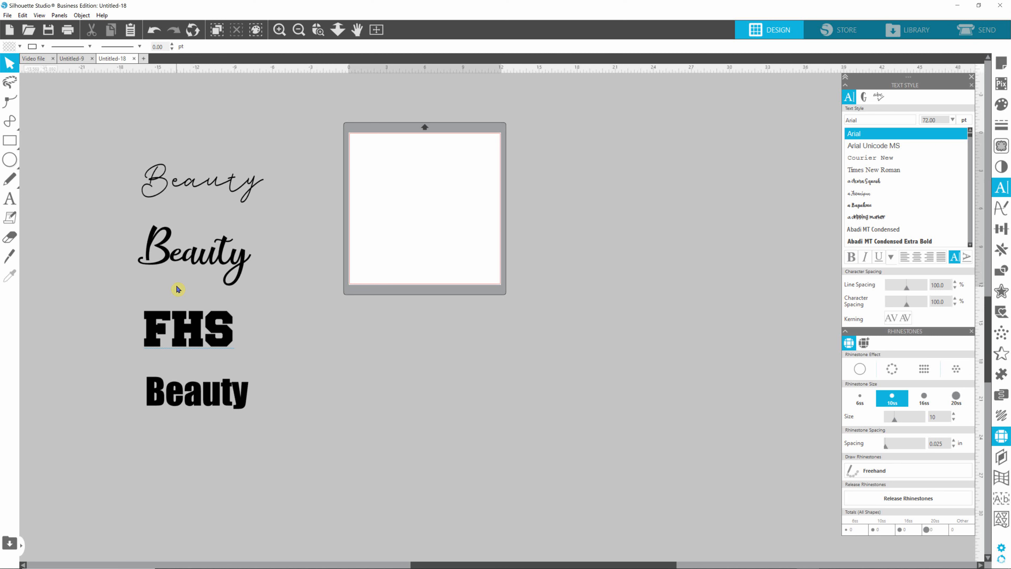
- Duplicate all four sample texts, the three "Beauty" words and "FHS", and place the copies over the page area
scroll(234, 187, "up", 2)
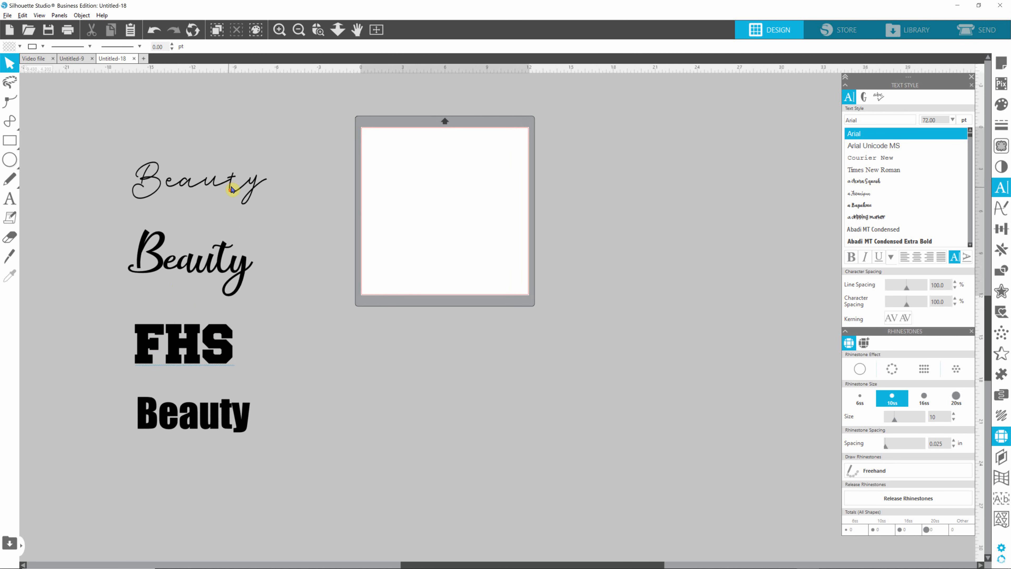
left_click(211, 184)
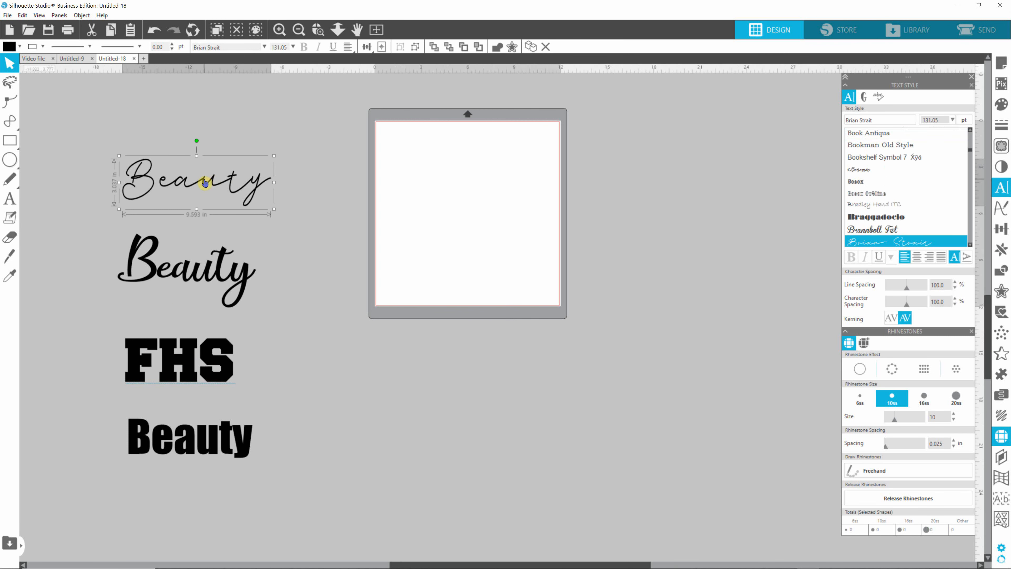
left_click(301, 276)
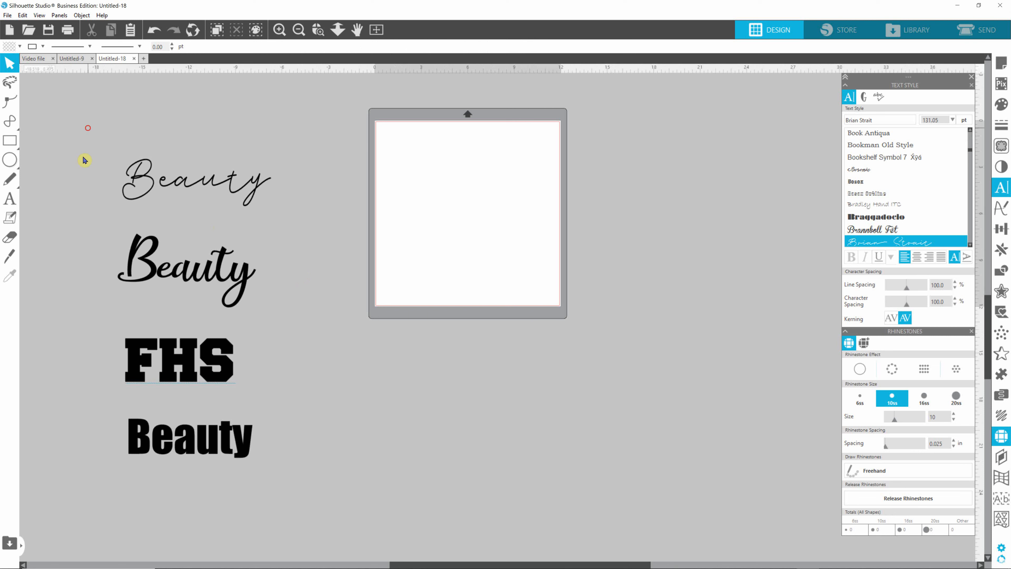
left_click_drag(100, 142, 332, 502)
left_click_drag(220, 269, 493, 249)
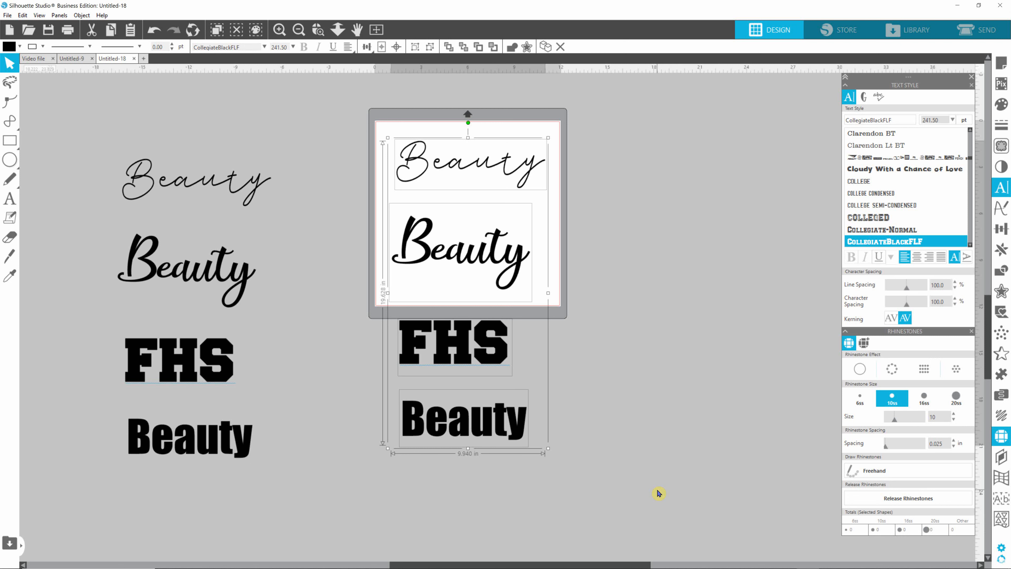
left_click(643, 350)
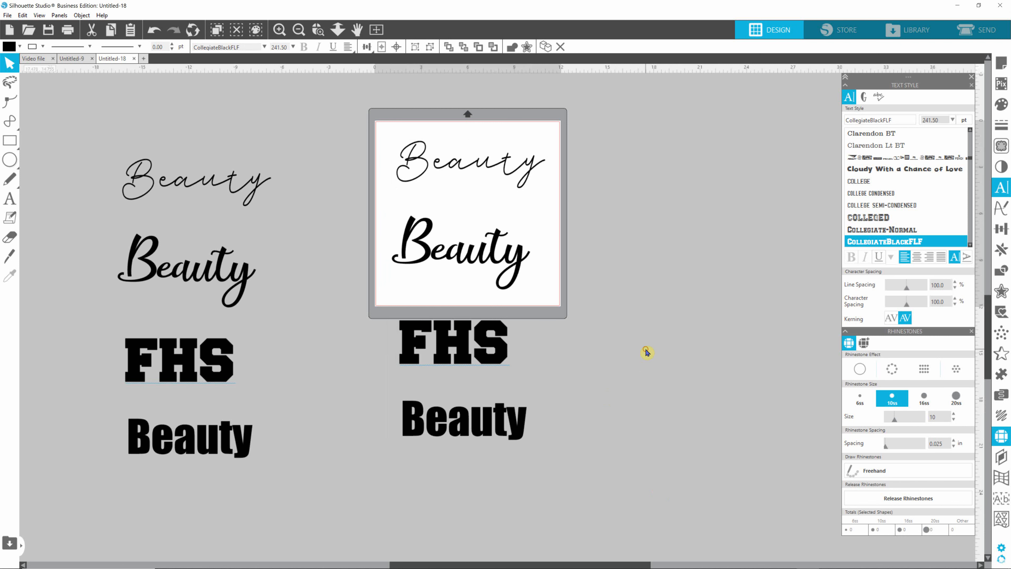
- Examine the stroke thickness of the copied thin script "Beauty" and the Impact "Beauty" up close
left_click(466, 168)
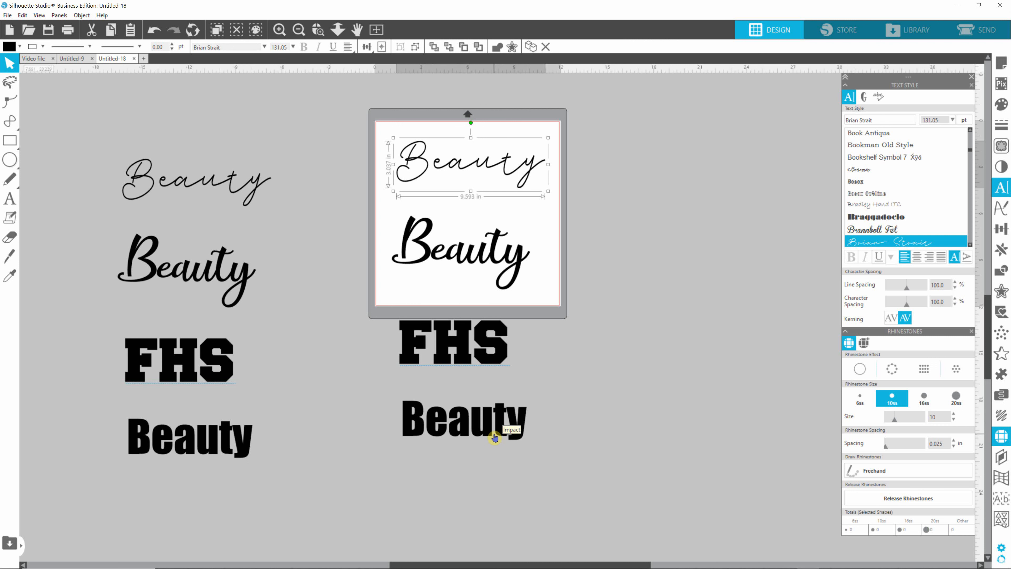
scroll(496, 436, "up", 3)
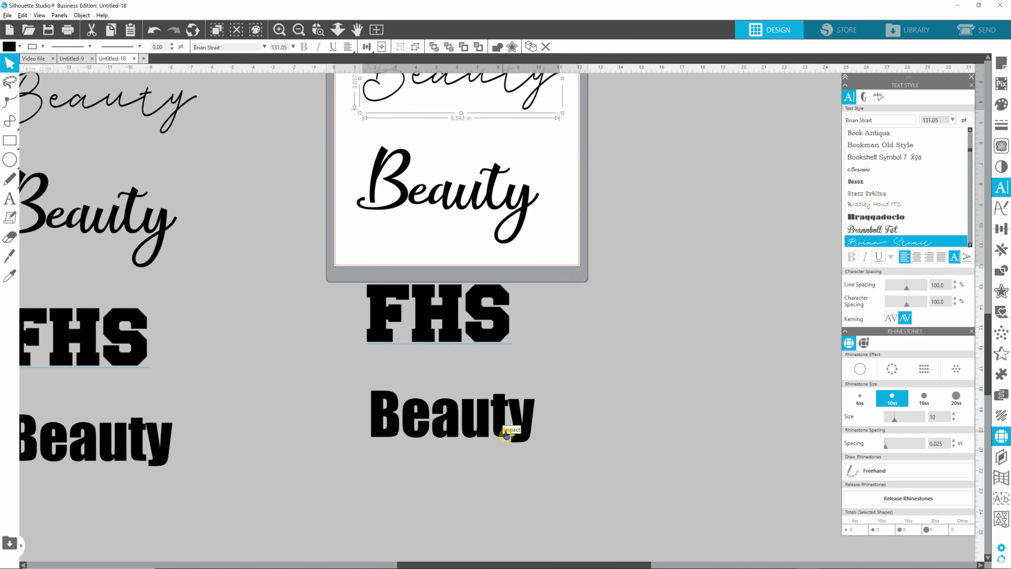
scroll(505, 435, "up", 5)
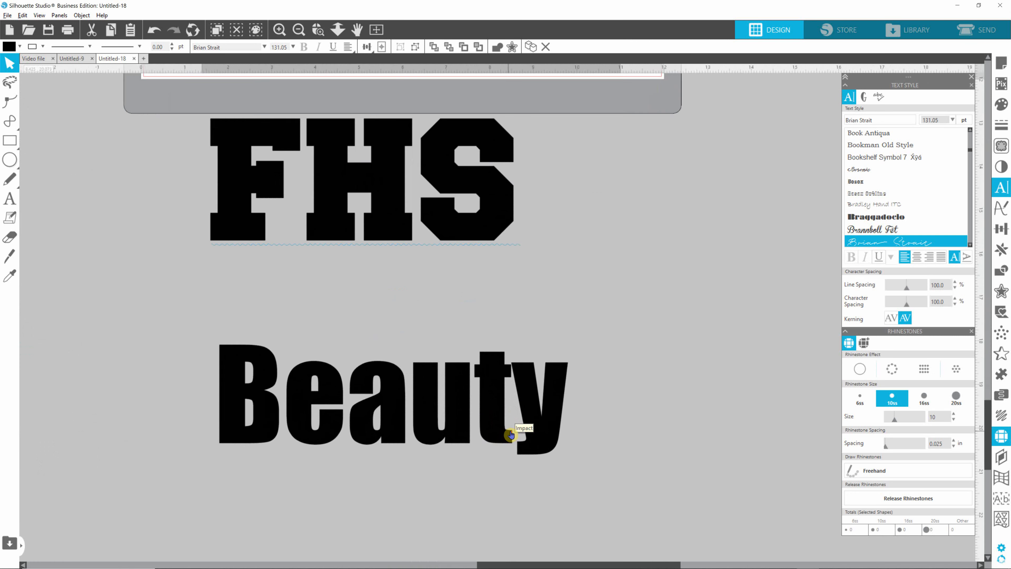
scroll(511, 434, "up", 3)
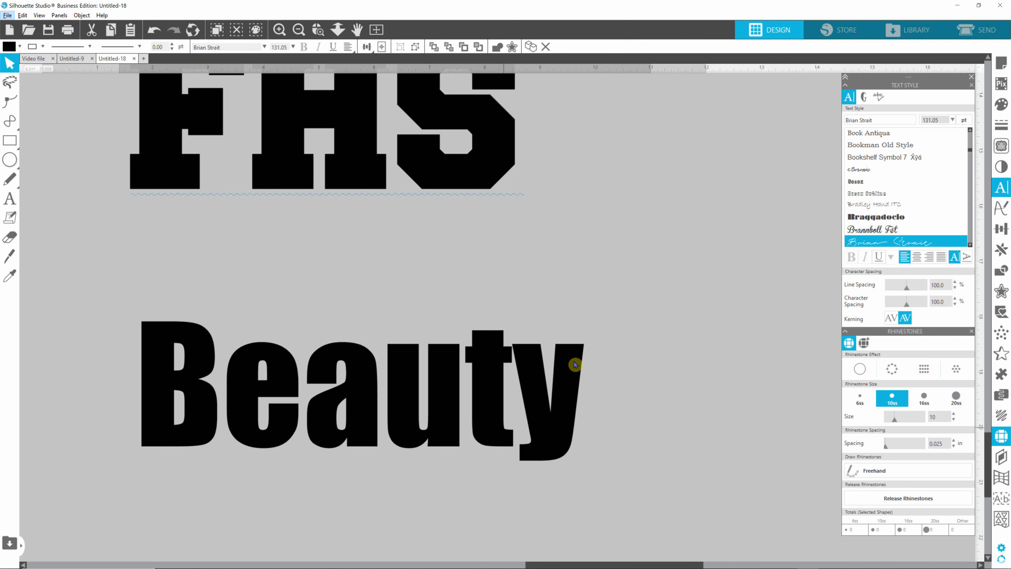
left_click(564, 390)
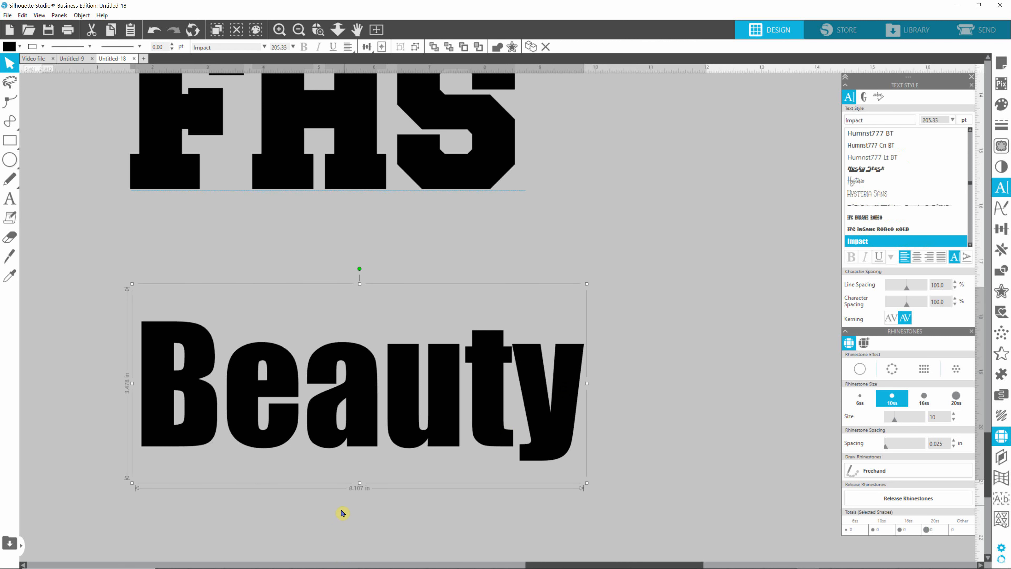
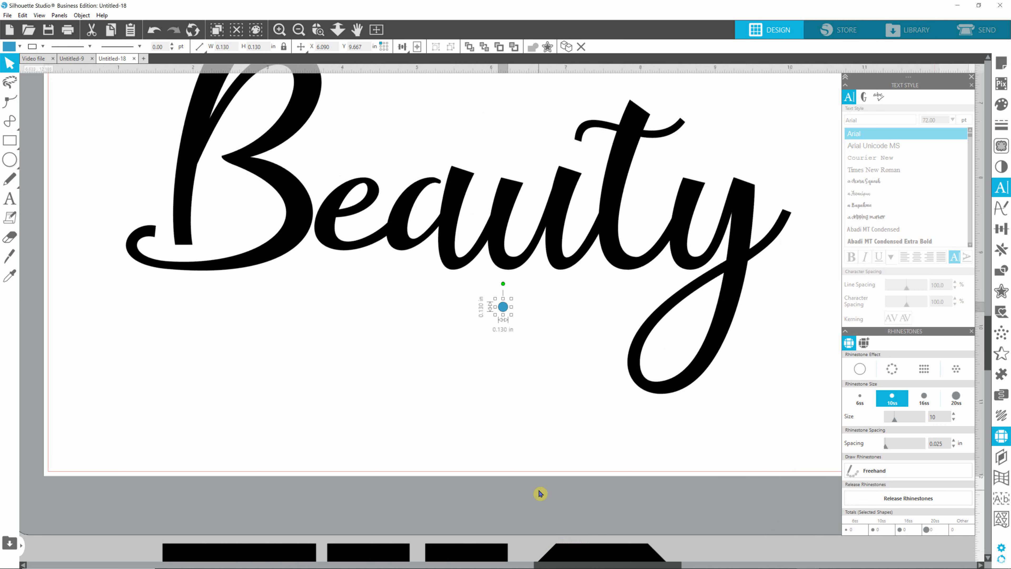
- Move the 0.130 in blue rhinestone circle onto the lower stroke of the "e" in the bold script "Beauty"
left_click_drag(503, 309, 358, 223)
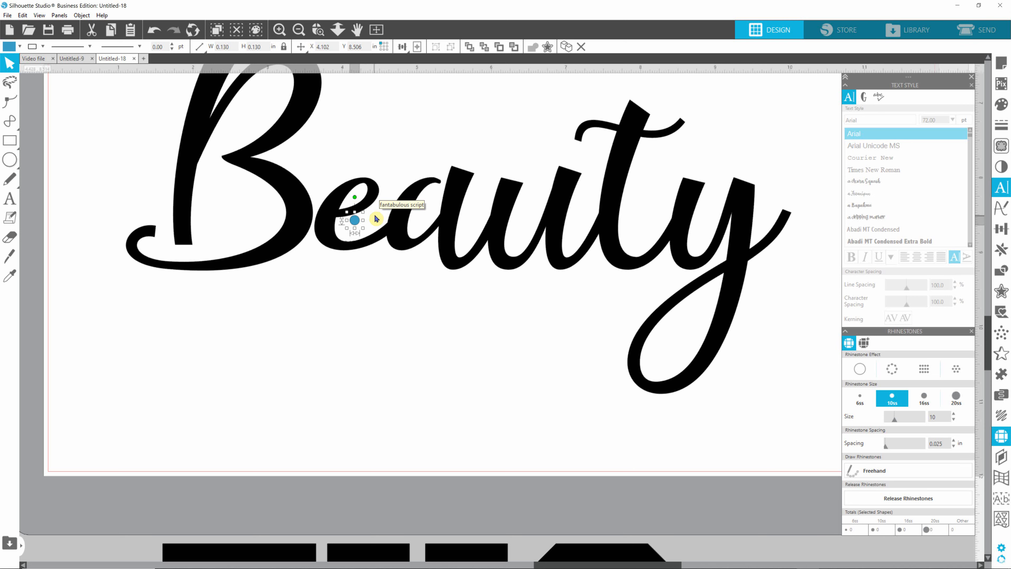
scroll(344, 212, "up", 1)
scroll(345, 212, "up", 4)
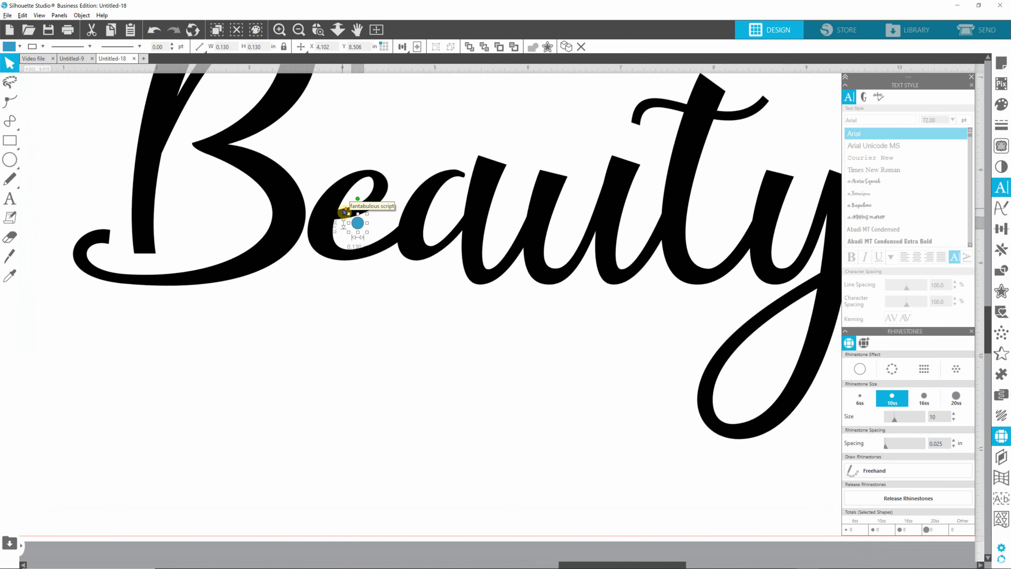
scroll(345, 211, "up", 3)
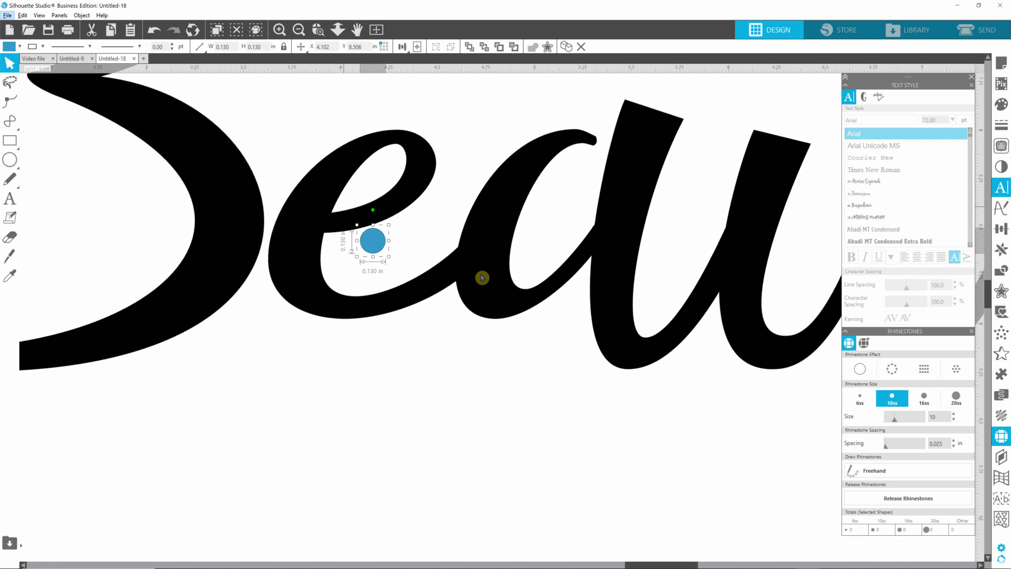
left_click_drag(371, 241, 393, 310)
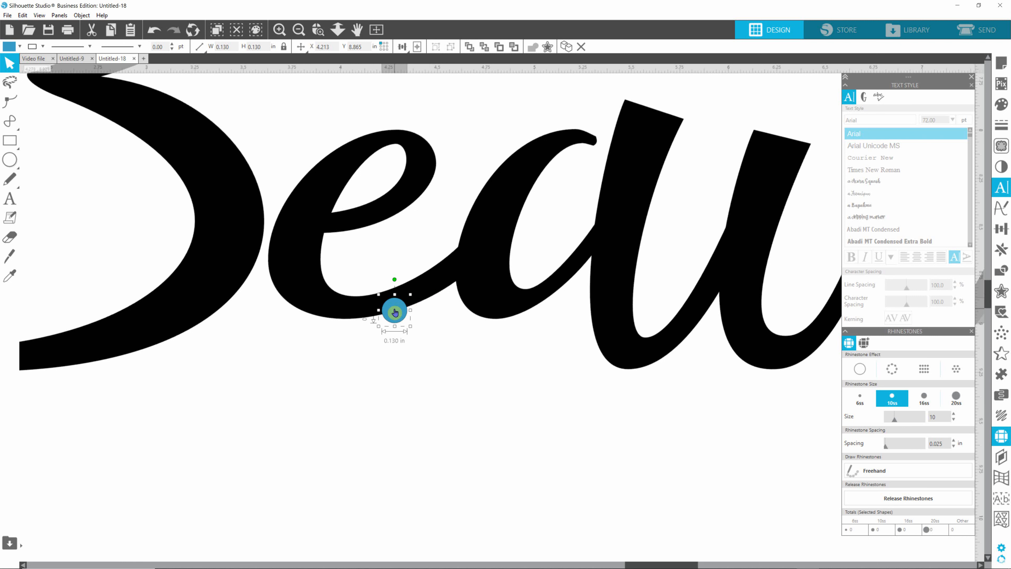
- Duplicate the rhinestone circle and position the two stones on opposite edges of the "e" bottom stroke
left_click_drag(395, 312, 388, 292)
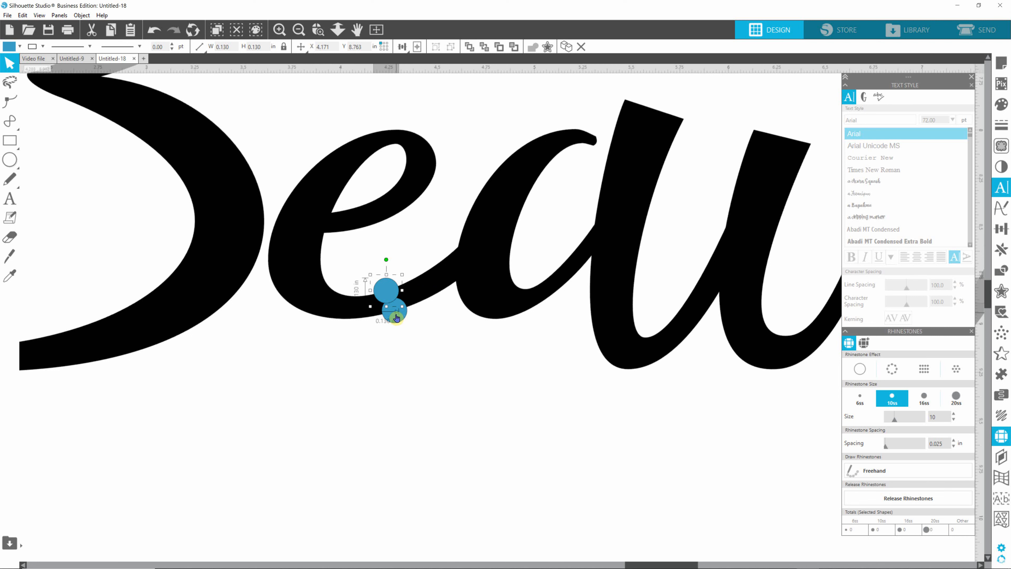
mouse_move(396, 317)
left_mouse_down()
mouse_move(378, 319)
mouse_move(375, 286)
left_mouse_up()
left_click(385, 290)
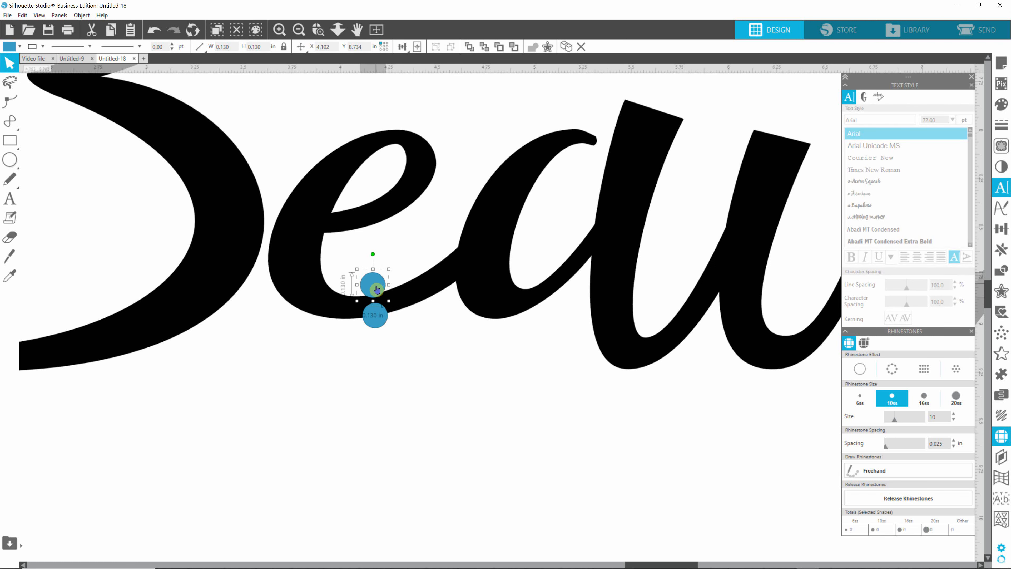
mouse_move(375, 287)
left_mouse_down()
mouse_move(345, 284)
mouse_move(377, 286)
left_mouse_up()
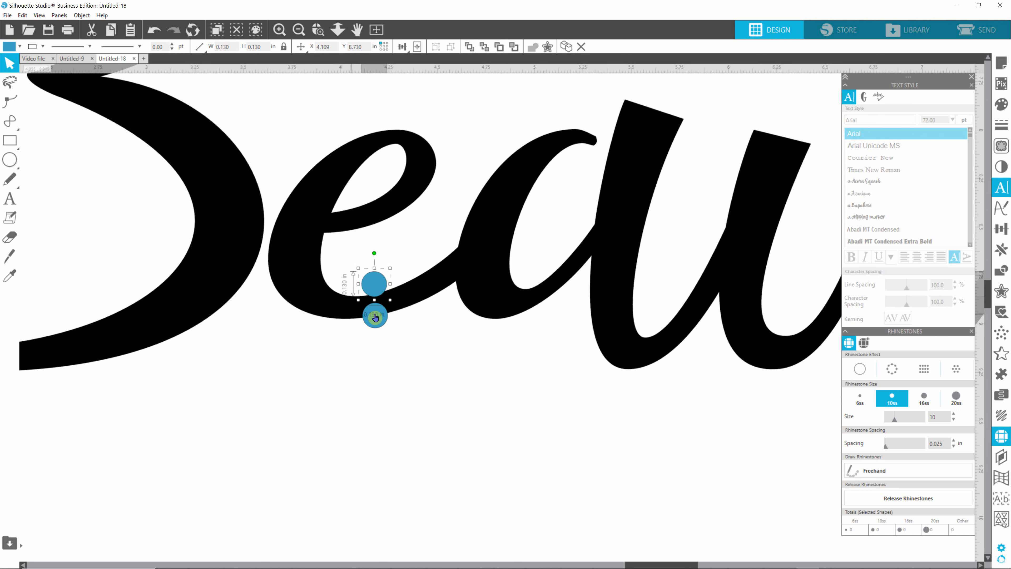
left_click(376, 327)
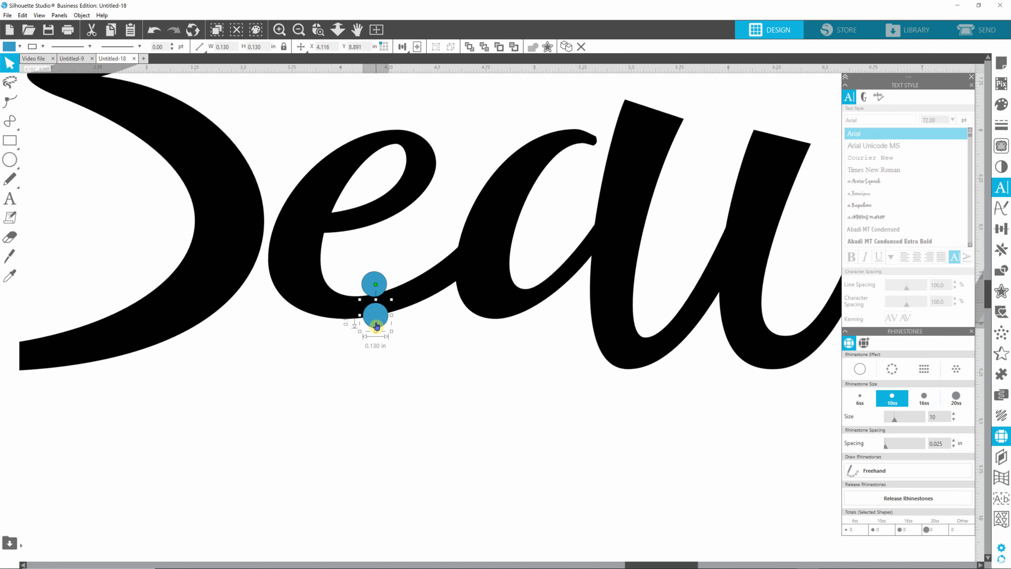
- Place copies of the rhinestone along the outer and inner edges of the whole "e", including its loop
left_click_drag(377, 316, 305, 231)
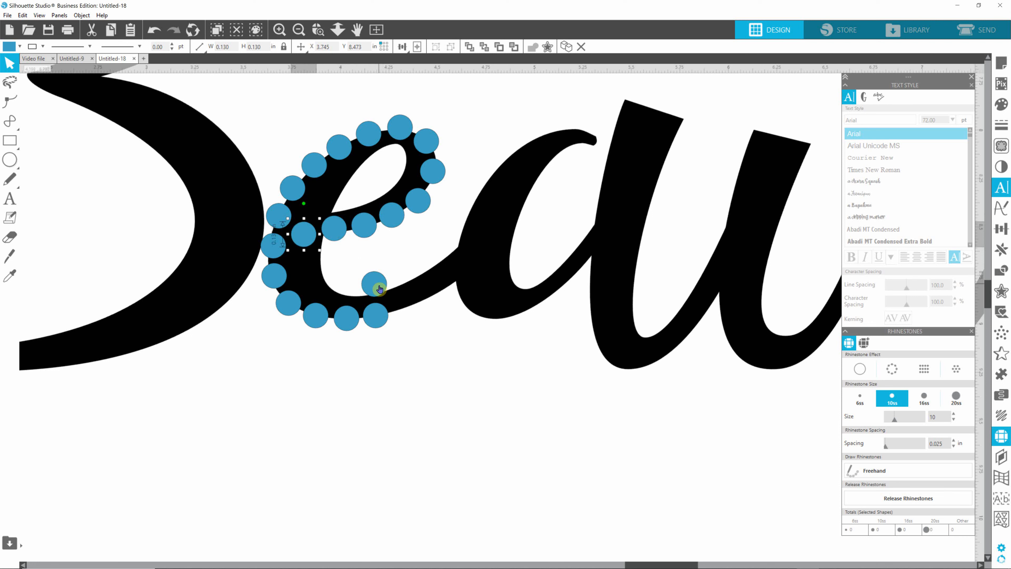
left_click_drag(379, 288, 415, 272)
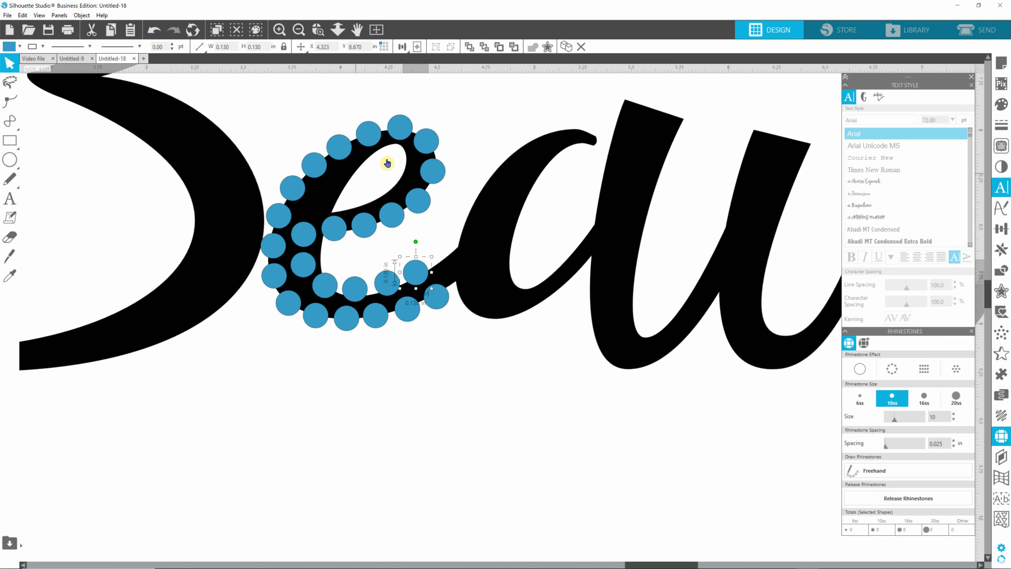
left_click(310, 237)
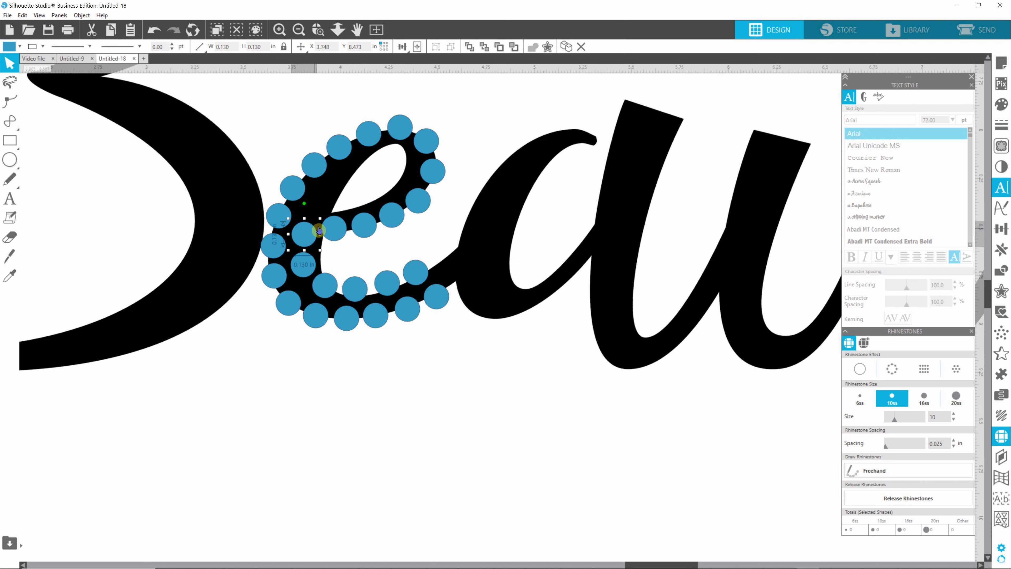
left_click_drag(318, 230, 368, 197)
- Select all rhinestones on the "e" and place a copy of them in the blank space above the bold script "Beauty"
scroll(399, 363, "down", 1)
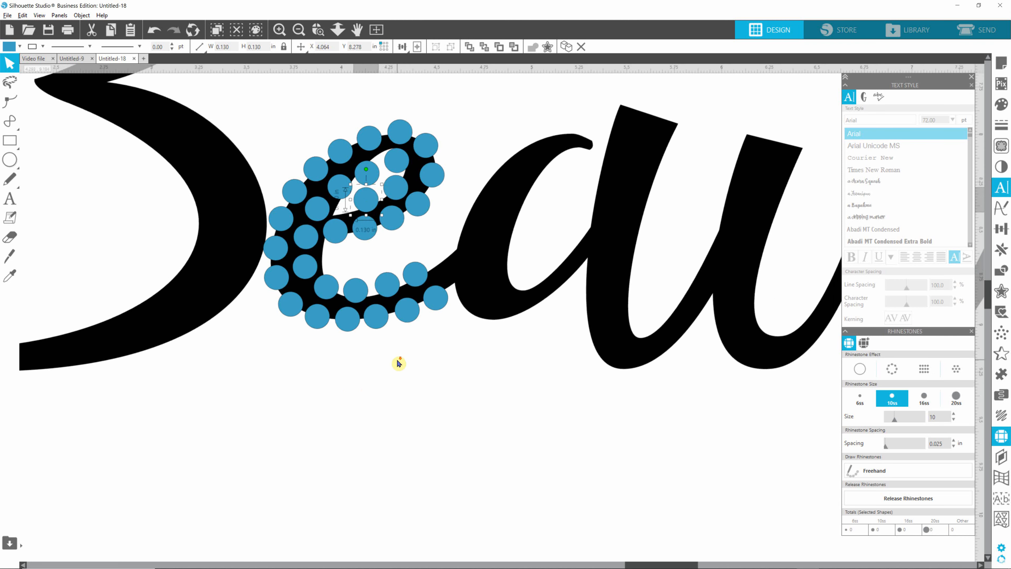
scroll(399, 363, "down", 5)
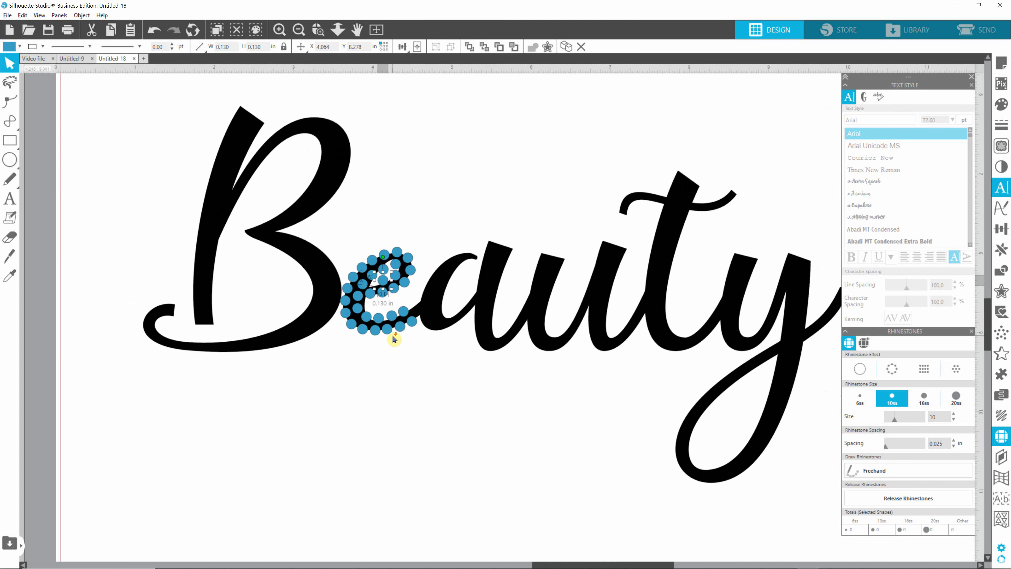
scroll(393, 337, "down", 4)
left_click_drag(345, 372, 418, 258)
left_click_drag(399, 306, 440, 193)
left_click(499, 191)
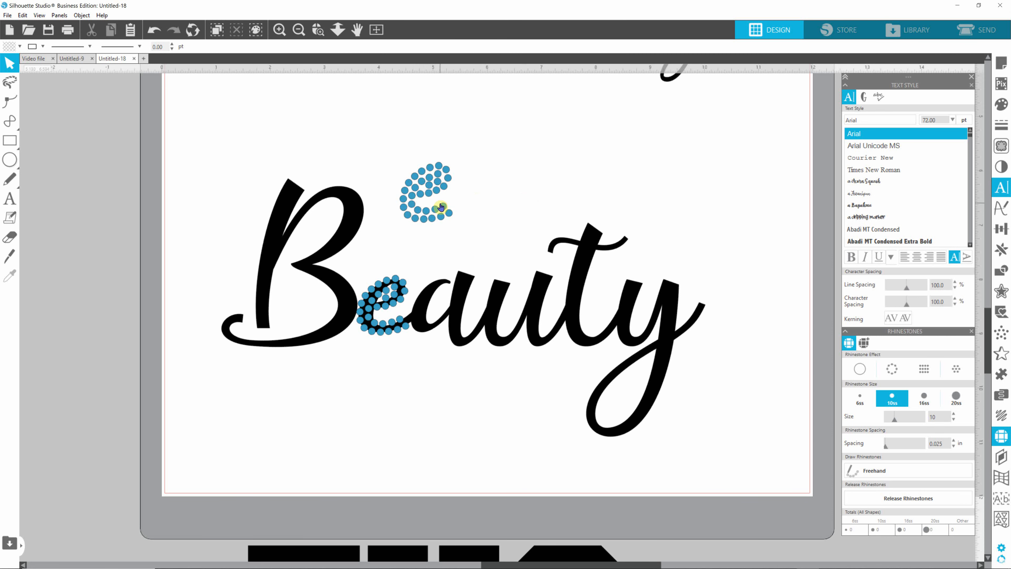
- Delete two crowded rhinestones from inside the loop of the copied "e"
scroll(441, 203, "up", 4)
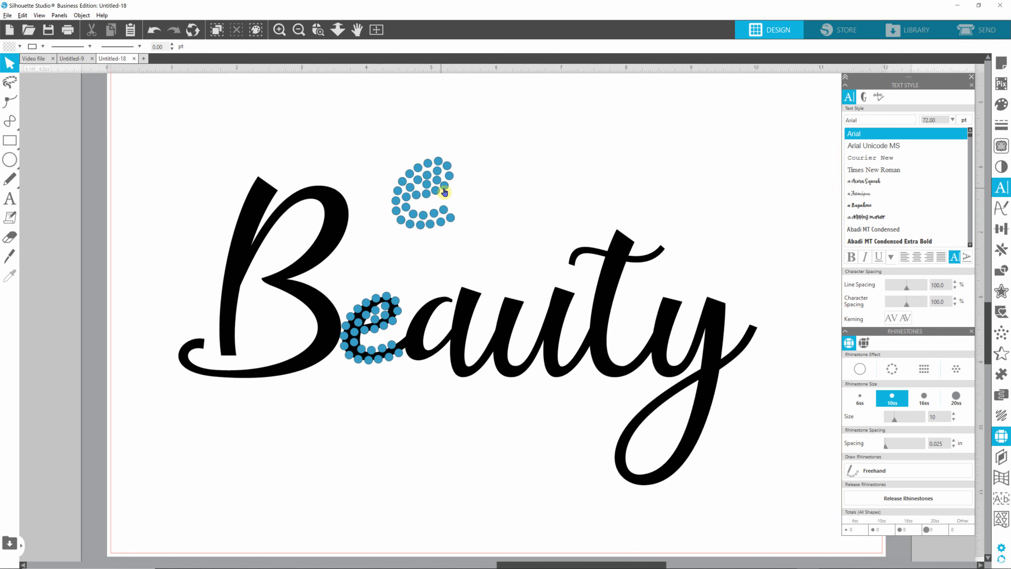
scroll(445, 189, "up", 5)
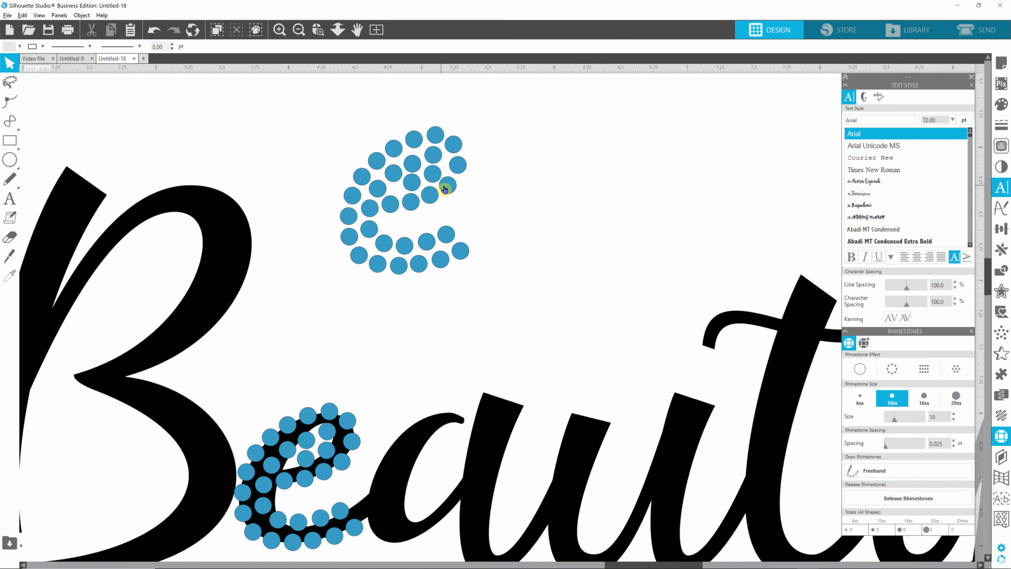
scroll(444, 189, "up", 1)
left_click(404, 182)
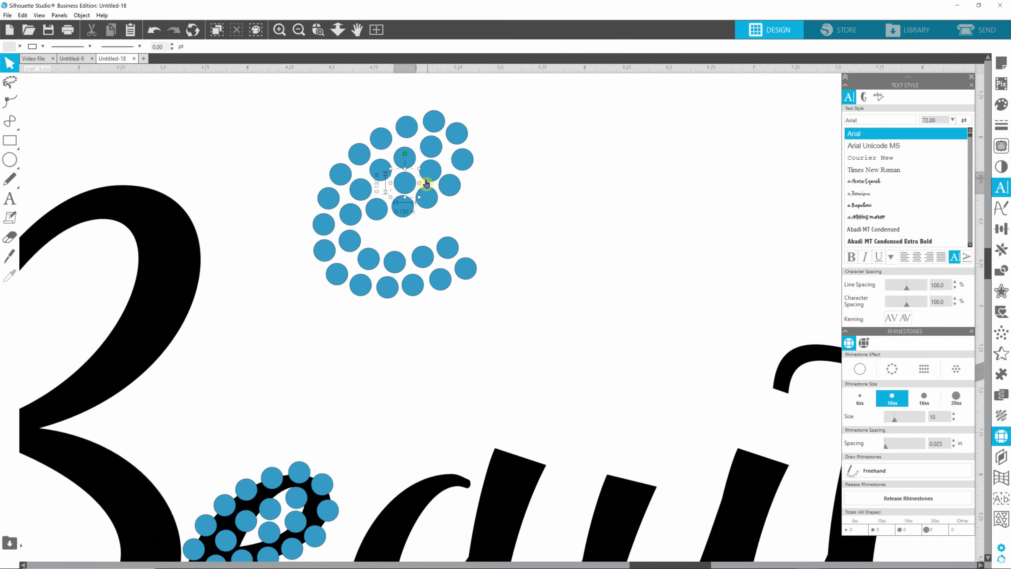
key("Delete")
left_click(430, 170)
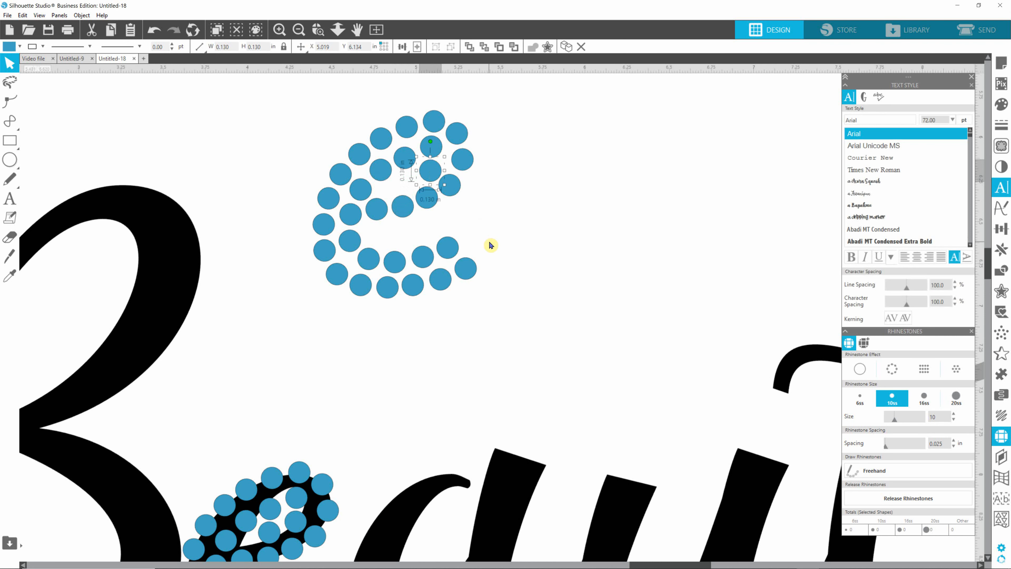
key("Delete")
- Move the copied rhinestone "e" to just beneath the "e" of the thin script "Beauty"
scroll(501, 278, "down", 1)
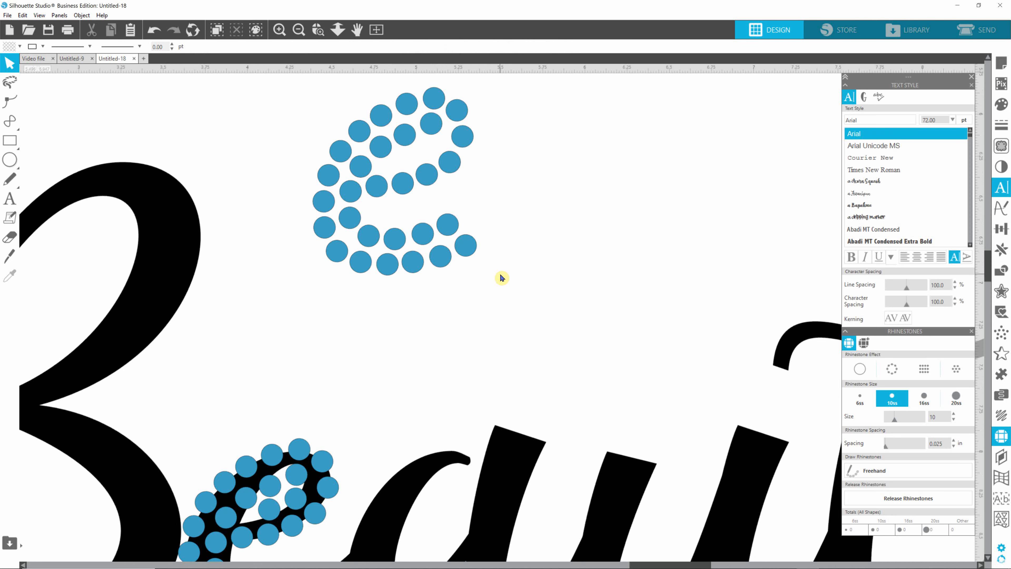
scroll(501, 277, "down", 3)
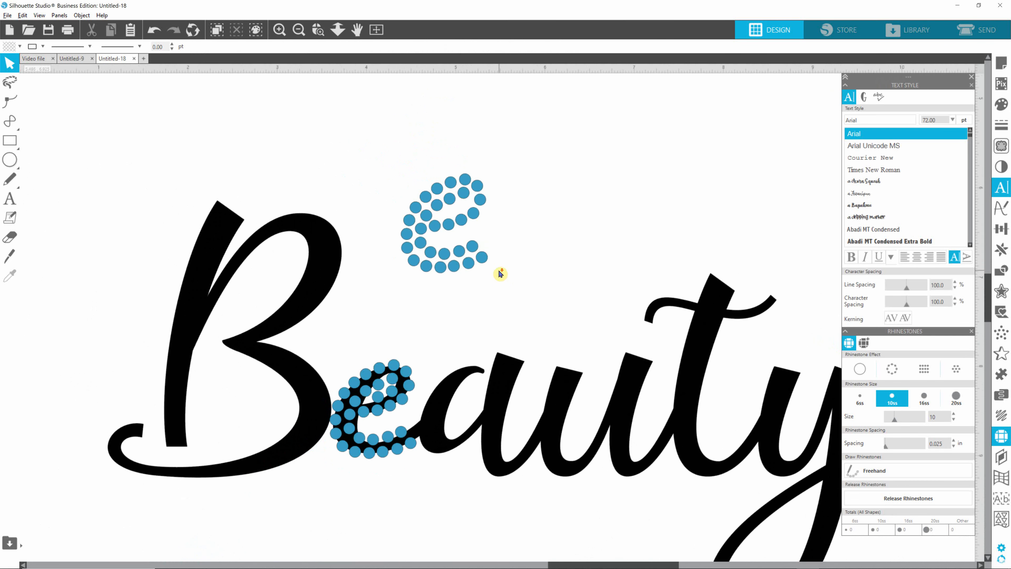
scroll(500, 274, "down", 3)
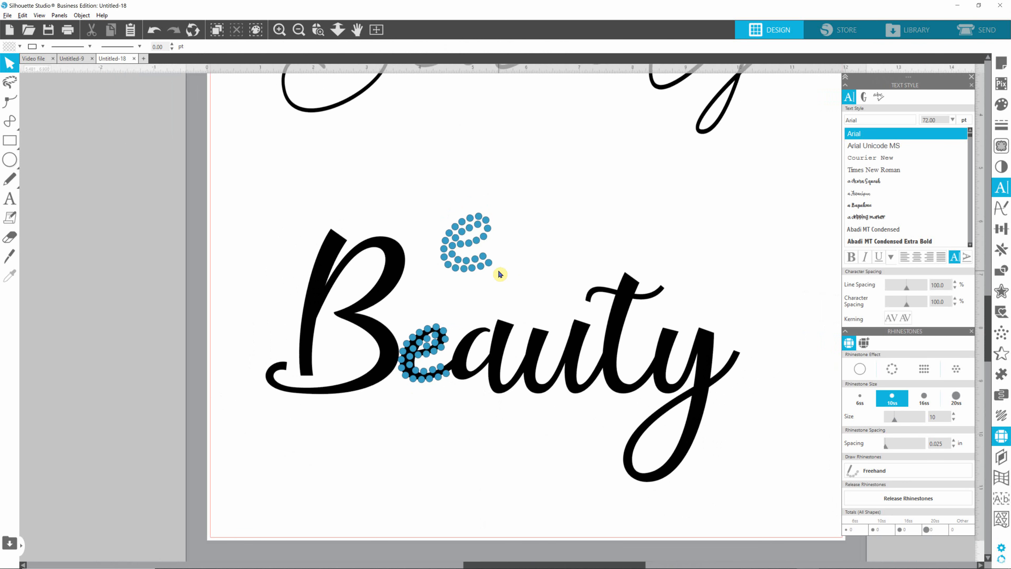
key("alt")
scroll(545, 184, "down", 3)
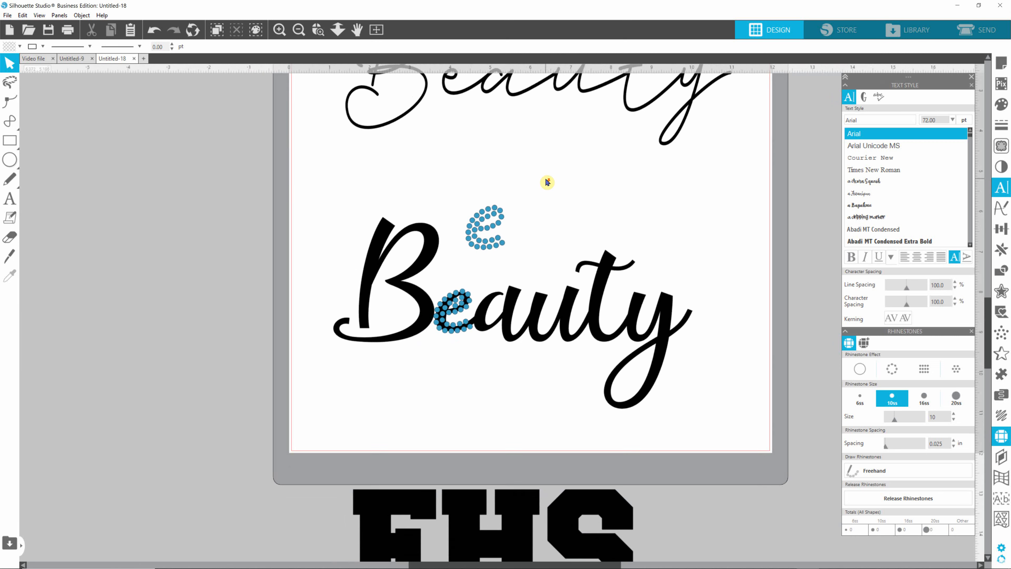
scroll(548, 183, "down", 1)
left_click_drag(987, 348, 988, 324)
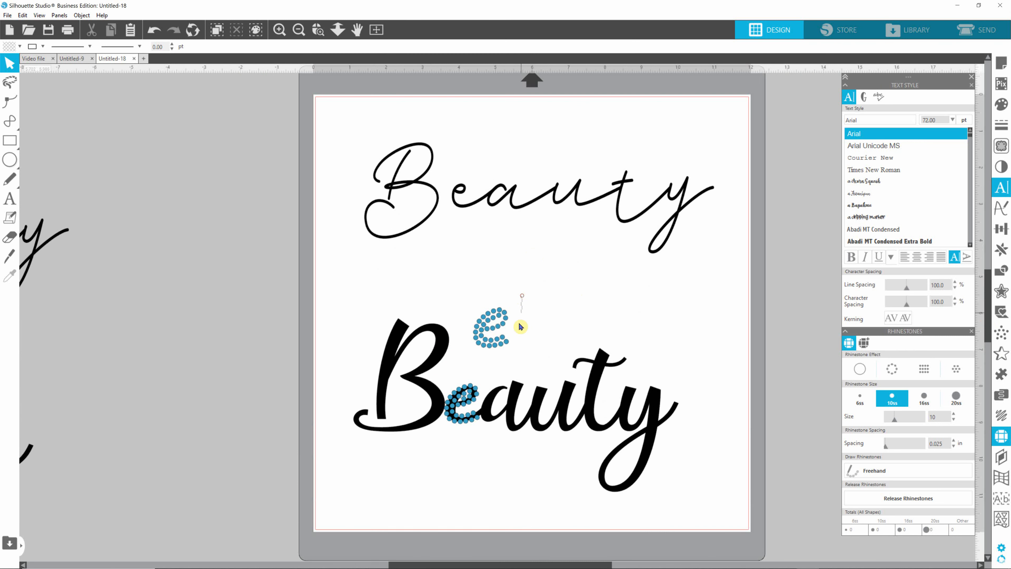
left_click_drag(504, 327, 482, 249)
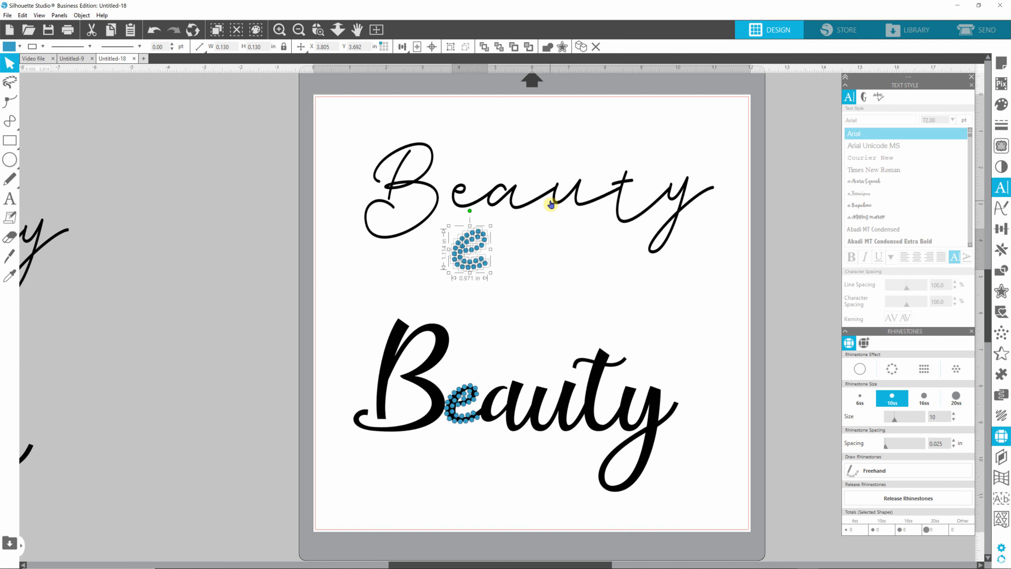
- Take one rhinestone from the bold script "e" and place it in the blank space beside the block "Beauty"
left_click(544, 243)
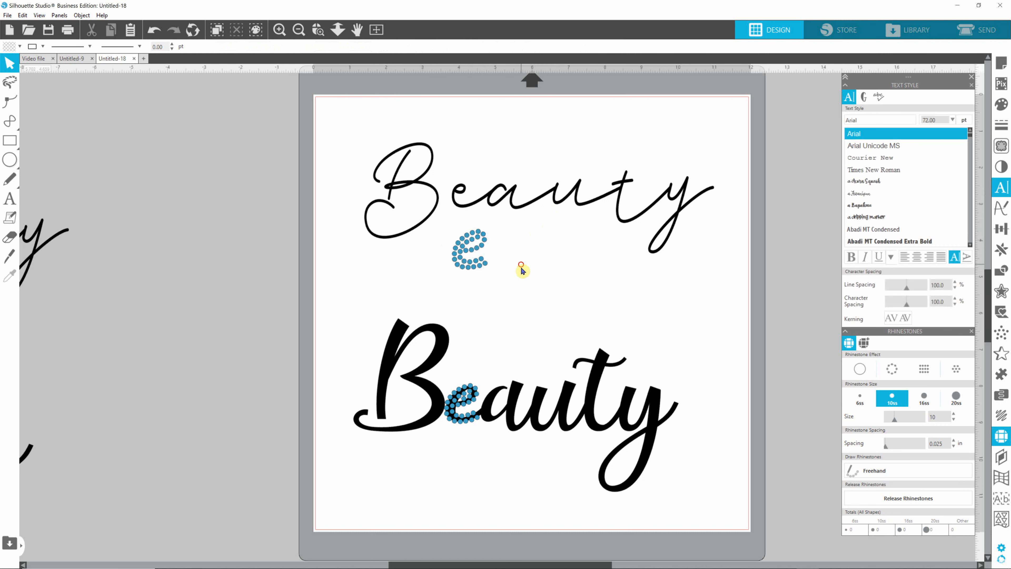
left_click_drag(504, 223, 423, 279)
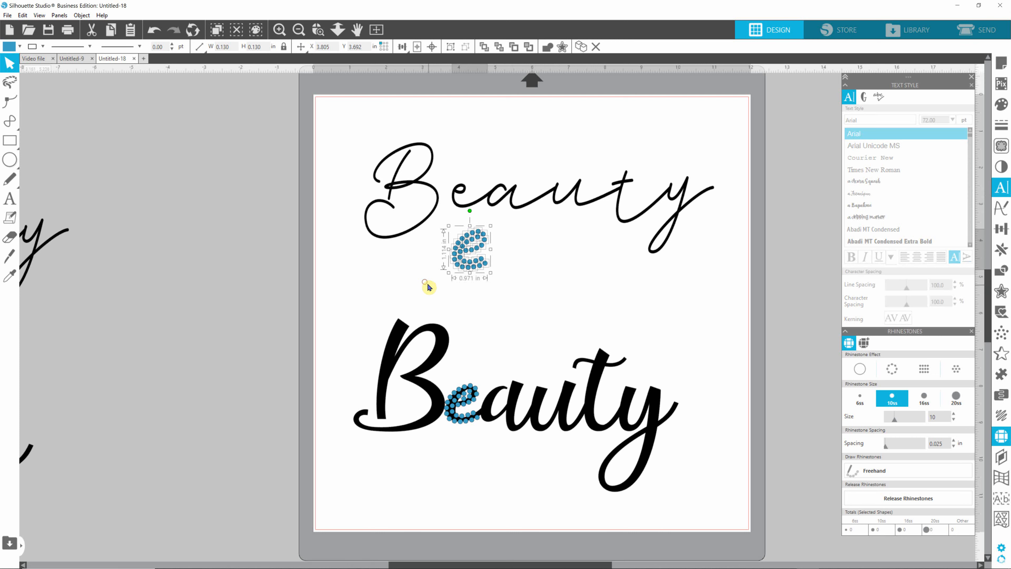
scroll(485, 366, "down", 2)
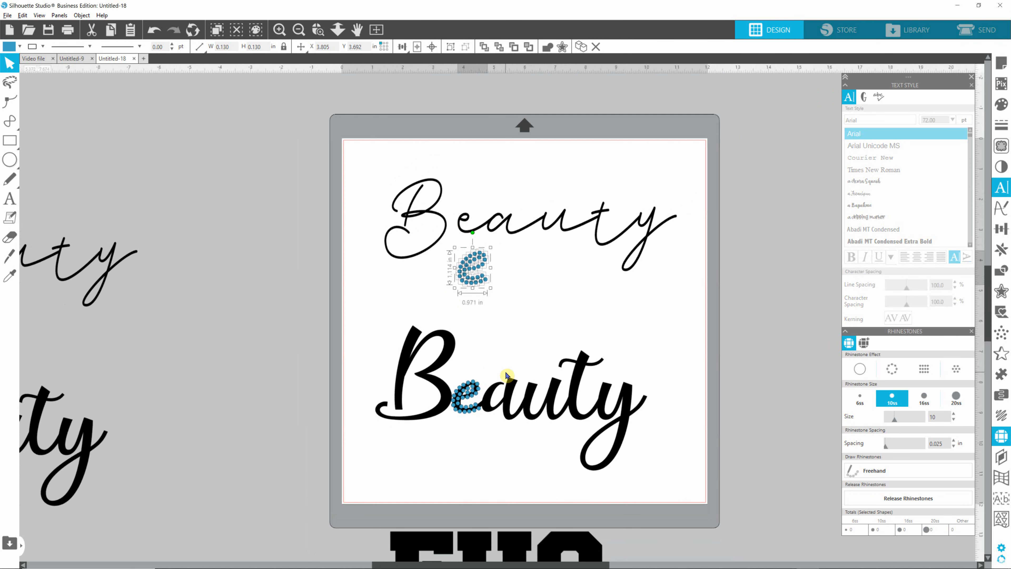
left_click_drag(986, 309, 987, 355)
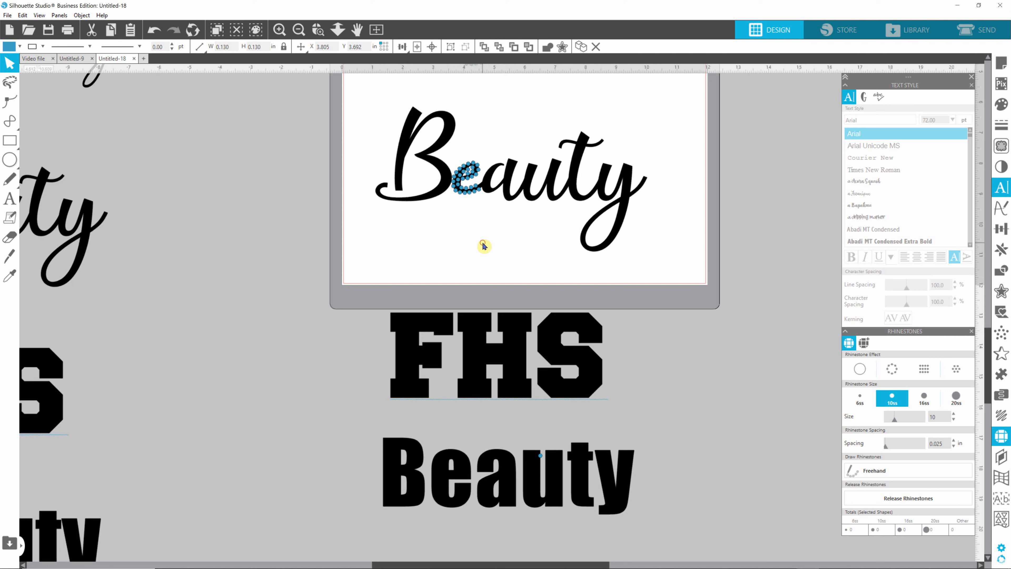
left_click(480, 196)
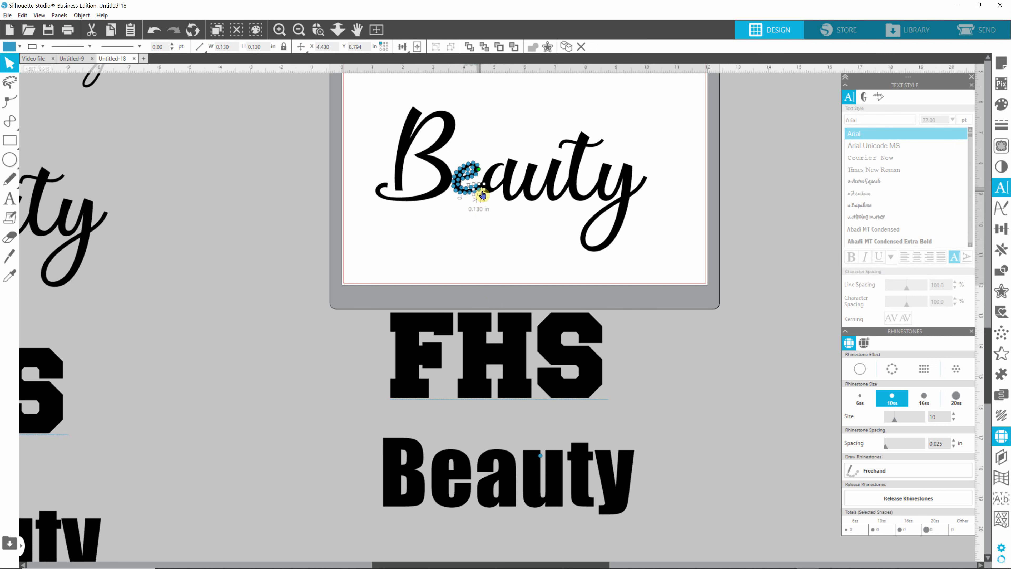
left_click_drag(483, 195, 696, 488)
left_click_drag(988, 374, 986, 405)
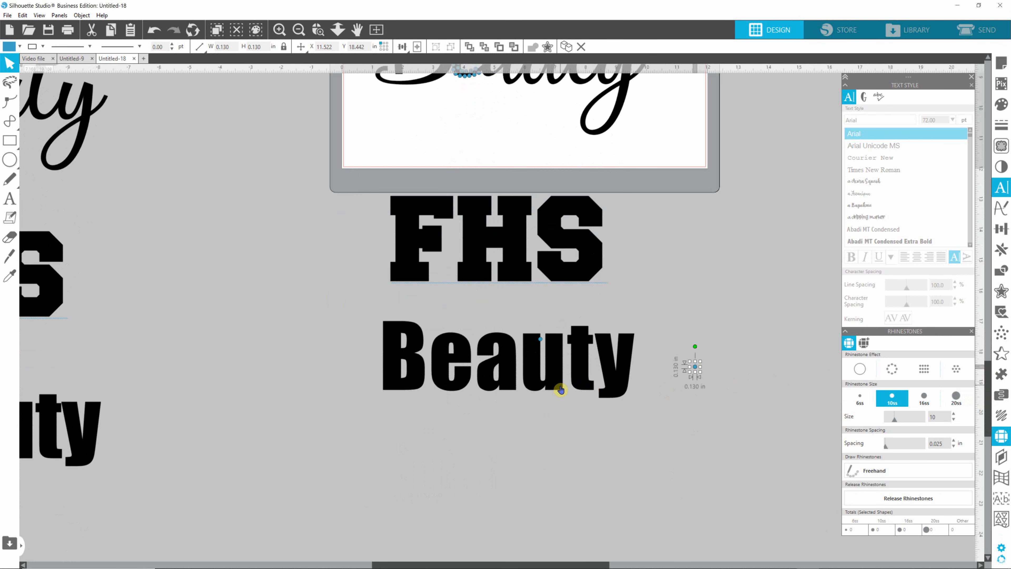
- Place a row of eight rhinestones across both upper stems of the "u" in the block "Beauty"
scroll(563, 387, "up", 5)
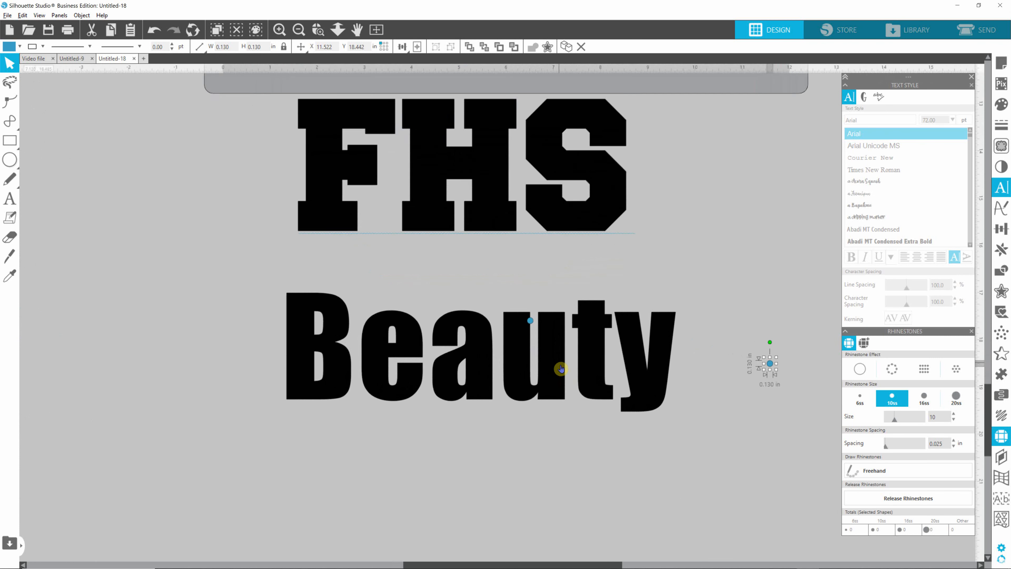
scroll(561, 362, "up", 4)
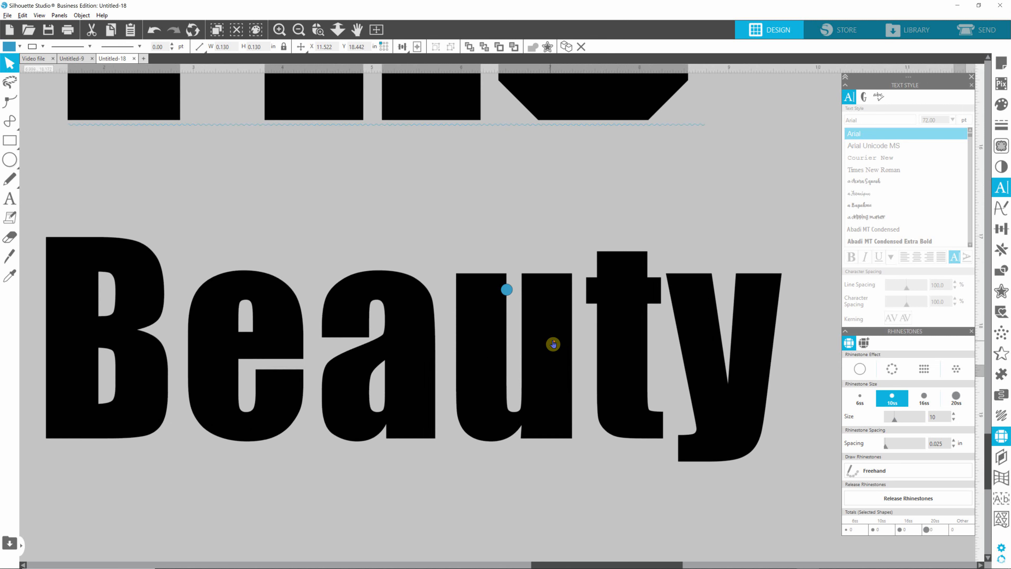
scroll(553, 342, "up", 1)
left_click(498, 278)
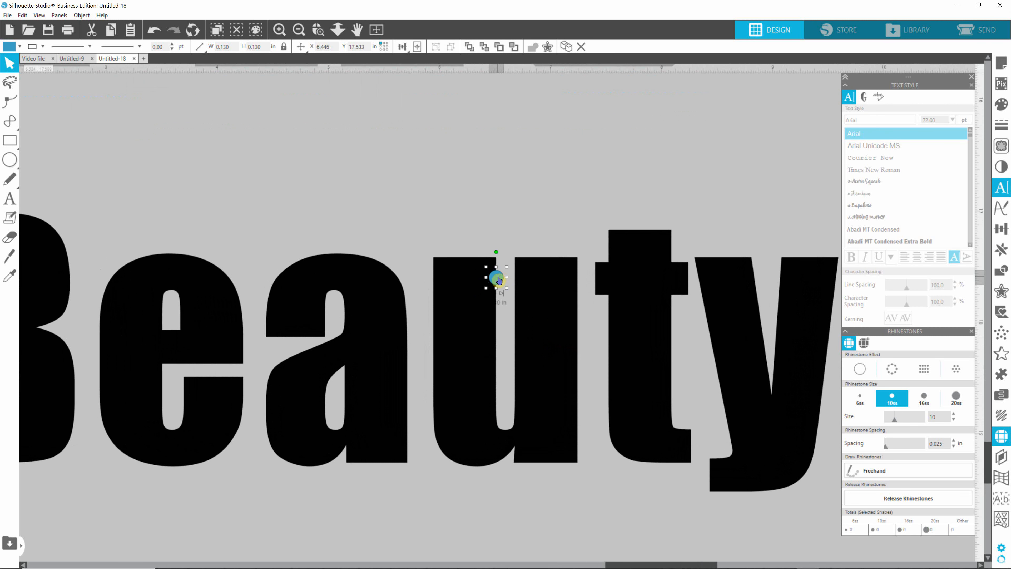
mouse_move(496, 280)
left_mouse_down()
mouse_move(437, 278)
mouse_move(510, 288)
mouse_move(497, 278)
left_mouse_up()
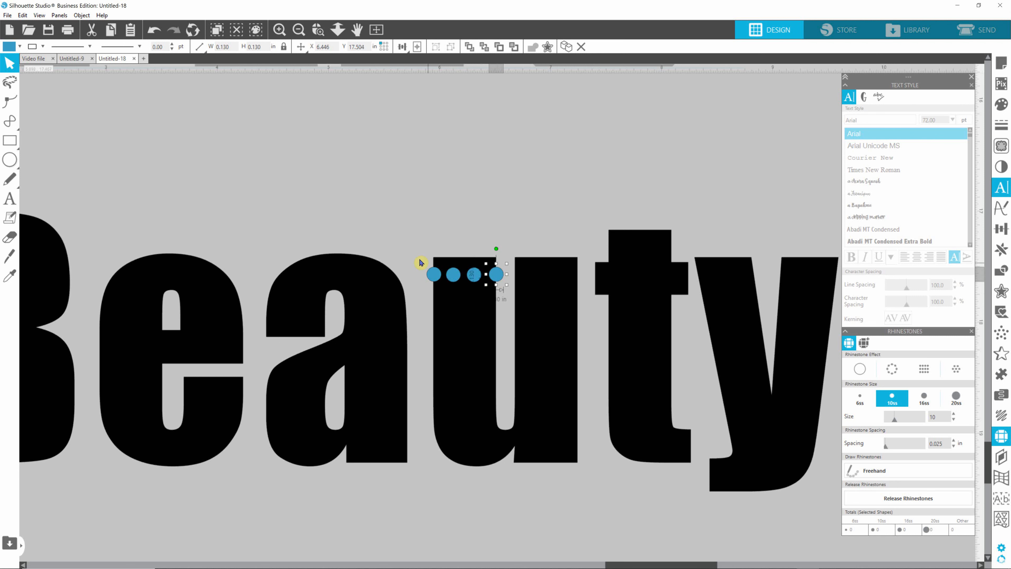
left_click_drag(498, 276, 580, 278)
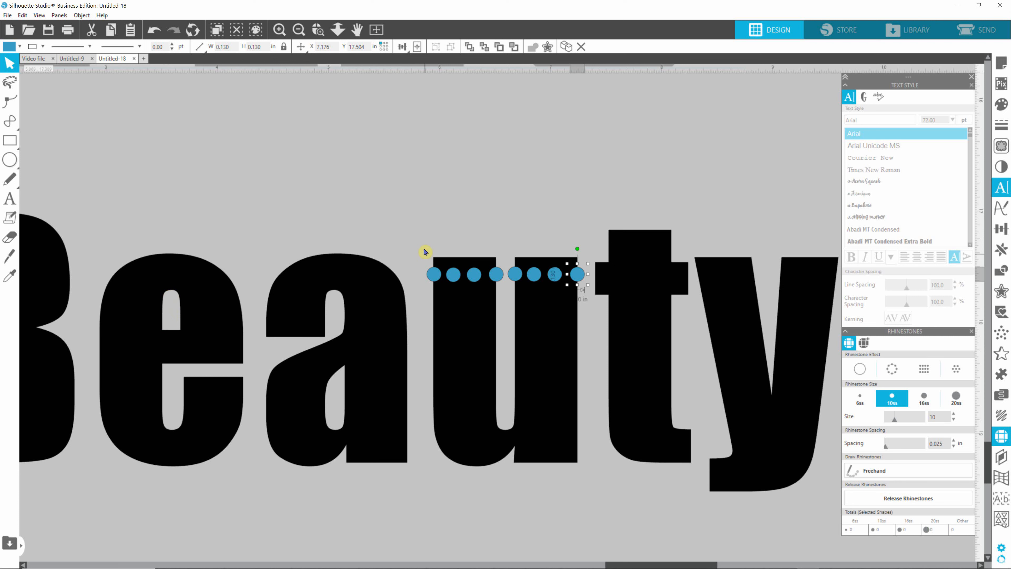
- Select the row of eight rhinestones on the "u" and move it across the upper part of the block "e"
left_click_drag(416, 246, 505, 294)
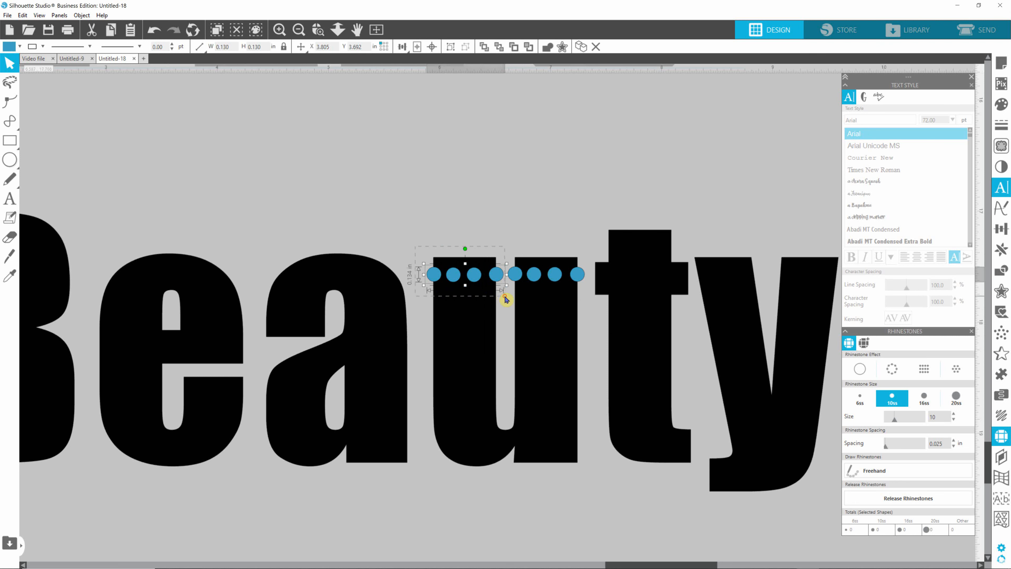
left_click_drag(411, 247, 601, 314)
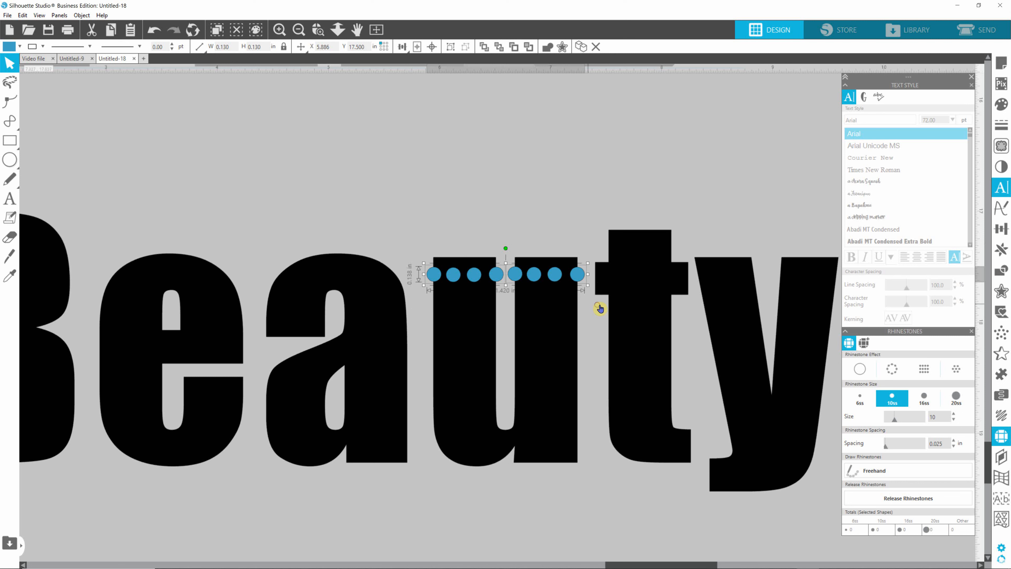
left_click_drag(540, 277, 208, 310)
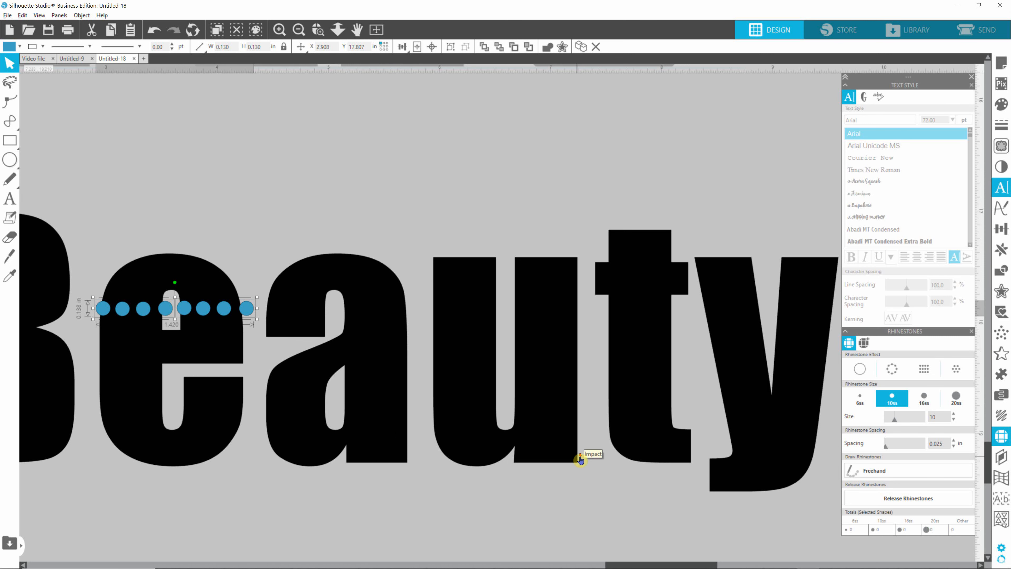
- Delete the whole row of rhinestones from the "e" of the block "Beauty"
scroll(580, 460, "down", 2)
scroll(580, 460, "down", 2)
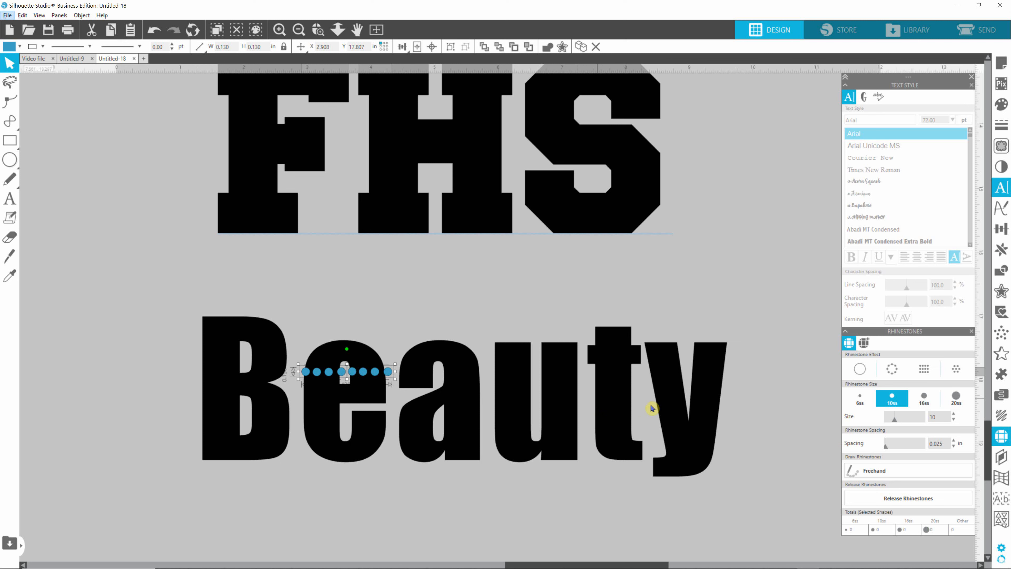
left_click(673, 425)
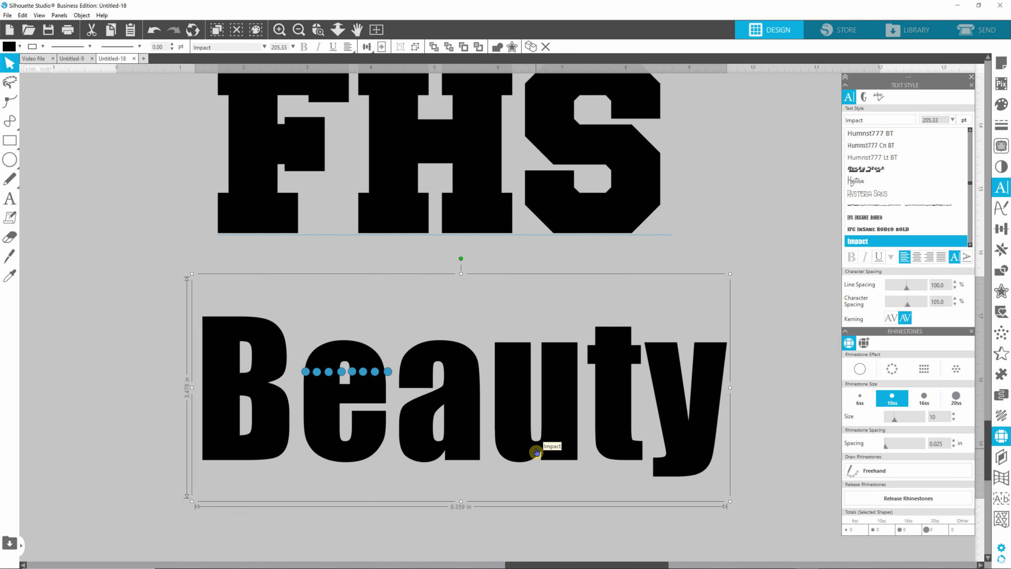
left_click(138, 414)
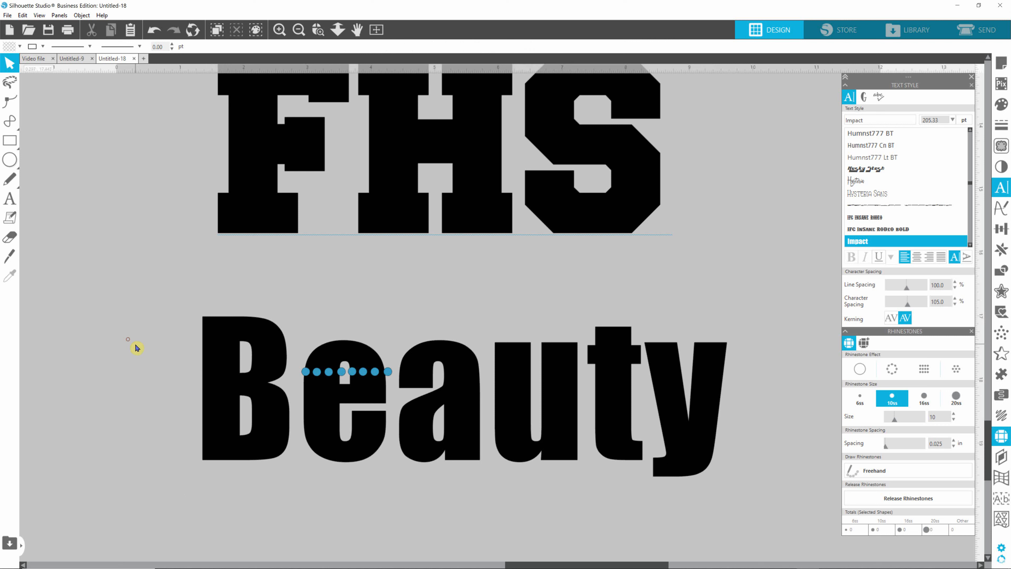
left_click(335, 370)
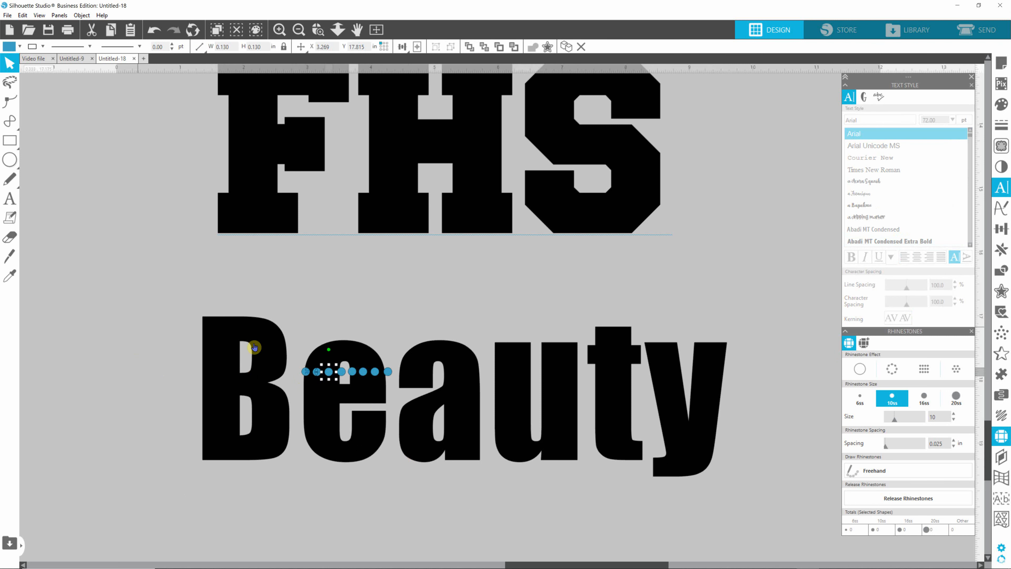
left_click_drag(130, 328, 406, 392)
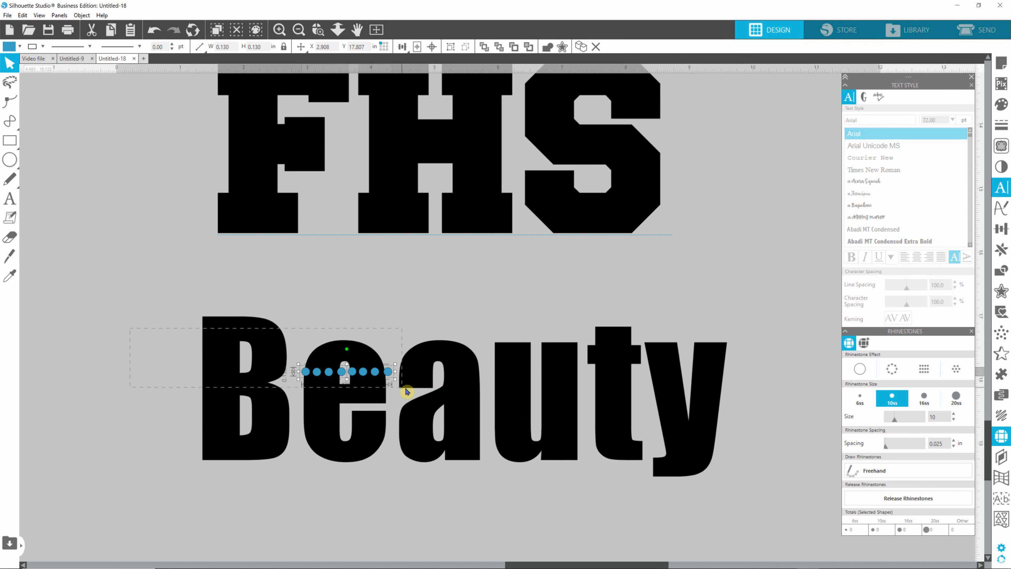
key("Delete")
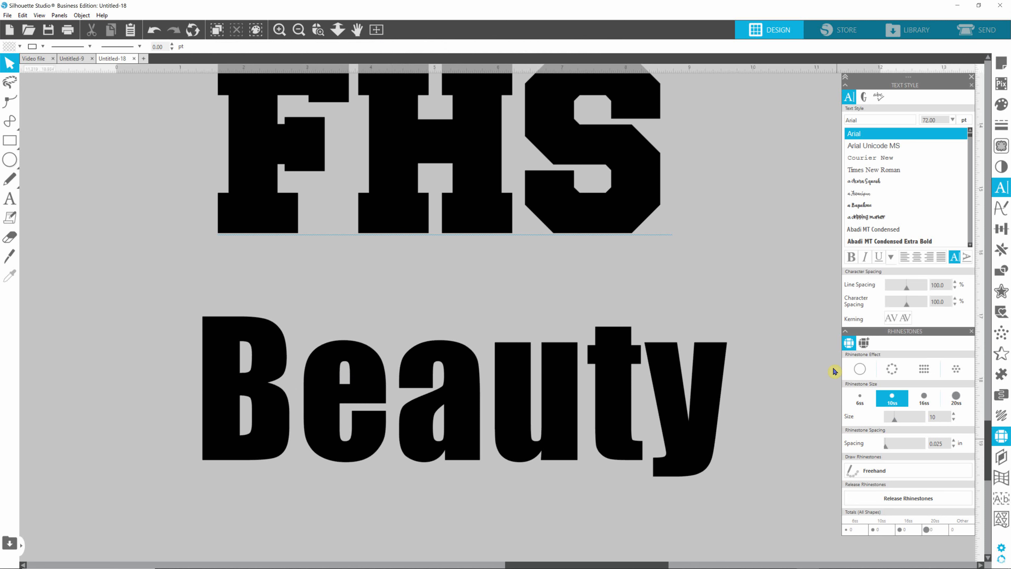
- Move the rhinestones on the "e" of the bold script "Beauty" off the letter and delete them
left_click(964, 470)
scroll(457, 287, "down", 3)
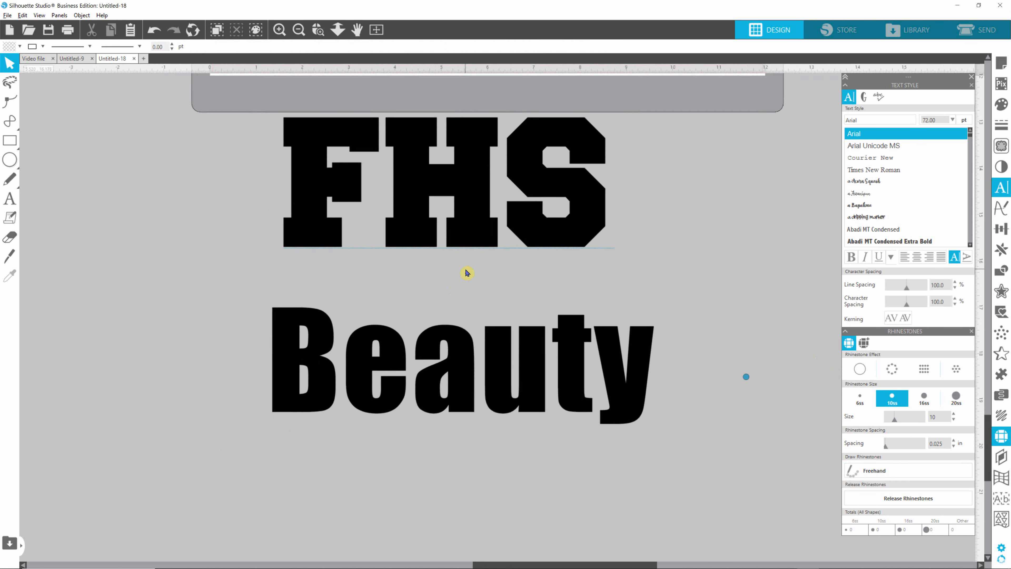
scroll(484, 244, "down", 3)
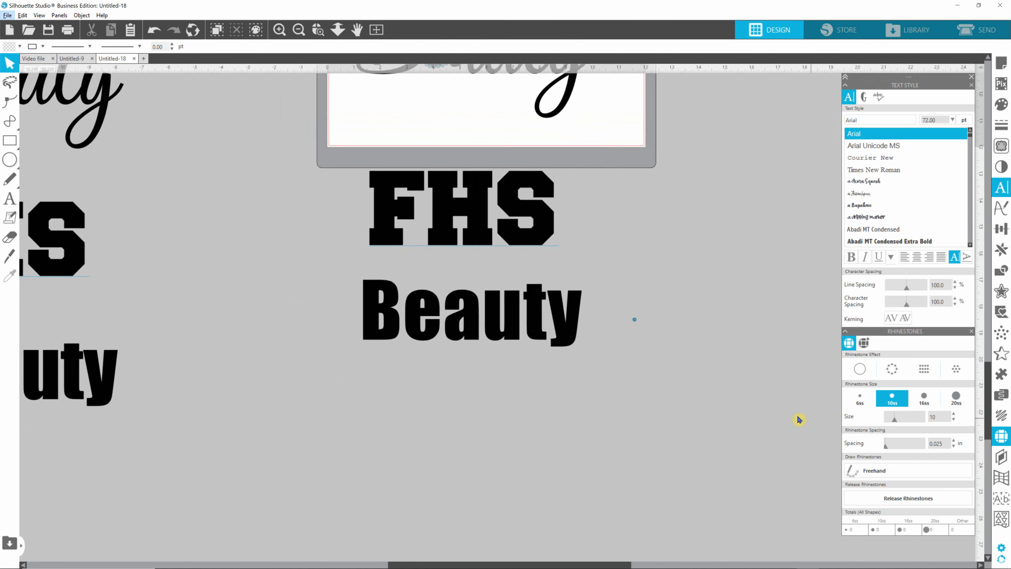
left_click_drag(986, 420, 986, 377)
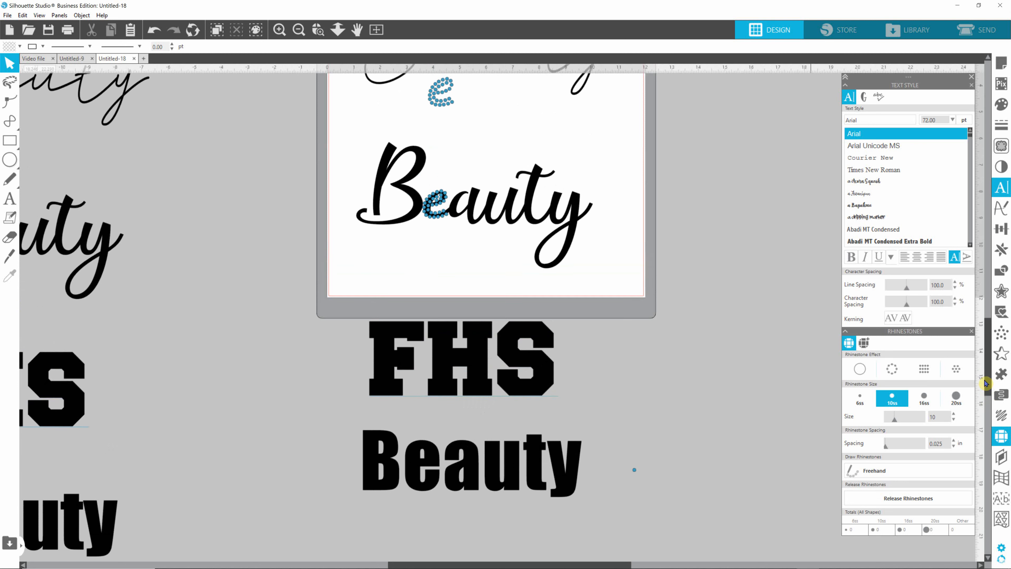
left_click_drag(404, 254, 663, 215)
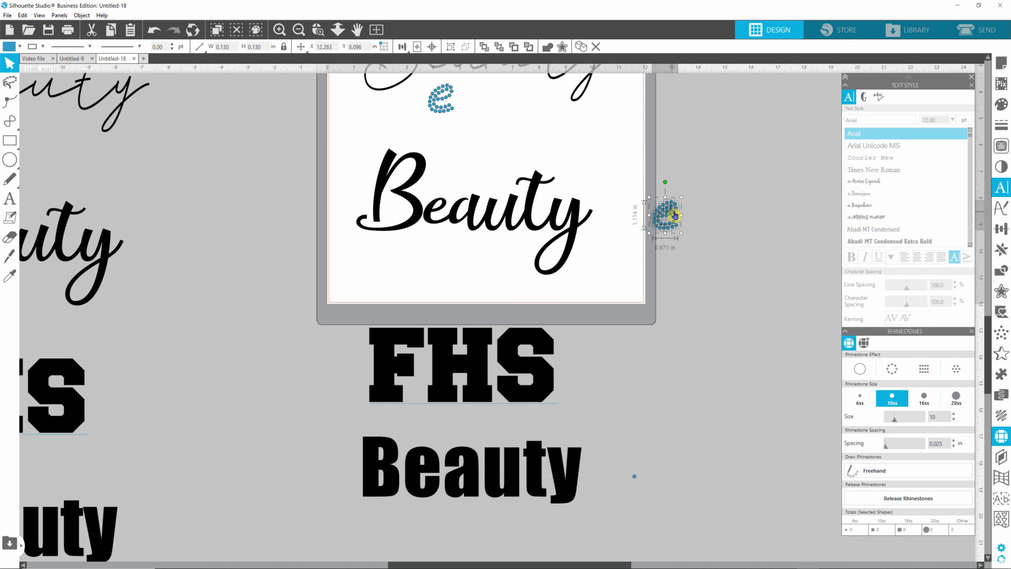
key("Delete")
- Select the rhinestone "e" beneath the thin script "Beauty", move it off the page and delete it
left_click(435, 101)
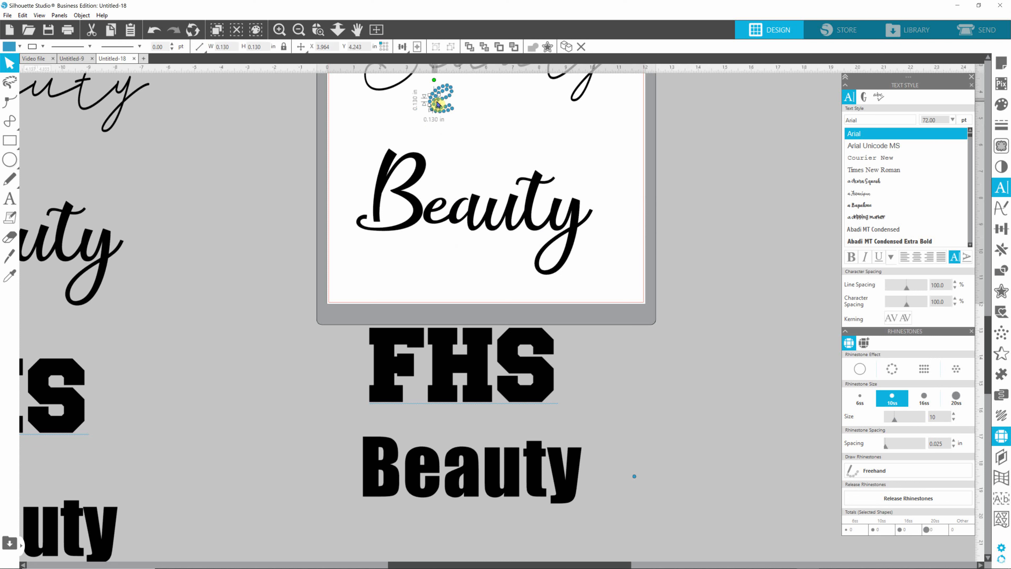
left_click(420, 127)
left_click_drag(420, 127, 539, 120)
left_click_drag(598, 147, 715, 164)
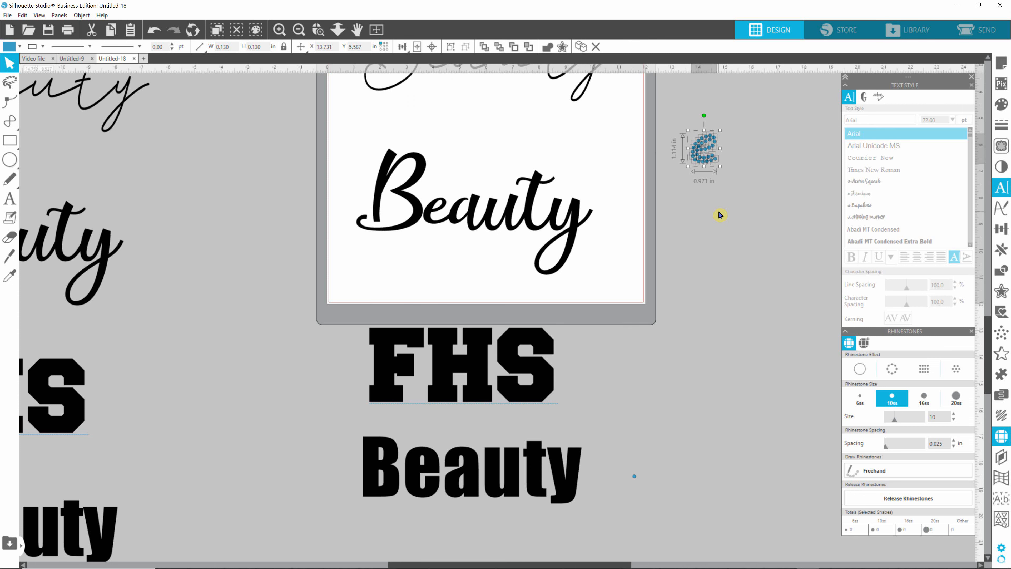
key("Delete")
- Select the thin script "Beauty" and examine its stroke thickness and letter shapes up close
left_click_drag(988, 371, 981, 320)
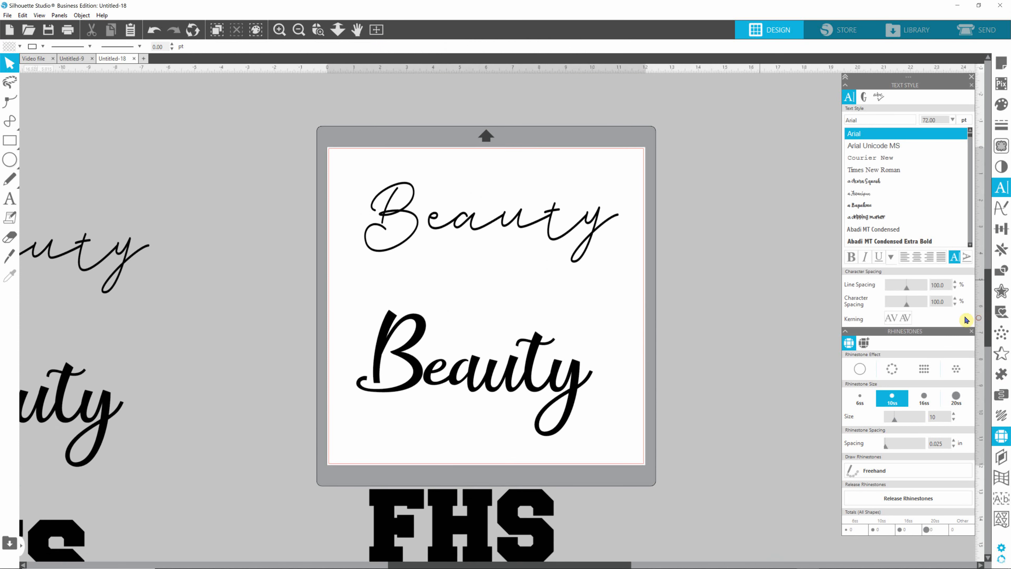
left_click(477, 232)
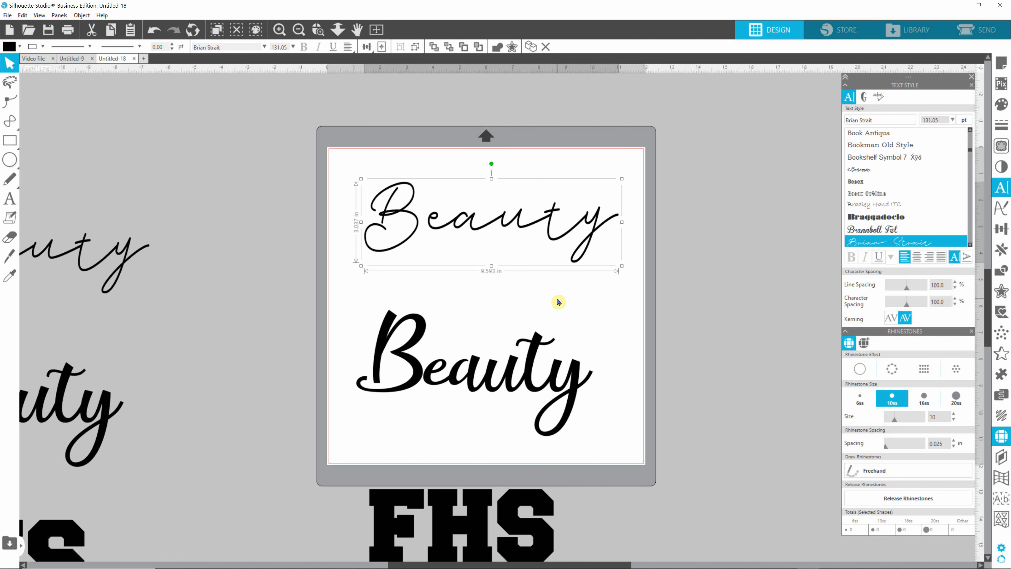
scroll(504, 227, "up", 2)
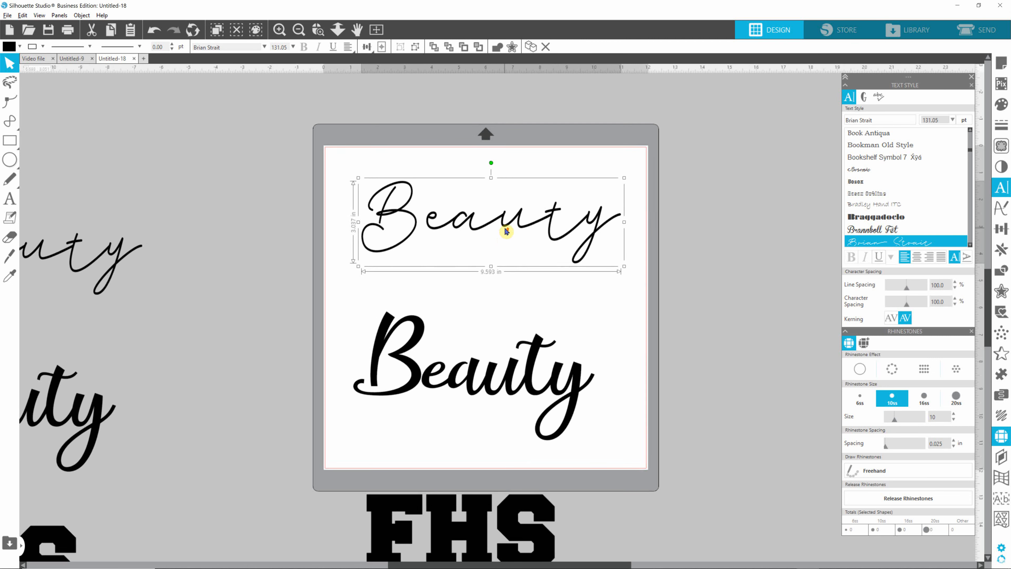
scroll(504, 230, "up", 1)
scroll(448, 303, "up", 2)
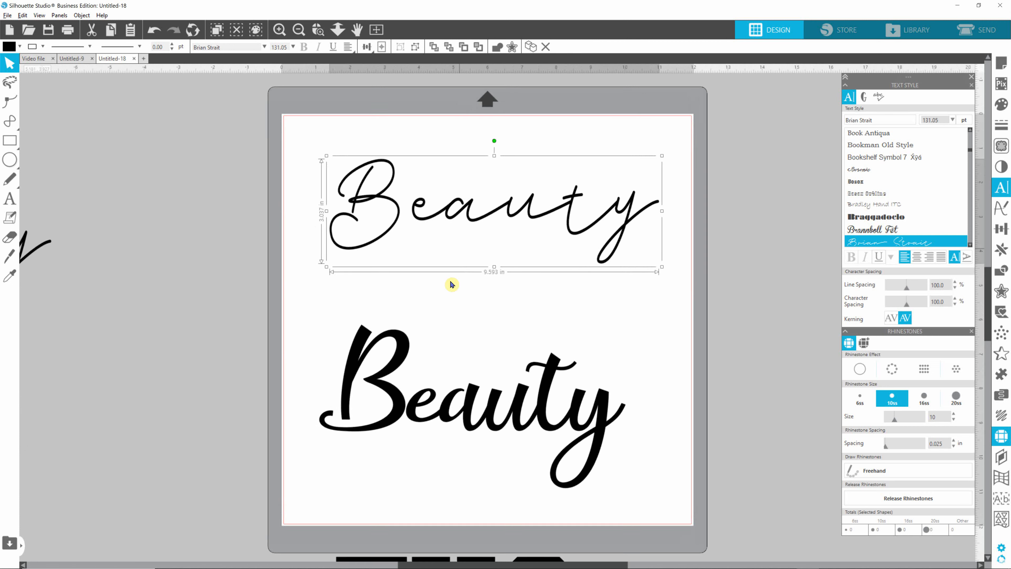
scroll(460, 251, "up", 1)
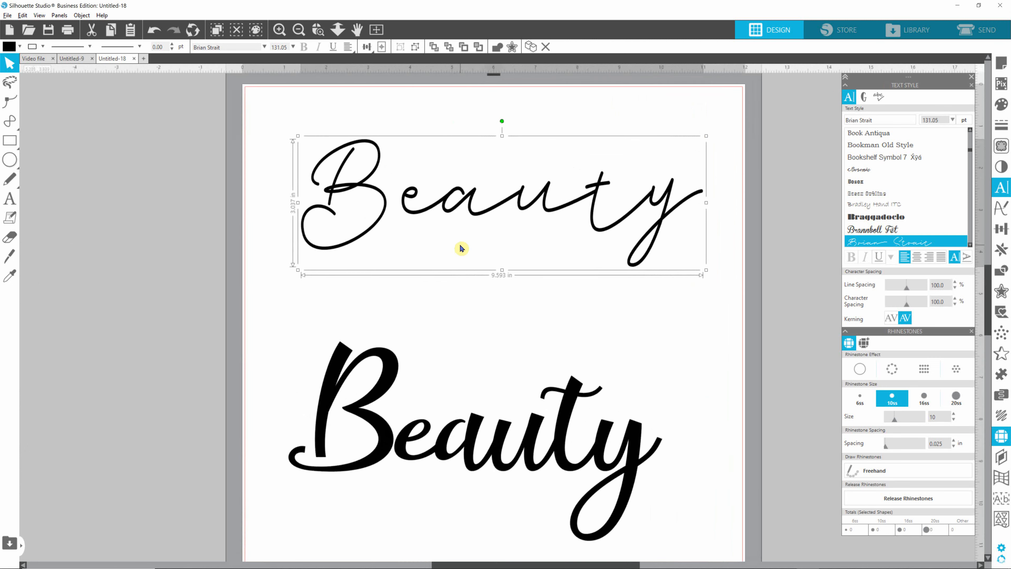
scroll(460, 249, "down", 2)
scroll(461, 243, "up", 3)
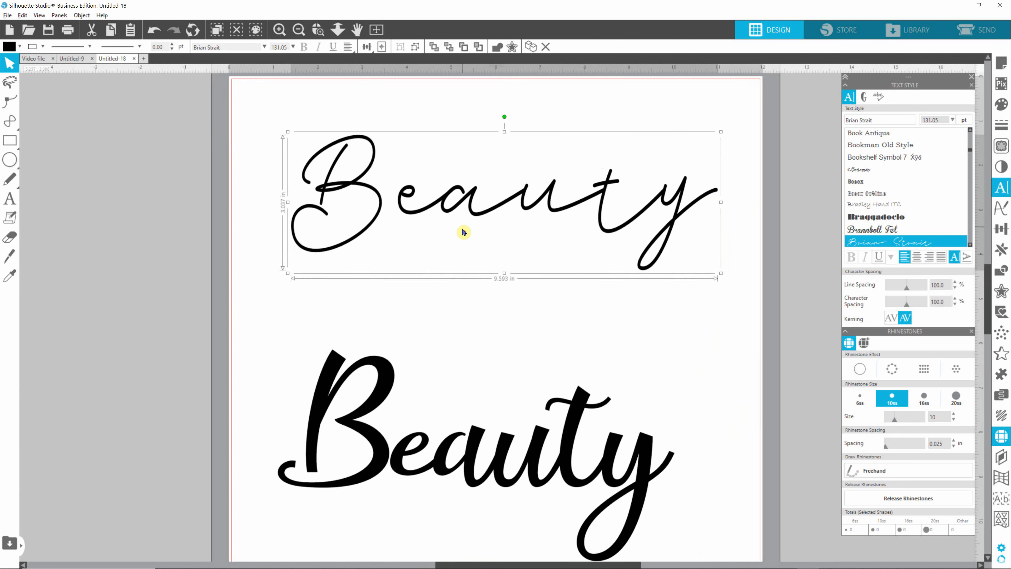
scroll(463, 232, "up", 4)
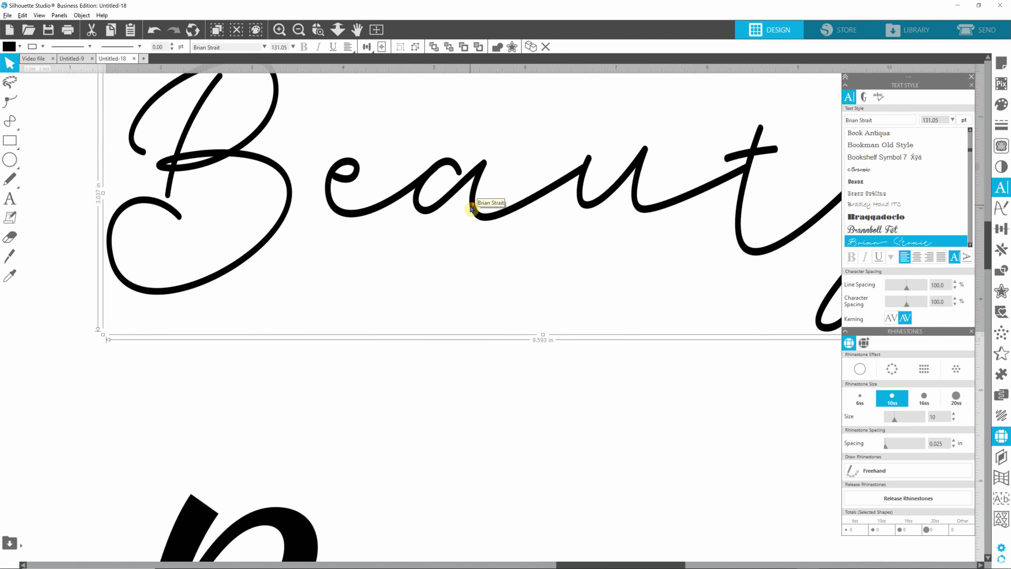
scroll(471, 208, "up", 2)
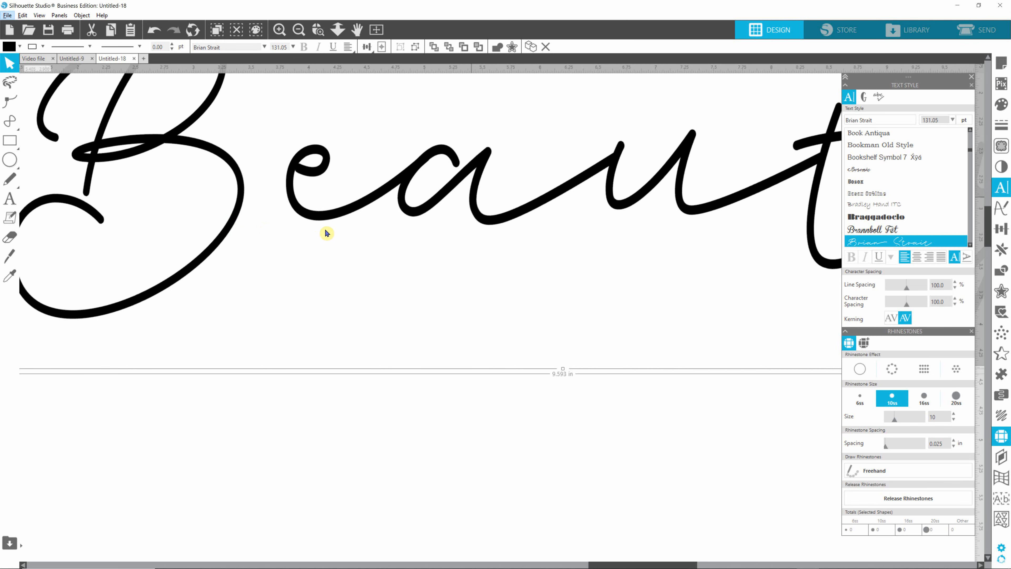
scroll(325, 228, "down", 3)
scroll(394, 235, "down", 2)
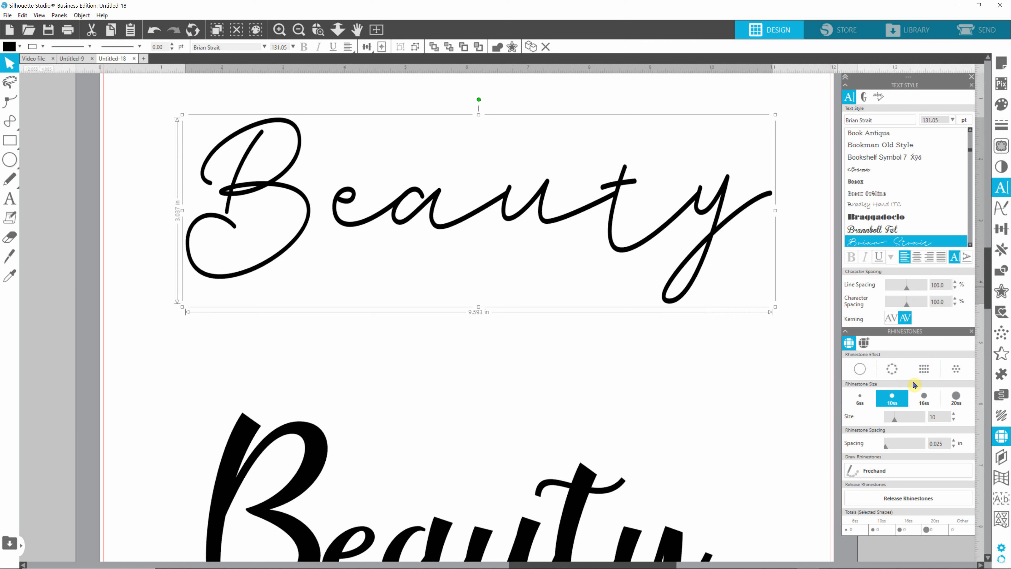
- Apply the Edge rhinestone effect with 10ss stones to the thin script "Beauty" and examine how its letters are outlined
left_click(893, 369)
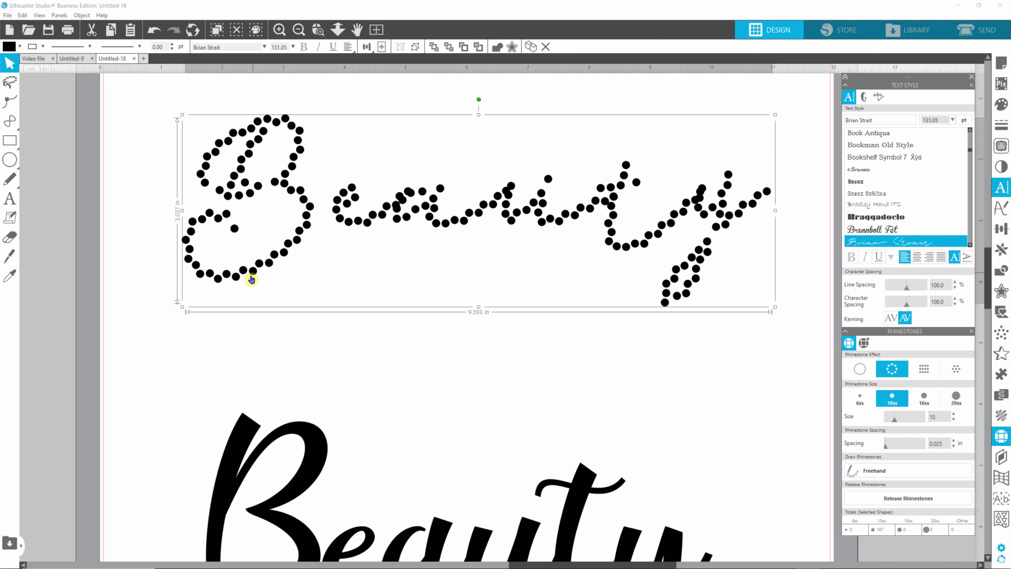
left_click(1, 277)
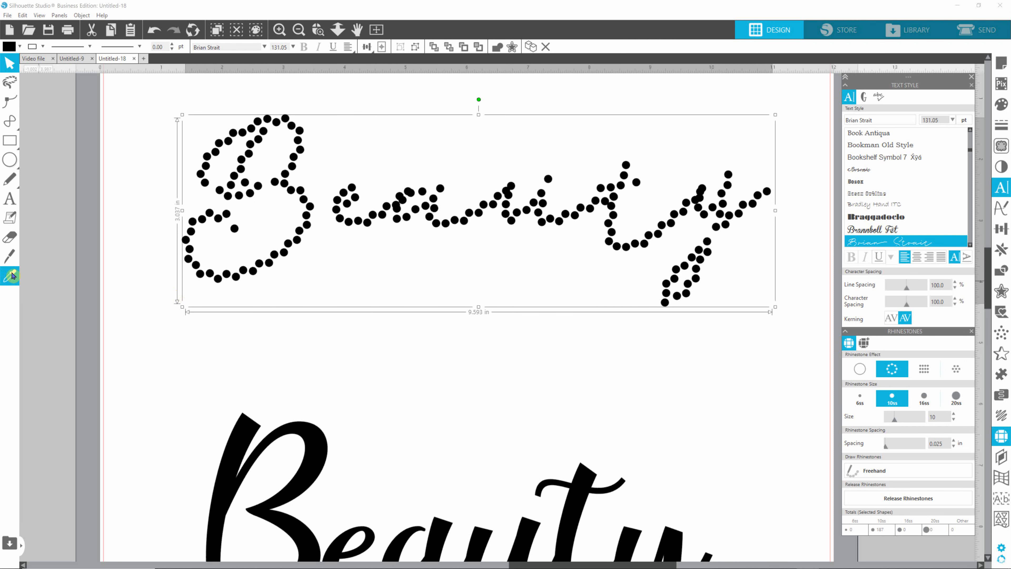
scroll(174, 296, "down", 1)
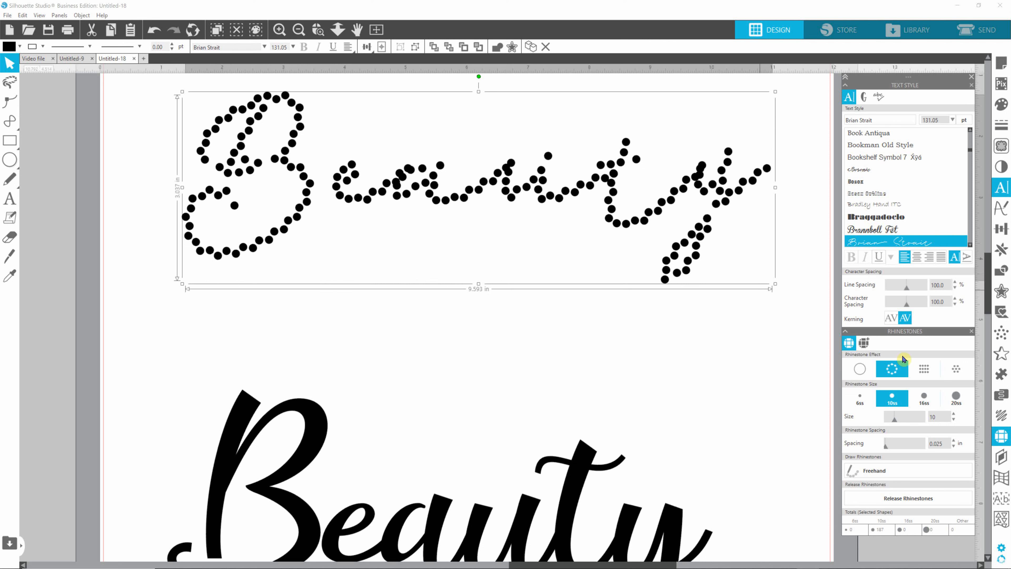
- Compare the Linear Fill, Radial Fill and Edge rhinestone effects on the thin script "Beauty", finishing with Linear Fill
left_click(921, 373)
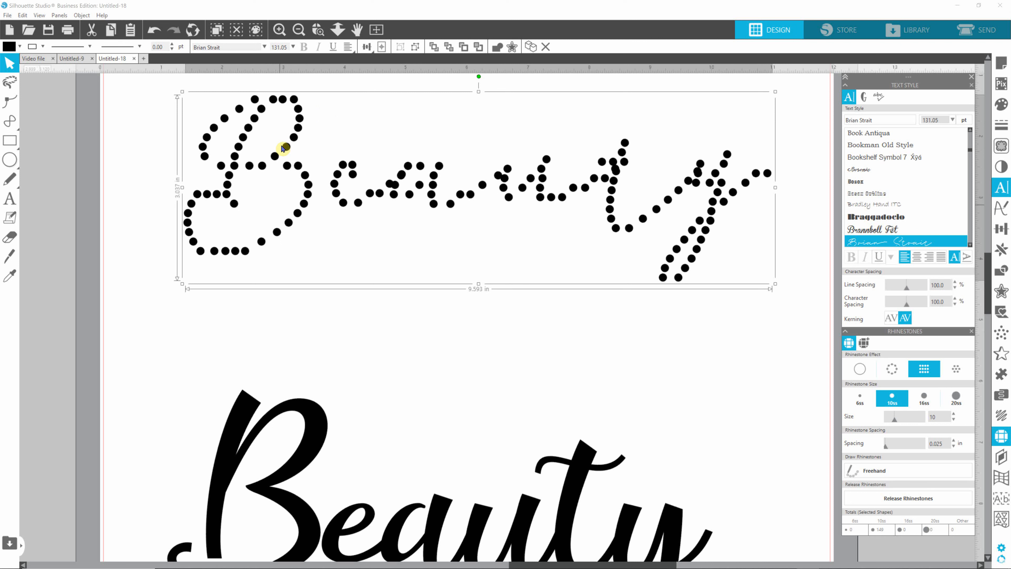
left_click(881, 396)
left_click(957, 374)
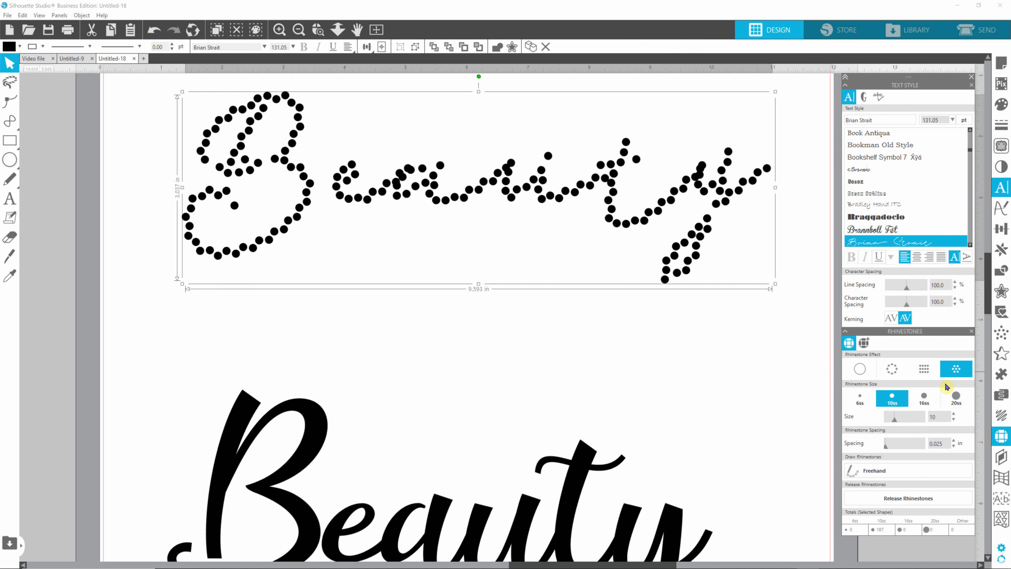
left_click(890, 376)
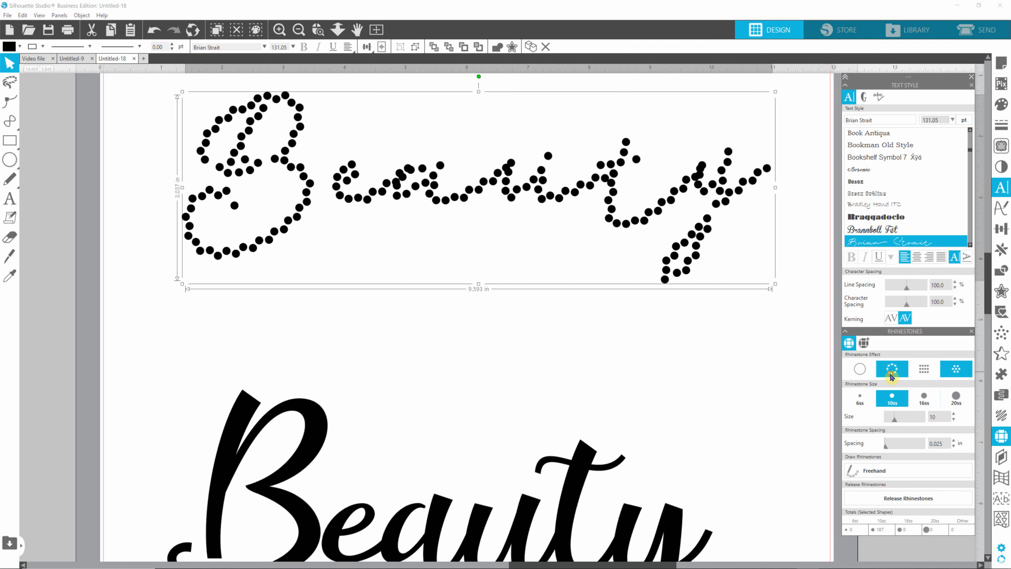
left_click(960, 376)
left_click(895, 373)
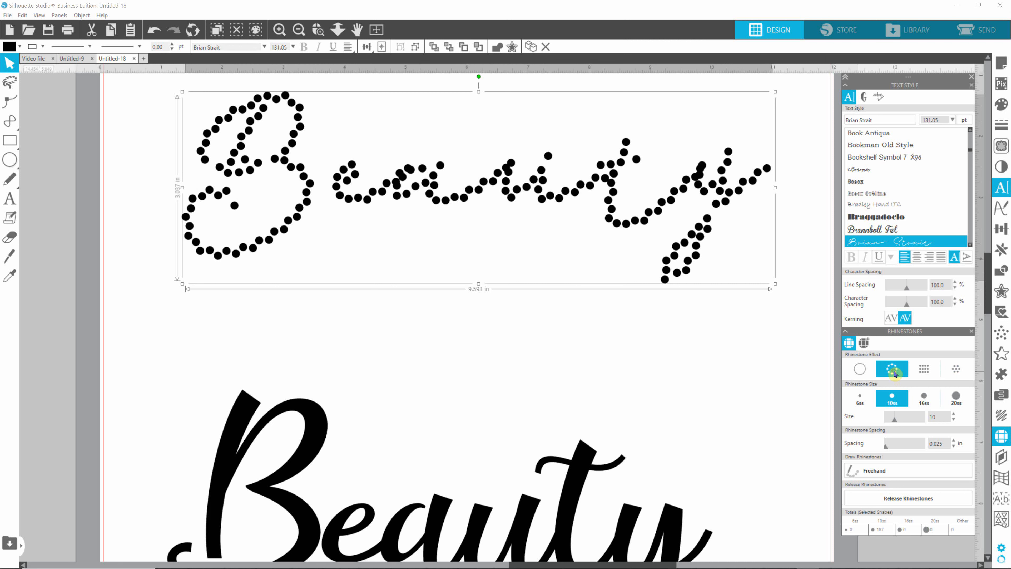
left_click(928, 372)
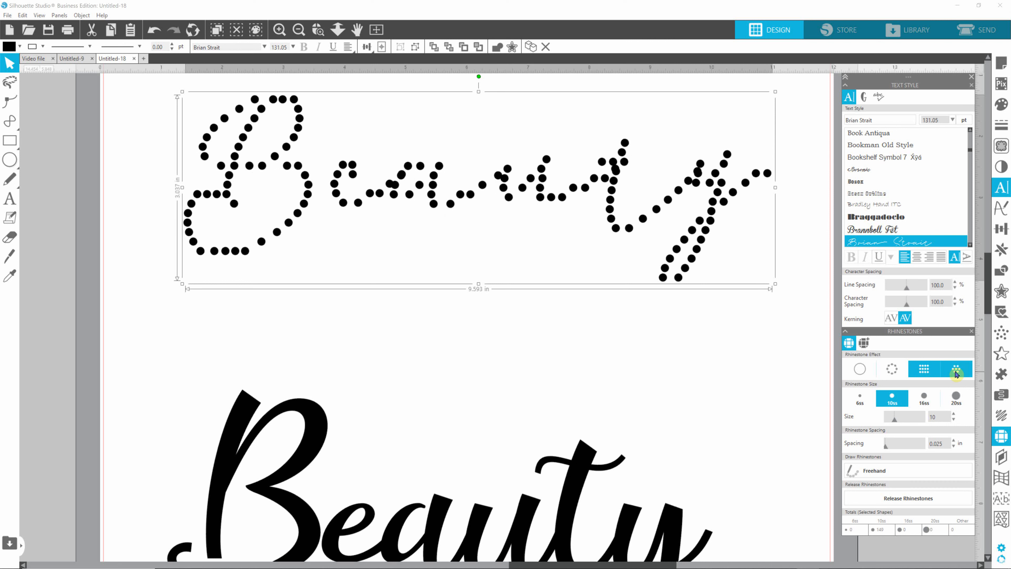
left_click(956, 372)
left_click(915, 374)
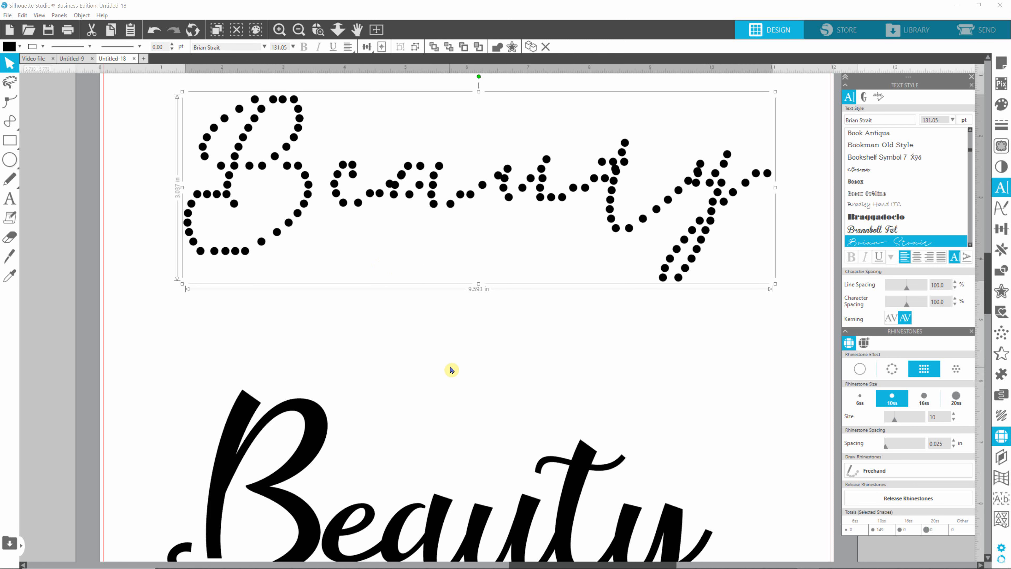
- Move the bold script "Beauty" up on the page, closer to the rhinestoned thin script
scroll(453, 368, "down", 2)
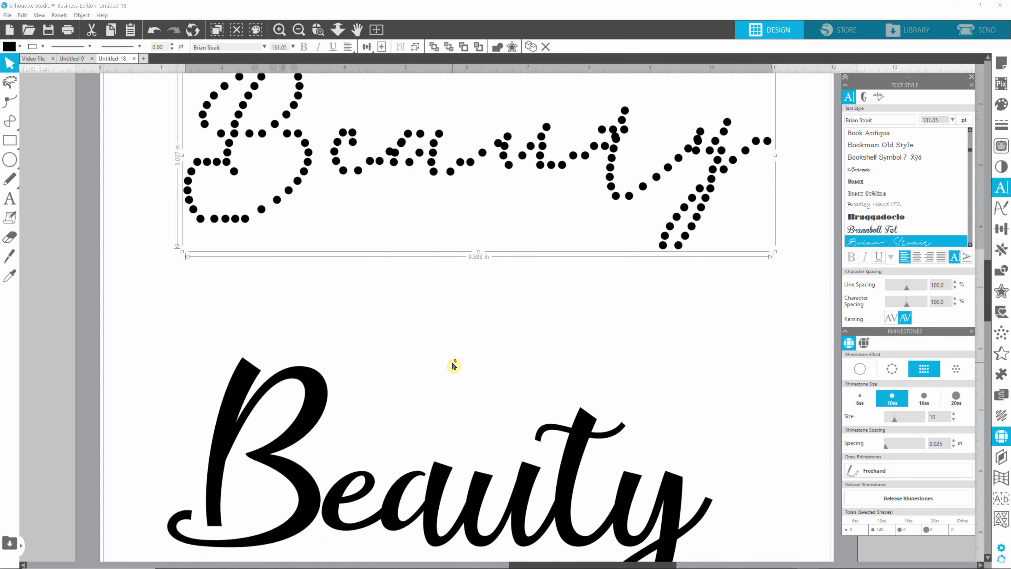
scroll(454, 366, "down", 8)
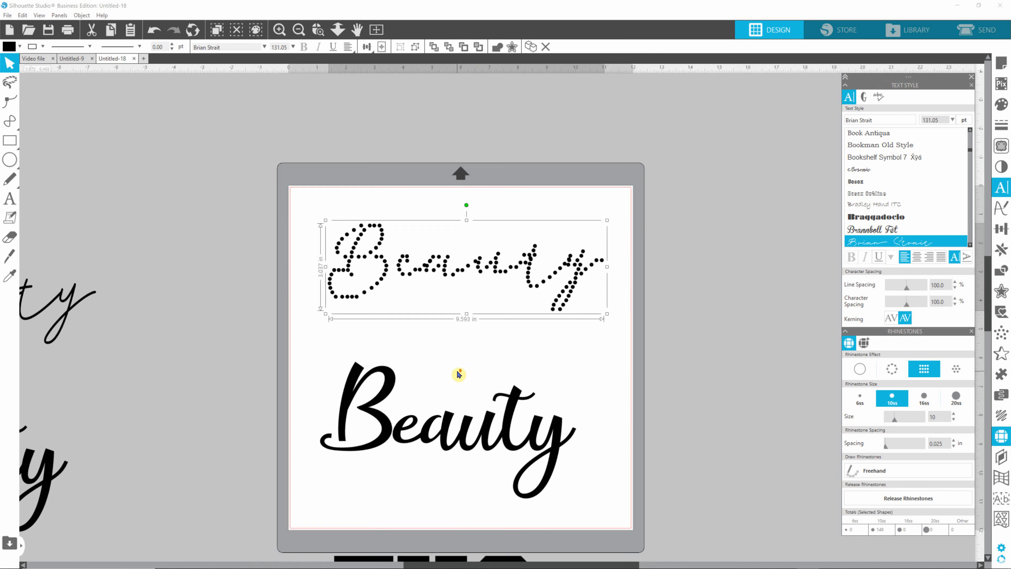
scroll(459, 374, "down", 4)
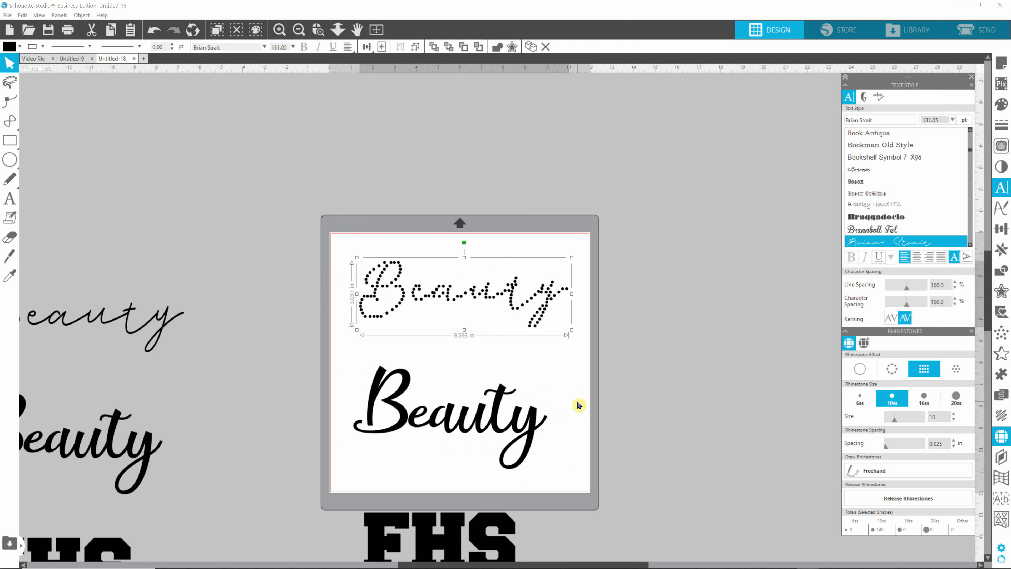
left_click(477, 419)
left_click_drag(478, 419, 478, 402)
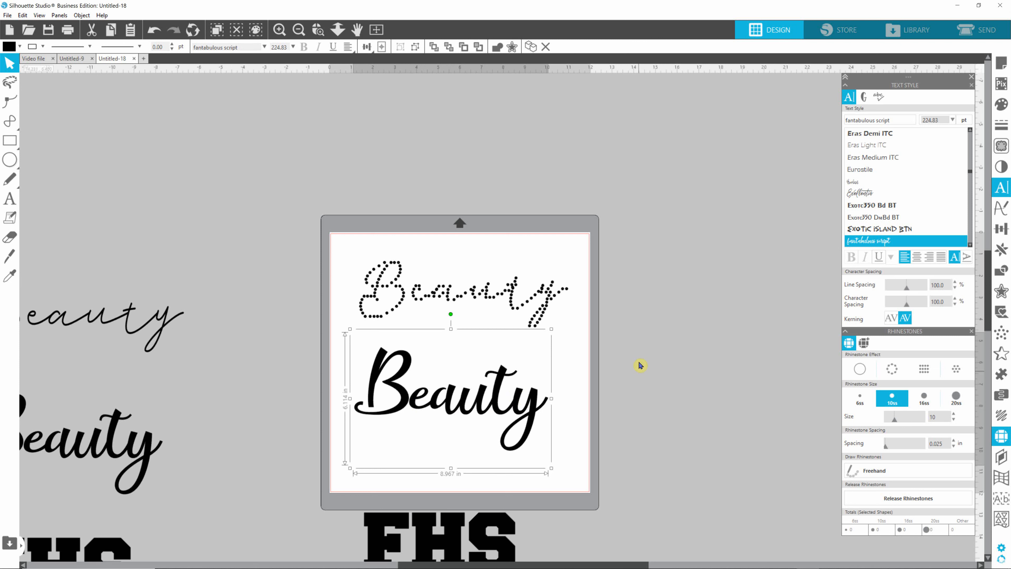
- Try the Edge rhinestone effect on the bold script "Beauty" and undo it
left_click(893, 374)
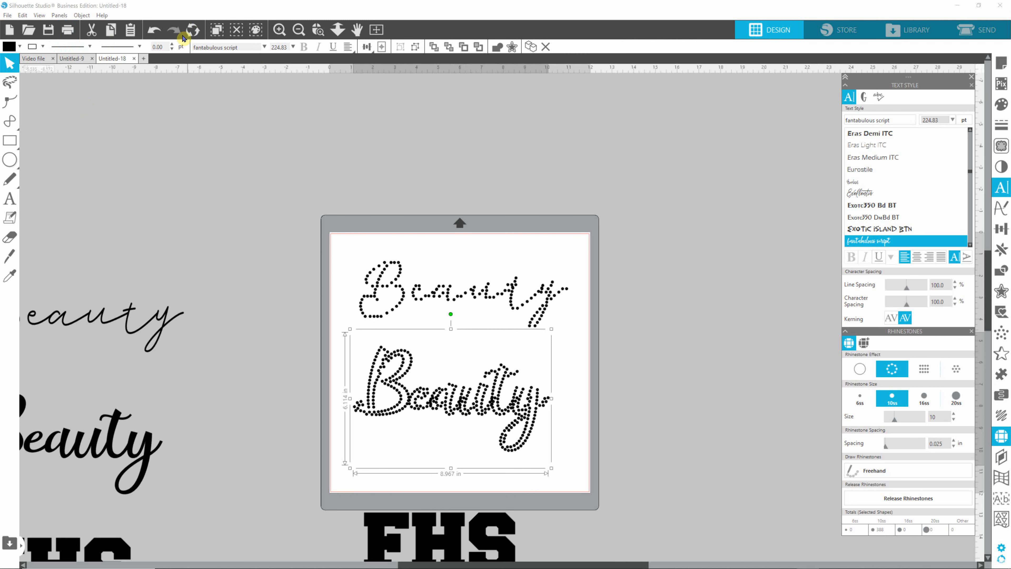
left_click(153, 30)
left_click(589, 422)
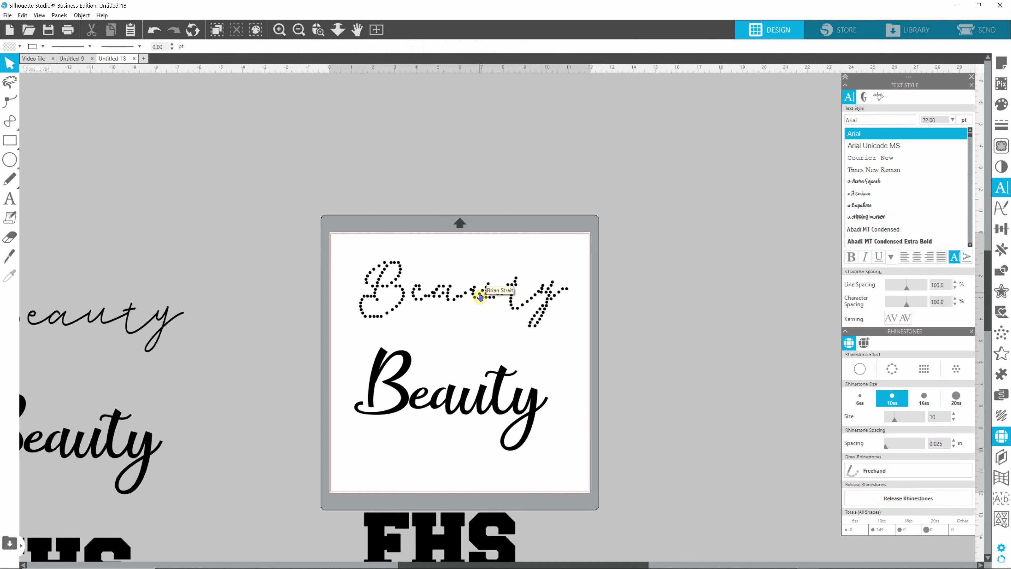
- Weld the overlapping letters of the bold script "Beauty" on the page
left_click(496, 392)
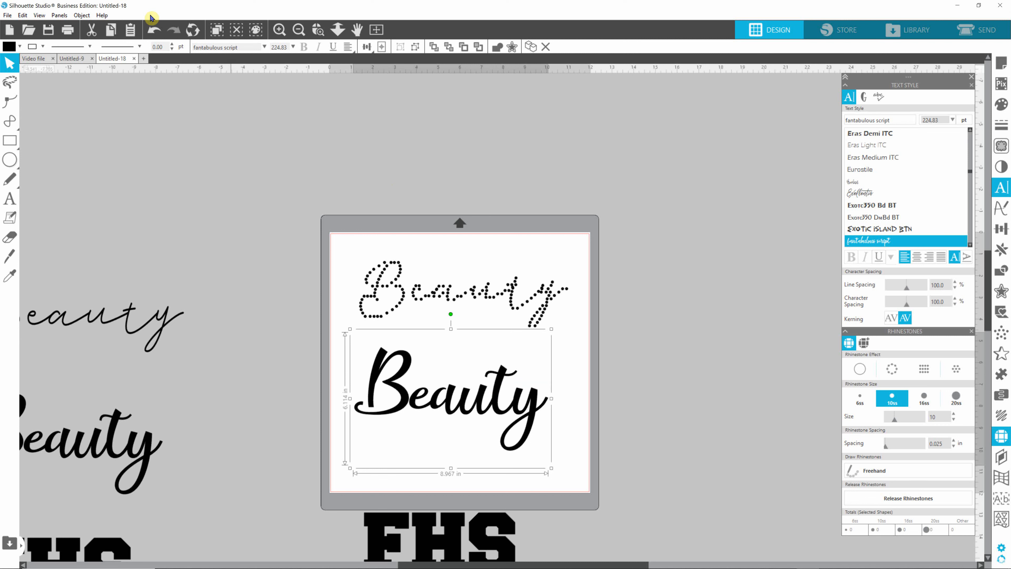
left_click(81, 17)
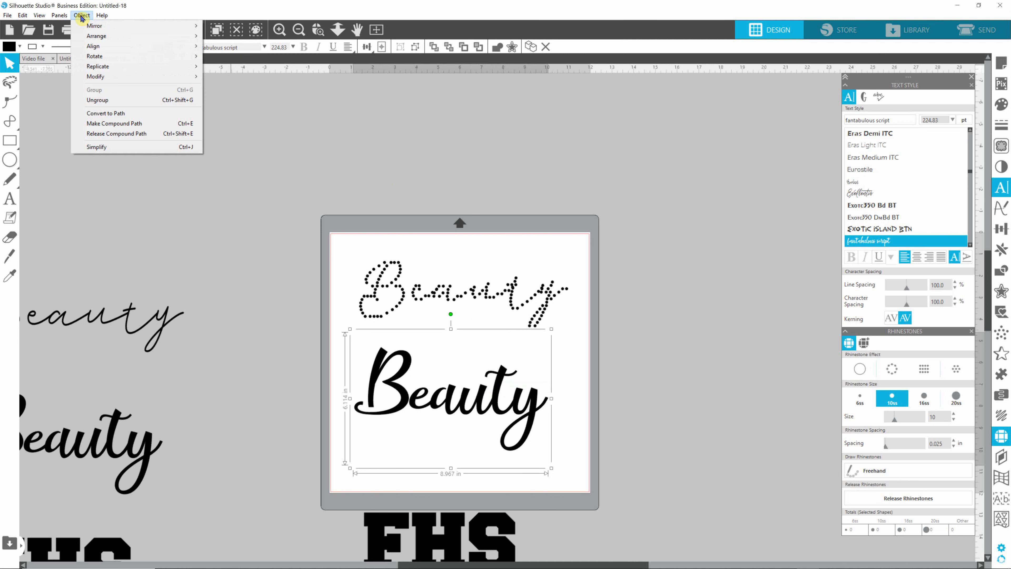
mouse_move(101, 78)
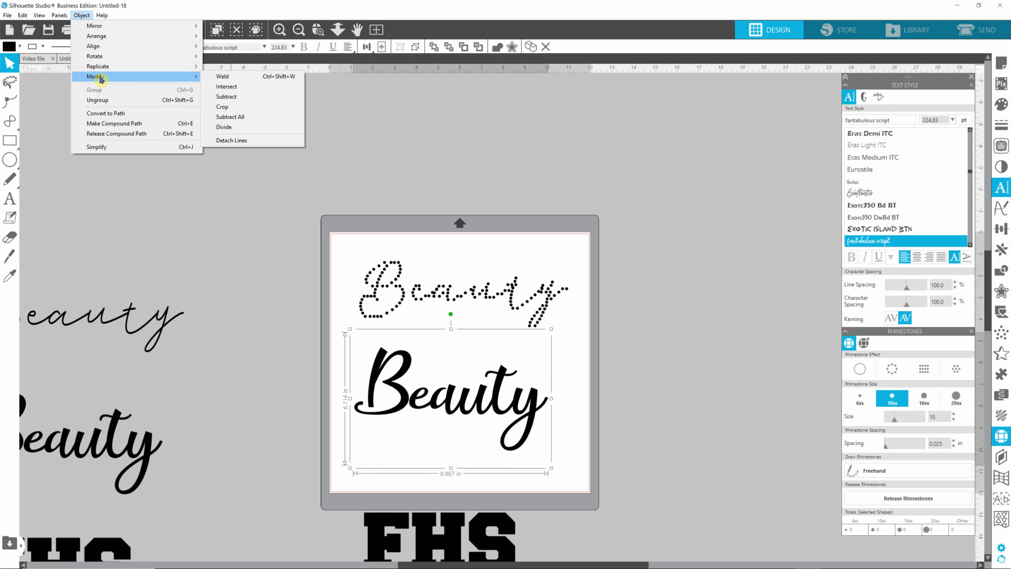
left_click(222, 77)
left_click(579, 392)
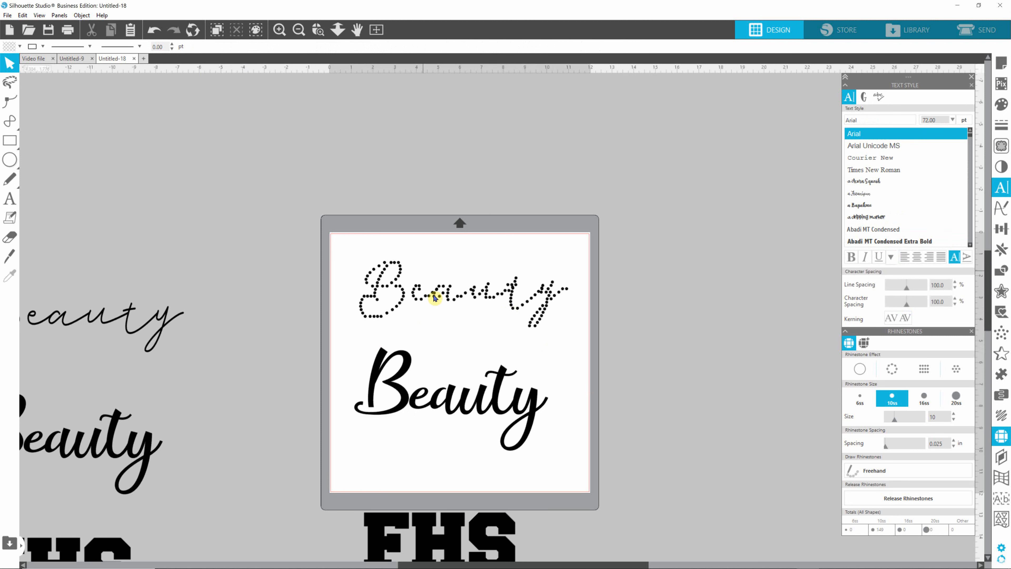
- Move the rhinestoned thin script above the page and place a copy of the plain thin script "Beauty" in its spot
left_click_drag(350, 244, 574, 336)
left_click_drag(495, 300, 510, 168)
left_click(129, 317)
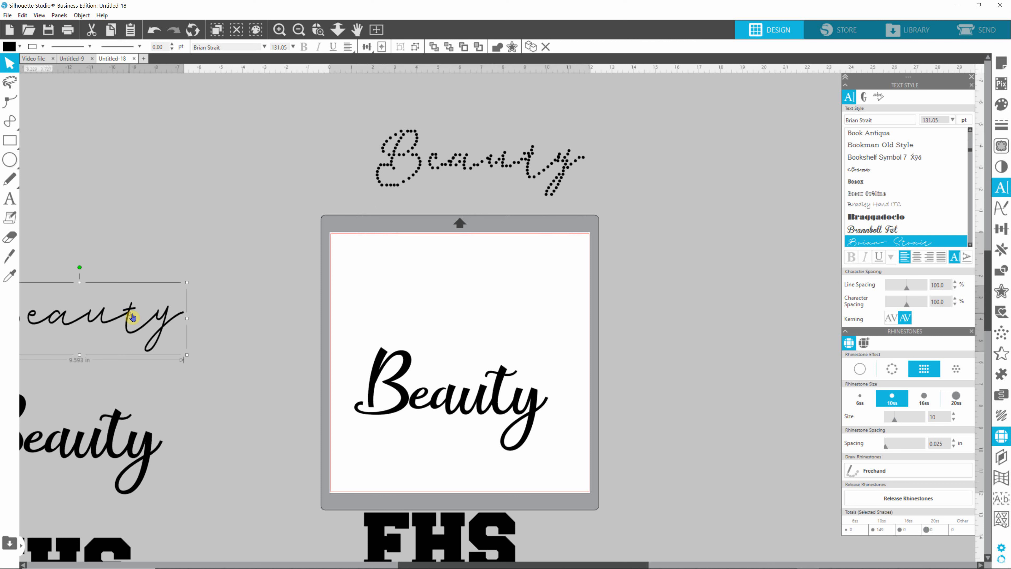
left_click_drag(127, 316, 506, 285)
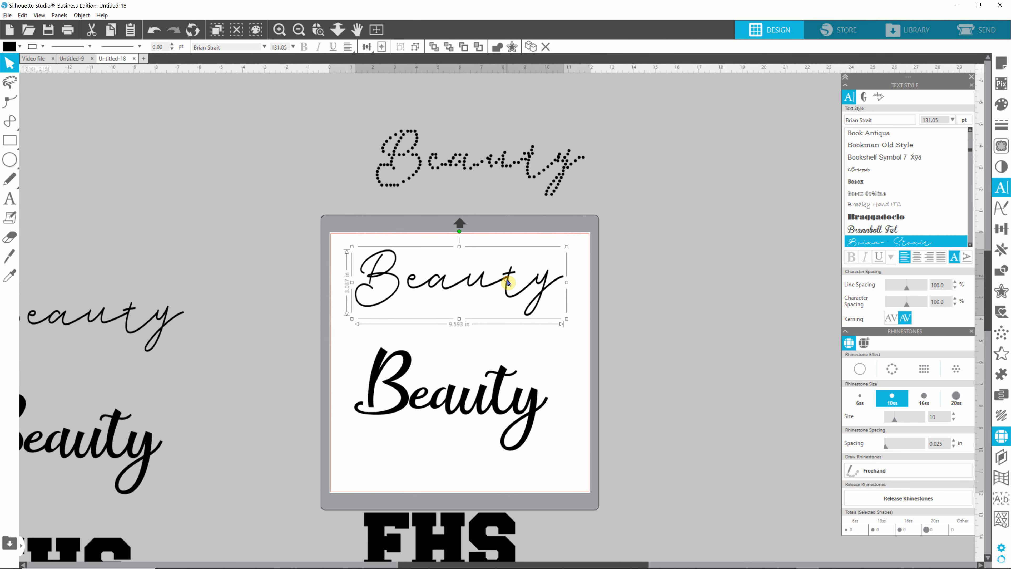
- Weld the letters of the thin script "Beauty" copy on the page
left_click(81, 15)
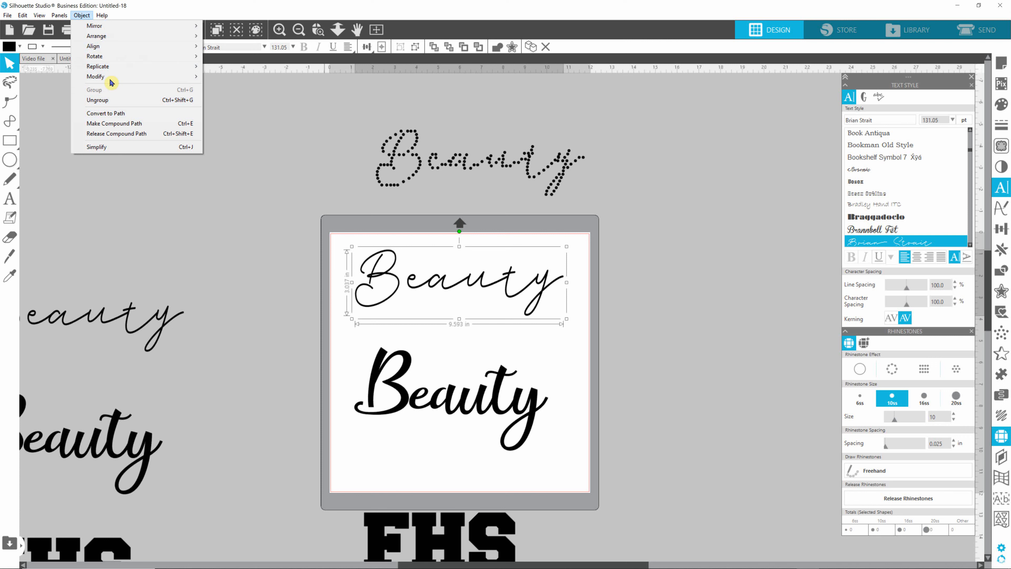
mouse_move(143, 77)
left_click(230, 78)
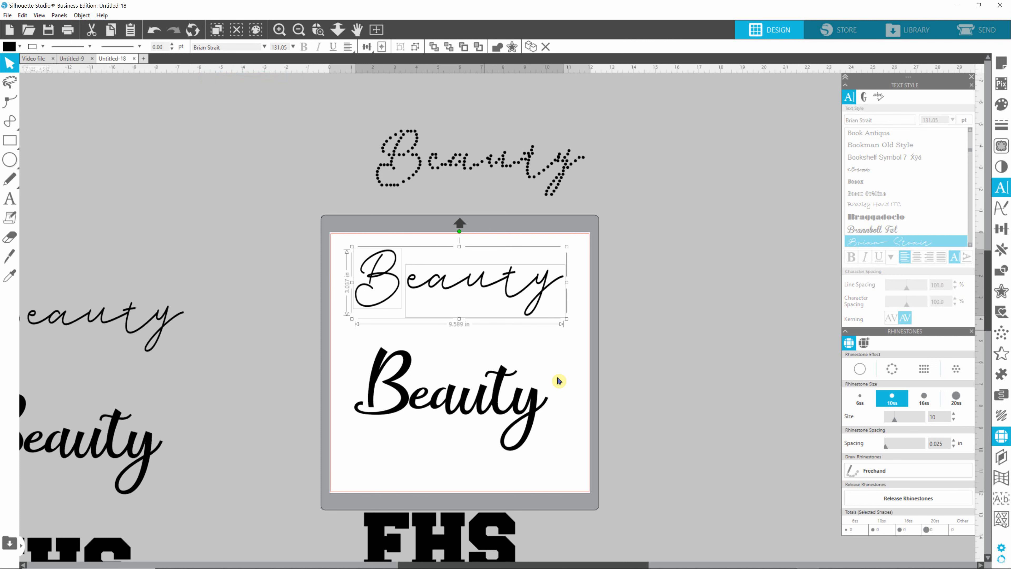
left_click(573, 386)
- Compare the Edge, Linear Fill and Radial Fill rhinestone effects on the welded thin script, finishing with Linear Fill
left_click(367, 274)
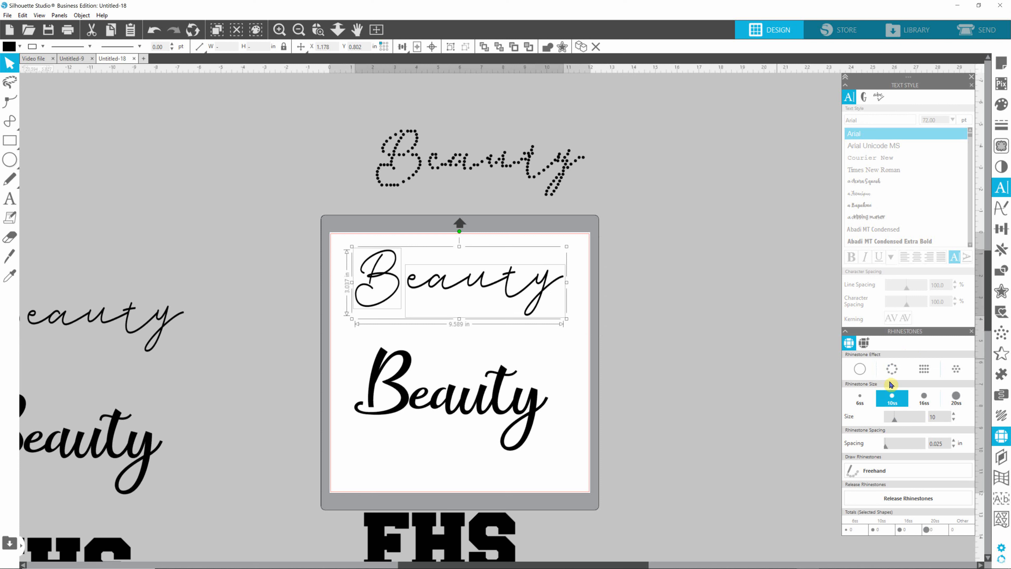
left_click(892, 372)
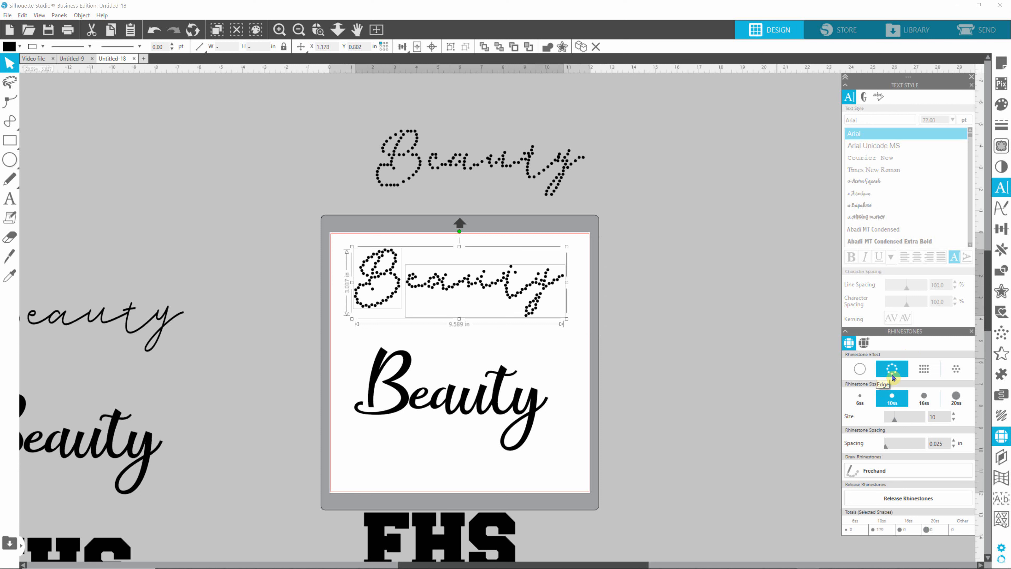
left_click(924, 372)
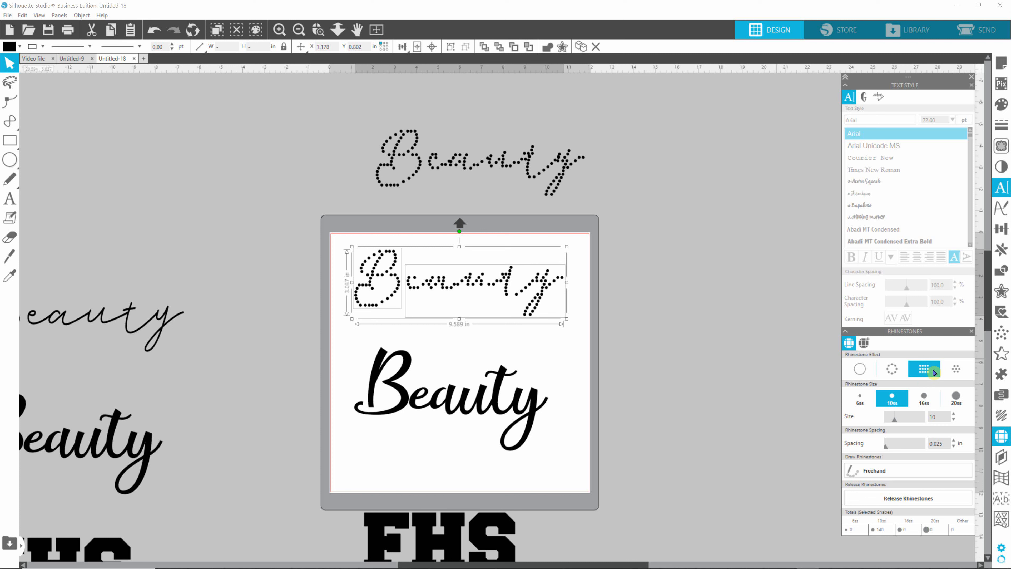
left_click(957, 370)
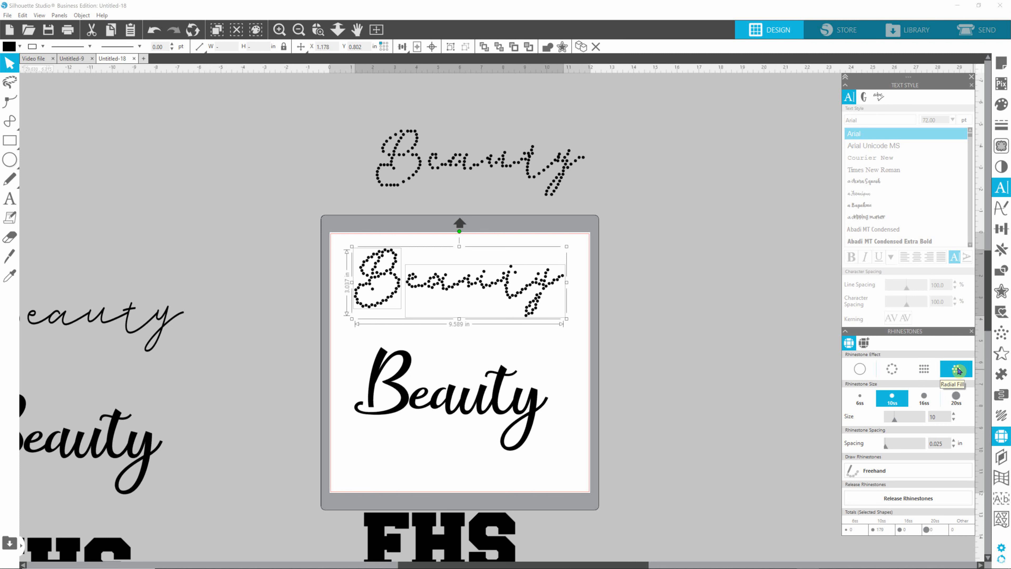
left_click(926, 372)
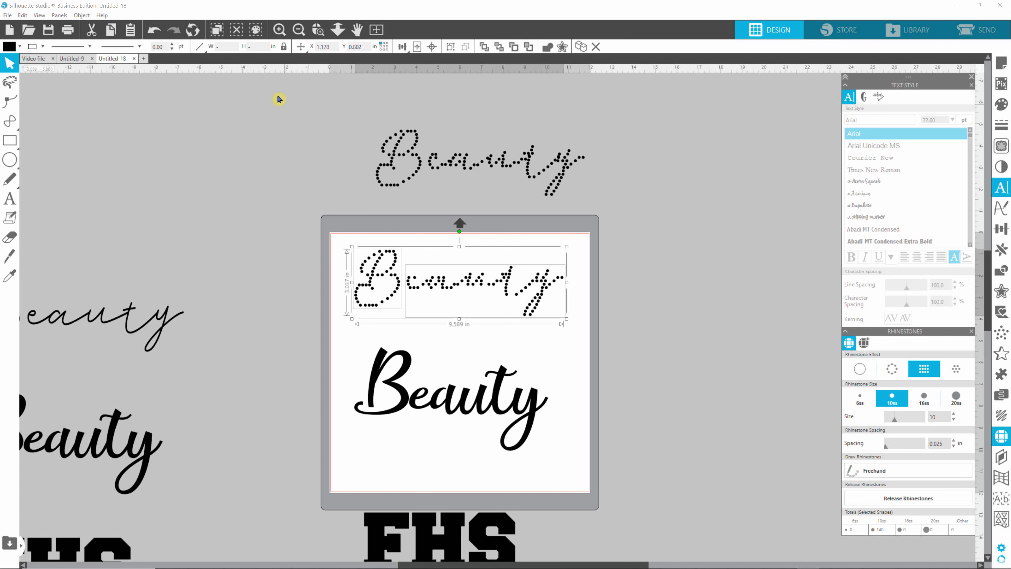
- Delete the unwelded rhinestoned "Beauty" lying above the page
left_click_drag(297, 113, 609, 208)
key("Delete")
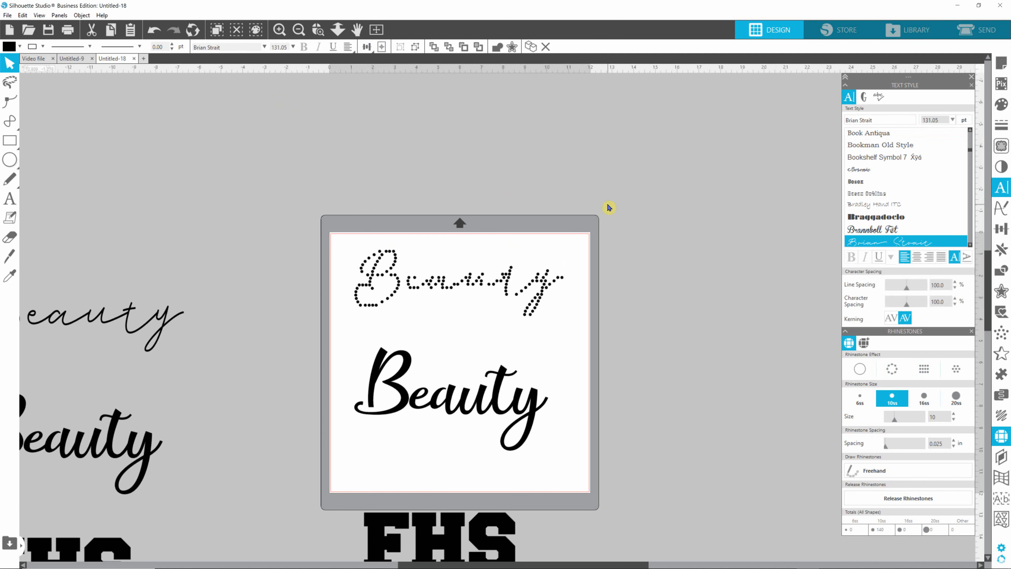
- Nudge the "B" of the welded bold script slightly left, away from the "eauty" part
left_click(499, 398)
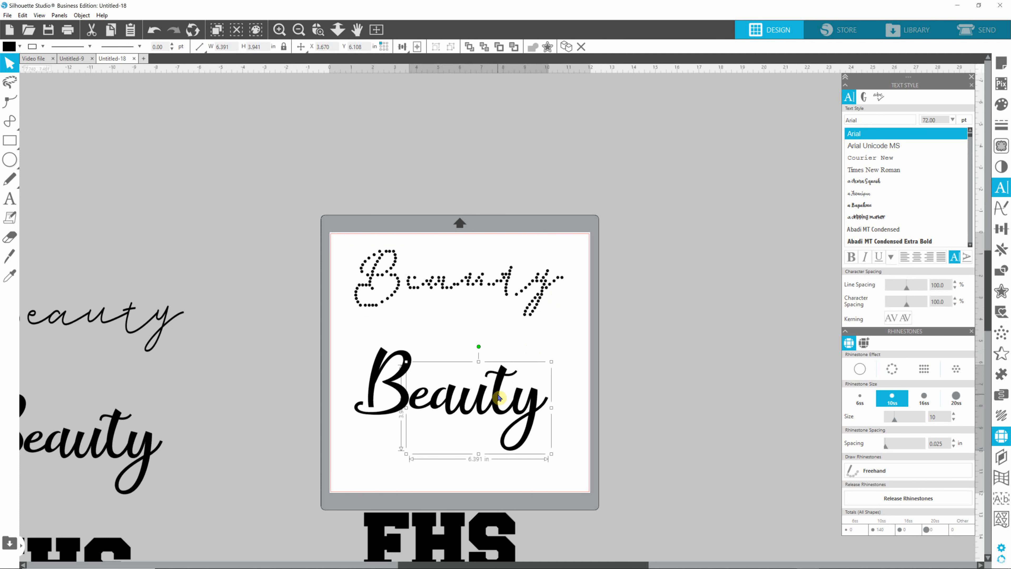
left_click(389, 400)
key("Left")
key("Left")
key("Left")
key("Left")
key("Left")
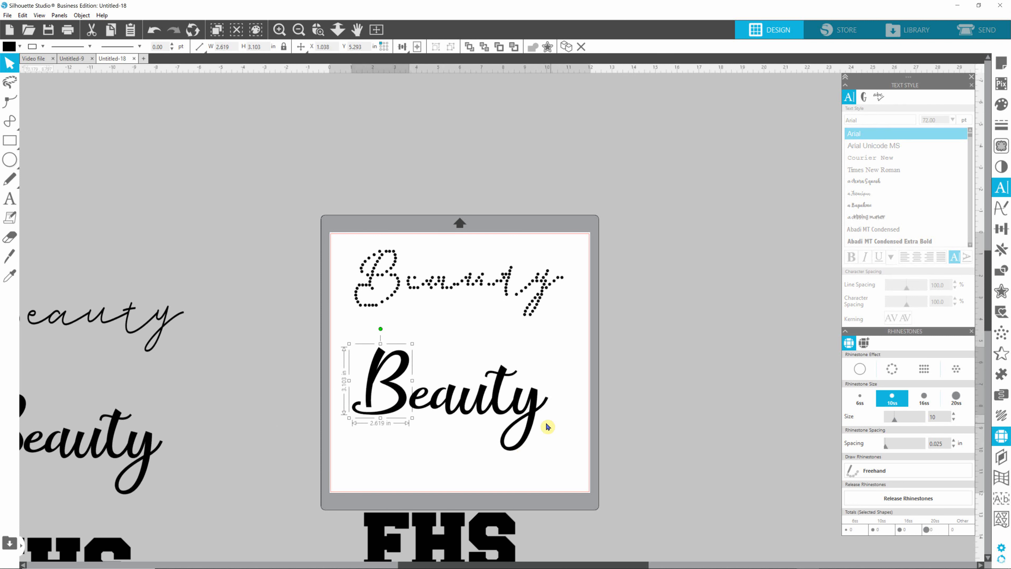
key("Left")
key("Left")
key("Left")
key("Left")
key("Left")
key("Left")
key("Left")
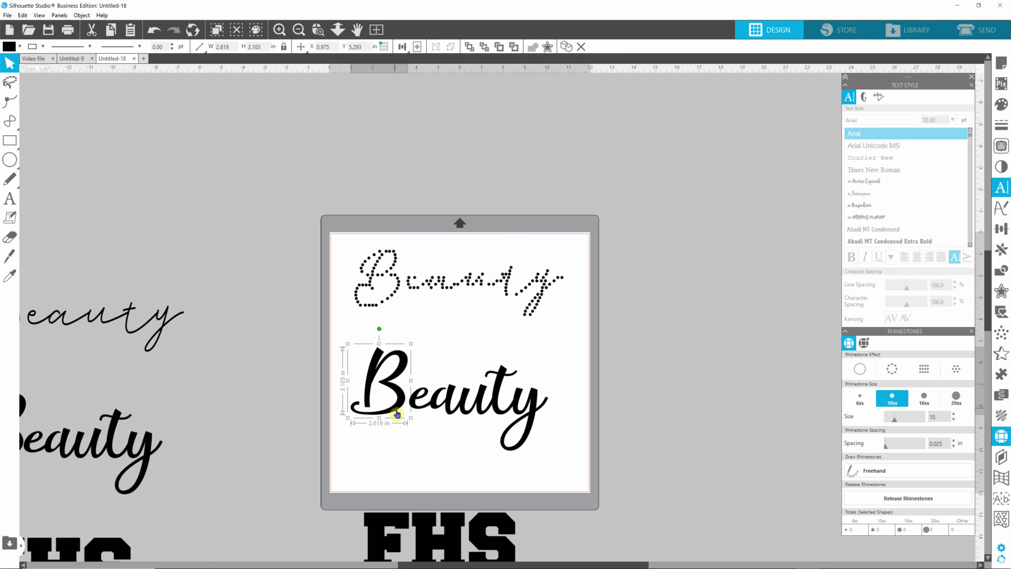
left_click(291, 338)
- Try the Edge rhinestone effect on the whole welded bold script "Beauty" and switch it to Linear Fill
left_click_drag(319, 336, 578, 471)
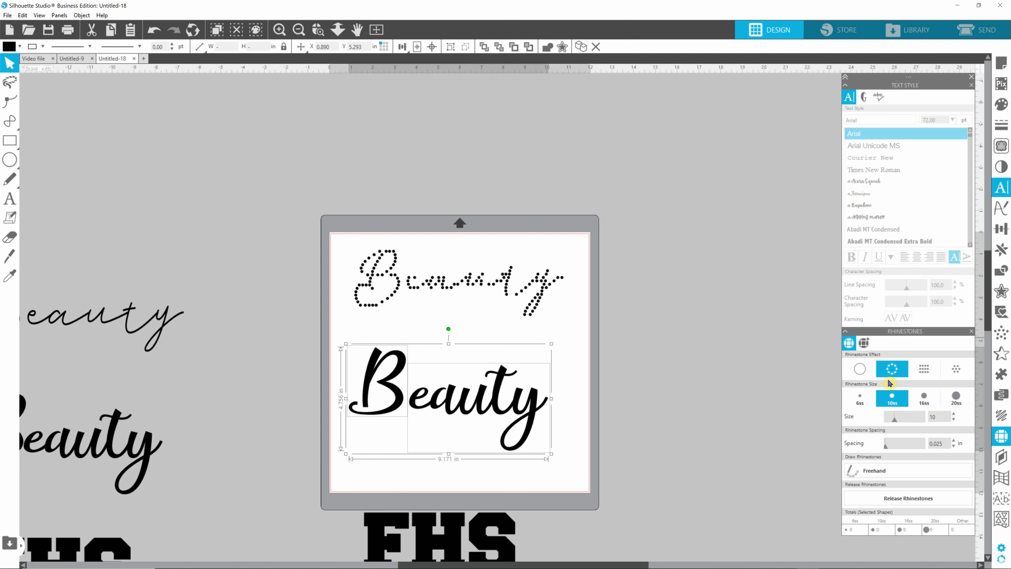
left_click(891, 373)
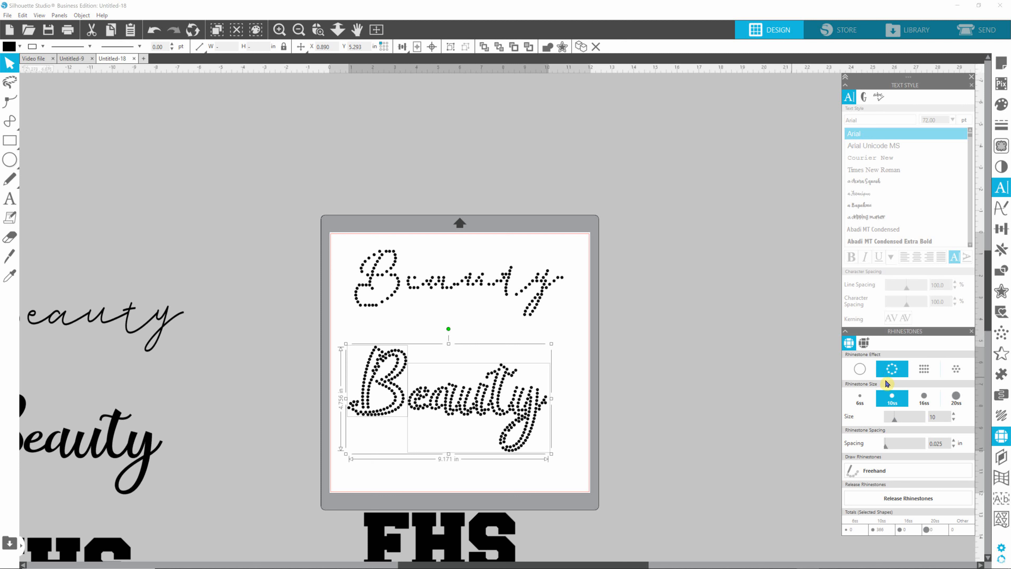
left_click(924, 370)
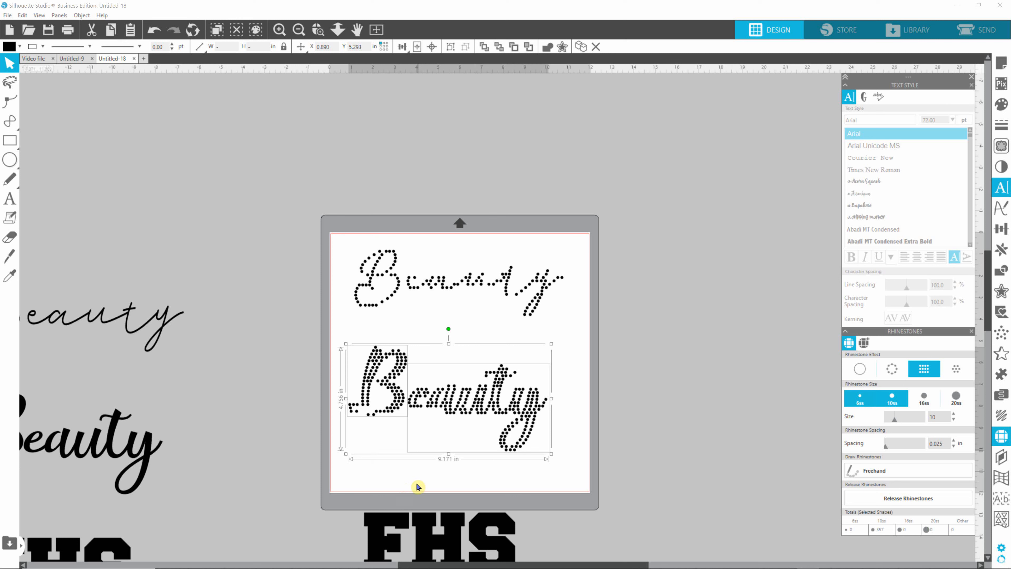
- Compare the Radial Fill and Edge rhinestone effects on the welded bold script "Beauty", returning to Linear Fill
left_click(955, 371)
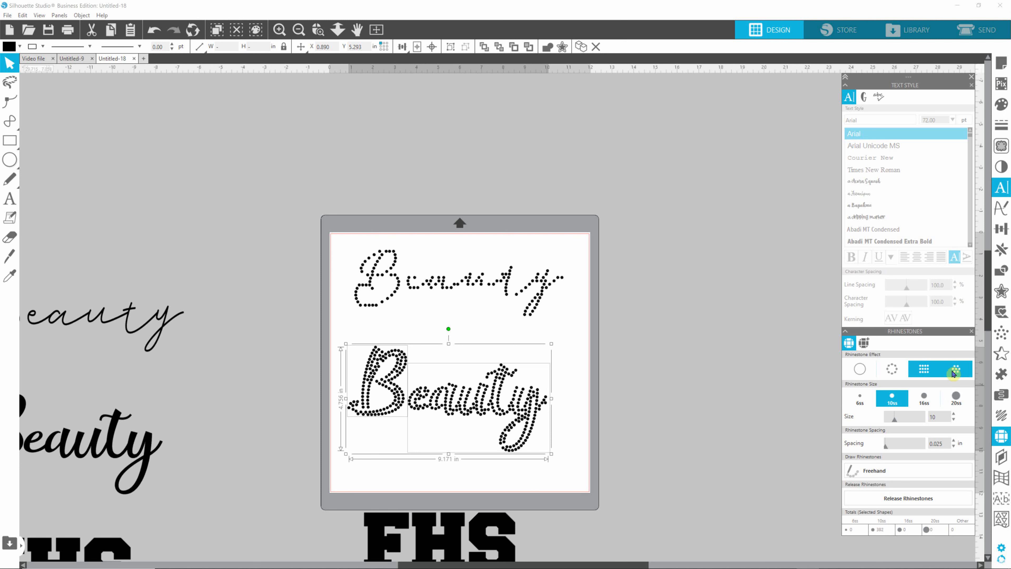
left_click(894, 371)
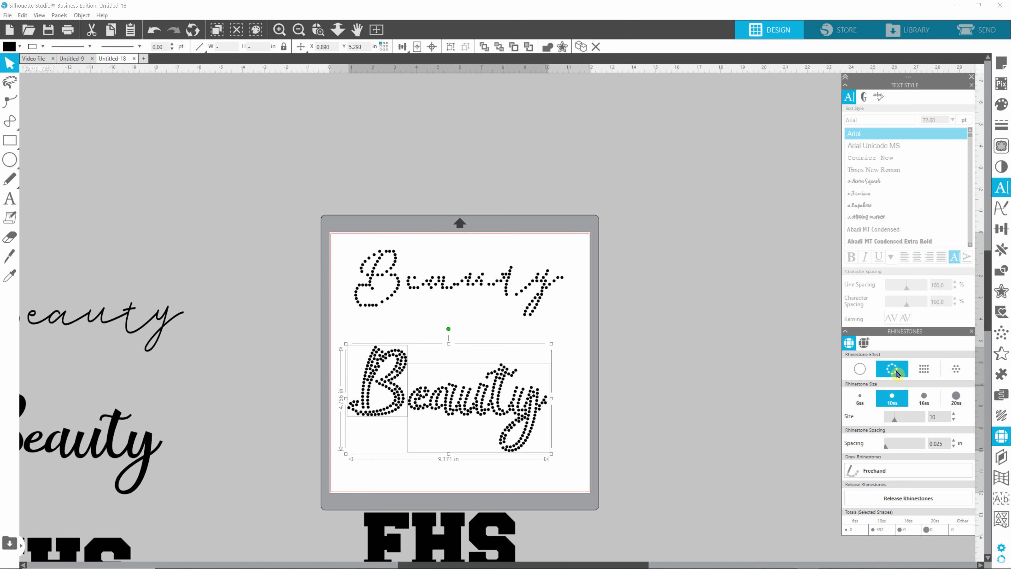
left_click(962, 372)
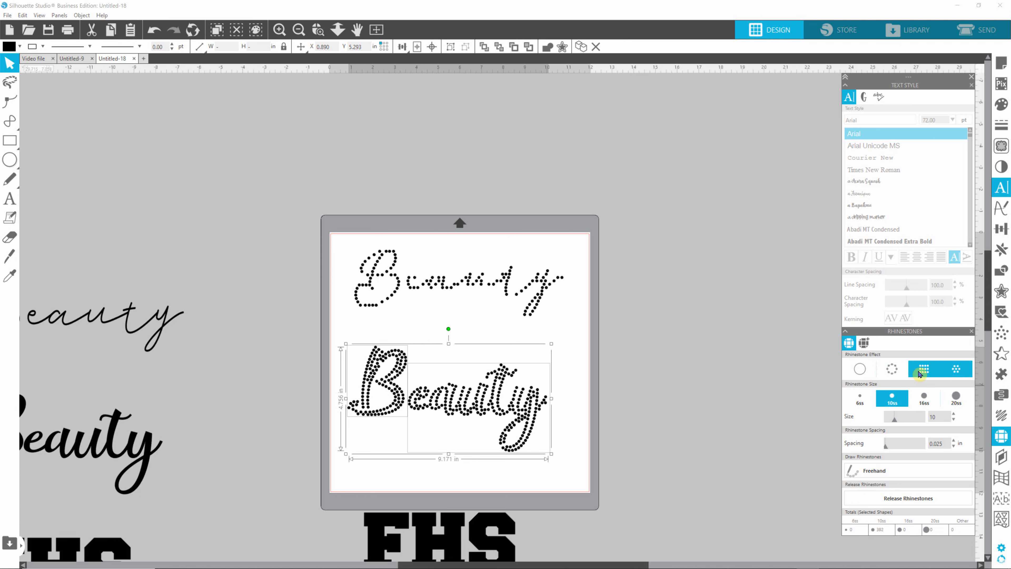
left_click(893, 370)
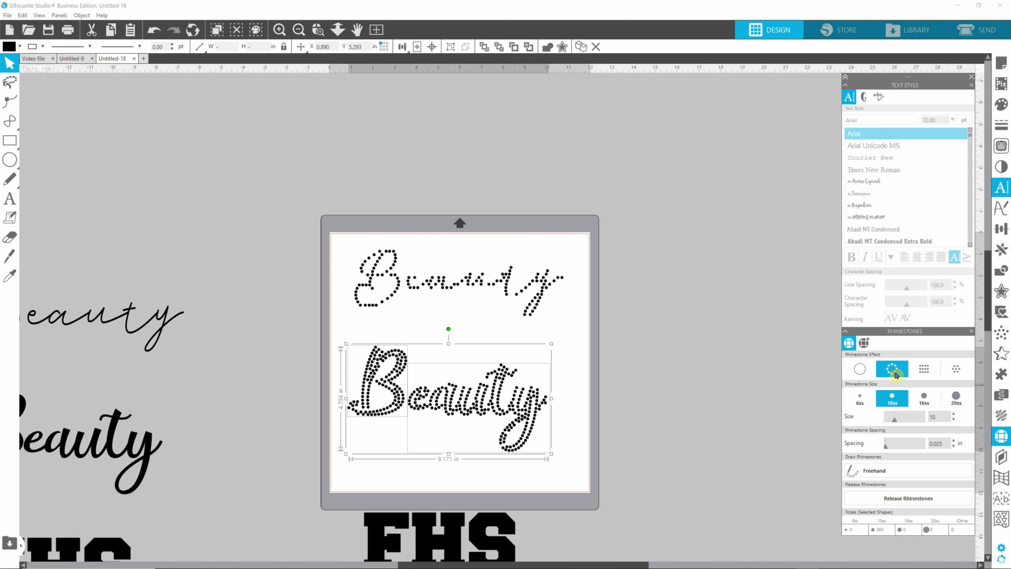
left_click(963, 371)
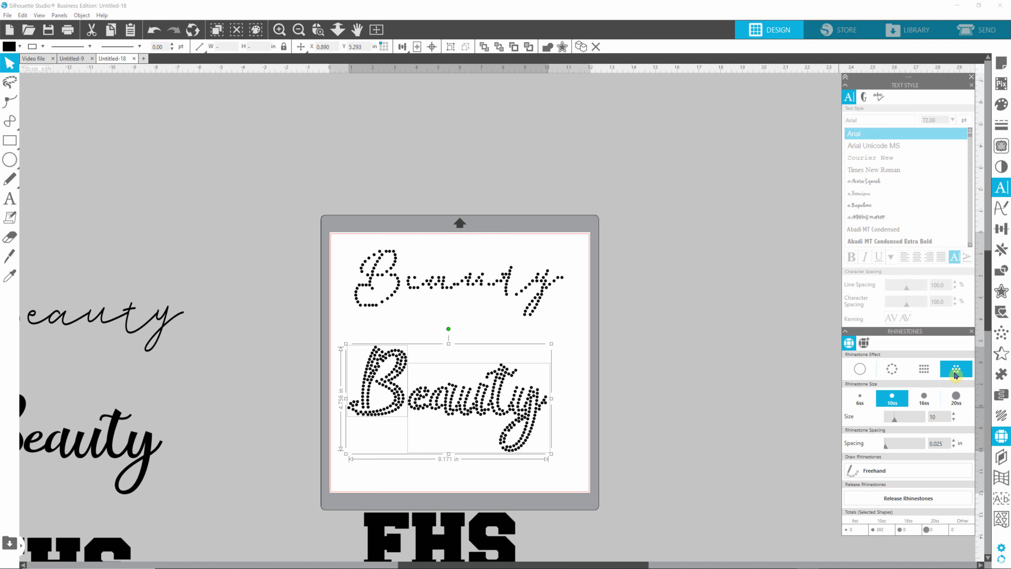
left_click(890, 377)
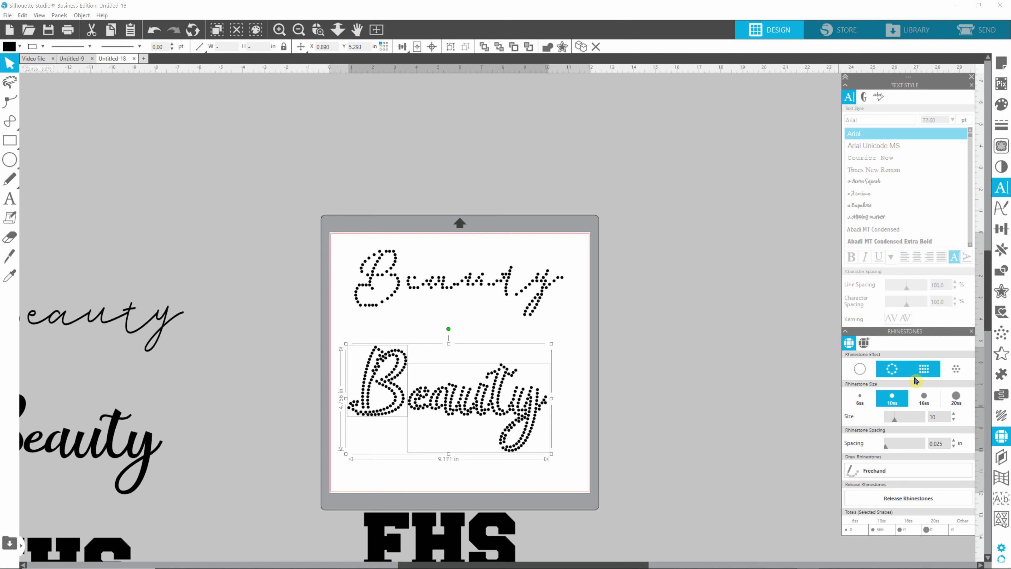
left_click(923, 374)
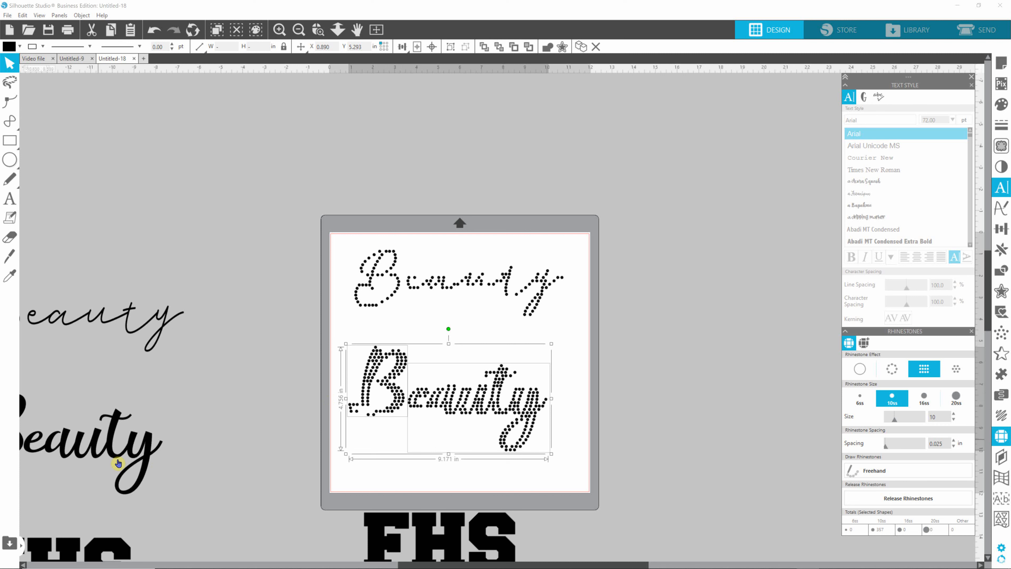
- Move the plain bold script "Beauty" closer to the page's left edge so the whole word is in view
left_click_drag(118, 464, 257, 436)
left_click(123, 425)
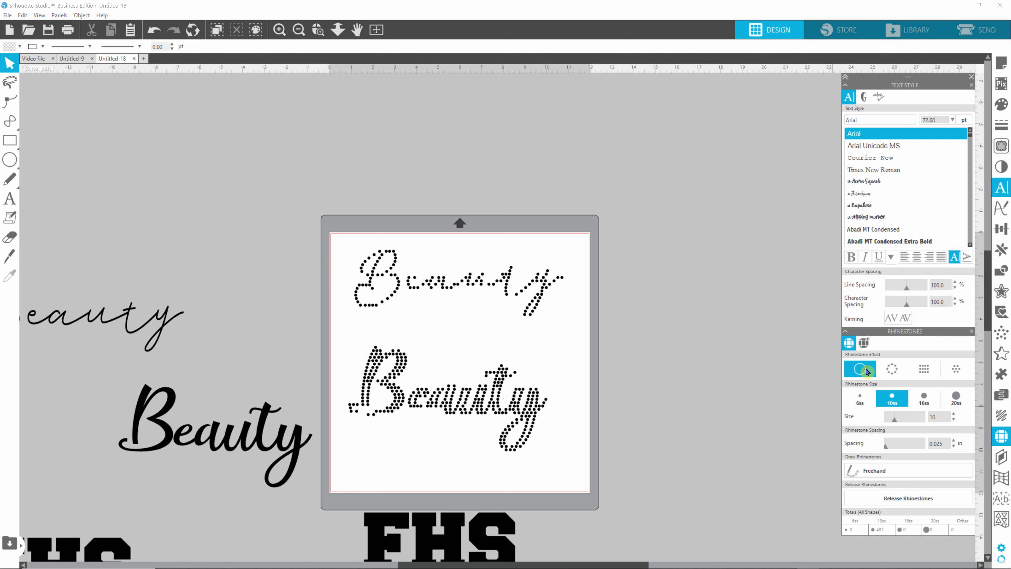
- Compare the Edge and Radial Fill rhinestone effects on the whole welded bold script "Beauty" on the page, finishing with Edge
left_click(897, 375)
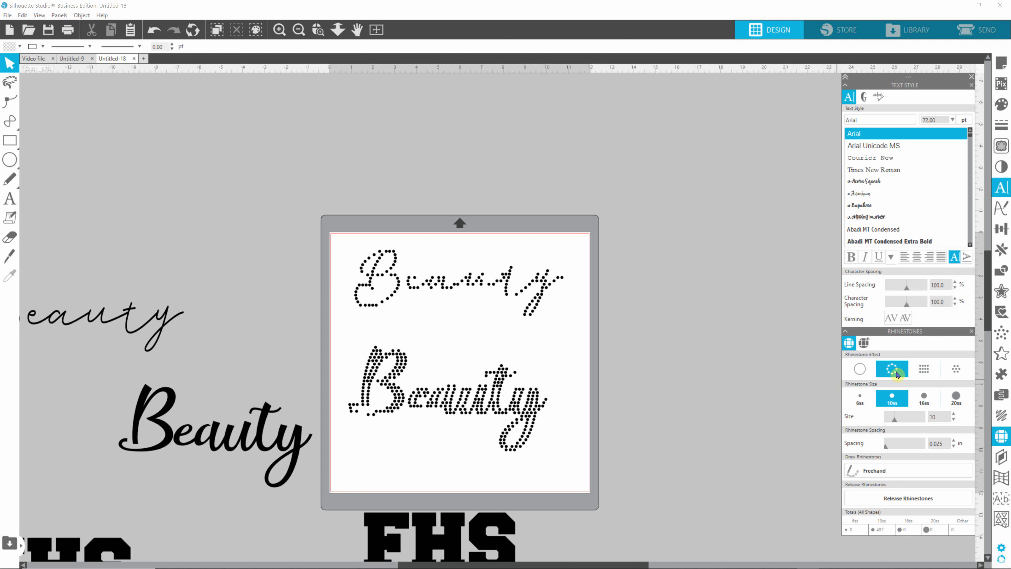
left_click(494, 398)
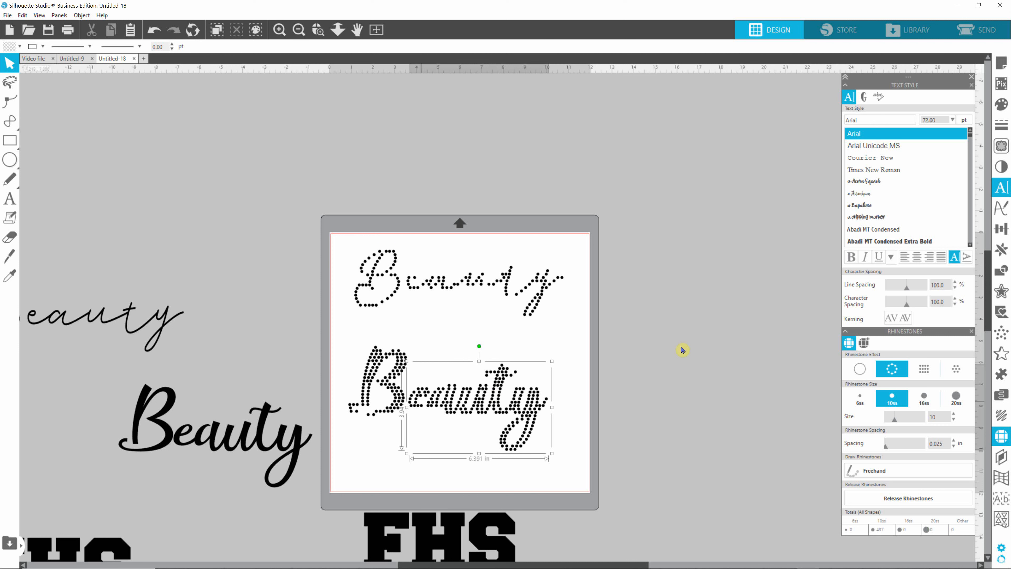
left_click_drag(340, 338, 572, 457)
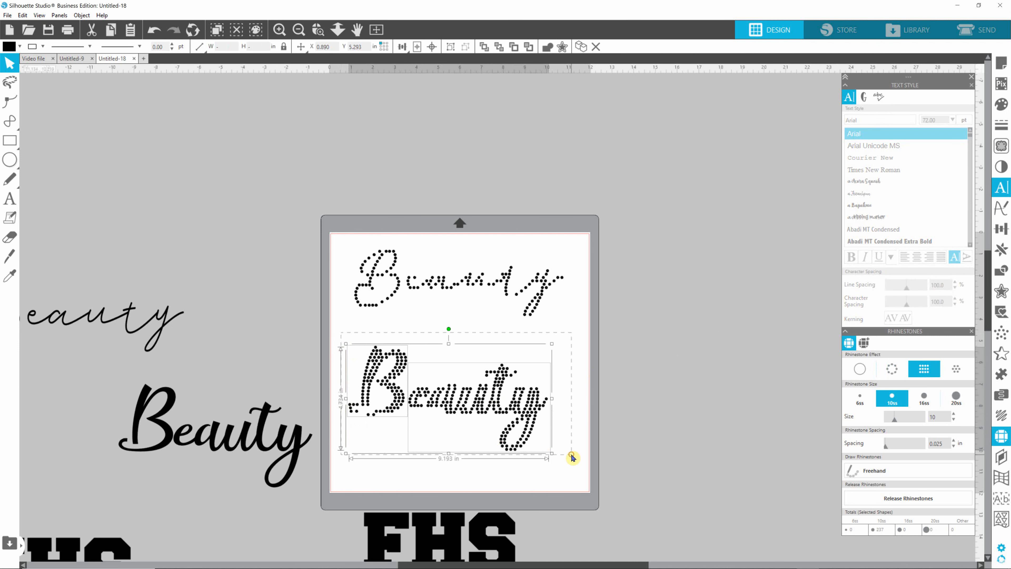
left_click(893, 371)
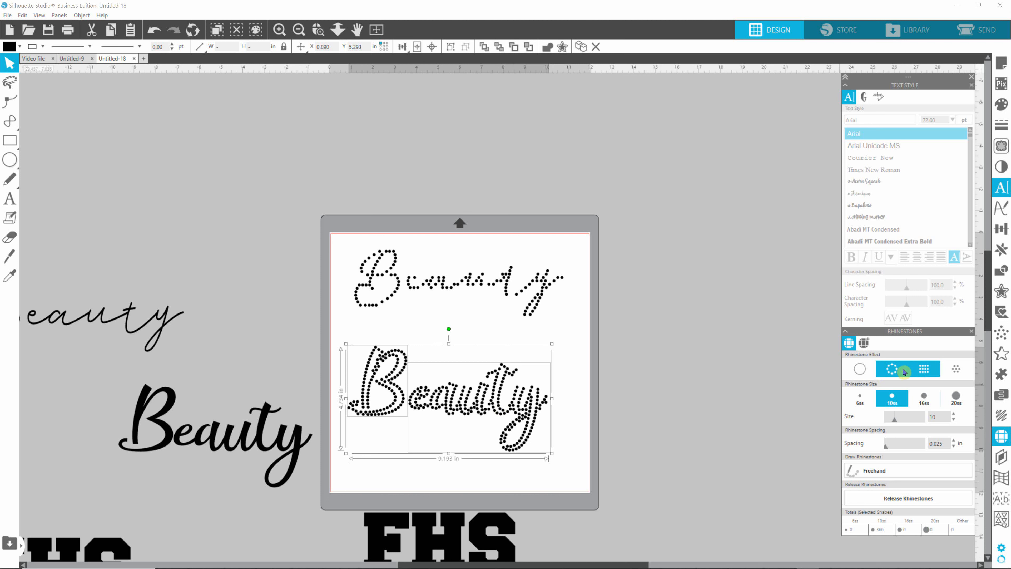
left_click(952, 368)
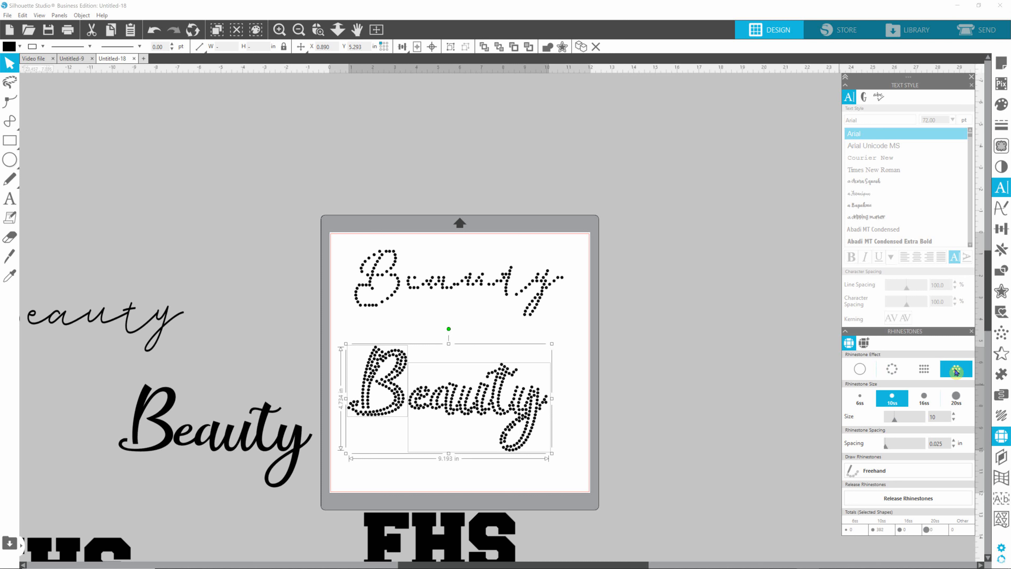
left_click(892, 368)
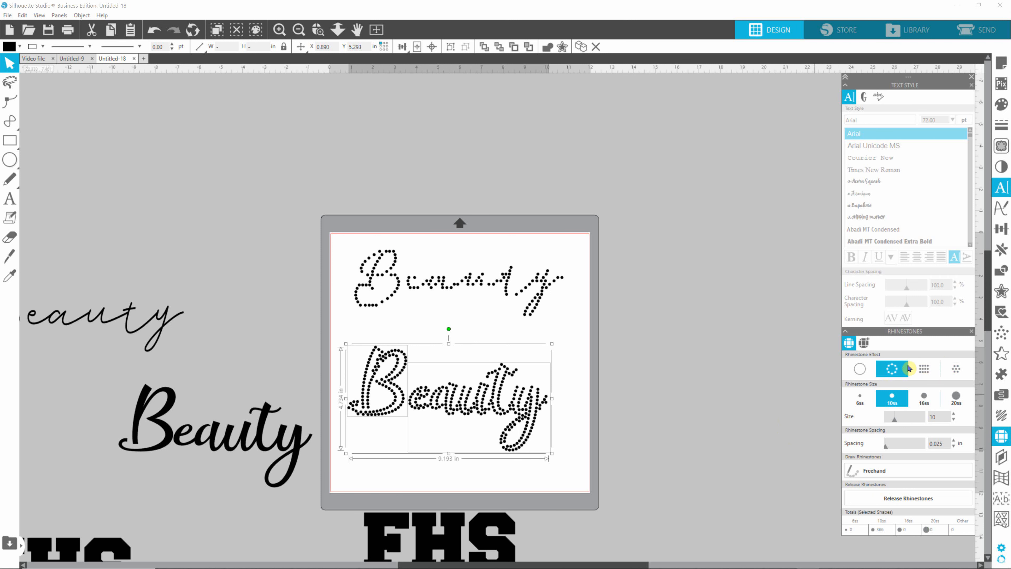
left_click(681, 417)
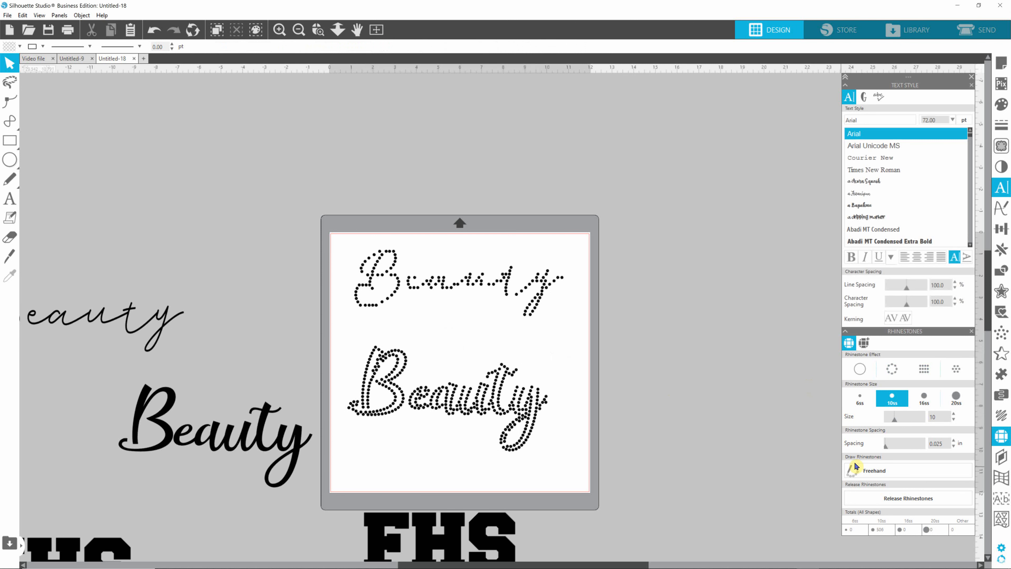
- Select the "FHS" block lettering just below the page
left_click_drag(989, 317, 990, 376)
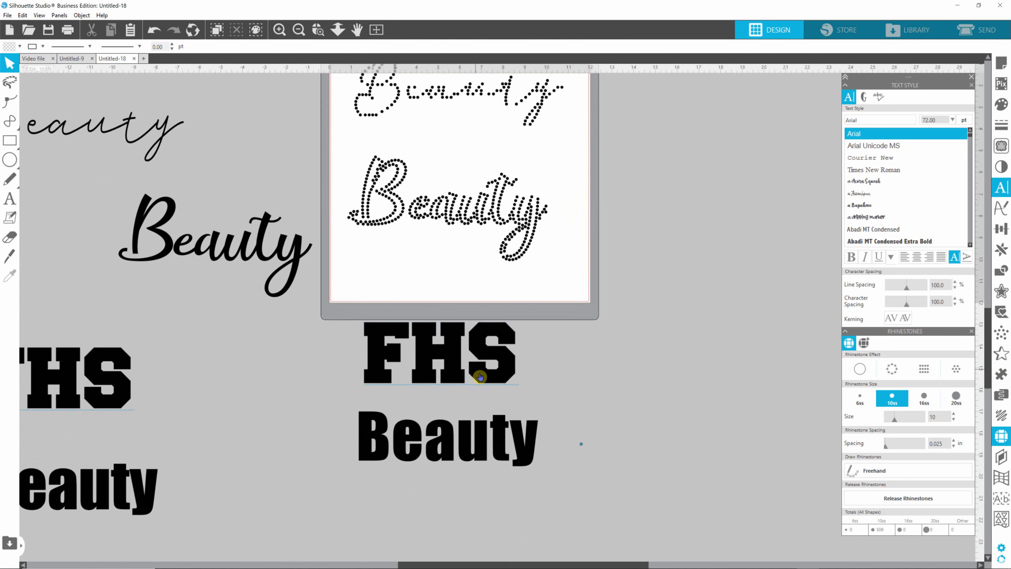
left_click(477, 358)
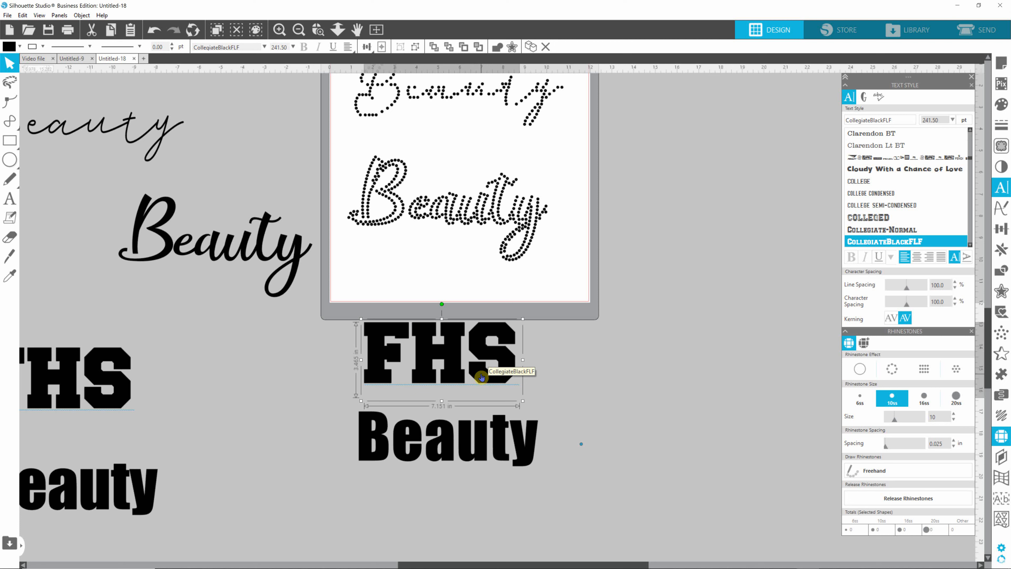
left_click(924, 370)
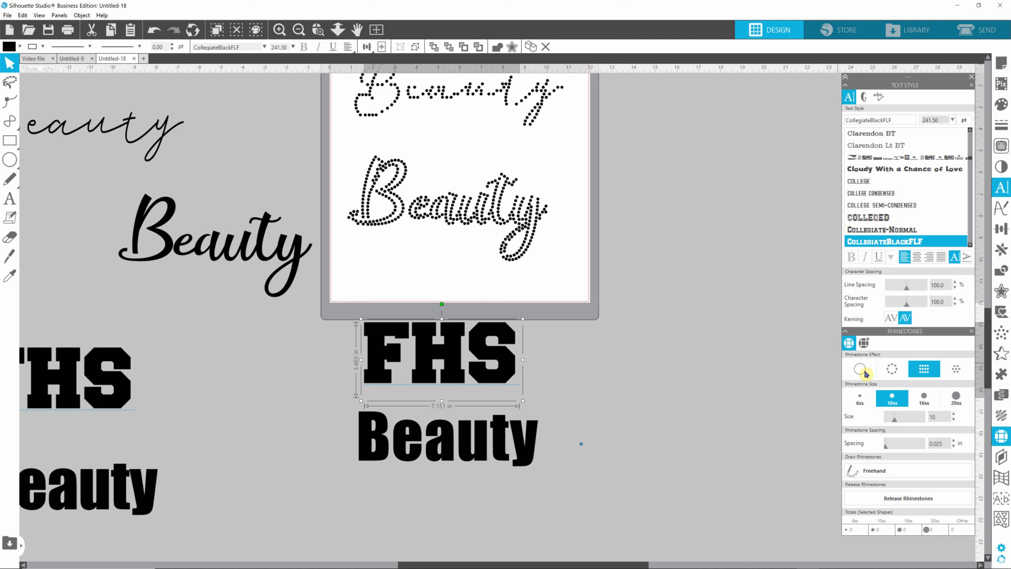
left_click(932, 376)
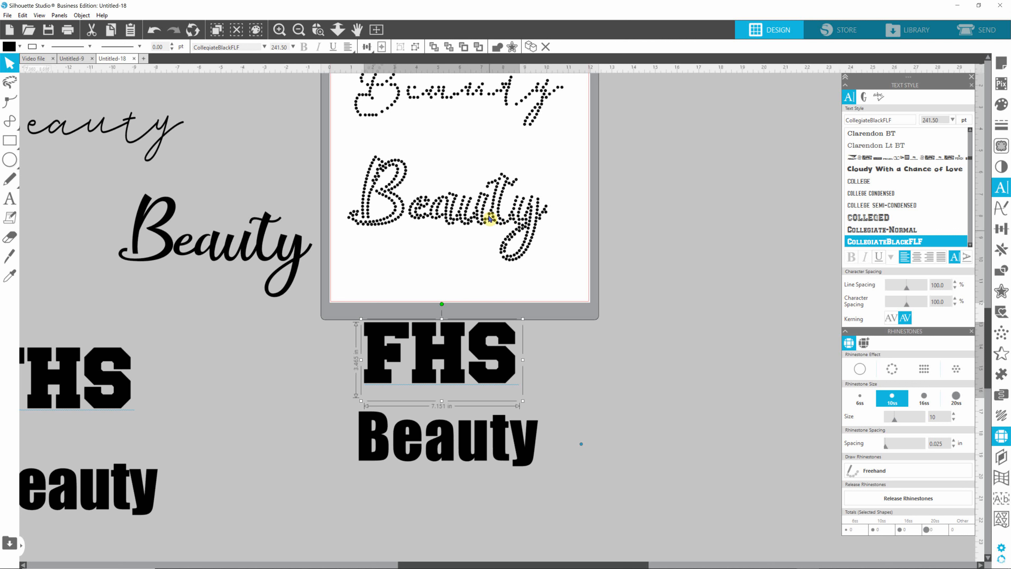
left_click_drag(472, 217, 470, 241)
left_click(448, 360)
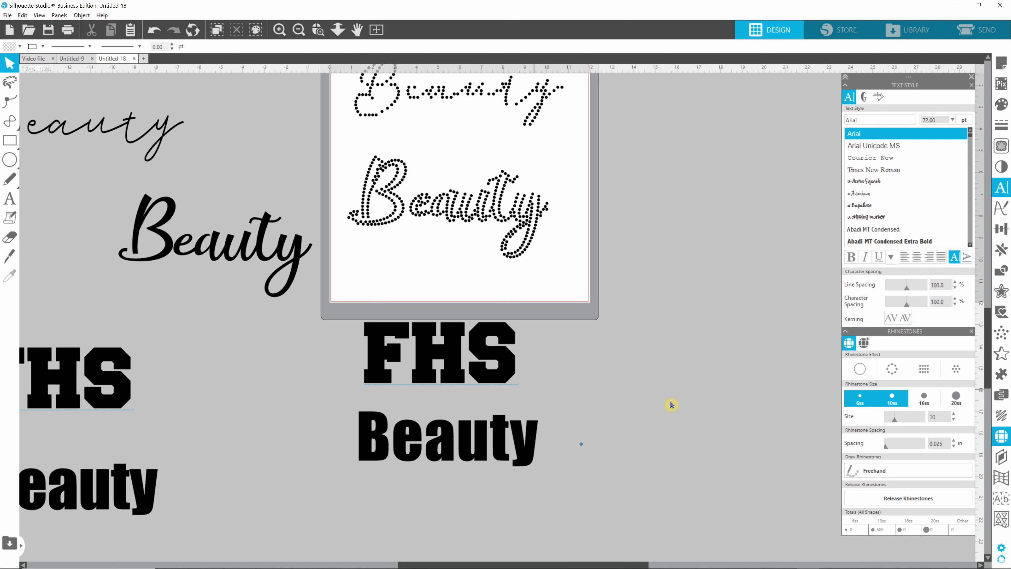
- Widen the character spacing of the "FHS" block lettering below the page to 135%
left_click(509, 365)
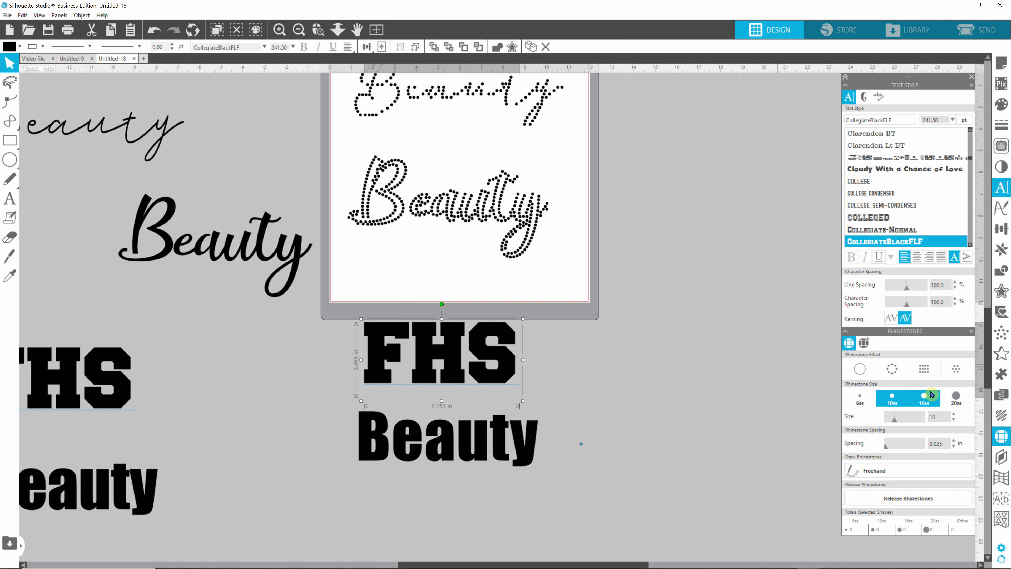
left_click(924, 370)
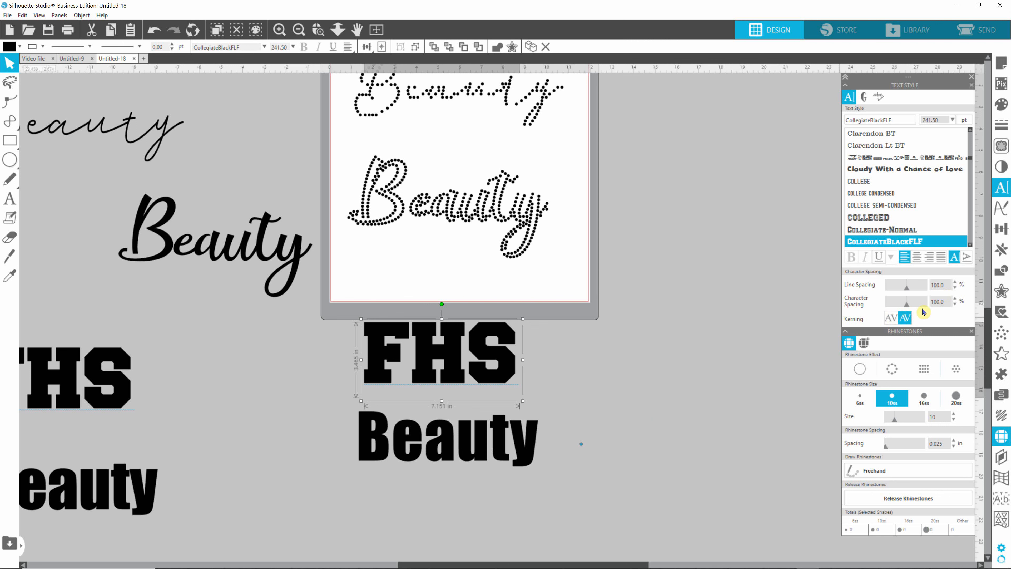
left_click(955, 299)
left_click(954, 300)
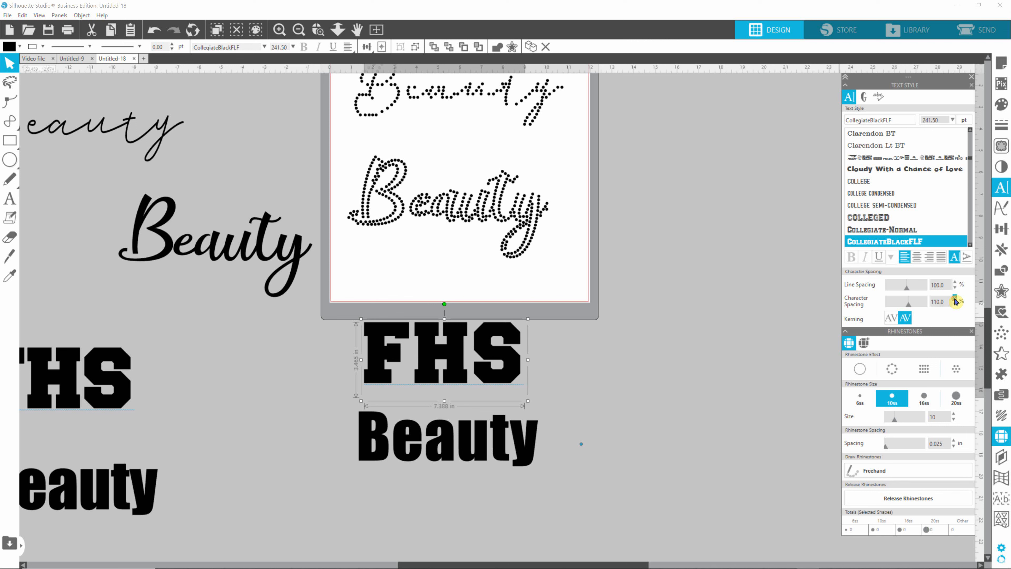
left_click(954, 299)
left_click(955, 299)
left_click(954, 299)
left_click(954, 299)
left_click(954, 299)
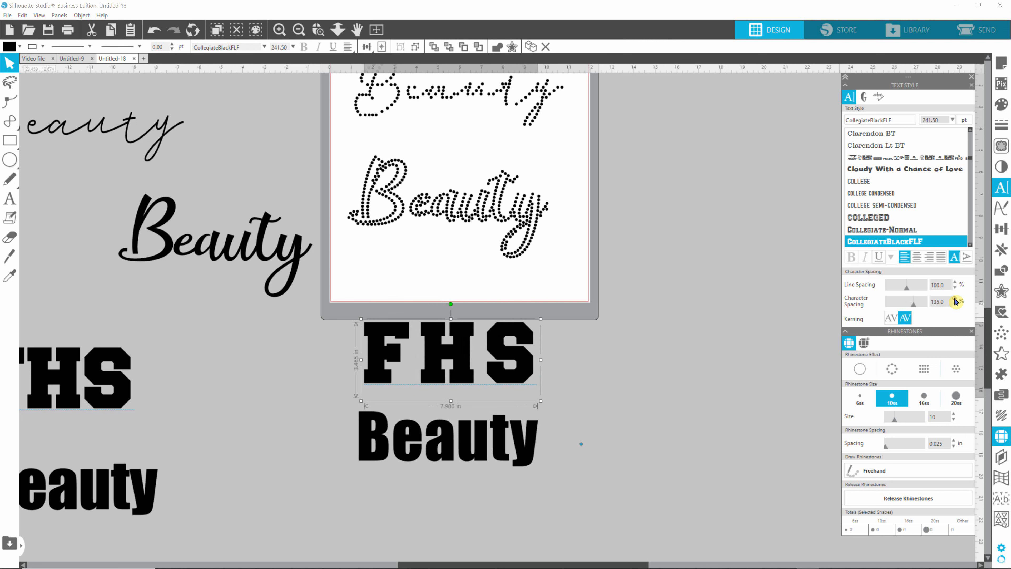
left_click(670, 398)
- Compare the Linear Fill and Radial Fill rhinestone effects on the "FHS" block lettering, finishing with Linear Fill
left_click(504, 352)
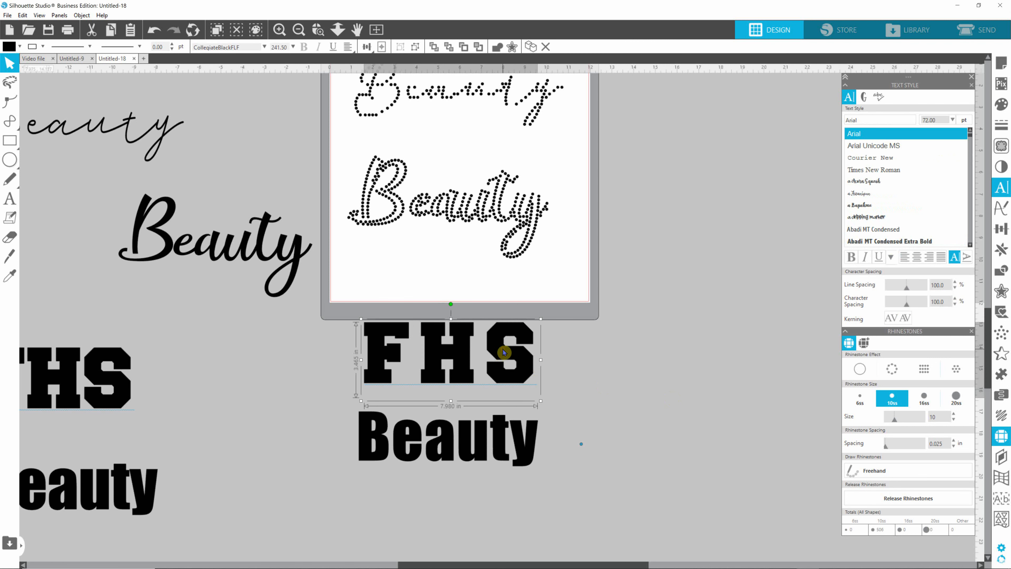
left_click(924, 371)
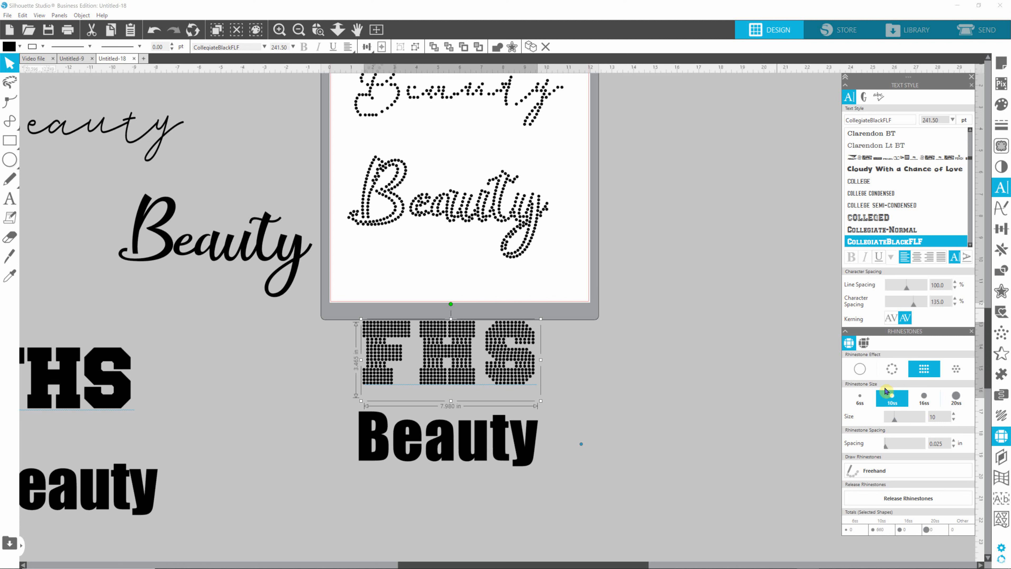
left_click(960, 371)
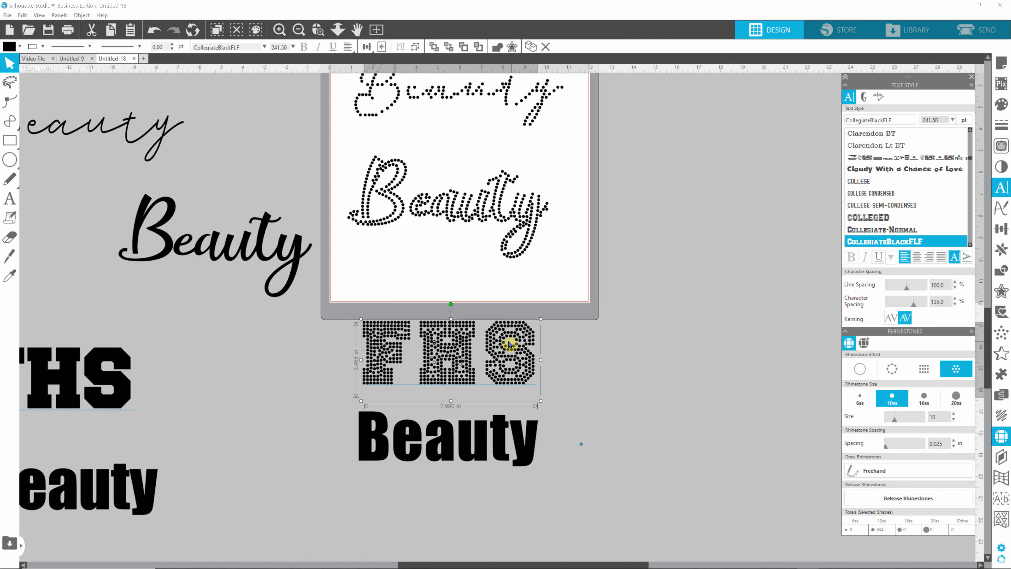
left_click(924, 372)
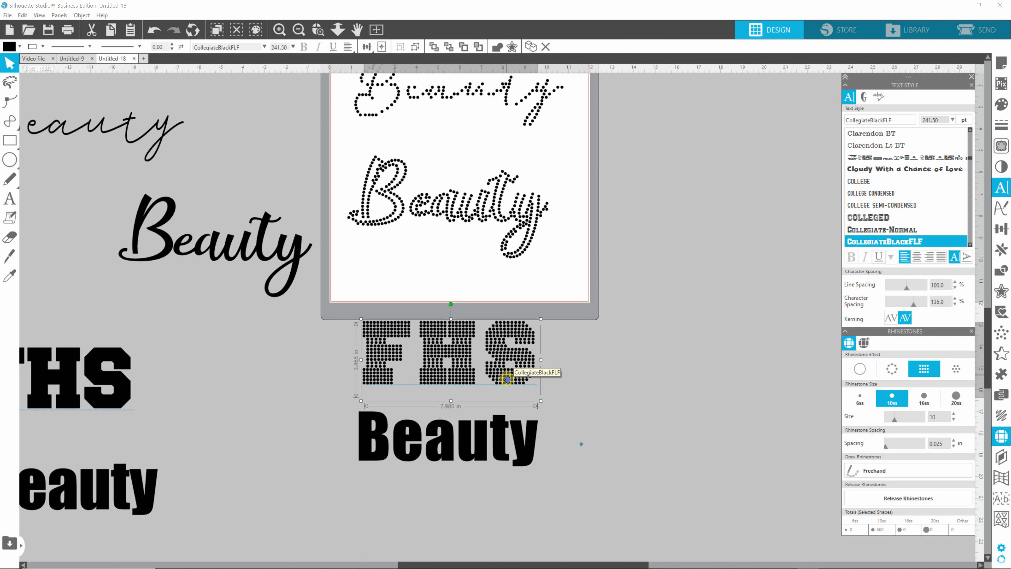
left_click(609, 429)
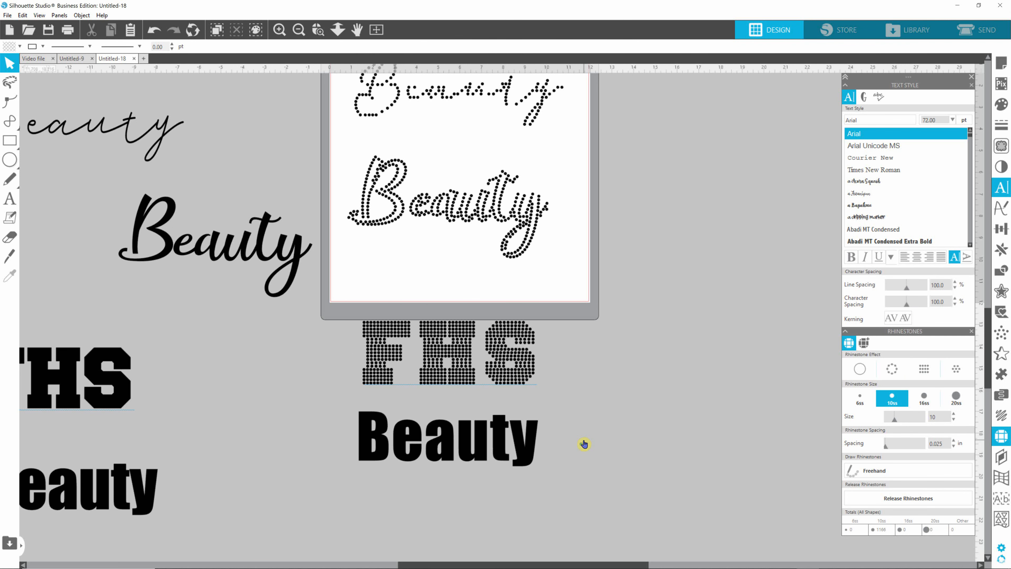
mouse_move(516, 567)
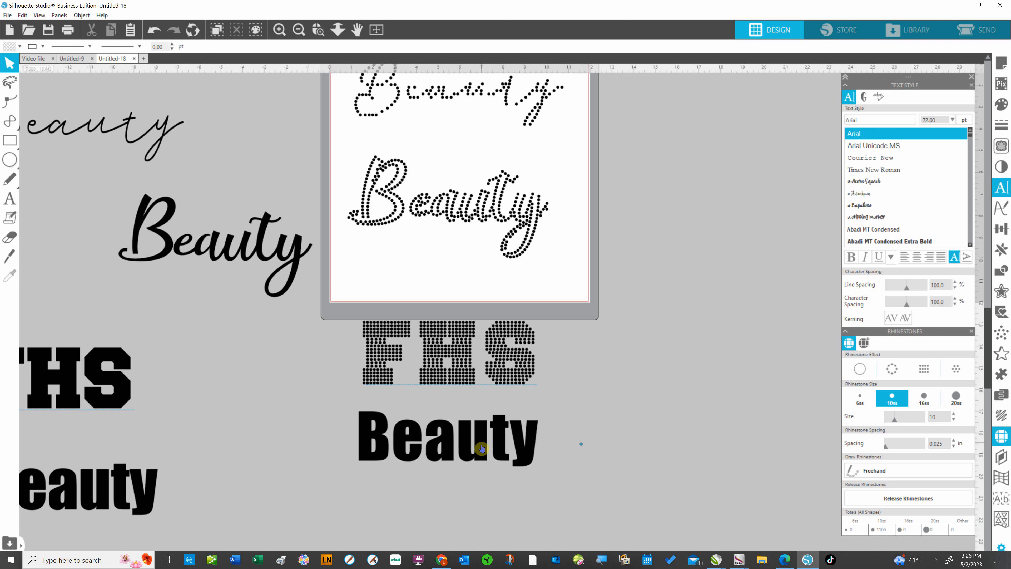
left_click(466, 439)
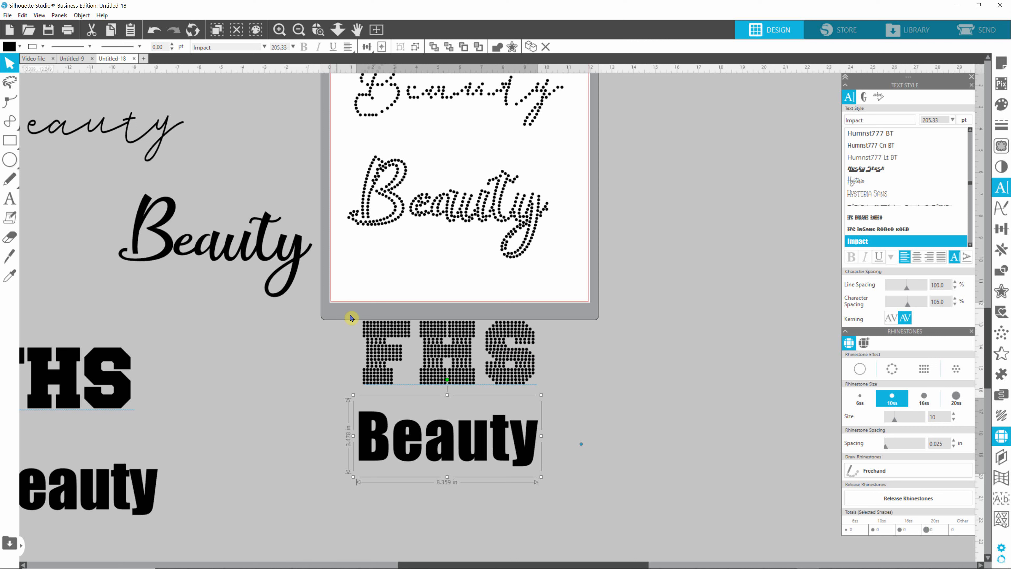
left_click(438, 389)
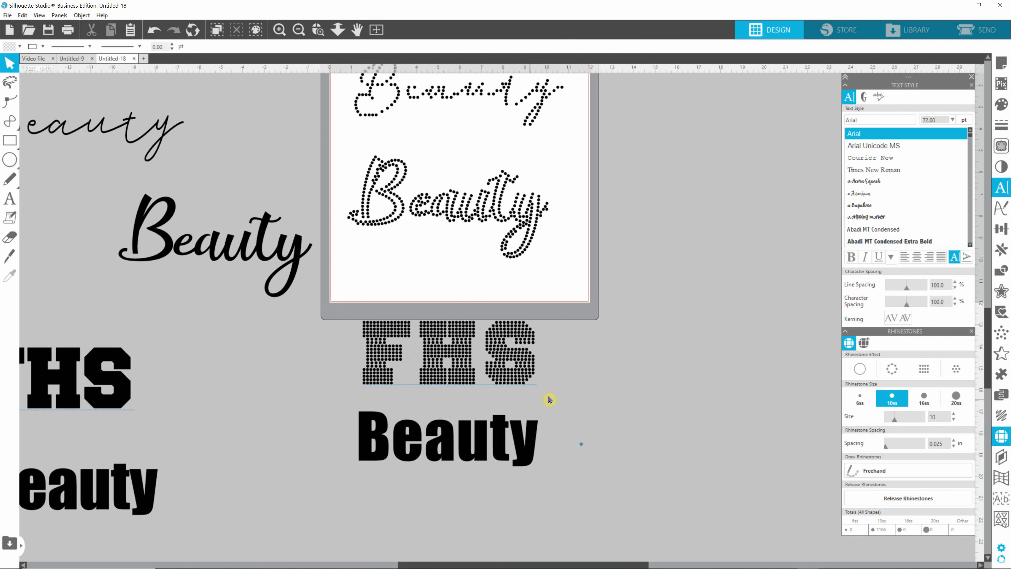
left_click(518, 361)
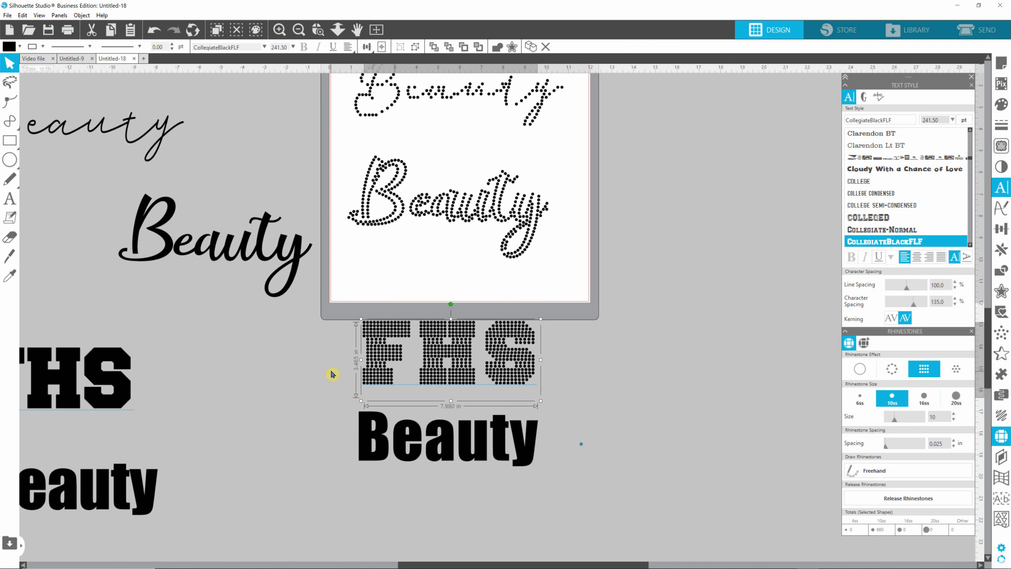
left_click(451, 452)
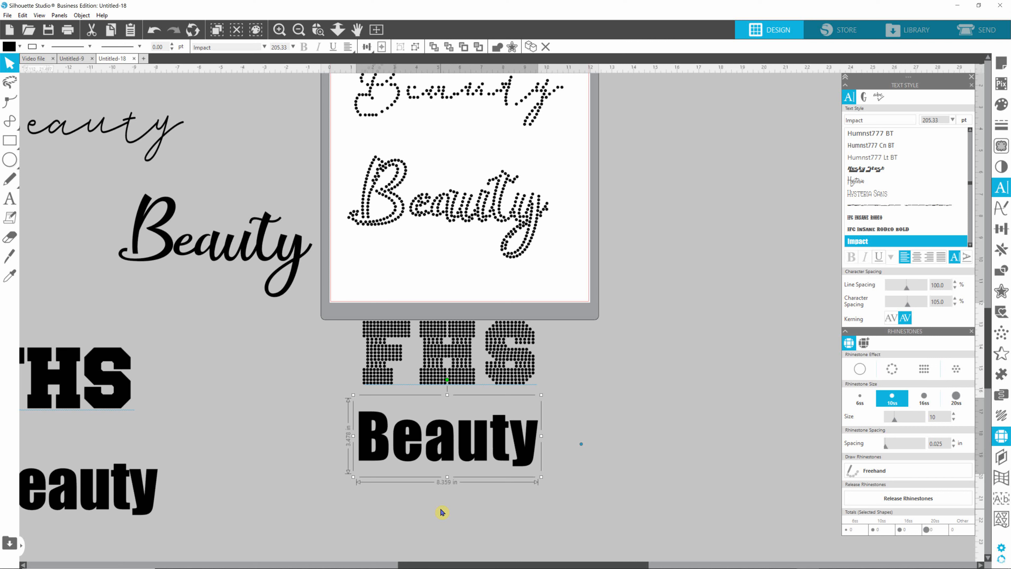
left_click(588, 454)
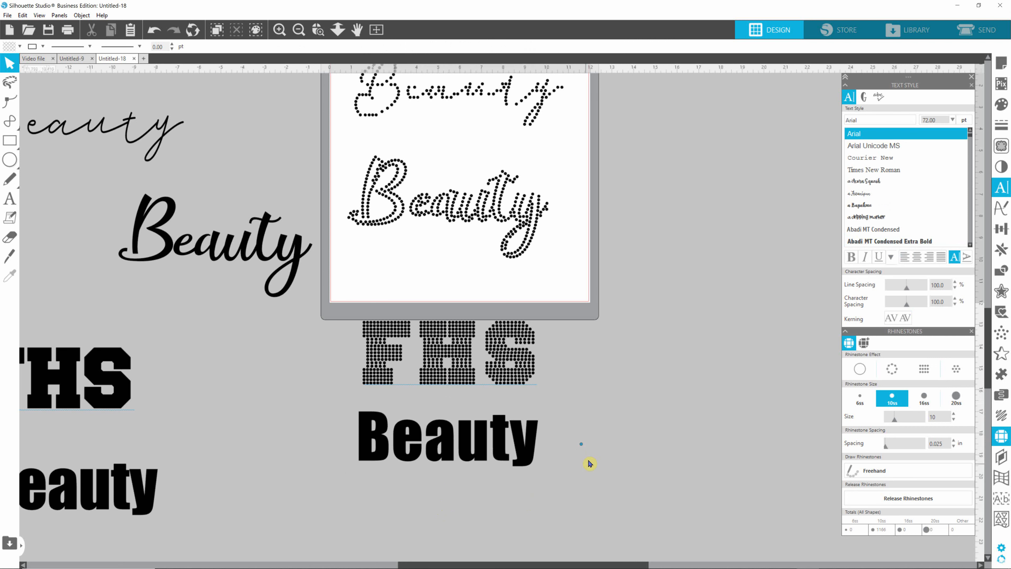
- Compare the Linear Fill and Radial Fill rhinestone effects on the Impact "Beauty" below "FHS", finishing with Linear Fill
left_click(519, 454)
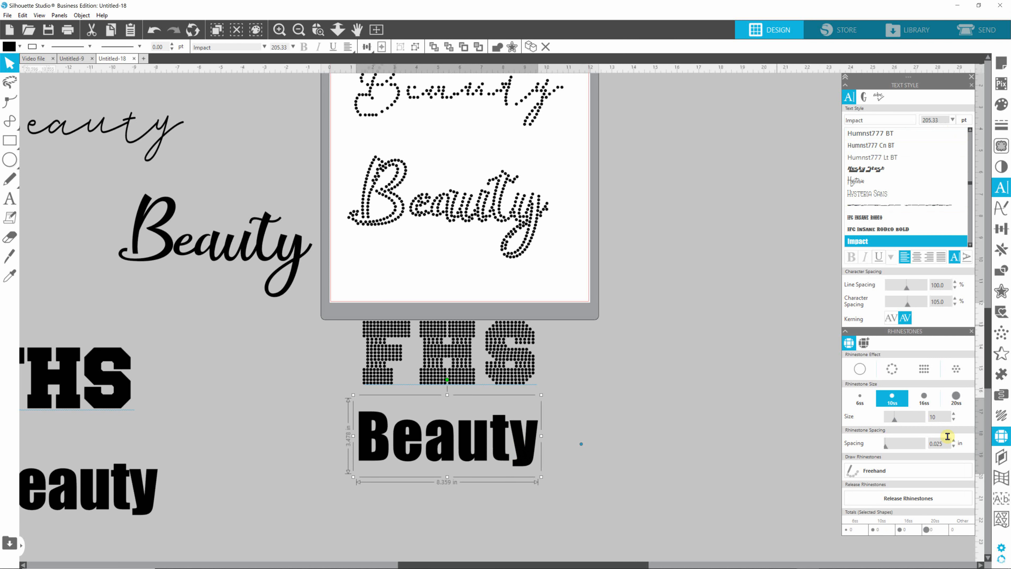
left_click(921, 376)
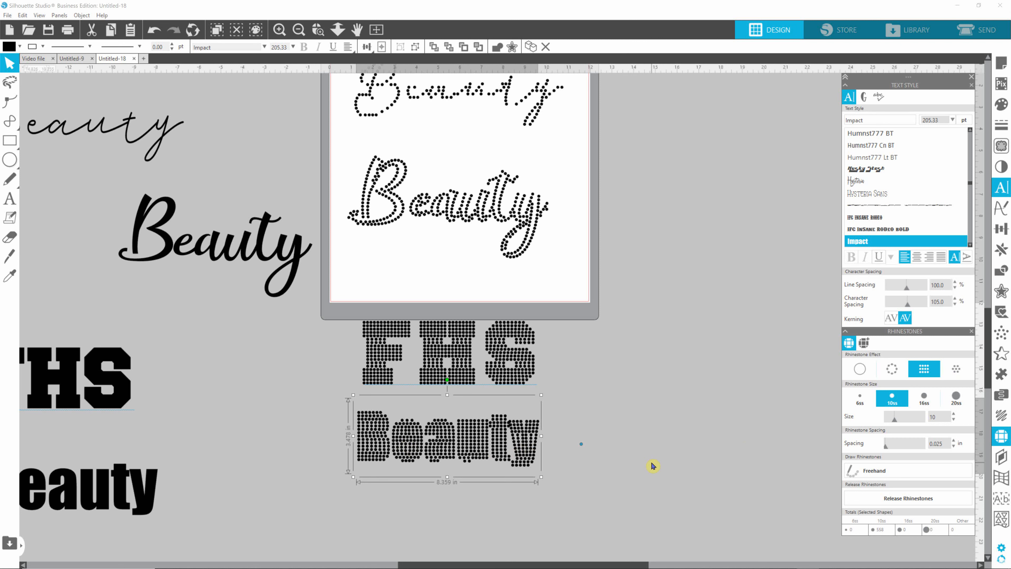
left_click(958, 372)
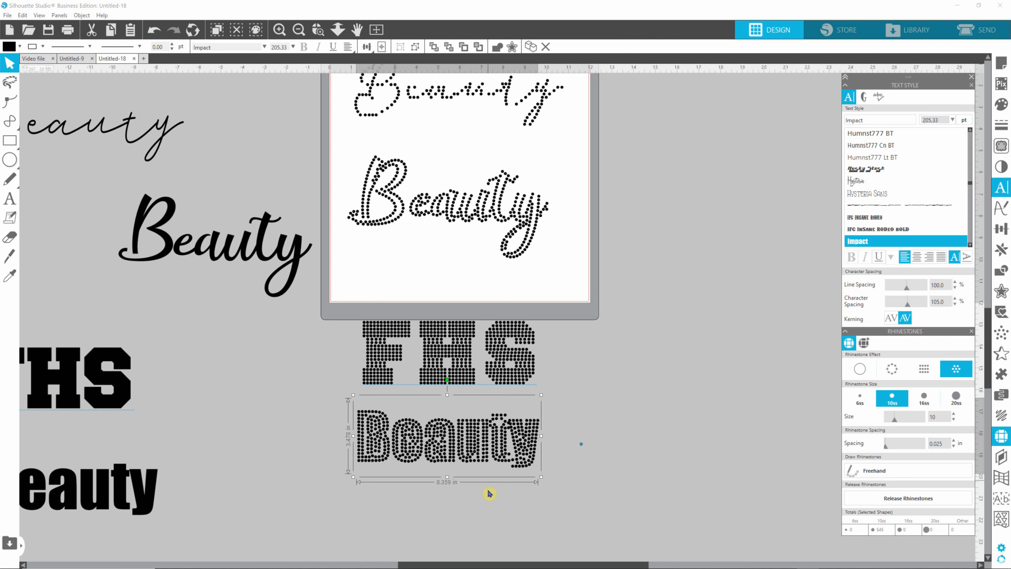
left_click(673, 424)
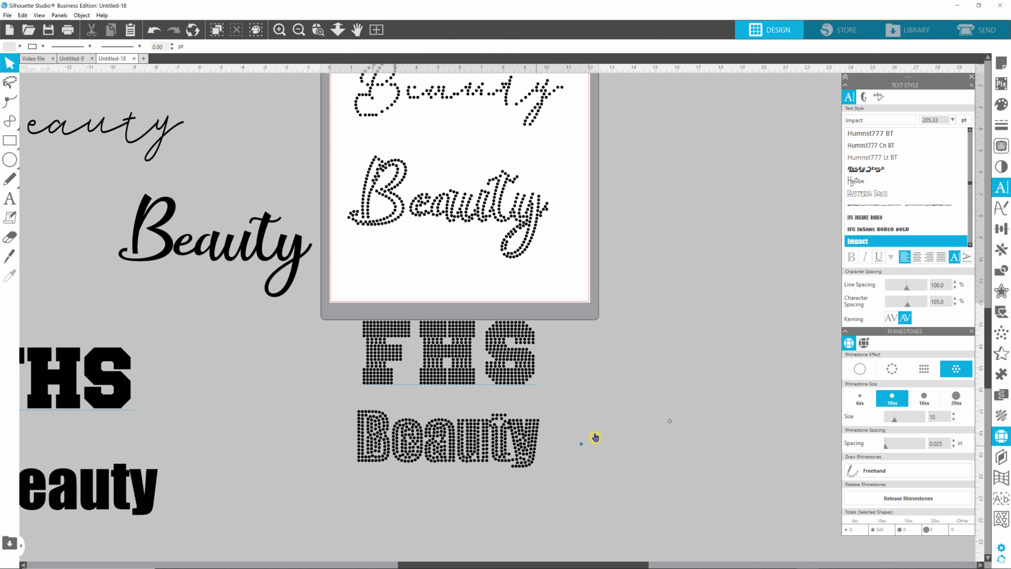
left_click(526, 445)
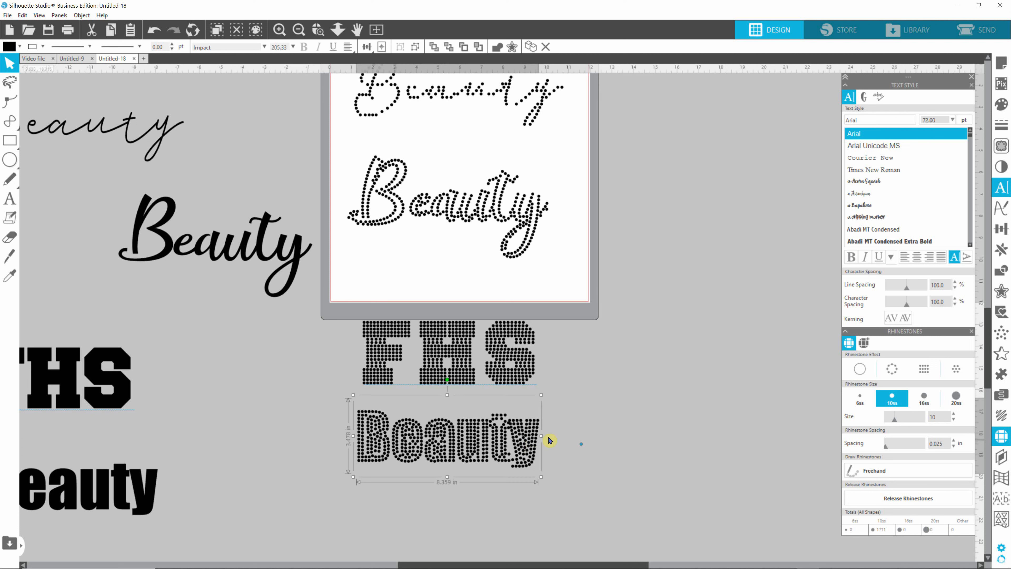
left_click(924, 370)
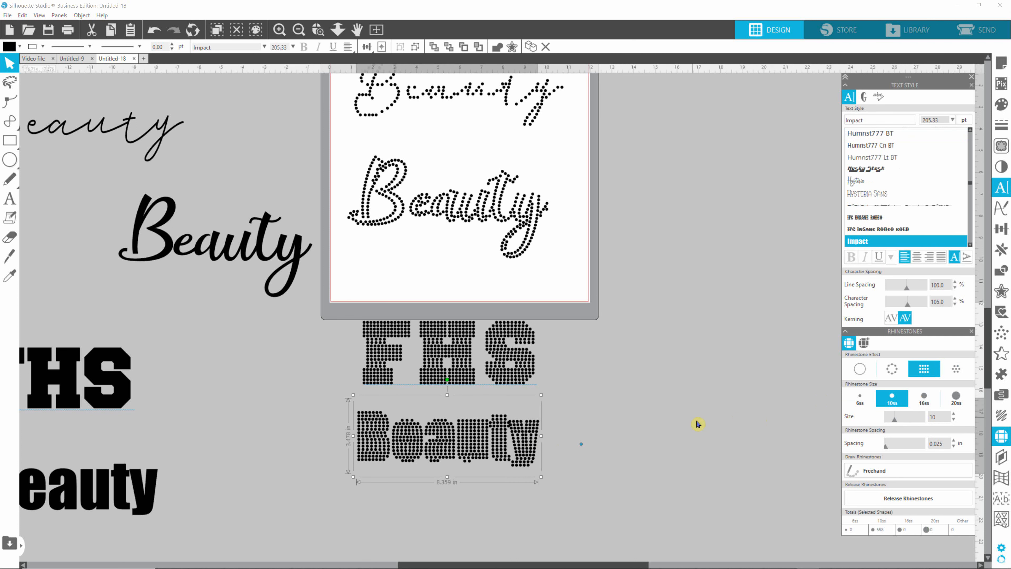
left_click(677, 394)
- Duplicate the rhinestone Impact "Beauty" directly below itself and stretch the copy horizontally to about 11.8 in wide
left_click(424, 450)
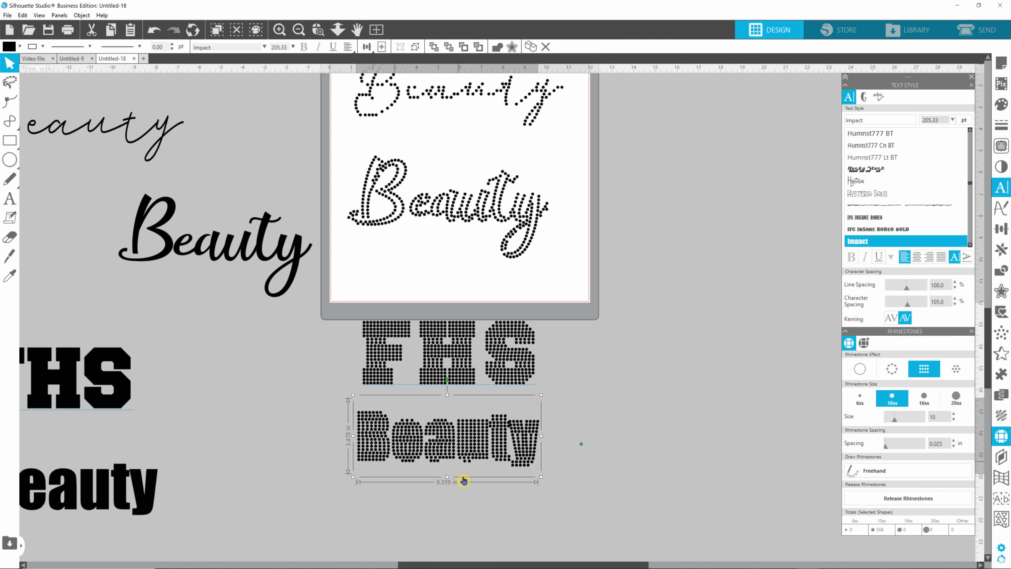
left_click_drag(452, 444, 449, 509)
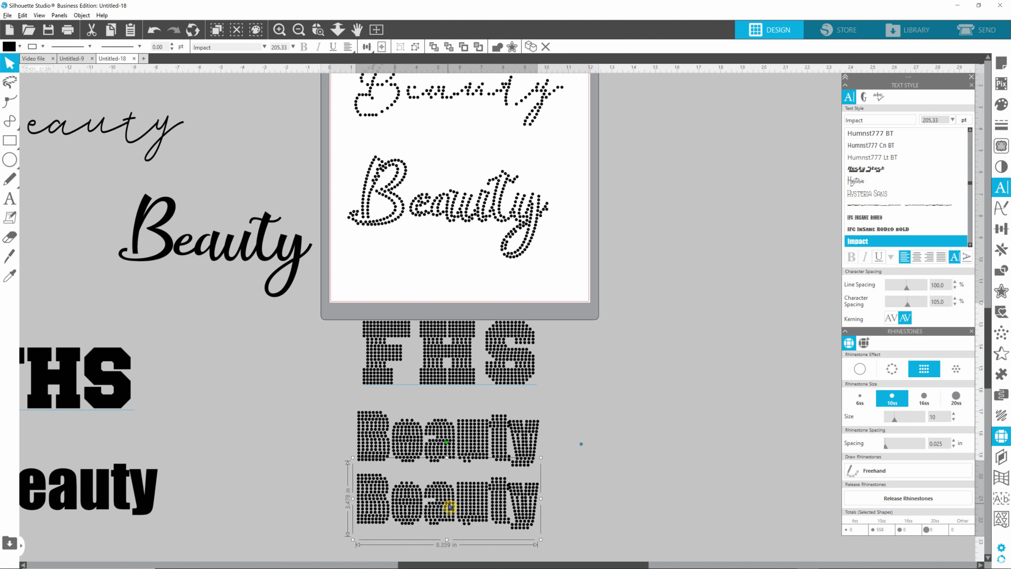
left_click(561, 510)
left_click(533, 511)
left_click_drag(540, 500, 618, 505)
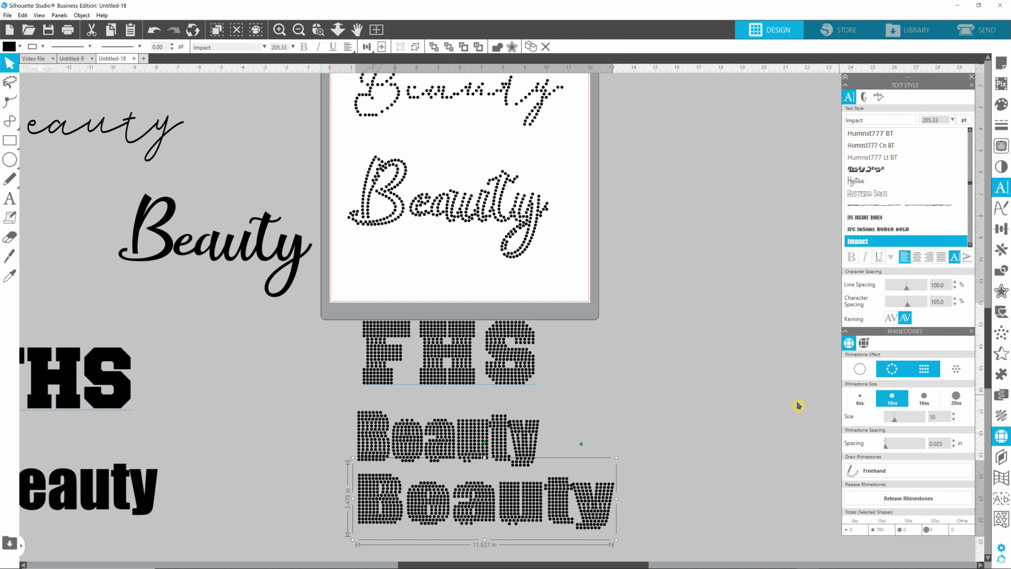
- Move the solid bold script "Beauty" farther from the page, in line with the other solid lettering samples
left_click_drag(989, 341, 987, 391)
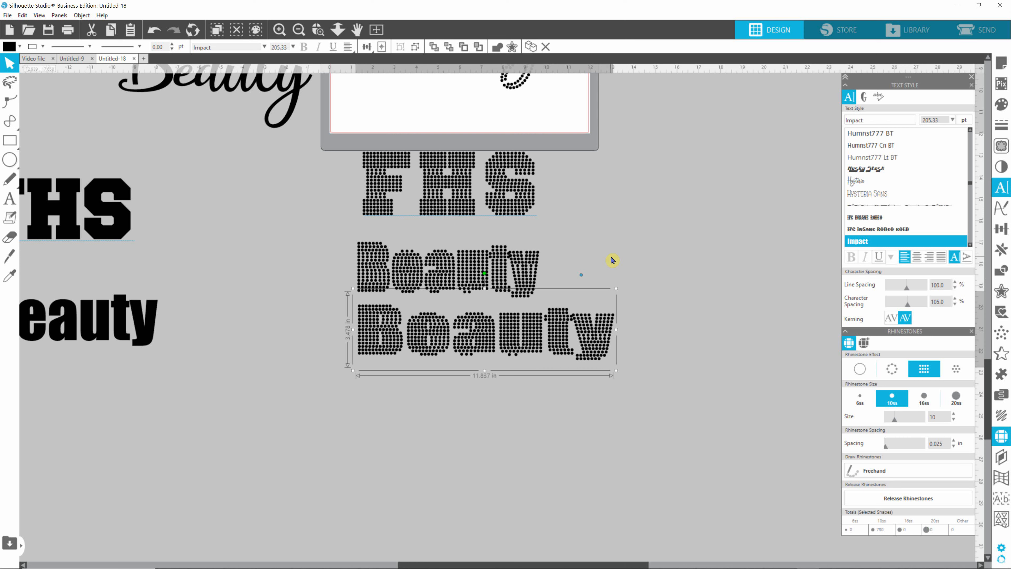
left_click_drag(987, 418, 994, 342)
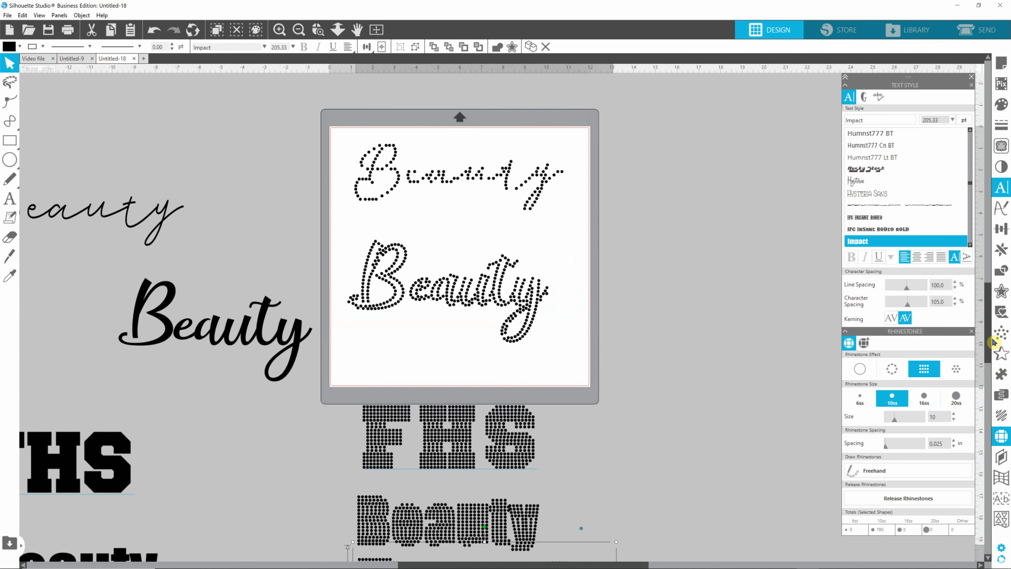
left_click(215, 338)
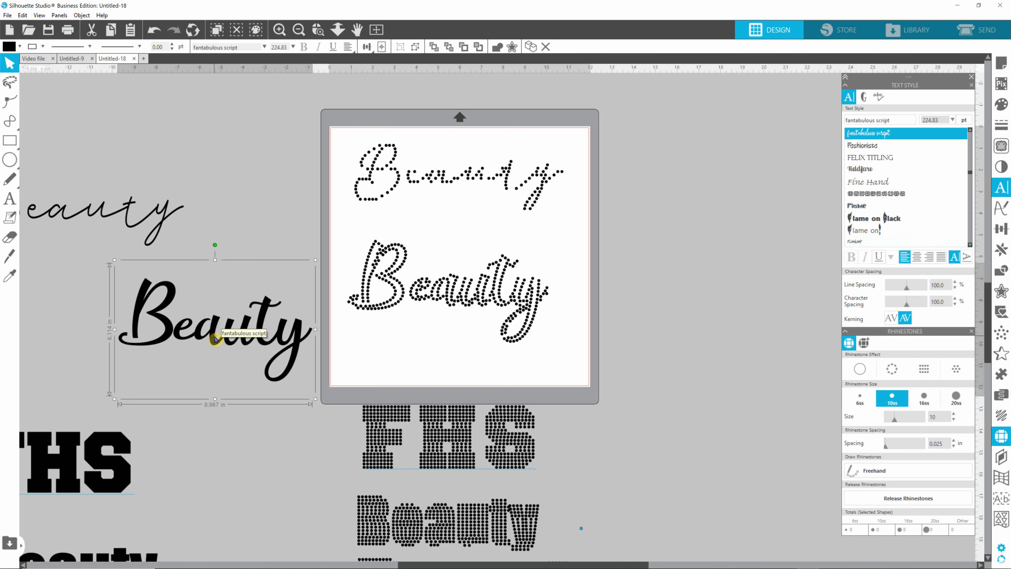
left_click_drag(215, 339, 81, 342)
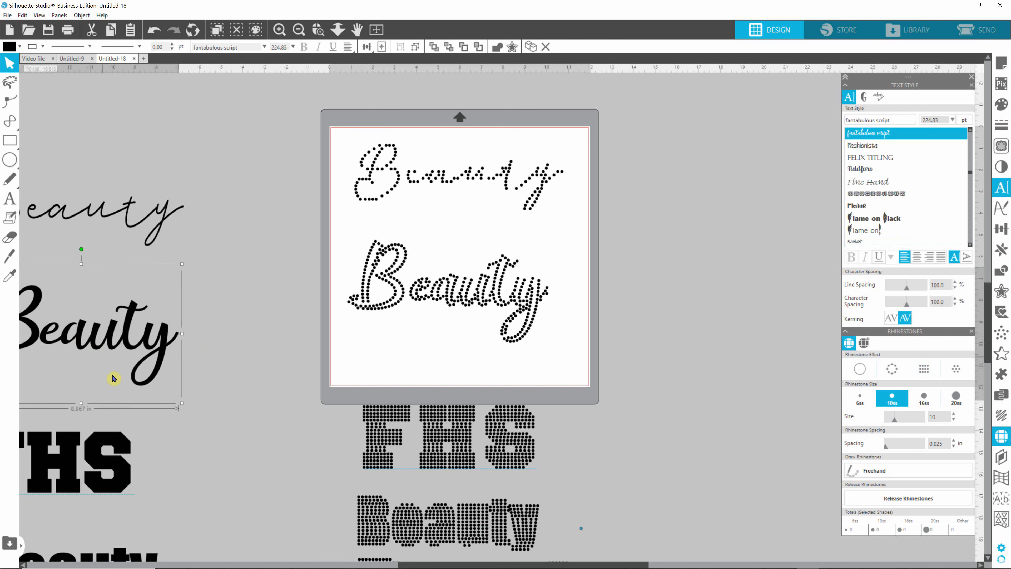
scroll(113, 378, "down", 3)
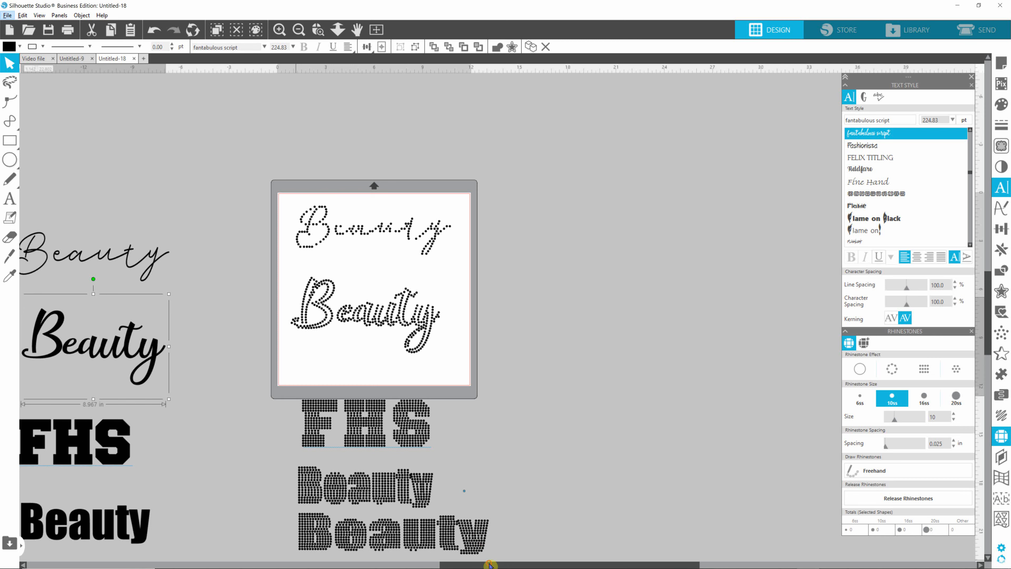
left_click_drag(489, 565, 422, 562)
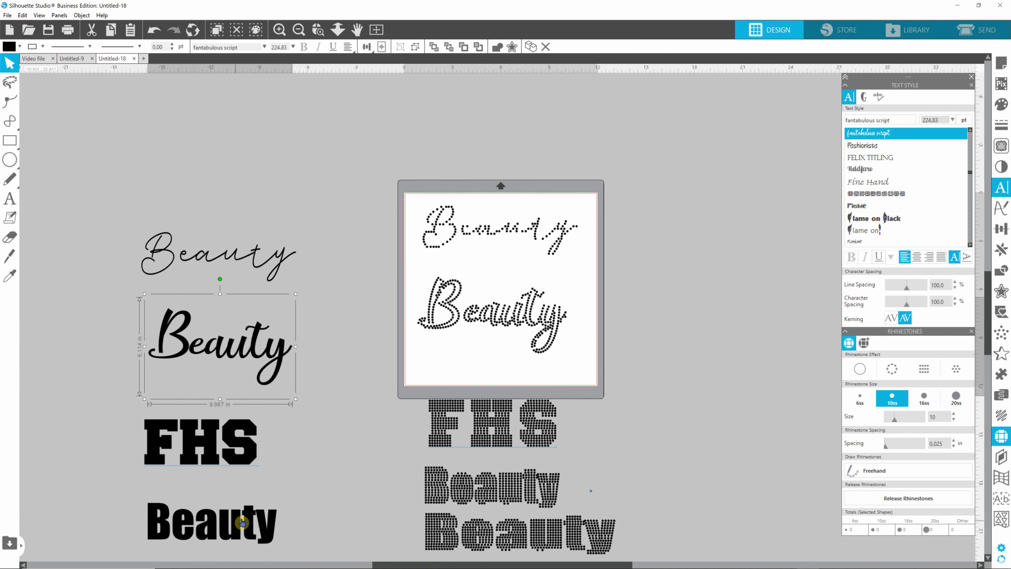
left_click(320, 481)
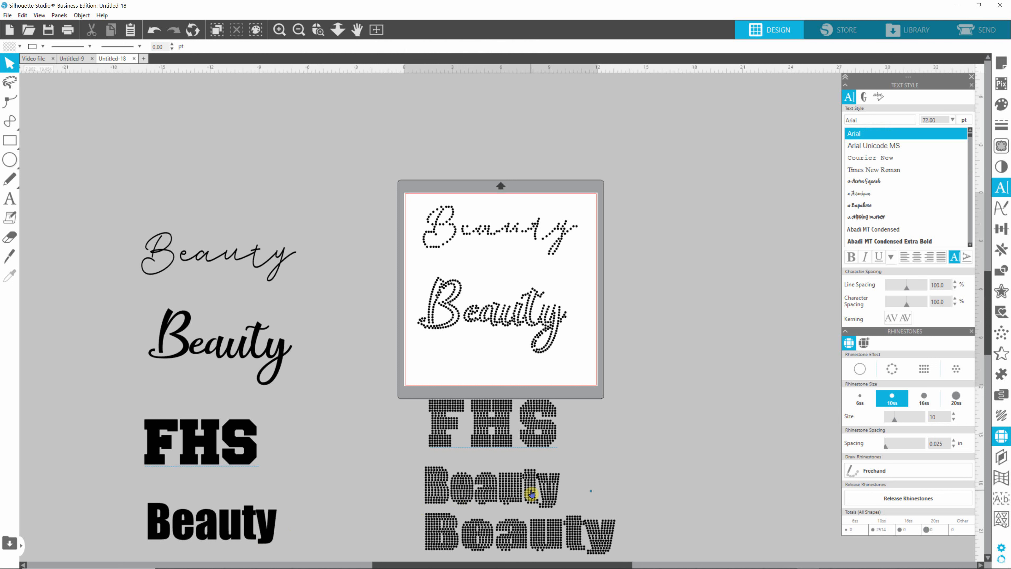
- Copy the solid Impact "Beauty" and place the copy beside the rhinestone "FHS", just below the page's right edge
left_click(251, 527)
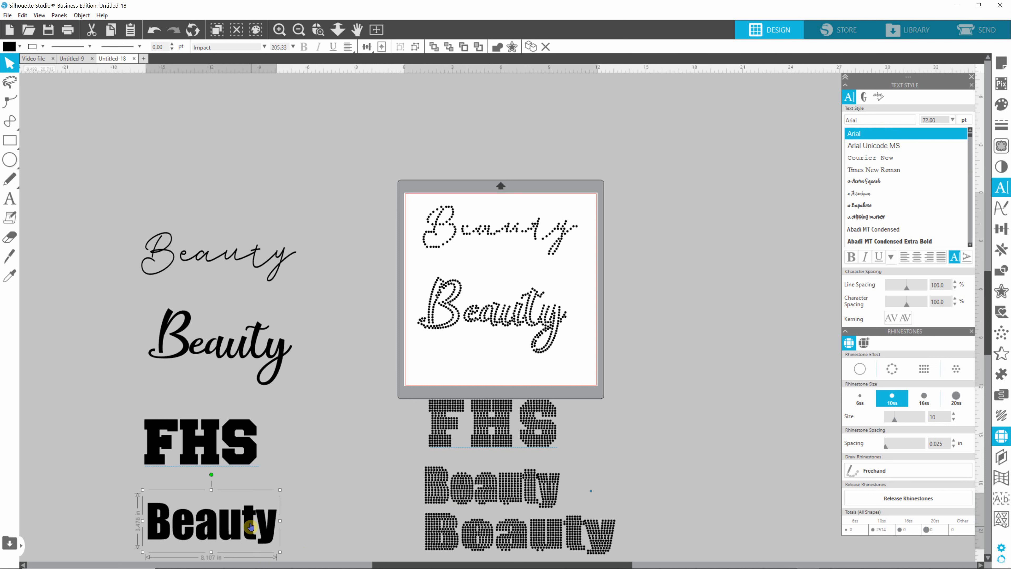
left_click_drag(250, 527, 529, 494)
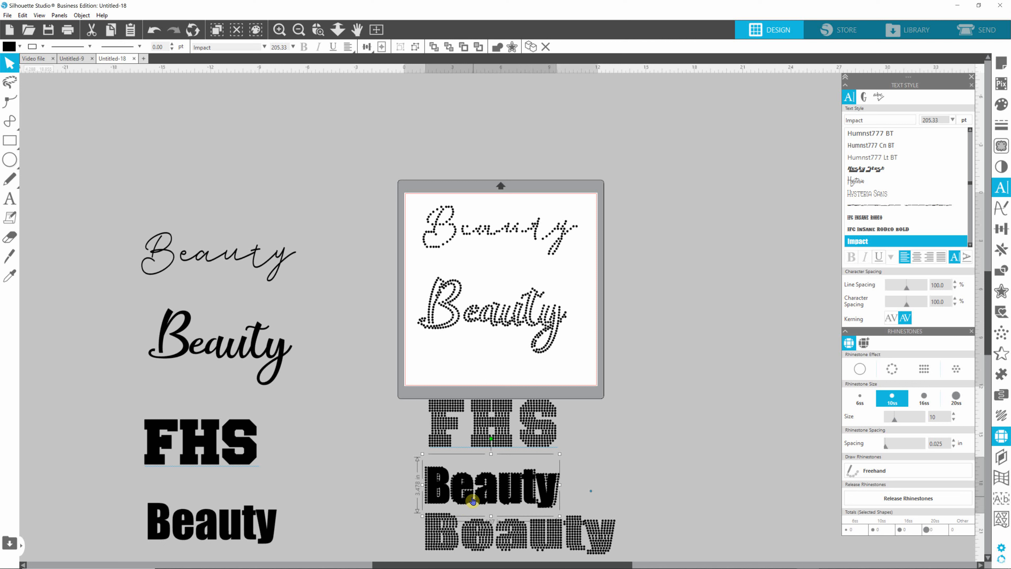
left_click_drag(488, 491, 663, 439)
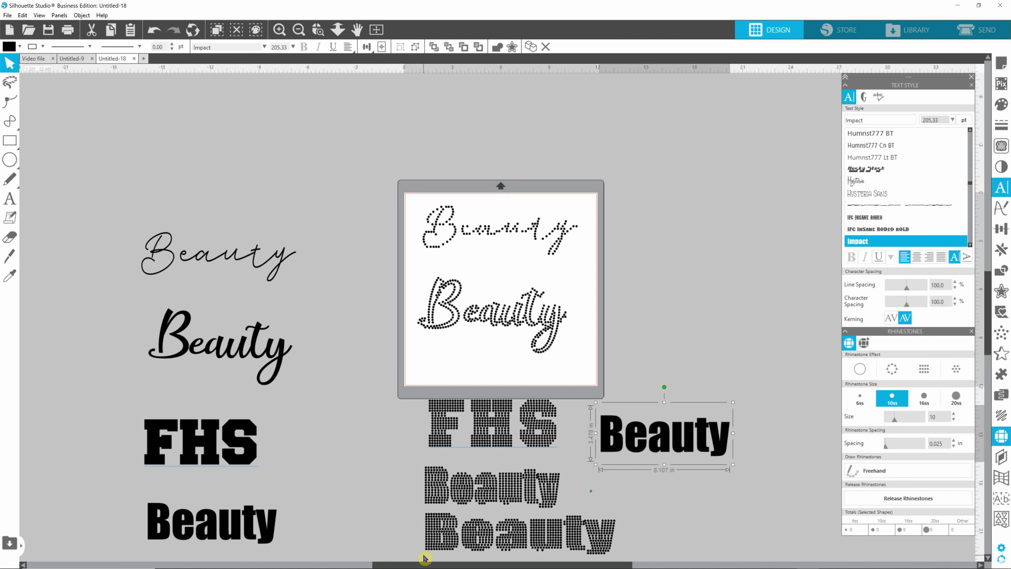
left_click(639, 306)
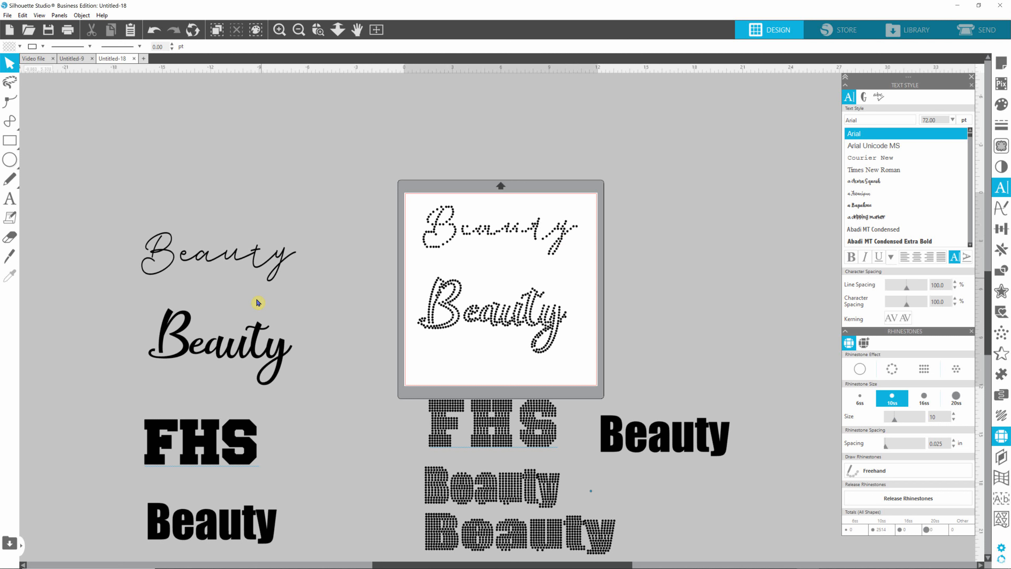
- Copy the thin Brian Strait script "Beauty" to the right of the page, beside the rhinestone script samples
left_click(256, 262)
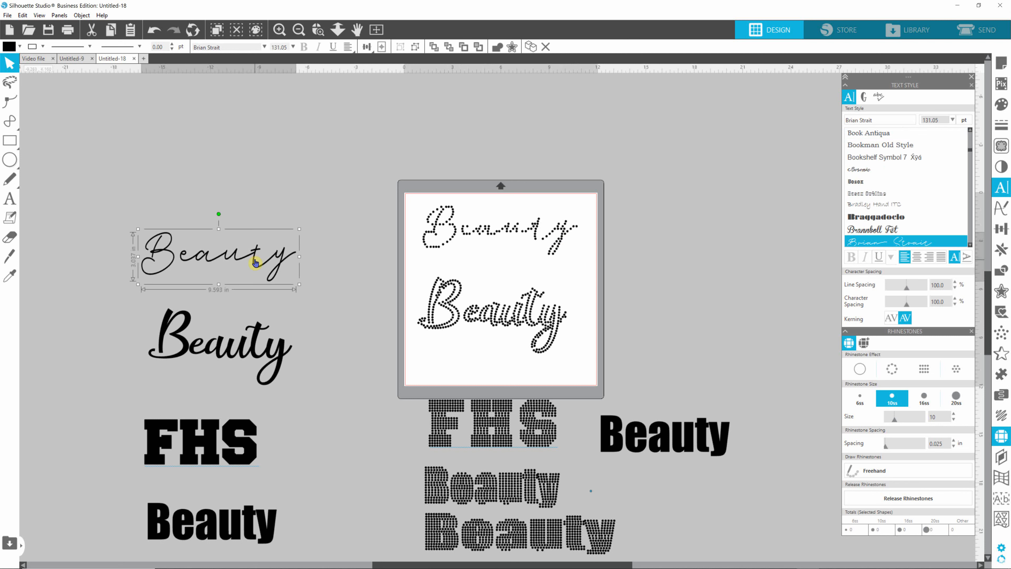
left_click_drag(256, 264, 724, 259)
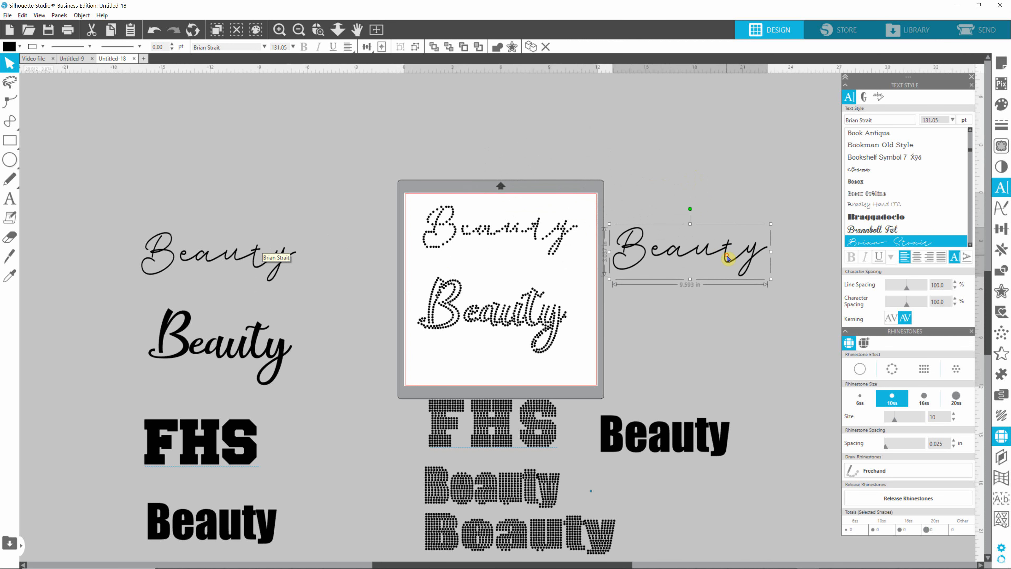
scroll(703, 258, "up", 5)
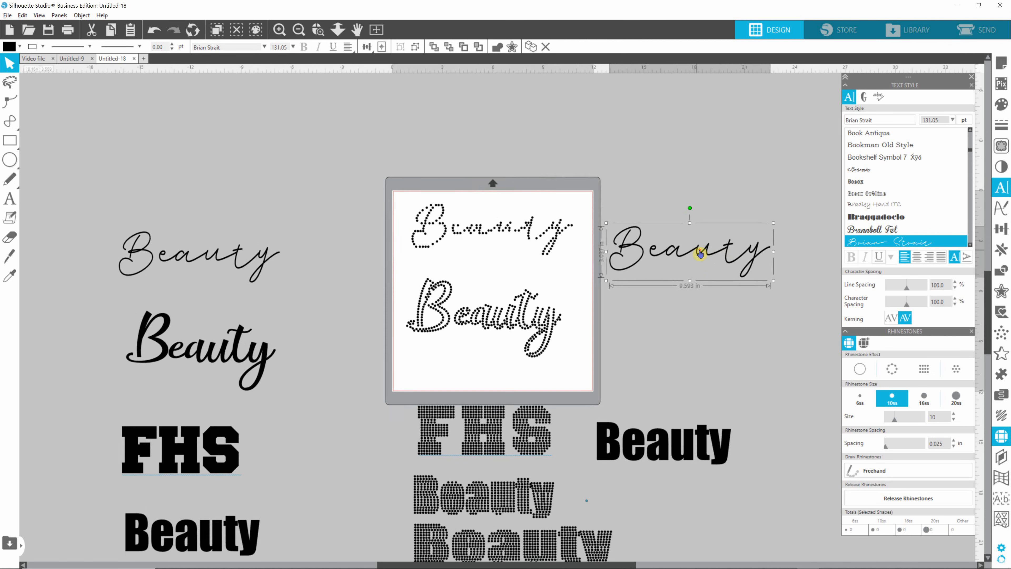
scroll(770, 272, "up", 5)
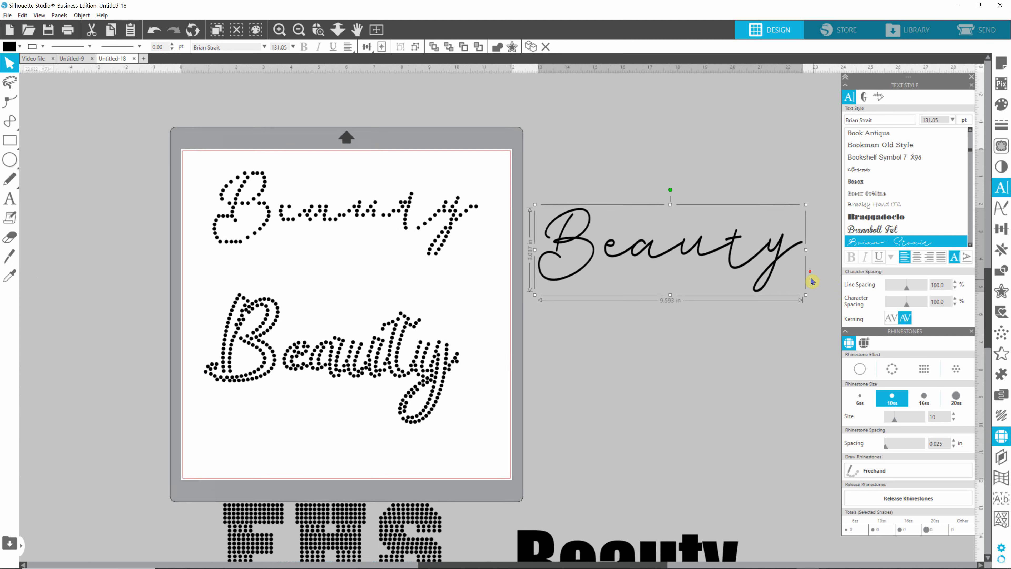
scroll(745, 253, "up", 1)
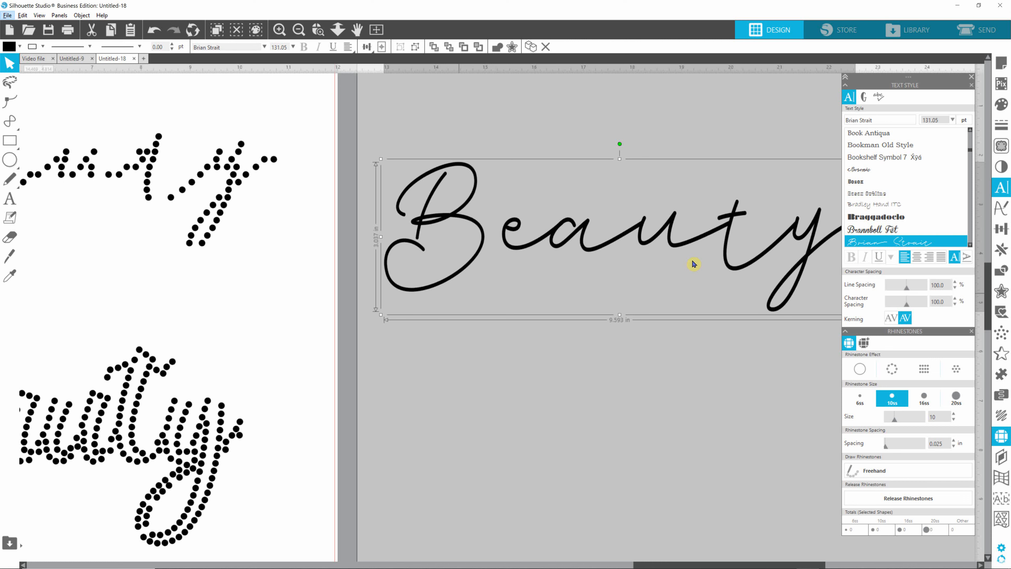
key("alt")
scroll(759, 278, "down", 1)
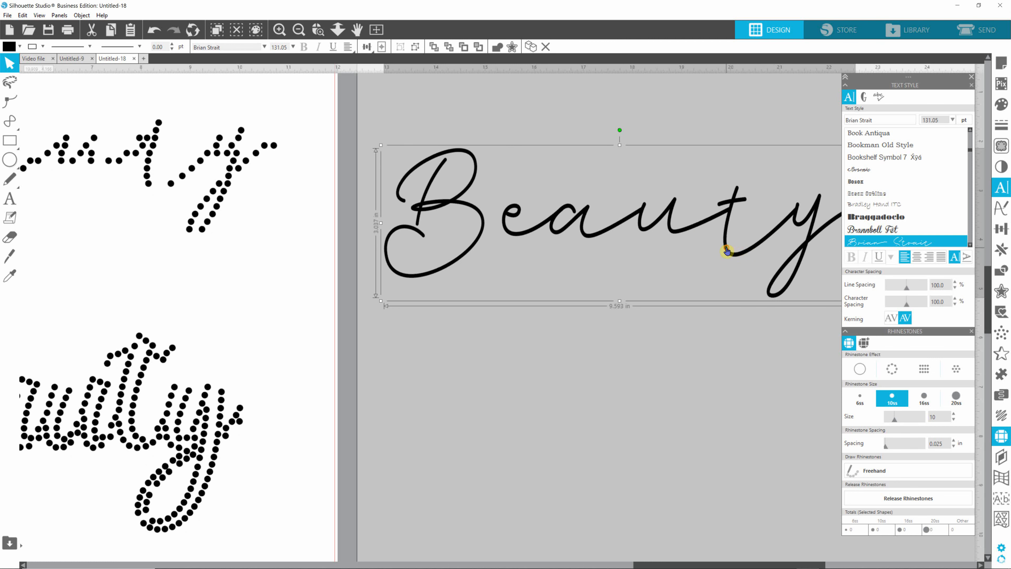
left_click_drag(731, 243, 672, 234)
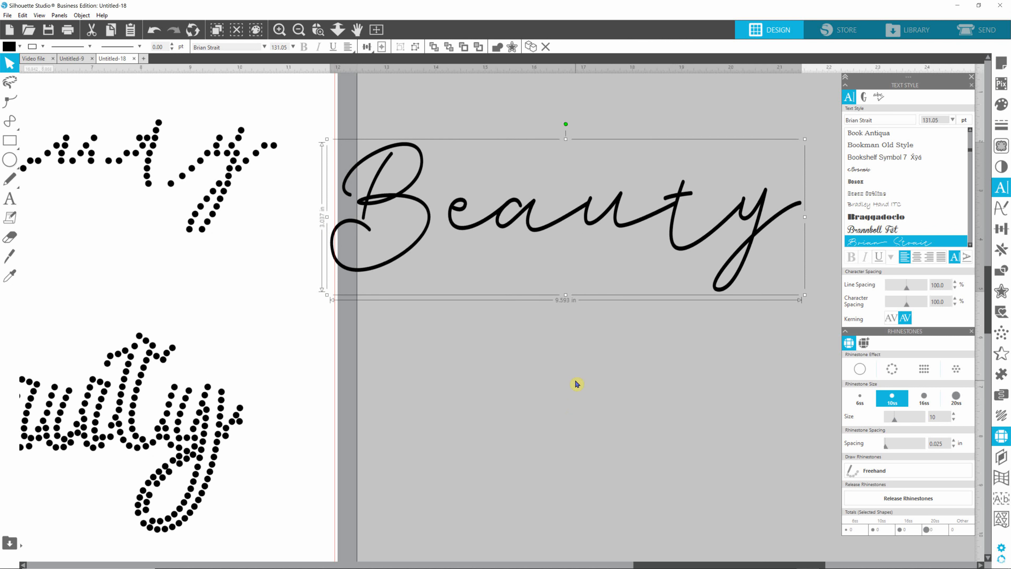
left_click(552, 365)
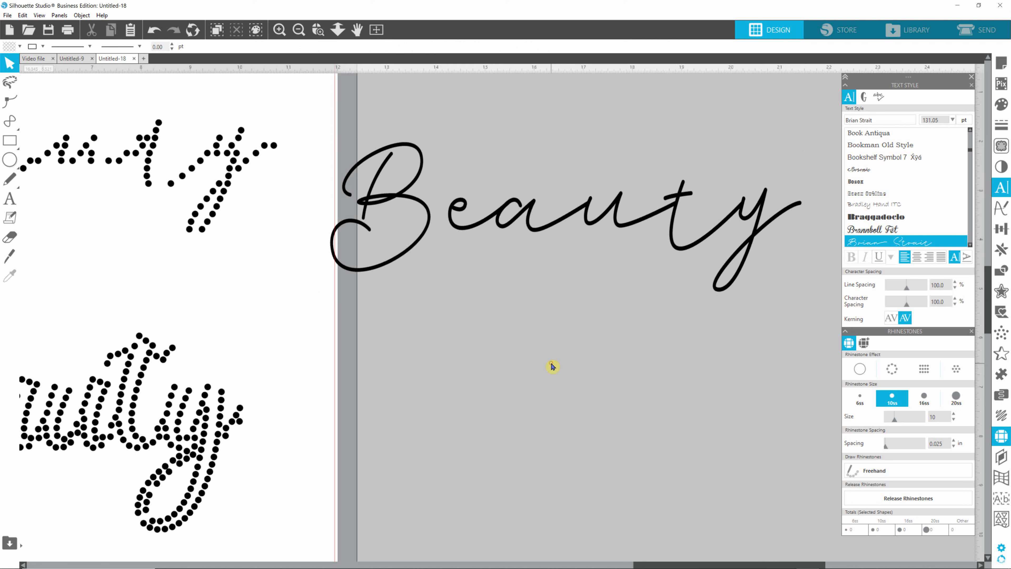
- Ungroup the thin script "Beauty" copy into separate letter shapes
left_click(545, 228)
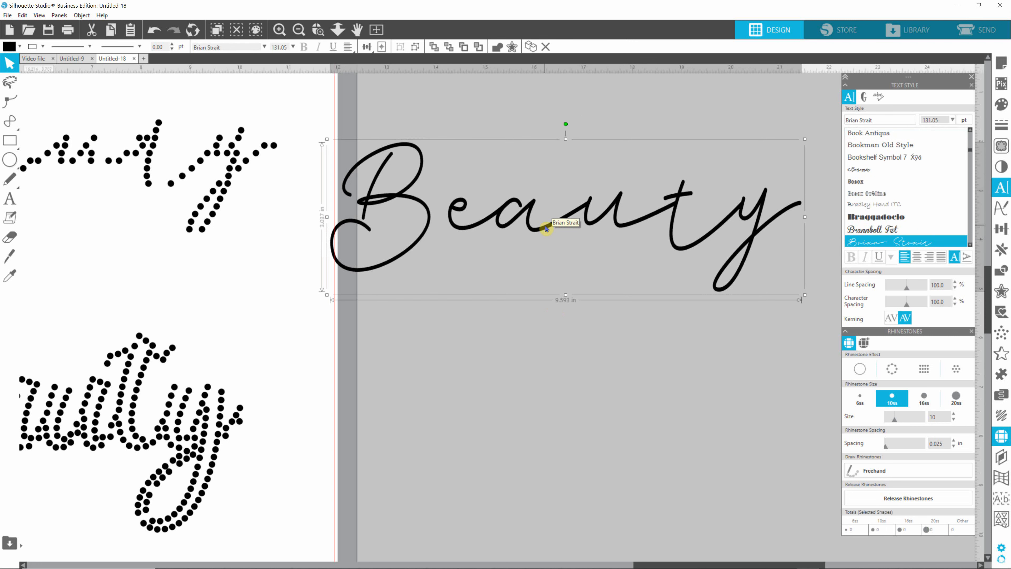
key("i")
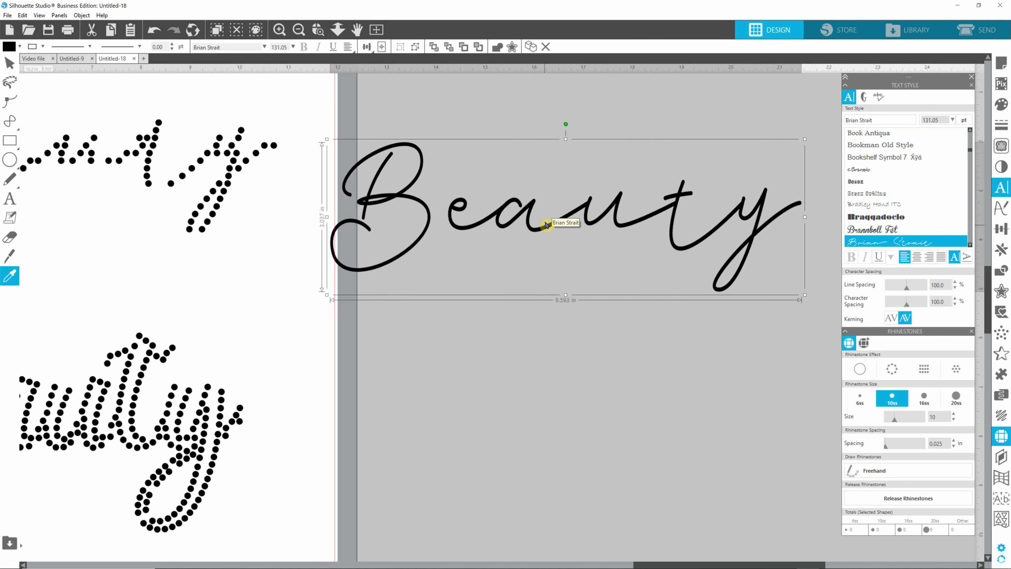
left_click(546, 226)
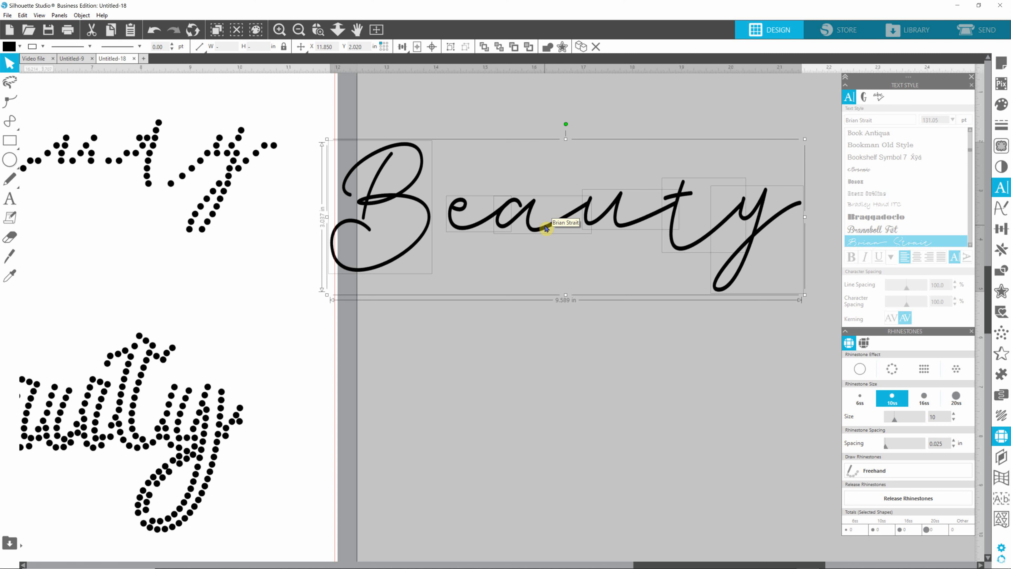
left_click(615, 395)
- Move the letter "e" out of the thin script "Beauty" to the empty area about 2.4 in below
left_click(419, 232)
left_click(470, 230)
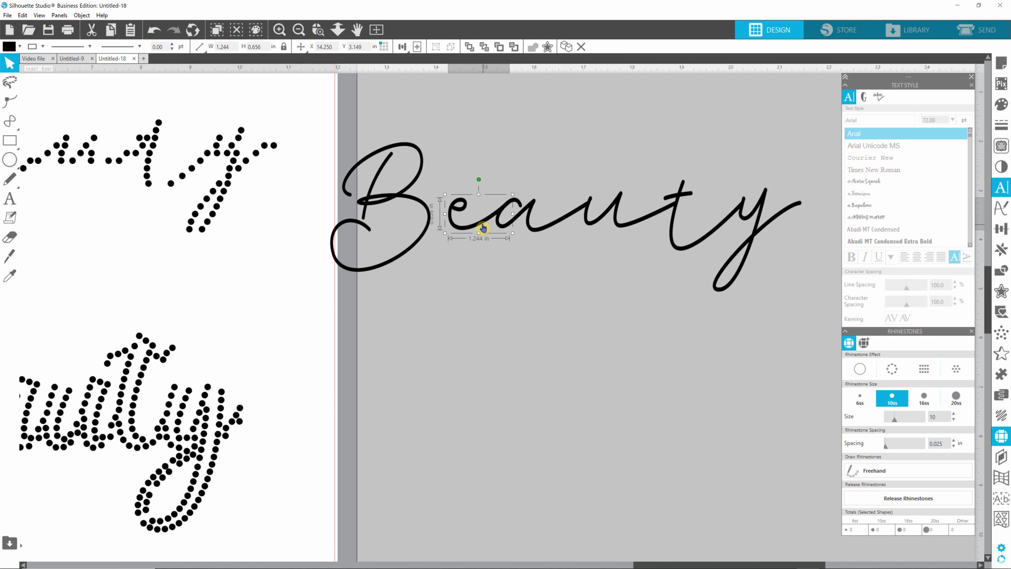
left_click_drag(484, 228, 483, 348)
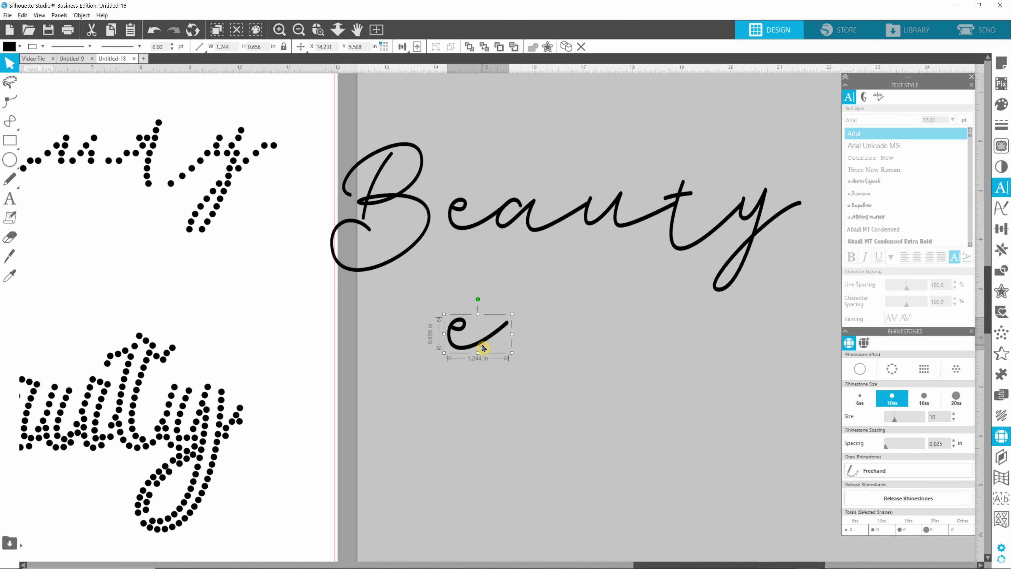
scroll(483, 349, "up", 3)
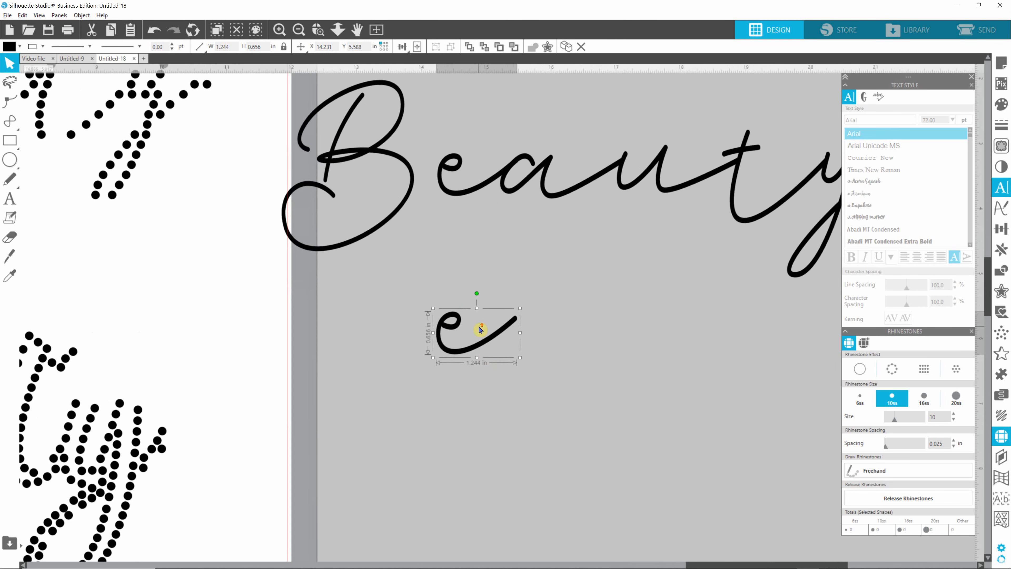
scroll(480, 330, "up", 5)
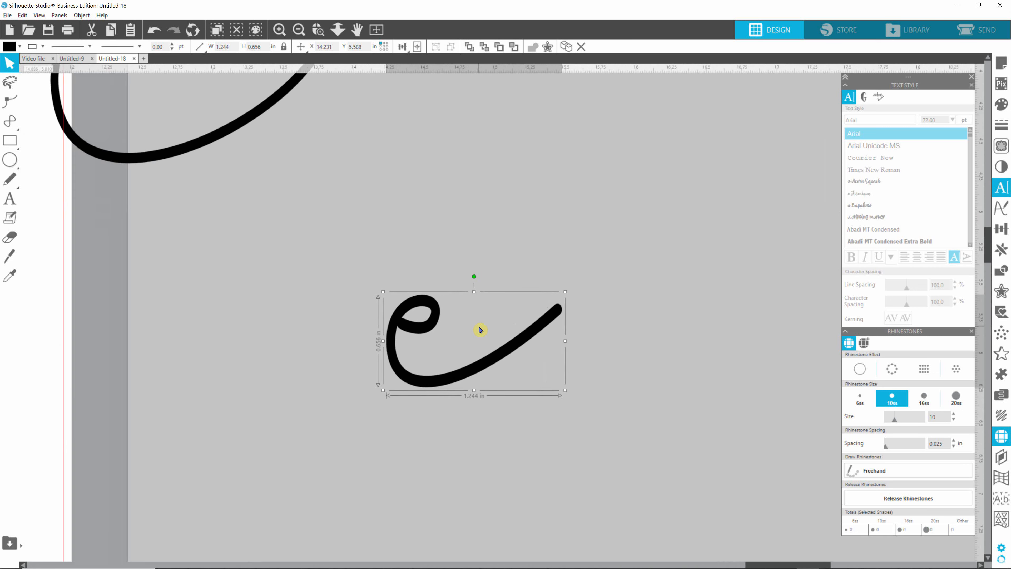
- Try an internal offset on the black script "e", reducing the distance to 0.045 in
scroll(479, 330, "up", 3)
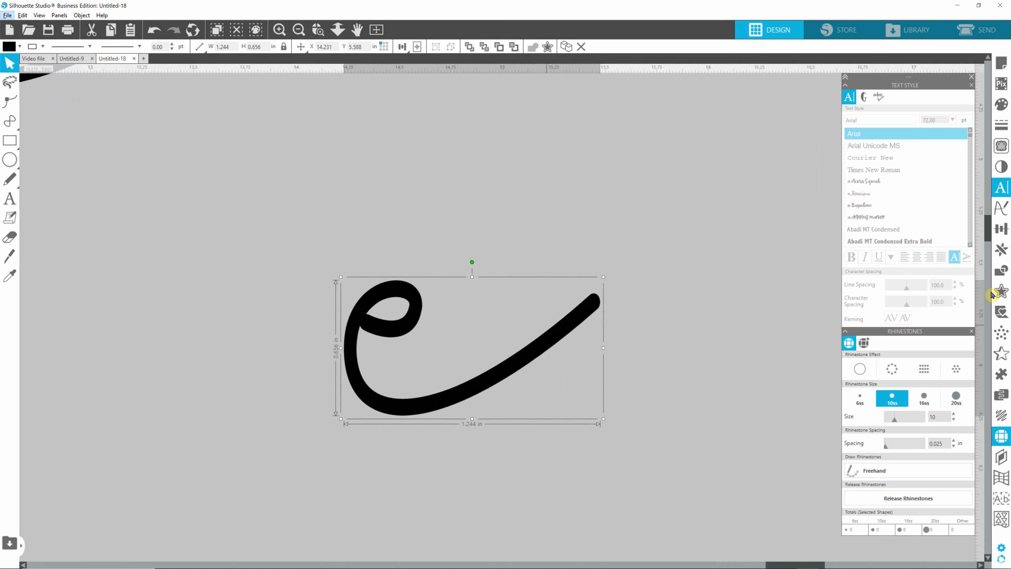
left_click(999, 294)
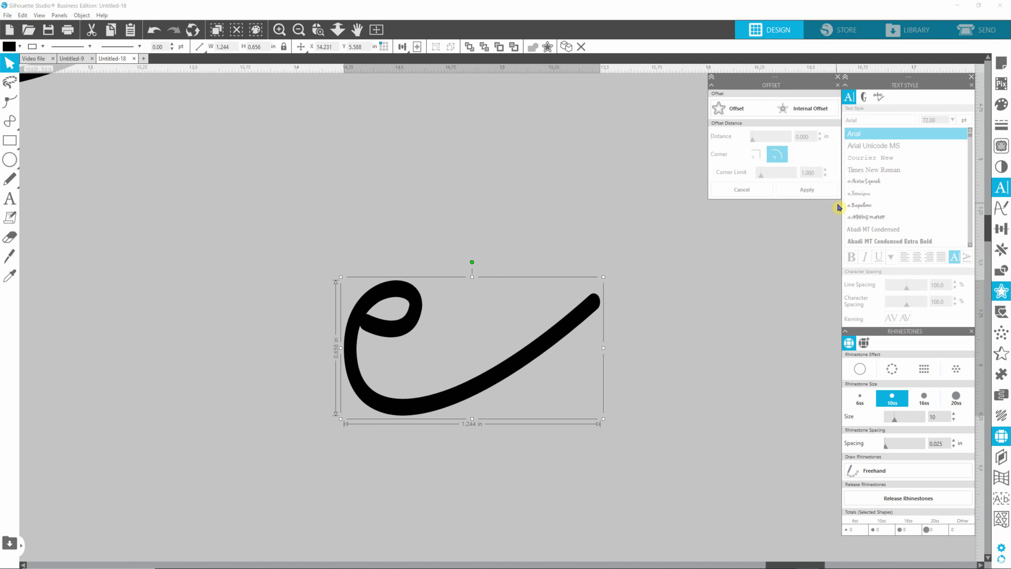
left_click(806, 116)
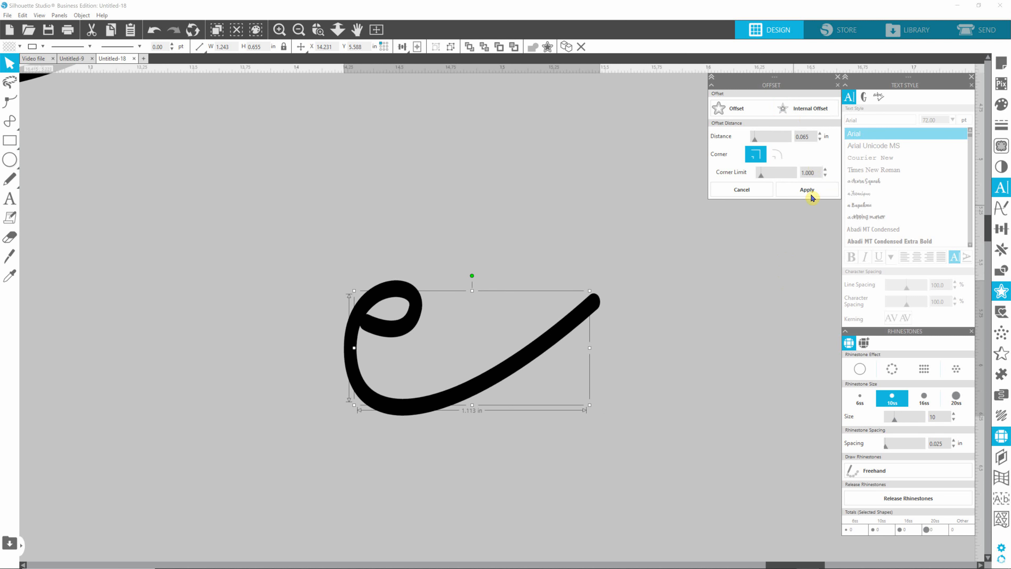
left_click(820, 139)
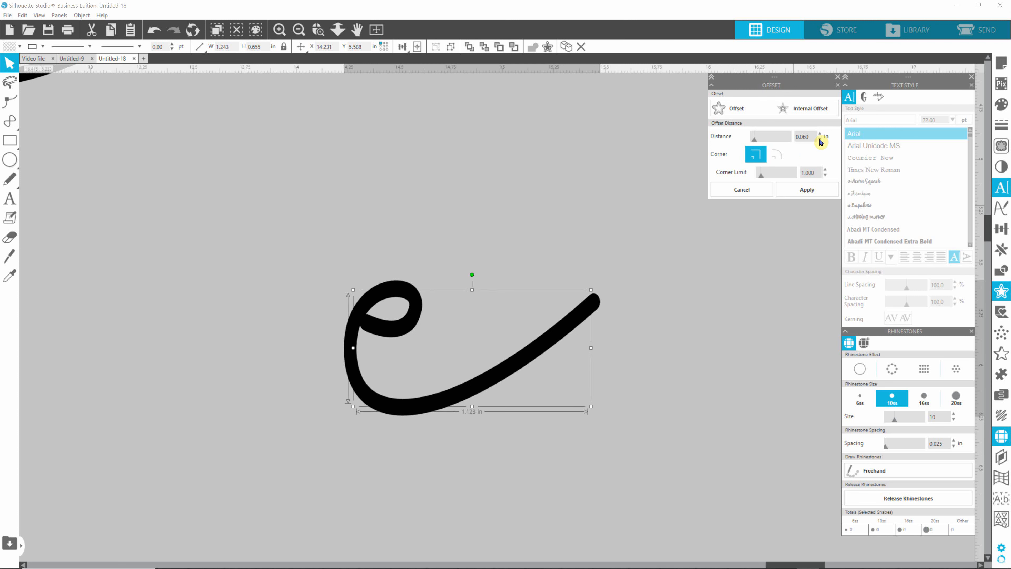
left_click(820, 139)
left_click(820, 139)
left_click(820, 139)
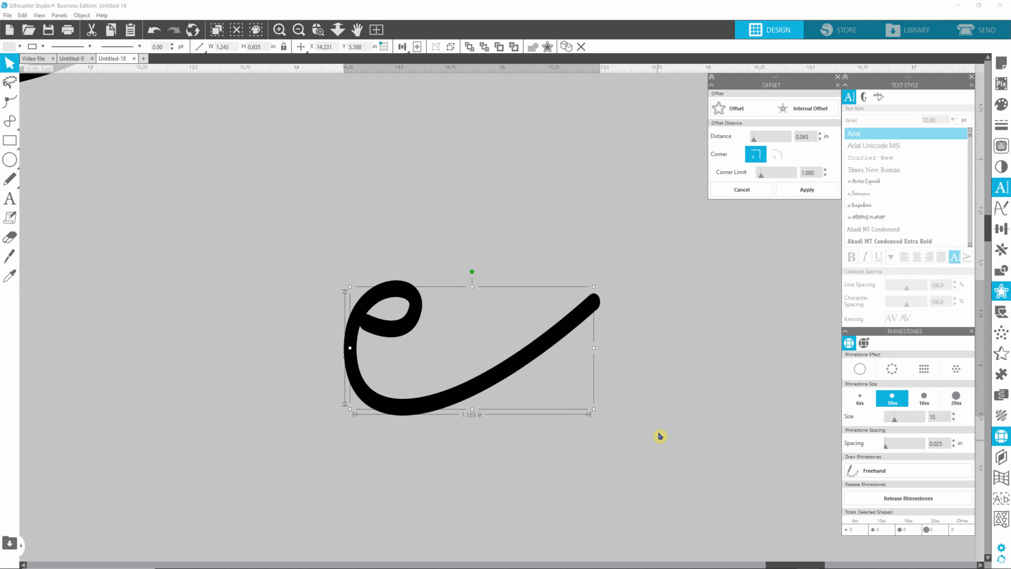
left_click(669, 392)
- Fill the separated script letter "e" with yellow
left_click(601, 307)
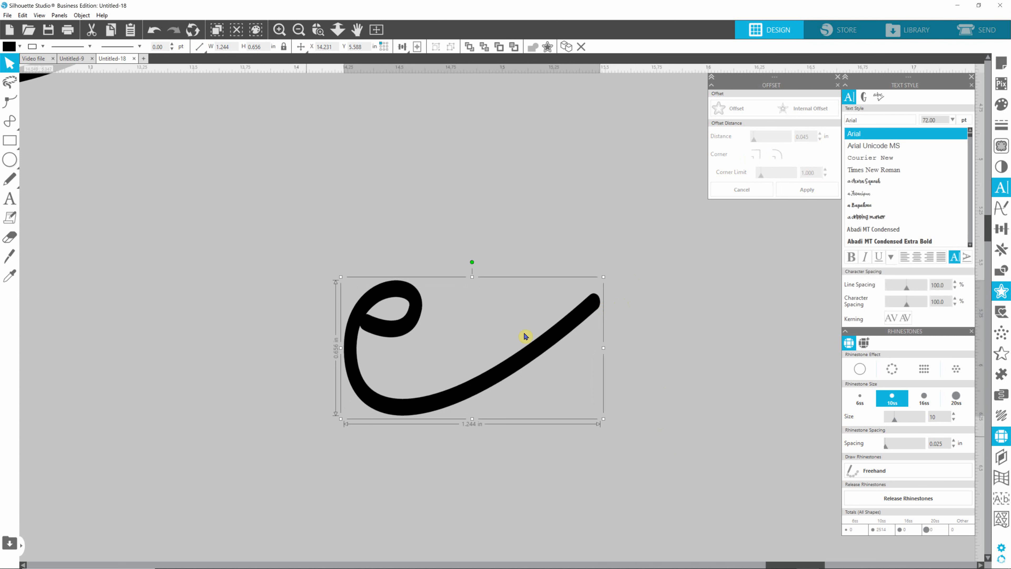
left_click(9, 49)
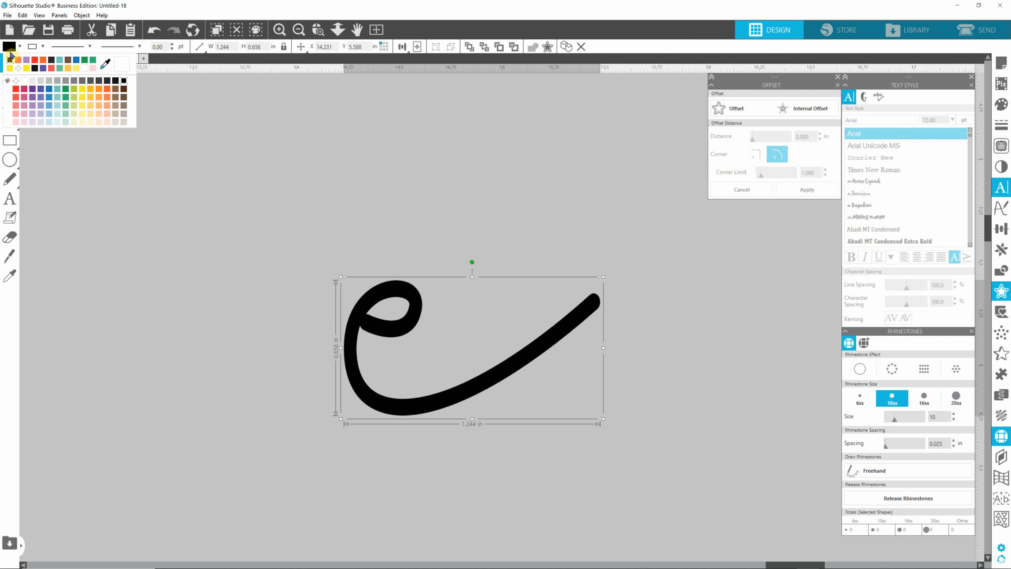
left_click(90, 94)
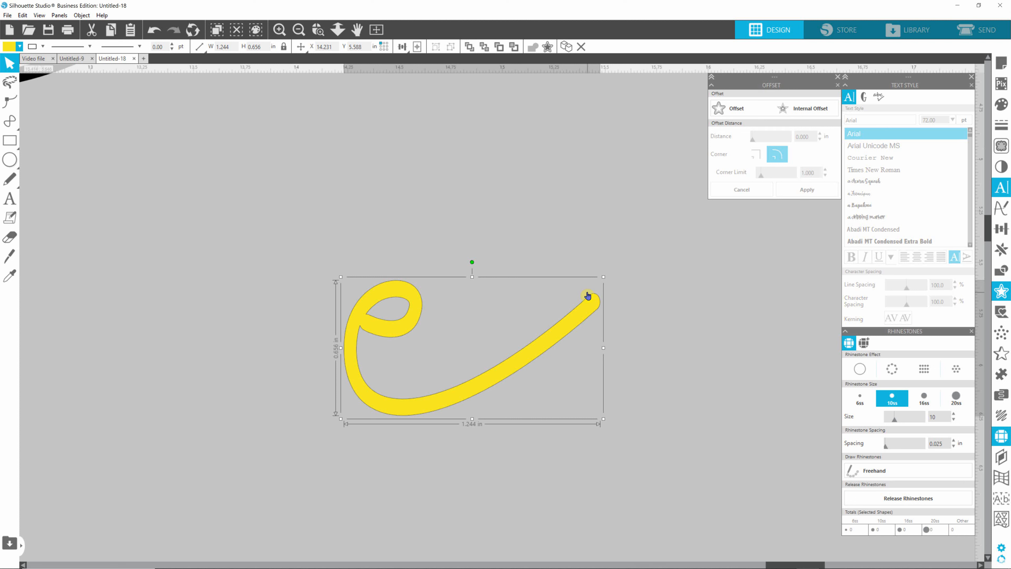
left_click(639, 296)
left_click(596, 309)
left_click(718, 290)
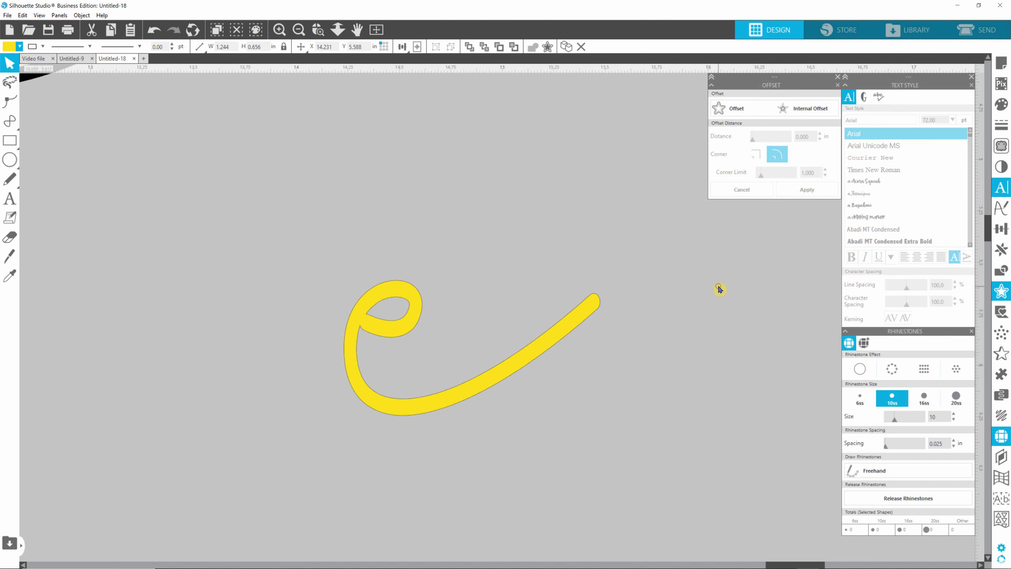
- Create an internal offset of the yellow "e" at a distance of 0.030 in
left_click(597, 304)
left_click(808, 109)
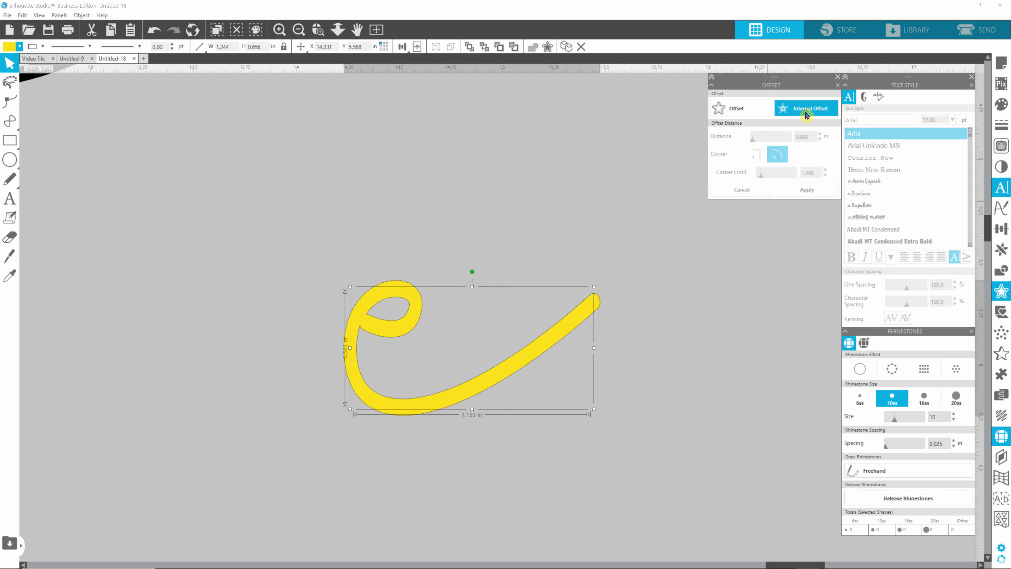
left_click(819, 140)
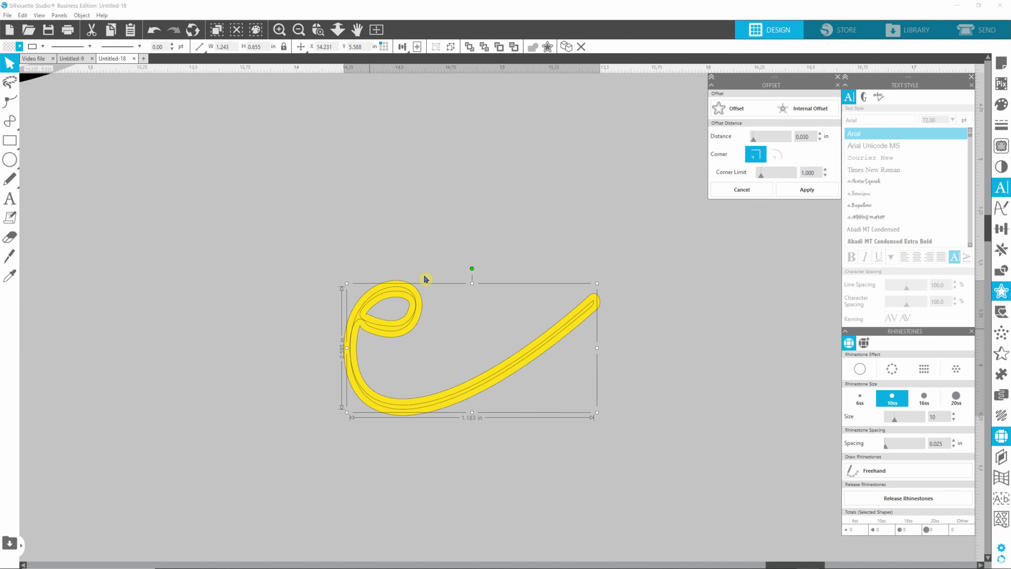
left_click(668, 300)
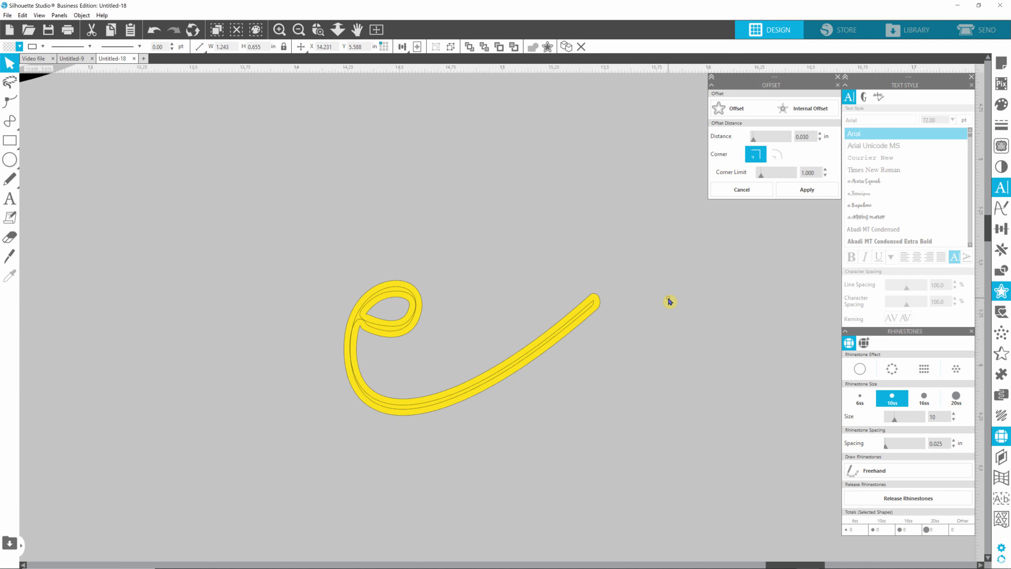
- Pull out and delete the separate inset pieces from the yellow "e", leaving only the original letter
left_click(593, 307)
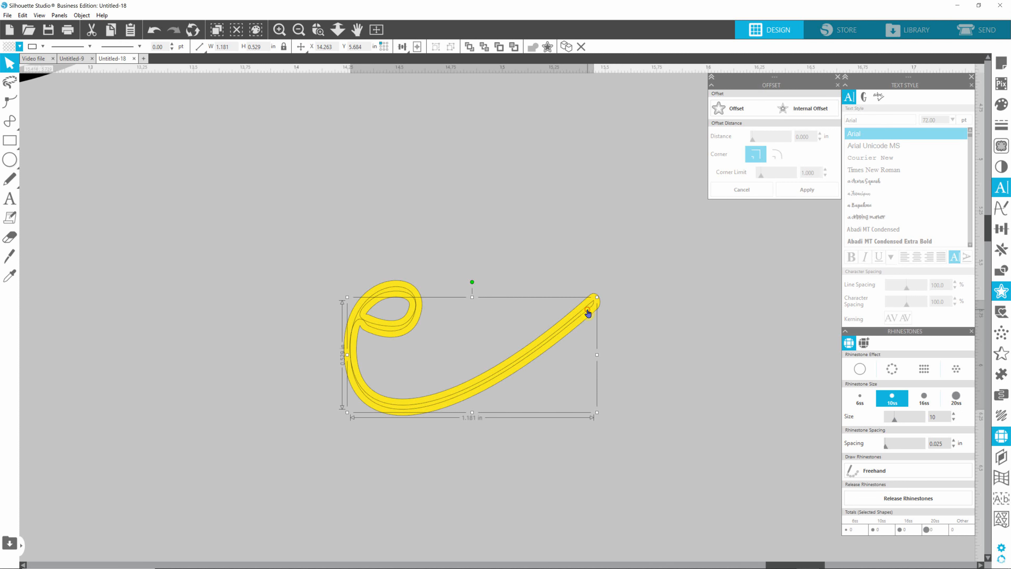
left_click_drag(587, 313, 575, 138)
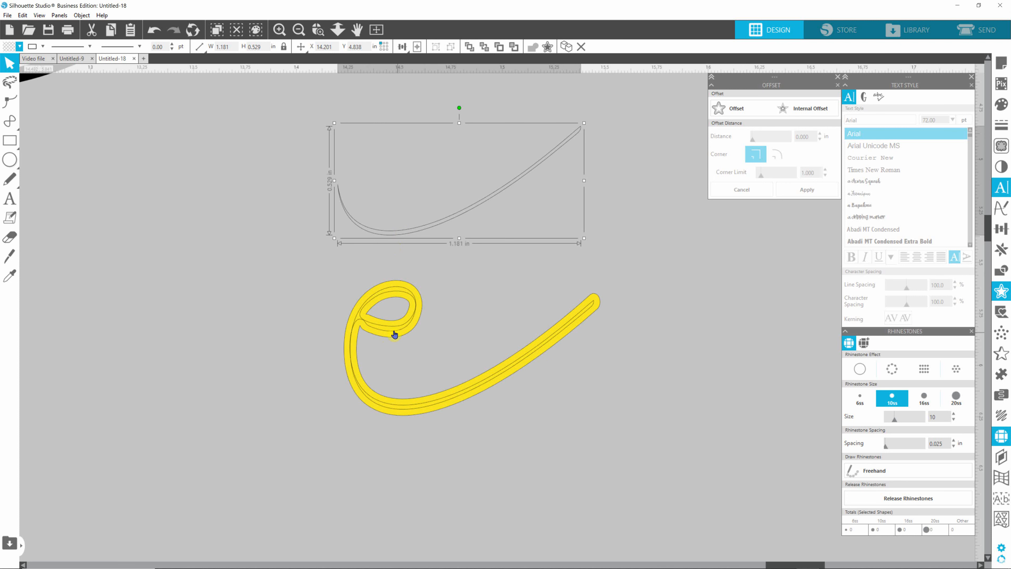
key("Delete")
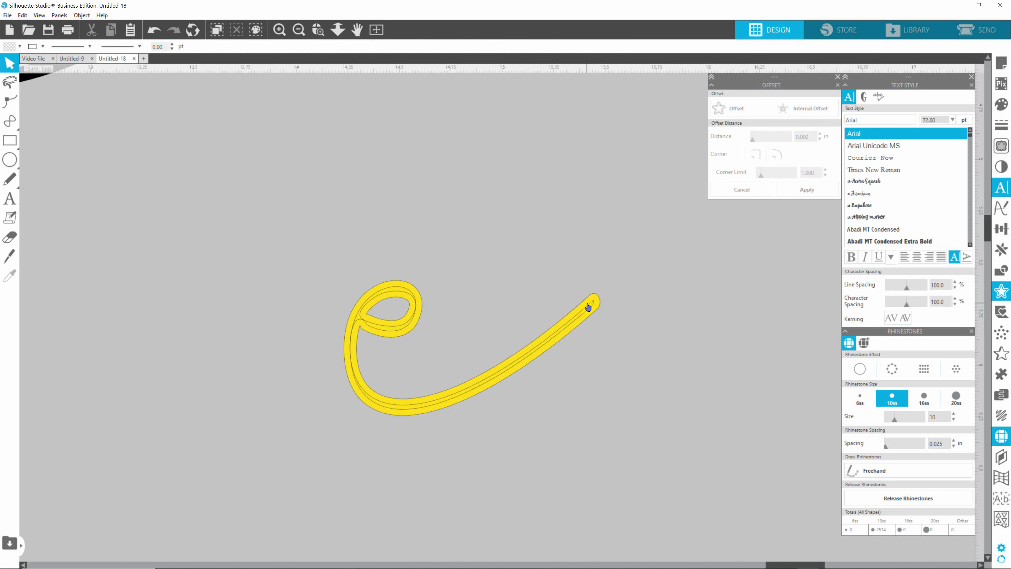
left_click(594, 306)
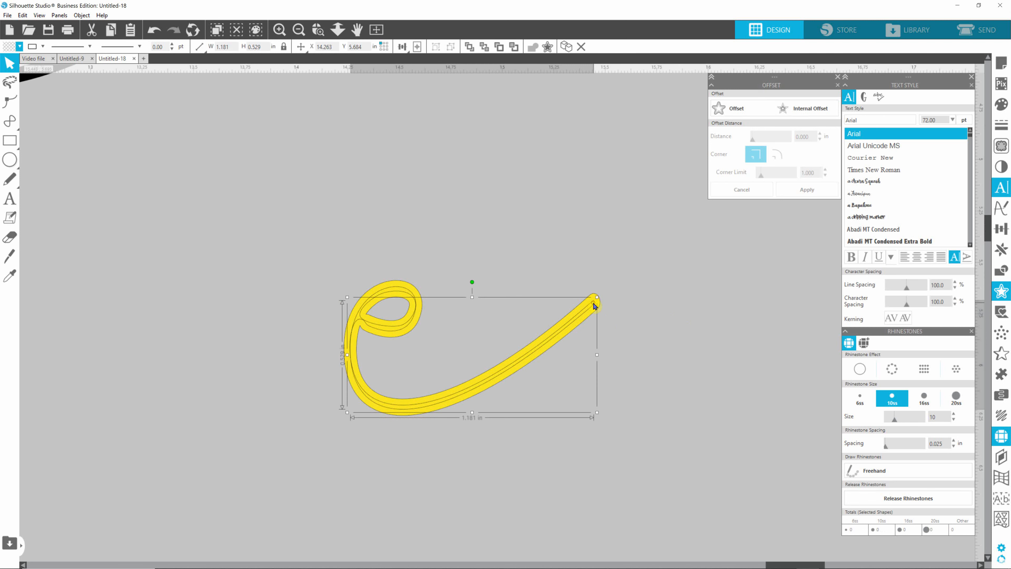
left_click(637, 339)
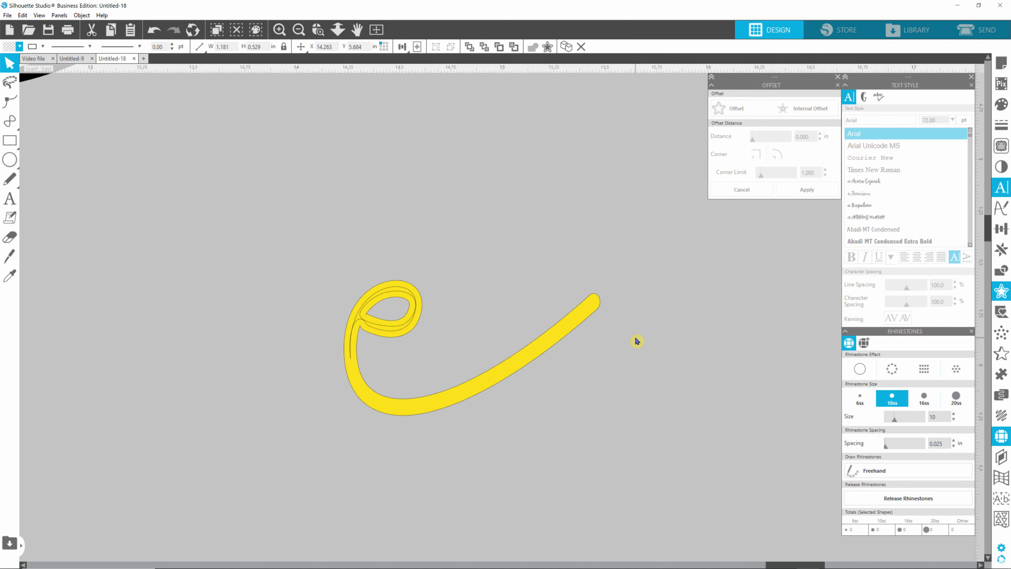
left_click(377, 332)
key("Delete")
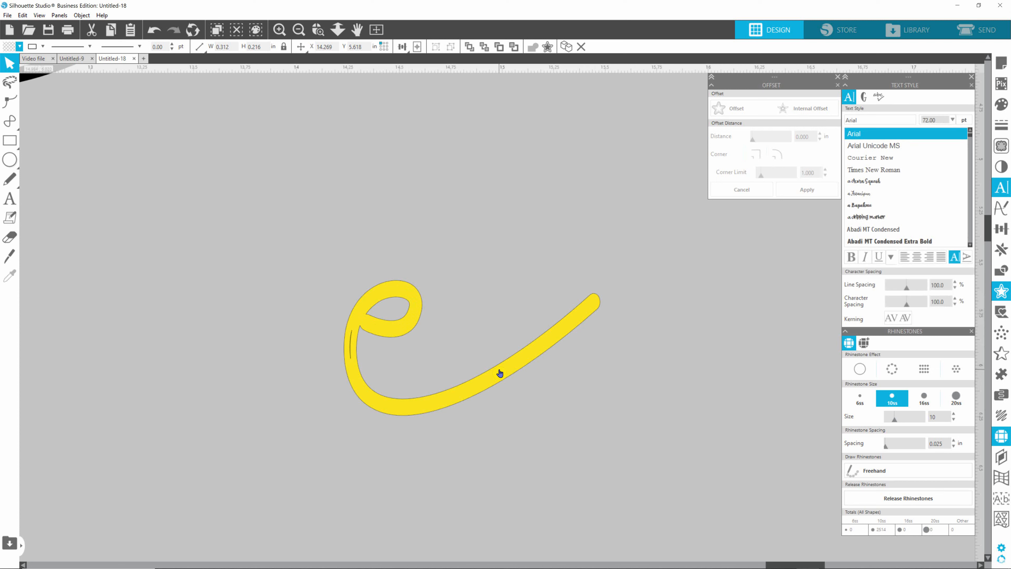
left_click(350, 348)
key("Delete")
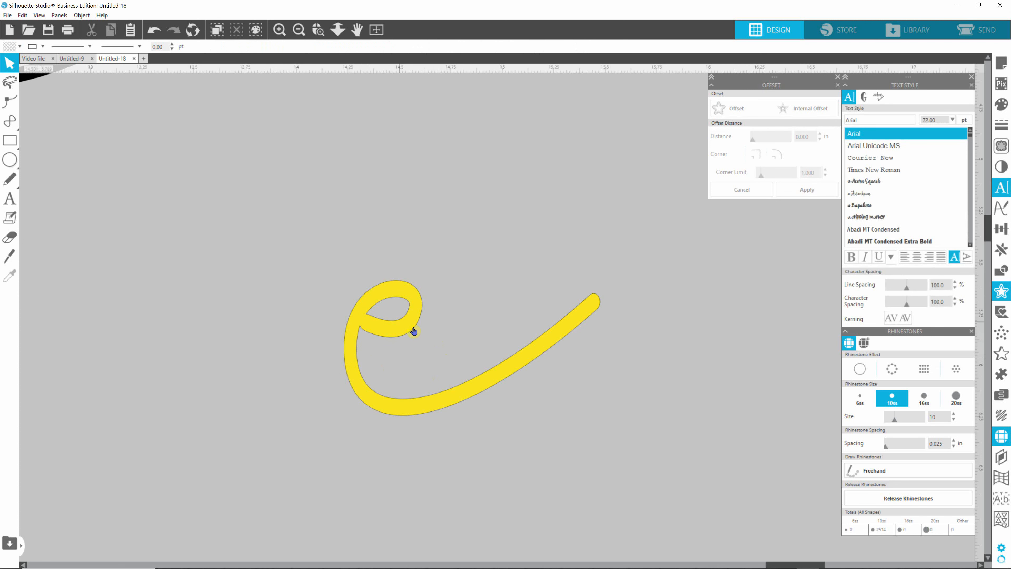
- Create an internal offset of the yellow "e" with the distance set to 0.028 in
left_click(400, 325)
left_click(777, 154)
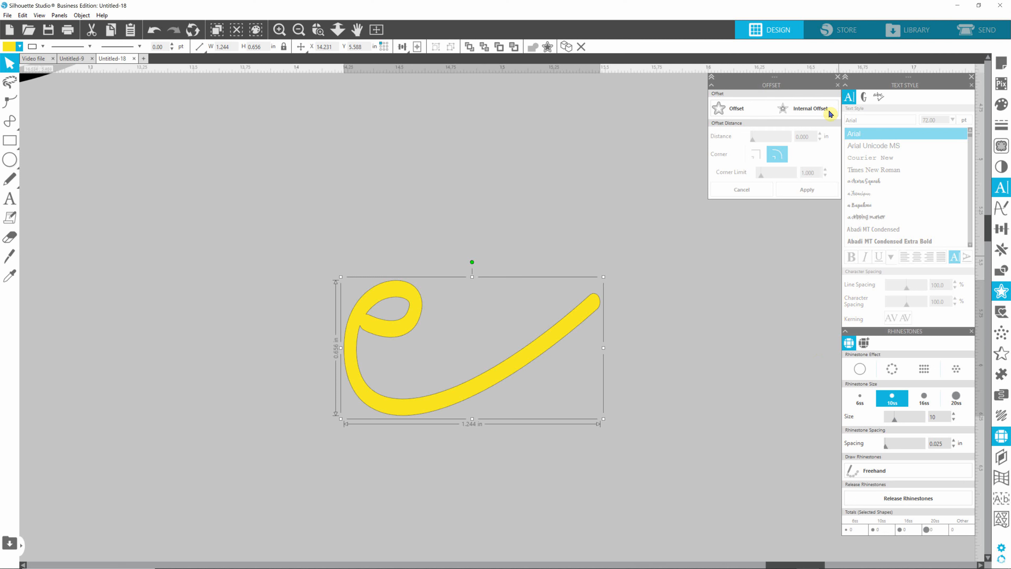
left_click(811, 110)
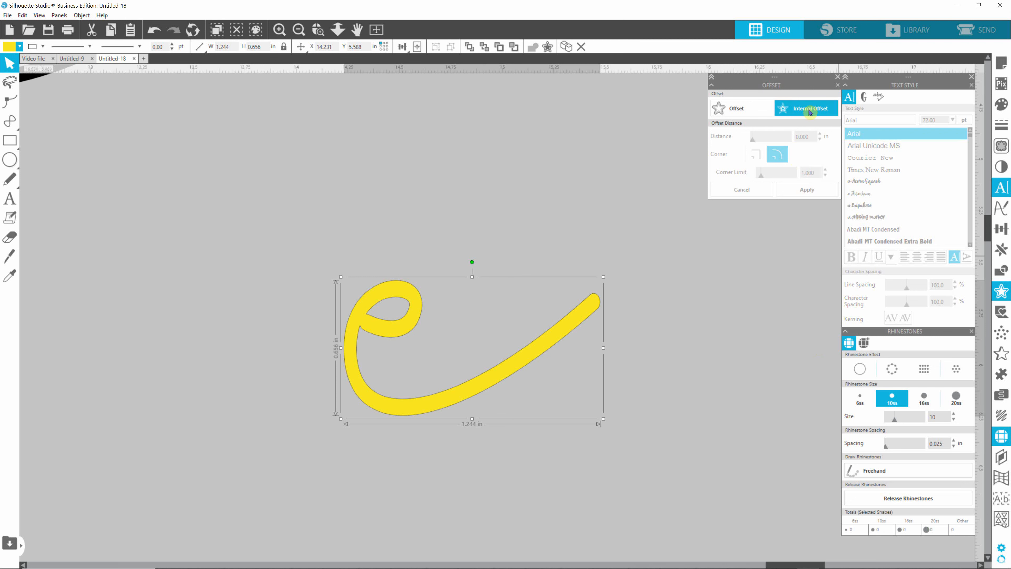
left_click(800, 187)
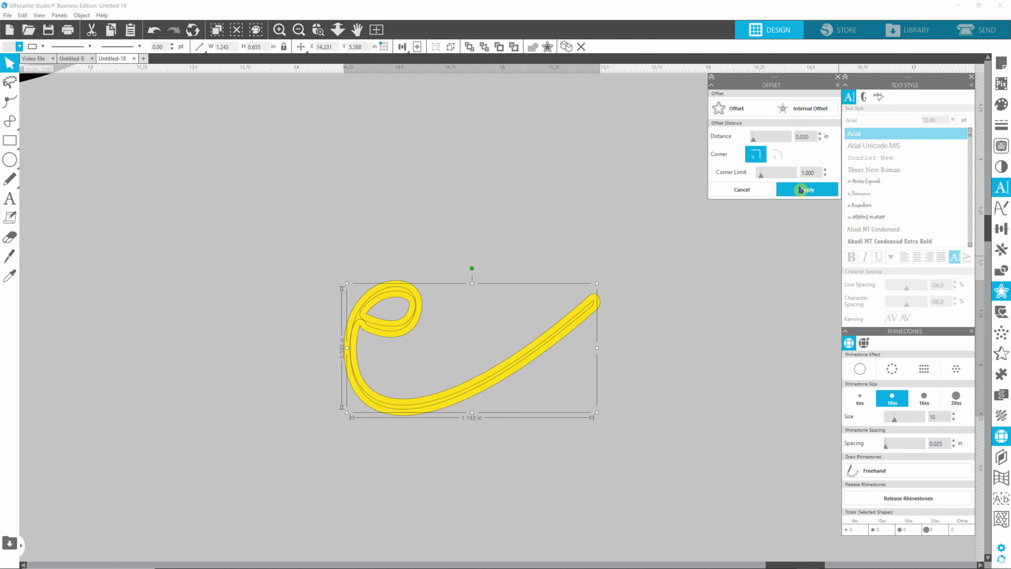
left_click(820, 140)
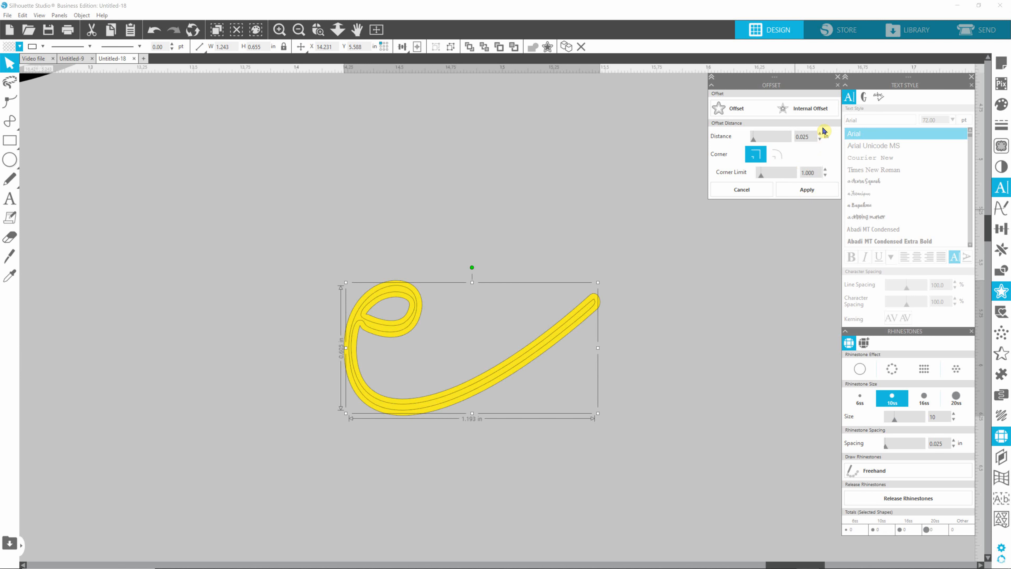
left_click(820, 134)
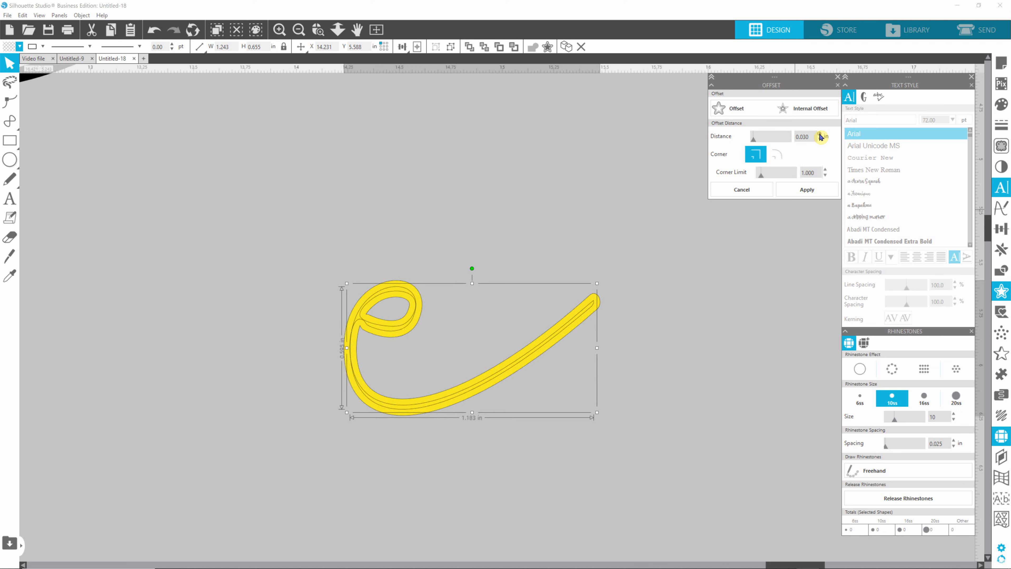
left_click(819, 139)
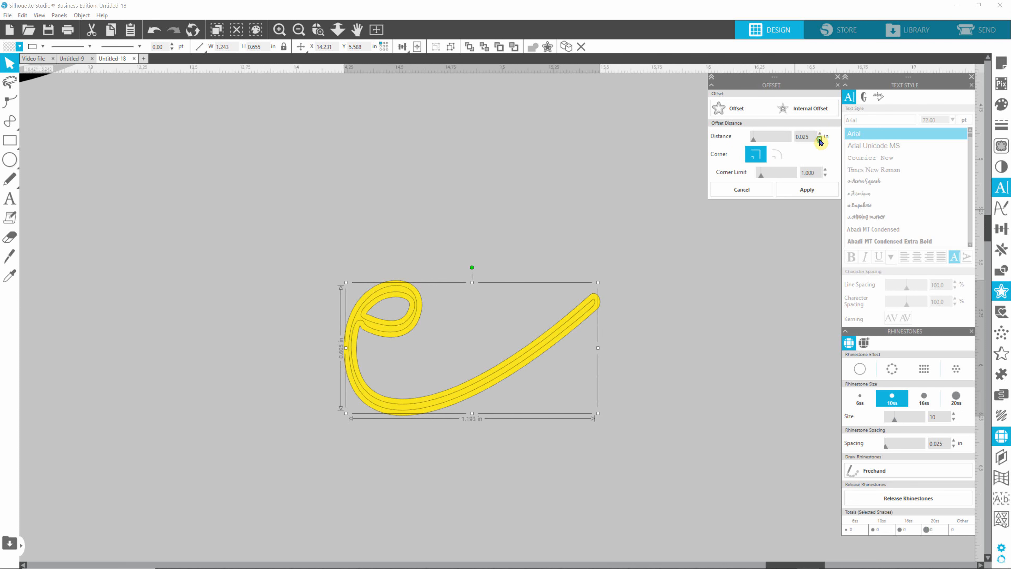
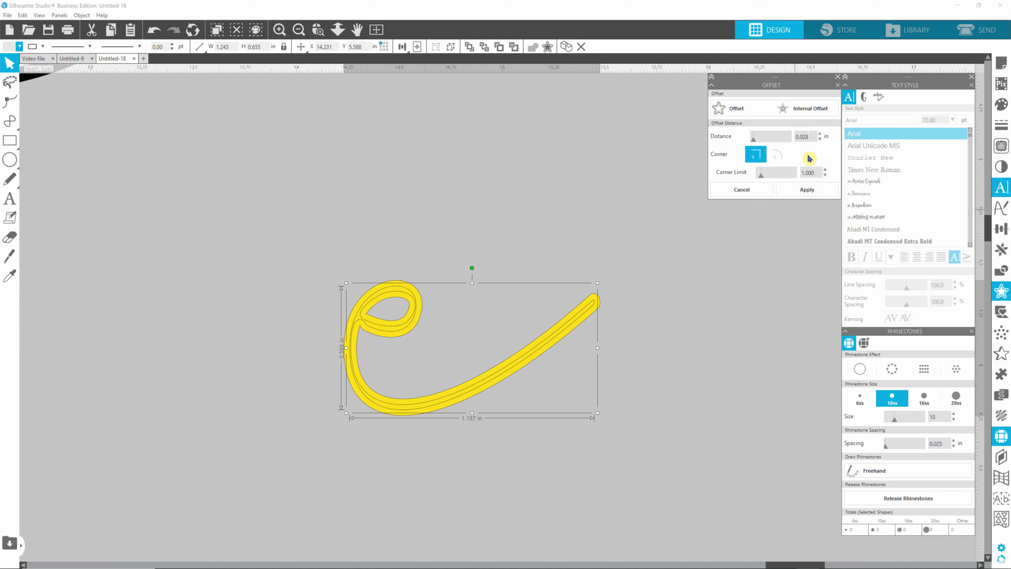
left_click(714, 305)
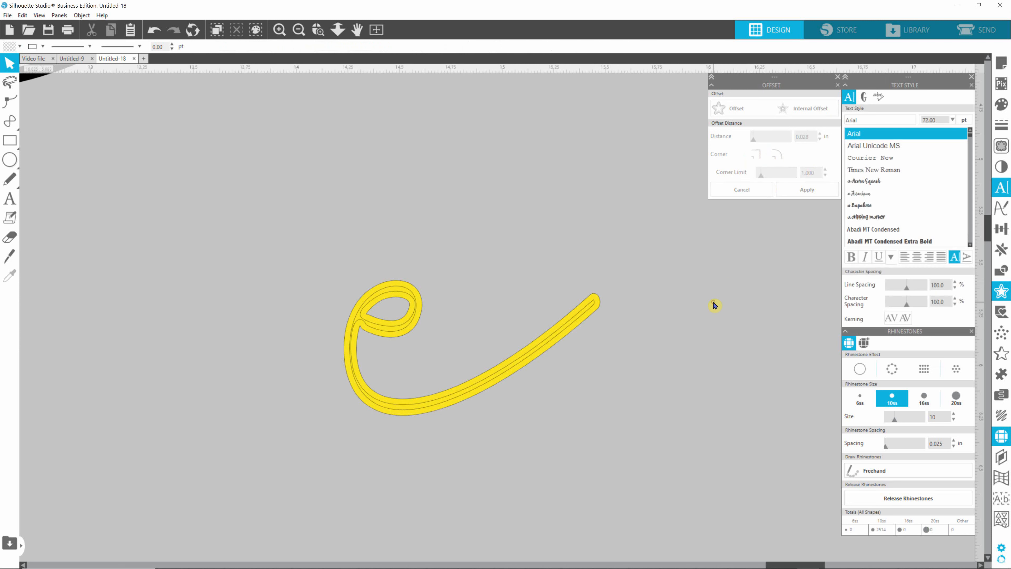
- Move the inset outline out of the yellow "e", about 1 in left and 0.7 in up
left_click(595, 307)
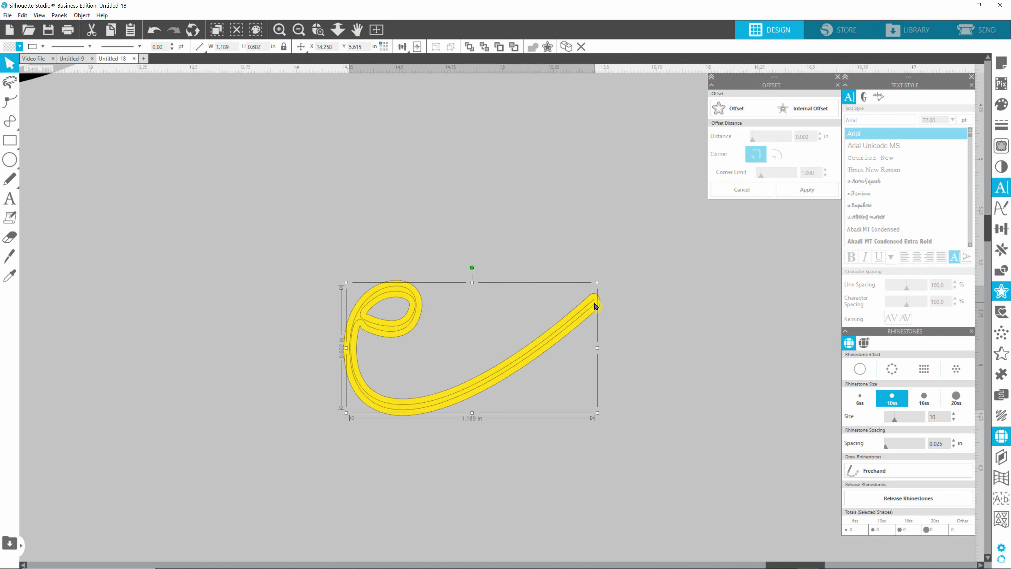
left_click_drag(595, 306, 382, 163)
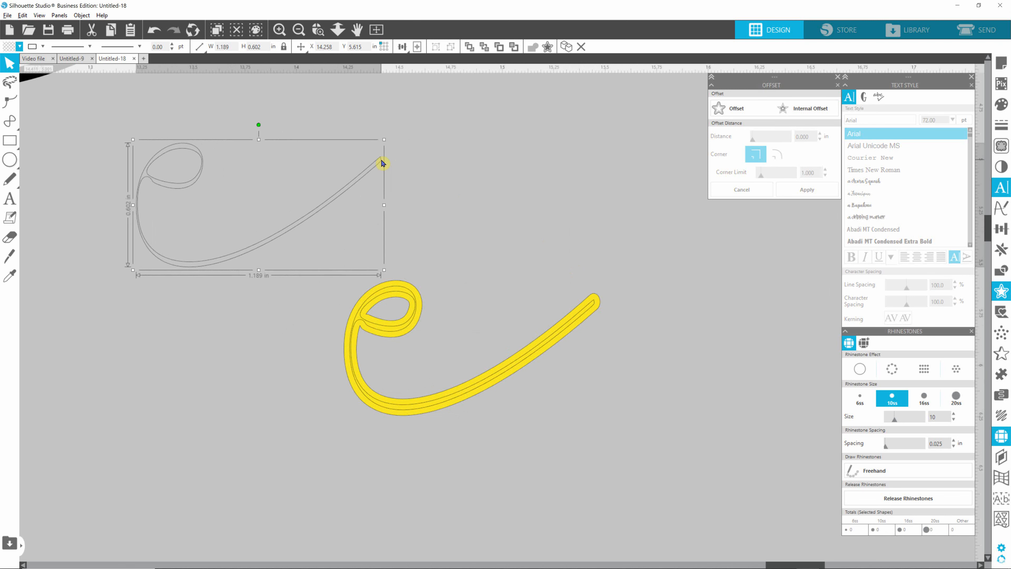
left_click(473, 197)
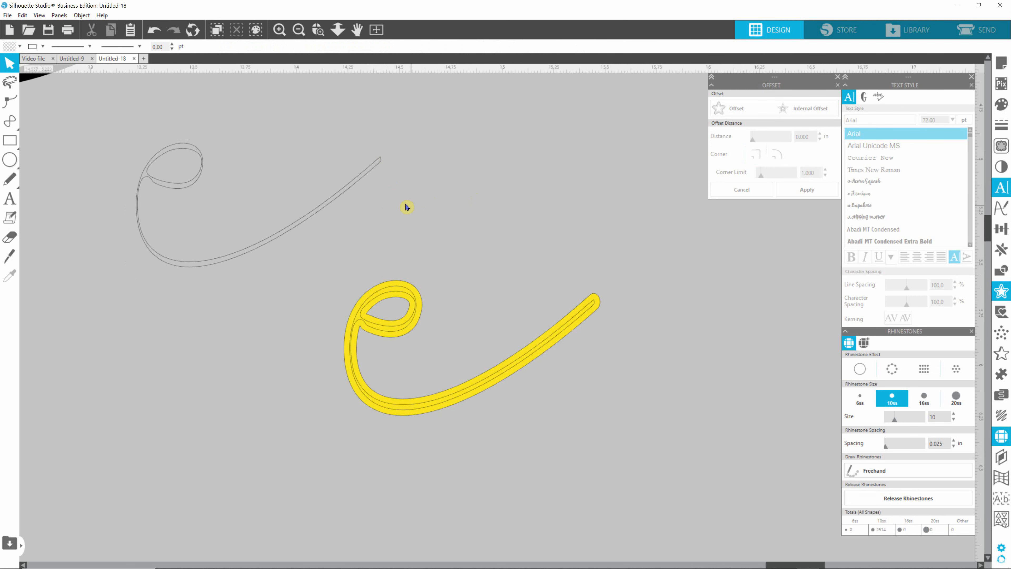
- Apply the edge rhinestone effect to the moved inset outline using 10ss stones with 0.025 in spacing
left_click(333, 190)
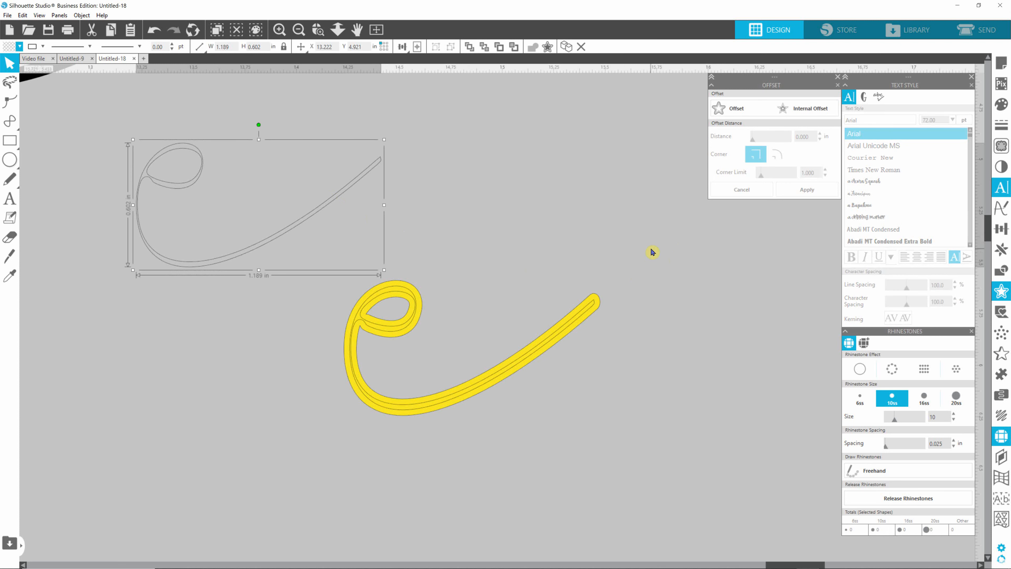
left_click(887, 378)
left_click(891, 372)
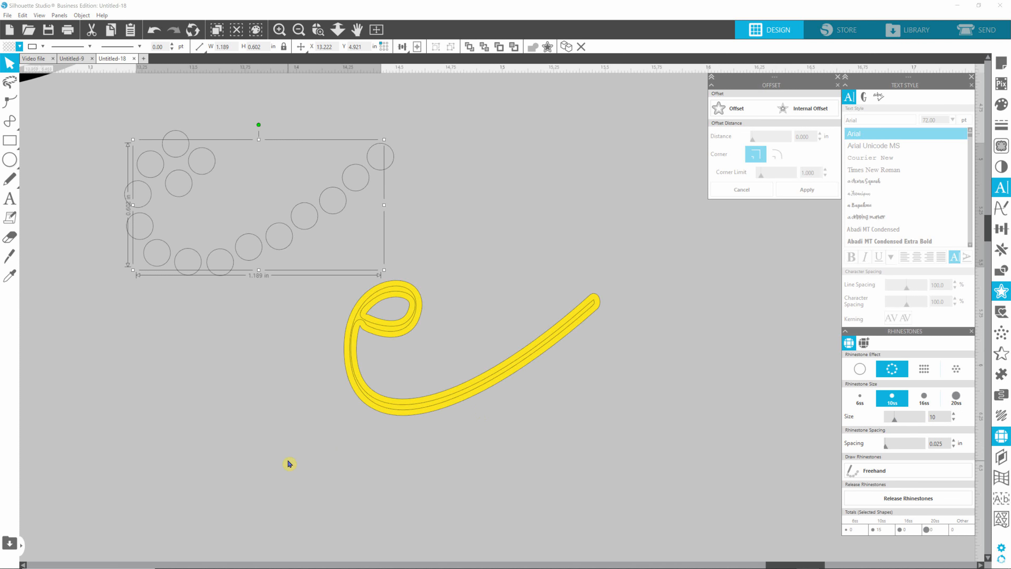
scroll(236, 366, "down", 1)
scroll(238, 360, "down", 4)
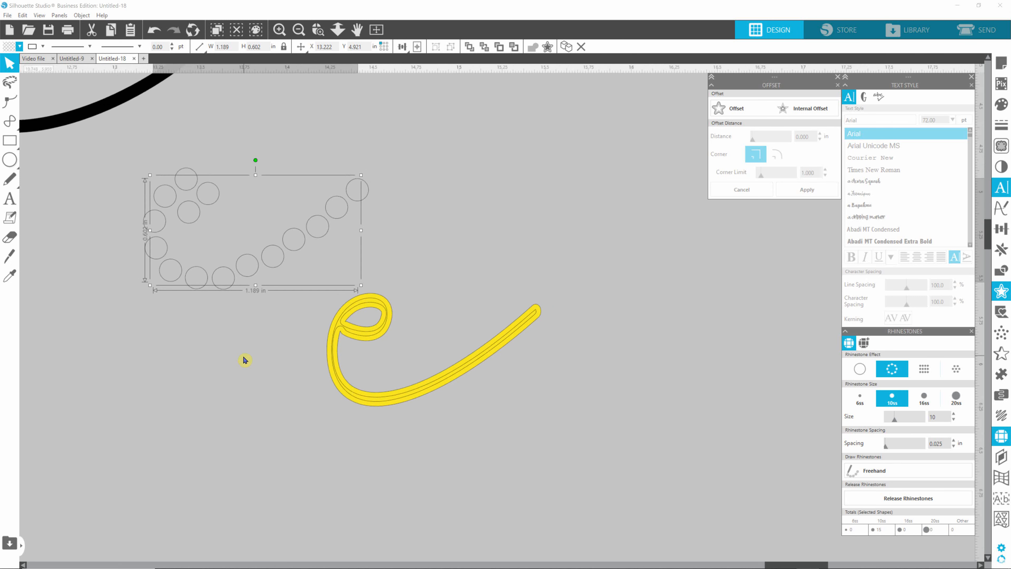
scroll(281, 303, "down", 5)
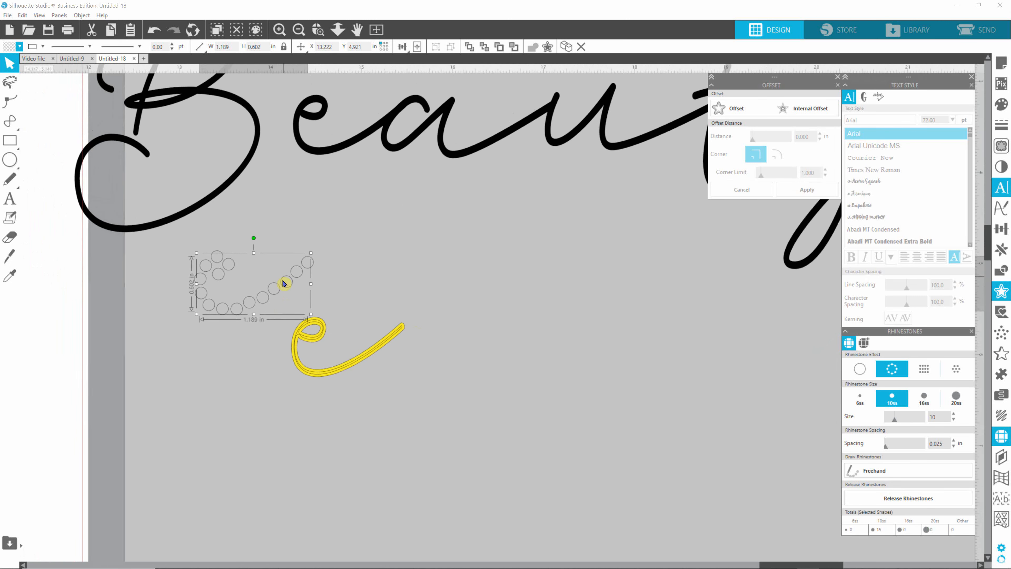
scroll(348, 233, "down", 5)
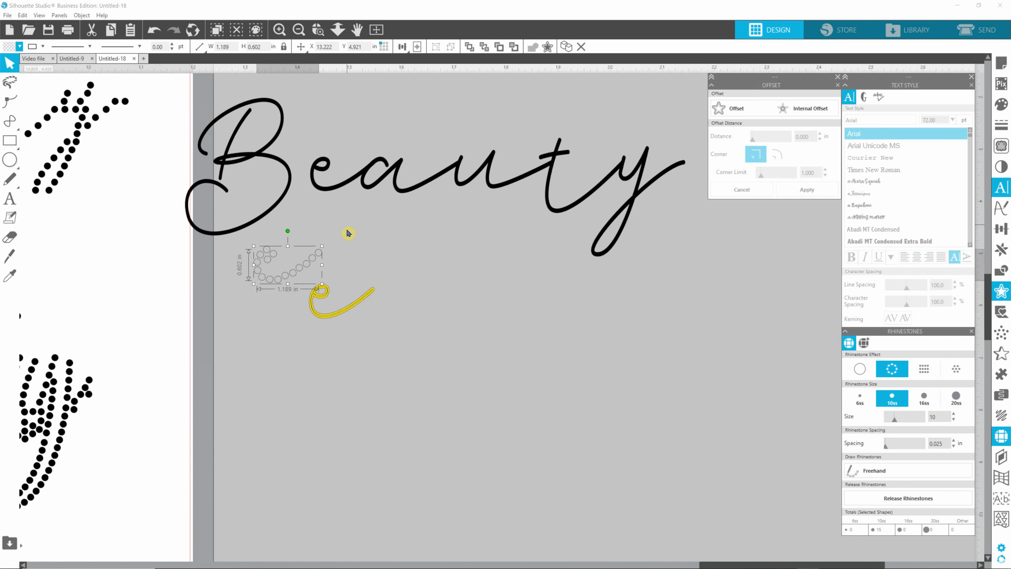
- Examine the inset lines inside the yellow "e" stroke and compare them with the rhinestone outline beside it
scroll(353, 227, "down", 3)
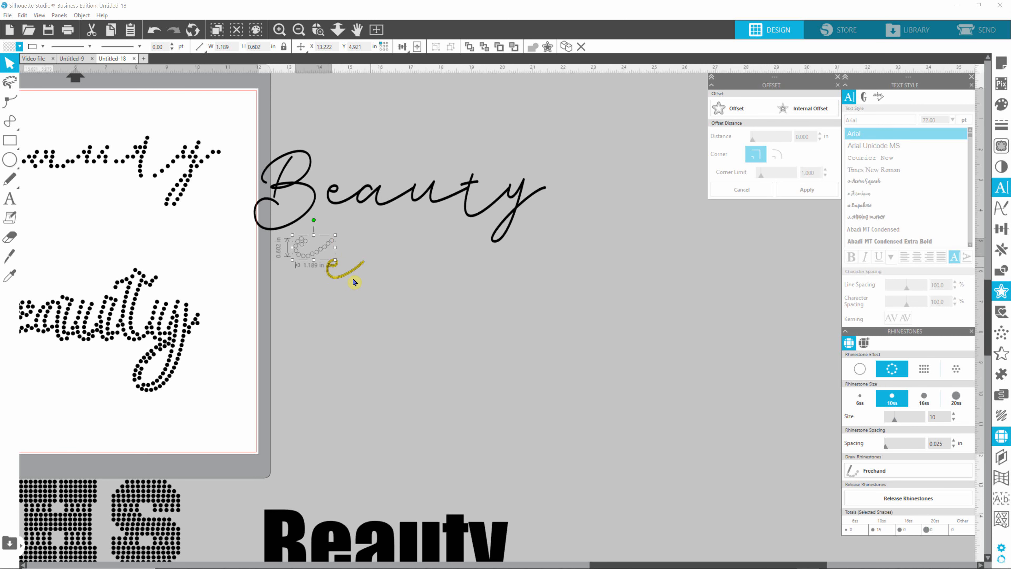
scroll(360, 279, "up", 5)
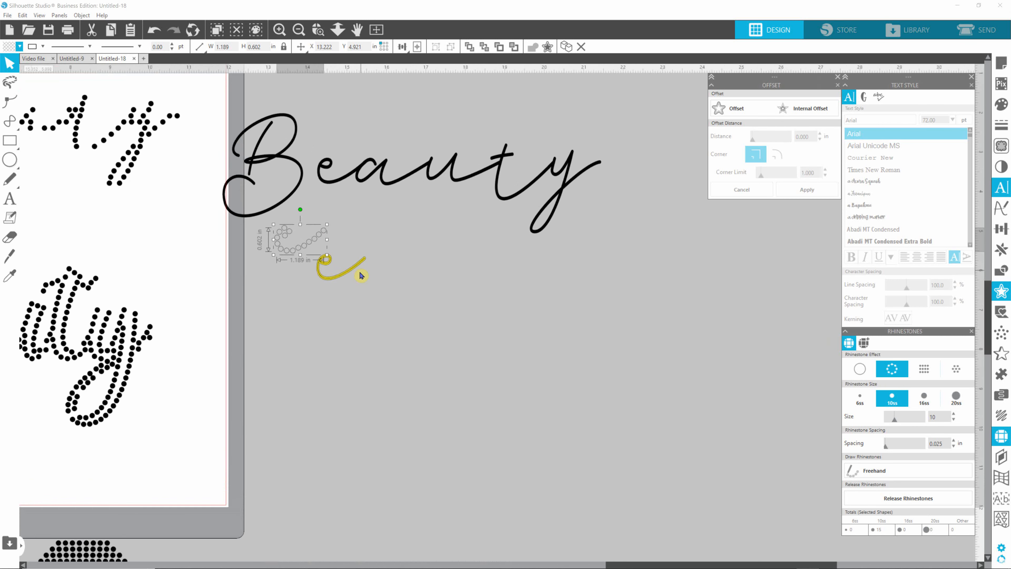
scroll(362, 261, "up", 4)
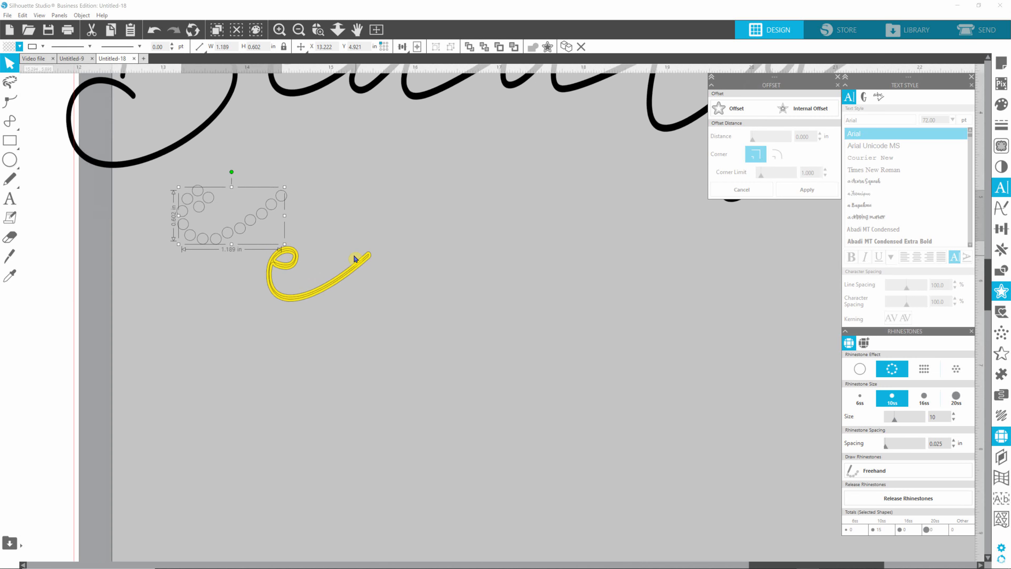
scroll(357, 265, "up", 5)
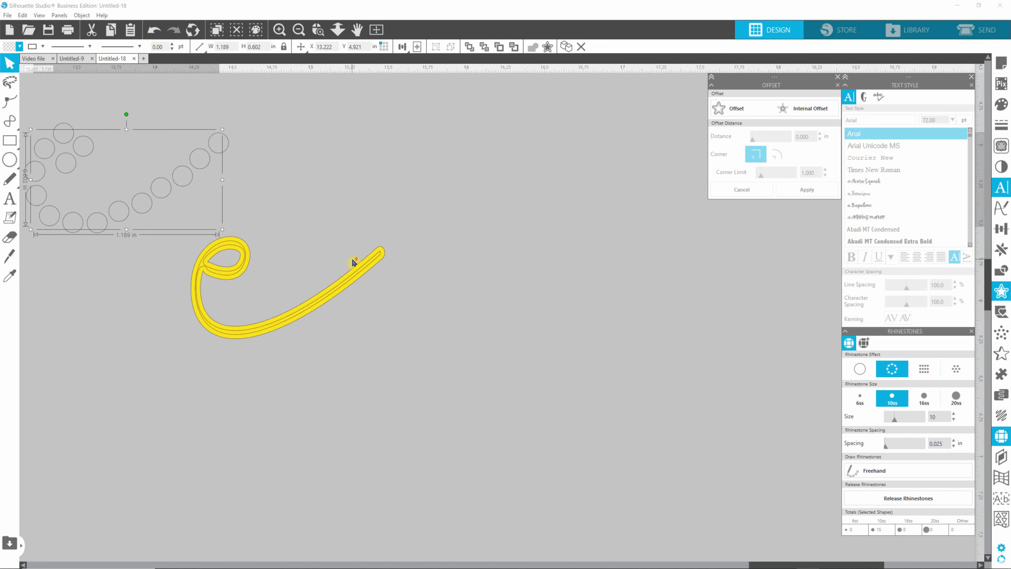
scroll(390, 257, "up", 1)
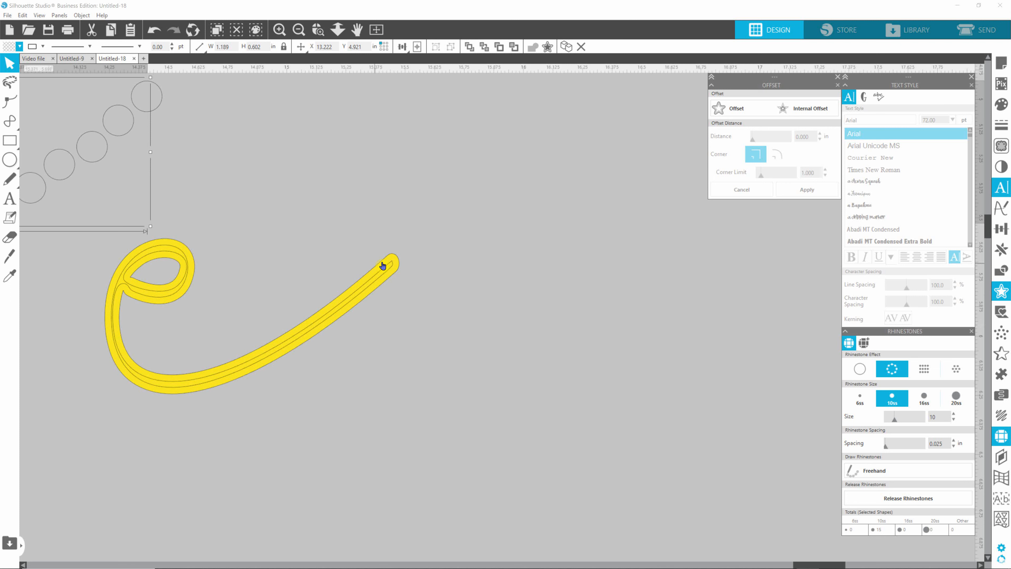
left_click(327, 325)
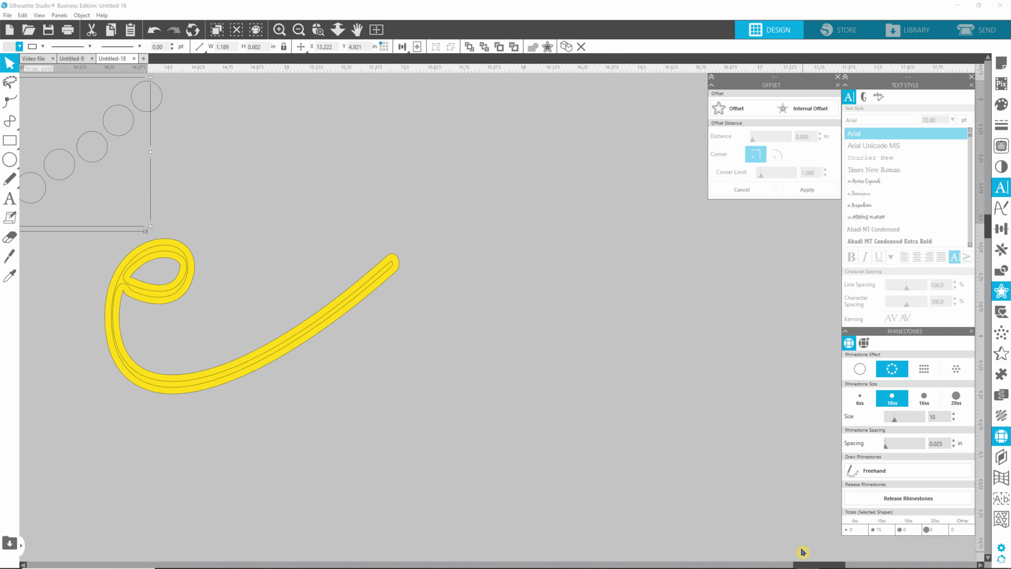
mouse_move(806, 565)
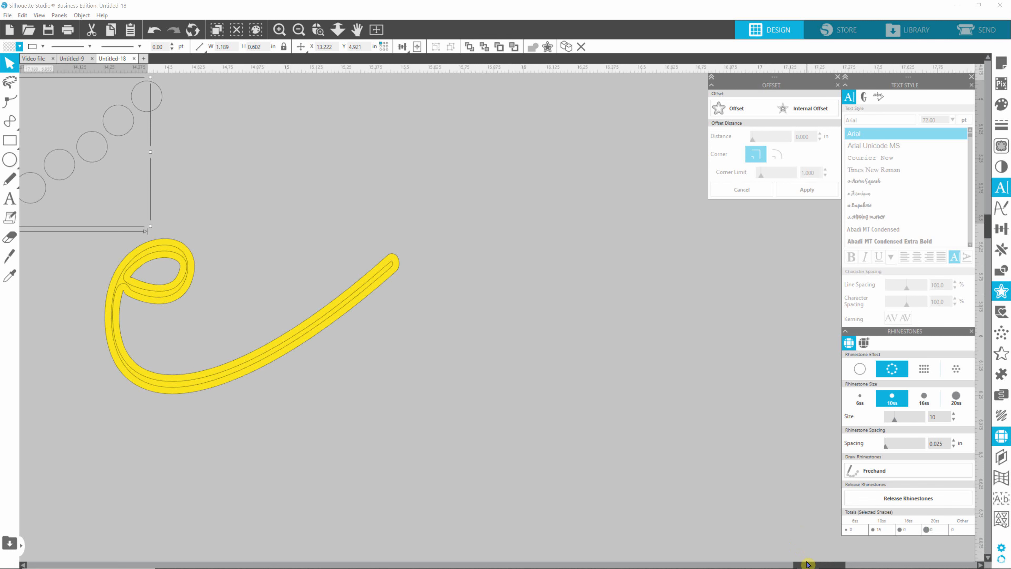
left_click(807, 562)
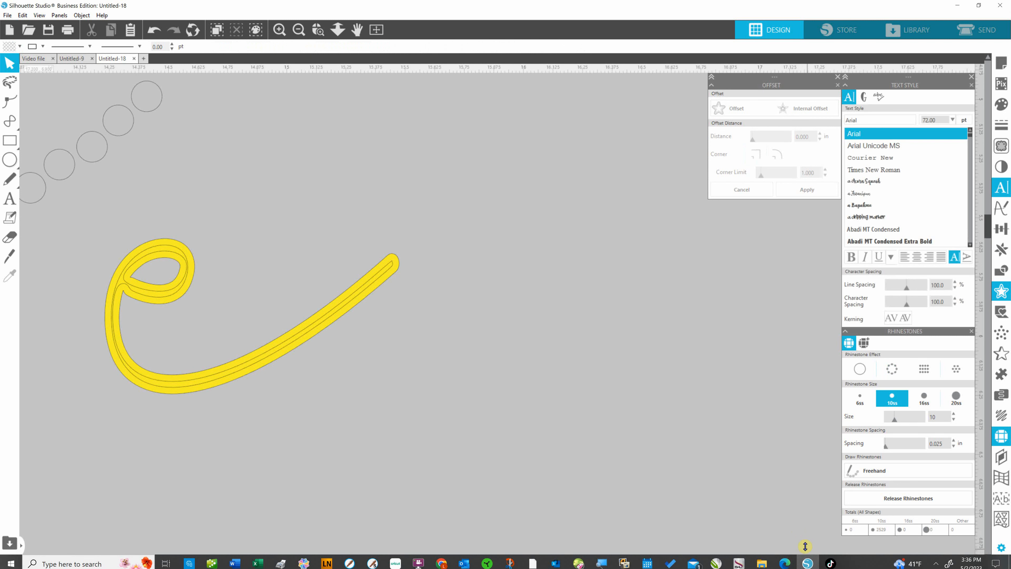
left_click_drag(806, 566, 782, 565)
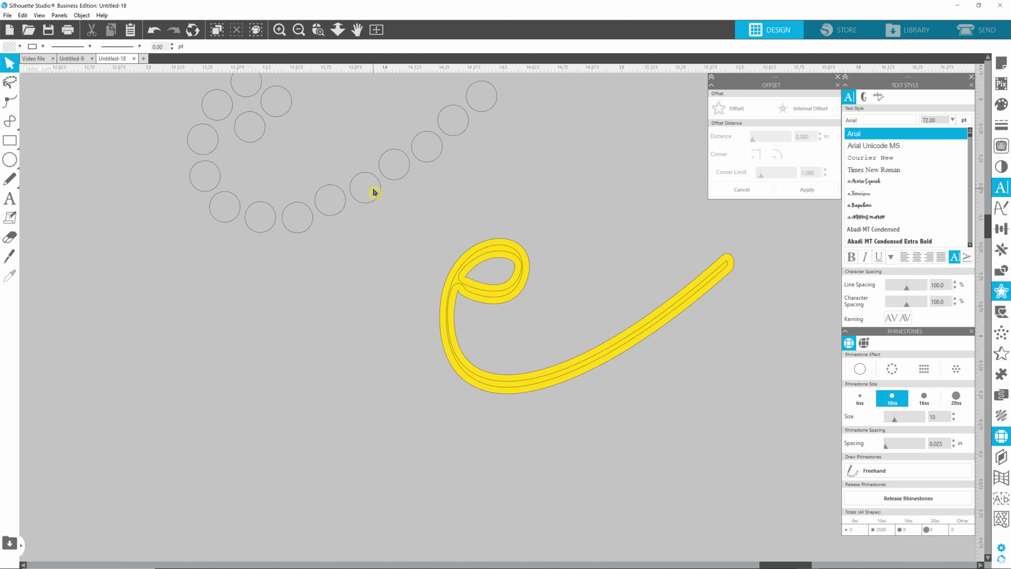
scroll(378, 193, "down", 5)
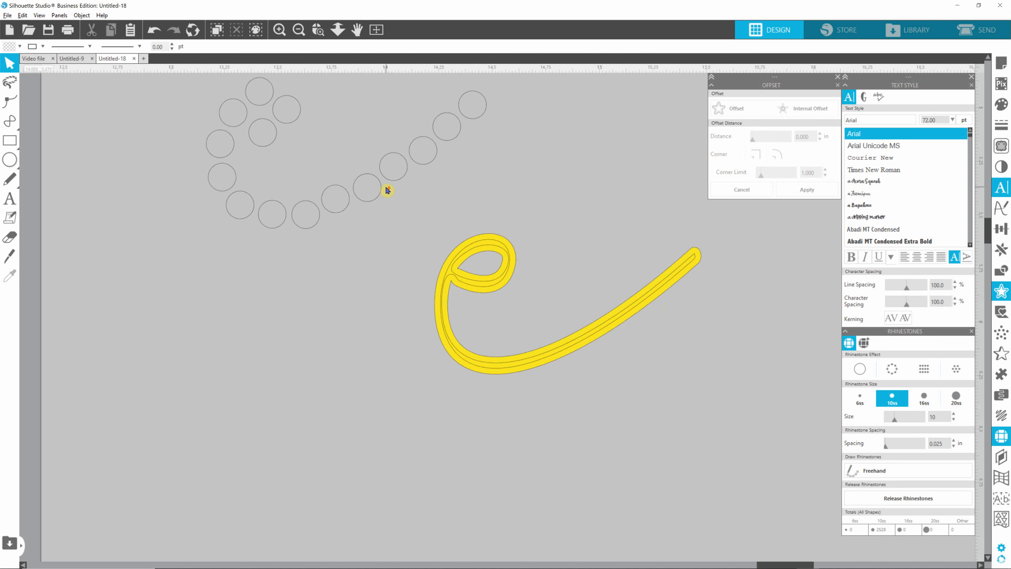
scroll(400, 196, "down", 2)
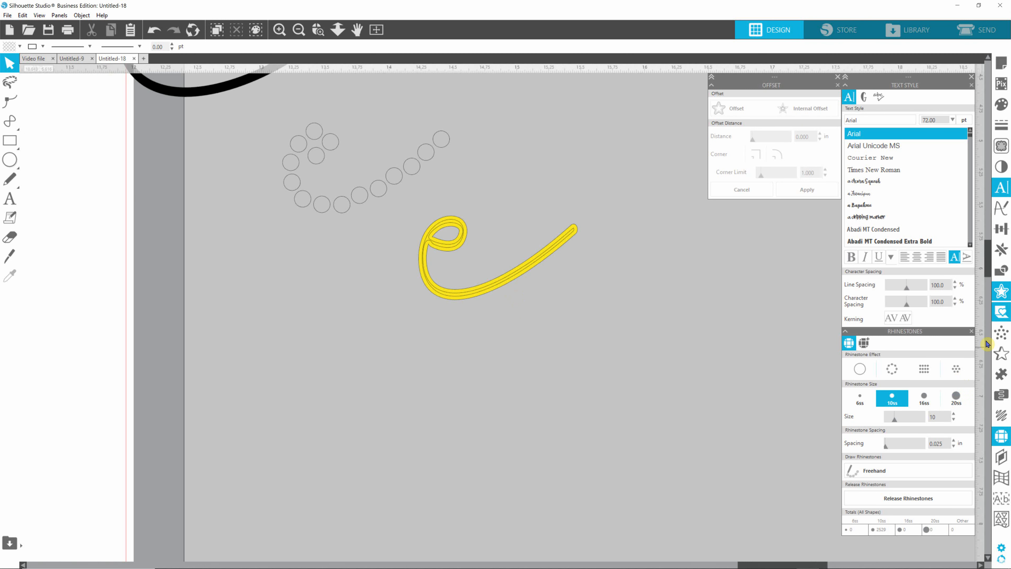
- Place a copy of the letter "a" from the script word "Beauty" about 1.4 in below its original position
left_click_drag(989, 270, 991, 238)
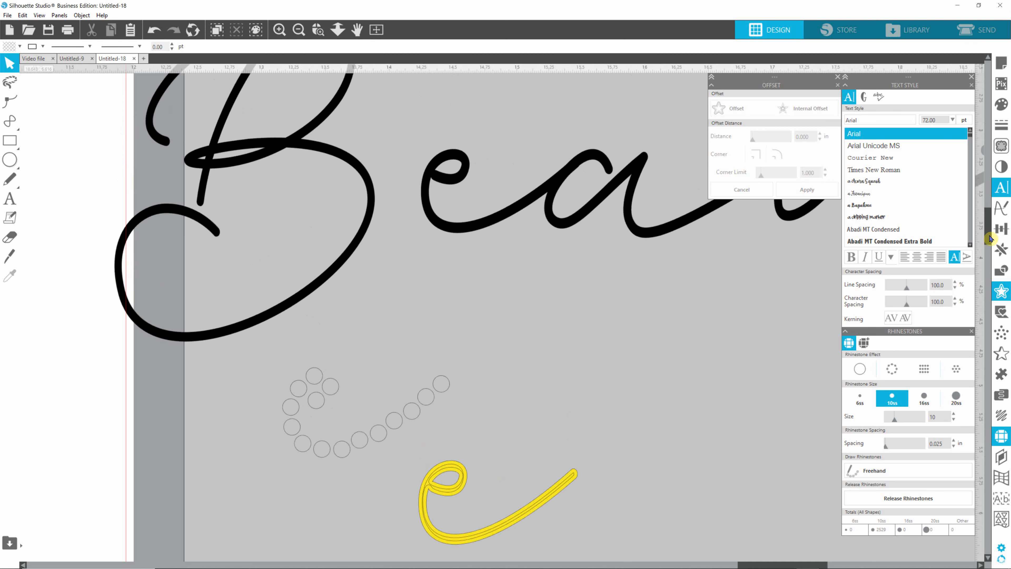
left_click(632, 222)
left_click_drag(632, 221, 655, 396)
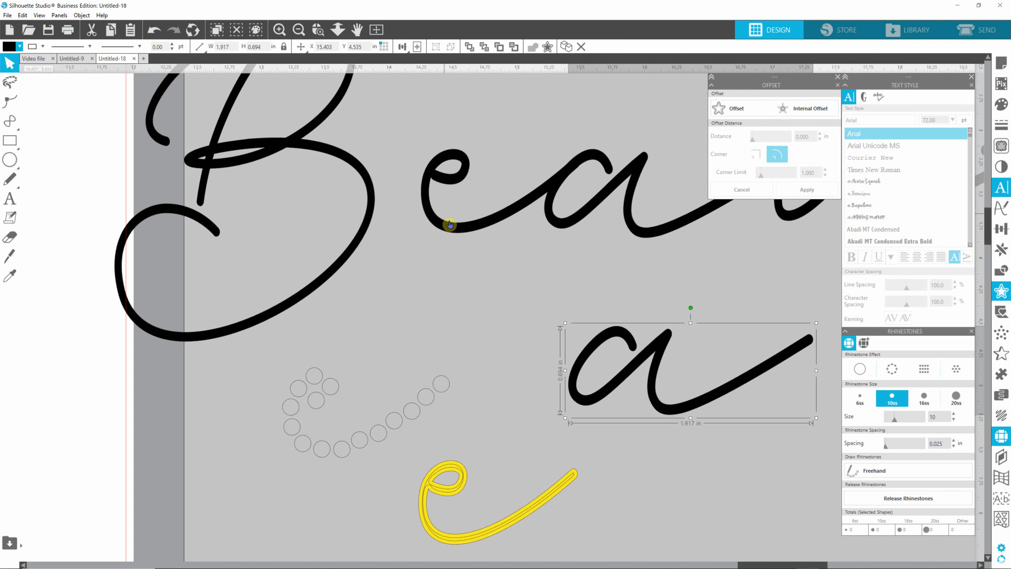
- Create an internal offset of the script letter "B" with the distance set to 0.028 in
left_click(367, 222)
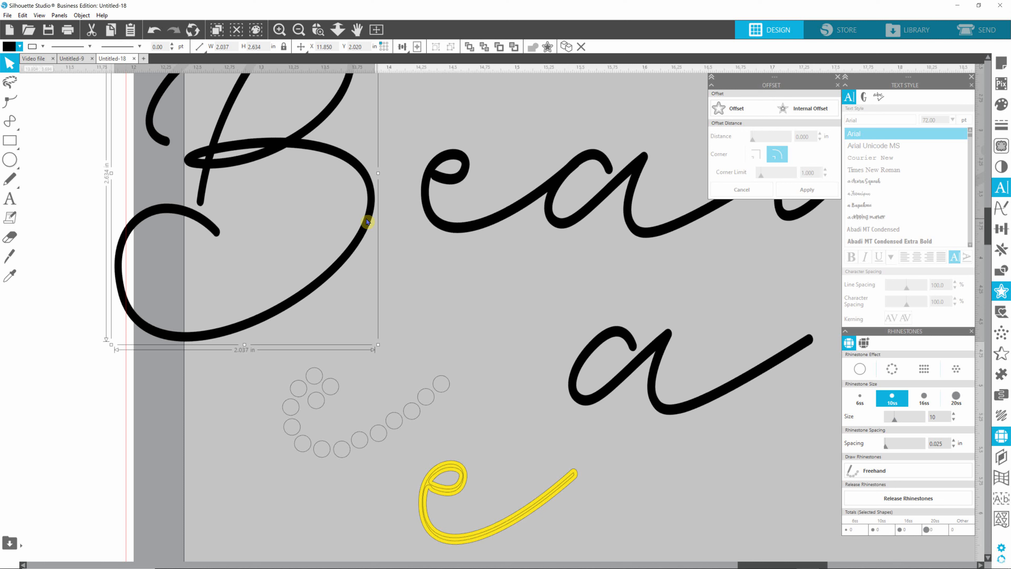
left_click(807, 115)
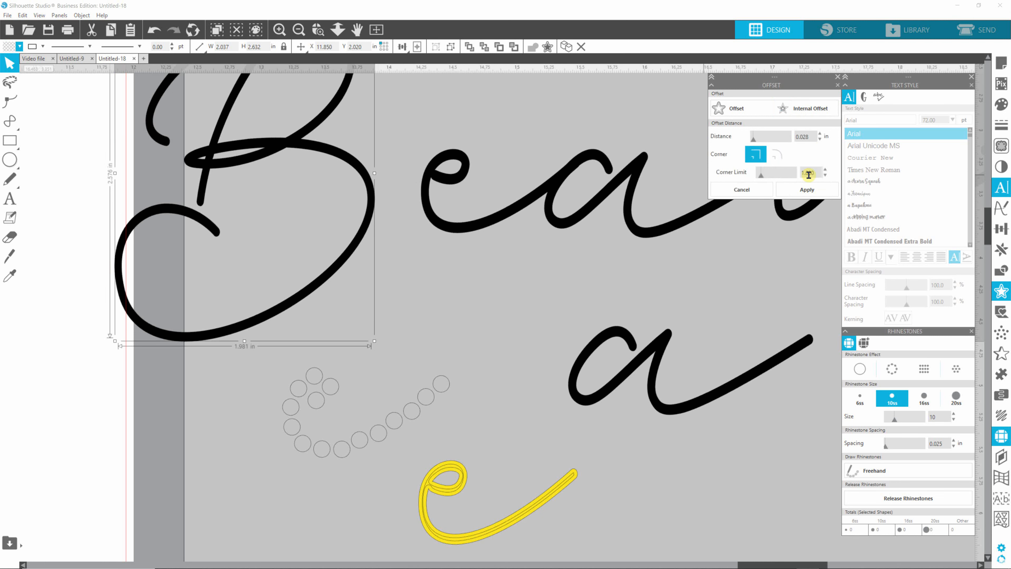
left_click(398, 156)
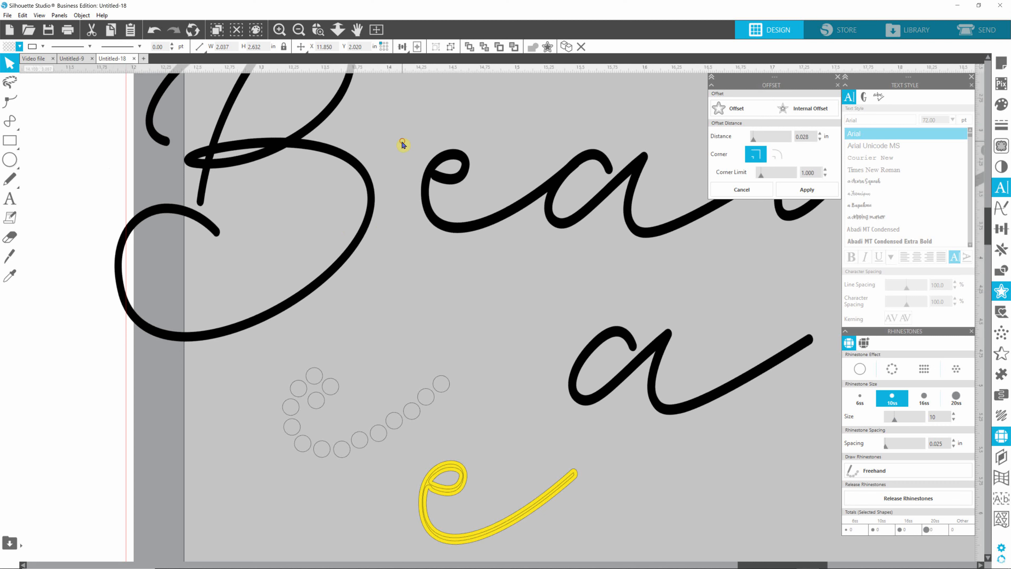
- Fill the original script letter "B" with yellow
left_click(337, 117)
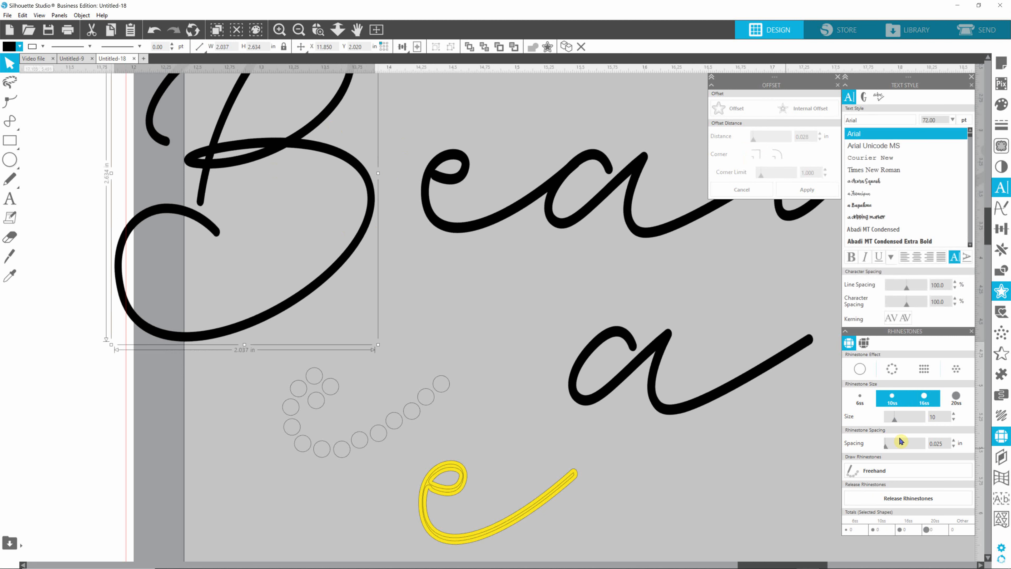
left_click(19, 46)
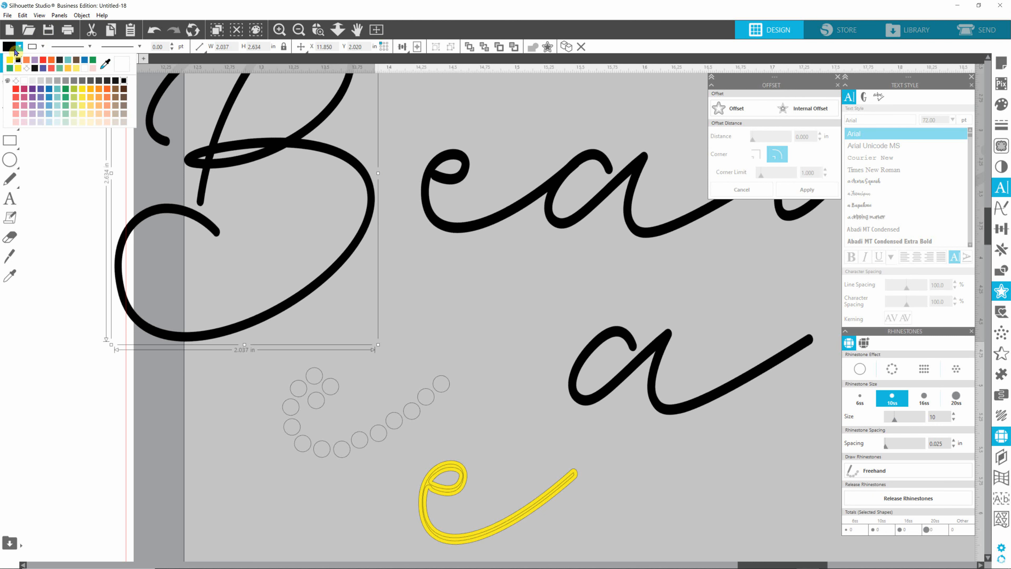
left_click(13, 64)
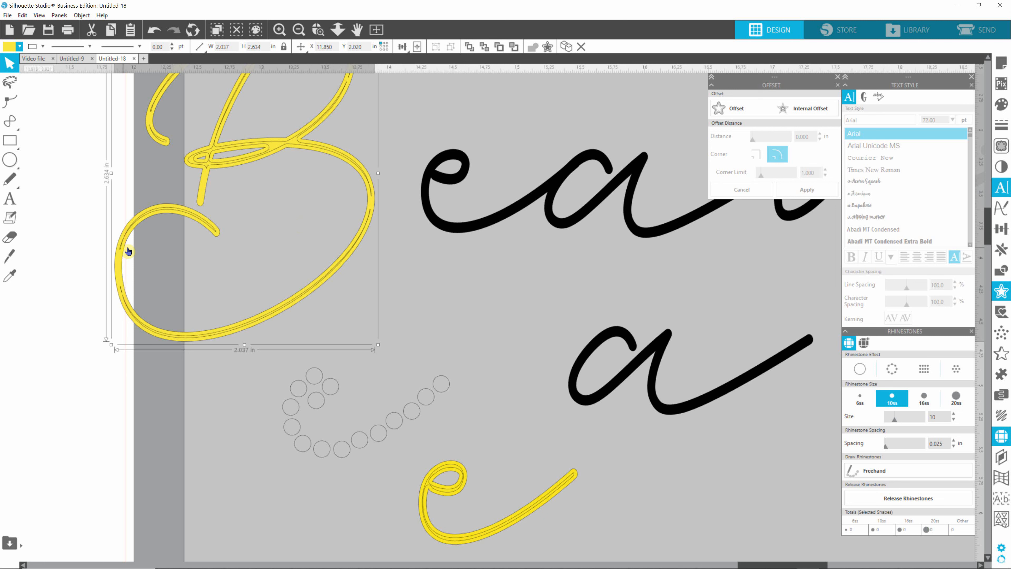
left_click(440, 270)
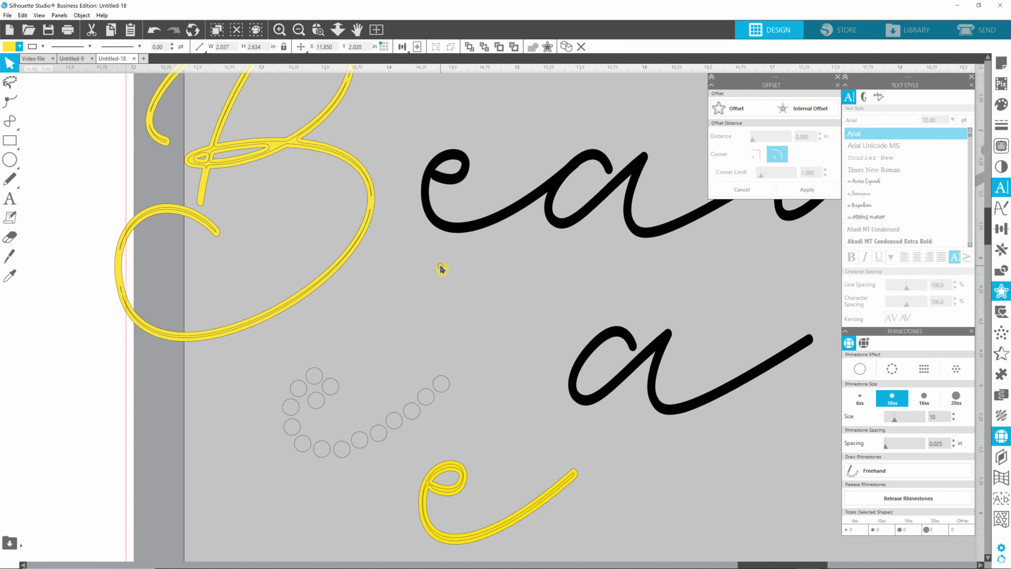
left_click(375, 218)
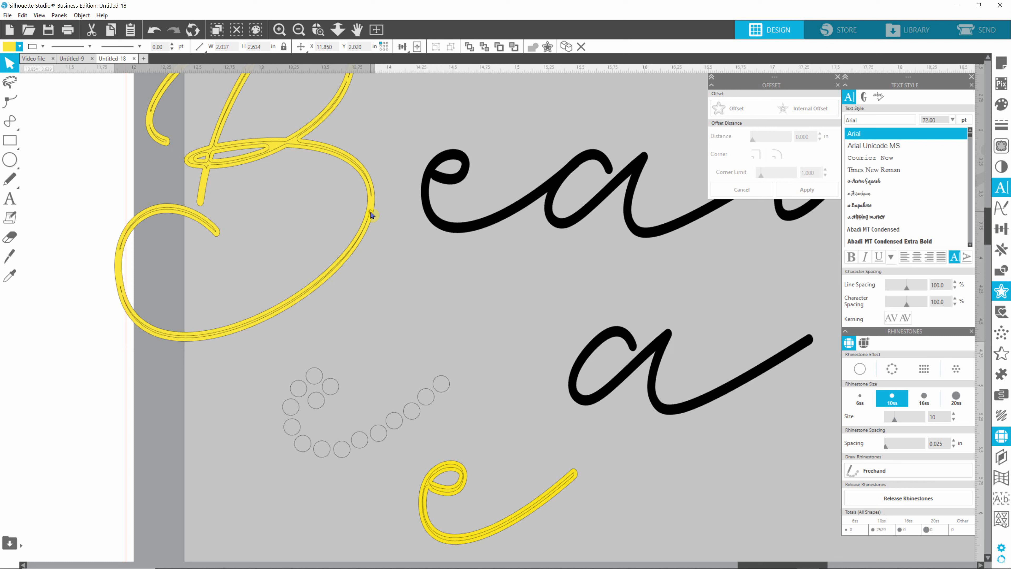
left_click(408, 239)
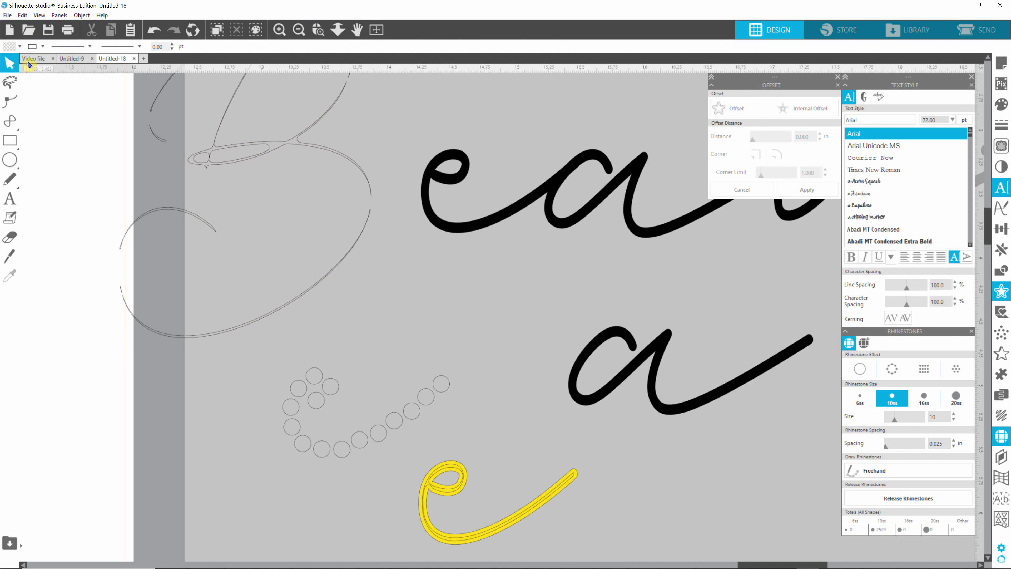
left_click(154, 31)
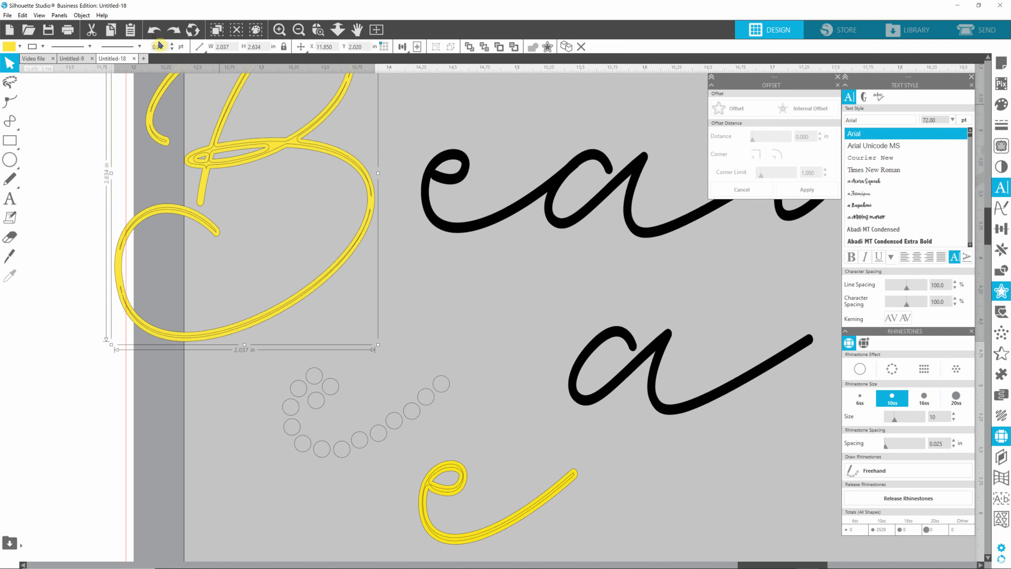
left_click(412, 263)
- Move the yellow "B" off its inset pieces, about 2.2 in right and 0.2 in down
left_click(268, 156)
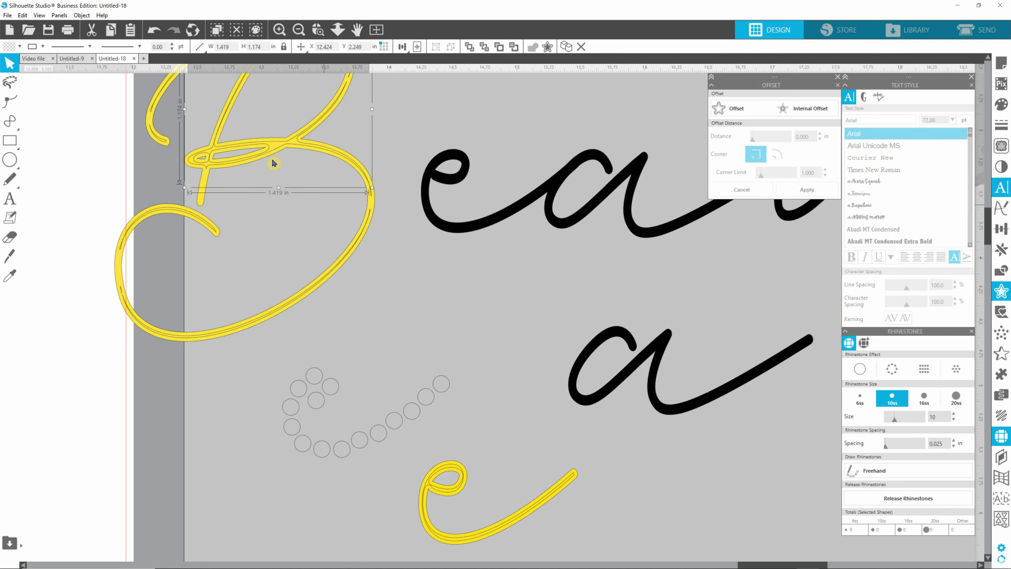
left_click(374, 208)
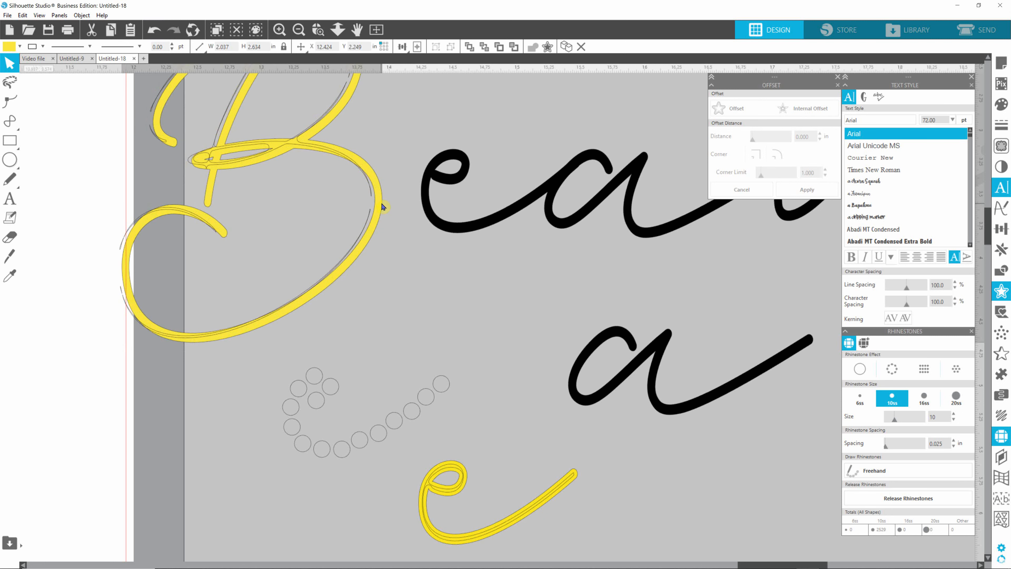
left_click_drag(382, 206, 662, 238)
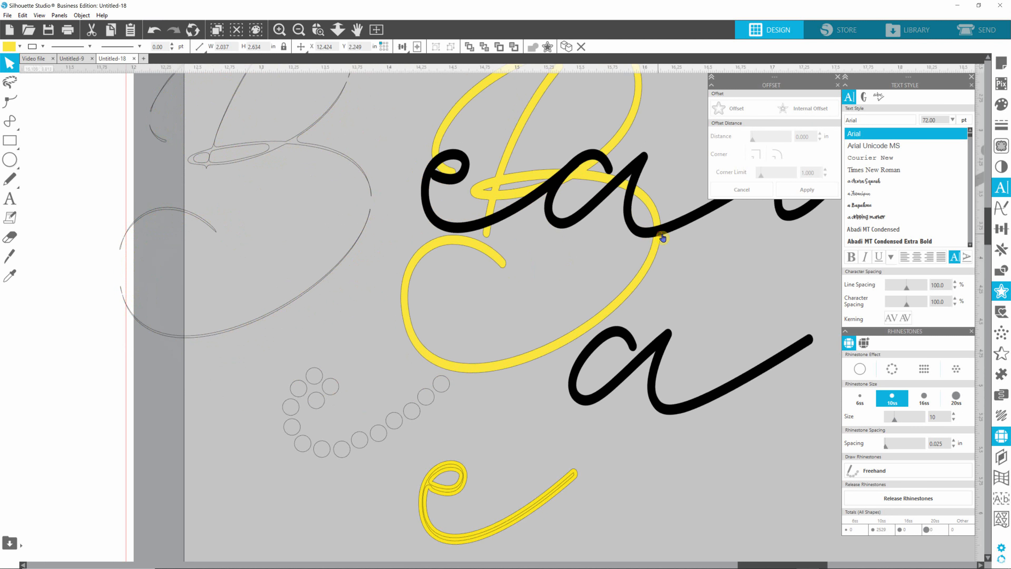
left_click(513, 258)
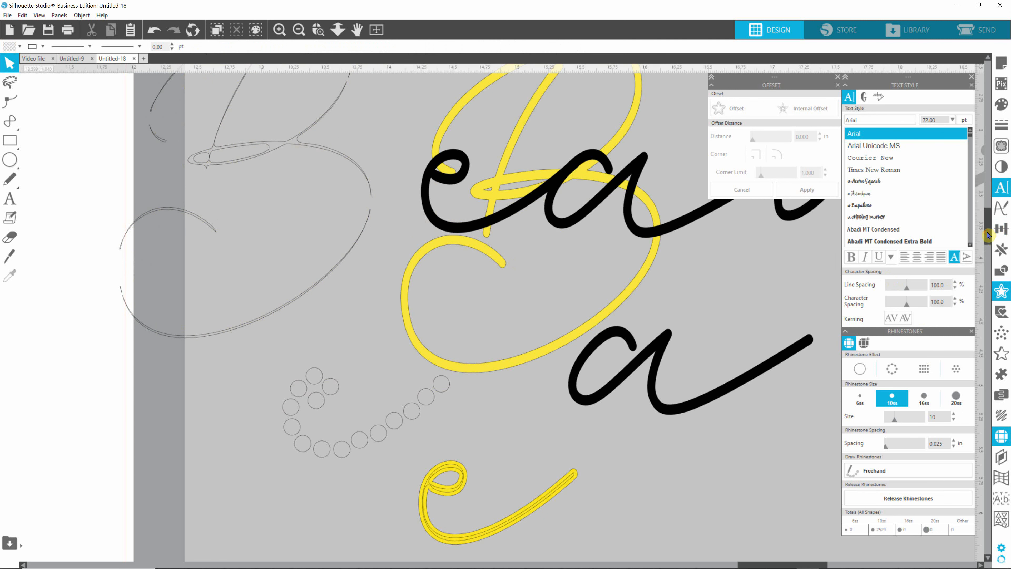
- Delete all the separate inset pieces of the "B" and move the yellow "B" back in front of the word
scroll(989, 235, "up", 3)
left_click_drag(93, 125, 381, 521)
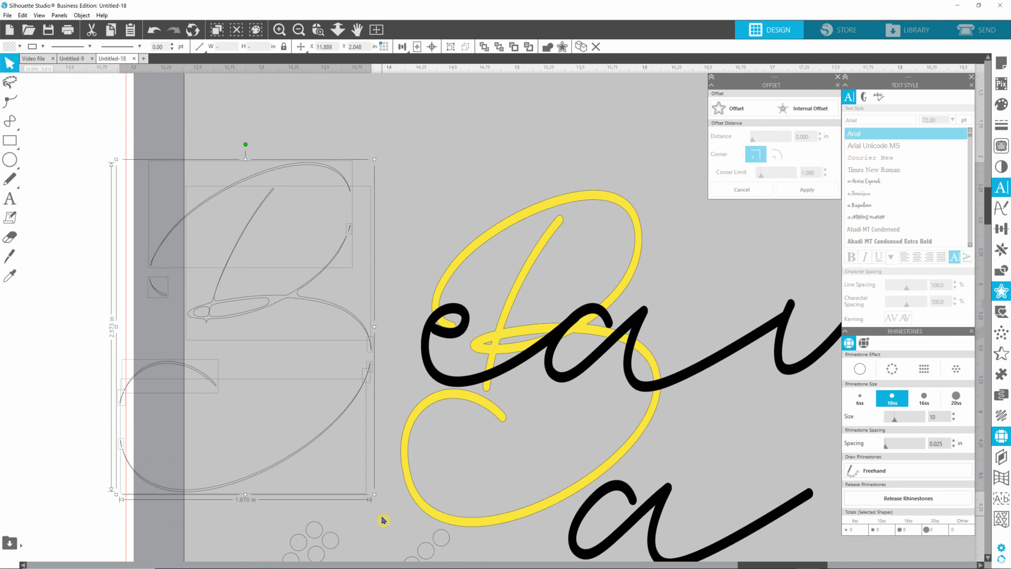
key("Delete")
left_click_drag(481, 400, 198, 301)
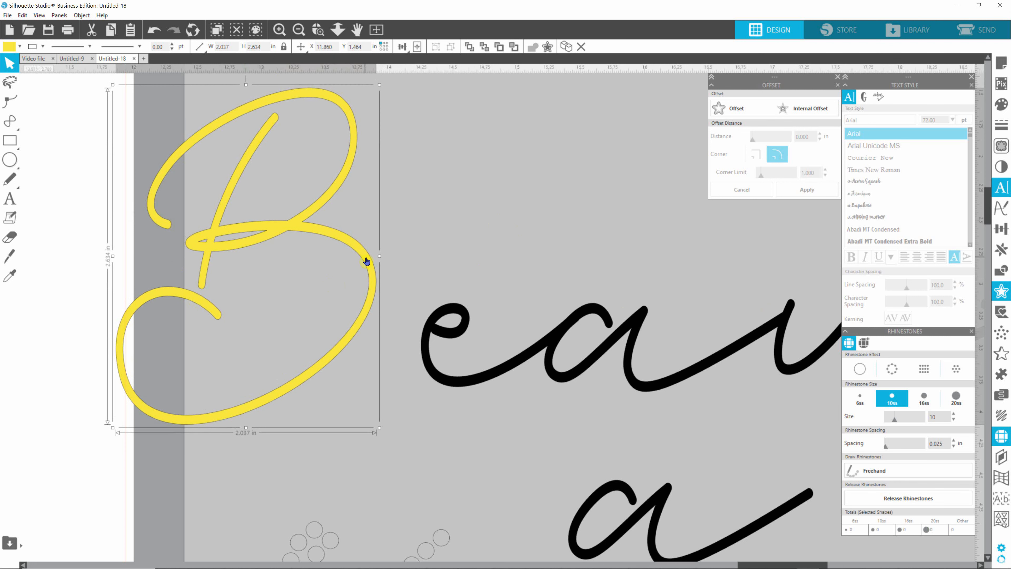
- Create an internal offset of the yellow "B" with the distance set to 0.027 in
left_click(806, 109)
left_click(373, 286)
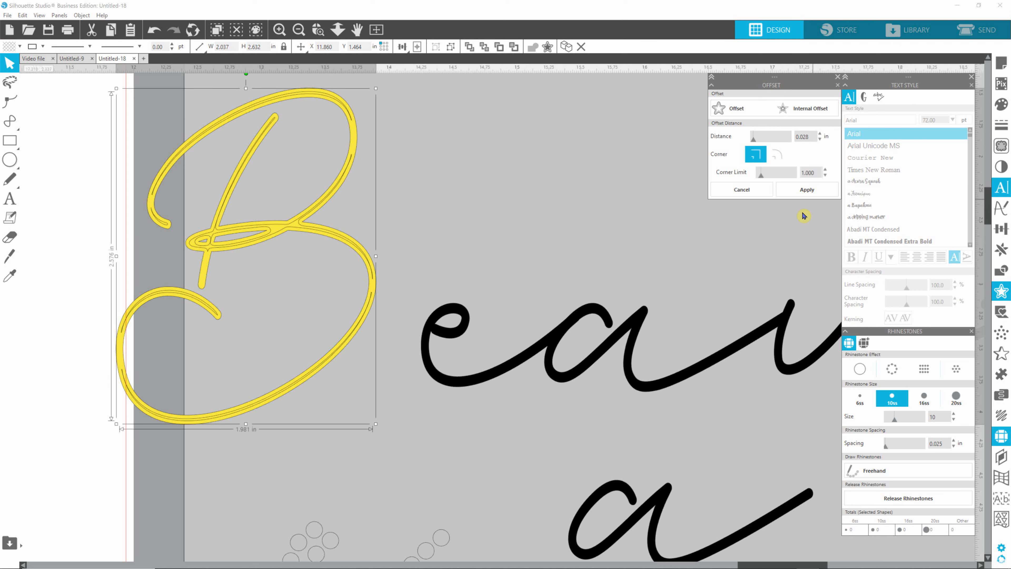
left_click(810, 188)
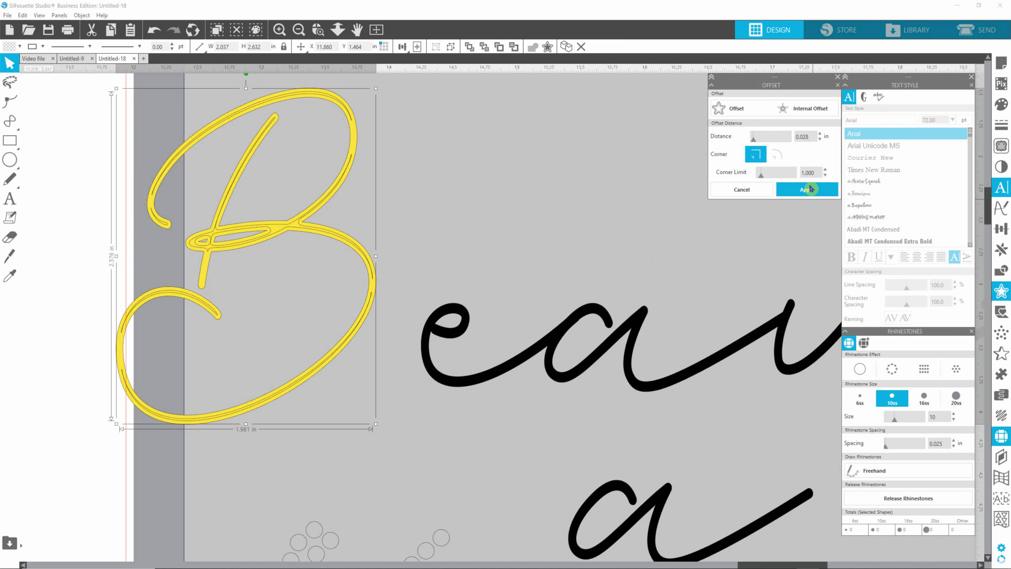
left_click(811, 189)
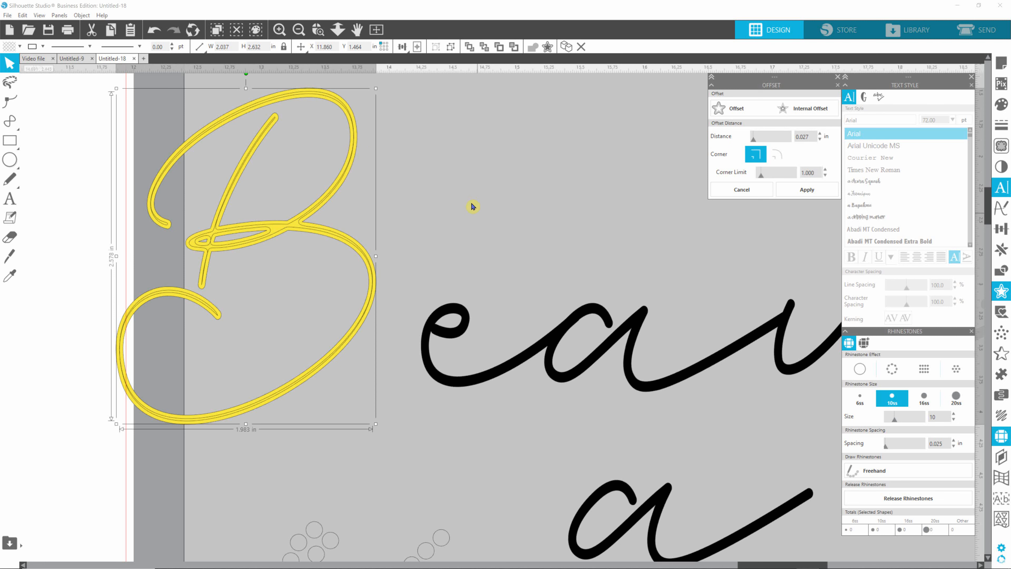
left_click(481, 219)
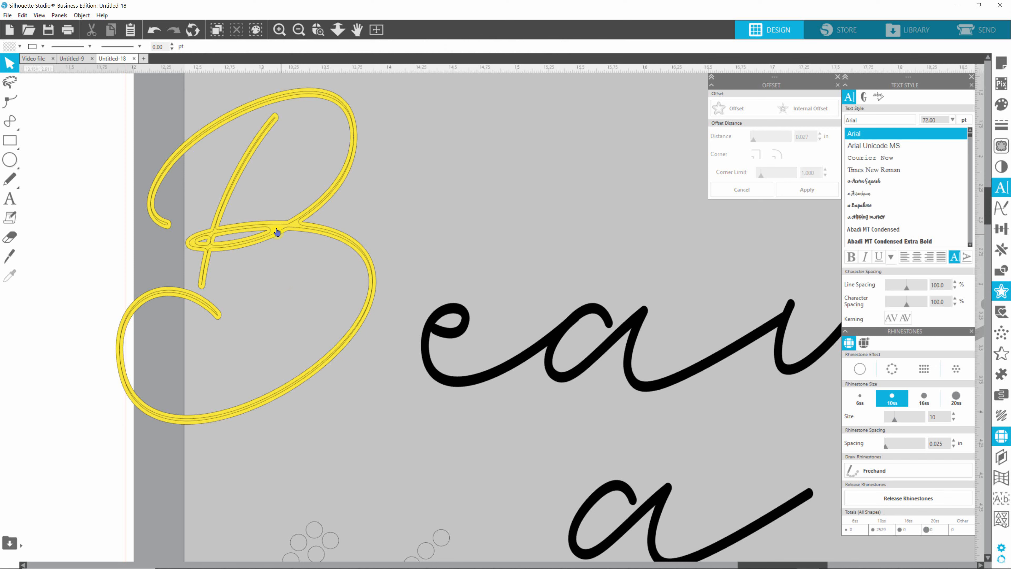
- Move the yellow "B" about 3.1 in right off its insets and pull the largest inset piece about 0.5 in right
left_click_drag(281, 238, 678, 201)
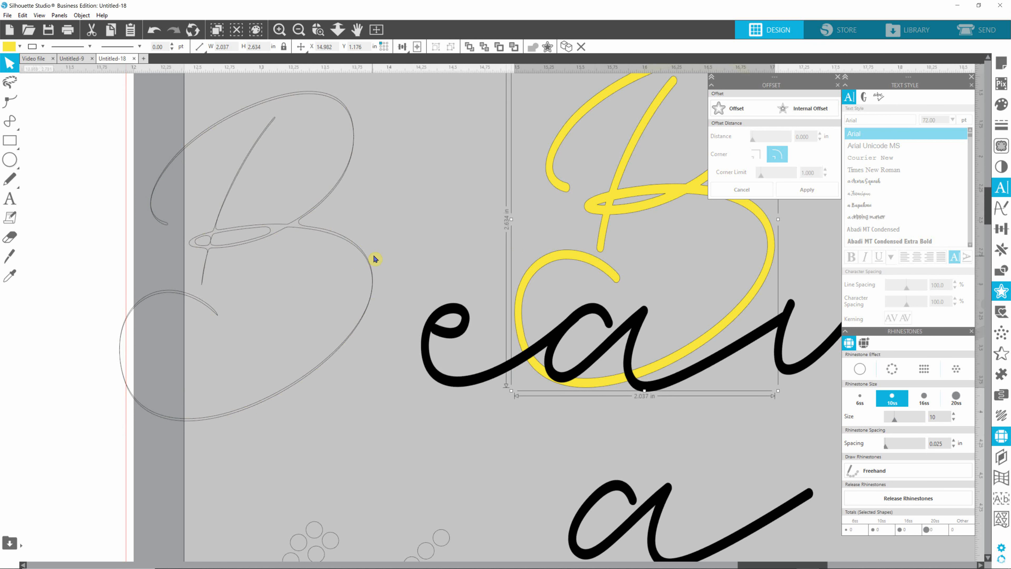
left_click(370, 263)
left_click_drag(369, 262, 429, 281)
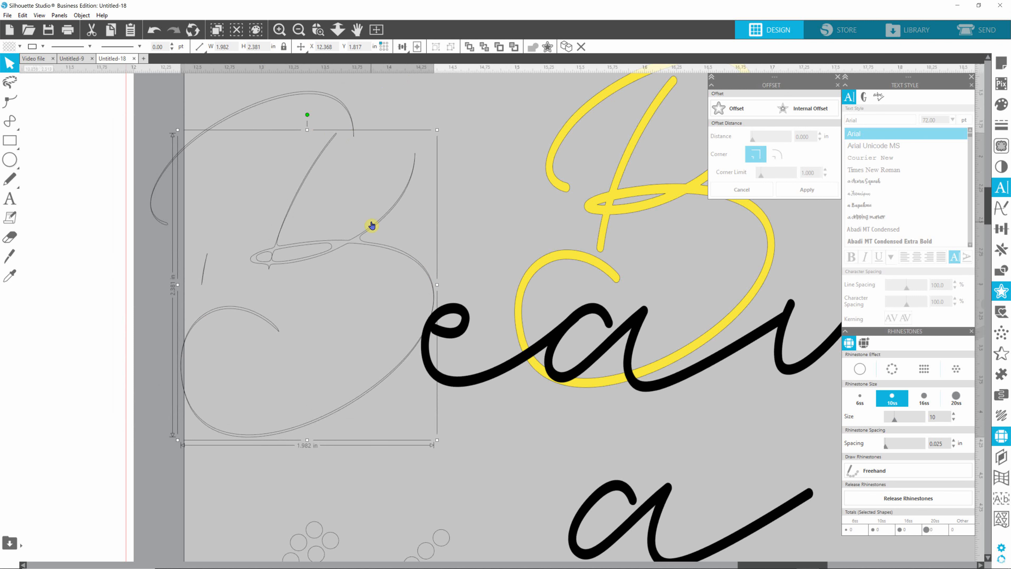
- Delete the remaining inset pieces of the "B" and move the yellow "B" back in front of "eauty"
key("Delete")
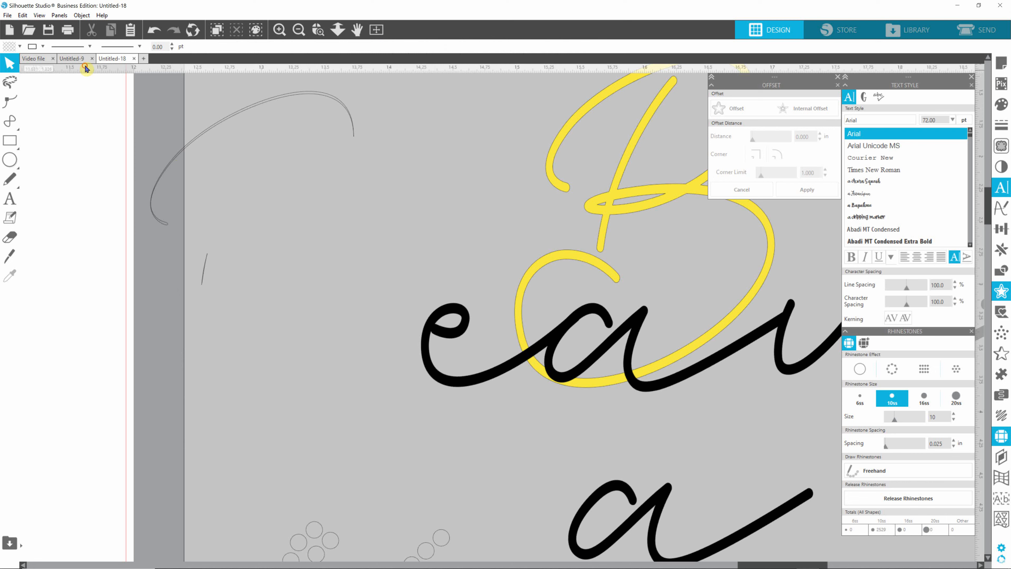
left_click_drag(139, 86, 401, 303)
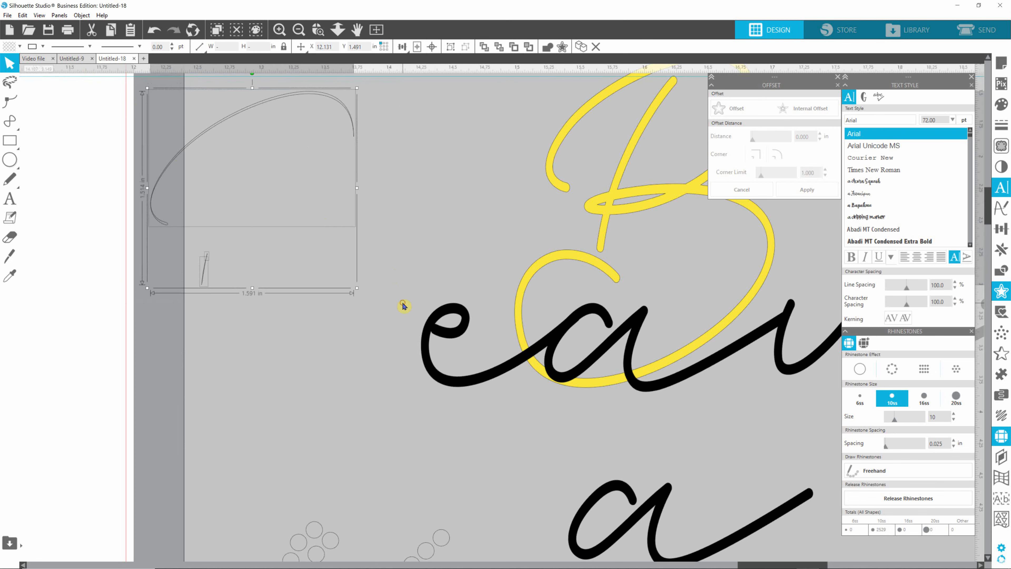
key("Delete")
left_click(603, 219)
left_click_drag(603, 219, 243, 259)
left_click(482, 242)
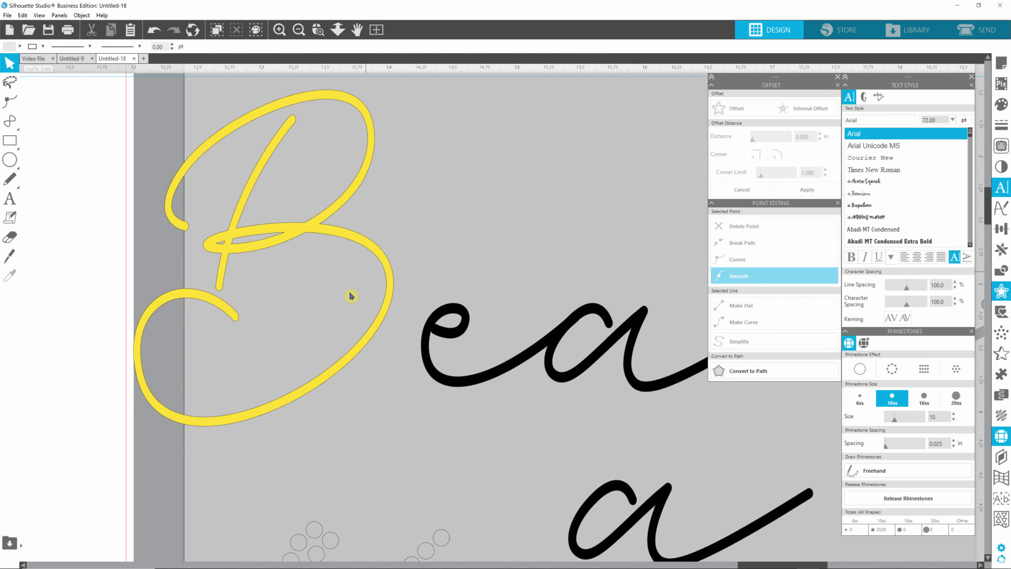
- Create an internal offset of the yellow "B" with the distance set to 0.026 in
left_click(378, 254)
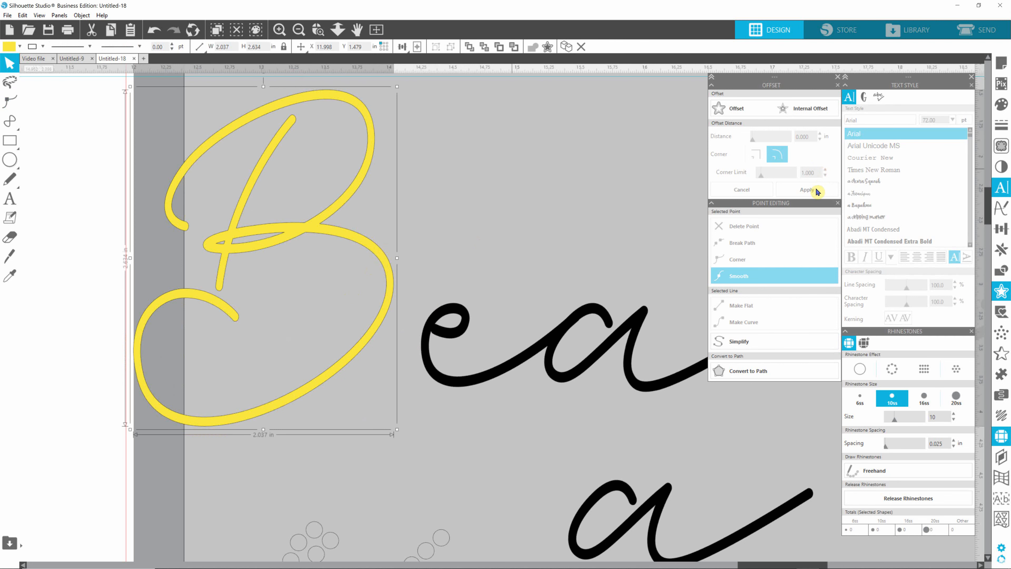
left_click(810, 112)
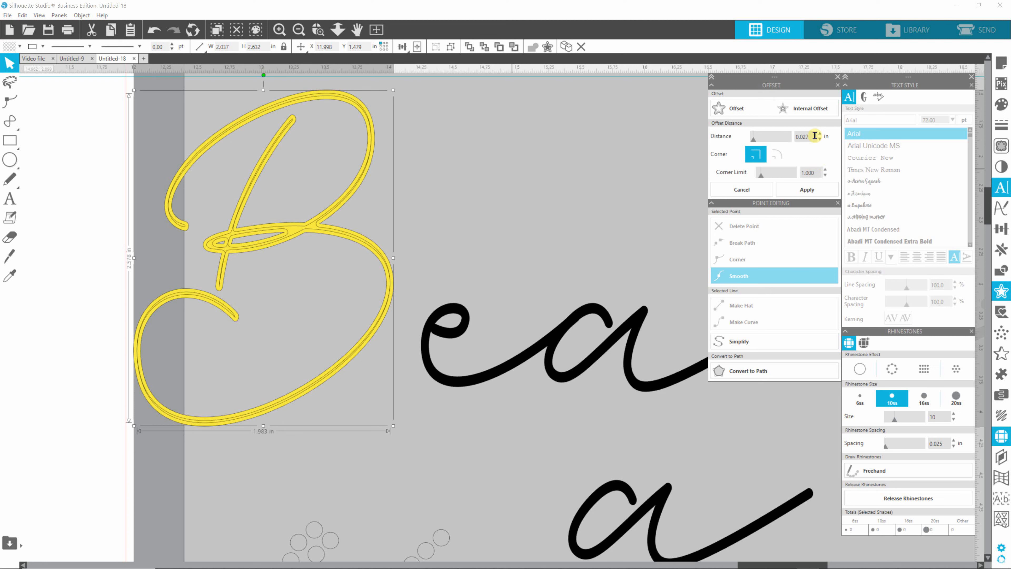
left_click(807, 190)
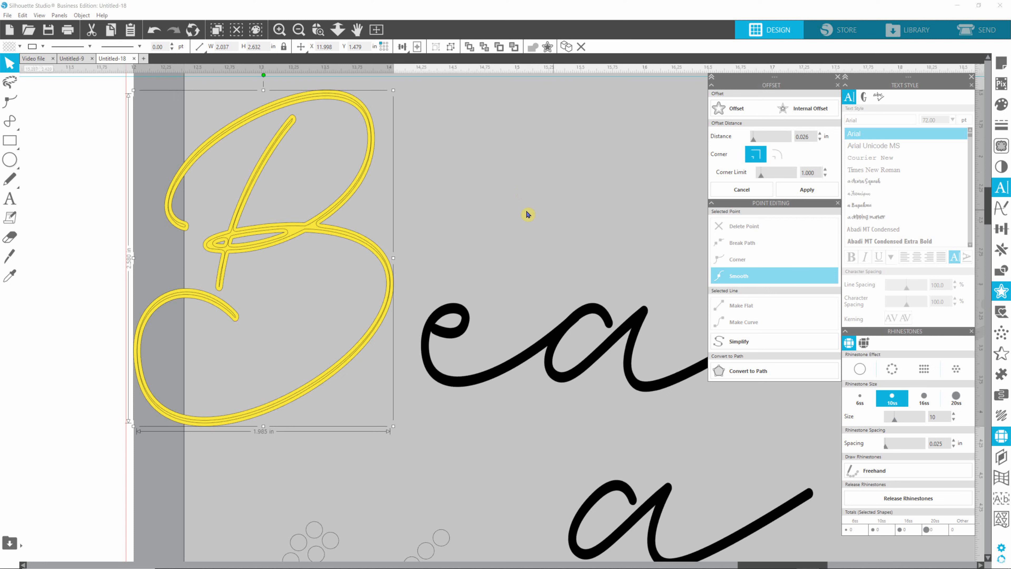
left_click(565, 212)
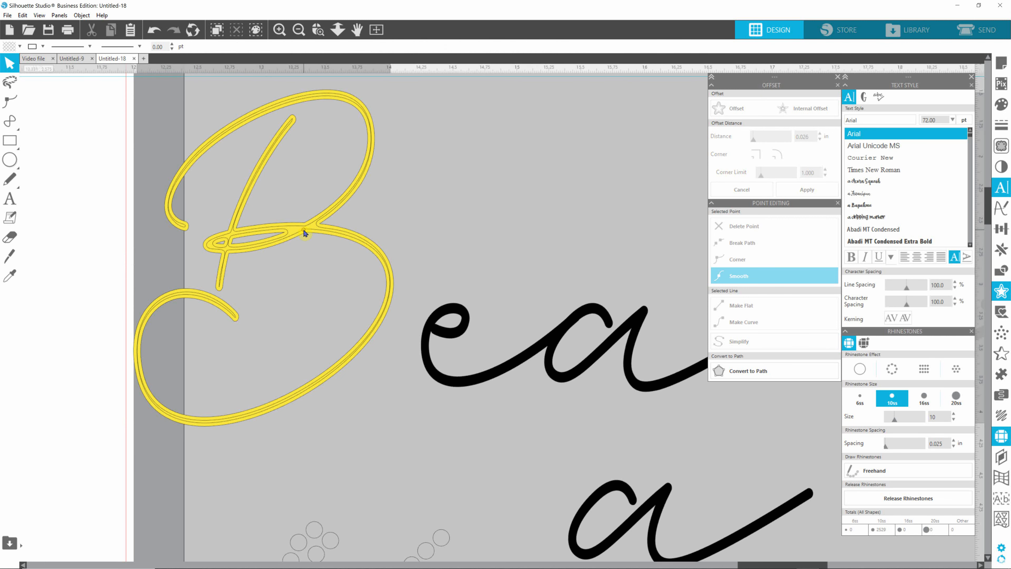
- Move the inset outline about 2.2 in right off the yellow "B", and undo that move
left_click_drag(304, 234, 585, 216)
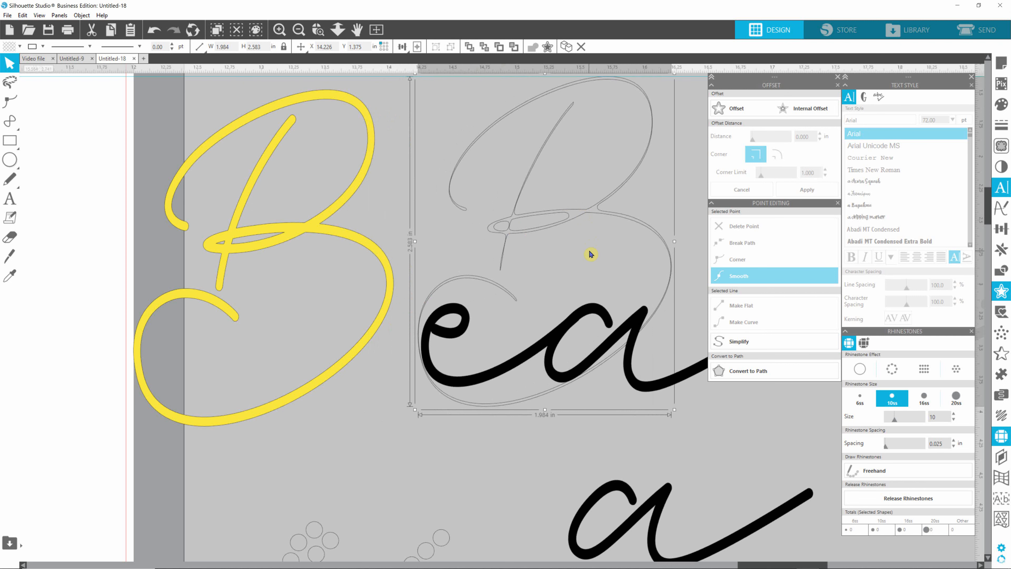
key("i")
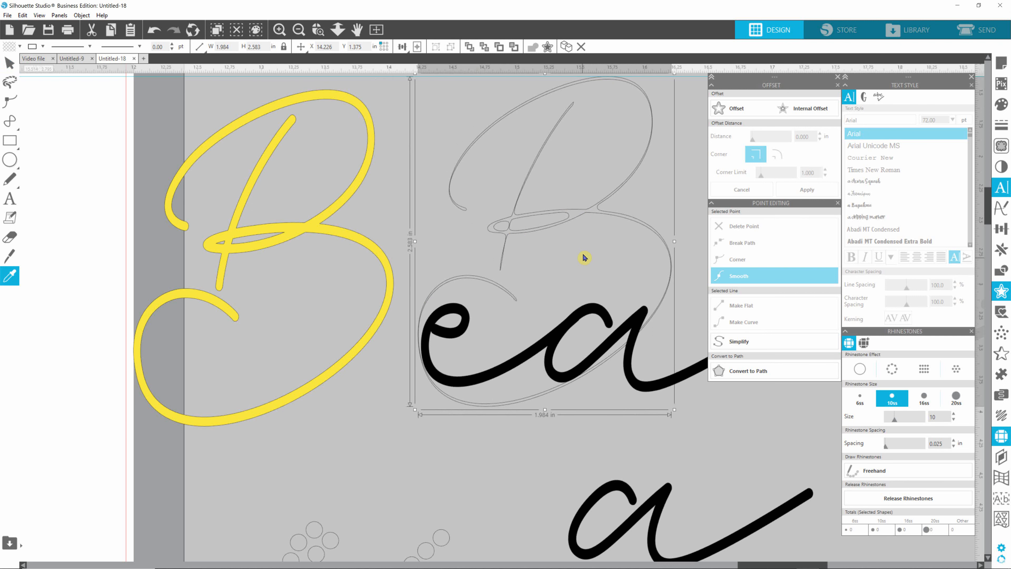
key("ctrl+z")
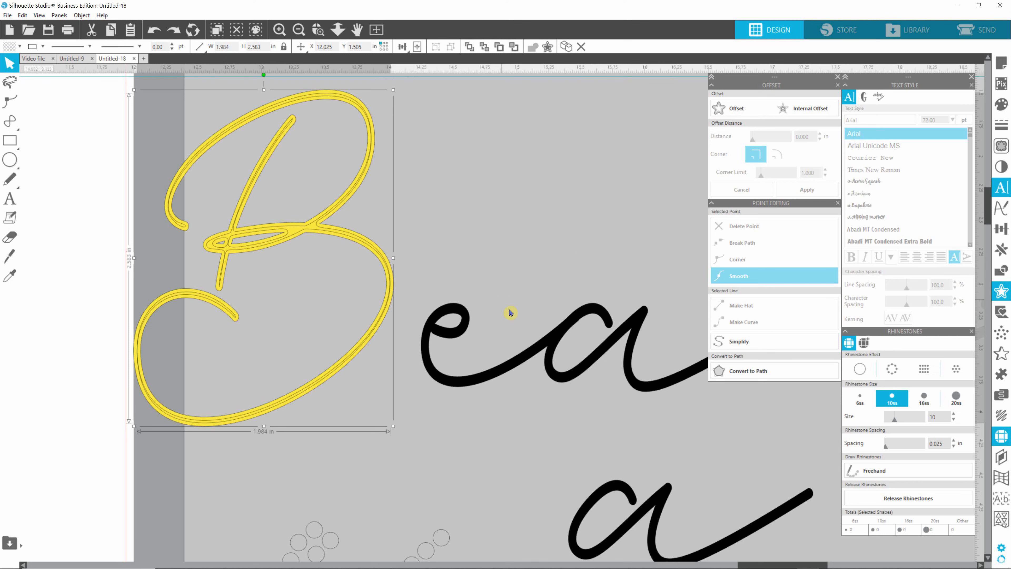
left_click(511, 312)
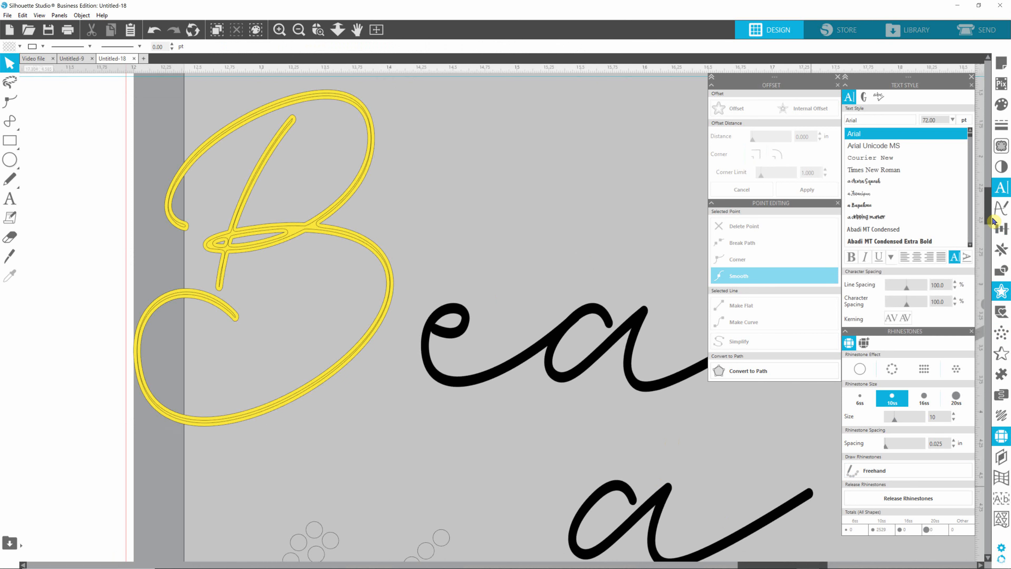
- Fill the separate black "a" with red and move it left, directly above the yellow "e"
left_click_drag(988, 222, 987, 236)
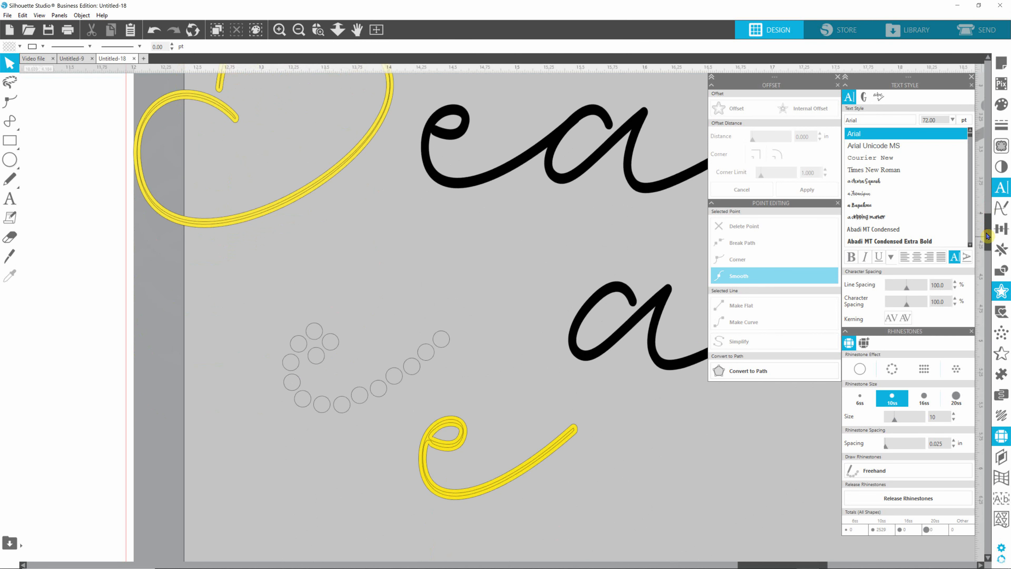
left_click_drag(655, 306, 577, 272)
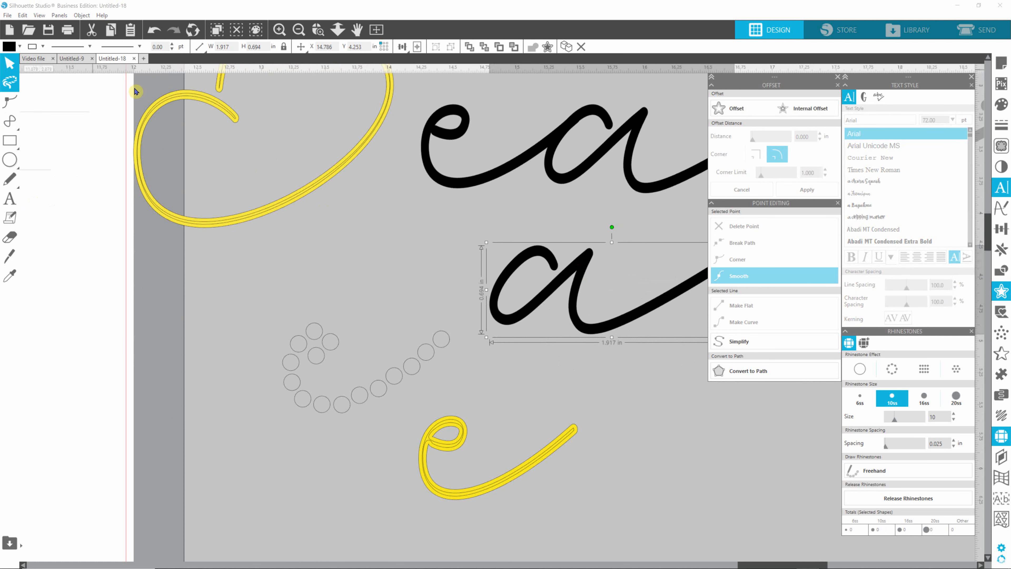
left_click(13, 50)
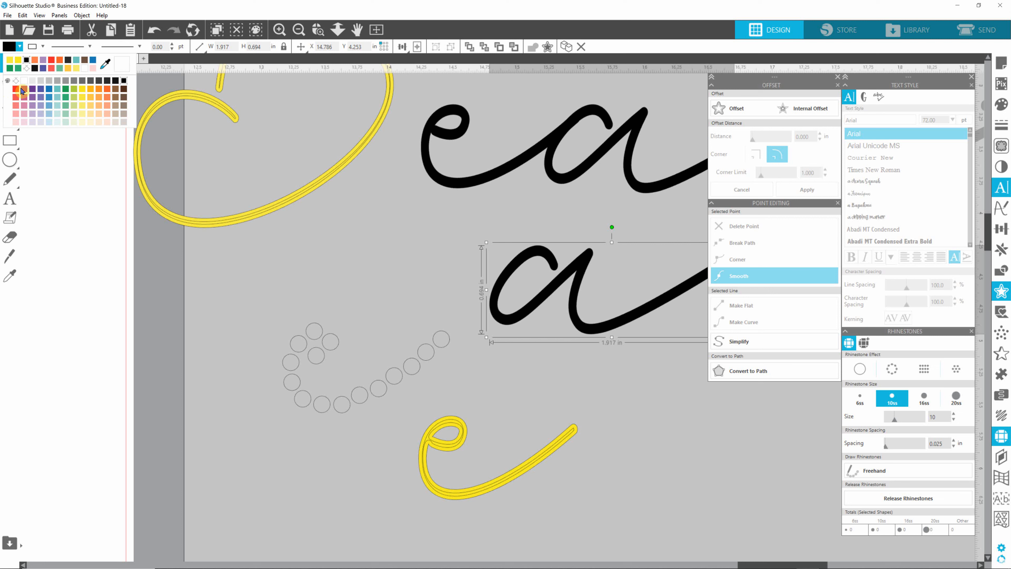
left_click(53, 63)
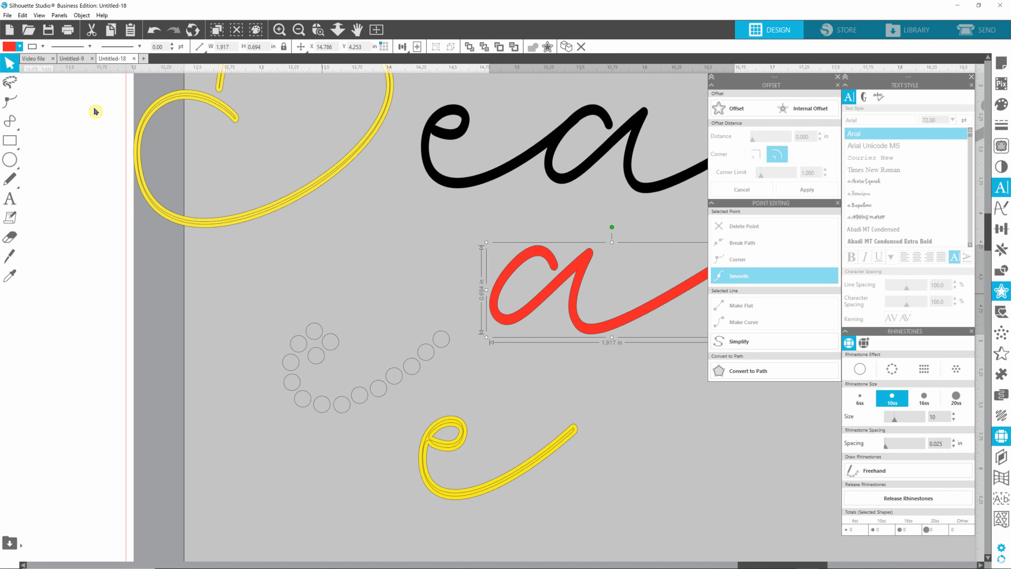
left_click(657, 438)
left_click(576, 294)
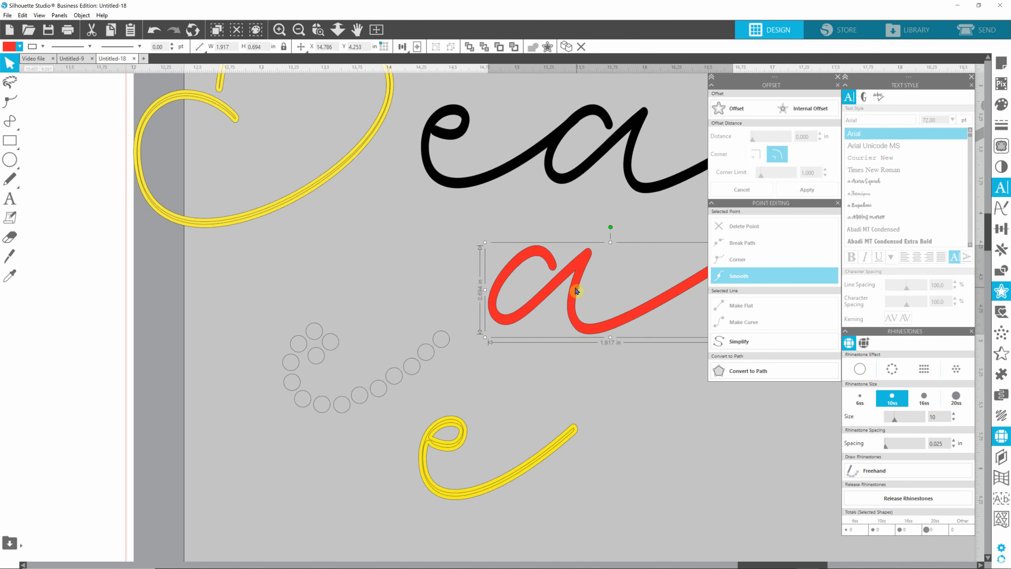
left_click_drag(576, 294, 516, 278)
left_click(603, 404)
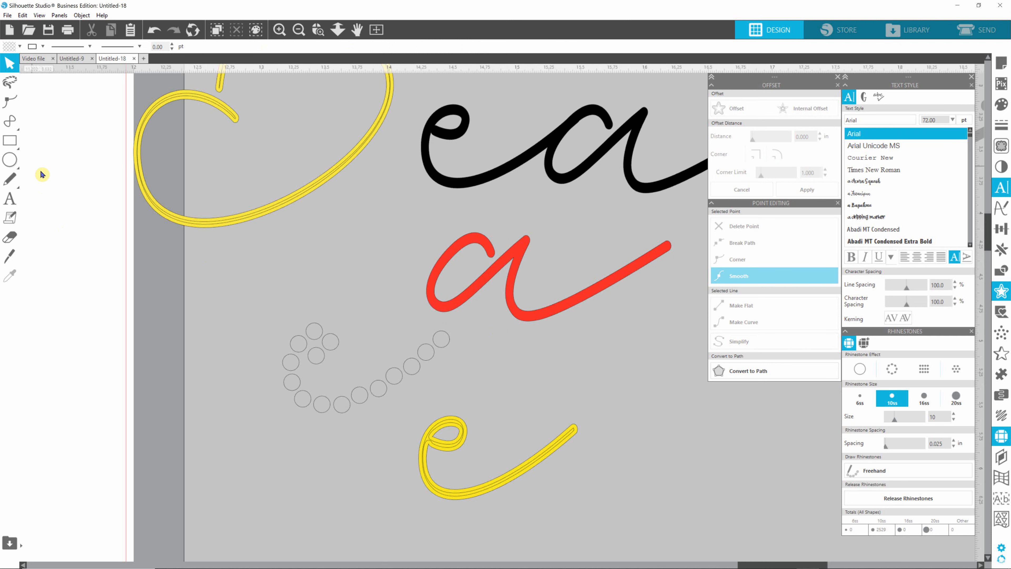
mouse_move(8, 126)
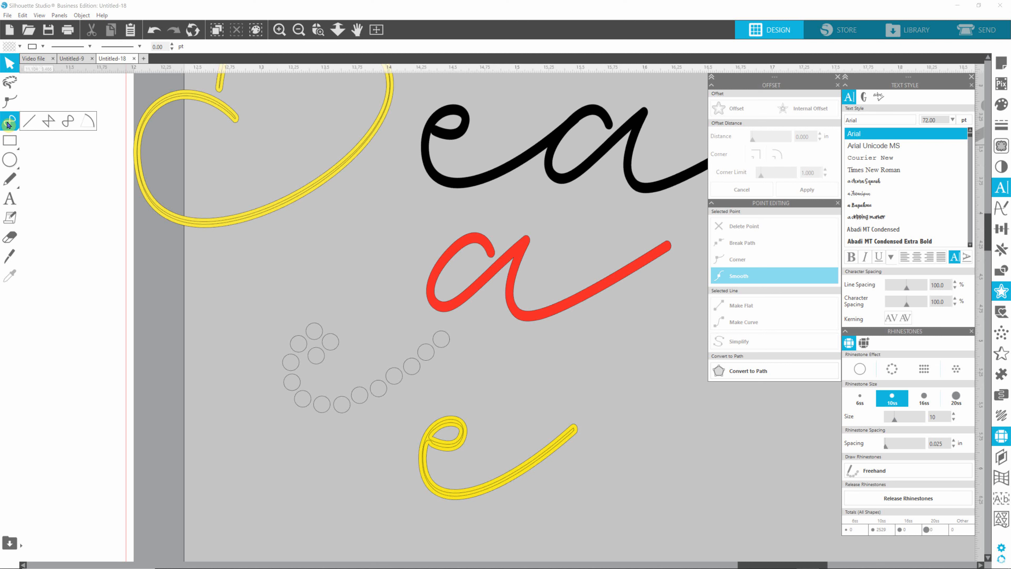
left_click(9, 126)
left_click(64, 124)
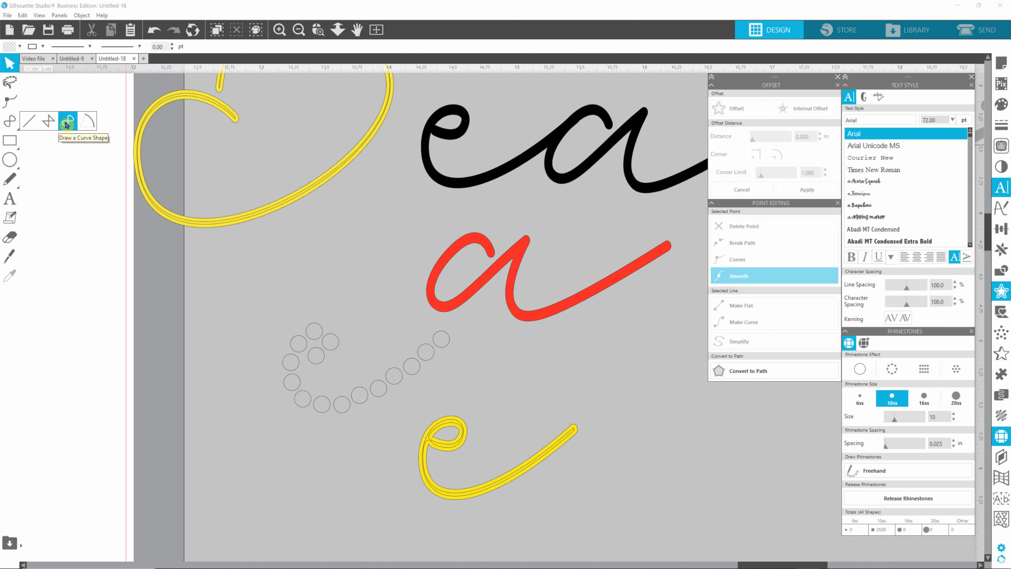
left_click(68, 124)
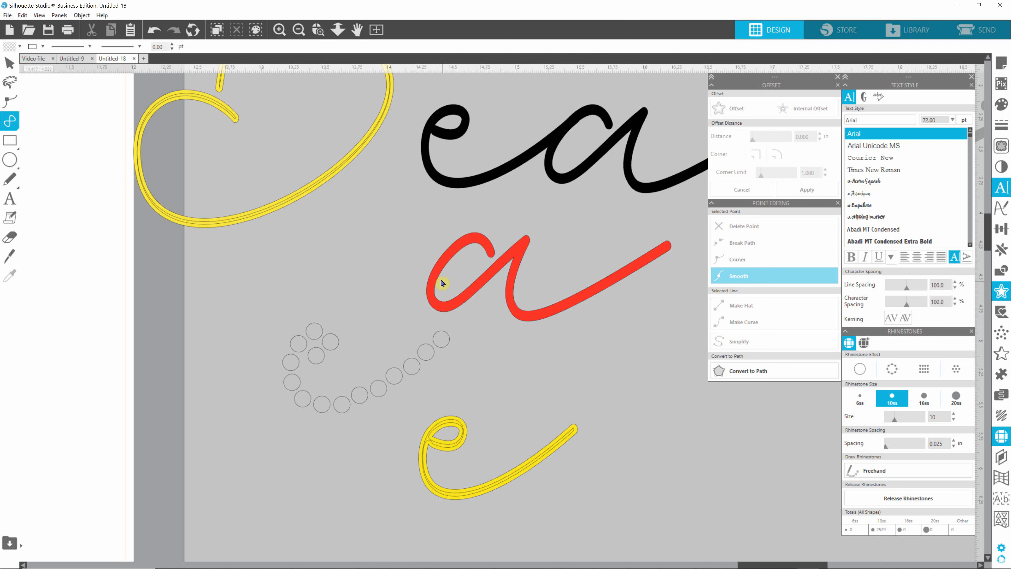
scroll(494, 260, "up", 3)
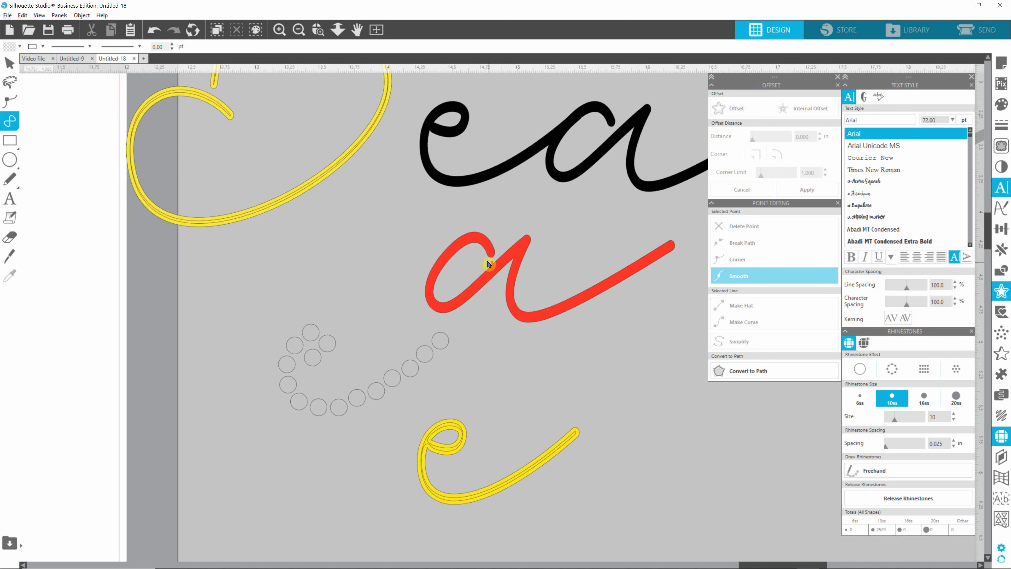
scroll(494, 260, "up", 4)
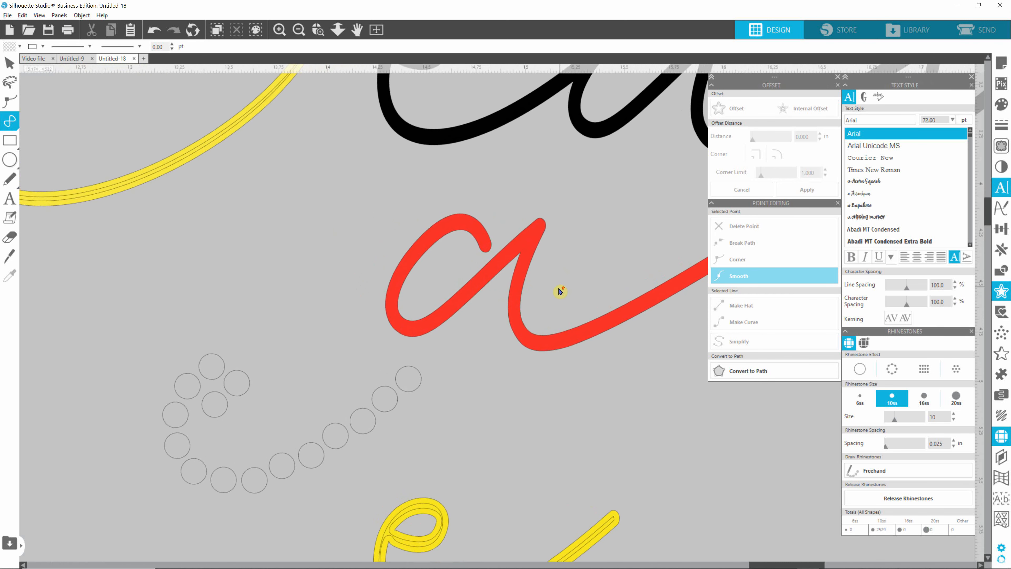
scroll(484, 257, "up", 4)
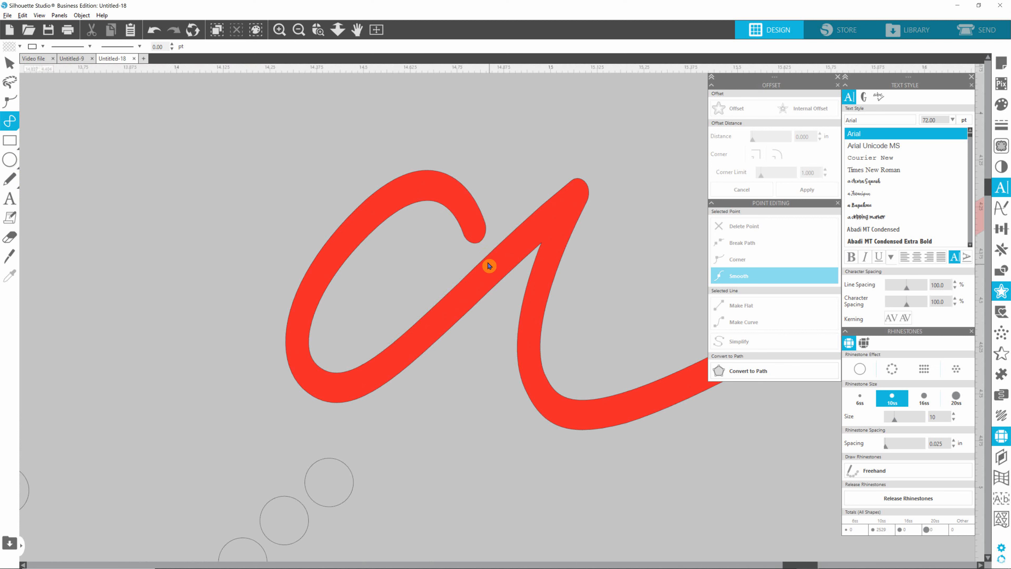
left_click(154, 36)
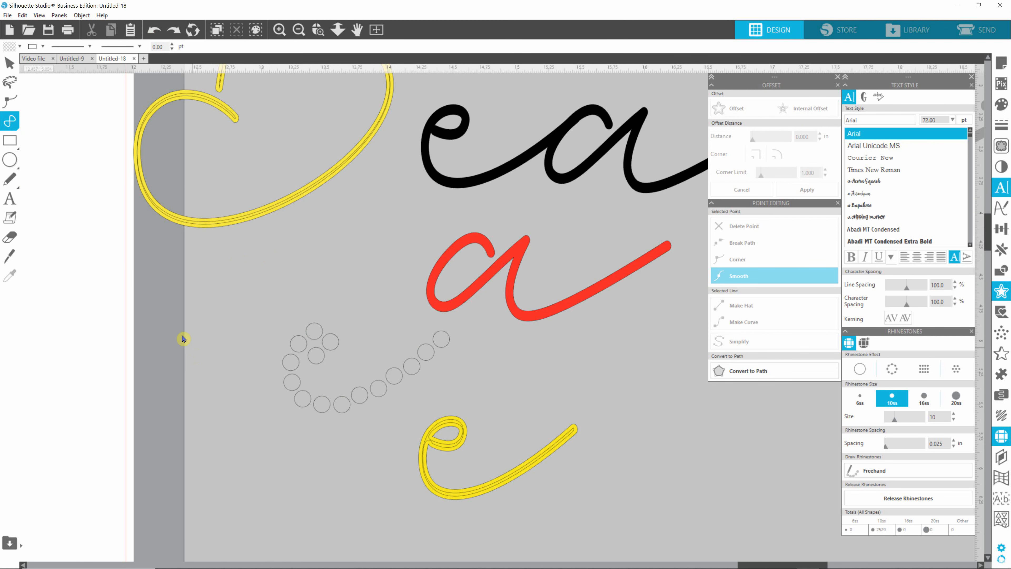
left_click(10, 64)
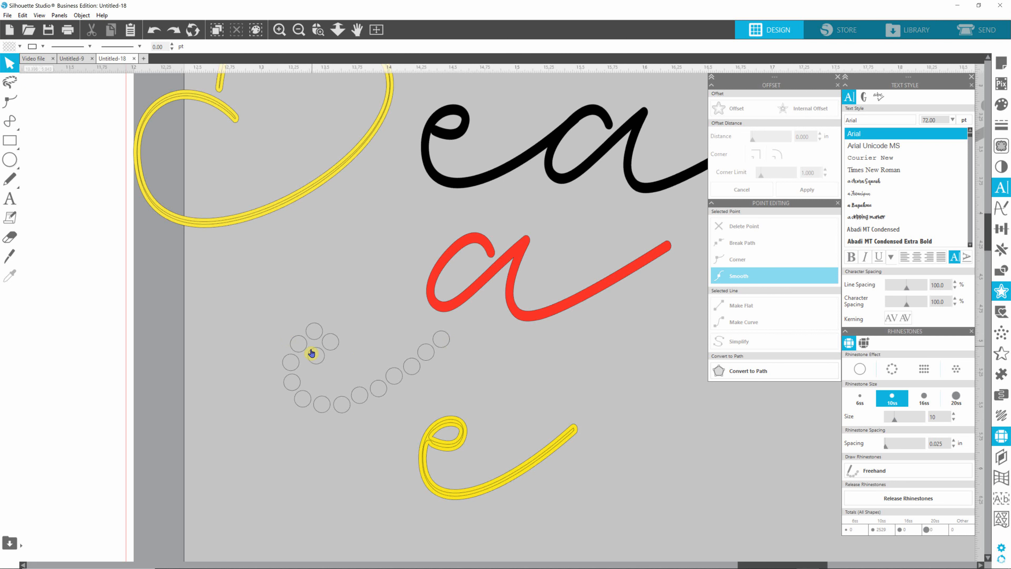
scroll(311, 350, "down", 4)
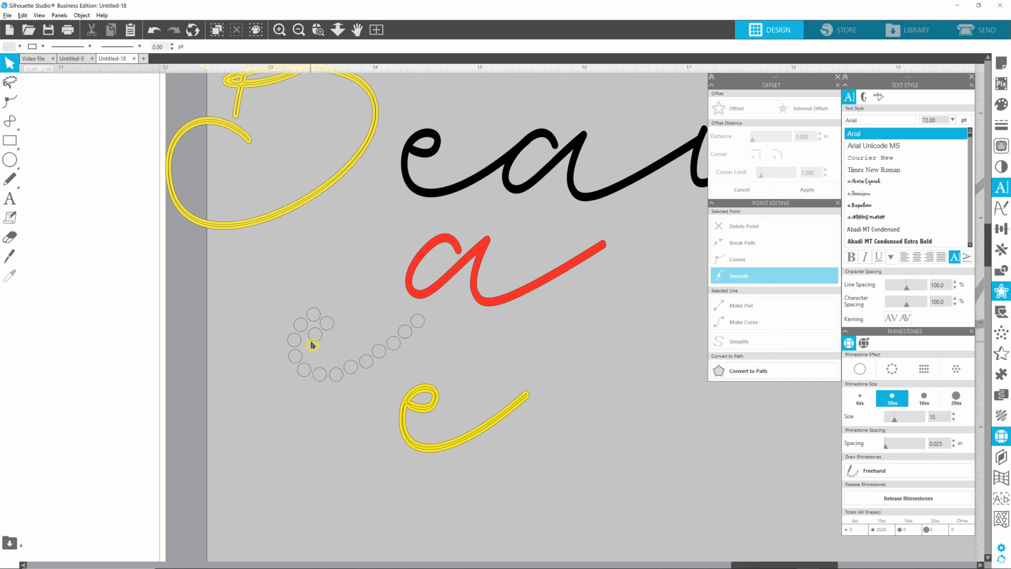
scroll(313, 344, "down", 8)
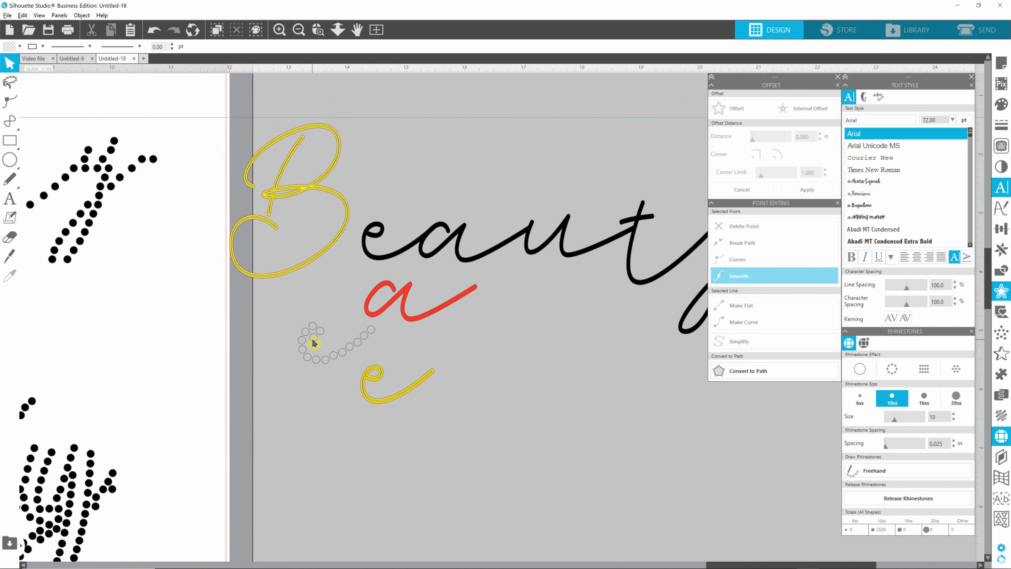
scroll(313, 343, "down", 10)
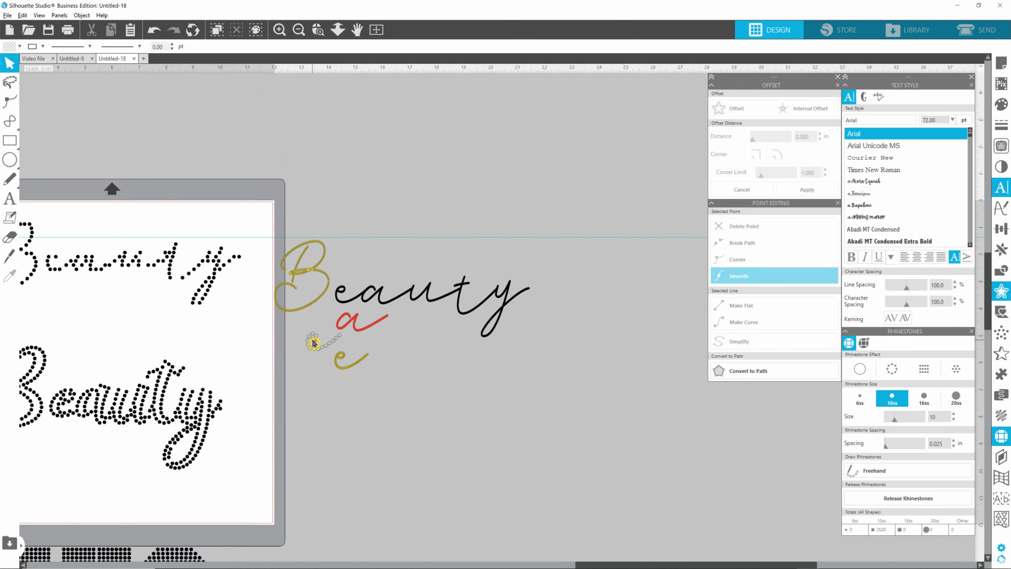
scroll(312, 343, "down", 3)
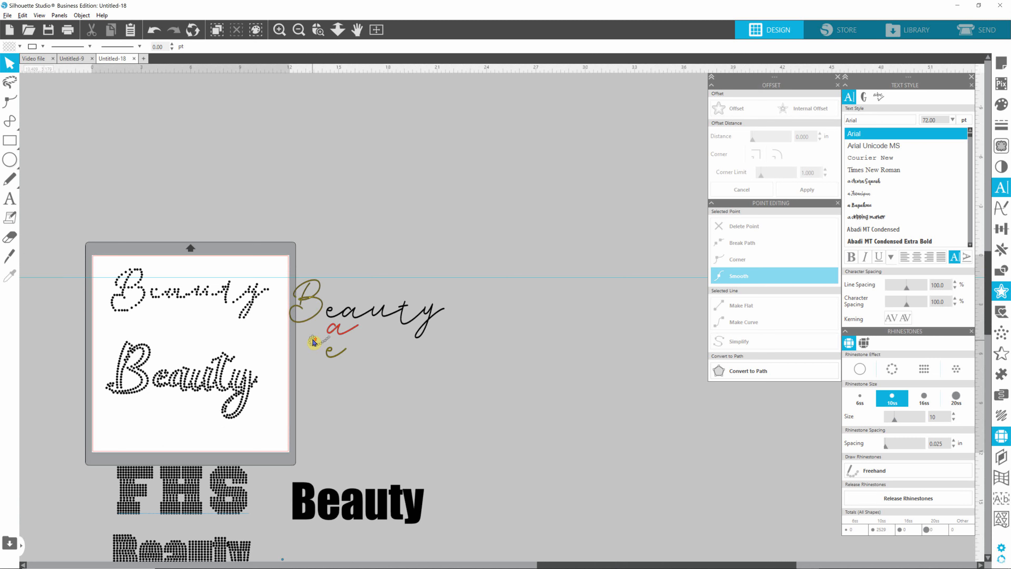
scroll(313, 342, "up", 8)
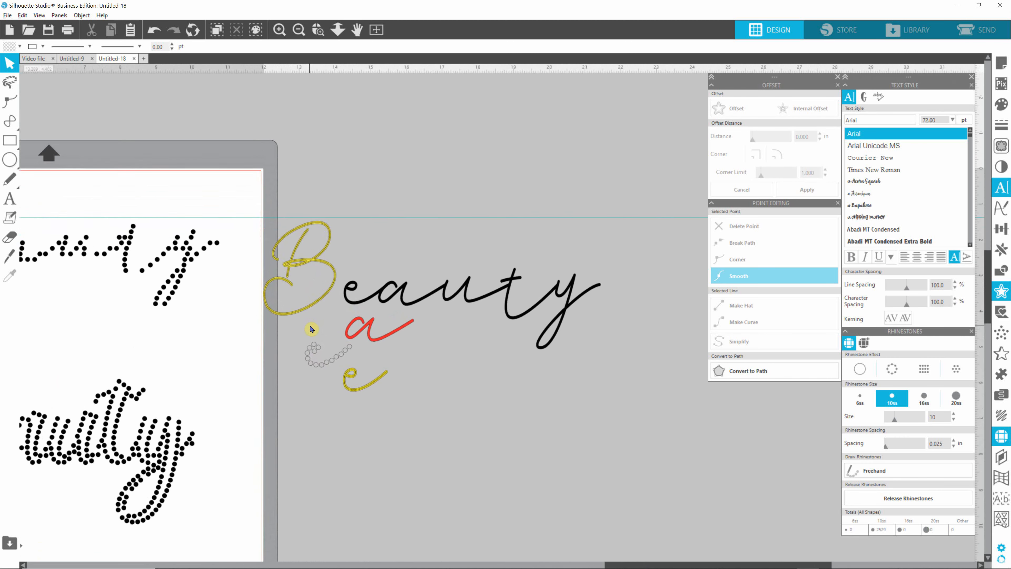
scroll(312, 329, "up", 8)
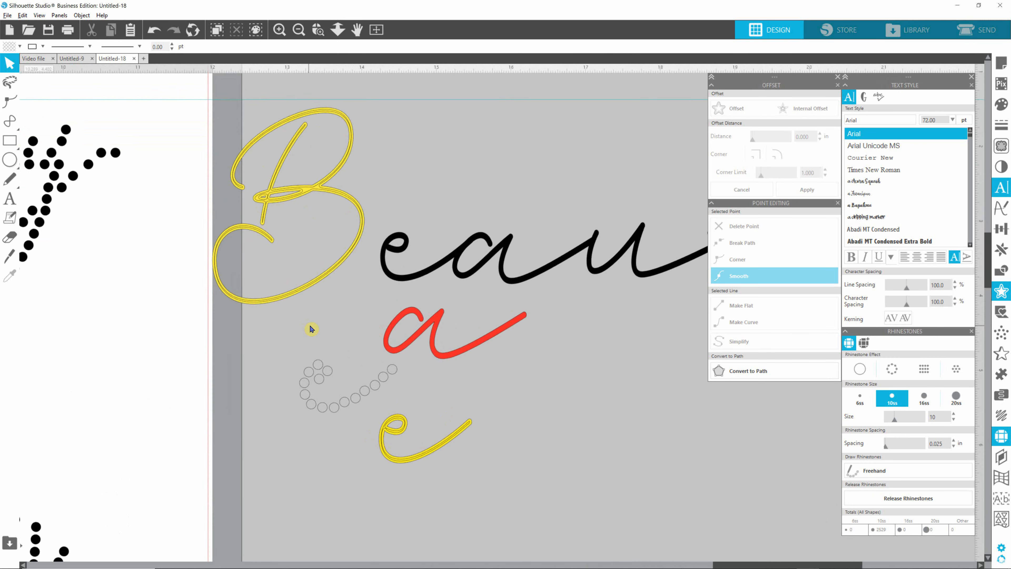
scroll(312, 329, "up", 2)
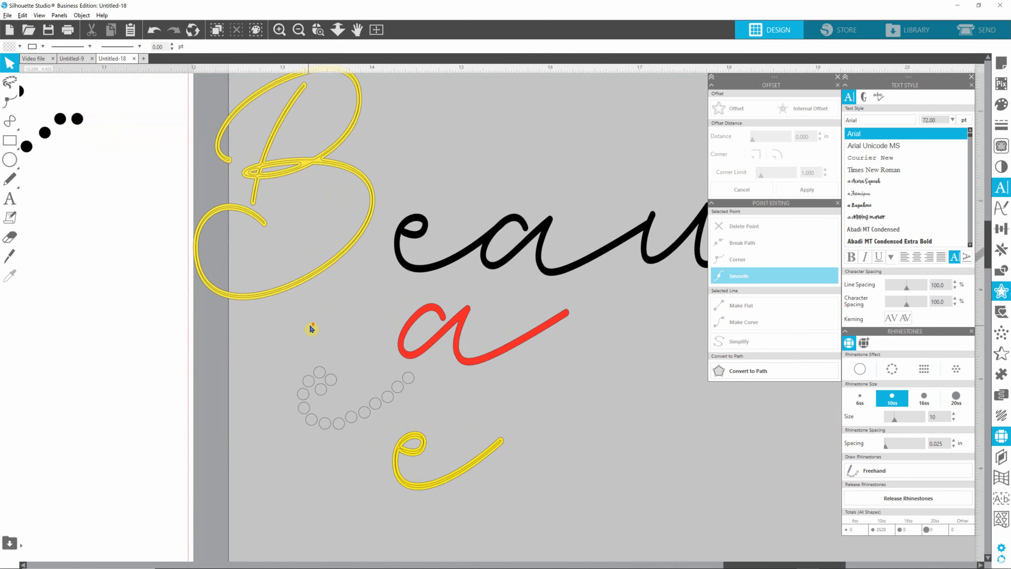
- Draw a blue circle about 0.131 in across below the tail of the red "a" and open its width for editing
left_click(18, 151)
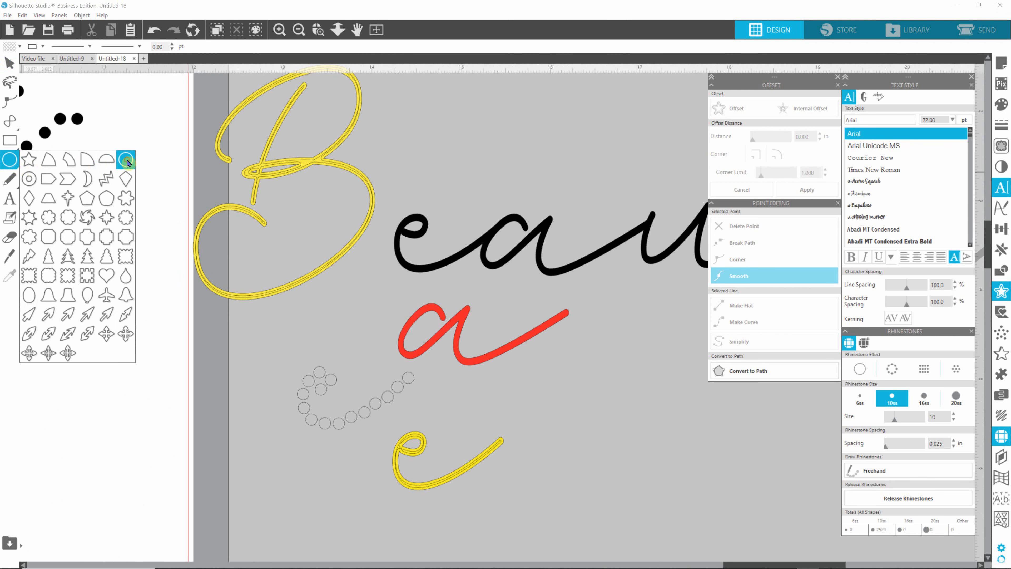
left_click(562, 422)
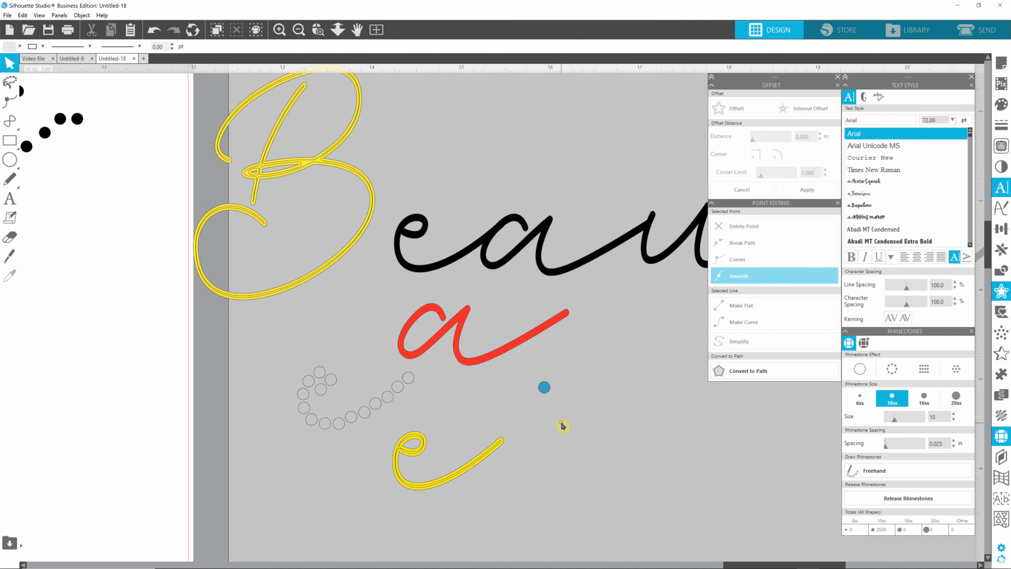
right_click(544, 390)
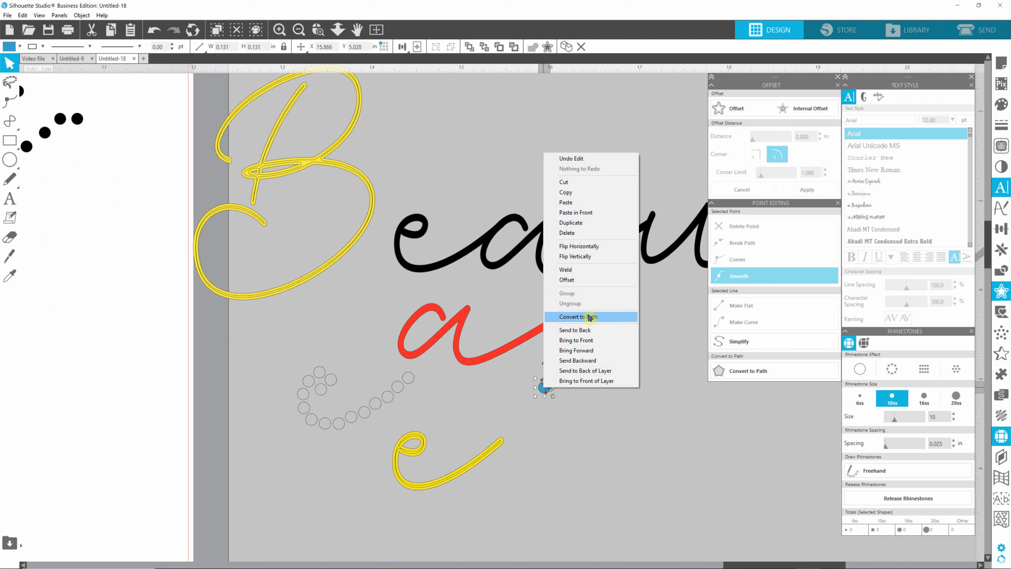
left_click(590, 323)
left_click(599, 404)
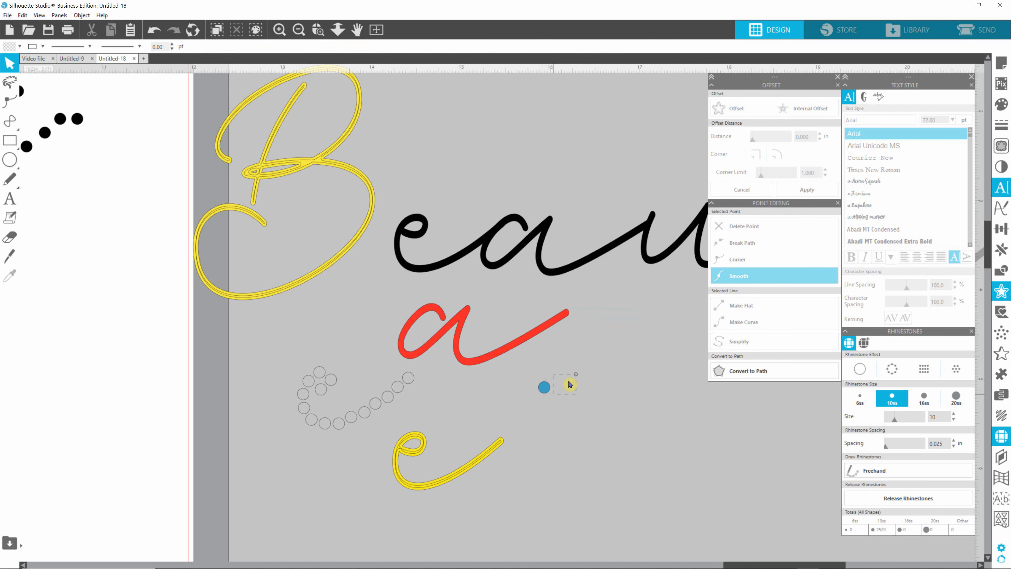
left_click(528, 409)
left_click(199, 47)
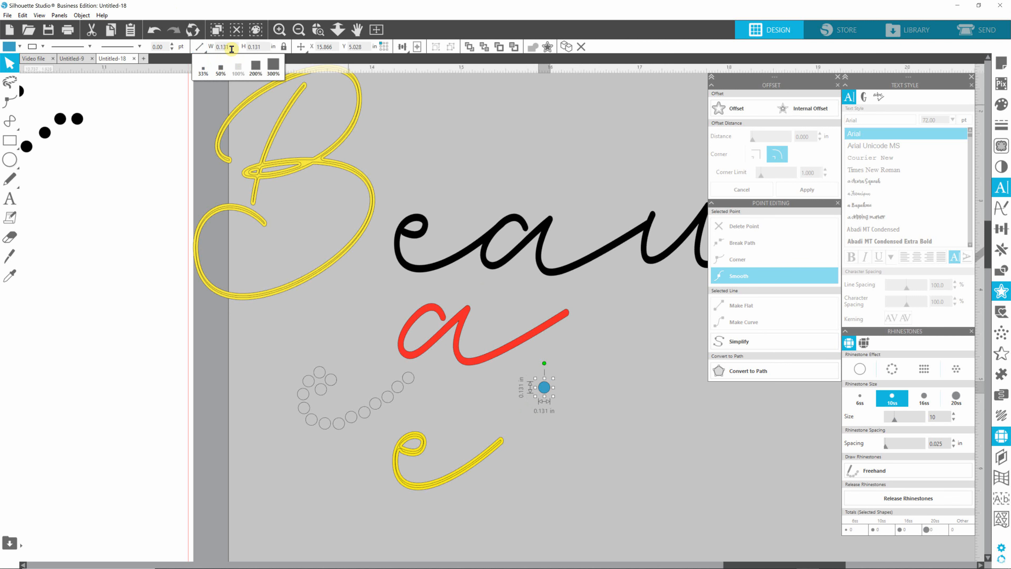
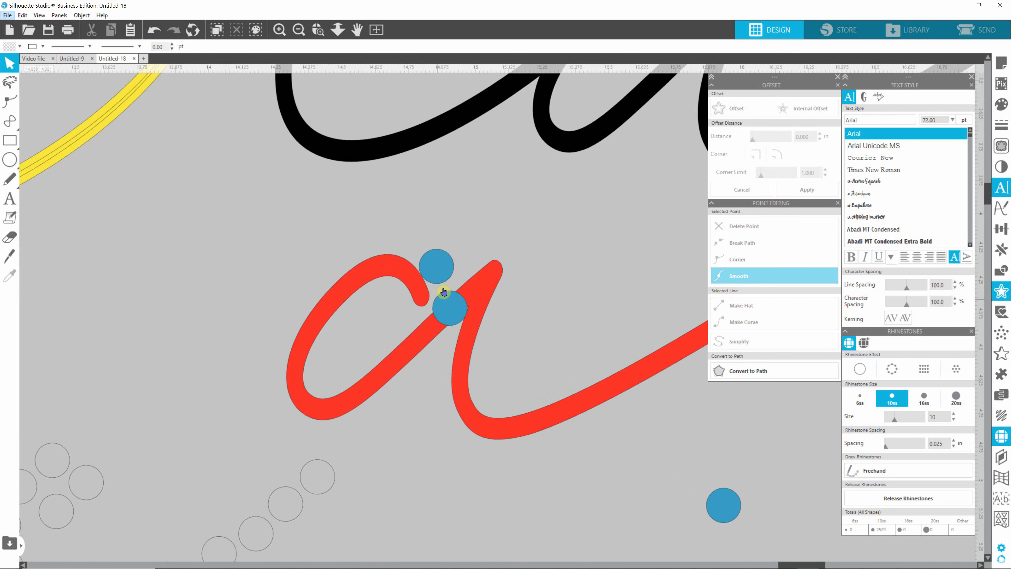
- Draw a curved path about 0.74 by 0.59 in from the upper blue circle, around the red "a" bowl's centreline, to the stem's top
left_click(11, 182)
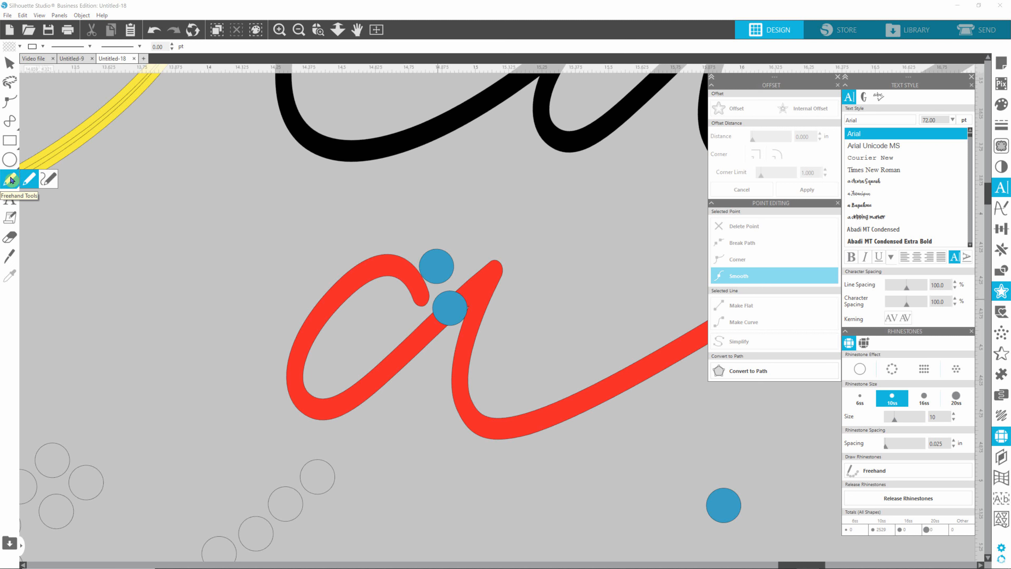
mouse_move(7, 159)
mouse_move(12, 123)
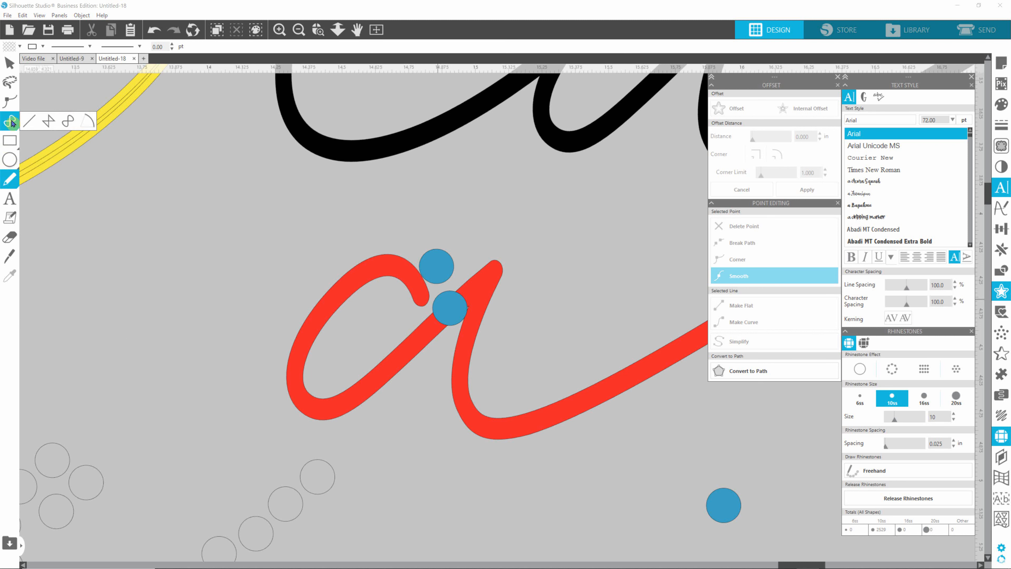
left_click(67, 125)
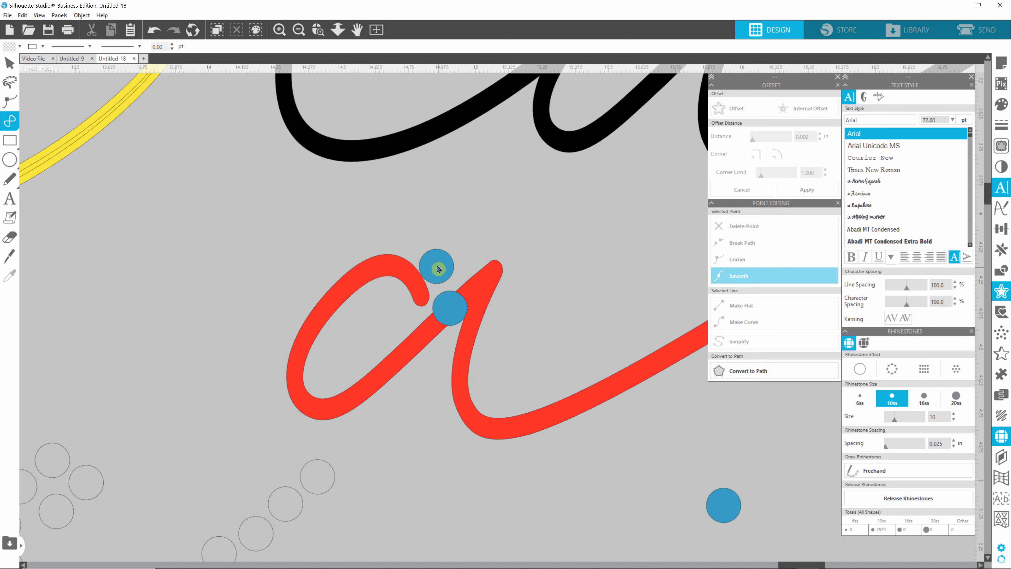
left_click(438, 267)
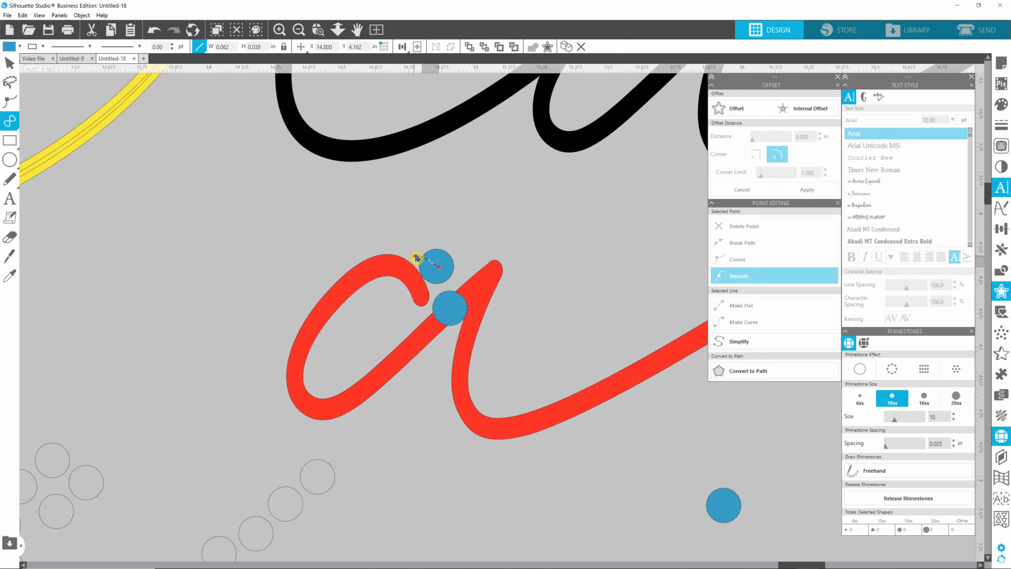
left_click(405, 255)
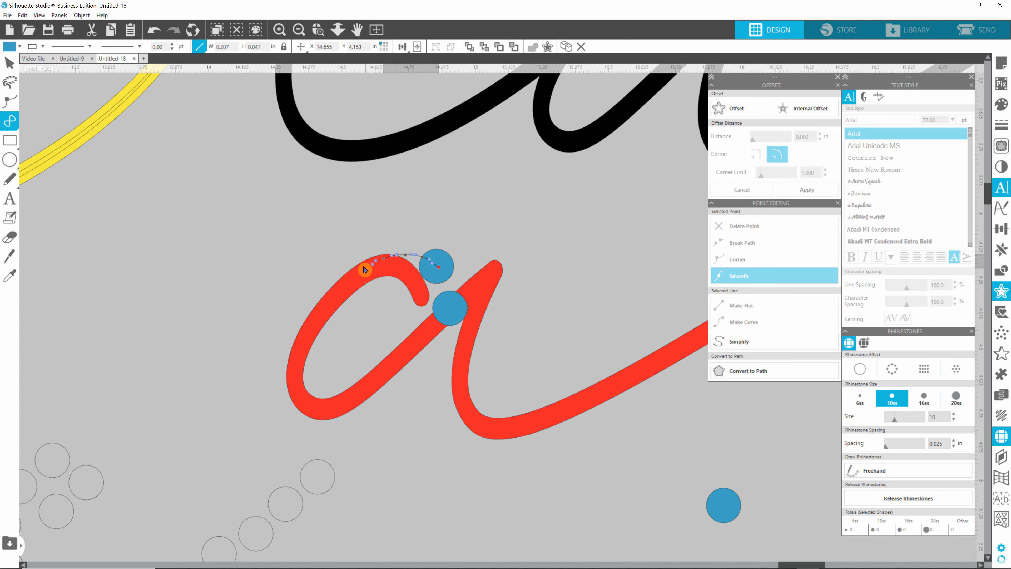
left_click(348, 282)
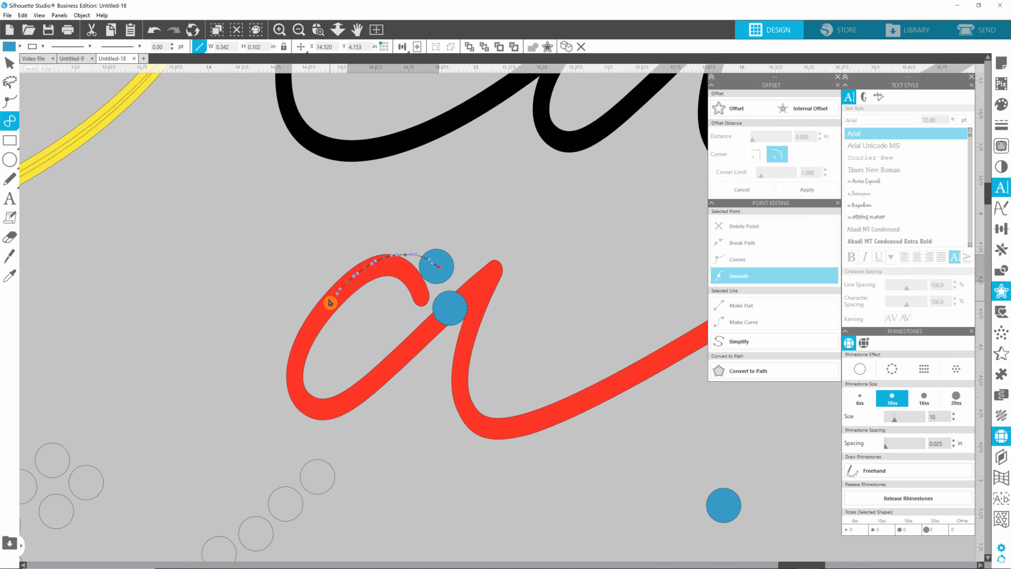
left_click(315, 319)
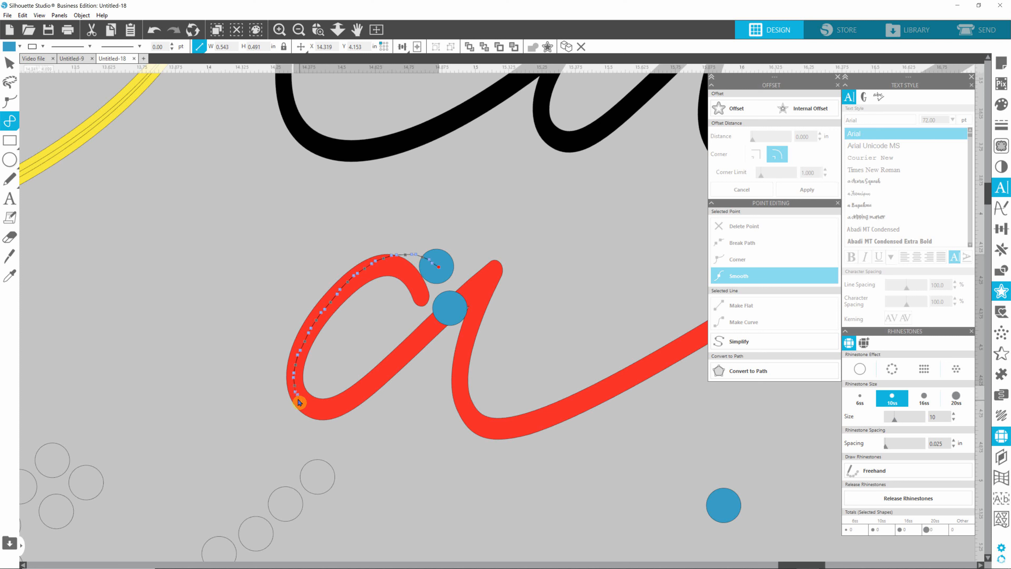
mouse_move(299, 402)
left_mouse_down()
mouse_move(327, 412)
mouse_move(369, 386)
left_mouse_up()
left_click_drag(370, 386, 452, 308)
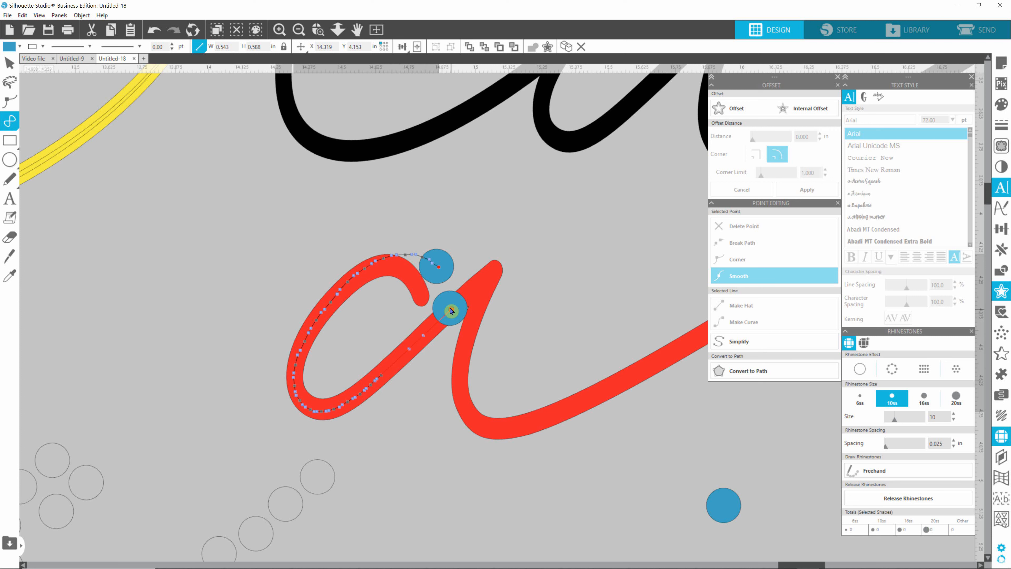
left_click_drag(451, 311, 489, 277)
left_click_drag(489, 277, 493, 280)
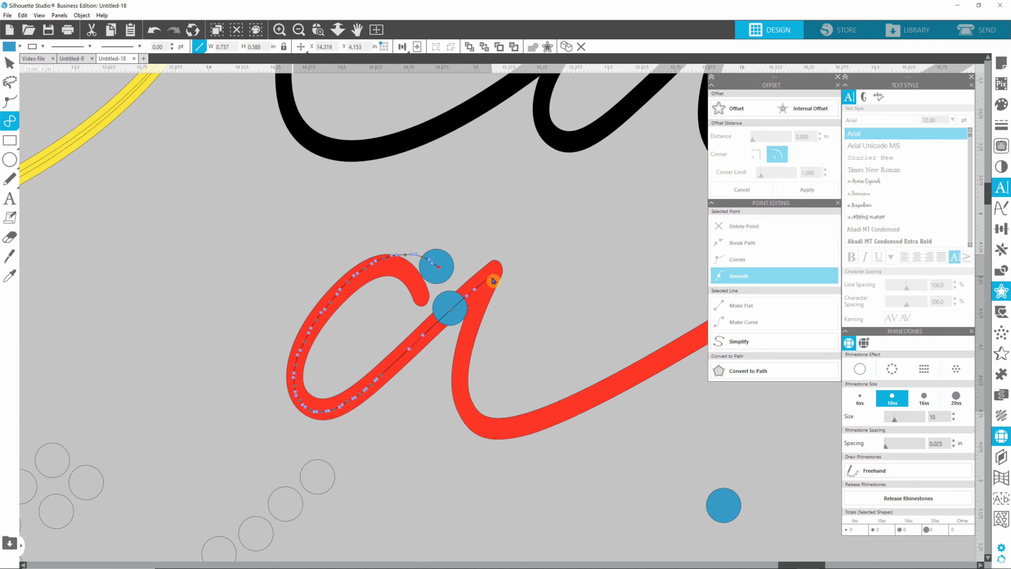
key("Escape")
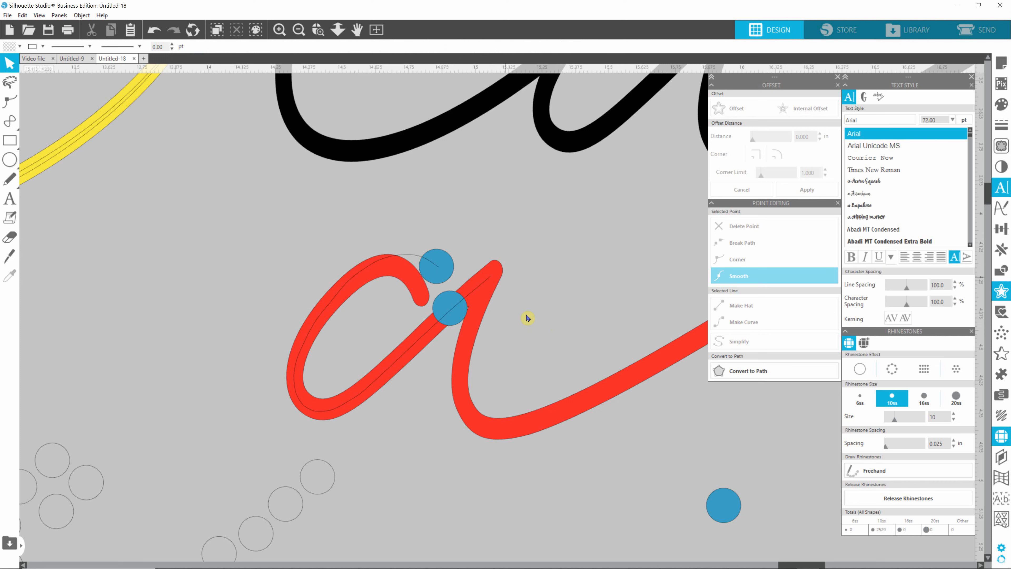
- Take both blue circles off the red "a", deleting one and moving the other into the empty space above the letter's tail
left_click(491, 280)
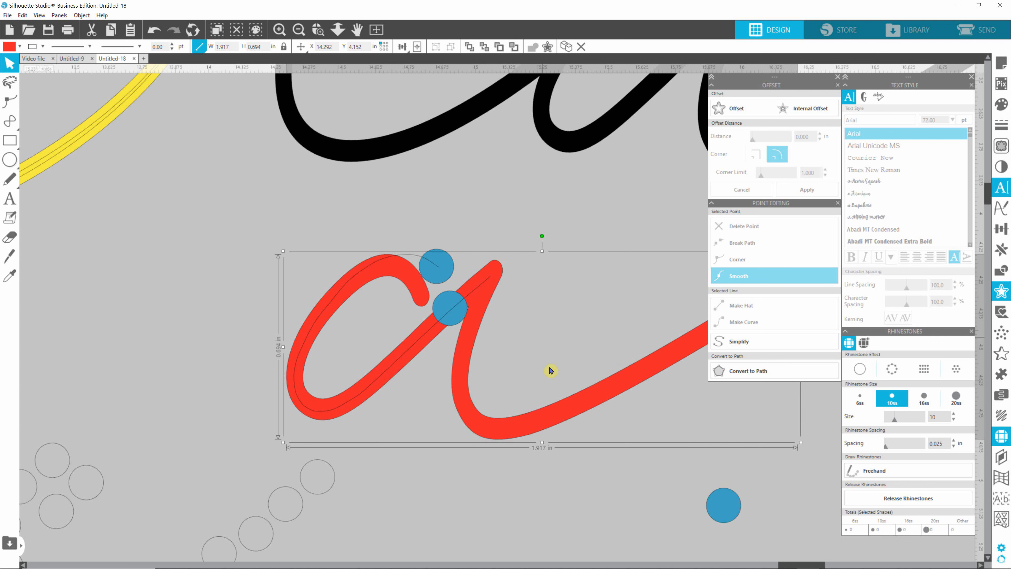
left_click(577, 330)
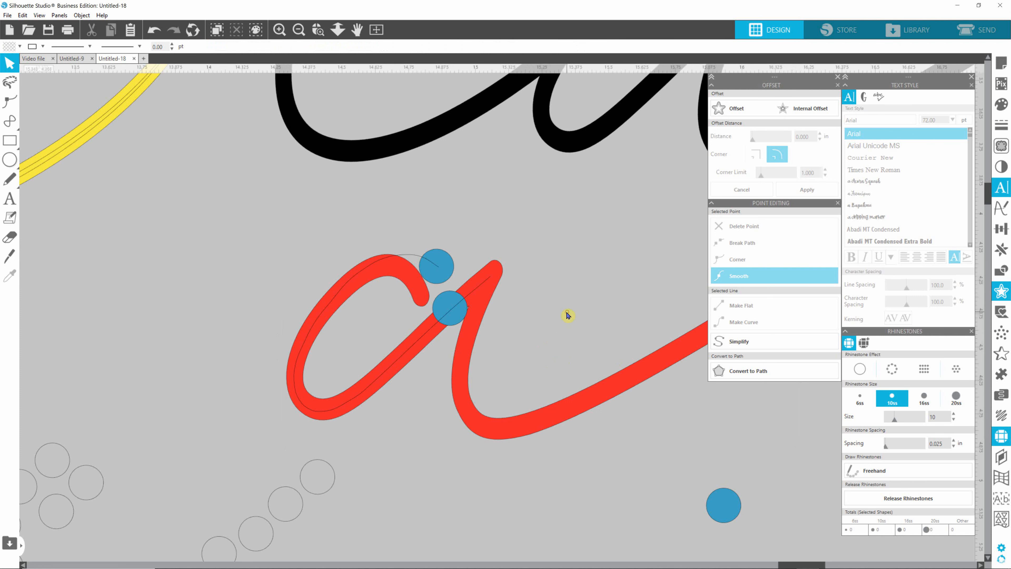
left_click(450, 263)
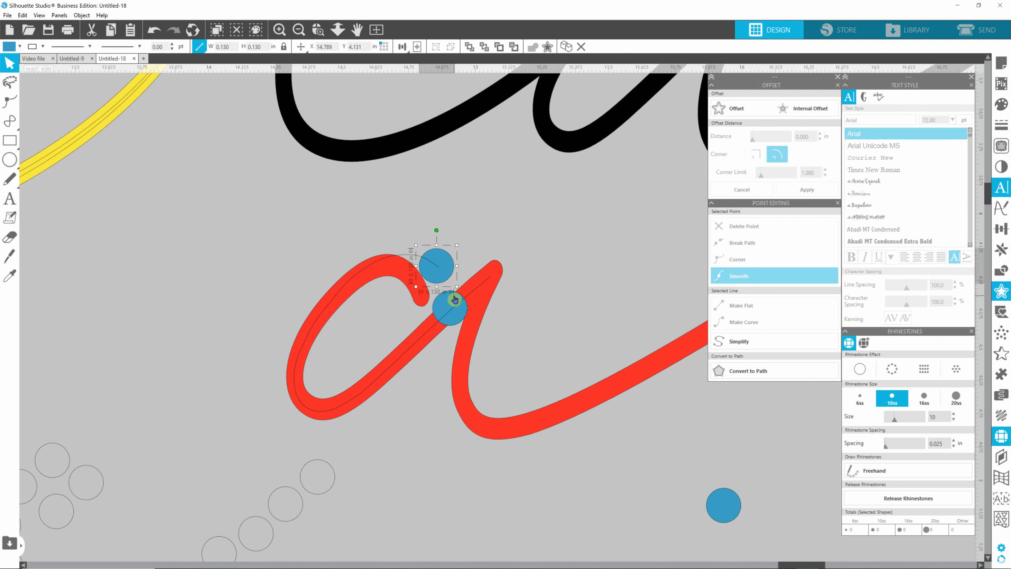
left_click_drag(454, 299, 600, 239)
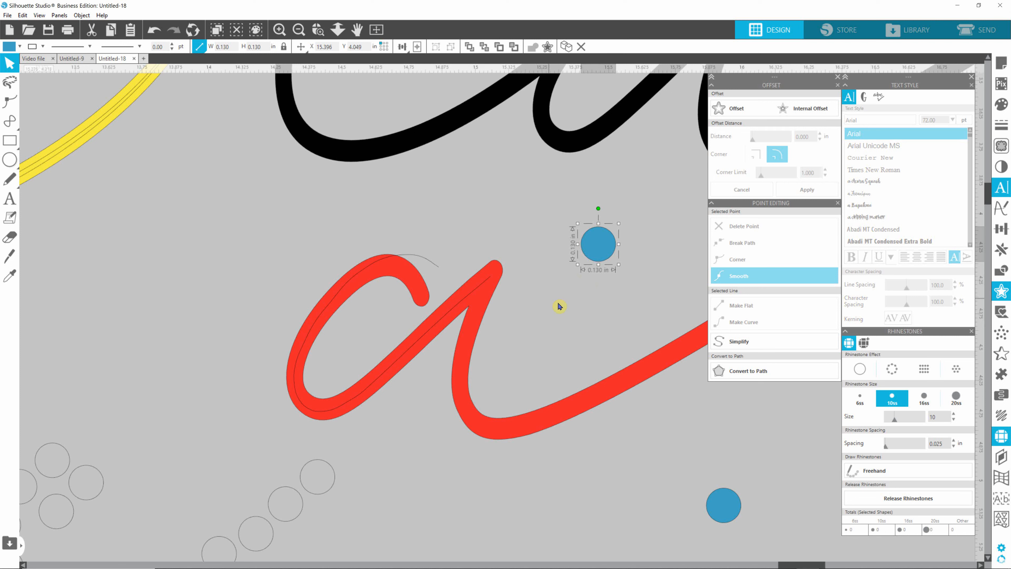
- Apply the edge rhinestone effect with 10ss stones to the curved path drawn along the red "a"
left_click(435, 269)
left_click(897, 372)
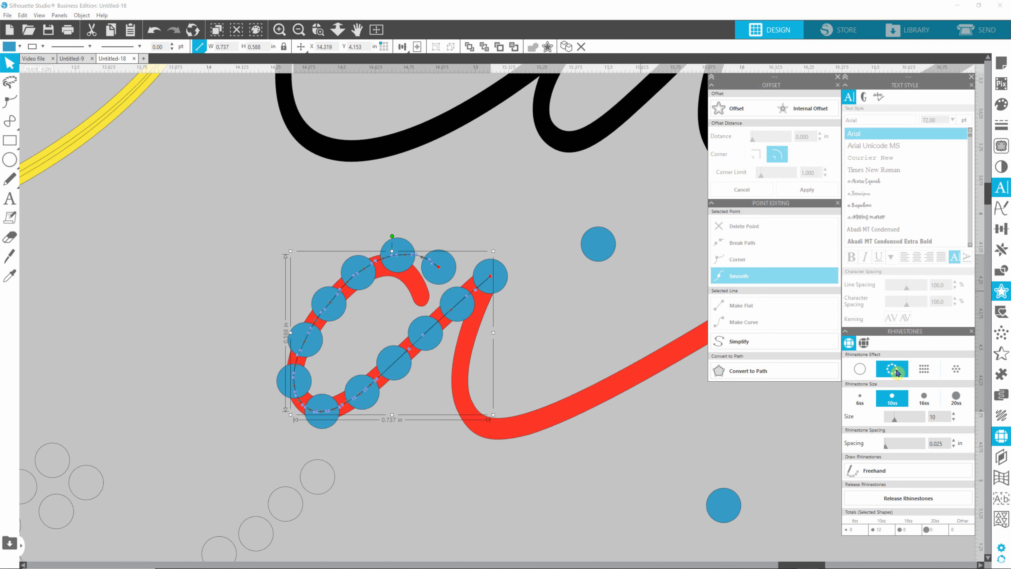
left_click(579, 338)
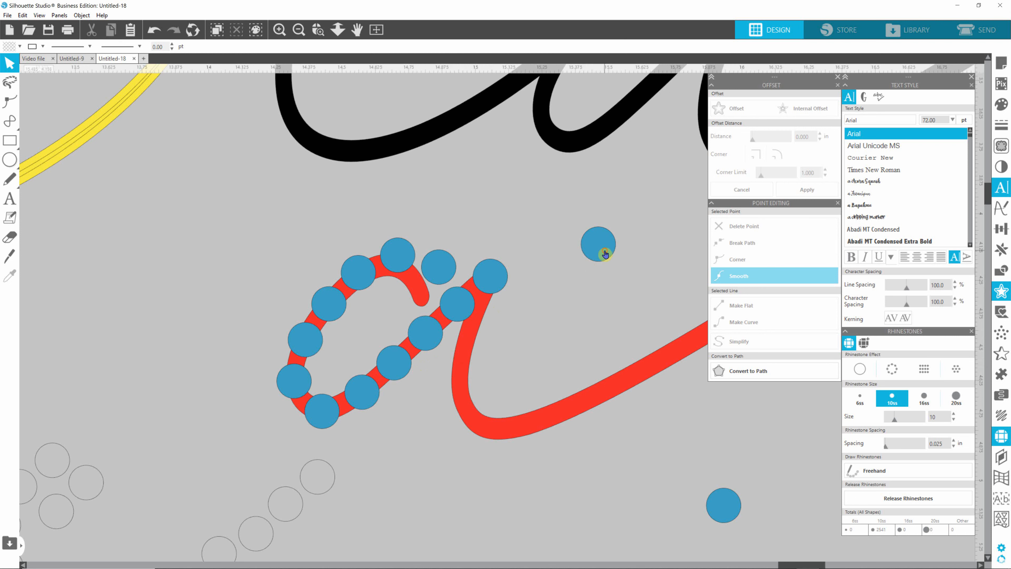
- Place copies of the 0.130 in blue circle down the red "a" stem and along its tail to the end
left_click_drag(605, 254, 491, 322)
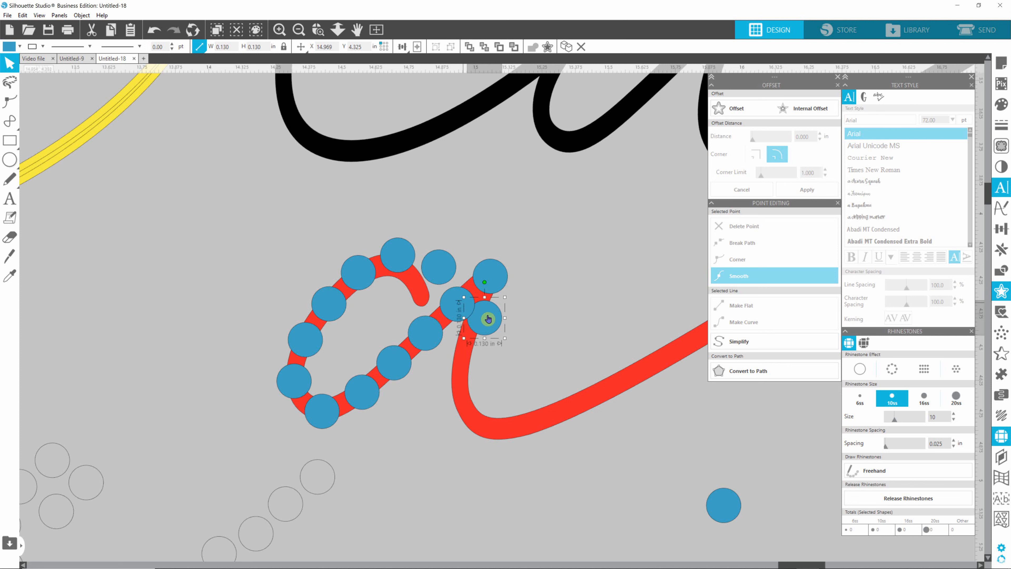
left_click_drag(487, 321, 487, 320)
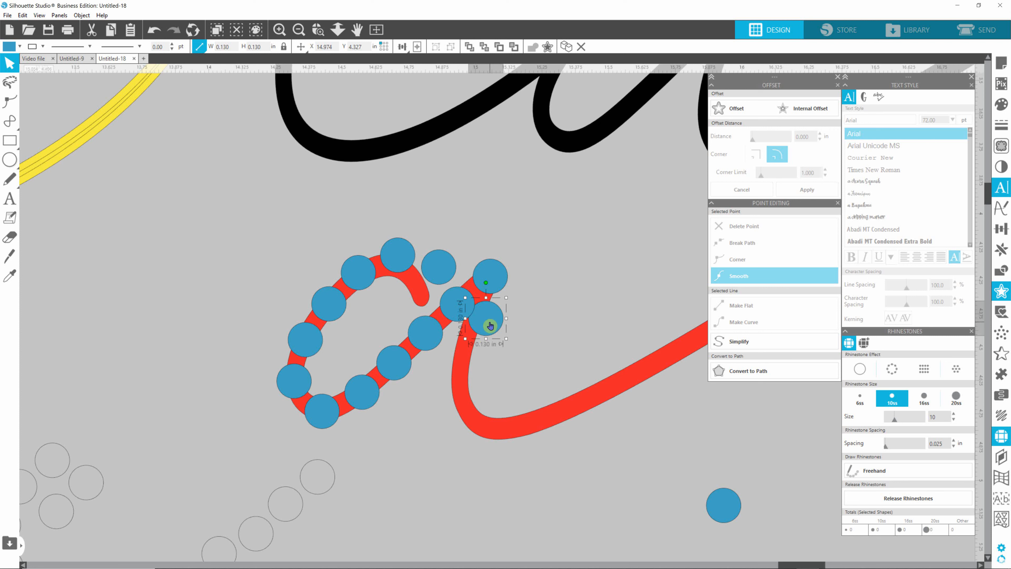
left_click_drag(486, 319, 694, 343)
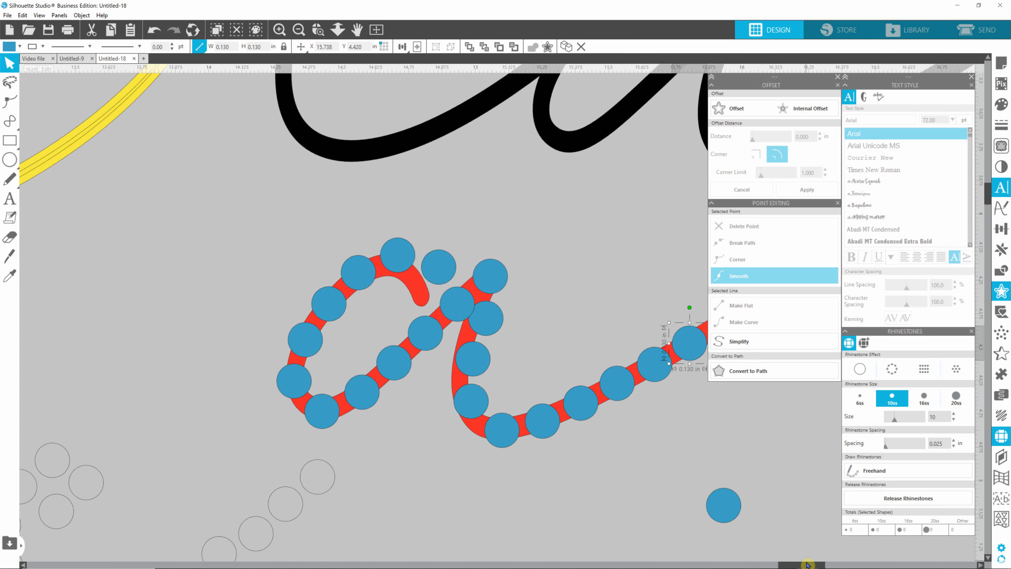
left_click_drag(807, 564, 832, 566)
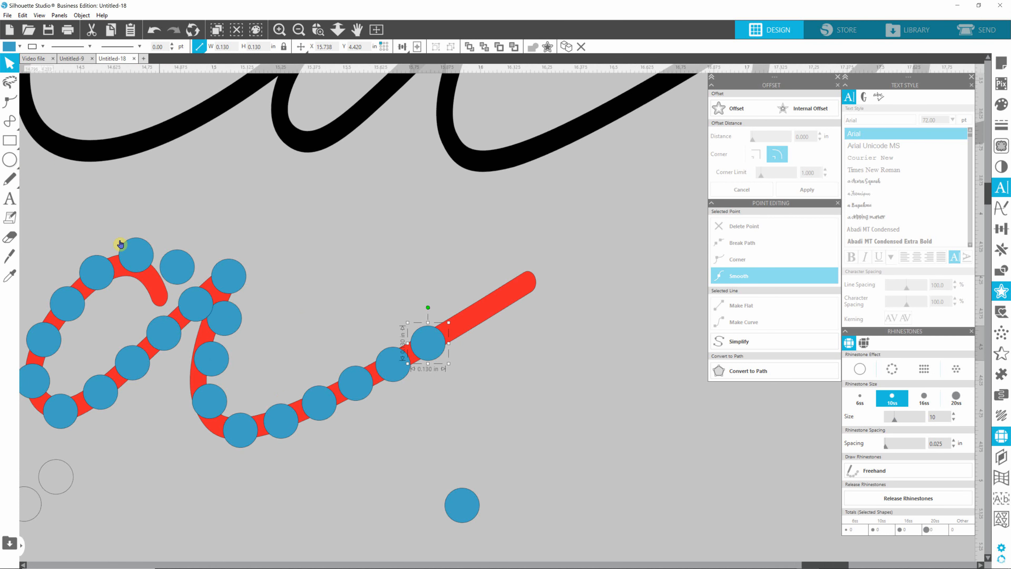
left_click(430, 346)
left_click_drag(433, 347, 476, 324)
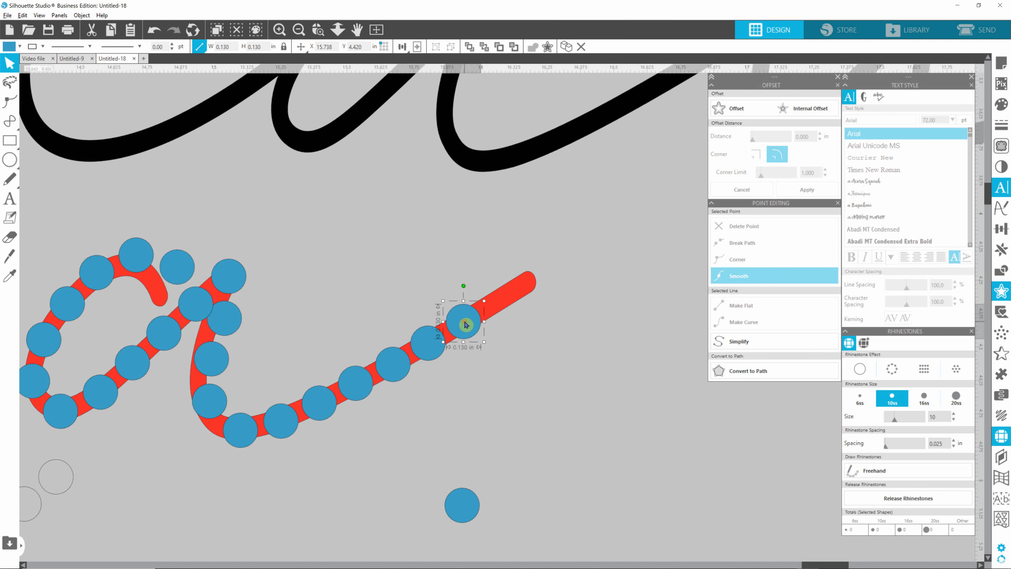
left_click_drag(466, 321, 500, 302)
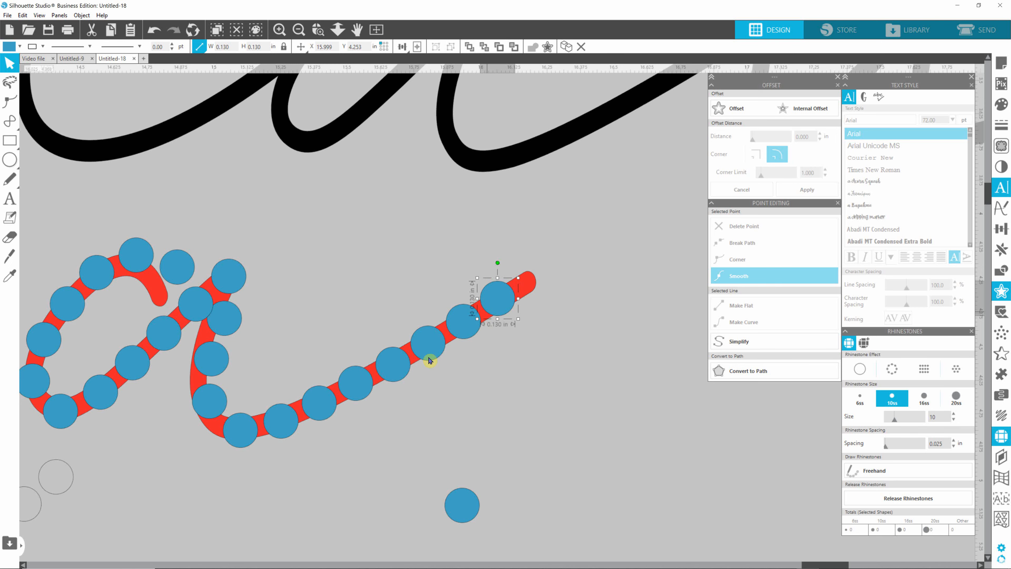
- Fill the outlined "e" rhinestones with purple and move them onto the black "e"
scroll(381, 315, "down", 3)
scroll(381, 313, "down", 5)
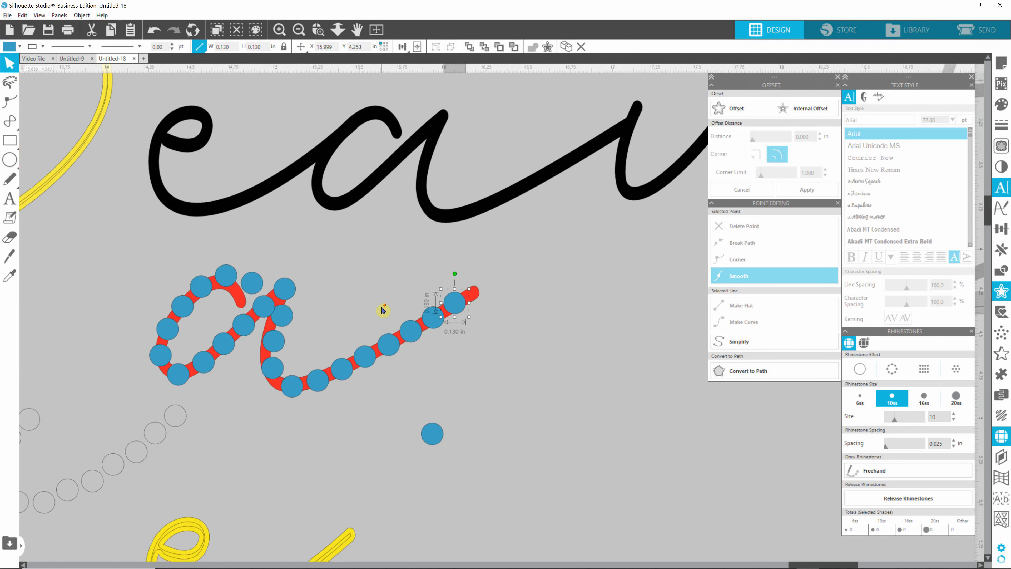
scroll(387, 297, "down", 2)
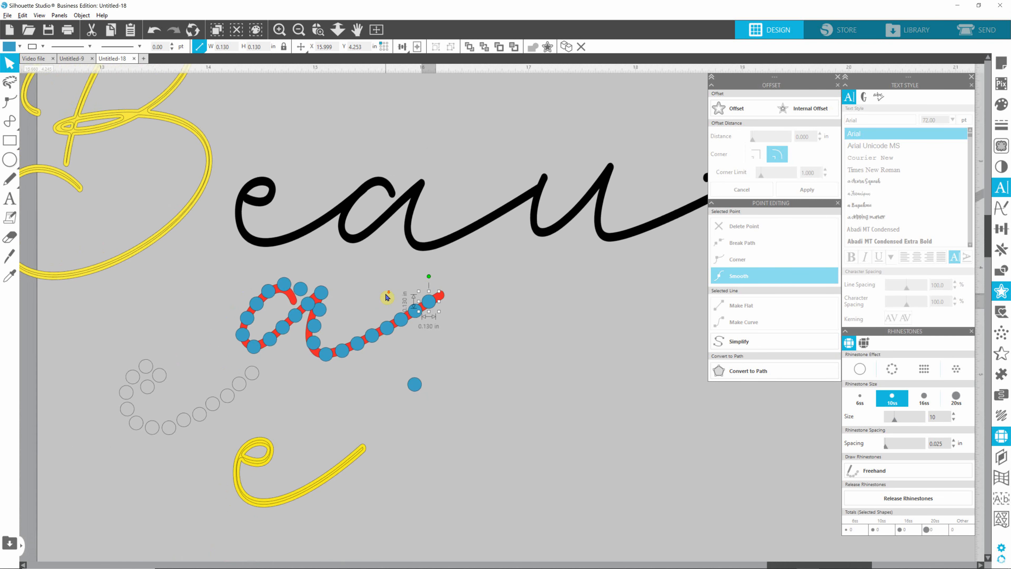
key("alt")
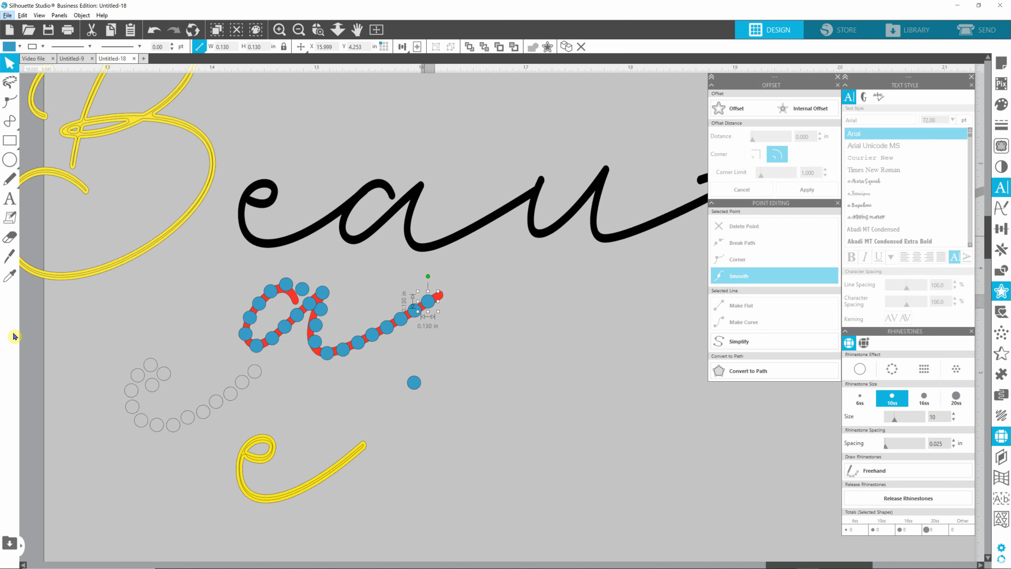
left_click_drag(158, 369, 111, 331)
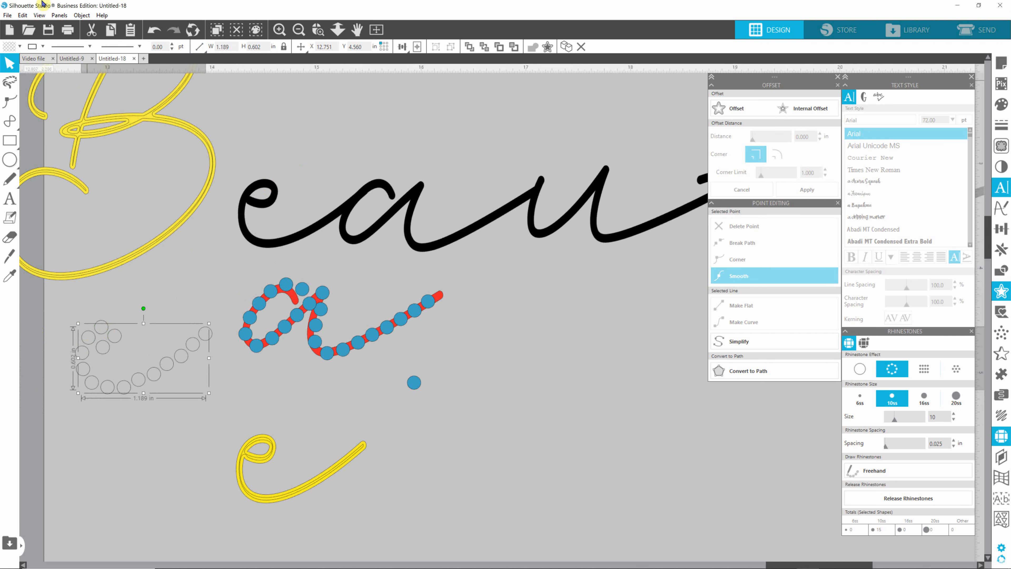
left_click(9, 48)
left_click(53, 61)
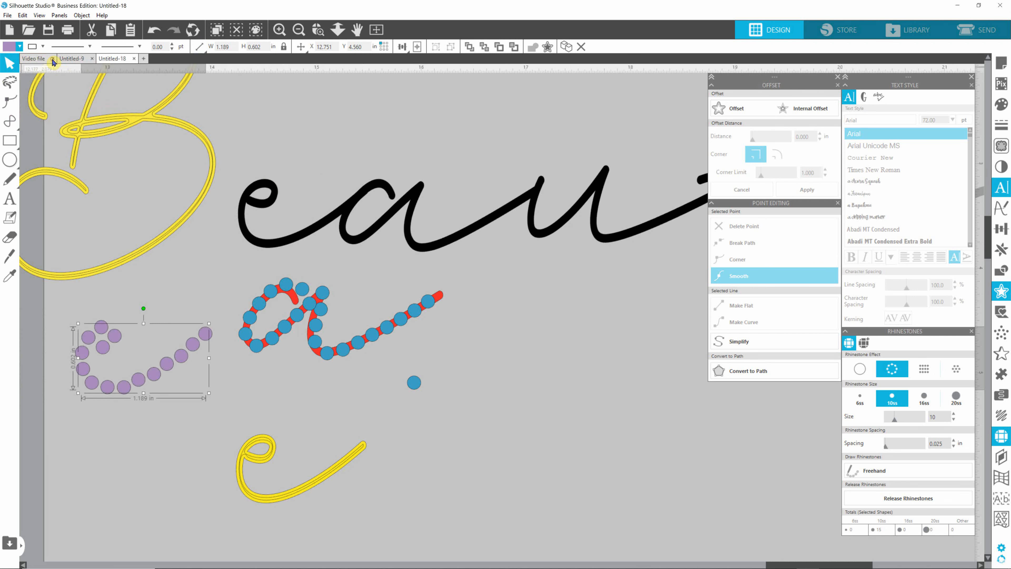
left_click_drag(141, 380, 295, 231)
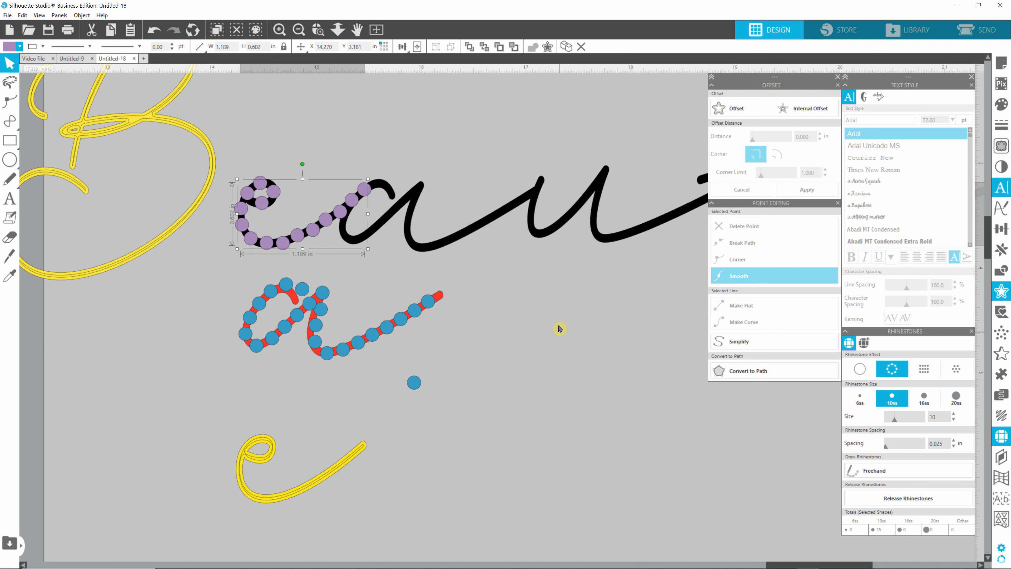
left_click(504, 325)
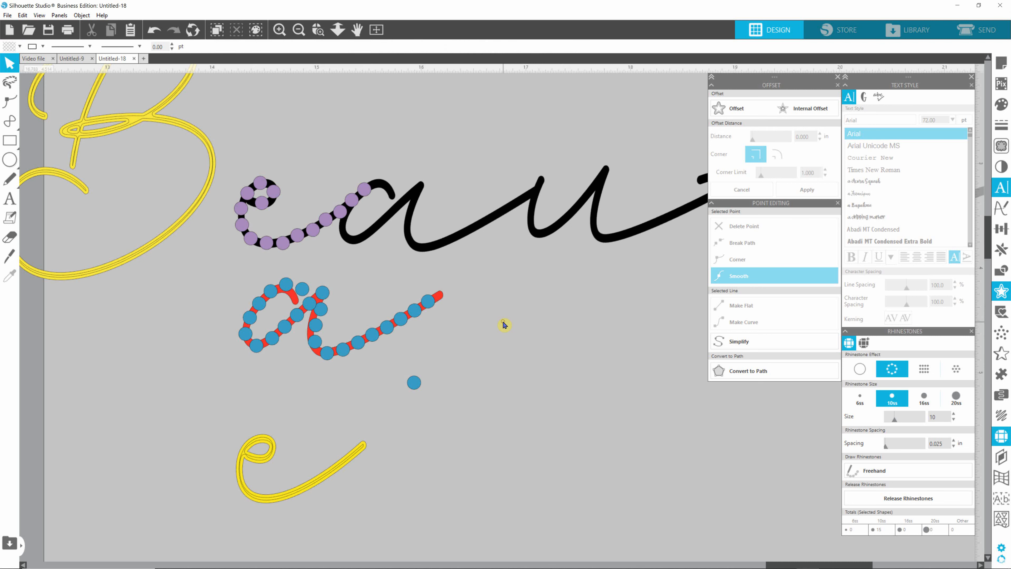
- Release the purple rhinestones on the black "e" into individual stones
left_click(297, 230)
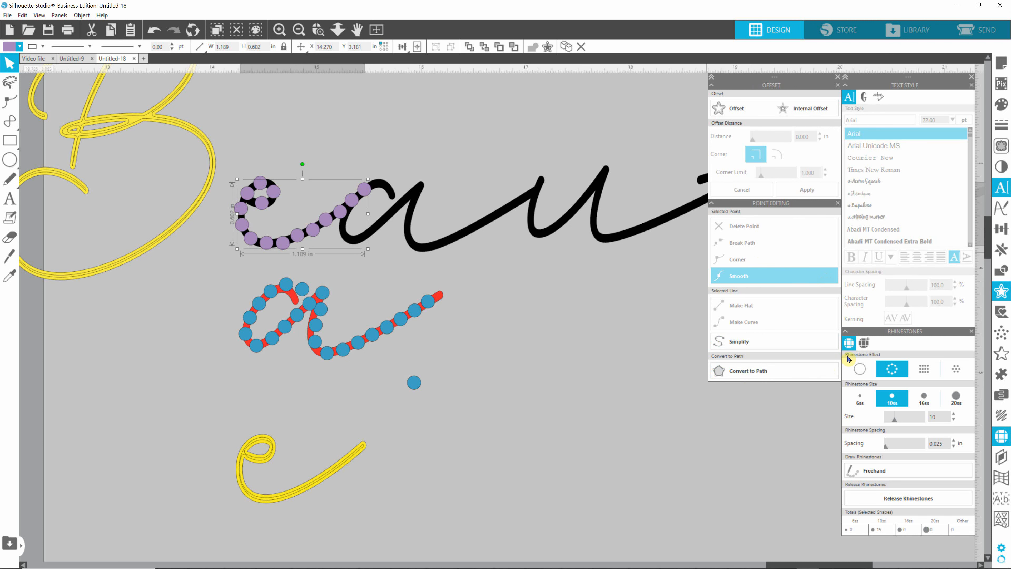
left_click(882, 501)
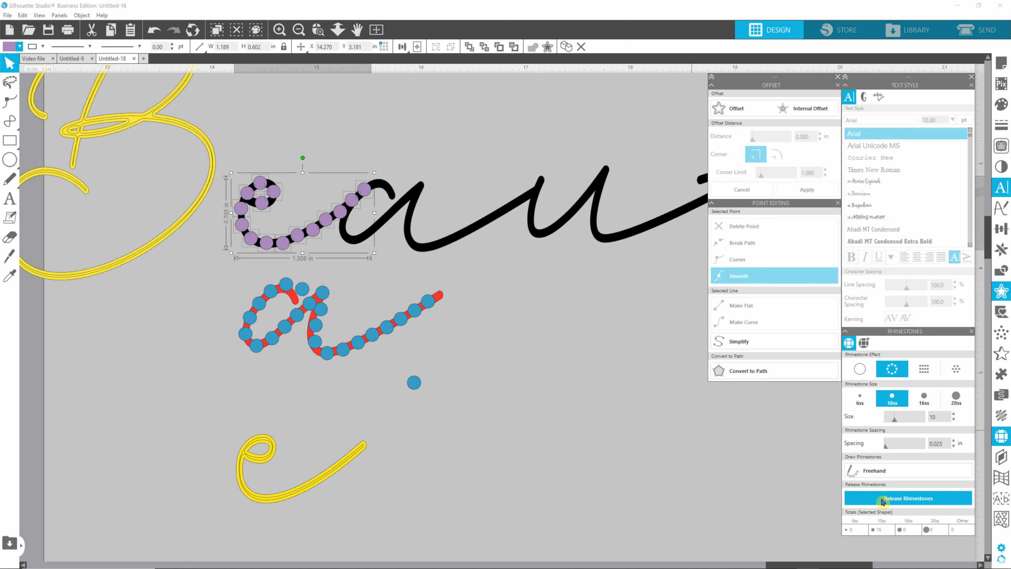
left_click(242, 223)
scroll(275, 223, "up", 3)
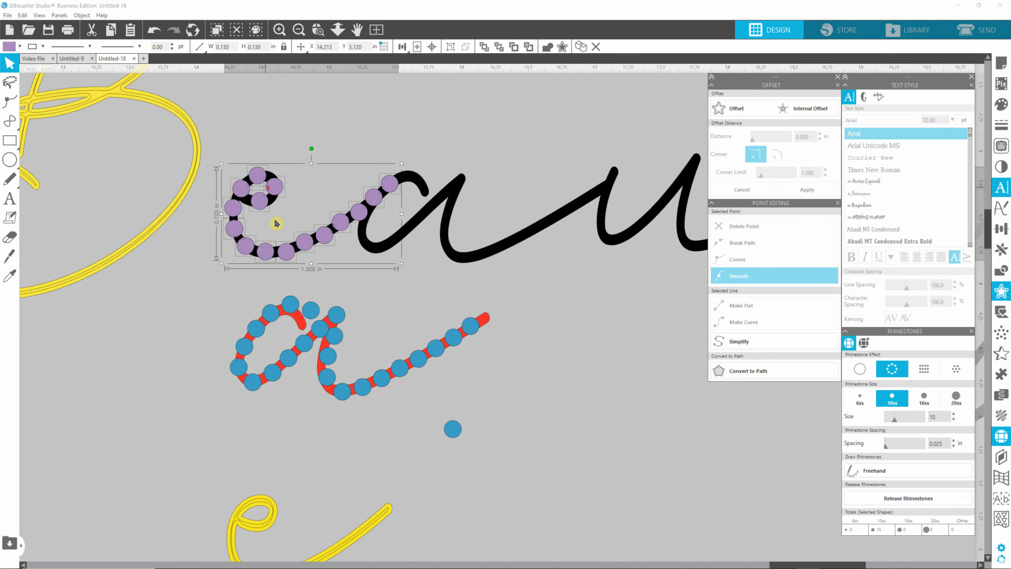
scroll(276, 223, "up", 5)
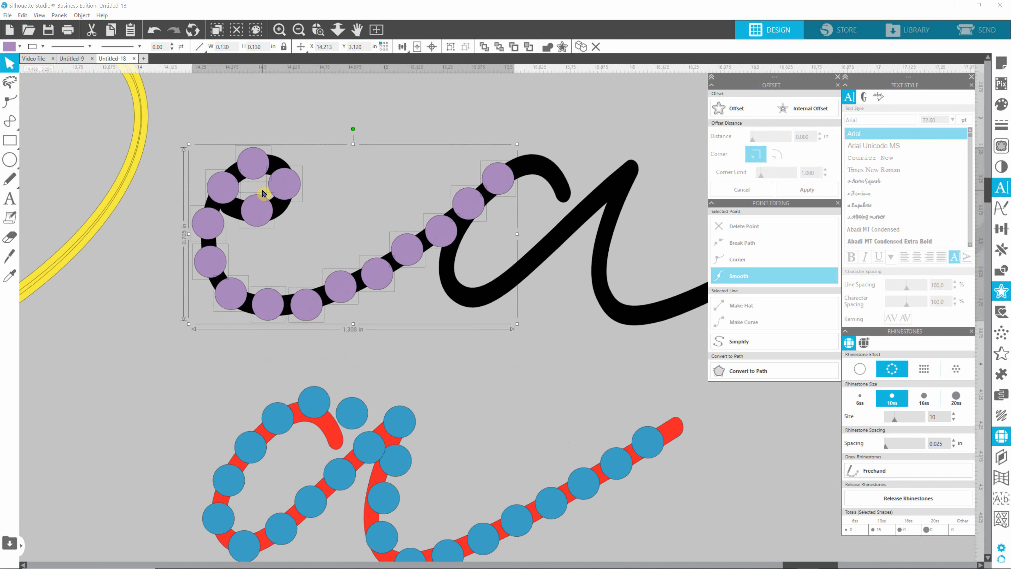
scroll(264, 193, "up", 1)
left_click(378, 169)
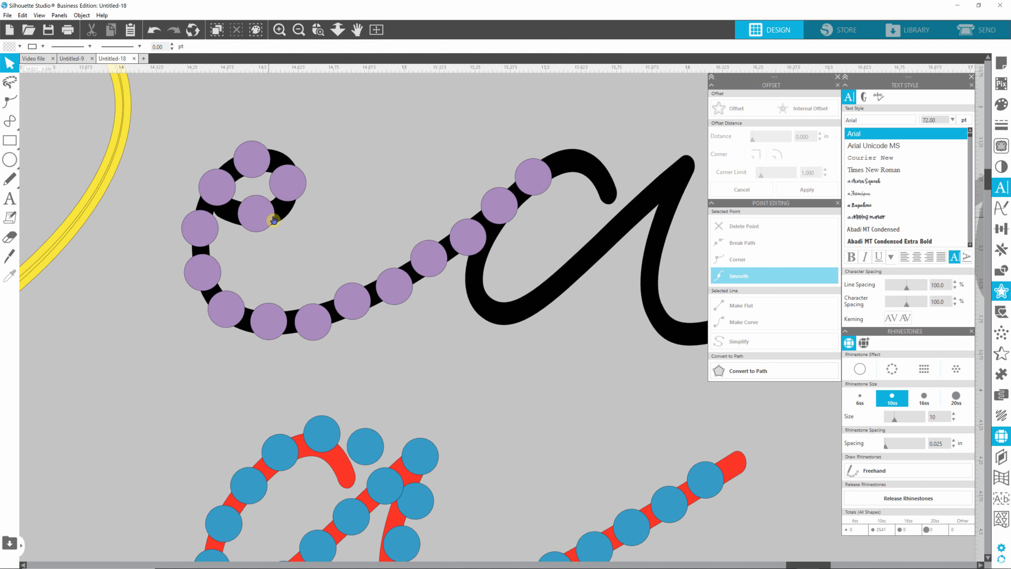
- Spread the purple stones around the black "e" loop, adding two copies on its outer side to fill the gaps
left_click_drag(256, 216, 242, 235)
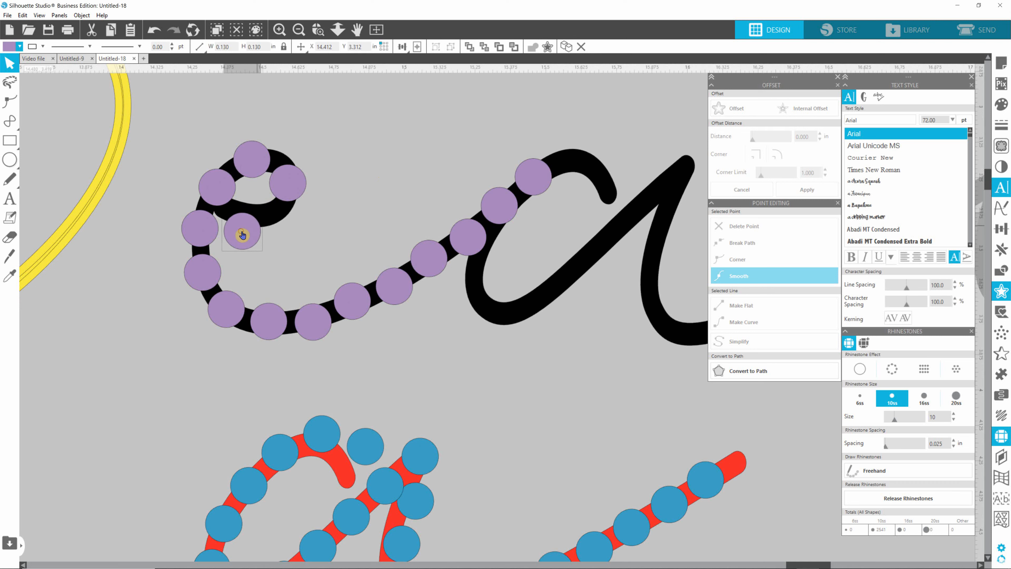
left_click(287, 190)
left_click_drag(288, 186, 252, 156)
left_click_drag(221, 191, 217, 186)
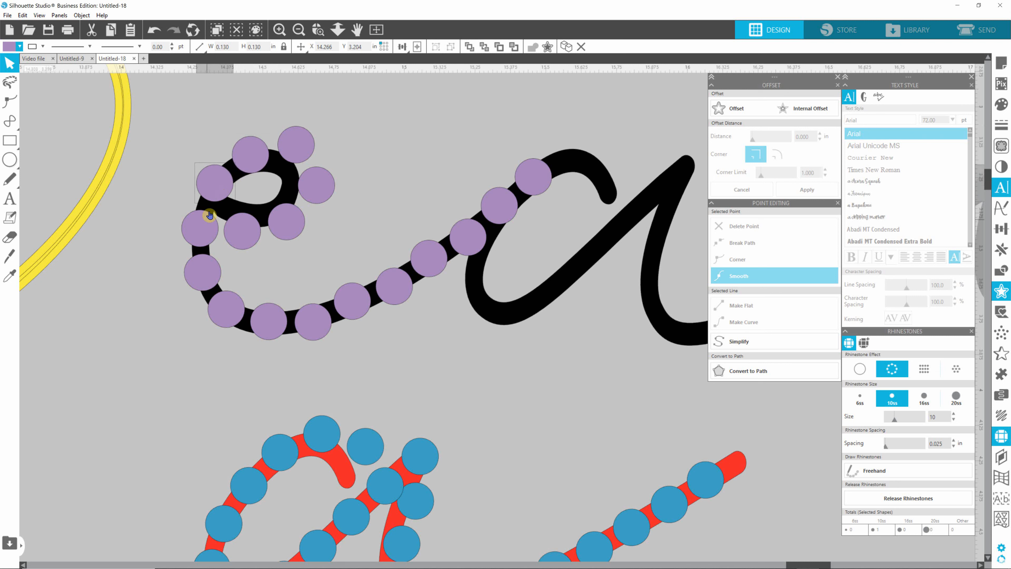
- Reposition the purple stones along the back, base and rising tail of the black "e" for even spacing
left_click_drag(201, 230, 200, 228)
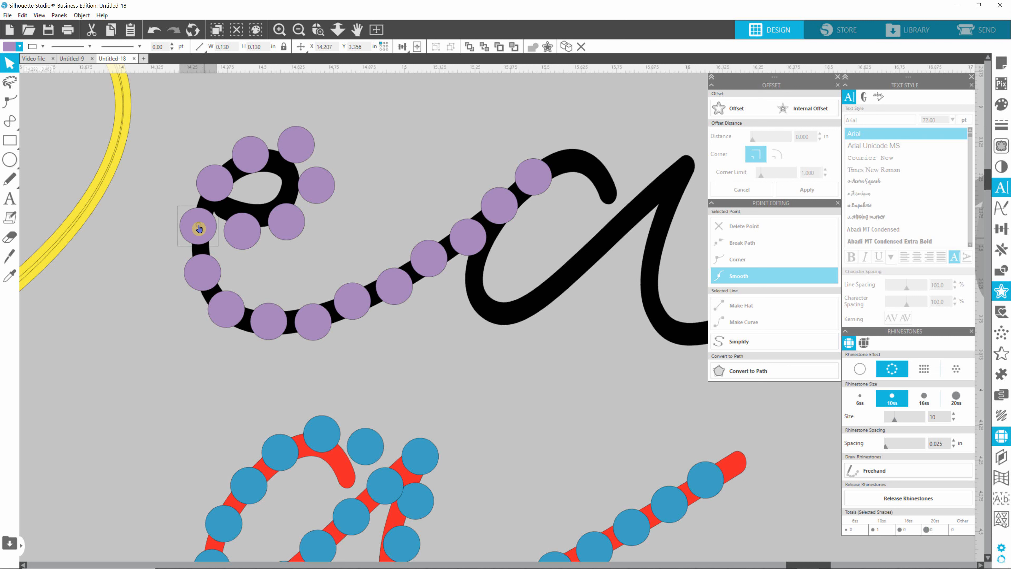
left_click(205, 276)
left_click_drag(203, 274, 201, 272)
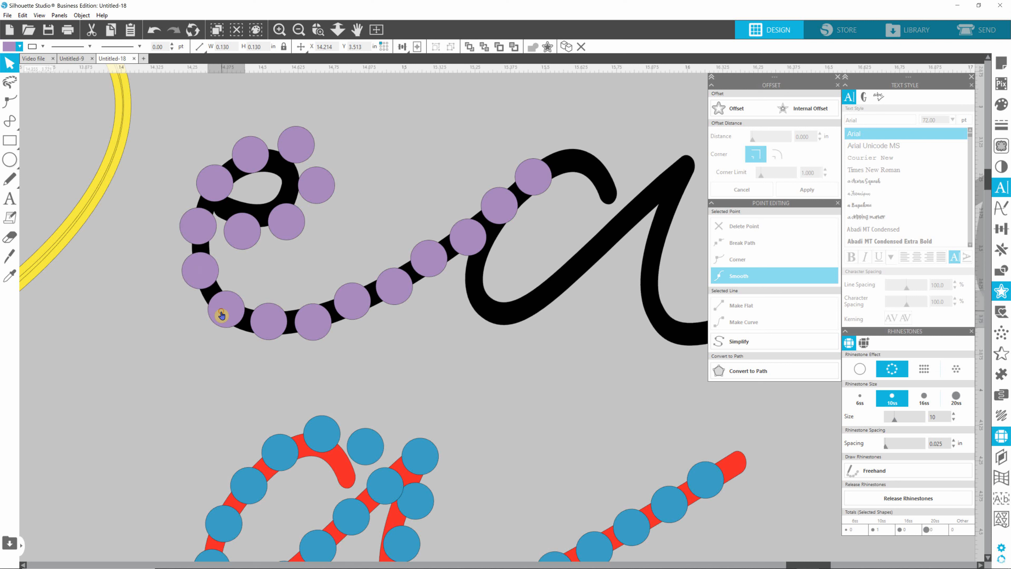
left_click_drag(224, 310, 221, 311)
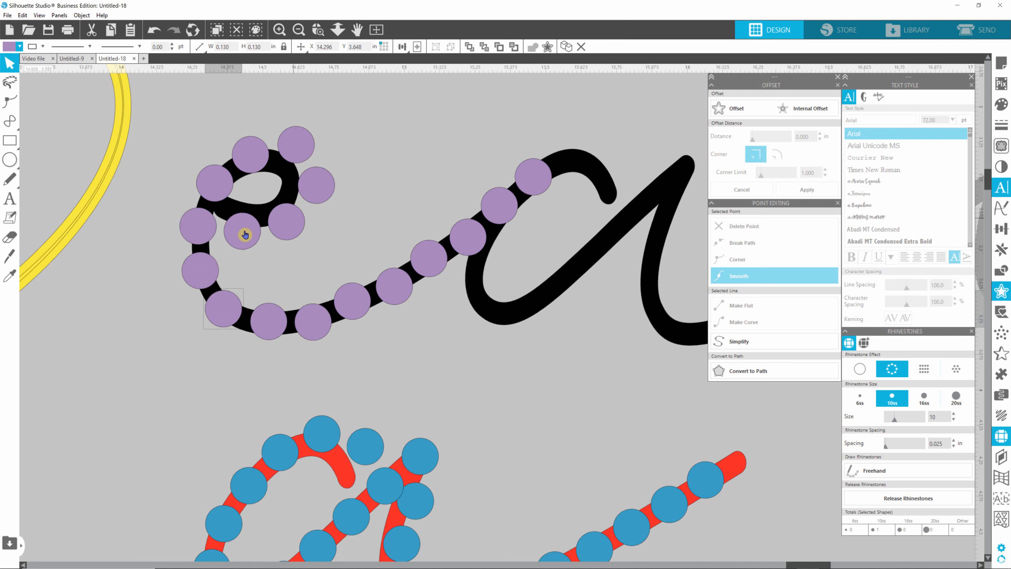
left_click(270, 326)
left_click_drag(268, 317, 269, 323)
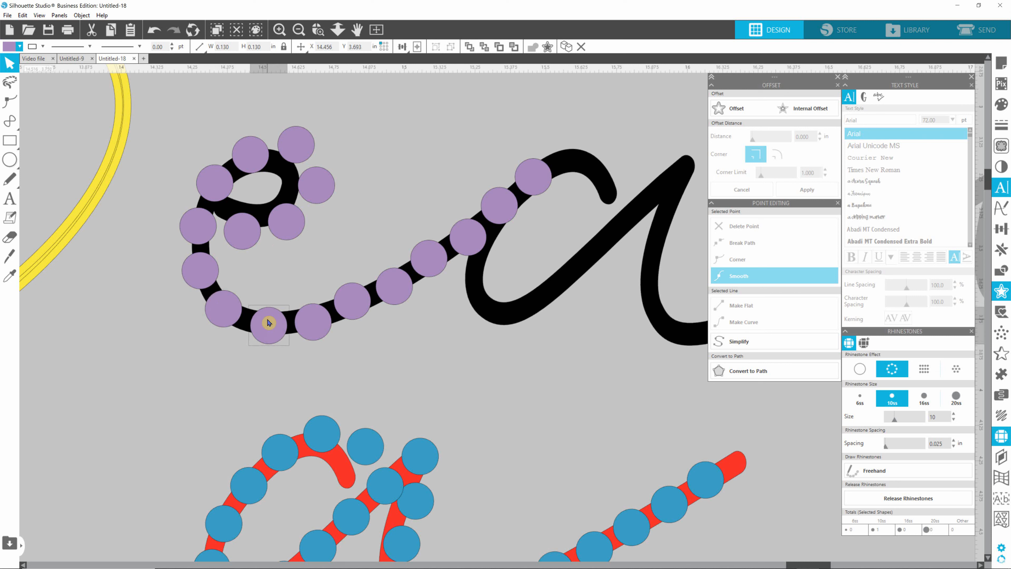
left_click_drag(352, 298, 354, 300)
left_click_drag(311, 327, 434, 261)
left_click(357, 309)
left_click(428, 264)
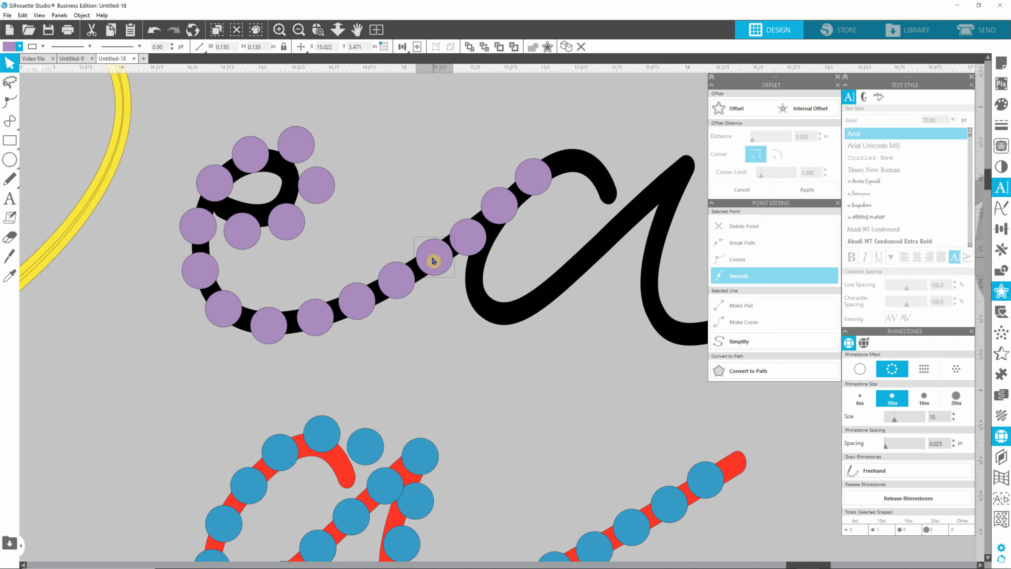
- Delete the last three purple stones where the "e" tail runs into the black "a"
left_click(475, 233)
key("Delete")
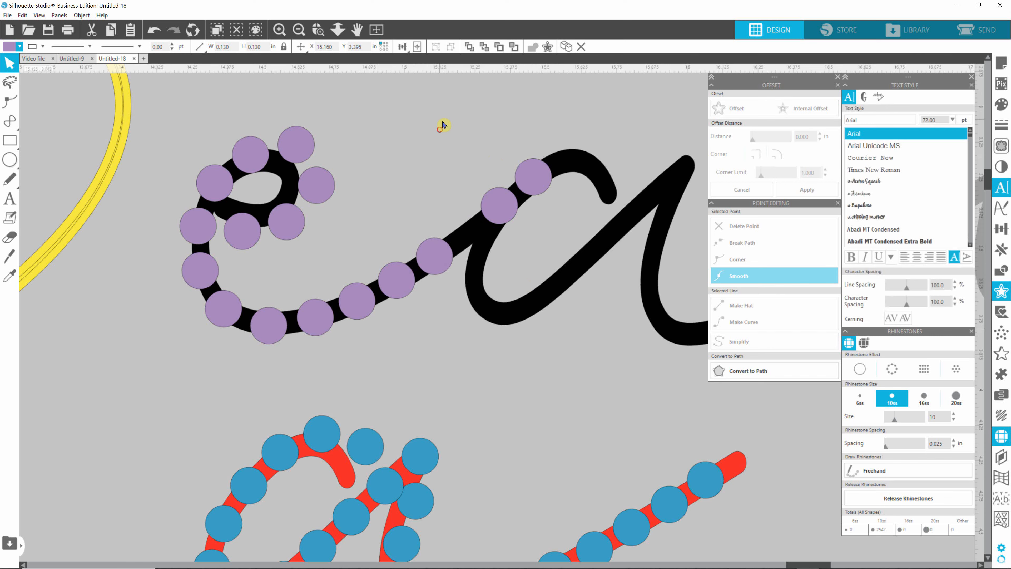
left_click_drag(440, 128, 561, 232)
key("Delete")
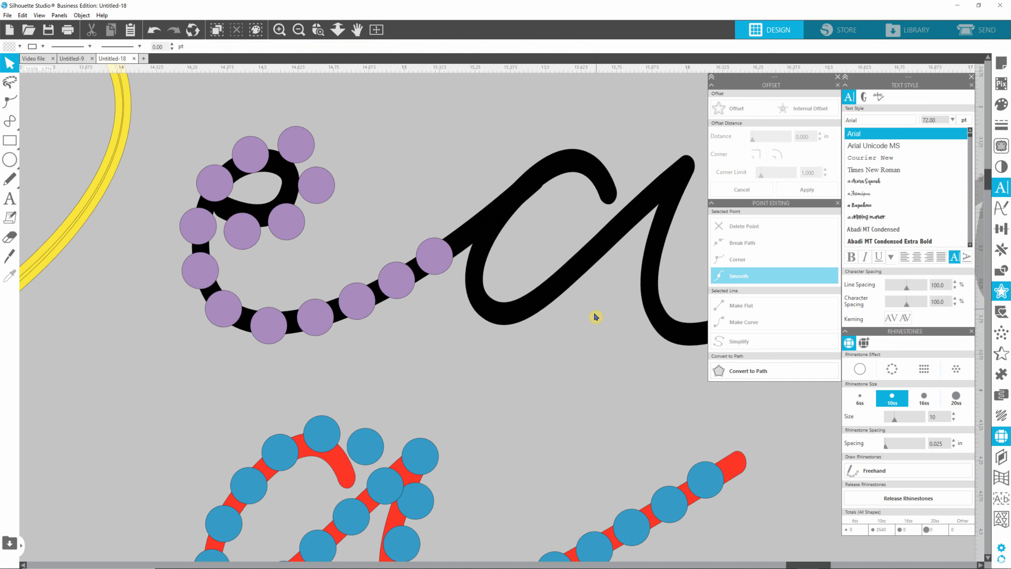
- Move all the blue stones from the red "a" onto the black "a" beside the purple "e" stones
scroll(587, 316, "down", 1)
scroll(590, 375, "down", 5)
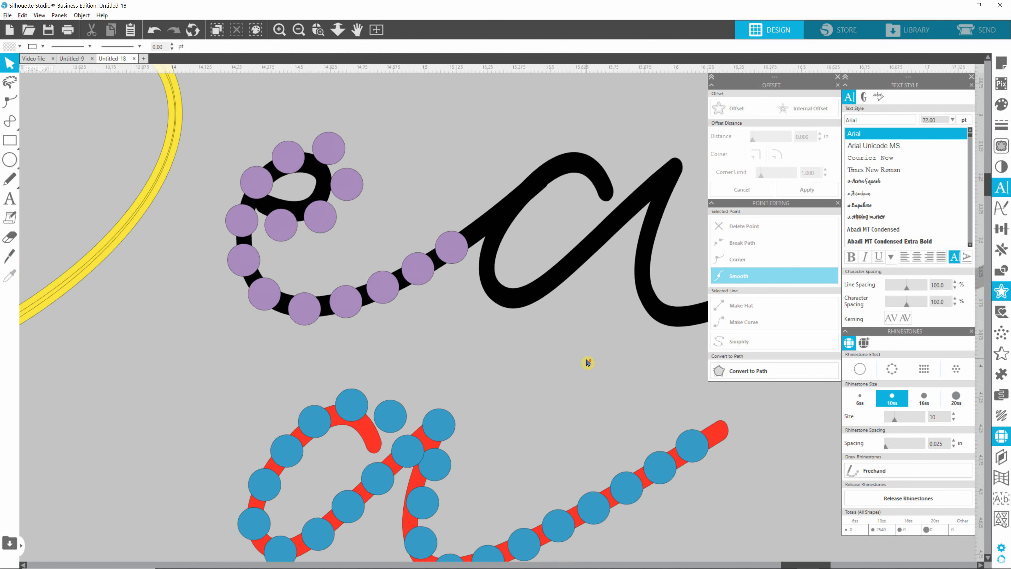
scroll(588, 362, "down", 2)
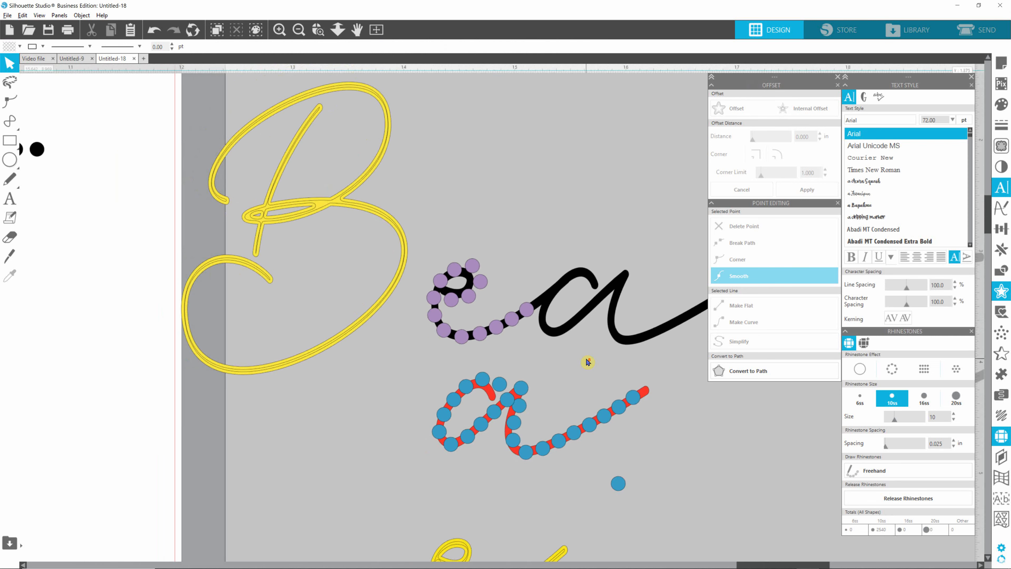
left_click_drag(752, 565, 784, 565)
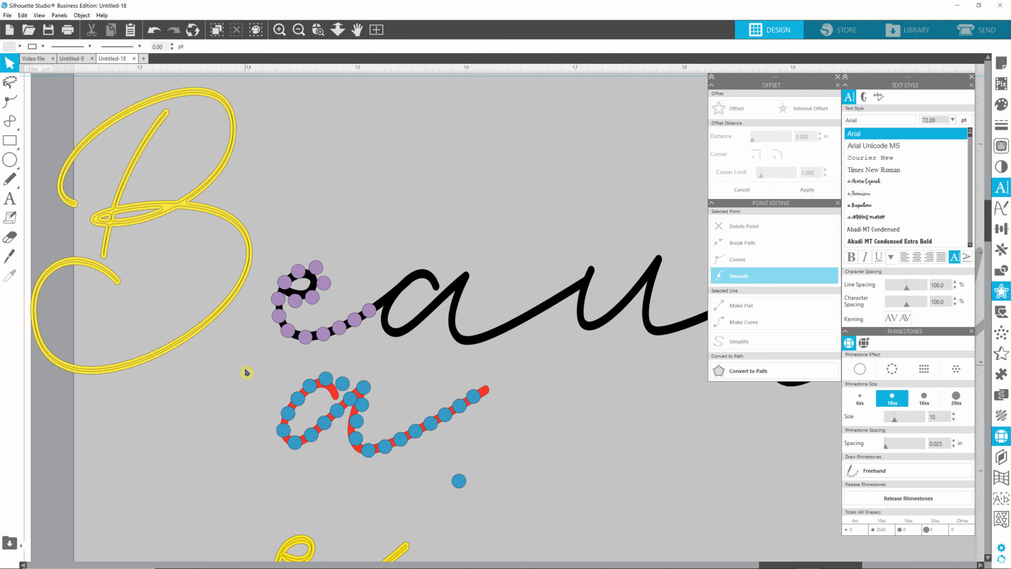
left_click_drag(244, 365, 484, 463)
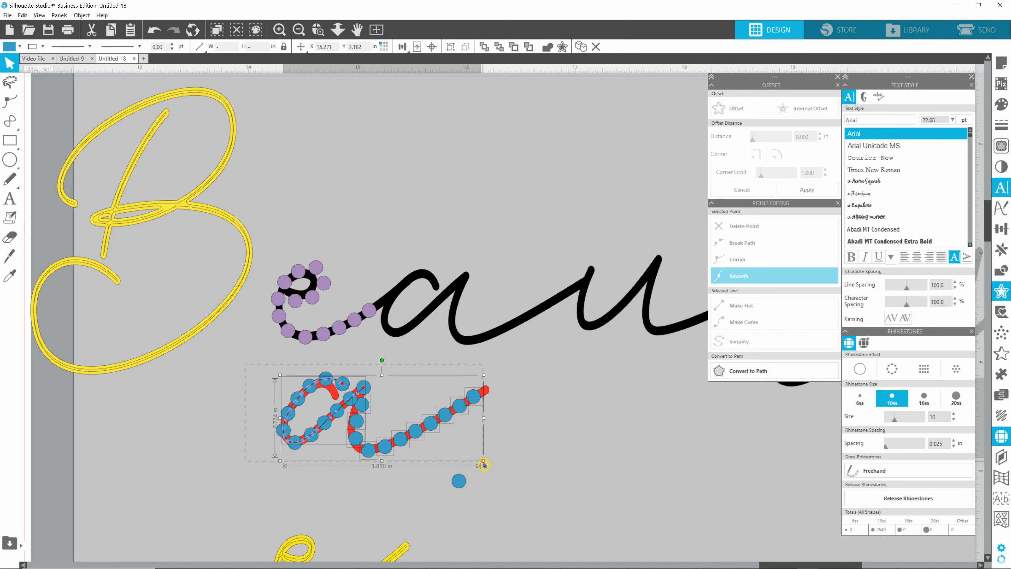
left_click(395, 434)
mouse_move(396, 435)
left_mouse_down()
mouse_move(446, 377)
mouse_move(476, 312)
mouse_move(456, 317)
left_mouse_up()
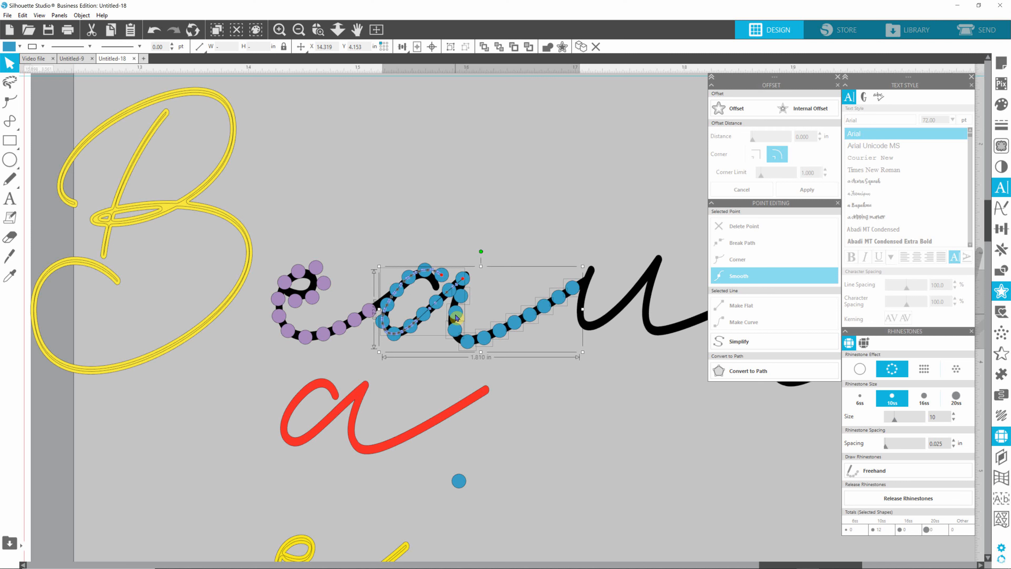
left_click(668, 455)
- Shift the last blue stone of the "a" tail onto the start of the "u" and add a copy at the stem's top
left_click(572, 288)
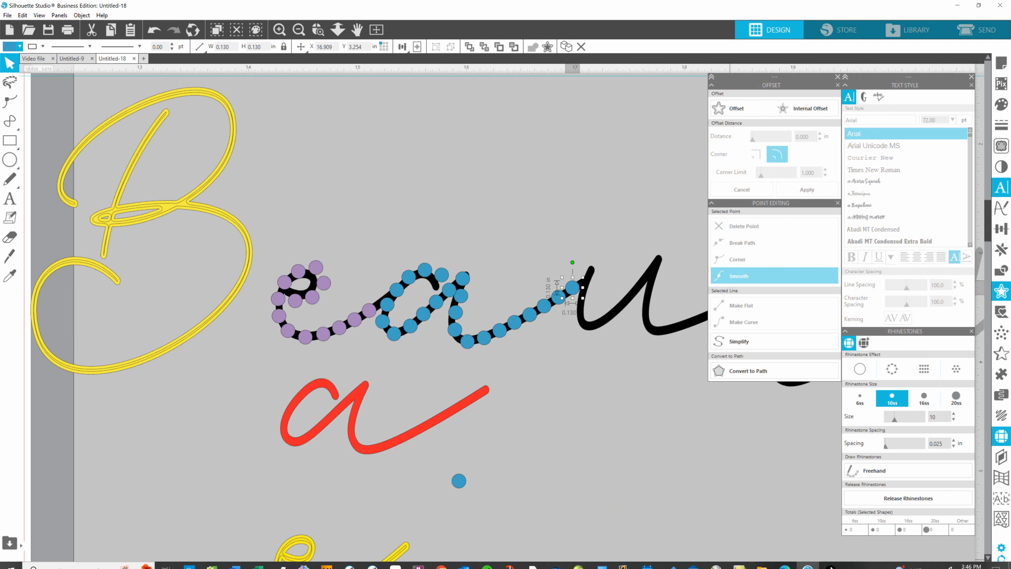
left_click_drag(795, 564, 828, 564)
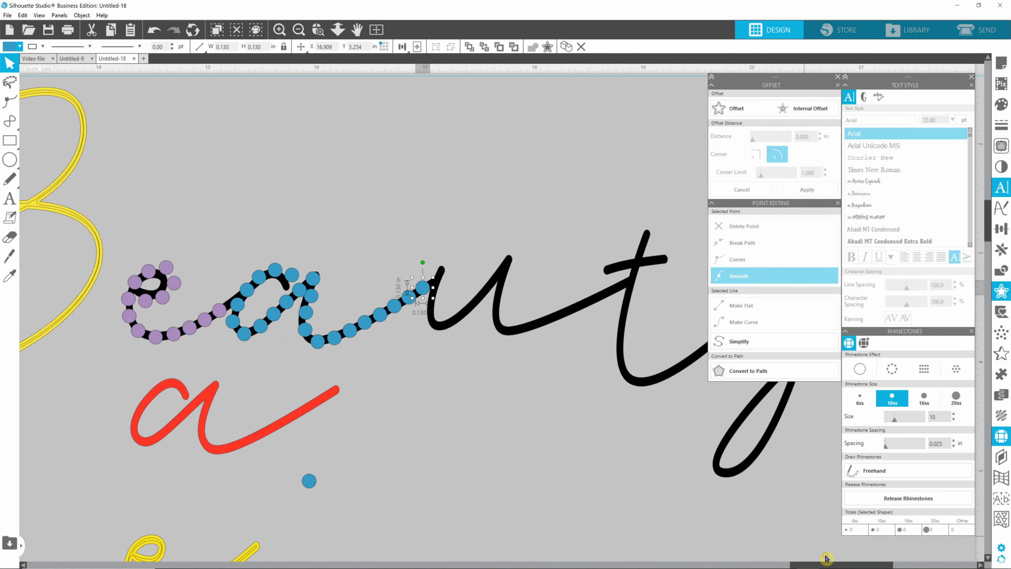
left_click(448, 384)
mouse_move(422, 289)
left_mouse_down()
mouse_move(436, 275)
mouse_move(430, 289)
left_mouse_up()
scroll(461, 379, "up", 2)
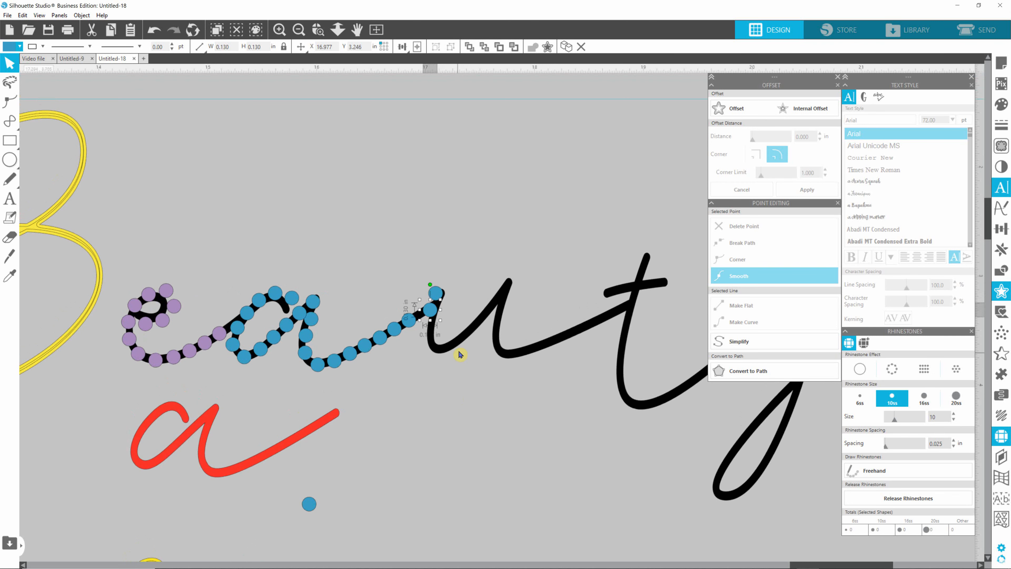
- Place six copies of the blue stone down the first stem of the black "u", around its base and partway up the rising stroke
scroll(457, 357, "up", 3)
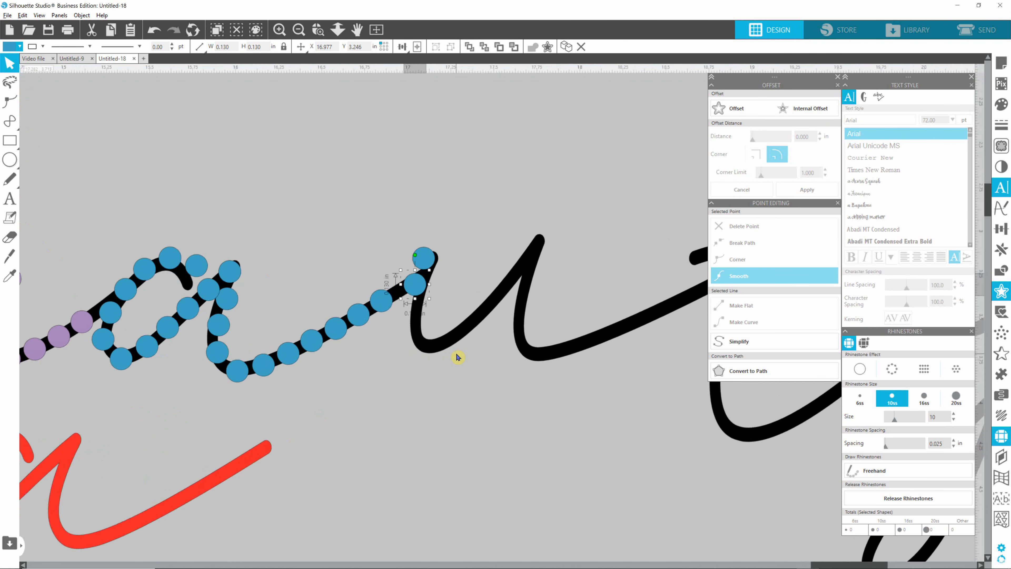
scroll(458, 358, "up", 2)
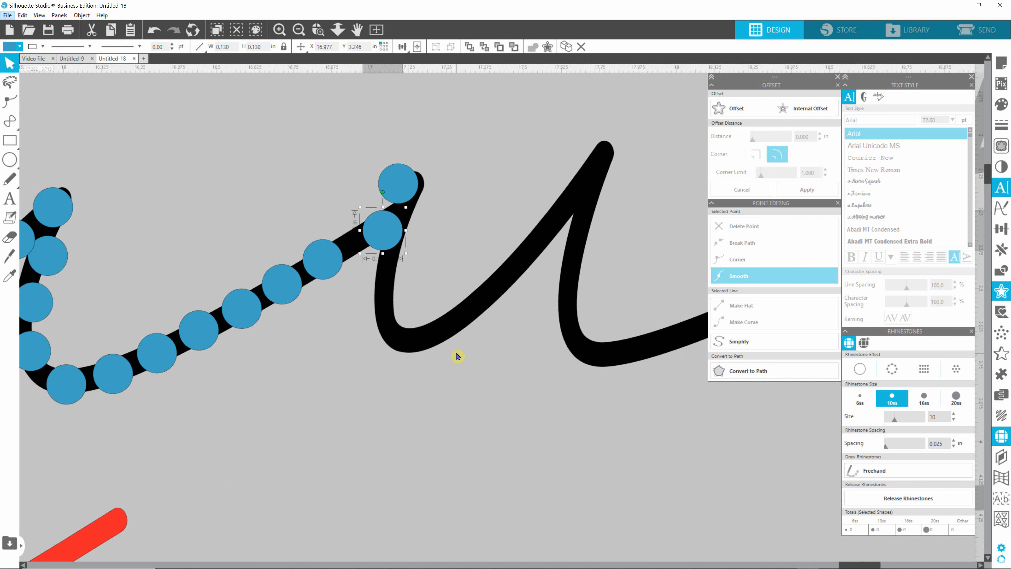
mouse_move(390, 233)
left_mouse_down("alt")
mouse_move(379, 328)
mouse_move(424, 354)
mouse_move(449, 345)
mouse_move(537, 264)
left_mouse_up("alt")
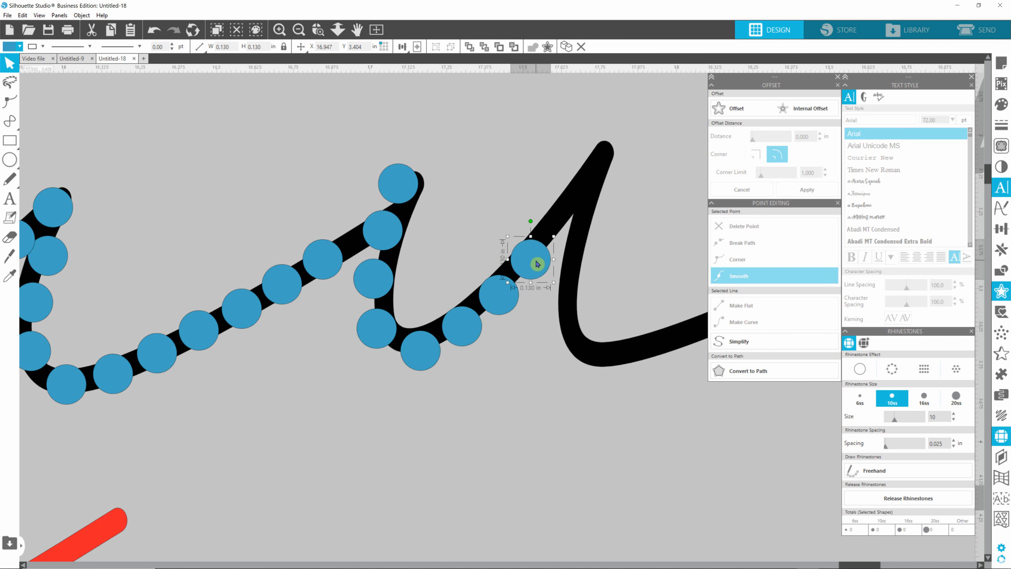
scroll(593, 413, "down", 5)
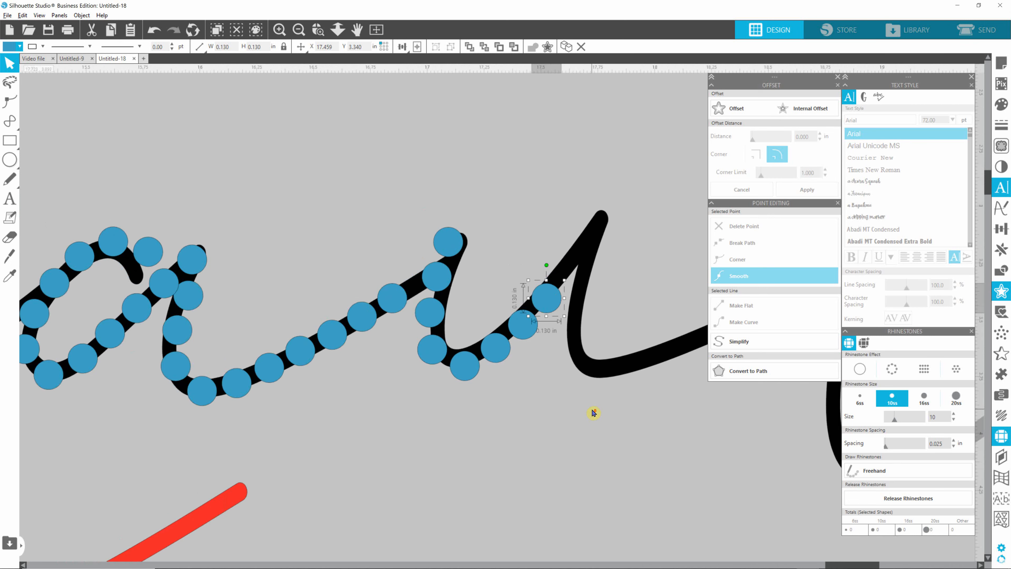
scroll(593, 413, "down", 5)
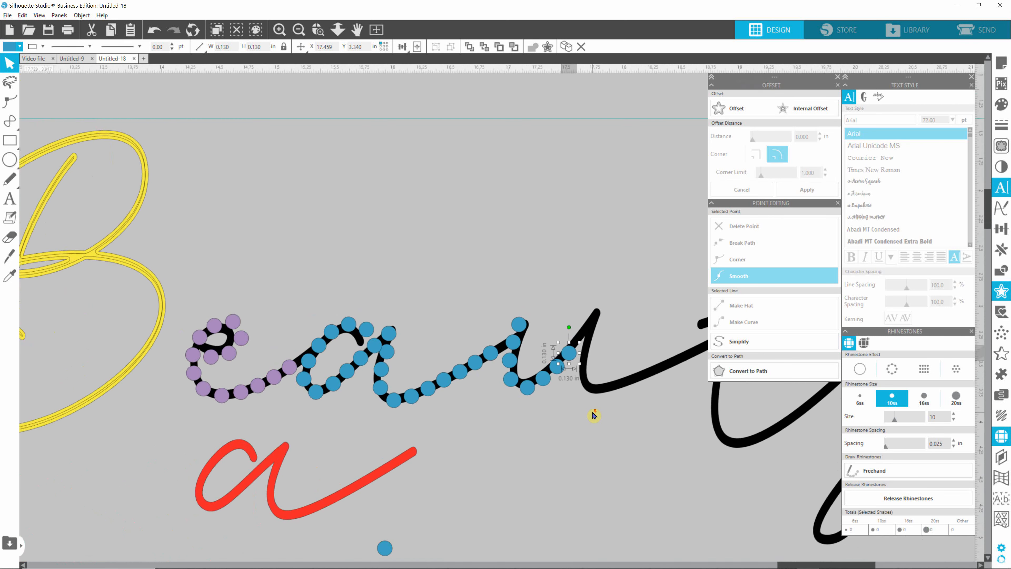
key("alt")
mouse_move(842, 567)
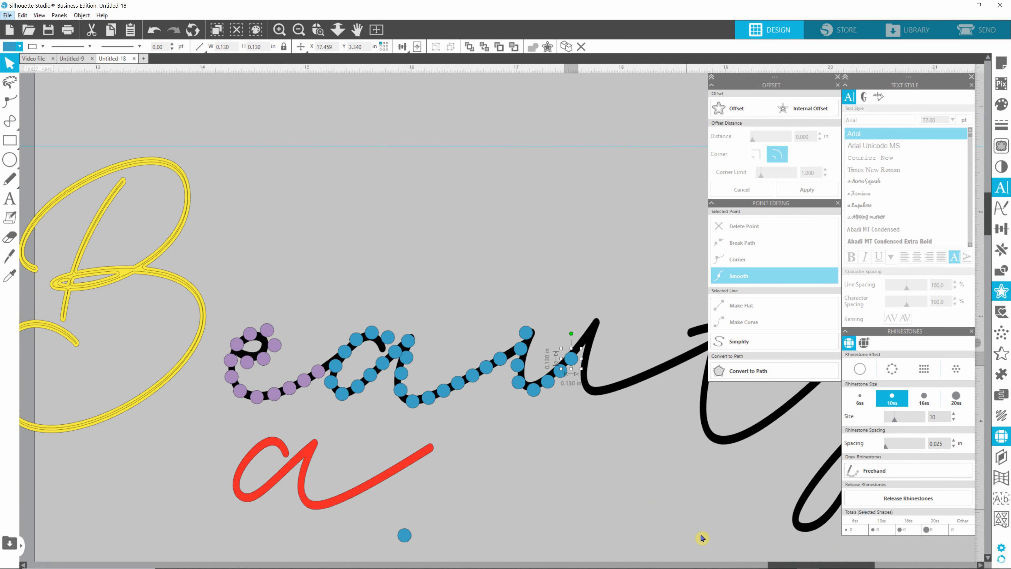
- Duplicate the row of blue rhinestones from the tail of the a onto the last stroke of the u
left_click_drag(856, 563, 880, 564)
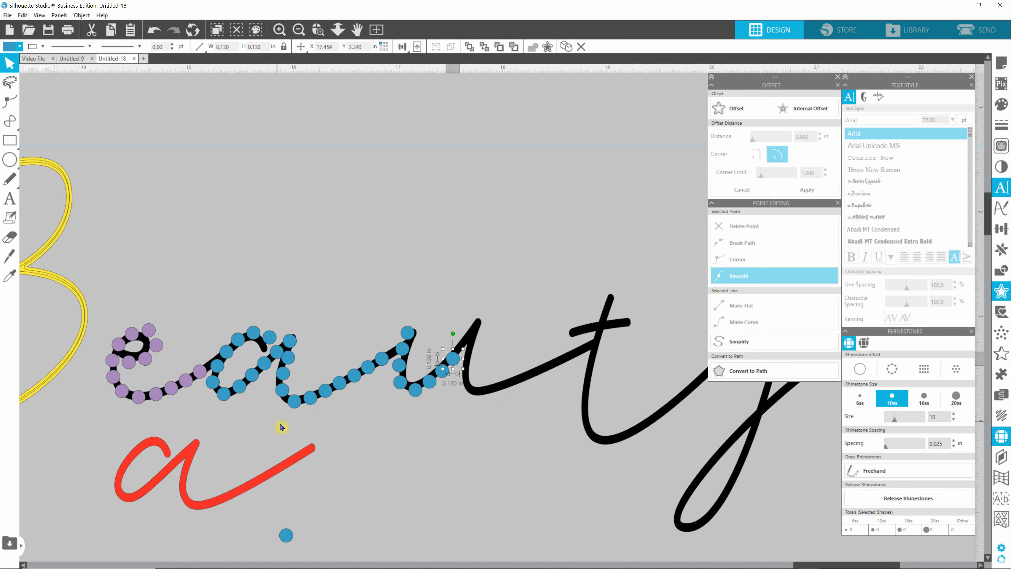
left_click(429, 382)
left_click(273, 424)
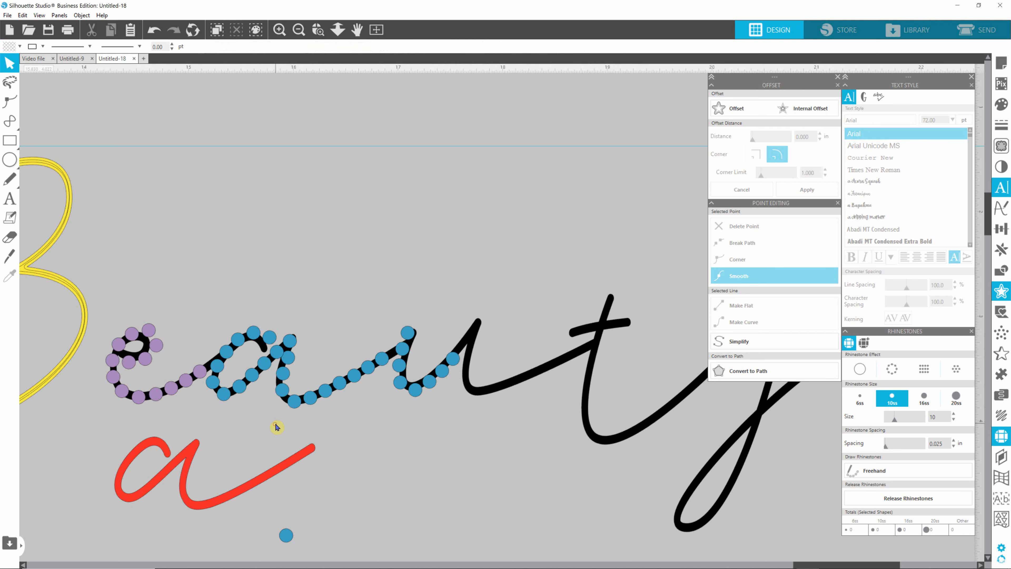
left_click_drag(289, 395, 391, 330)
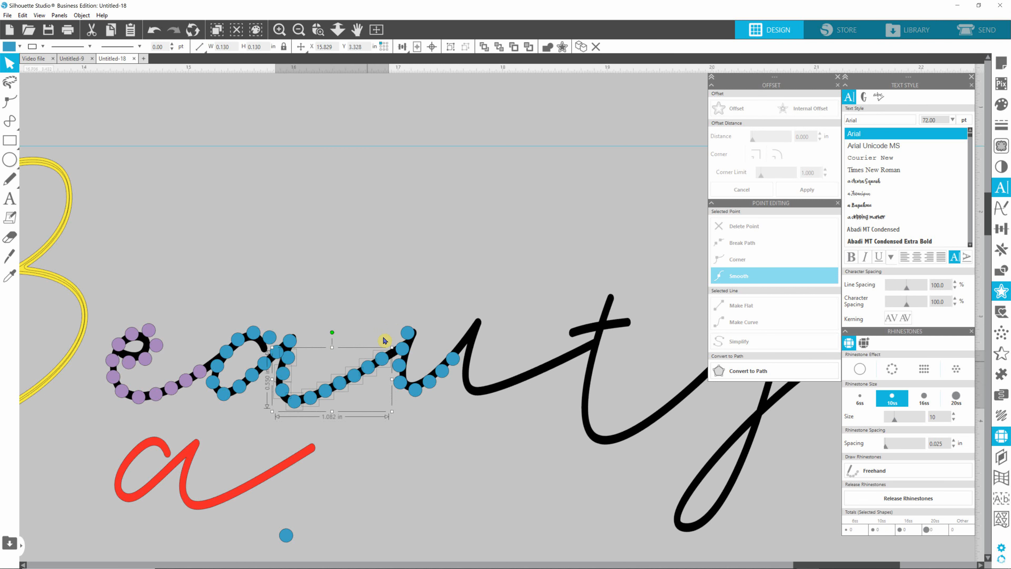
left_click_drag(345, 384, 525, 376)
- Place a rhinestone higher on the last upstroke of the u, near its tip, continuing the duplicated row
left_click(472, 349)
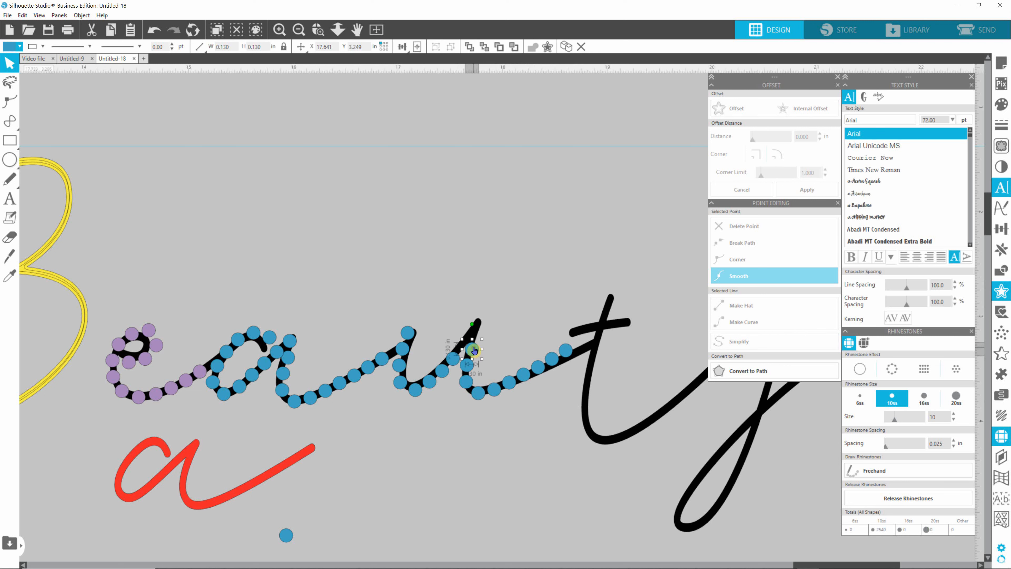
left_click_drag(474, 350, 477, 333)
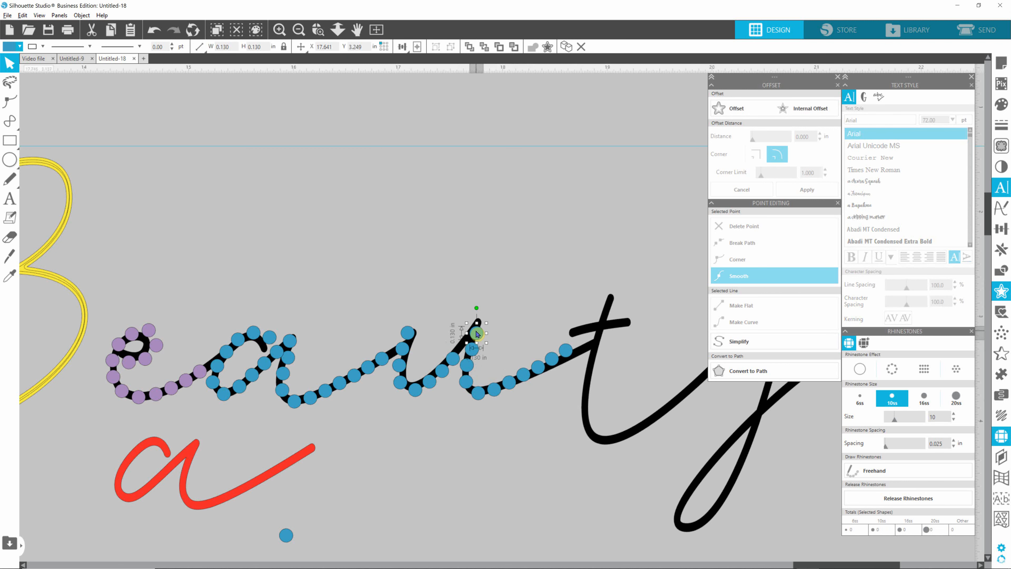
left_click(502, 474)
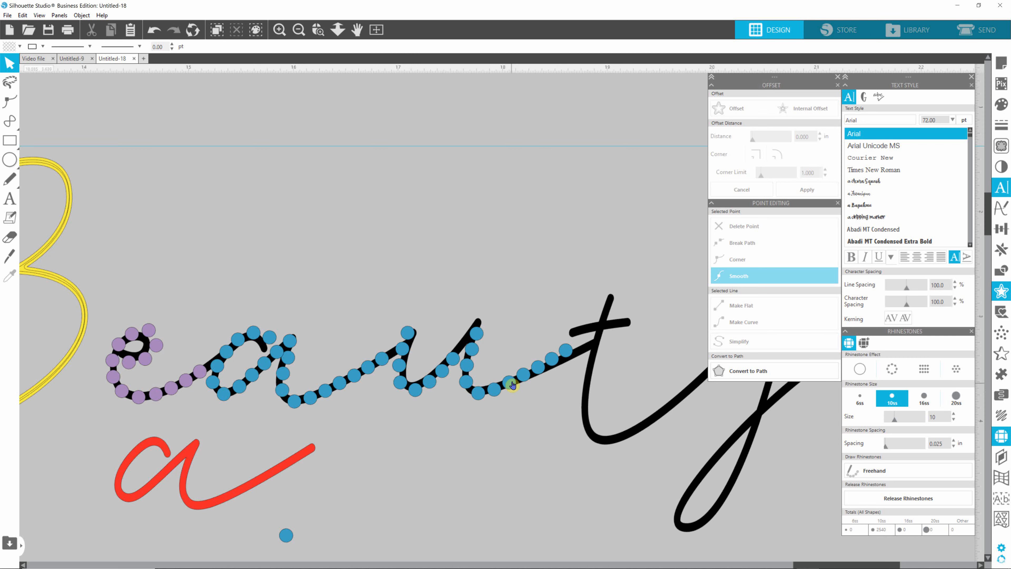
- Realign the rhinestones along the tail of the u so they follow the centre of the black stroke toward the t
scroll(529, 382, "up", 5)
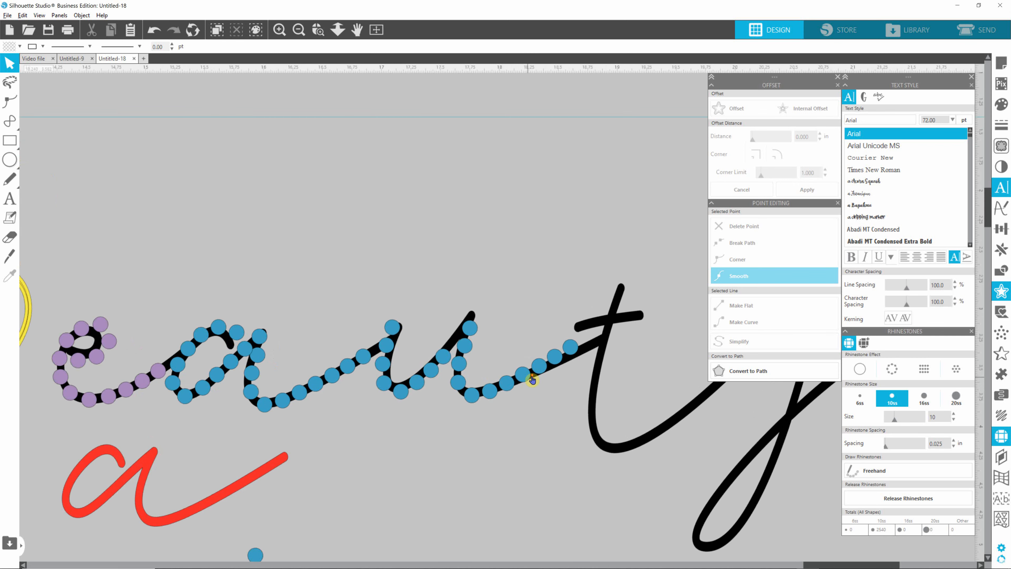
scroll(529, 377, "up", 1)
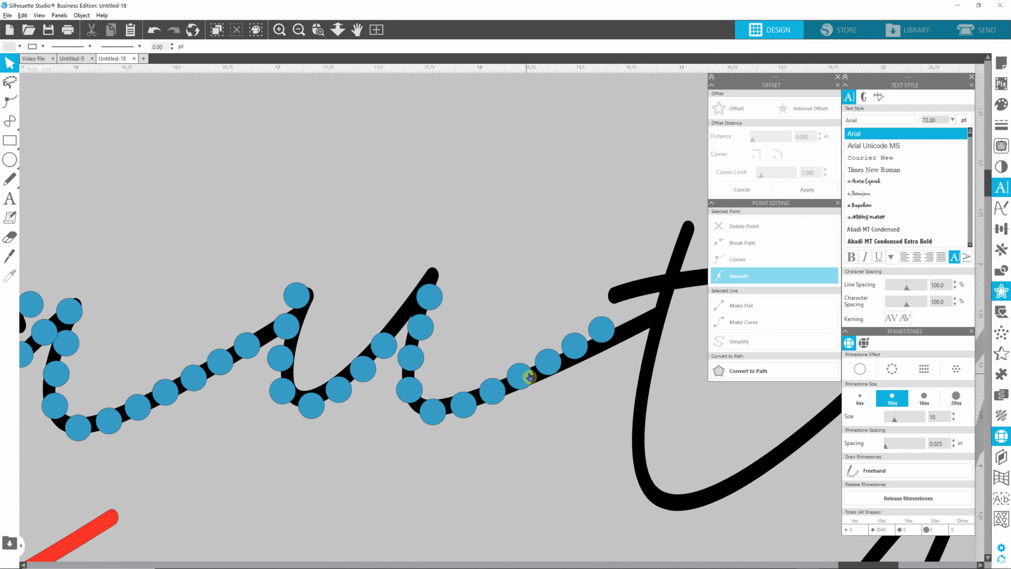
left_click(490, 392)
mouse_move(491, 392)
left_mouse_down()
mouse_move(547, 364)
mouse_move(557, 372)
mouse_move(600, 332)
mouse_move(610, 343)
left_mouse_up()
left_click(521, 374)
left_click(574, 345)
left_click(452, 474)
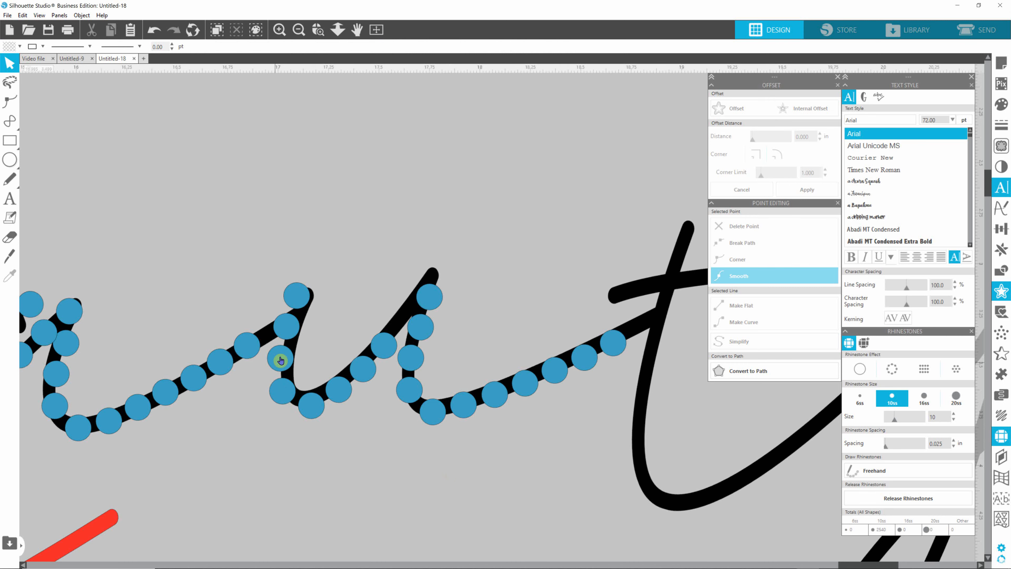
- Move the black letter t up out of the word into the empty area above it
scroll(367, 325, "down", 4)
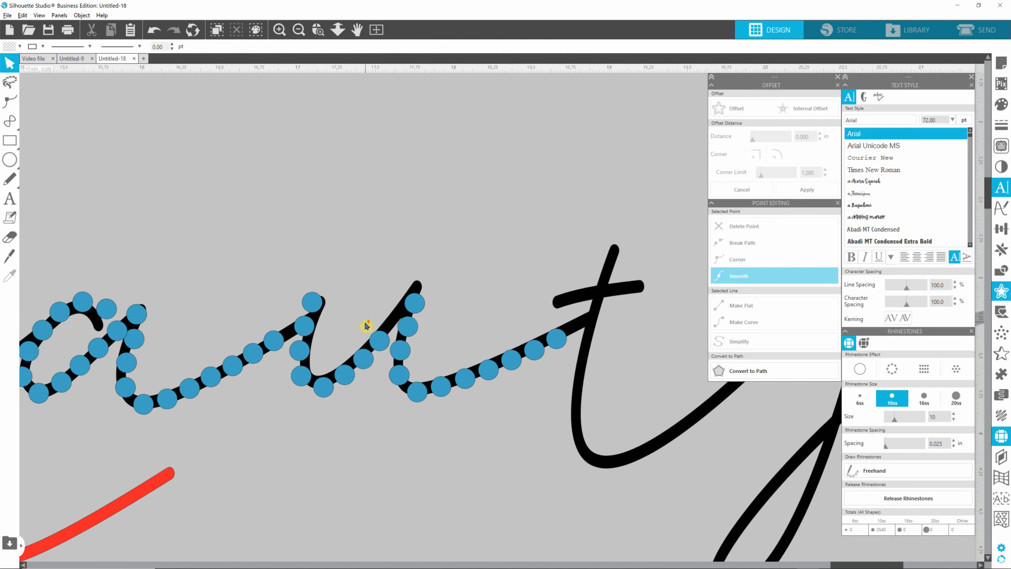
scroll(366, 326, "down", 2)
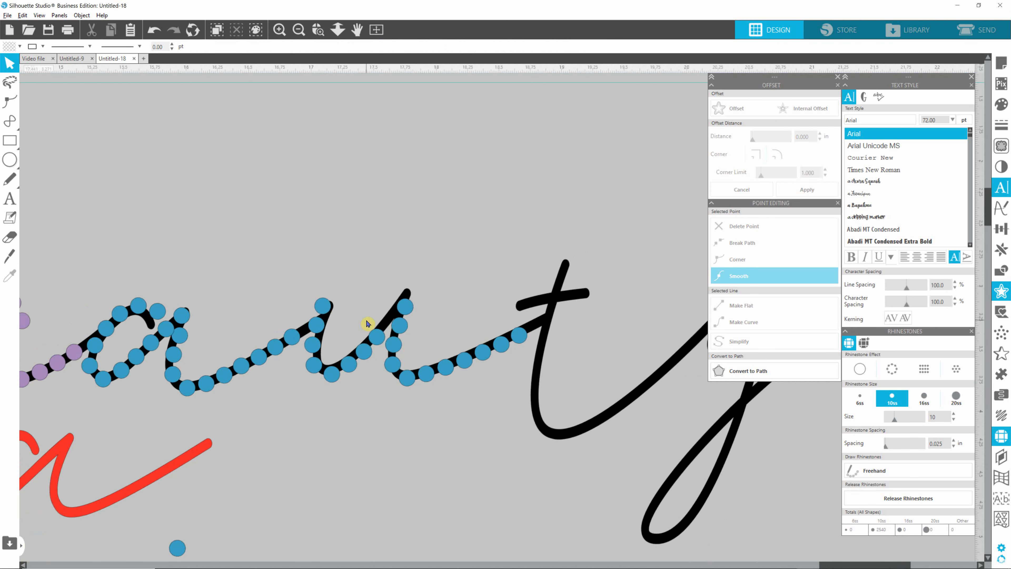
scroll(367, 324, "down", 1)
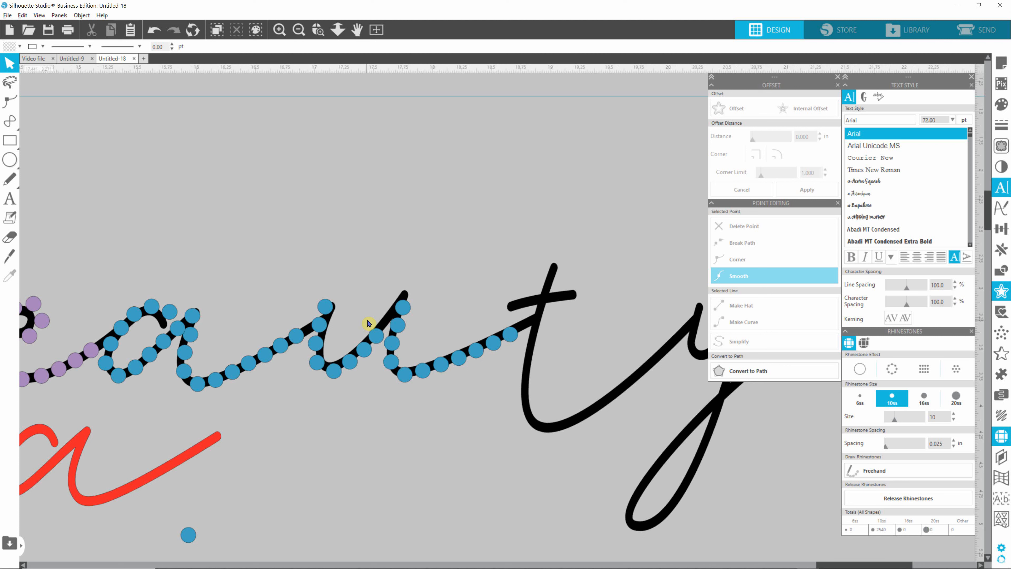
key("alt")
left_click(379, 393)
scroll(583, 353, "up", 2)
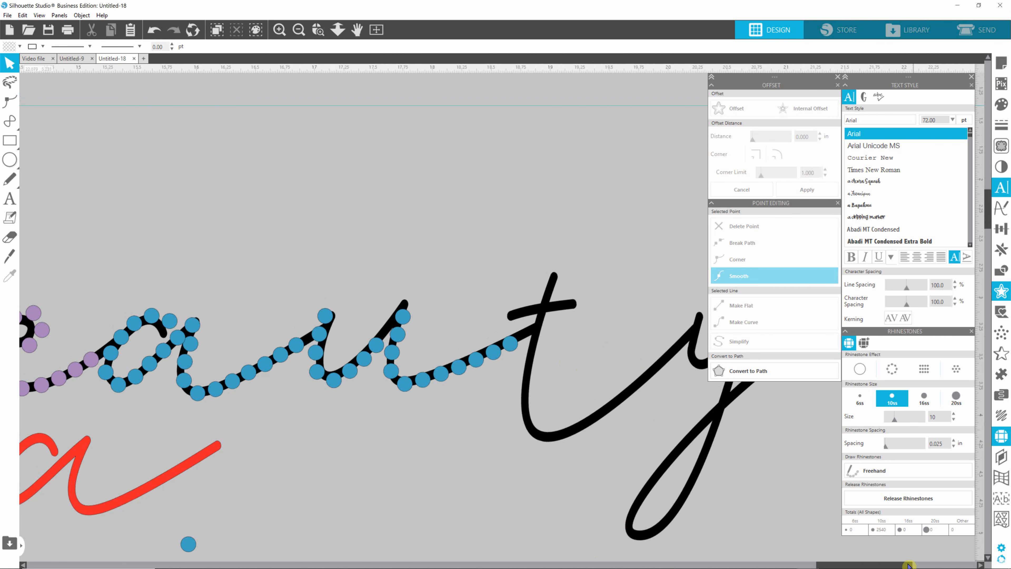
left_click_drag(874, 565, 887, 564)
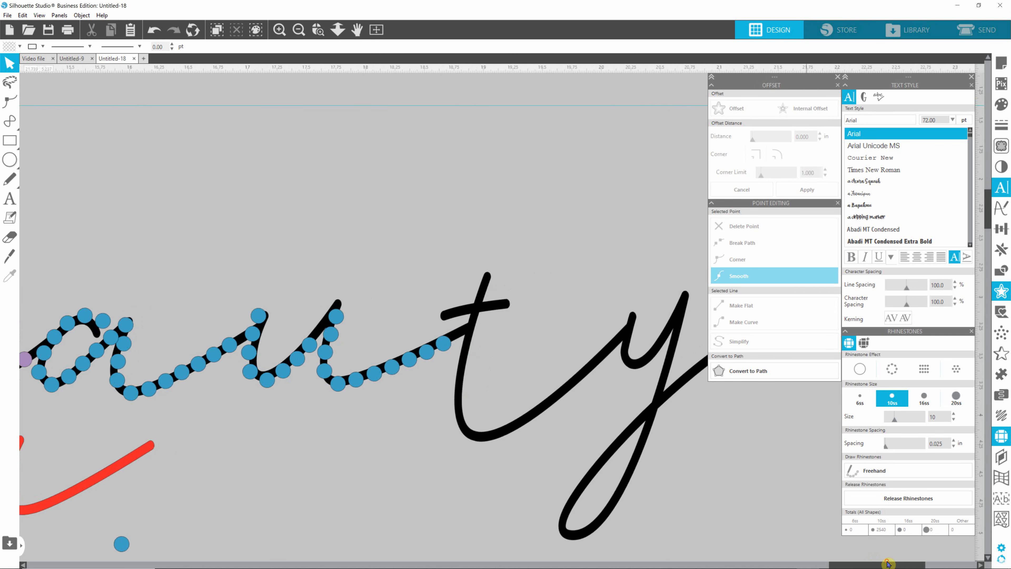
left_click(519, 429)
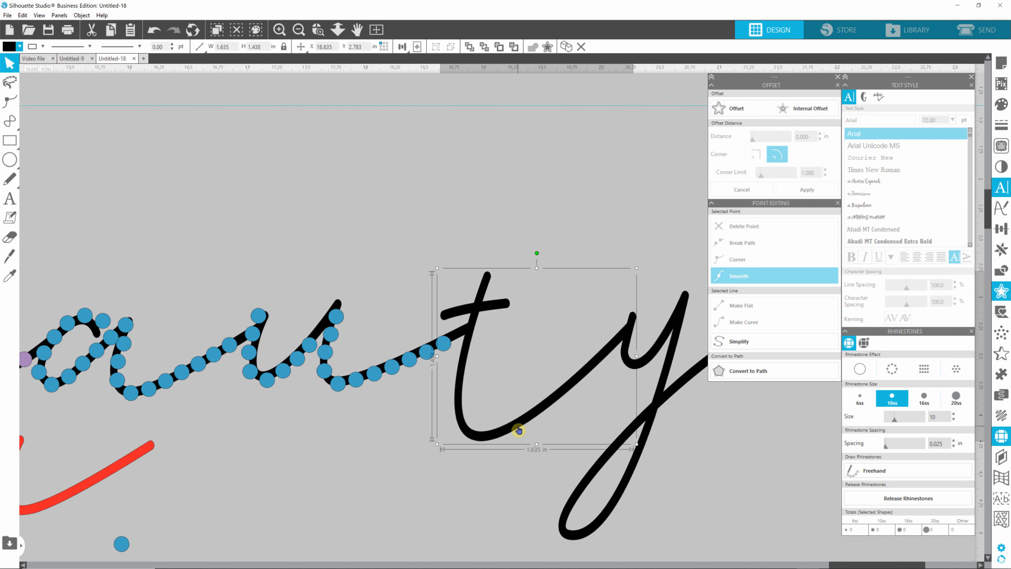
mouse_move(518, 427)
left_mouse_down()
mouse_move(537, 337)
mouse_move(529, 266)
left_mouse_up()
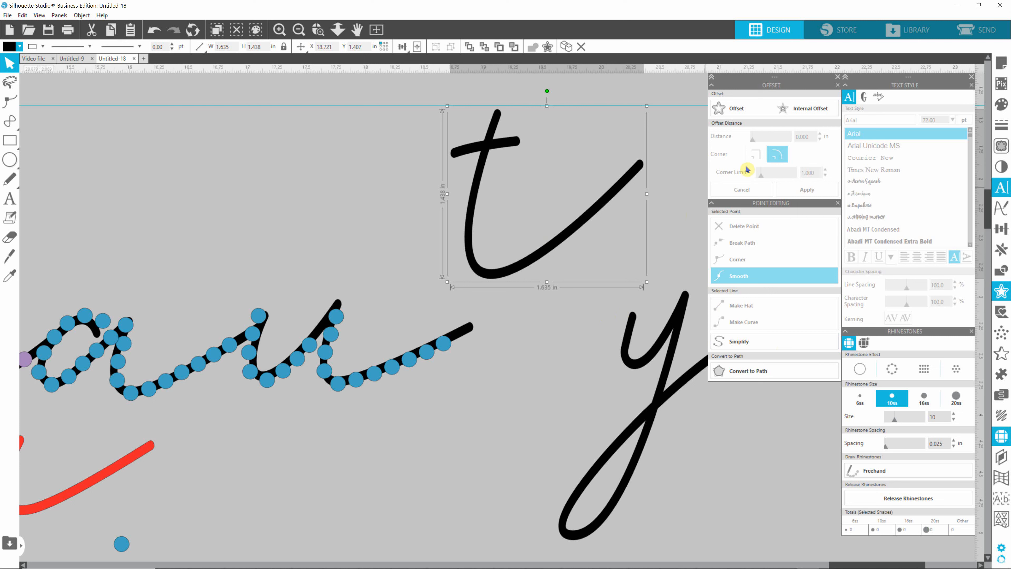
left_click(812, 108)
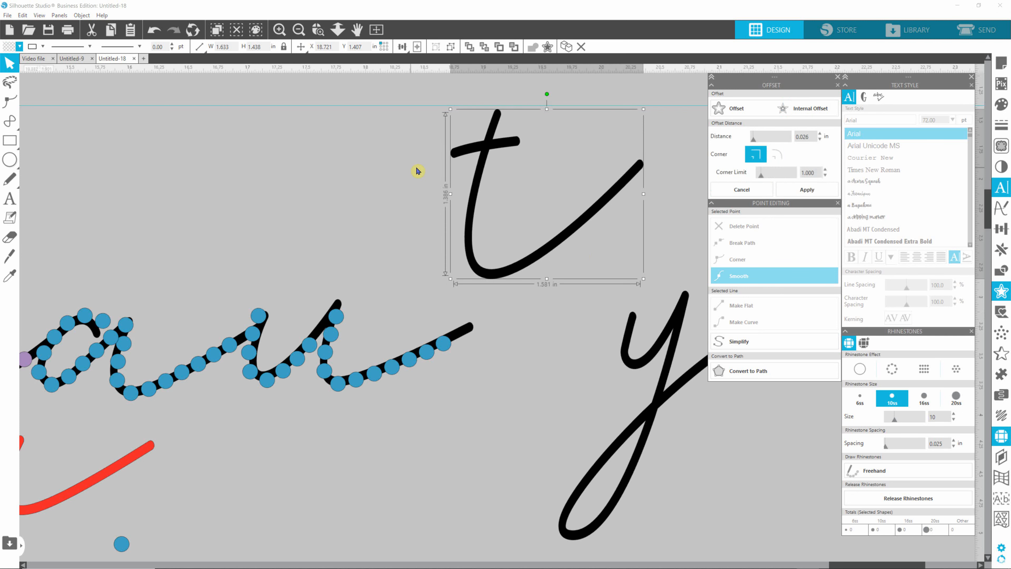
left_click(154, 29)
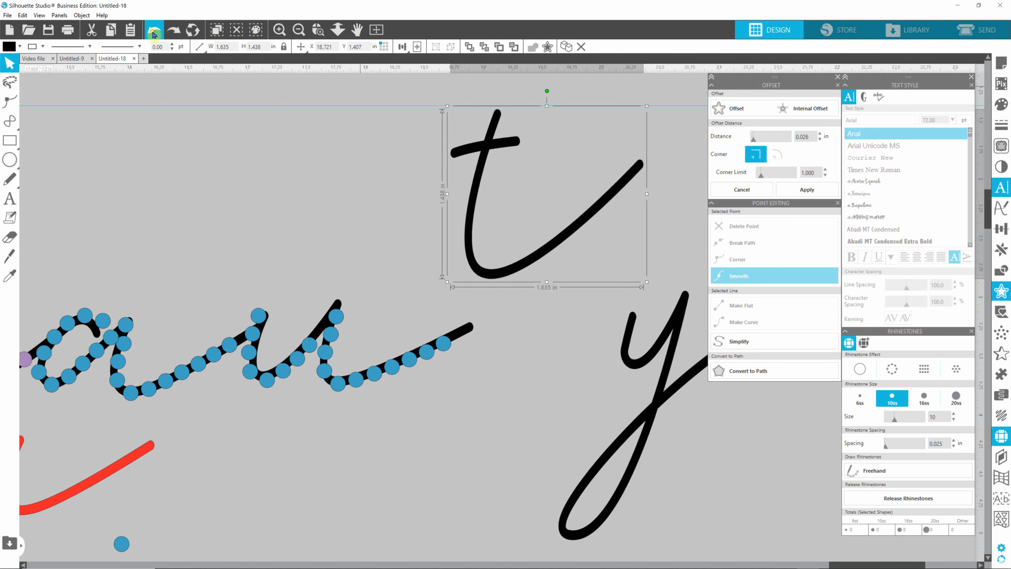
left_click(288, 164)
- Fill the separated letter t with yellow
left_click(492, 152)
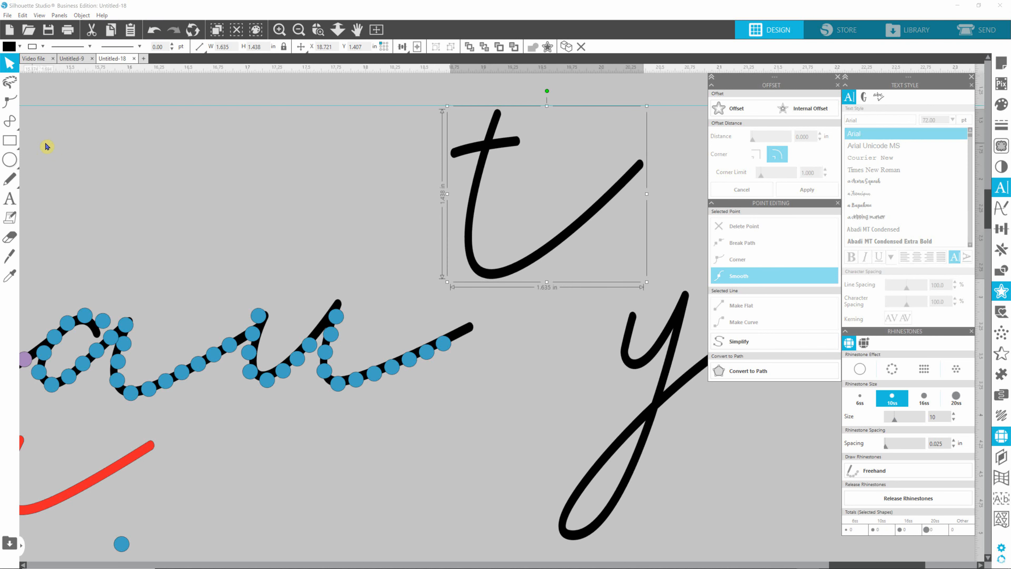
left_click(11, 49)
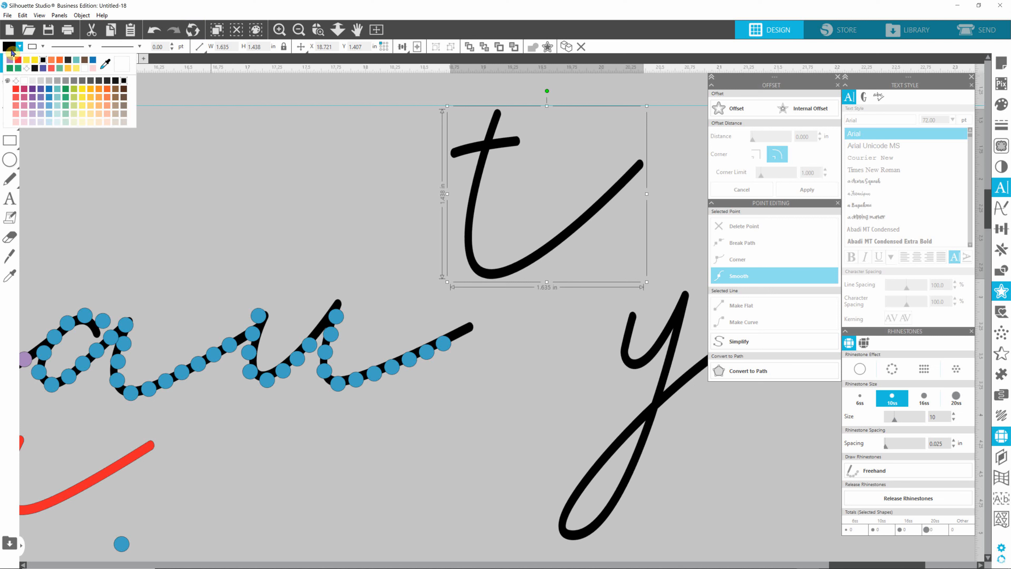
left_click(28, 61)
left_click(309, 144)
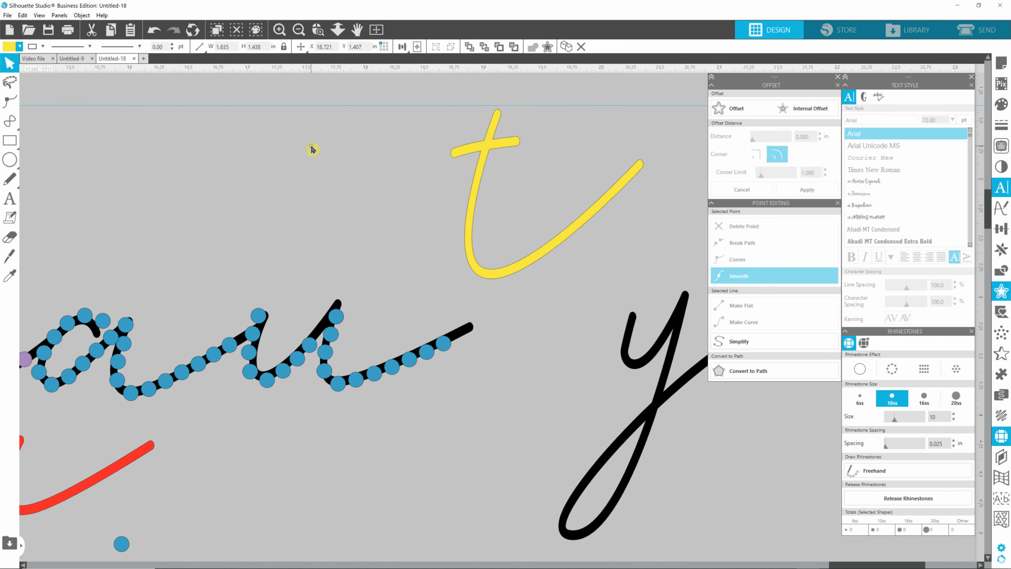
- Create an internal offset of the yellow t and move the yellow letter aside, clear of the offset outline
left_click(489, 152)
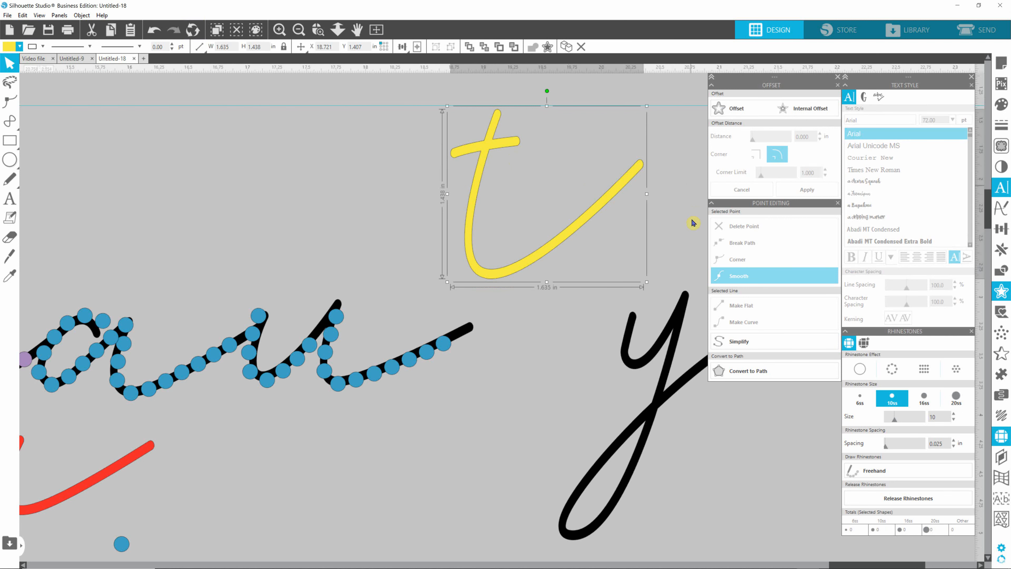
left_click(806, 114)
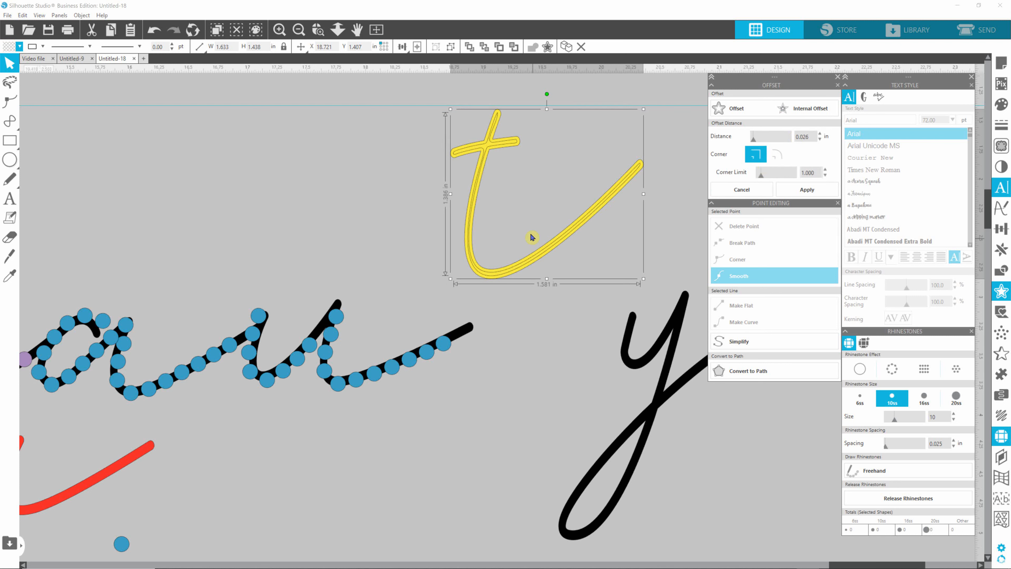
left_click(381, 149)
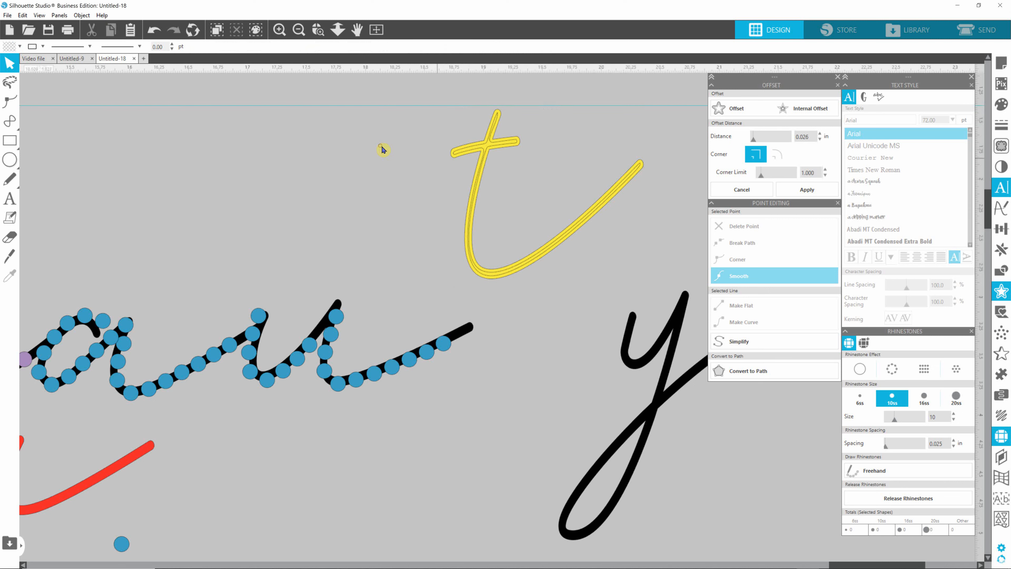
left_click(485, 158)
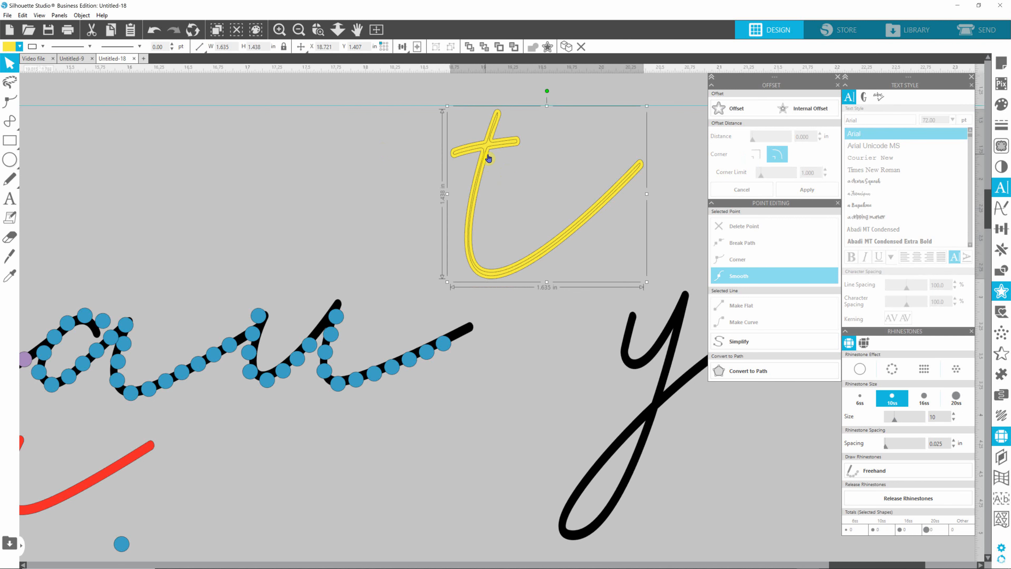
left_click_drag(483, 157, 200, 140)
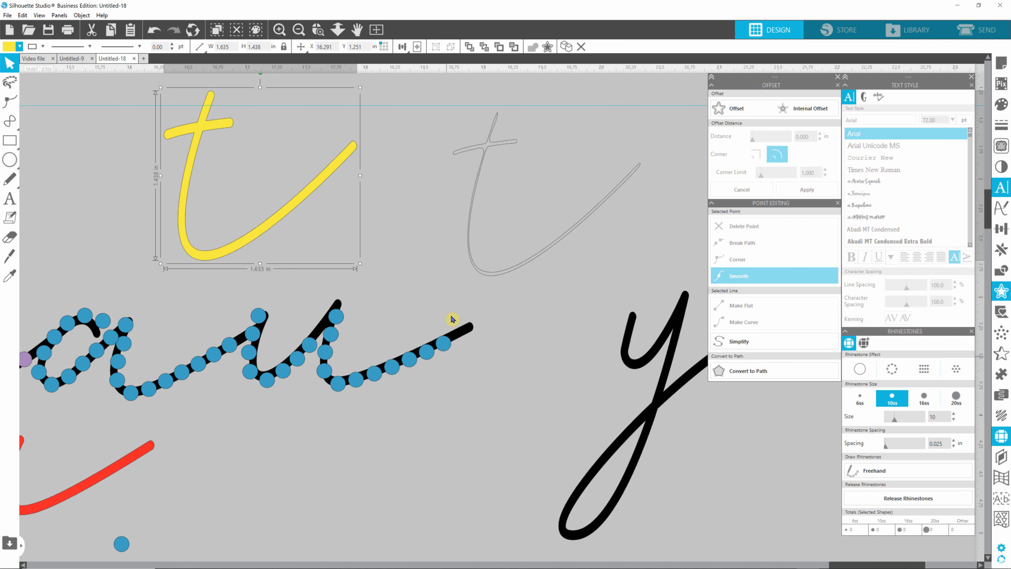
- Apply the edge rhinestone effect with 10ss stones to the thin offset outline of the t
left_click(443, 352)
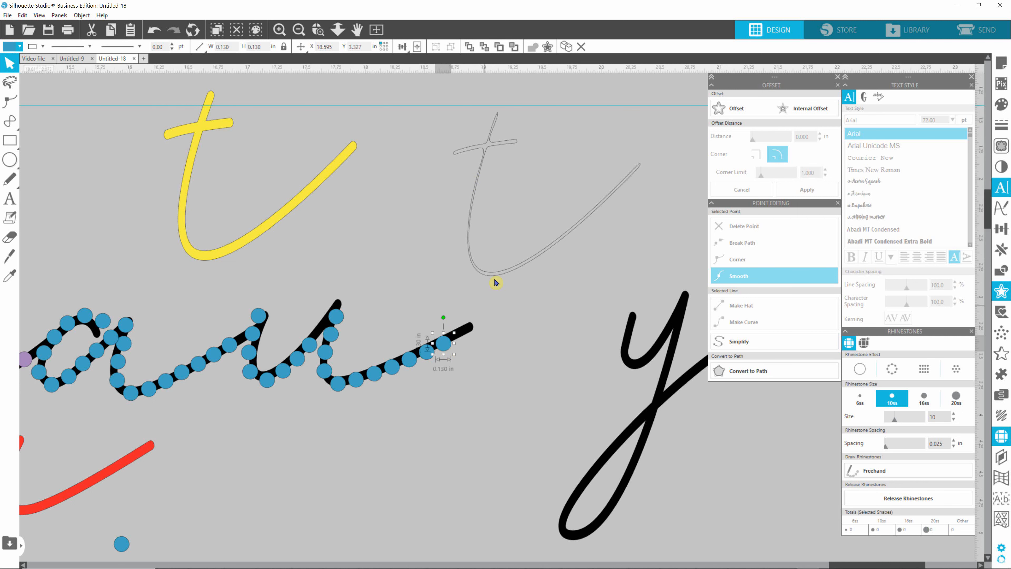
left_click(474, 197)
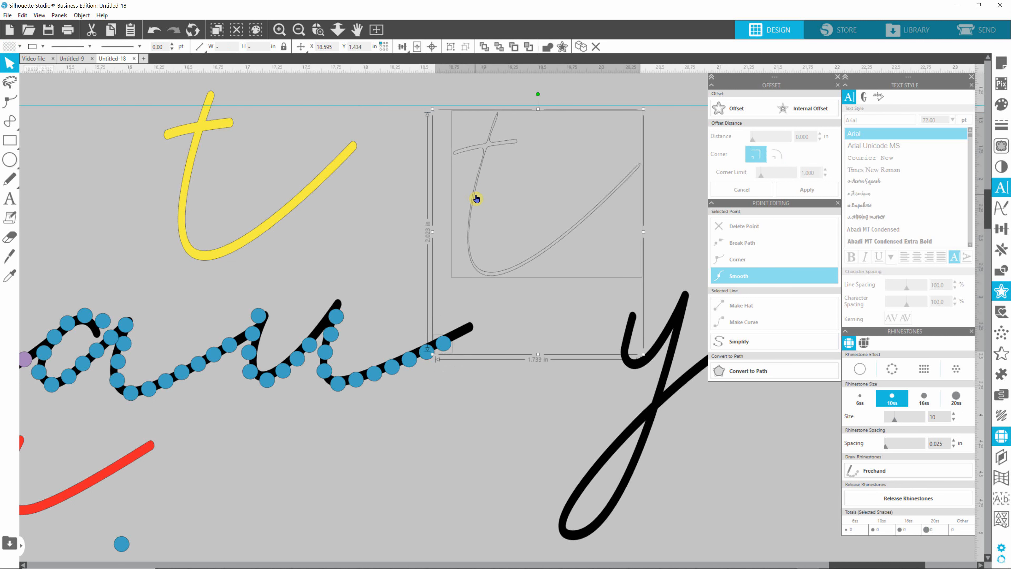
left_click(412, 213)
left_click(469, 201)
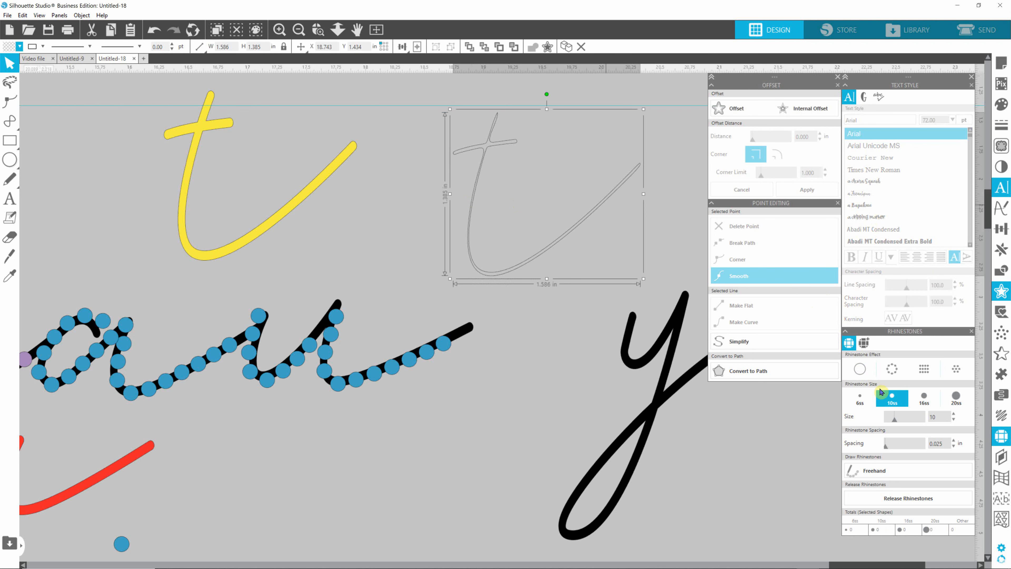
left_click(900, 378)
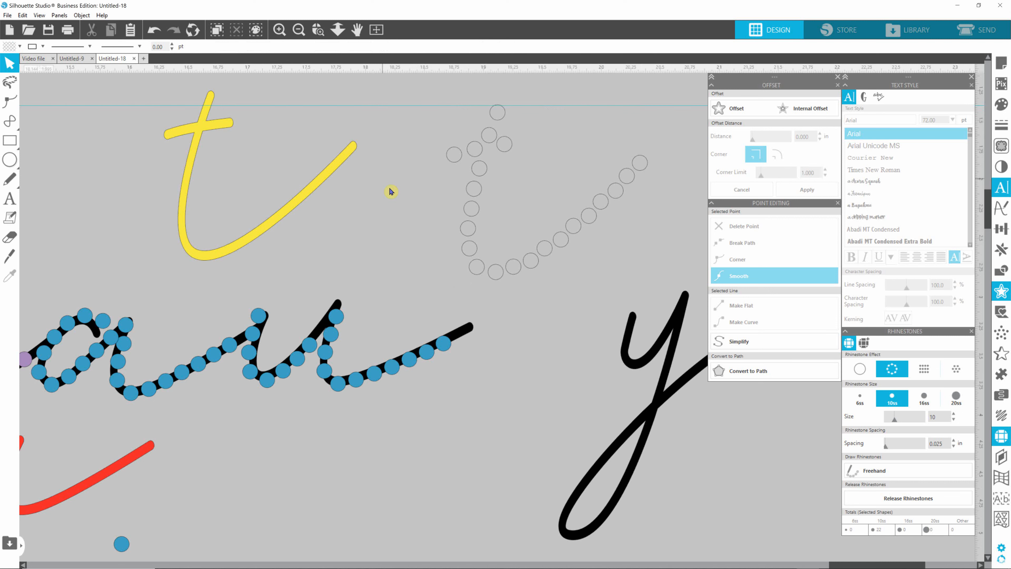
- Move the yellow t back between the u and the y, and fill the t's rhinestones with black
left_click_drag(276, 214, 560, 342)
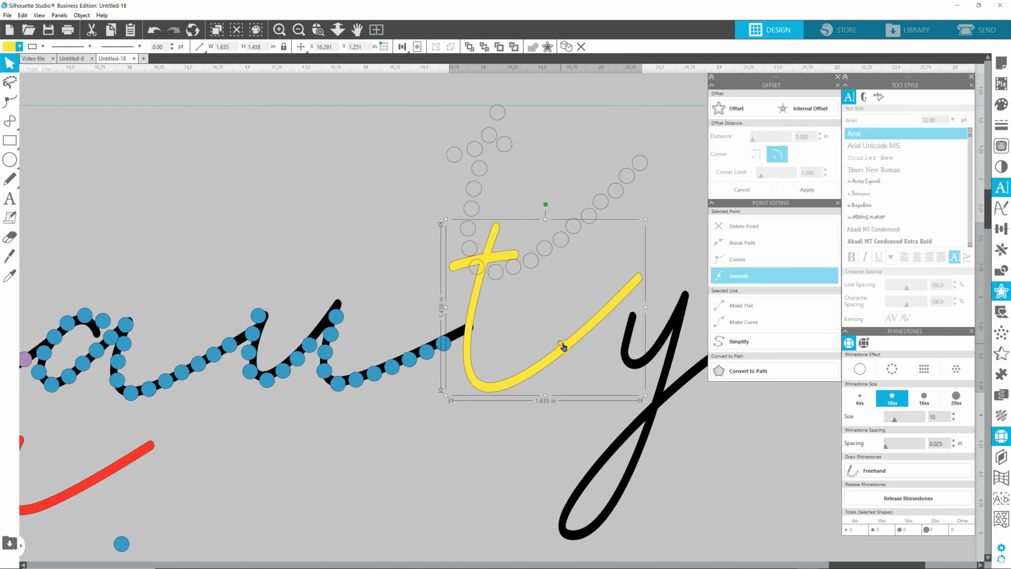
left_click(395, 97)
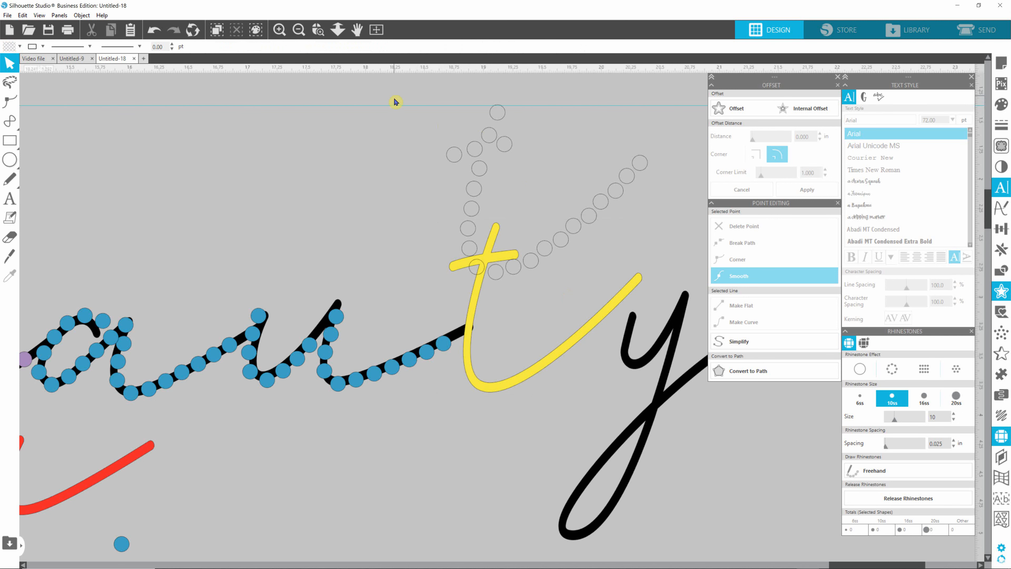
left_click_drag(394, 92, 681, 289)
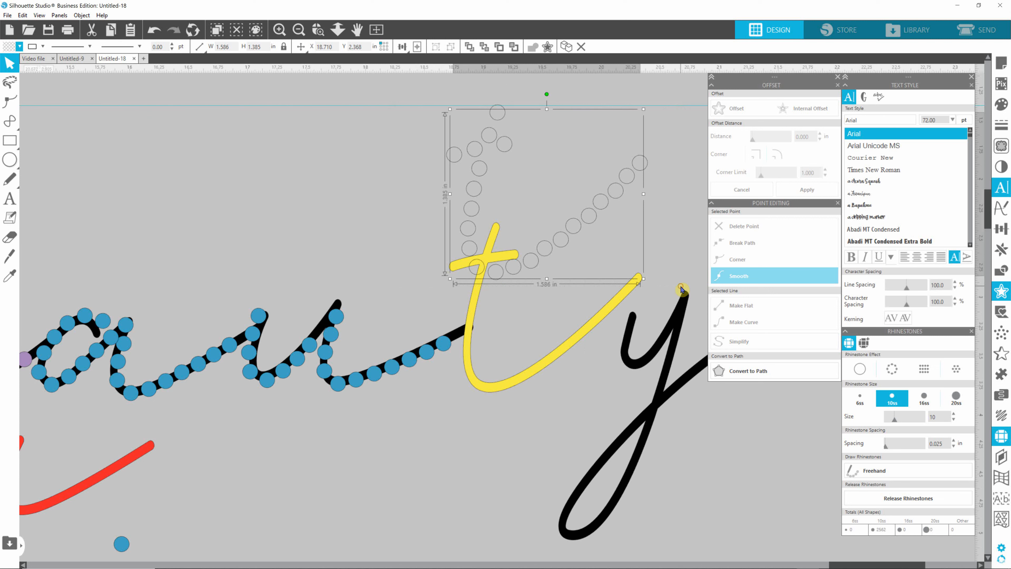
left_click(19, 46)
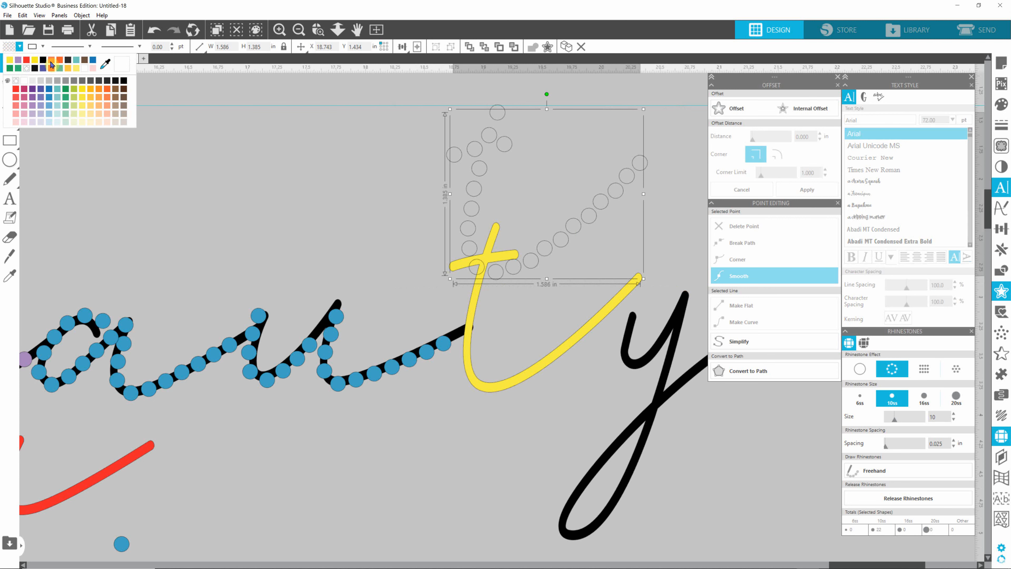
left_click(46, 60)
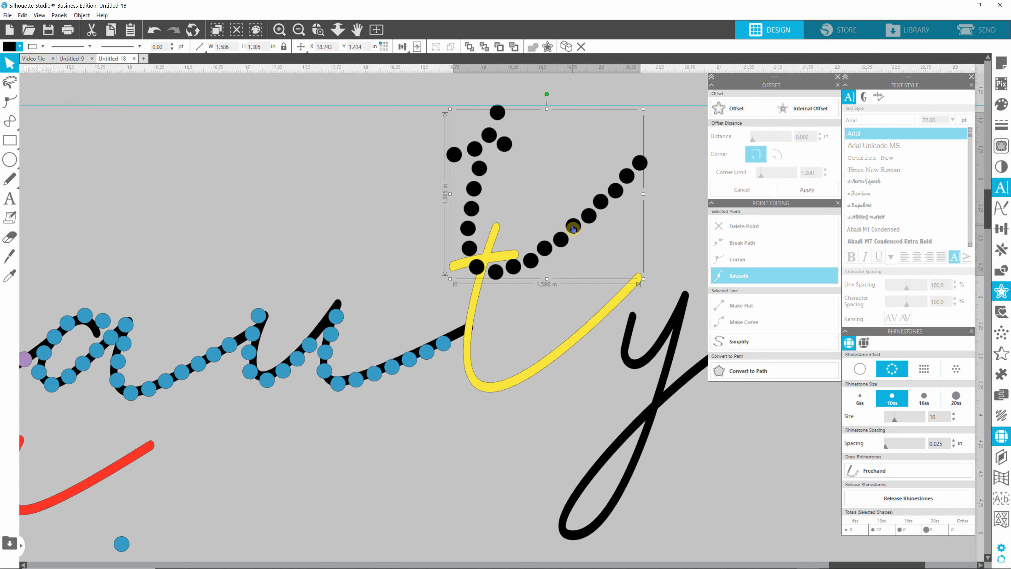
- Place the black rhinestones over the yellow t and release them into individual stones
left_click_drag(573, 228, 575, 346)
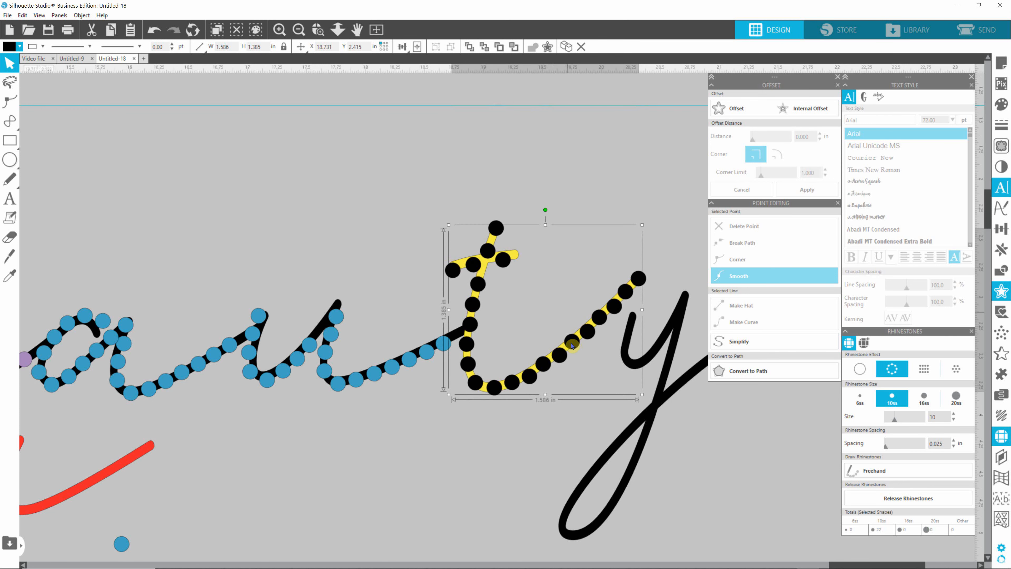
left_click(555, 263)
scroll(483, 261, "up", 2)
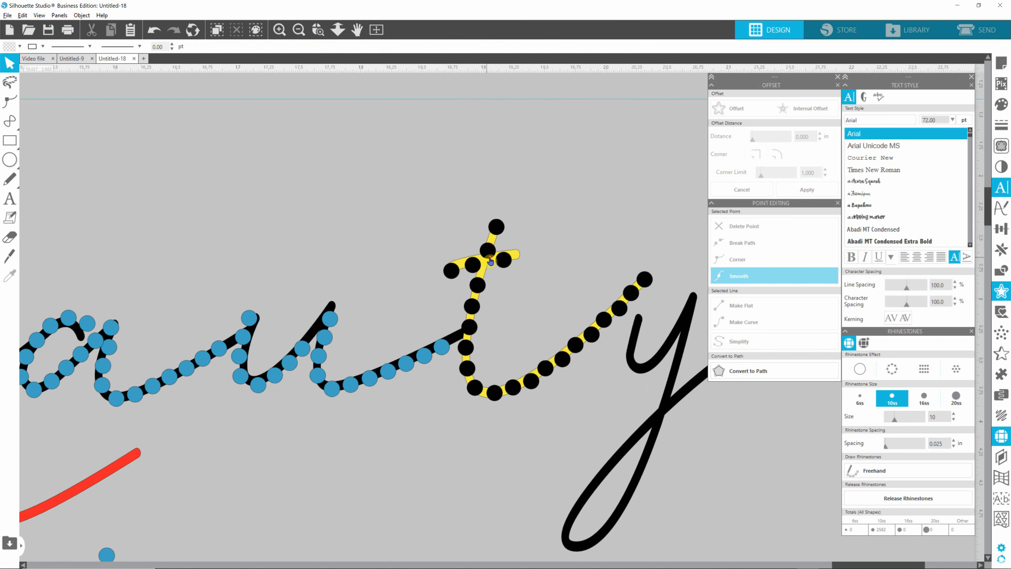
scroll(478, 260, "up", 3)
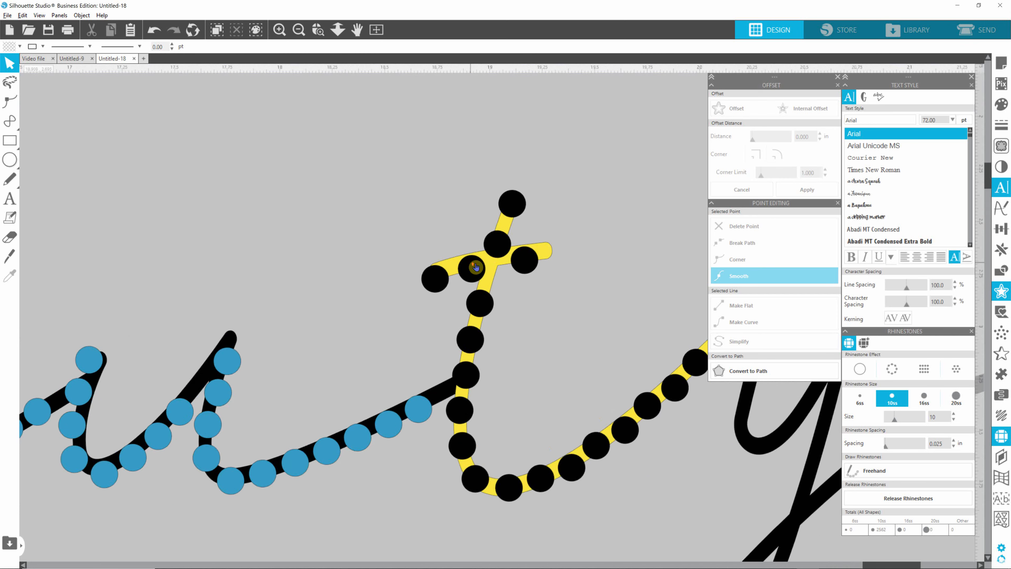
scroll(472, 267, "up", 2)
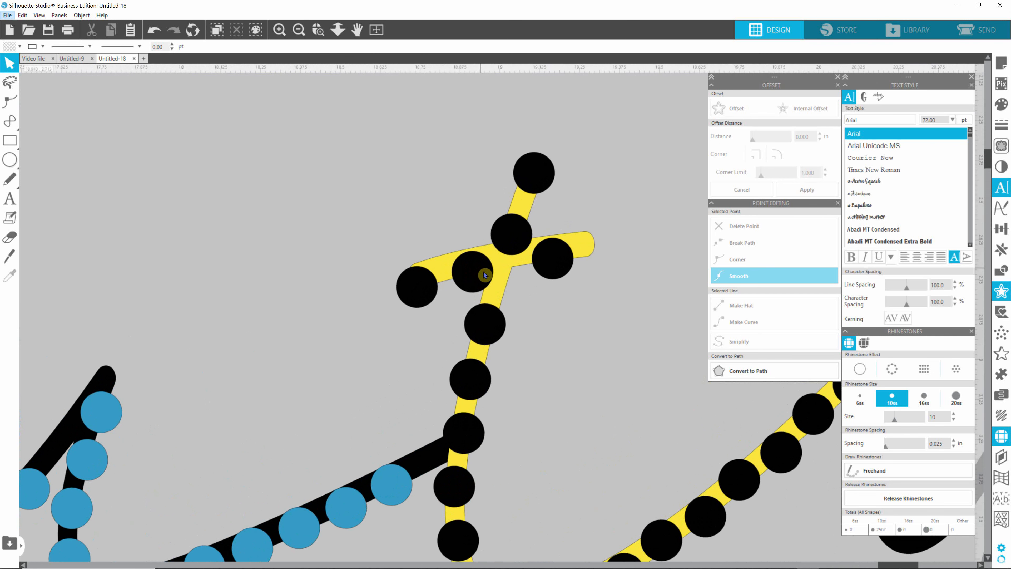
left_click(482, 272)
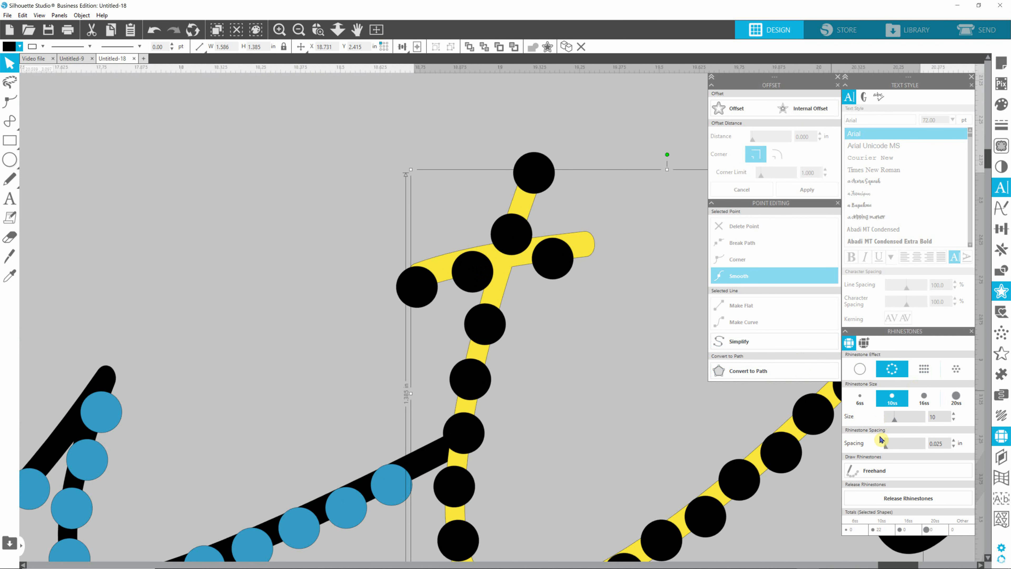
left_click(886, 496)
left_click(538, 340)
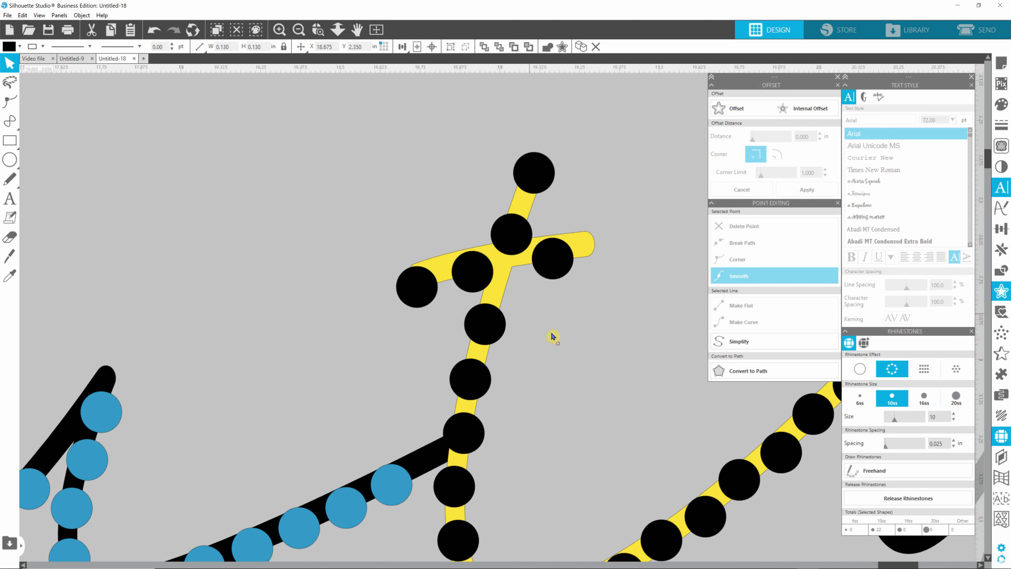
- Rearrange the stones at the top of the t, adding copies so five stones span the crossbar with two above it
left_click_drag(471, 272, 497, 278)
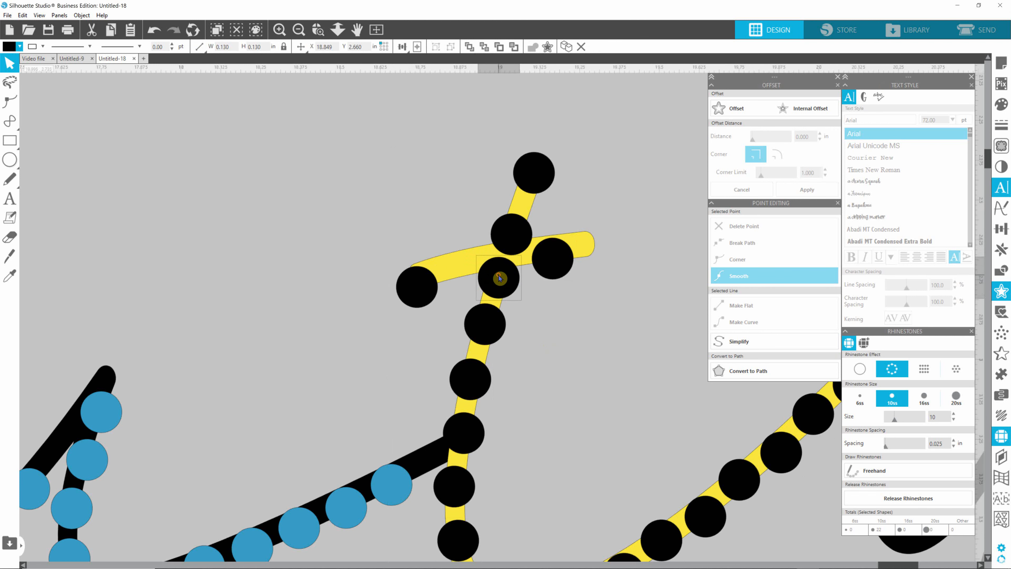
left_click_drag(520, 229, 519, 230)
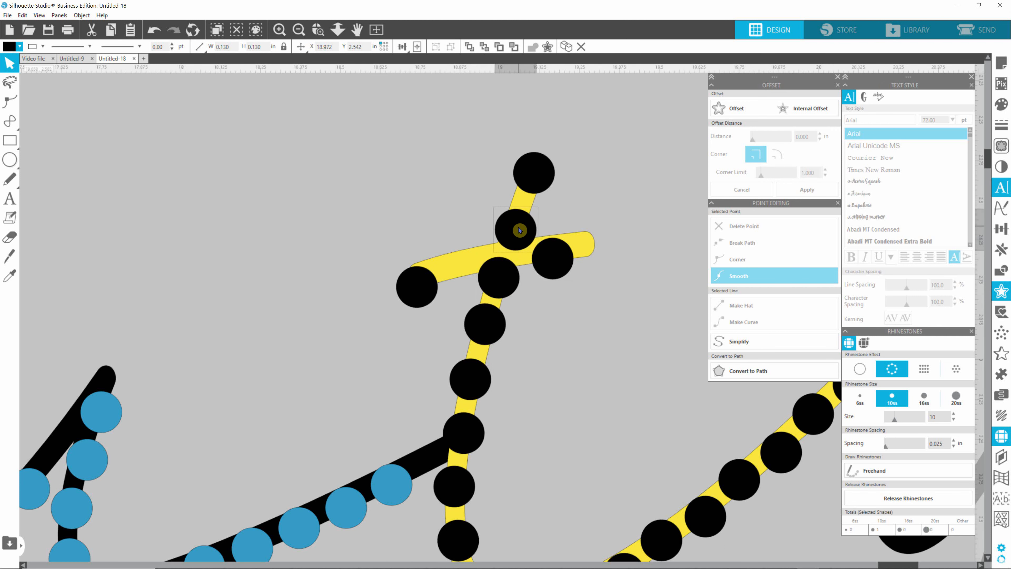
left_click_drag(532, 168, 533, 180)
left_click_drag(558, 265, 551, 272)
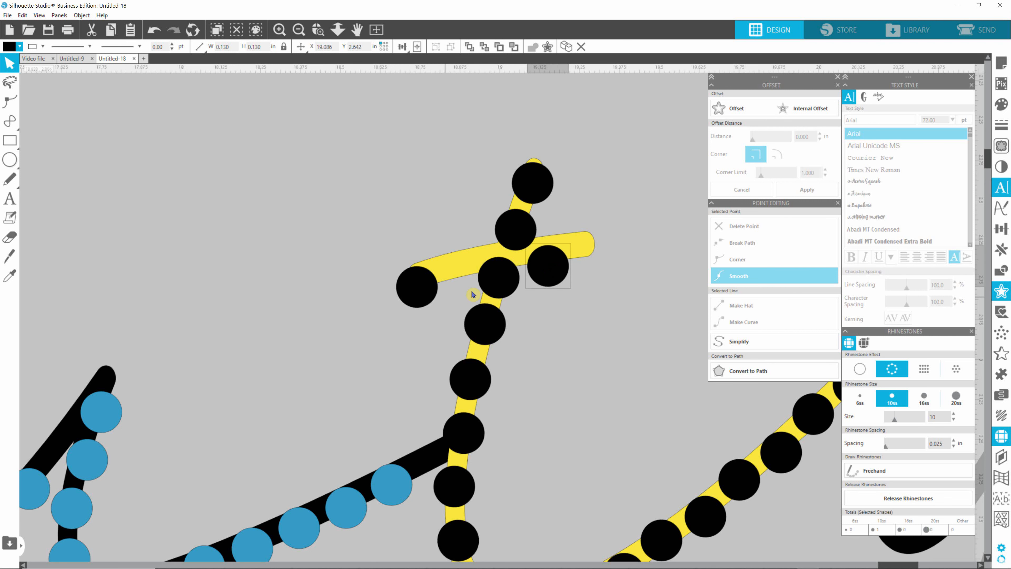
left_click_drag(418, 287, 450, 287)
left_click_drag(544, 267, 404, 303)
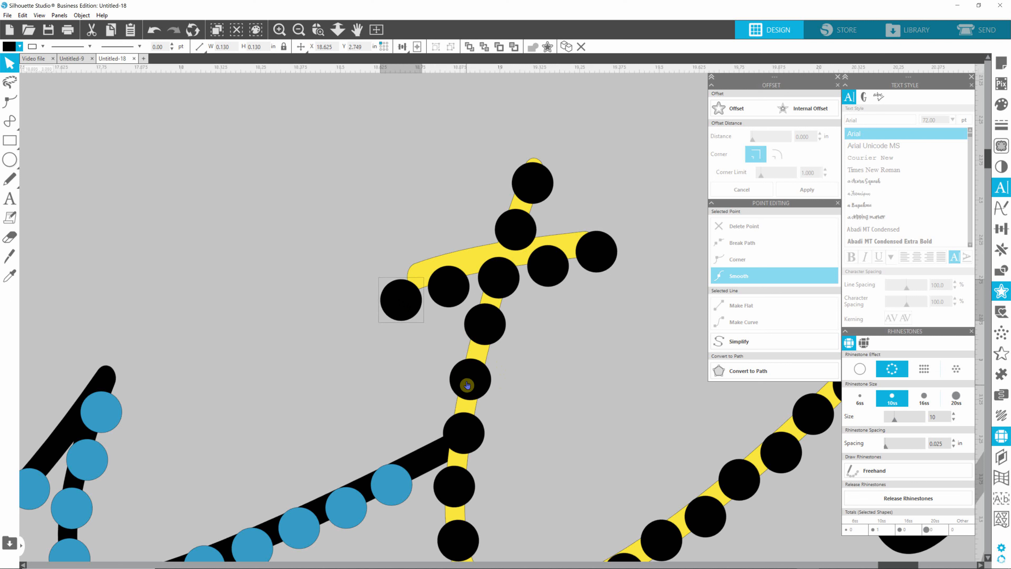
- Reposition the stones down the stem of the t so they are evenly spaced and centered on the yellow stroke
left_click_drag(492, 327, 470, 379)
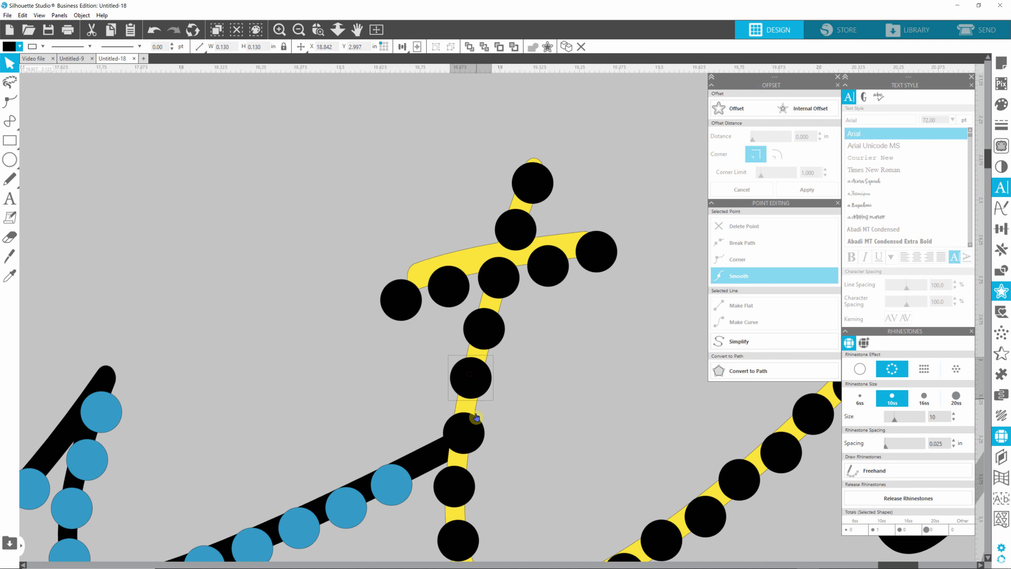
left_click_drag(465, 434, 461, 430)
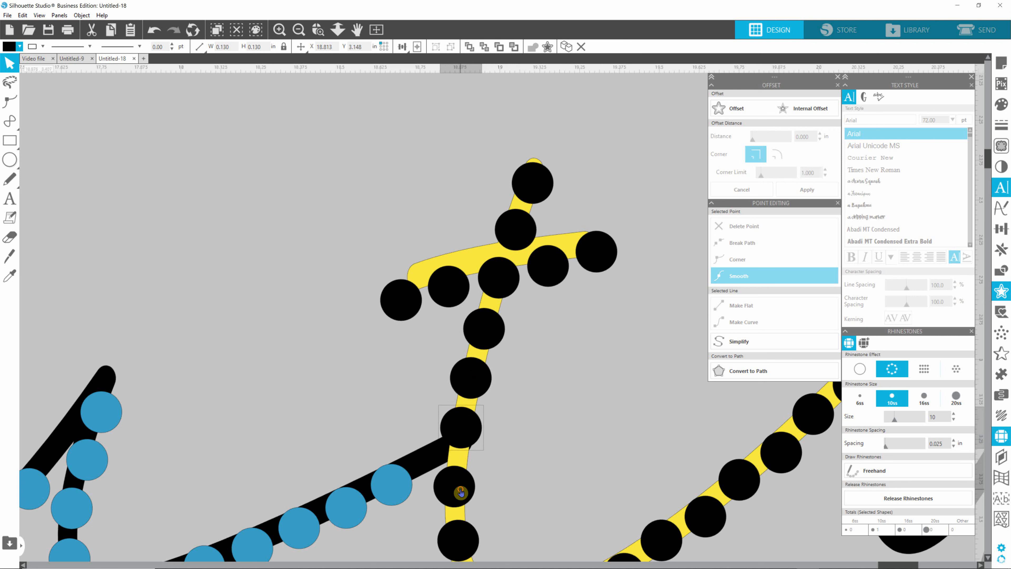
left_click_drag(460, 486, 454, 479)
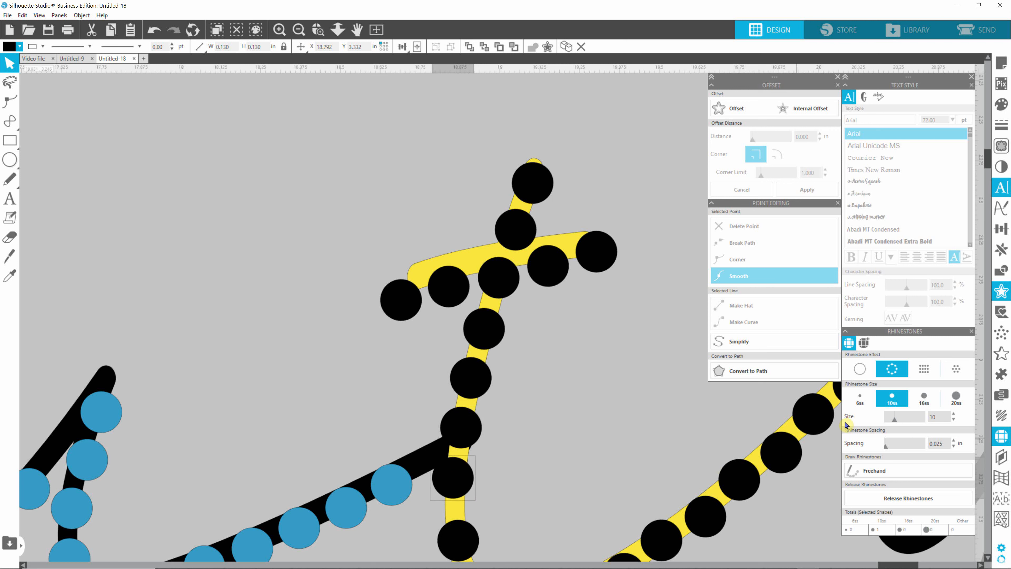
left_click_drag(983, 167, 987, 172)
left_click_drag(460, 394, 455, 382)
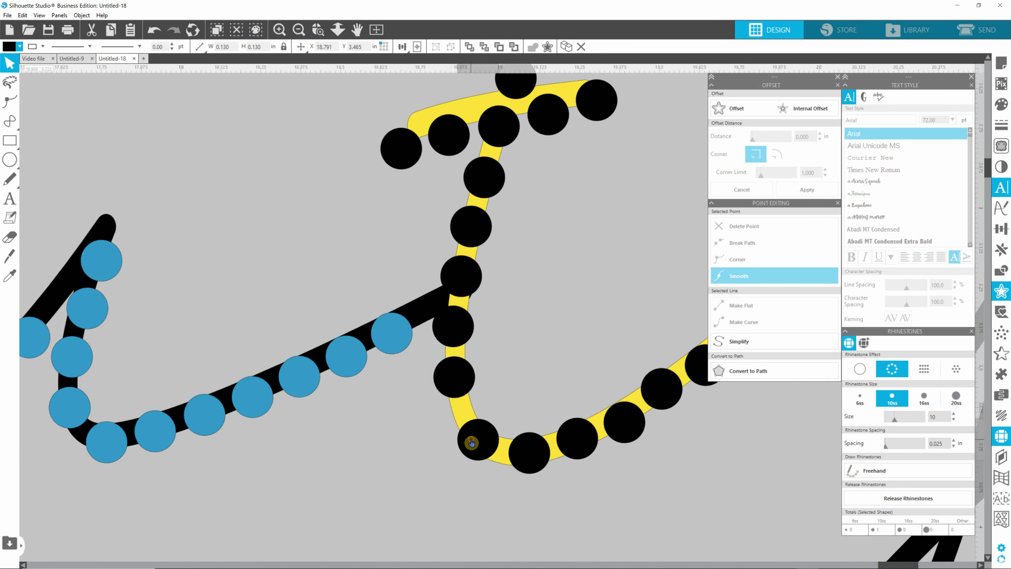
left_click_drag(476, 443, 465, 431)
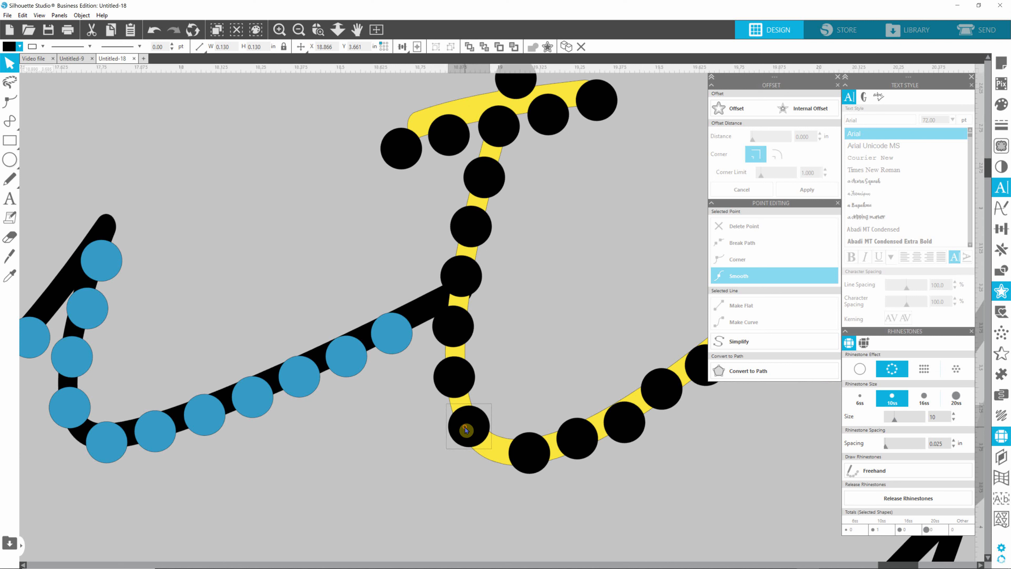
- Space the stones evenly around the bottom curve of the t and into the start of its rising stroke
left_click_drag(533, 459, 566, 445)
left_click(661, 416)
left_click_drag(623, 426, 613, 427)
left_click(661, 394)
left_click_drag(661, 395, 655, 400)
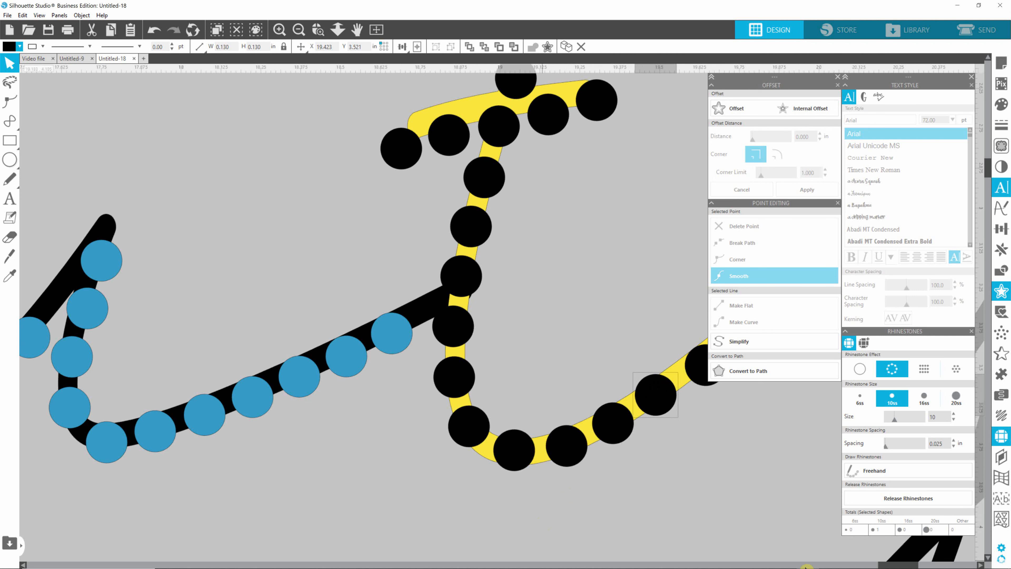
- Adjust the stones along the middle of the t's rising stroke so they follow the yellow line with even gaps
left_click(982, 565)
left_click(982, 564)
left_click(982, 565)
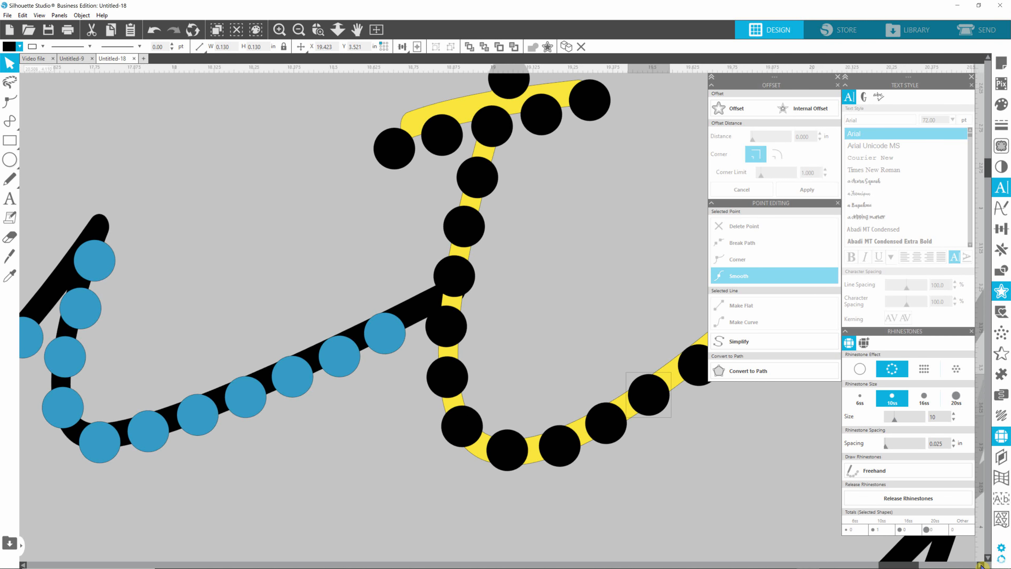
left_click(981, 565)
left_click(982, 565)
left_click(981, 565)
left_click(982, 565)
left_click(981, 565)
left_click(982, 565)
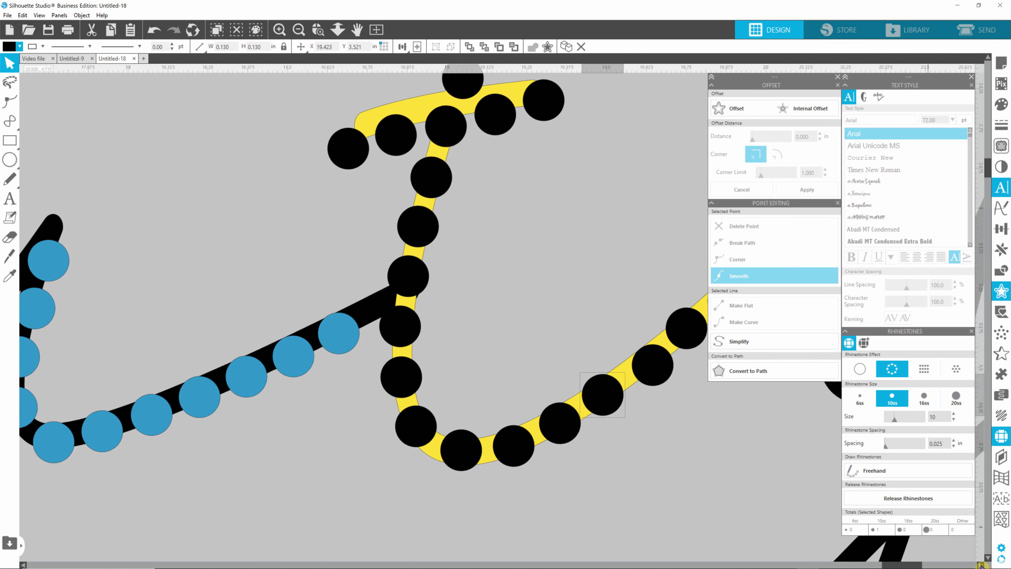
left_click(981, 564)
left_click(982, 565)
left_click(981, 565)
left_click(981, 565)
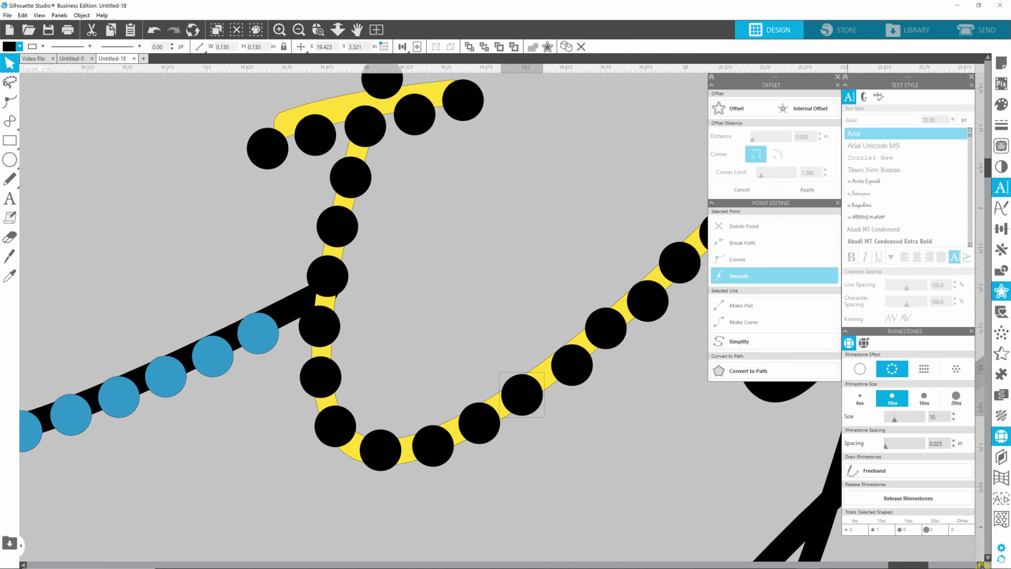
left_click(982, 565)
left_click(982, 564)
left_click(982, 565)
left_click(981, 565)
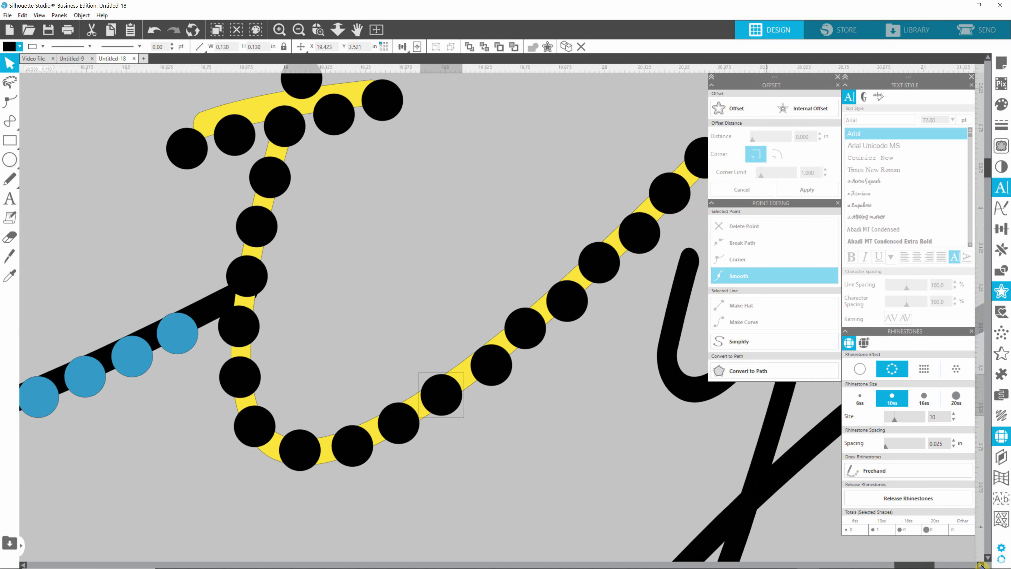
left_click(982, 565)
left_click_drag(480, 365, 474, 362)
left_click_drag(512, 325, 509, 328)
left_click_drag(554, 302, 546, 299)
left_click_drag(586, 263, 582, 264)
- Even out the last three stones at the upper end of the t's rising stroke
left_click(631, 235)
left_click_drag(631, 236, 622, 230)
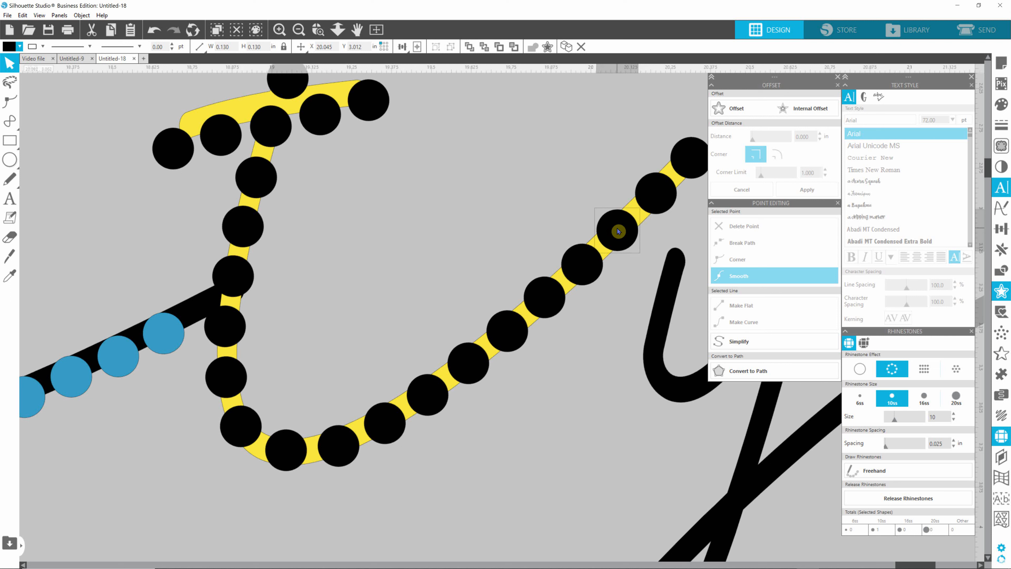
left_click(658, 196)
left_click_drag(657, 196, 655, 199)
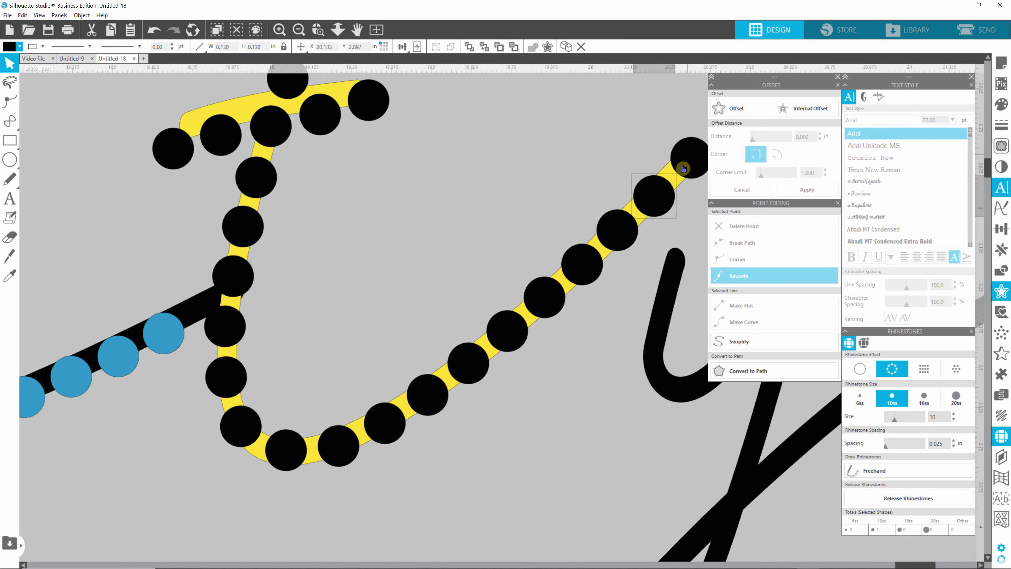
left_click(694, 163)
left_click_drag(695, 163, 692, 165)
left_click(652, 198)
left_click_drag(652, 197, 654, 198)
- Move the plain thin script "Beauty" from beside the page to just above the rhinestone word as a reference
scroll(651, 276, "down", 5)
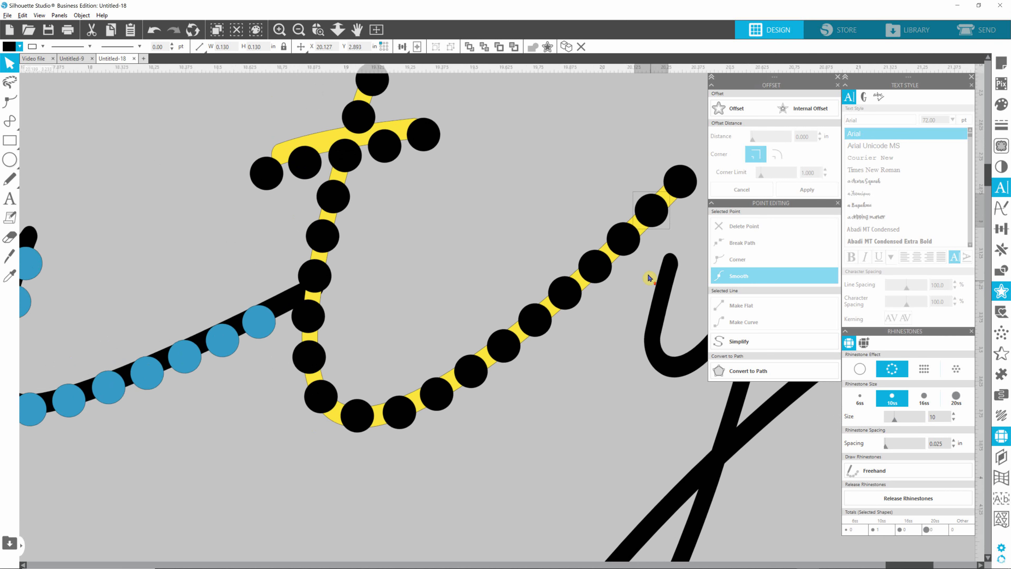
scroll(660, 297, "down", 3)
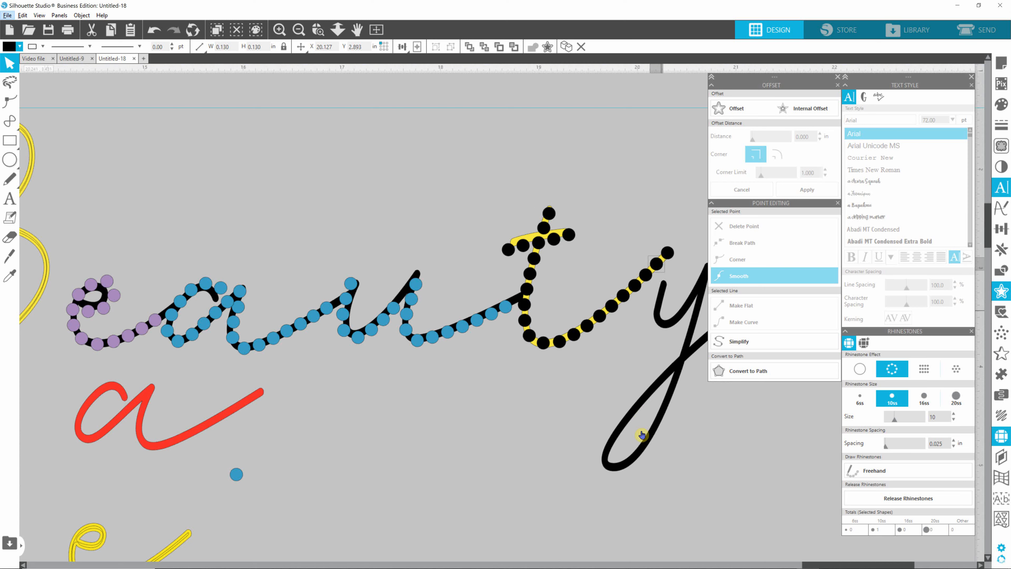
scroll(525, 345, "down", 6)
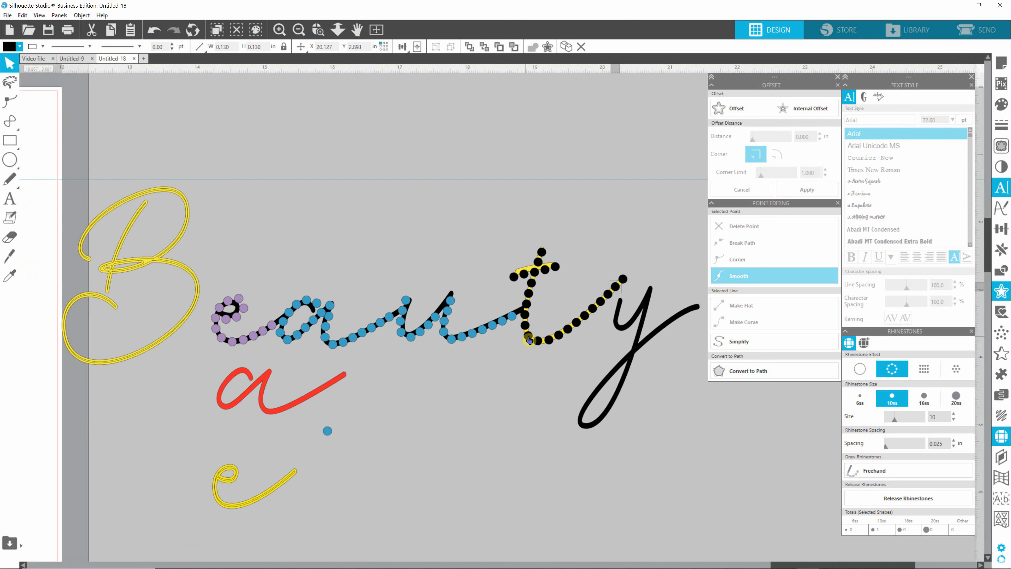
scroll(529, 339, "down", 6)
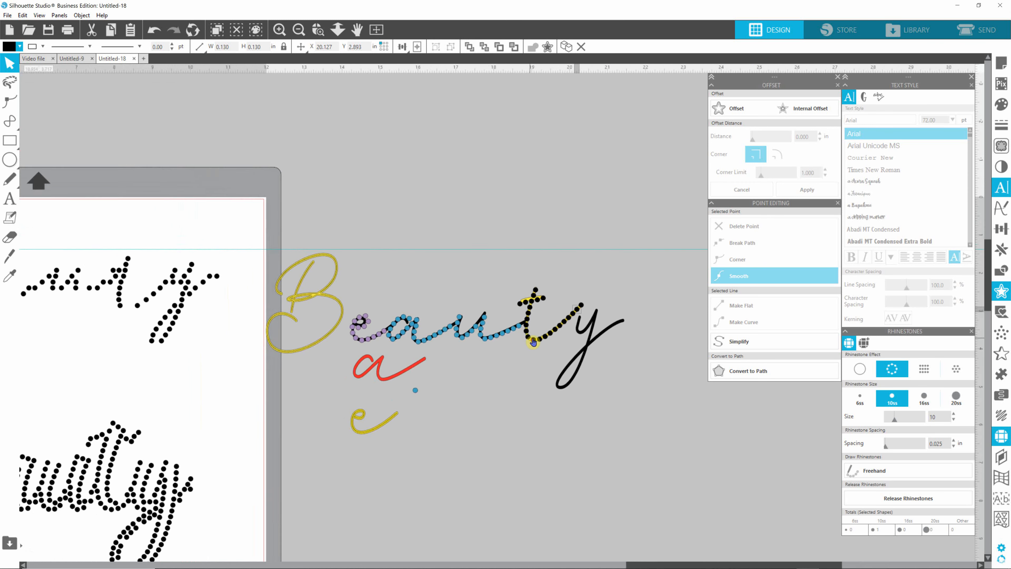
scroll(533, 341, "down", 6)
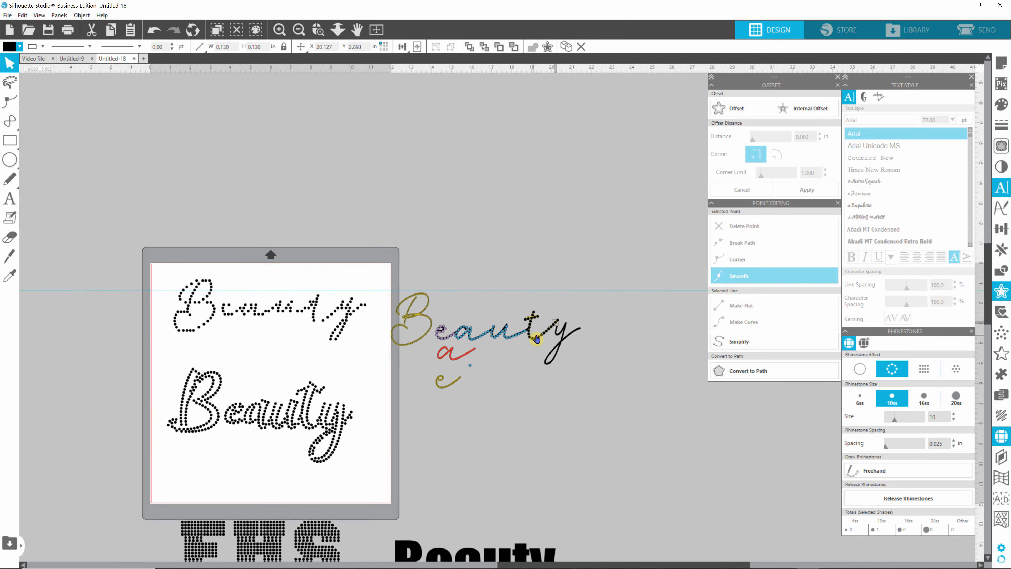
scroll(537, 339, "down", 2)
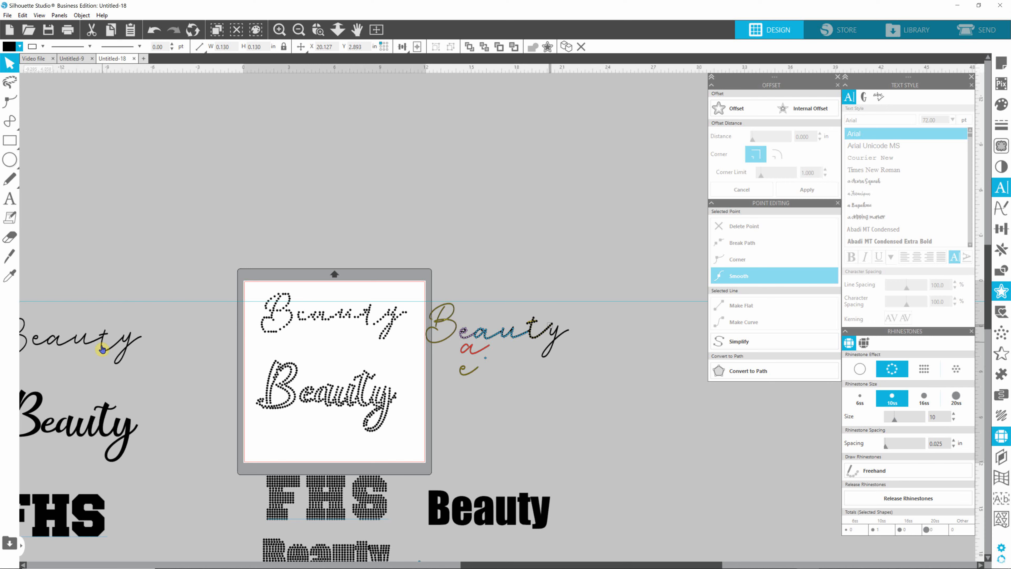
left_click_drag(103, 349, 548, 285)
- Select the yellow t with all its stones, leaving out the u's stones, and lower it between the u and y to match the reference word
scroll(551, 332, "up", 5)
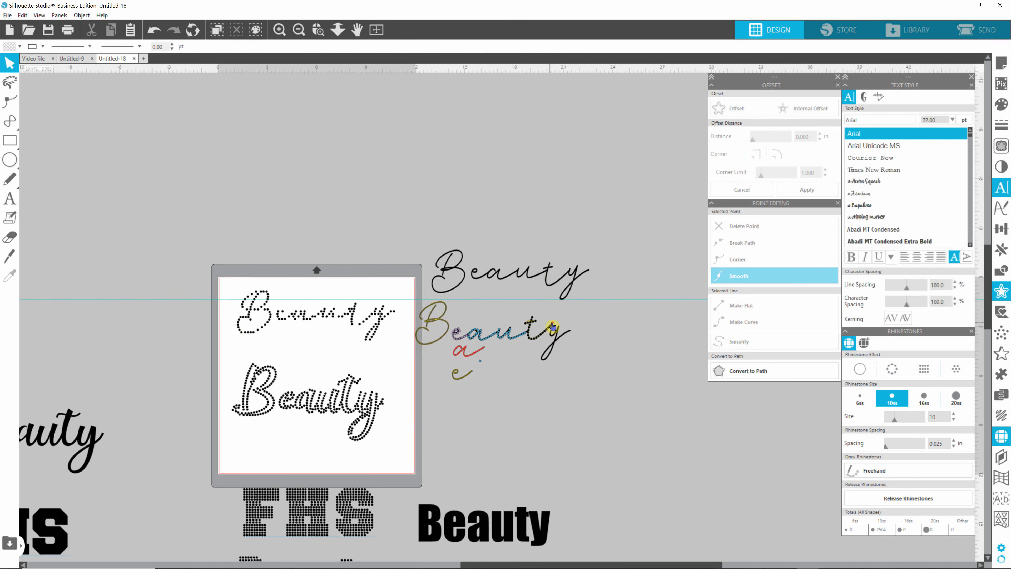
scroll(553, 327, "up", 5)
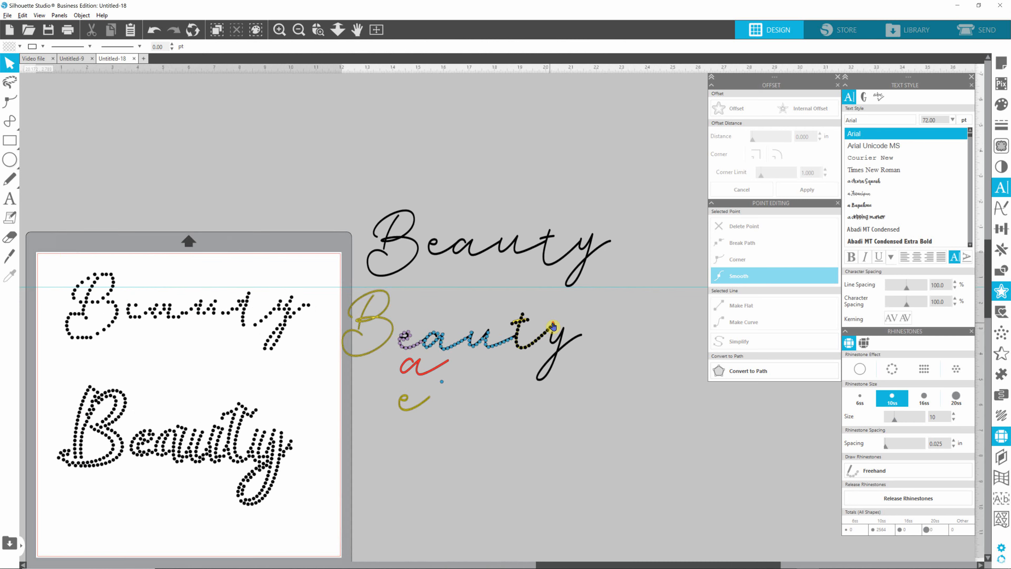
scroll(554, 327, "up", 3)
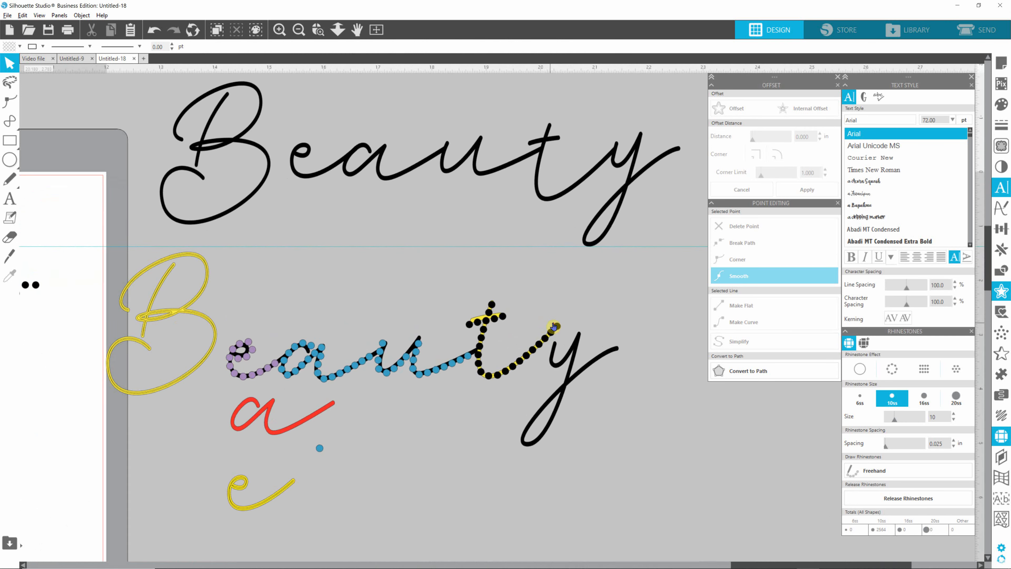
scroll(554, 326, "down", 1)
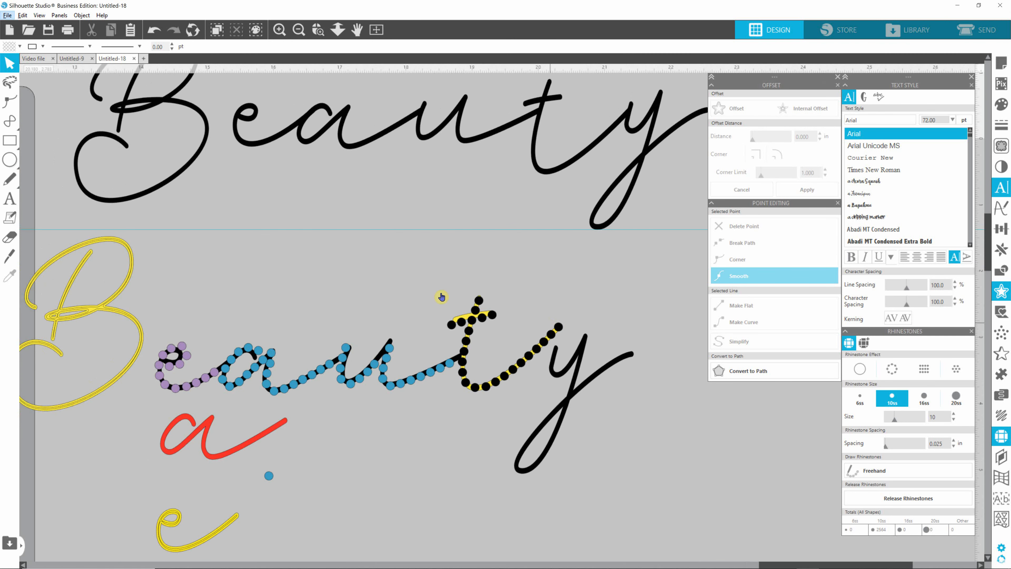
left_click_drag(439, 287, 576, 404)
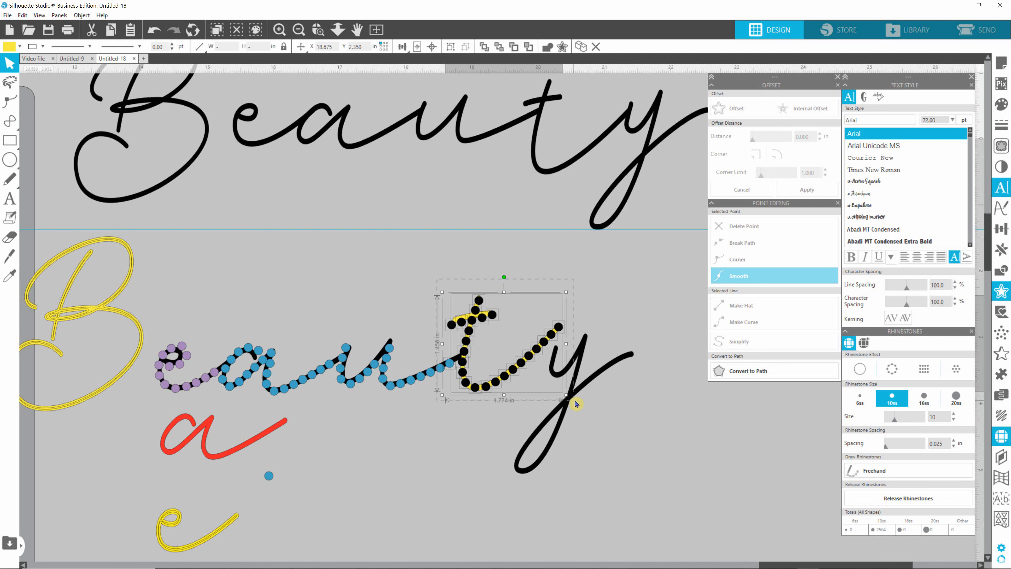
left_click(449, 363, "shift")
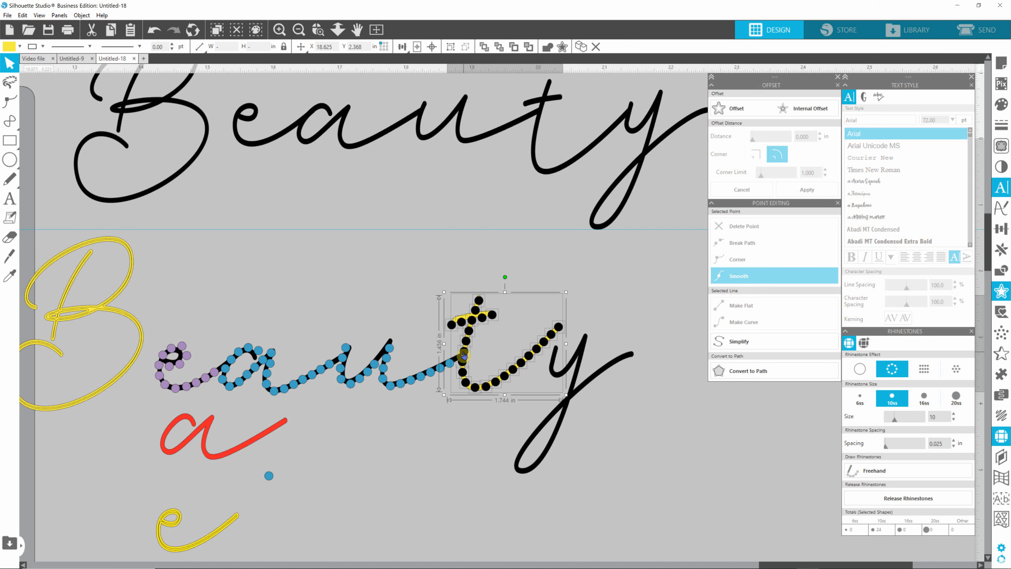
left_click_drag(463, 354, 458, 371)
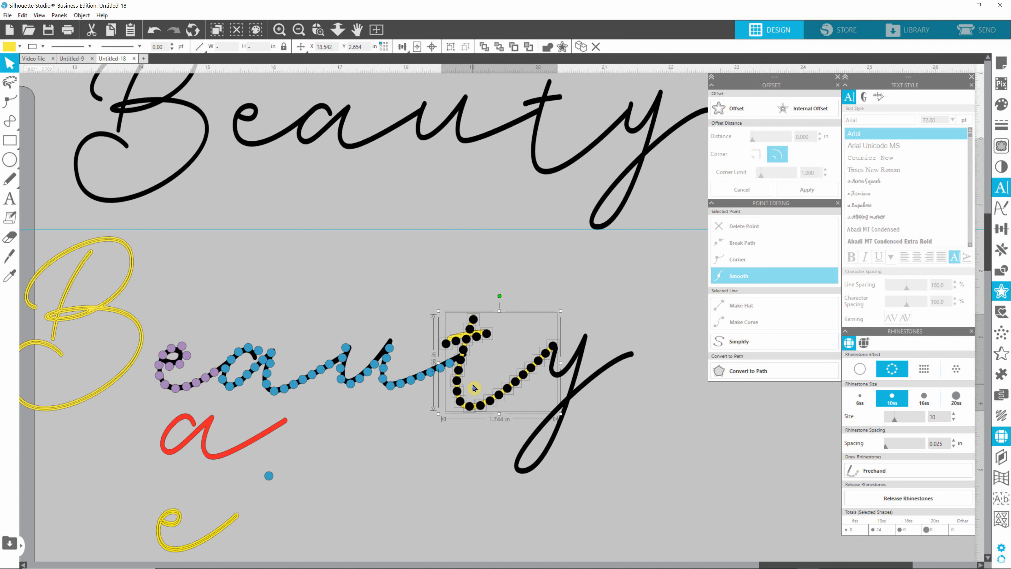
- Copy a blue rhinestone from the end of the u into the open space between the t and the y
left_click(639, 422)
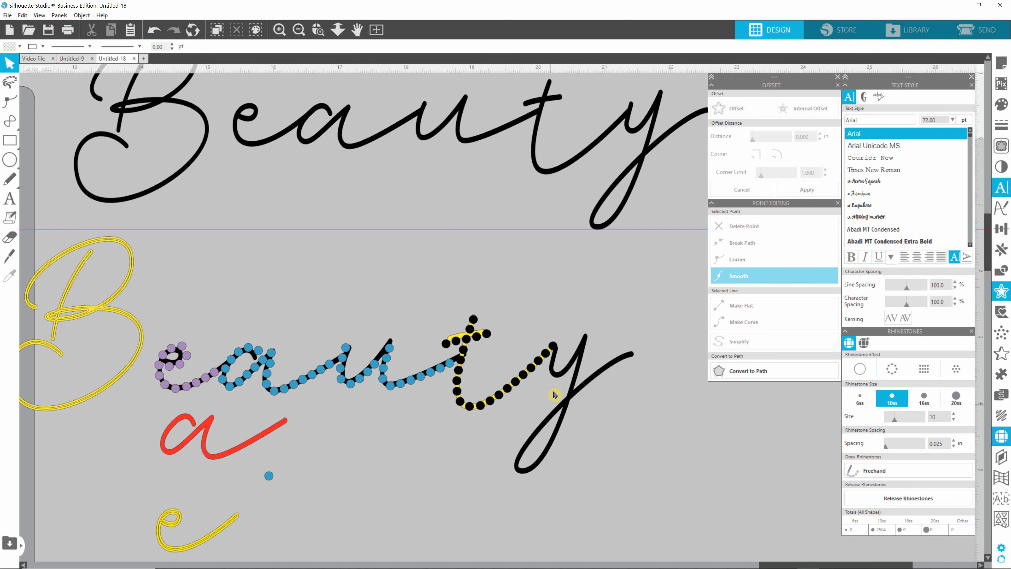
scroll(570, 390, "up", 1)
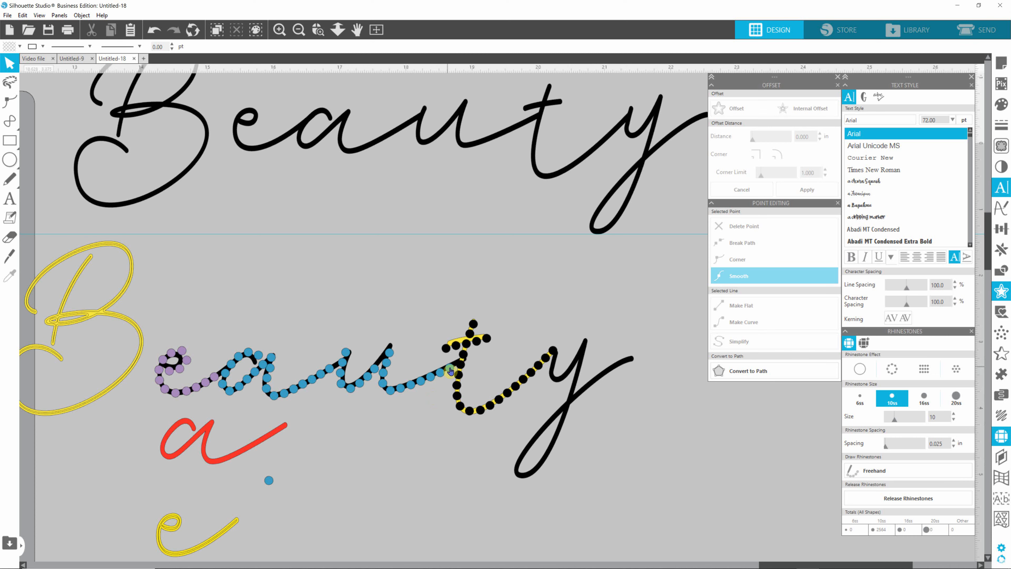
mouse_move(451, 371)
left_mouse_down()
mouse_move(577, 379)
mouse_move(566, 378)
left_mouse_up()
scroll(565, 378, "up", 3)
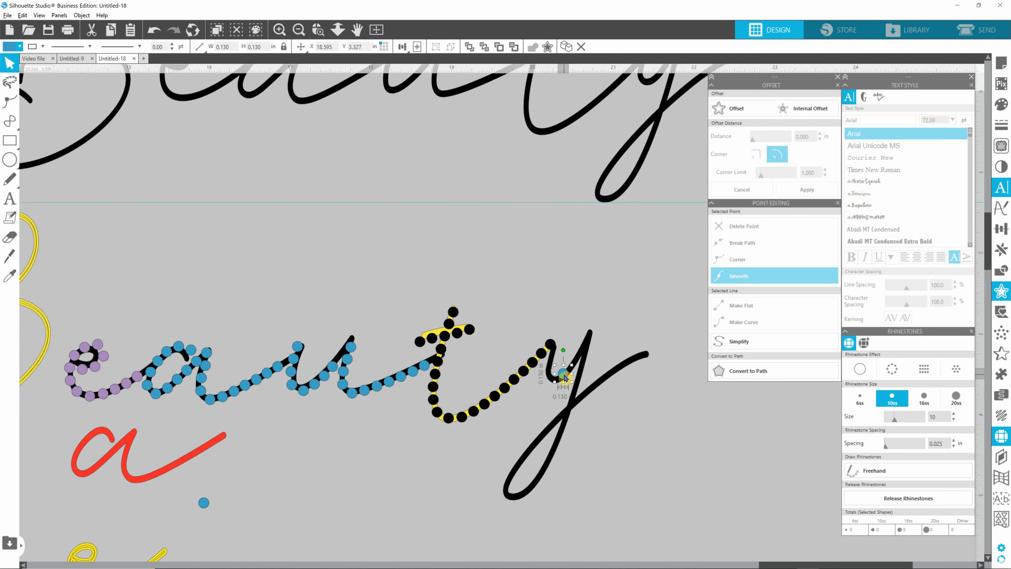
scroll(566, 377, "up", 4)
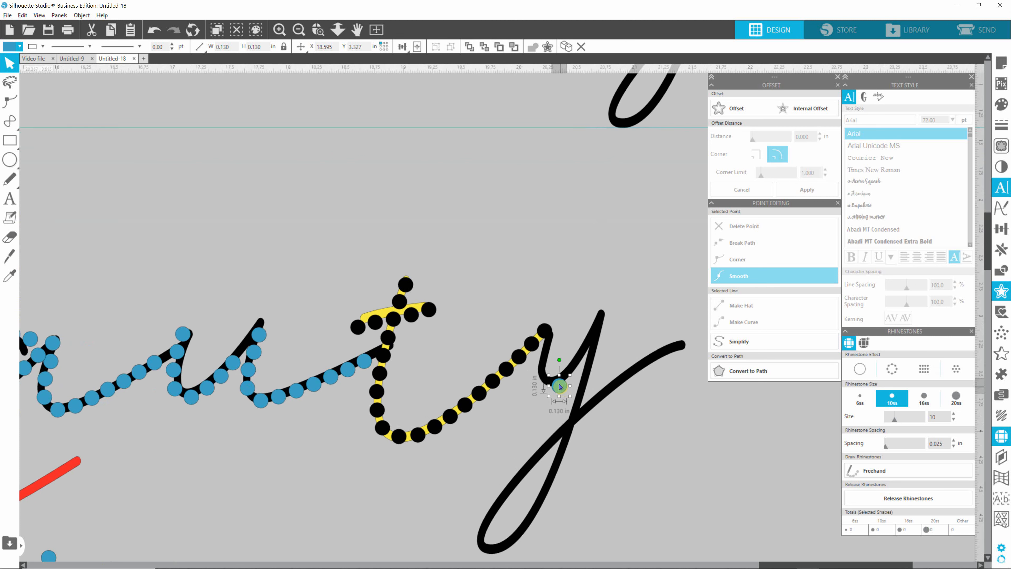
scroll(560, 387, "up", 1)
left_click_drag(560, 387, 516, 419)
scroll(516, 419, "up", 1)
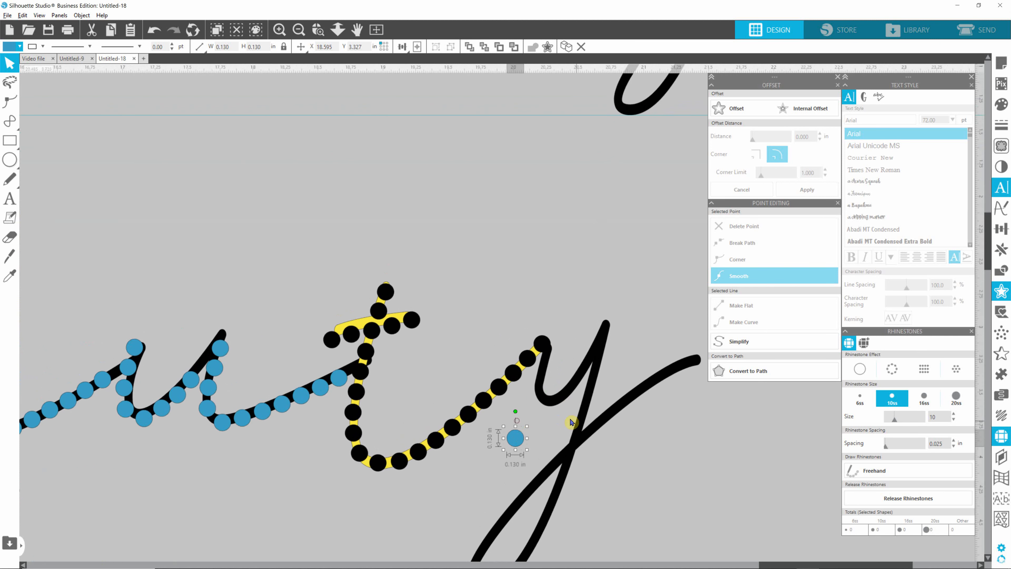
- Shift the black y slightly down and to the left, then place the loose blue stone at the start of its first stroke
left_click(582, 428)
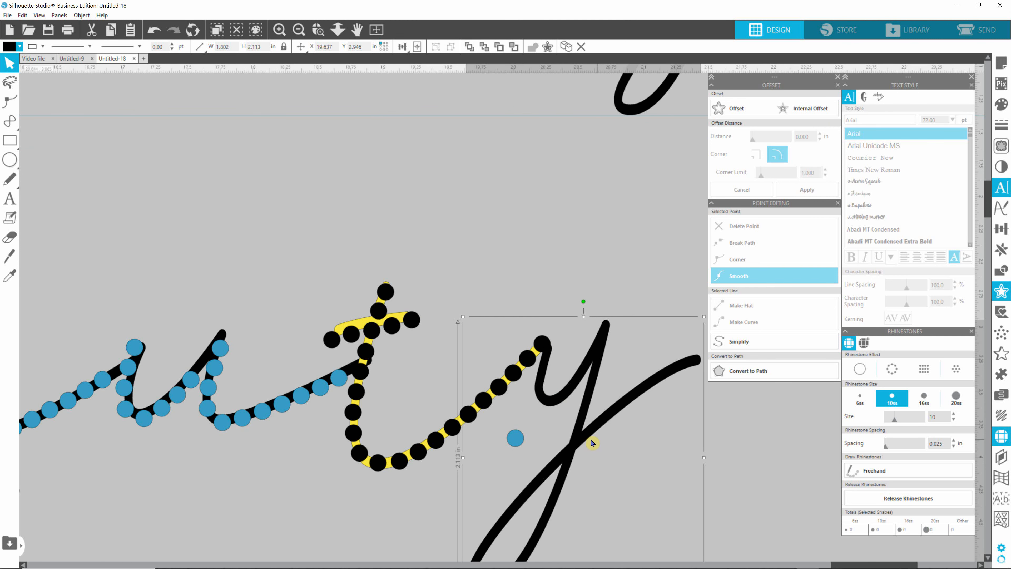
left_click_drag(577, 439, 576, 450)
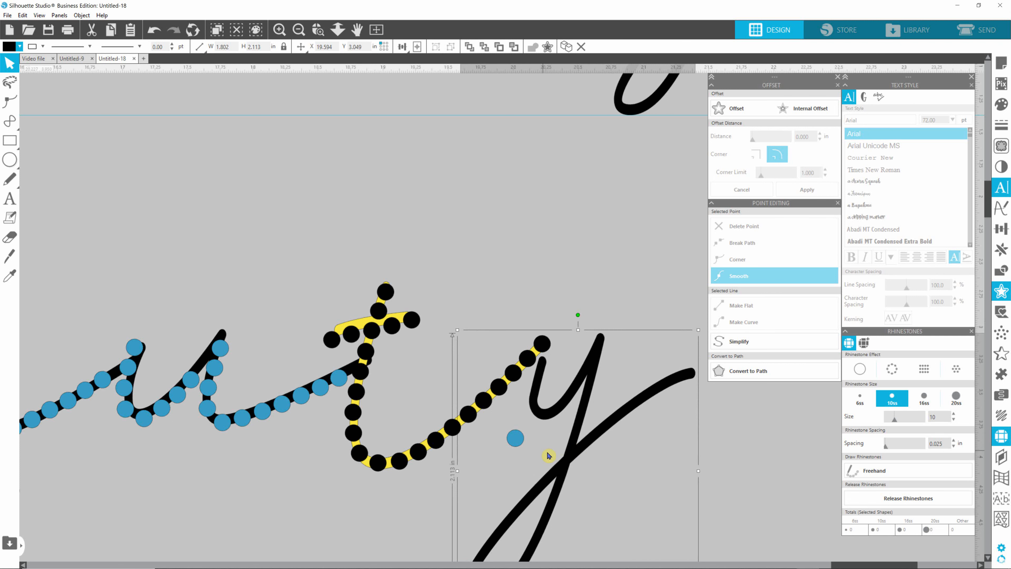
left_click_drag(515, 440, 548, 364)
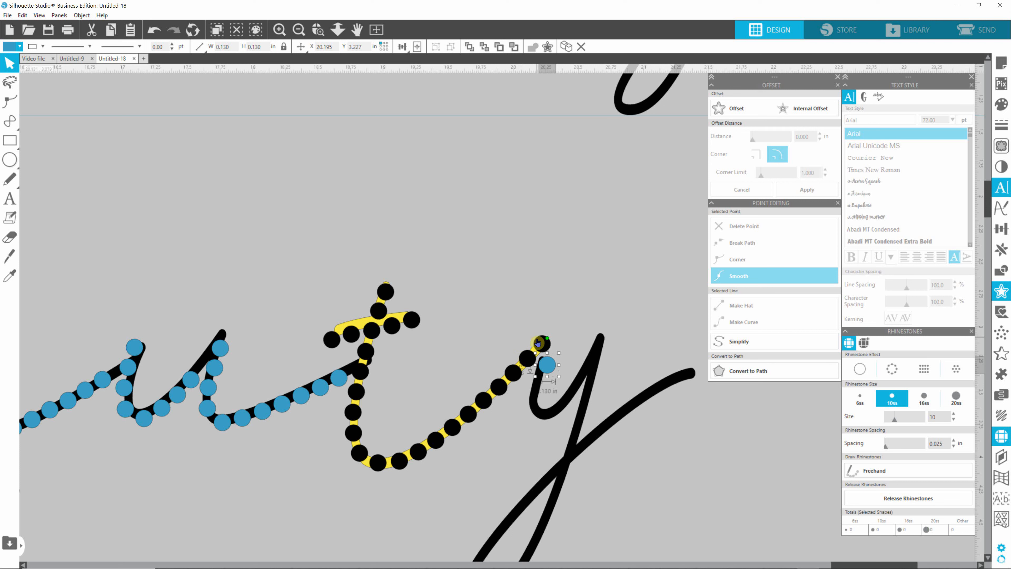
- Delete the black stone at the upper end of the t's rising stroke, where it meets the y
left_click(535, 318)
left_click(544, 343)
key("Delete")
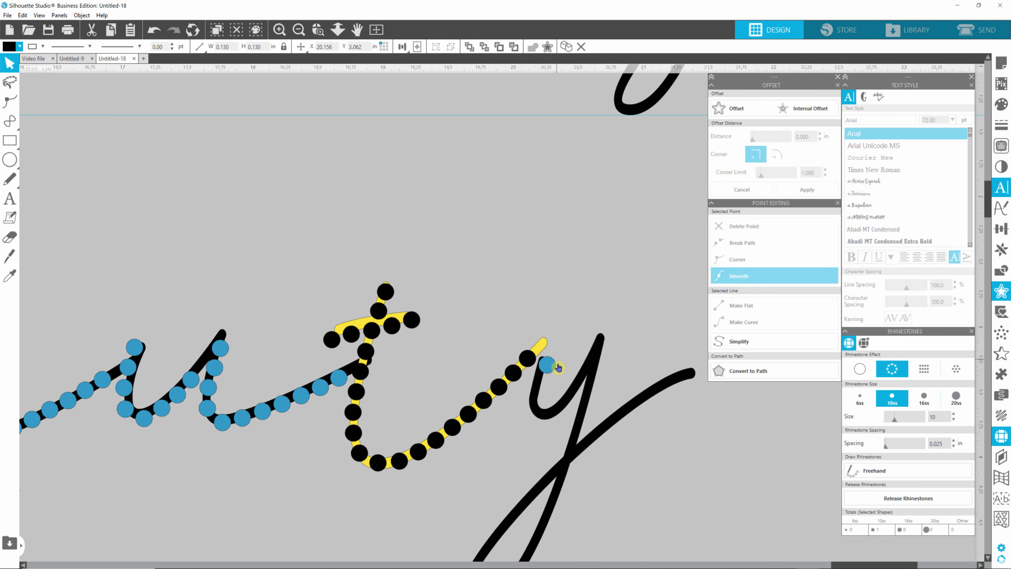
- Copy blue stones along the y's first curve with even gaps and position one on the peak of its second stroke
left_click(551, 367)
mouse_move(550, 368)
left_mouse_down()
mouse_move(548, 345)
mouse_move(539, 404)
mouse_move(559, 408)
mouse_move(605, 341)
mouse_move(571, 396)
left_mouse_up()
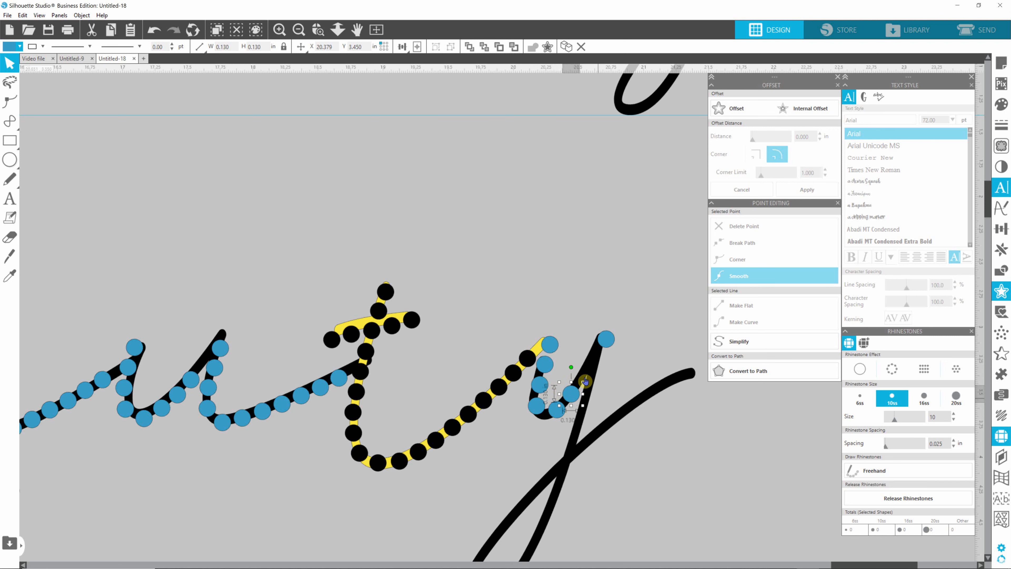
mouse_move(608, 339)
left_mouse_down()
mouse_move(592, 384)
mouse_move(576, 389)
mouse_move(580, 408)
mouse_move(608, 341)
left_mouse_up()
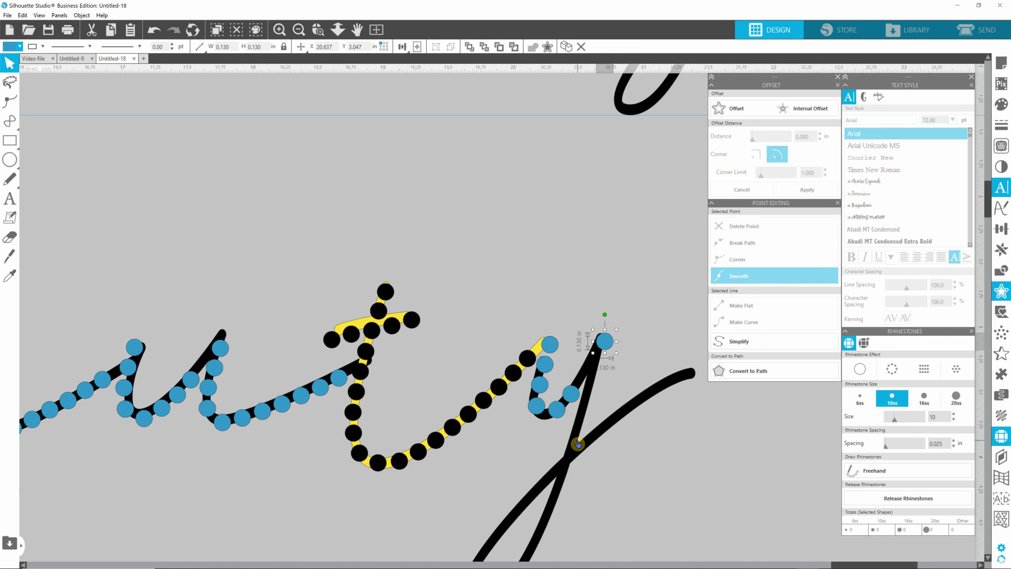
- Copy five evenly spaced blue stones from the y's peak down its descending stroke to just above the crossing
scroll(602, 389, "up", 2)
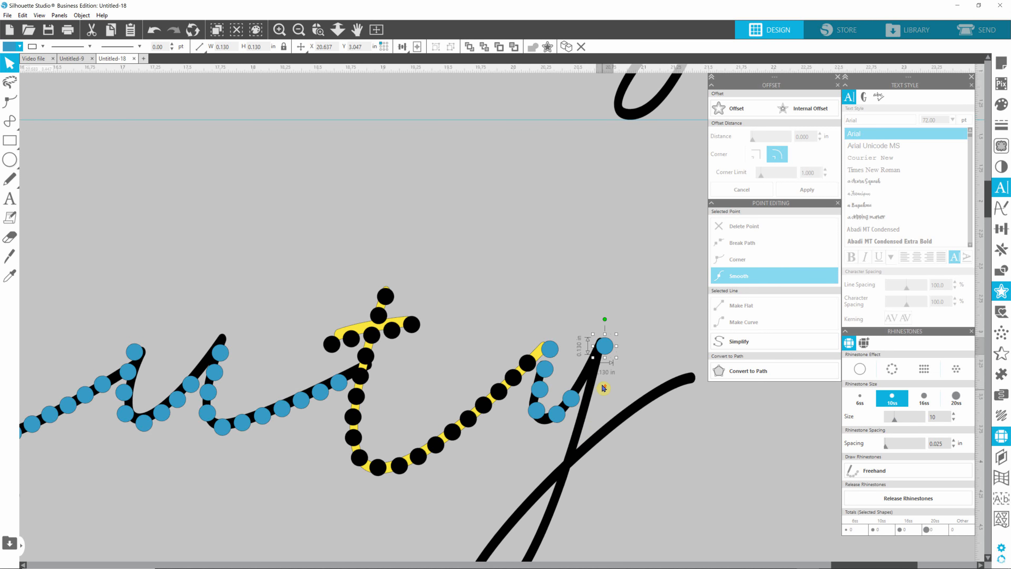
scroll(601, 389, "up", 5)
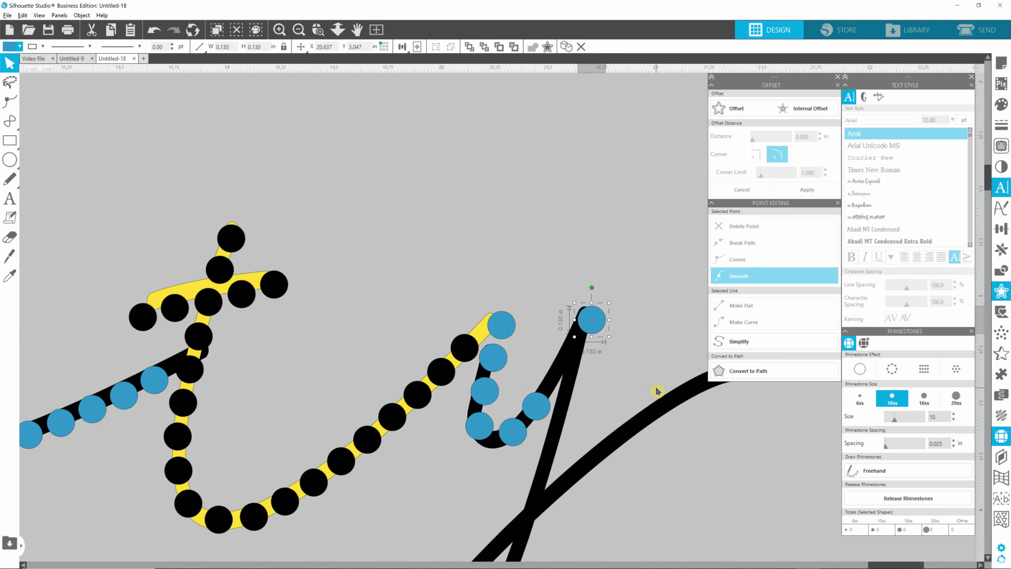
scroll(658, 391, "up", 1)
left_click(639, 361)
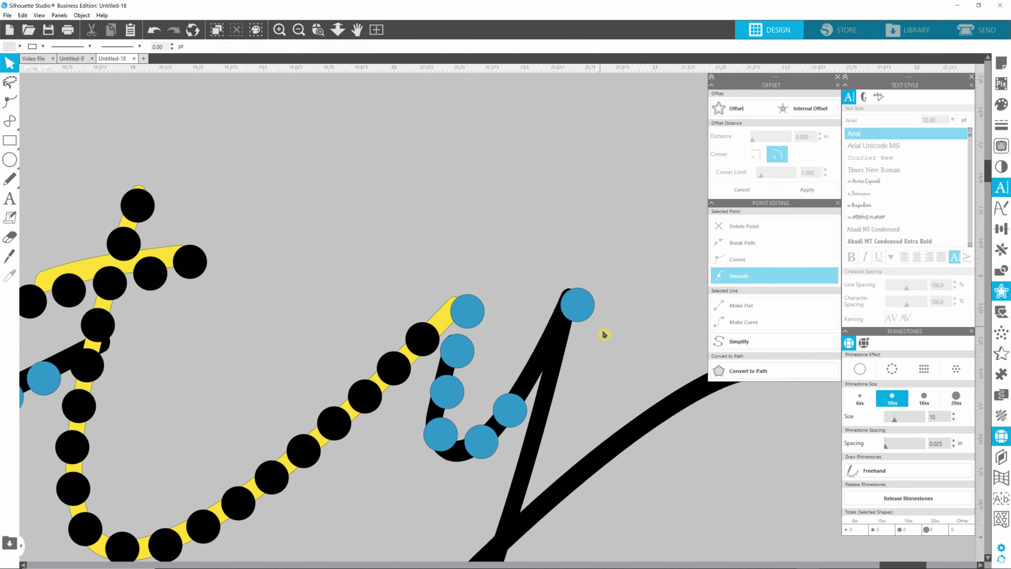
left_click(586, 310)
mouse_move(586, 310)
left_mouse_down()
mouse_move(564, 339)
mouse_move(557, 385)
left_mouse_up()
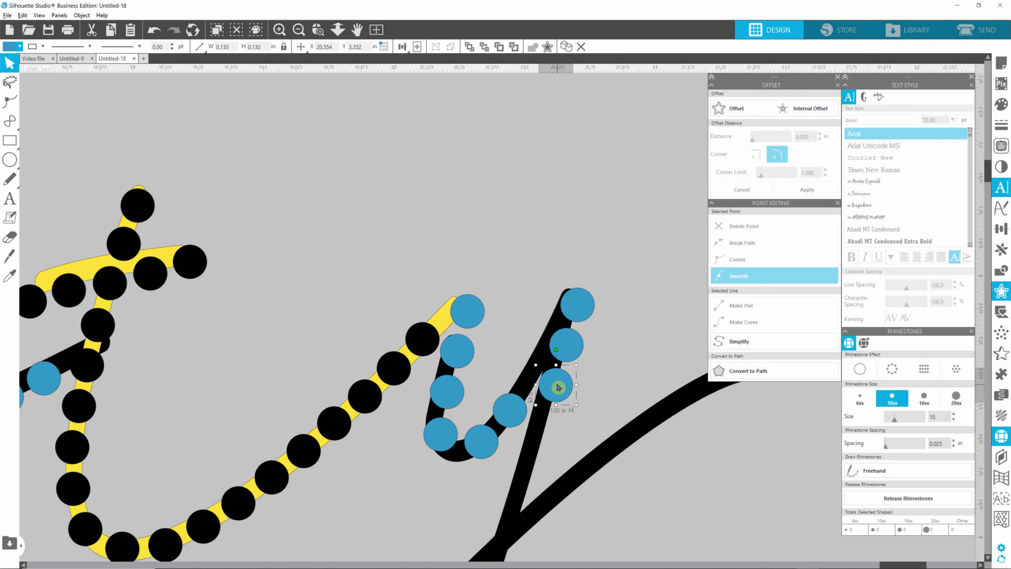
left_click_drag(558, 387, 549, 435)
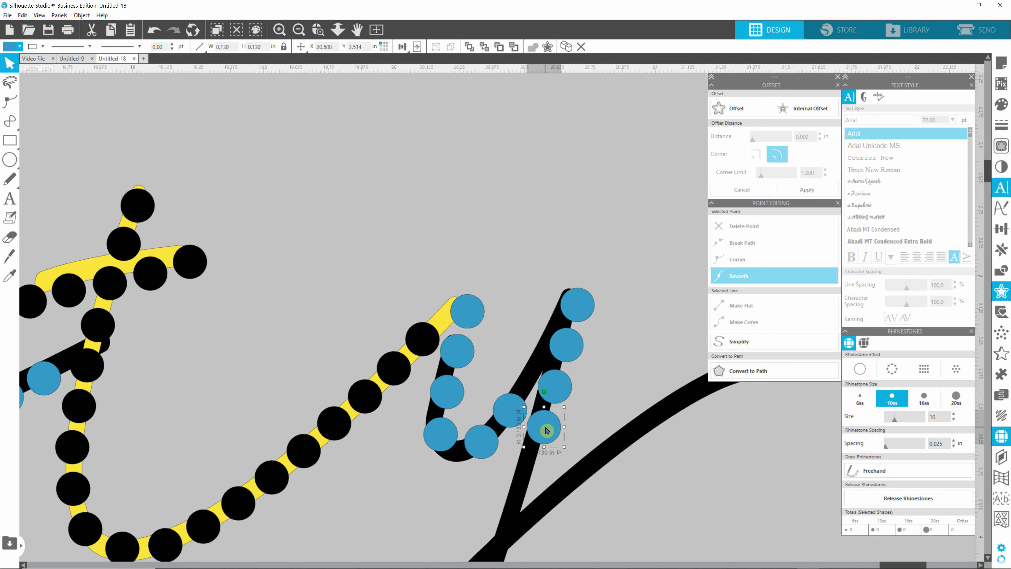
left_click_drag(547, 430, 524, 512)
left_click(594, 532)
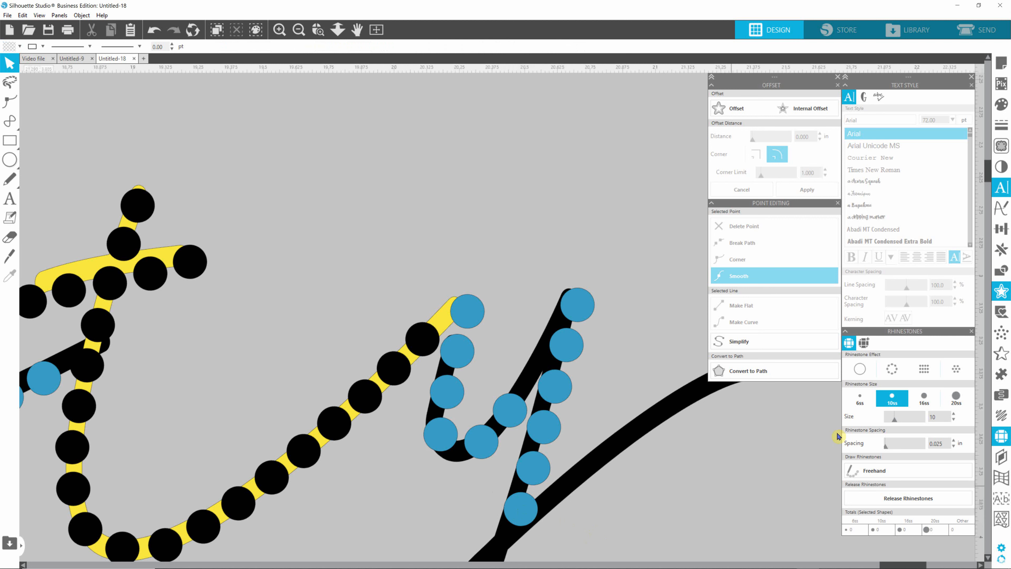
- Continue the blue stones down the y's descender to the bottom of its loop, and place one beside the crossing
left_click_drag(990, 182, 990, 200)
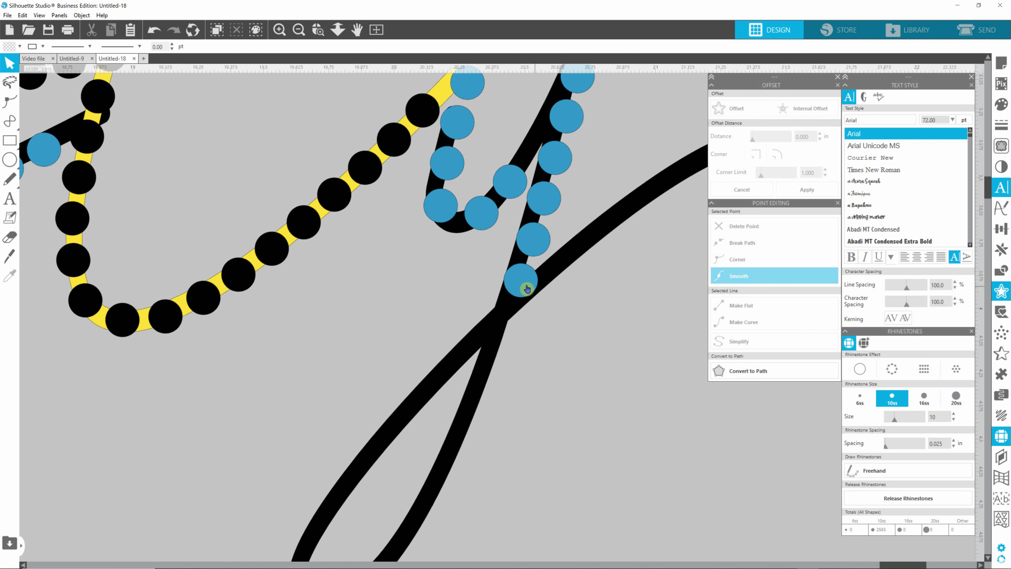
left_click_drag(526, 288, 409, 557)
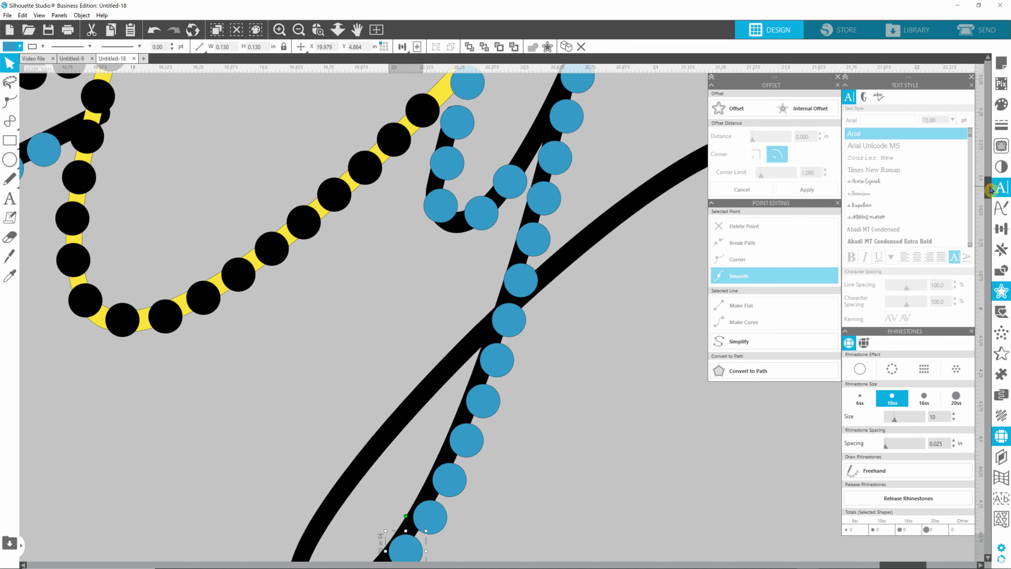
left_click_drag(990, 188, 988, 205)
left_click_drag(407, 343, 404, 250)
left_click_drag(466, 138, 472, 108)
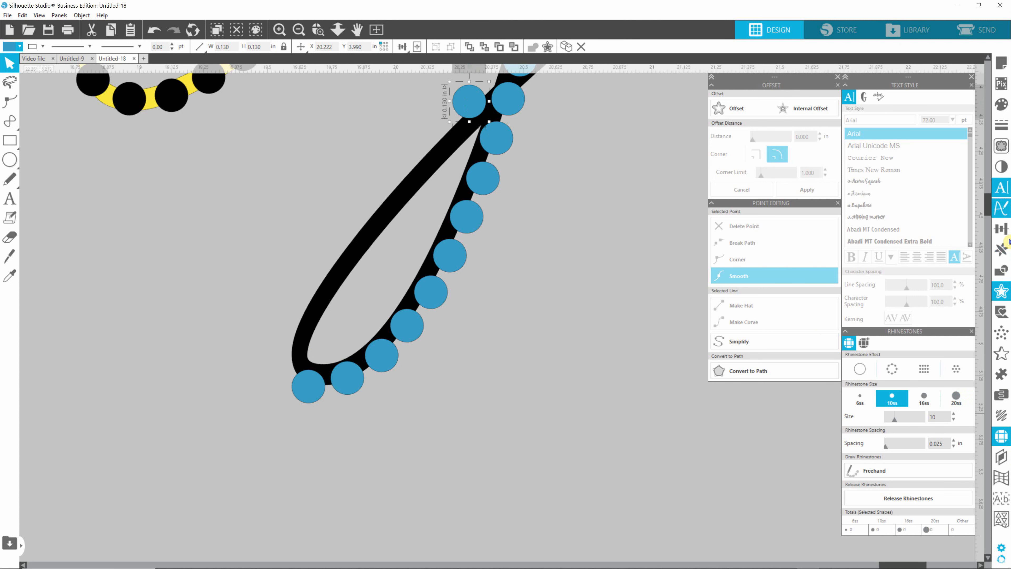
- Line the other side of the y's loop with evenly spaced blue stones and even out the stones around its bottom
left_click_drag(988, 213, 988, 204)
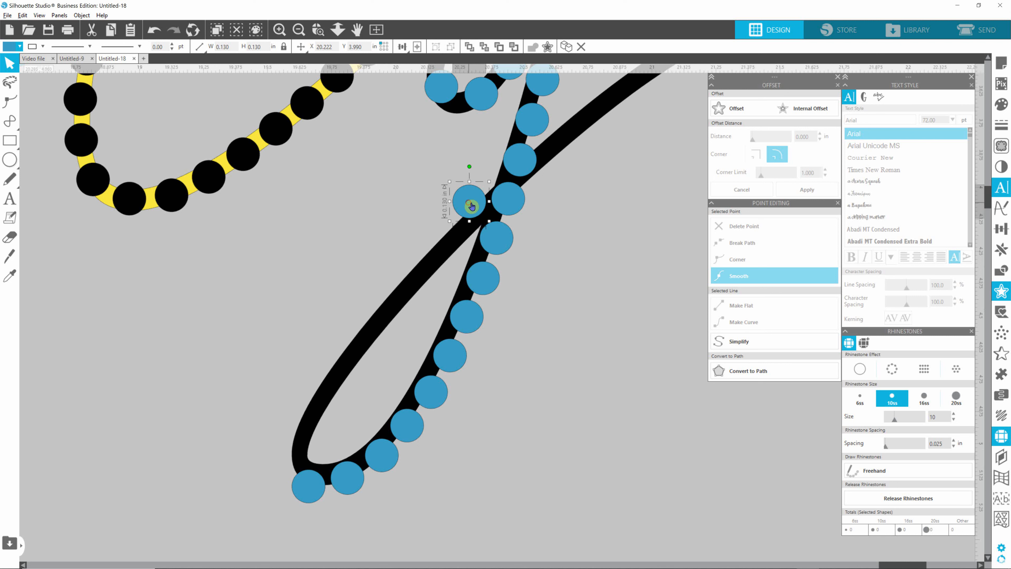
left_click_drag(472, 205, 385, 459)
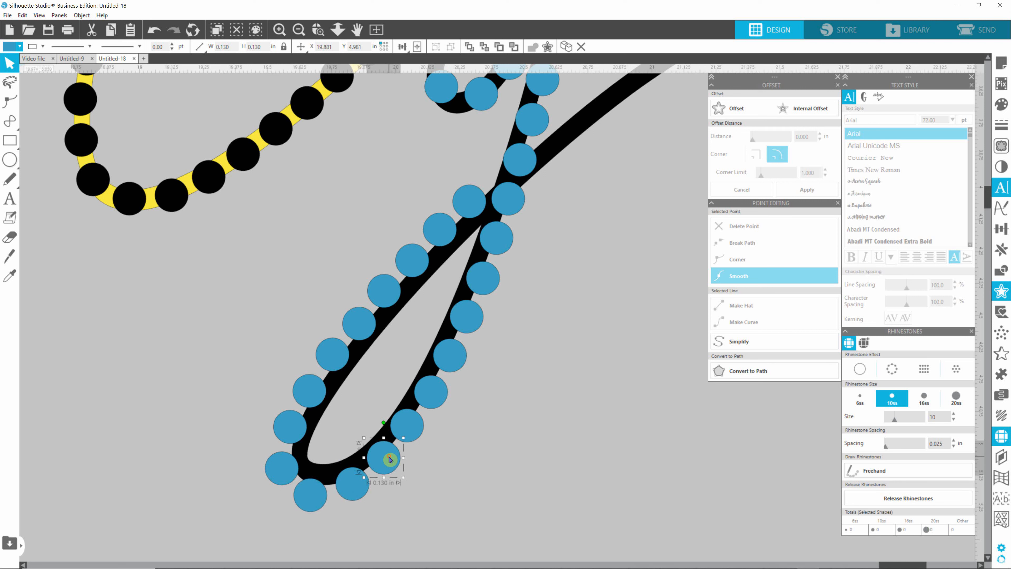
left_click_drag(310, 495, 312, 492)
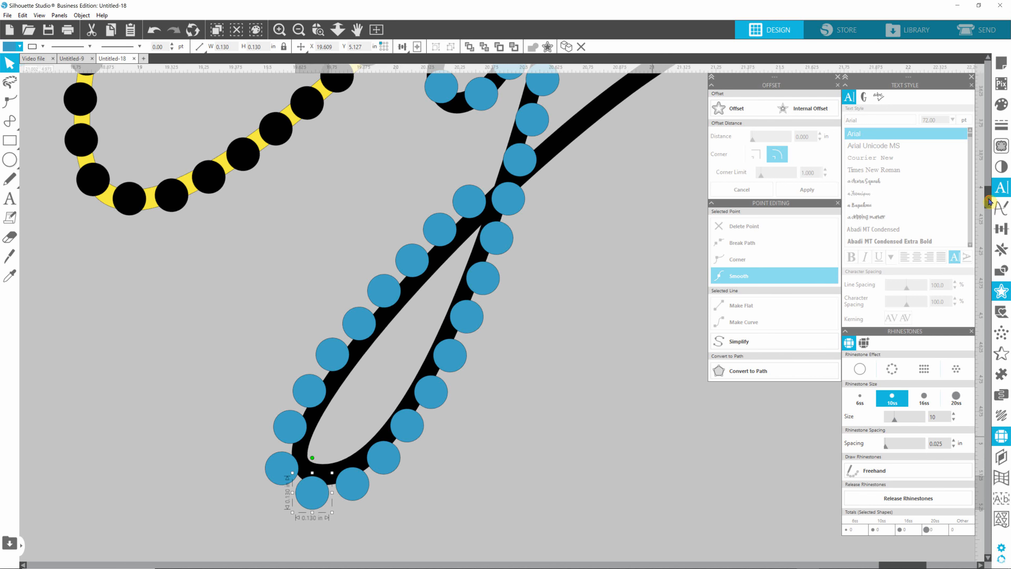
- Copy six evenly spaced blue stones along the y's exit stroke, from the crossing to its tip
left_click_drag(990, 202, 990, 194)
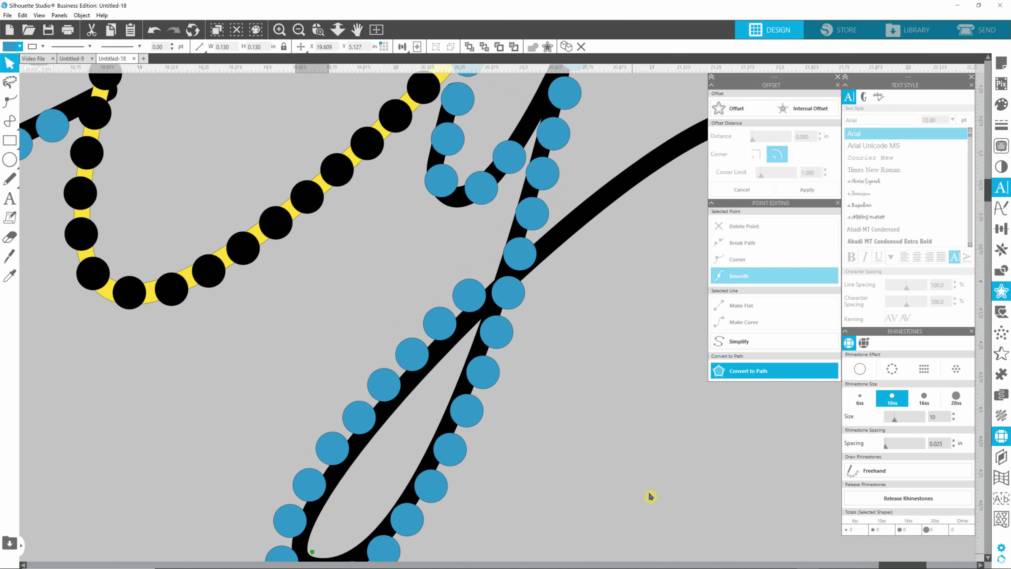
left_click_drag(865, 563, 893, 557)
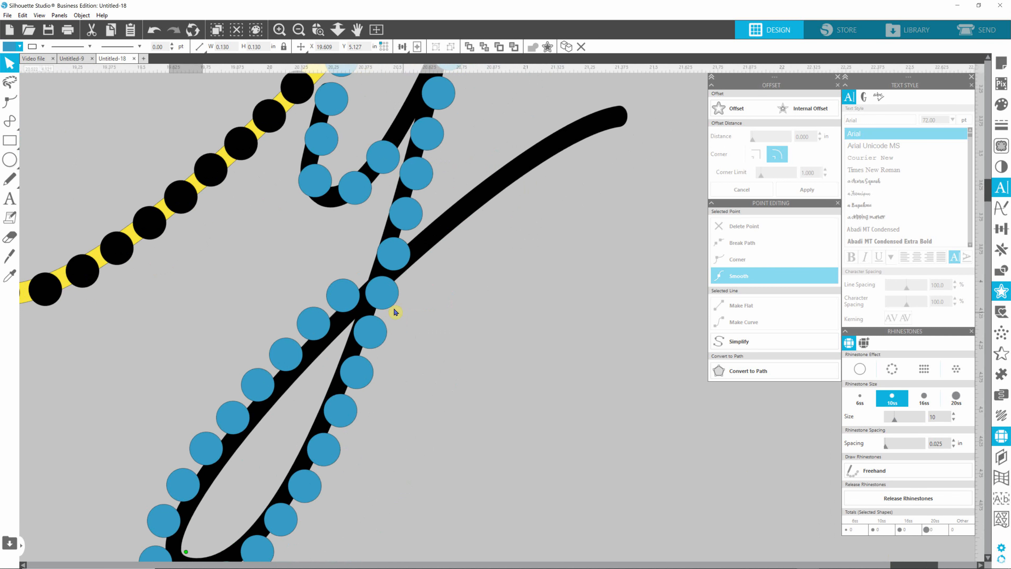
left_click(332, 295)
mouse_move(345, 302)
left_mouse_down()
mouse_move(470, 226)
mouse_move(441, 234)
mouse_move(473, 202)
mouse_move(615, 121)
left_mouse_up()
left_click(591, 321)
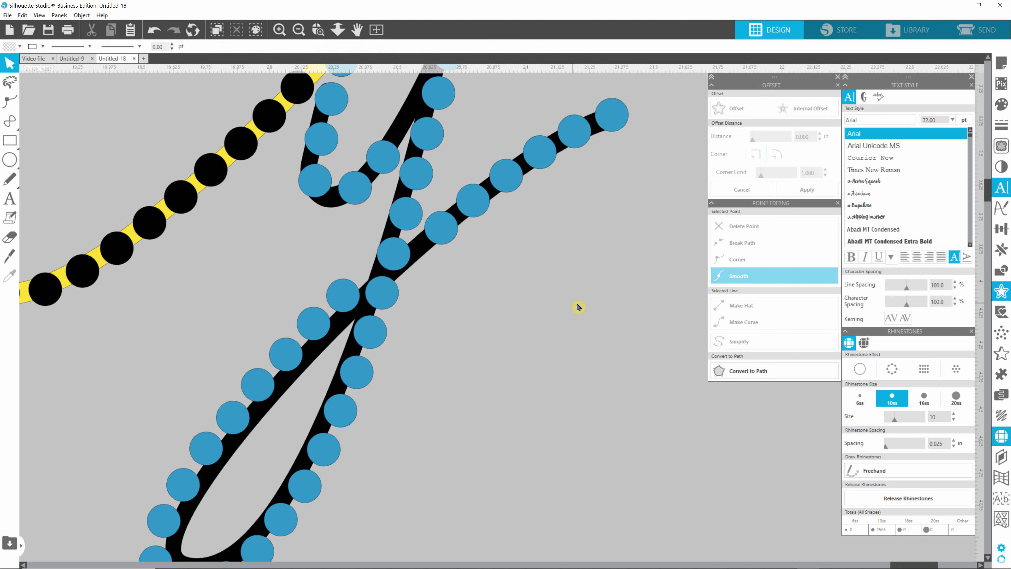
- Delete the spare red a, the spare yellow e and the stray blue stone below the rhinestone word
scroll(572, 301, "down", 5)
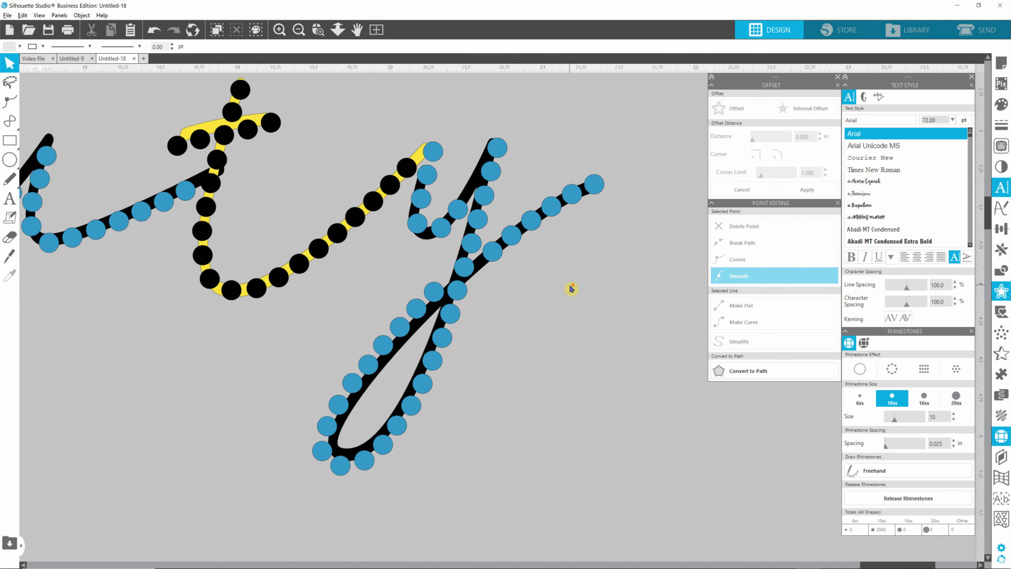
scroll(570, 289, "down", 4)
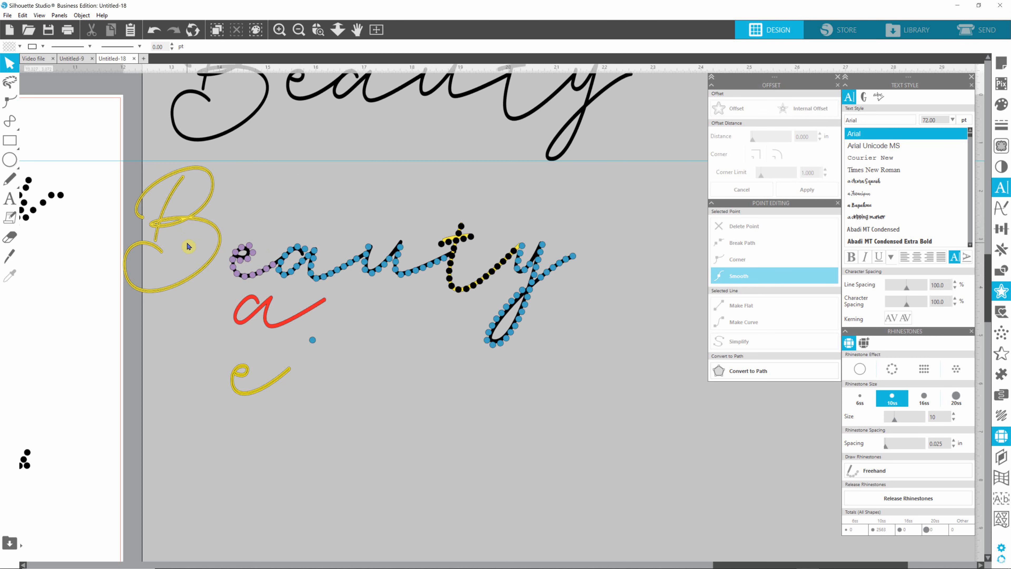
scroll(188, 247, "up", 4)
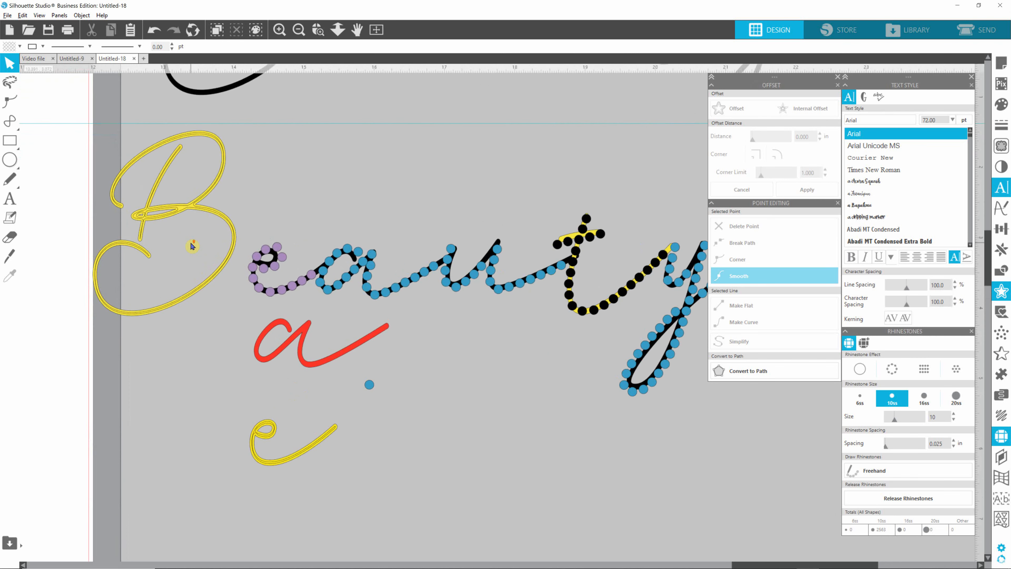
scroll(192, 246, "up", 2)
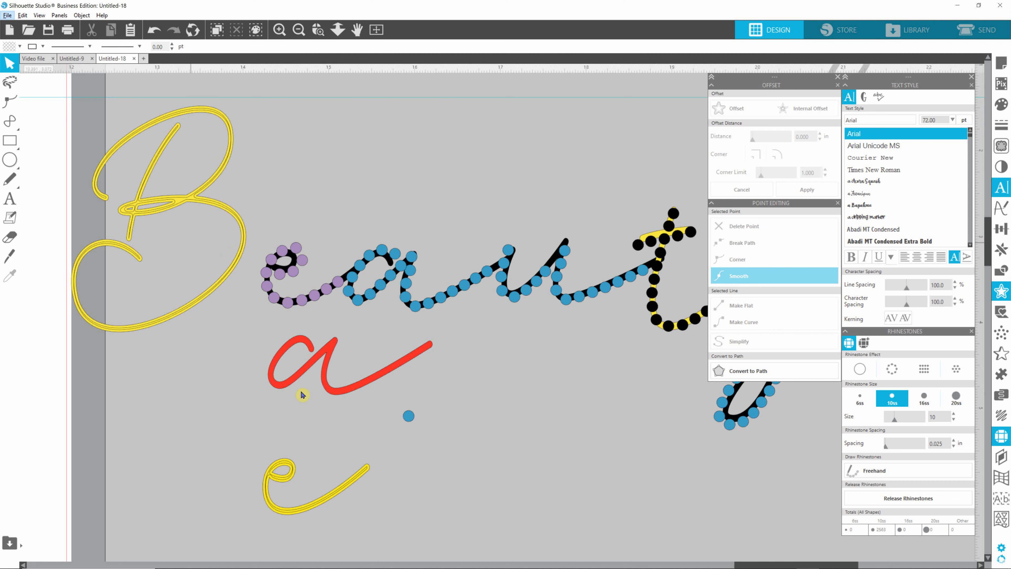
left_click(324, 364)
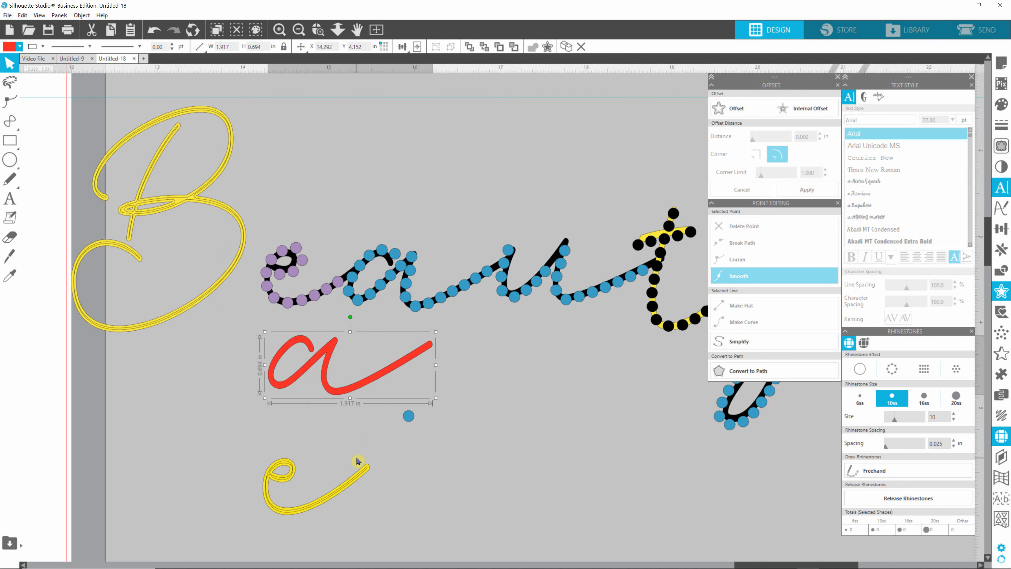
key("Delete")
left_click_drag(237, 445, 406, 535)
key("Delete")
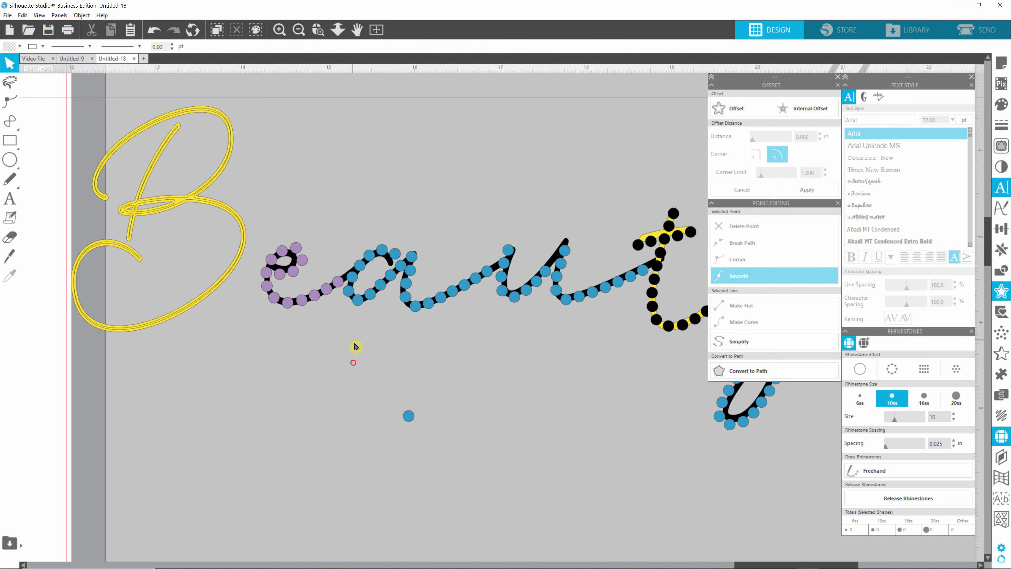
left_click_drag(353, 362, 508, 480)
key("Delete")
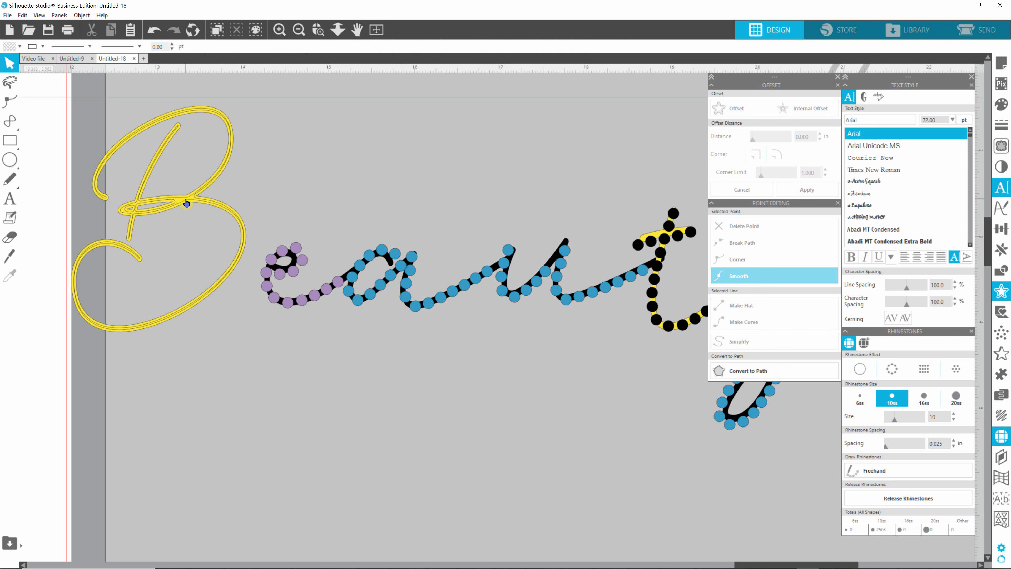
- Apply the edge rhinestone effect with 10ss stones at 0.025 in spacing to the B and fill the stones black
left_click(187, 203)
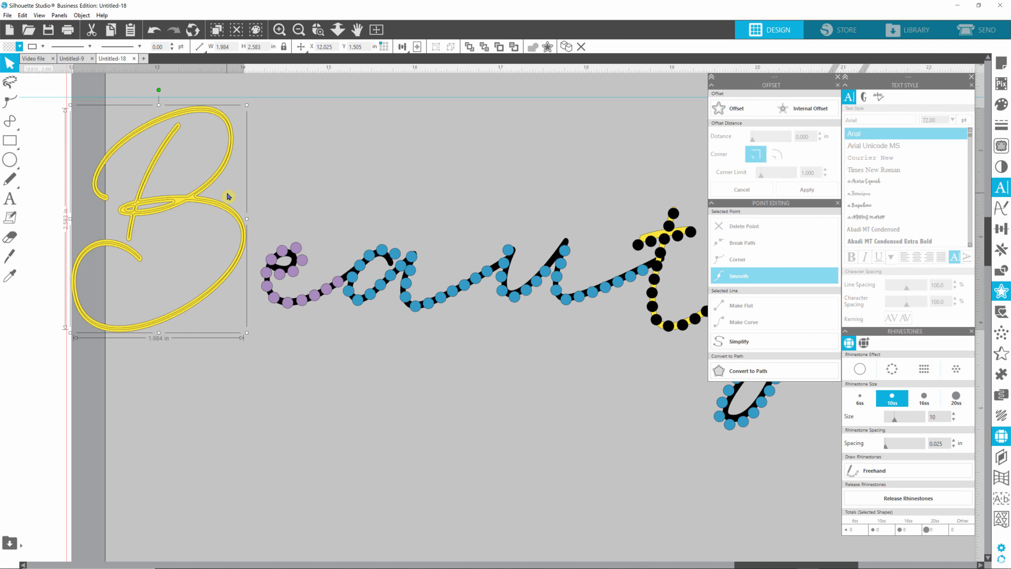
left_click_drag(189, 202, 204, 206)
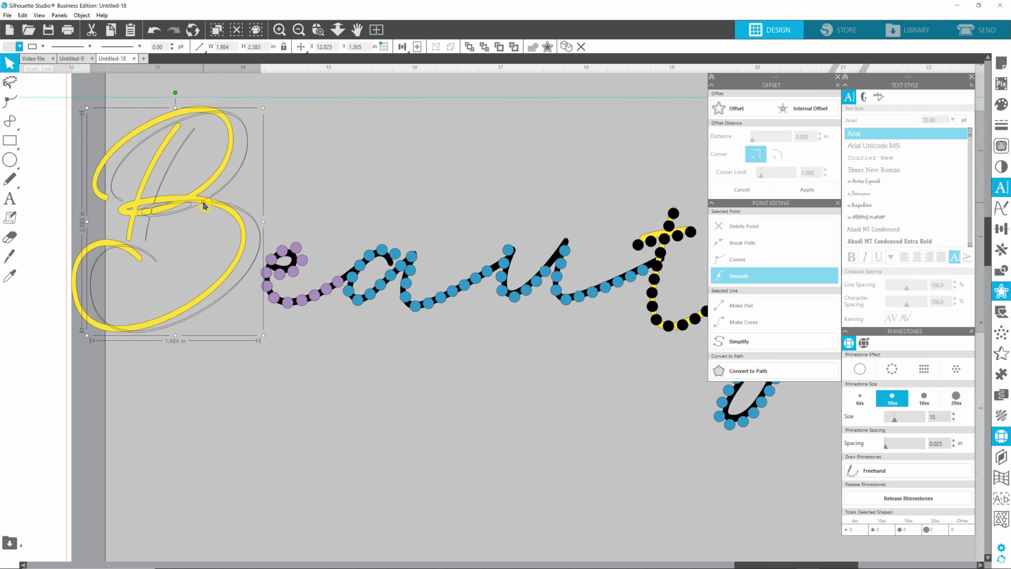
left_click(154, 30)
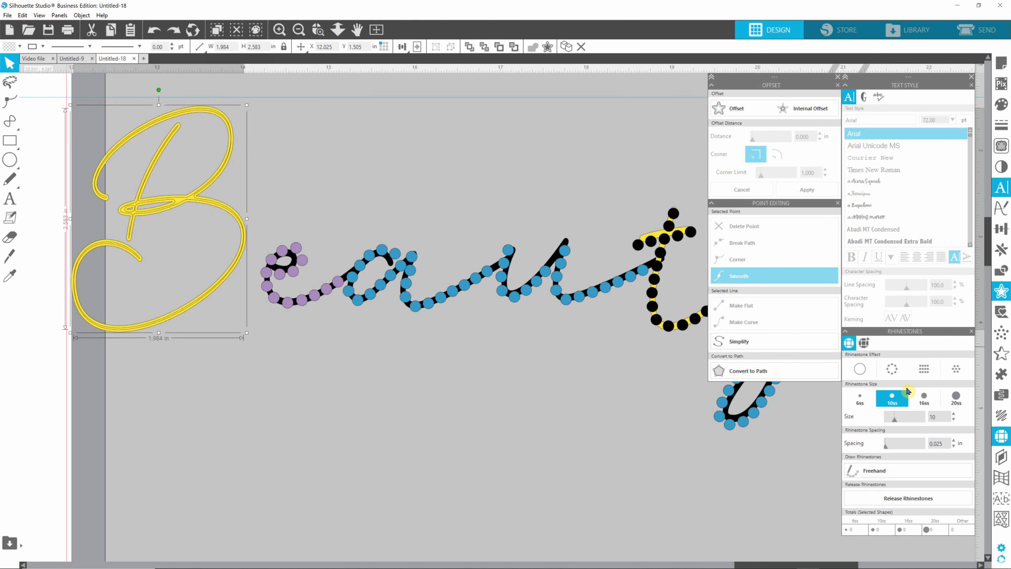
left_click(894, 375)
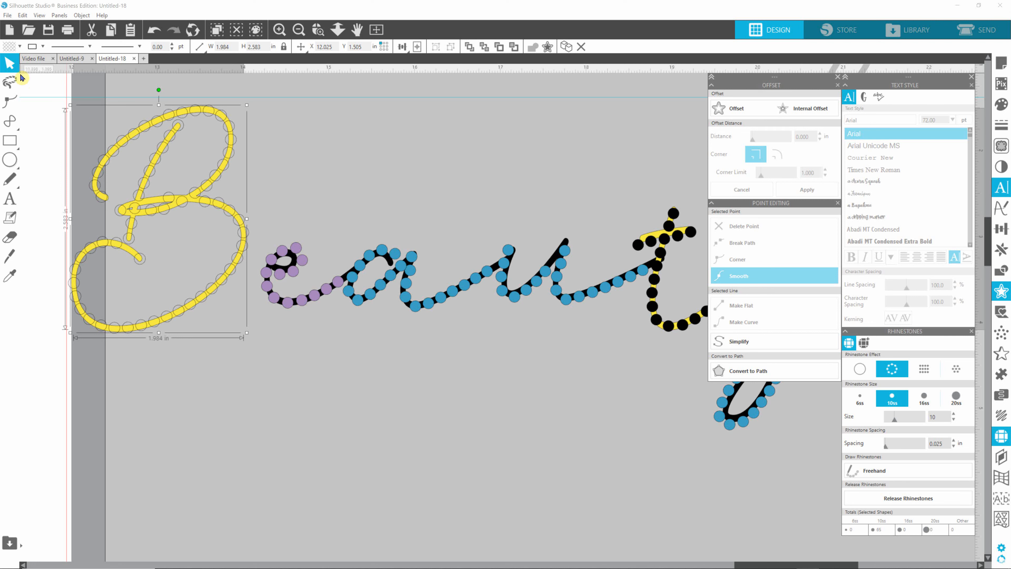
left_click(10, 48)
left_click(9, 60)
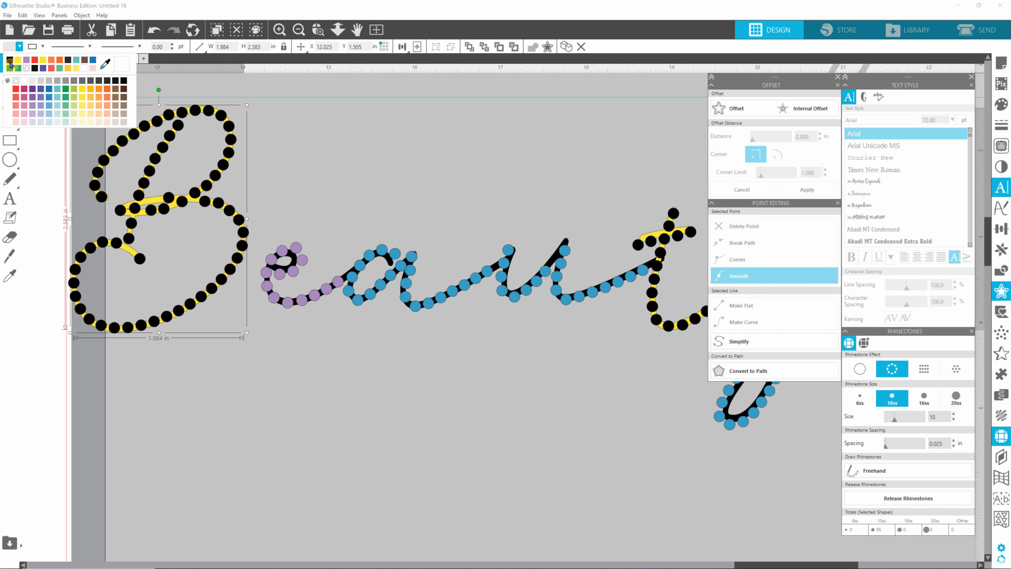
left_click(345, 202)
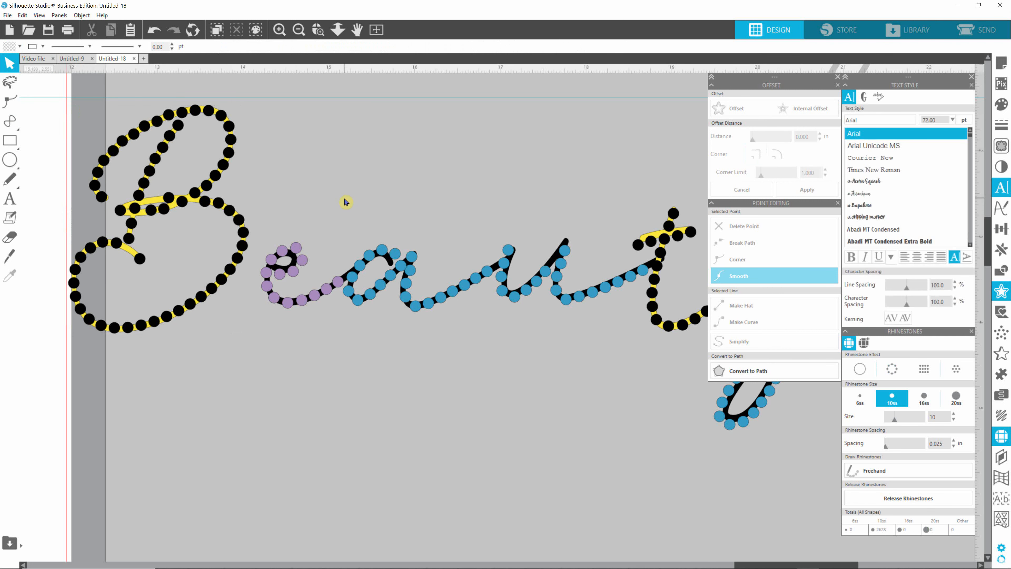
- Release the B's rhinestones so that each stone can be edited individually
scroll(345, 216, "down", 5)
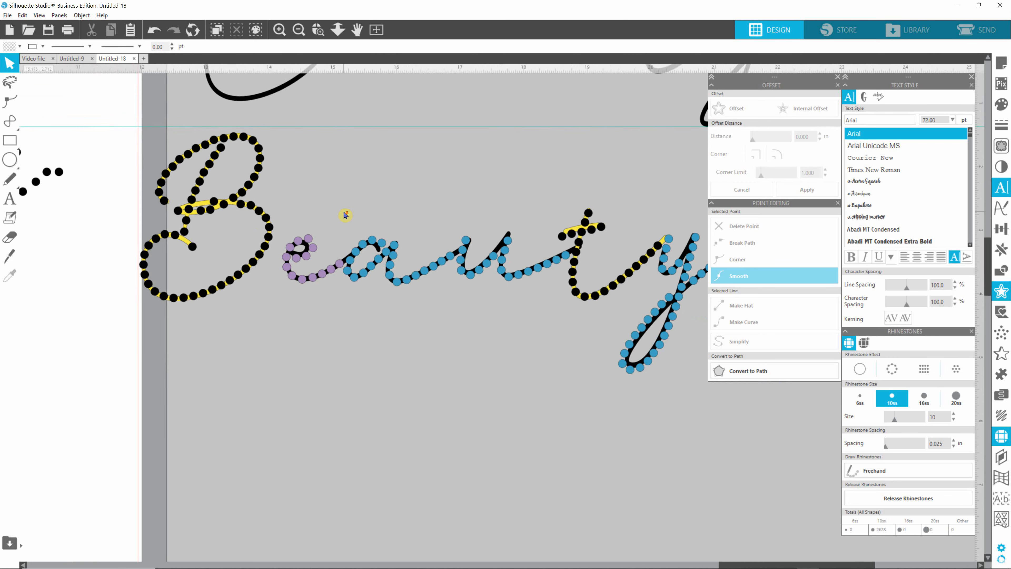
scroll(345, 215, "down", 2)
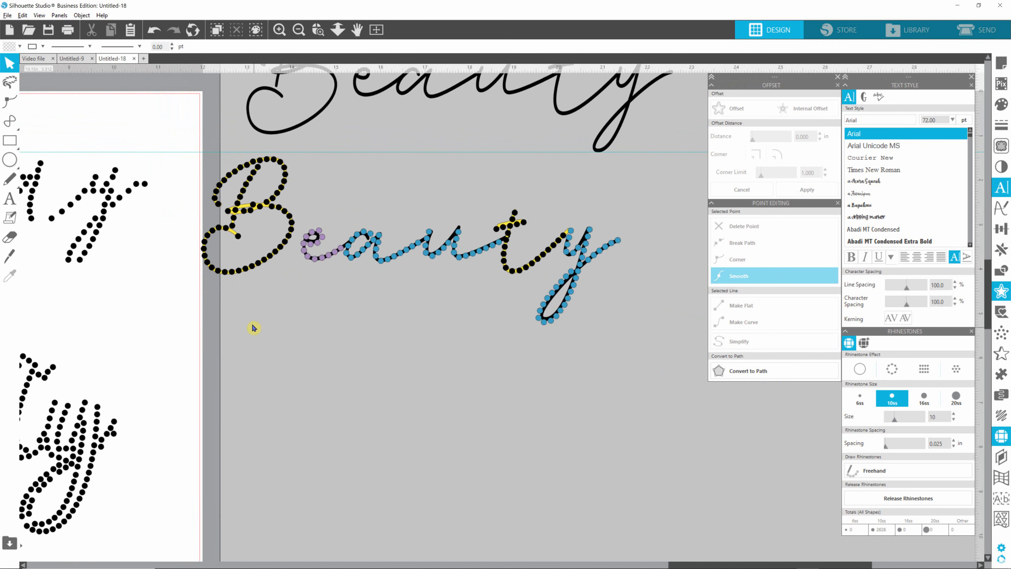
scroll(241, 226, "up", 5)
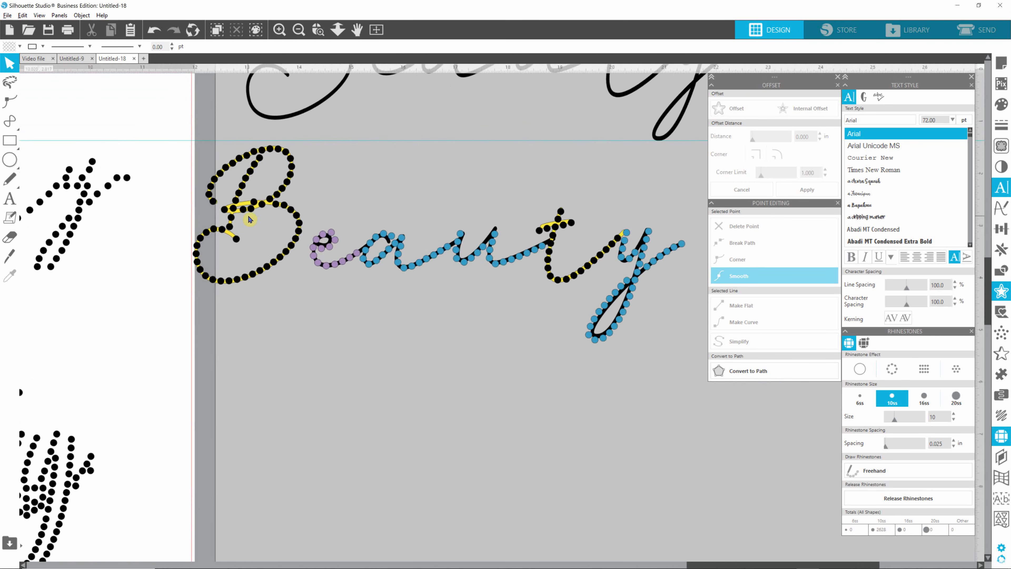
scroll(209, 246, "up", 3)
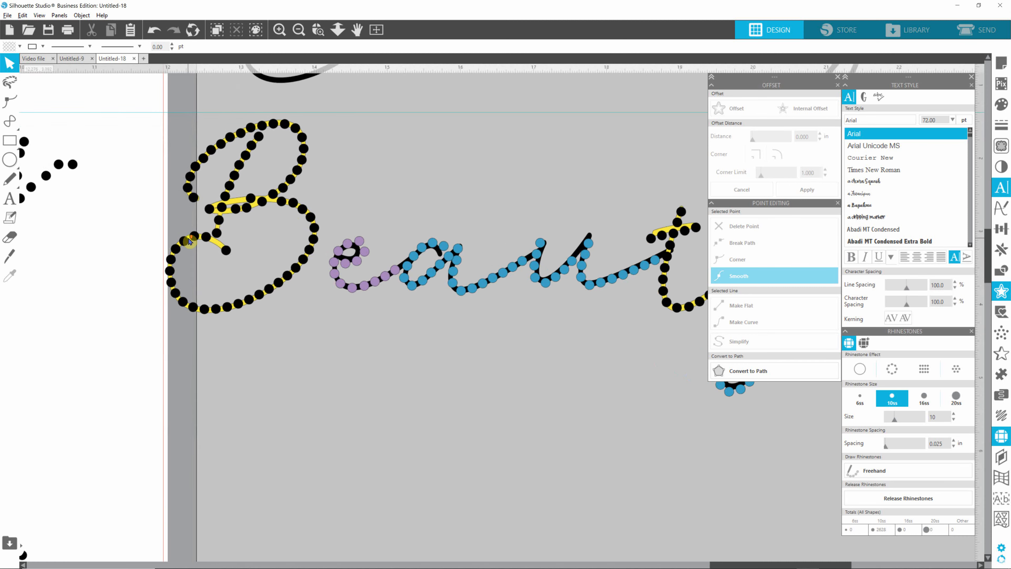
scroll(212, 248, "up", 4)
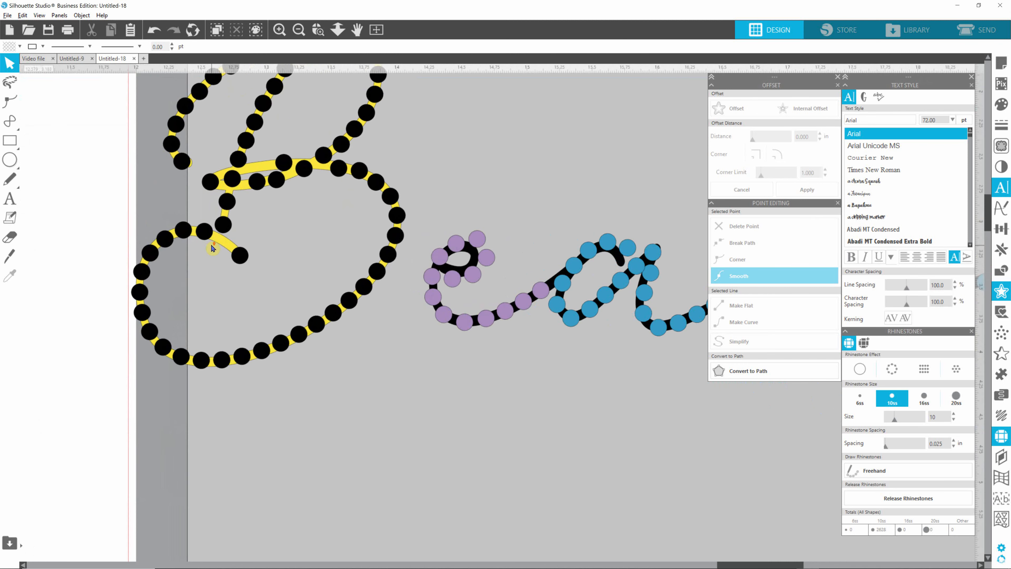
scroll(212, 248, "up", 1)
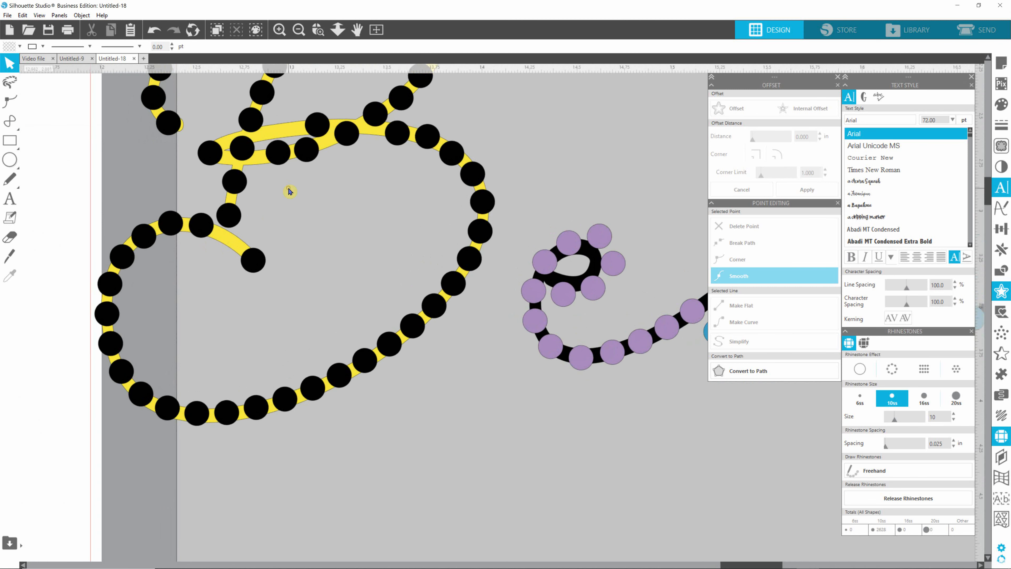
left_click(250, 207)
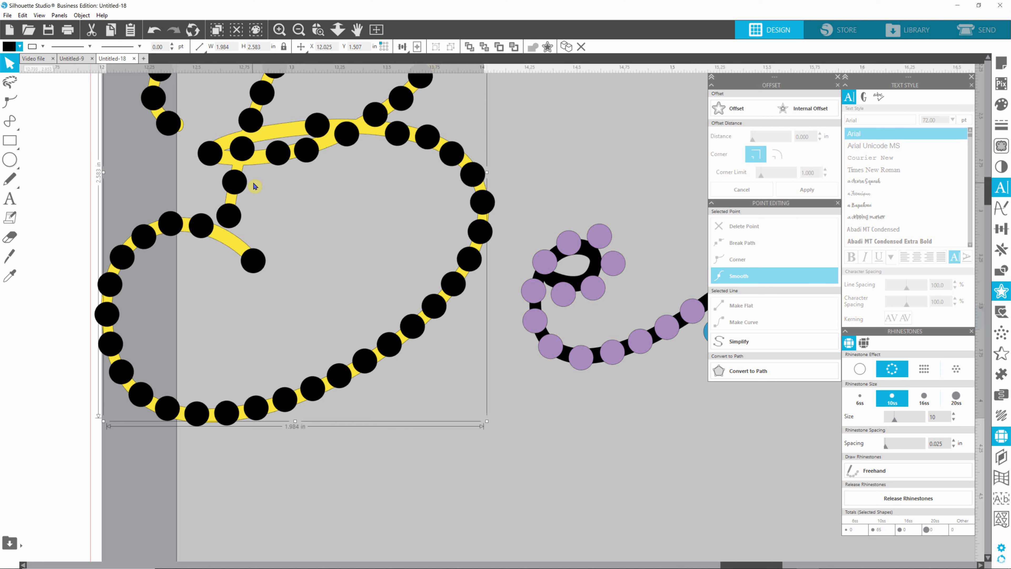
left_click(901, 496)
left_click(296, 206)
- Even out the stones at the foot of the B's stem and fill the gap in its curled end with one more stone
left_click(235, 181)
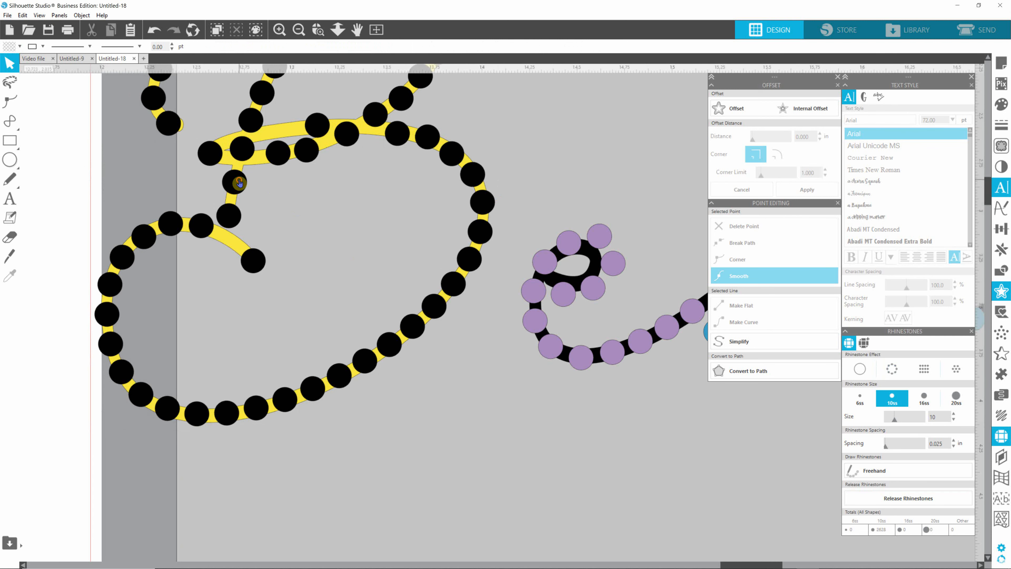
left_click(233, 217)
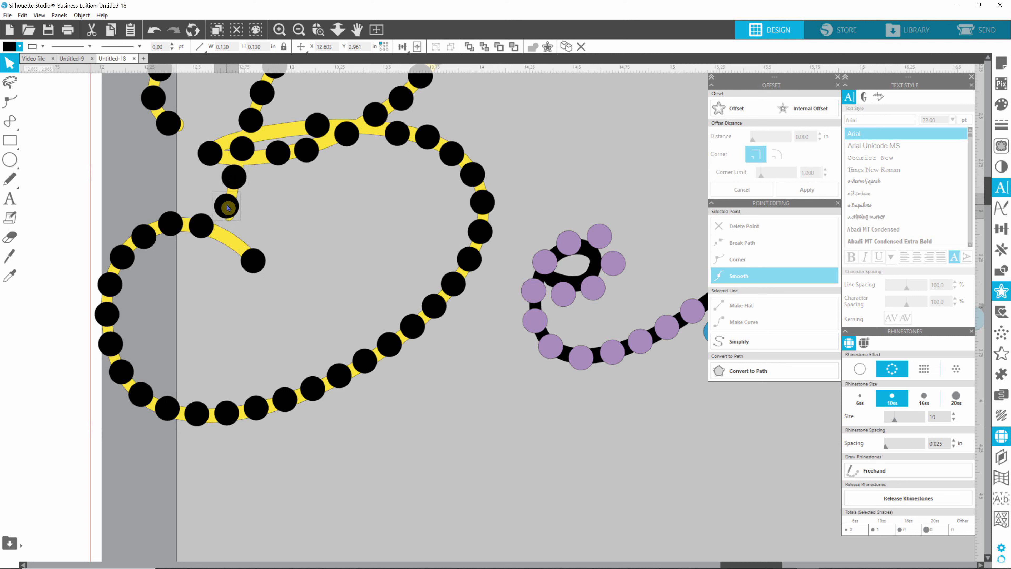
left_click_drag(229, 215, 226, 206)
left_click(203, 230)
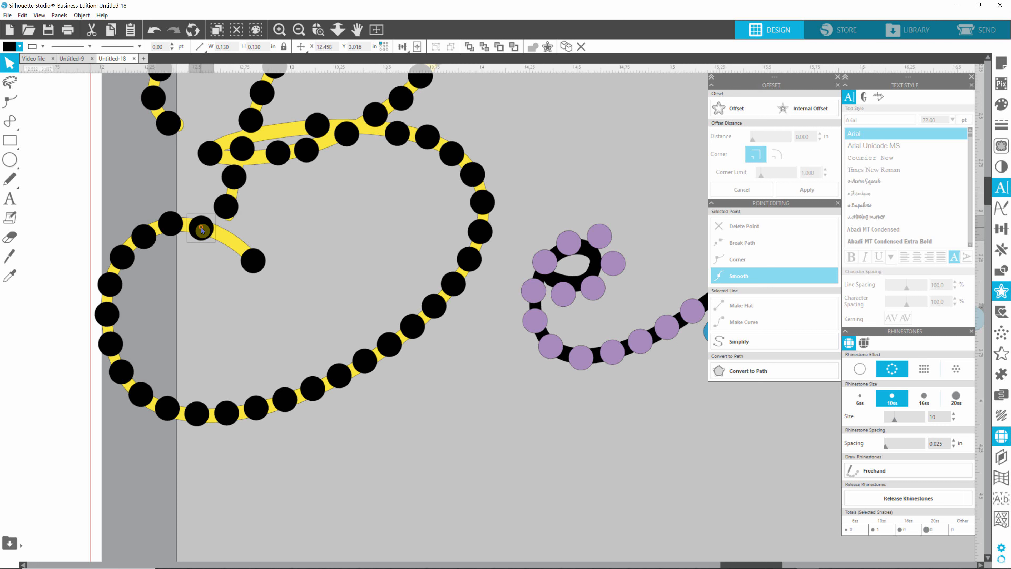
mouse_move(253, 261)
left_mouse_down()
mouse_move(231, 242)
mouse_move(255, 262)
left_mouse_up()
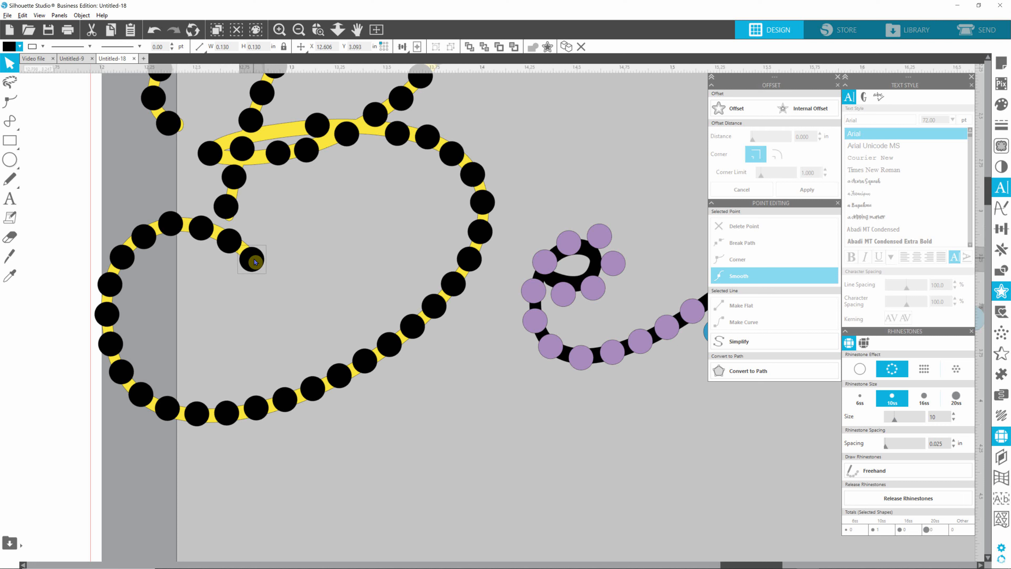
left_click(341, 189)
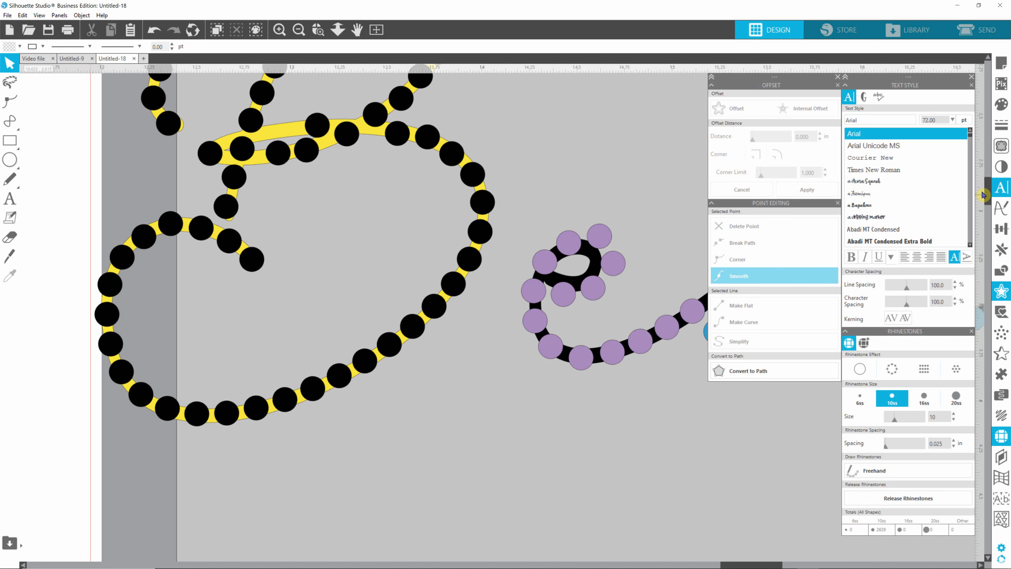
- Shift the stones on the outer side of the B's upper bowl down along the stroke to meet the lower bowl
scroll(989, 198, "up", 3)
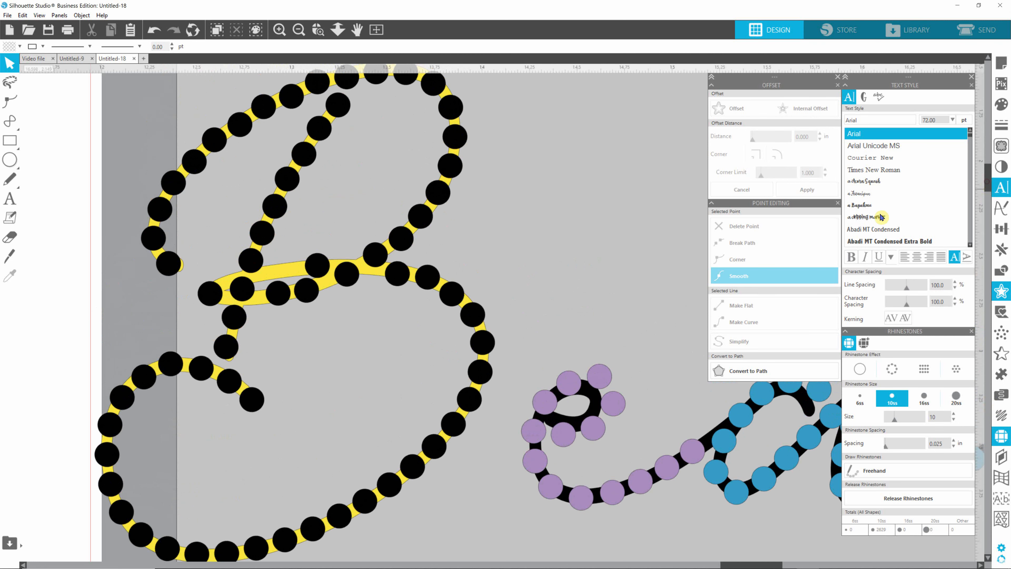
mouse_move(374, 248)
left_mouse_down()
mouse_move(365, 266)
mouse_move(403, 242)
mouse_move(392, 252)
left_mouse_up()
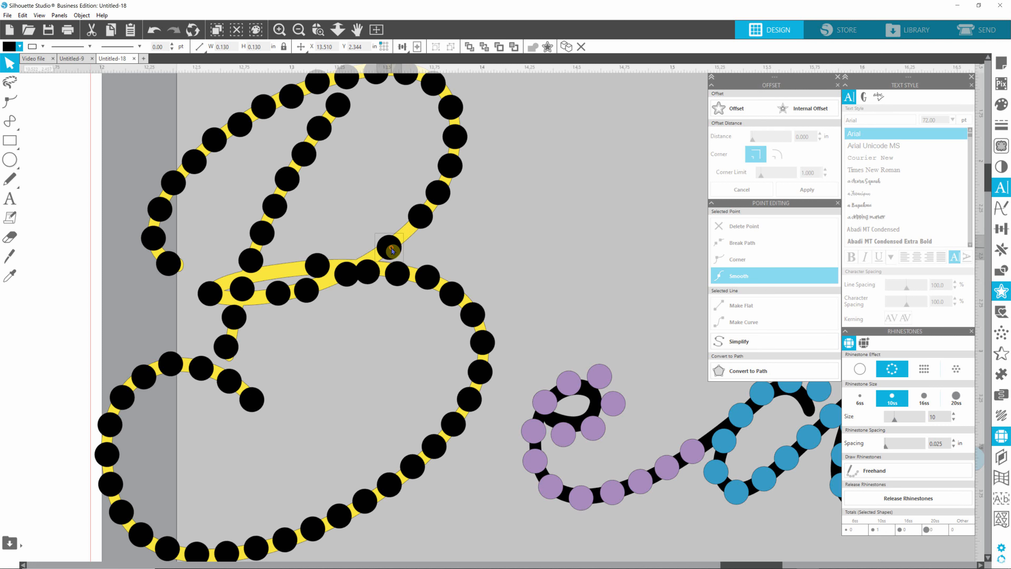
left_click_drag(419, 216, 415, 227)
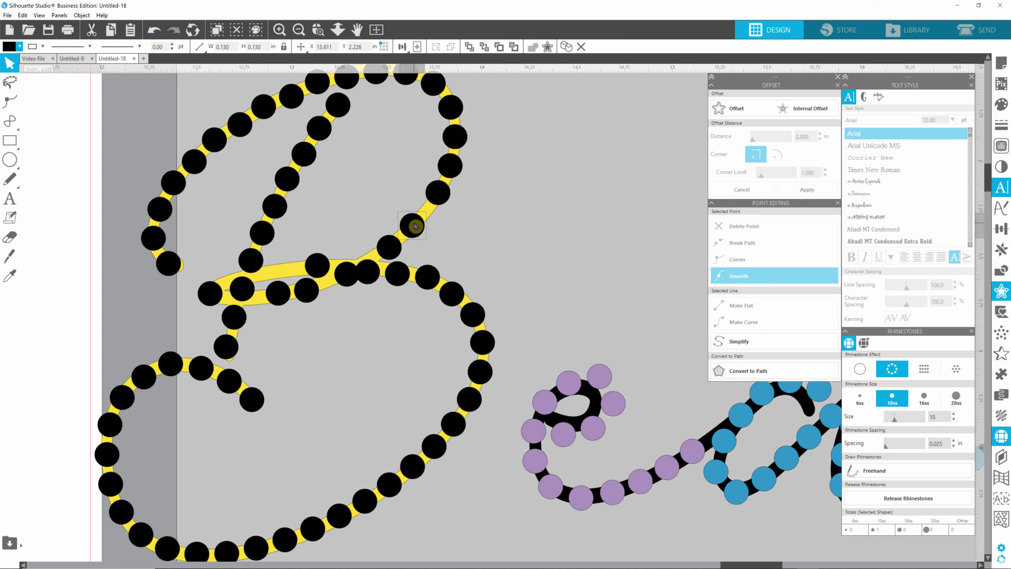
left_click_drag(445, 194, 441, 206)
left_click_drag(449, 164, 445, 178)
- Space the stones of the B's crossing loop in a single row and move the surplus stone aside below it
left_click(338, 280)
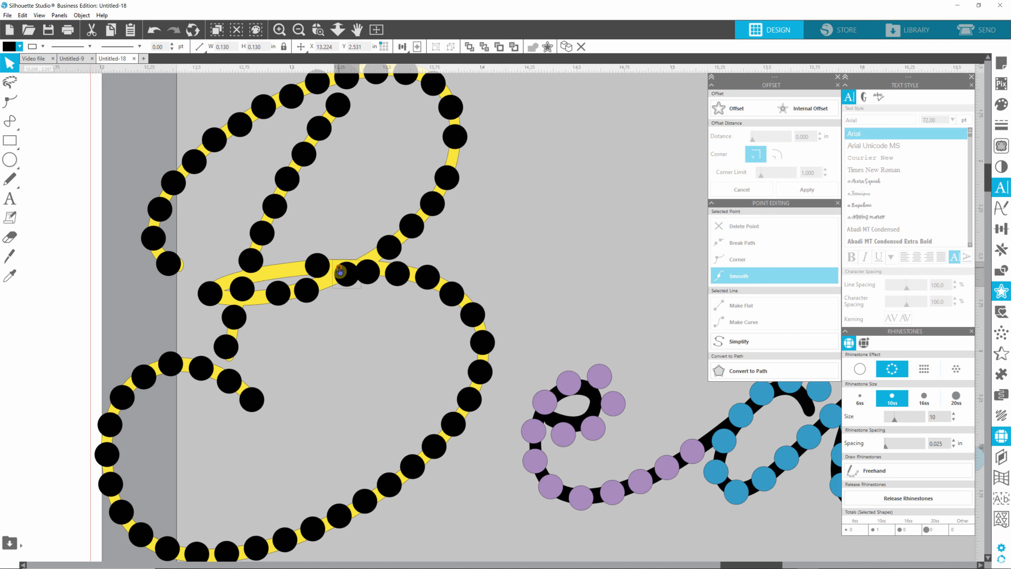
left_click_drag(339, 269, 328, 282)
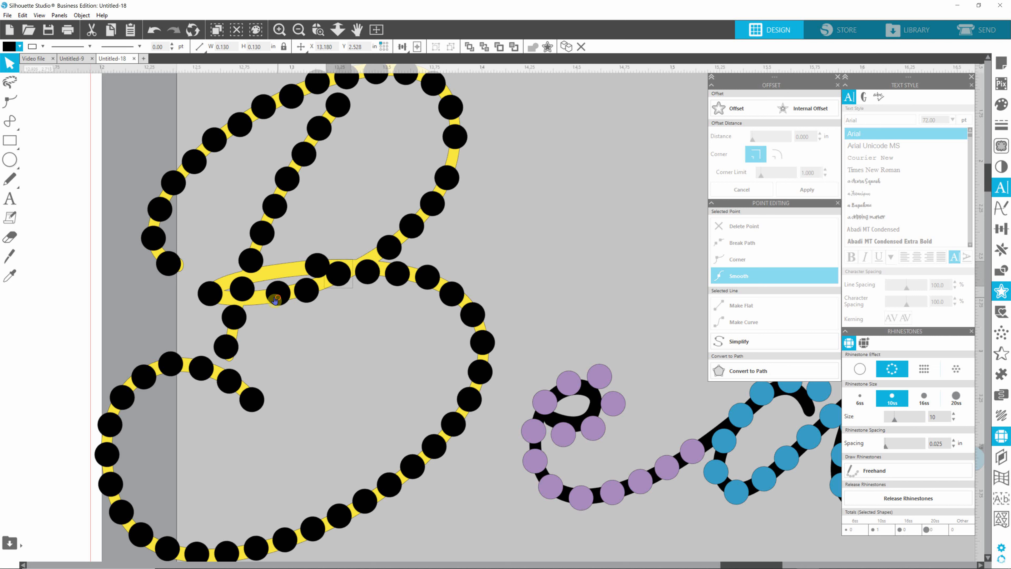
left_click_drag(275, 299, 303, 277)
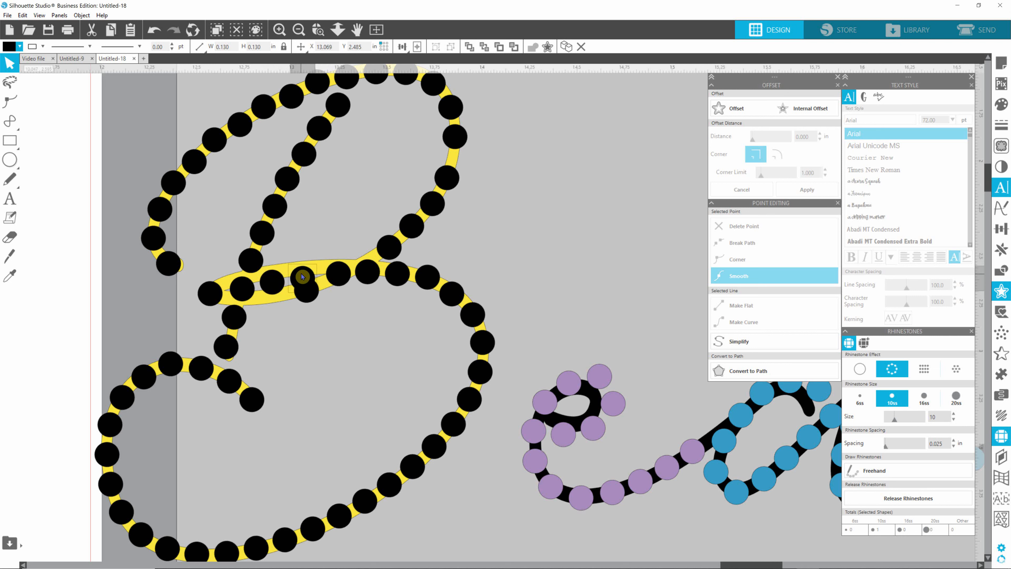
left_click_drag(313, 295, 345, 325)
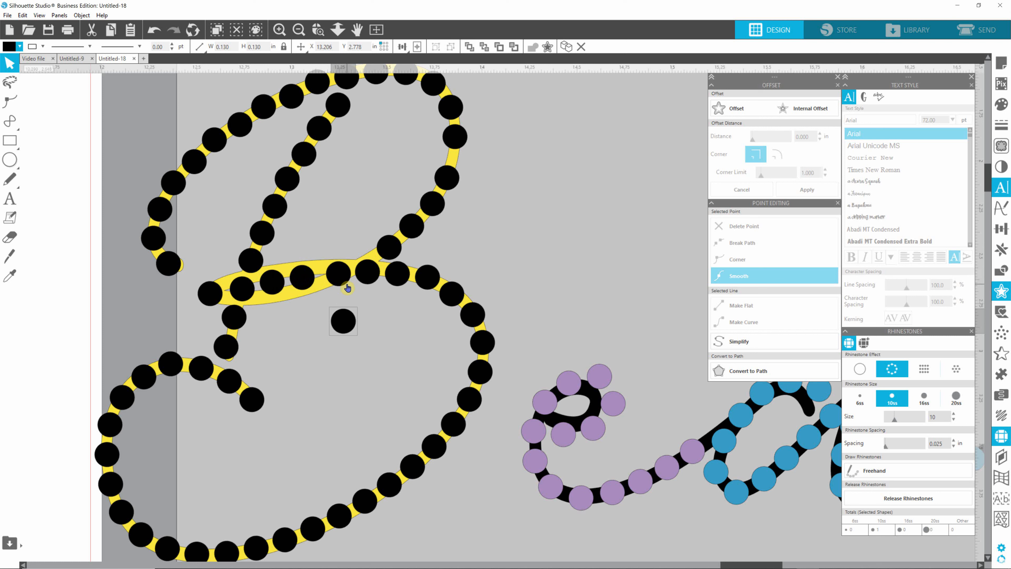
- Move the row of stones onto the upper stroke of the B's crossing loop and line its lower stroke with three stones
left_click(374, 279)
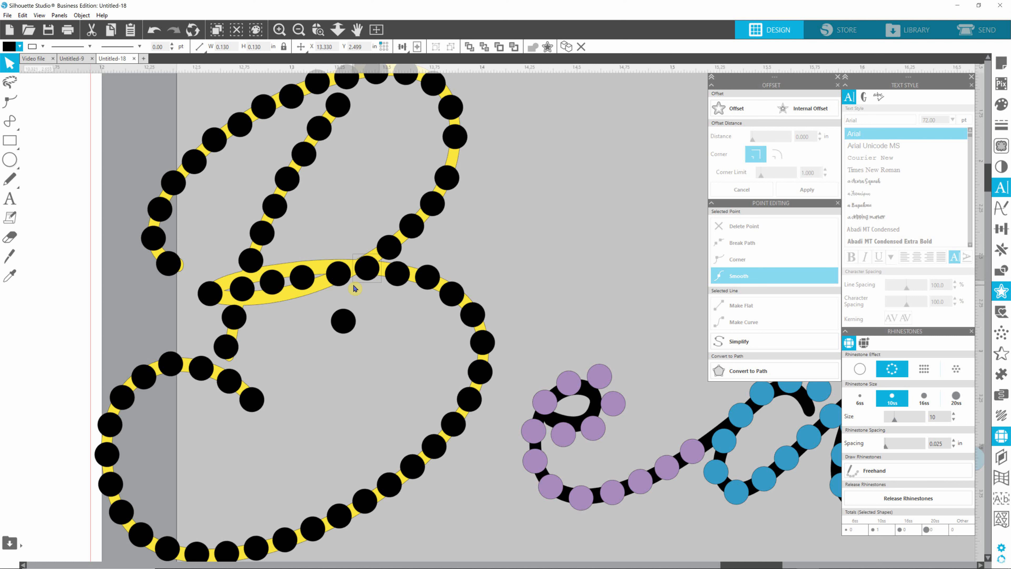
left_click_drag(342, 274, 285, 272)
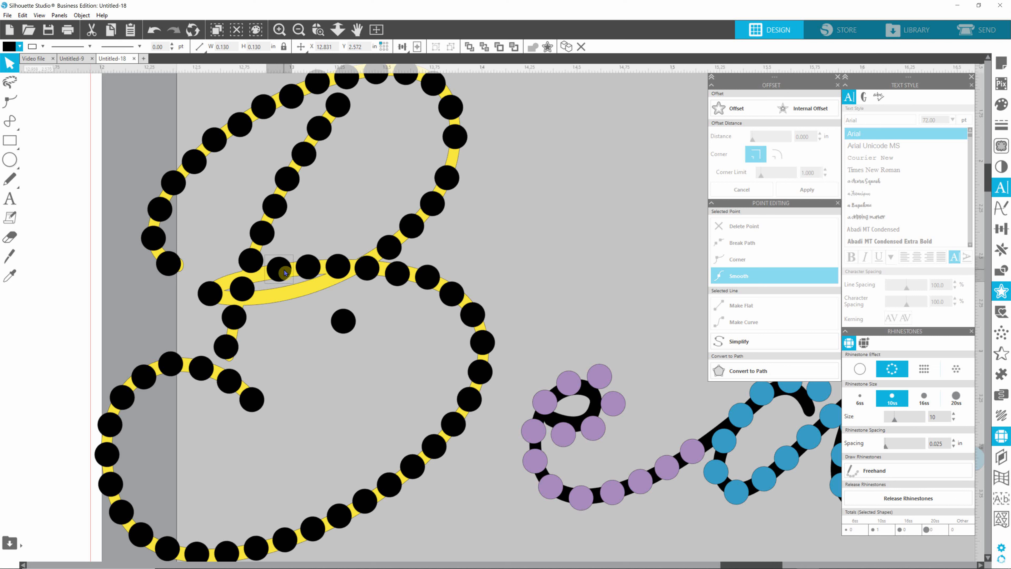
left_click_drag(343, 322, 268, 304)
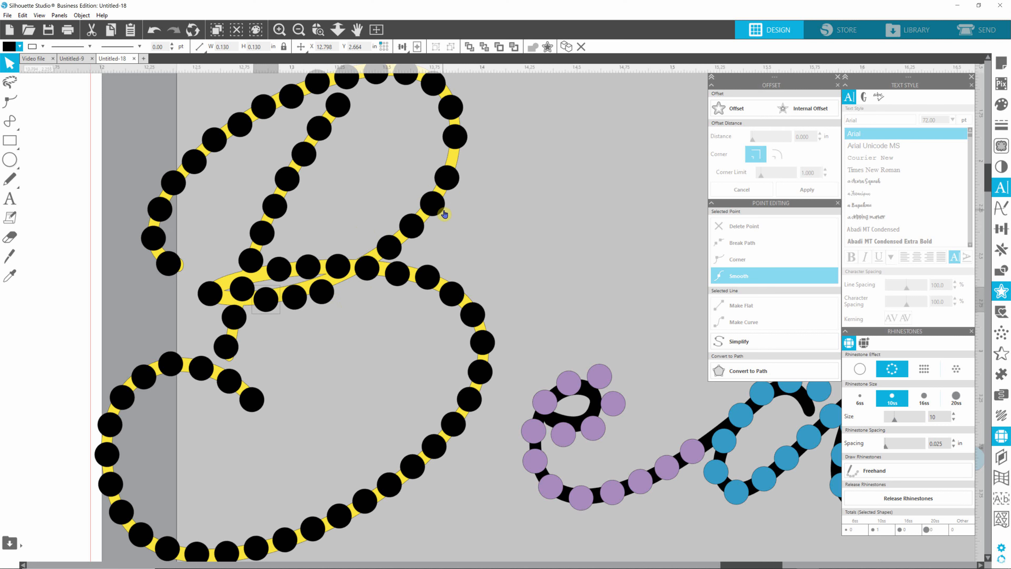
left_click(362, 317)
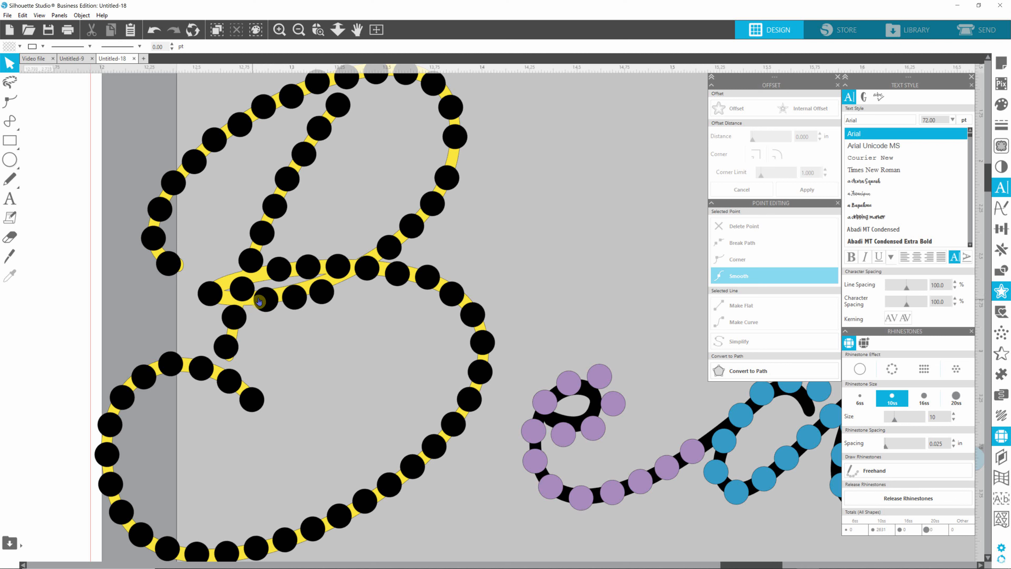
- Delete the stone at the outer tip of the B's crossing loop and the three stones along the loop's lower stroke
left_click_drag(218, 298, 272, 302)
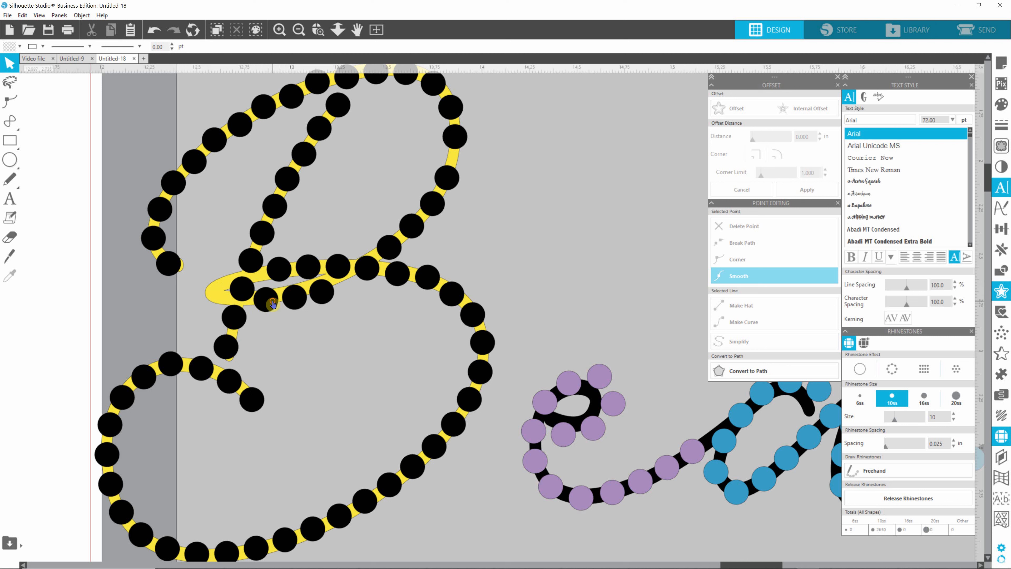
key("Delete")
left_click(298, 302)
key("Delete")
left_click(328, 299)
key("Delete")
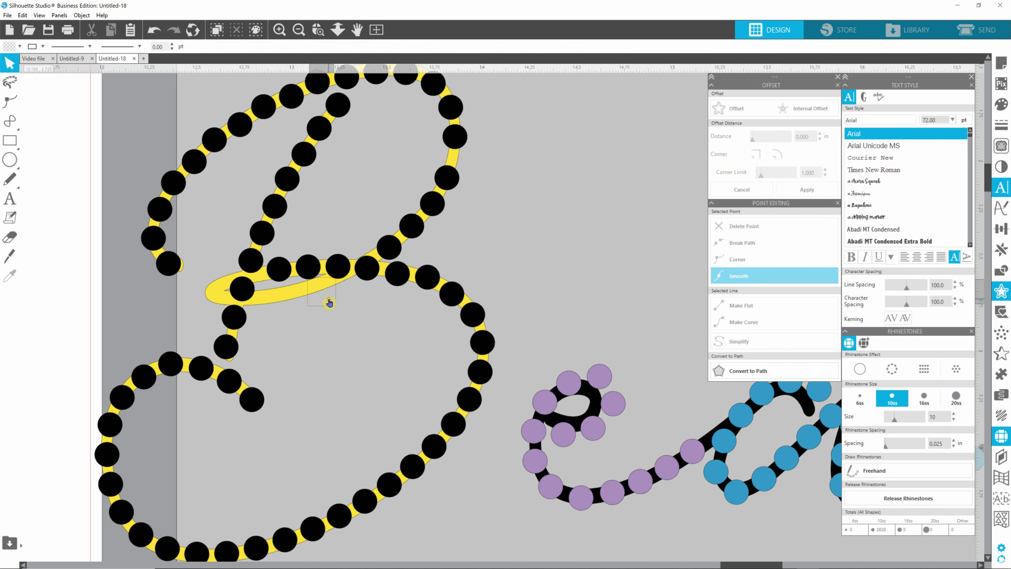
left_click(345, 269)
left_click(279, 274)
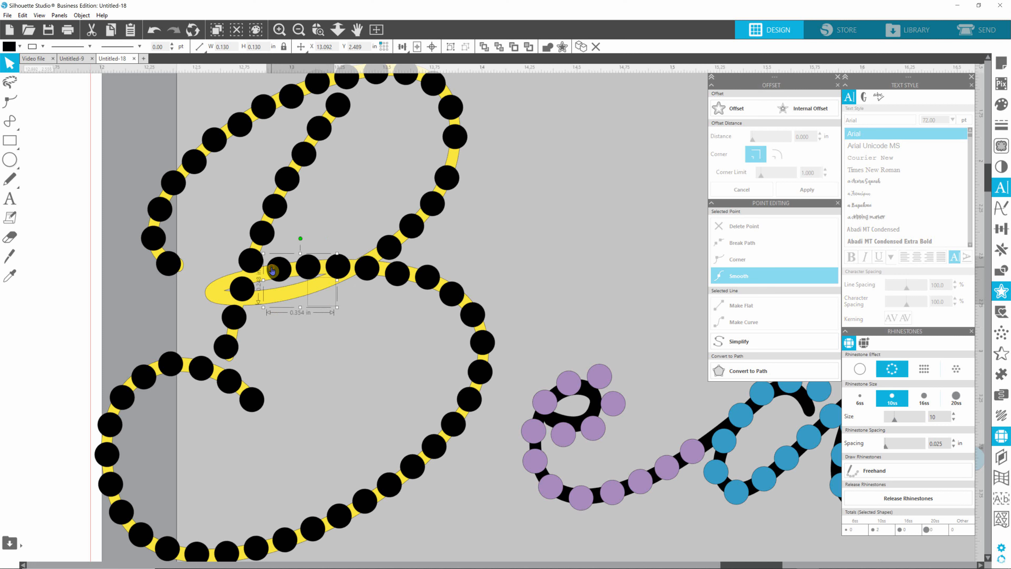
left_click(154, 29)
left_click(152, 30)
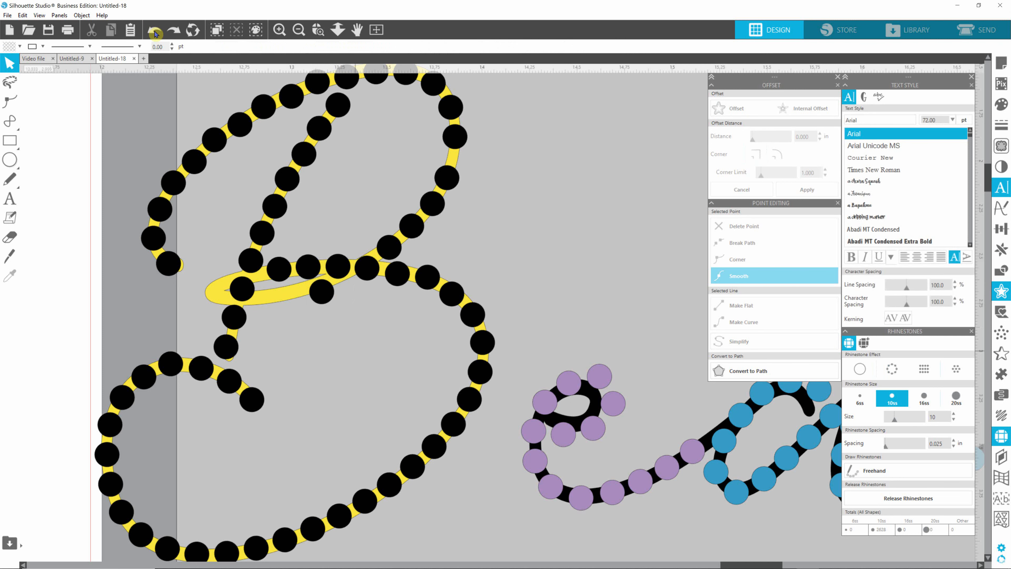
left_click(322, 286)
key("Delete")
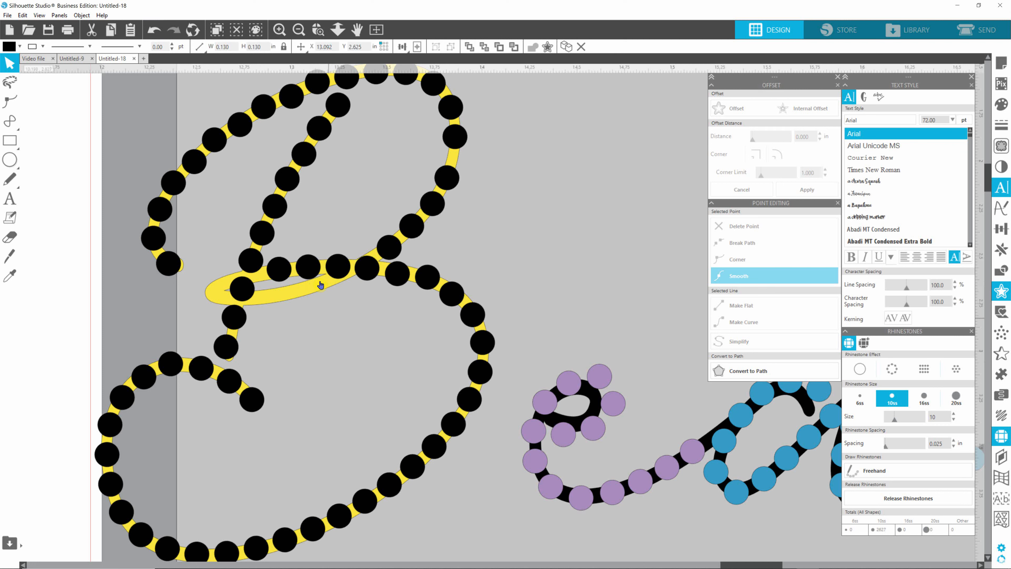
- Nudge the stones where the B's crossing loop meets the lower bowl slightly down and closer to the rest of the row
left_click(336, 270)
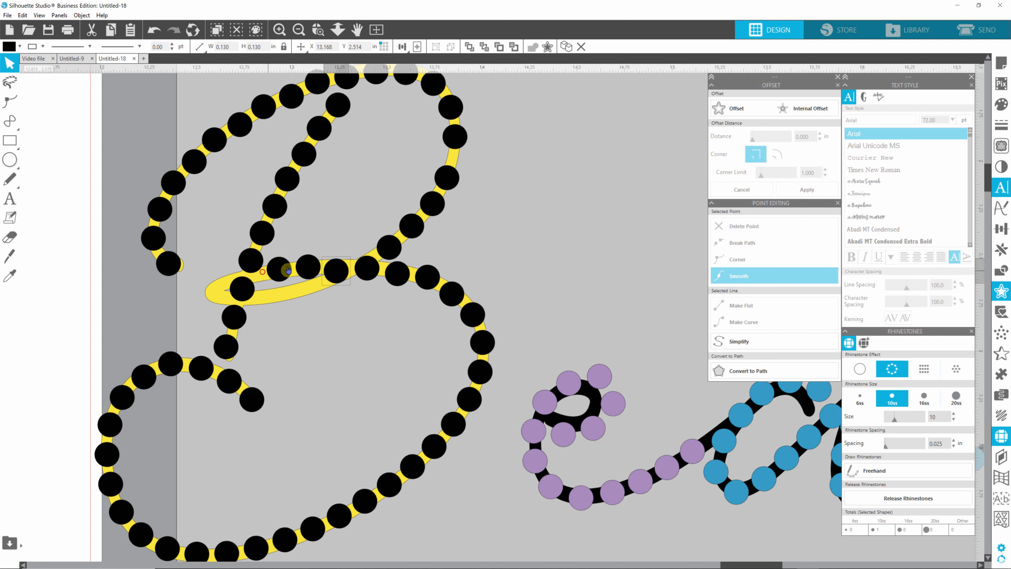
left_click(155, 38)
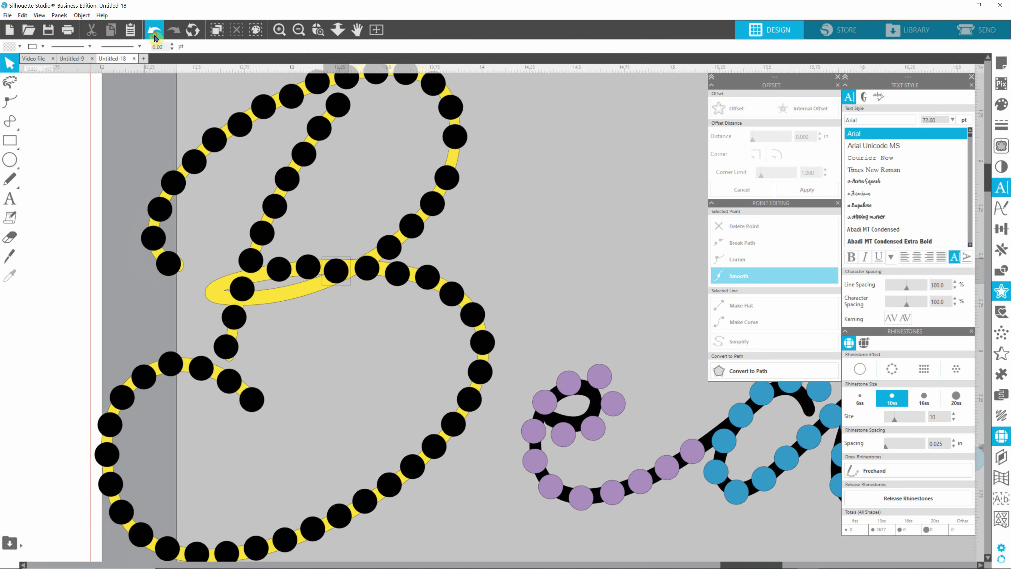
left_click(343, 282)
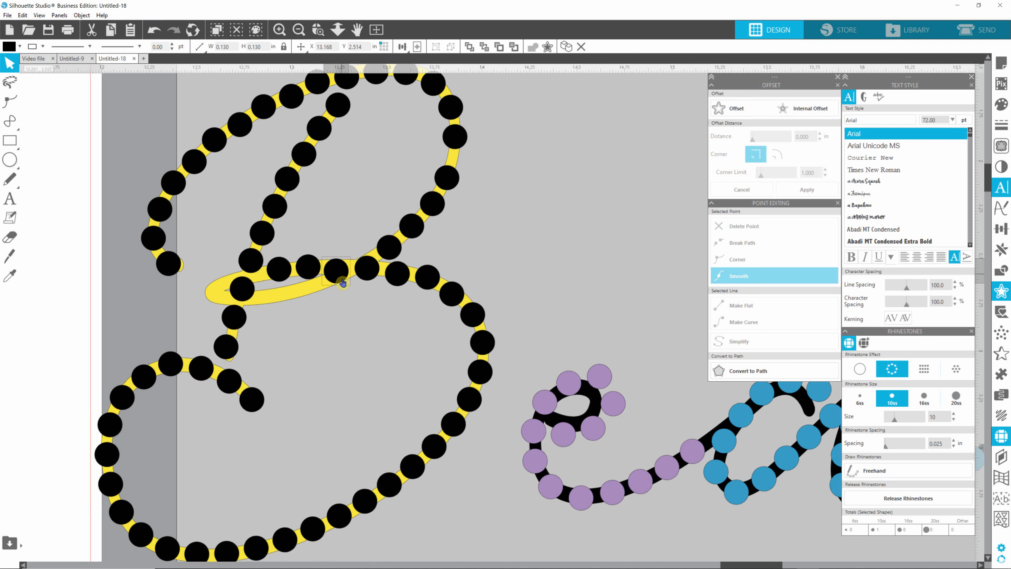
left_click_drag(343, 275, 370, 277)
left_click(396, 283)
left_click(370, 282)
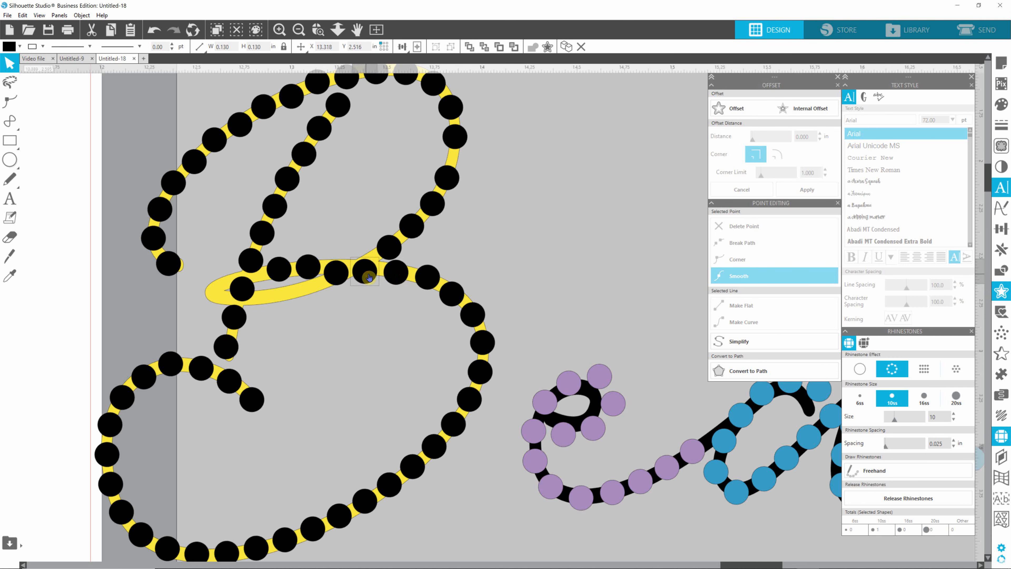
left_click(337, 278)
- Lower the three stones inside the B's crossing loop so they run evenly between its upper and lower strokes
scroll(333, 303, "up", 5)
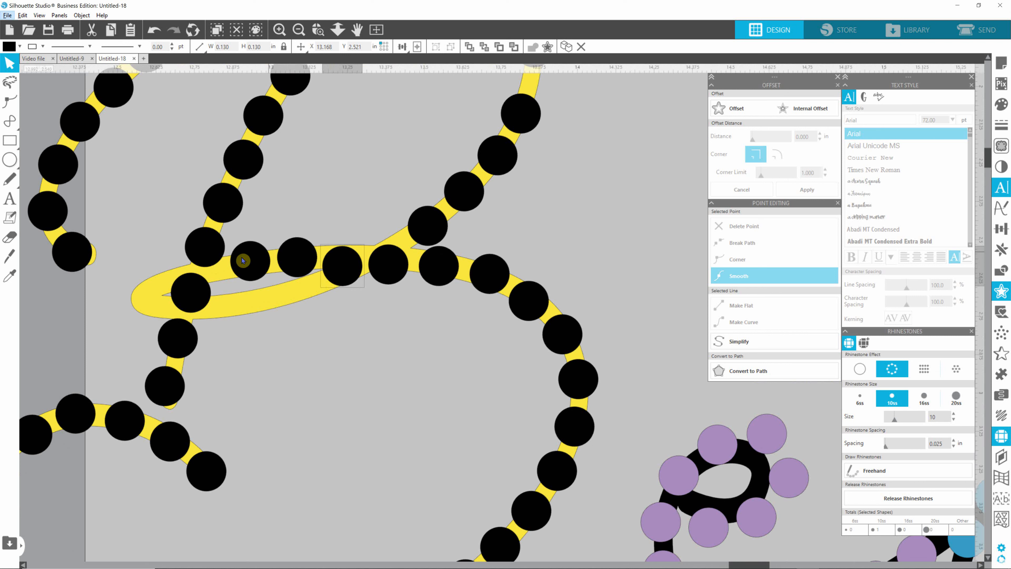
mouse_move(247, 263)
left_mouse_down()
mouse_move(239, 289)
mouse_move(240, 280)
left_mouse_up()
left_click_drag(298, 256, 334, 263)
left_click(334, 272)
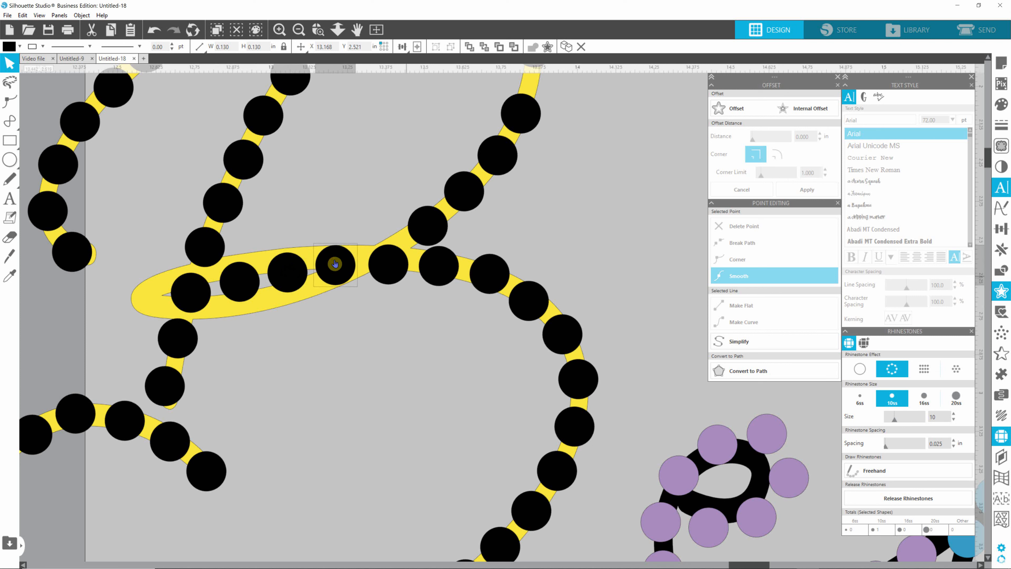
- Shift the stones of the B's lower bowl back along its upper and outer stroke to even out their spacing from the loop
left_click_drag(394, 268, 476, 274)
left_click_drag(523, 309, 513, 296)
left_click_drag(563, 340, 558, 333)
left_click_drag(577, 377, 577, 375)
left_click_drag(577, 426, 578, 422)
left_click_drag(560, 480, 563, 473)
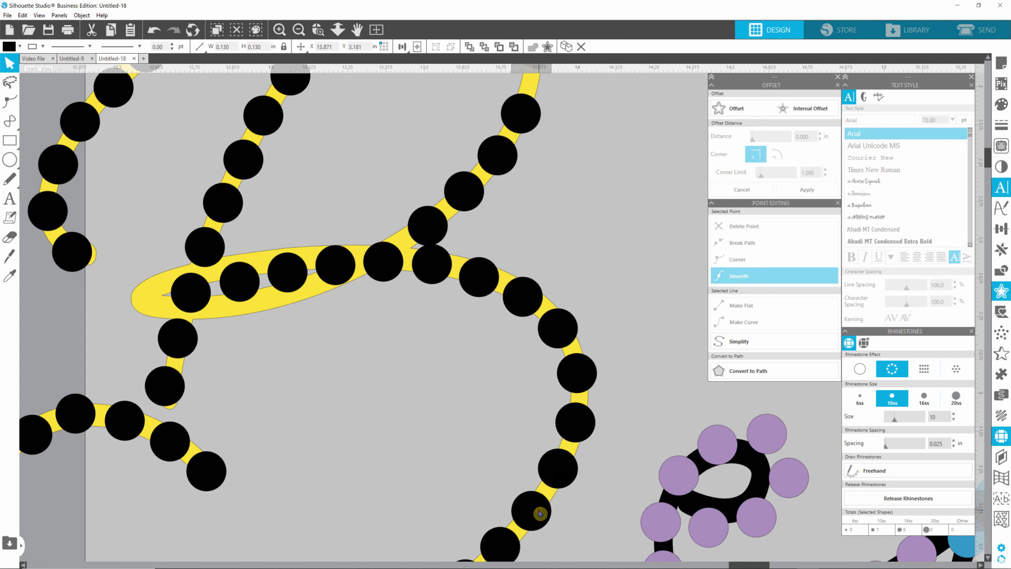
left_click_drag(534, 511, 535, 513)
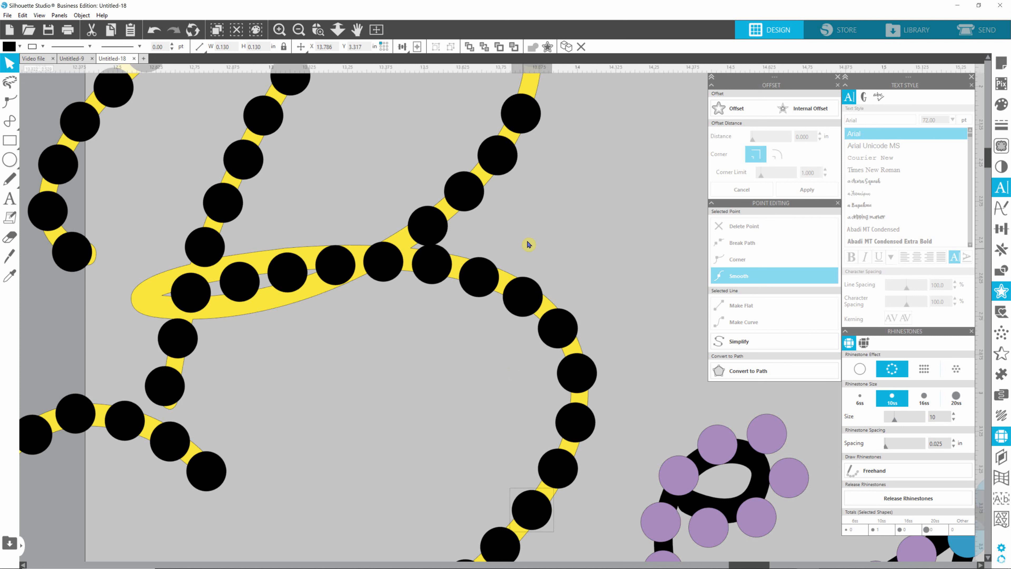
scroll(556, 314, "down", 2)
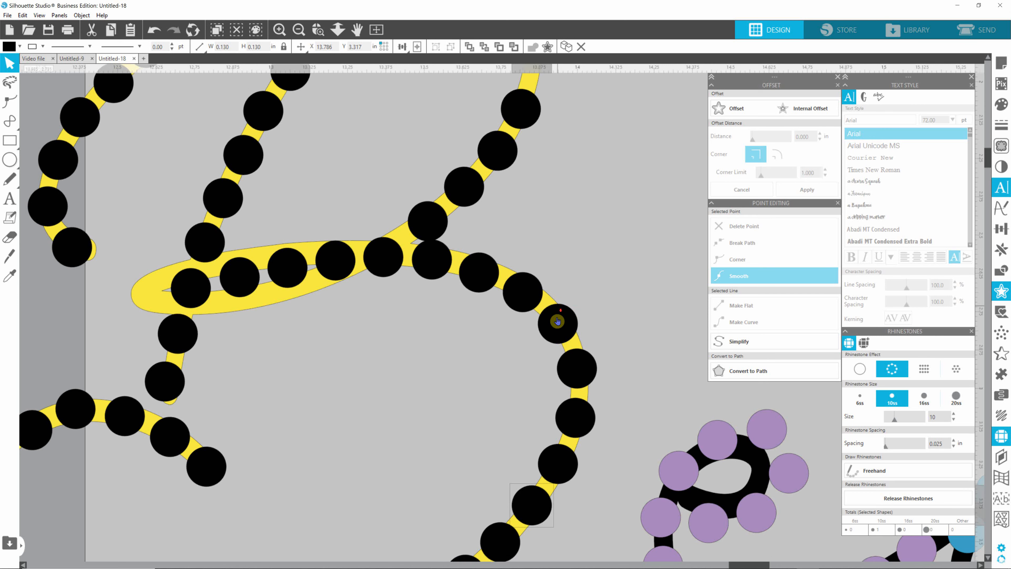
- Reposition the stones on the outer side of the B's upper bowl, centring them on the stroke and closing the gap
scroll(558, 311, "up", 4)
scroll(560, 312, "up", 4)
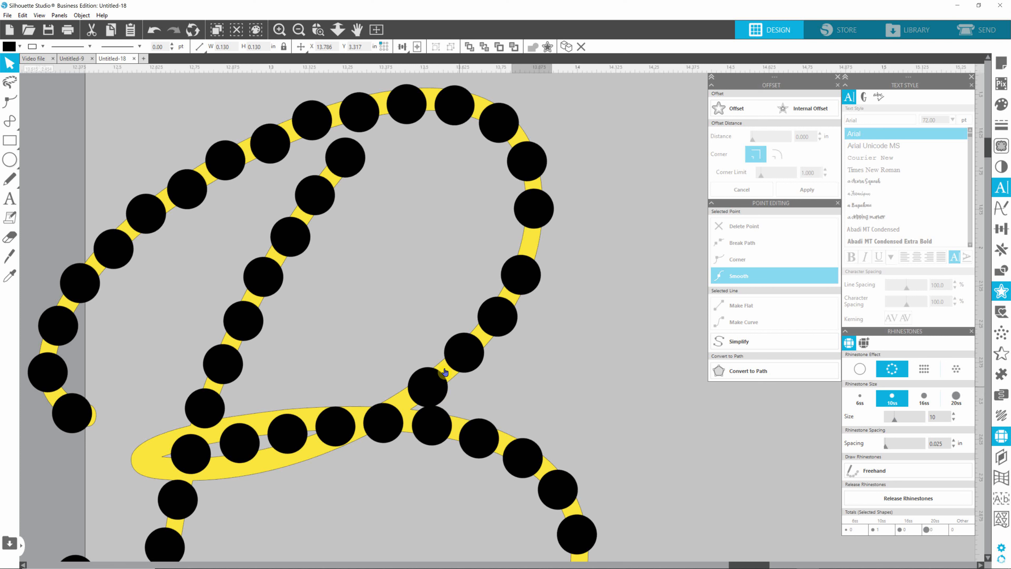
left_click_drag(436, 391, 426, 384)
left_click_drag(463, 354, 464, 354)
left_click_drag(503, 321, 500, 320)
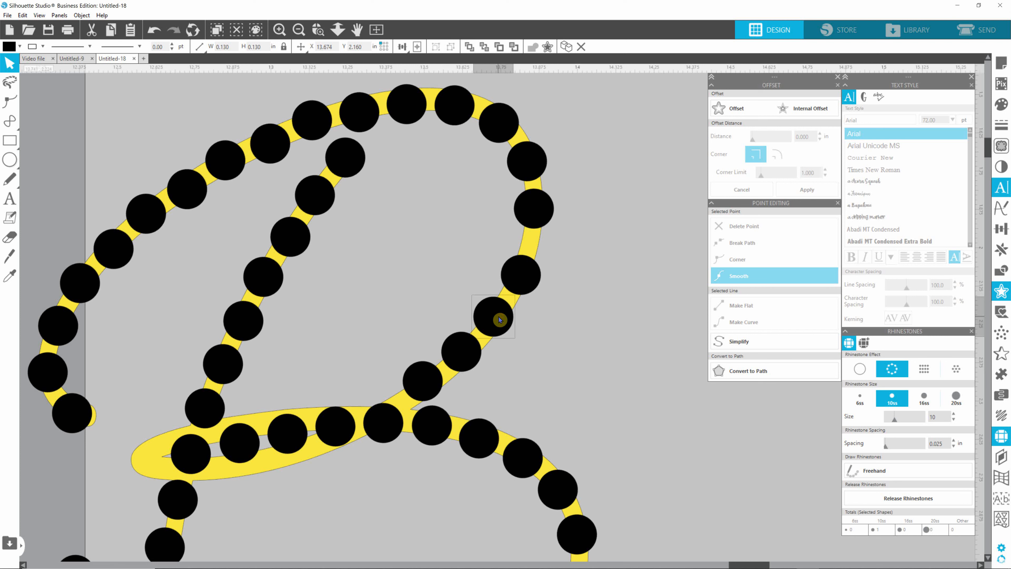
left_click_drag(519, 275, 515, 275)
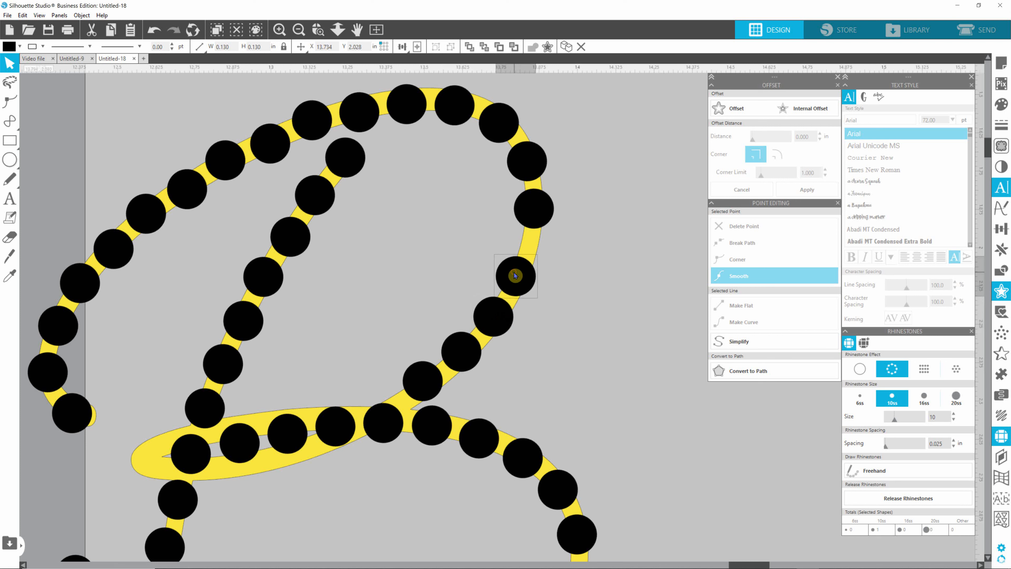
left_click_drag(535, 219, 530, 234)
left_click_drag(529, 163, 533, 184)
left_click_drag(513, 132, 519, 136)
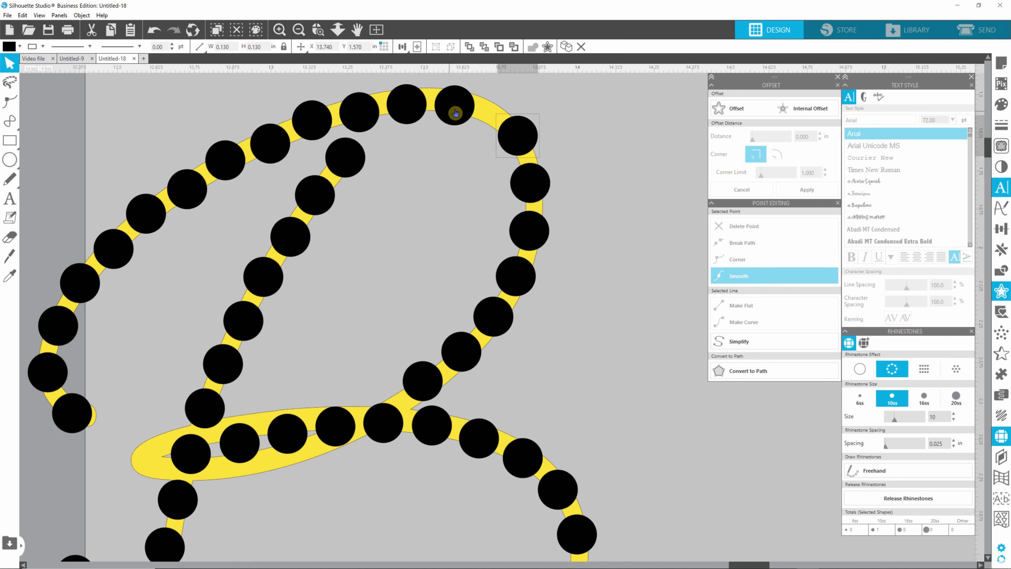
- Slide the stones along the top arc of the B toward the upper bowl's outer side, spacing them evenly
left_click_drag(454, 110, 477, 109)
left_click_drag(411, 117, 429, 105)
left_click_drag(363, 115, 384, 107)
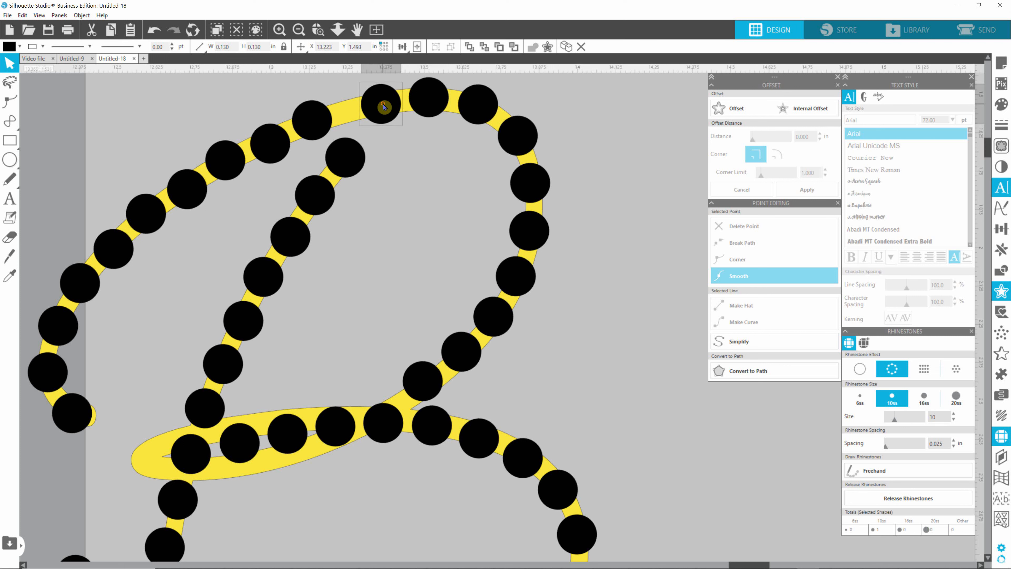
left_click_drag(316, 131, 335, 118)
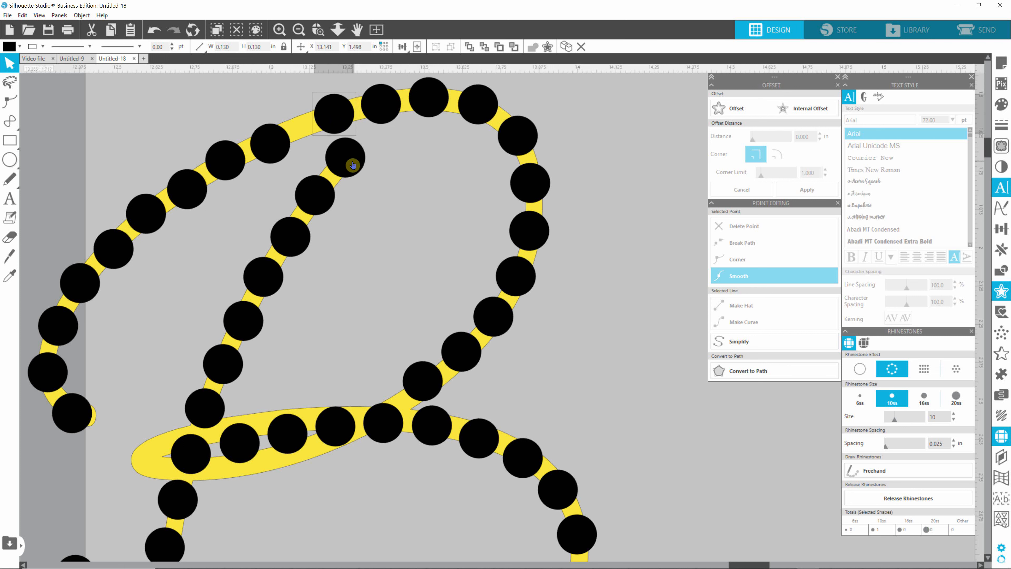
left_click_drag(263, 149, 291, 135)
left_click(243, 158)
left_click_drag(226, 156, 246, 151)
left_click_drag(192, 188, 208, 180)
- Move the remaining stones of the B's entry stroke up along its curve, evenly spaced down to the stroke's tip
left_click(150, 214)
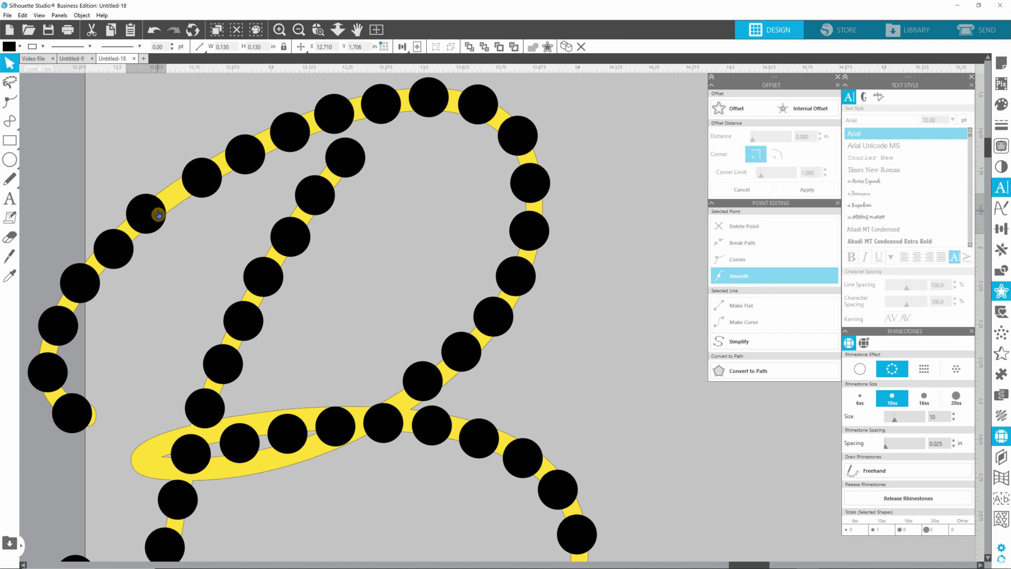
left_click_drag(150, 213, 164, 206)
left_click(116, 253)
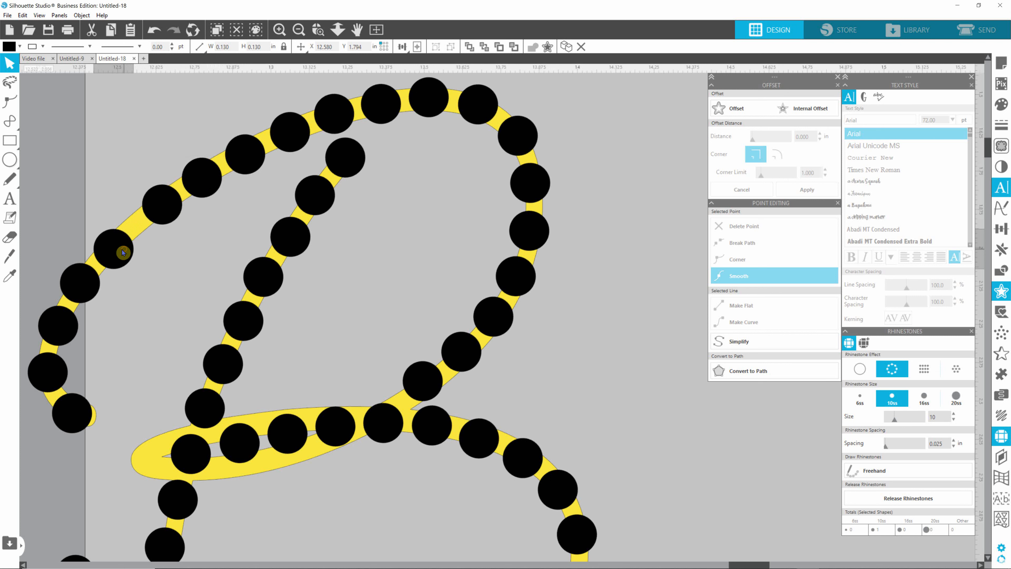
left_click_drag(116, 254, 126, 241)
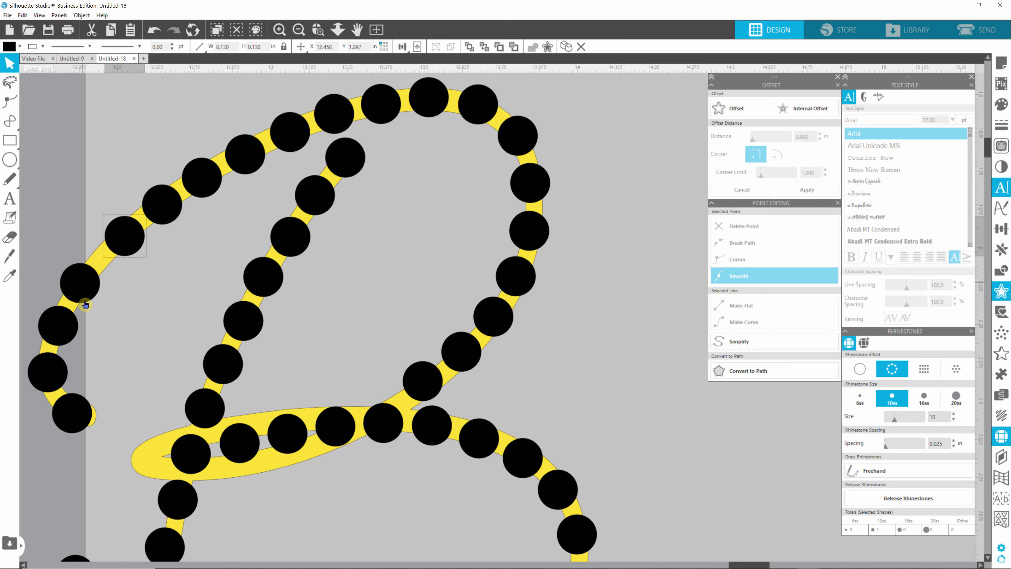
left_click(80, 284)
left_click_drag(81, 283, 93, 270)
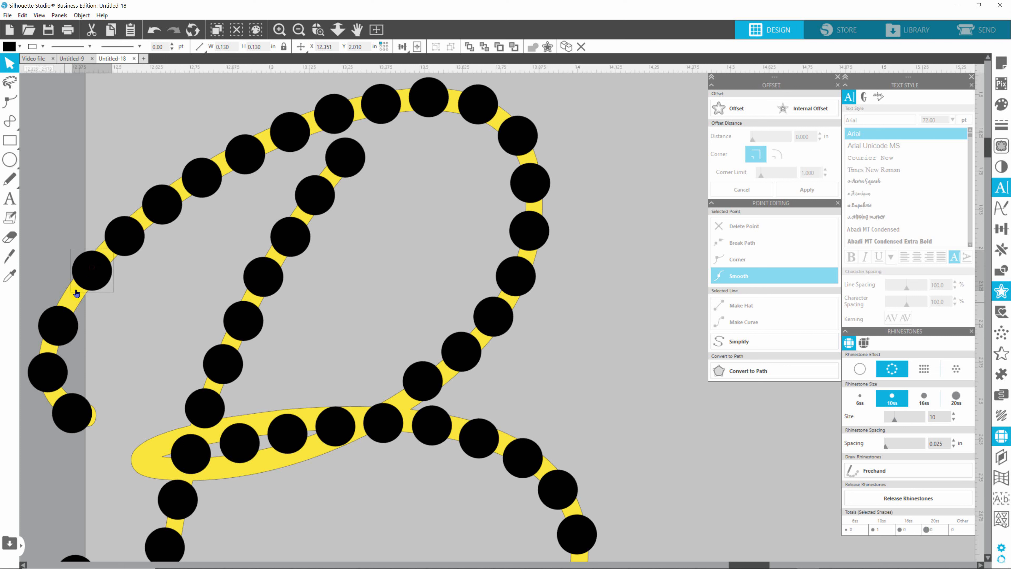
left_click(61, 323)
left_click_drag(61, 323, 67, 312)
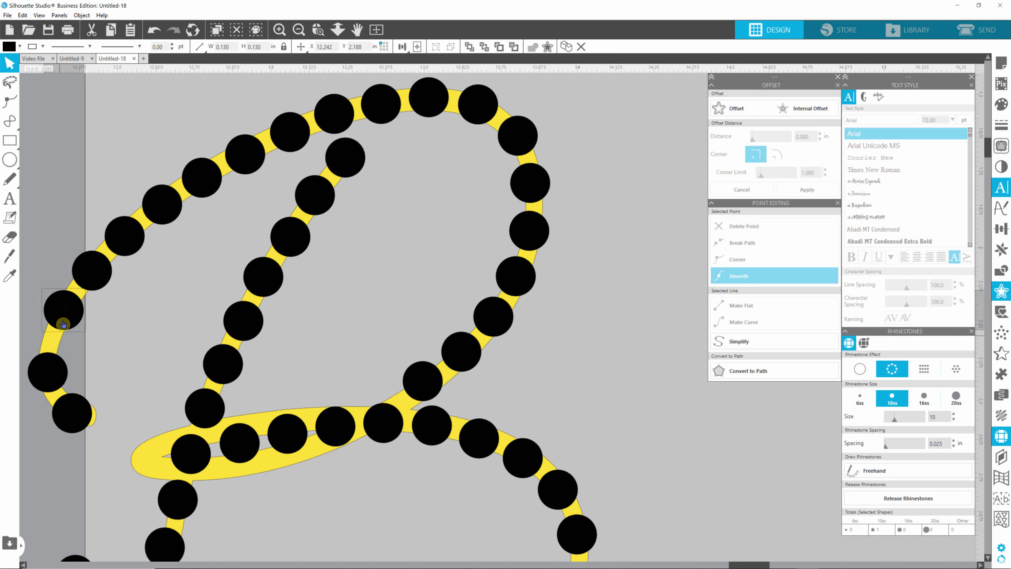
left_click(49, 379)
left_click_drag(49, 378, 49, 361)
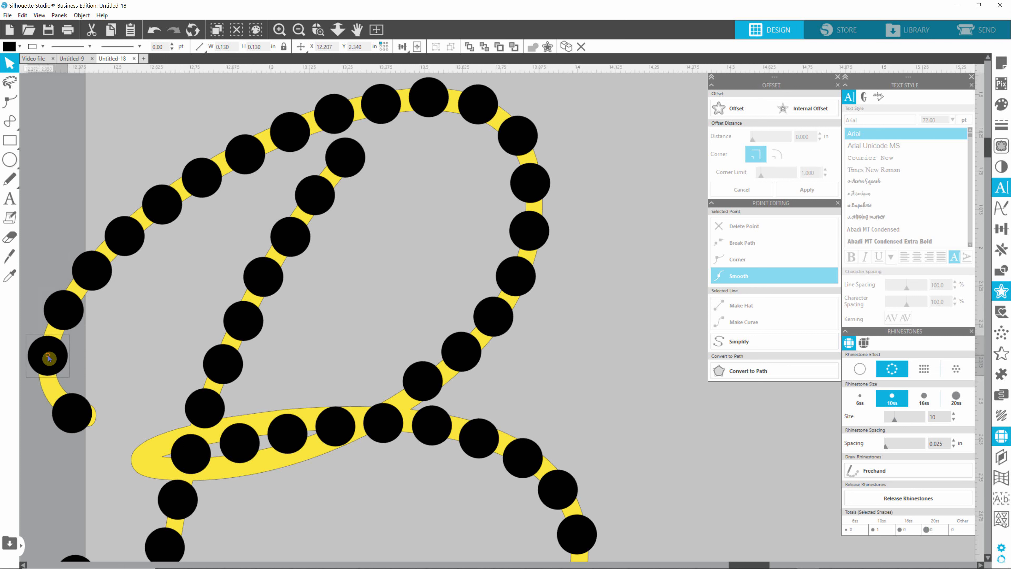
left_click(70, 412)
left_click_drag(71, 412, 56, 402)
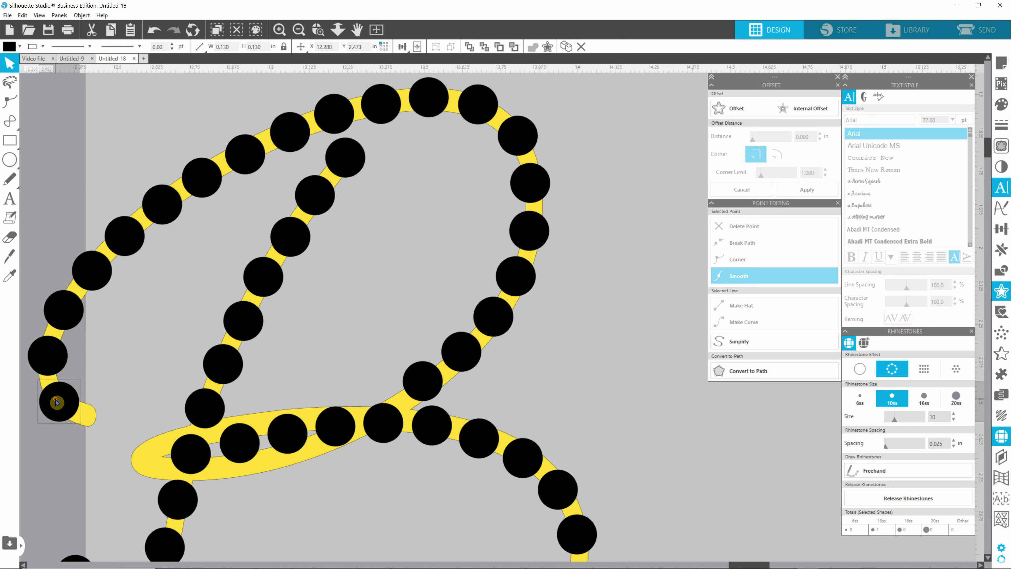
- Move the original script "Beauty" higher and place the whole rhinestone word beneath it, clear of the page
scroll(235, 366, "down", 5)
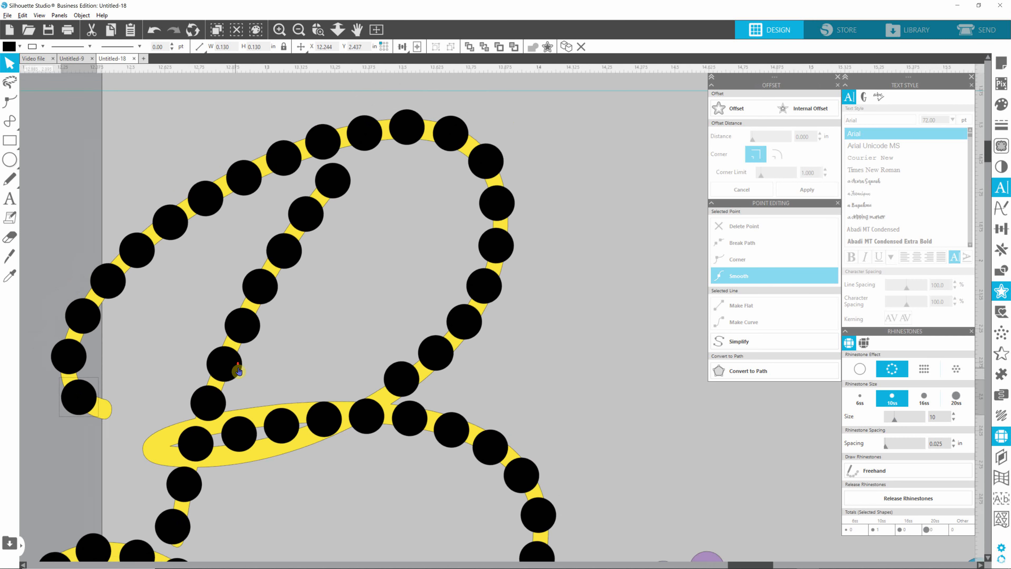
scroll(242, 360, "down", 6)
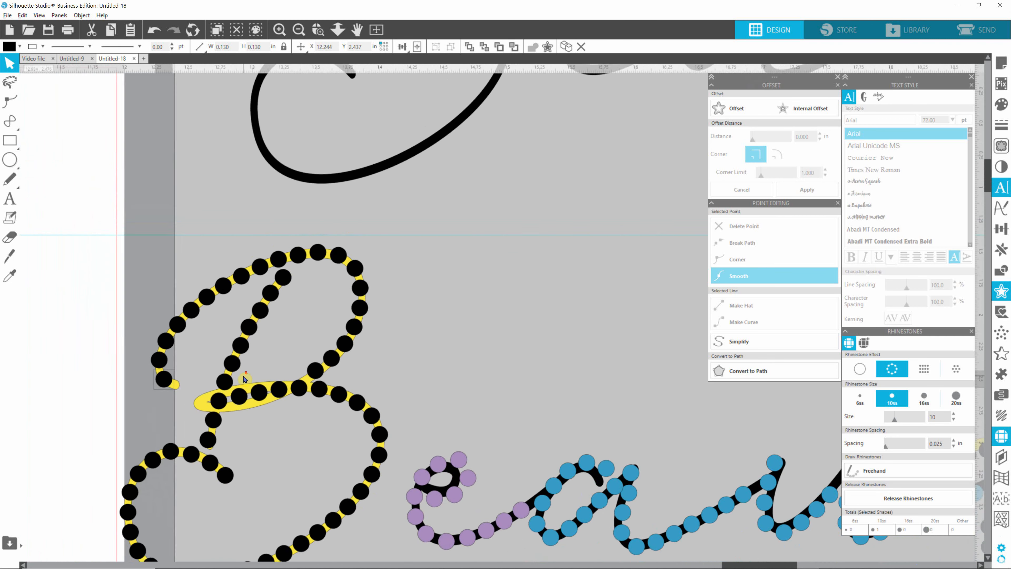
scroll(245, 383, "down", 6)
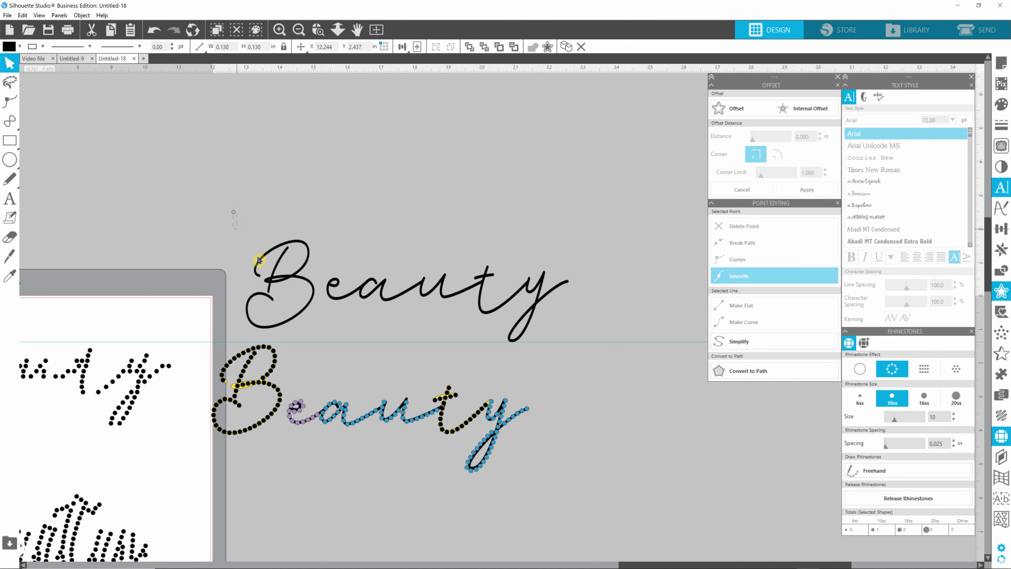
left_click_drag(233, 215, 553, 191)
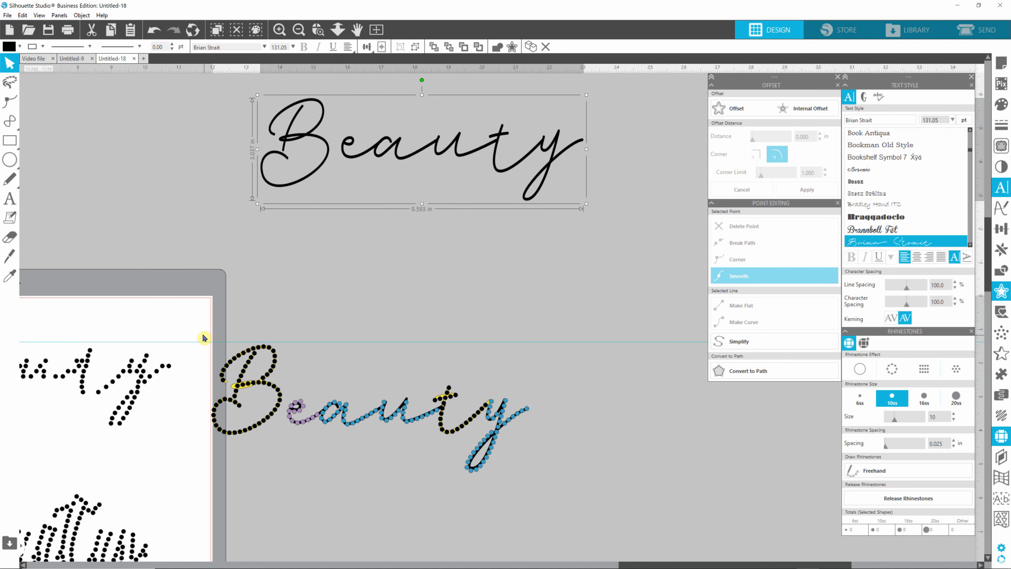
left_click_drag(203, 337, 611, 499)
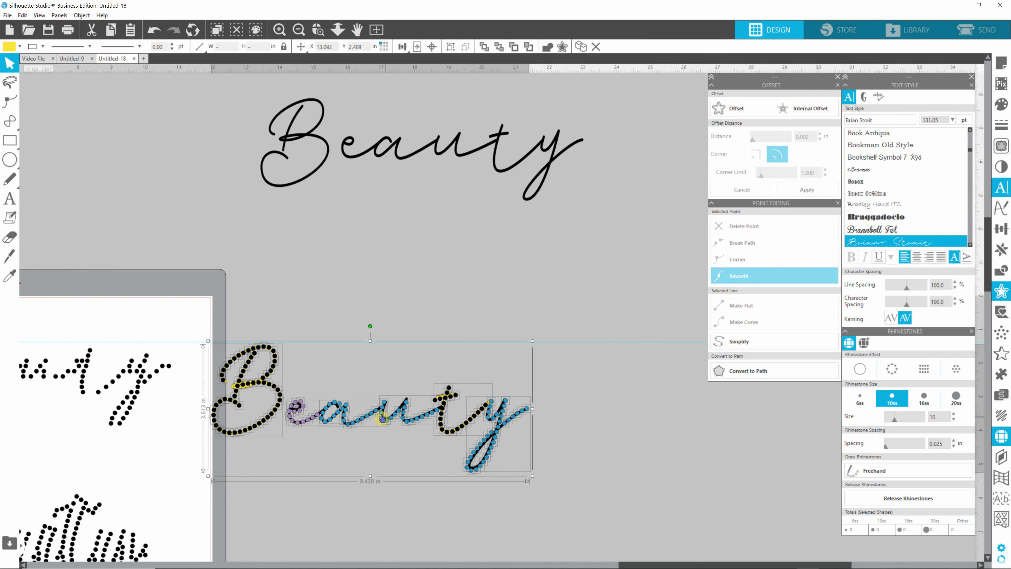
left_click_drag(382, 417, 407, 294)
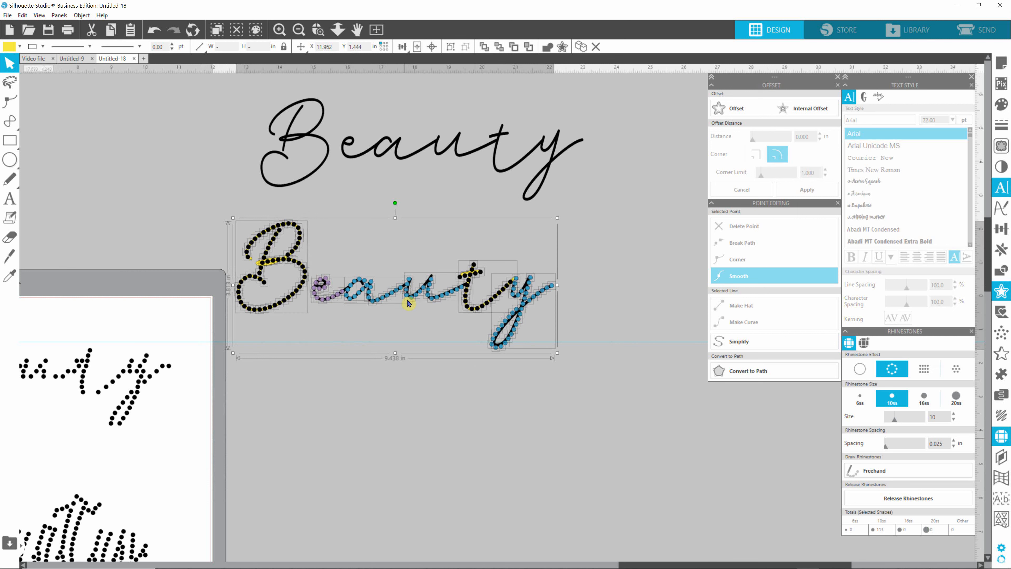
left_click(425, 361)
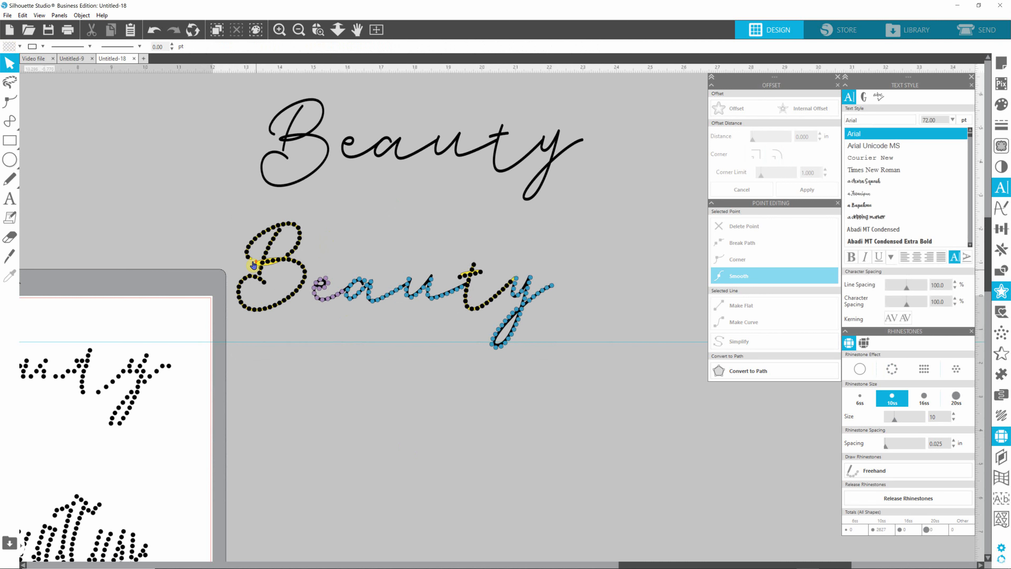
- Delete the original letter shapes lying behind the stones of the B, e and a in the rhinestone word
scroll(254, 266, "up", 2)
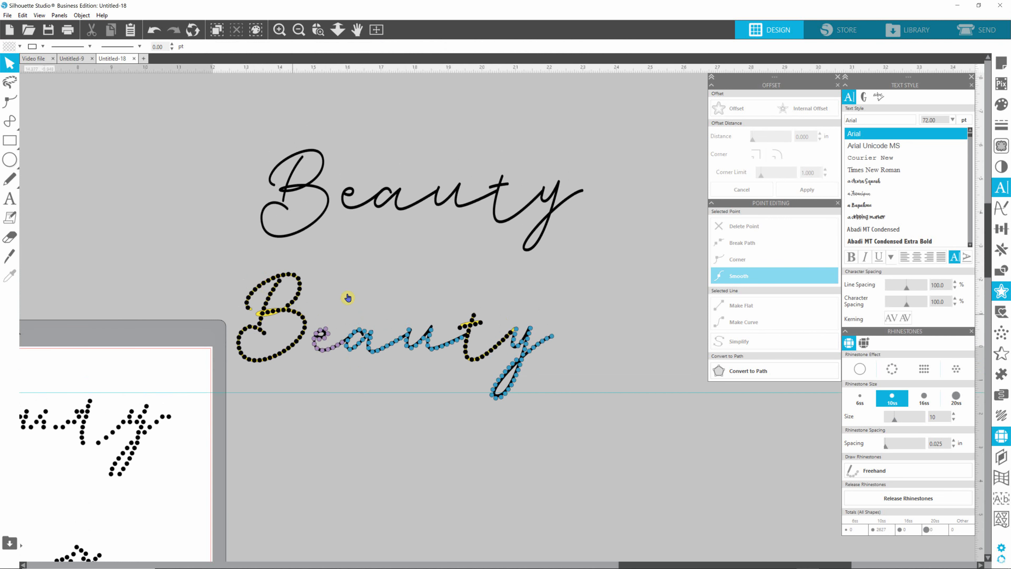
scroll(276, 330, "up", 3)
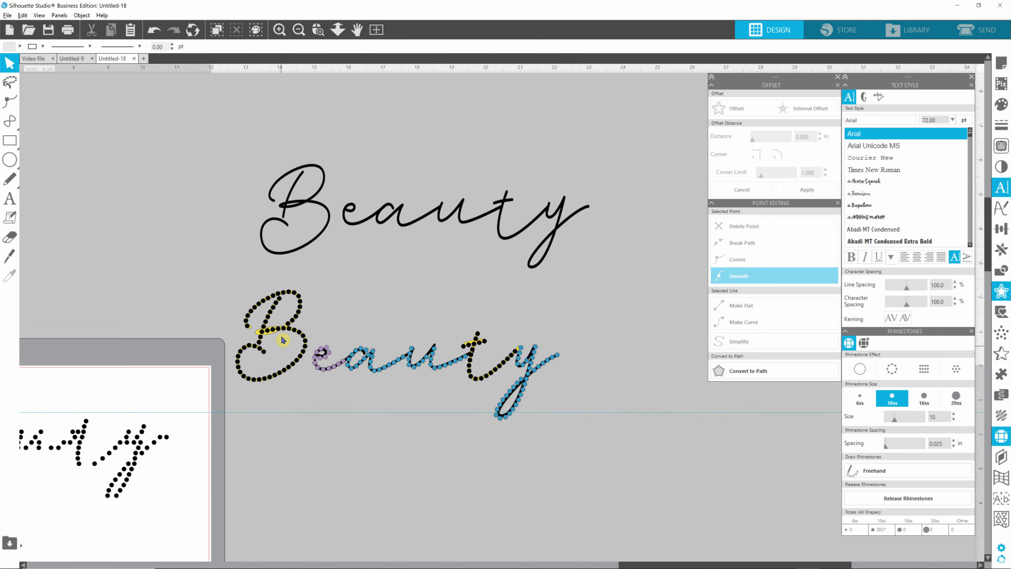
scroll(283, 339, "up", 2)
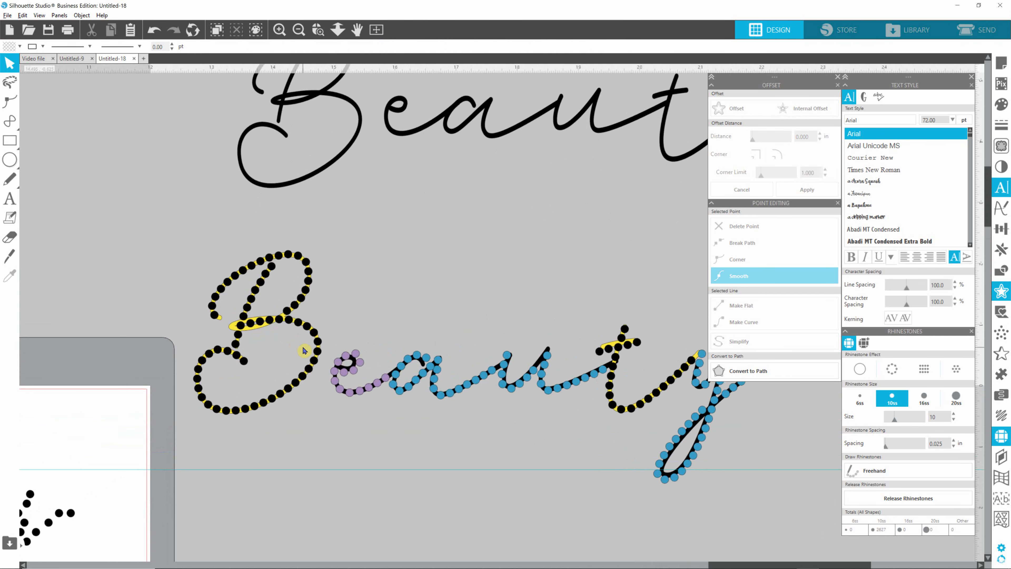
left_click(257, 328)
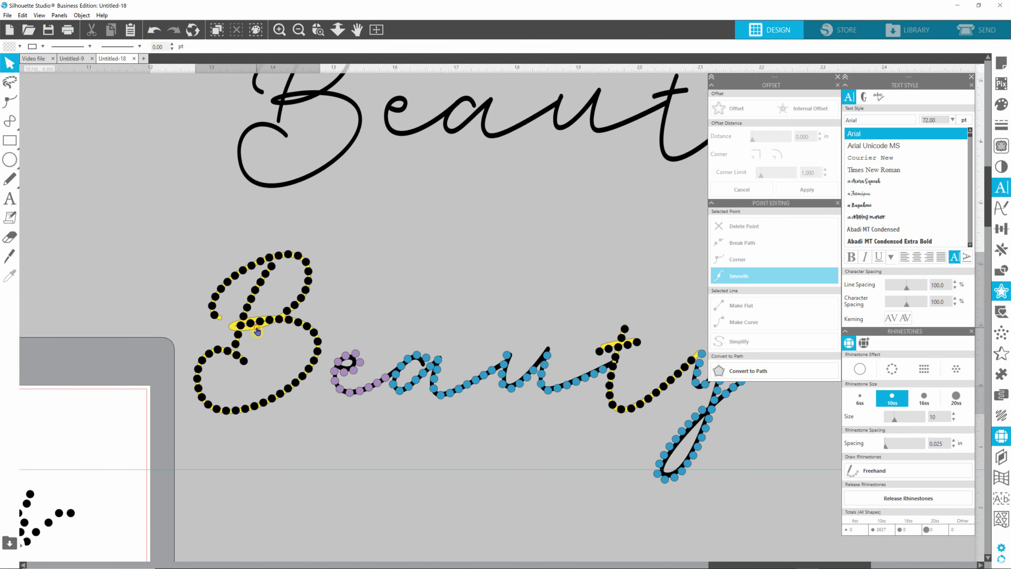
key("Delete")
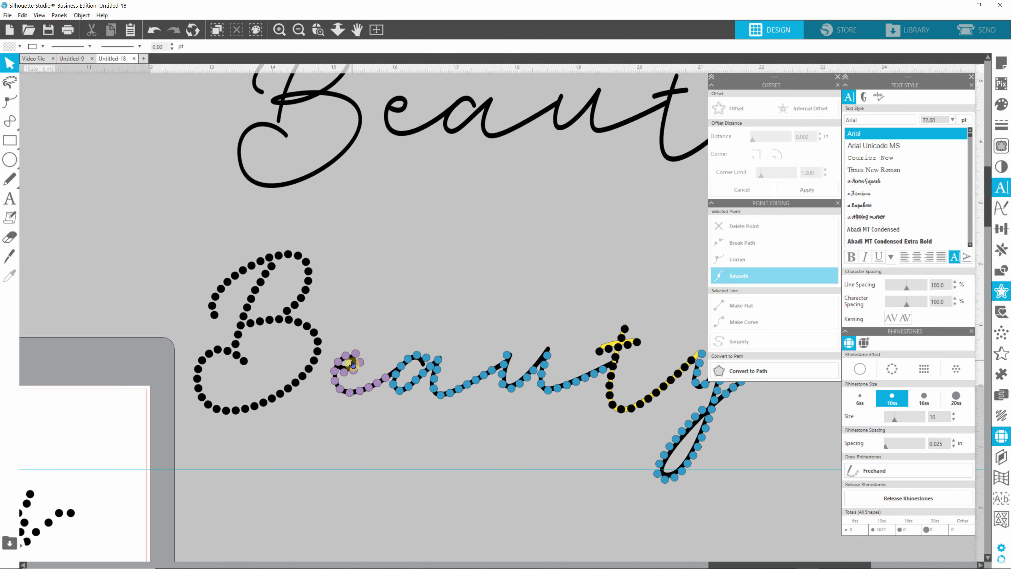
left_click(352, 363)
key("Delete")
left_click(423, 367)
key("Delete")
- Delete the original letter shapes behind the stones of the u, t and y
left_click(539, 365)
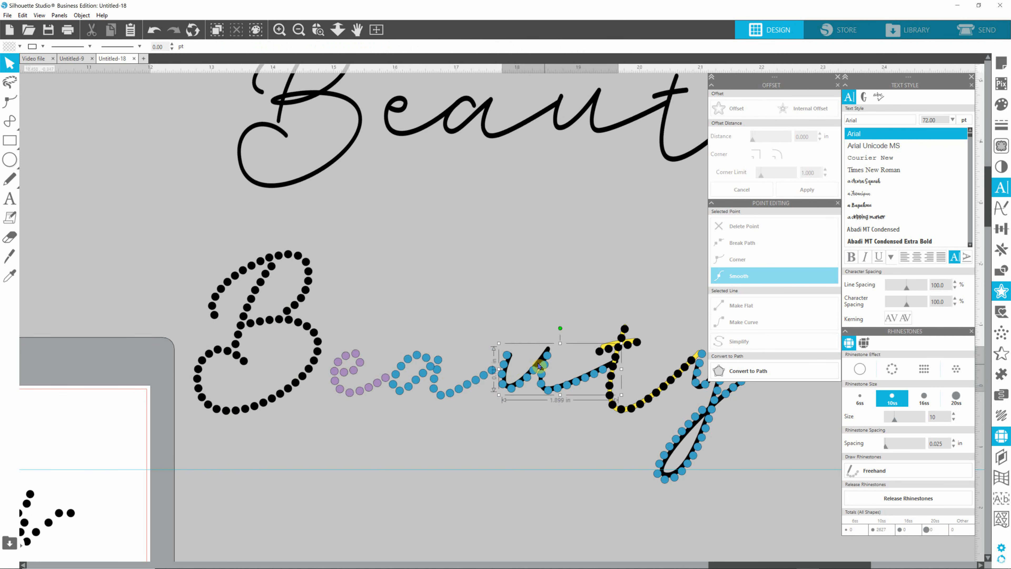
key("Delete")
left_click(616, 345)
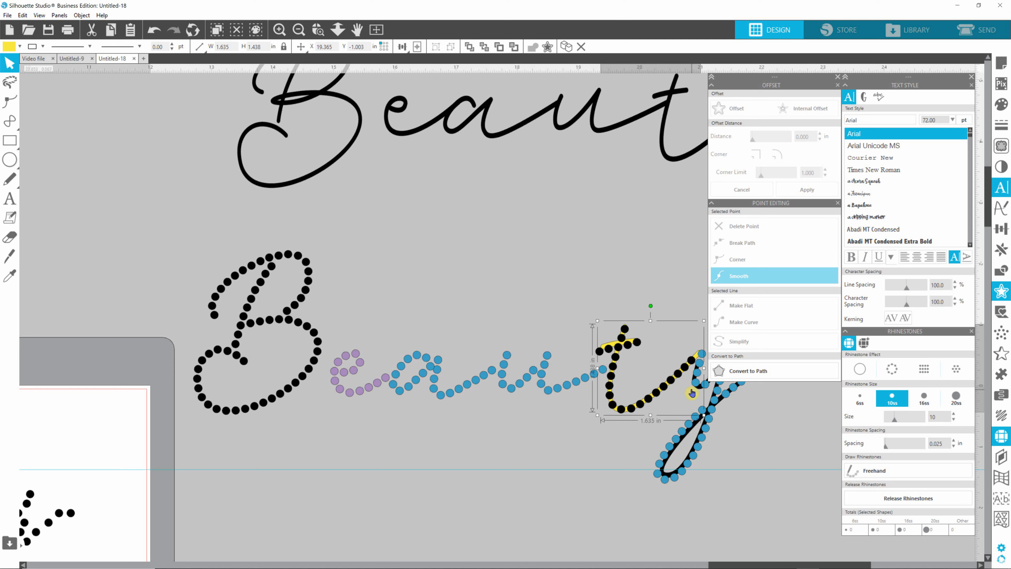
key("Delete")
left_click(699, 392)
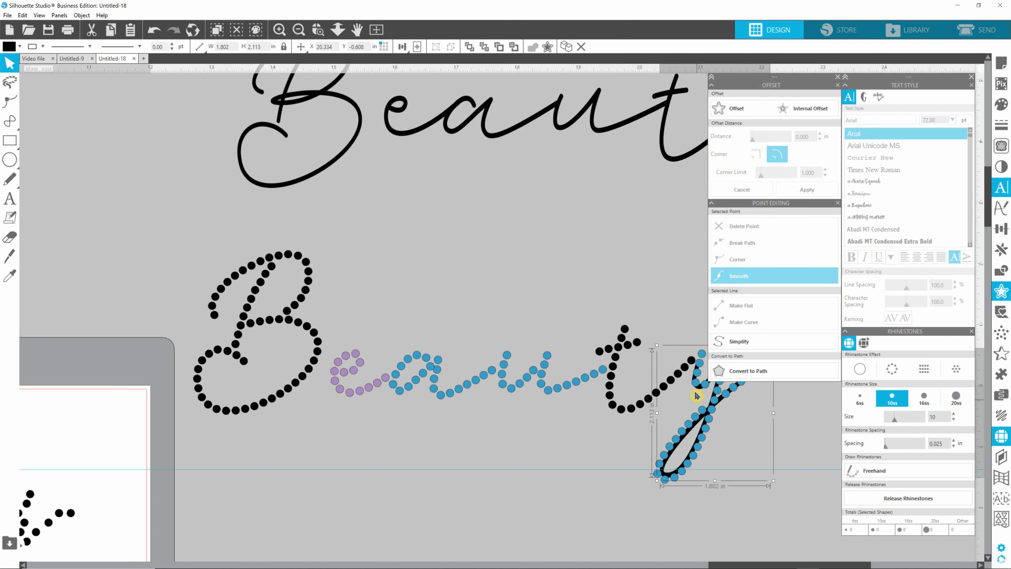
key("Delete")
- Select all stones of the cleaned-up rhinestone word and fill them with black
scroll(635, 461, "down", 5)
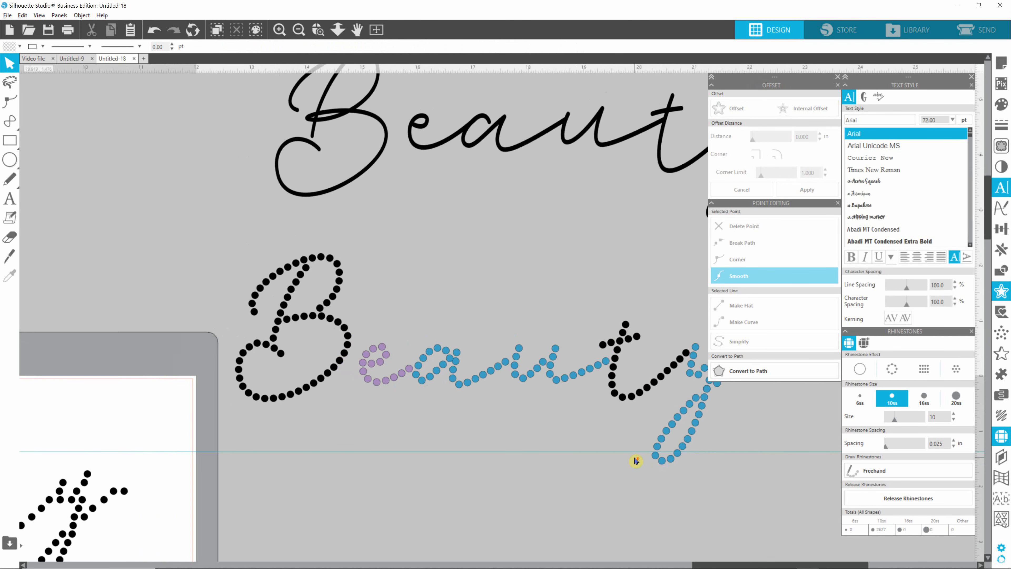
scroll(636, 457, "down", 2)
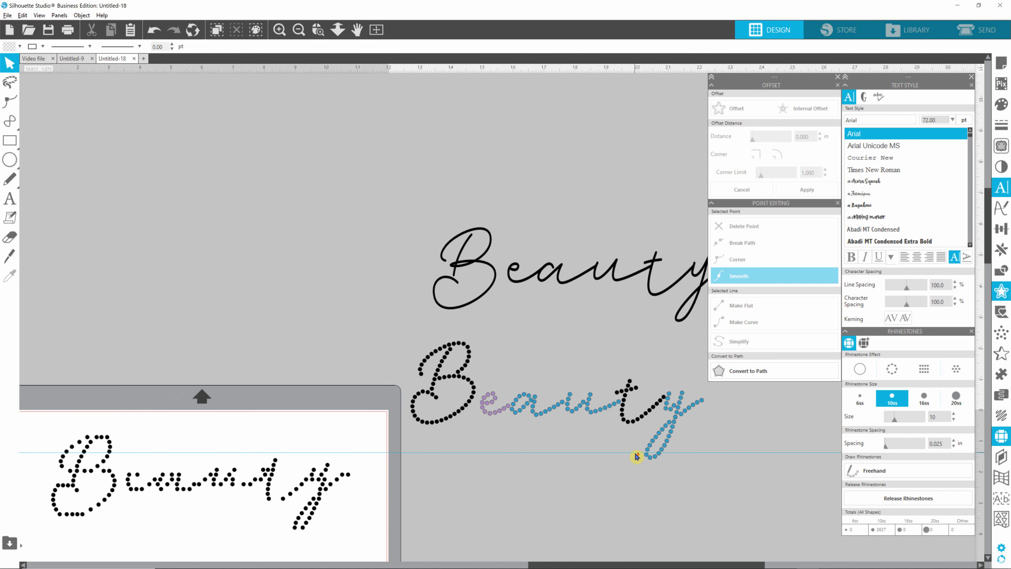
left_click_drag(421, 343, 714, 470)
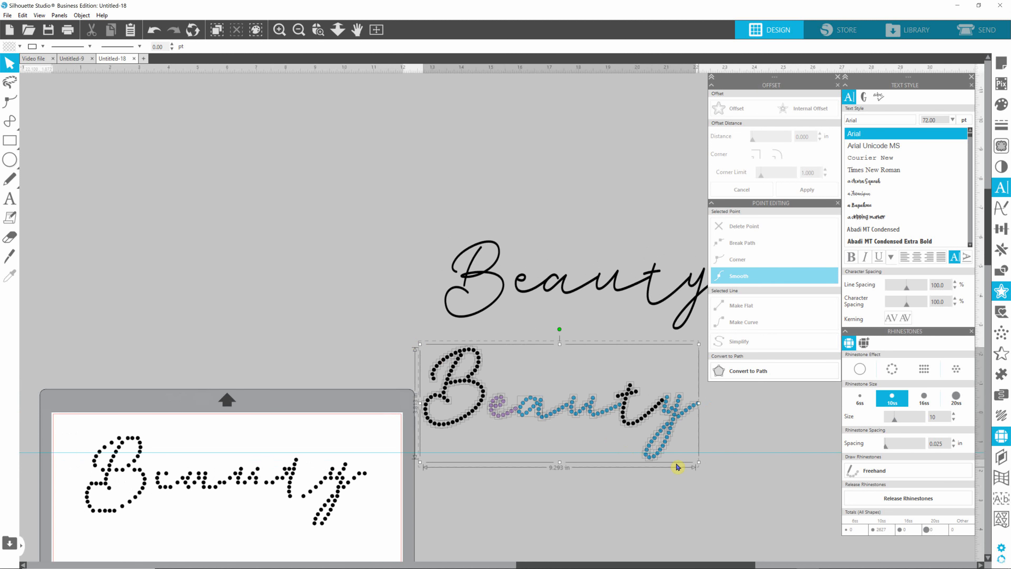
left_click(14, 48)
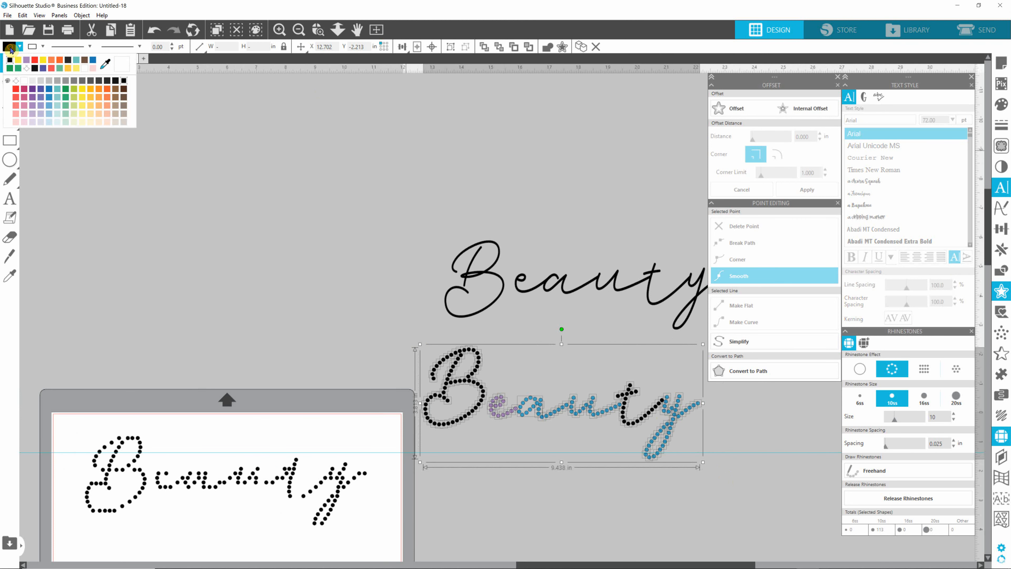
left_click(20, 60)
left_click(12, 49)
left_click(124, 81)
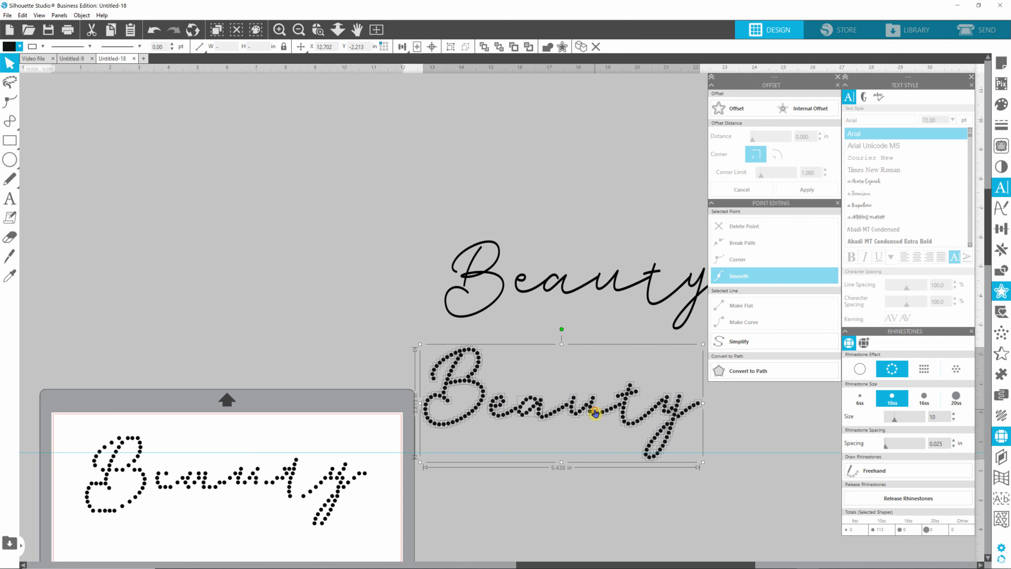
- Place the finished rhinestone word just above the page and the original thin script "Beauty" directly above it
left_click_drag(595, 414, 255, 345)
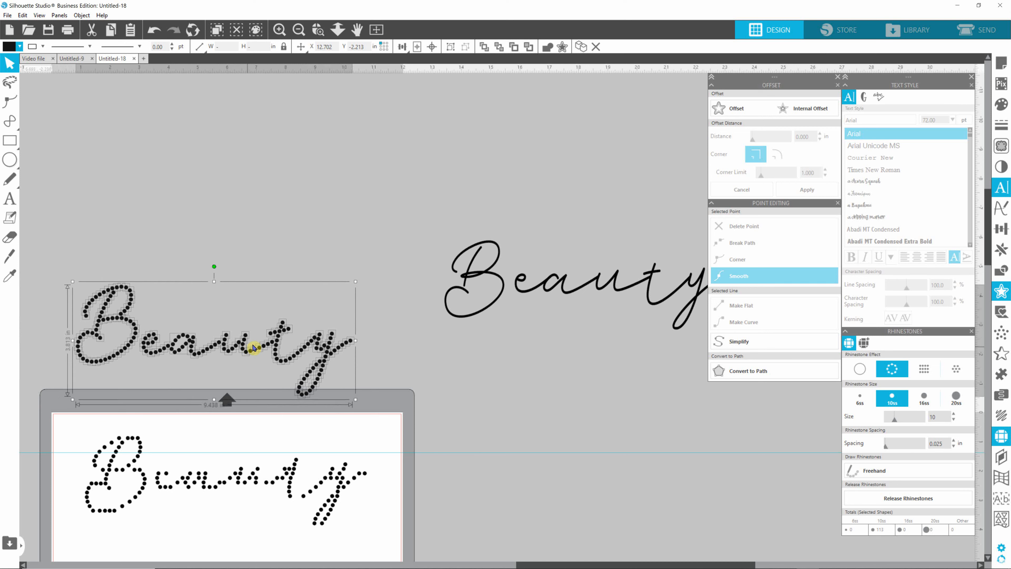
left_click(567, 290)
left_click_drag(566, 290, 214, 233)
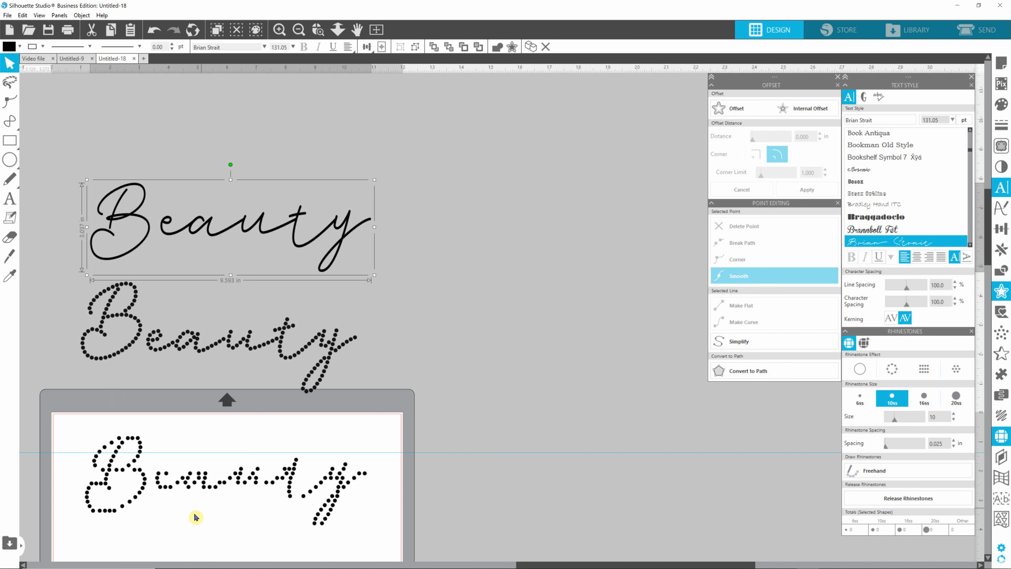
- Compare the finished word with the automatically filled rhinestone versions of "Beauty" and the FHS lettering on and below the page
left_click(203, 483)
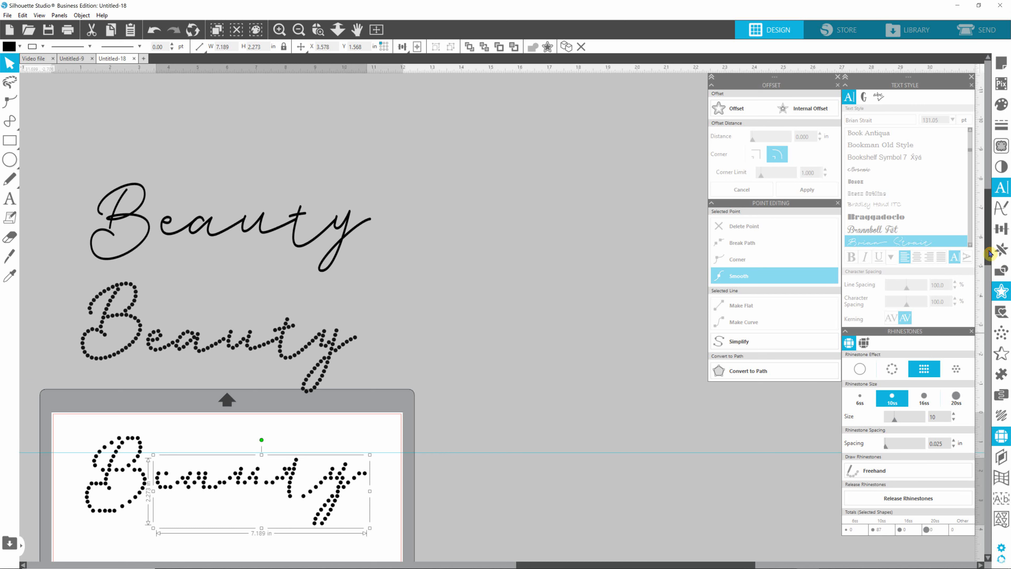
left_click_drag(990, 253, 998, 344)
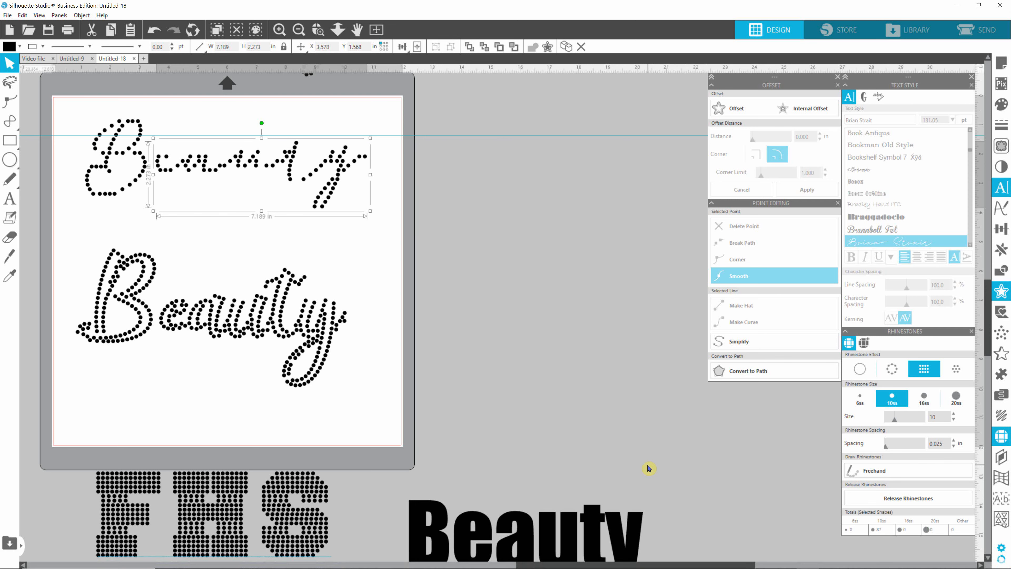
scroll(990, 339, "down", 2)
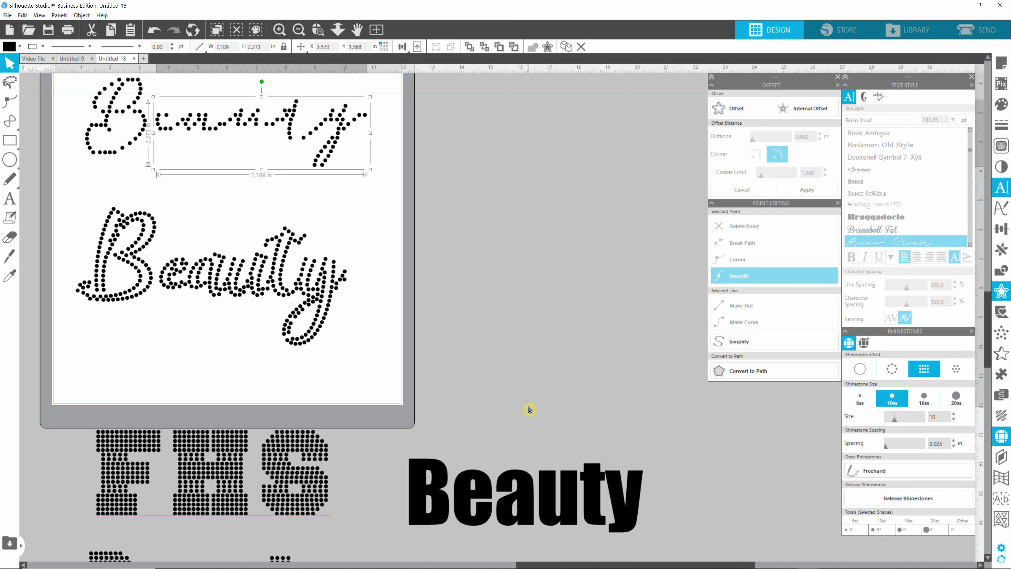
left_click(616, 559)
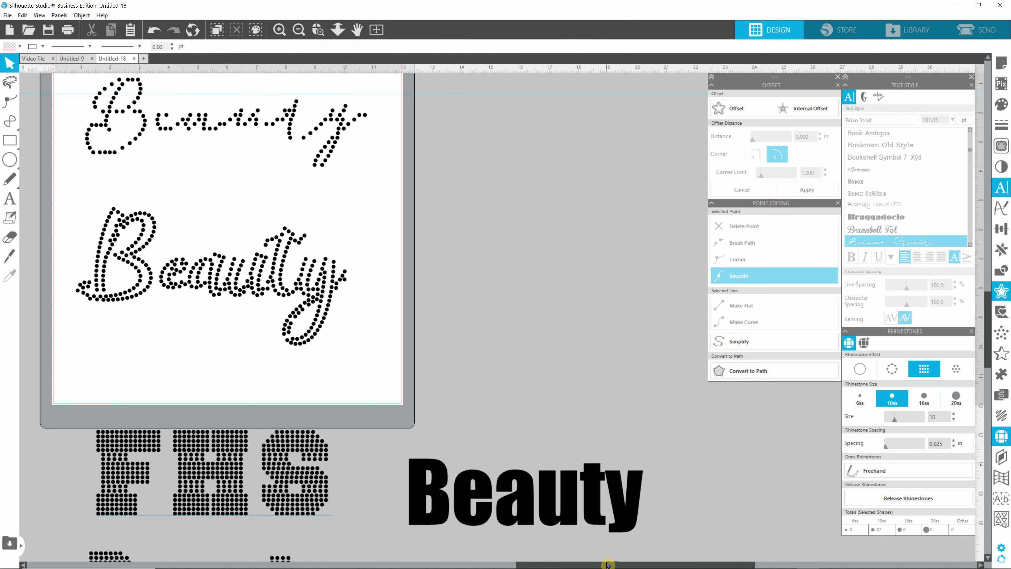
scroll(608, 564, "down", 1)
left_click_drag(611, 565, 557, 559)
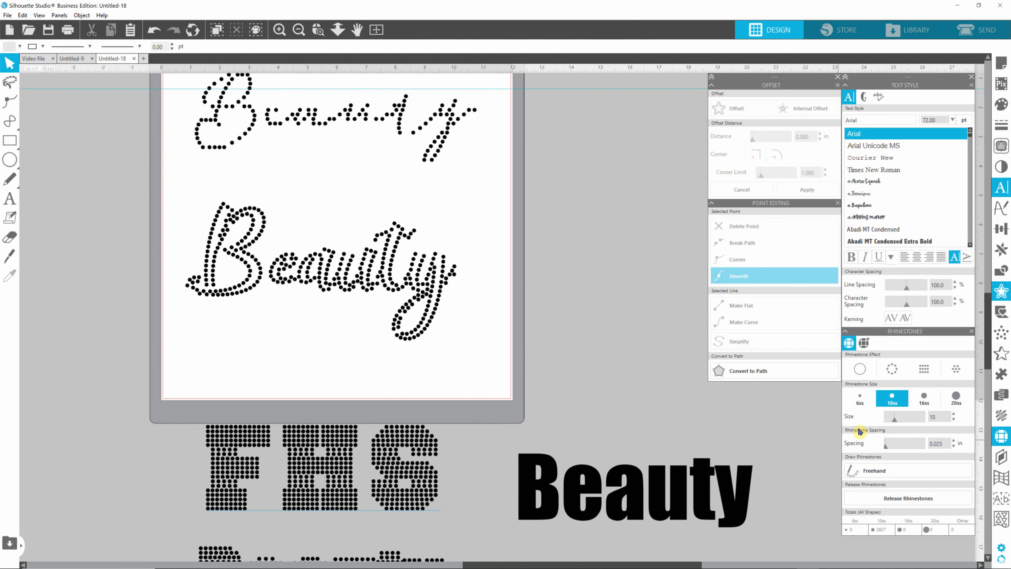
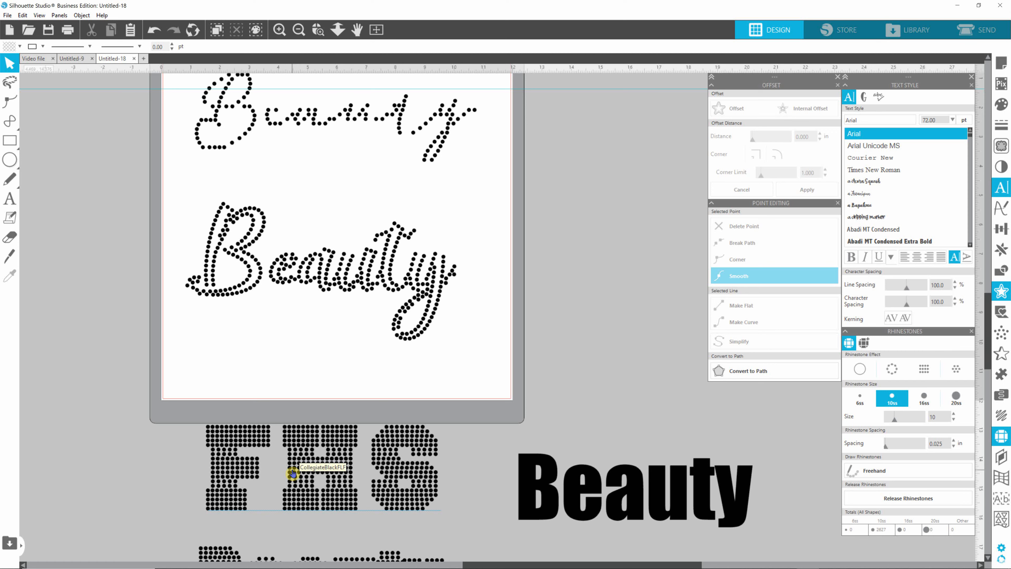
left_click_drag(486, 566, 445, 548)
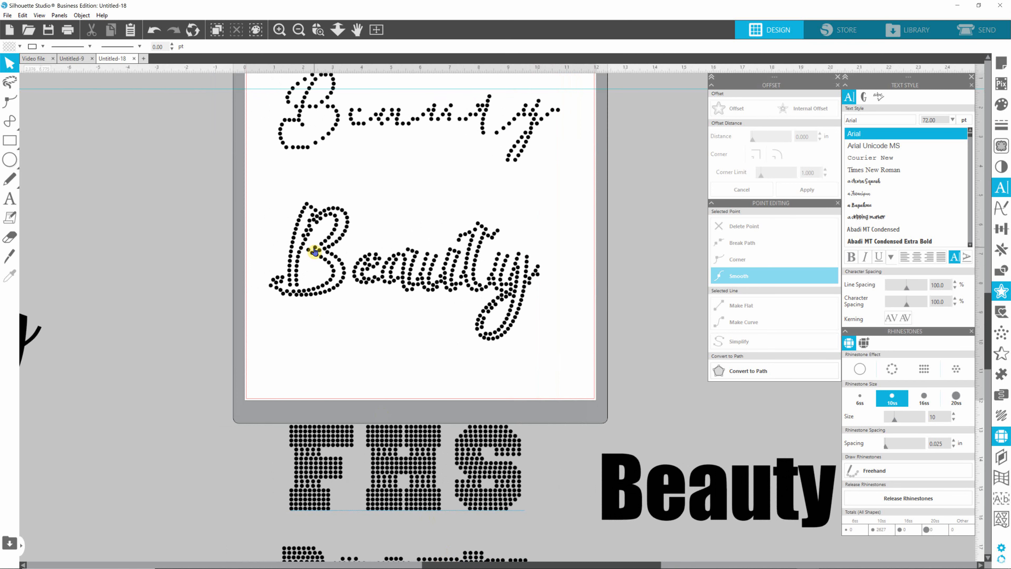
scroll(310, 244, "down", 1)
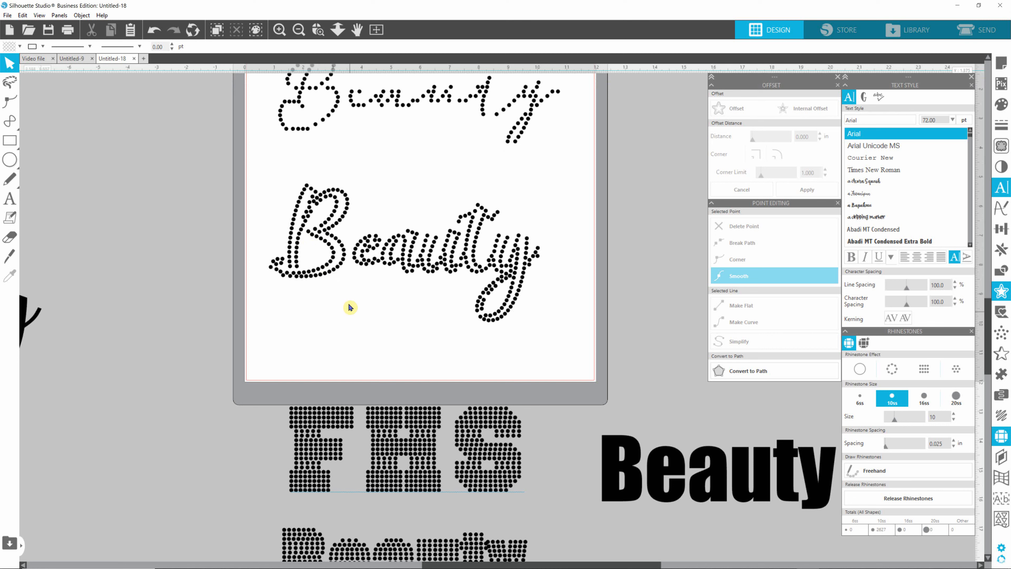
scroll(371, 389, "down", 1)
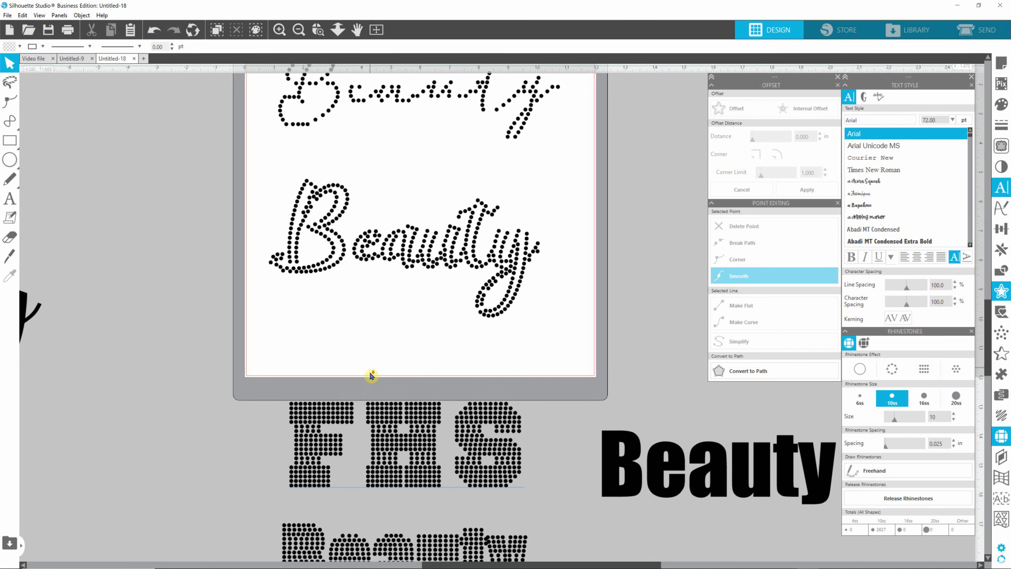
- Move the double-lined rhinestone "Beauty" off the page and put the bold fantabulous script "Beauty" in its place
left_click(37, 318)
left_click_drag(36, 318, 453, 345)
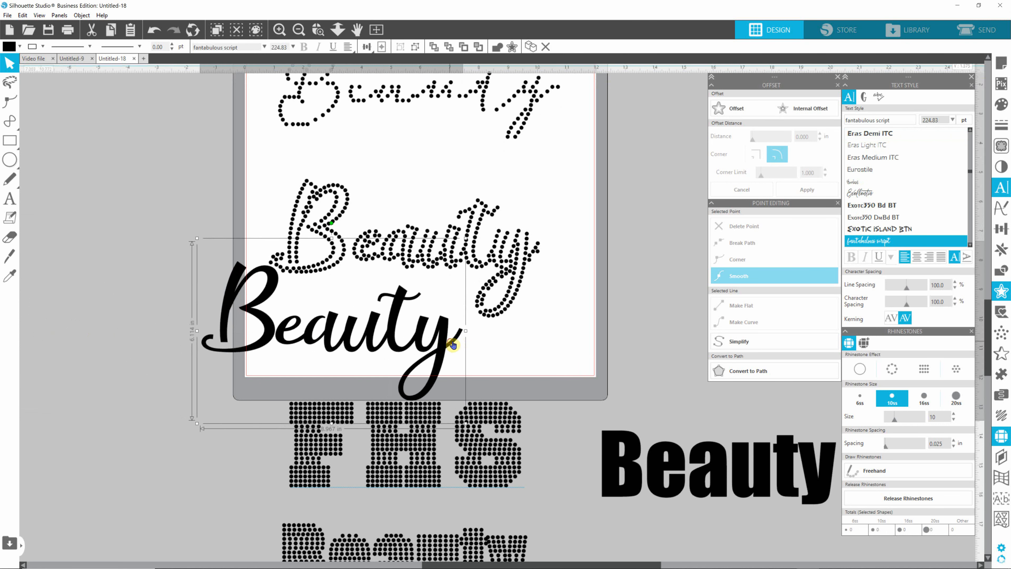
left_click(476, 244)
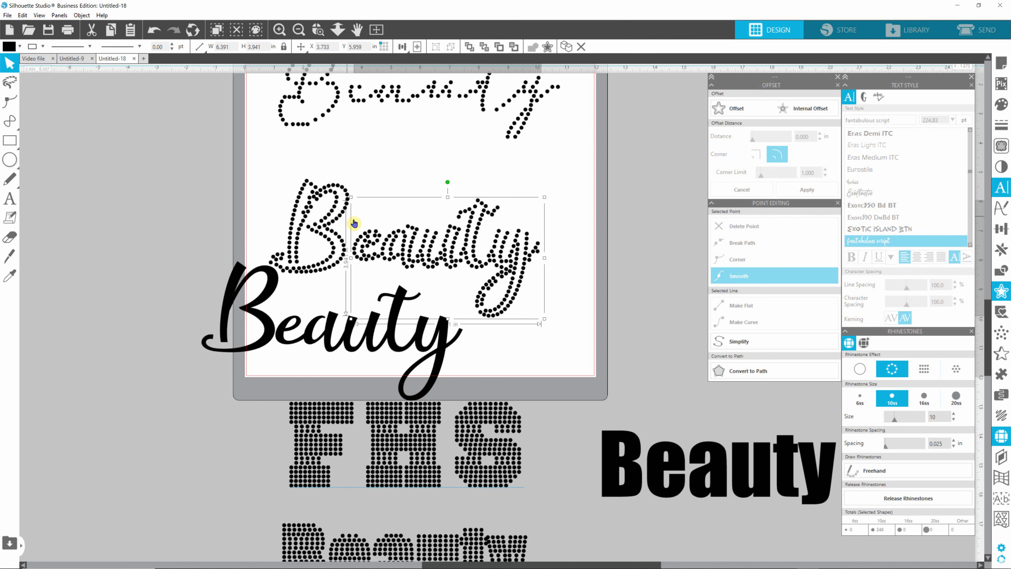
left_click(341, 220, "shift")
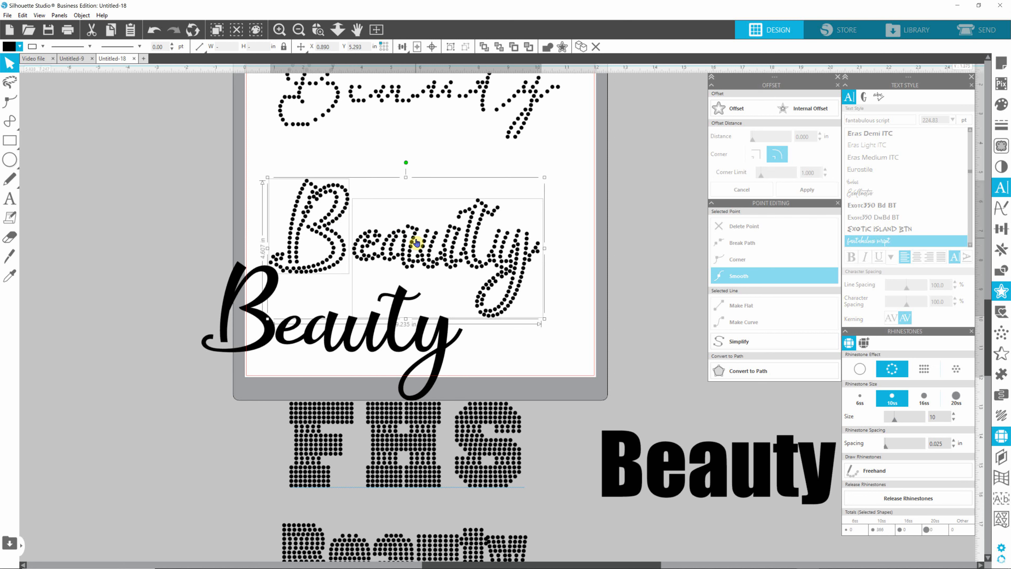
left_click_drag(416, 242, 118, 176)
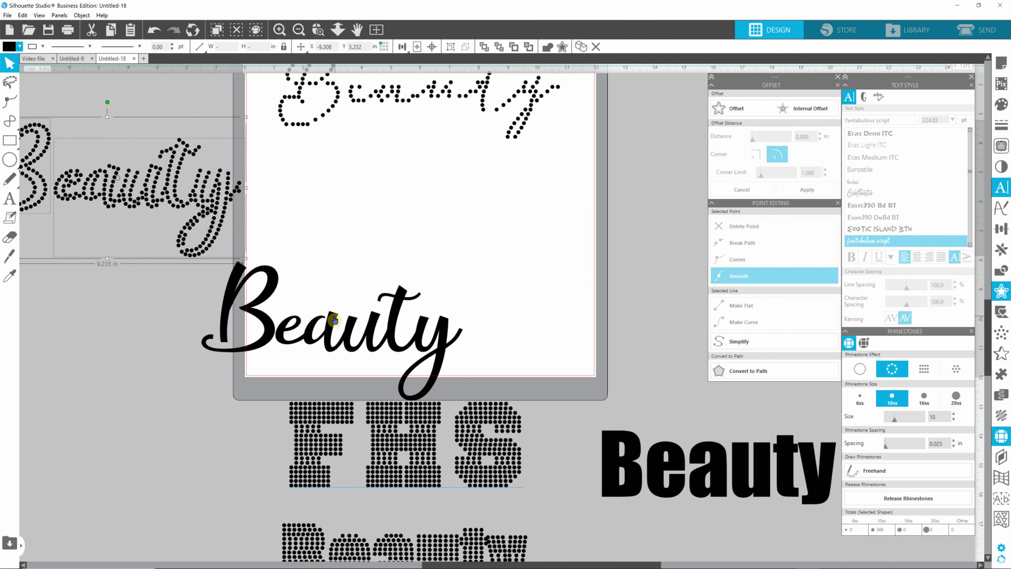
left_click_drag(334, 320, 443, 251)
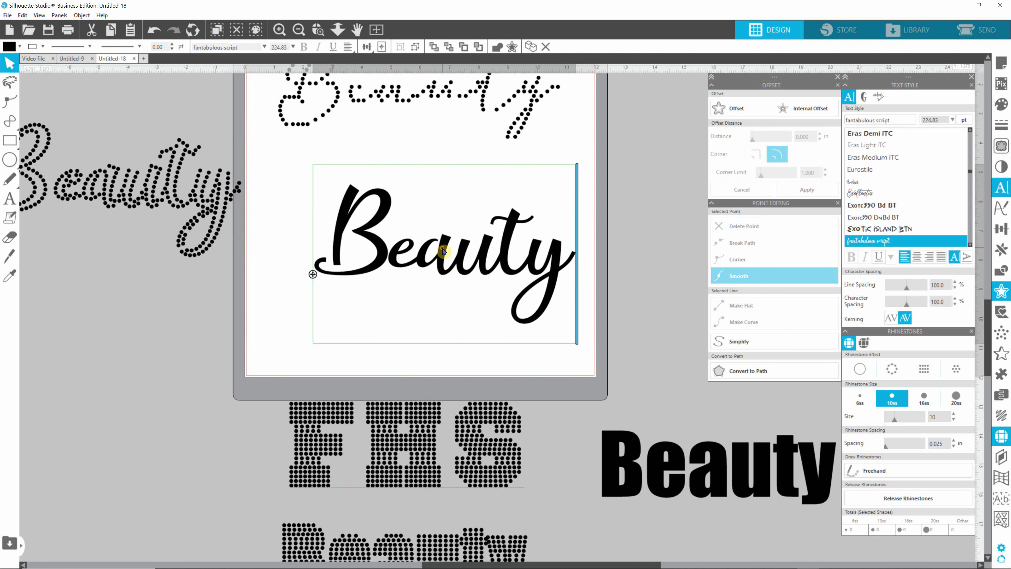
- Ungroup the fantabulous script "Beauty" into separate letters and deselect them
double_click(444, 251)
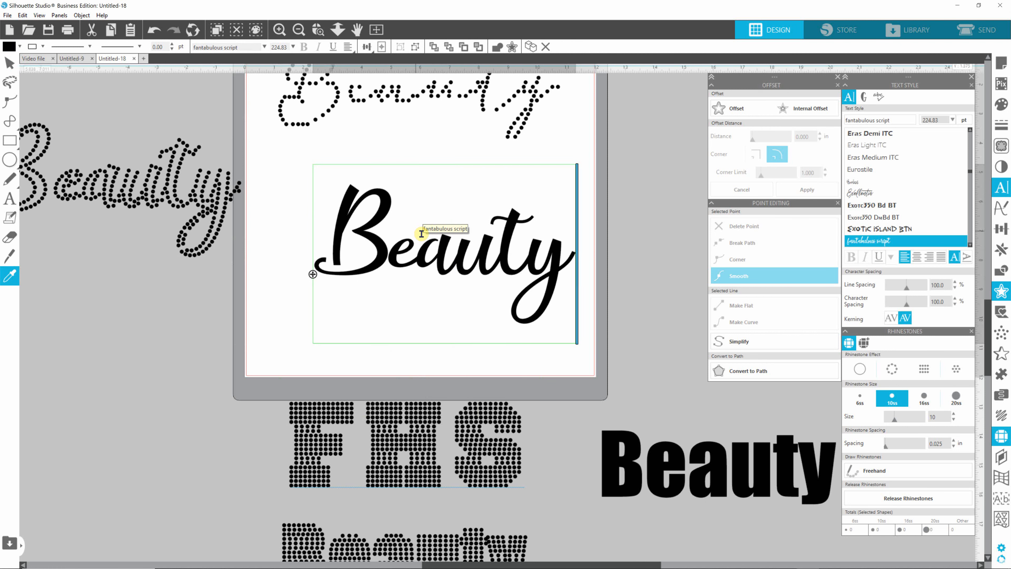
key("Escape")
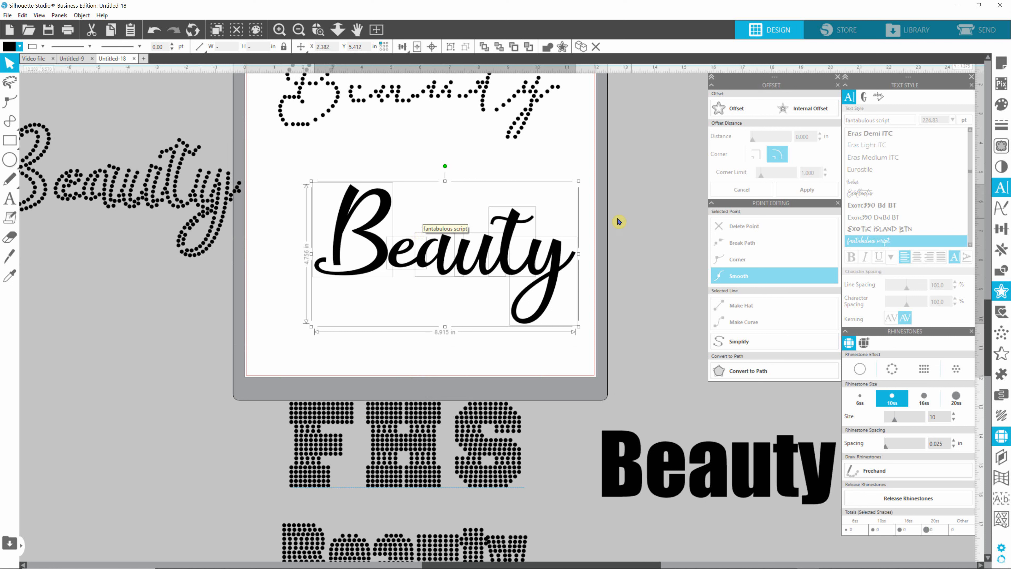
left_click(633, 221)
- Nudge the B of the fantabulous script word about 0.4 in to the left, widening its gap to the e
left_click(374, 252)
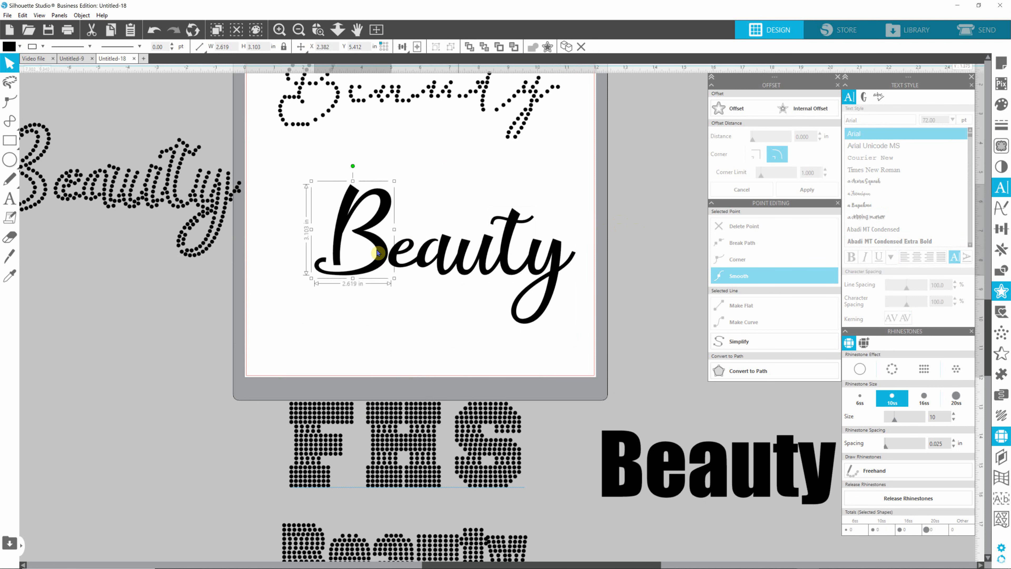
key("Left")
key("Left")
key("Left")
key("Left")
key("Left")
key("Left")
key("Left")
key("Left")
key("Left")
key("Left")
key("Left")
key("Left")
key("Left")
key("Left")
key("Left")
key("Left")
key("Left")
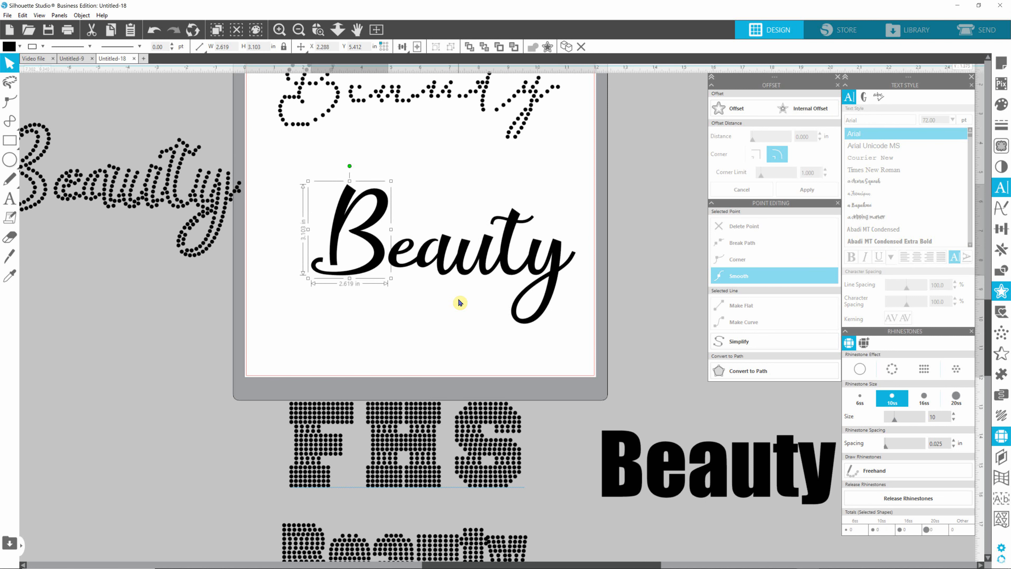
key("Left")
key("Left")
key("Left")
key("Left")
key("Left")
key("Left")
key("Left")
key("Left")
key("Left")
key("Left")
key("Left")
key("Left")
key("Left")
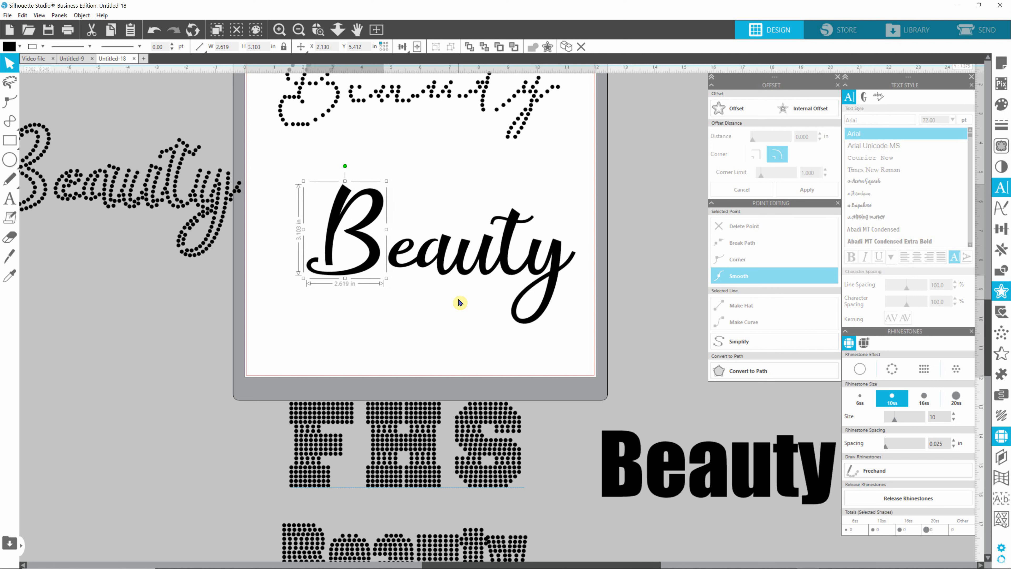
key("Left")
key("Left")
key("Left")
key("Left")
key("Left")
key("Left")
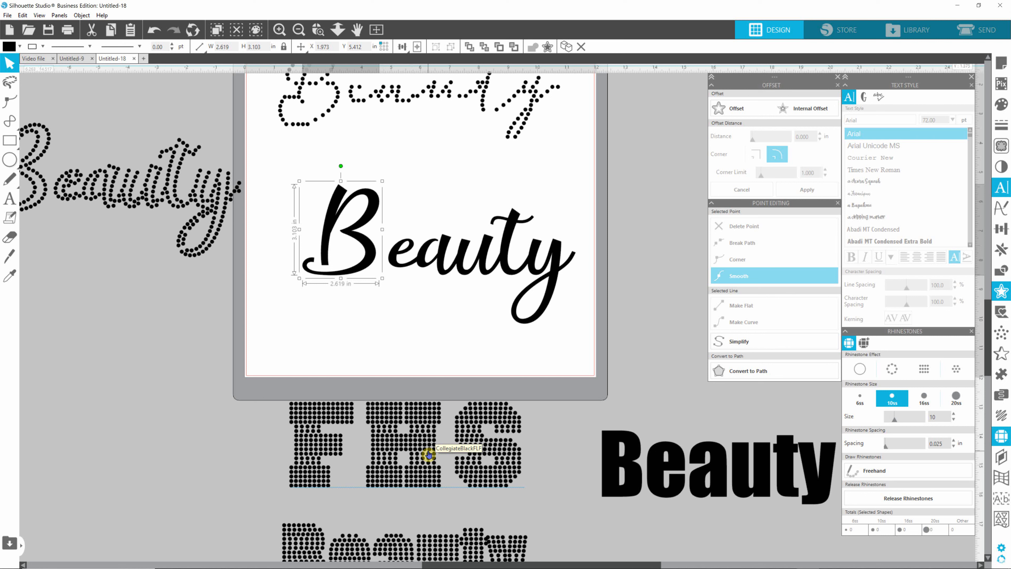
- Try the edge rhinestone effect at 10ss on the B of the solid script word and undo it
left_click(414, 186)
left_click(360, 226)
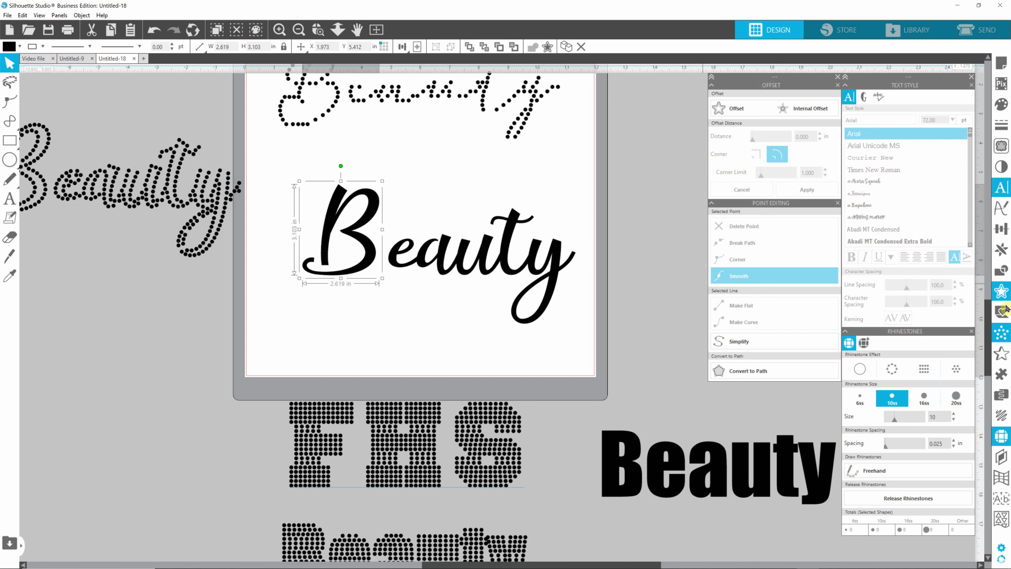
left_click_drag(988, 345, 987, 333)
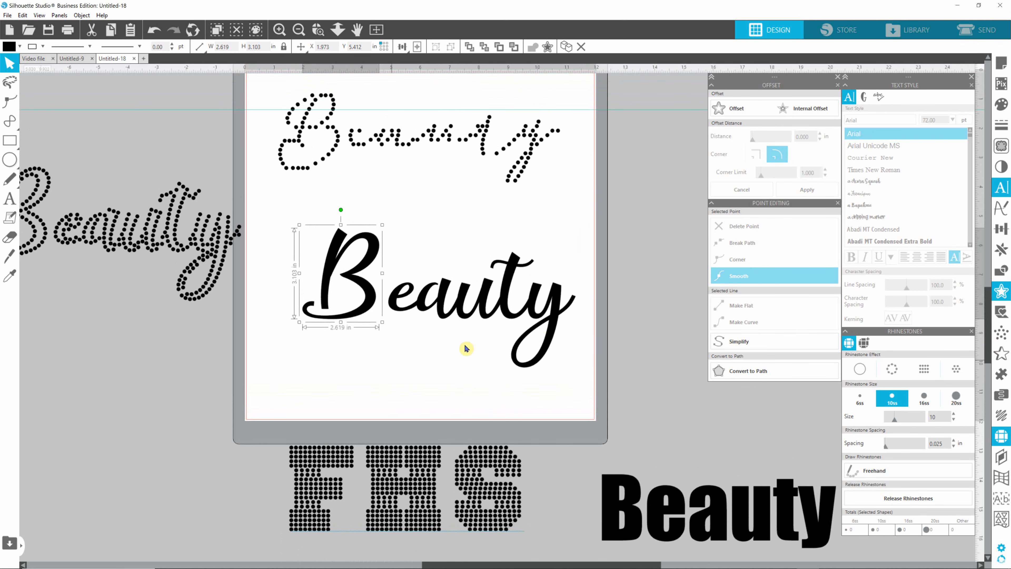
left_click(398, 363)
left_click(373, 300)
left_click(891, 369)
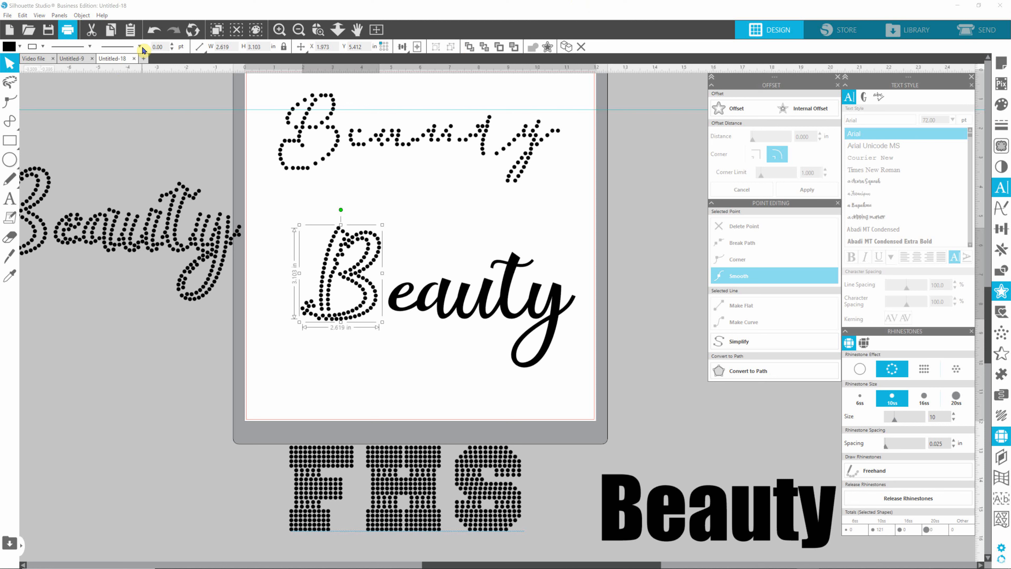
left_click(154, 29)
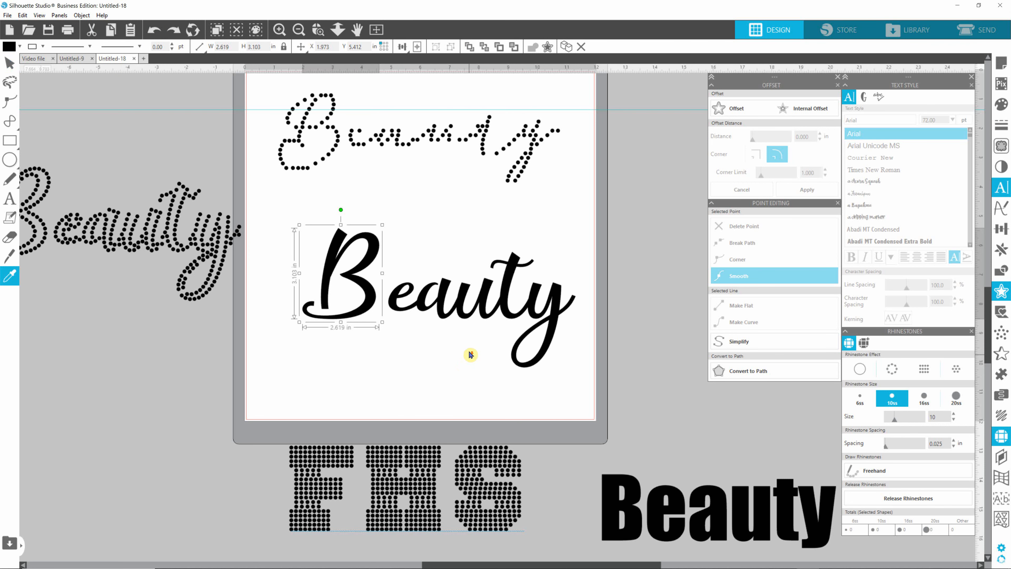
- Place a grouped copy of the solid script "Beauty" off the page, below the double-lined rhinestone word, and deselect it
scroll(466, 363, "right", 1)
scroll(470, 358, "down", 5)
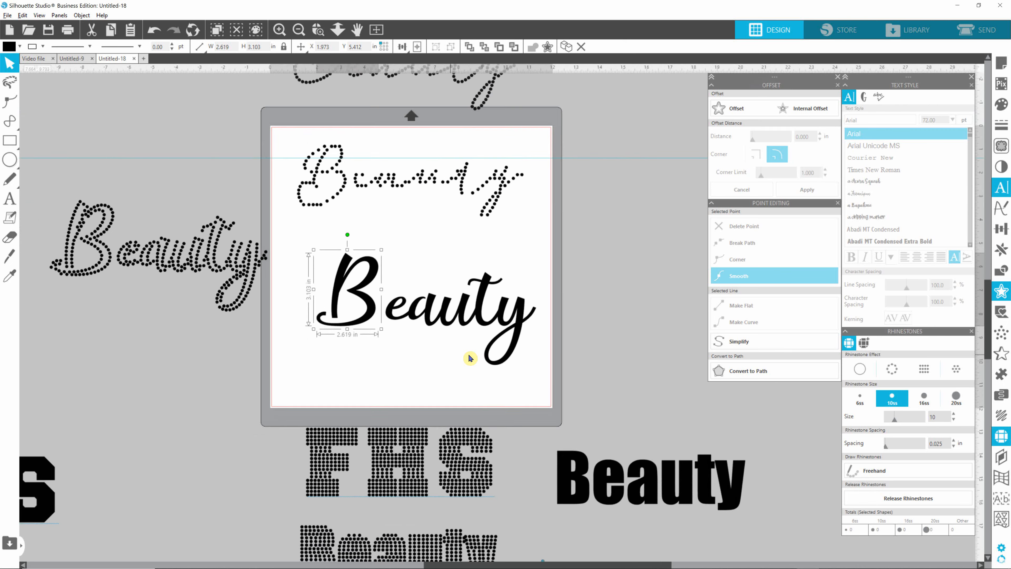
left_click(580, 303)
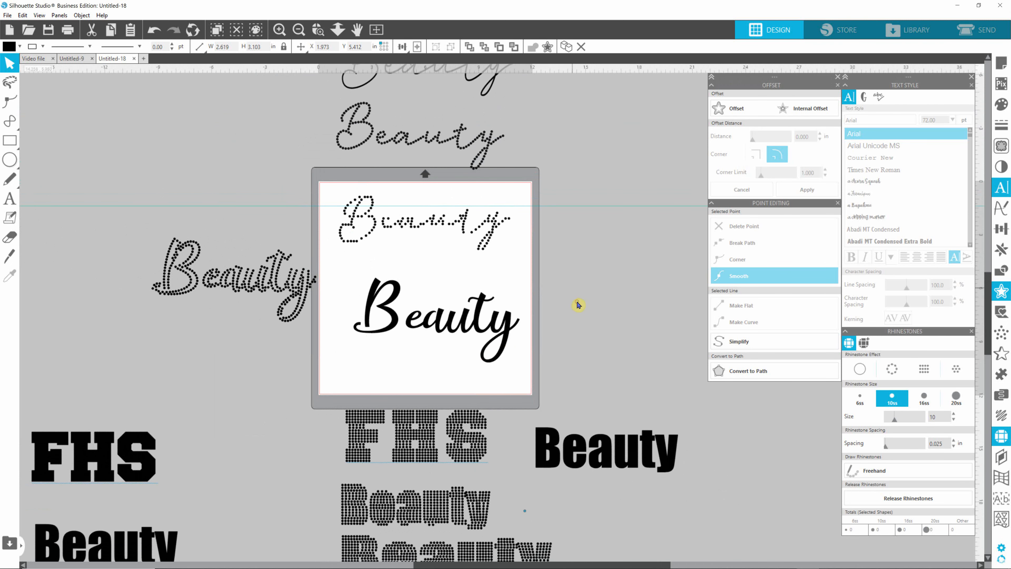
left_click_drag(563, 264, 346, 362)
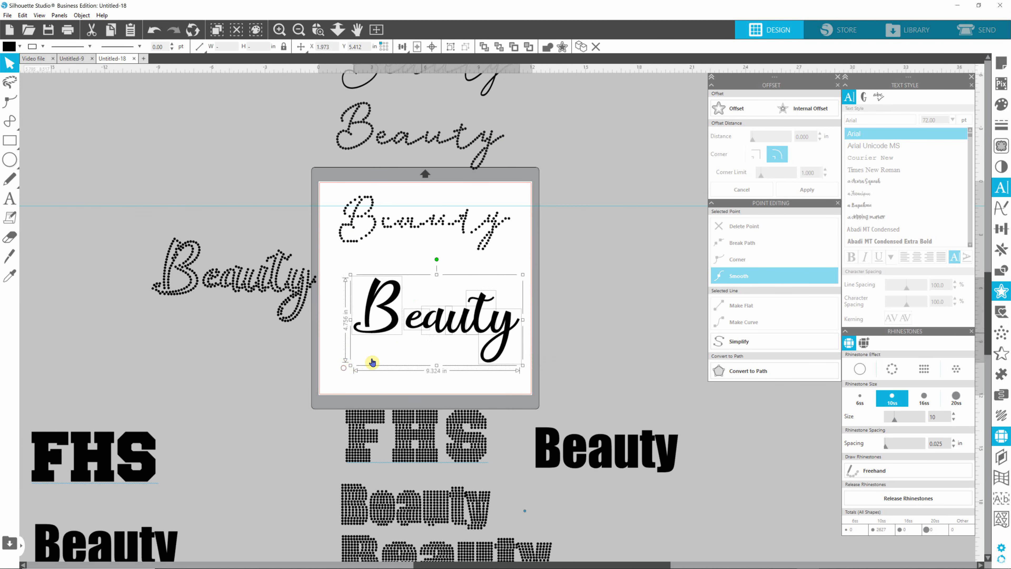
left_click_drag(453, 324, 217, 380)
key("ctrl+g")
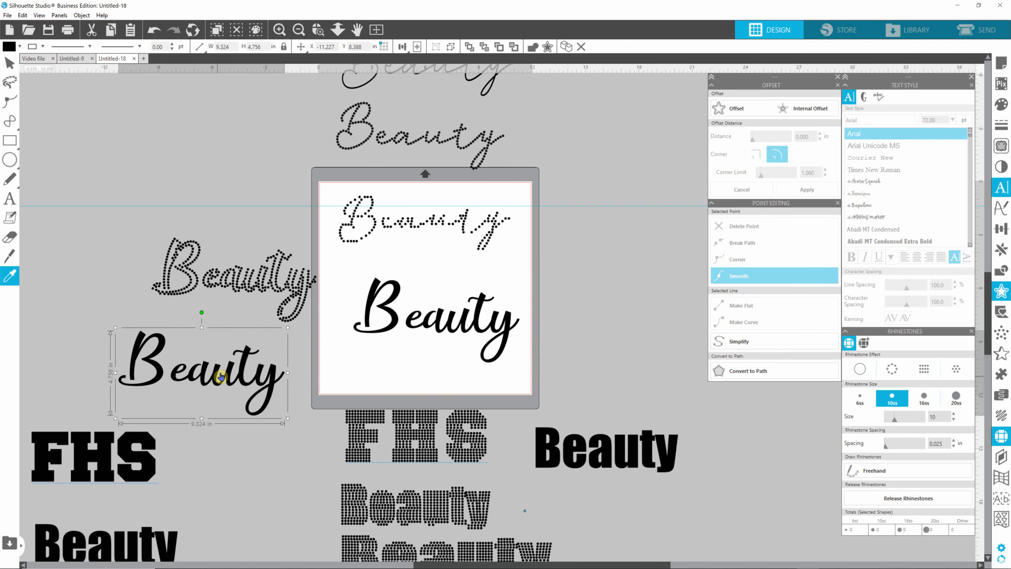
left_click(527, 276)
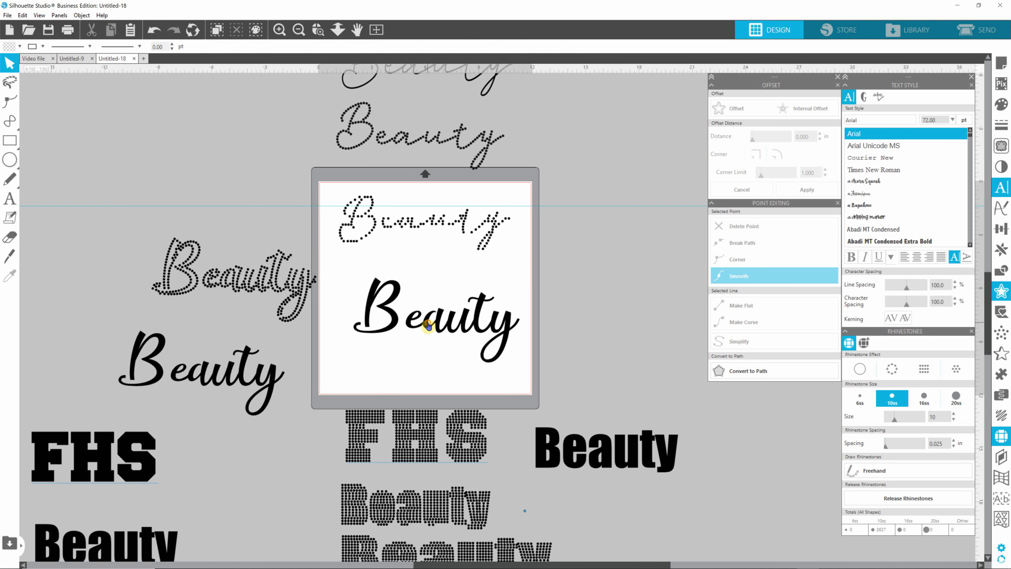
- Apply the edge rhinestone effect at 10ss to the B of the solid script word on the page
left_click(438, 324)
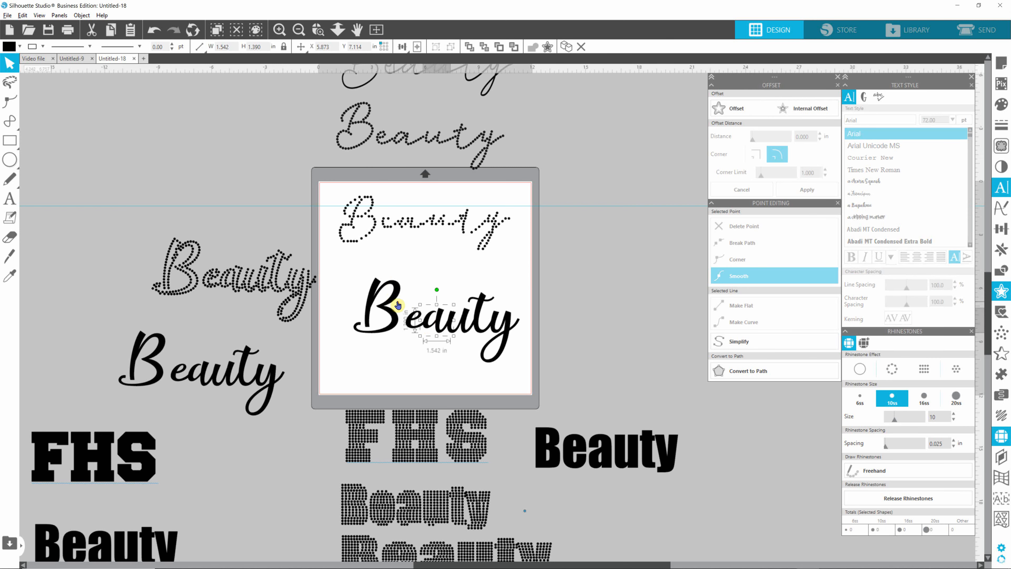
scroll(393, 283, "up", 3)
scroll(395, 285, "up", 3)
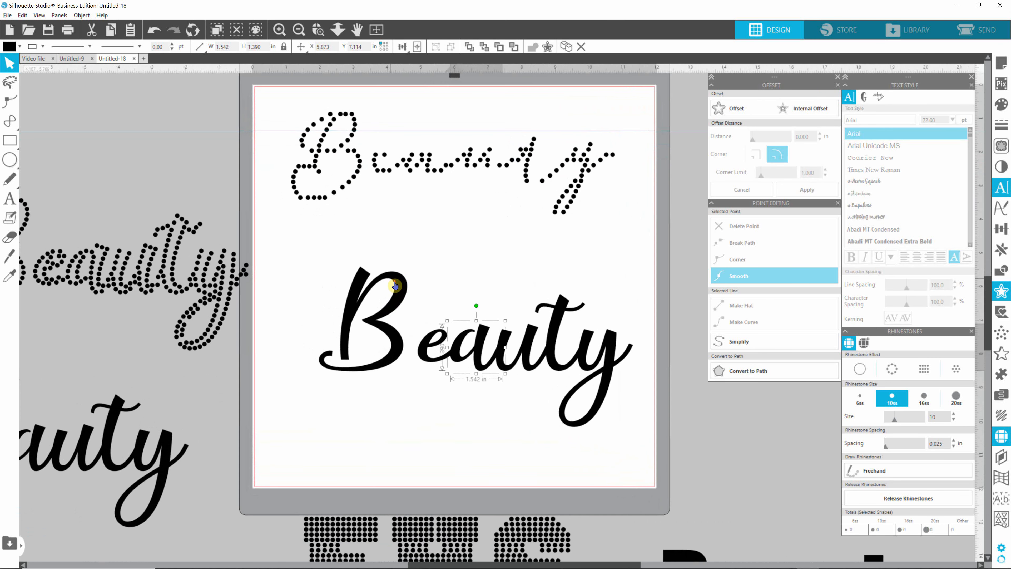
left_click(403, 286)
left_click(403, 287)
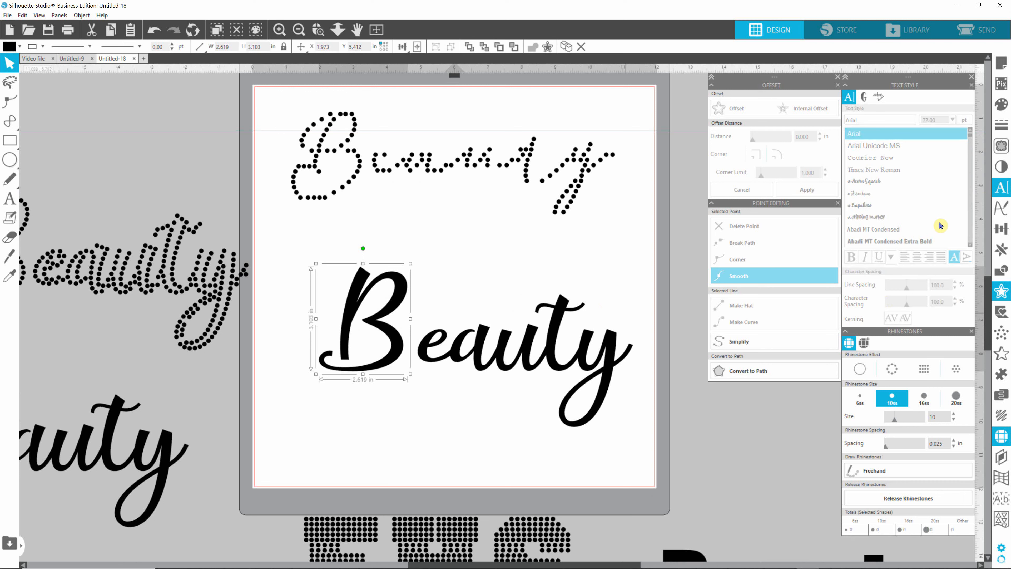
left_click(891, 370)
left_click(492, 276)
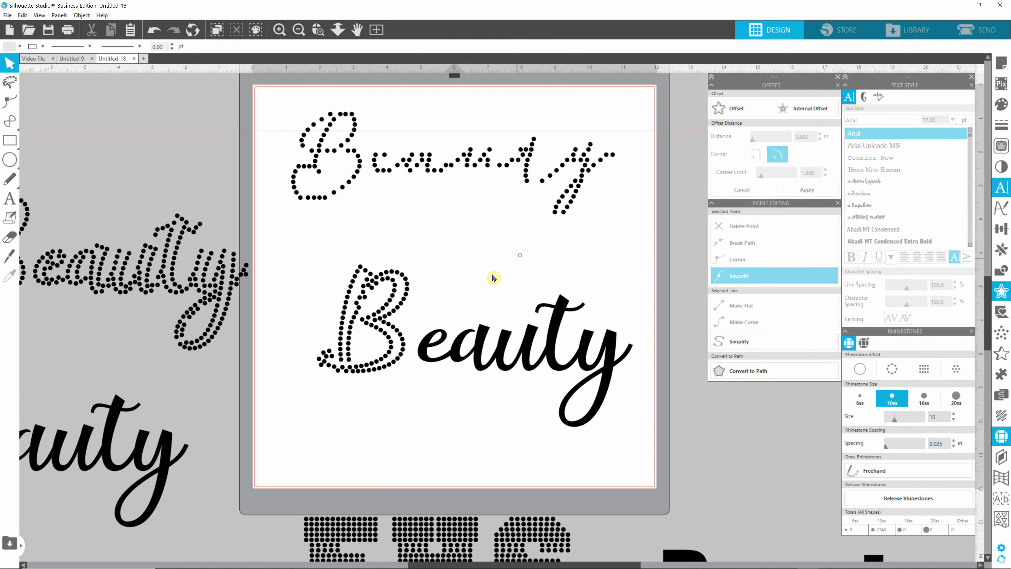
- Move the e above the word and the a slightly below it, applying the 10ss edge rhinestone effect to each letter
left_click(433, 347)
left_click(801, 367)
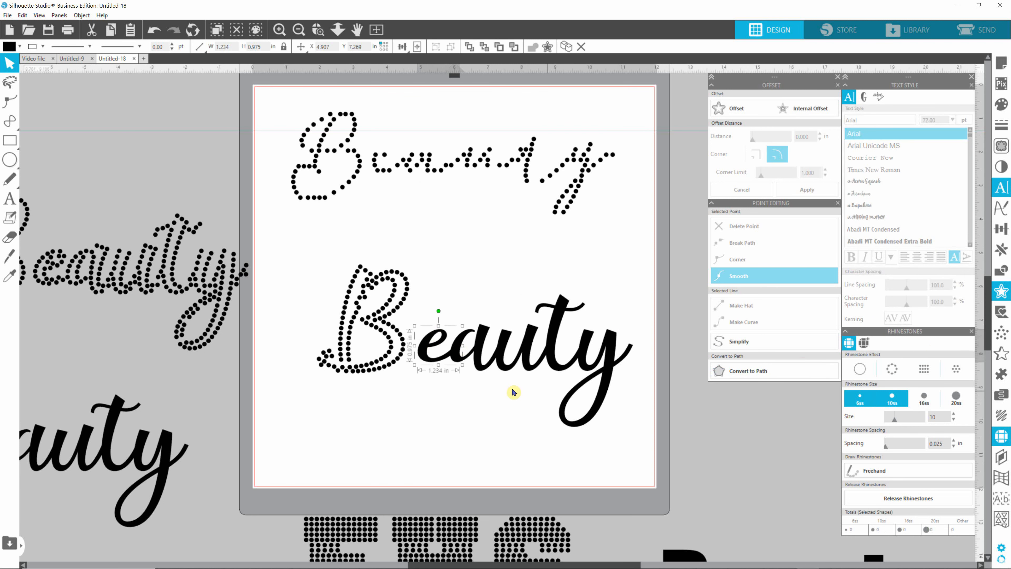
left_click_drag(439, 327, 467, 244)
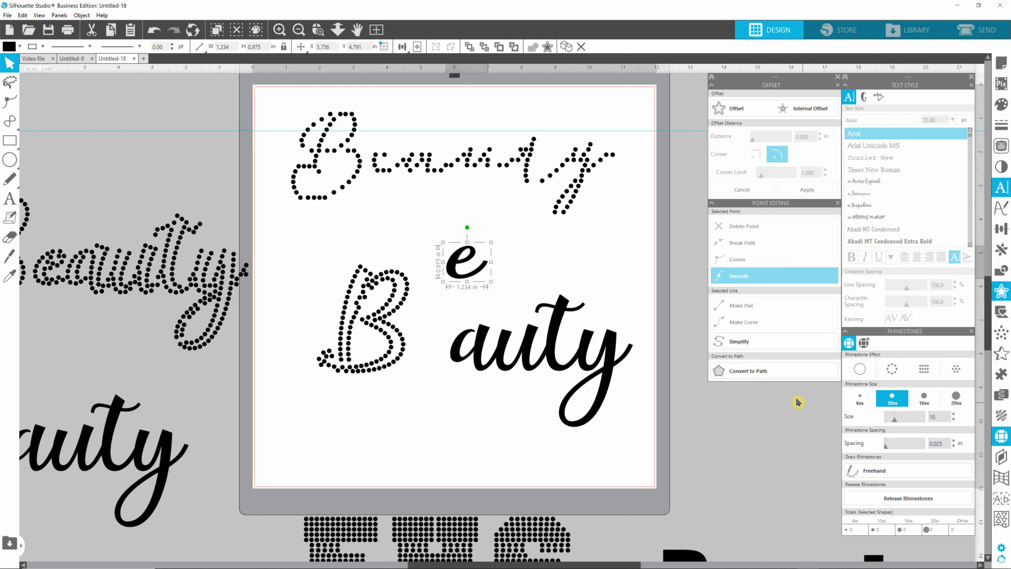
left_click(890, 373)
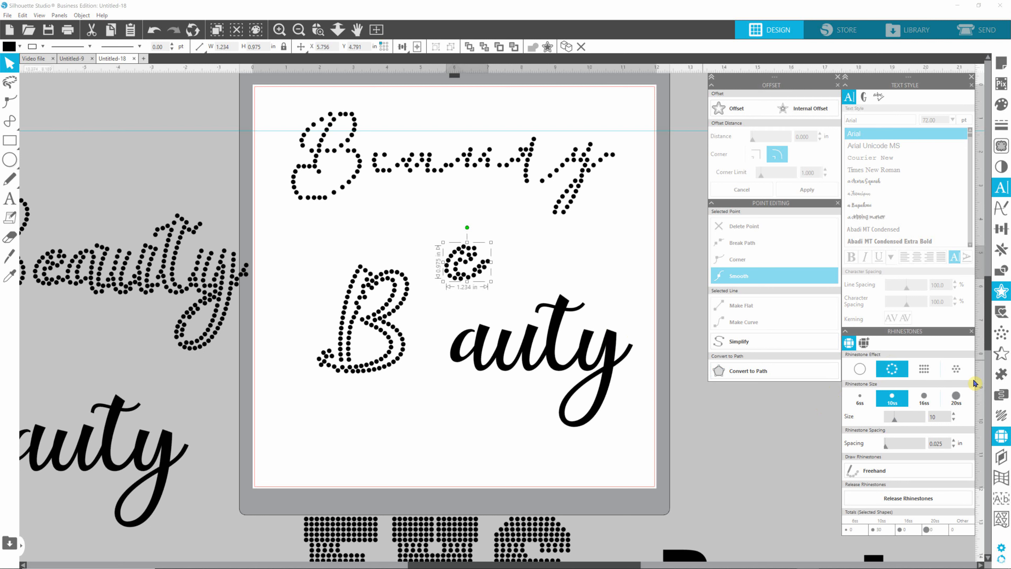
left_click(455, 356)
left_click_drag(464, 351, 435, 377)
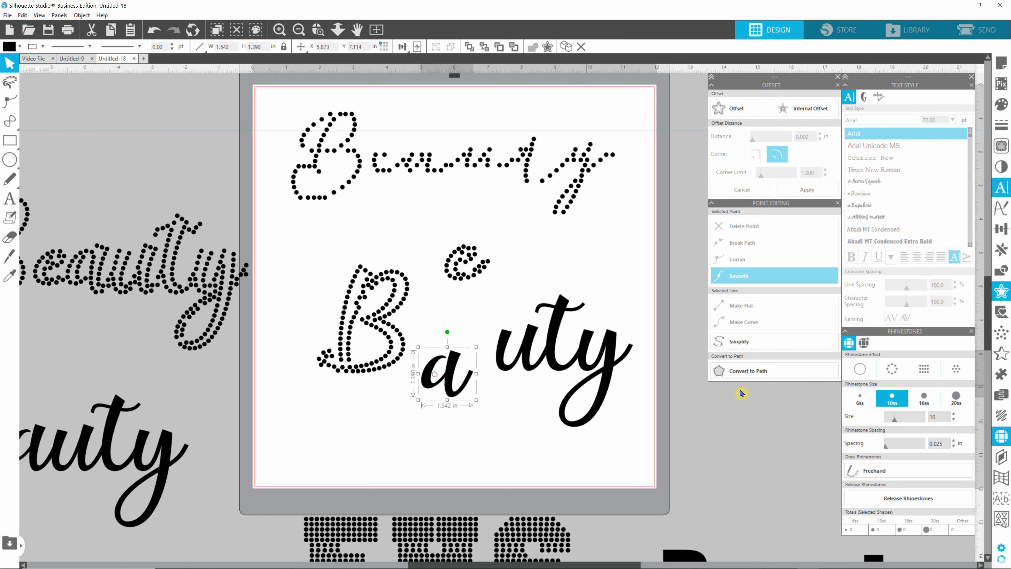
left_click(893, 373)
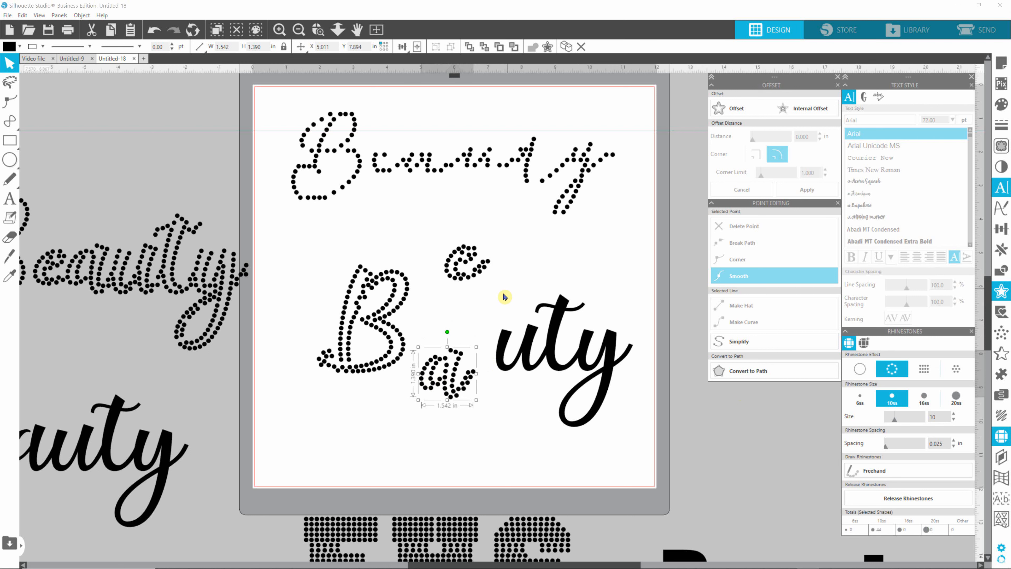
- Switch the a, e and B to the radial fill rhinestone effect, and clear the effect from the B
left_click(959, 375)
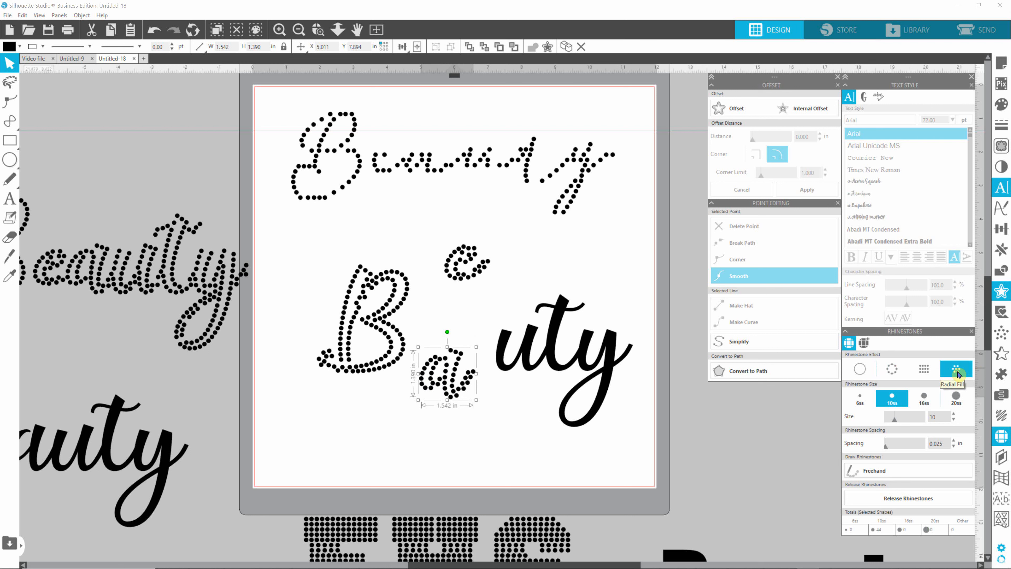
left_click(448, 279)
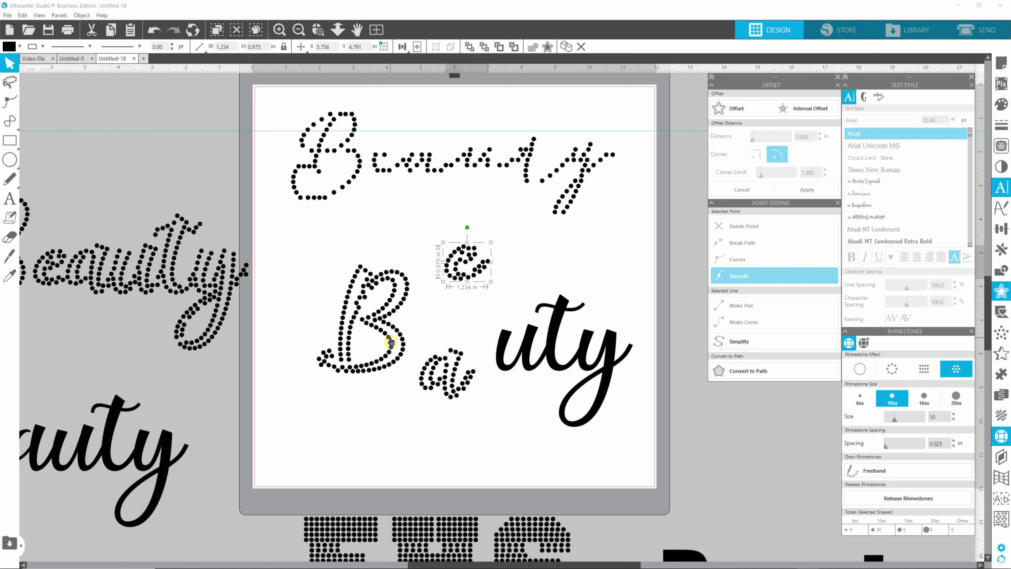
left_click(405, 337)
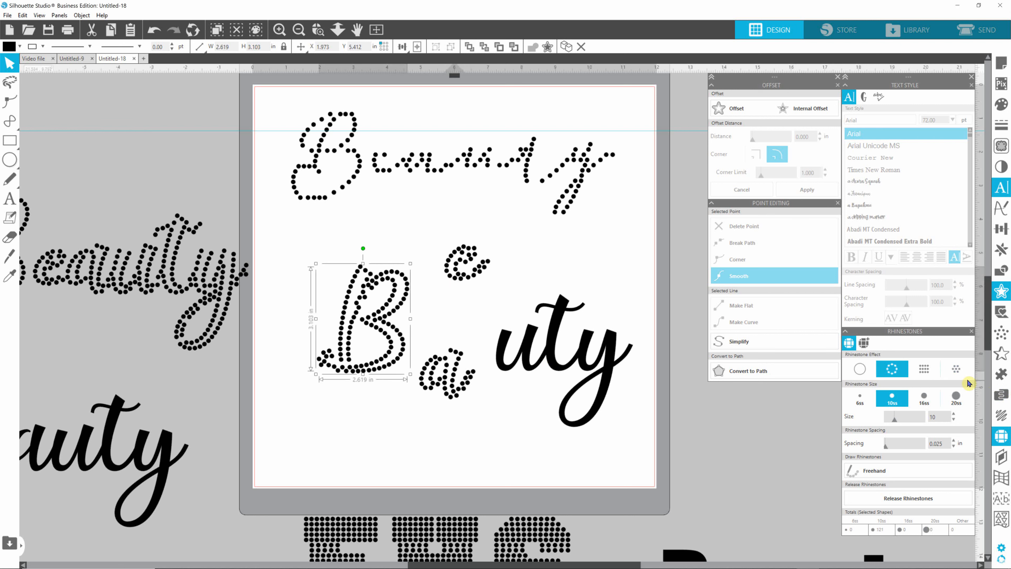
left_click(953, 372)
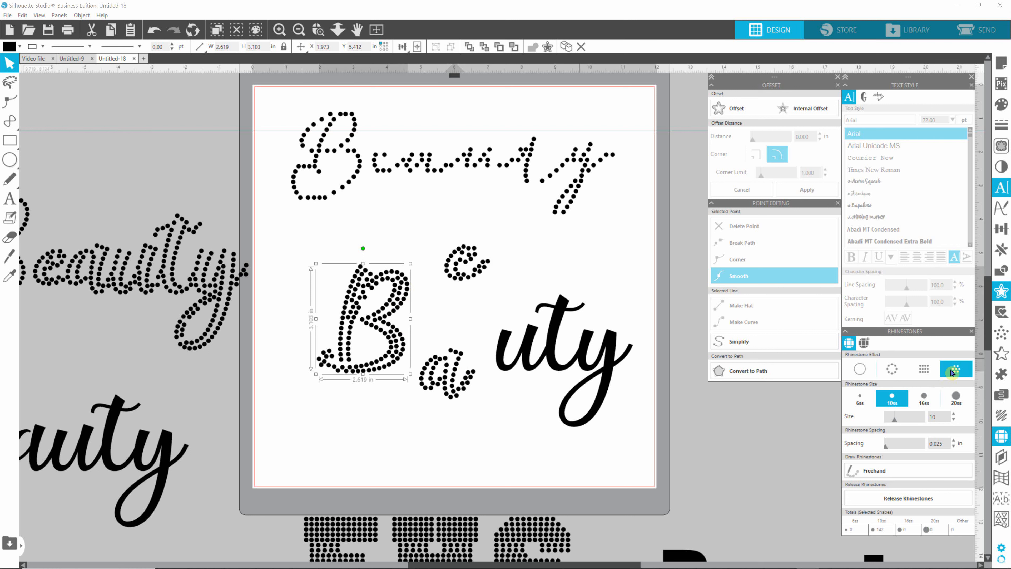
left_click(857, 369)
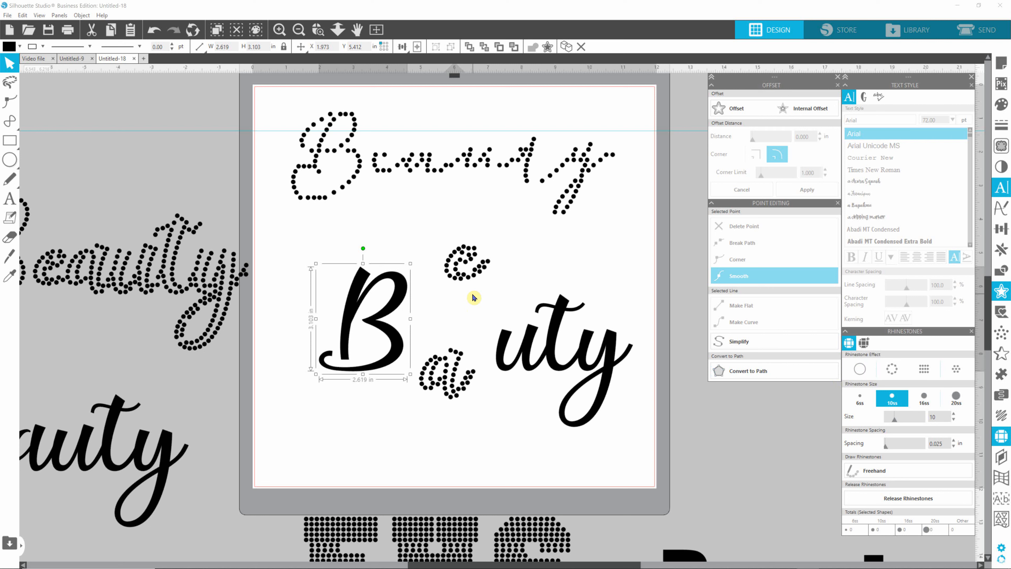
- Move the rhinestone e down to just above the a, and bring the solid copy of "Beauty" over the page's left edge
left_click(465, 265)
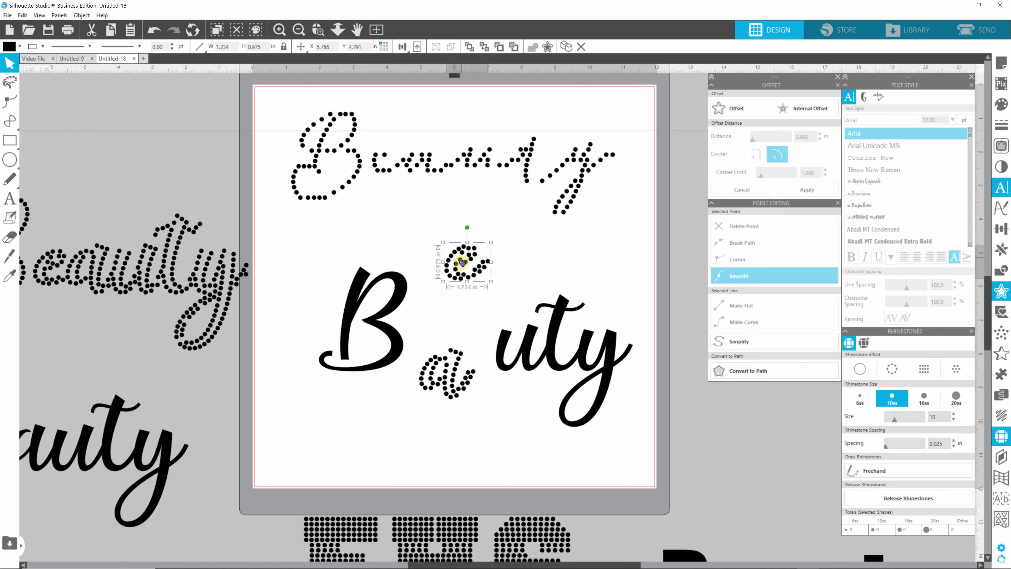
left_click_drag(463, 264, 446, 306)
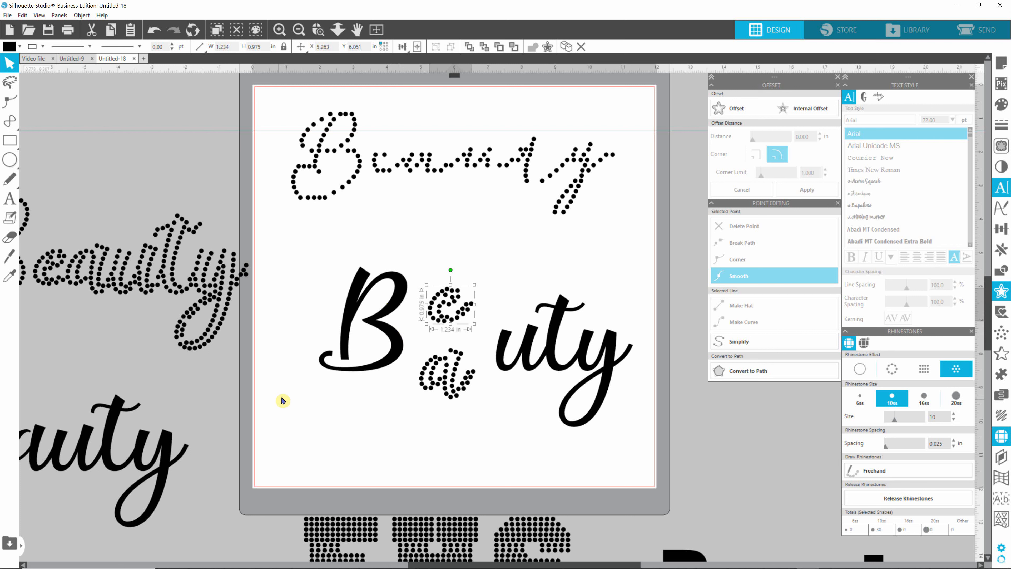
left_click(271, 428)
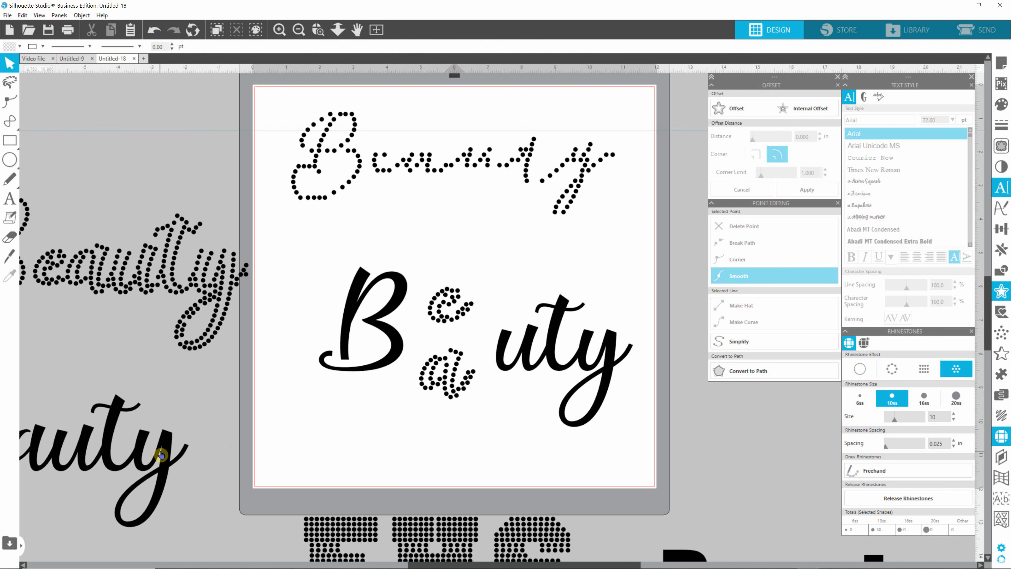
left_click_drag(158, 458, 299, 431)
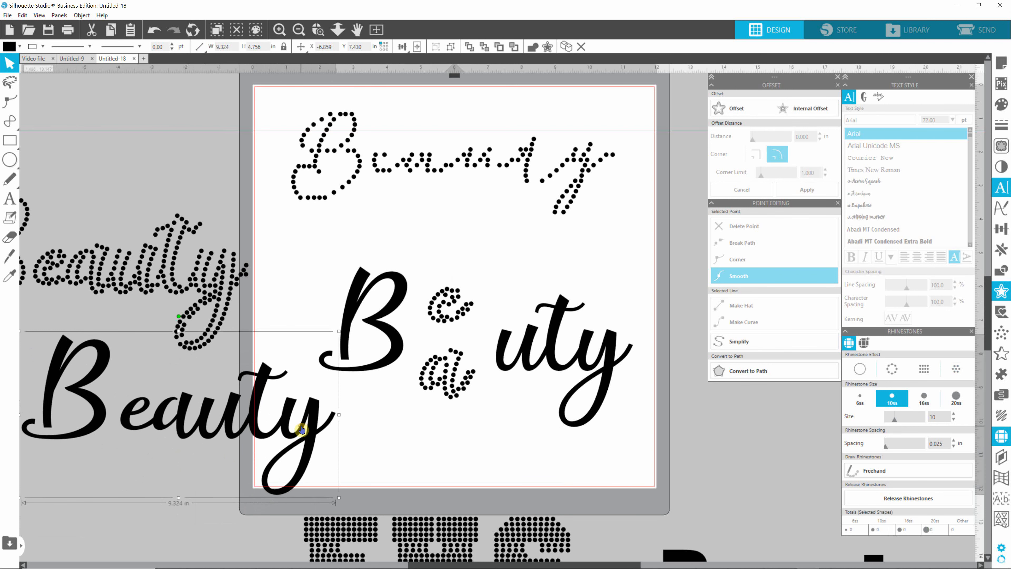
left_click(407, 422)
left_click(450, 378)
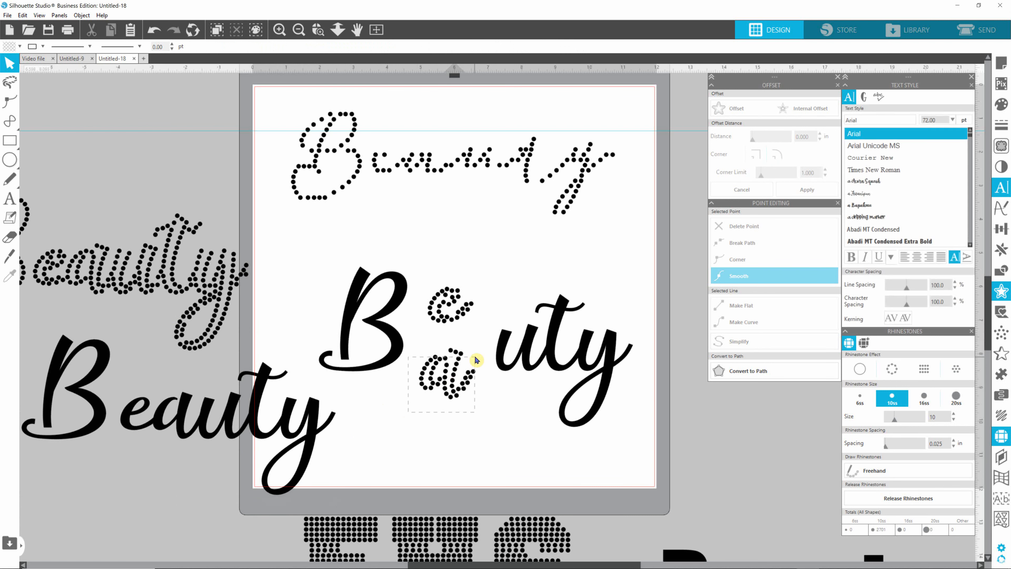
- Apply the 10ss edge rhinestone effect to the solid B and select the B, e and a together to check their stone totals
left_click(404, 270)
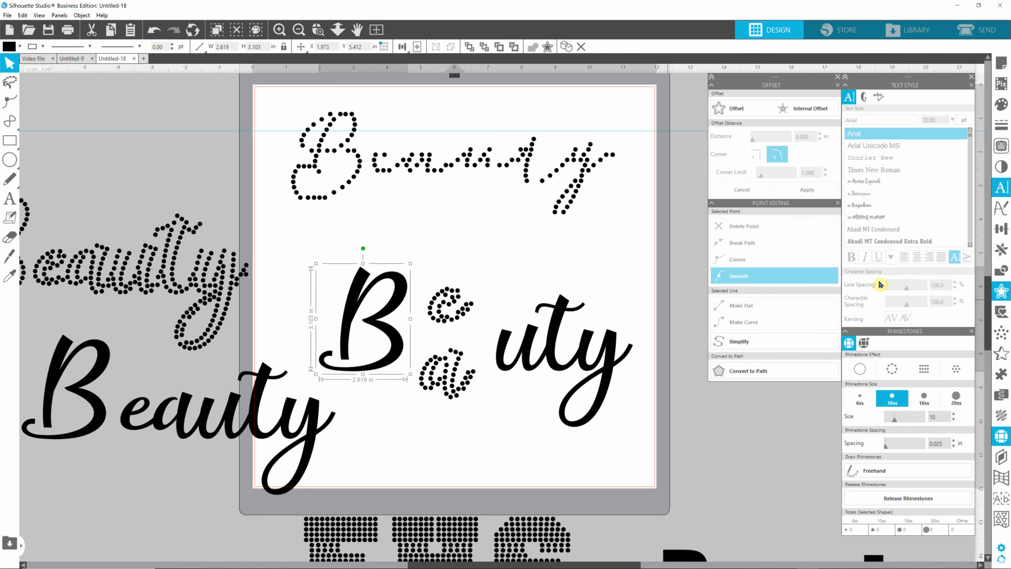
left_click(892, 369)
left_click(499, 241)
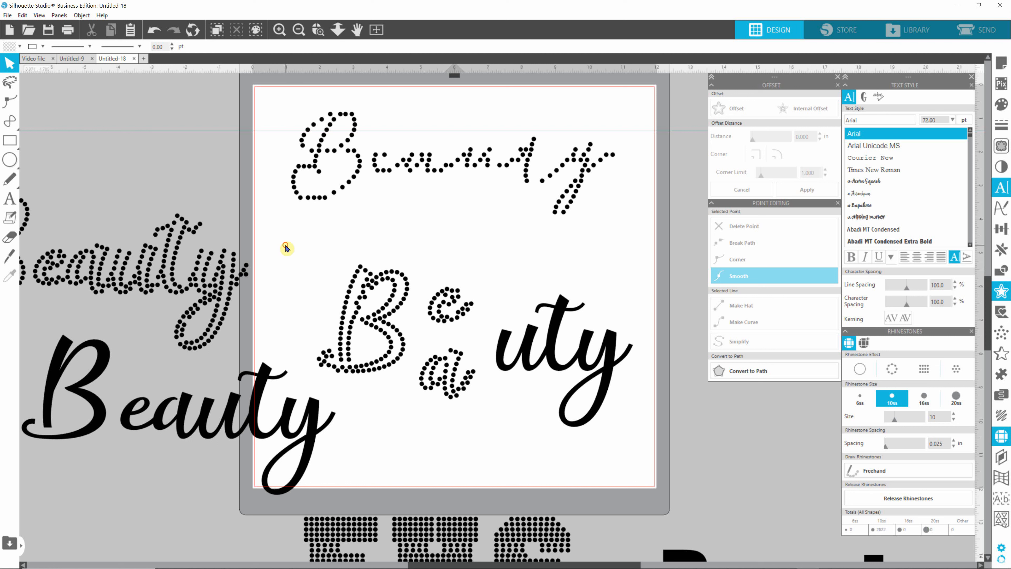
left_click_drag(287, 249, 471, 401)
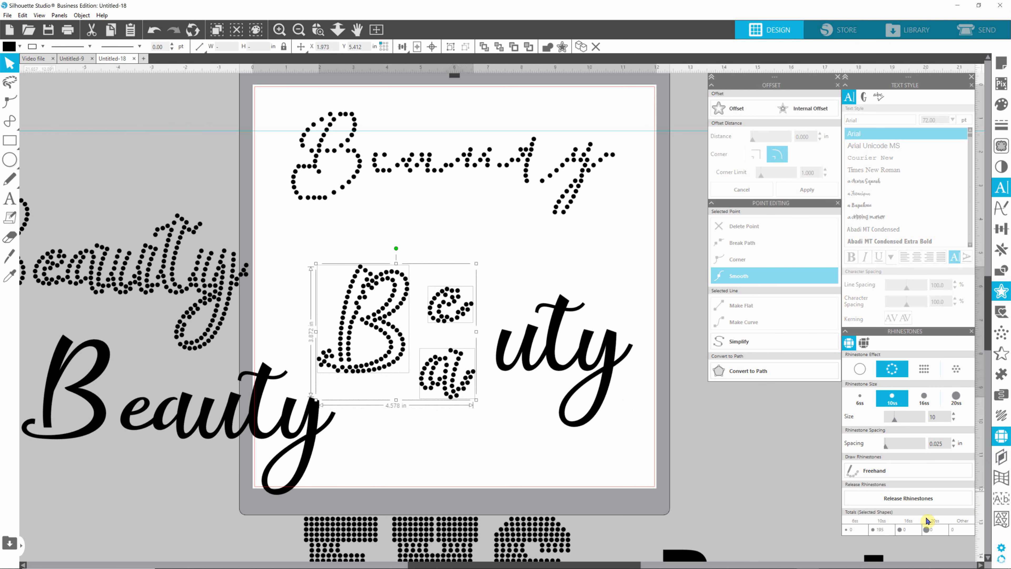
left_click(509, 454)
left_click_drag(484, 341, 429, 406)
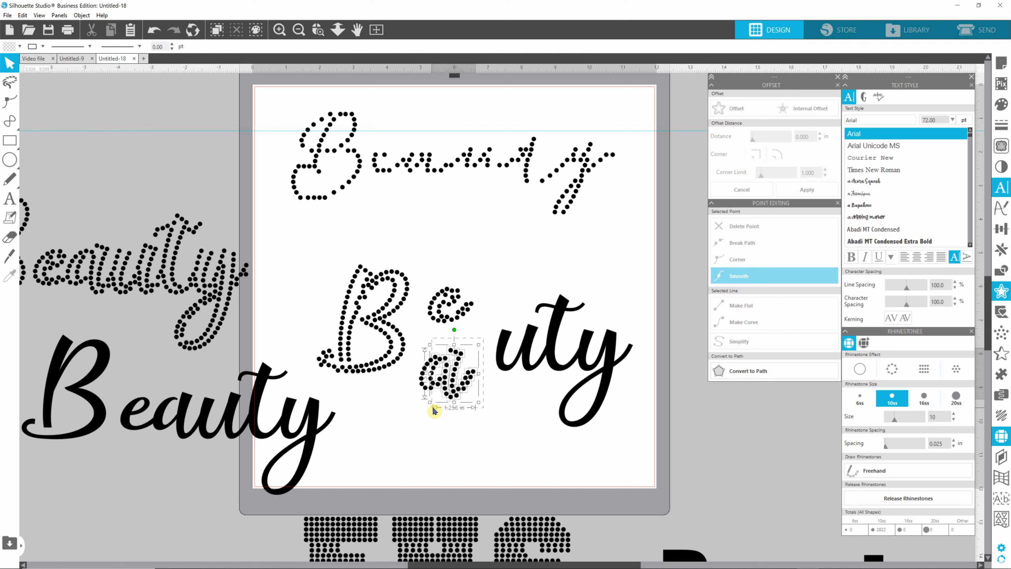
- Fill the solid copy of "Beauty" at the page's left edge with red and deselect it
left_click(309, 421)
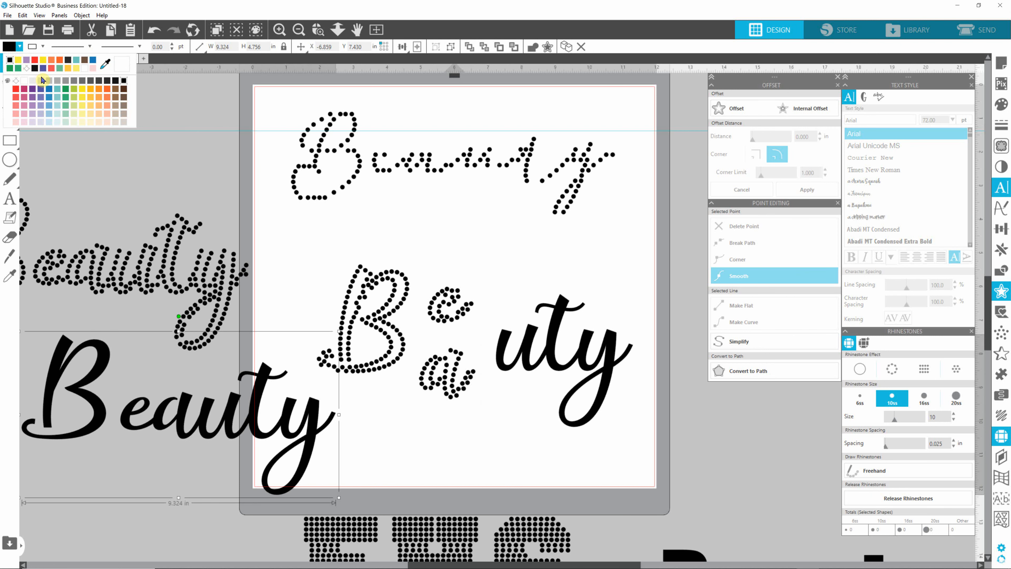
left_click(19, 93)
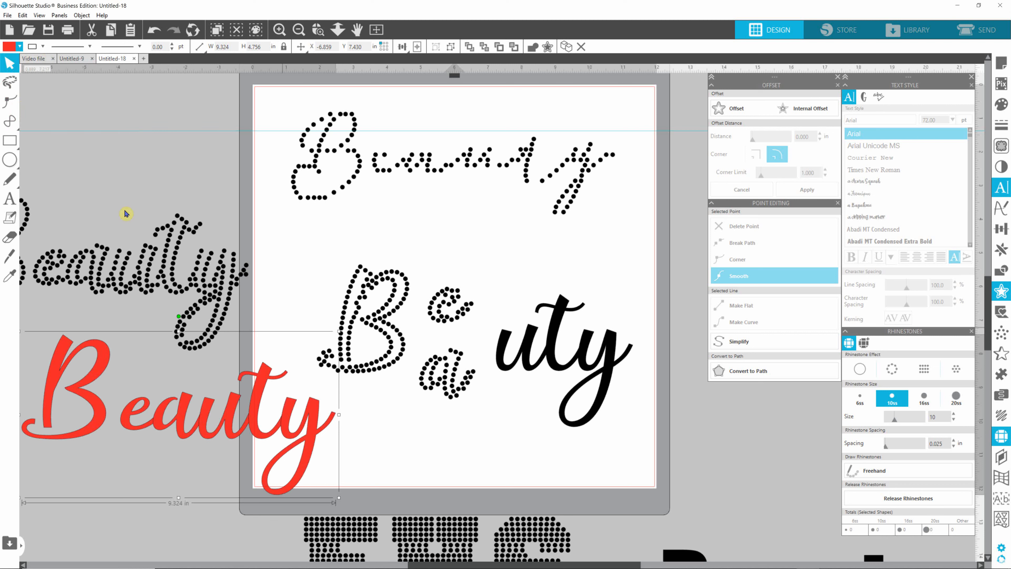
left_click(311, 253)
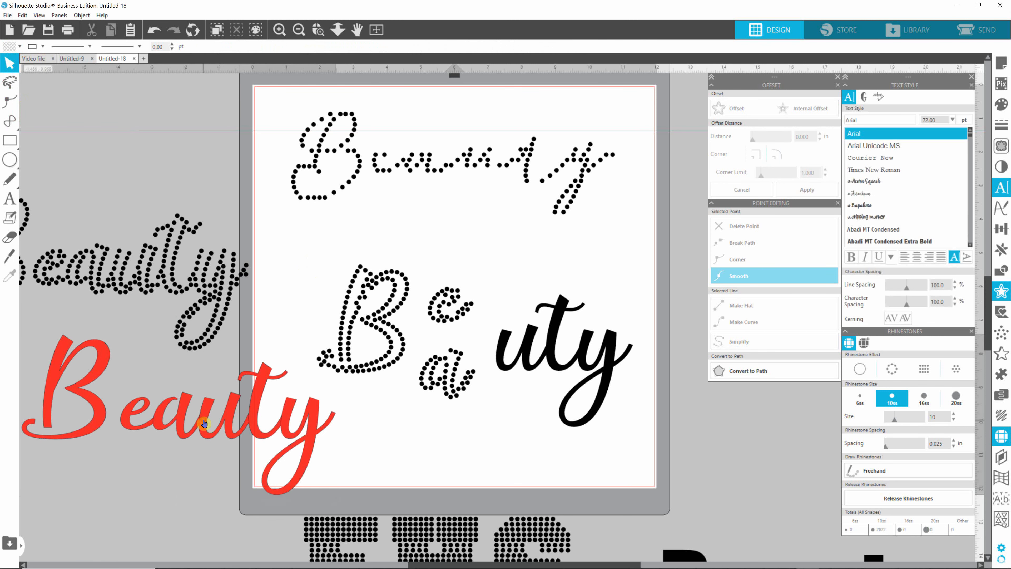
- Place the red "Beauty" on the lower part of the page, and move the rhinestone a and e clear above it
left_click_drag(188, 429, 464, 406)
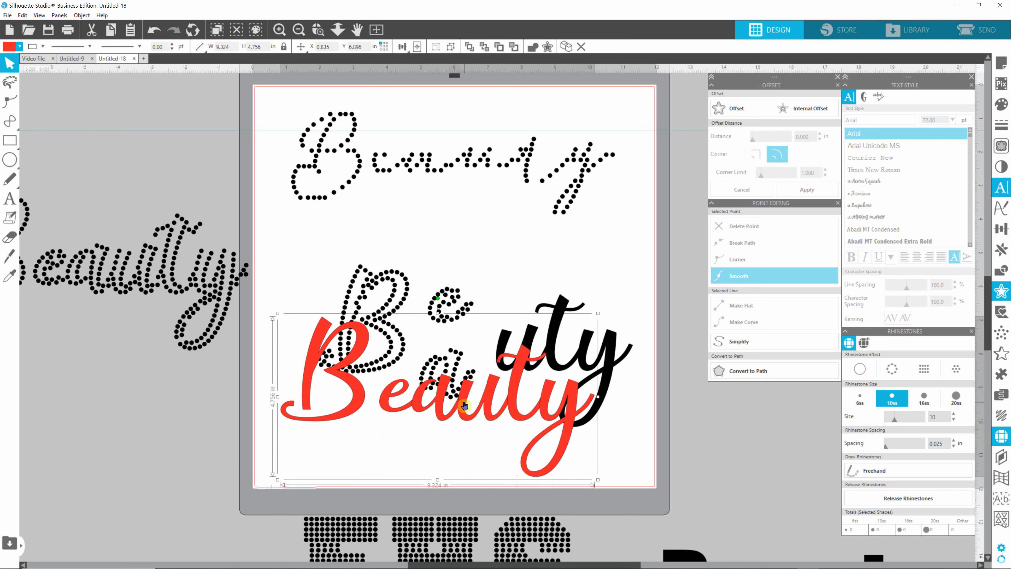
left_click(444, 350)
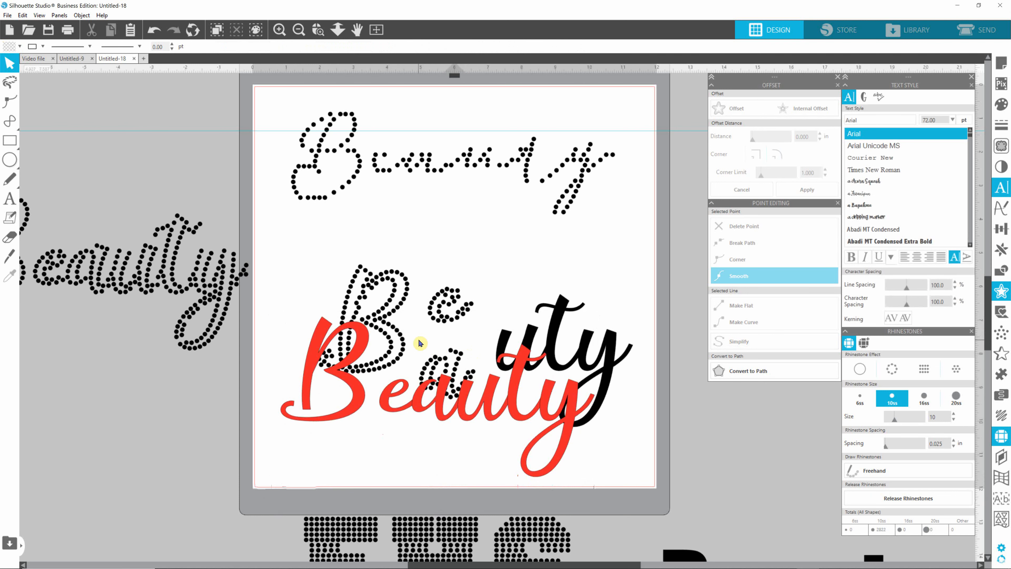
left_click_drag(416, 337, 480, 402)
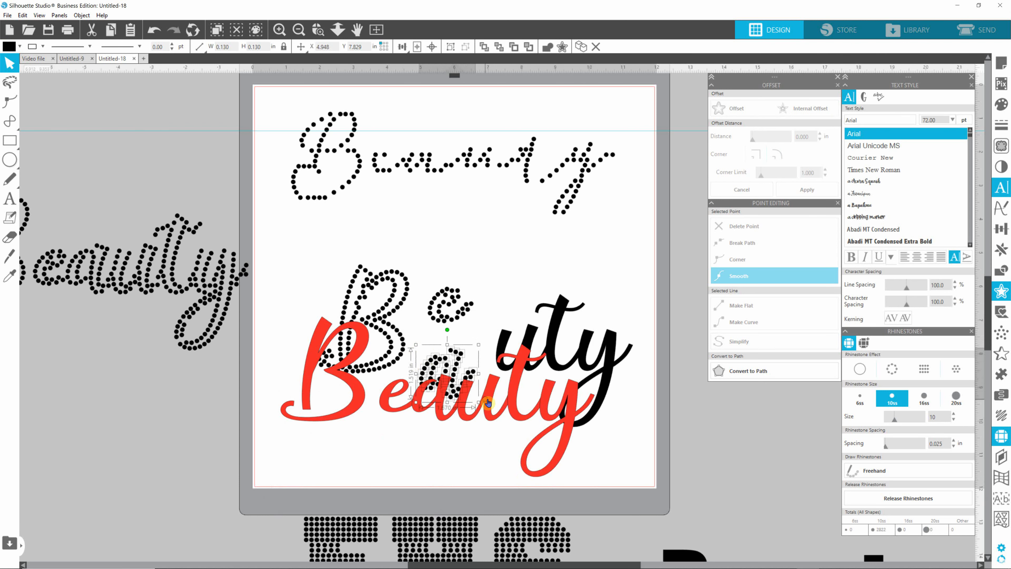
left_click_drag(454, 369, 514, 250)
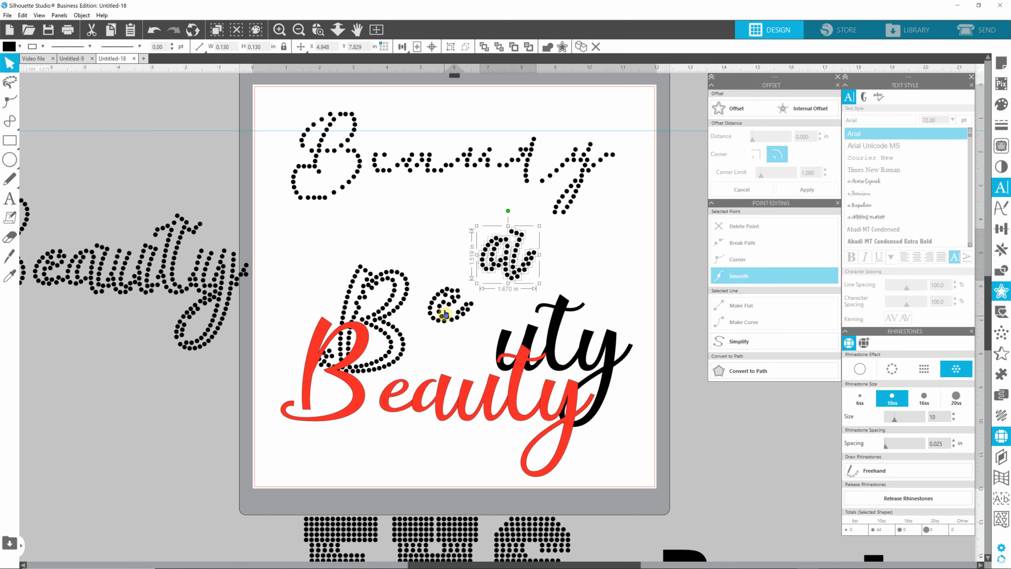
left_click_drag(418, 334, 457, 312)
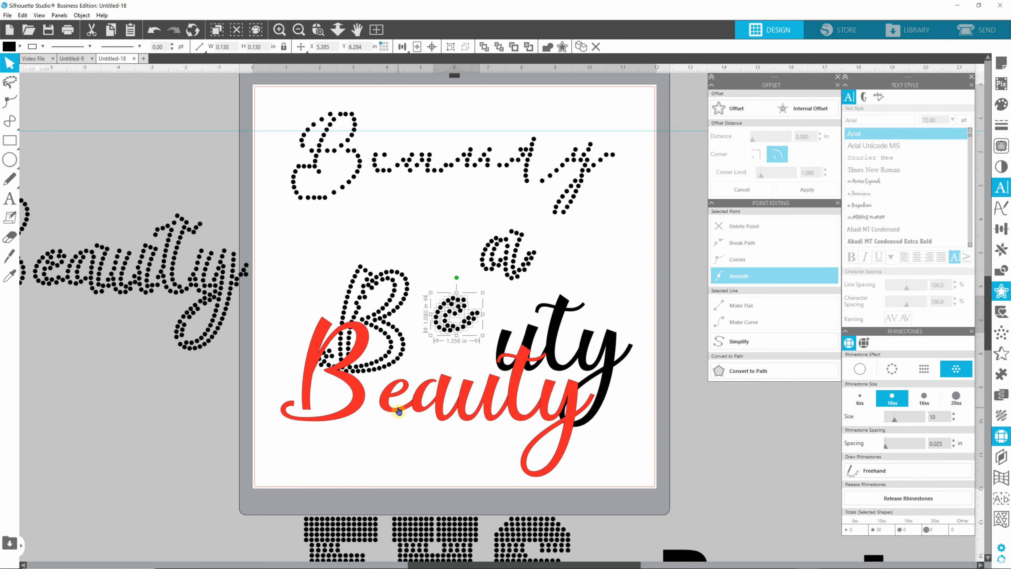
- Duplicate the red "Beauty" to the left of the page and shift the on-page original slightly down
left_click(400, 400)
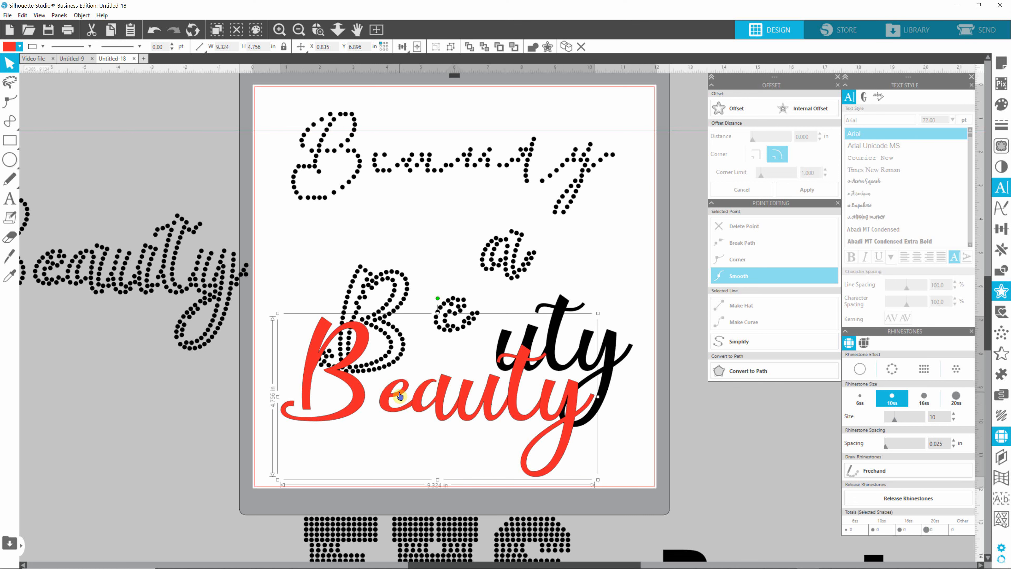
left_click_drag(403, 396, 59, 419)
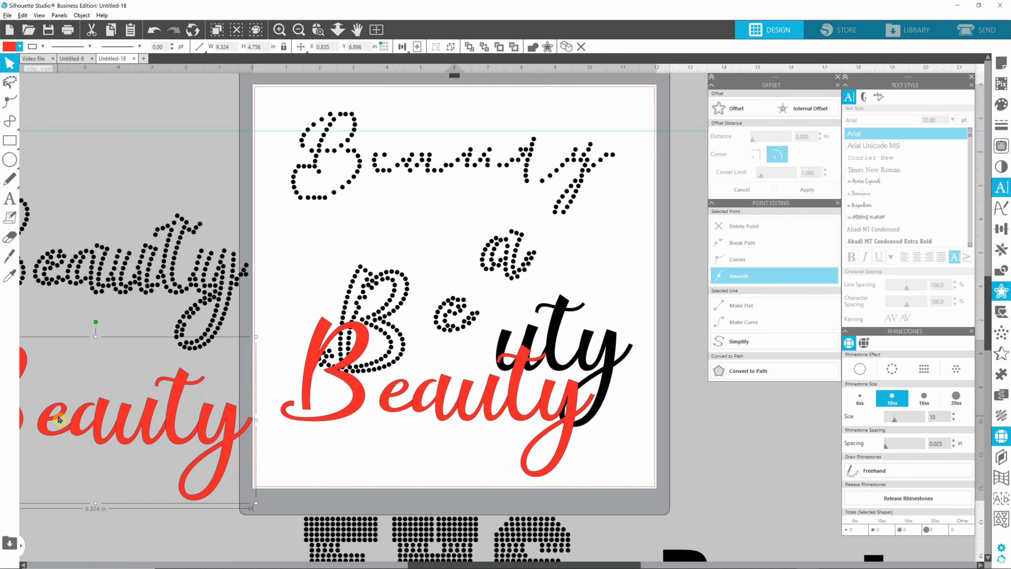
left_click(386, 404)
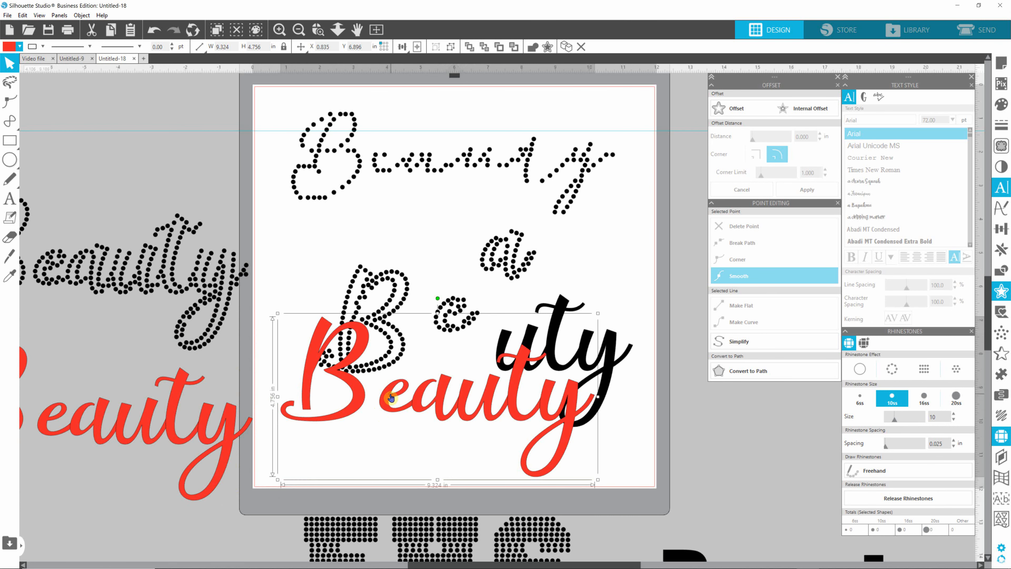
left_click_drag(391, 397, 386, 428)
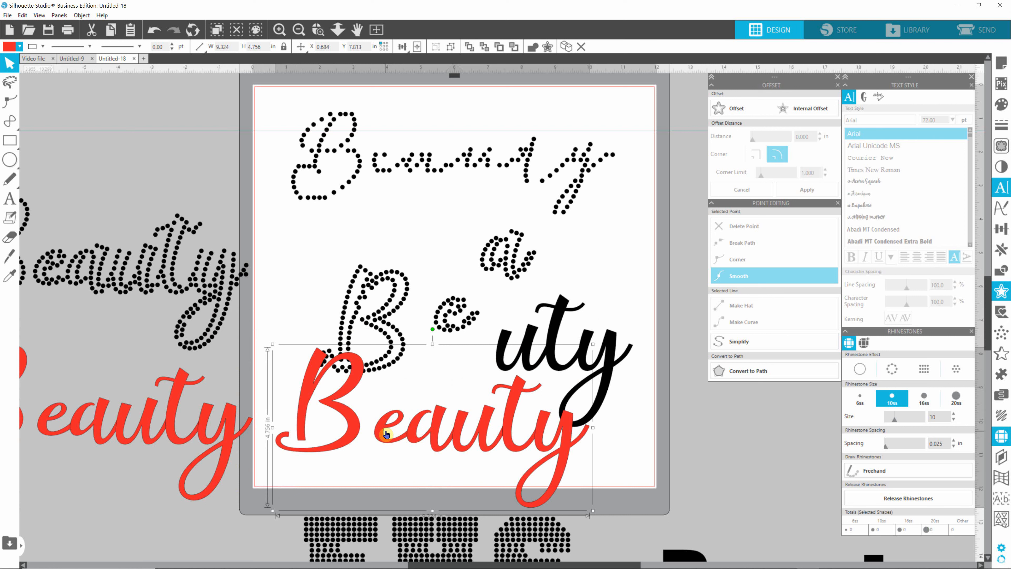
- Split the on-page red word into letters and place its e behind the rhinestone e as a guide
key("i")
left_click(389, 432)
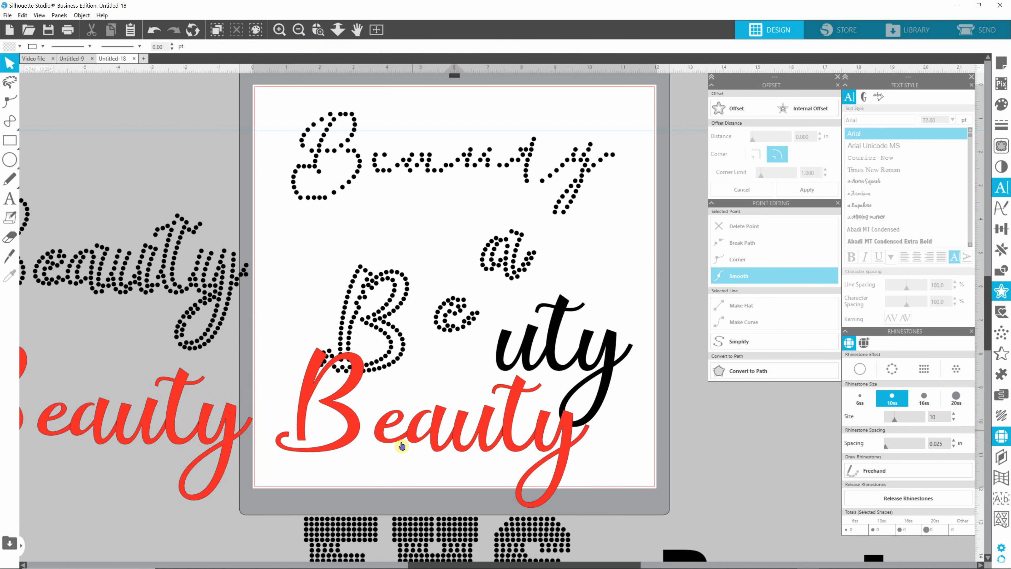
left_click(396, 428)
left_click_drag(396, 428, 458, 315)
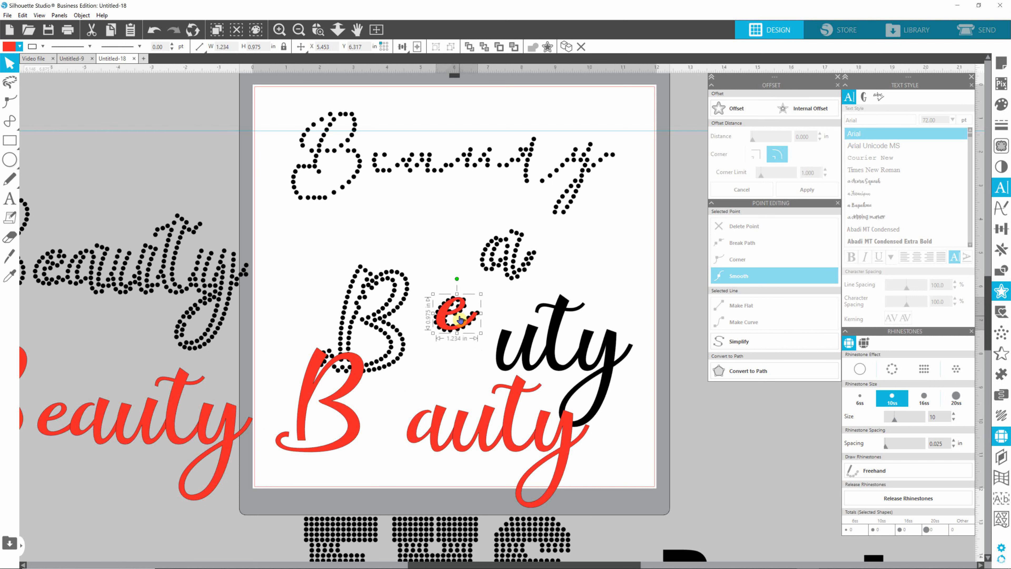
right_click(461, 307)
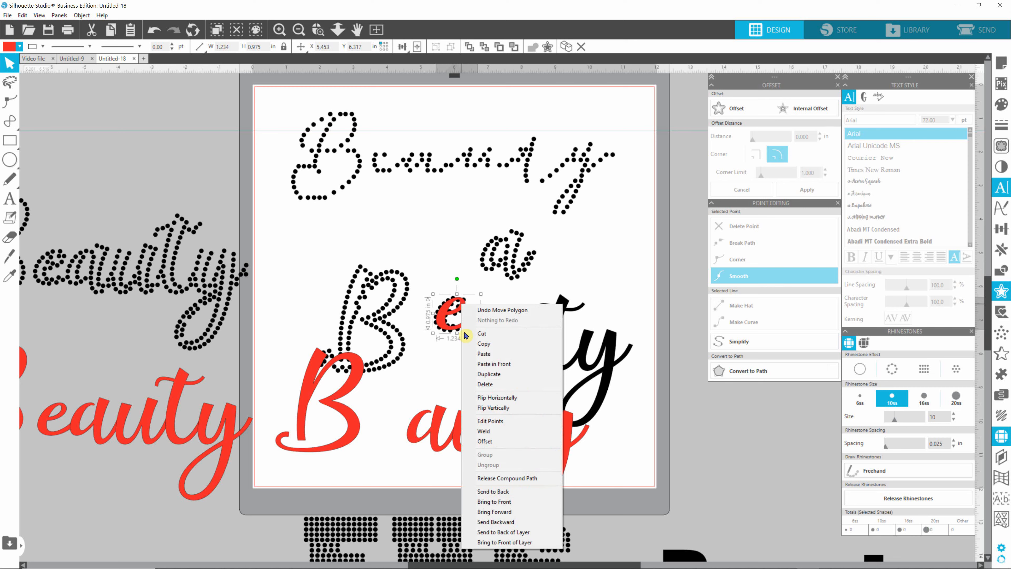
left_click(493, 493)
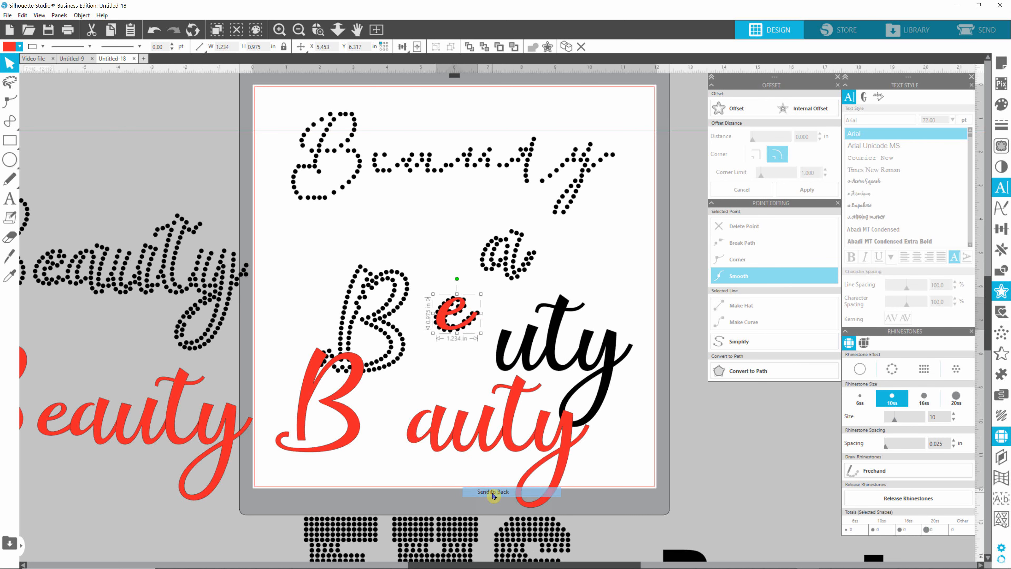
left_click(511, 334)
- Shift the e's two inner stones on the thick left stroke onto the red guide and nudge the lower-left outer stones inward
scroll(437, 350, "up", 5)
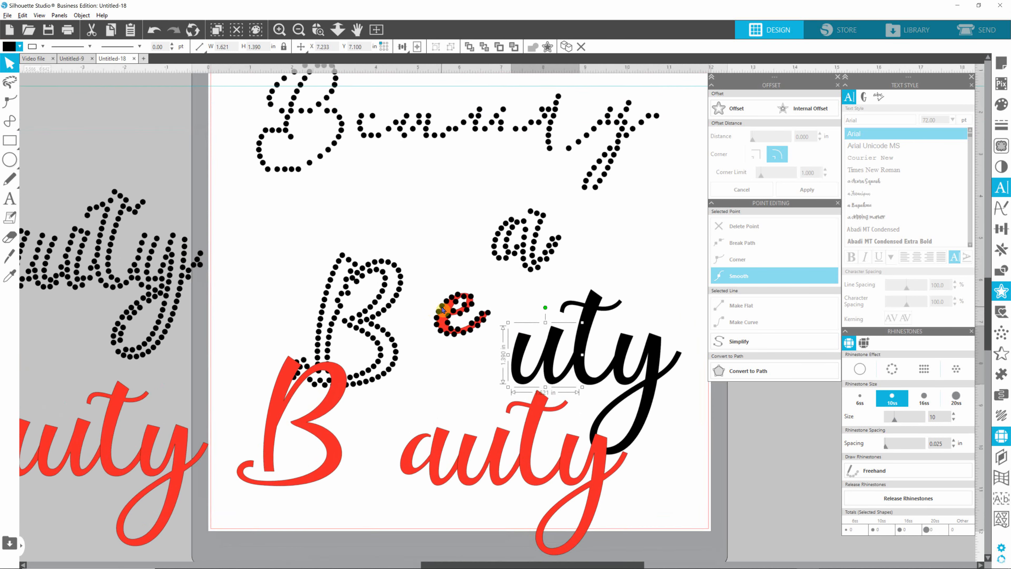
scroll(453, 309, "up", 5)
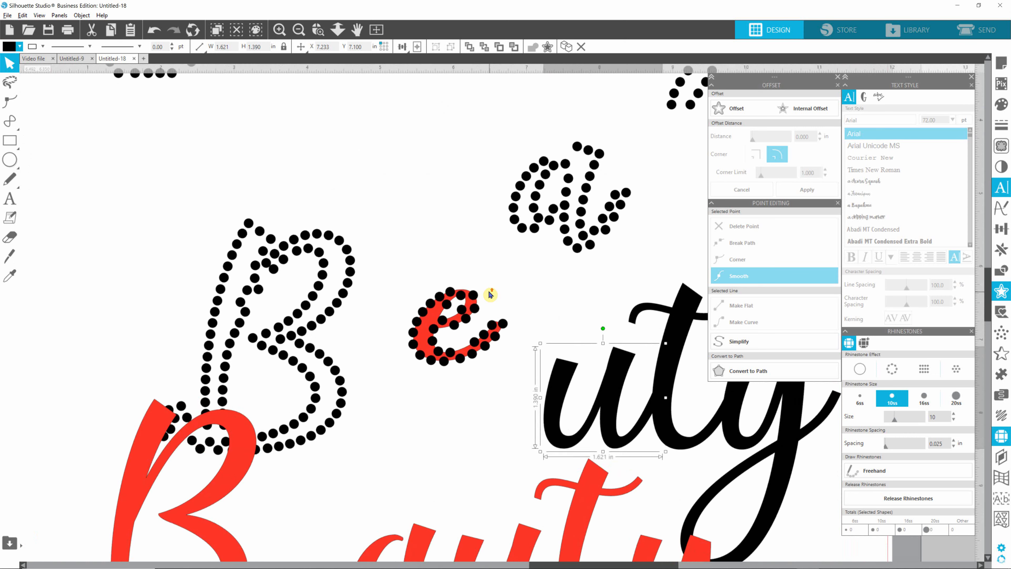
scroll(494, 297, "up", 4)
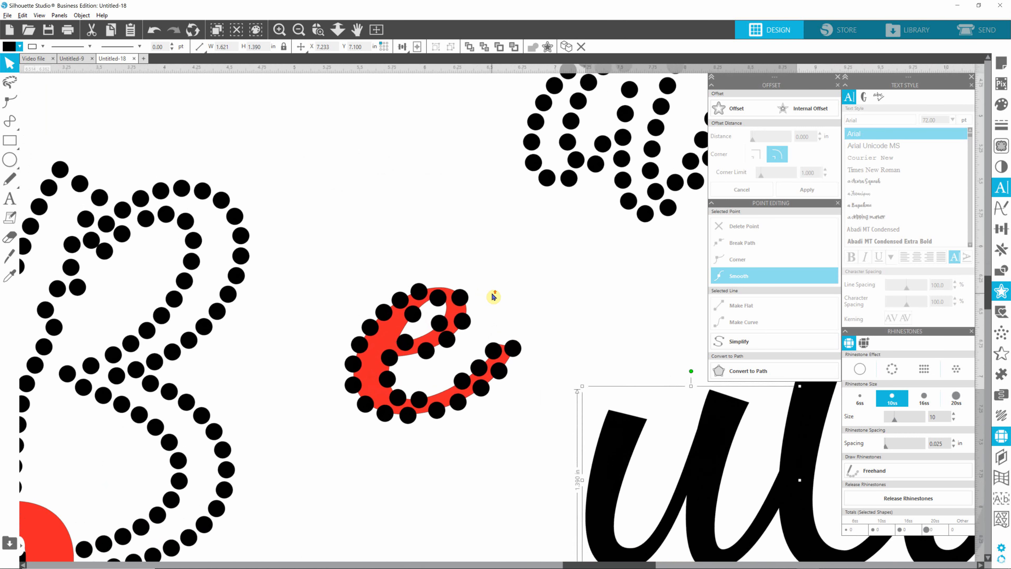
key("alt")
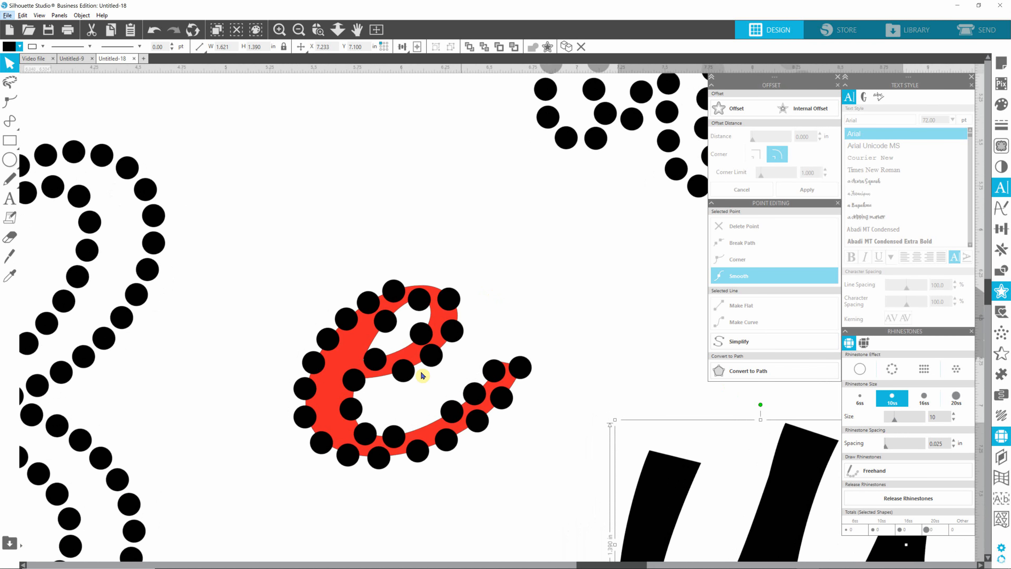
left_click_drag(354, 380, 334, 386)
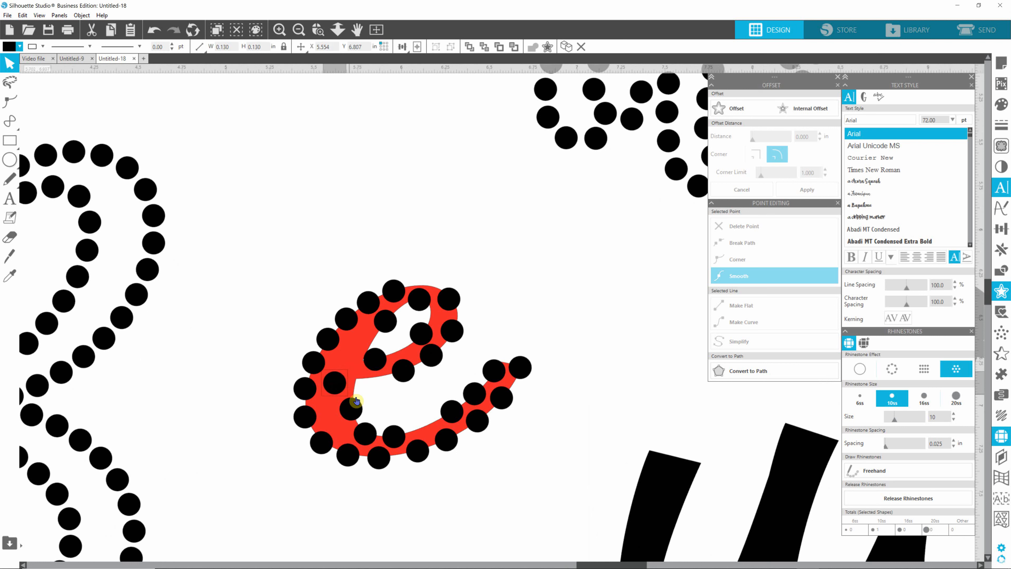
left_click(323, 449)
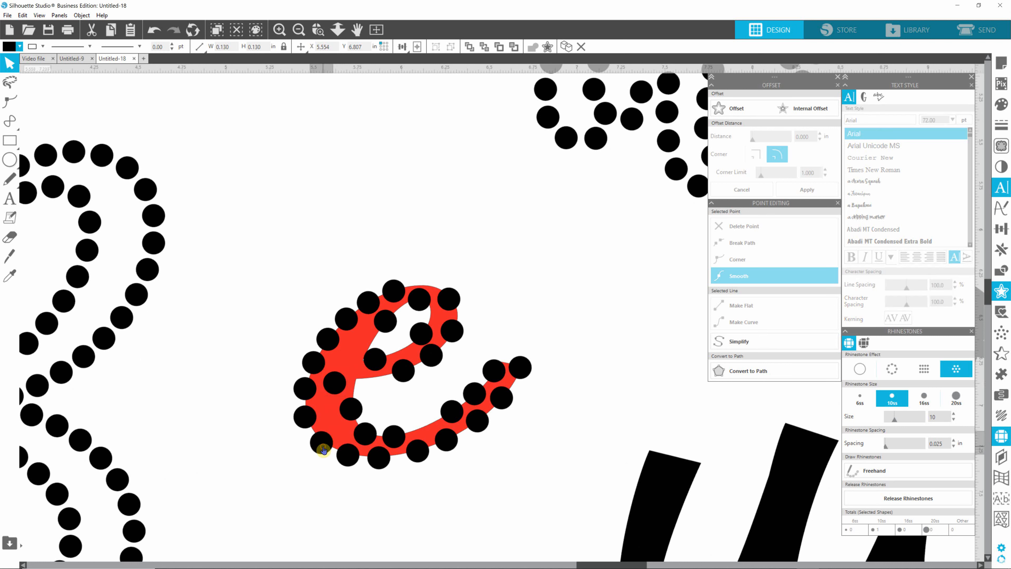
left_click(354, 460)
left_click(372, 463)
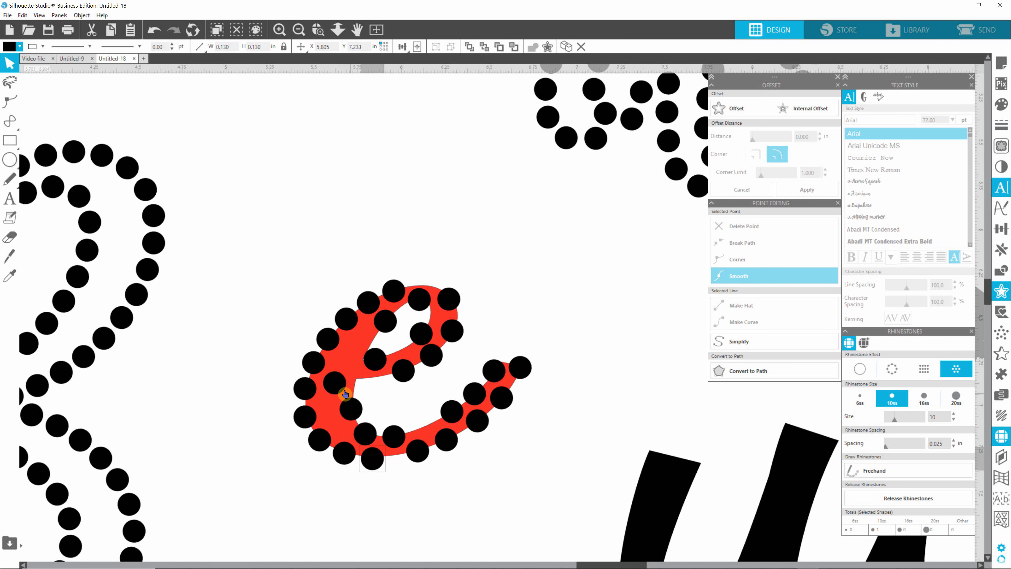
left_click_drag(345, 394, 332, 416)
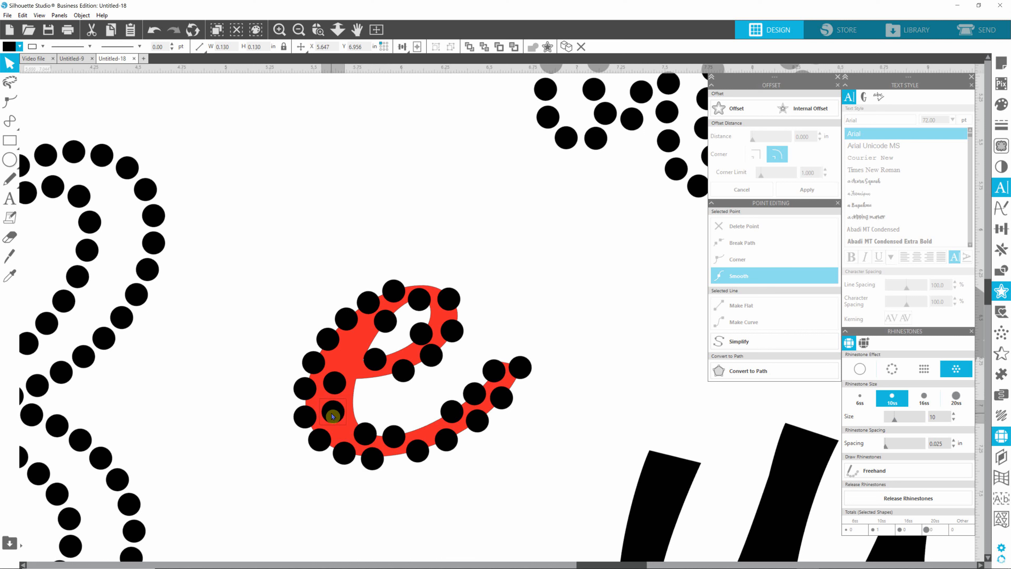
- Duplicate and reposition stones along the underside of the e's crossbar and around the upper right of its loop
left_click(401, 374)
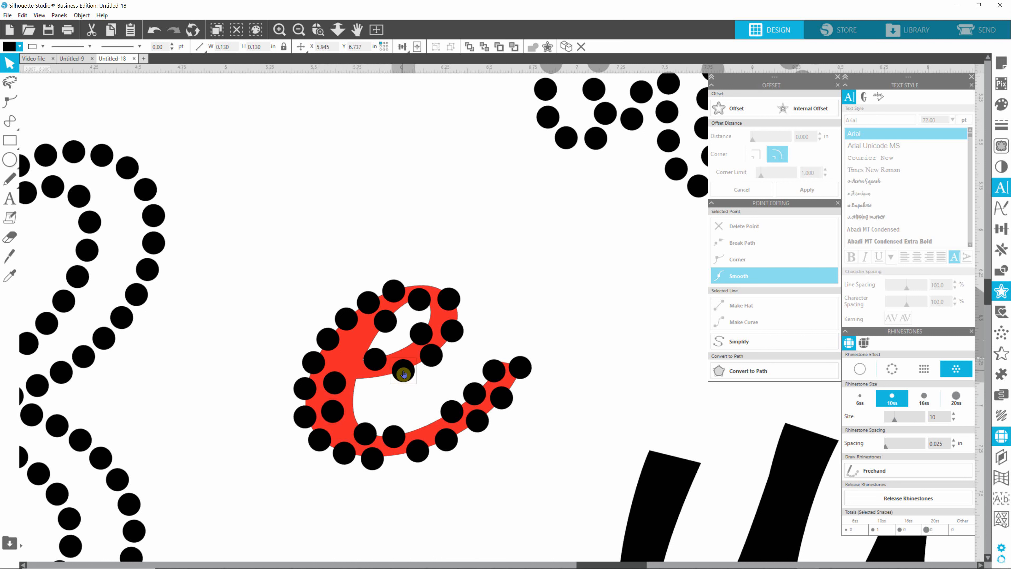
mouse_move(406, 374)
left_mouse_down()
mouse_move(361, 383)
mouse_move(400, 375)
left_mouse_up()
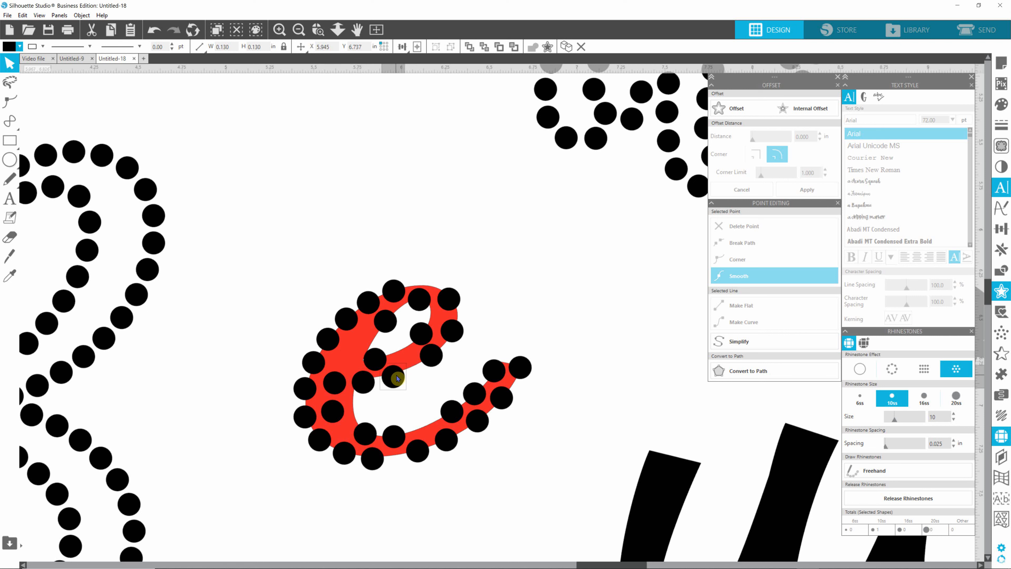
left_click(433, 355)
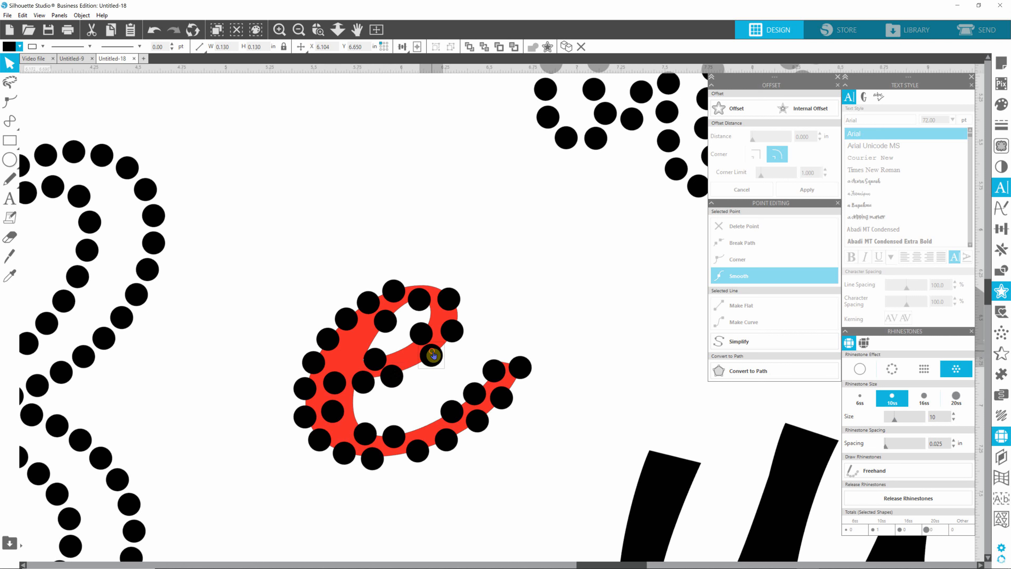
left_click_drag(419, 359, 459, 324)
left_click(452, 295)
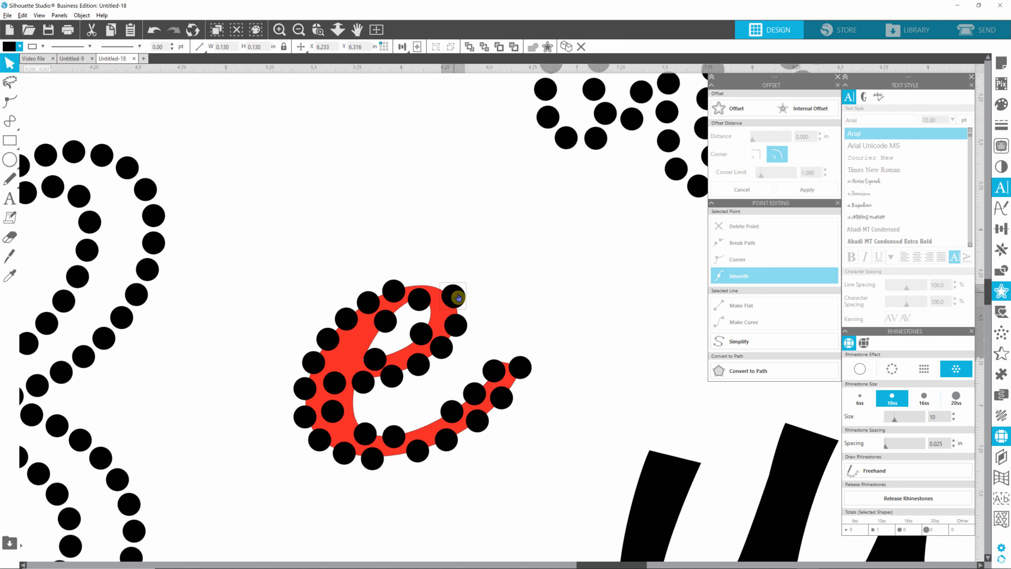
left_click_drag(454, 292, 440, 279, "alt")
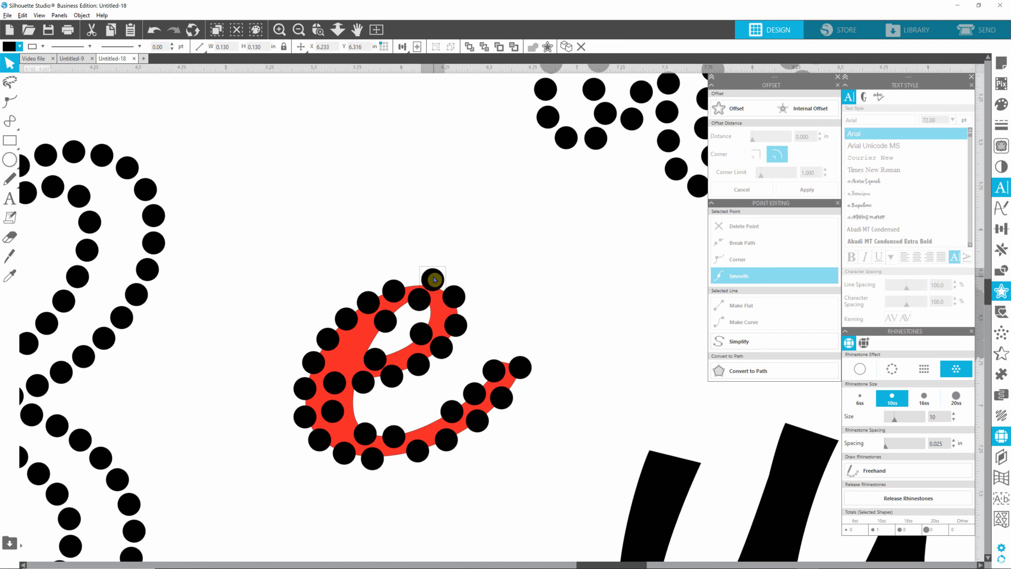
left_click(547, 283)
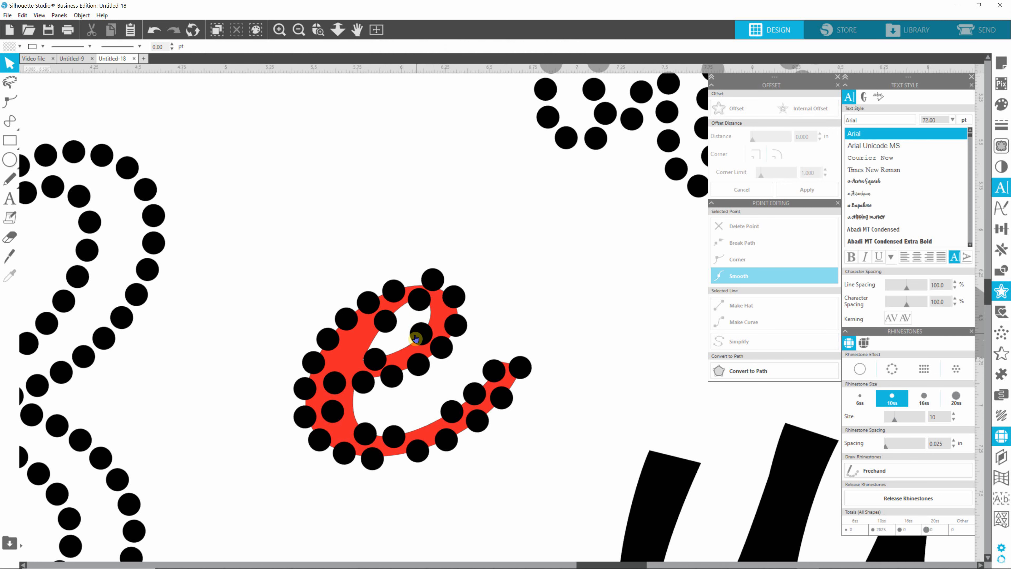
- Nudge the e's stones under the crossbar and around the right side of its loop inward, and shift the top stone left along the red guide
scroll(415, 338, "up", 5)
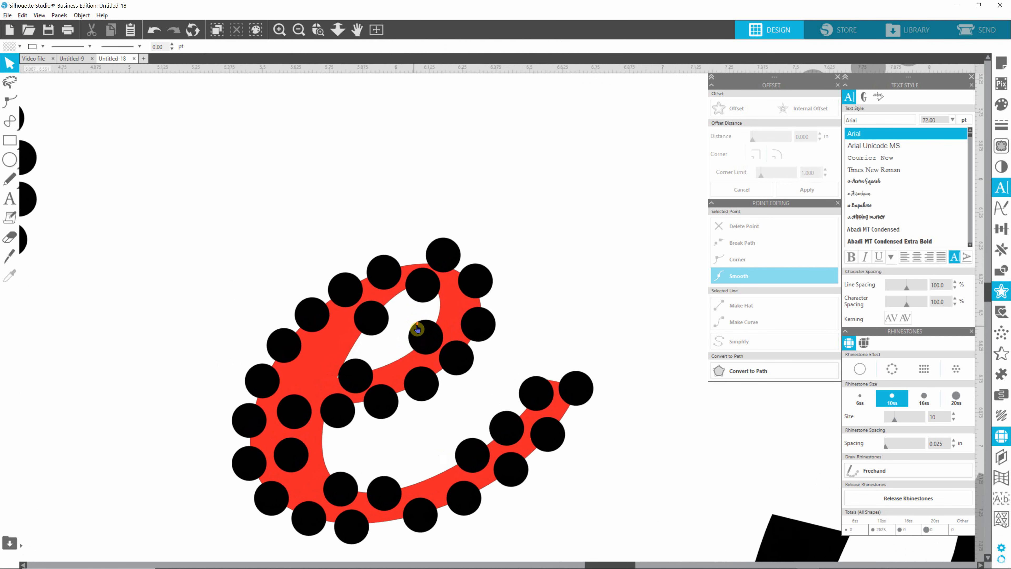
scroll(417, 329, "up", 1)
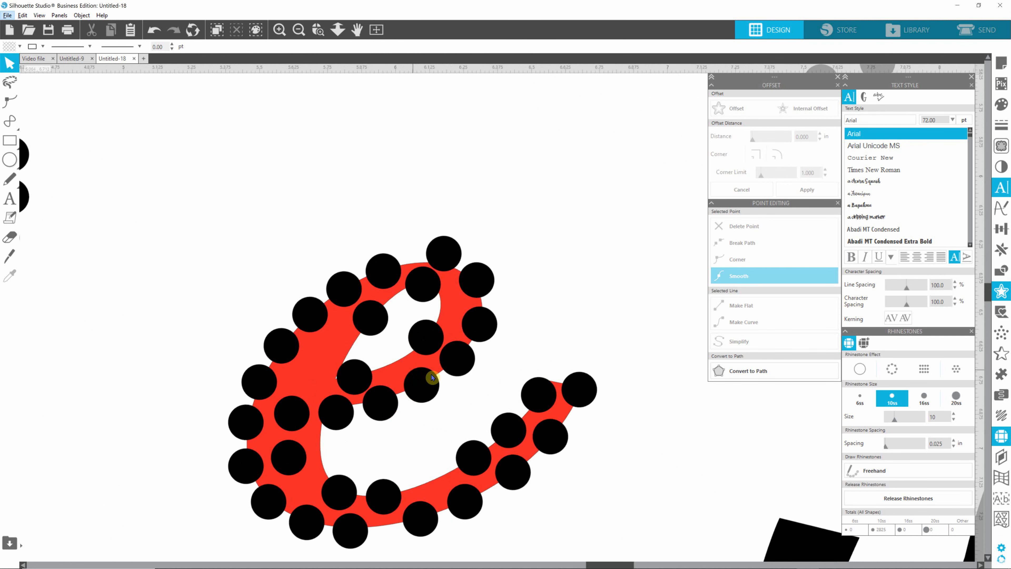
left_click(423, 382)
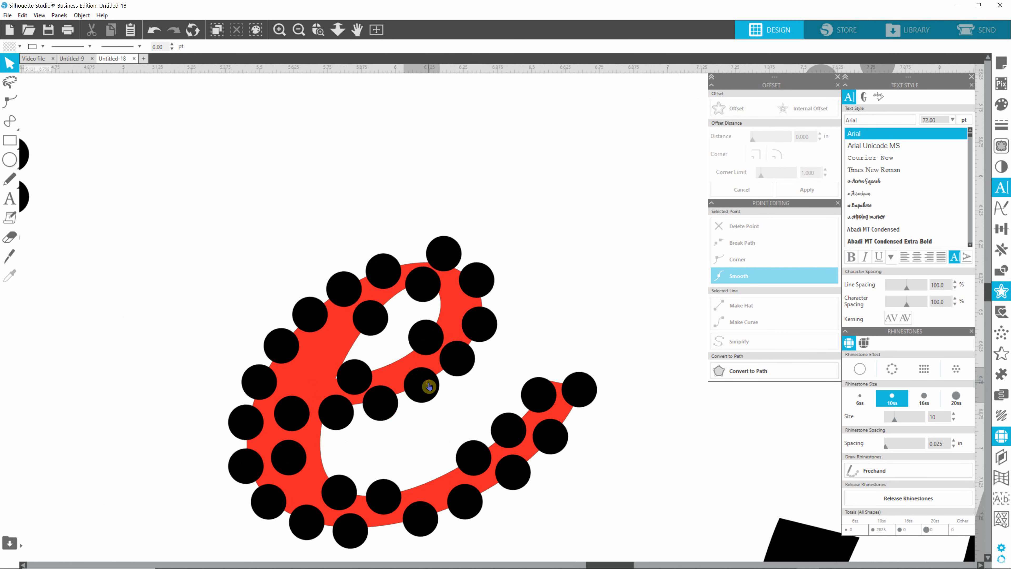
left_click(455, 361)
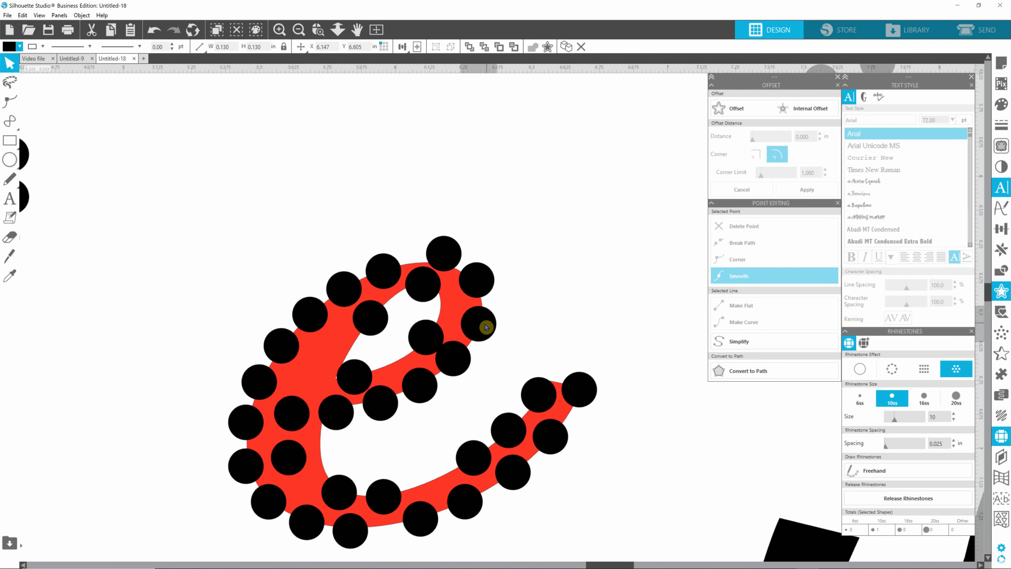
left_click(477, 279)
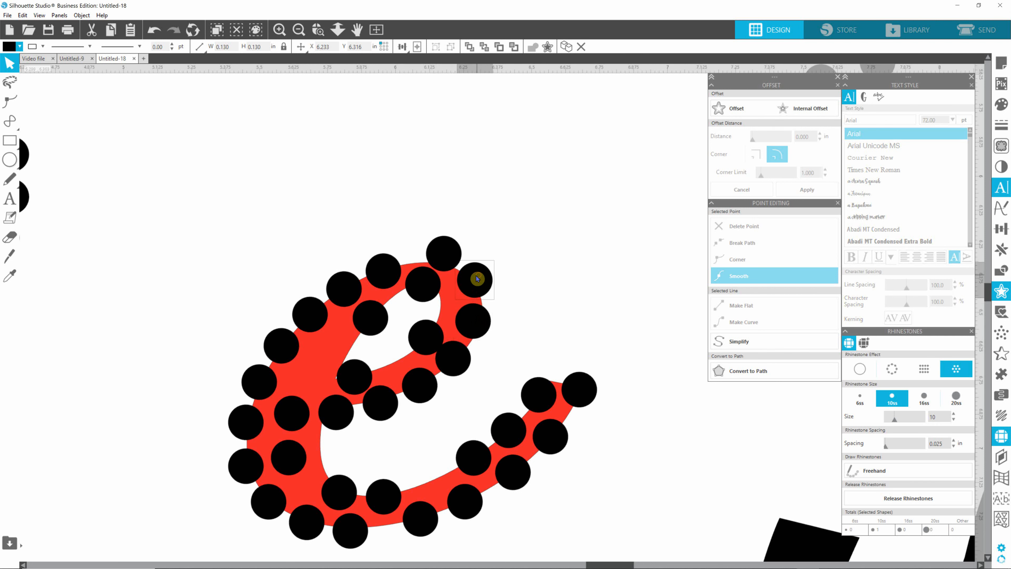
left_click_drag(472, 276, 431, 255)
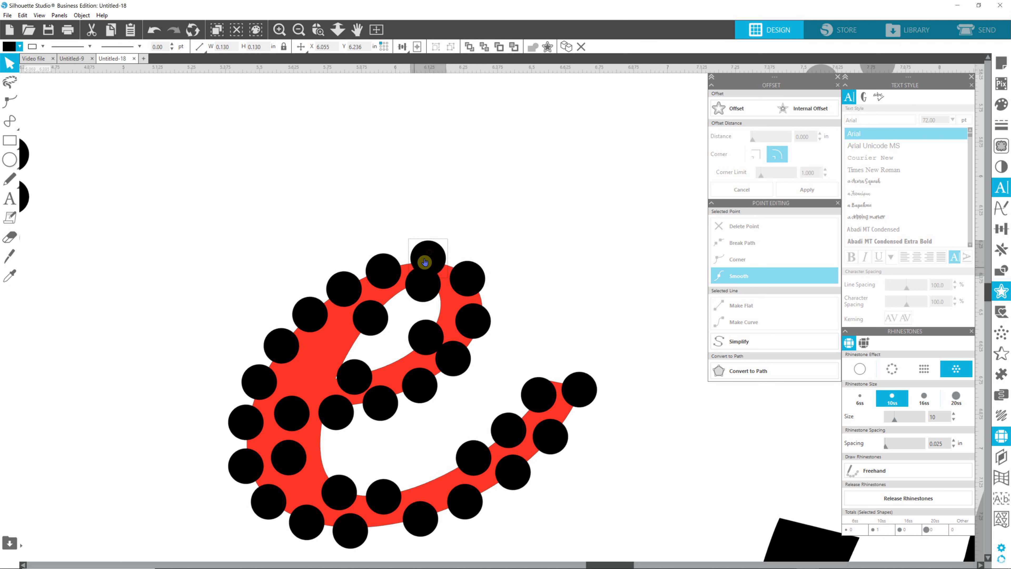
- Shift the e's outer stones from the upper left down the left side slightly upward to even out their spacing along the red guide
left_click(386, 272)
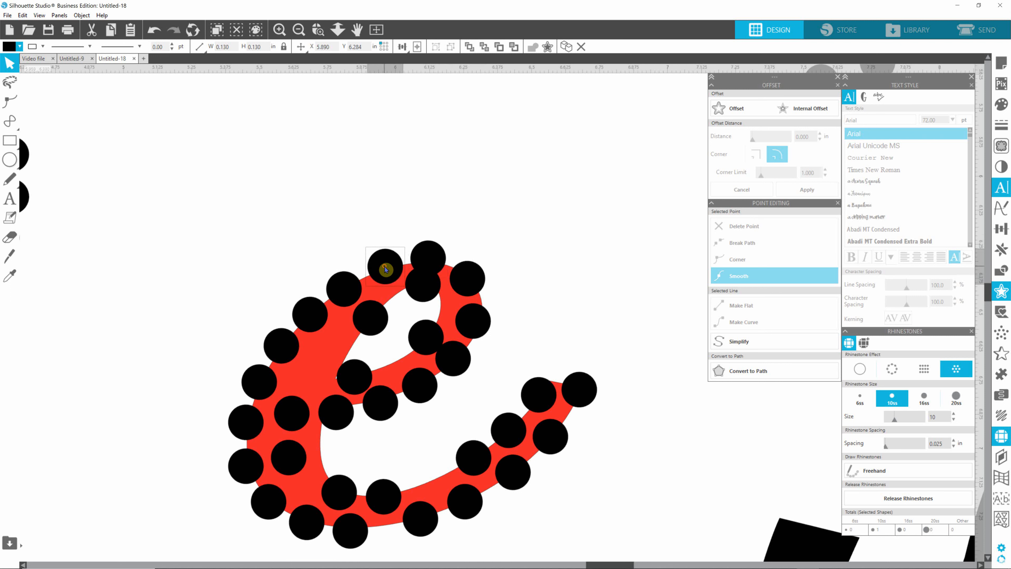
left_click_drag(385, 270, 315, 320)
left_click(346, 292)
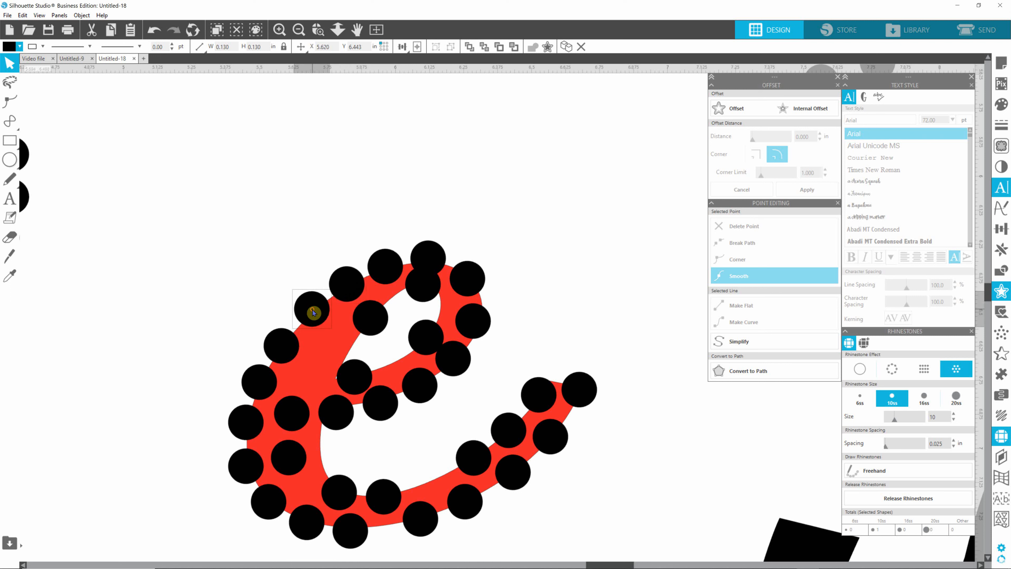
left_click(282, 349)
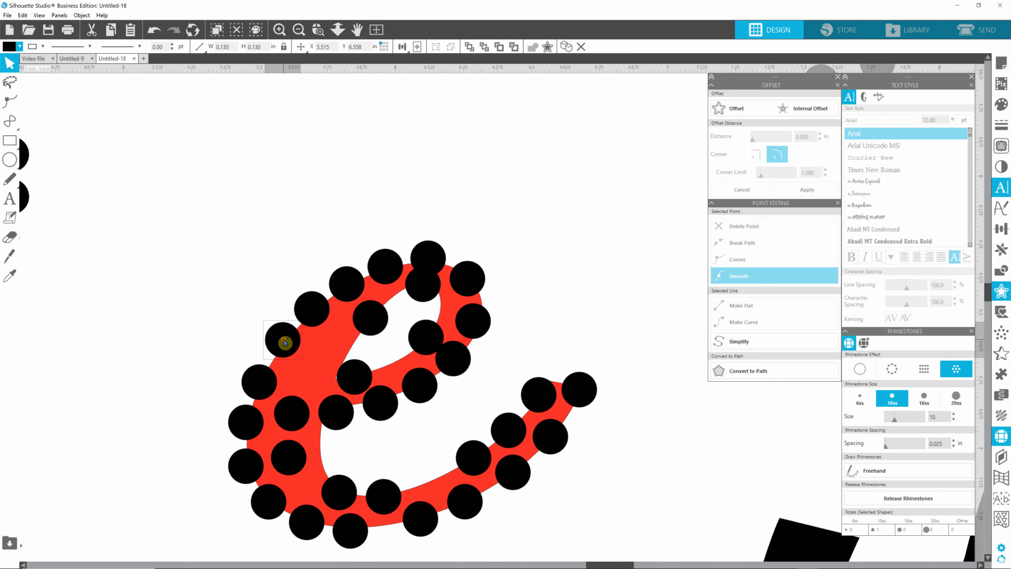
left_click(258, 385)
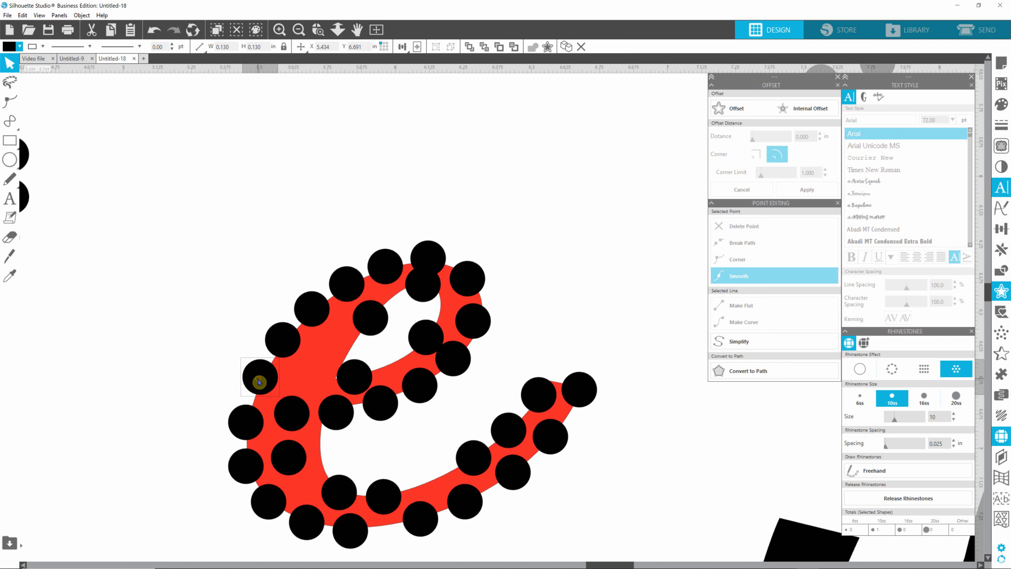
left_click(243, 425)
left_click_drag(243, 420, 243, 420)
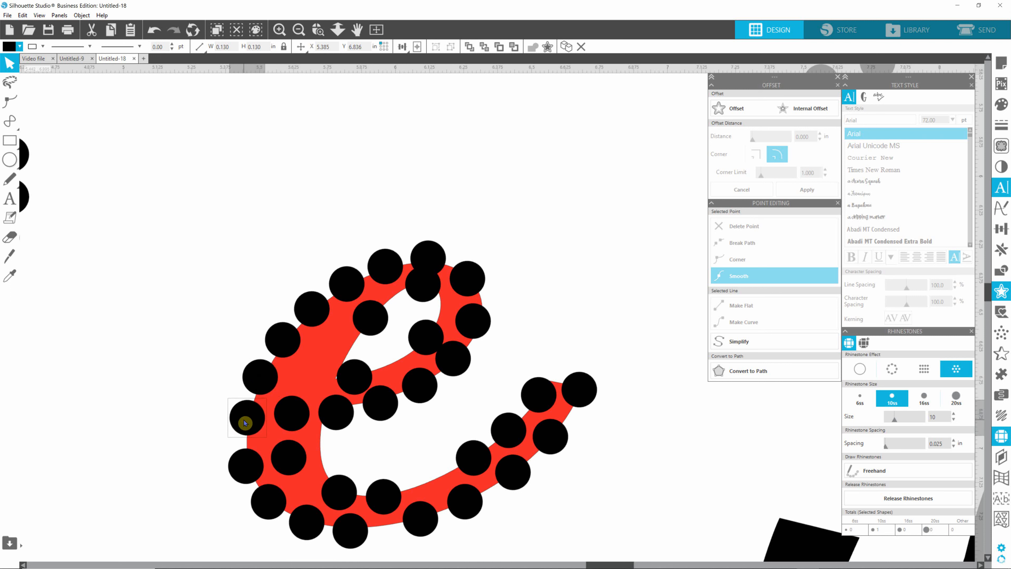
left_click_drag(244, 469, 244, 462)
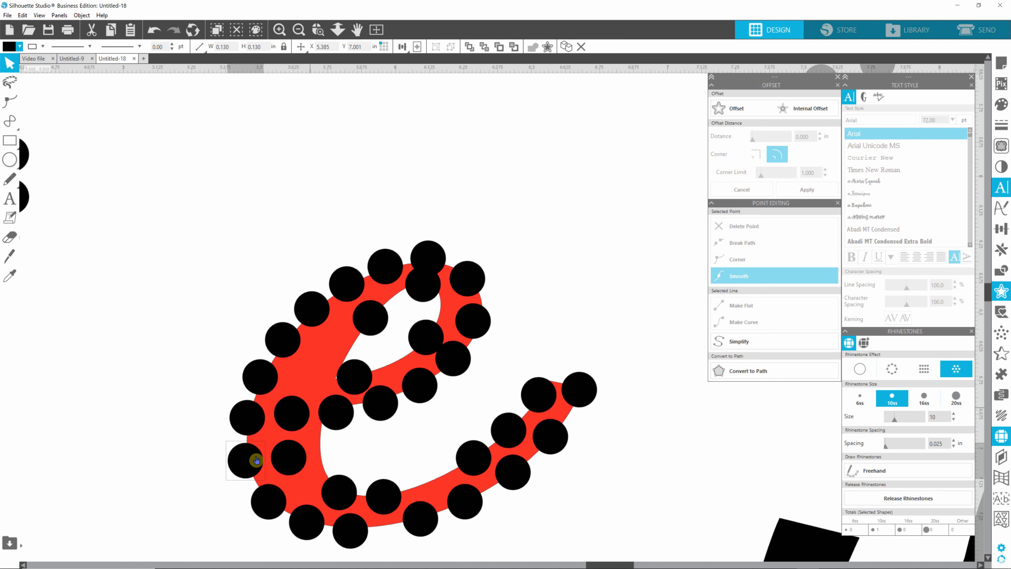
- Line the e's inner stones along the inside edge of its thick left stroke and nudge the lower-left outer stone into place
left_click_drag(368, 317, 414, 298)
left_click_drag(342, 500, 270, 501)
left_click(269, 508)
right_click(316, 480)
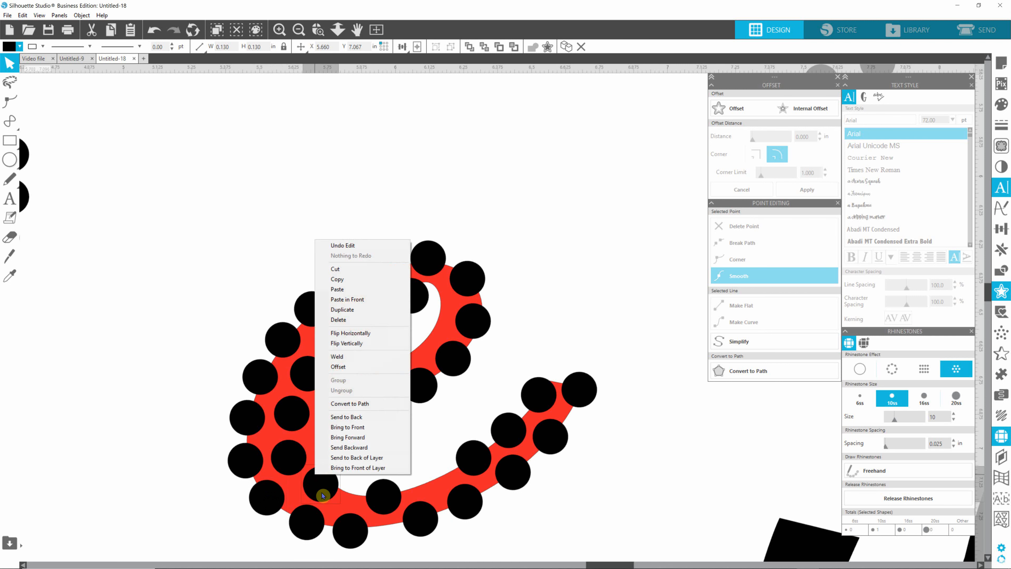
left_click(458, 424)
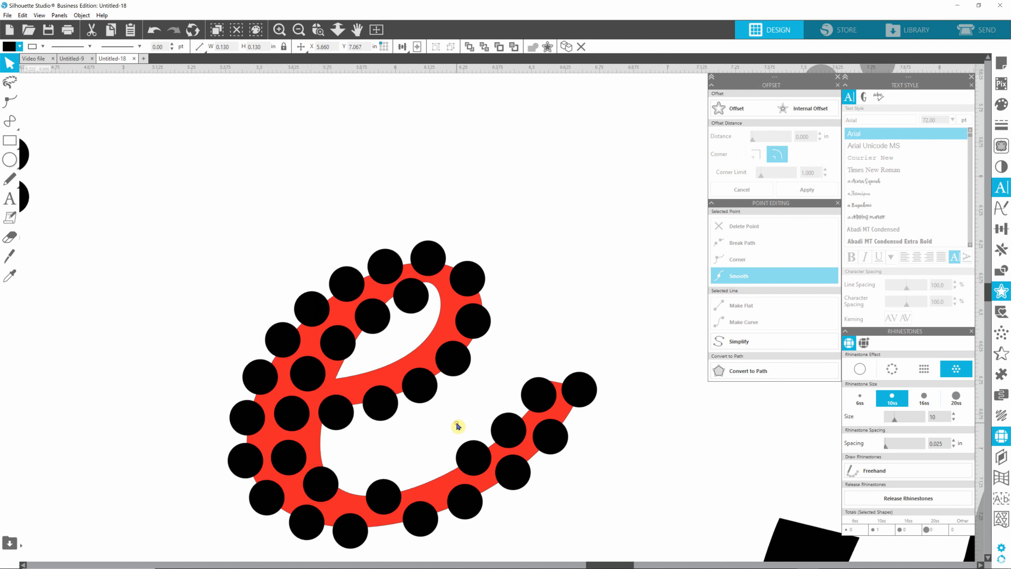
- Respace the outer stones along the e's bottom and up its tail, and place a stone on the inner edge of the bottom curve
left_click(306, 515)
left_click_drag(311, 524, 434, 516)
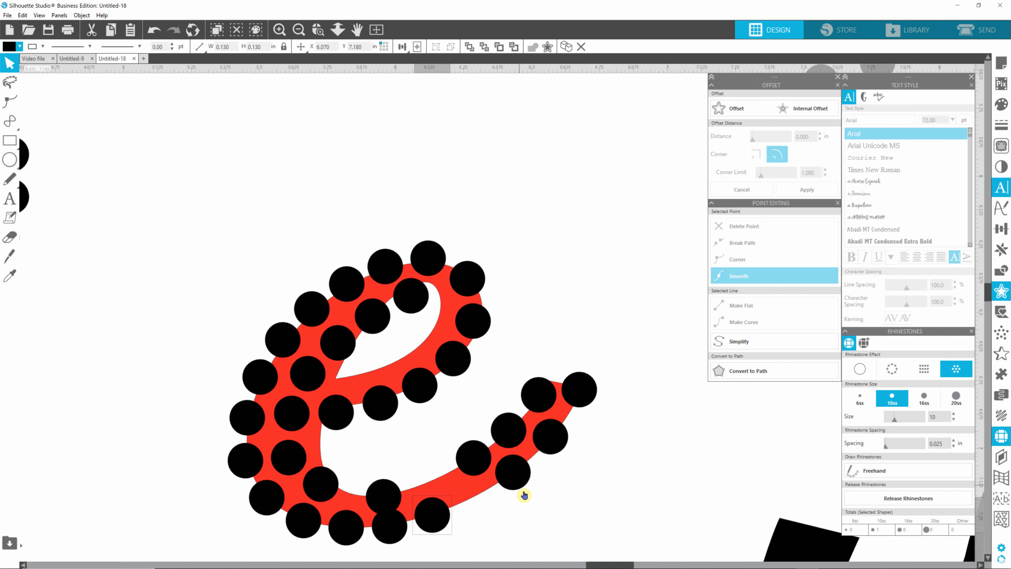
left_click(522, 482)
left_click_drag(522, 482, 476, 500)
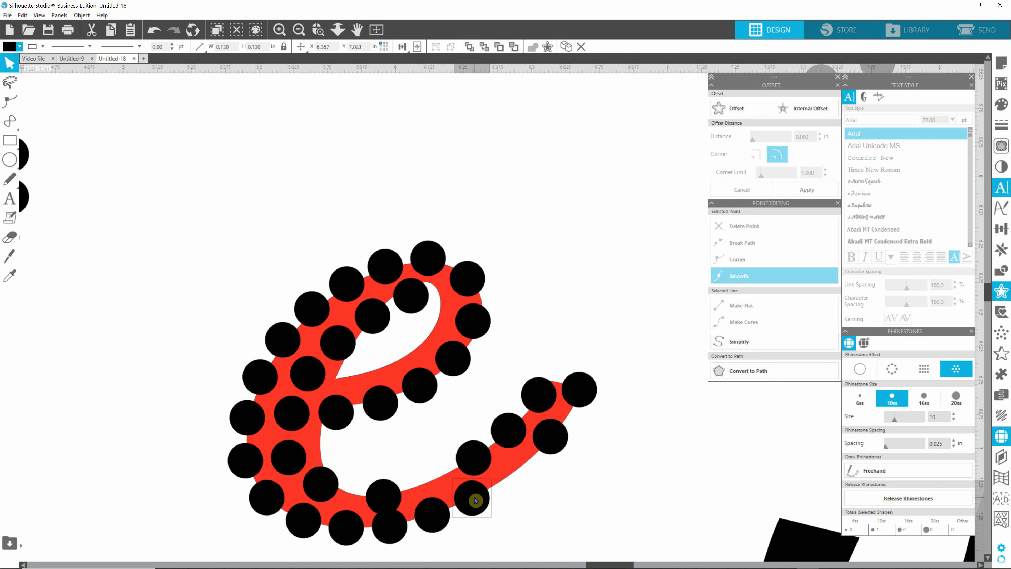
left_click_drag(554, 440, 513, 477)
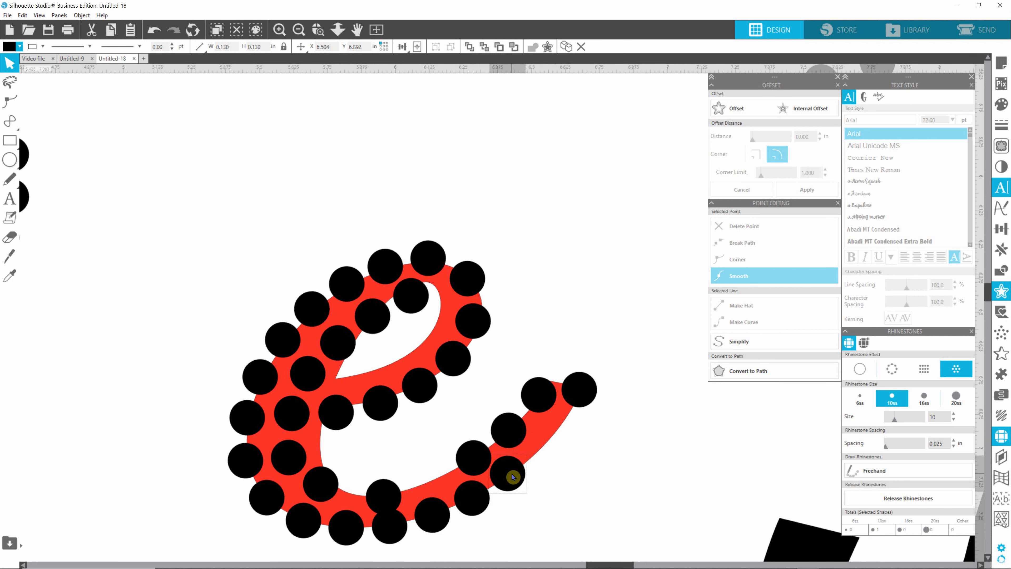
left_click(582, 388)
mouse_move(582, 388)
left_mouse_down()
mouse_move(544, 447)
mouse_move(430, 464)
mouse_move(394, 493)
mouse_move(367, 492)
left_mouse_up()
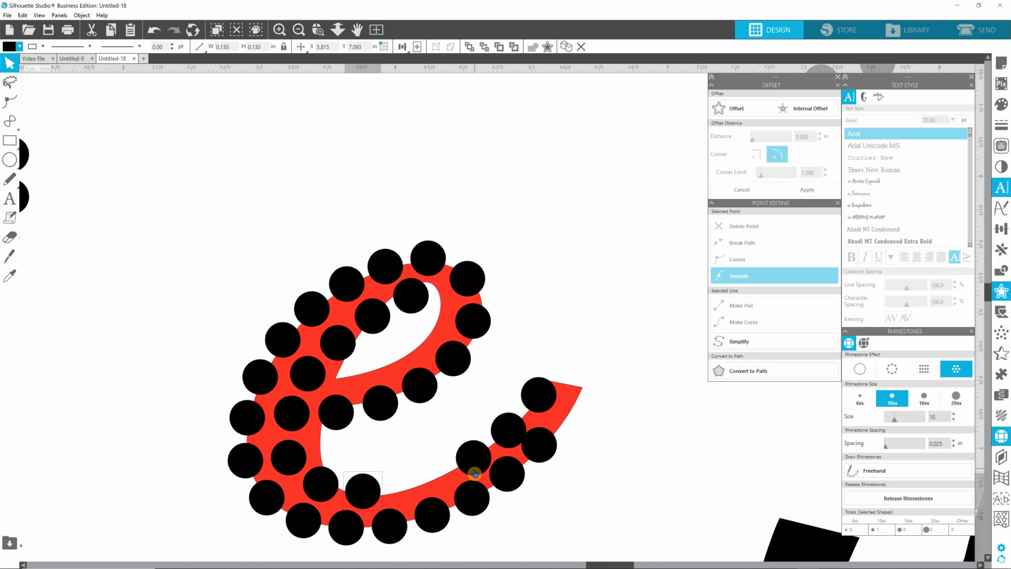
- Delete the three remaining stones along the inner edge of the e's tail
left_click(474, 458)
key("Delete")
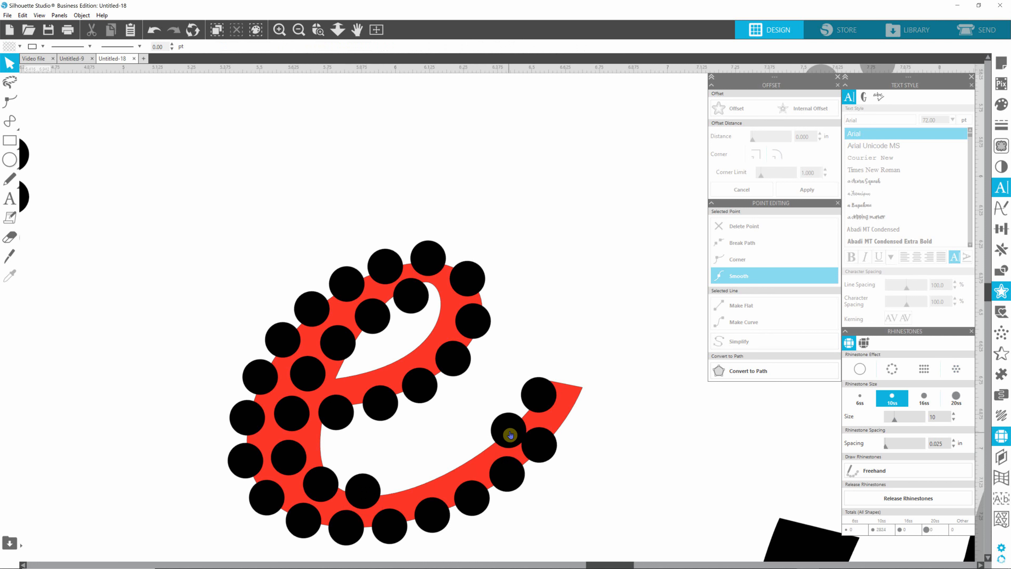
left_click(509, 429)
key("Delete")
left_click(532, 402)
key("Delete")
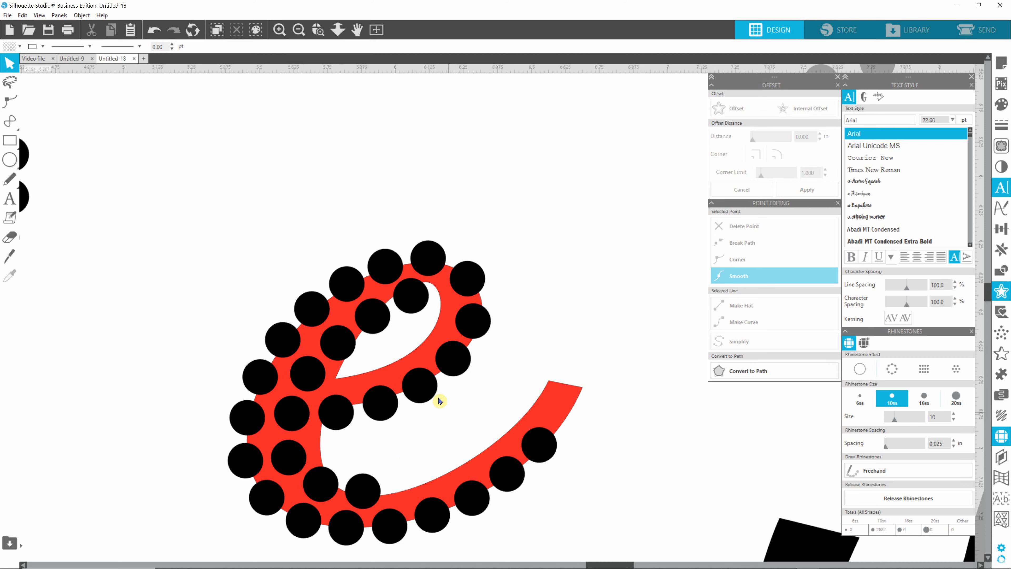
- Move the red a onto the rhinestone a and send it to the back as a guide
scroll(471, 445, "down", 1)
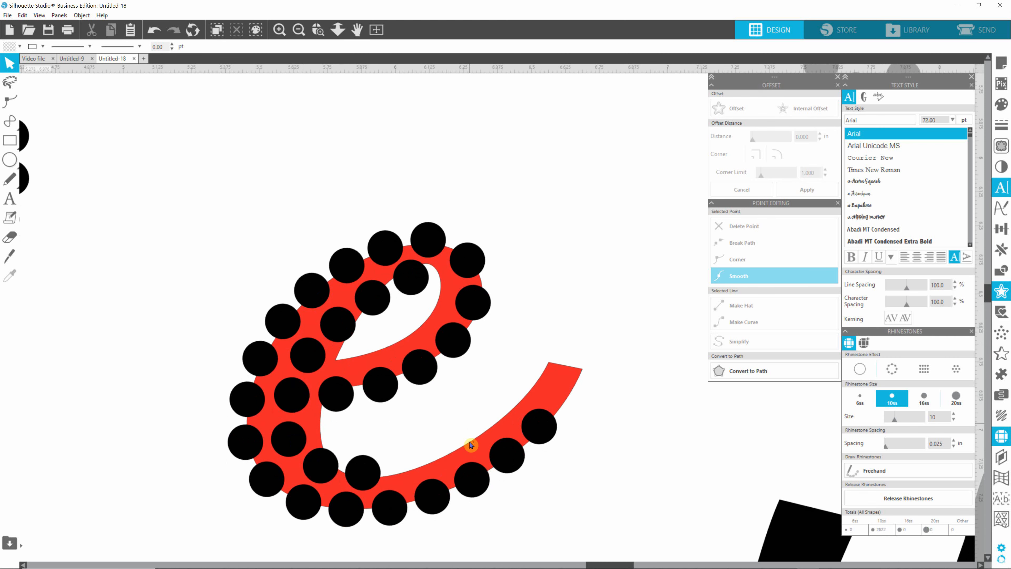
scroll(471, 445, "down", 5)
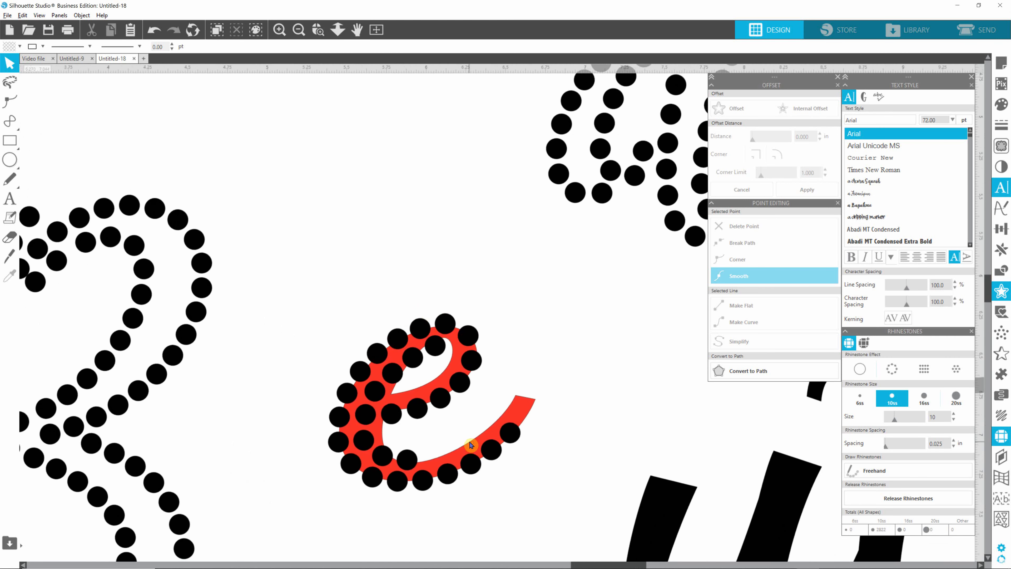
scroll(471, 445, "down", 5)
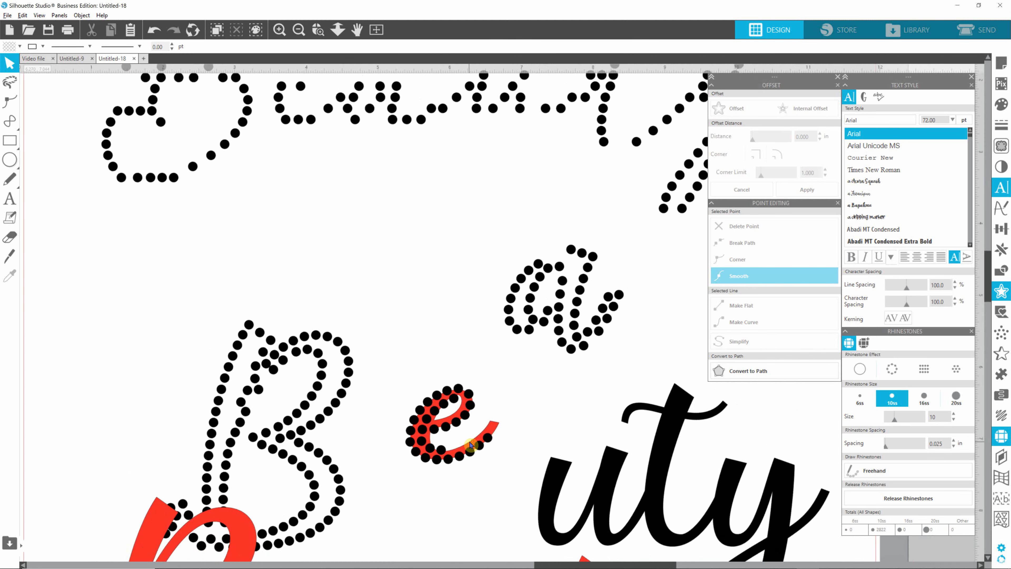
scroll(471, 445, "down", 1)
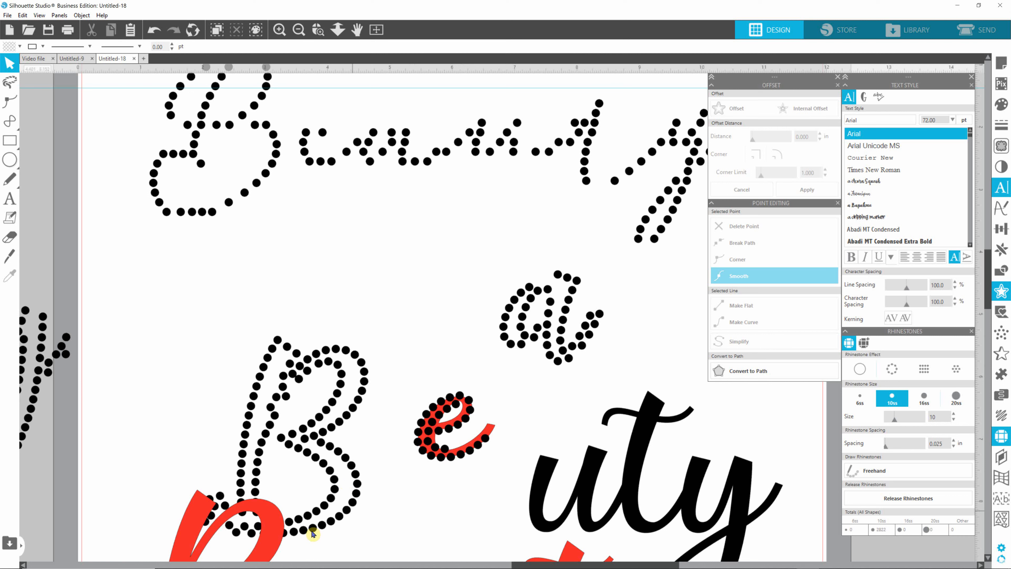
left_click_drag(567, 554, 595, 334)
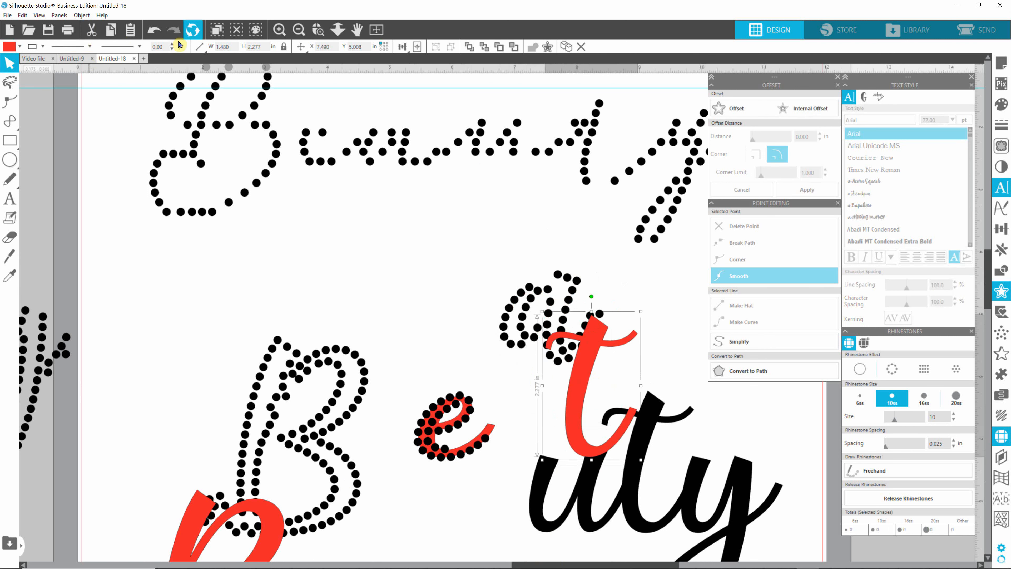
left_click(154, 30)
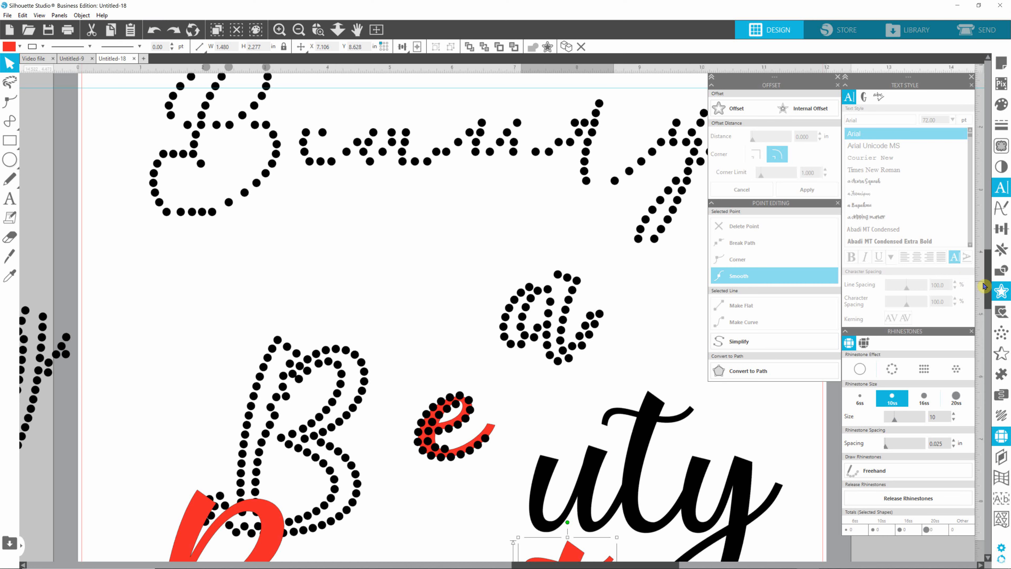
left_click_drag(987, 271, 987, 306)
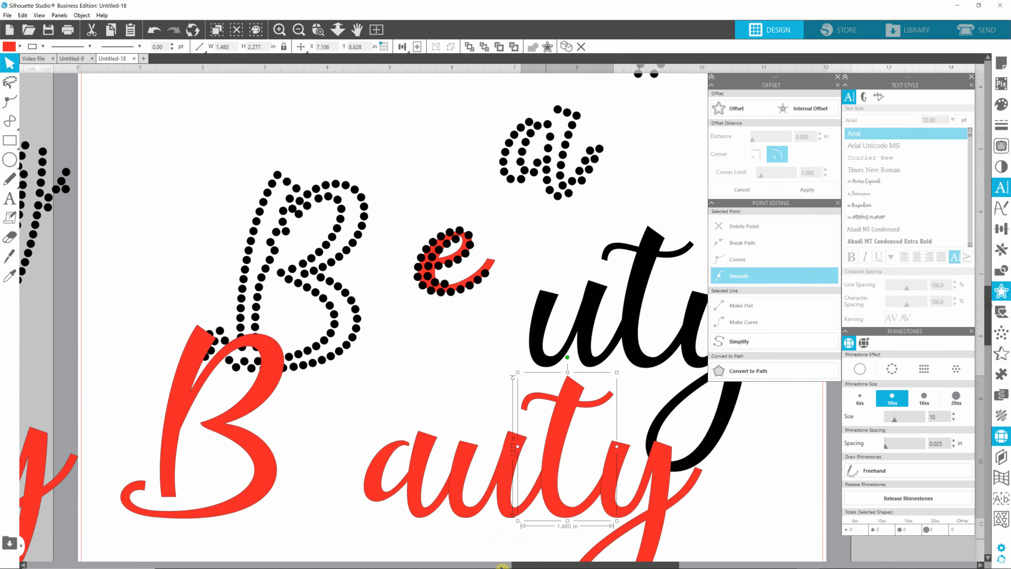
left_click(416, 477)
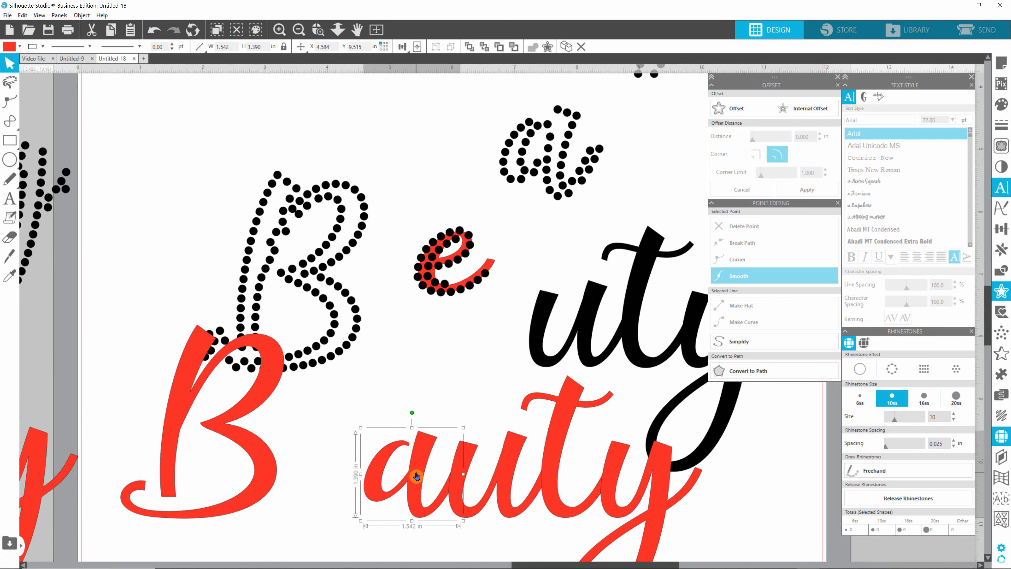
left_click_drag(416, 477, 557, 154)
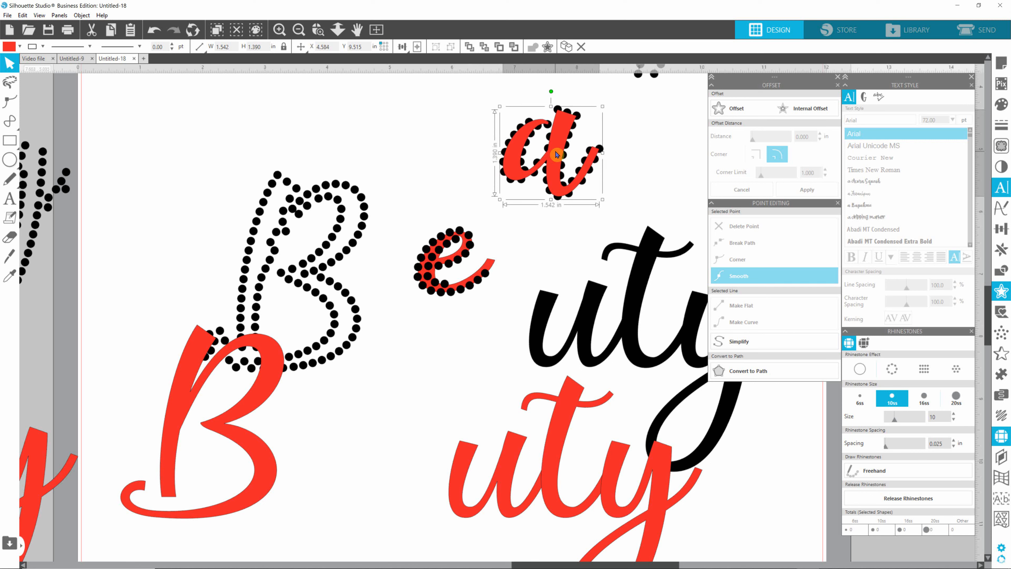
right_click(557, 155)
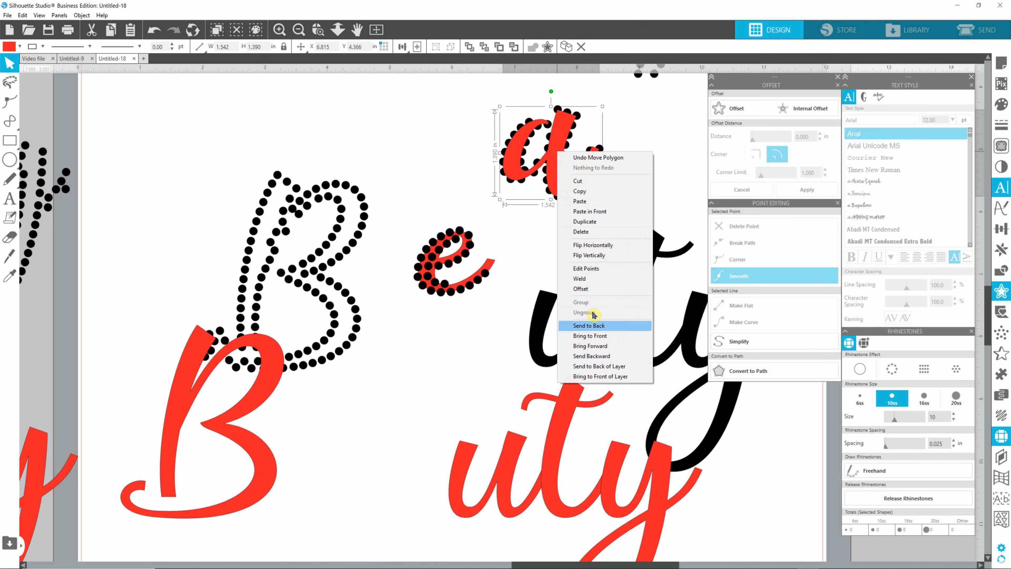
left_click(591, 326)
left_click(635, 172)
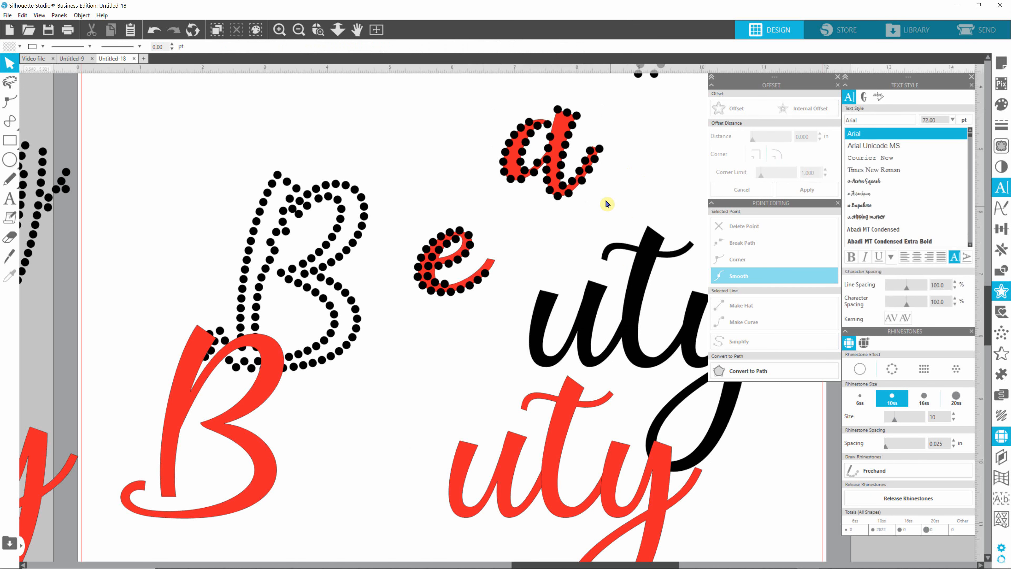
- Move the rhinestone e together with its red guide down and left, next to the rhinestone B
scroll(599, 170, "up", 1)
scroll(599, 170, "up", 1)
scroll(601, 176, "up", 1)
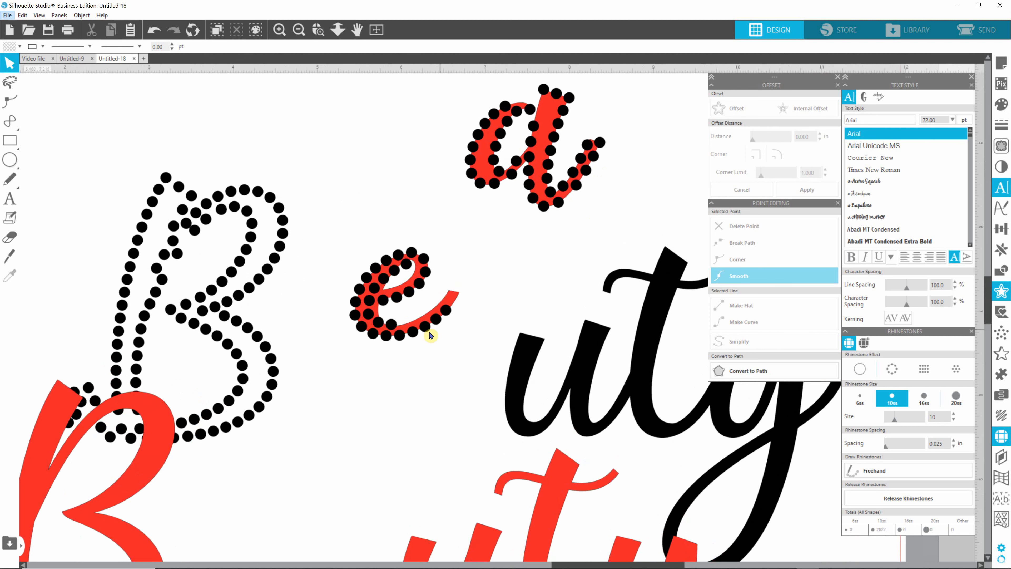
left_click_drag(344, 235, 474, 355)
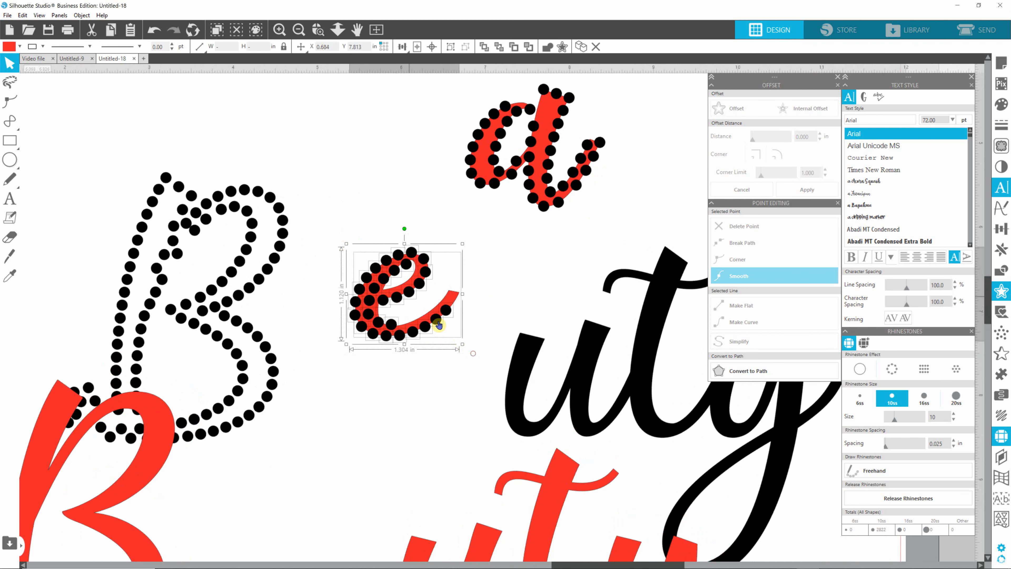
left_click_drag(404, 292, 344, 377)
left_click(410, 265)
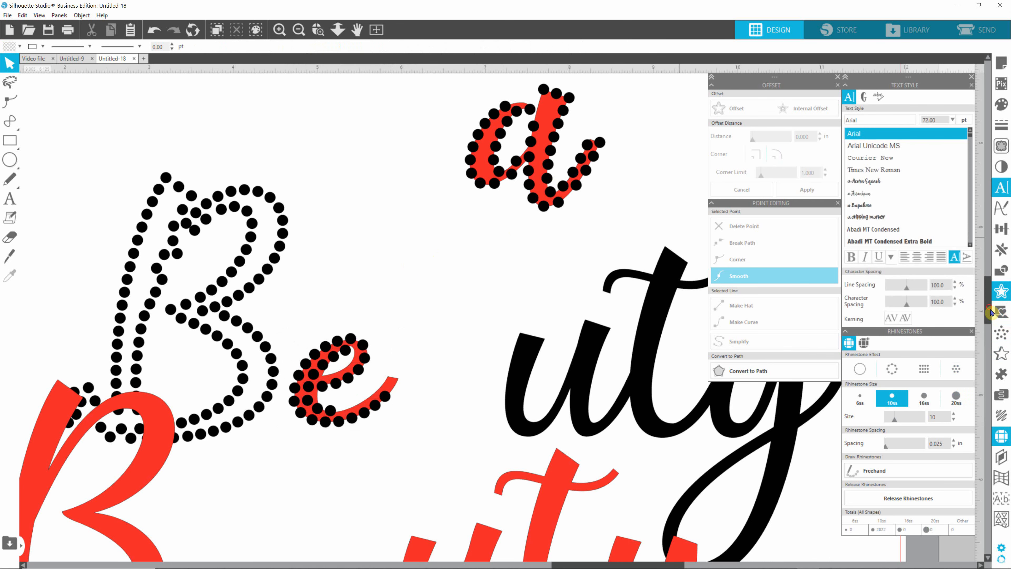
scroll(989, 284, "up", 4)
scroll(509, 334, "up", 1)
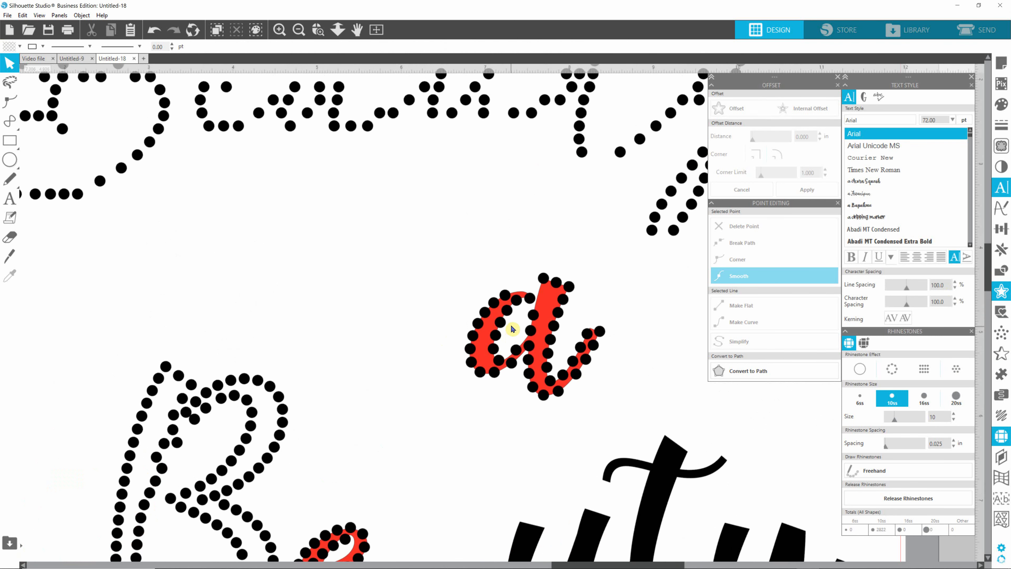
- Move the stone at the tip of the a's bowl onto the bowl's outer upper edge
scroll(517, 341, "up", 4)
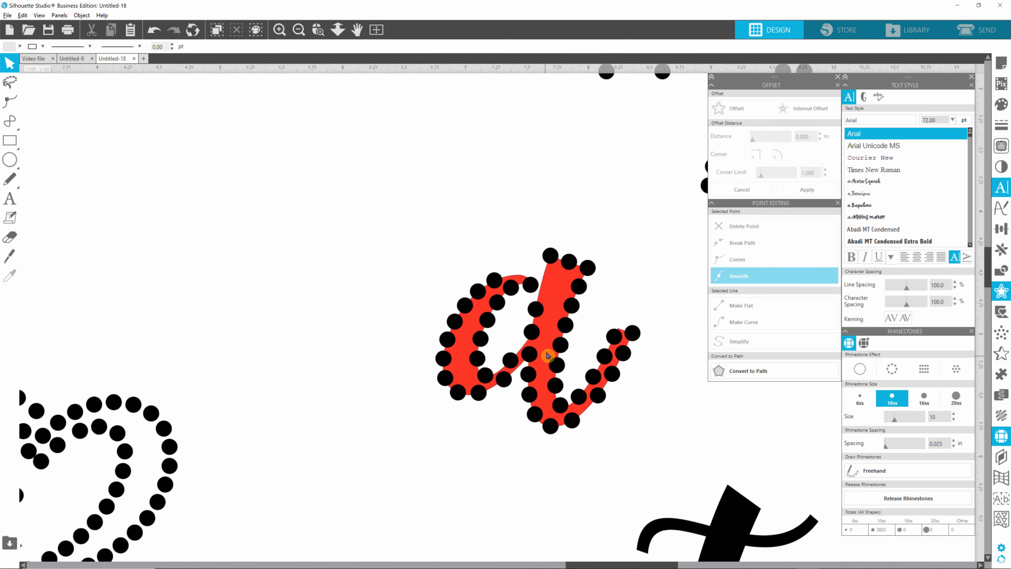
scroll(548, 350, "up", 3)
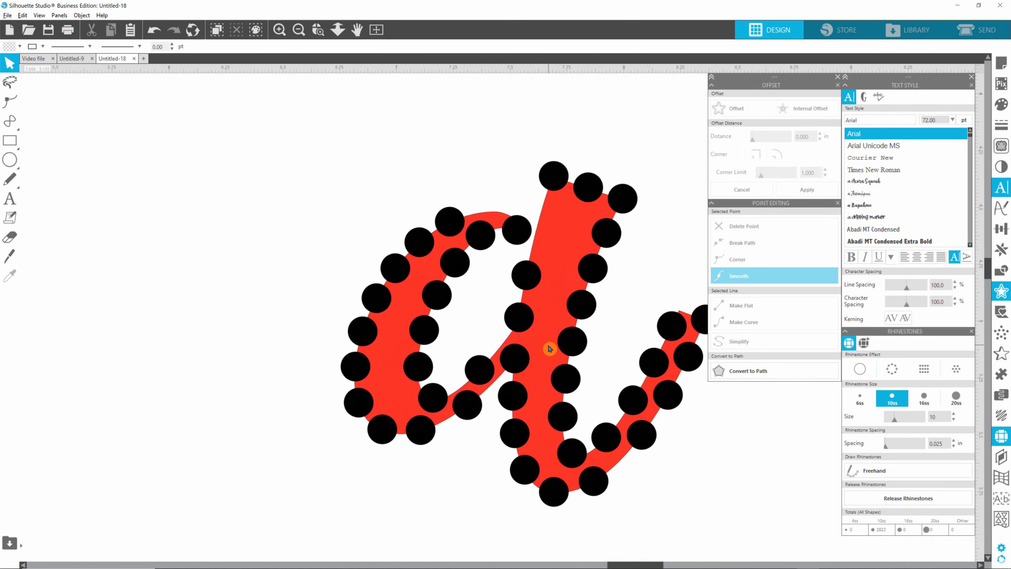
left_click_drag(518, 230, 484, 204)
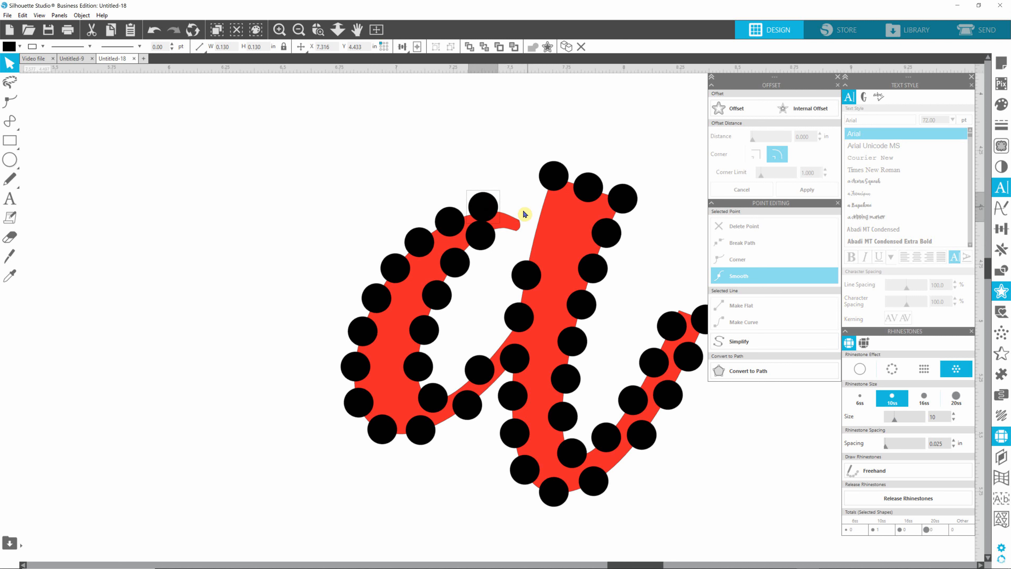
- Fill the gap along the upper left edge of the a's stem with two stones and space them evenly with the stone below
left_click(557, 178)
left_click_drag(554, 179, 545, 207)
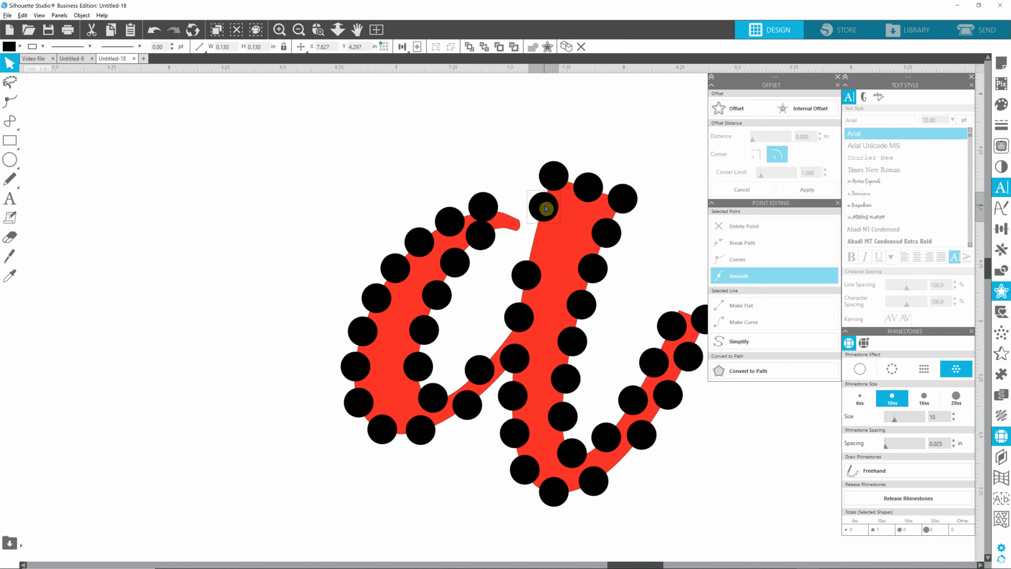
left_click(527, 276)
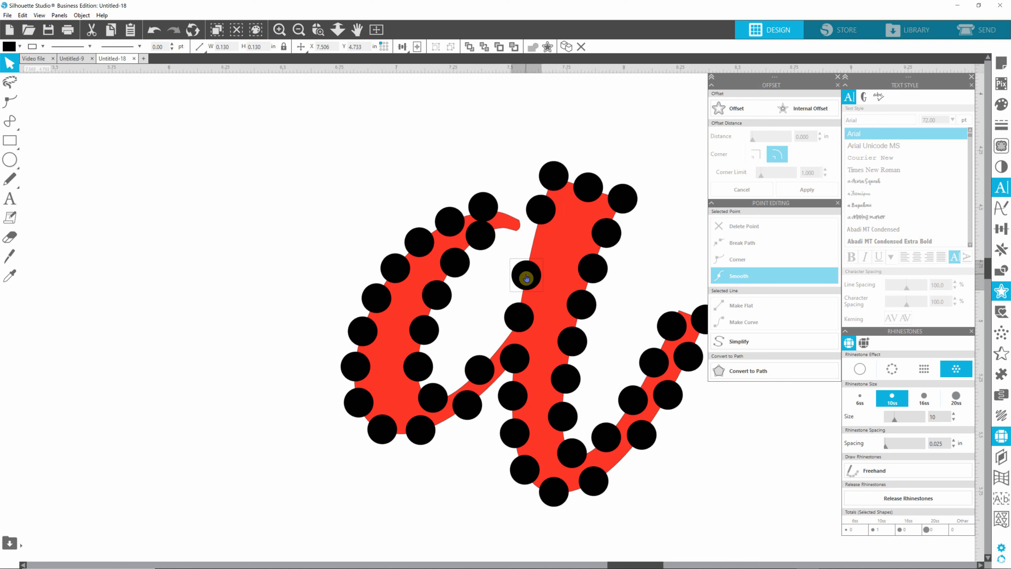
mouse_move(529, 277)
left_mouse_down()
mouse_move(531, 248)
mouse_move(525, 280)
left_mouse_up()
left_click(527, 275)
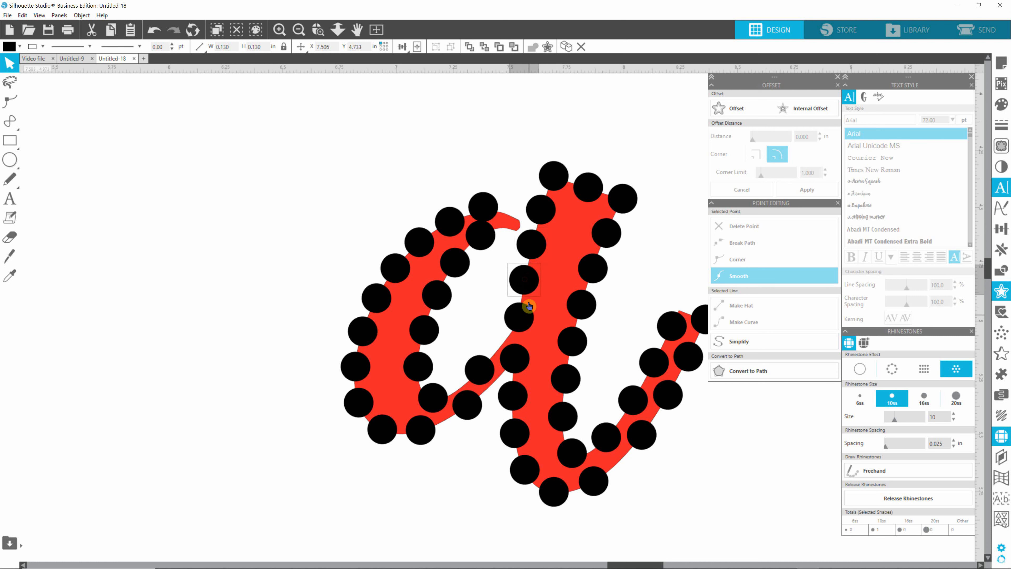
- Respace the stones down the lower left edge of the a's stem at even intervals
left_click(522, 323)
left_click_drag(522, 323, 523, 321)
left_click(515, 361)
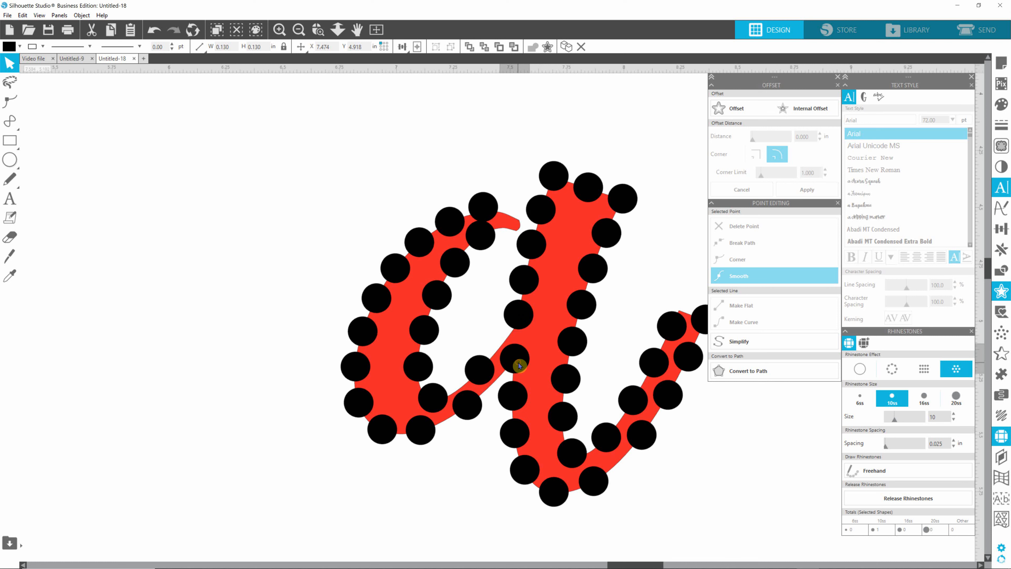
left_click_drag(515, 360, 517, 352)
left_click_drag(511, 403, 511, 396)
left_click(517, 438)
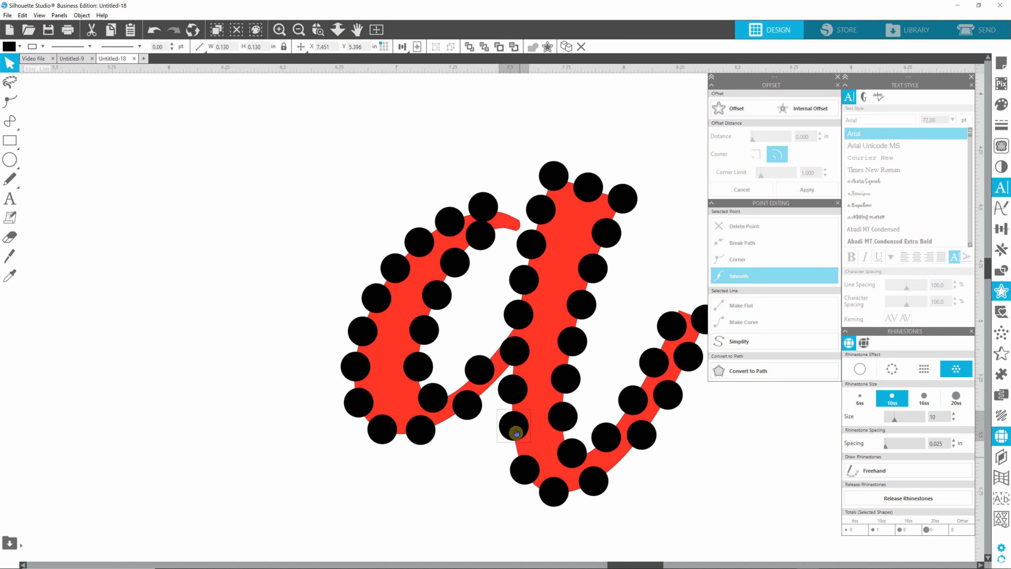
left_click(524, 474)
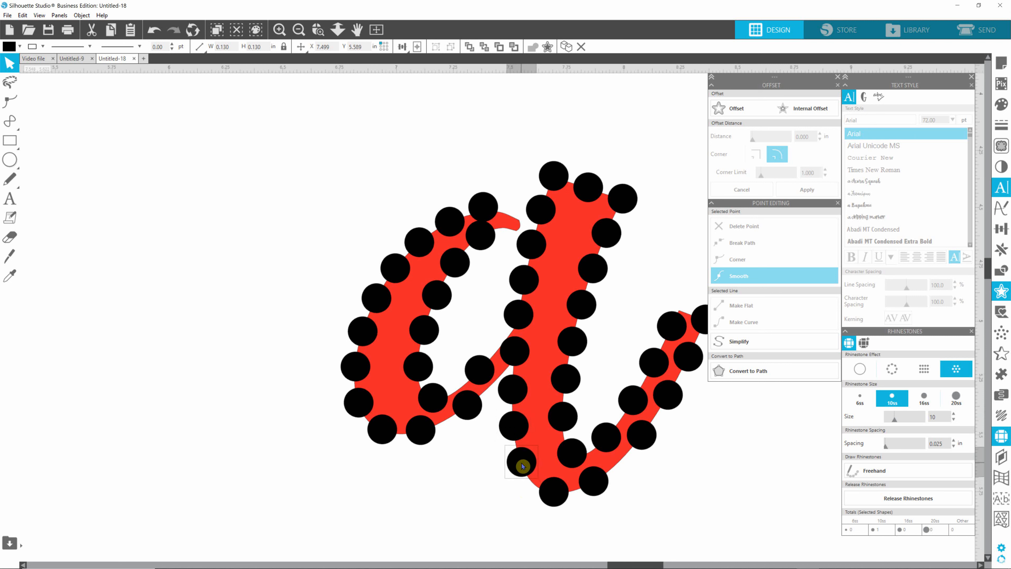
- Respace the stones around the bottom curve of the a's stem and up the lower outer edge of its tail
left_click_drag(523, 467, 588, 491)
left_click(602, 490)
left_click_drag(646, 442, 616, 463)
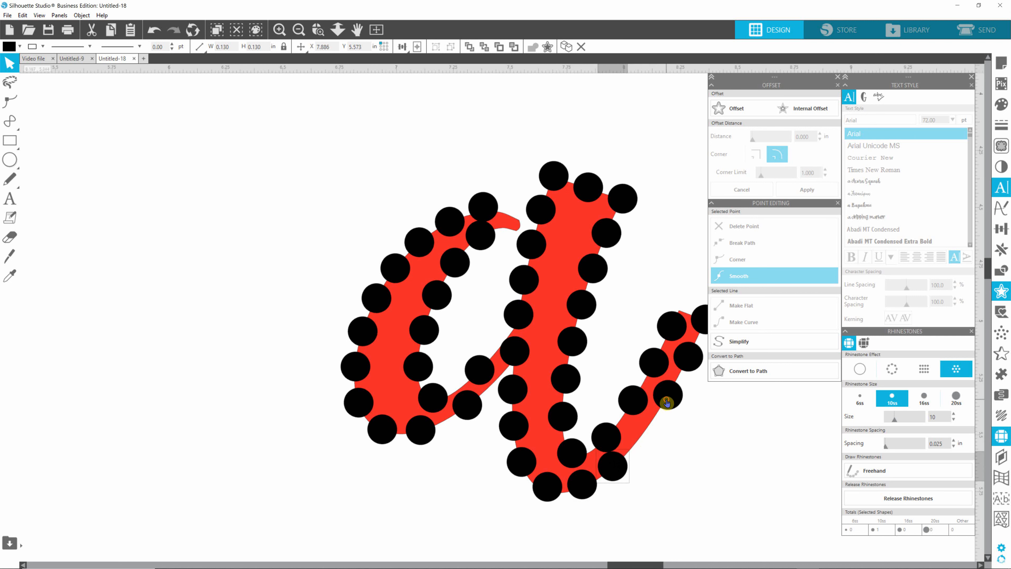
left_click_drag(668, 395, 639, 438)
left_click(644, 171)
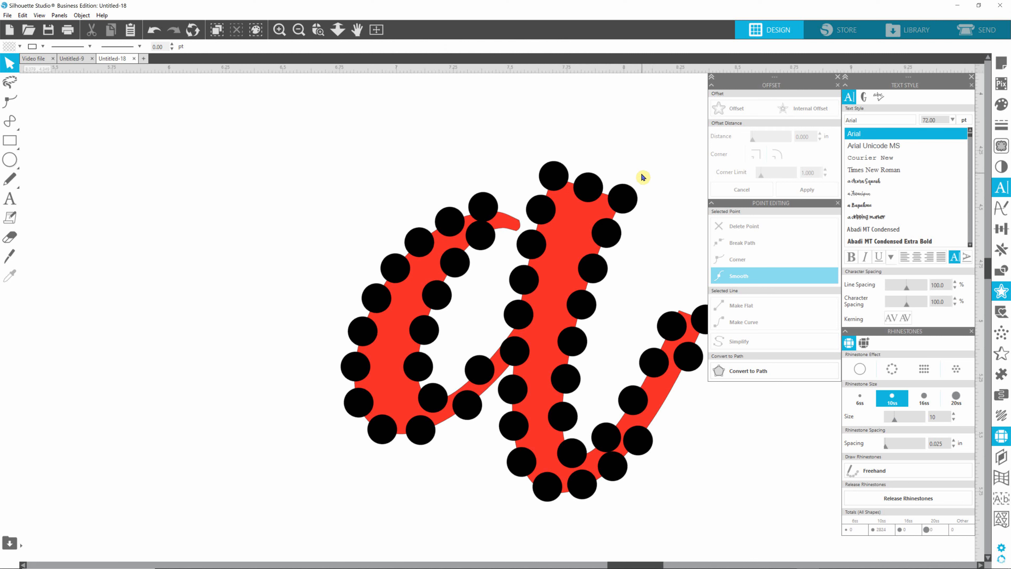
- Delete the nine stones along the top right and down the right edge of the a's stem
left_click_drag(657, 159, 562, 265)
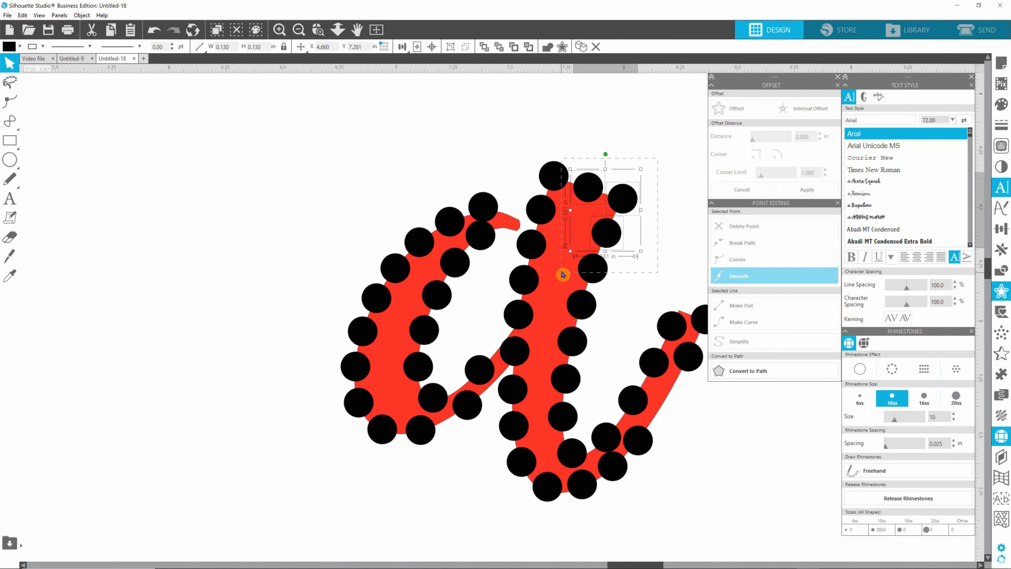
key("Delete")
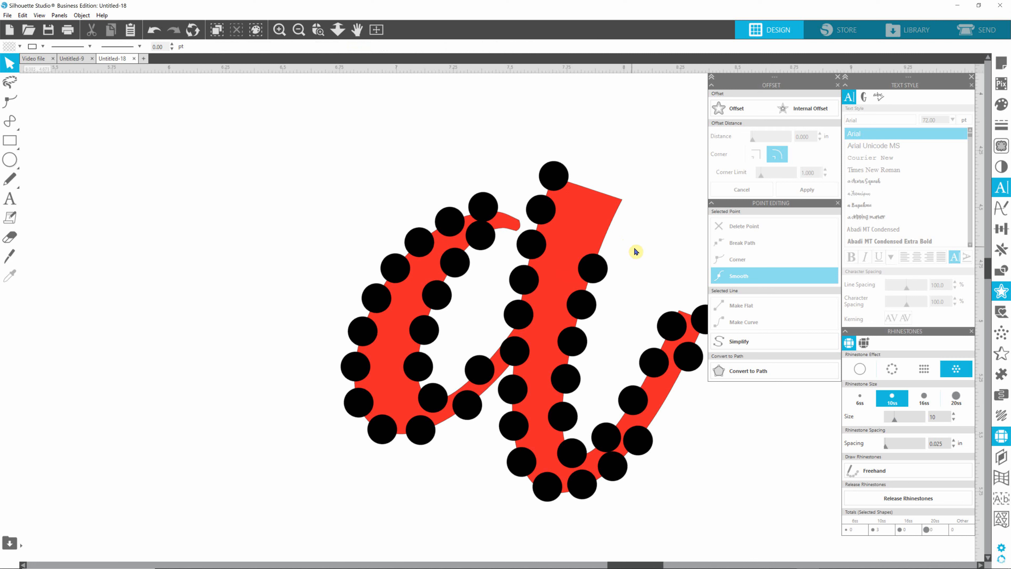
left_click_drag(637, 239, 549, 431)
key("Delete")
left_click(567, 347)
key("Delete")
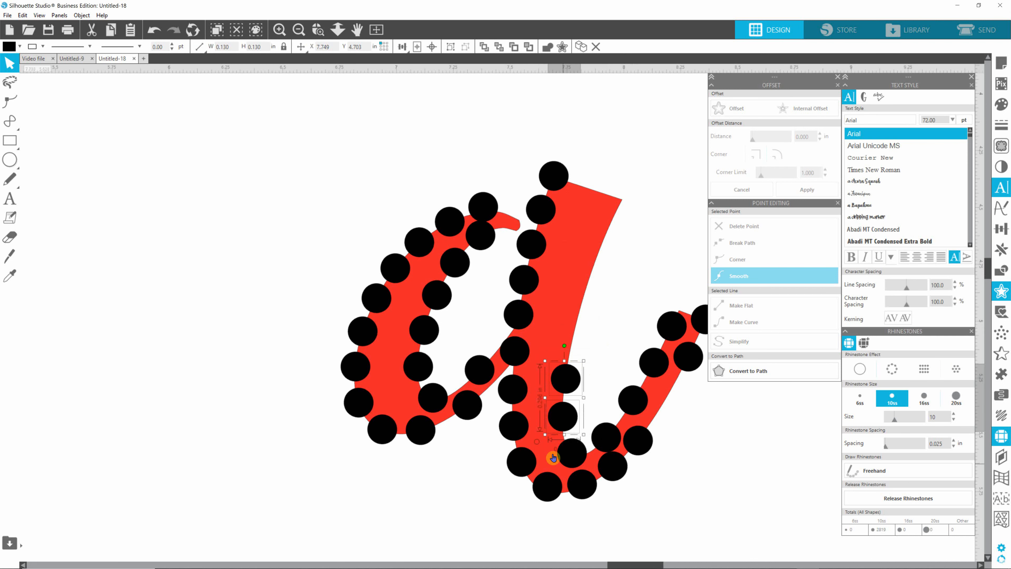
key("Delete")
left_click(578, 454)
key("Delete")
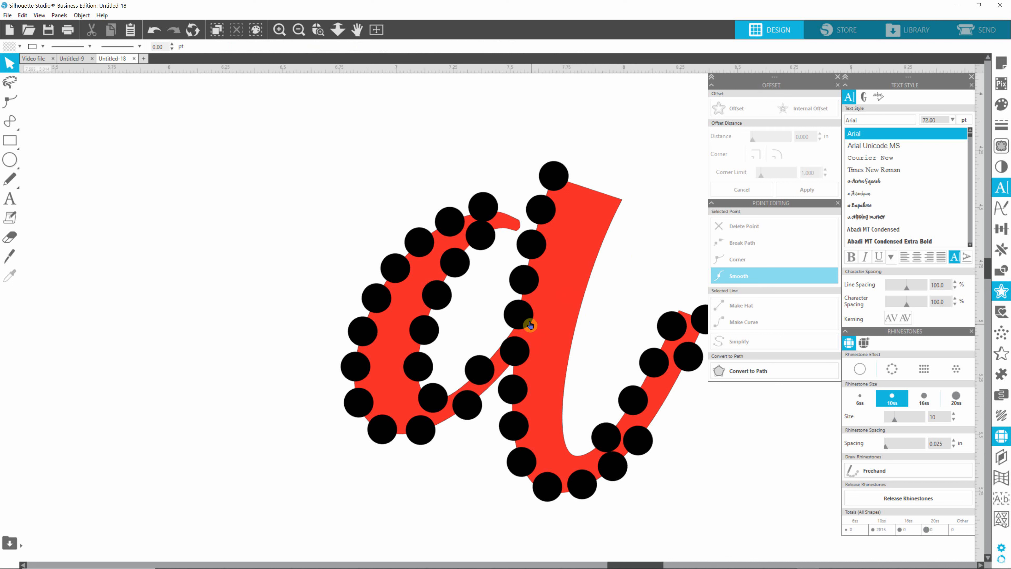
- Shift the upper left-edge stones of the a's stem inward over the red guide, and set the top stone on the stem's top edge
left_click(522, 318)
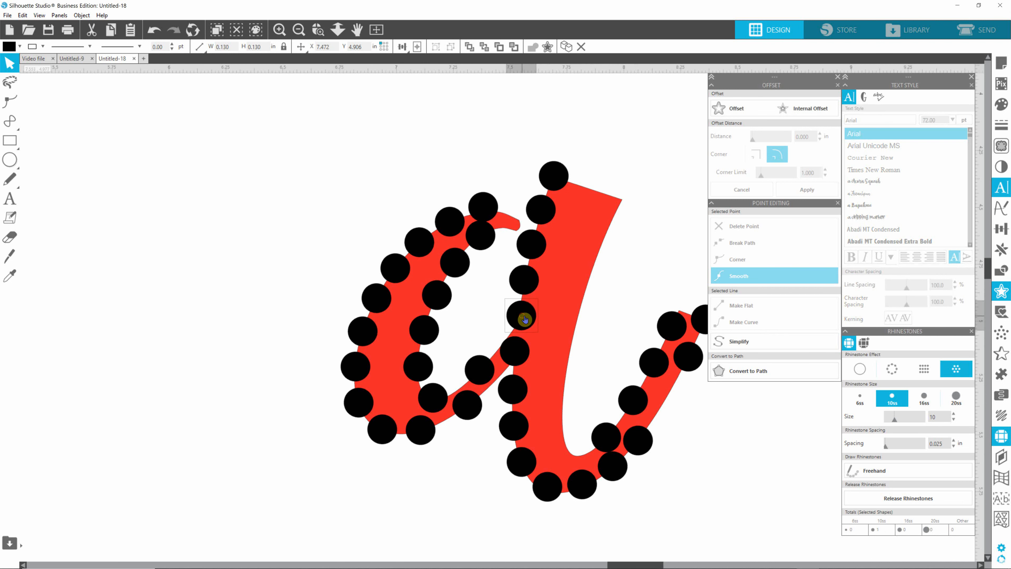
left_click(536, 278)
left_click(486, 114)
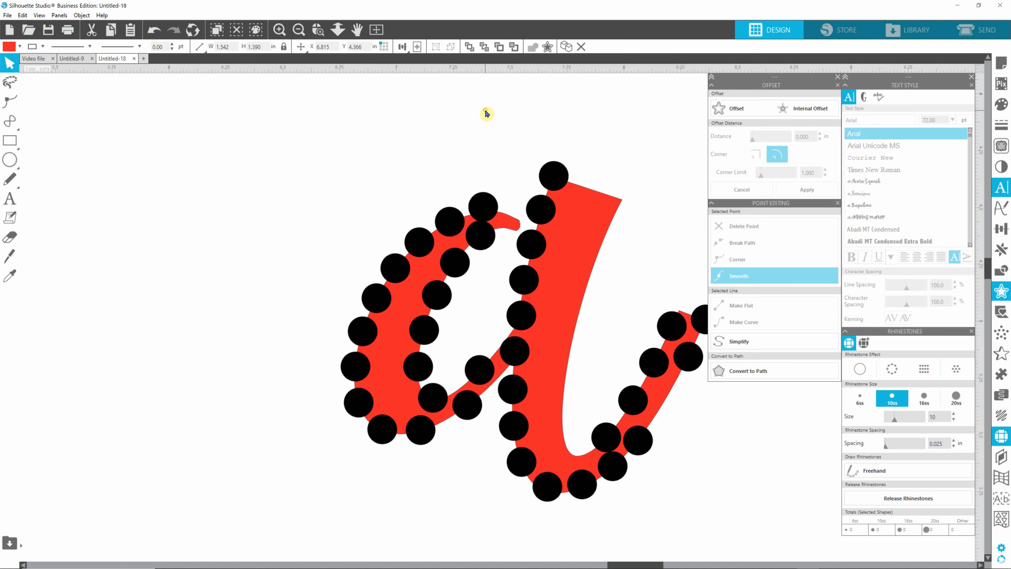
left_click(525, 280)
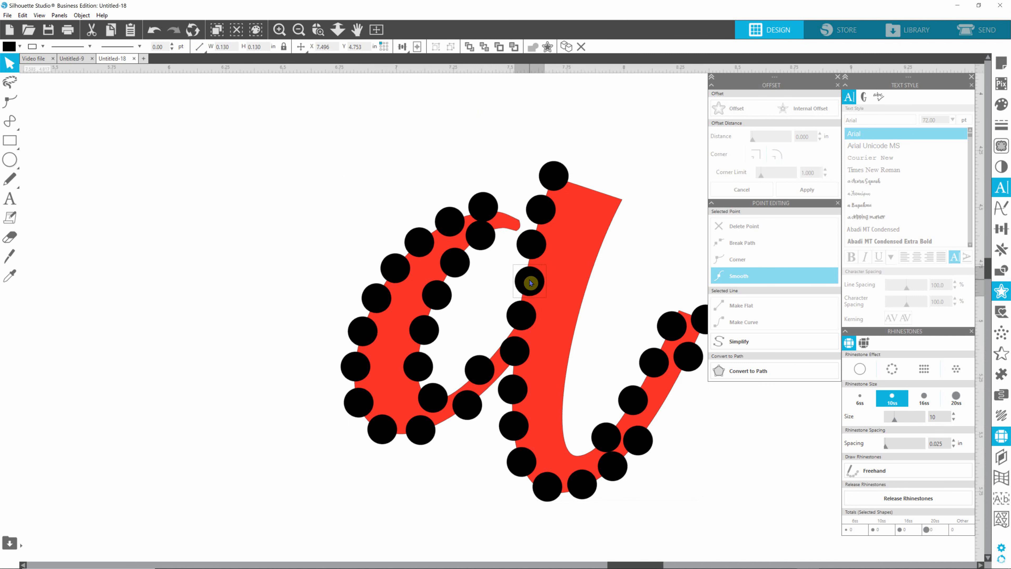
left_click_drag(530, 281, 554, 210)
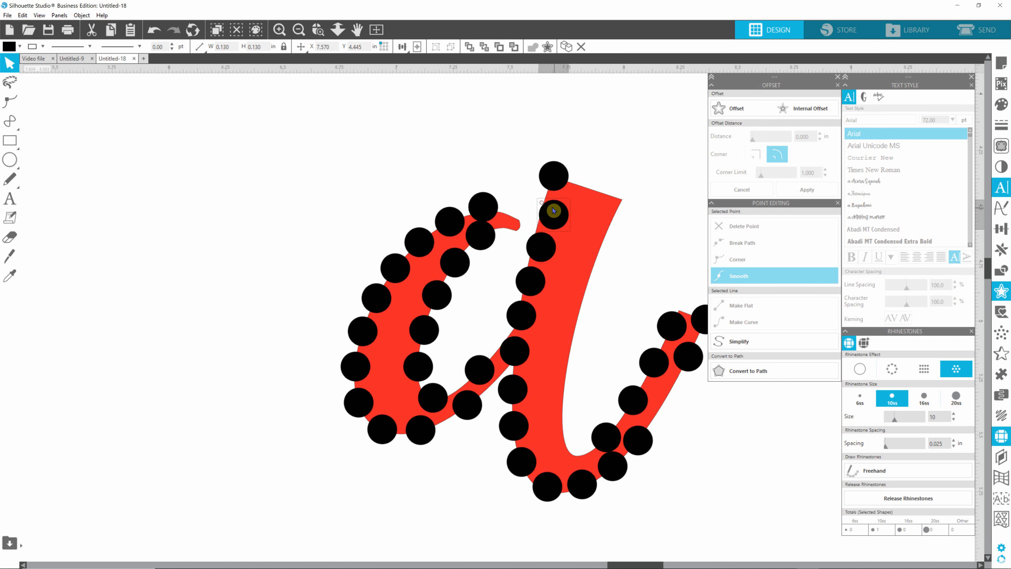
left_click(565, 175)
left_click_drag(556, 174, 577, 182)
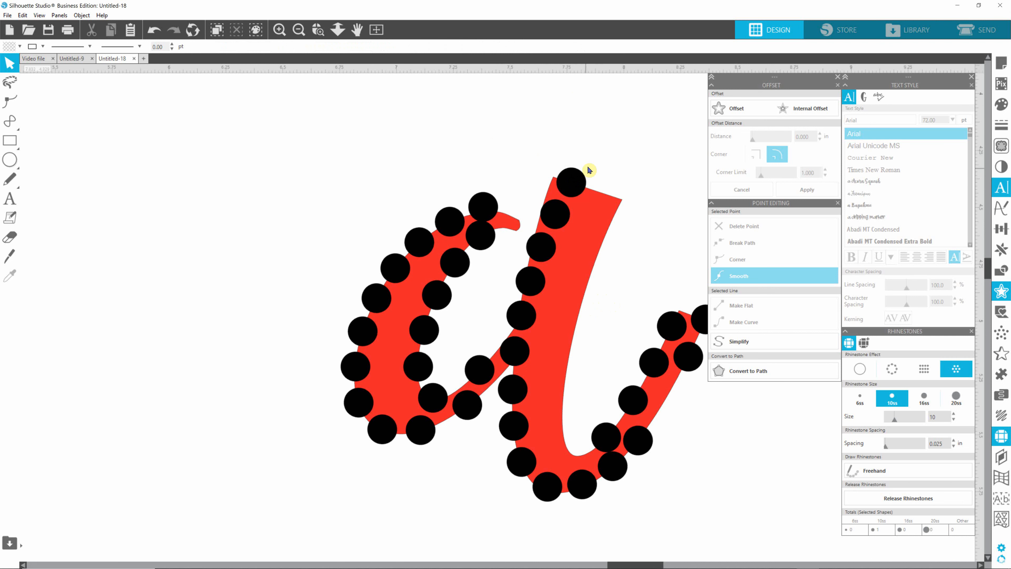
- Duplicate the nine left-column stones of the a's stem to the right as a second column inside the guide
left_click_drag(605, 140, 496, 383)
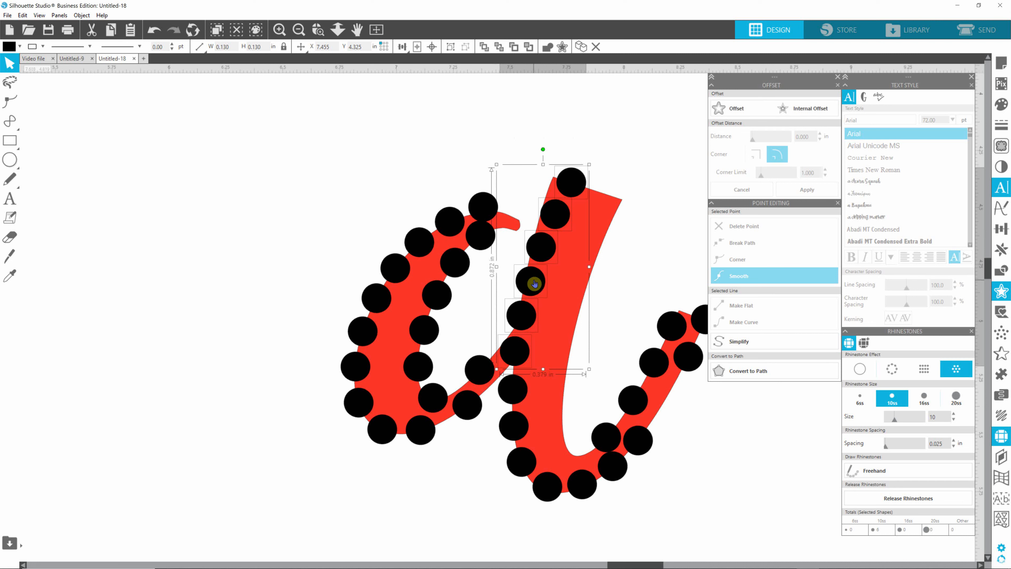
left_click_drag(535, 284, 570, 294)
left_click(656, 251)
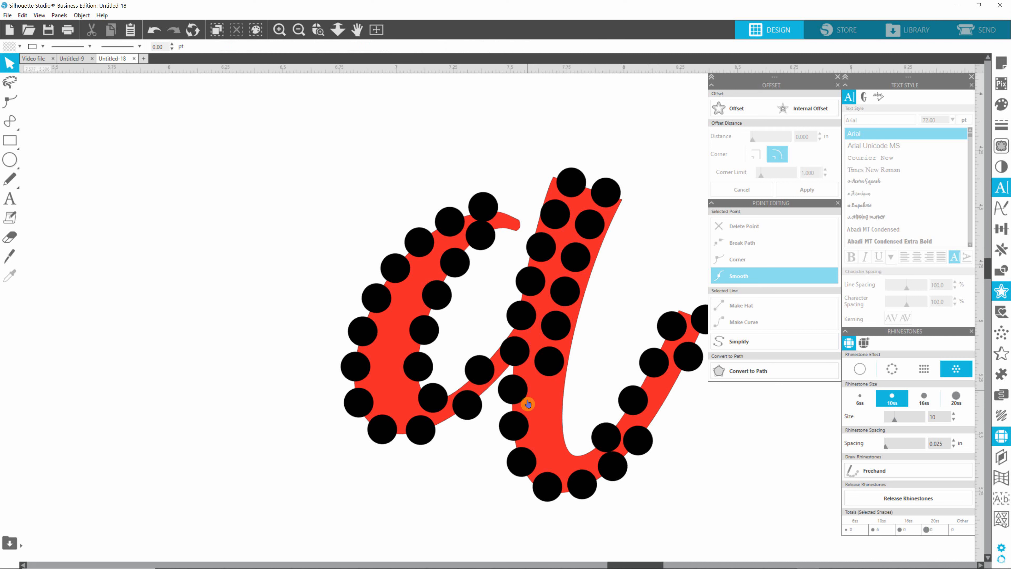
left_click_drag(515, 425, 550, 423)
left_click(518, 462, "shift")
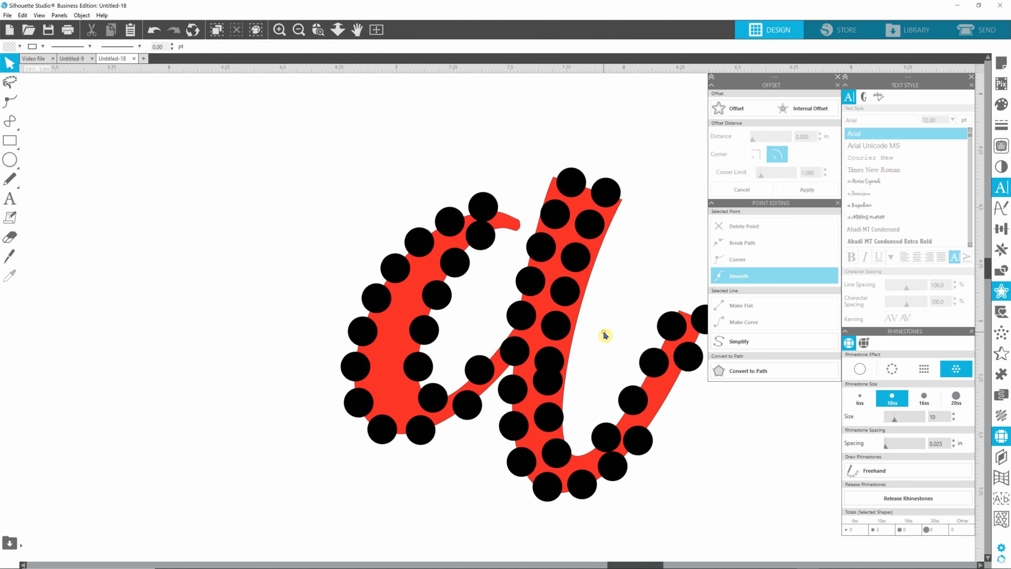
left_click(604, 271)
- Move the upper six stones of the stem's second column slightly up and right, closer to the guide's right edge
left_click(608, 201)
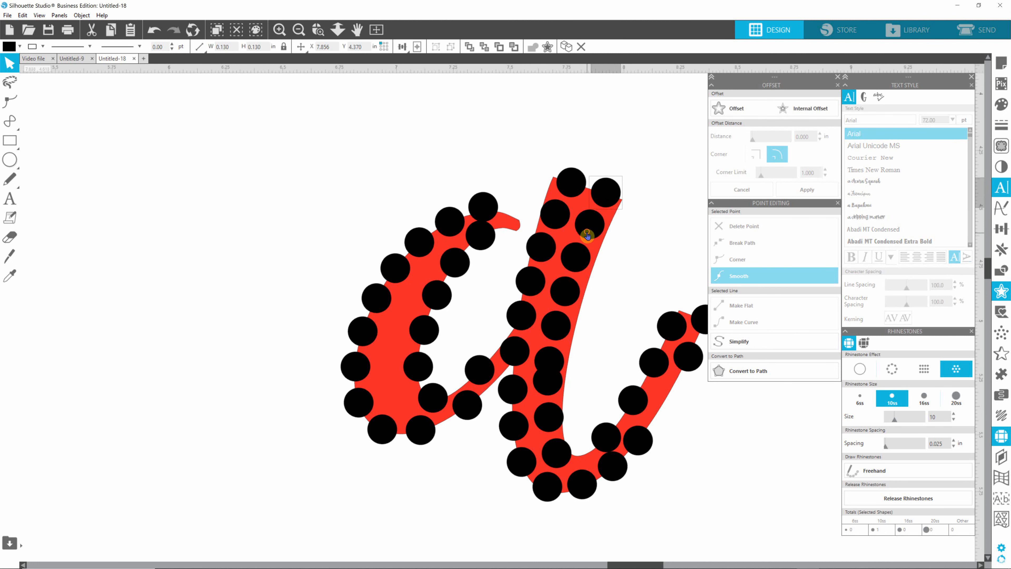
left_click(586, 234, "shift")
left_click(574, 259, "shift")
left_click(563, 290, "shift")
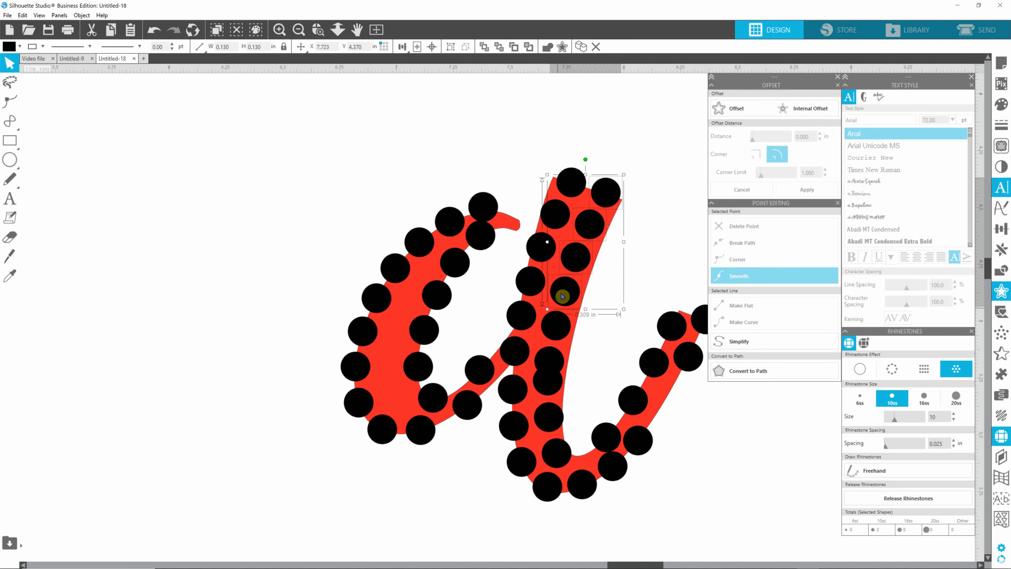
left_click(553, 329, "shift")
left_click(551, 363, "shift")
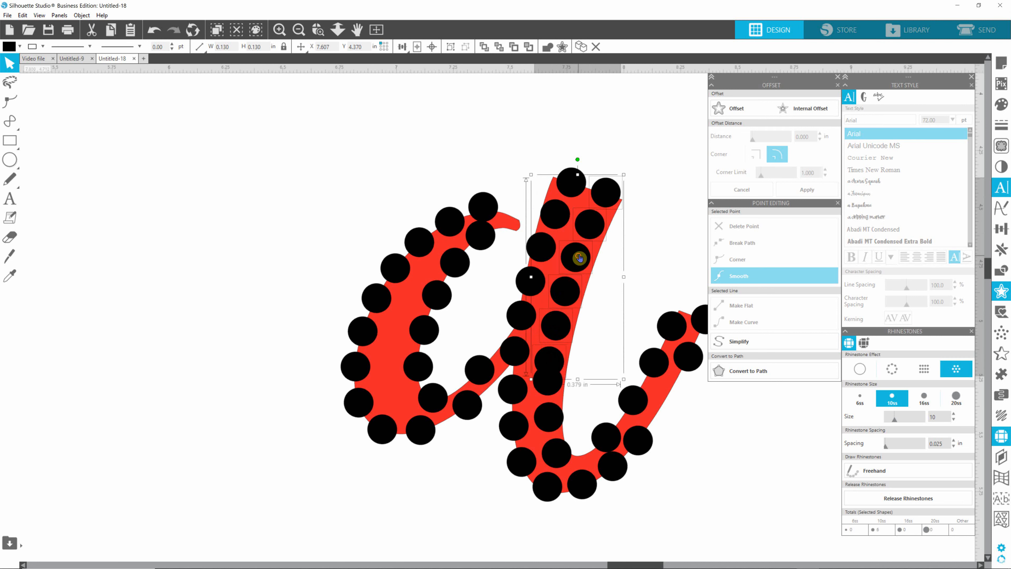
left_click_drag(579, 259, 583, 251)
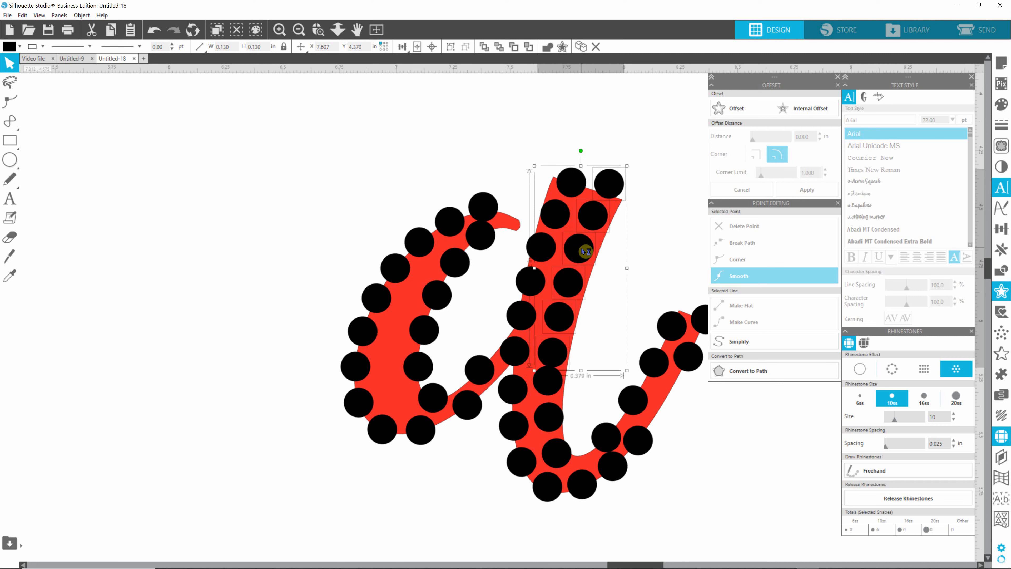
left_click(593, 322)
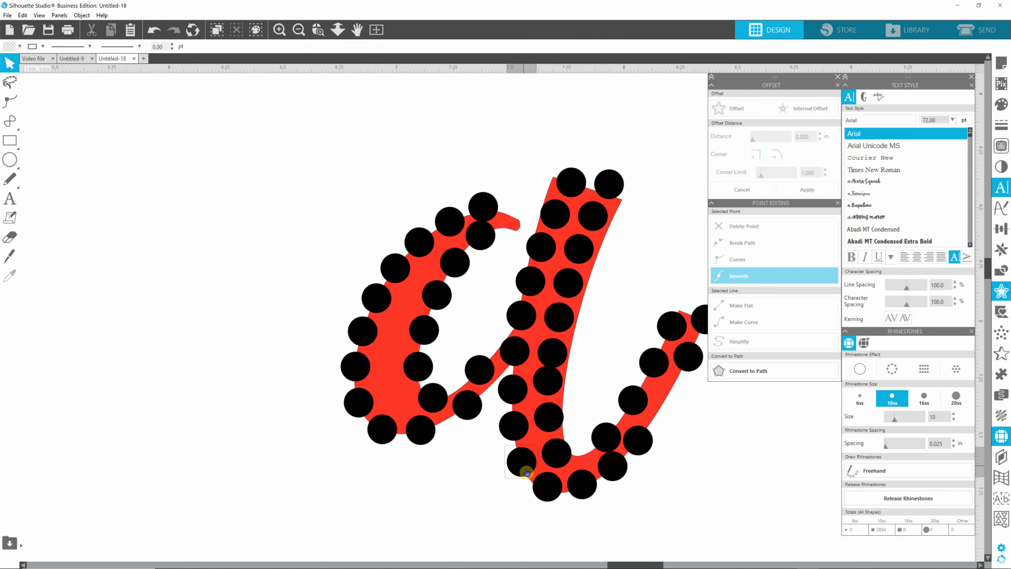
- Respace the lower three stones of the stem's second column and the outer stones around the bottom curve
left_click_drag(520, 466, 547, 388)
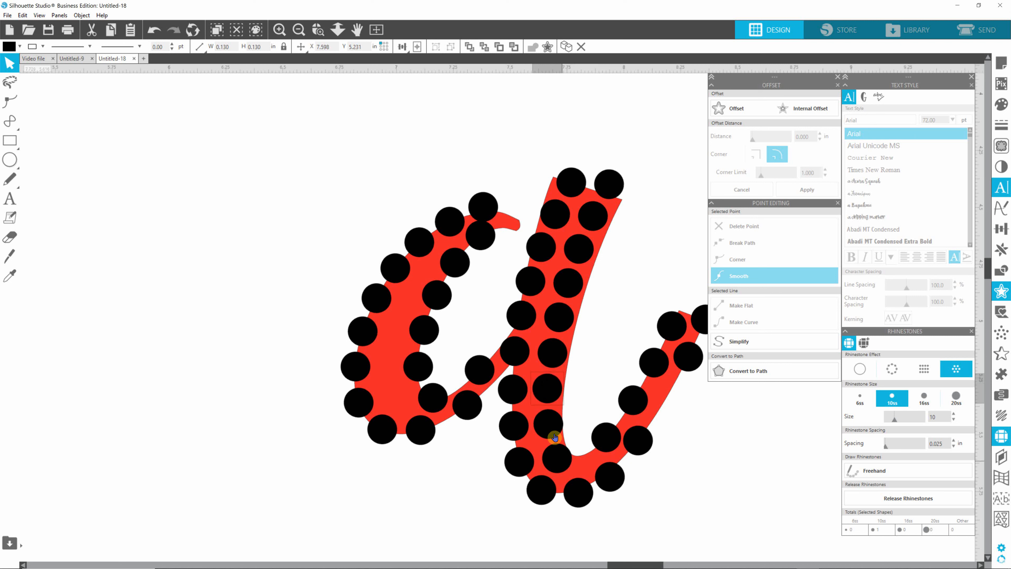
left_click_drag(558, 459, 559, 462)
- Pull the inner stone off the a's exit stroke and respace the stones into a single line along the stroke's outer edge
left_click(612, 440)
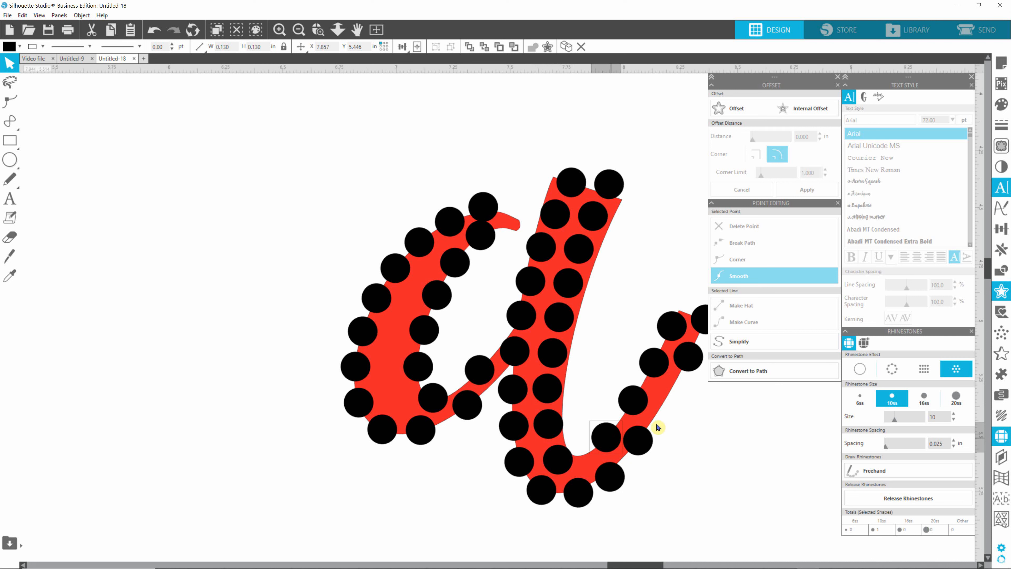
left_click_drag(609, 437, 718, 437)
left_click(640, 441)
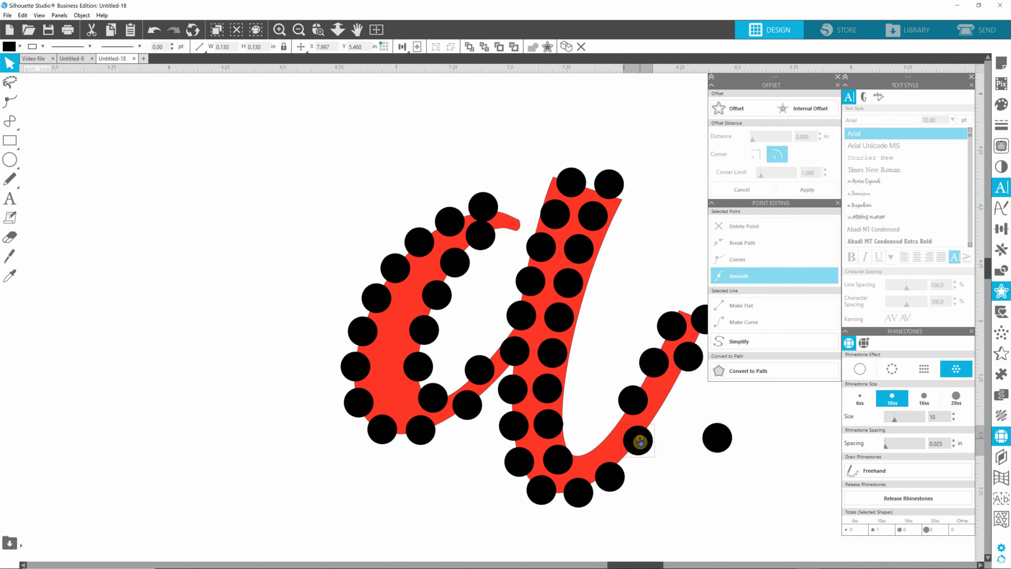
left_click_drag(639, 447, 636, 450)
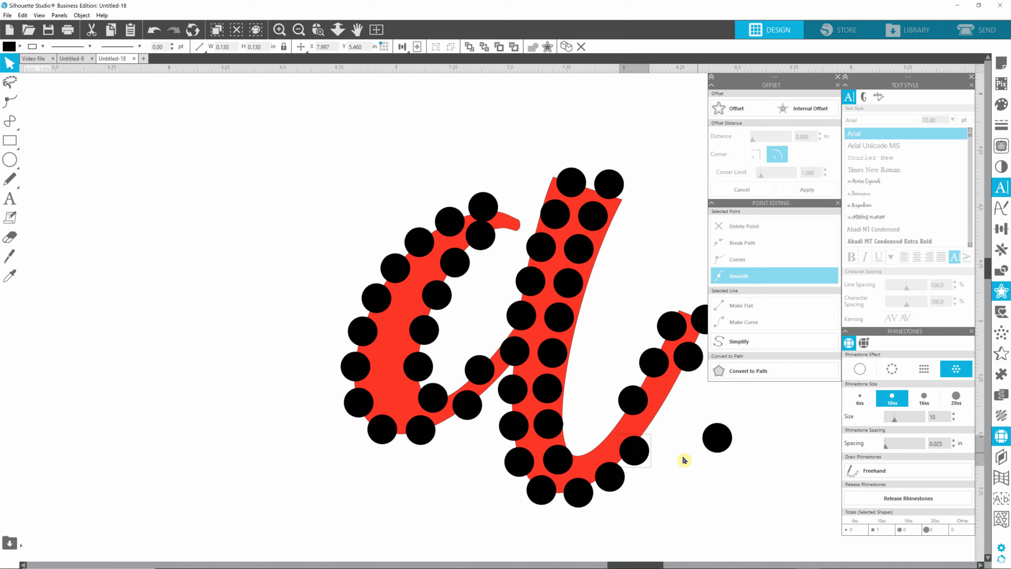
left_click_drag(730, 442, 658, 387)
left_click(637, 397)
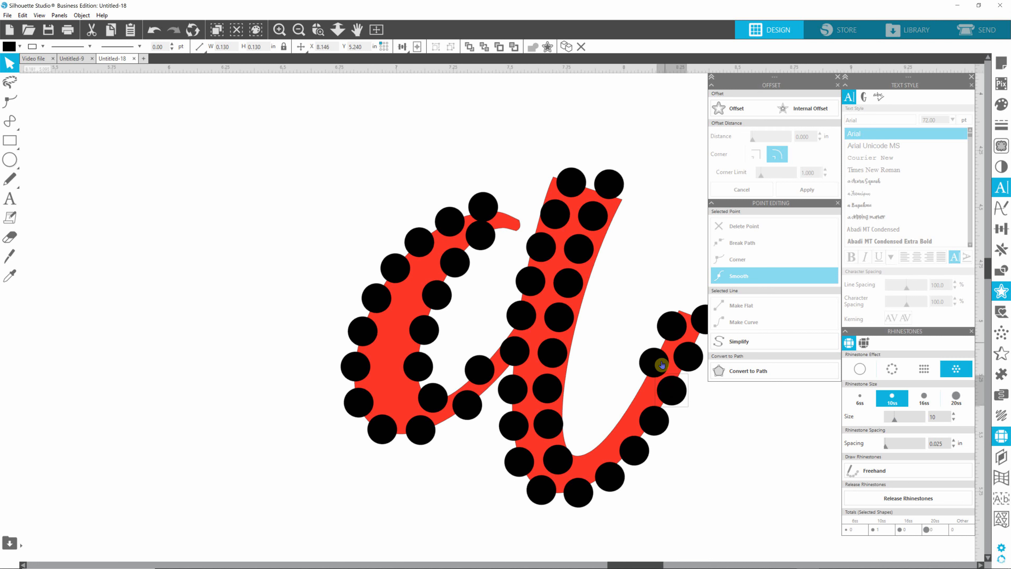
- Delete the four old stones at the upper end of the a's exit stroke and close the Point Editing panel
left_click(669, 324)
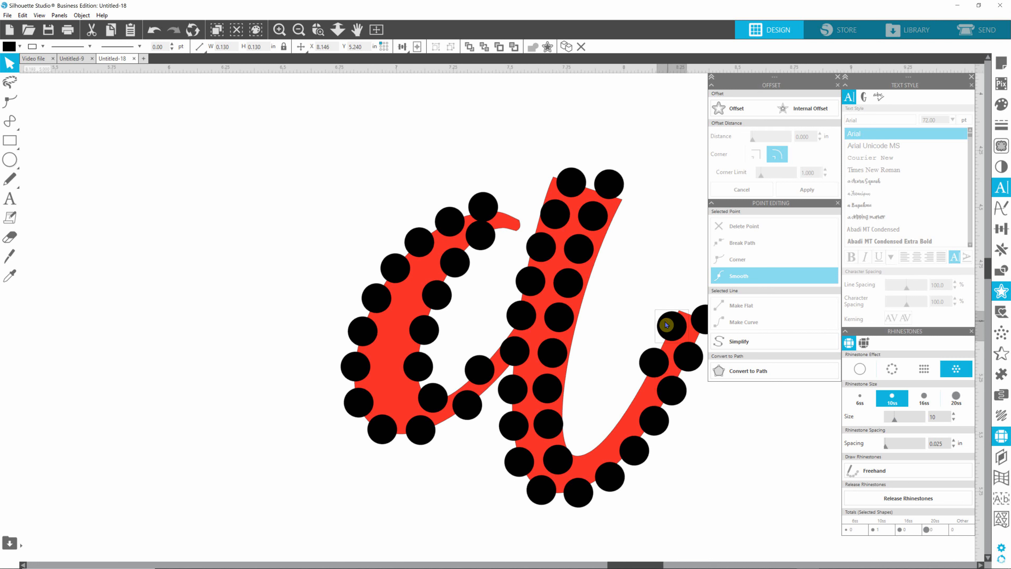
left_click(657, 368)
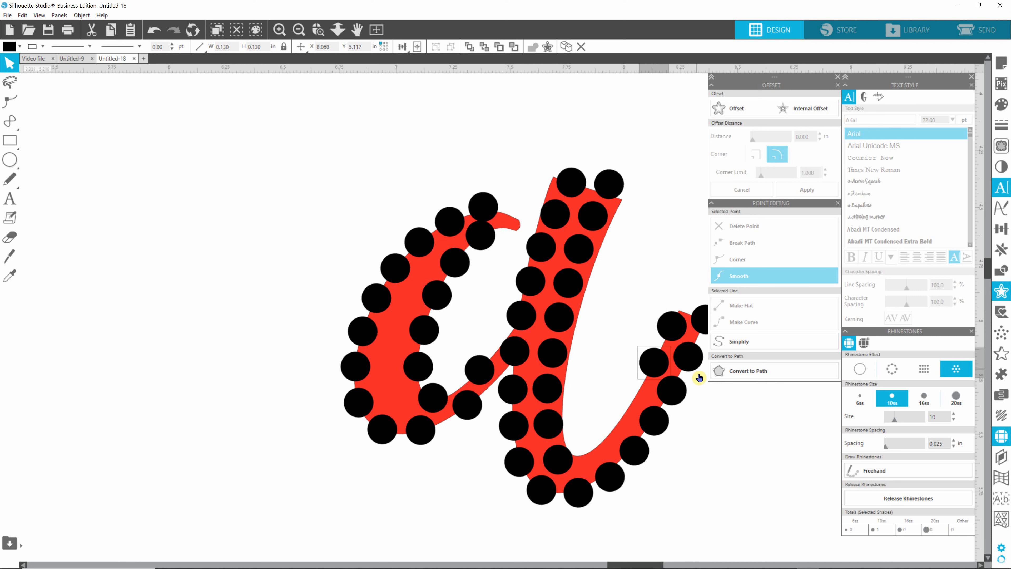
key("Delete")
left_click(688, 356)
key("Delete")
left_click(669, 324)
key("Delete")
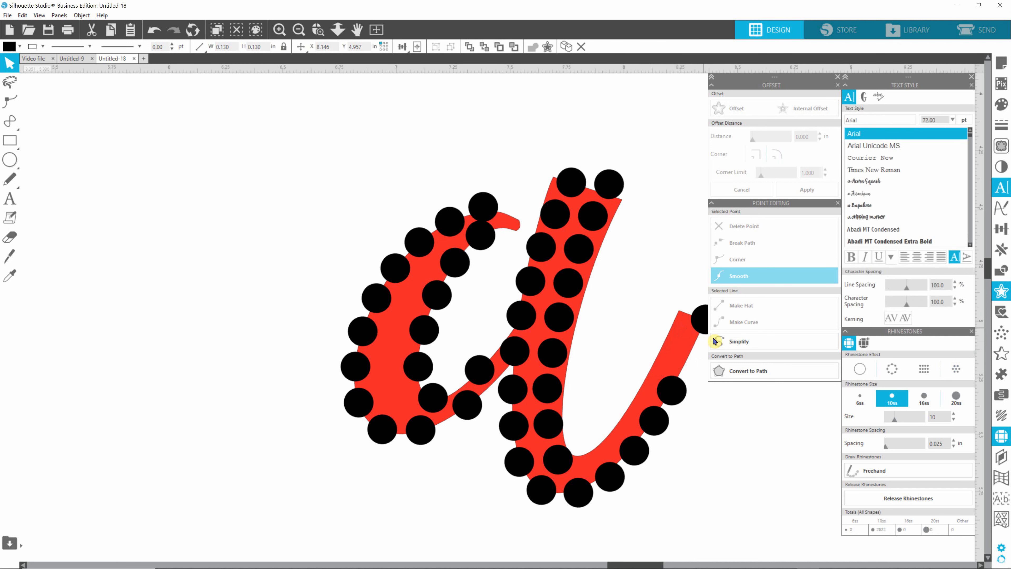
key("Delete")
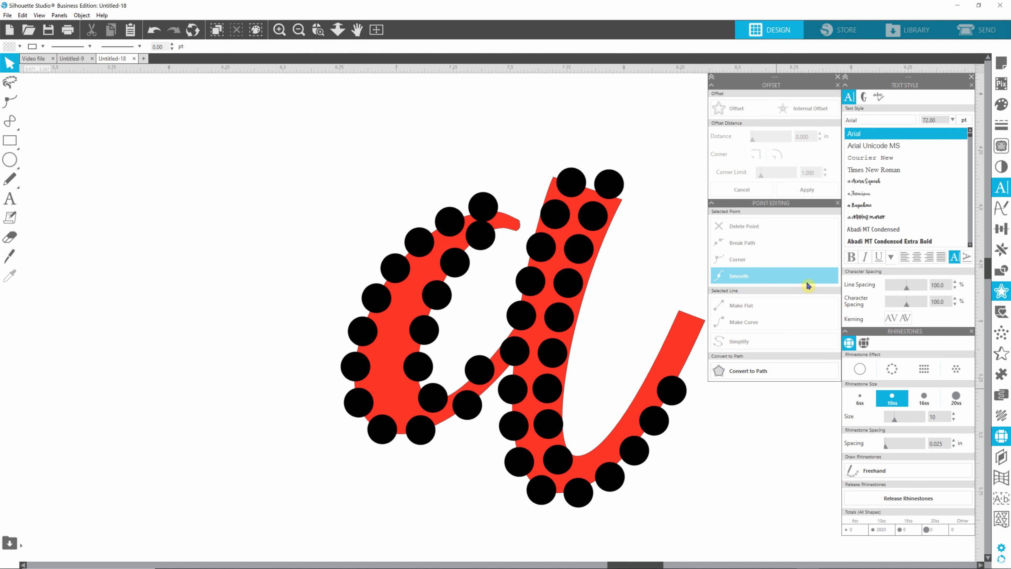
left_click(837, 202)
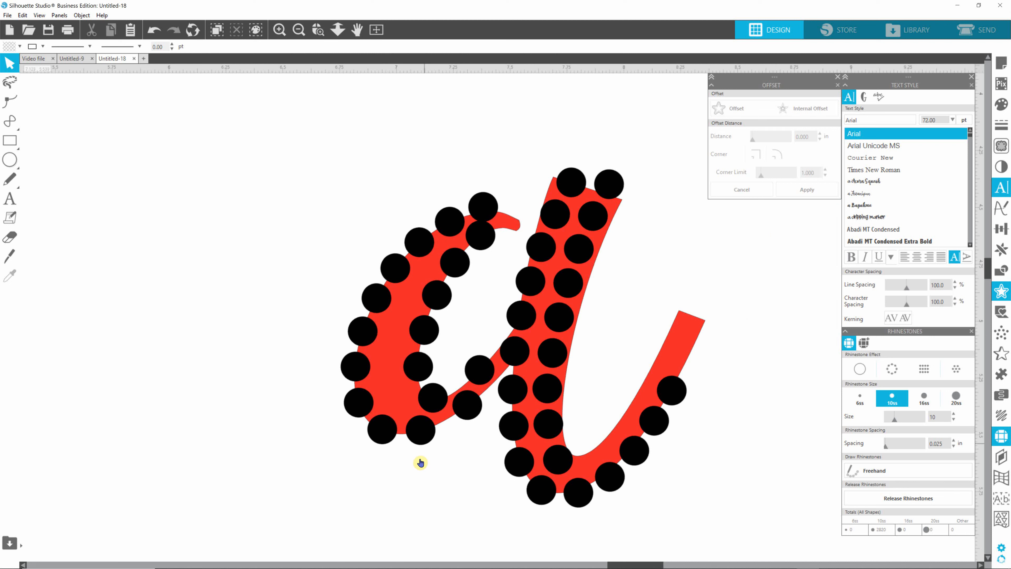
- Reposition the lower stone on the stroke joining the a's bowl to its stem, moving it slightly down and right
left_click_drag(466, 405, 484, 408)
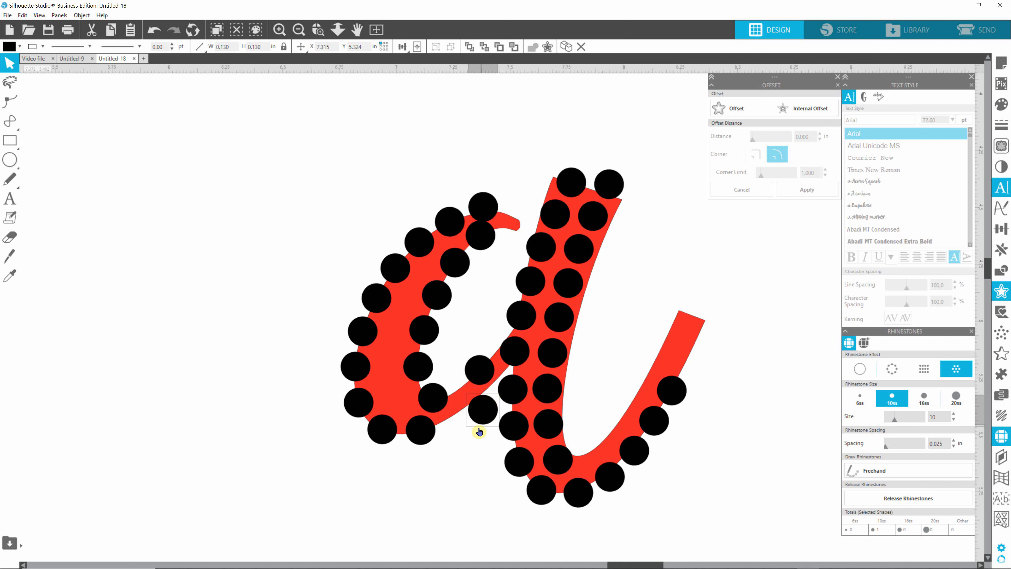
left_click(423, 432)
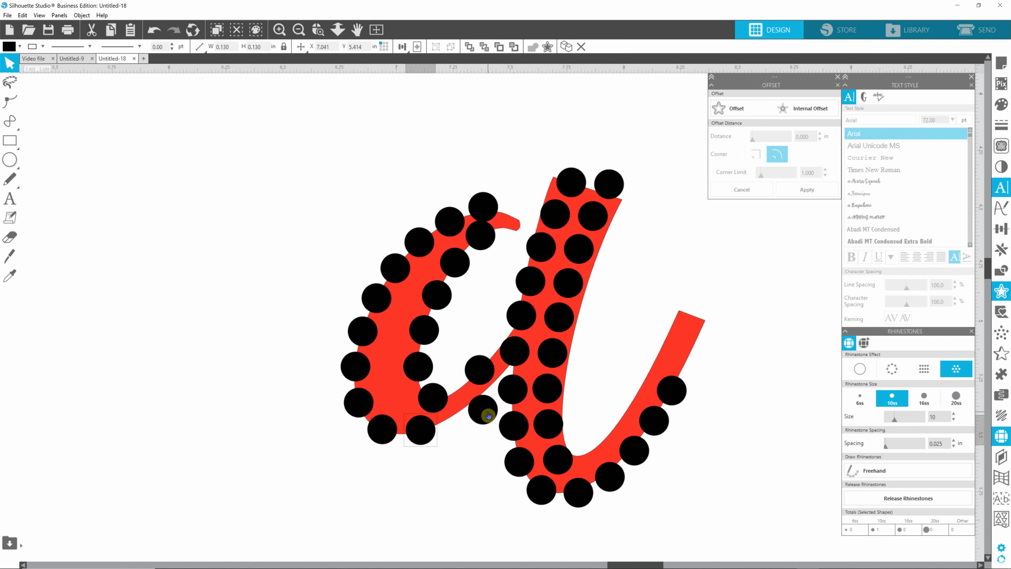
left_click_drag(488, 415, 478, 403)
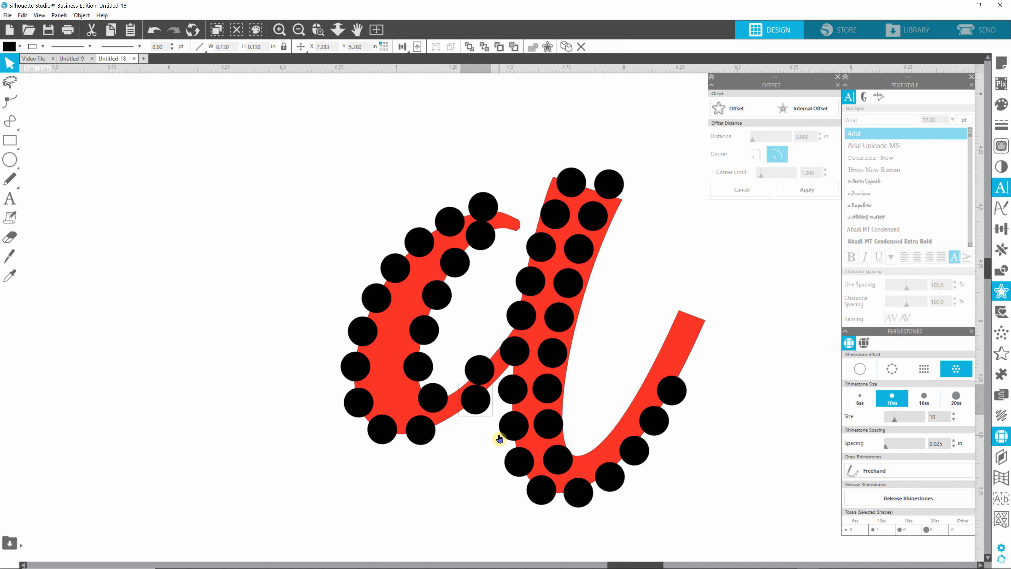
left_click_drag(473, 401, 485, 412)
left_click(483, 407)
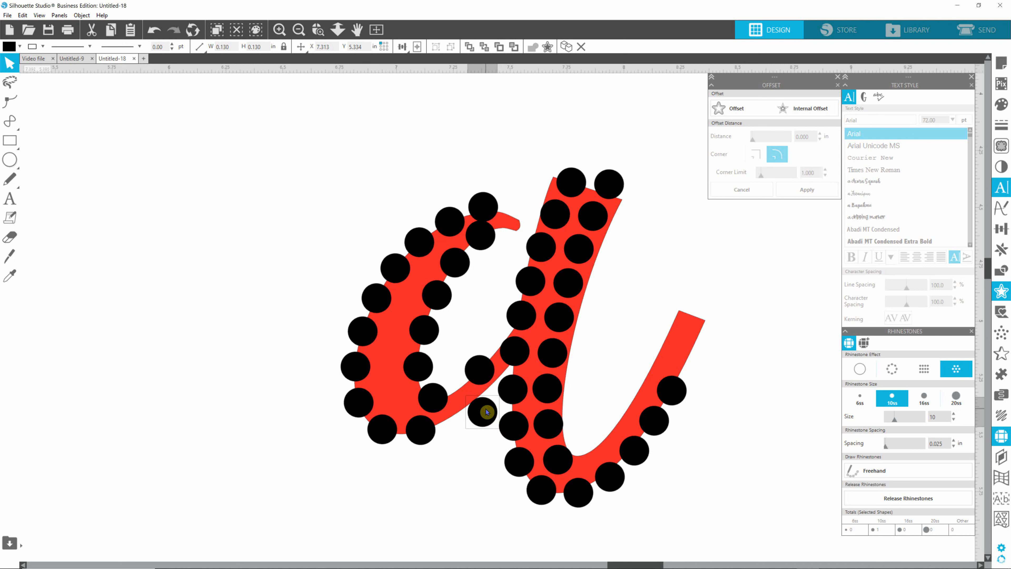
- Reposition the rhinestones along the bottom of the red "a" bowl so they follow its lower outer edge with even gaps
left_click(419, 431)
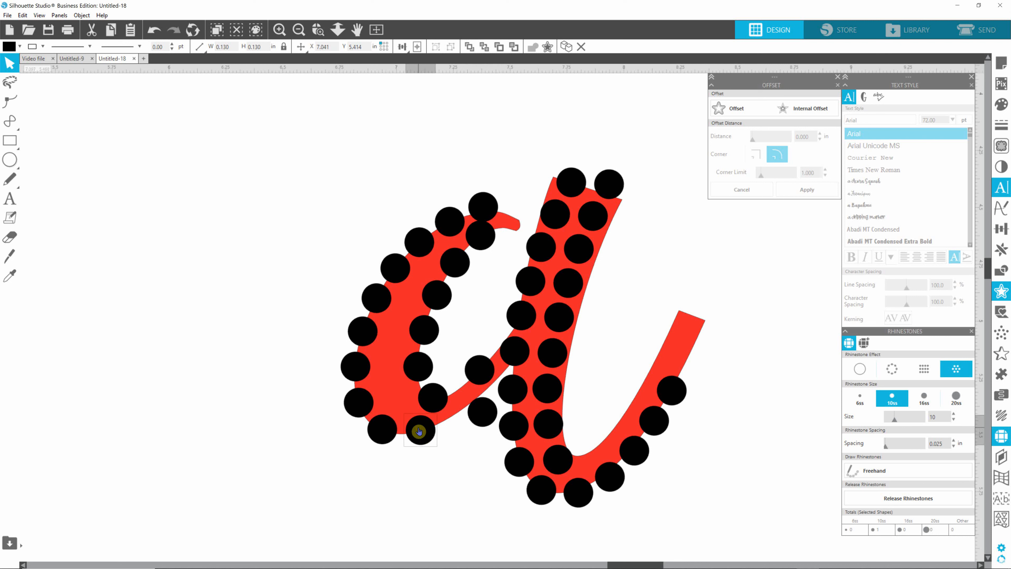
left_click_drag(419, 431, 443, 428)
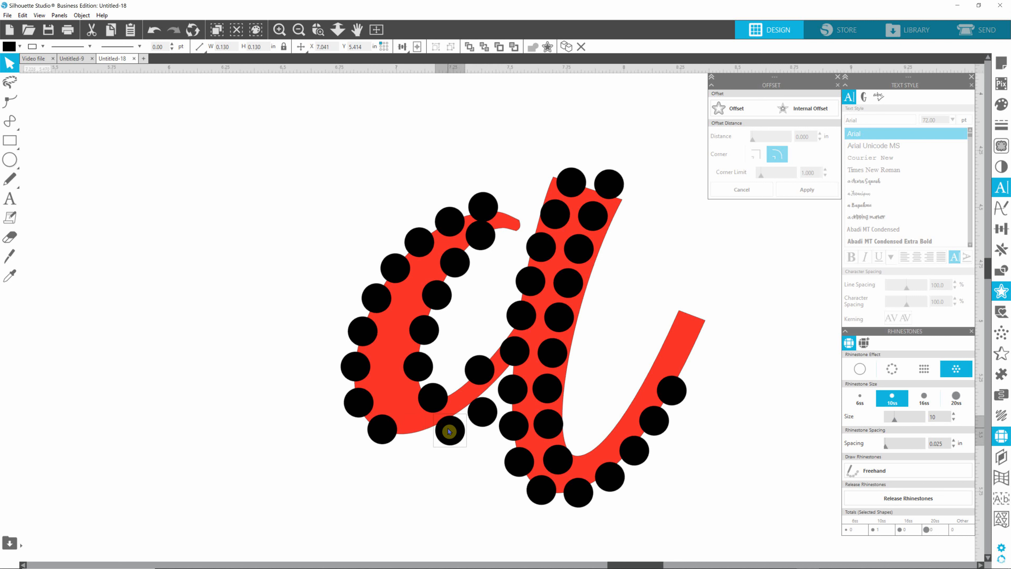
left_click(382, 430)
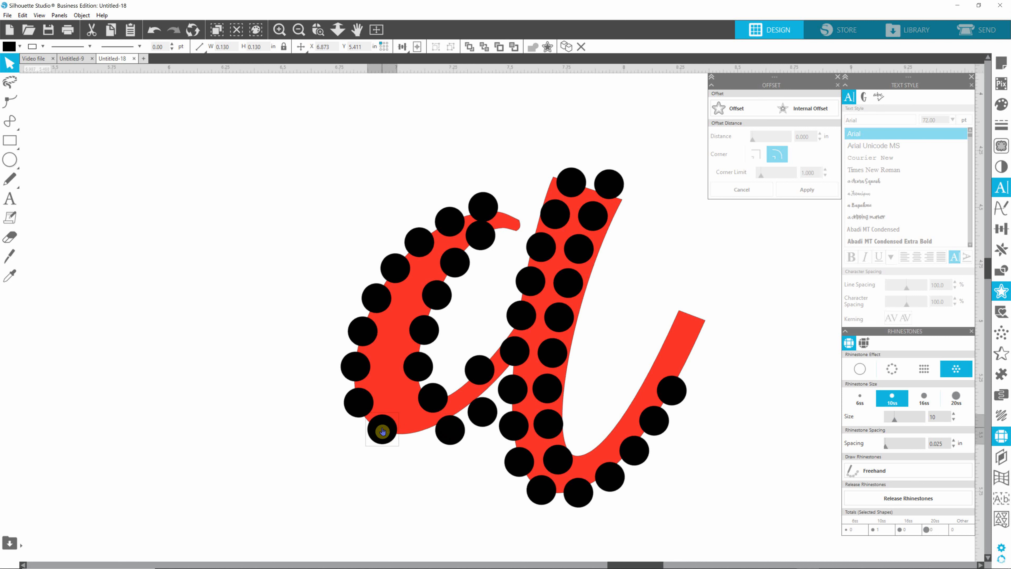
left_click_drag(382, 430, 415, 438)
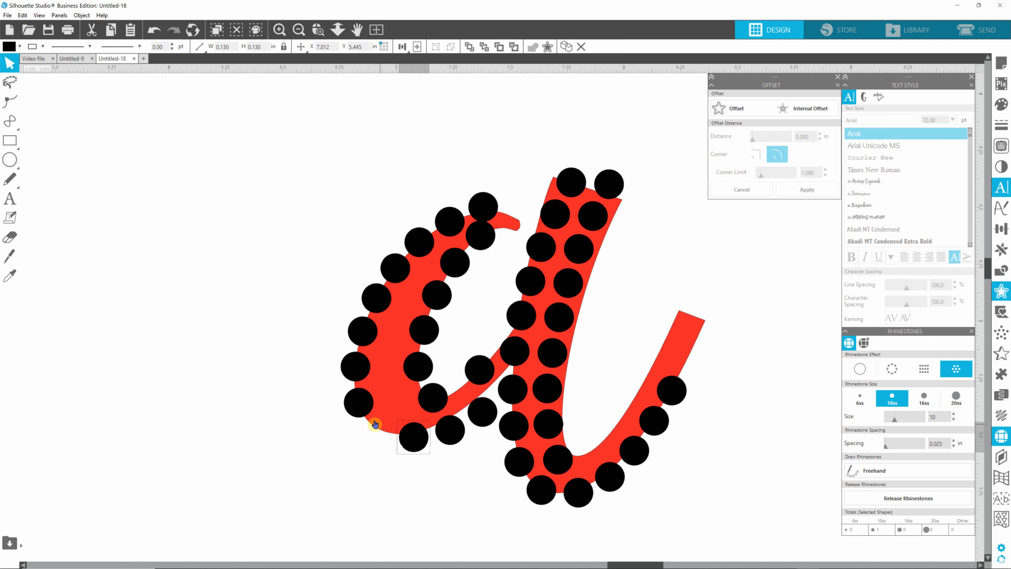
left_click(365, 406)
left_click_drag(362, 404, 381, 433)
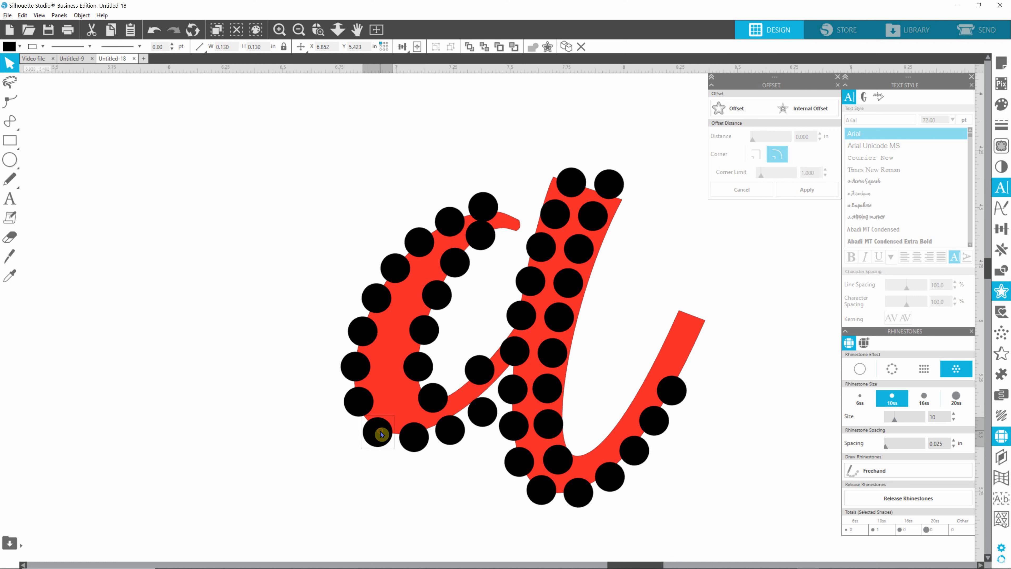
- Shift the bowl's inner row of rhinestones inward onto the red stroke, and move the uppermost inner stone above the stroke's tip
left_click(487, 205)
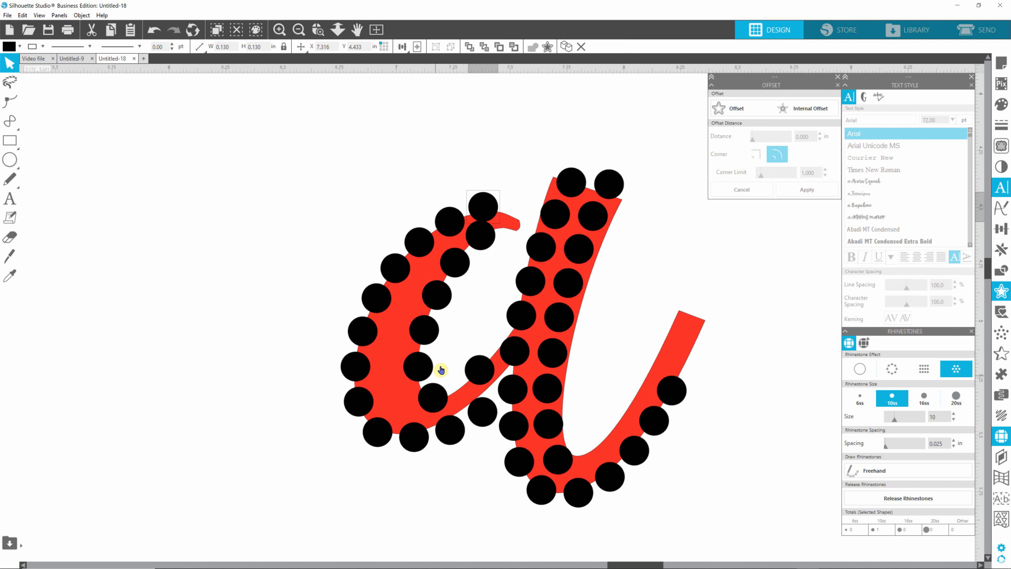
left_click(440, 406)
left_click_drag(440, 406, 436, 276)
left_click(489, 239)
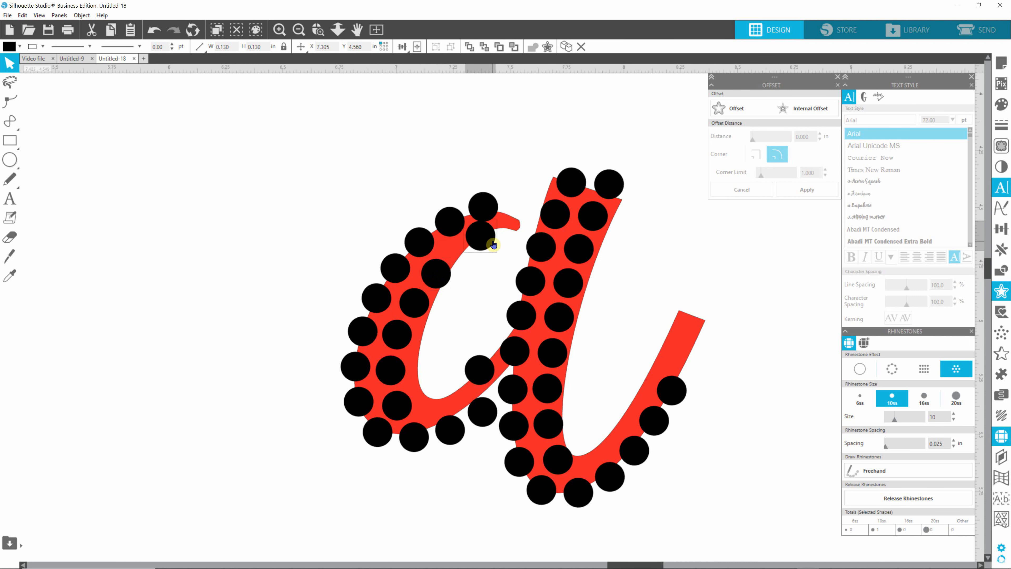
left_click_drag(490, 238, 531, 205)
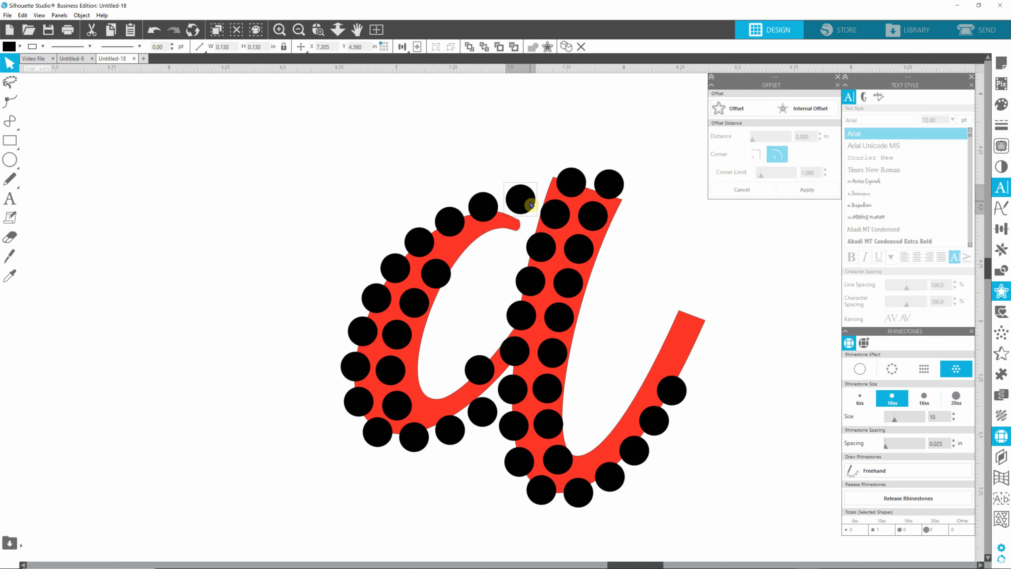
left_click(490, 213)
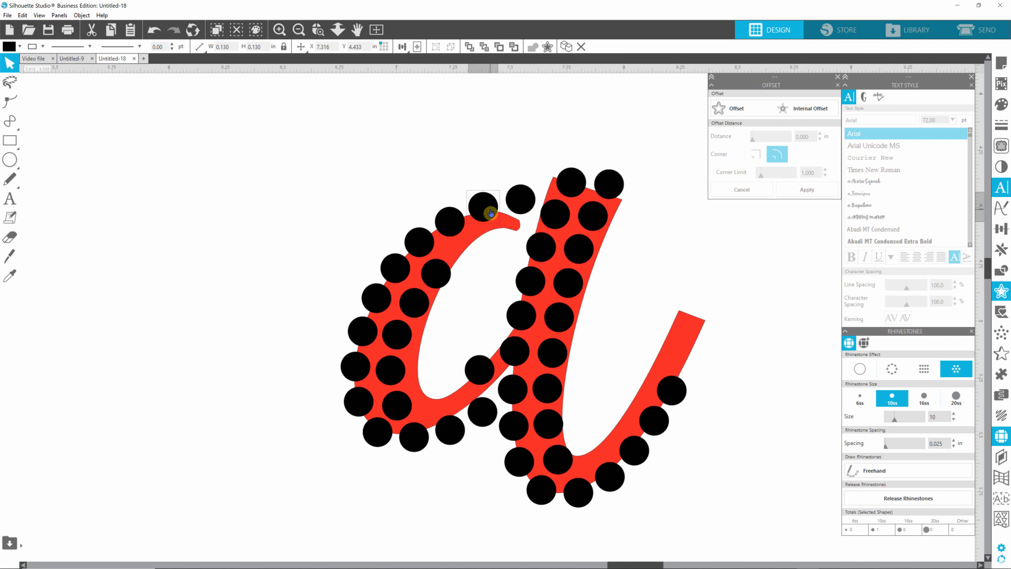
- Duplicate the top stone of the bowl's inner row and place the copy just above it on the upper curve
left_click(436, 275)
left_click_drag(437, 276, 467, 255)
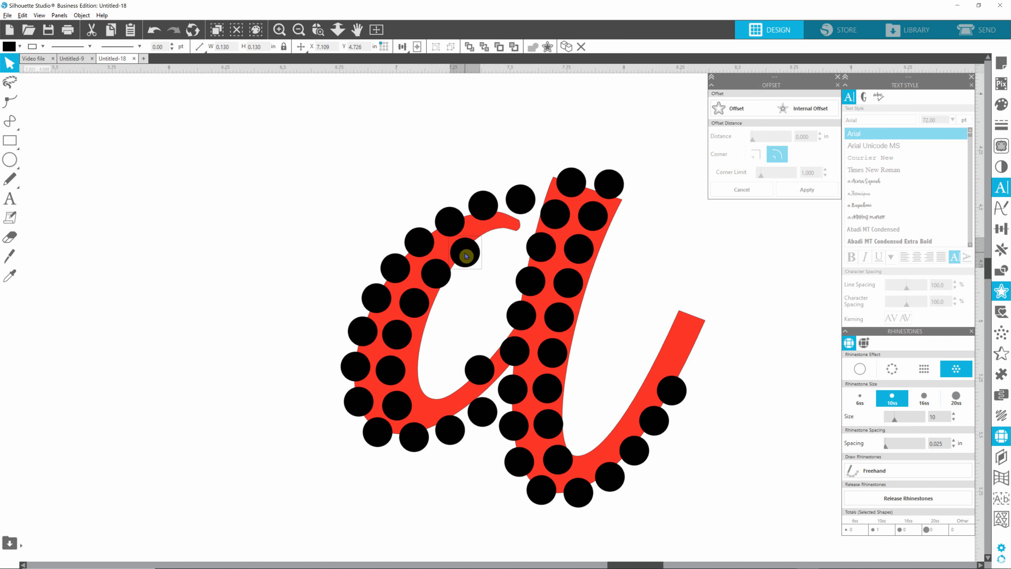
mouse_move(465, 254)
left_mouse_down()
mouse_move(532, 226)
mouse_move(514, 223)
mouse_move(452, 261)
left_mouse_up()
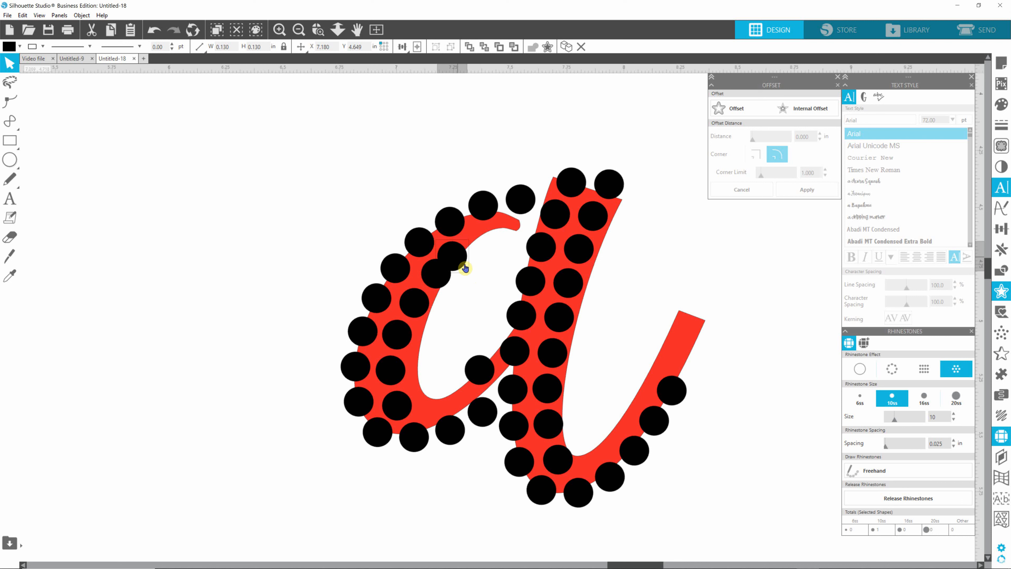
left_click_drag(459, 256, 478, 251)
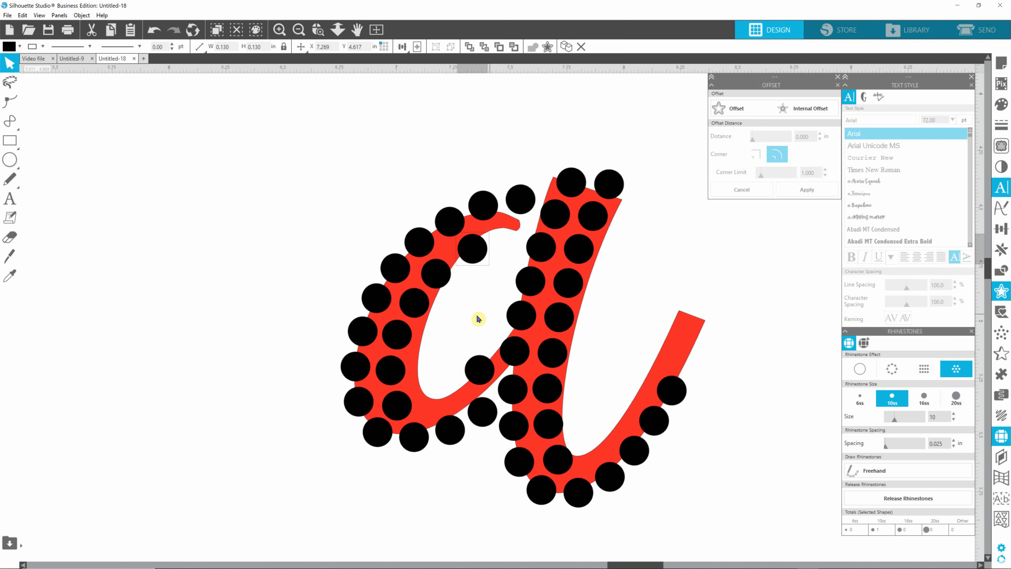
left_click(406, 414)
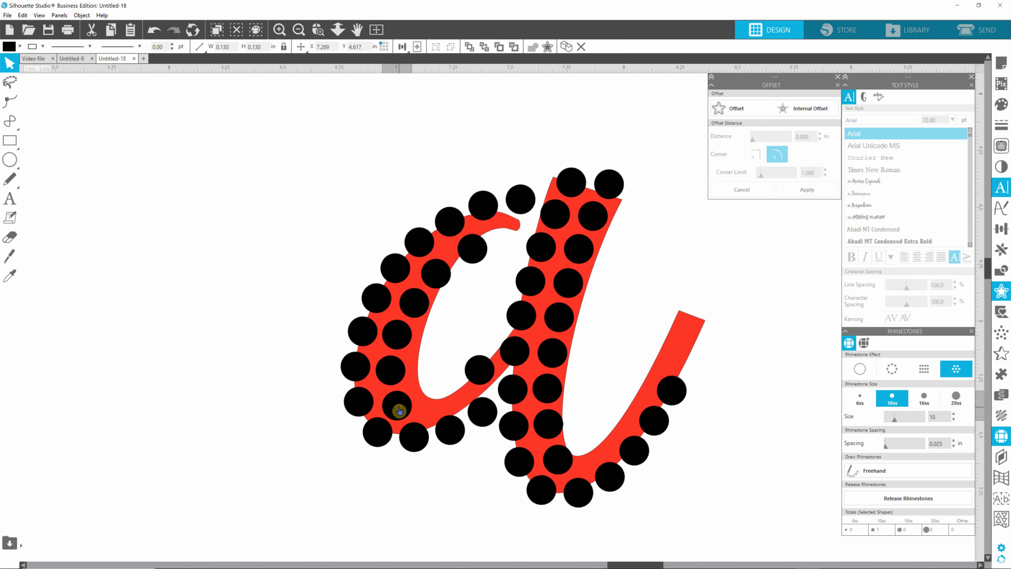
left_click(473, 254)
left_click_drag(474, 254, 458, 258)
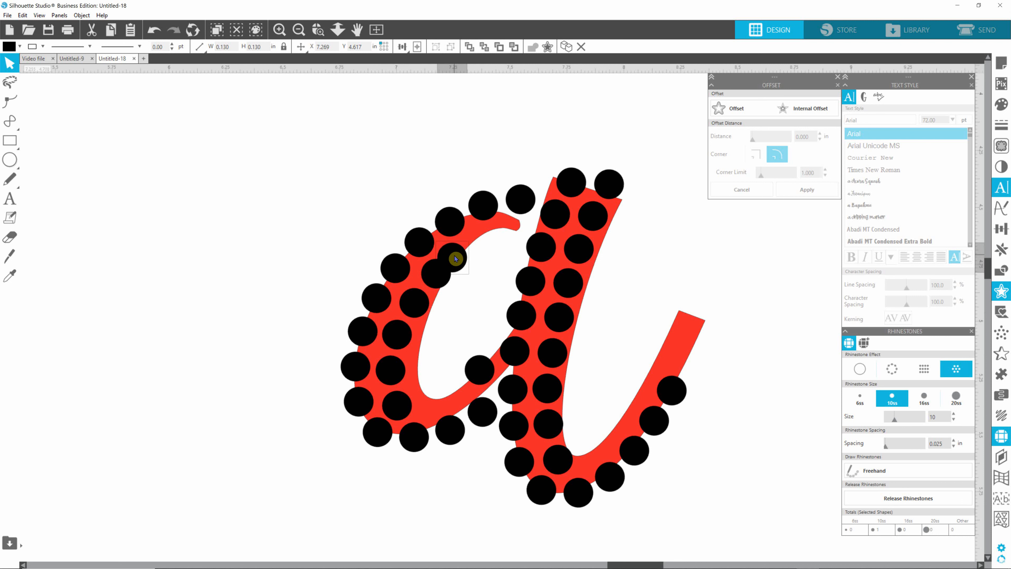
- Delete the overlapping stone in the bowl's inner row and spread the upper inner stones evenly down the stroke
left_click(433, 281)
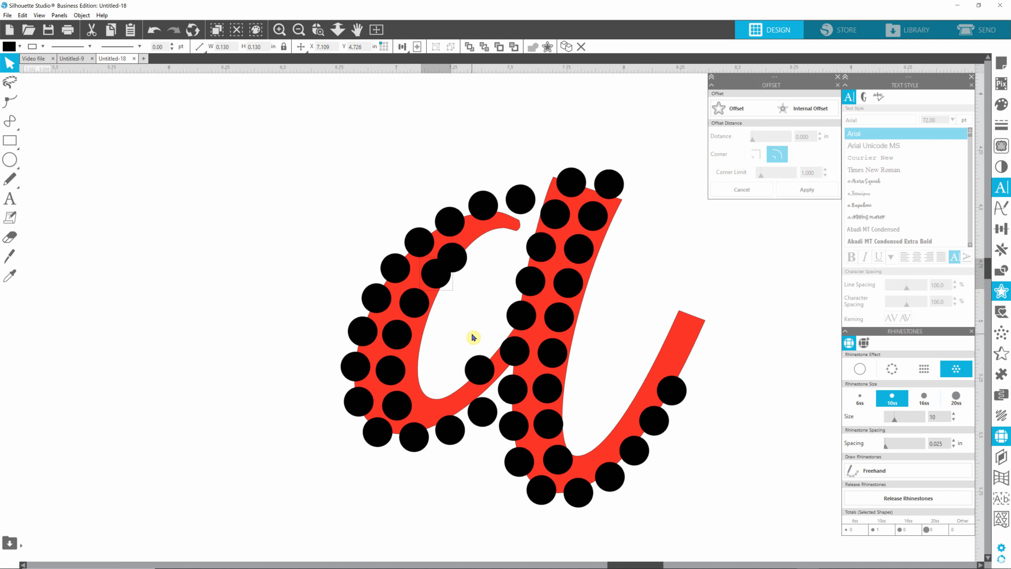
key("Delete")
left_click(406, 299)
mouse_move(412, 303)
left_mouse_down()
mouse_move(425, 285)
mouse_move(397, 334)
mouse_move(407, 319)
left_mouse_up()
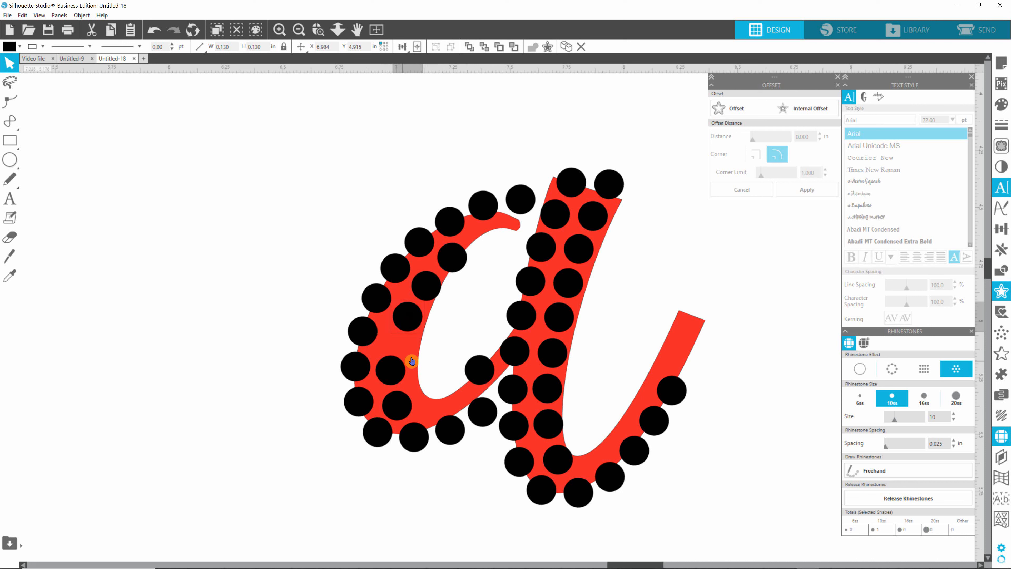
- Even out the spacing of the bowl's inner rhinestones, and delete the single stone on the upper edge of the connecting stroke
left_click_drag(402, 412, 399, 409)
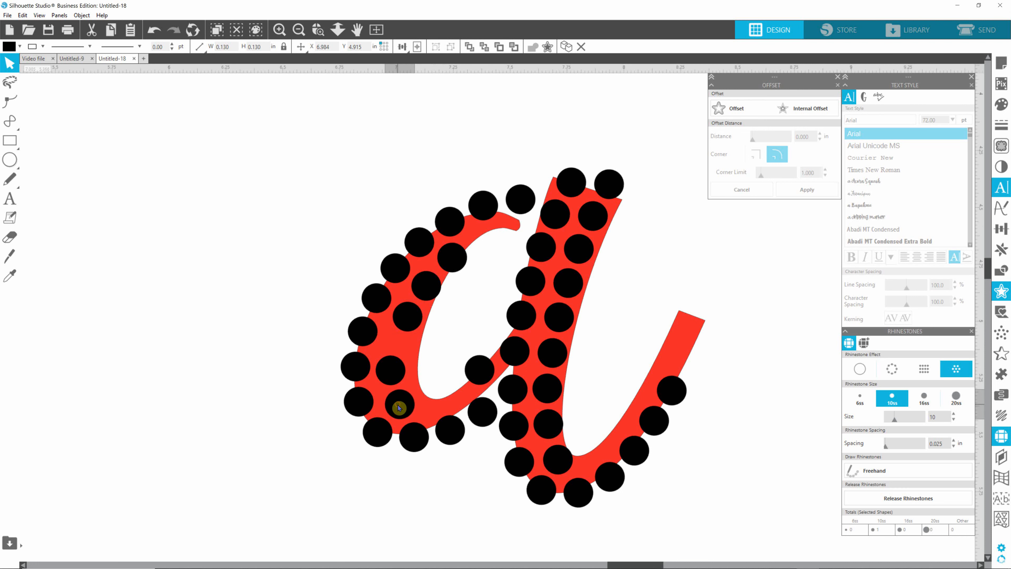
left_click(392, 427)
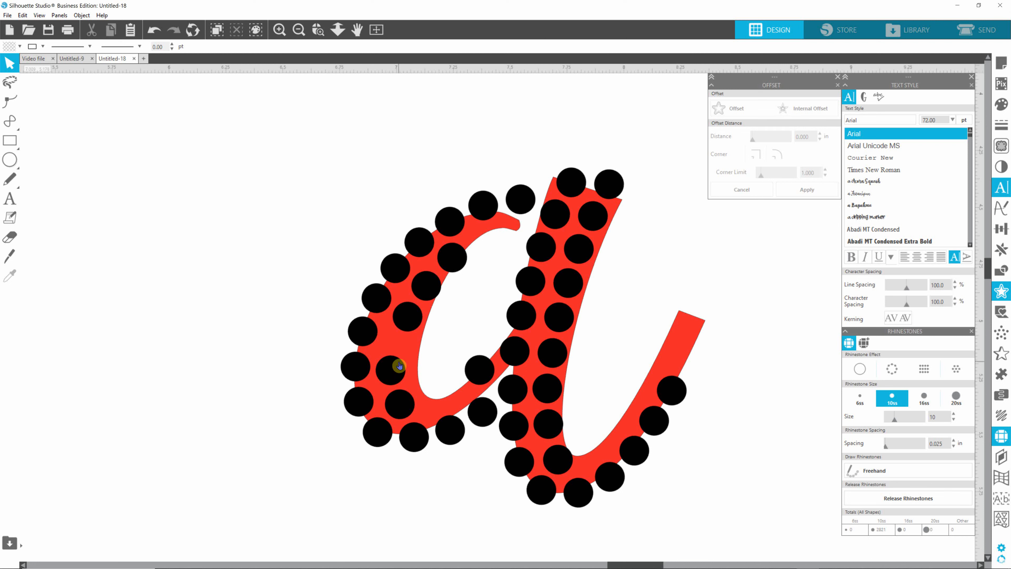
left_click_drag(399, 365, 395, 355)
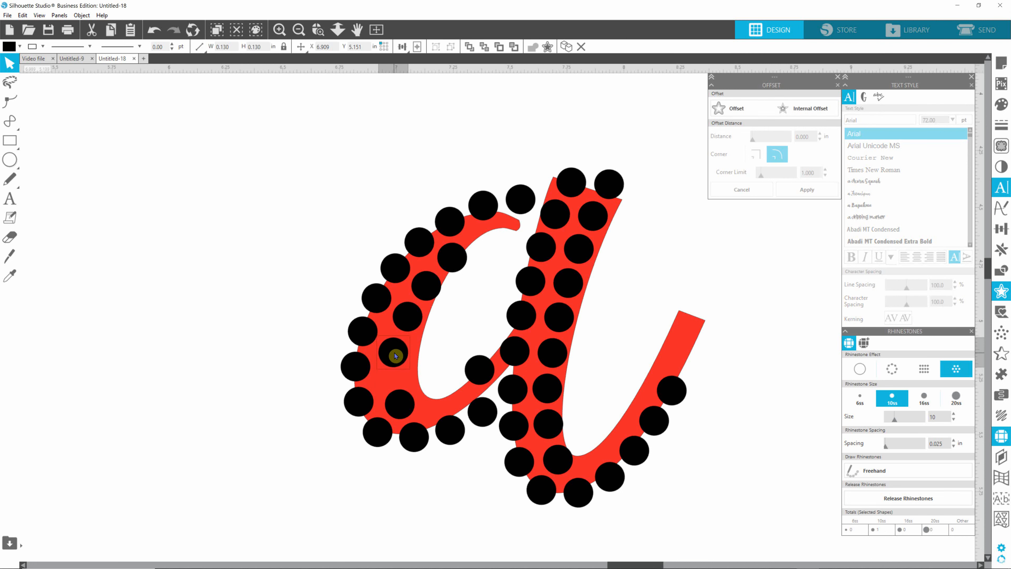
left_click_drag(396, 403, 392, 391)
left_click(402, 353)
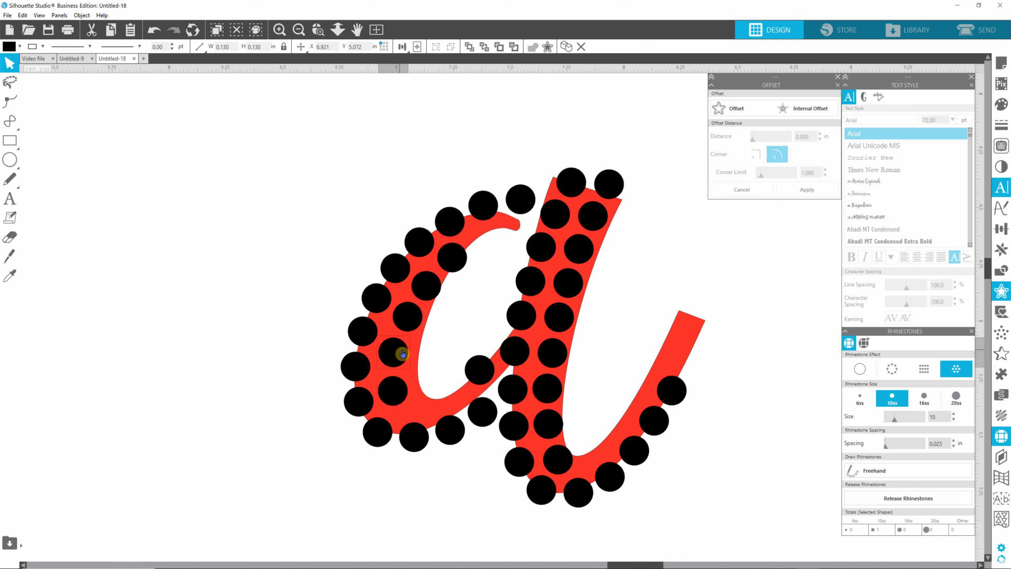
left_click_drag(410, 318, 408, 318)
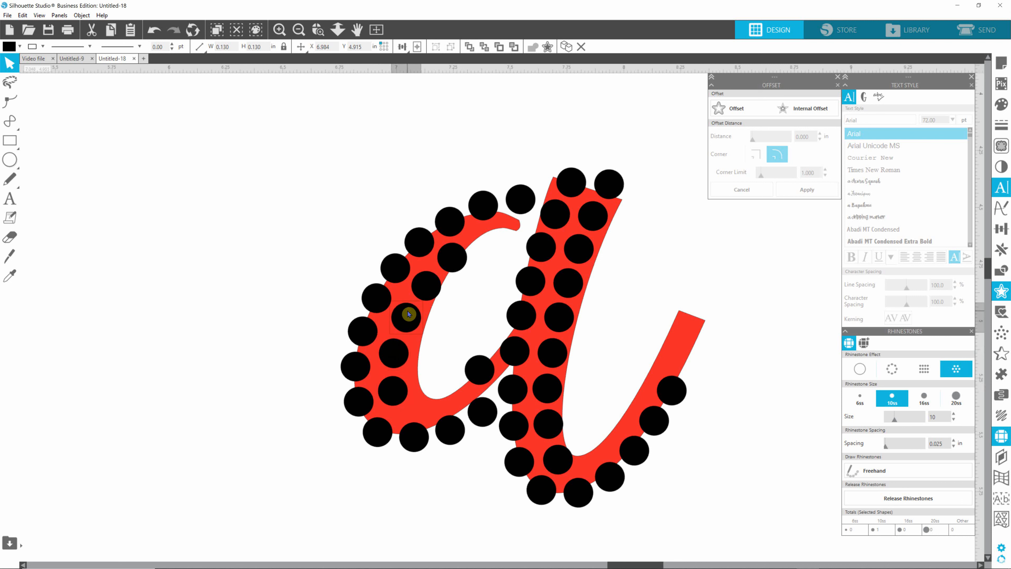
left_click(429, 284)
left_click(453, 260)
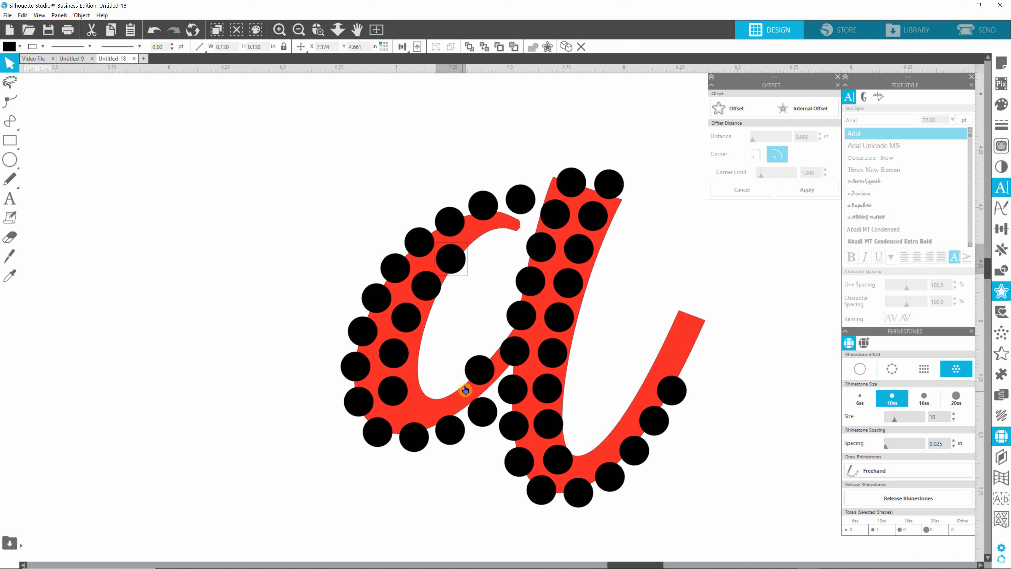
left_click(479, 367)
key("Delete")
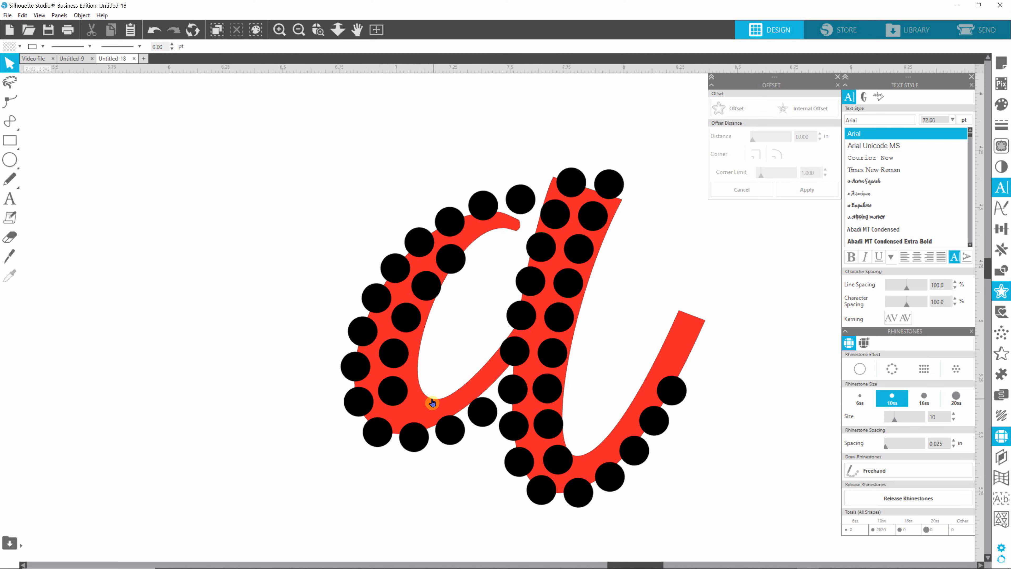
- Align the red letter "B" with the large rhinestone "B" and send it to the back behind the stones
scroll(432, 403, "down", 2)
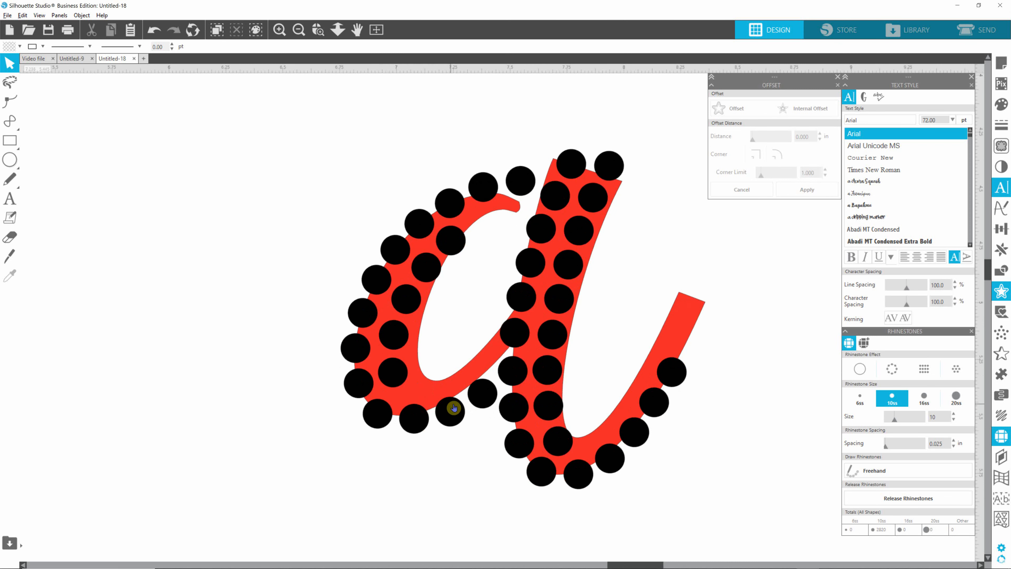
scroll(454, 407, "down", 5)
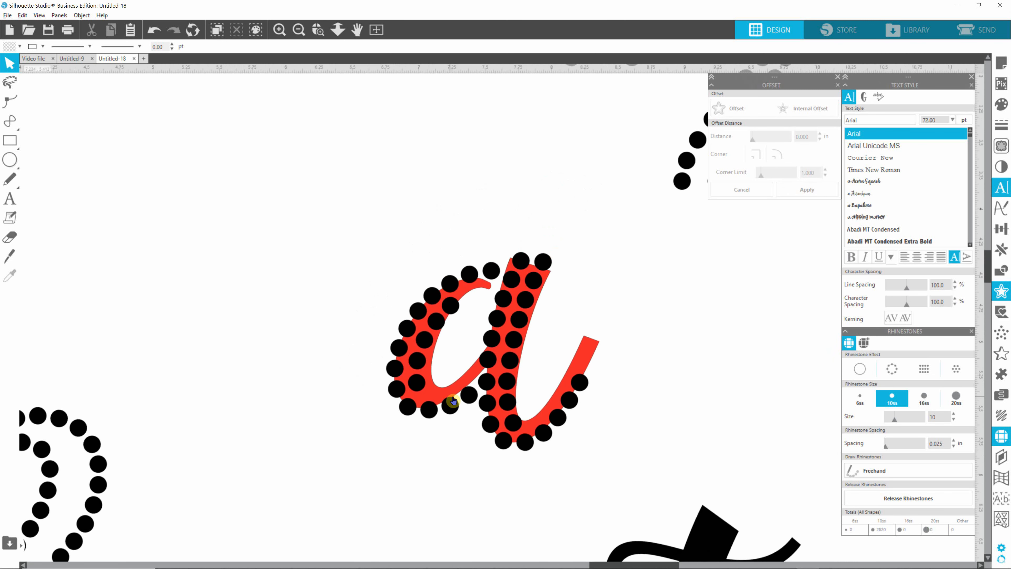
scroll(454, 402, "down", 5)
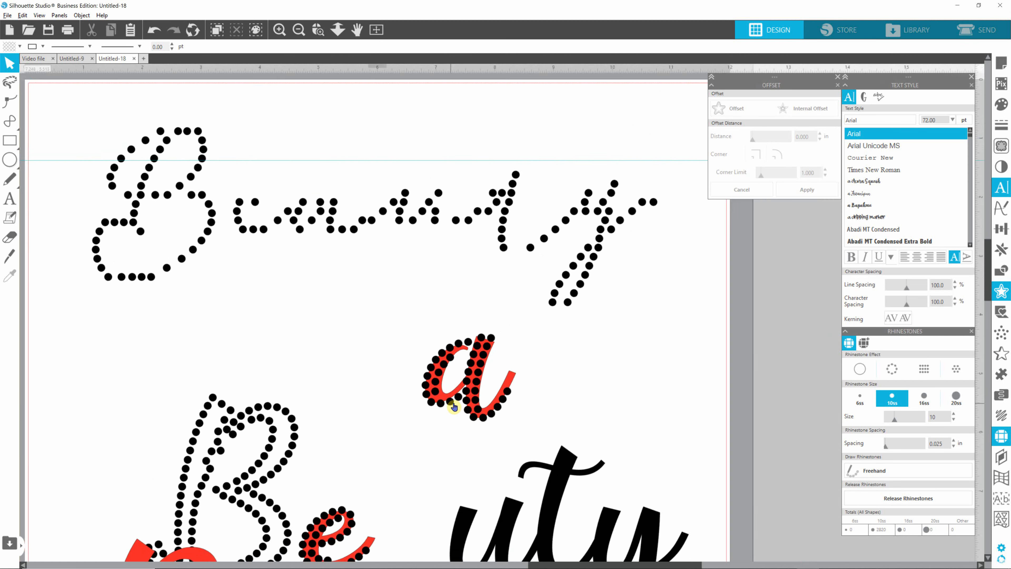
scroll(454, 407, "down", 4)
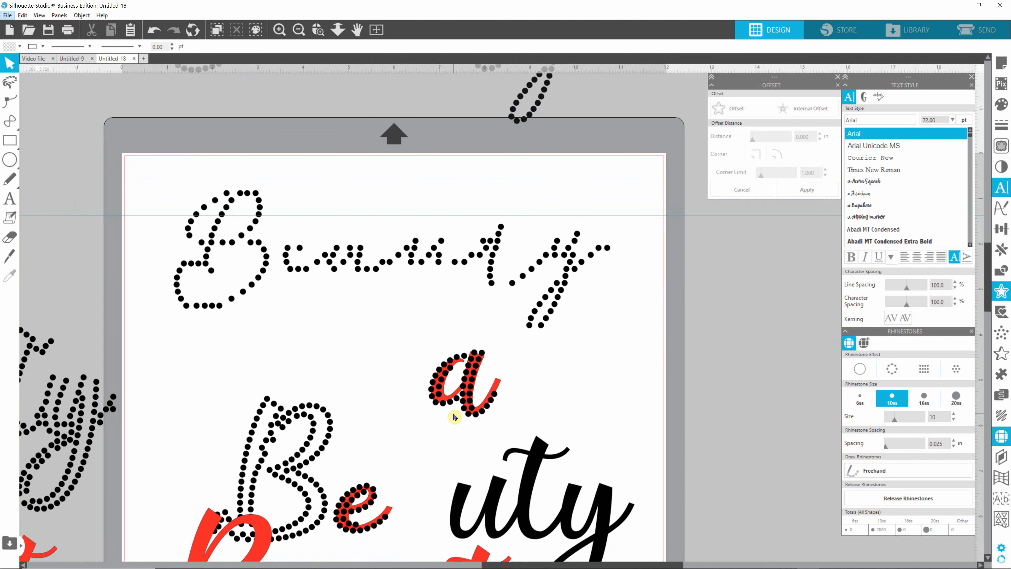
left_click(426, 456)
left_click(297, 454)
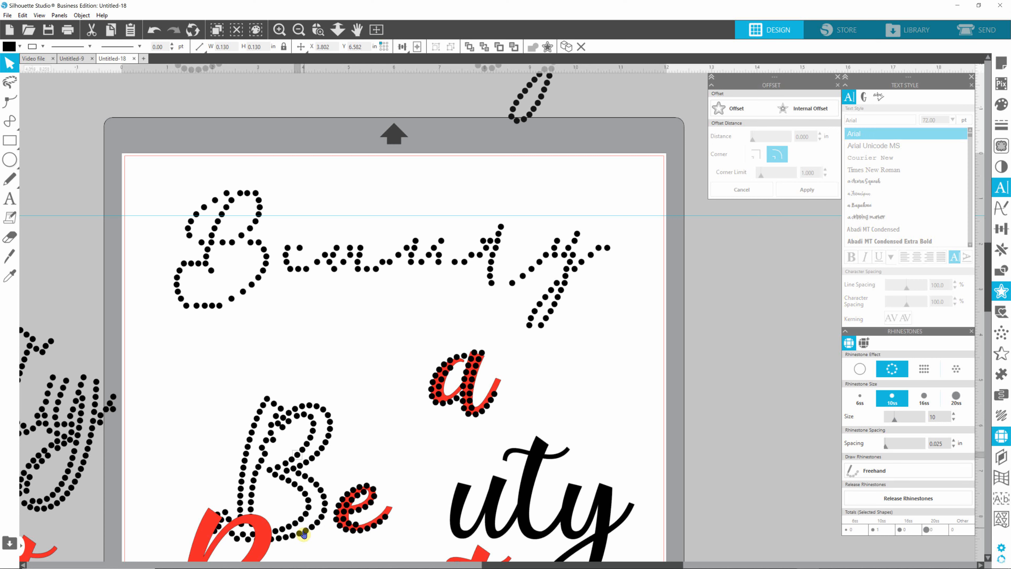
left_click_drag(987, 283, 986, 329)
left_click_drag(237, 425, 299, 310)
right_click(300, 288)
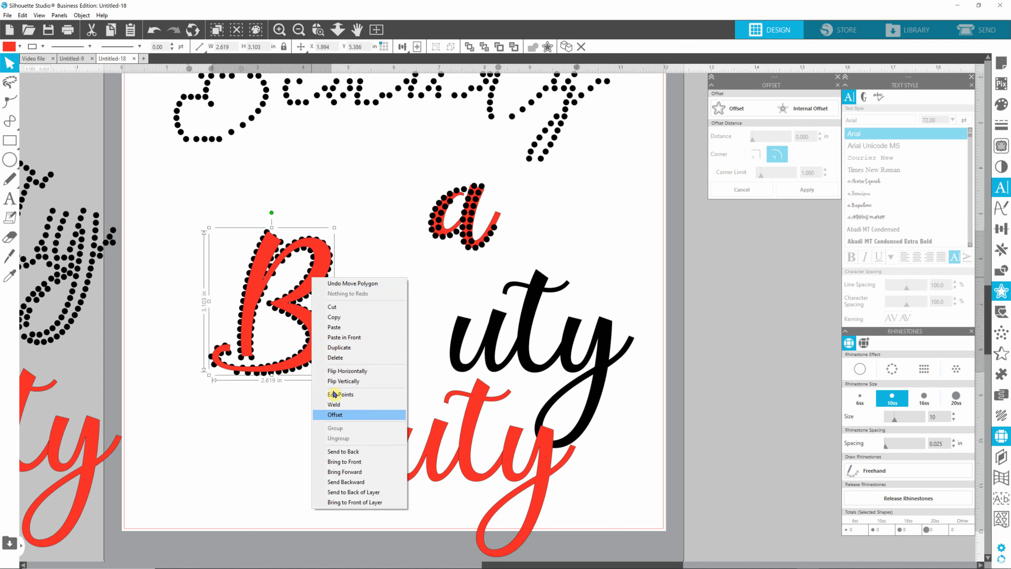
left_click(353, 453)
left_click(400, 280)
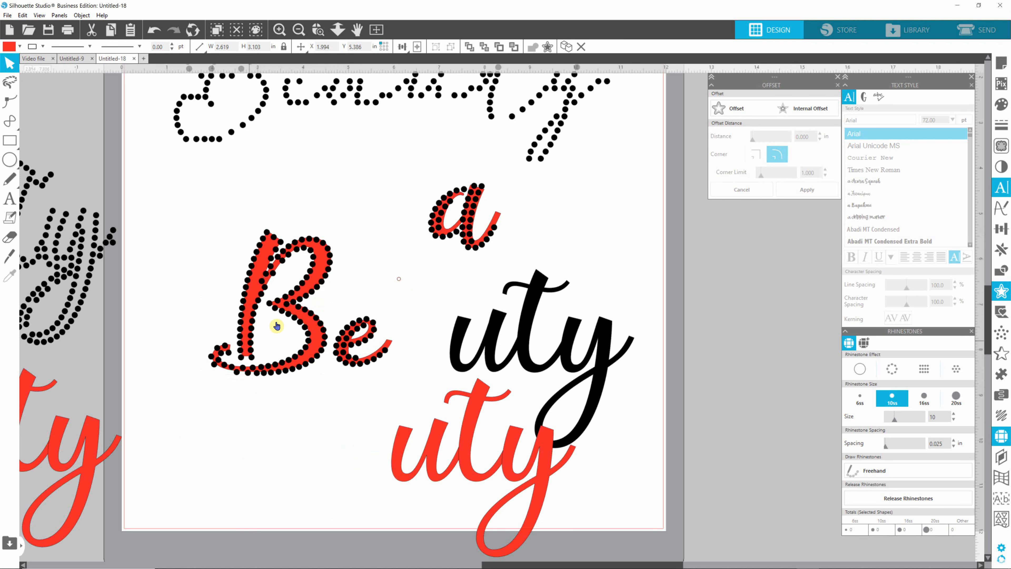
- Delete the row of rhinestones along the inner edge of the lower part of the B's vertical stem
scroll(281, 338, "up", 1)
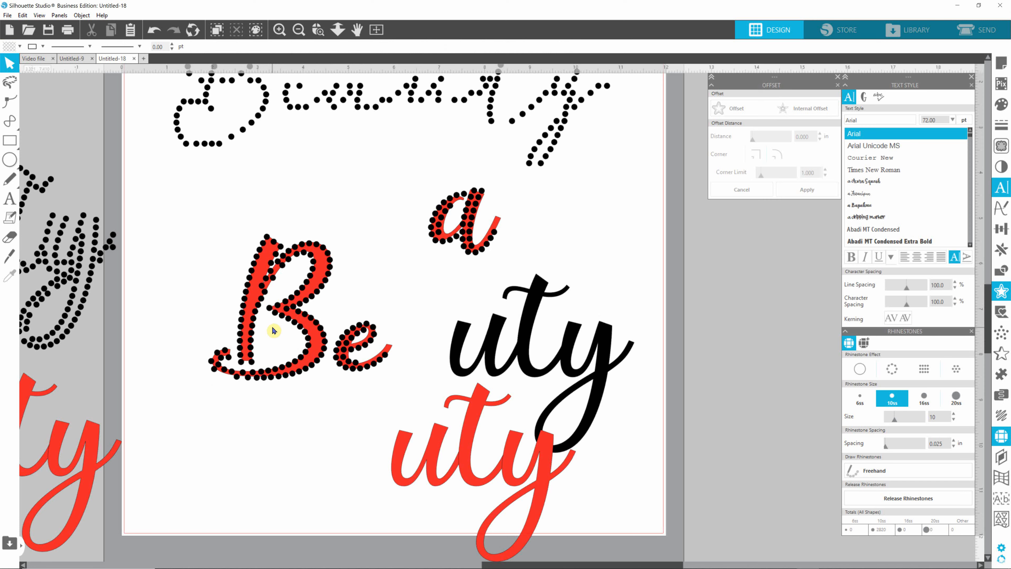
scroll(277, 320, "up", 4)
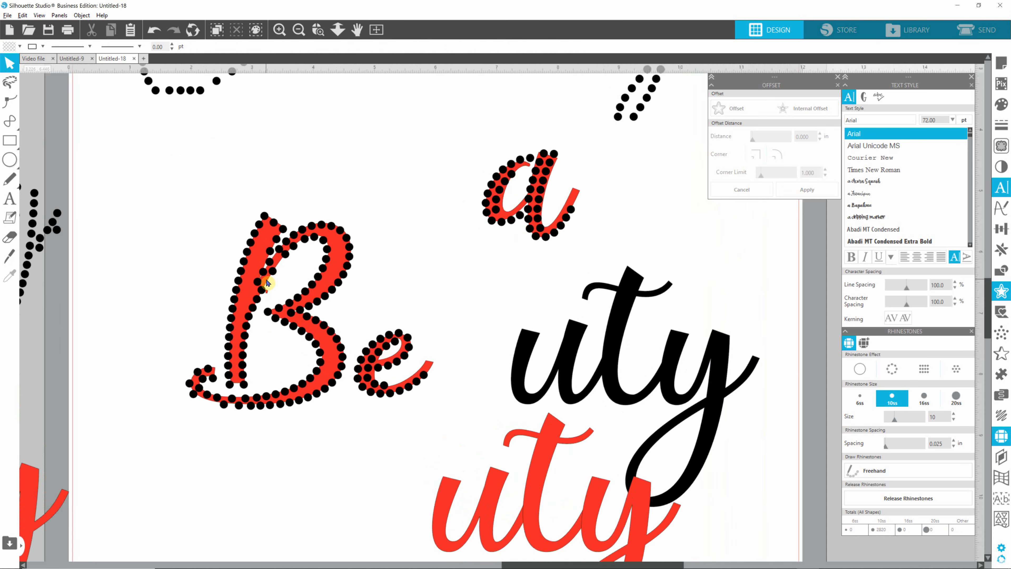
scroll(261, 304, "up", 2)
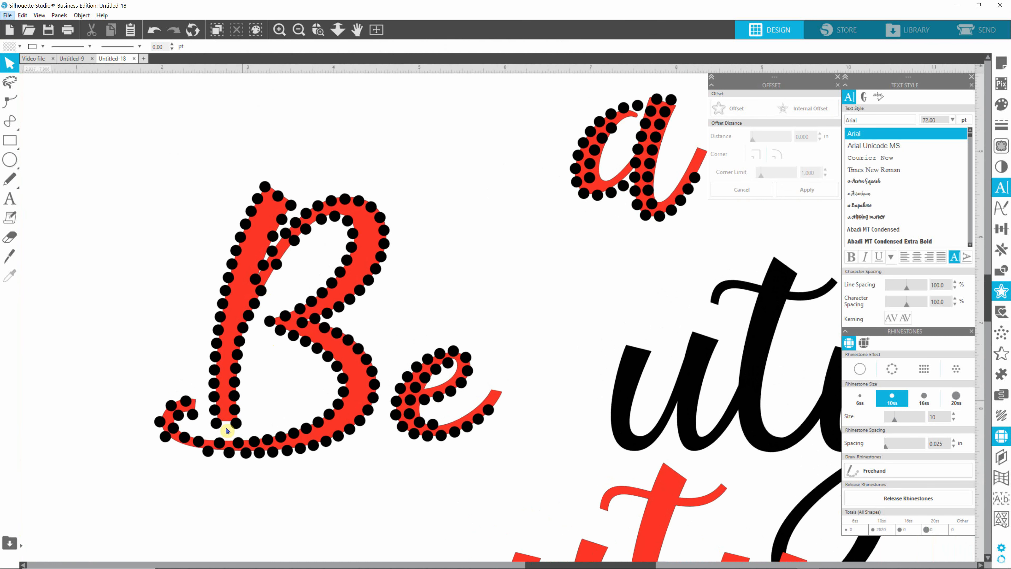
left_click_drag(234, 413, 273, 291)
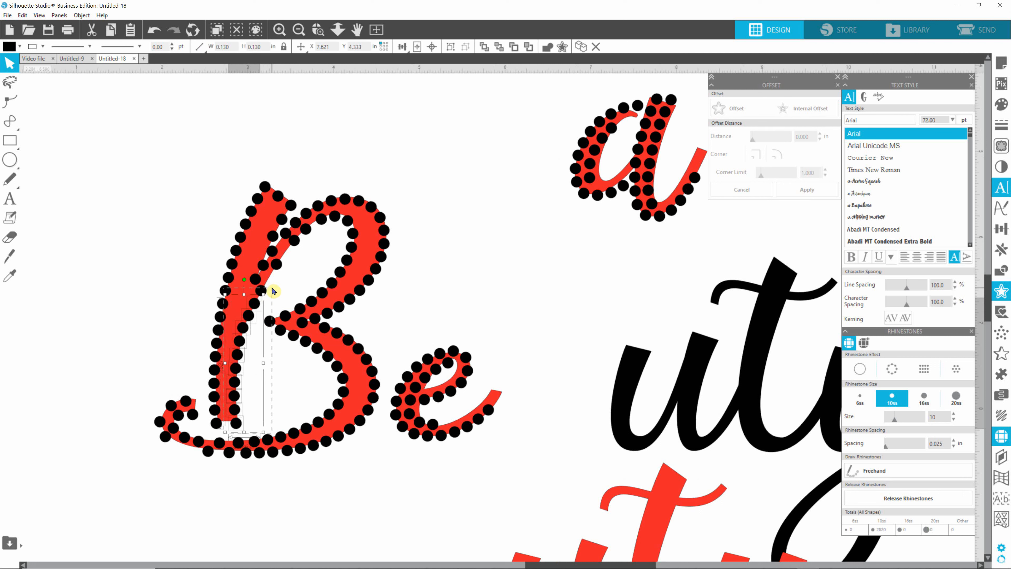
key("Delete")
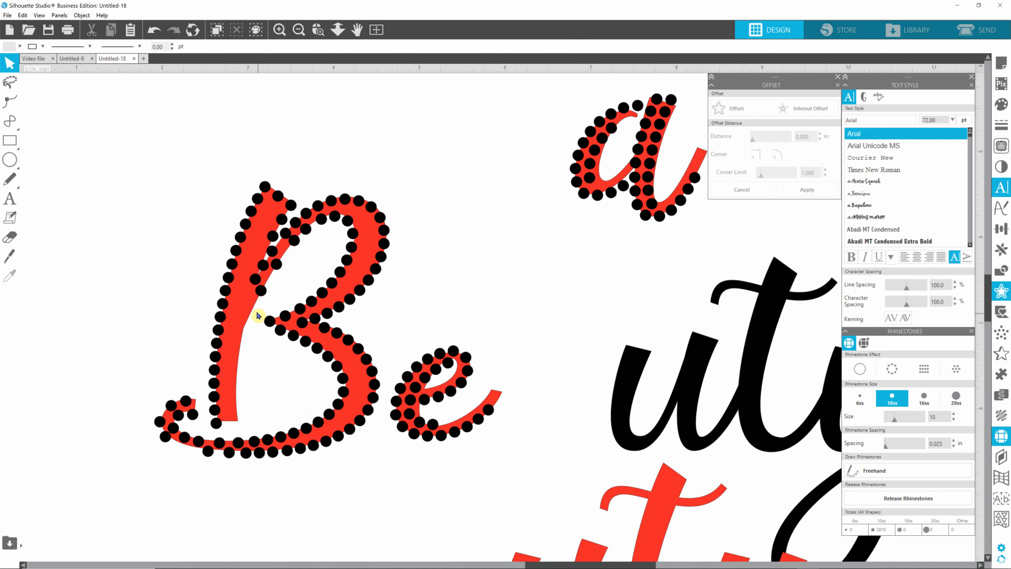
- Delete the remaining rhinestones along the inner edge of the B's upper stem, including the ones at its slanted top end
mouse_move(248, 332)
left_mouse_down()
mouse_move(277, 230)
mouse_move(264, 280)
mouse_move(239, 307)
mouse_move(292, 210)
left_mouse_up()
left_click(290, 290)
key("Delete")
key("Delete")
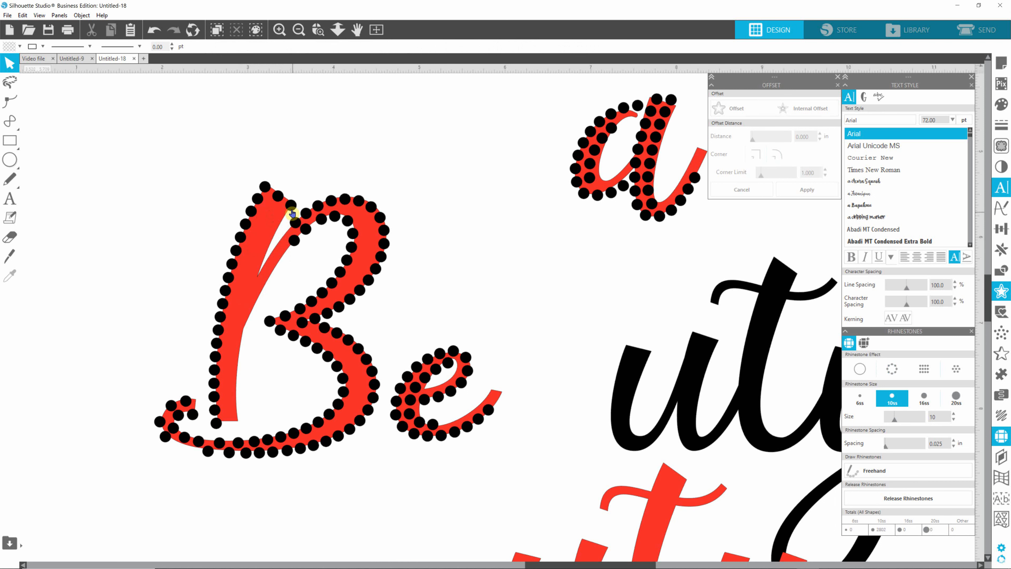
left_click(282, 197)
key("Delete")
- Duplicate the outer column of stones on the B's stem and place the copy alongside it inside the stroke
left_click_drag(205, 436, 274, 177)
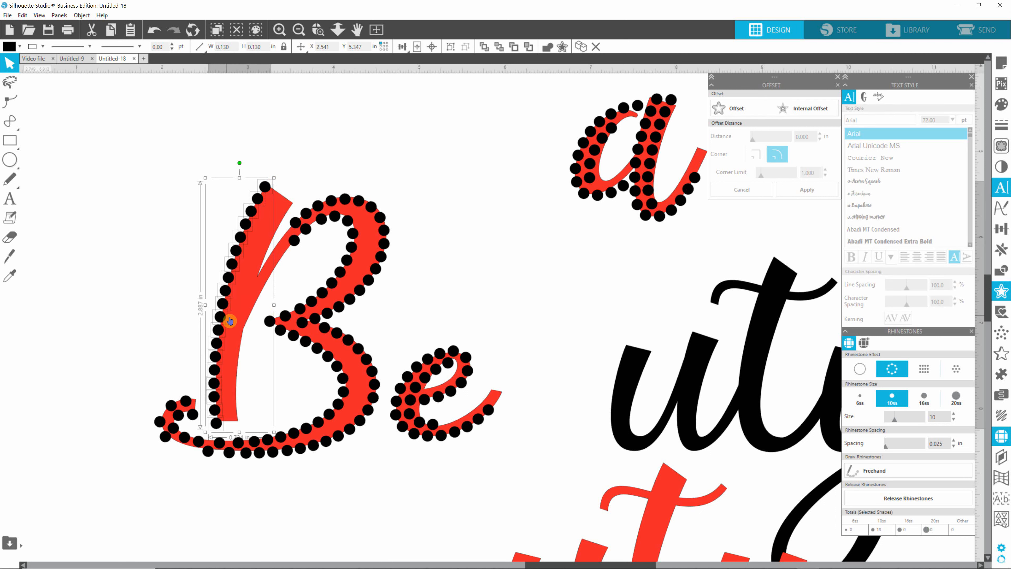
left_click_drag(220, 321, 235, 323)
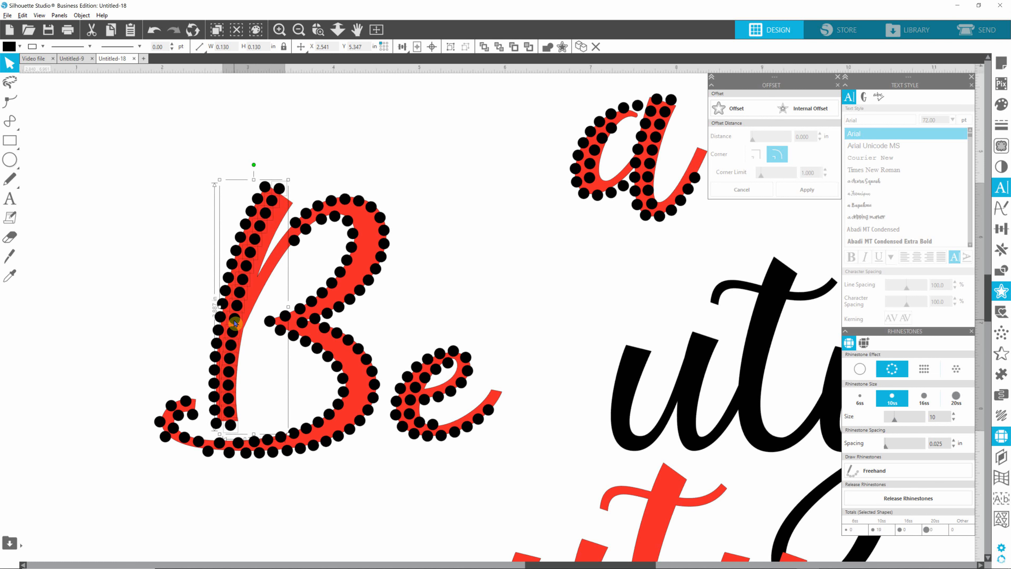
left_click_drag(235, 323, 235, 321)
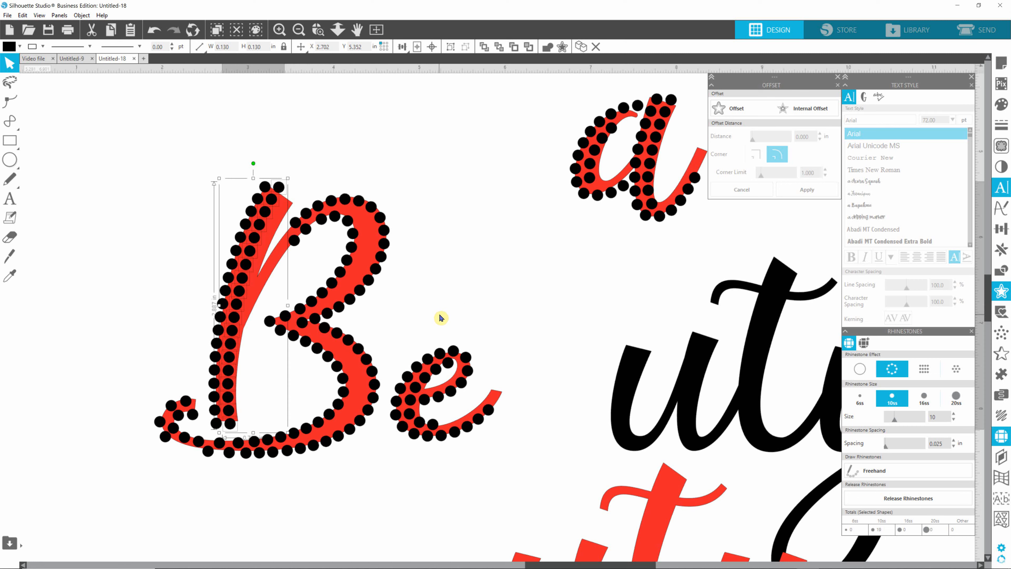
left_click(463, 311)
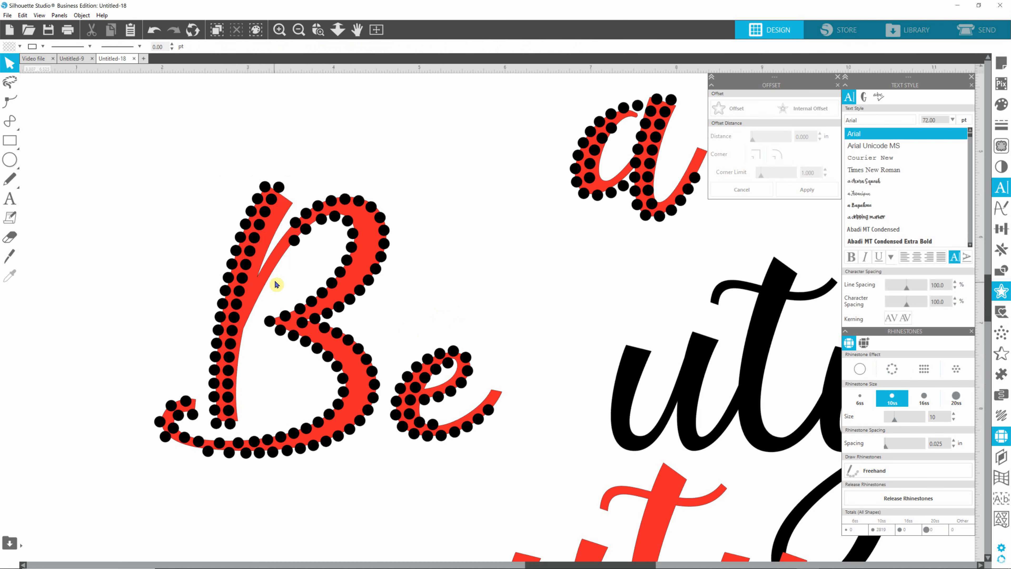
- Extend the upper loop's outer row with evenly spaced stones down the thin connecting stroke to where it meets the stem
scroll(273, 248, "up", 2)
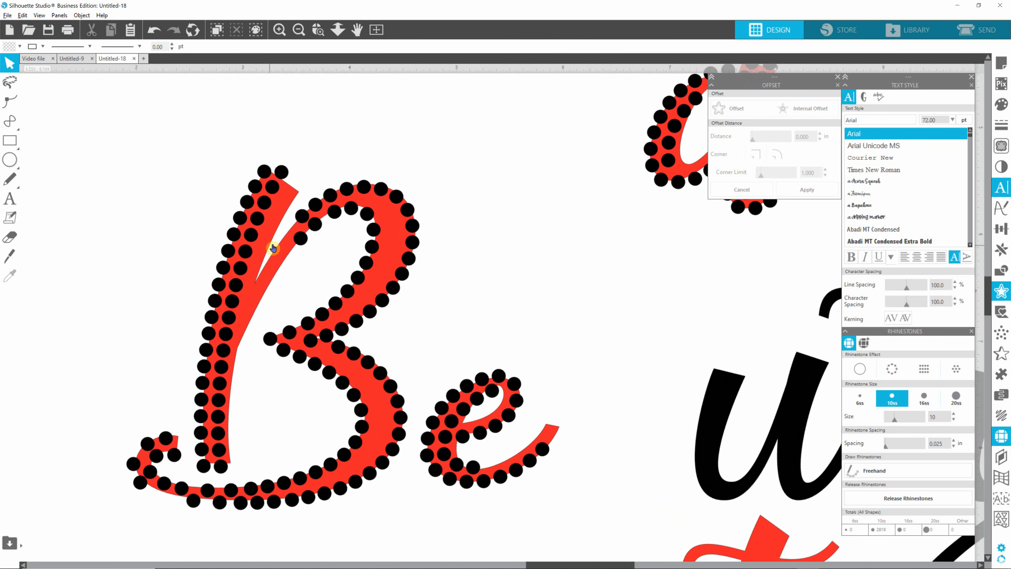
scroll(273, 247, "up", 4)
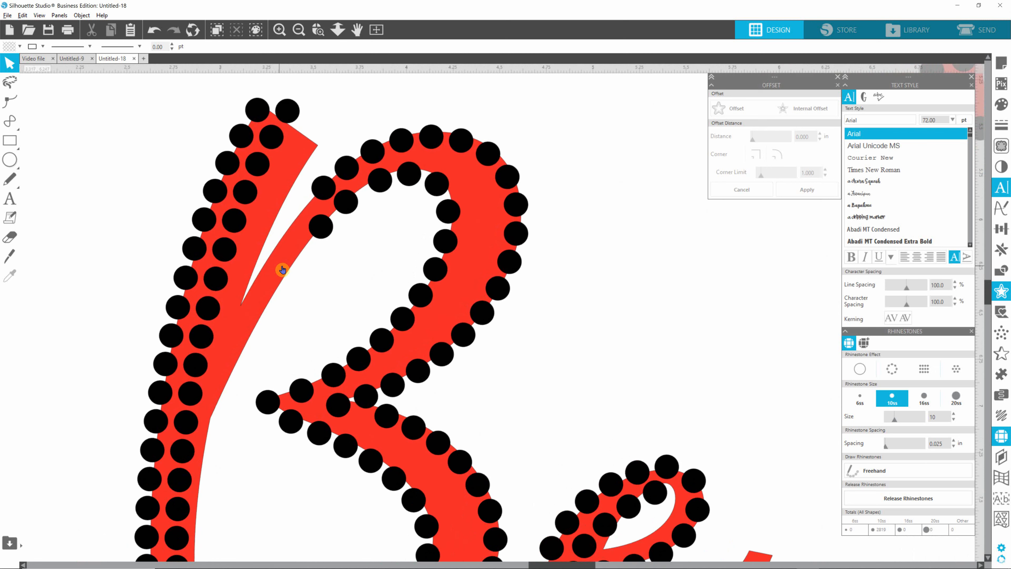
key("alt")
left_click_drag(322, 226, 255, 266)
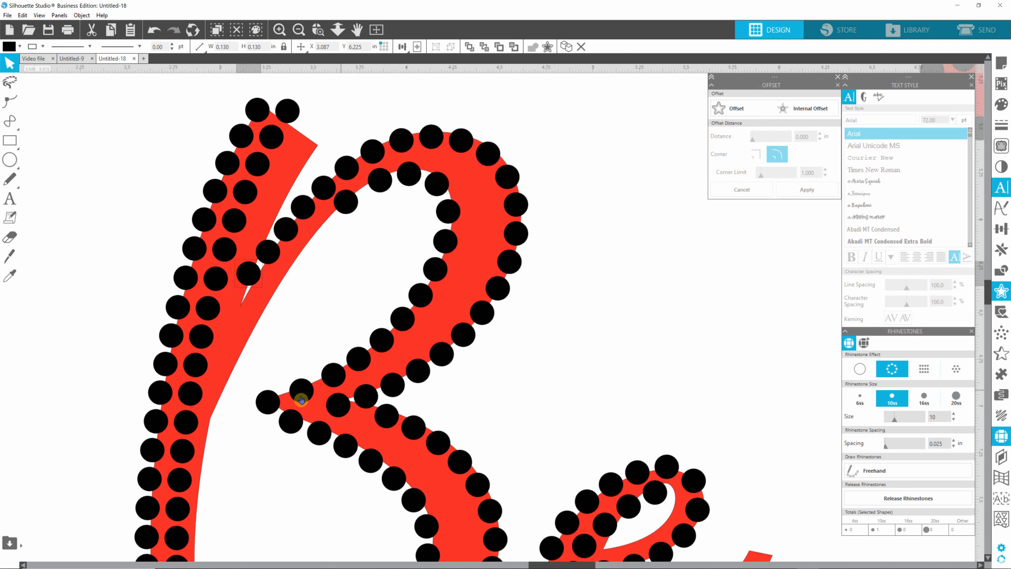
- Move the upper loop's inner stones one by one into the red stroke, spacing them evenly alongside the outer row
left_click(441, 190)
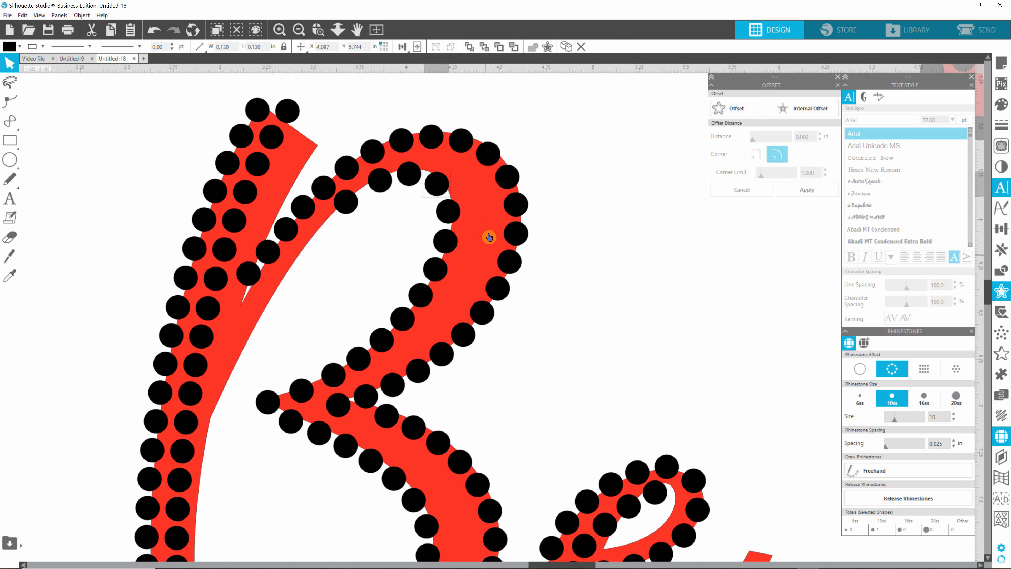
left_click(396, 258)
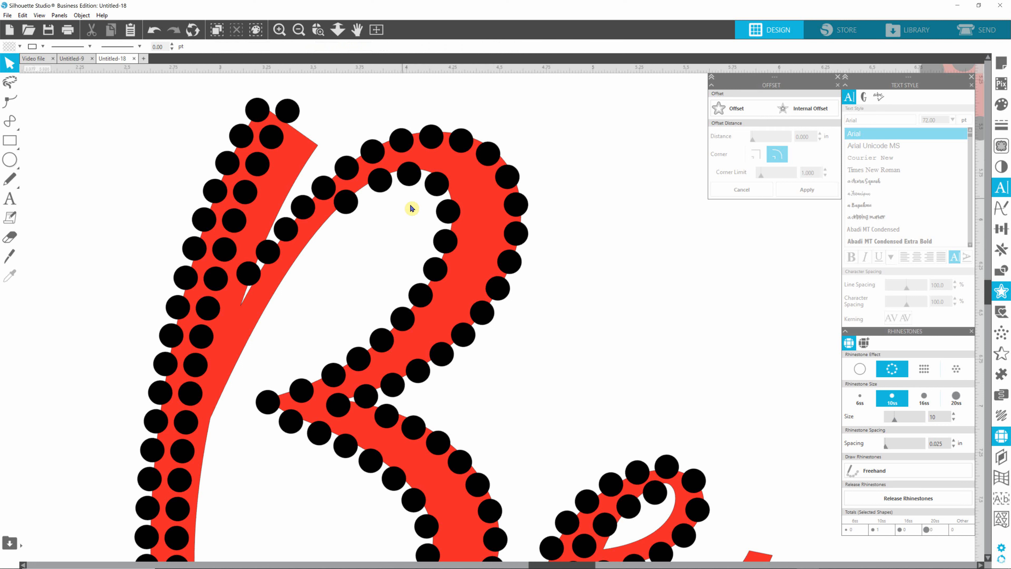
left_click_drag(416, 176, 477, 187)
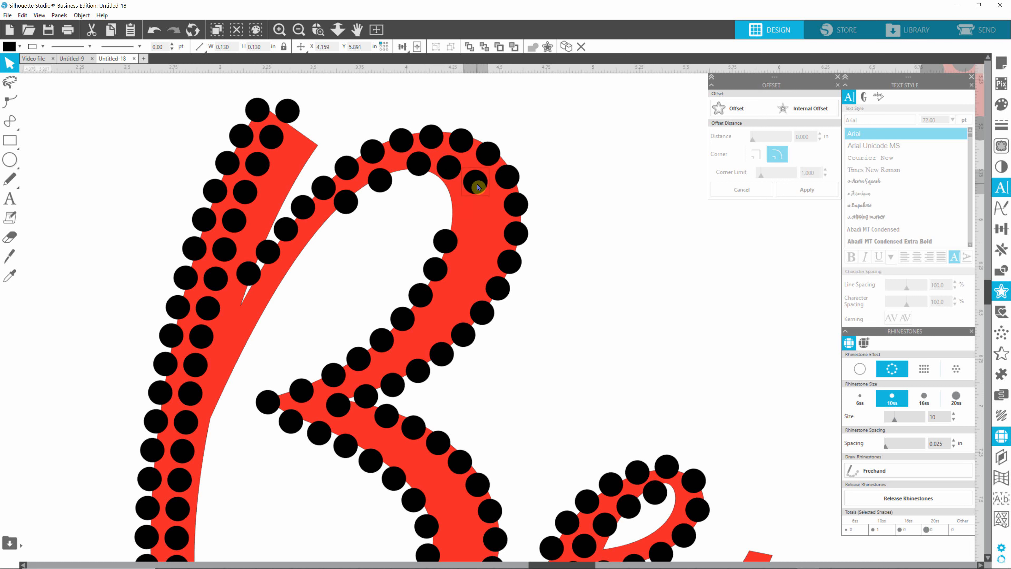
left_click_drag(445, 241, 486, 210)
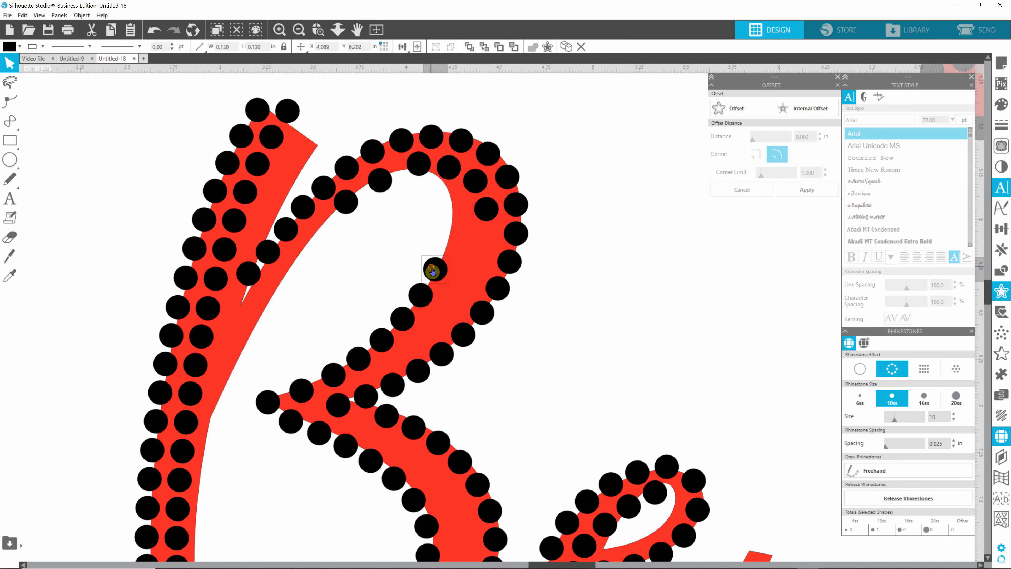
left_click_drag(434, 270, 483, 241)
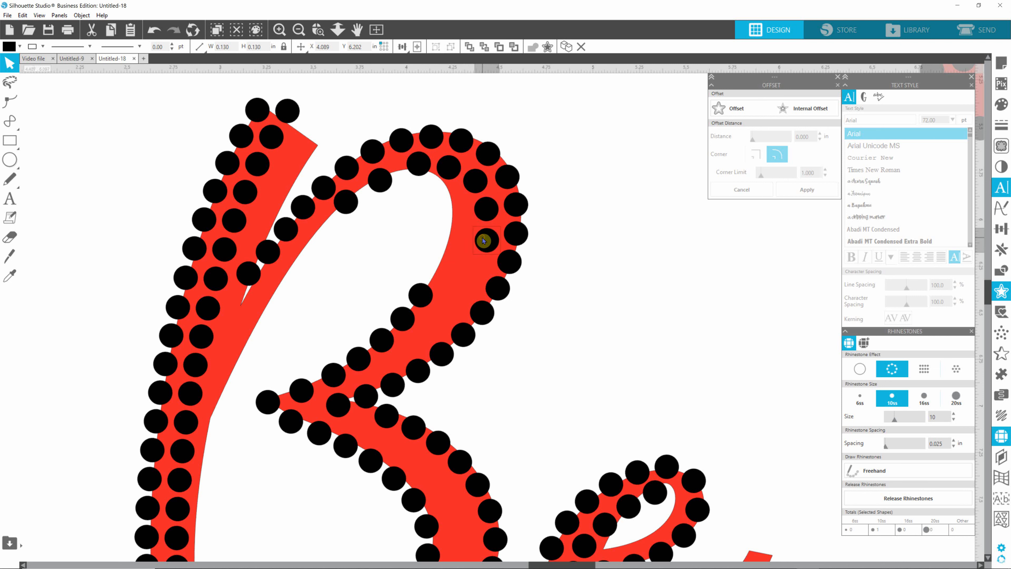
left_click_drag(422, 291, 477, 269)
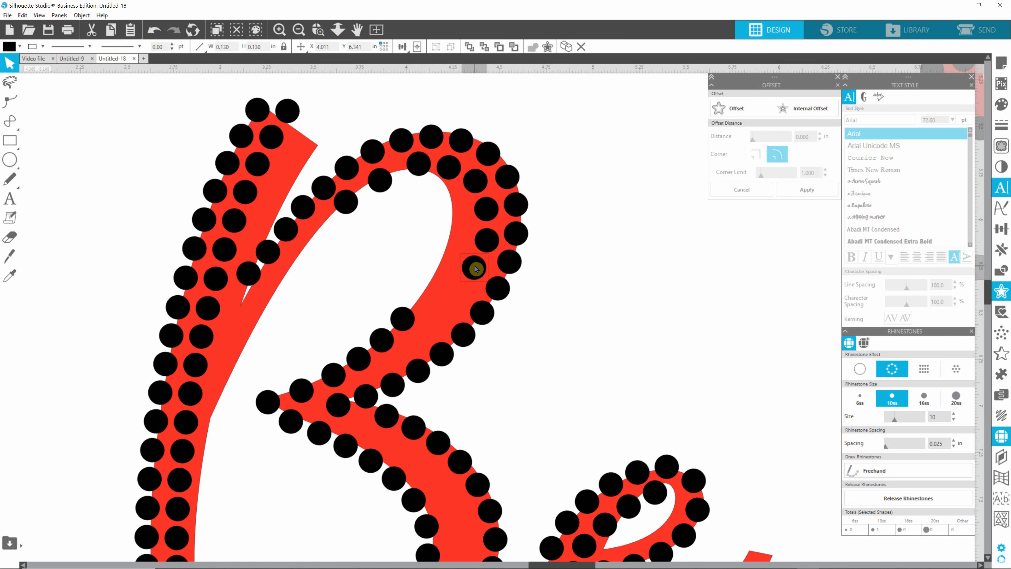
left_click_drag(403, 318, 459, 294)
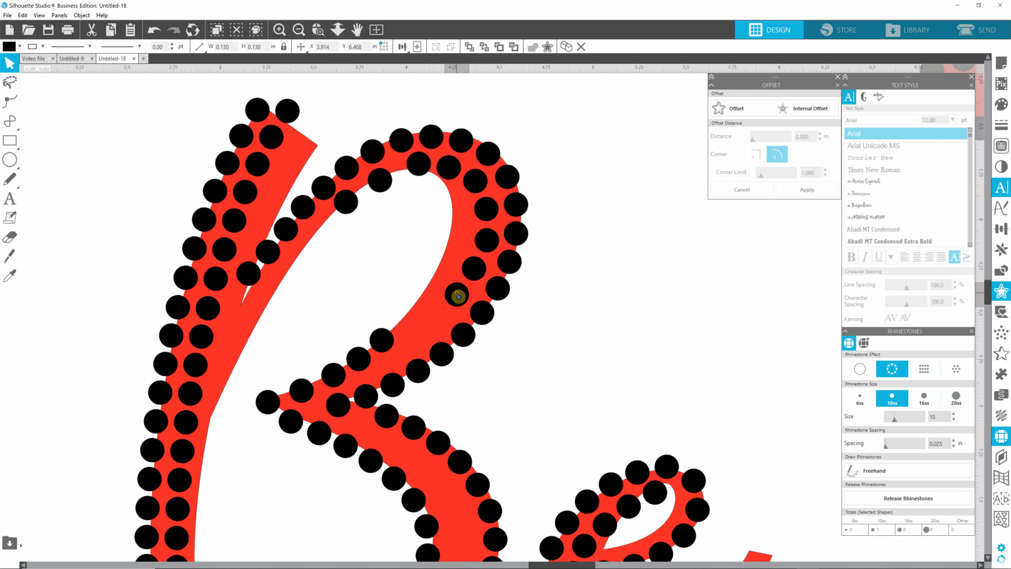
left_click(391, 341)
left_click_drag(381, 342, 434, 316)
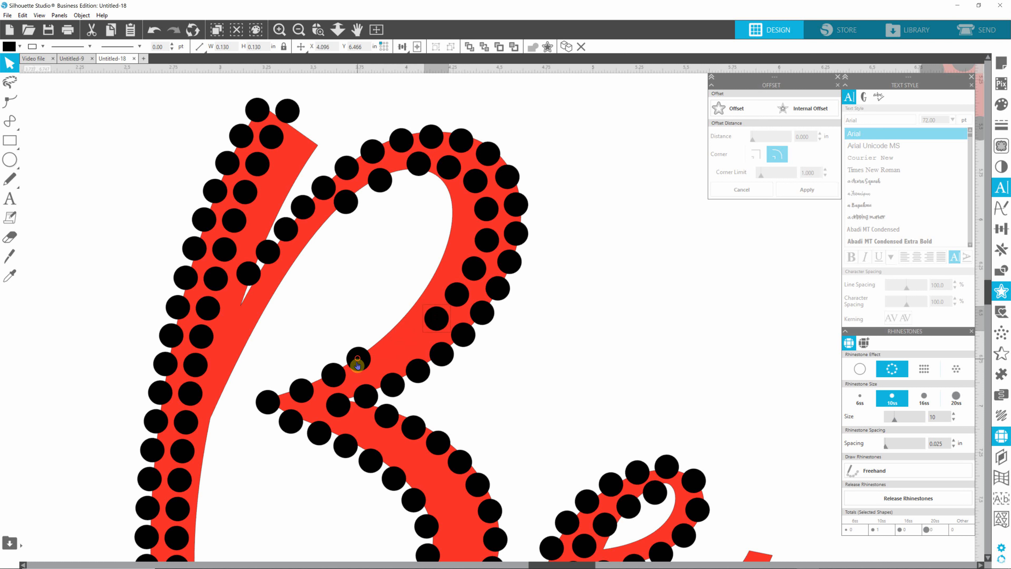
left_click_drag(358, 359, 333, 375)
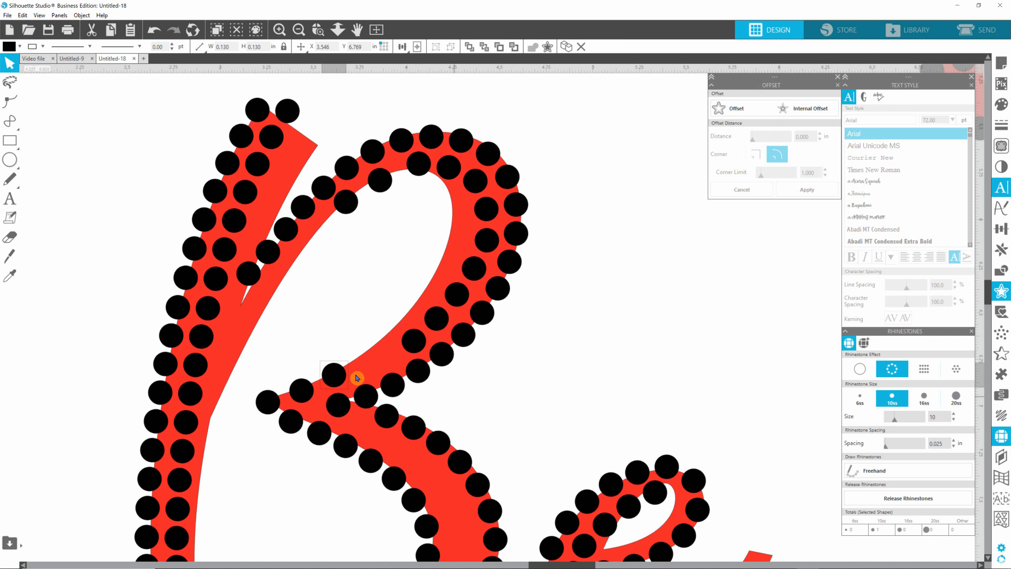
left_click(543, 388)
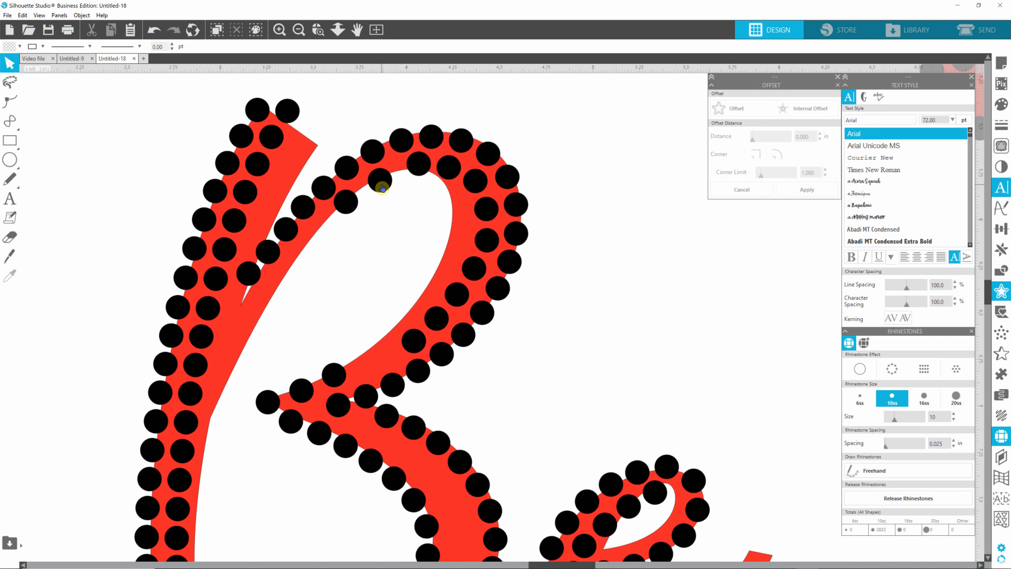
- Delete the two leftover stones on the inner edge of the upper loop's thin stroke
left_click_drag(382, 185, 346, 202)
key("ctrl+z")
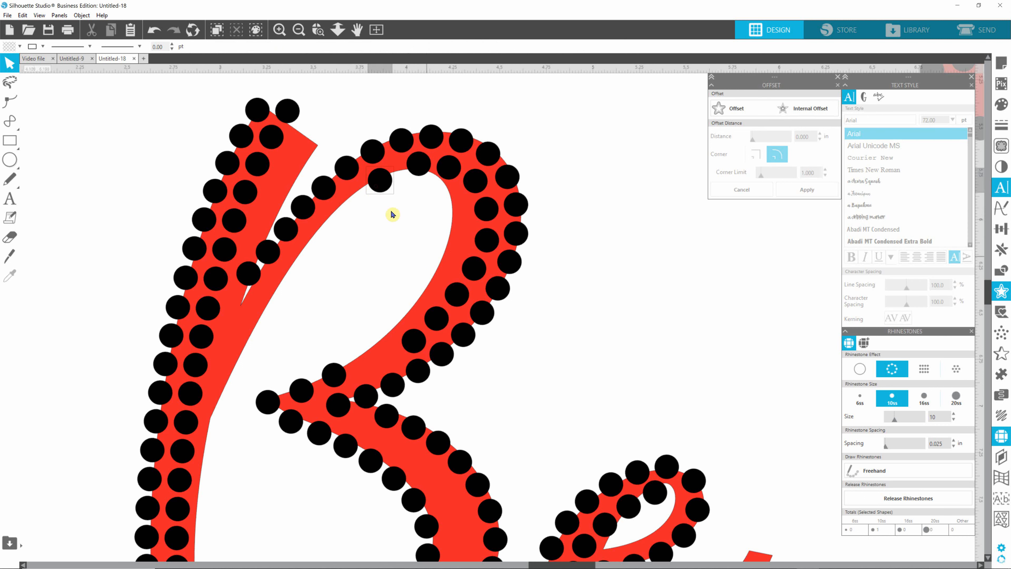
left_click(402, 268)
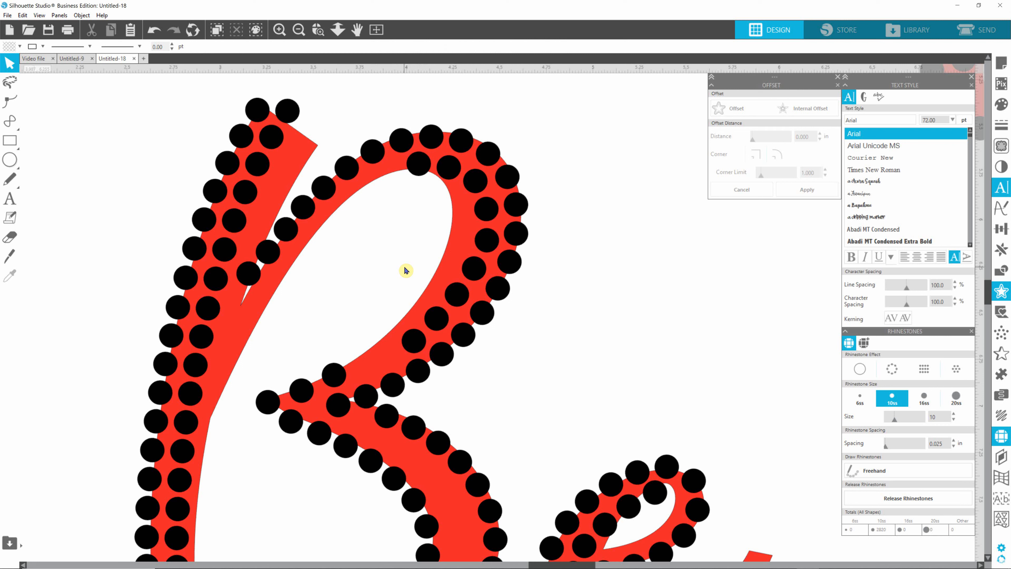
left_click(407, 249)
- Move the stone below the B's middle point into the stroke, and delete the tip stone and the two stones above it
left_click(302, 424)
mouse_move(303, 423)
left_mouse_down()
mouse_move(295, 420)
mouse_move(308, 412)
left_mouse_up()
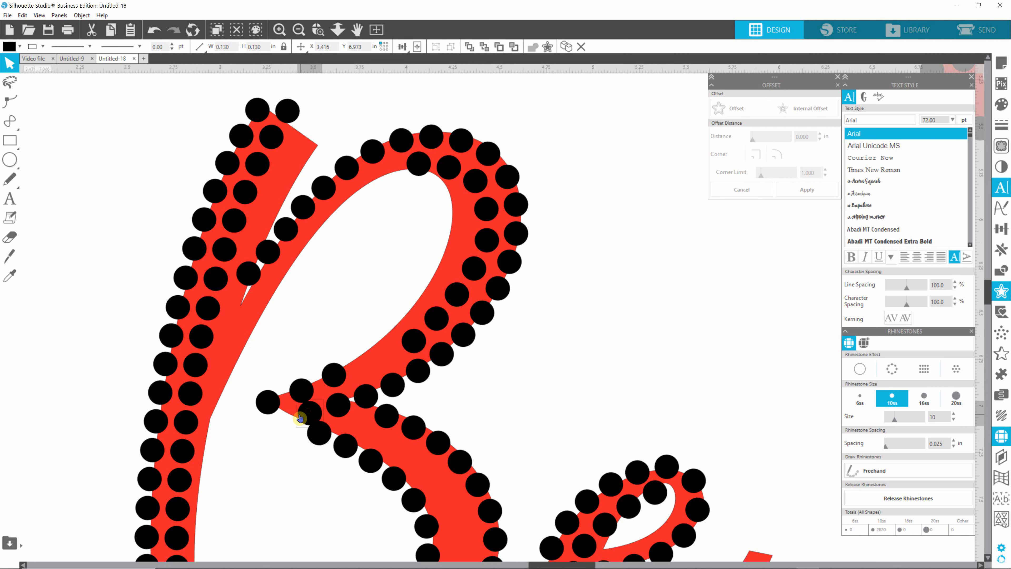
left_click(302, 395)
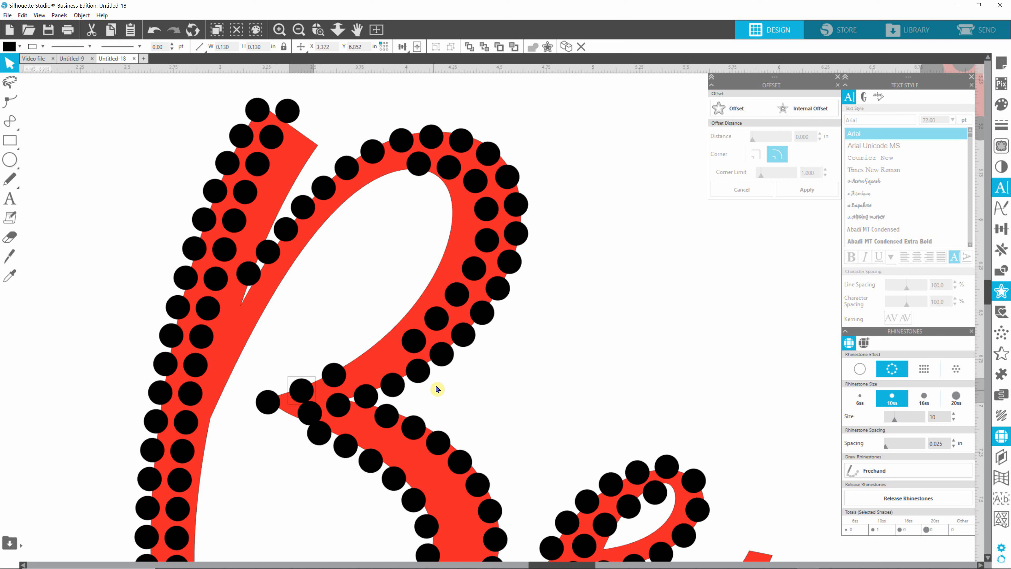
key("Delete")
left_click(338, 375)
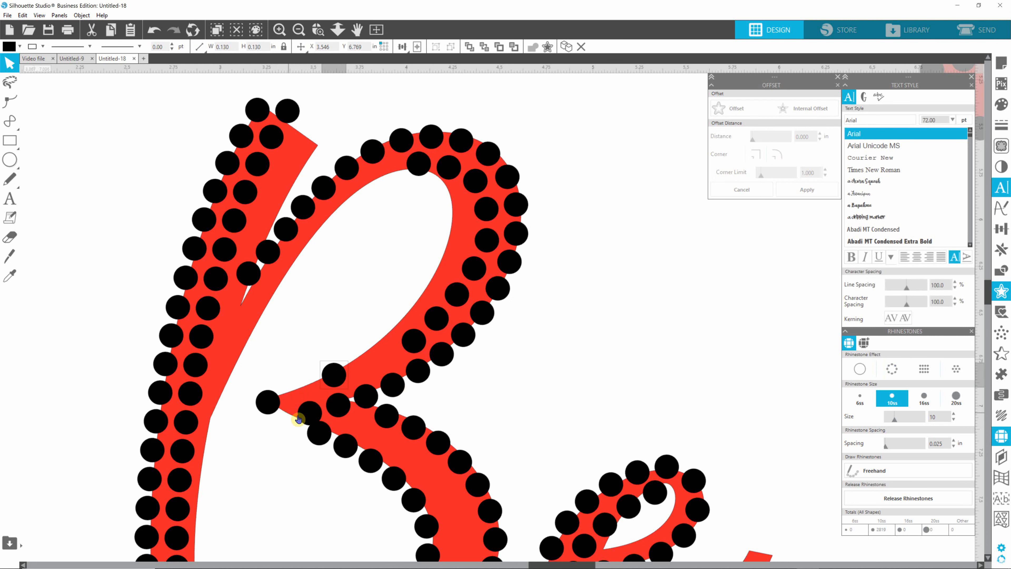
key("Delete")
left_click(272, 404)
key("Delete")
left_click(376, 414)
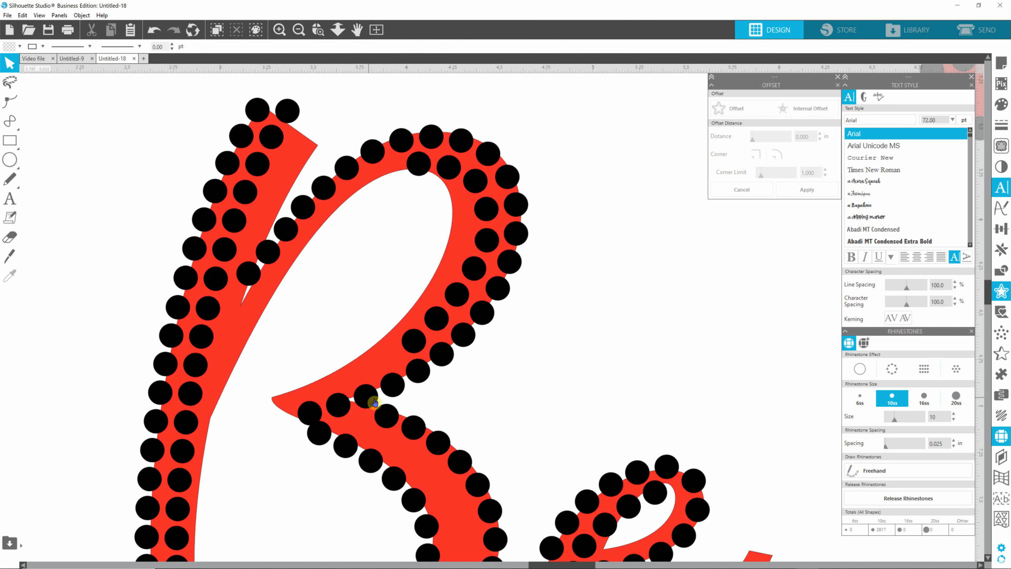
- Copy stones along the upper loop's lower inner edge, spacing them evenly down to the tip of the B's middle point
left_click_drag(989, 292, 990, 301)
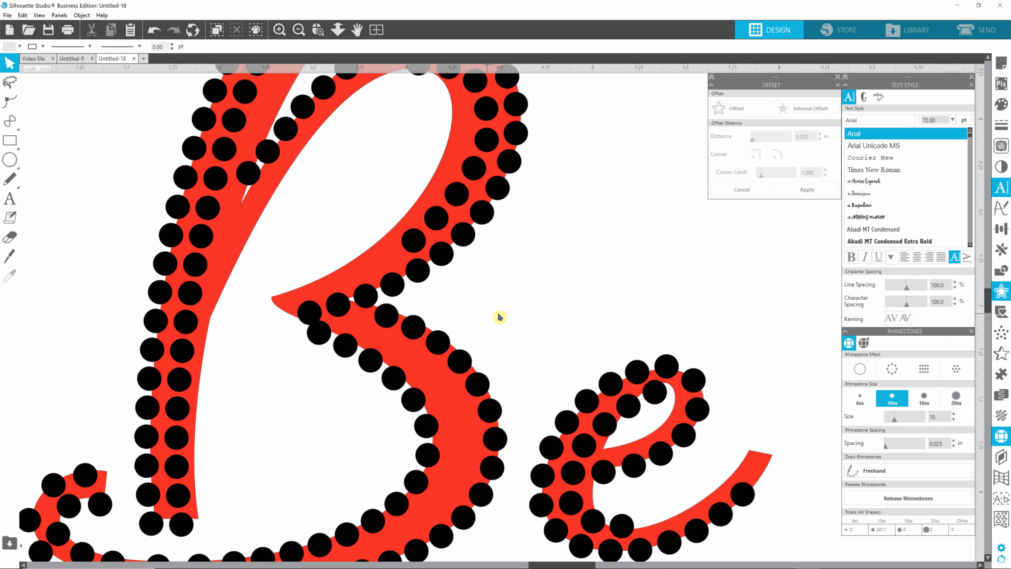
left_click(367, 300)
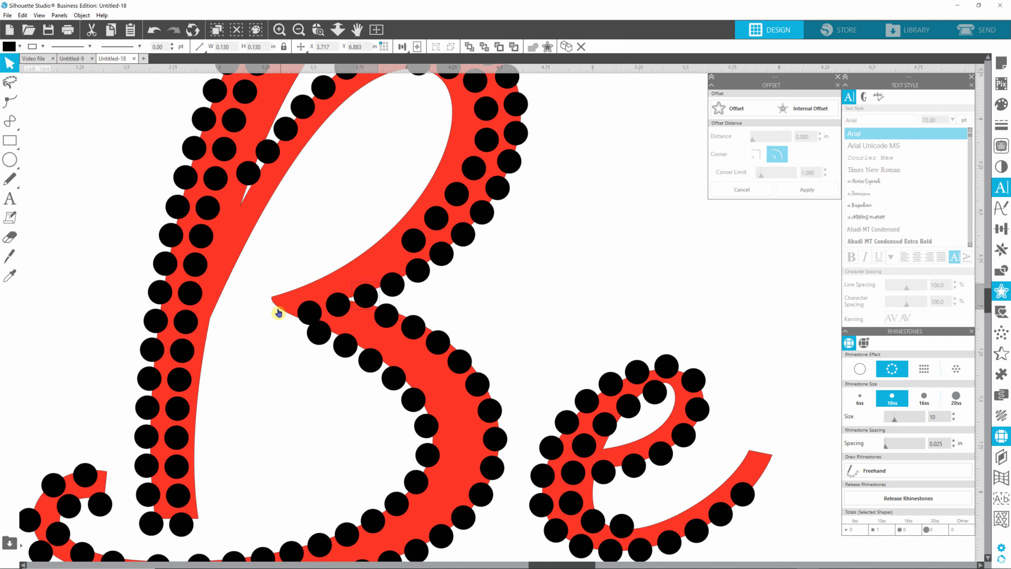
left_click(495, 296)
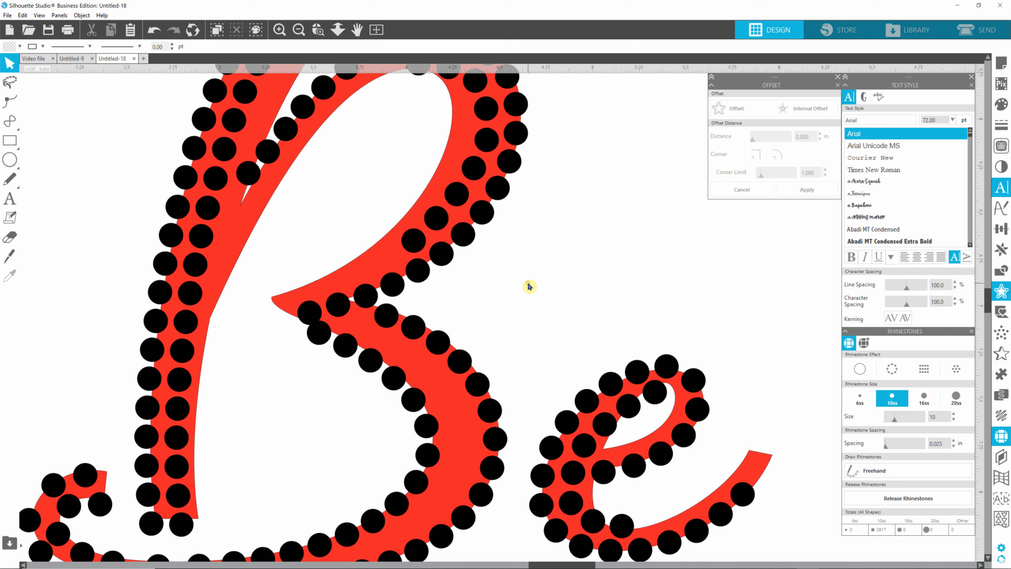
left_click(415, 243)
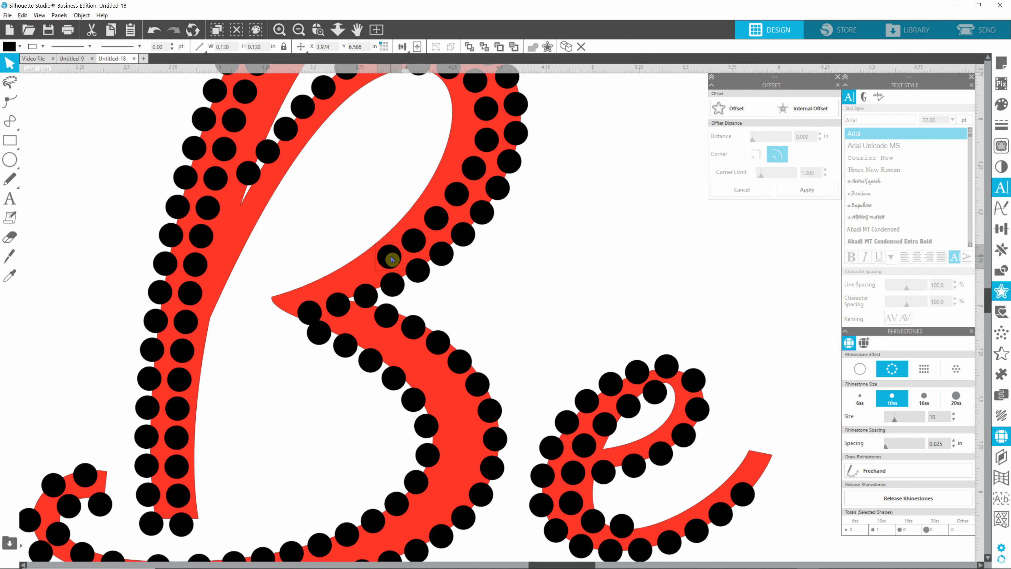
left_click_drag(391, 257, 285, 301)
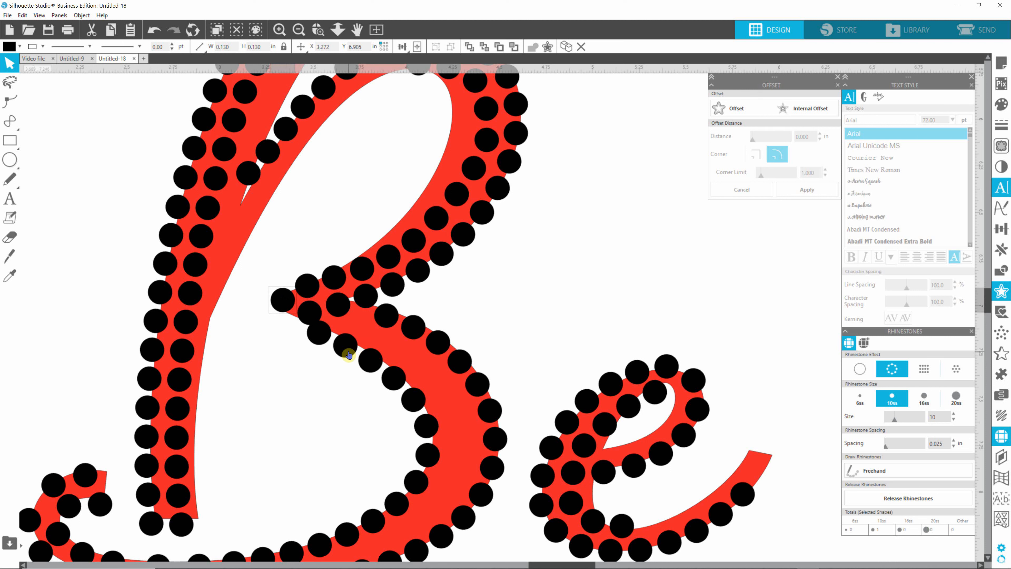
- Delete the crowded stone under the B's middle point and respace the neighbouring stones evenly along the lower bowl's upper inner edge
left_click(321, 341)
key("Delete")
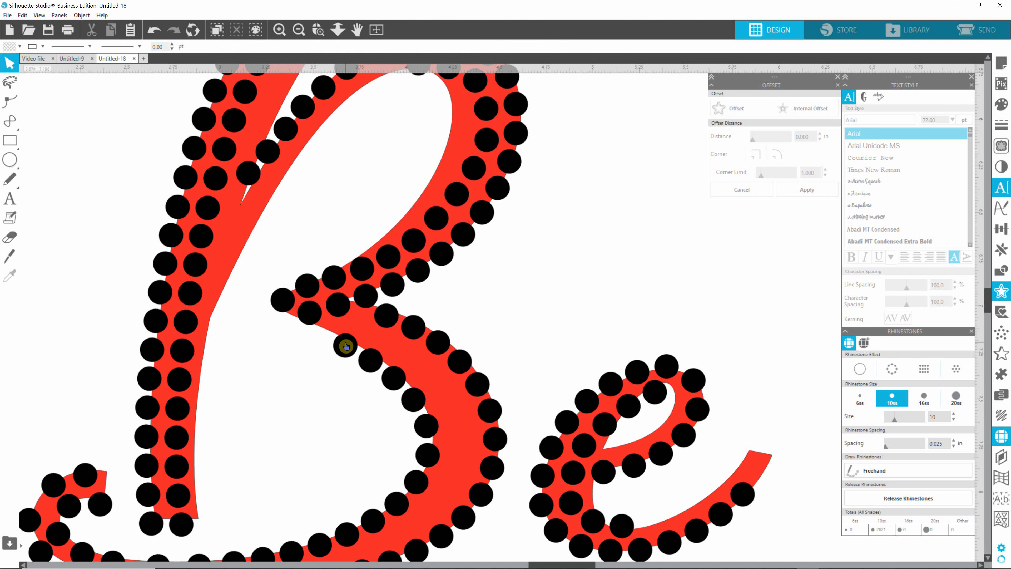
left_click_drag(346, 346, 385, 345)
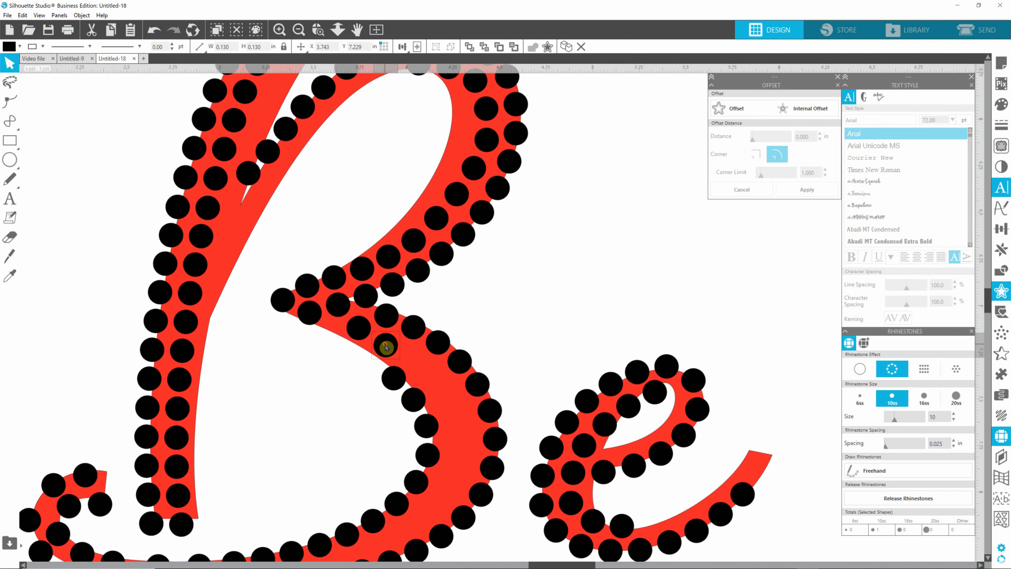
left_click(341, 305)
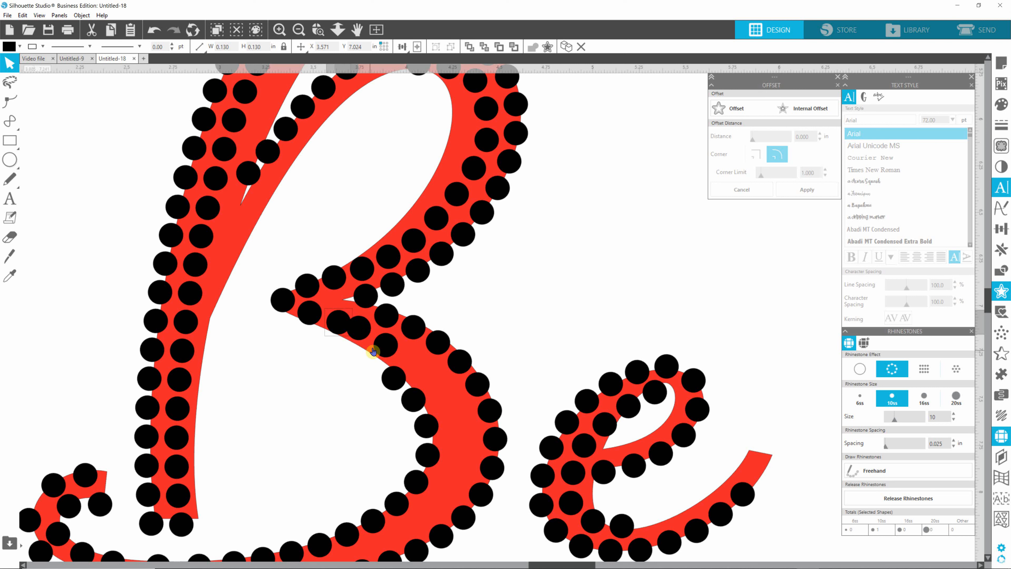
left_click(385, 349)
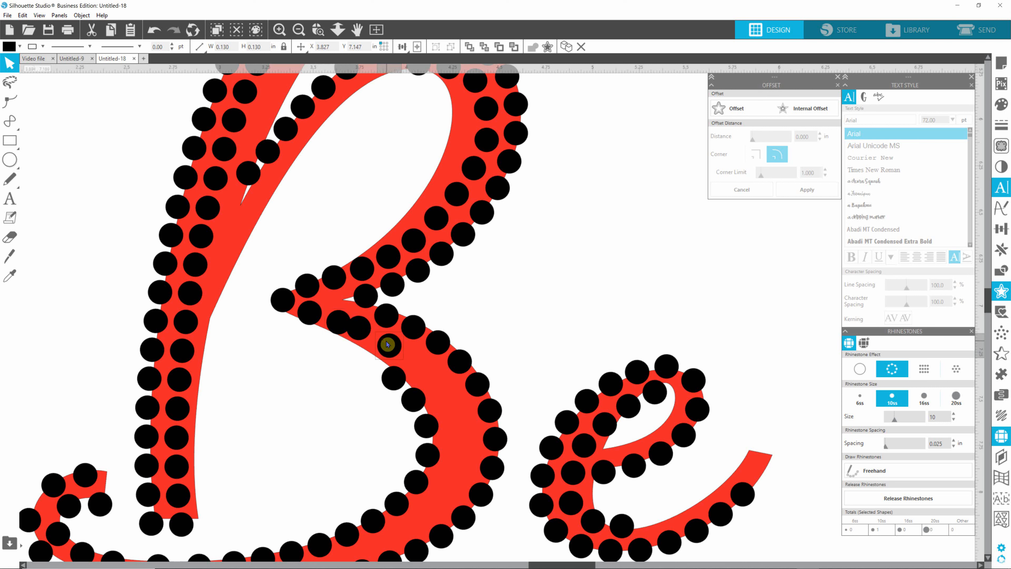
left_click_drag(387, 344, 363, 331)
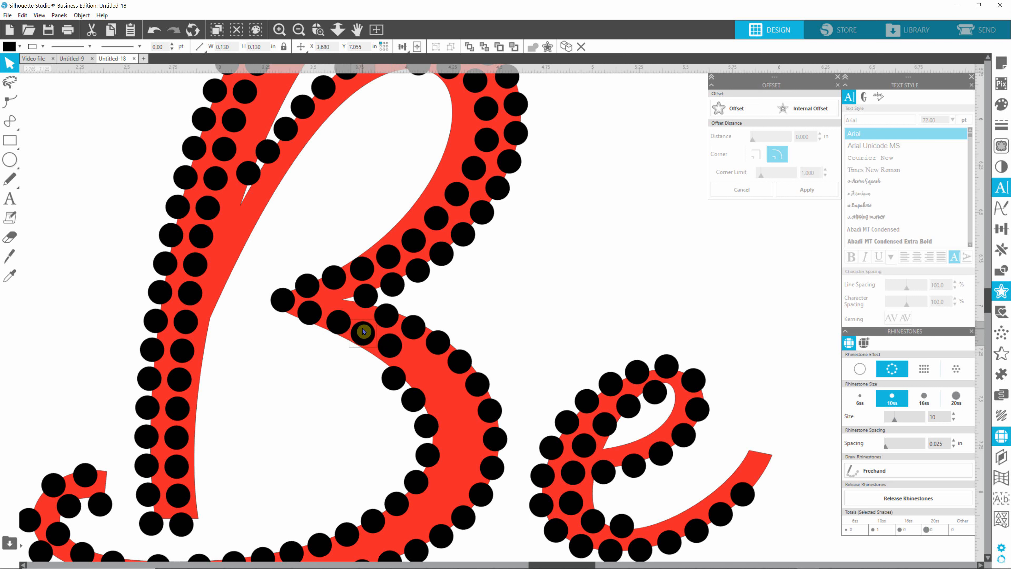
left_click(396, 344)
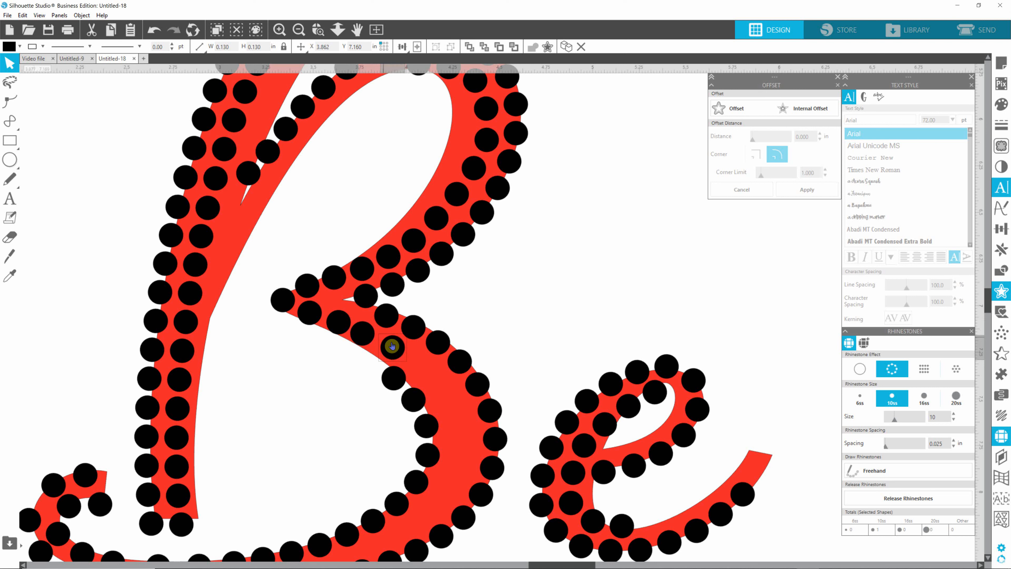
- Respace the stones along the lower bowl's upper outer edge so they follow the curve evenly
left_click_drag(392, 346, 397, 314)
left_click(423, 327)
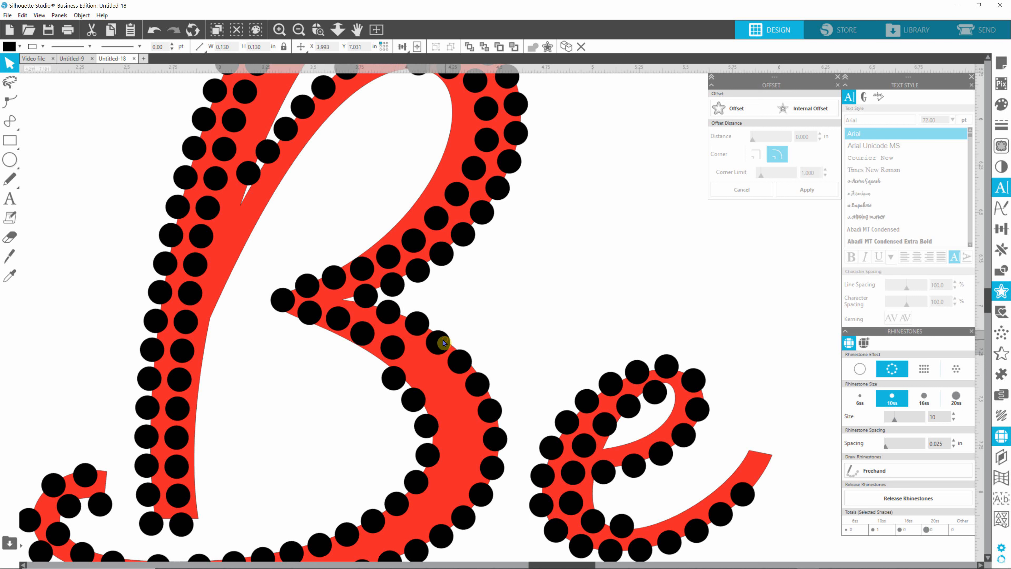
left_click_drag(439, 342, 444, 343)
left_click(461, 363)
left_click(484, 384)
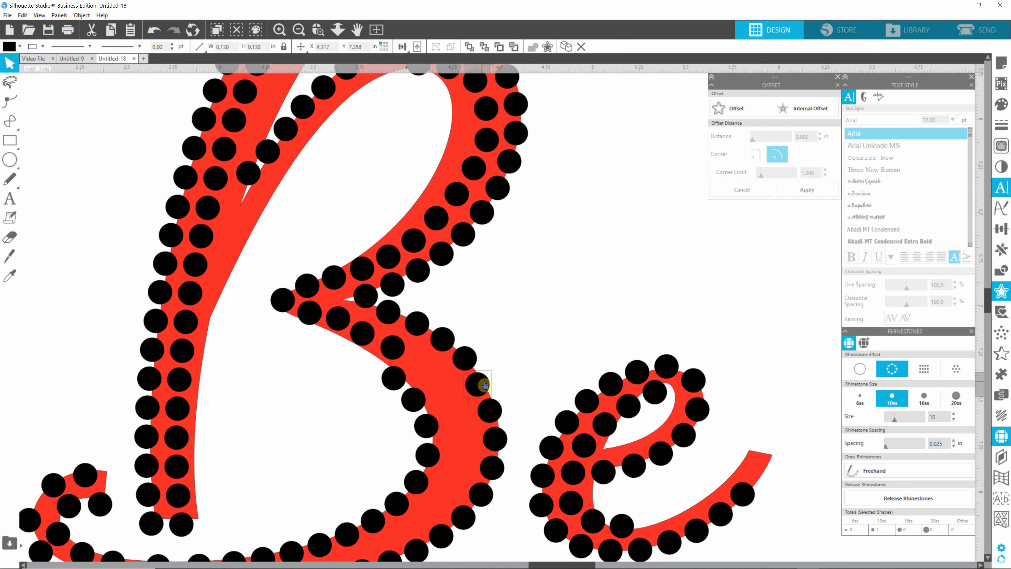
- Adjust the stones at the B's middle point, centring a single stone inside the point and deleting the stone at its tip
left_click_drag(363, 333, 367, 330)
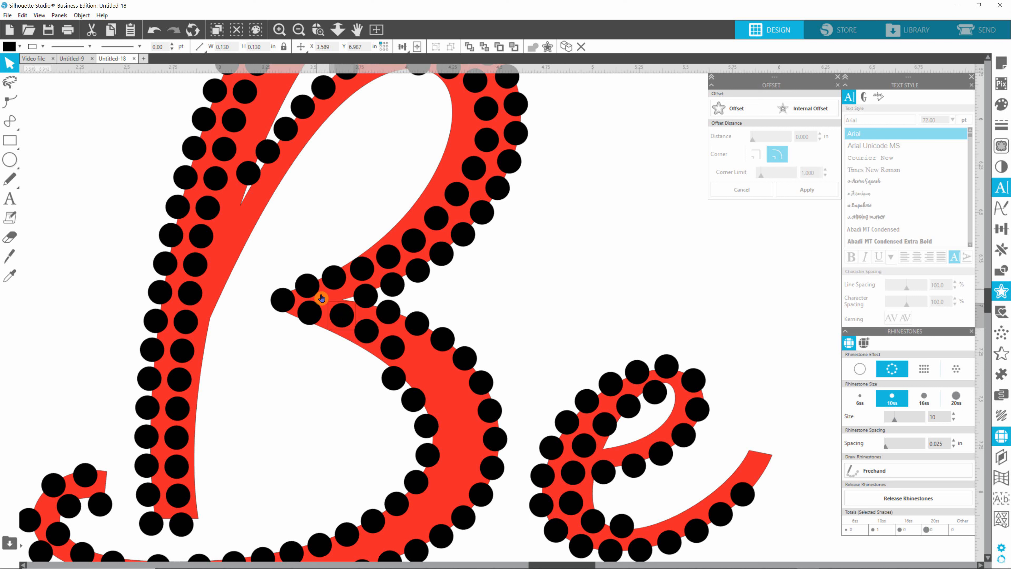
left_click(308, 285)
left_click_drag(335, 277, 339, 282)
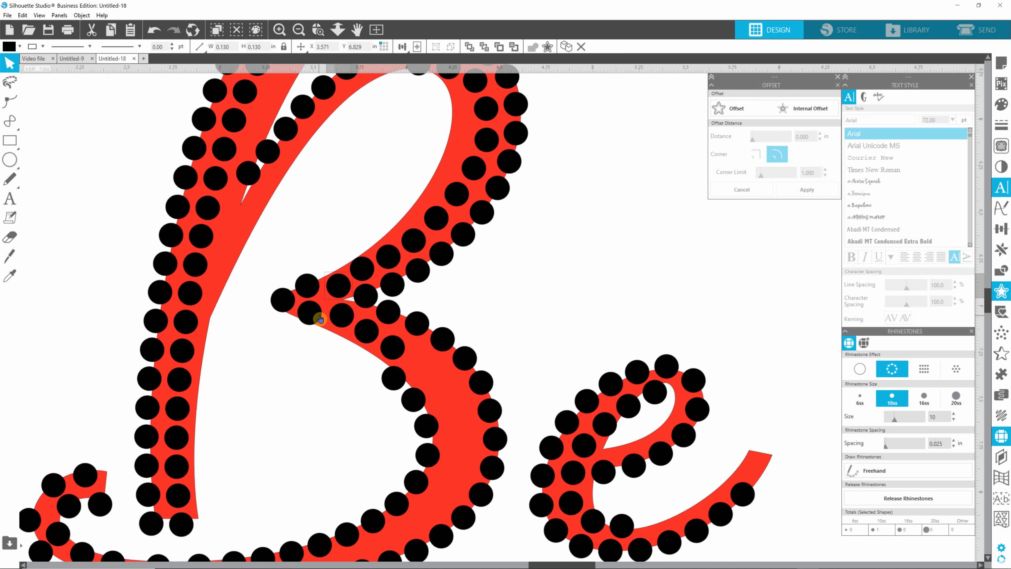
left_click(305, 282)
left_click_drag(305, 283, 317, 304)
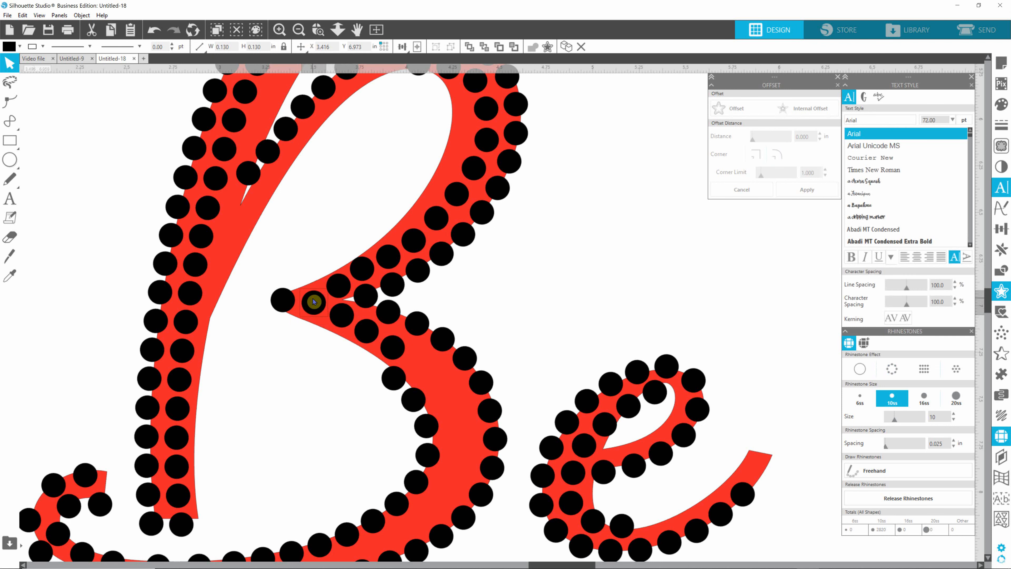
left_click(282, 298)
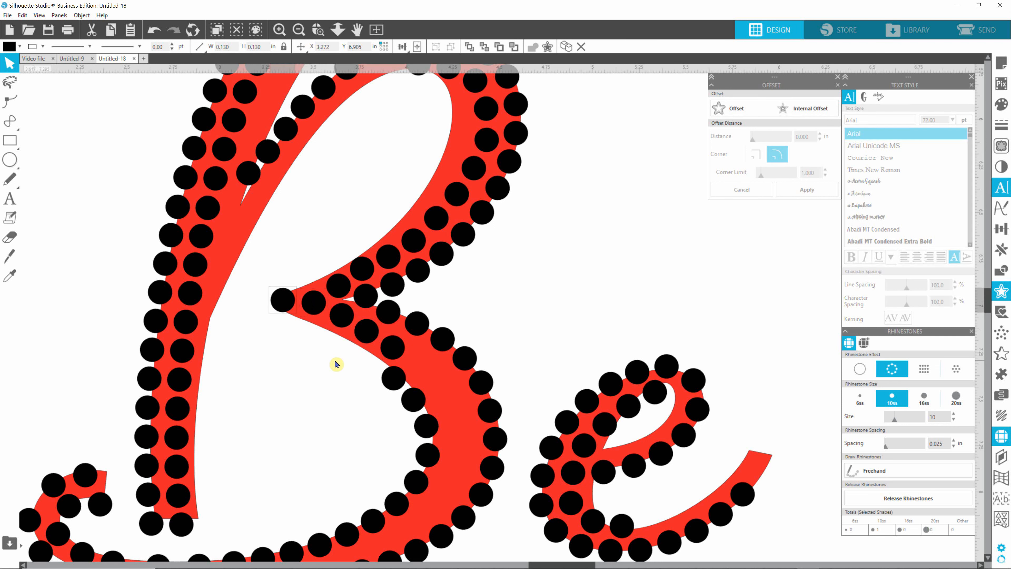
key("Delete")
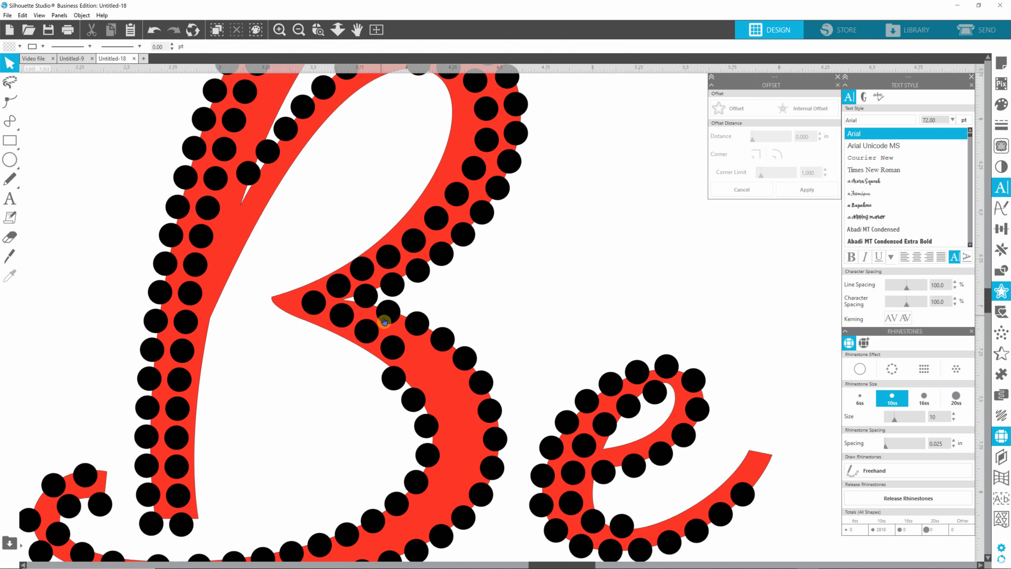
- Respace the stones where the upper loop's lower stroke meets the lower bowl, spreading them evenly along the outer edge
scroll(374, 322, "up", 6)
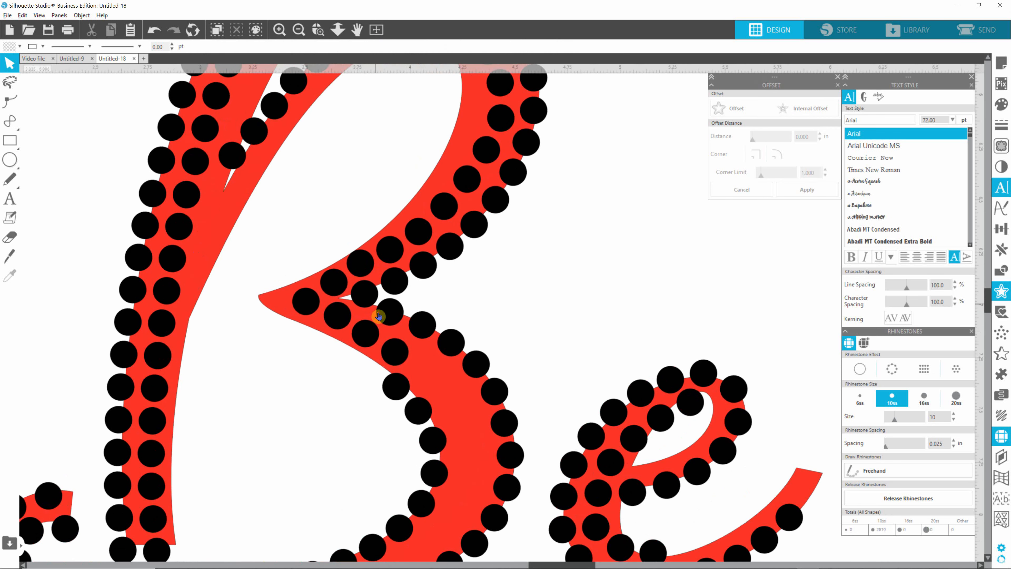
scroll(375, 282, "up", 1)
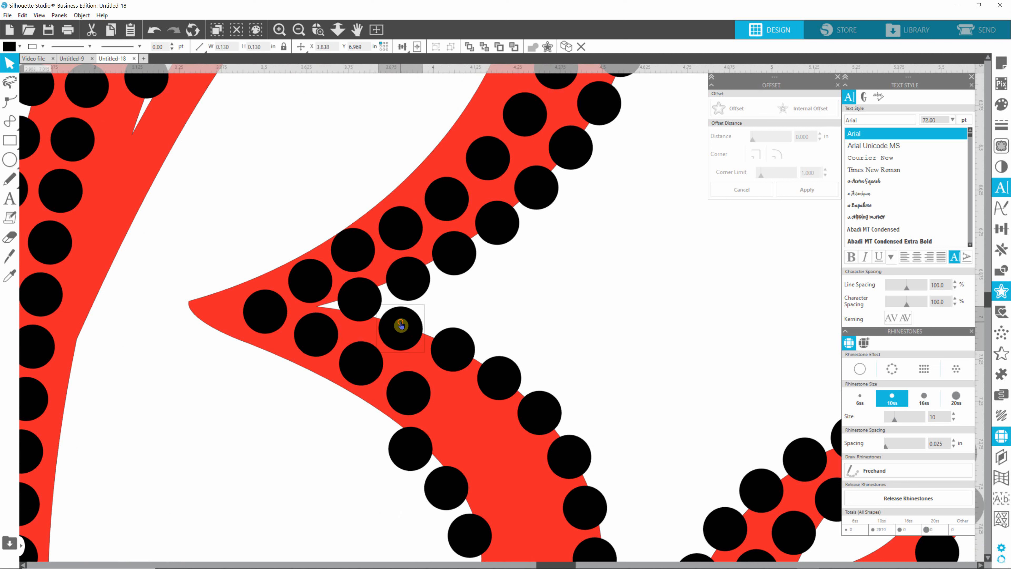
left_click(408, 279)
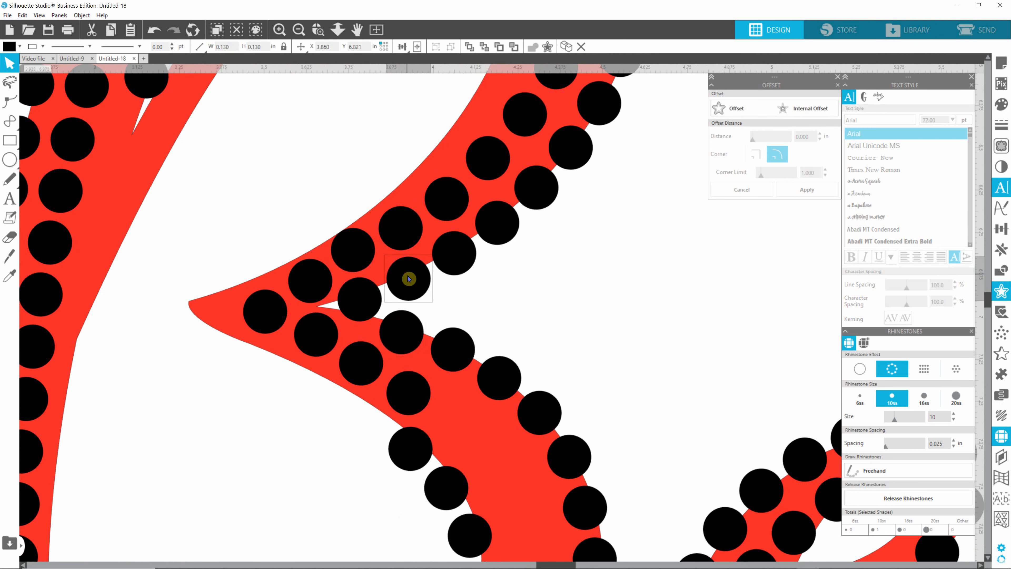
left_click_drag(408, 279, 462, 259)
left_click_drag(498, 224, 506, 230)
mouse_move(414, 236)
left_mouse_down()
mouse_move(401, 226)
mouse_move(412, 231)
left_mouse_up()
- Adjust the inner-row stones above and below the B's middle point to even out the gaps around the junction
left_click_drag(362, 250, 362, 249)
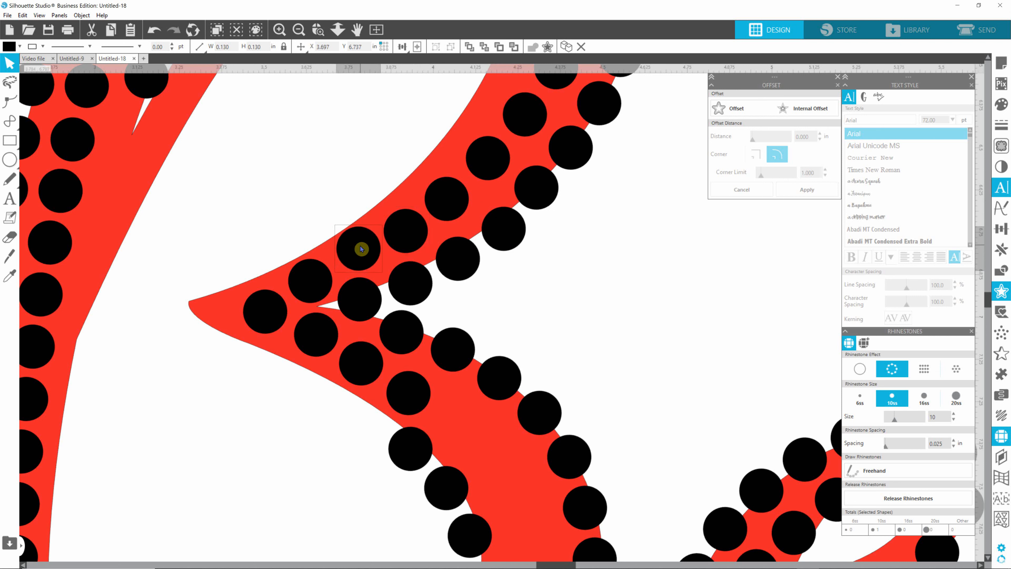
left_click_drag(309, 290, 309, 276)
left_click_drag(362, 245, 364, 257)
left_click_drag(350, 301, 365, 260)
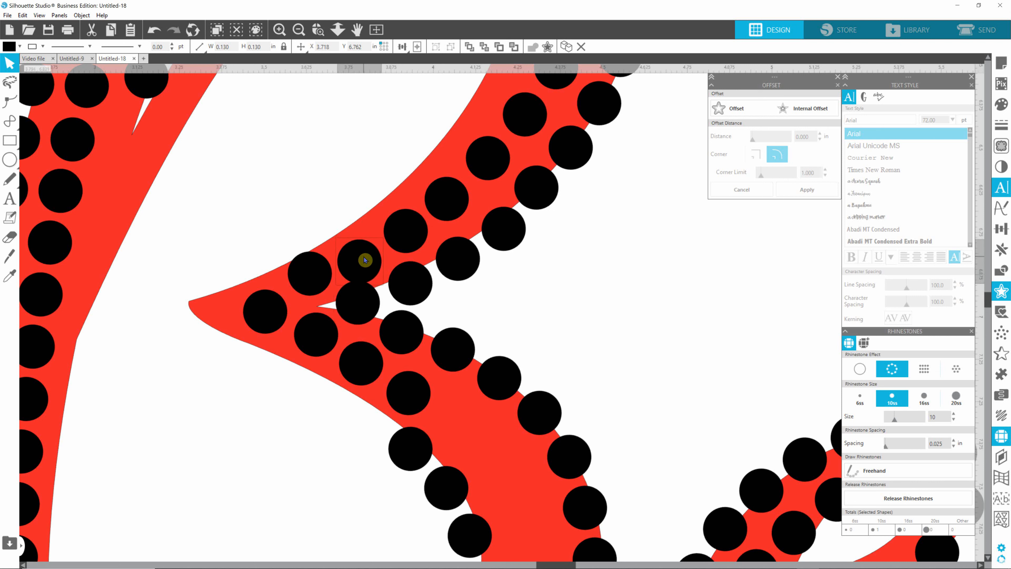
left_click(407, 237)
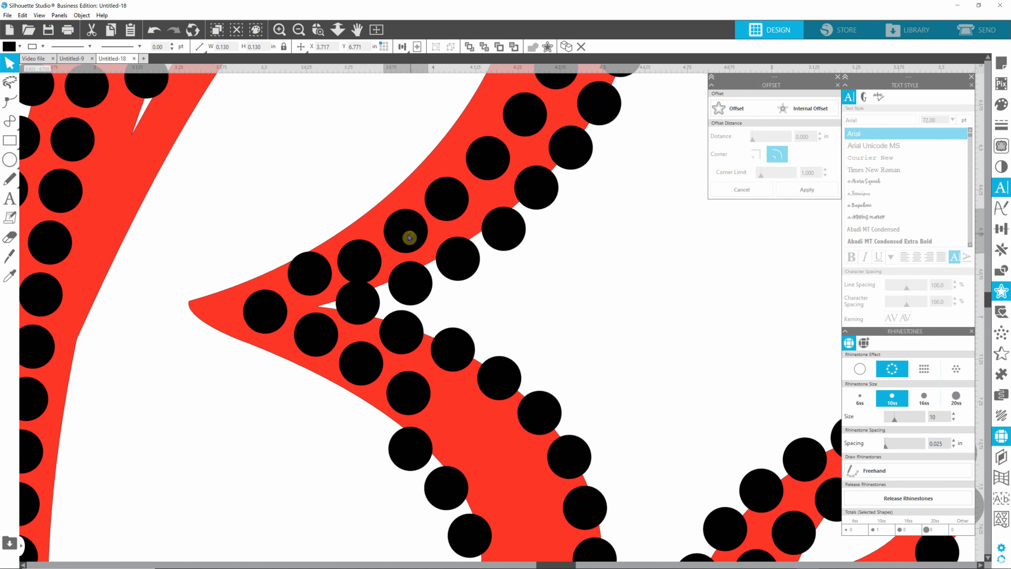
left_click(314, 275)
left_click_drag(313, 275, 416, 392)
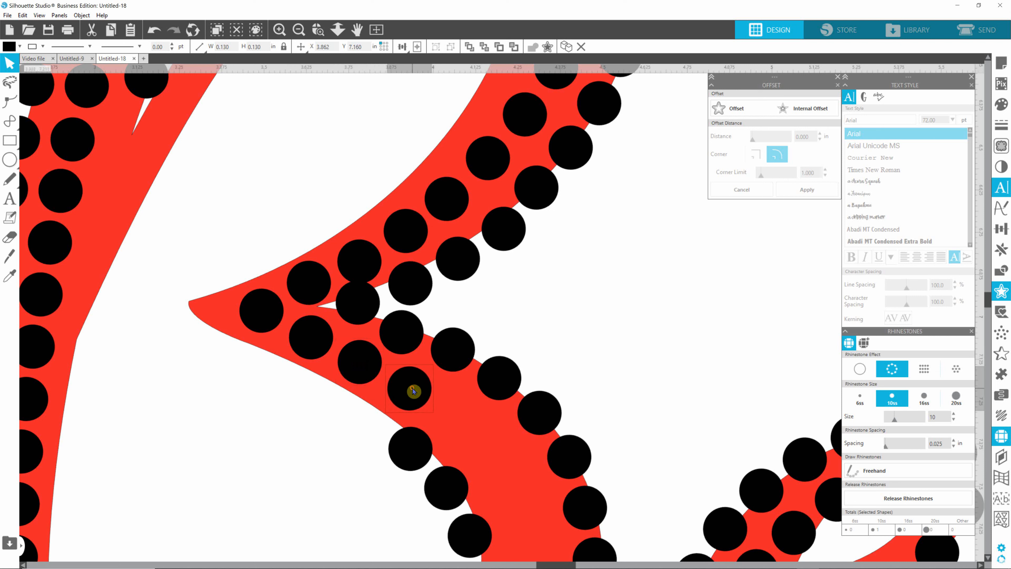
- Move the first inner-edge stone into the lower bowl's stroke and copy stones down the curve as an evenly spaced second row
left_click_drag(404, 446, 451, 414)
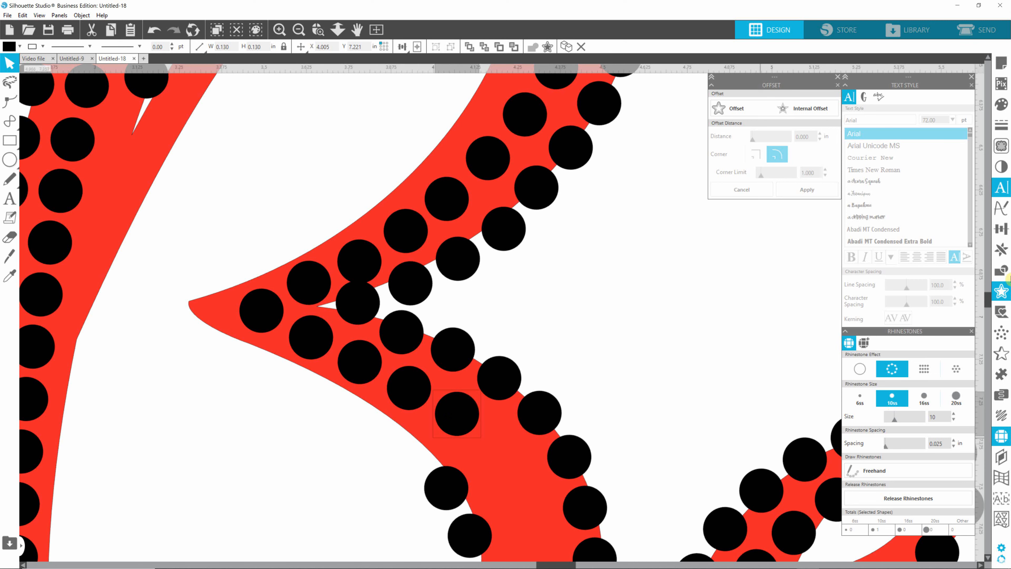
left_click_drag(988, 304, 990, 312)
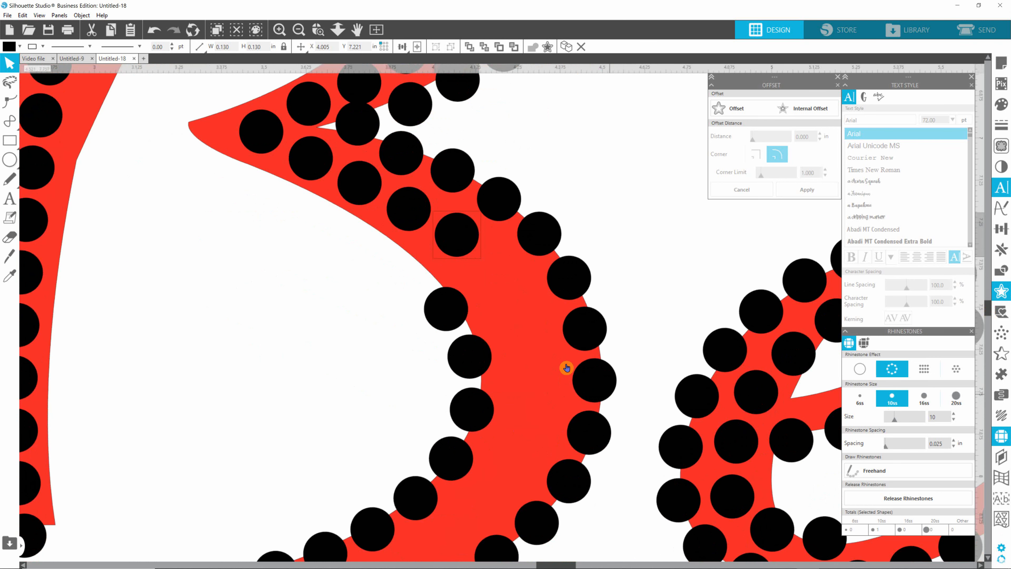
left_click(455, 318)
left_click_drag(450, 316, 519, 473)
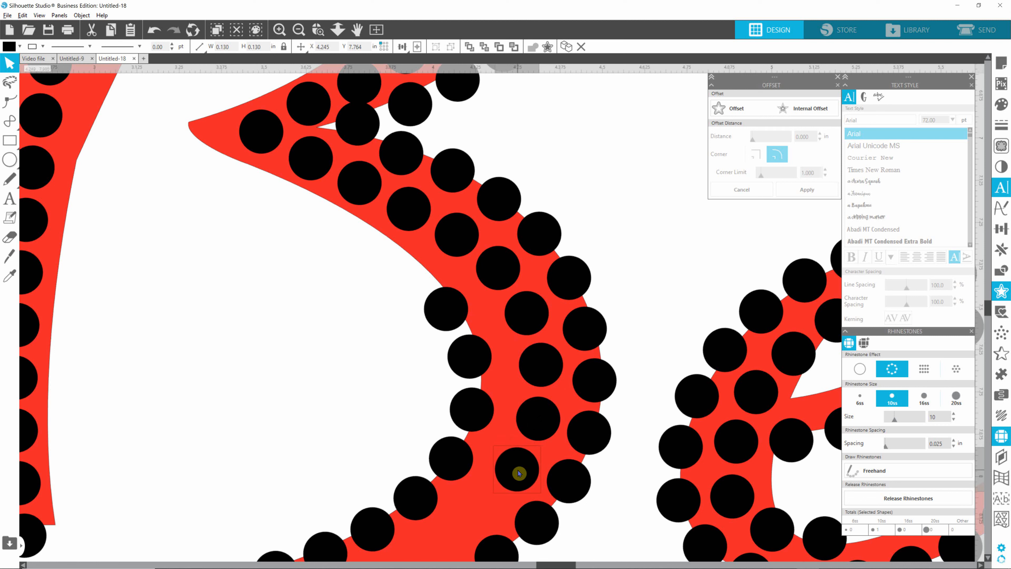
- Delete the leftover stones along the lower bowl's inner edge, from below the middle point to the bottom curve
left_click(443, 311)
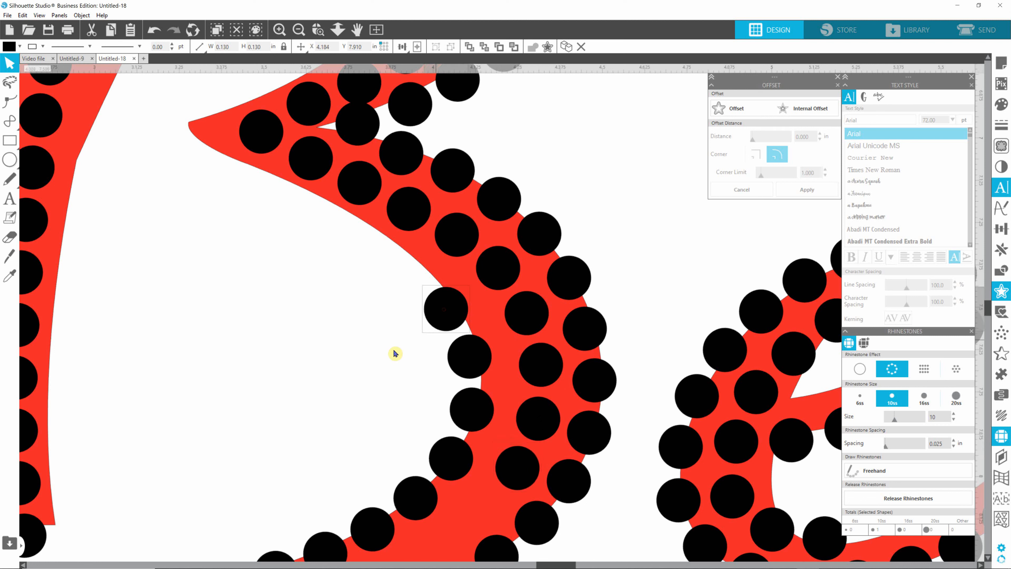
left_click_drag(323, 261, 498, 448)
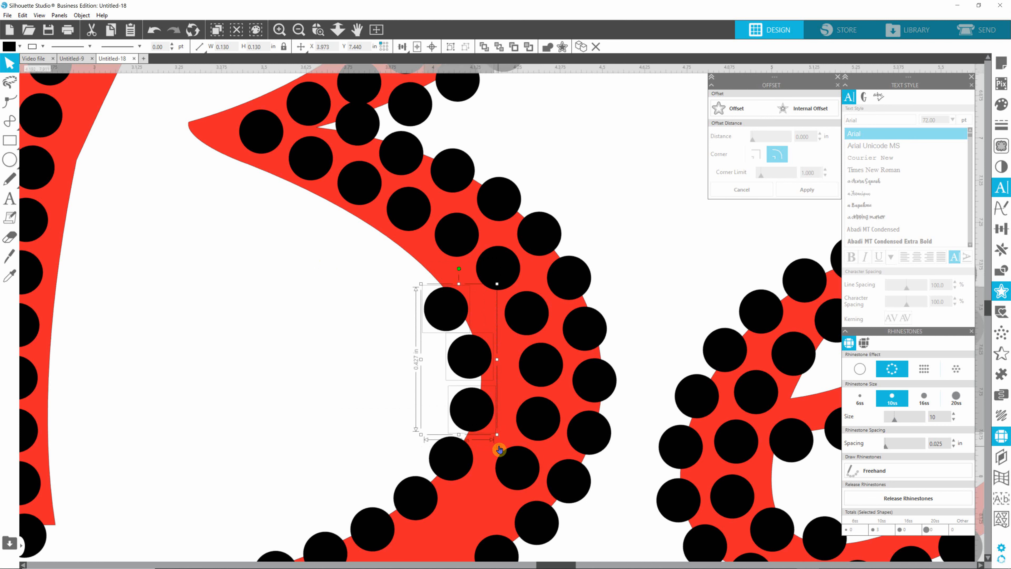
key("Delete")
left_click(455, 477)
key("Delete")
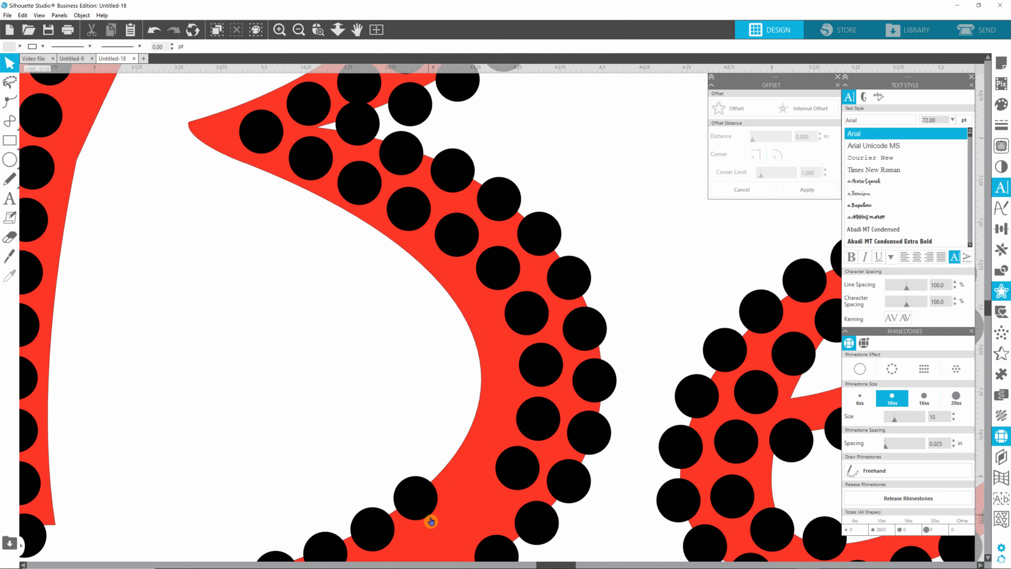
left_click(420, 507)
key("Delete")
left_click(376, 534)
key("Delete")
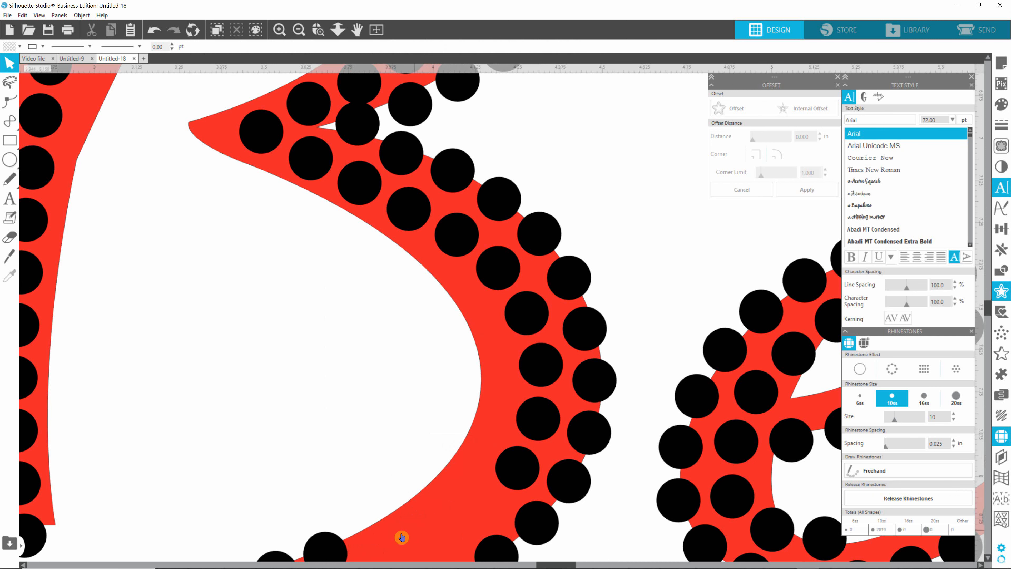
- Continue the second row around the lower bowl's bottom curve with copied stones, shifting the existing inner stones to even spacing
scroll(990, 310, "down", 1)
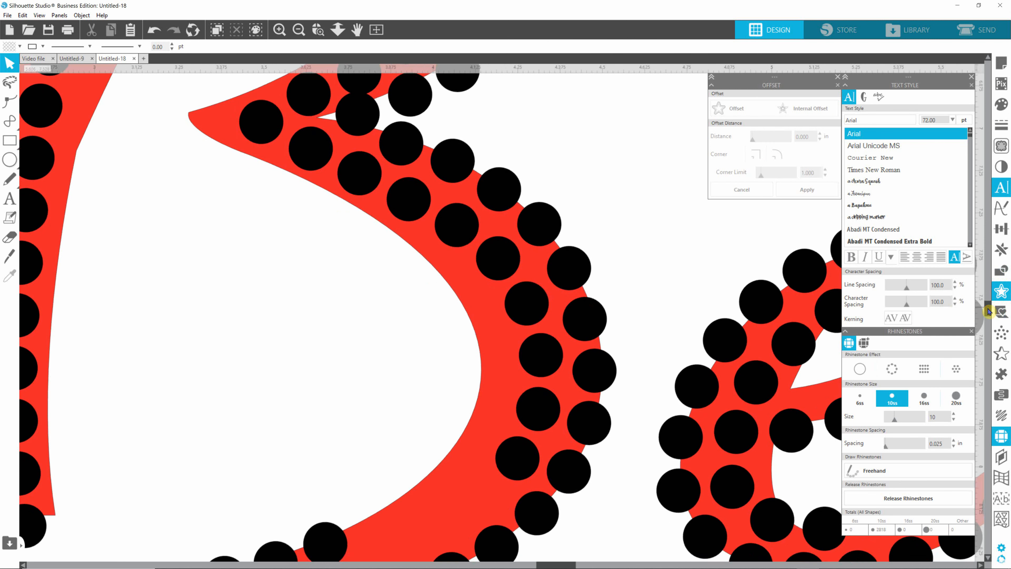
left_click_drag(989, 311, 989, 329)
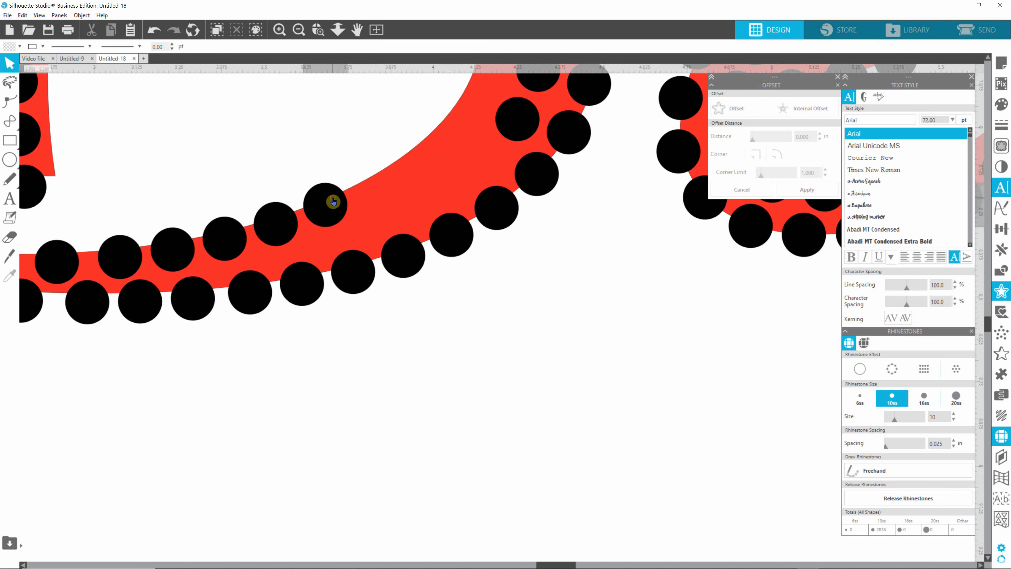
left_click_drag(337, 201, 287, 233)
left_click_drag(226, 239, 245, 245)
scroll(525, 330, "down", 3)
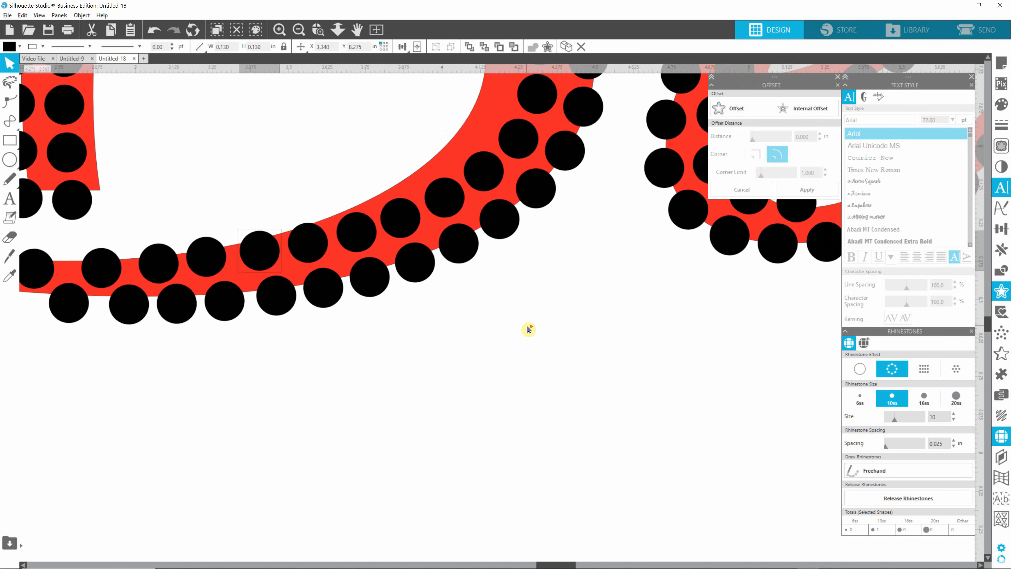
- Adjust the stones along the B's bottom stroke and delete the inner-row stone just past the evenly spaced section
scroll(482, 147, "down", 5)
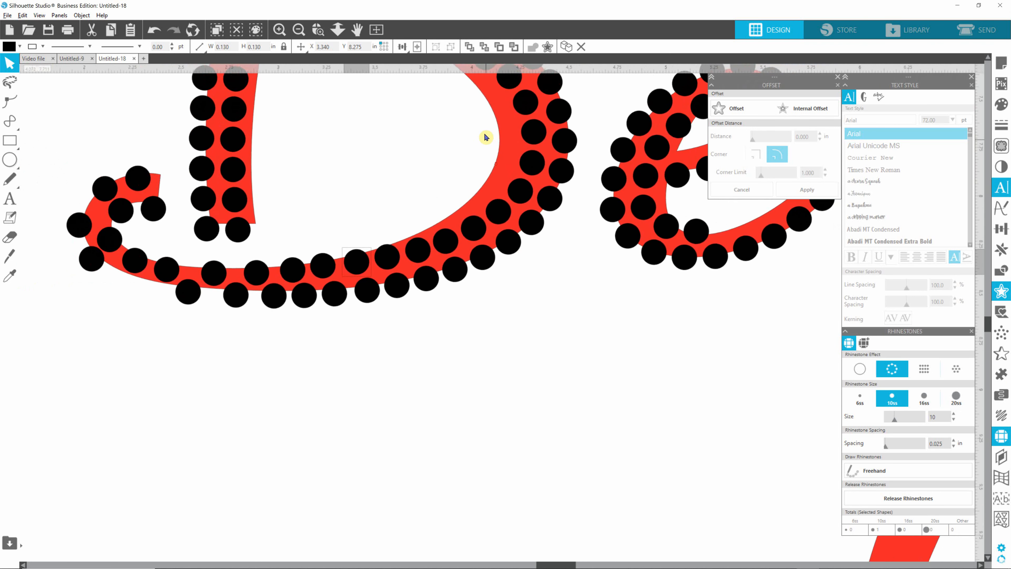
scroll(481, 147, "down", 2)
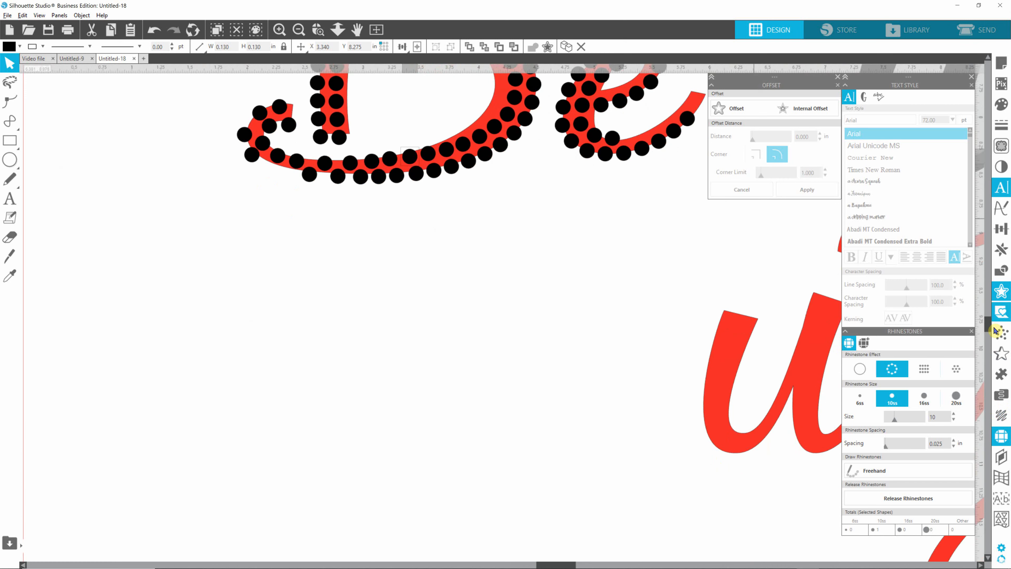
left_click_drag(991, 327, 989, 294)
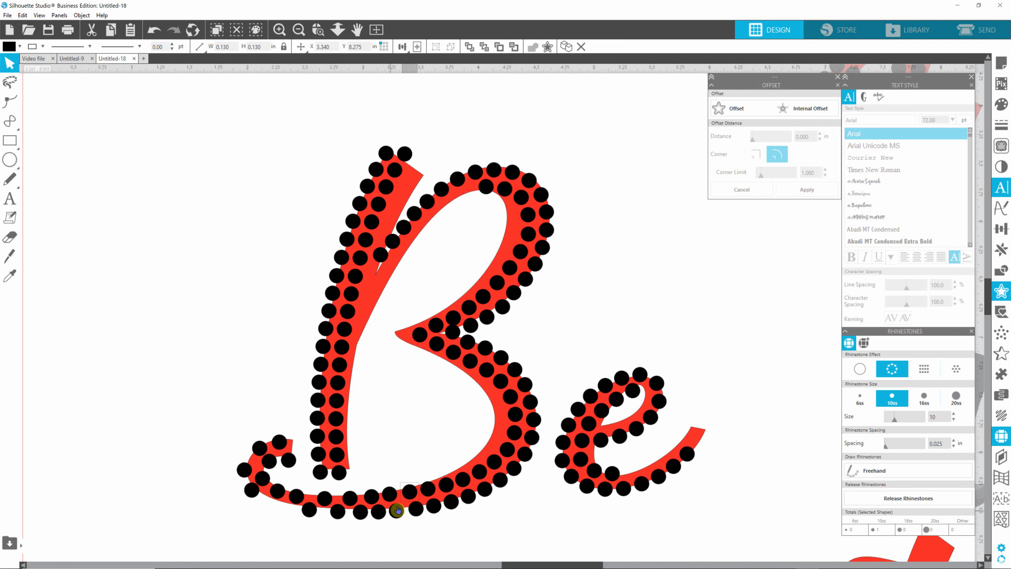
left_click(390, 496)
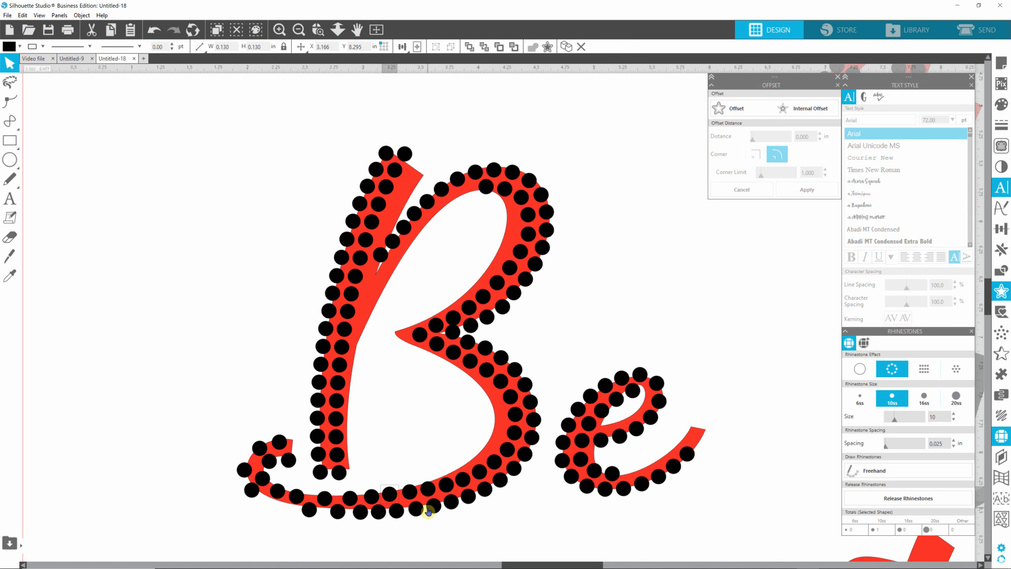
scroll(988, 302, "down", 2)
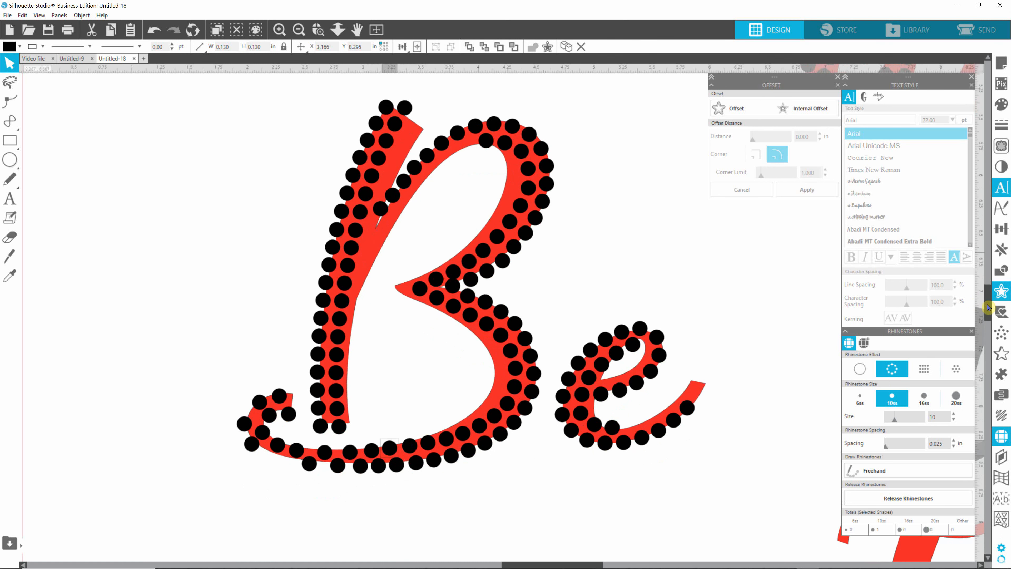
scroll(384, 483, "up", 1)
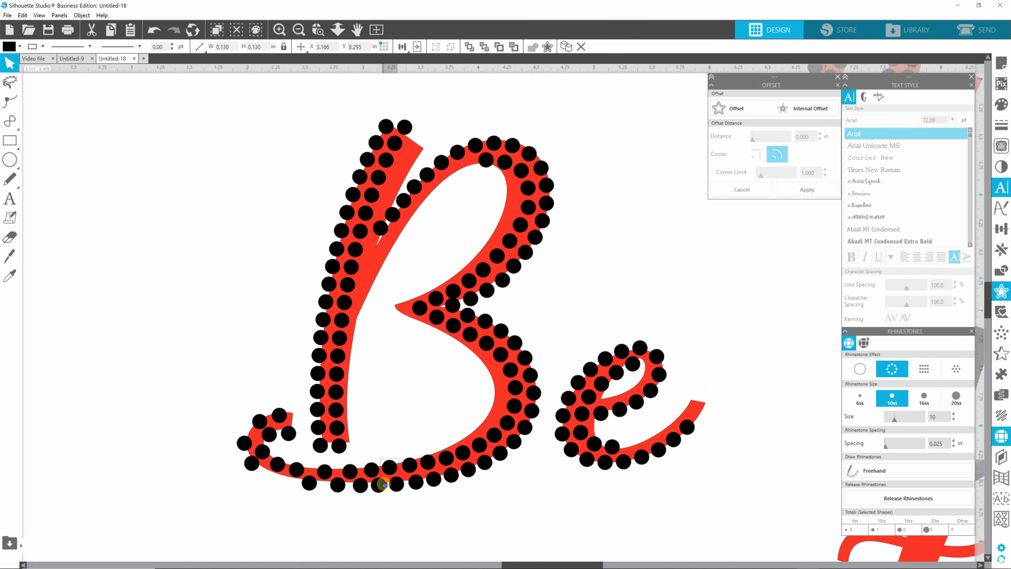
scroll(384, 483, "up", 5)
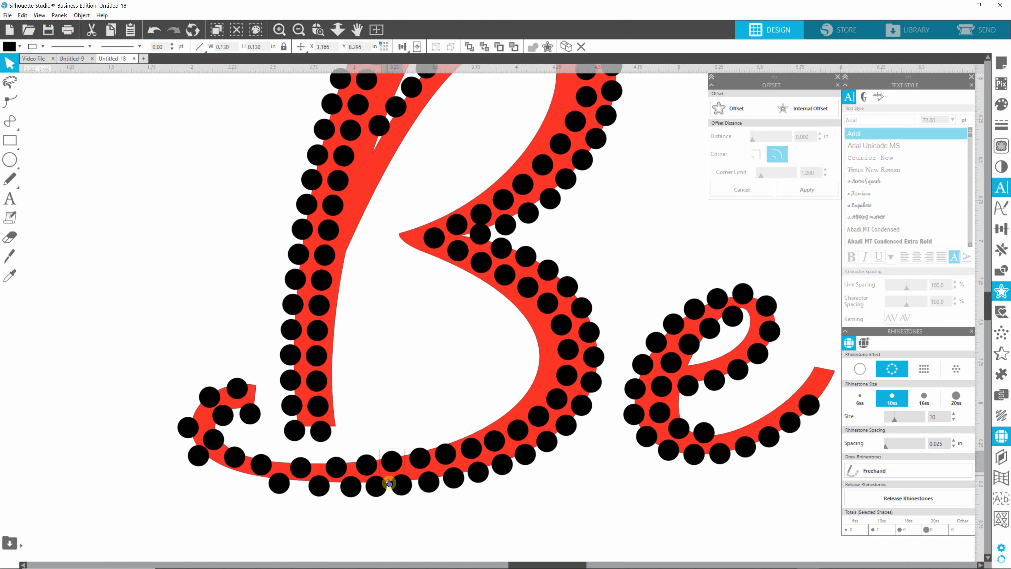
scroll(391, 478, "up", 5)
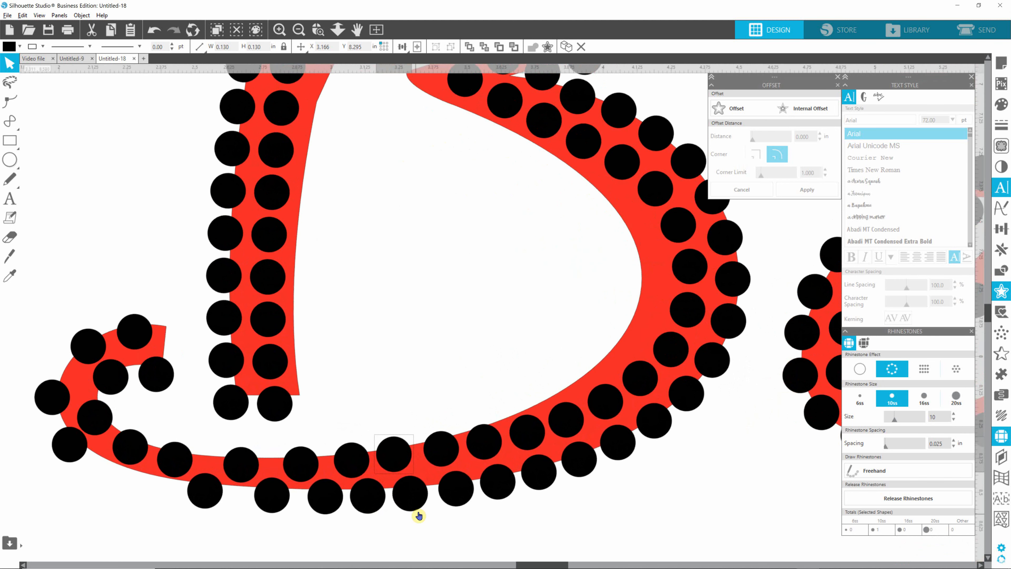
left_click_drag(415, 494, 400, 448)
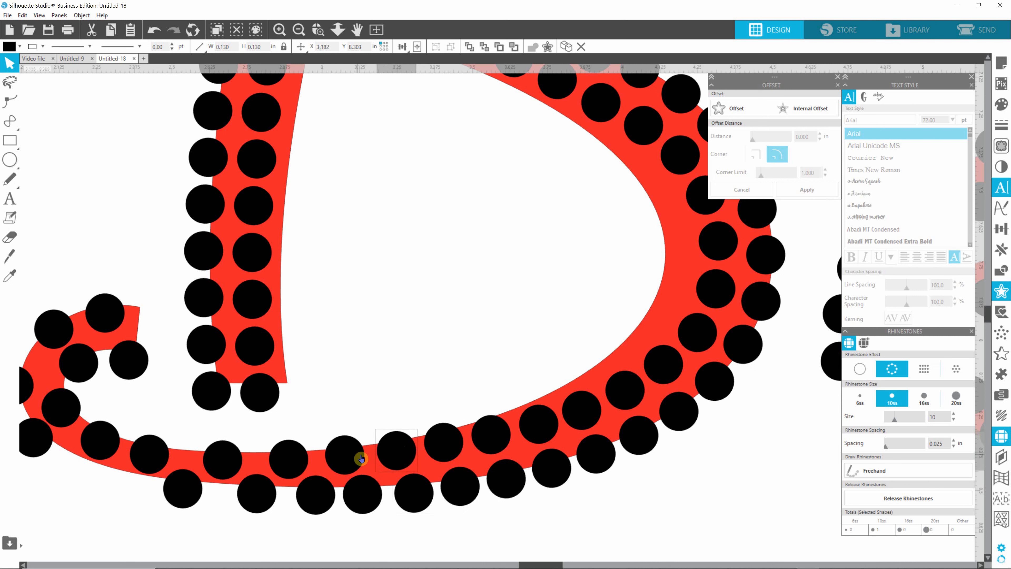
left_click_drag(363, 496, 368, 499)
left_click(343, 458)
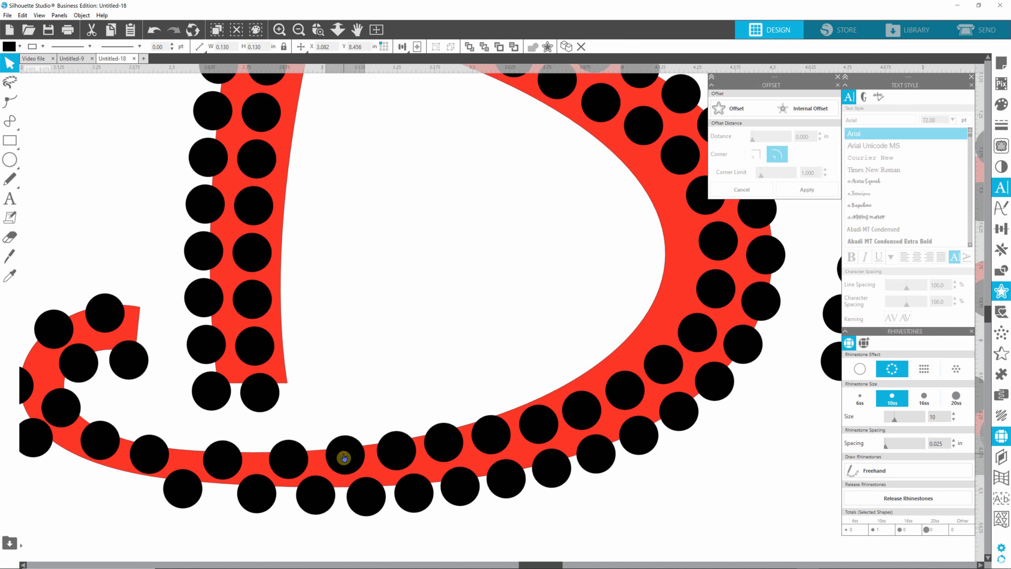
key("Delete")
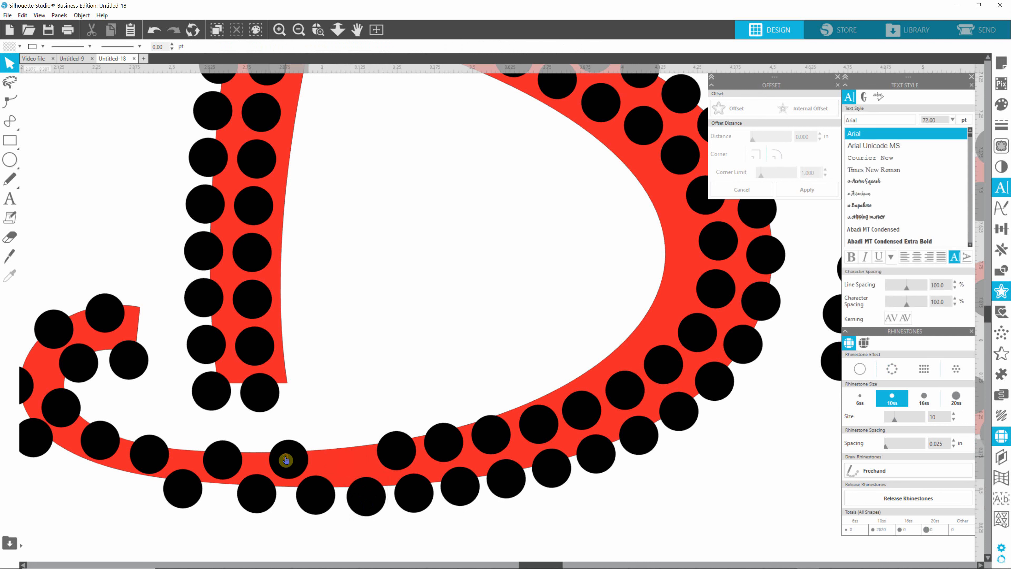
- Delete the two inner-row stones along the B's bottom stroke, to the left of the evenly spaced second row
left_click(287, 459)
key("Delete")
key("Delete")
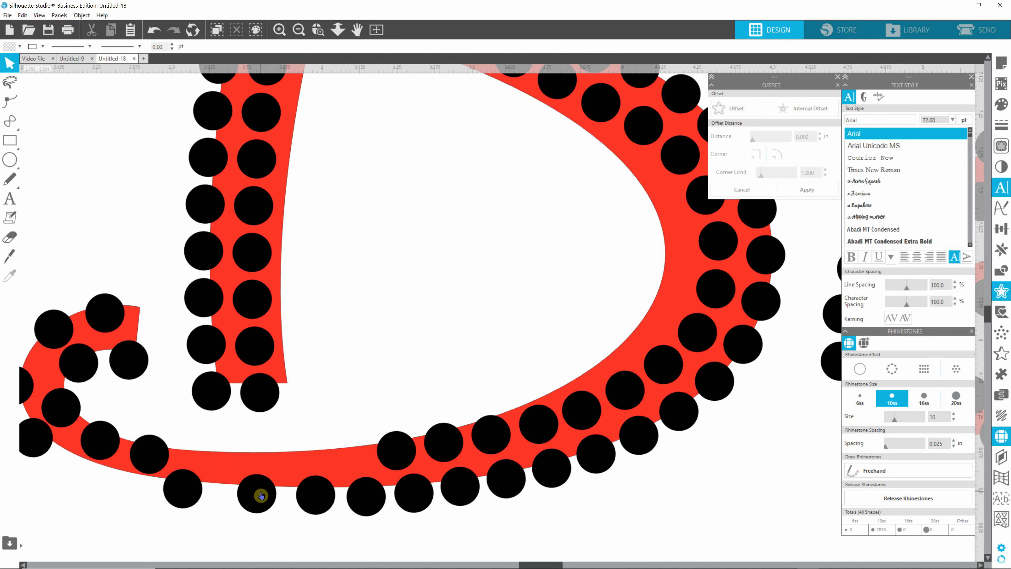
- Shift the outer stones along the B's bottom stroke to even spacing and move two inner stones down to extend that row toward the curl
left_click(282, 498)
mouse_move(281, 498)
left_mouse_down()
mouse_move(317, 497)
mouse_move(267, 497)
left_mouse_up()
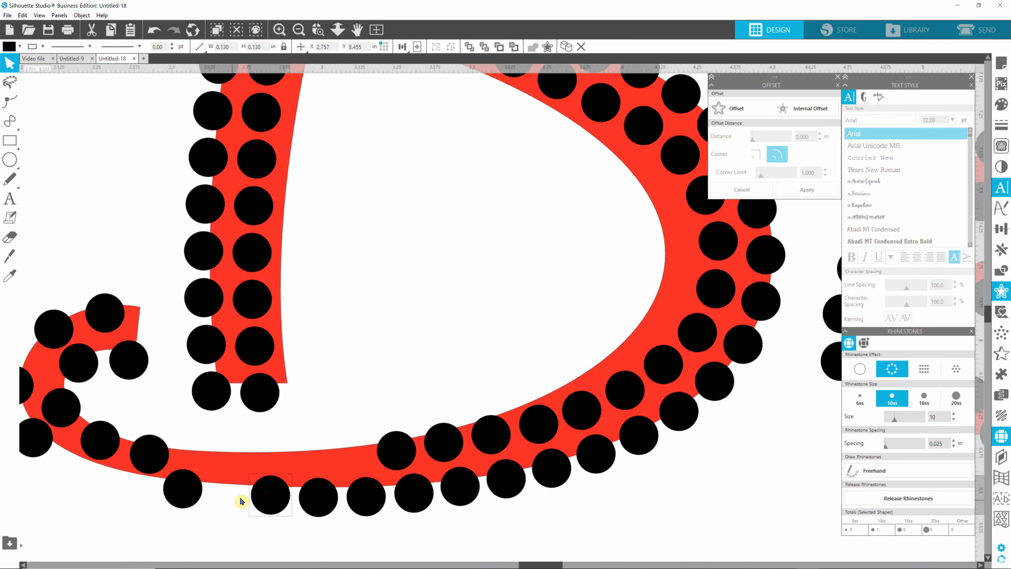
left_click(188, 490)
left_click_drag(199, 490, 222, 493)
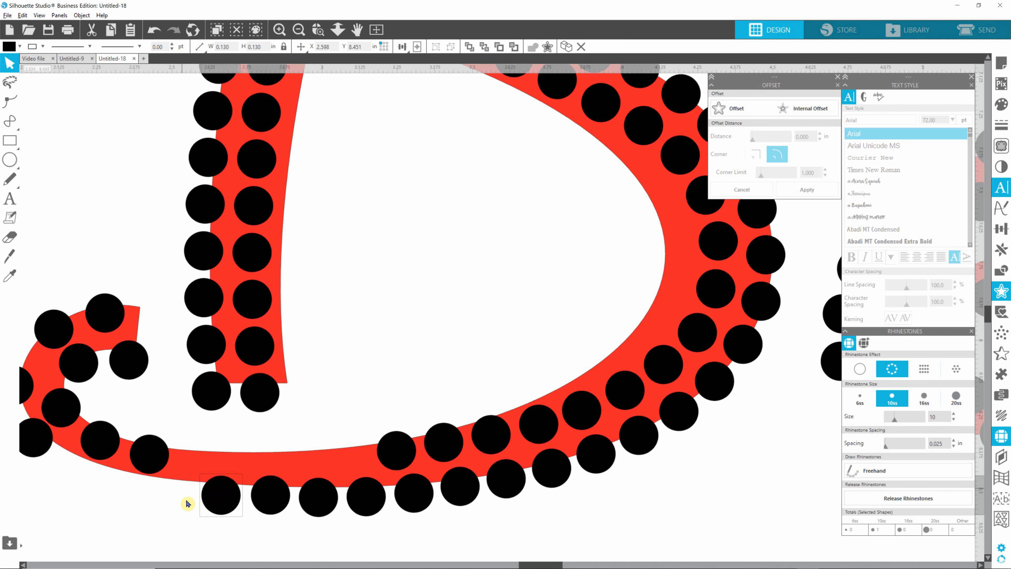
left_click_drag(140, 450, 167, 489)
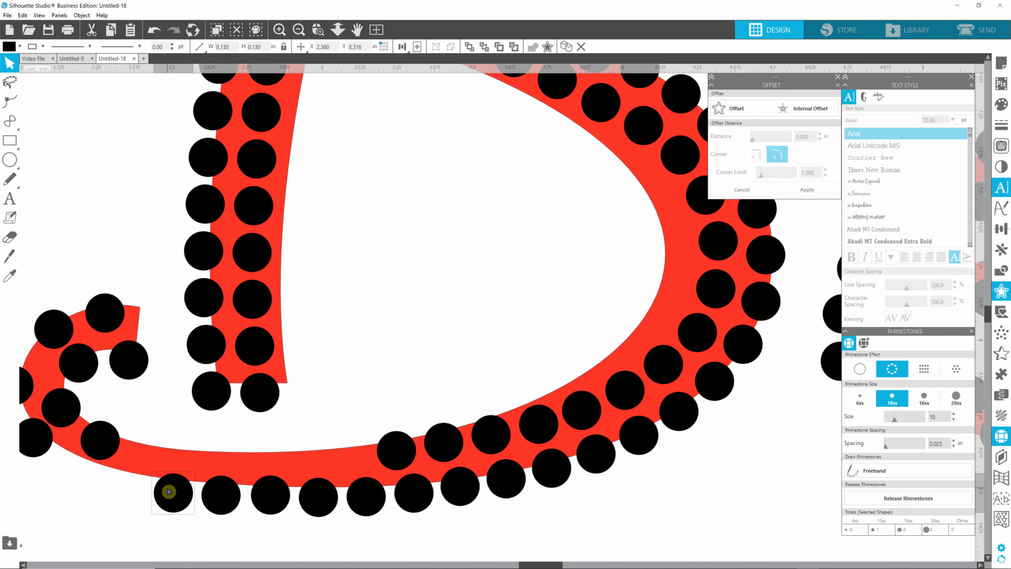
left_click(103, 437)
left_click_drag(103, 436, 131, 480)
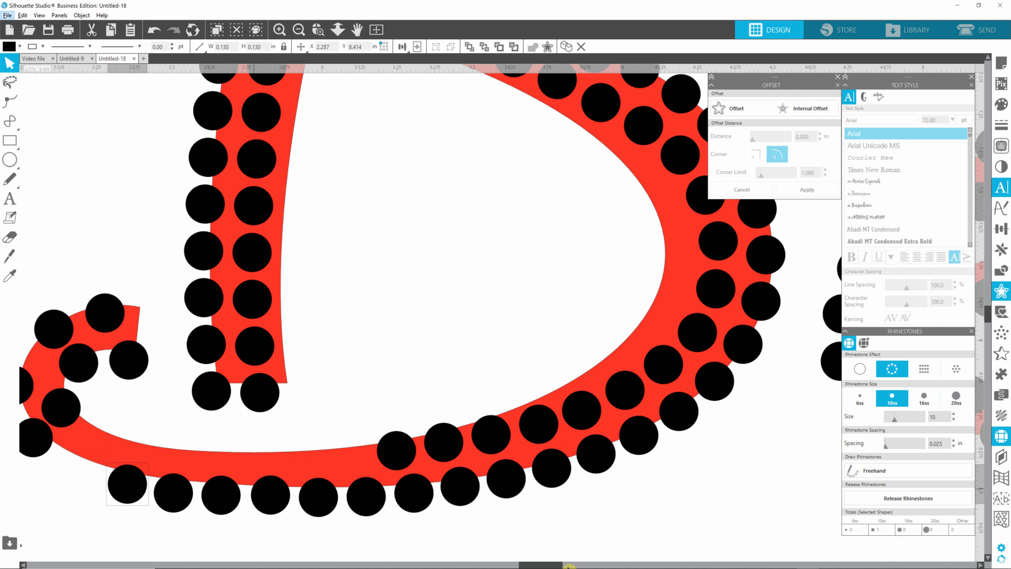
- Delete the three inner-edge stones in the B's bottom curl and the outer stone at the curl's tip
left_click_drag(556, 564, 529, 563)
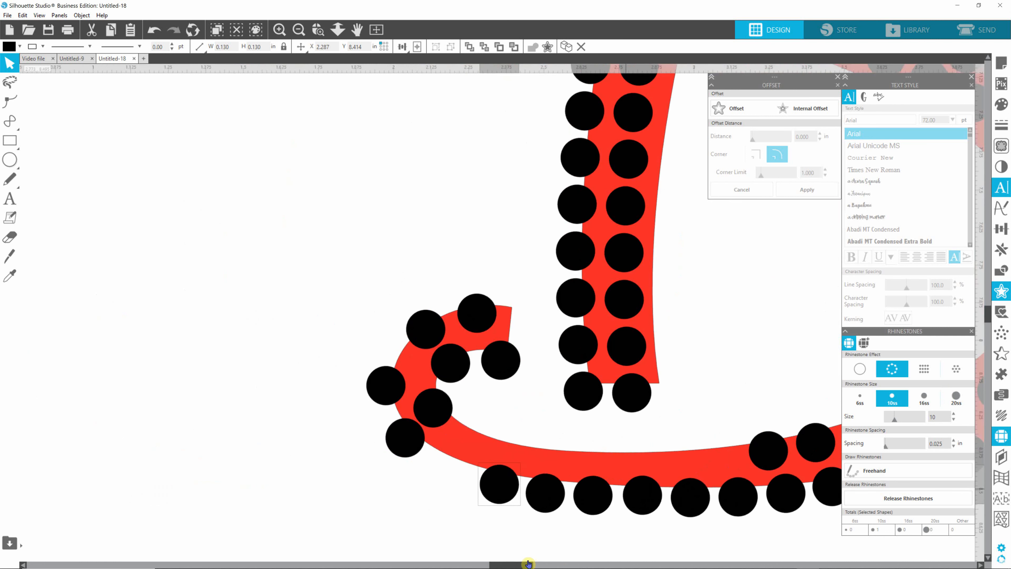
left_click(426, 410)
key("Delete")
left_click(458, 357)
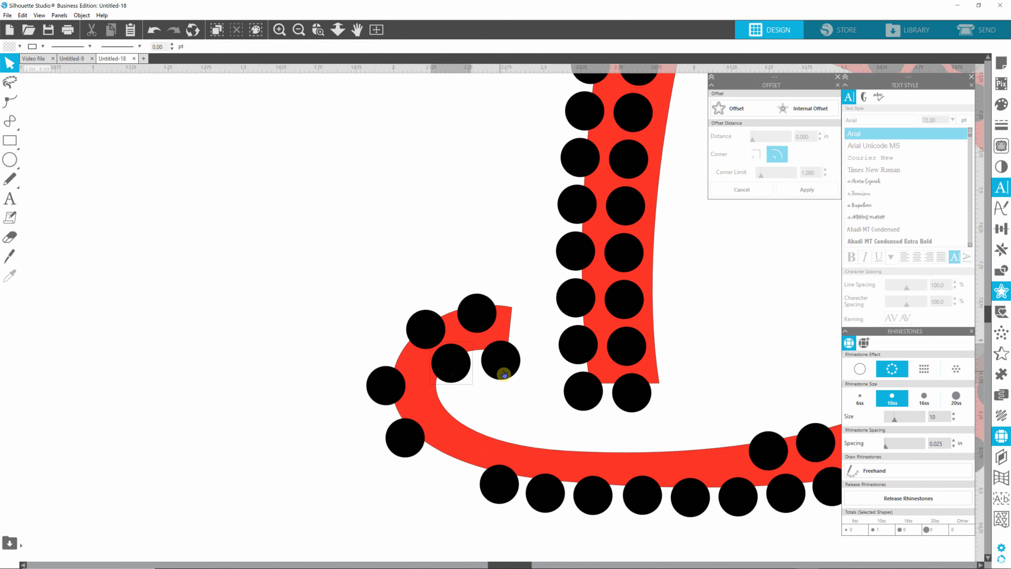
key("Delete")
left_click(501, 358)
key("Delete")
left_click(476, 311)
key("Delete")
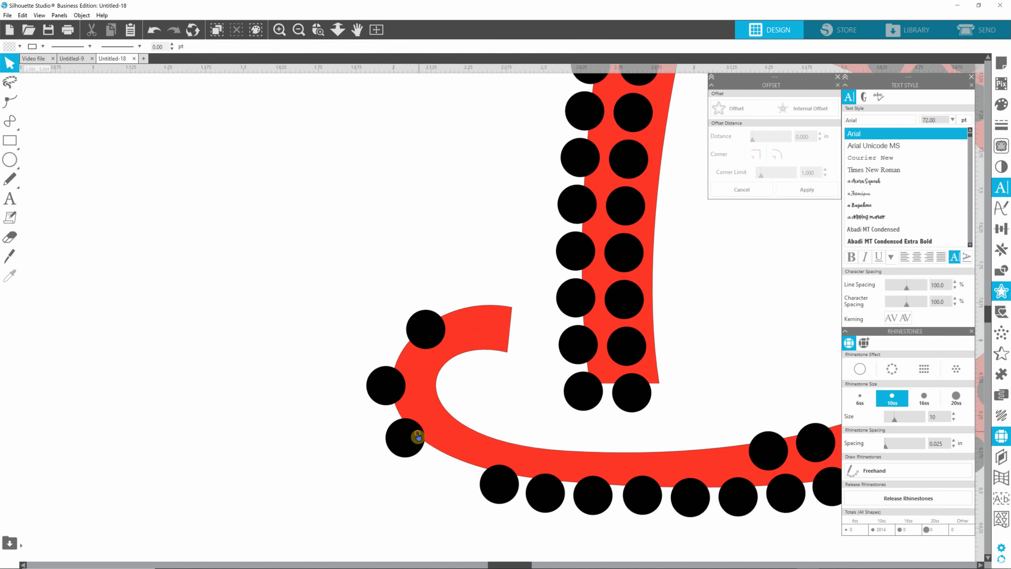
- Rearrange the remaining stones around the outside of the B's curl and add copies to form an evenly spaced row up to the tip
left_click_drag(418, 436, 457, 465)
mouse_move(388, 387)
left_mouse_down()
mouse_move(416, 439)
mouse_move(397, 398)
left_mouse_up()
left_click(431, 329)
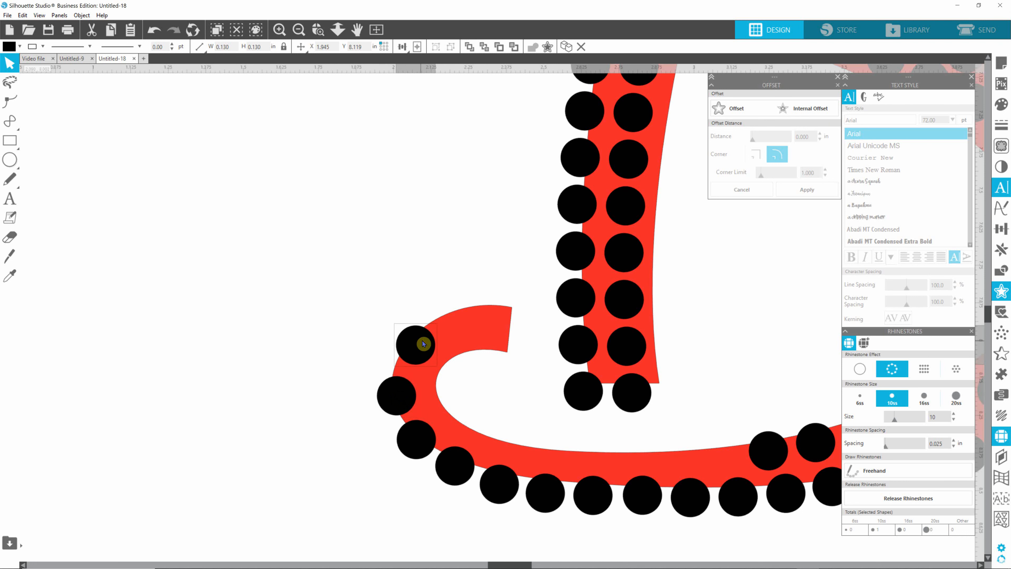
left_click_drag(415, 351, 463, 321)
left_click_drag(507, 316, 501, 315)
- Delete the red letter shapes behind the finished rhinestone B, e and a
scroll(543, 319, "down", 5)
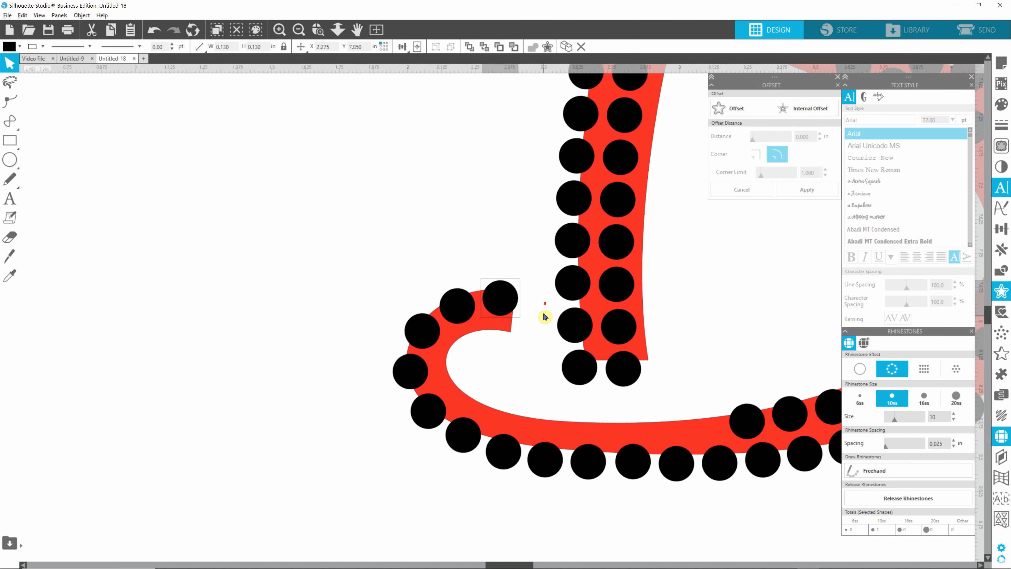
scroll(546, 302, "down", 3)
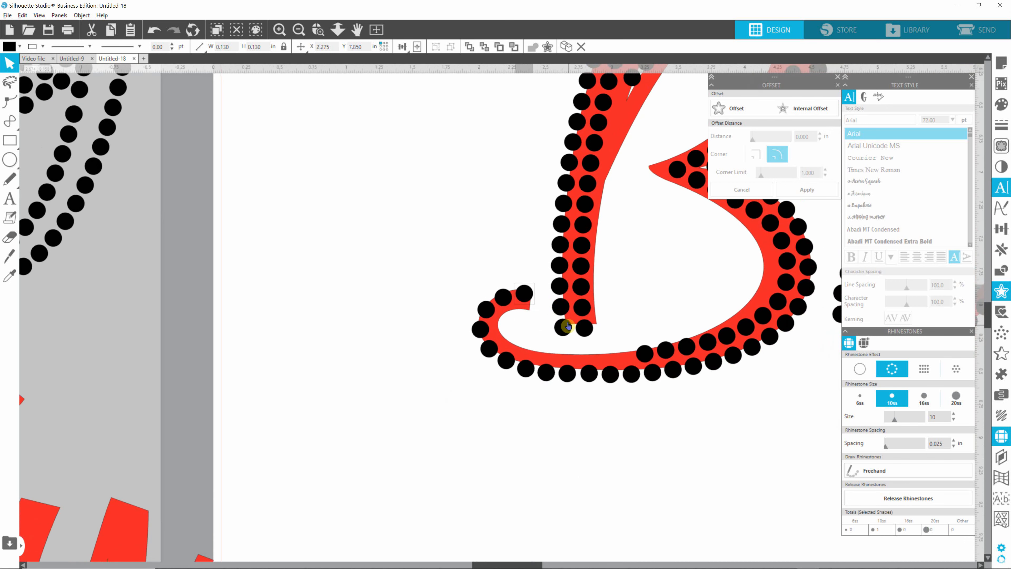
scroll(599, 380, "down", 5)
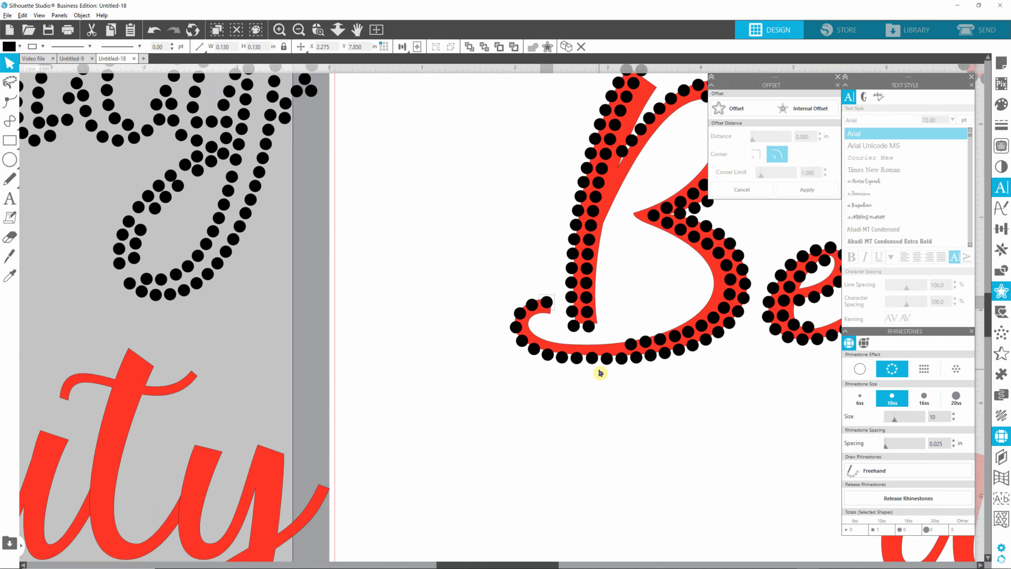
scroll(605, 375, "down", 4)
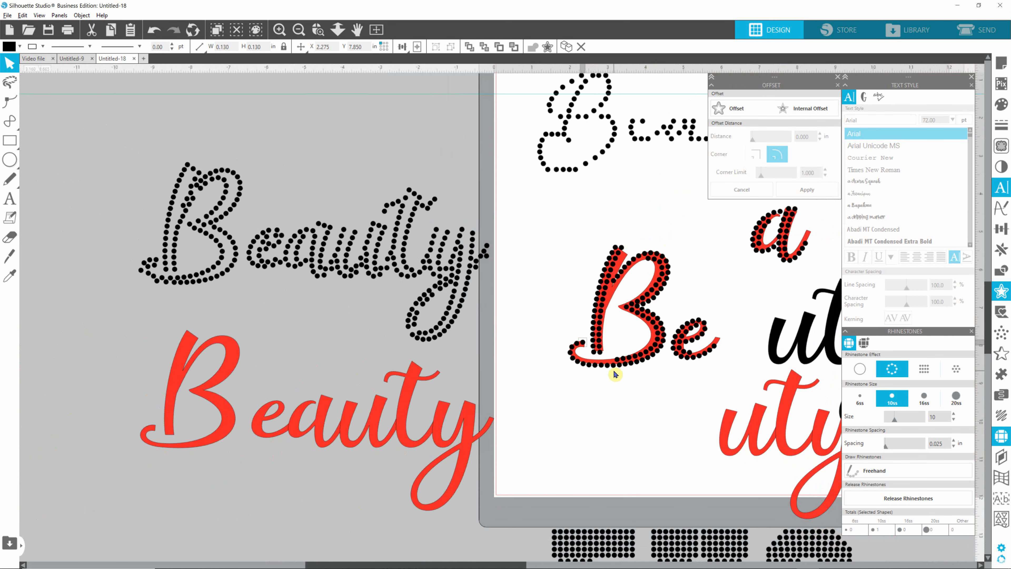
left_click(597, 409)
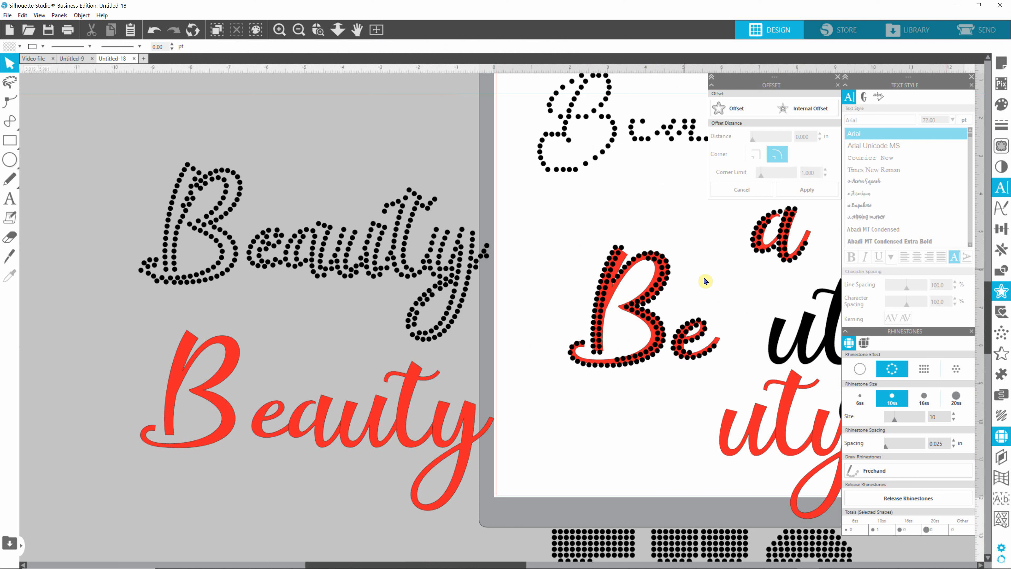
left_click(613, 292)
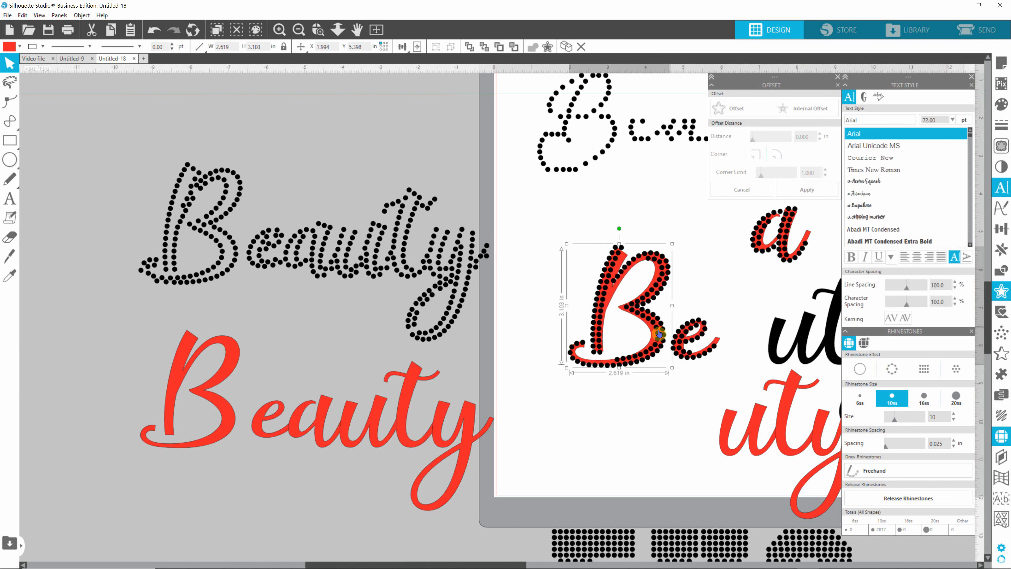
key("Delete")
left_click(718, 339)
key("Delete")
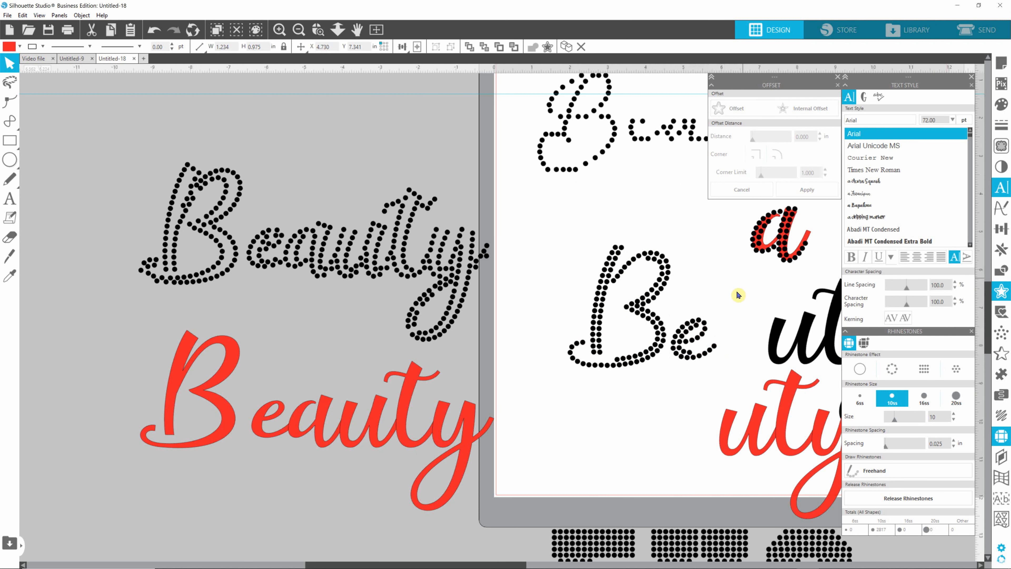
left_click(762, 247)
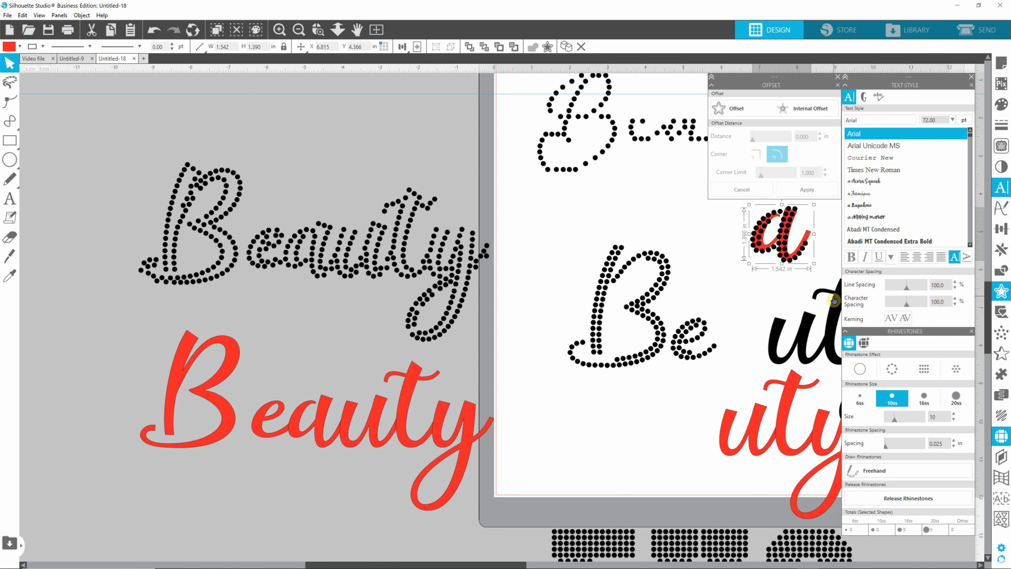
key("Delete")
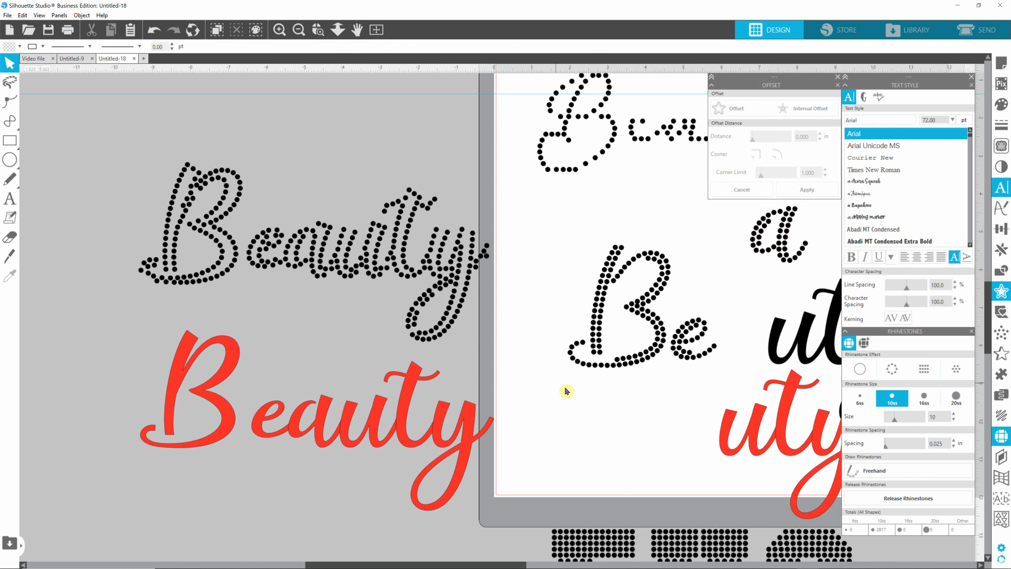
- Group the rhinestones of the e, the B and the a into one separate group per letter
left_click_drag(552, 378, 724, 234)
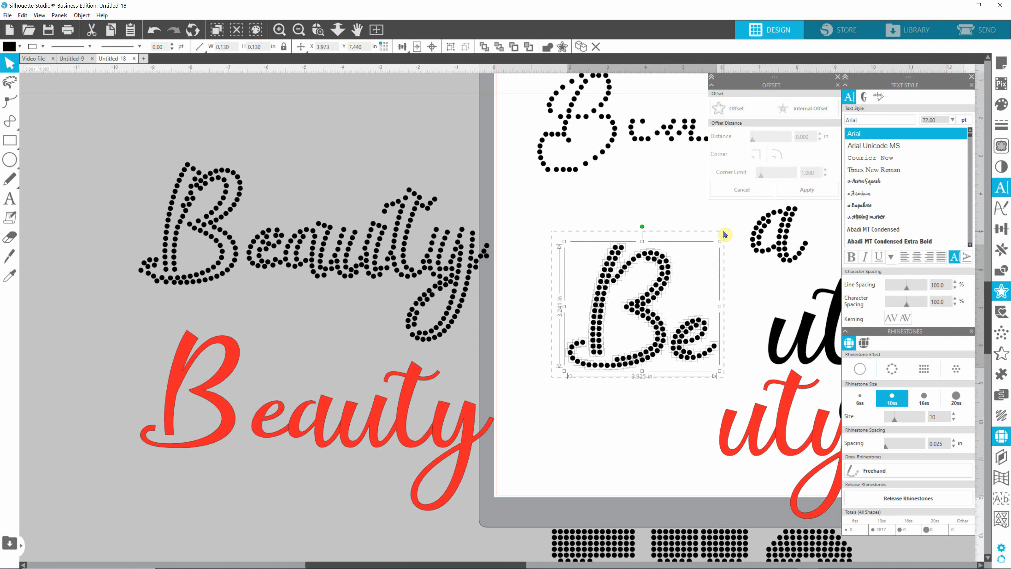
left_click_drag(748, 312, 669, 370)
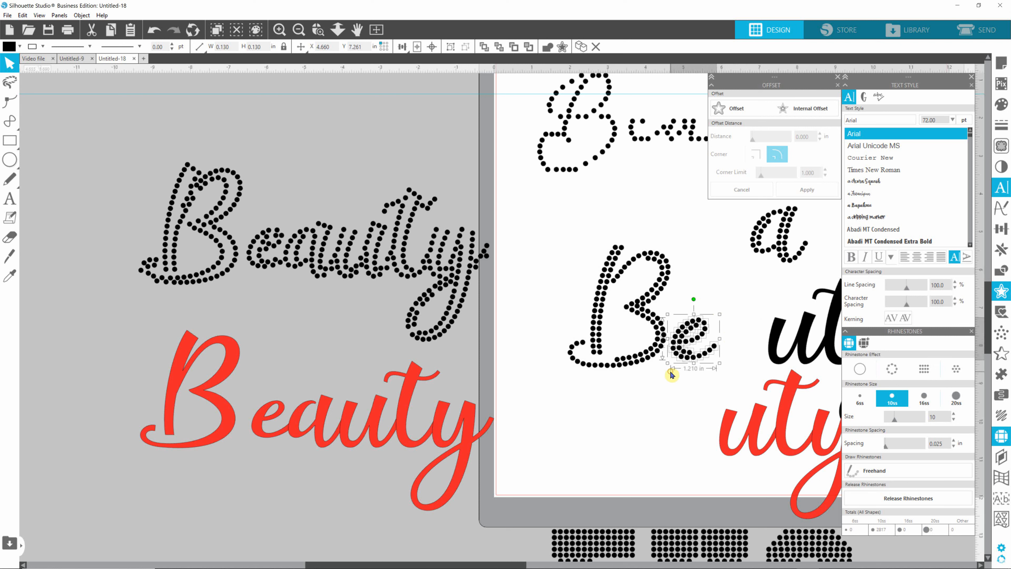
key("ctrl+g")
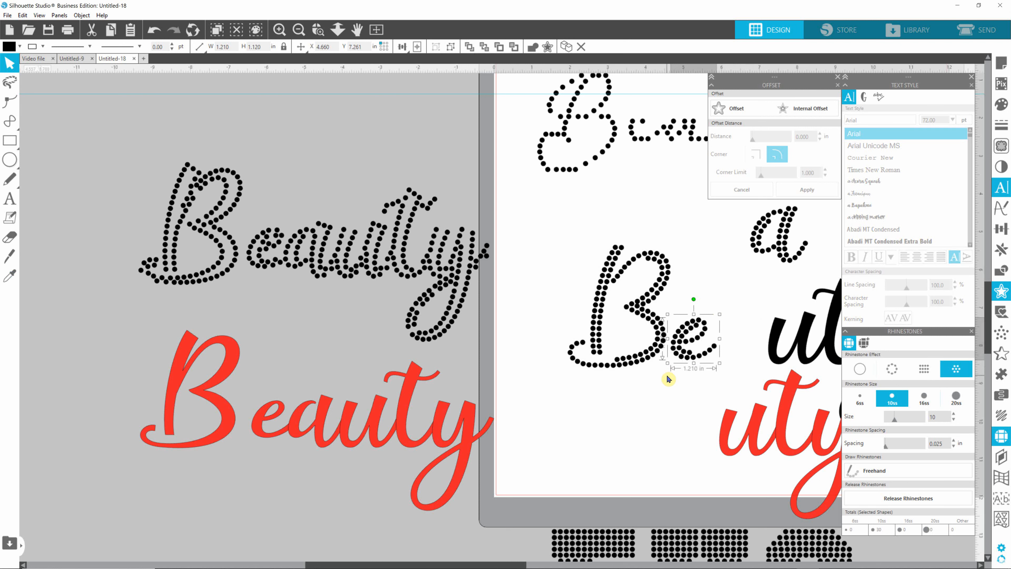
left_click_drag(545, 209, 678, 386)
key("ctrl+g")
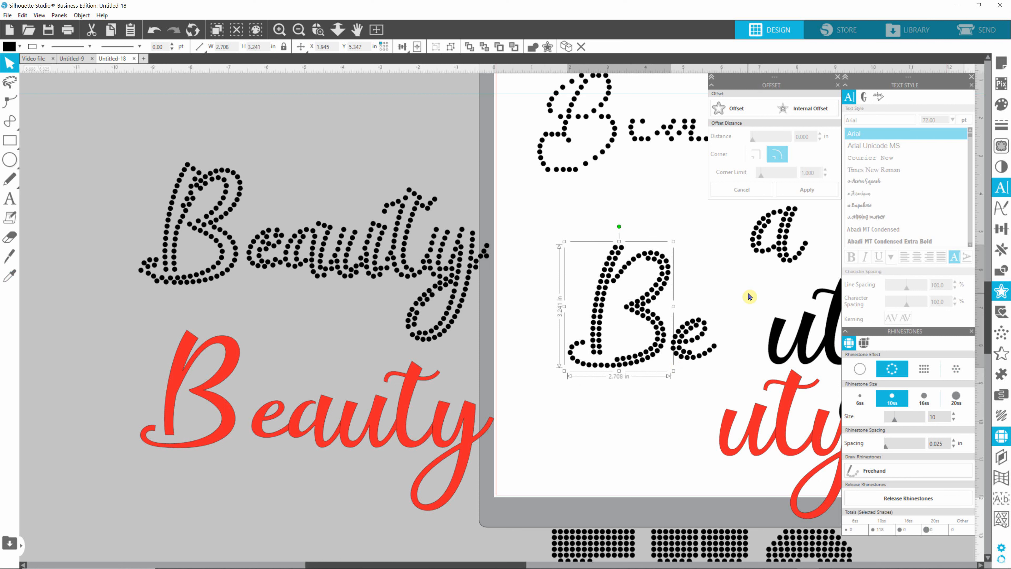
left_click_drag(732, 269, 815, 201)
key("ctrl+g")
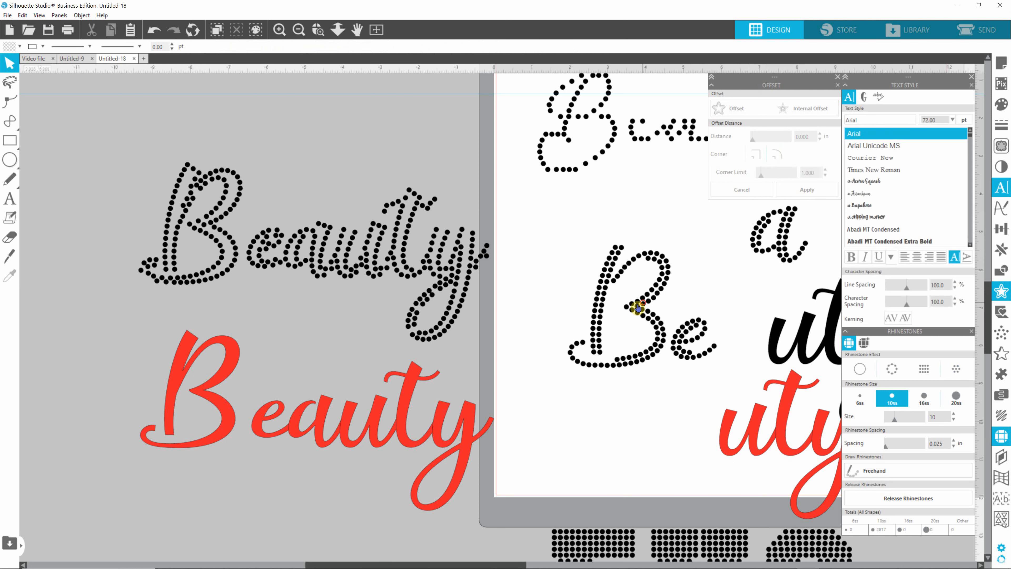
- Move the rhinestone B and e groups onto the matching letters of the red word "Beauty" beside the page
left_click(671, 304)
left_click_drag(673, 306, 213, 391)
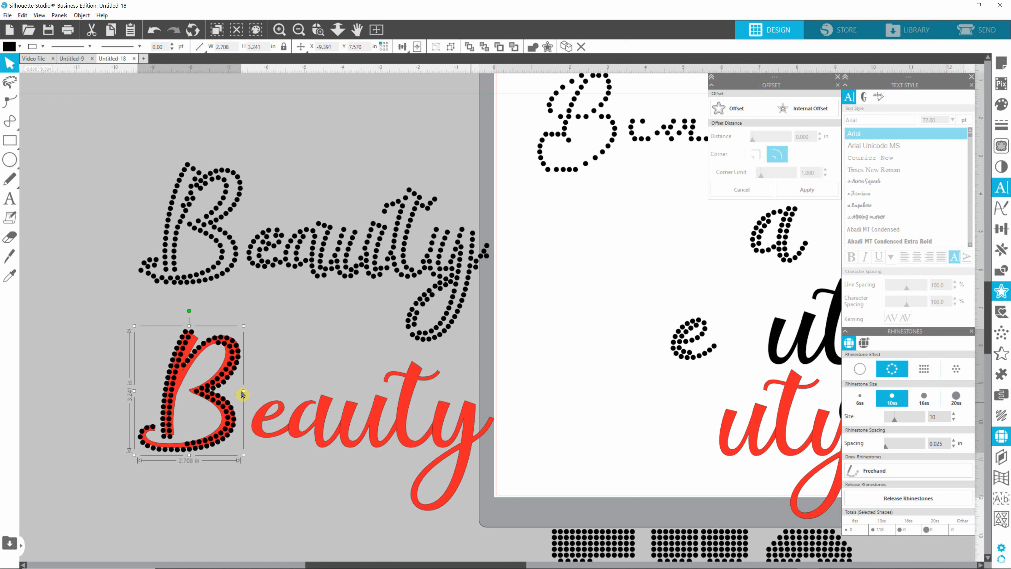
left_click(676, 342)
left_click_drag(637, 355, 254, 421)
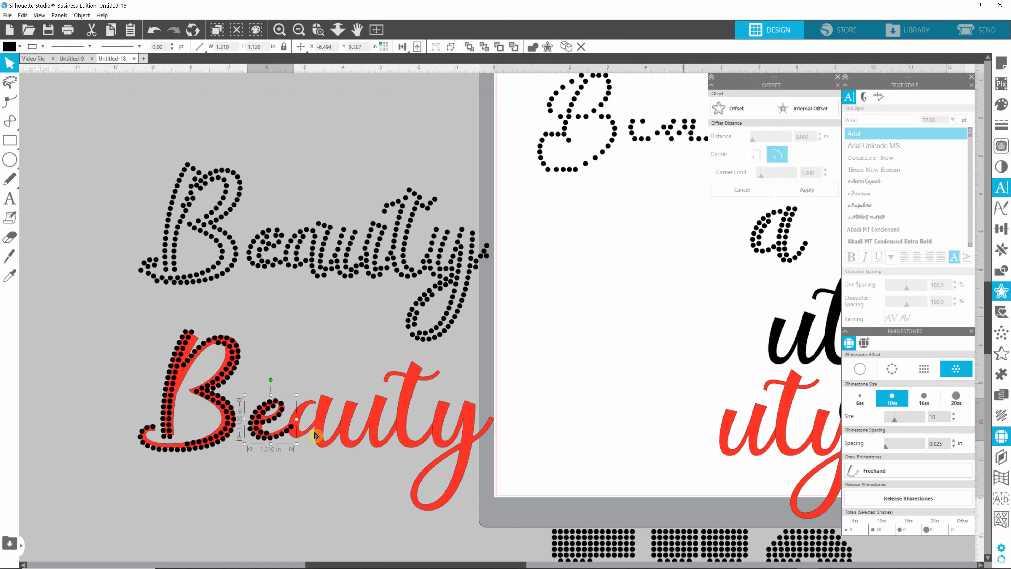
- Place the rhinestone a group over the red a, moving the e group out of the way and back onto the red e
left_click_drag(785, 247, 510, 375)
scroll(281, 422, "up", 3)
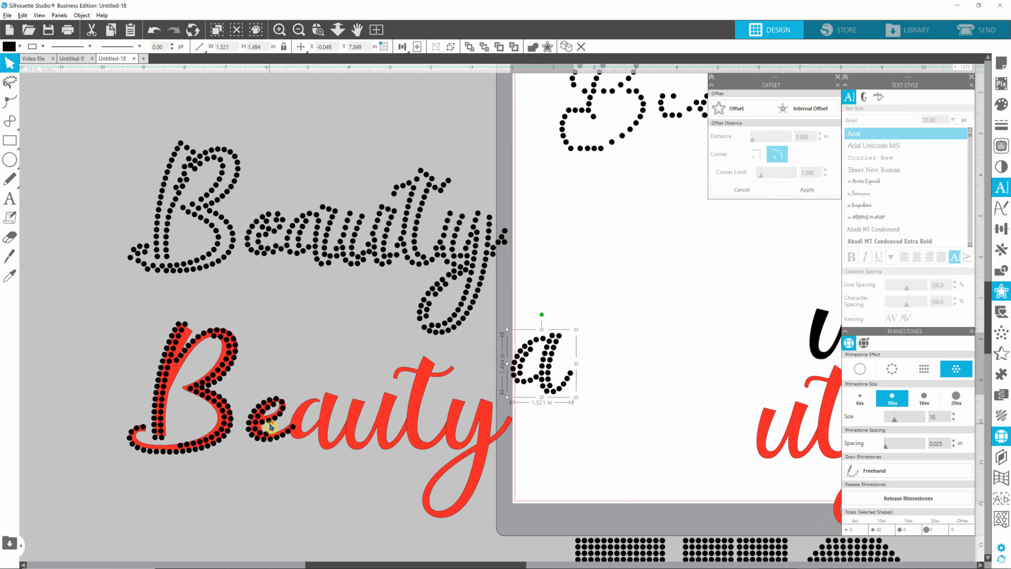
scroll(279, 423, "up", 1)
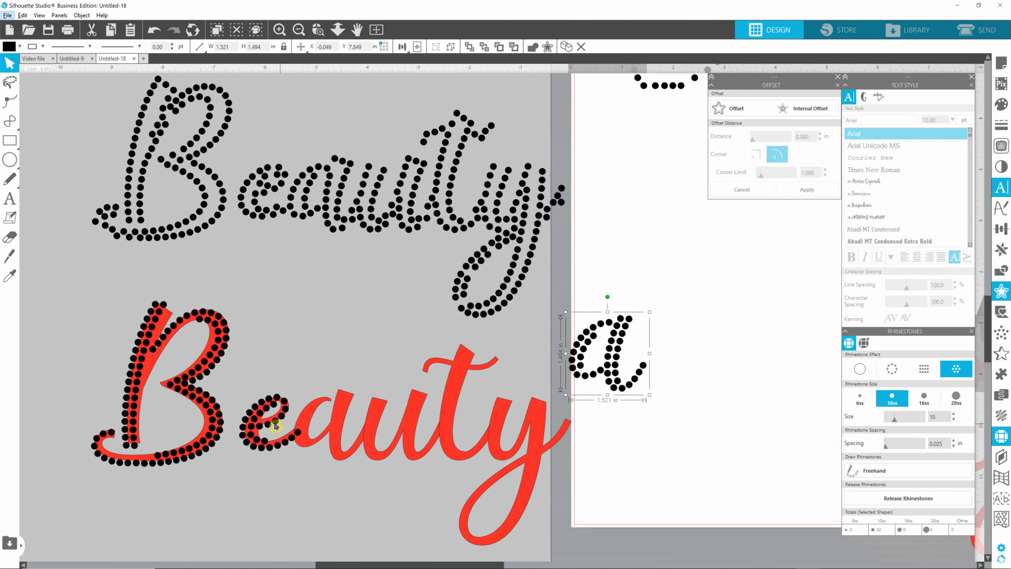
left_click_drag(275, 425, 300, 314)
left_click(614, 358)
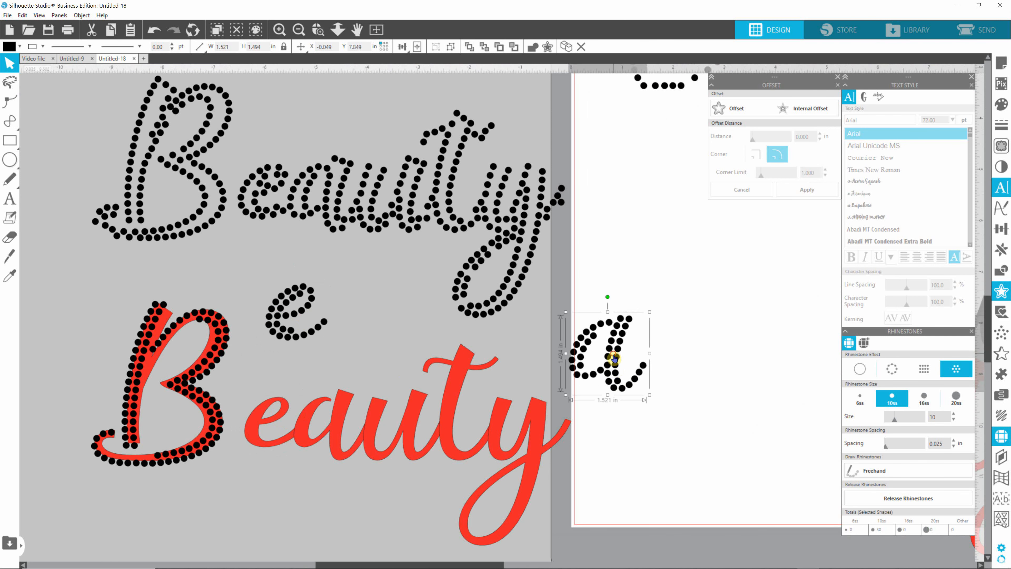
left_click_drag(614, 358, 336, 429)
left_click_drag(293, 302, 263, 416)
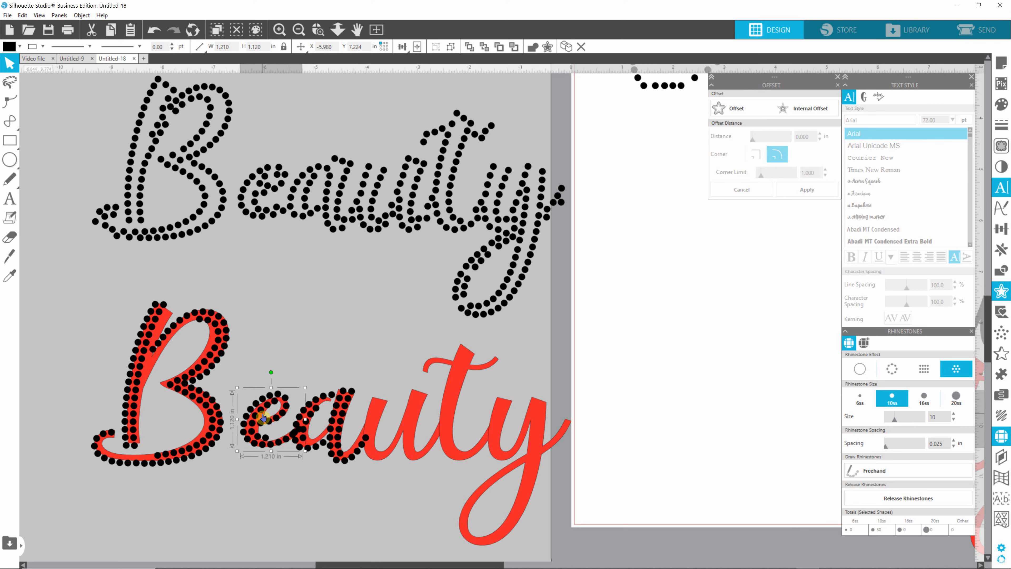
- Fill the rhinestone e group with yellow to distinguish it from the neighbouring a
scroll(269, 421, "up", 5)
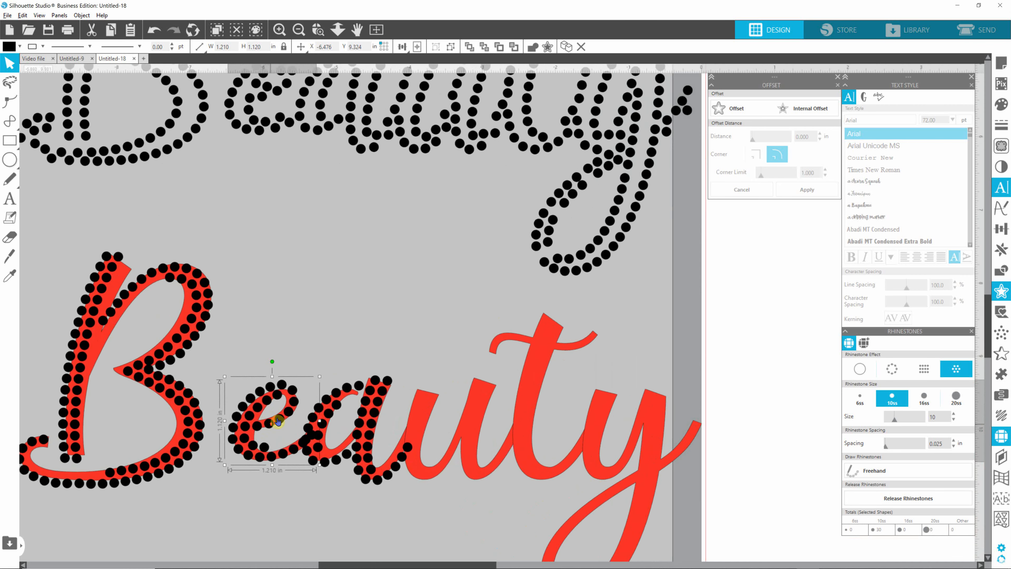
left_click(7, 15)
left_click(10, 47)
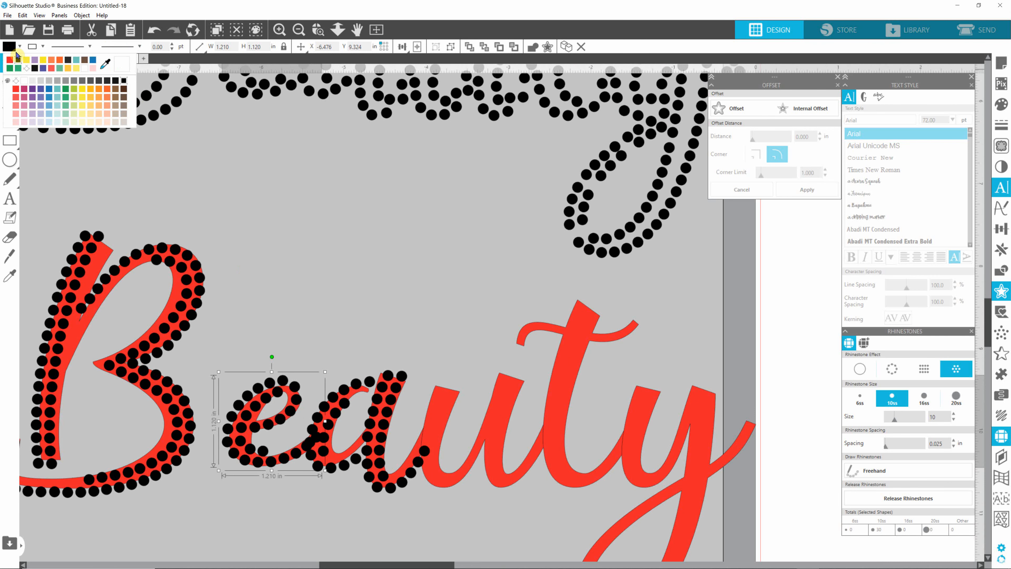
left_click(82, 99)
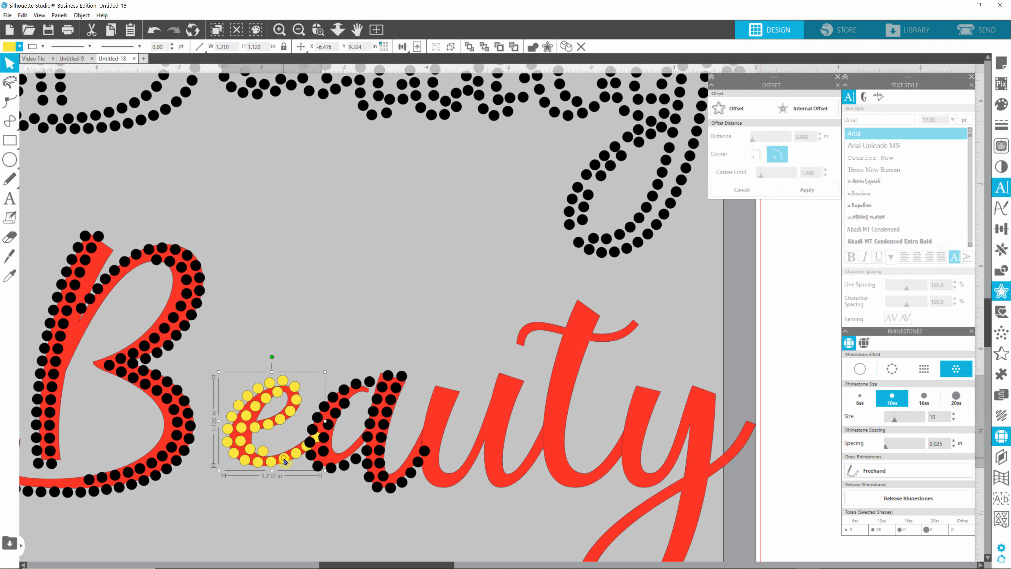
- Nudge the yellow e group slightly right and down over the red e to adjust how it meets the a
left_click_drag(284, 458, 286, 461)
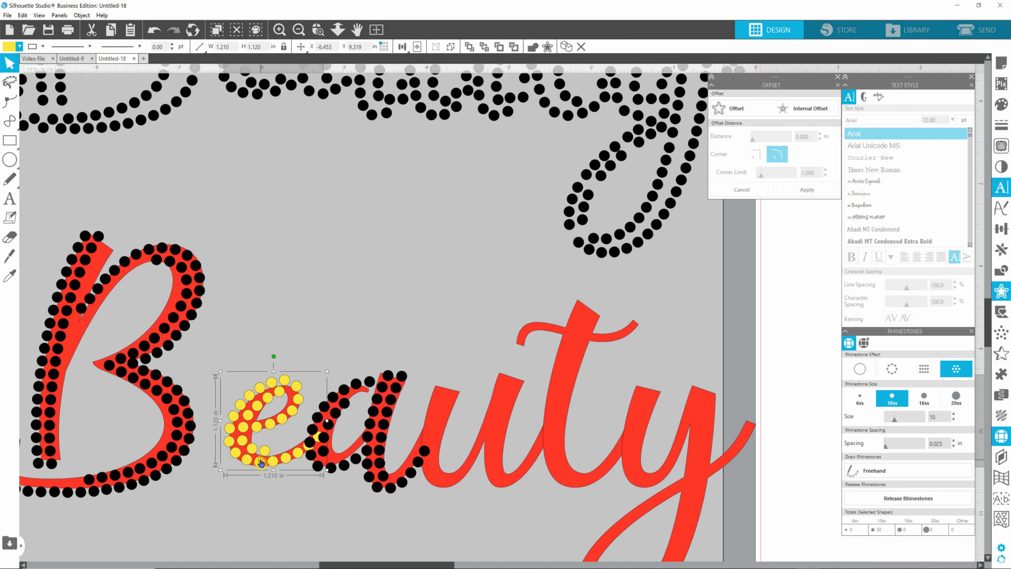
left_click_drag(261, 462, 261, 470)
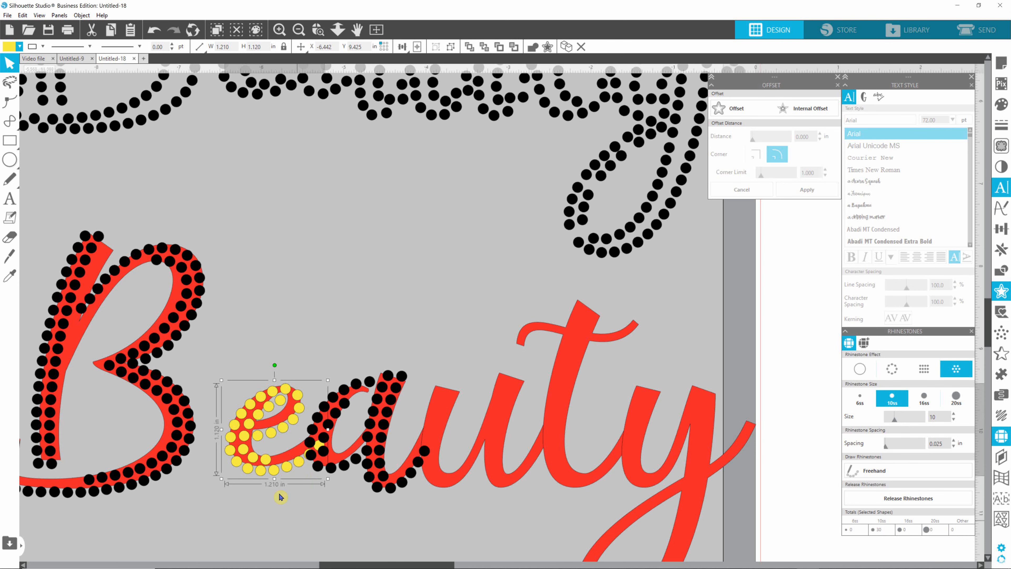
scroll(327, 513, "up", 5)
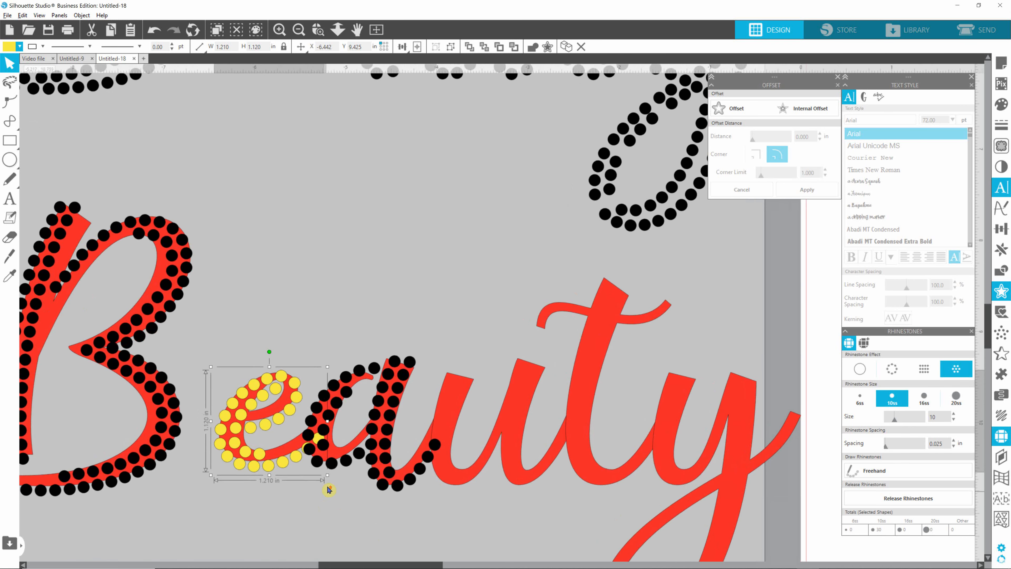
- Ungroup the yellow rhinestone e and delete its two end stones that overlap the a
key("alt")
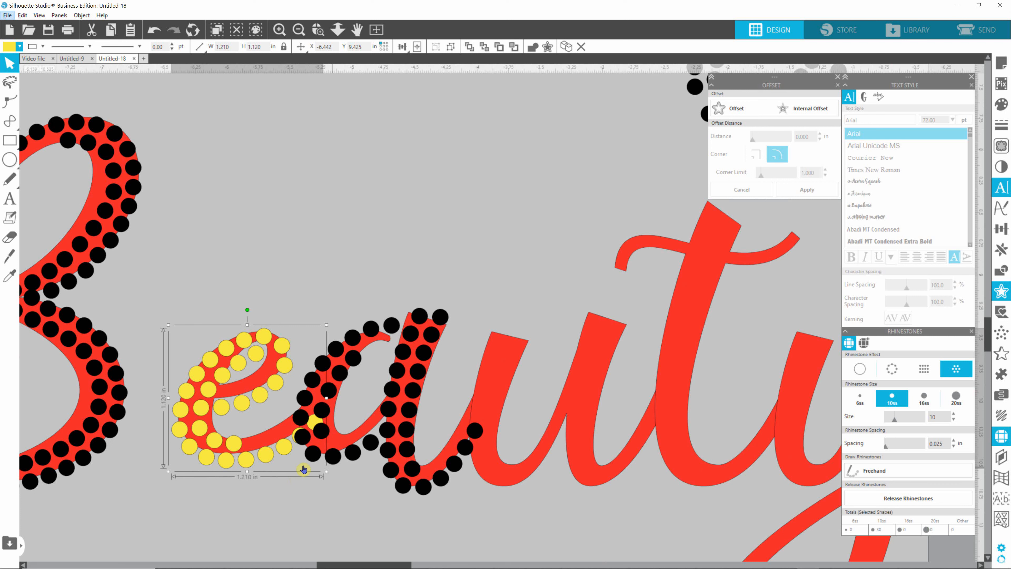
key("i")
key("v")
key("i")
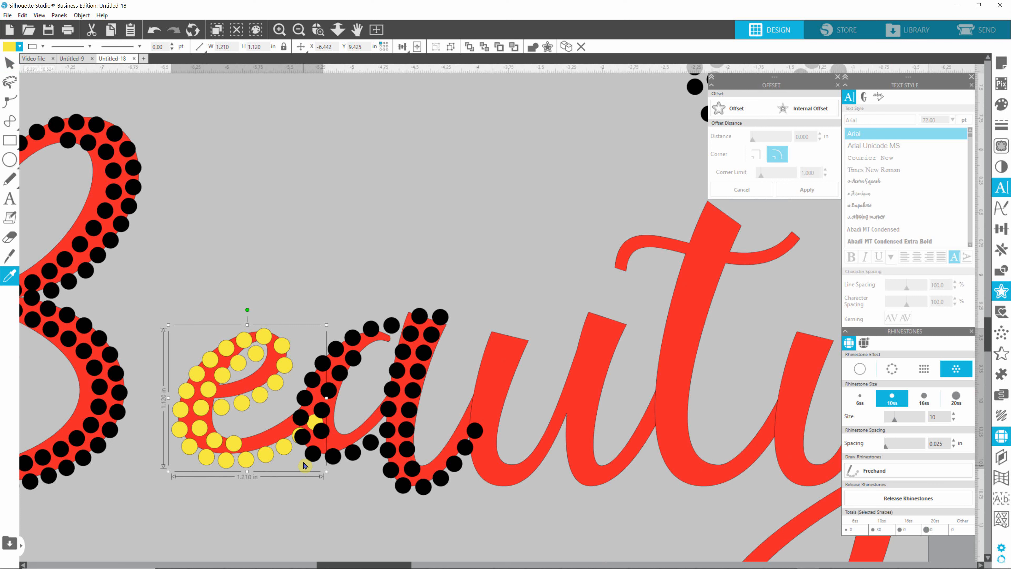
key("ctrl+shift+g")
left_click(356, 535)
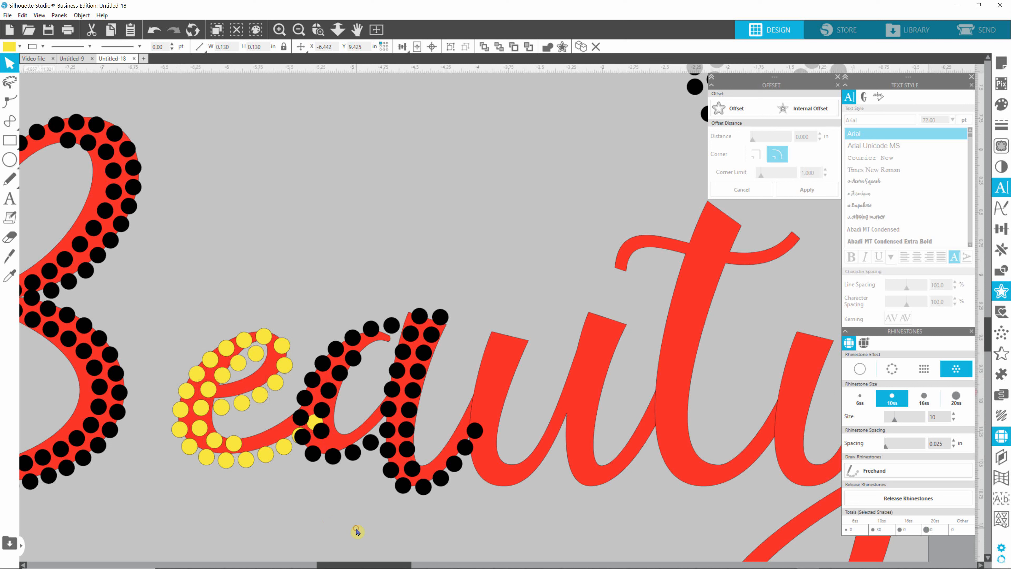
left_click(315, 422)
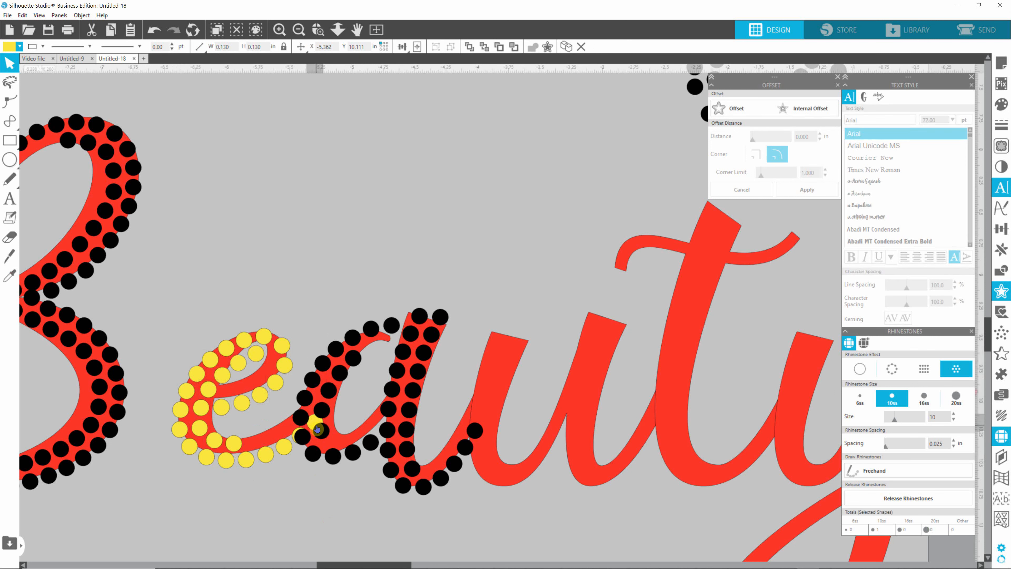
key("Delete")
left_click(297, 434)
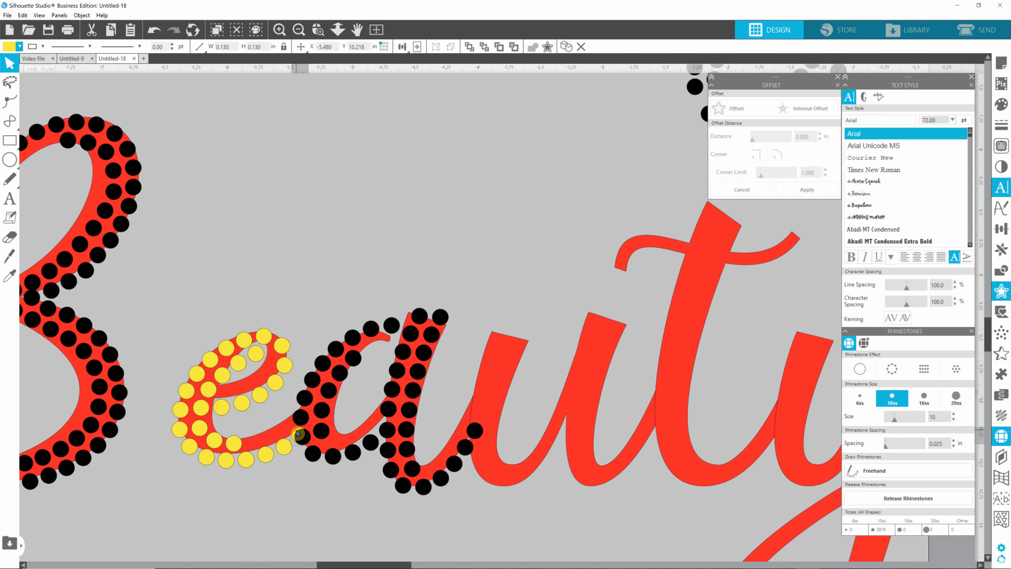
key("Delete")
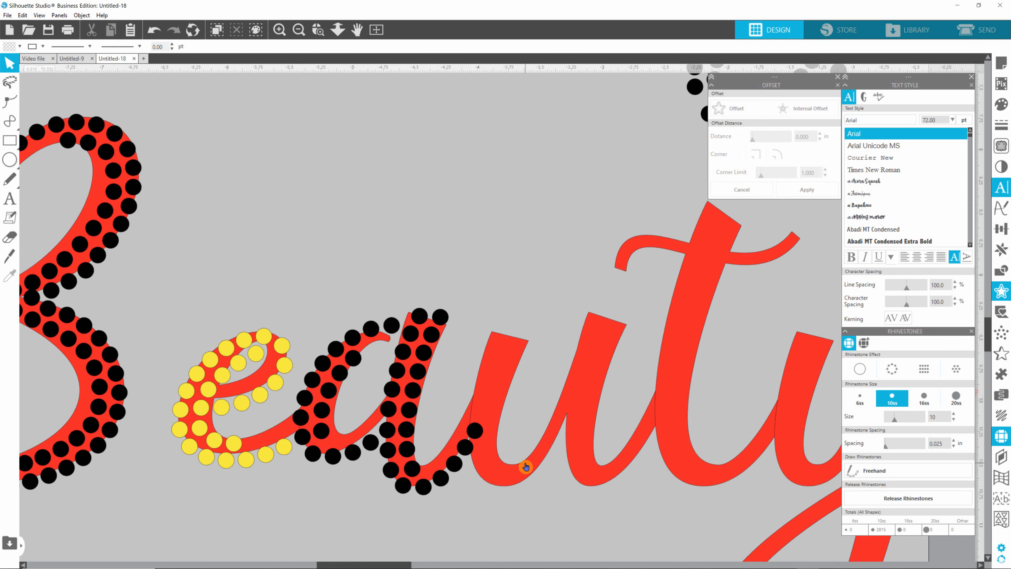
scroll(529, 467, "down", 5)
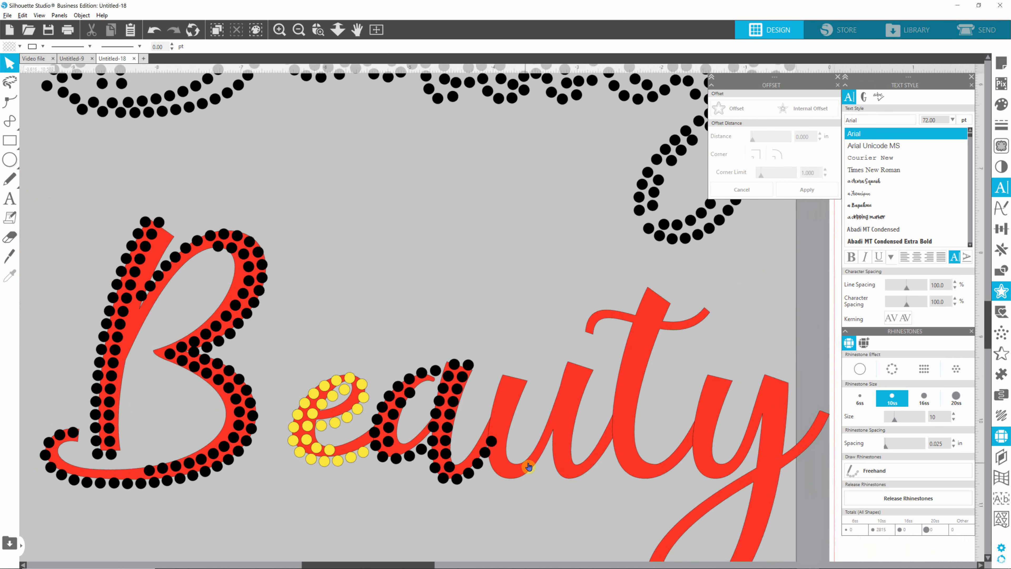
left_click(449, 416)
left_click(447, 417)
left_click_drag(448, 417, 463, 259)
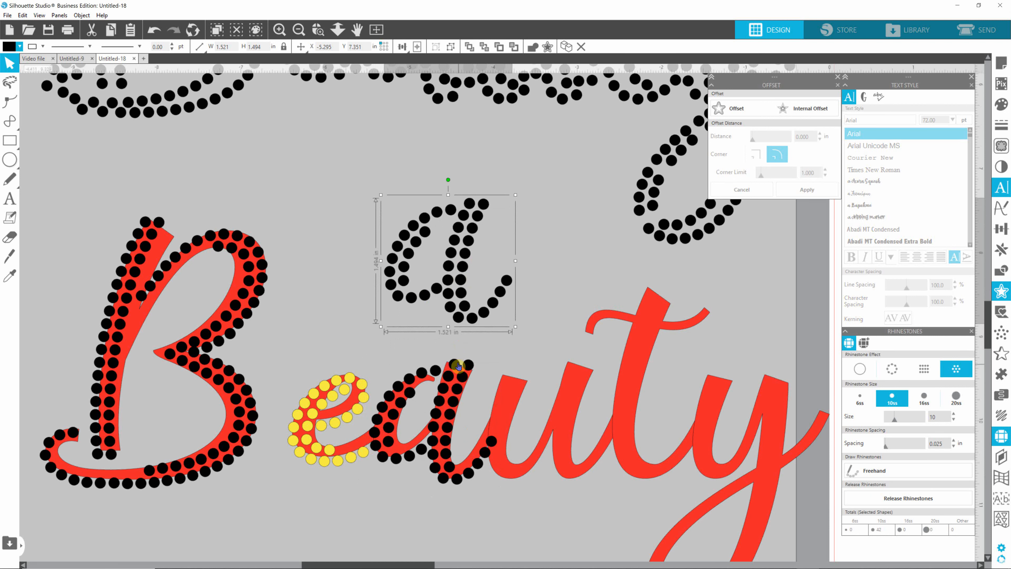
key("ctrl+z")
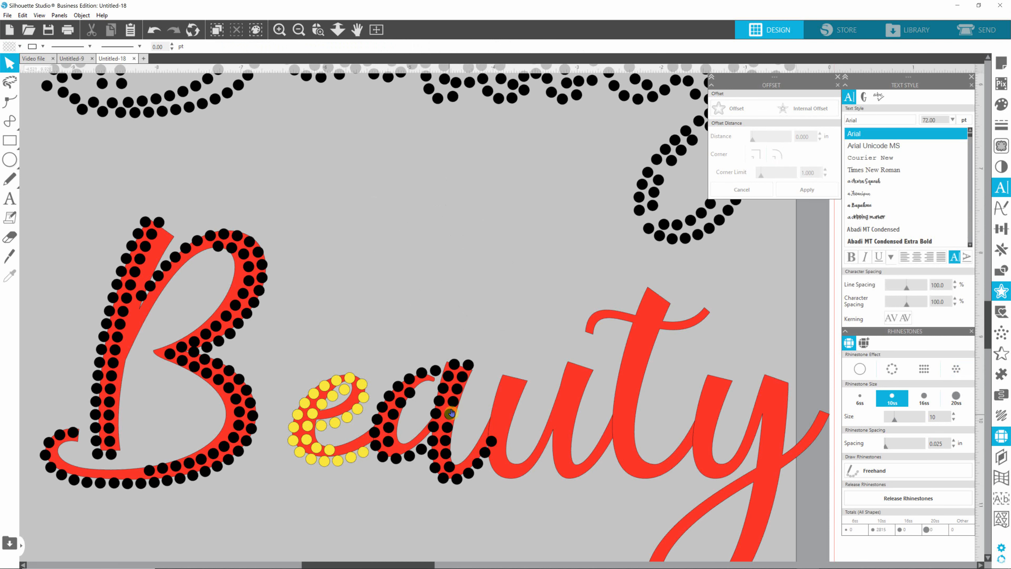
- Ungroup the rhinestone a and duplicate its stem with tail, one copy over the u's second stem and a spare above the word
key("i")
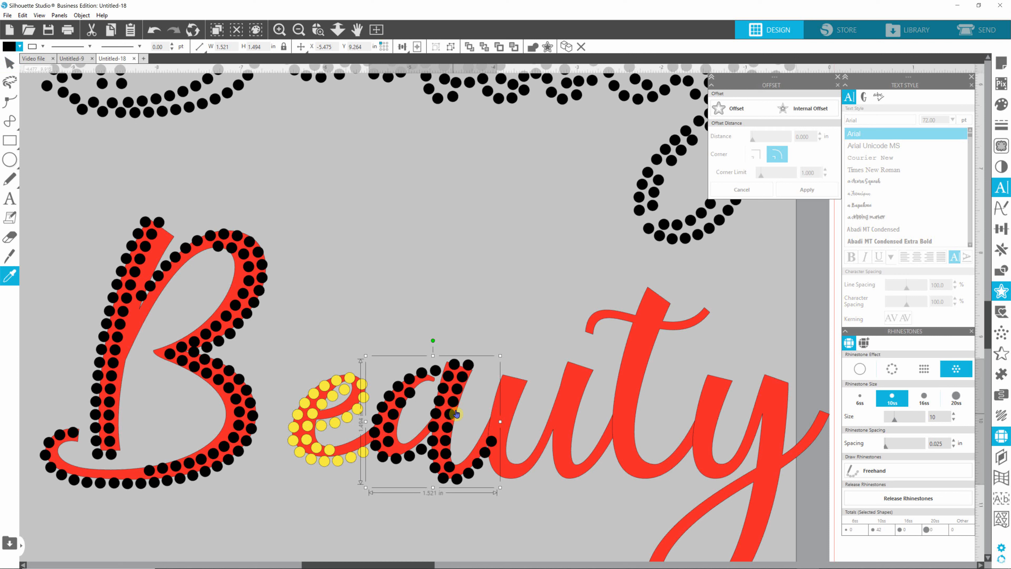
key("ctrl+shift+g")
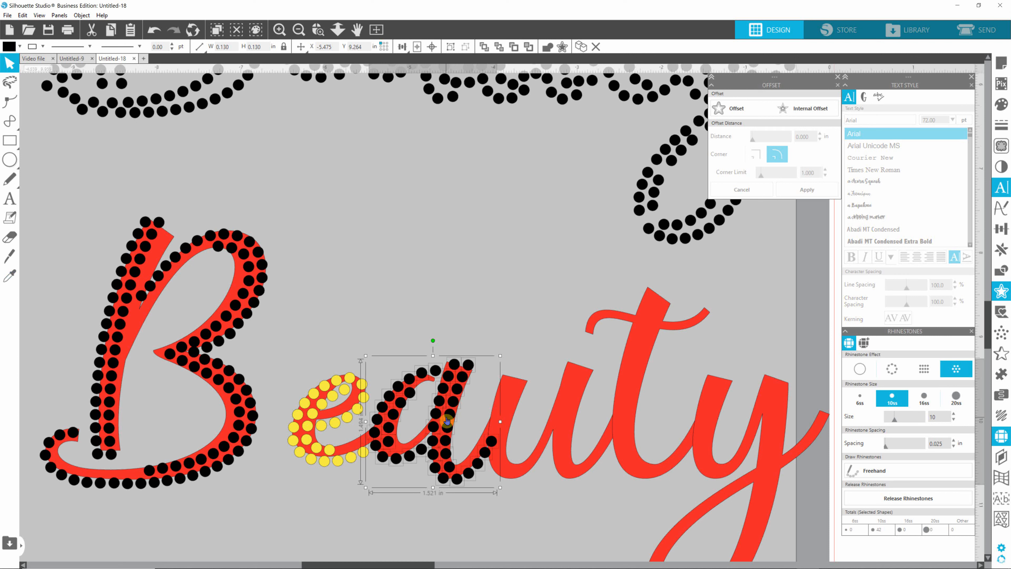
left_click_drag(532, 320, 426, 505)
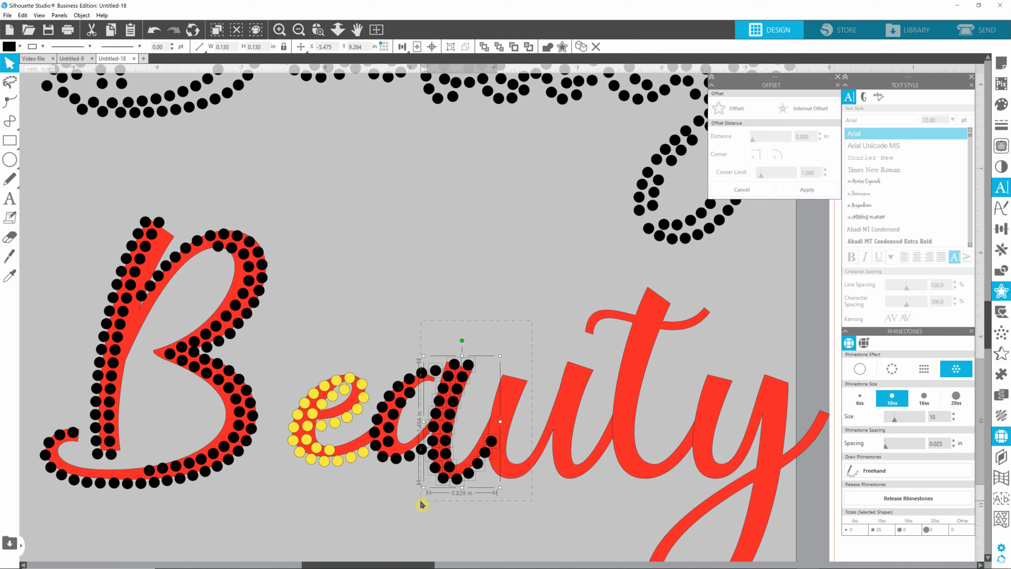
left_click(435, 370, "shift")
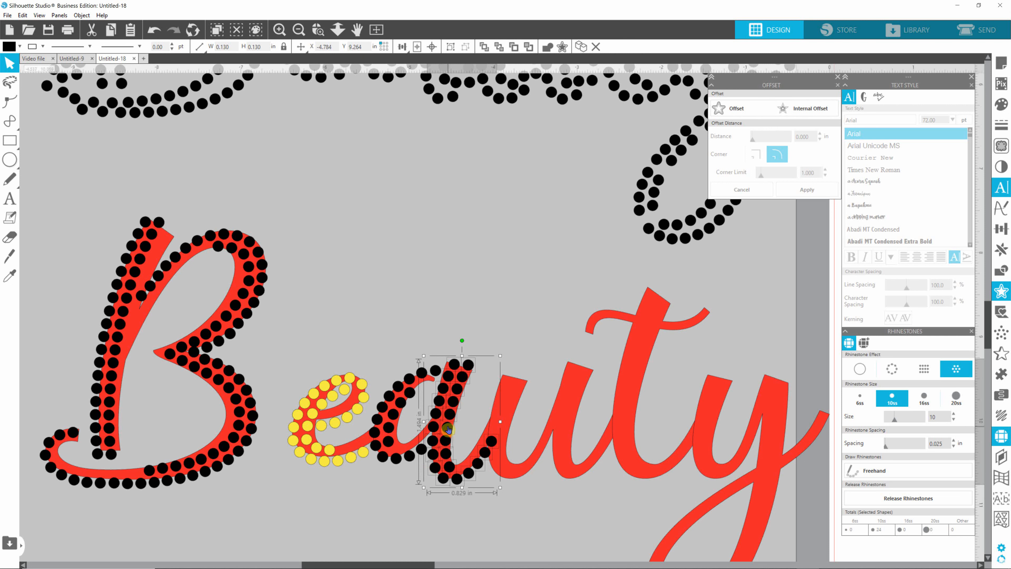
mouse_move(448, 429)
left_mouse_down()
mouse_move(579, 426)
mouse_move(508, 428)
mouse_move(495, 293)
left_mouse_up()
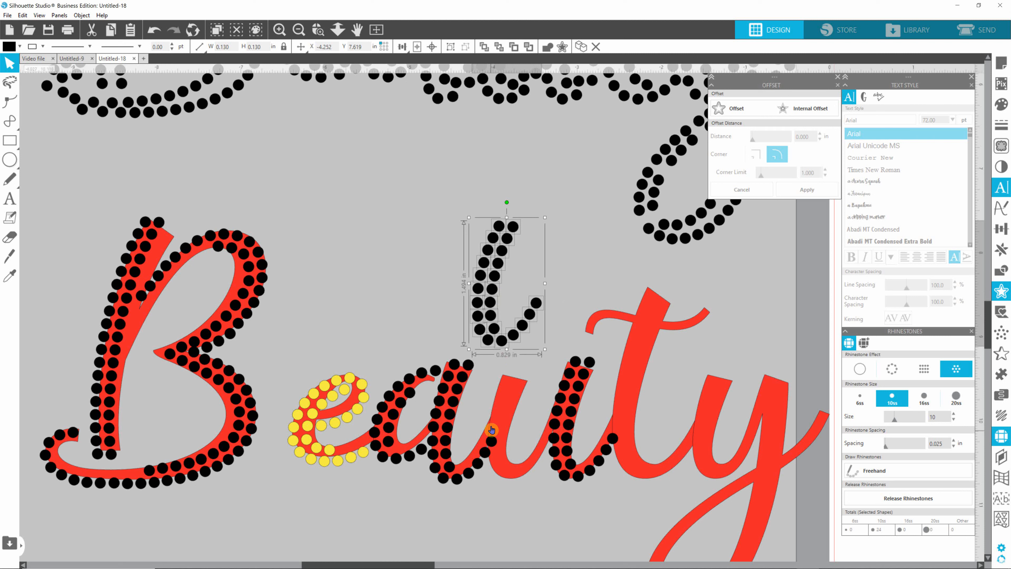
- Delete the last two rhinestones at the end of the a's exit tail
left_click(491, 442)
key("Delete")
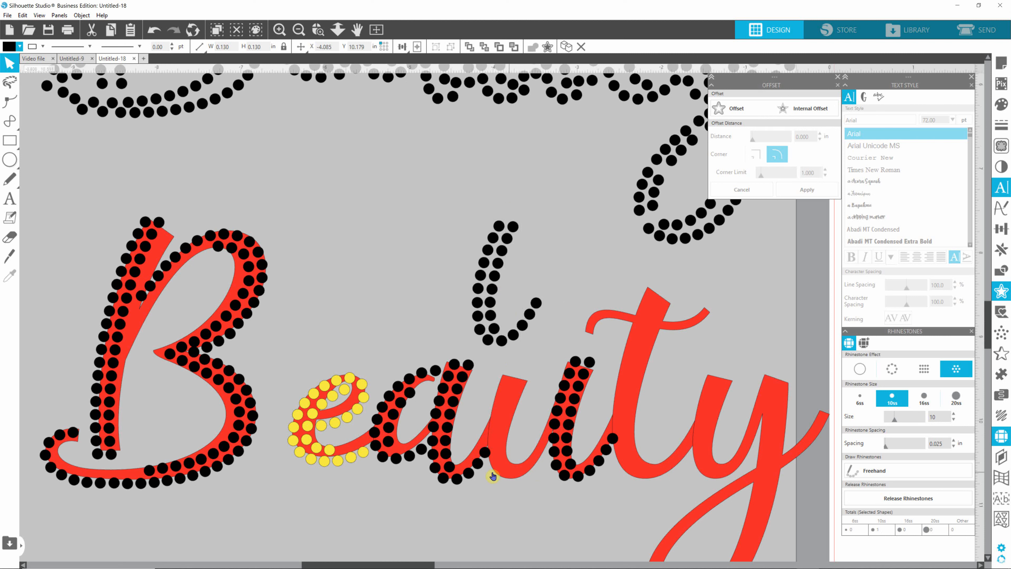
key("Delete")
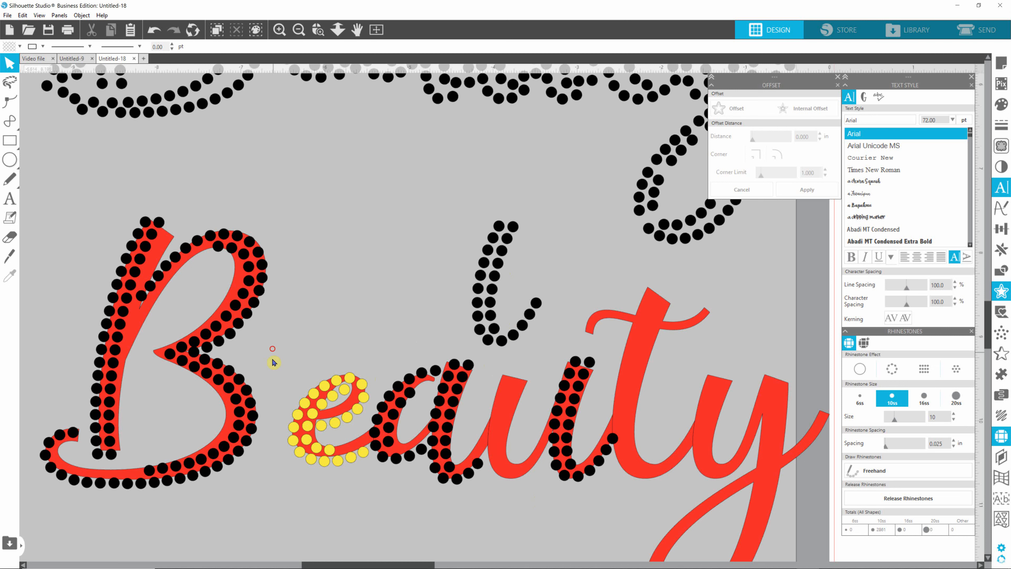
- Select the e and a rhinestones together and nudge them slightly left, away from the u
left_click_drag(273, 363, 492, 500)
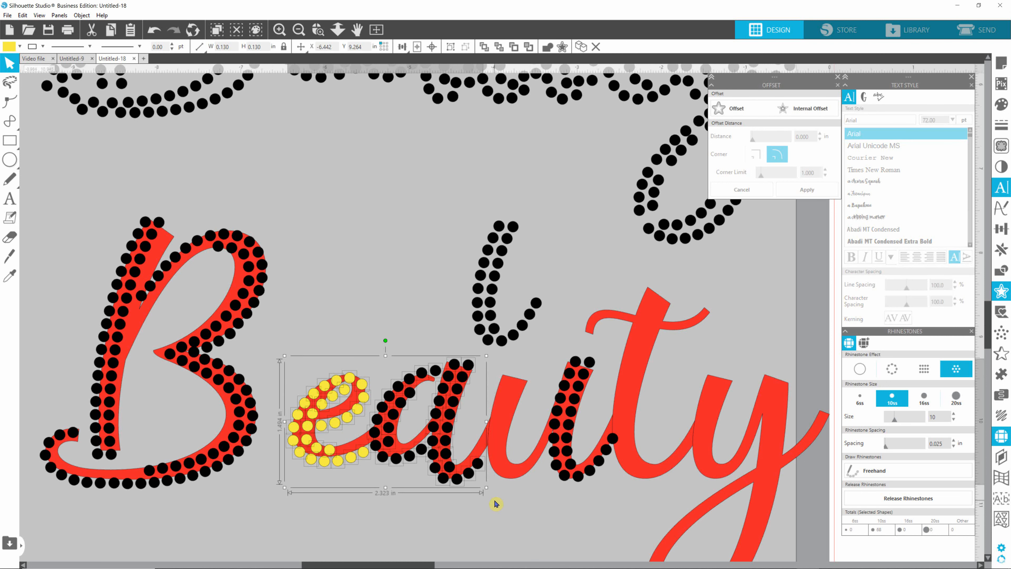
key("Left")
key("Left")
key("Left")
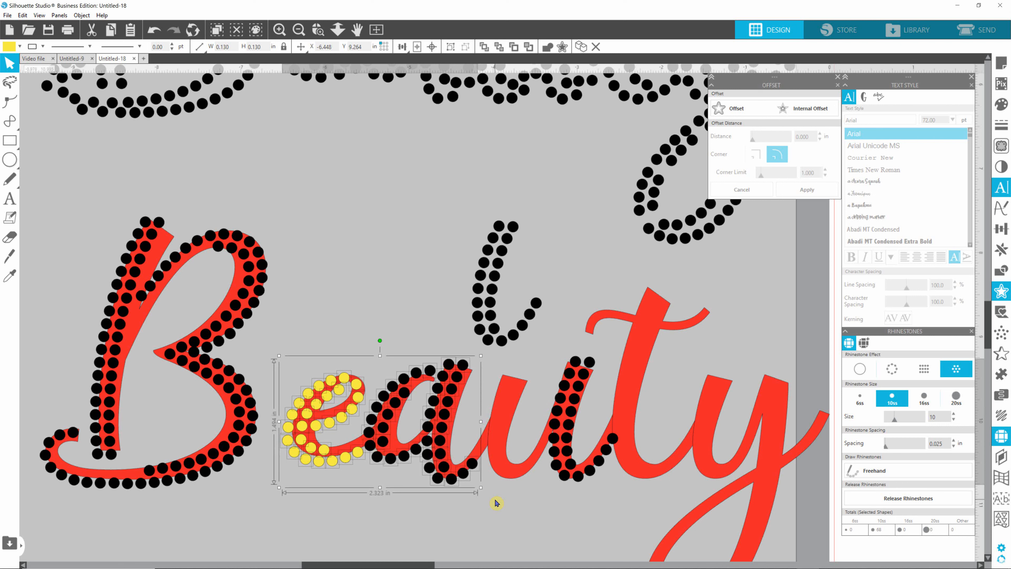
key("Left")
key("Left")
key("Left")
key("Left")
left_click(515, 503)
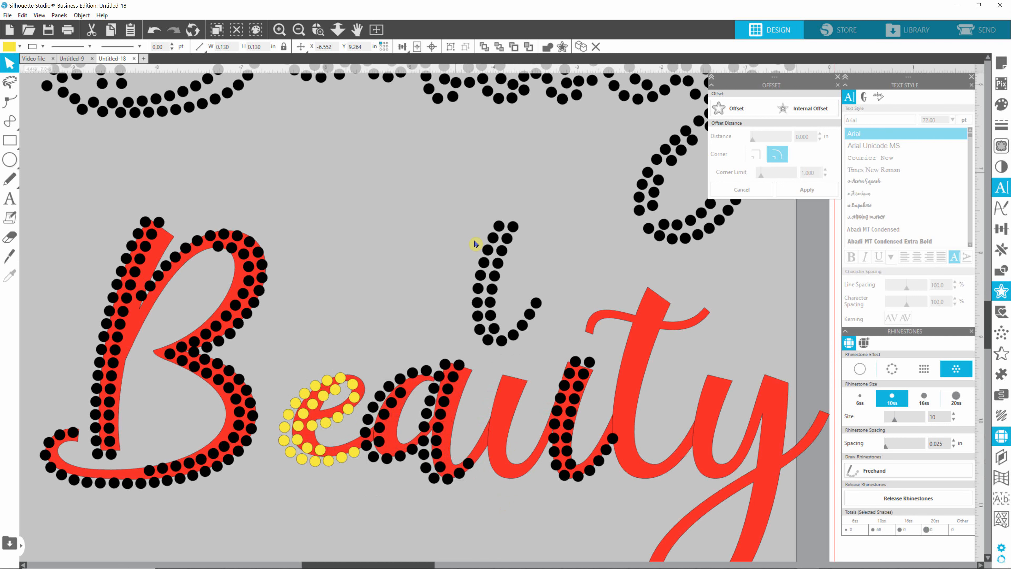
- Move the spare rhinestone stem from above the word onto the first stem of the red u
left_click_drag(458, 186, 560, 345)
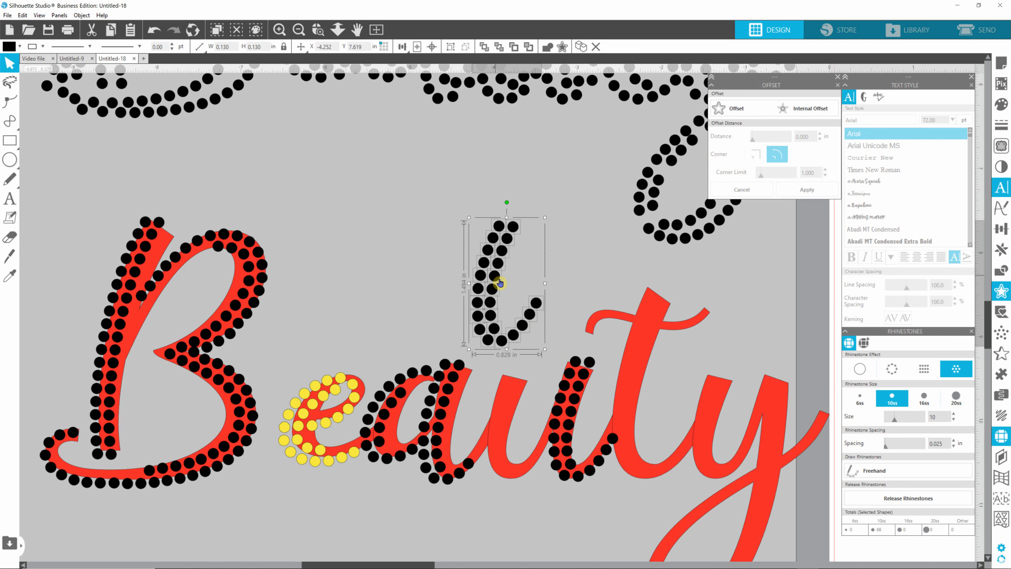
left_click_drag(500, 282, 507, 414)
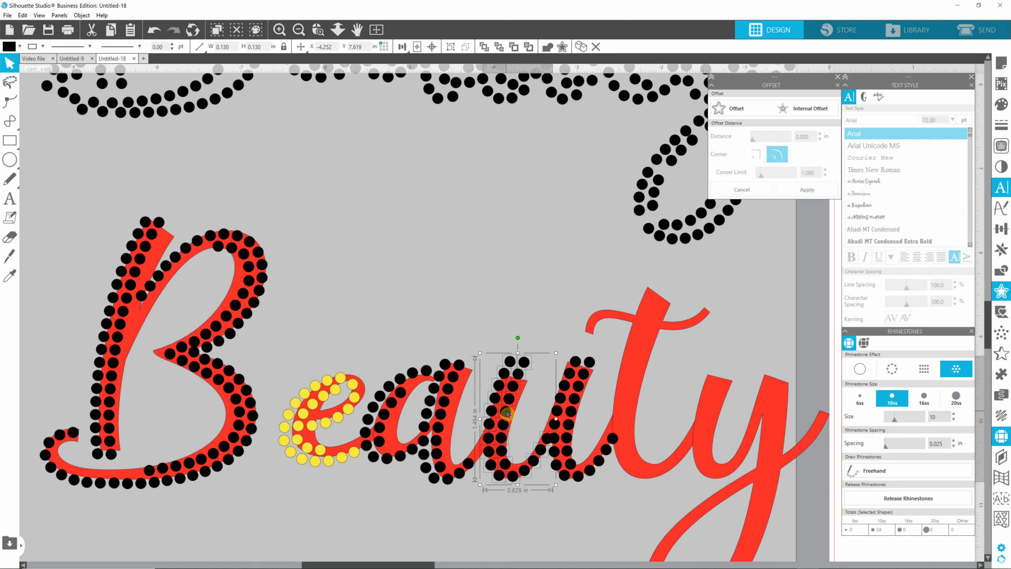
left_click(621, 526)
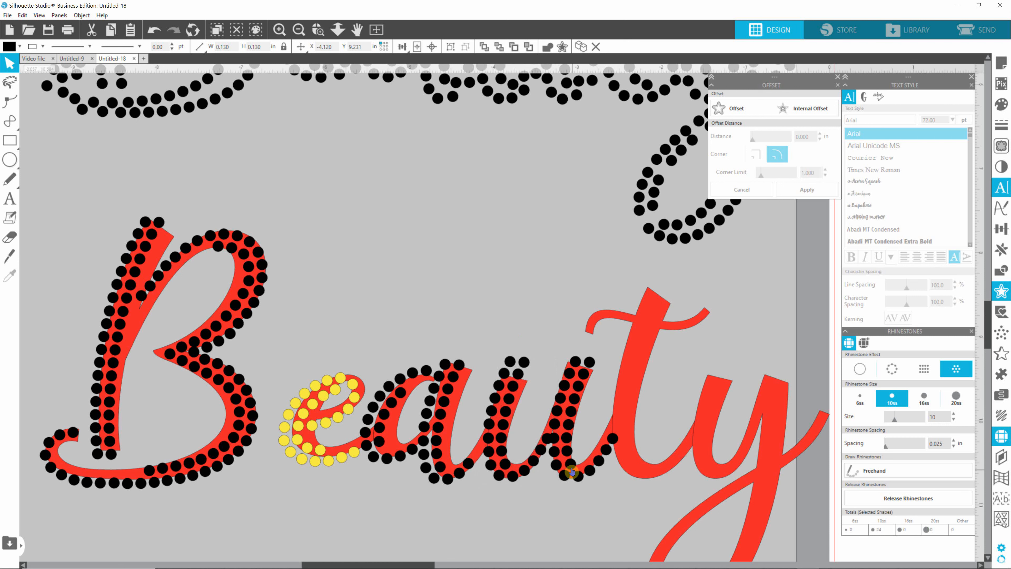
- Delete the overlapping rhinestone where the u's two stems meet and the two top stones of its first stem
left_click(544, 440)
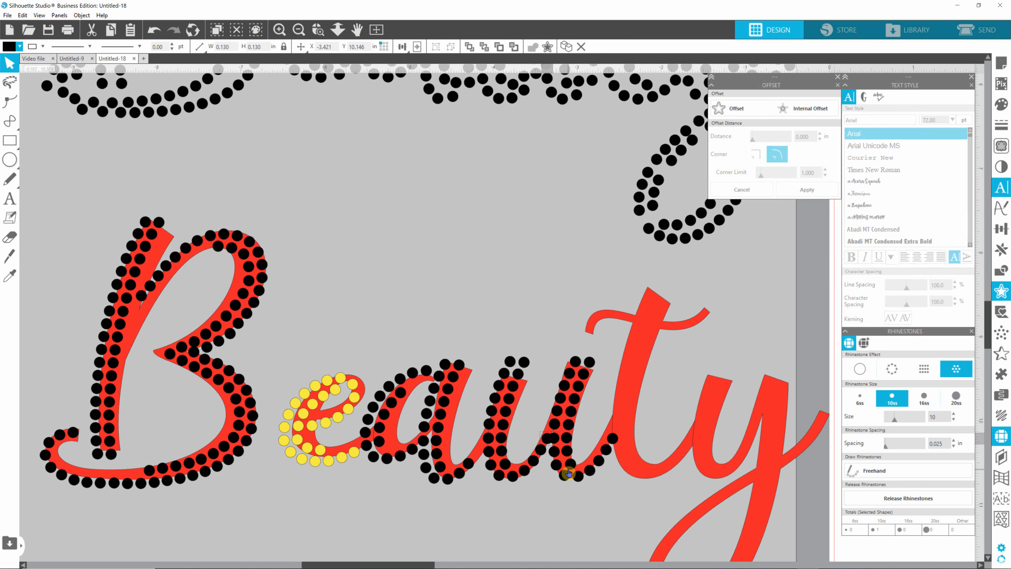
key("Delete")
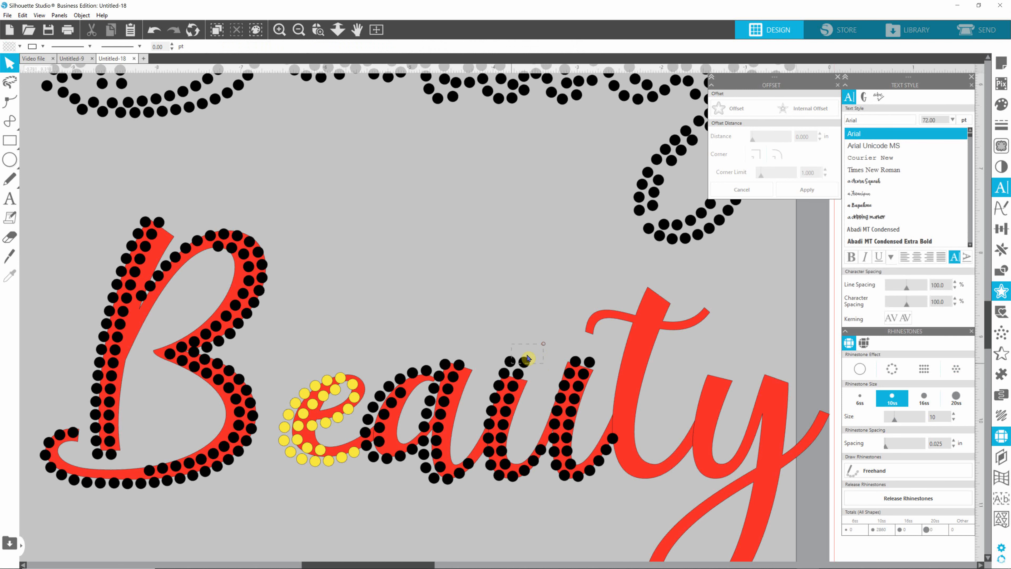
key("Delete")
- Select both rhinestone stems of the u and shift them slightly left and down toward the a
left_click_drag(480, 343, 633, 501)
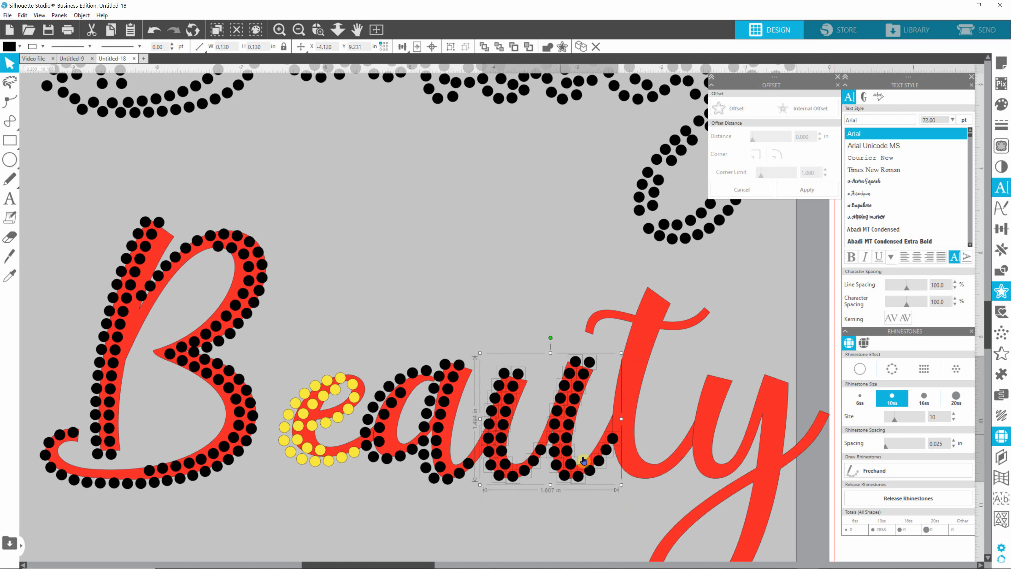
key("i")
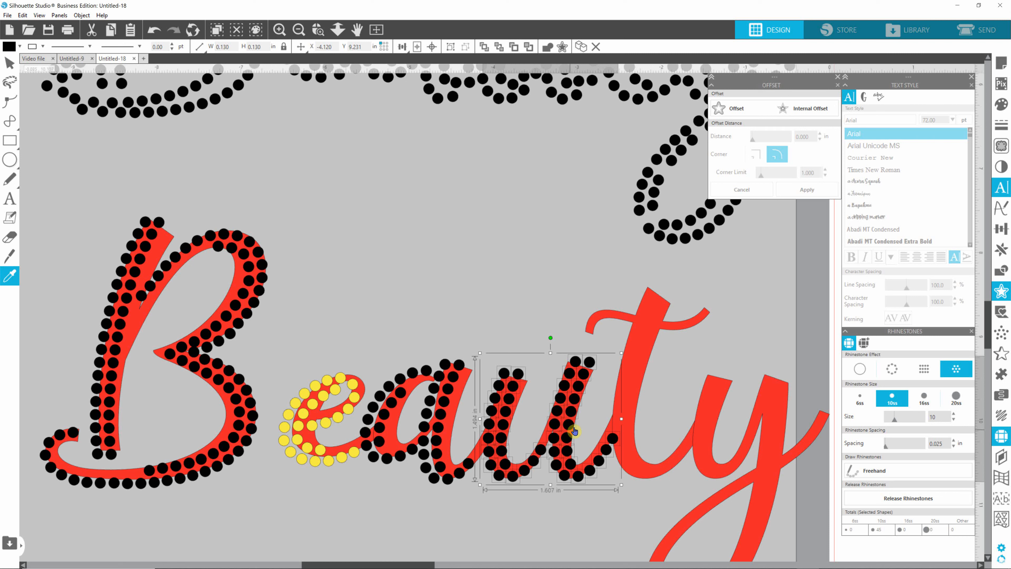
key("v")
left_click_drag(569, 429, 560, 430)
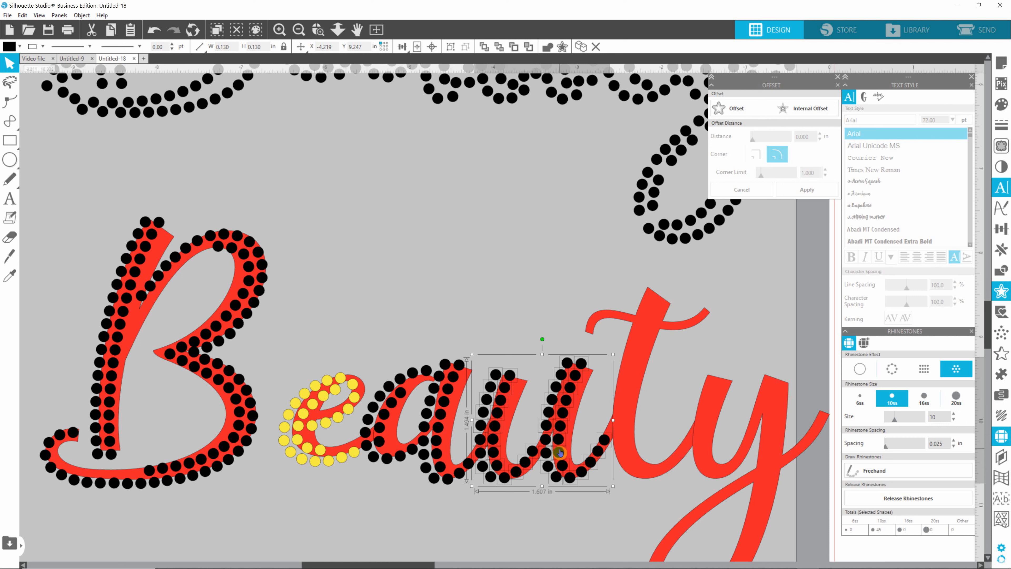
left_click(523, 265)
- Copy the u's first rhinestone stem onto the first stem of the red y and delete the copy's two top stones
left_click_drag(471, 341, 535, 494)
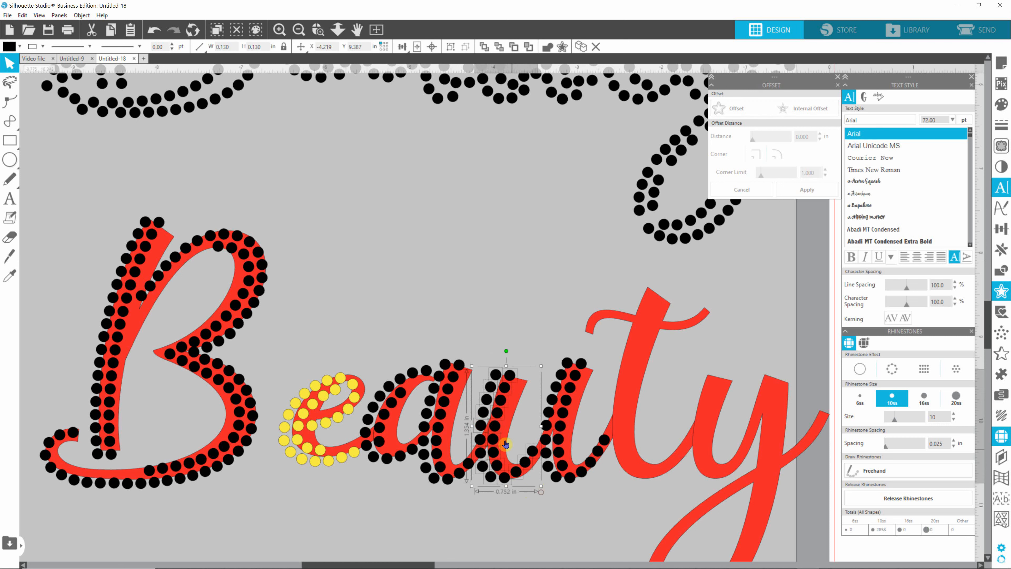
mouse_move(500, 416)
left_mouse_down()
mouse_move(769, 416)
mouse_move(713, 412)
left_mouse_up()
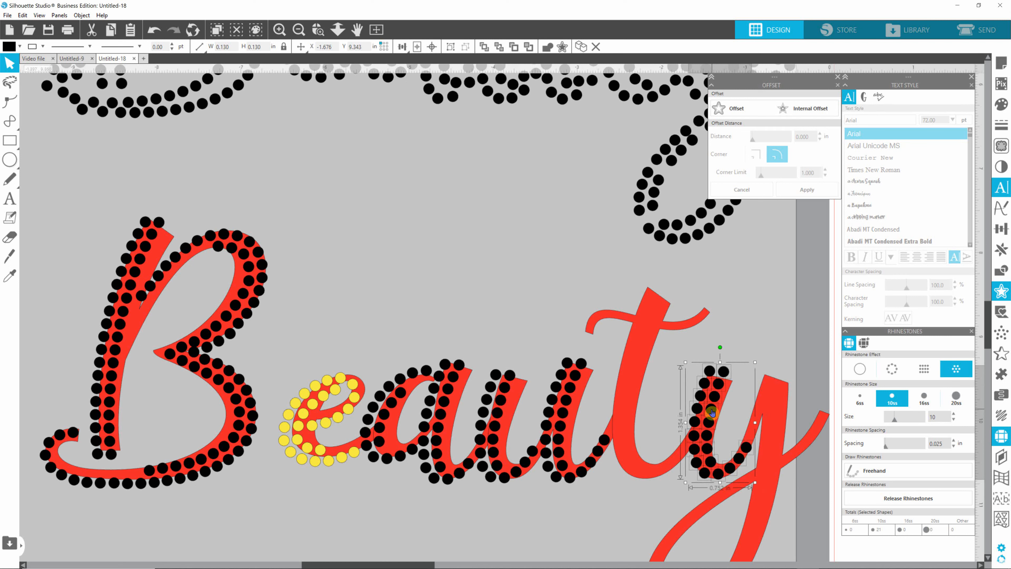
left_click(711, 370)
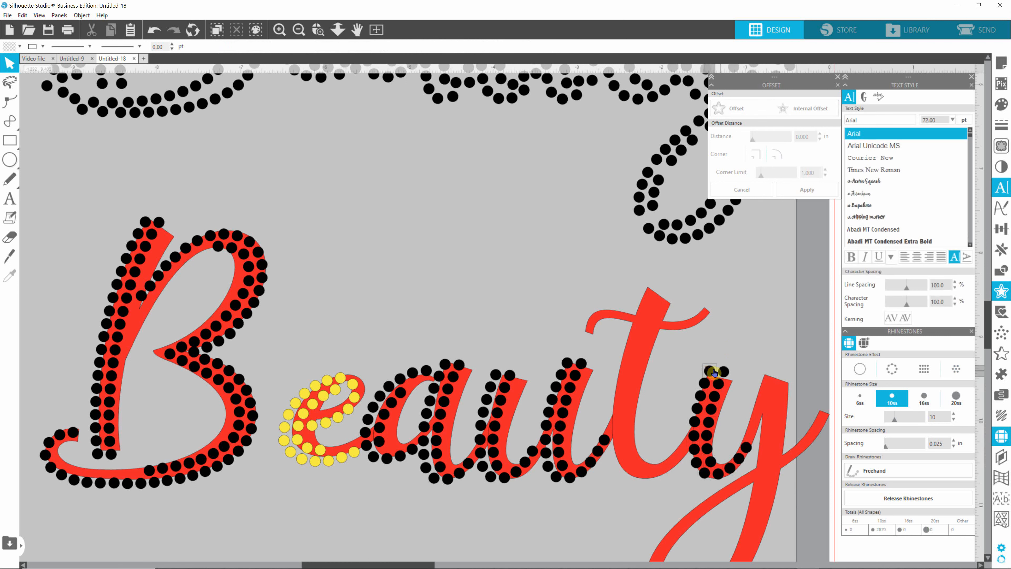
key("Delete")
left_click(723, 372)
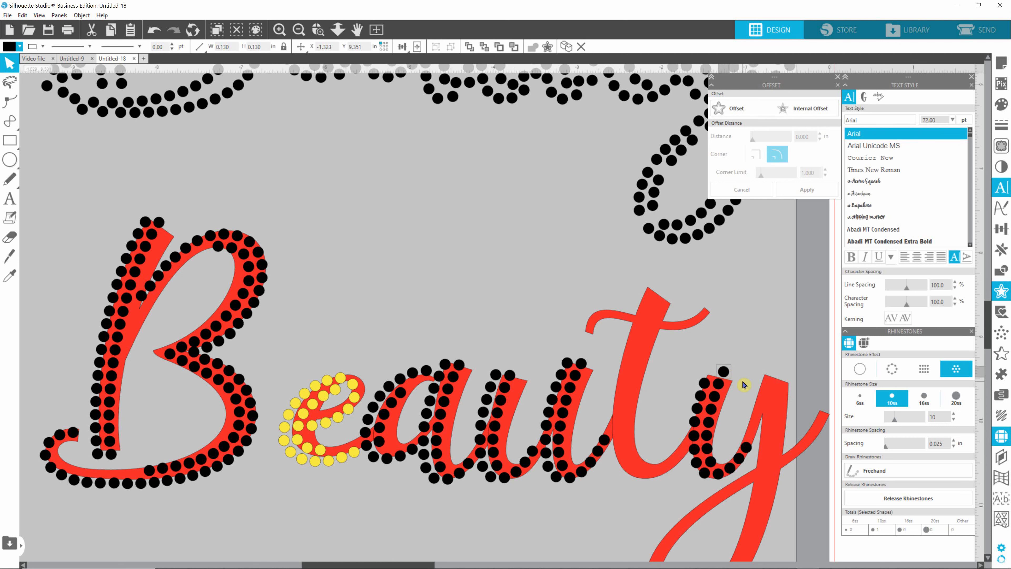
key("Delete")
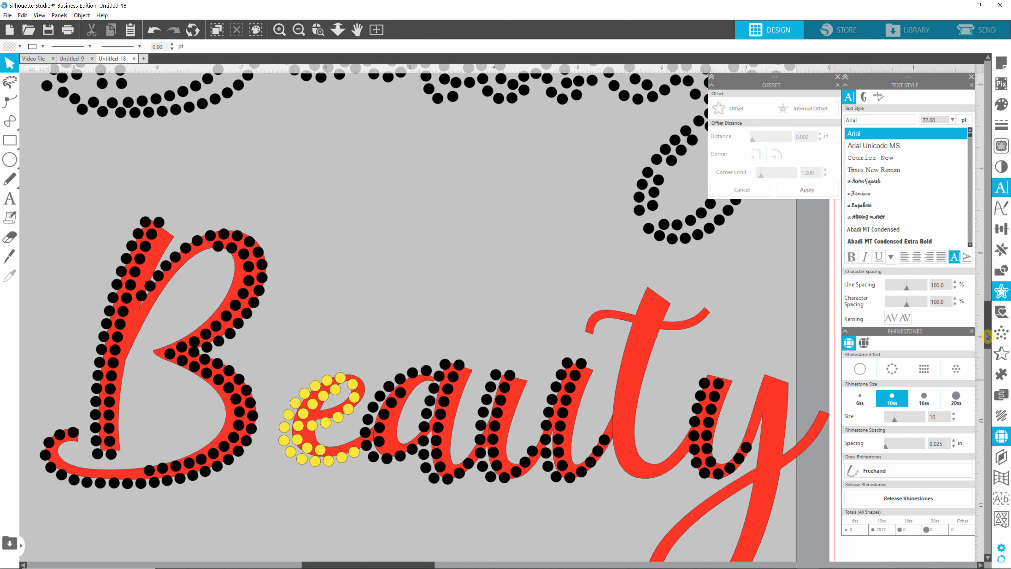
- Select the rhinestones on the y's first stem and shift them slightly right over the red shape
left_click_drag(986, 337, 988, 353)
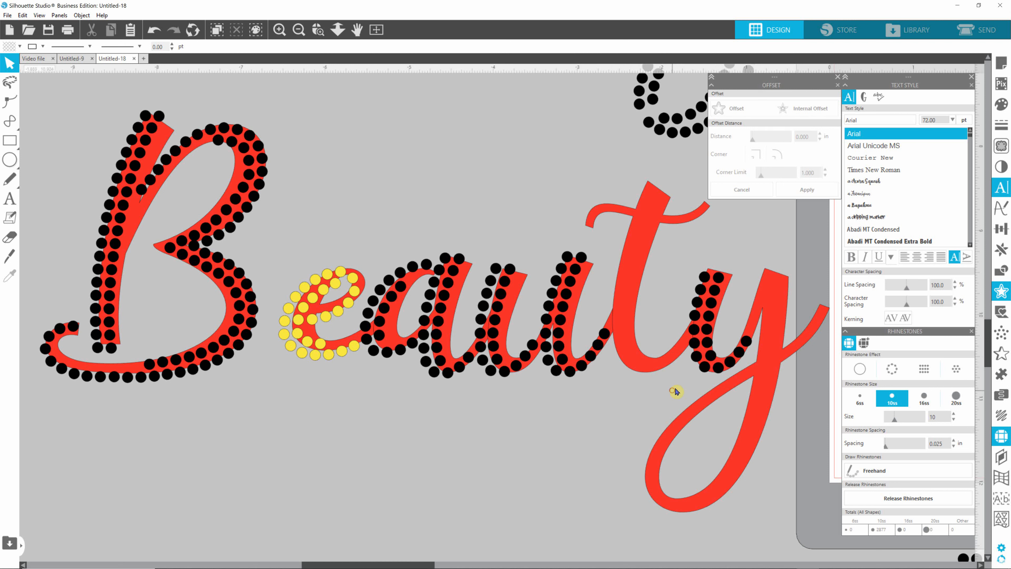
left_click_drag(673, 391, 762, 263)
mouse_move(708, 320)
left_mouse_down()
mouse_move(615, 319)
mouse_move(710, 319)
left_mouse_up()
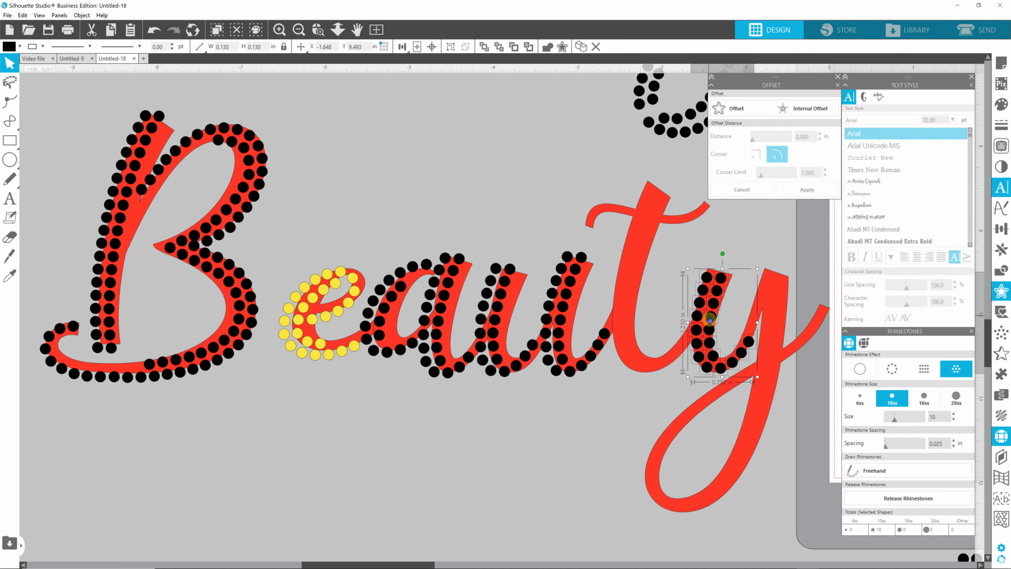
scroll(709, 319, "down", 5)
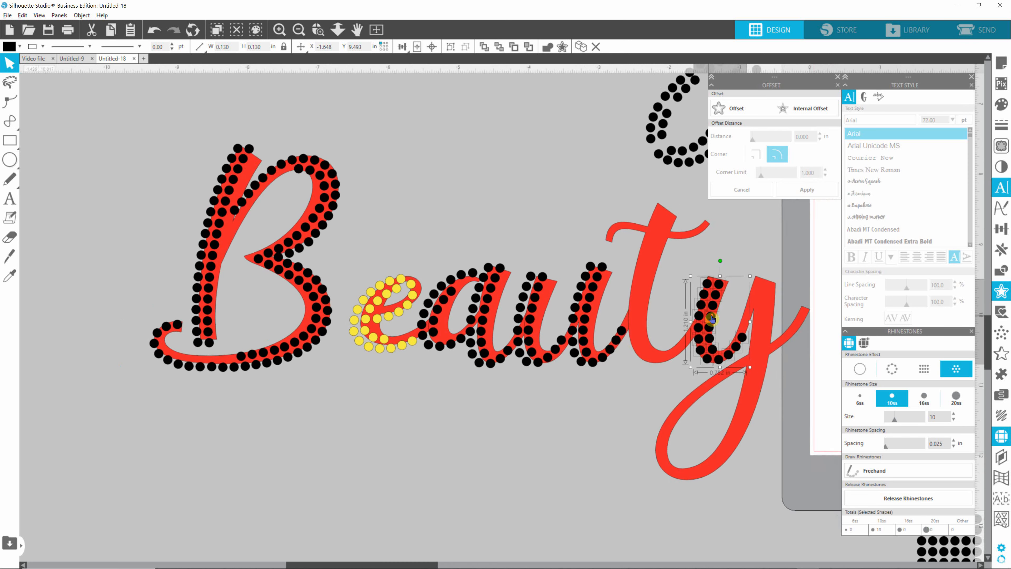
- Select all hand-placed rhinestones on the red "Beauty" without the red word and place a copy of them in the empty area beside it
scroll(711, 318, "down", 3)
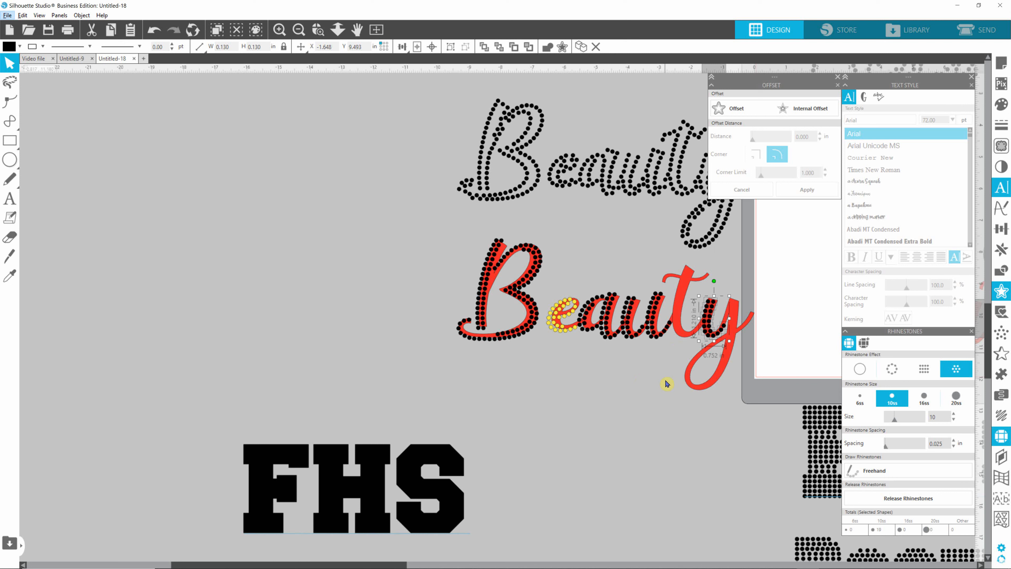
left_click(630, 400)
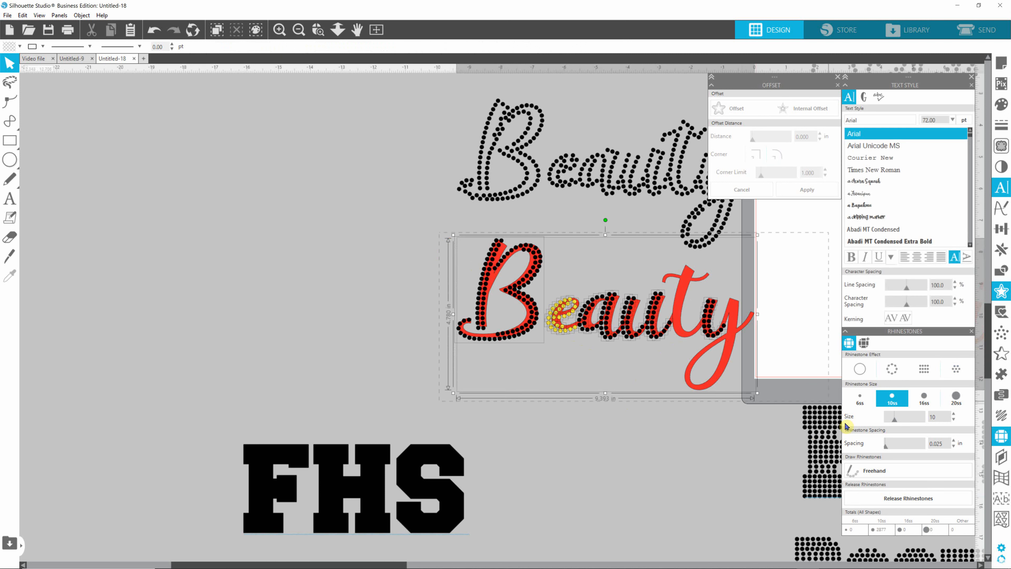
left_click(739, 377)
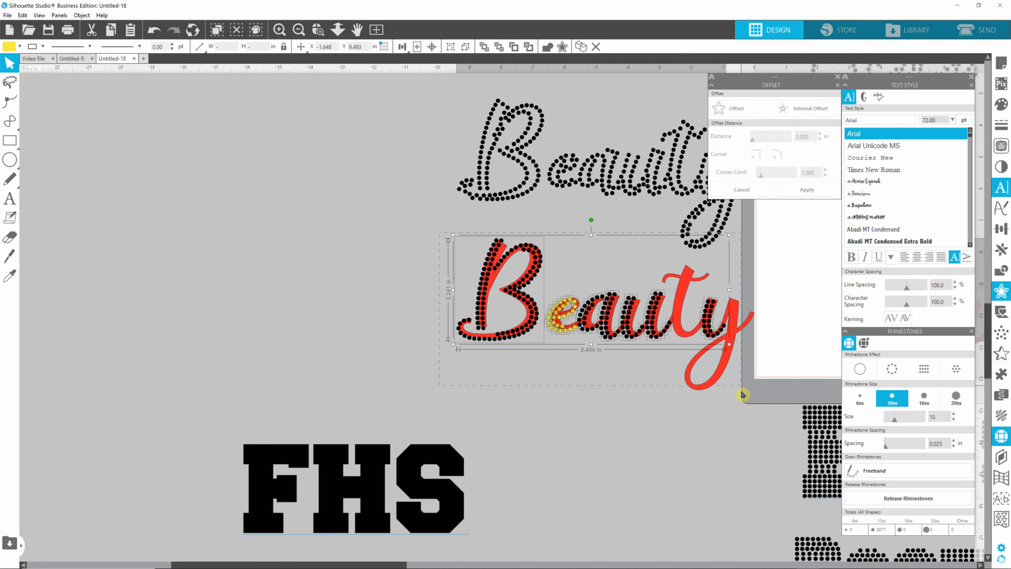
left_click(609, 315)
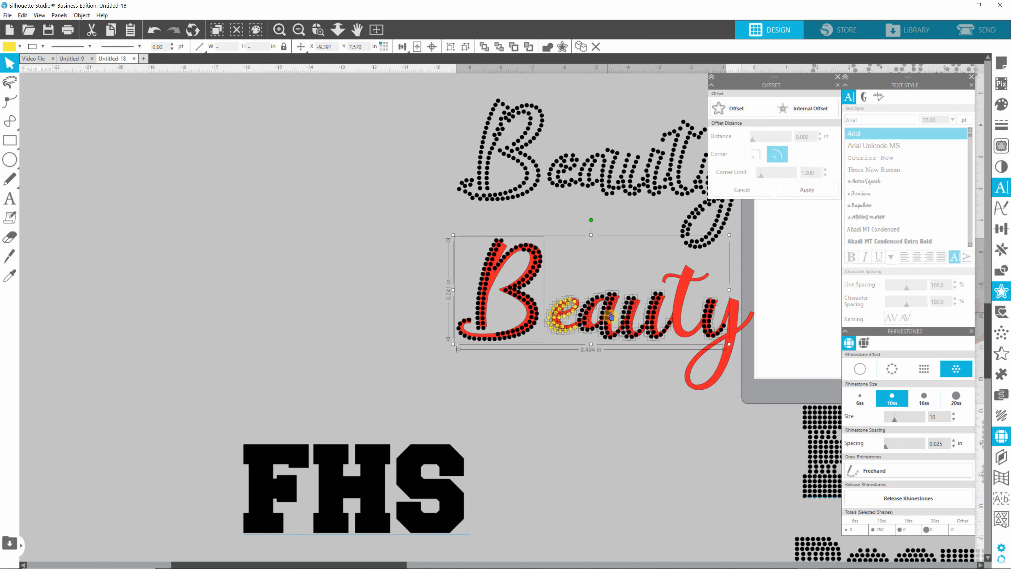
left_click_drag(355, 283, 285, 256)
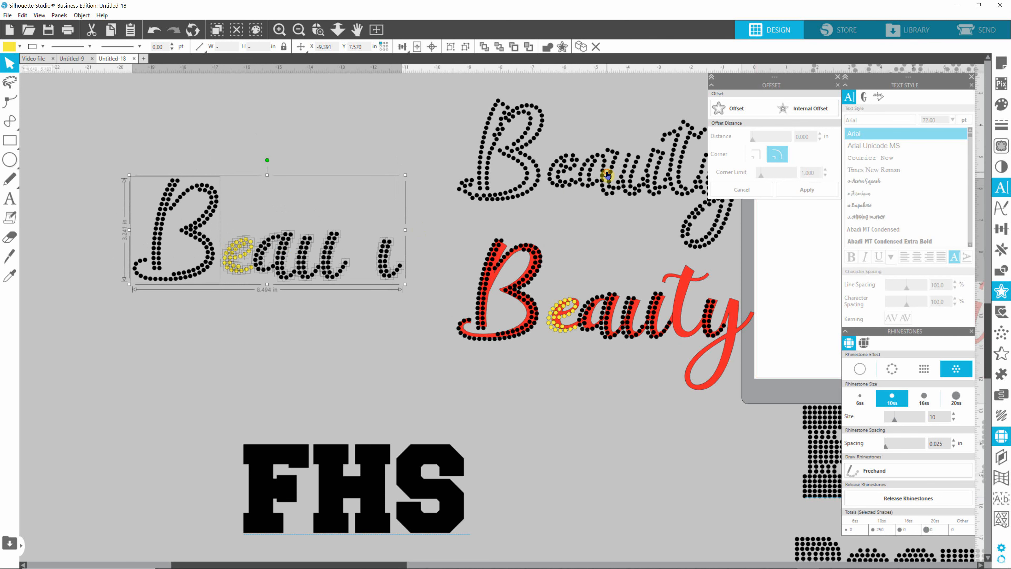
- Select both parts of the outlined rhinestone "Beauty" and move them up and left, above the copied hand-placed rhinestones
left_click(593, 184)
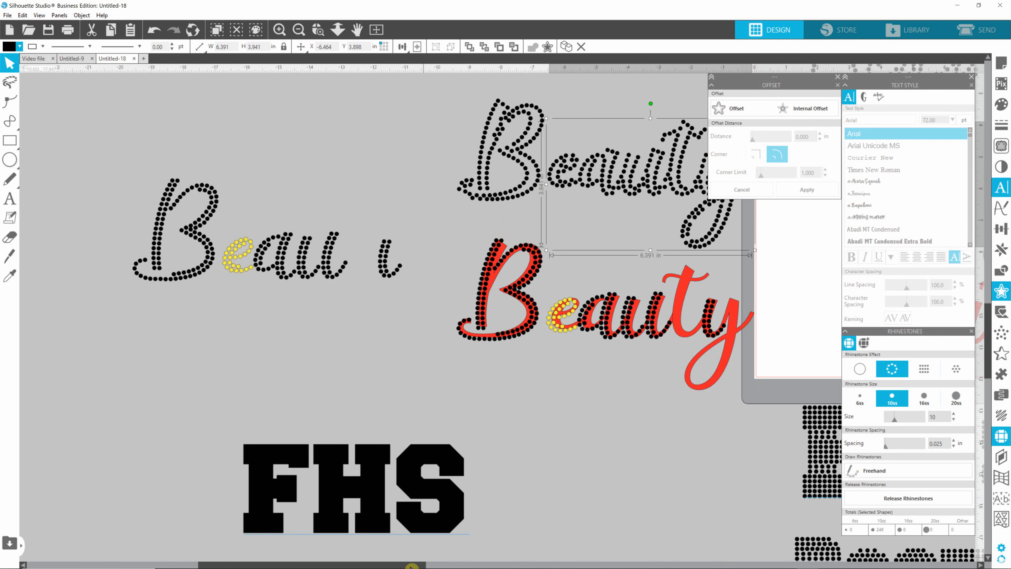
left_click_drag(424, 563, 462, 564)
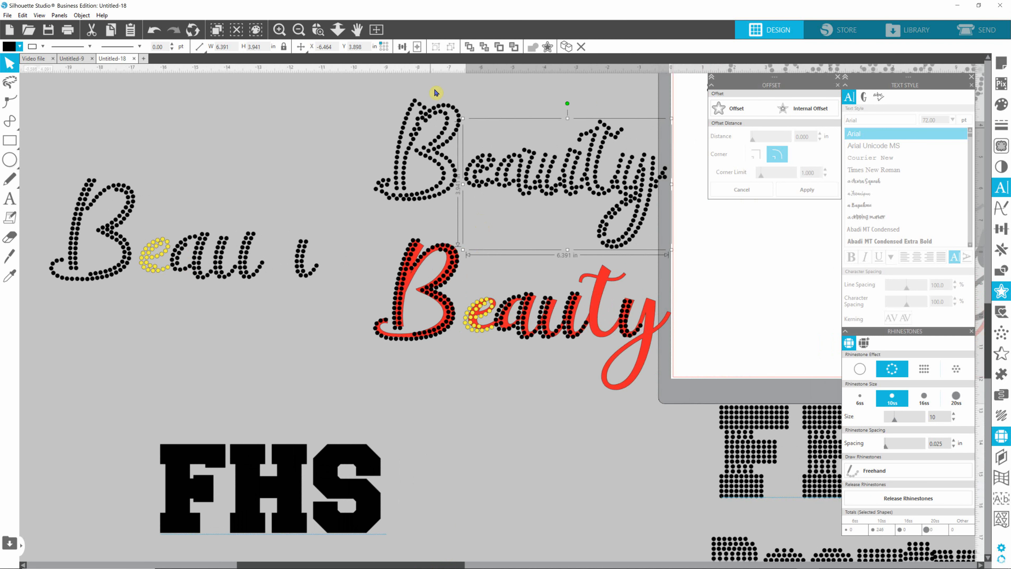
left_click(431, 153, "shift")
left_click_drag(563, 170, 412, 142)
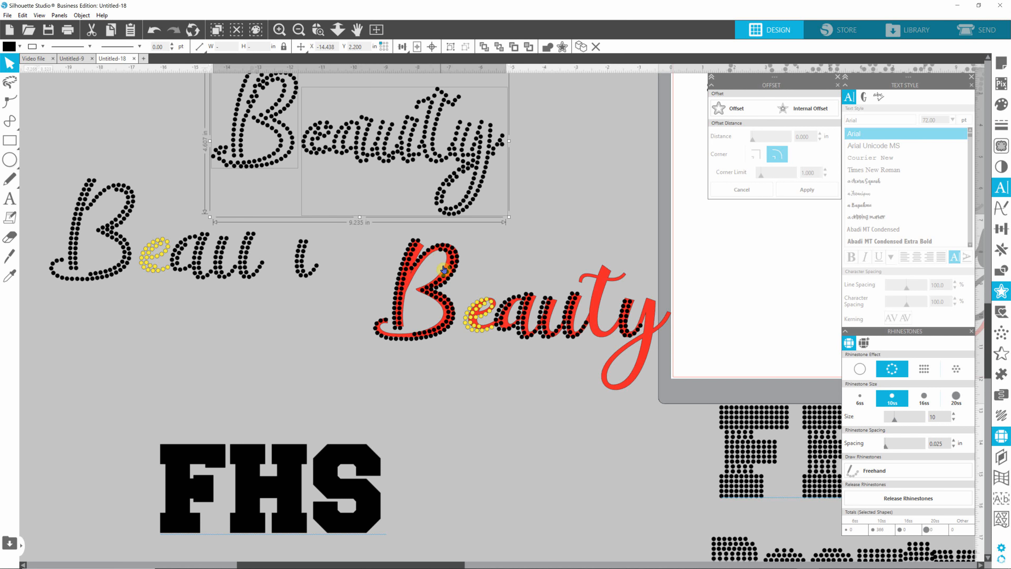
- Examine the hand-placed rhinestones on the red "Beauty", especially the B, and compare them with the other rhinestone versions
scroll(440, 258, "up", 3)
scroll(441, 264, "up", 4)
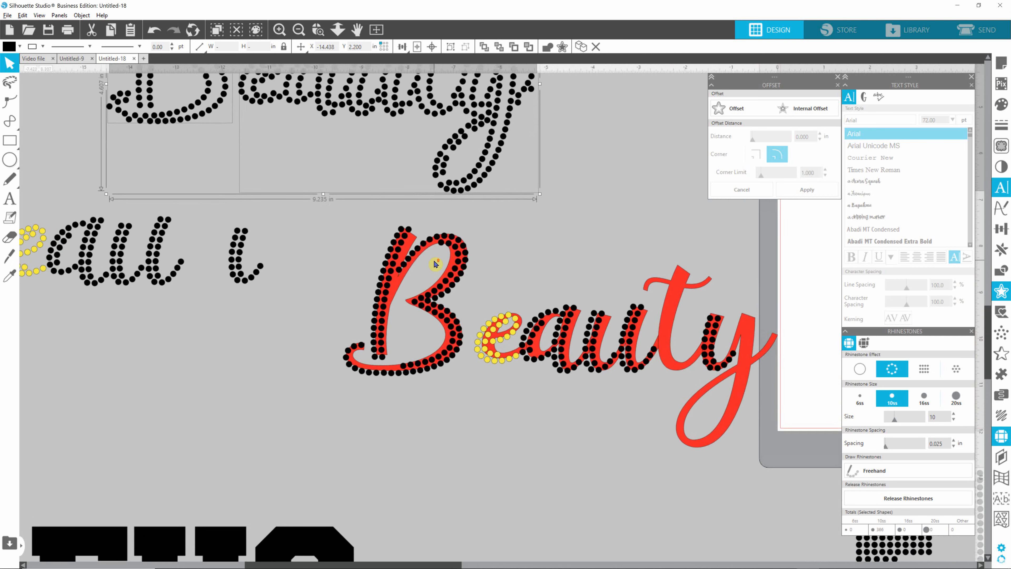
scroll(435, 254, "up", 1)
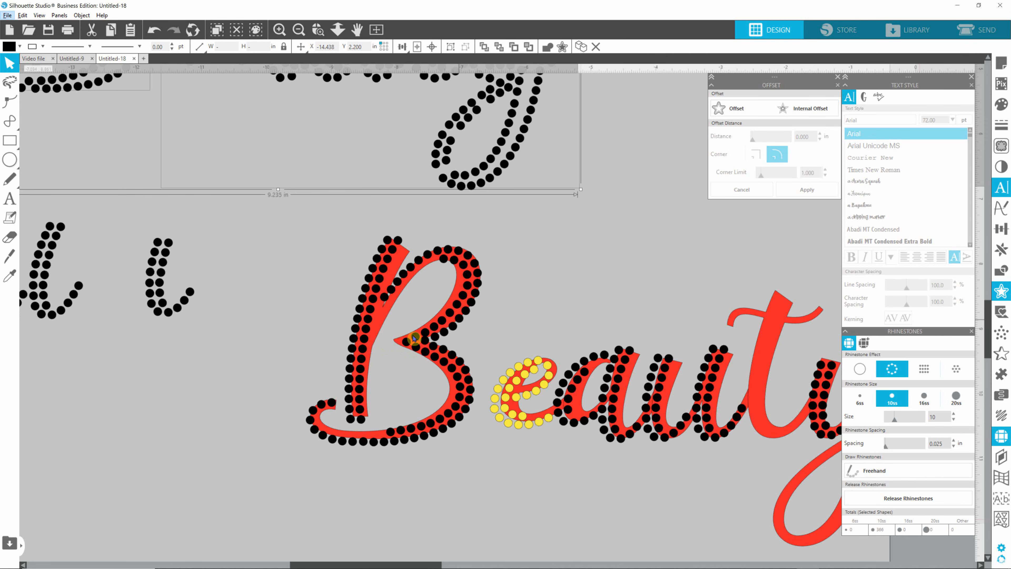
left_click(580, 250)
scroll(545, 319, "down", 5)
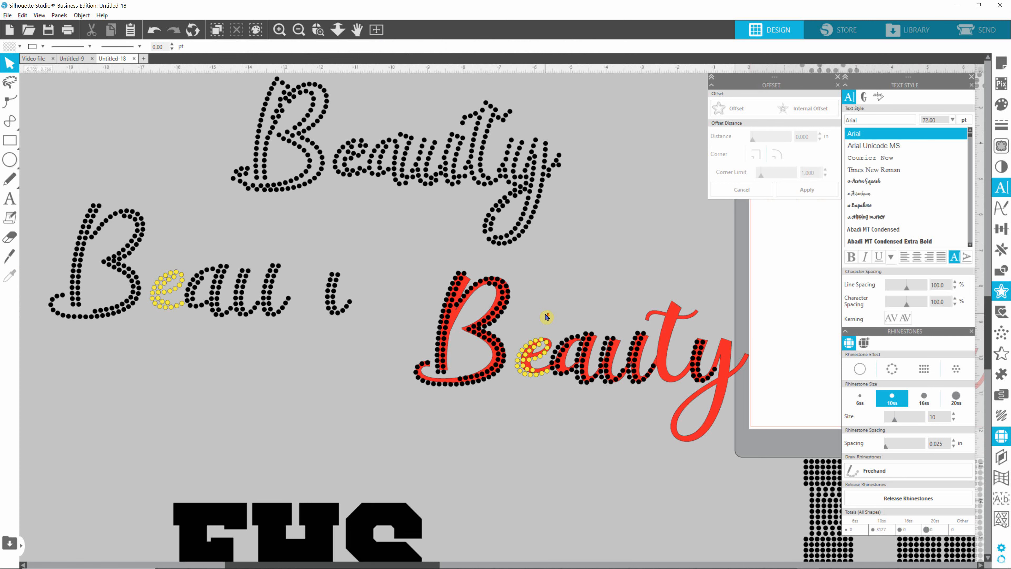
scroll(546, 317, "down", 1)
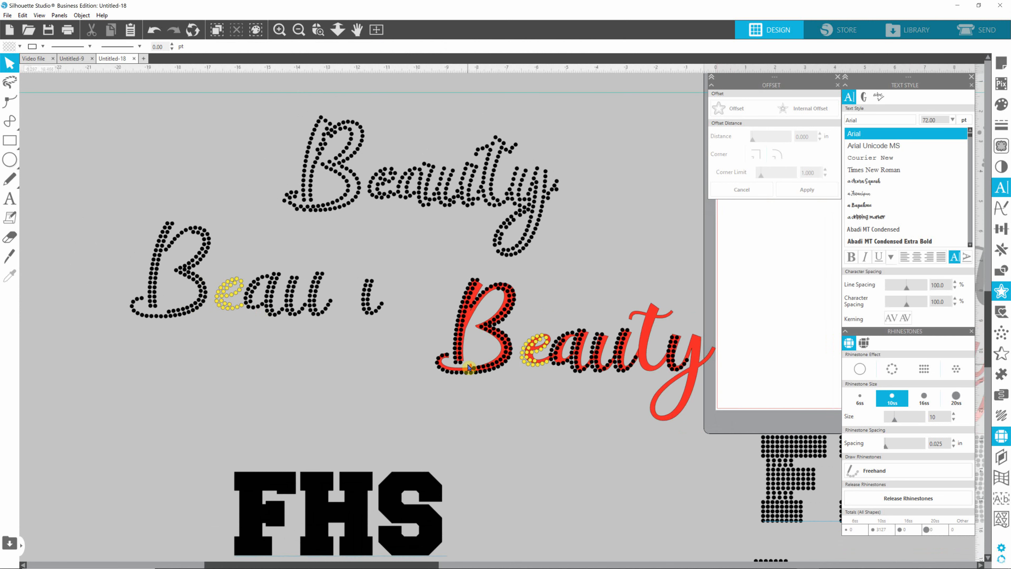
scroll(469, 367, "down", 3)
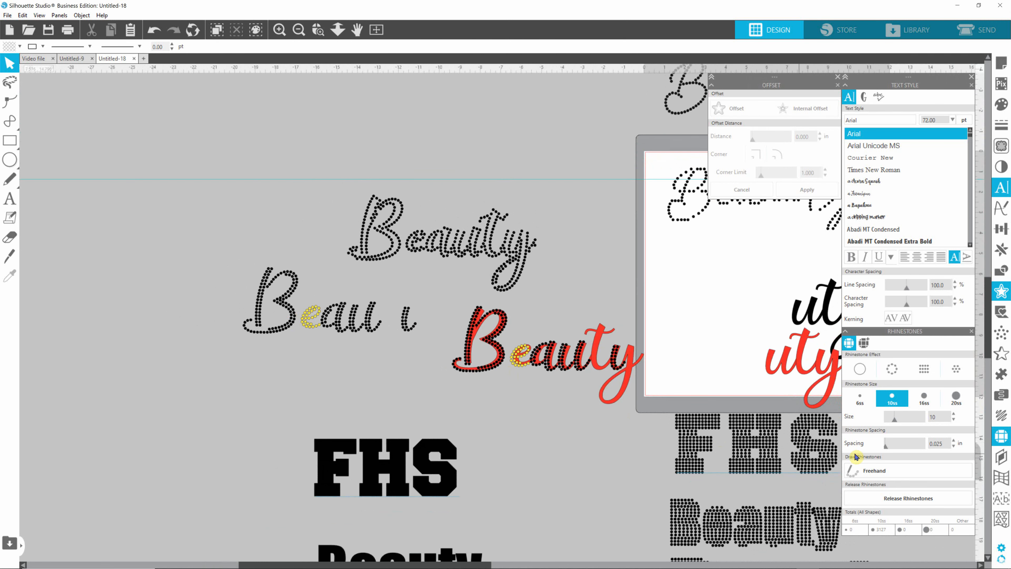
- Move the rhinestone FHS to the empty side of the solid black FHS and fill its stones with blue
left_click_drag(987, 327, 988, 355)
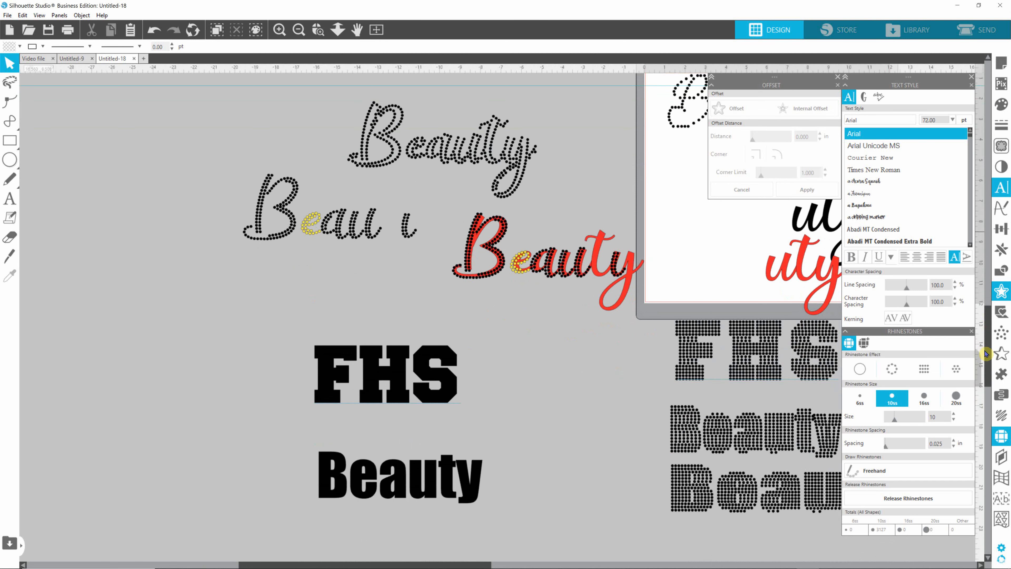
left_click_drag(759, 356, 201, 364)
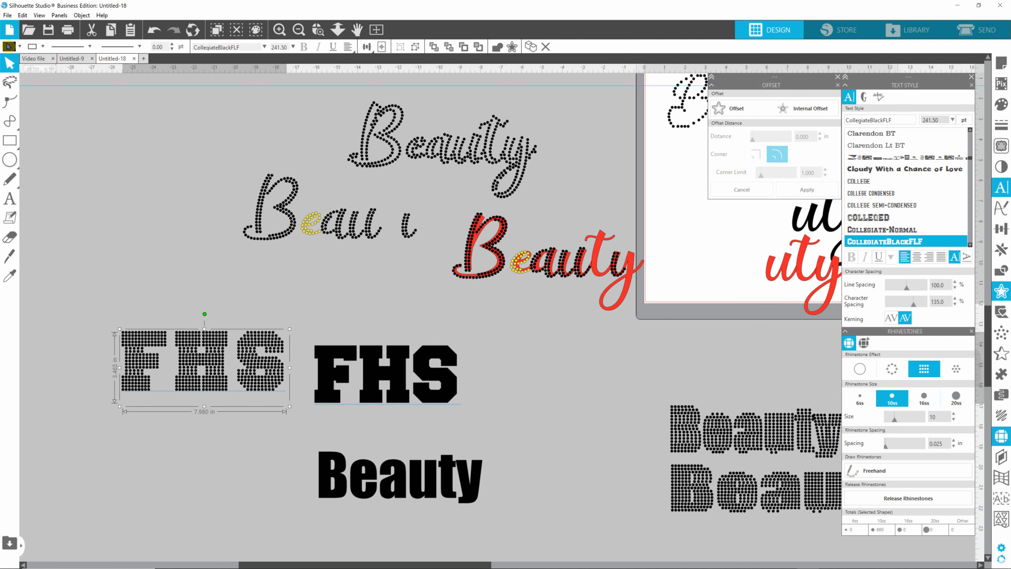
left_click(20, 46)
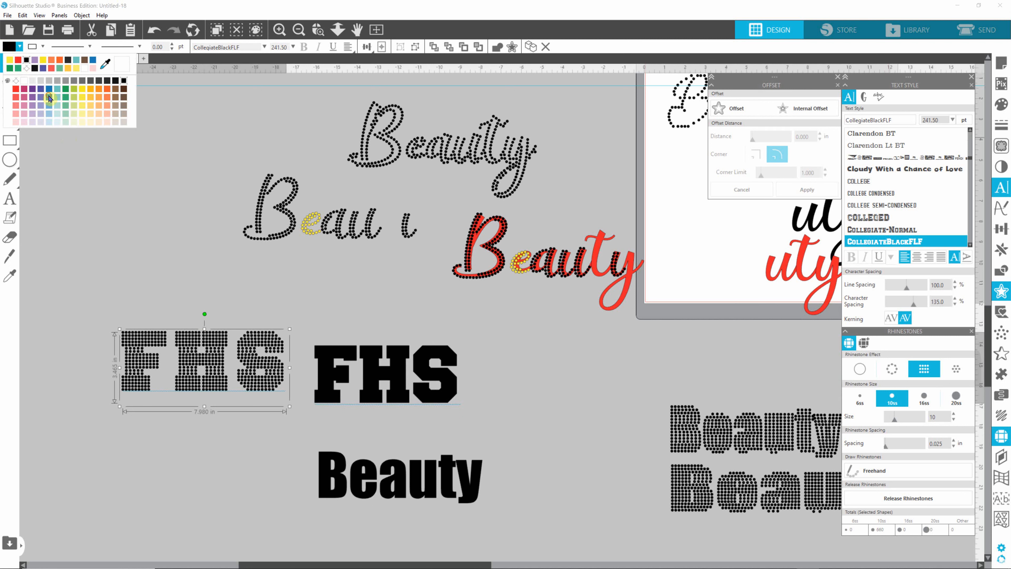
left_click(57, 98)
left_click(337, 320)
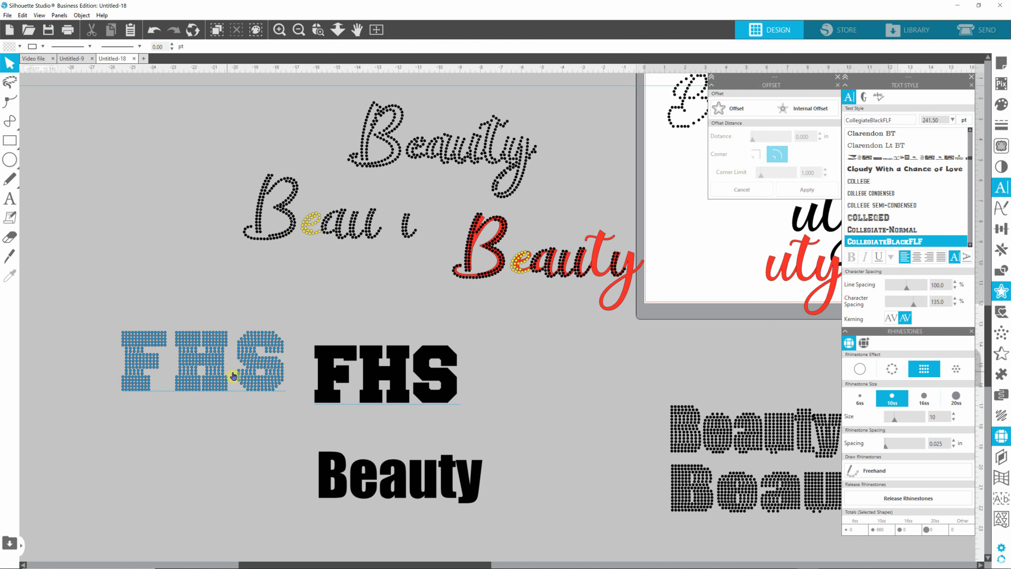
- Release the rhinestones of the blue FHS text into individual stones
scroll(197, 378, "up", 3)
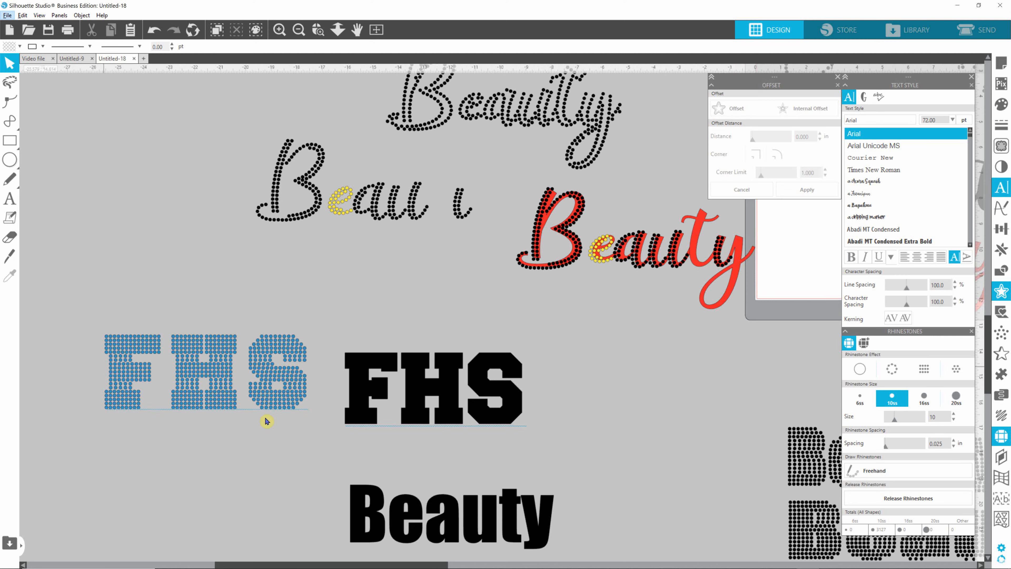
scroll(155, 396, "up", 3)
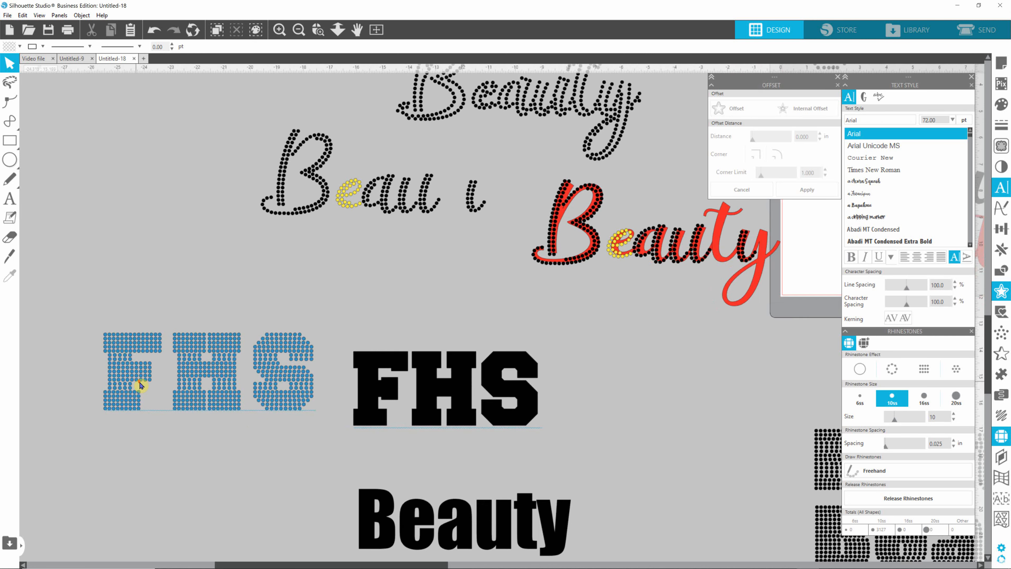
scroll(107, 392, "up", 4)
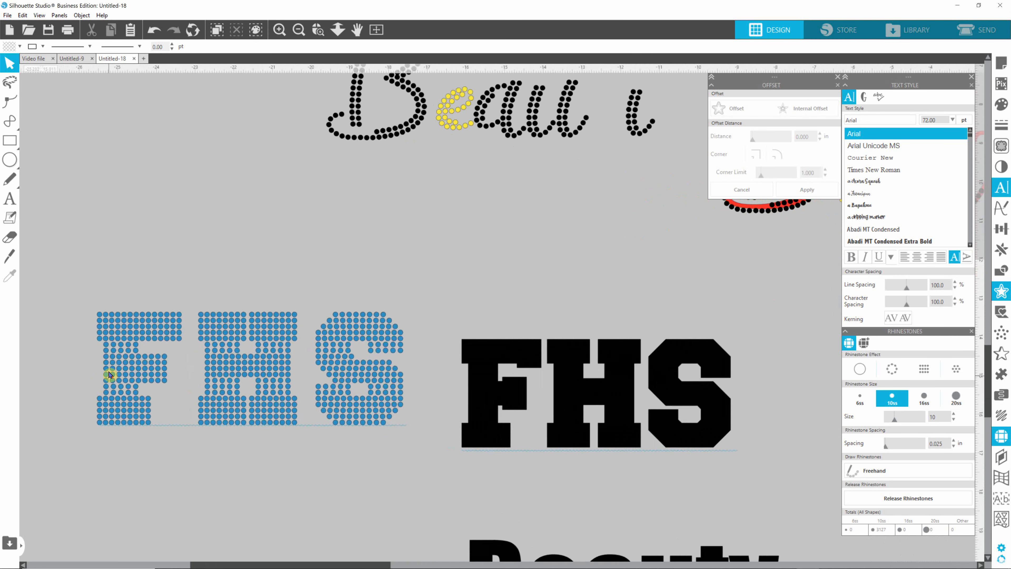
scroll(107, 375, "up", 1)
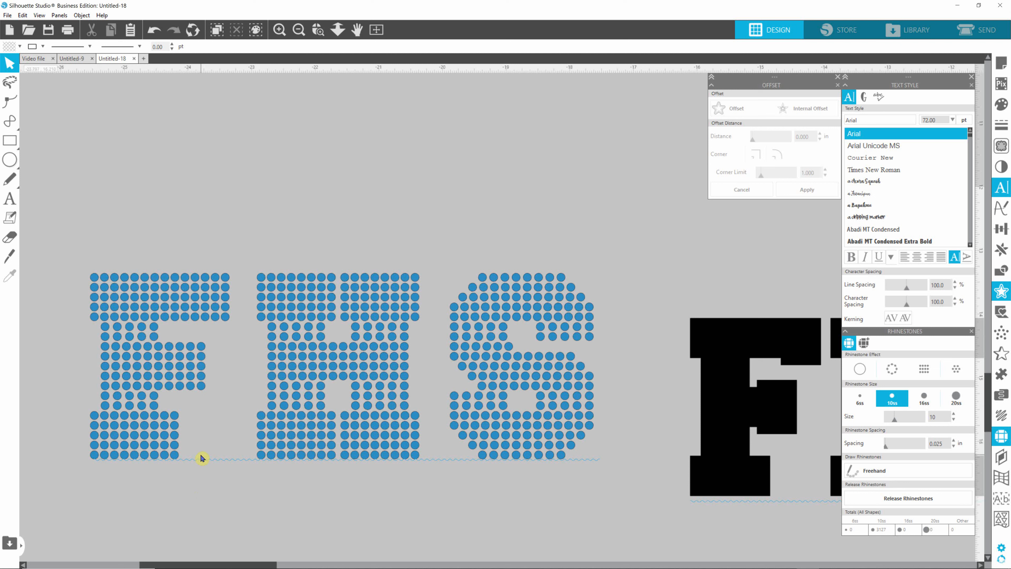
left_click(143, 379)
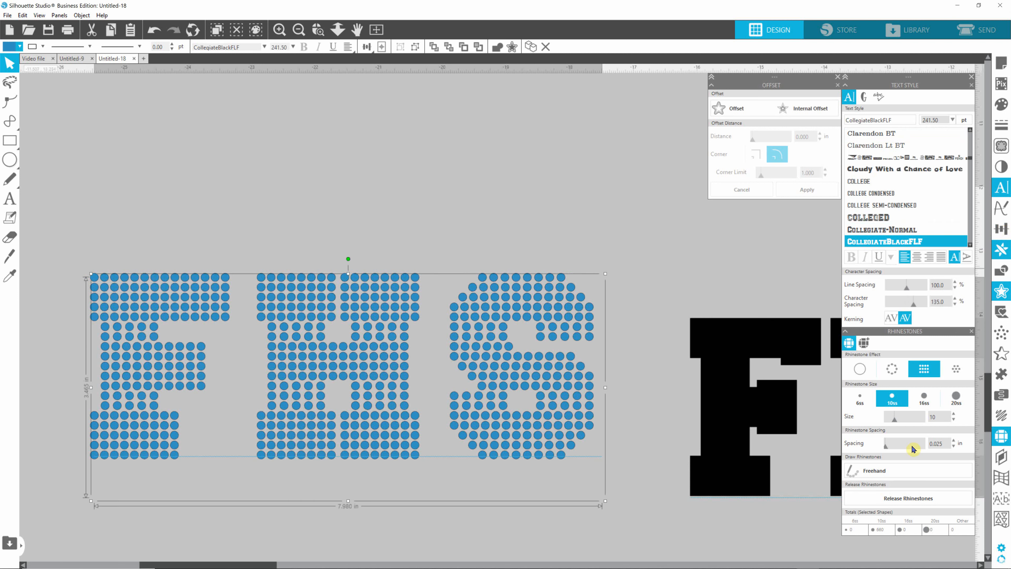
left_click(904, 498)
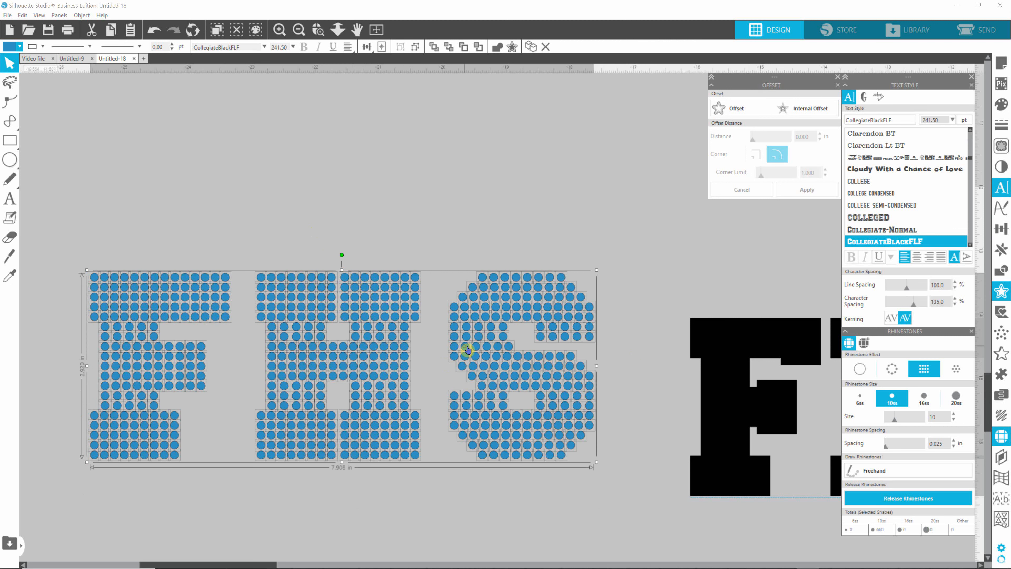
left_click(300, 472)
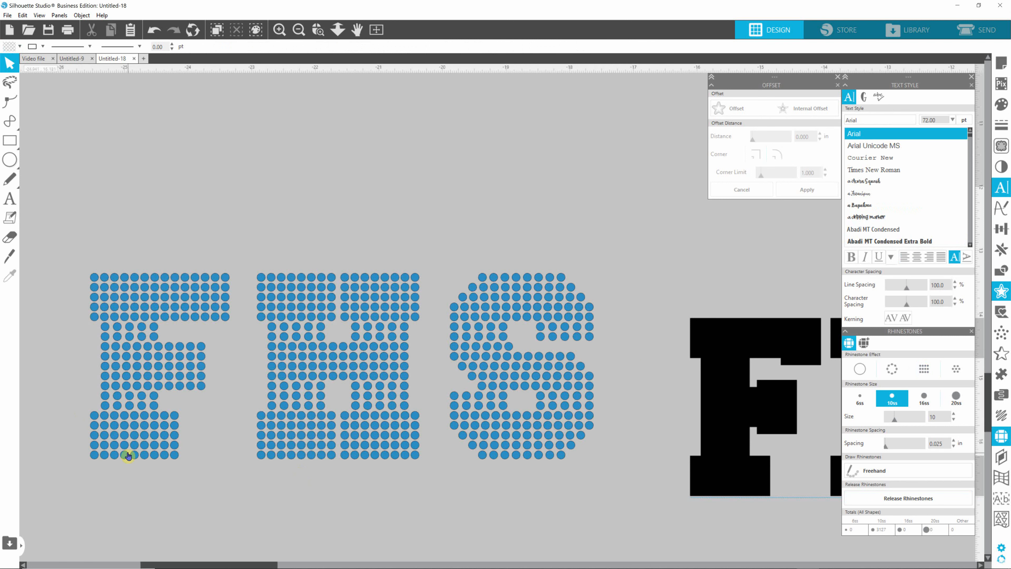
- Align the left edges of the uneven second rhinestone column in the F's stem and undo the alignment
scroll(116, 432, "up", 4)
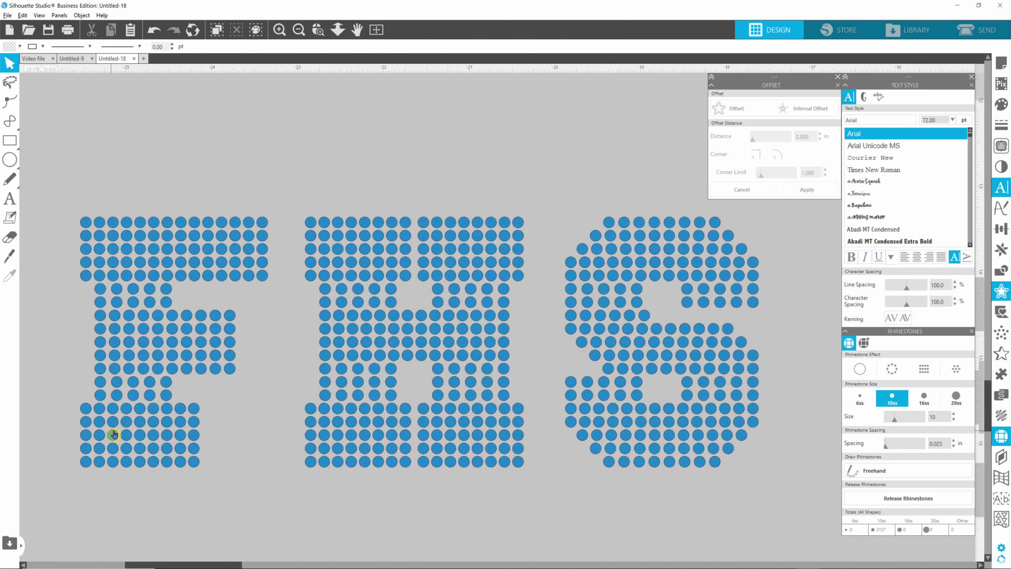
scroll(116, 431, "up", 2)
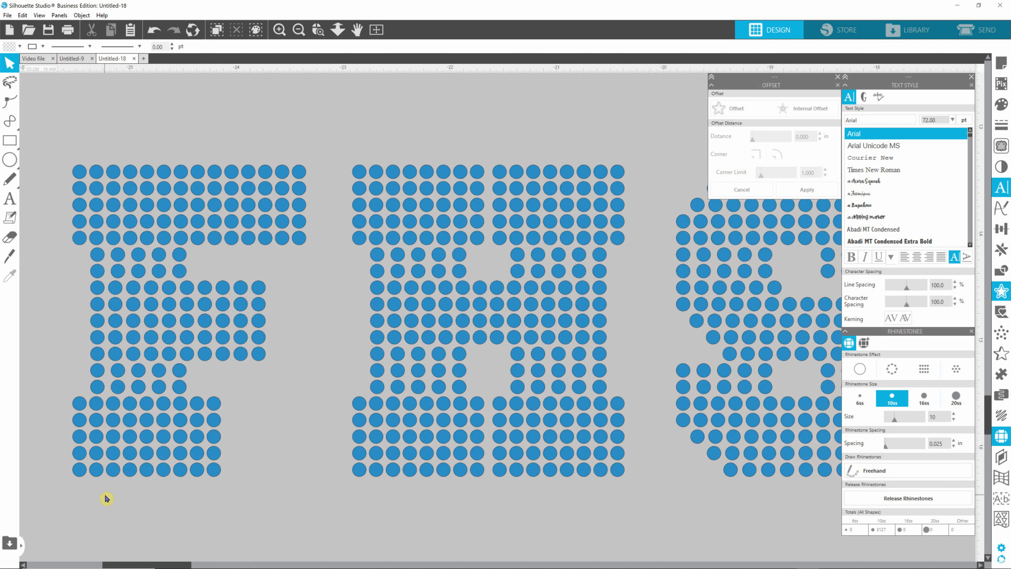
left_click_drag(104, 494, 111, 474)
left_click_drag(103, 487, 126, 248)
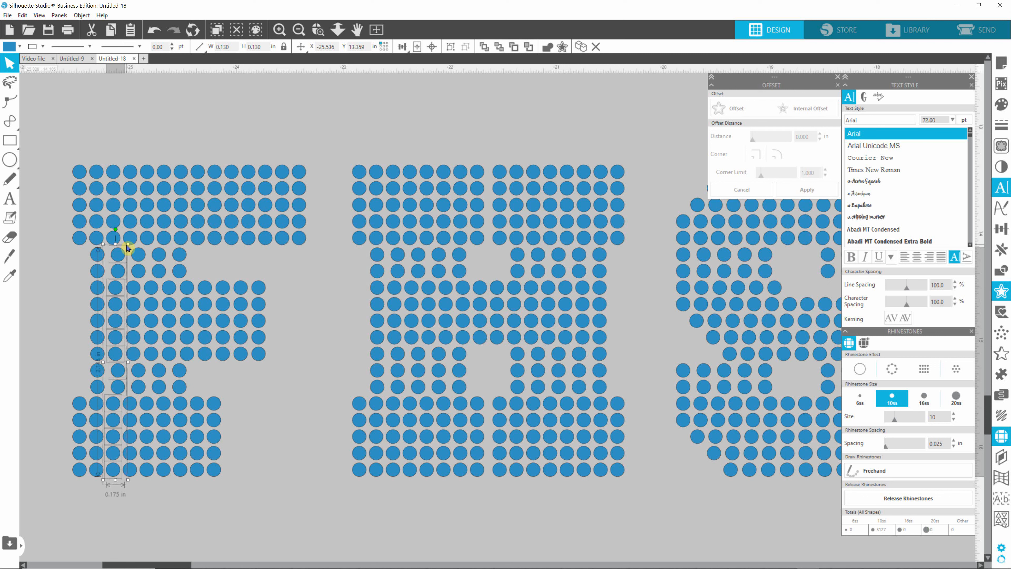
left_click_drag(126, 248, 129, 252)
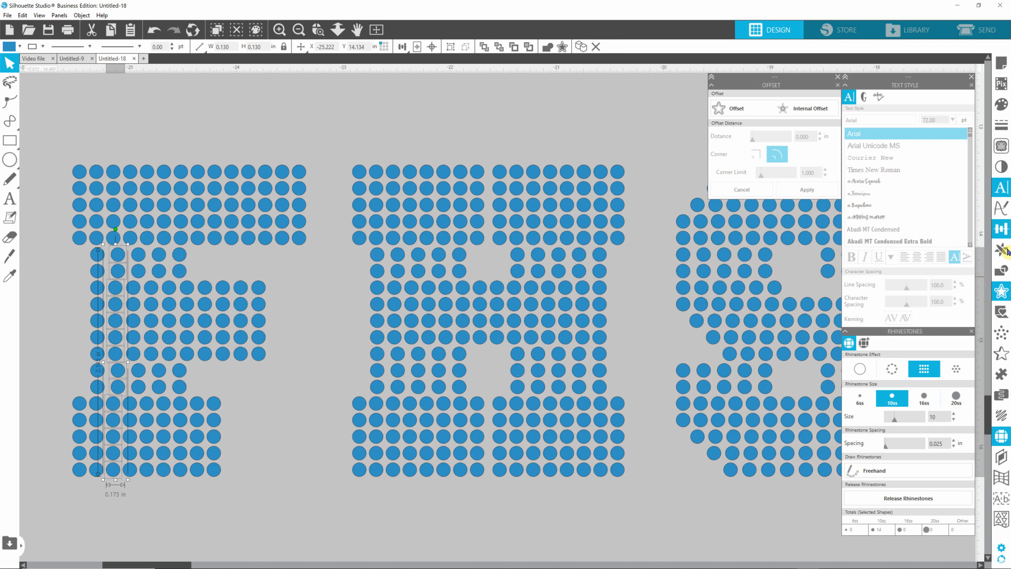
left_click(1004, 233)
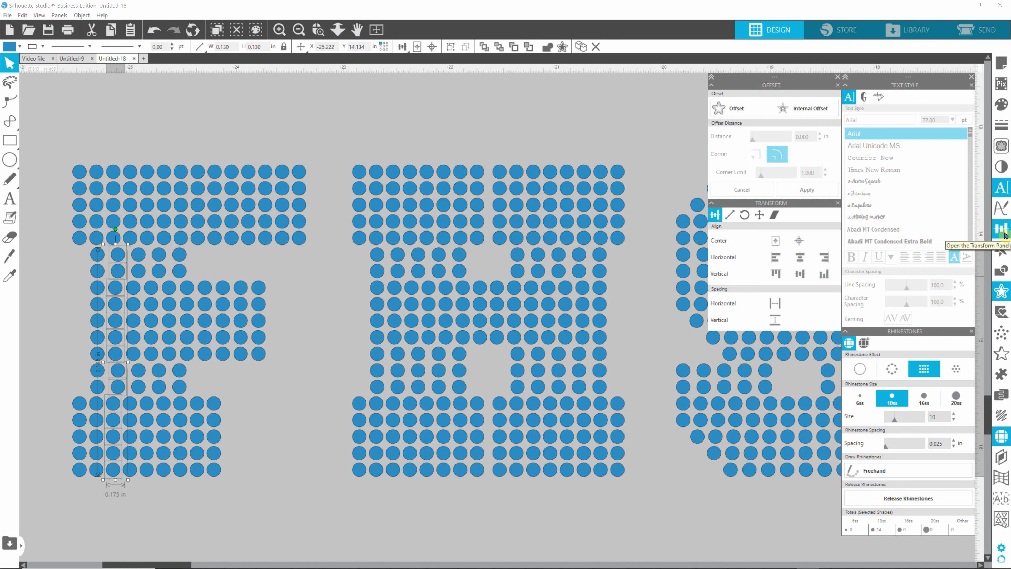
left_click(776, 261)
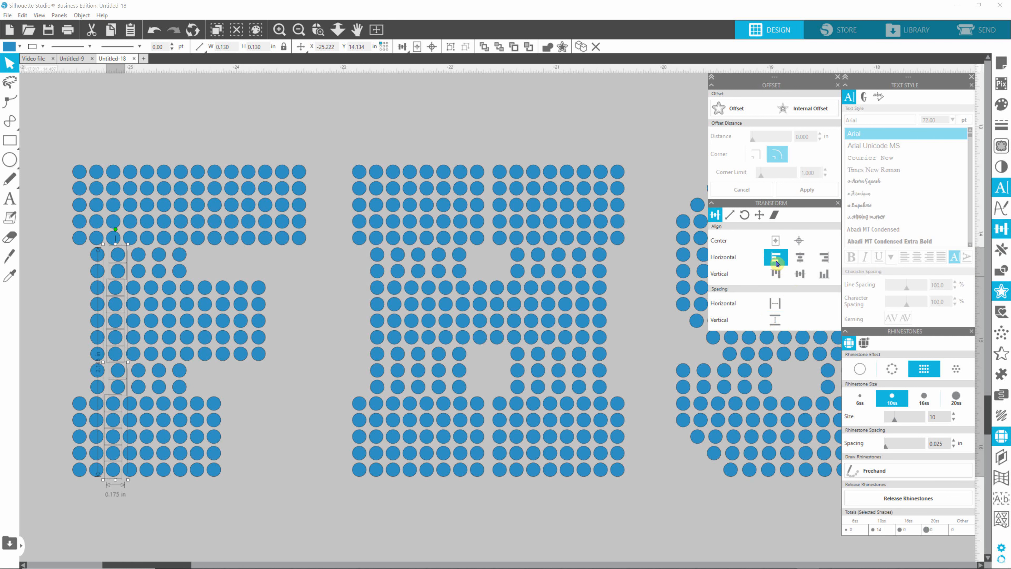
left_click(776, 261)
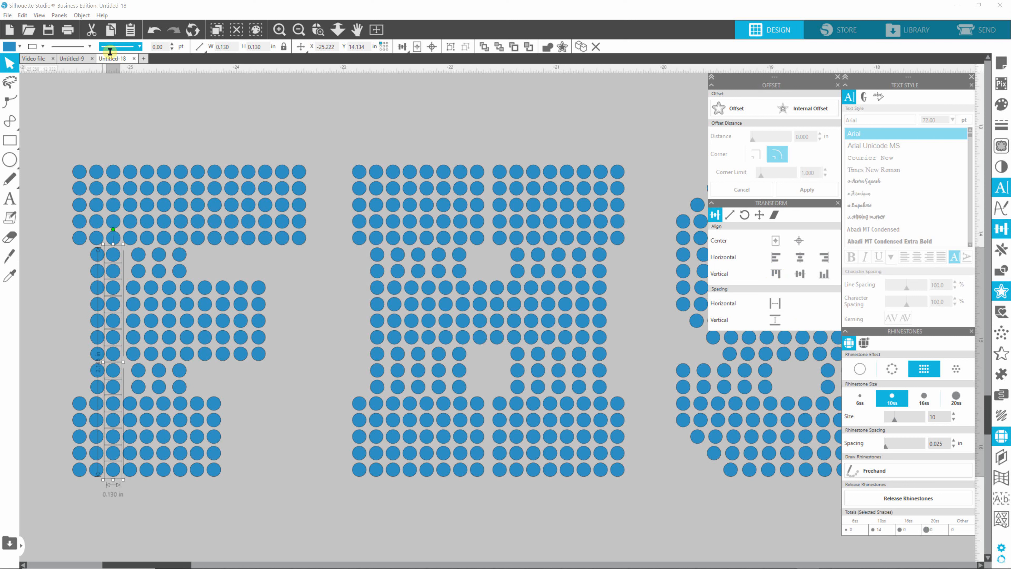
left_click(300, 47)
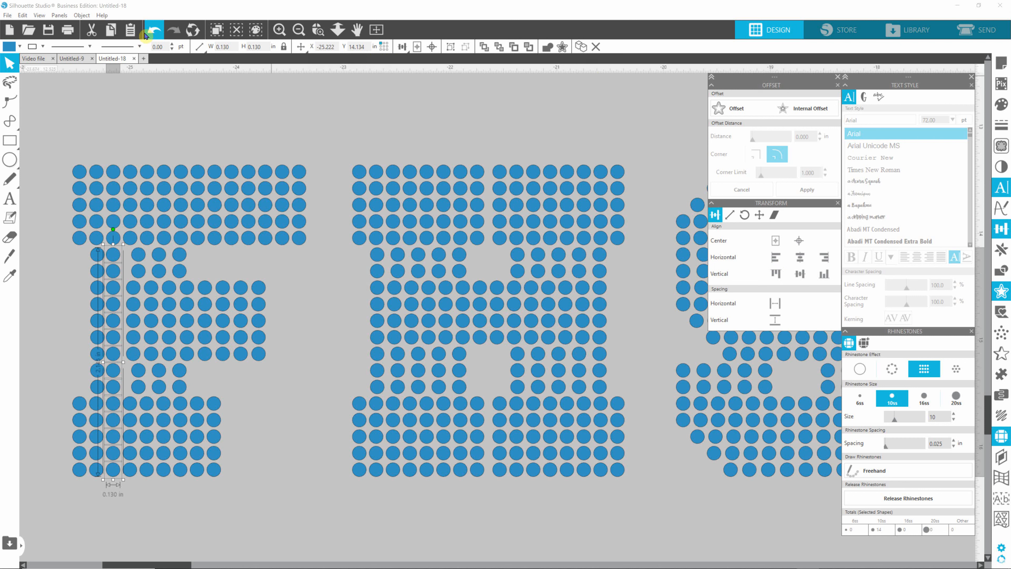
left_click(154, 30)
- Select all the individual rhinestones of the blue FHS
scroll(271, 253, "down", 2)
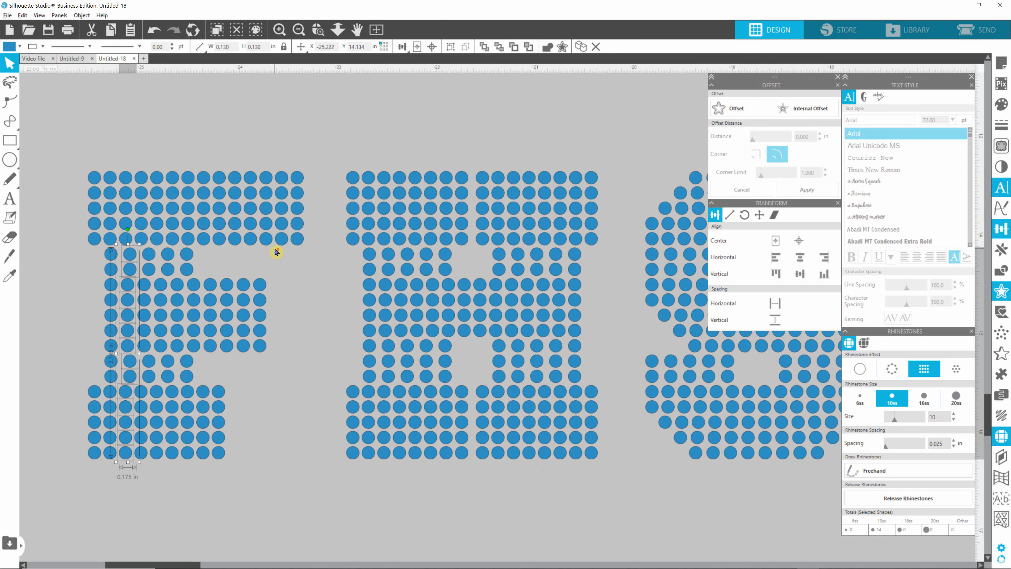
scroll(278, 249, "down", 3)
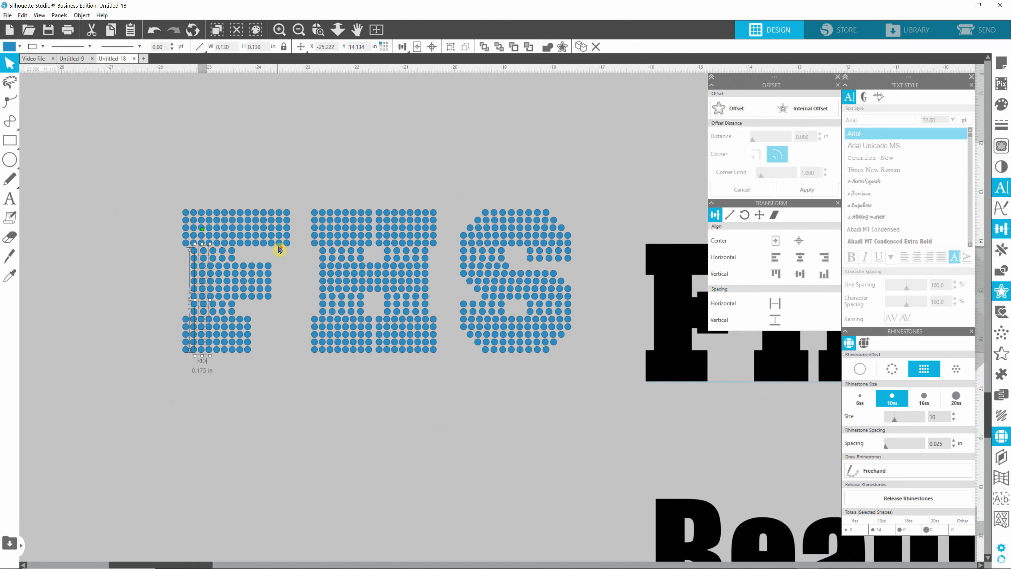
left_click(251, 169)
left_click_drag(203, 185, 517, 331)
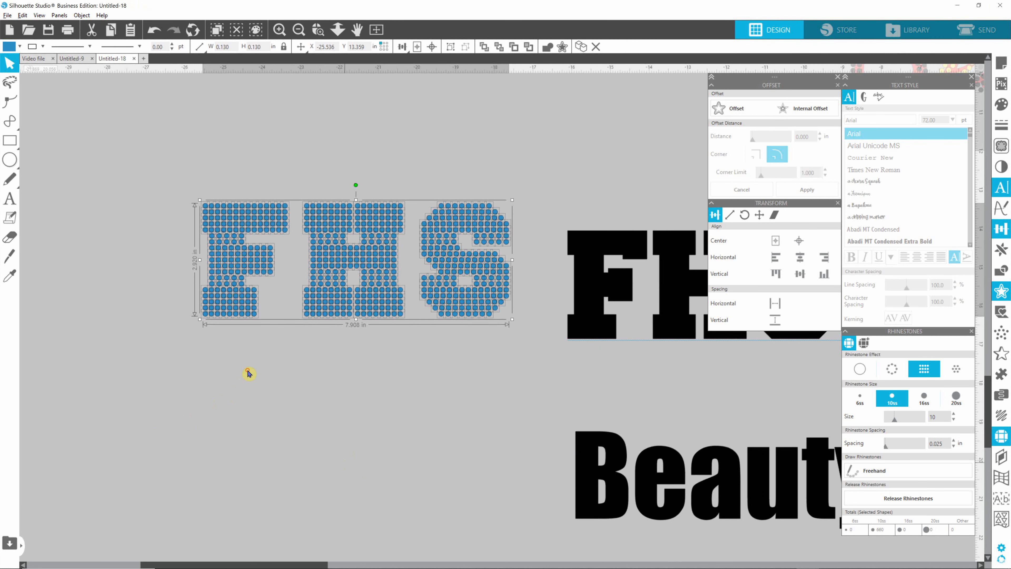
- Select all the individual rhinestones of the blue FHS and group them into one object
left_click(271, 373)
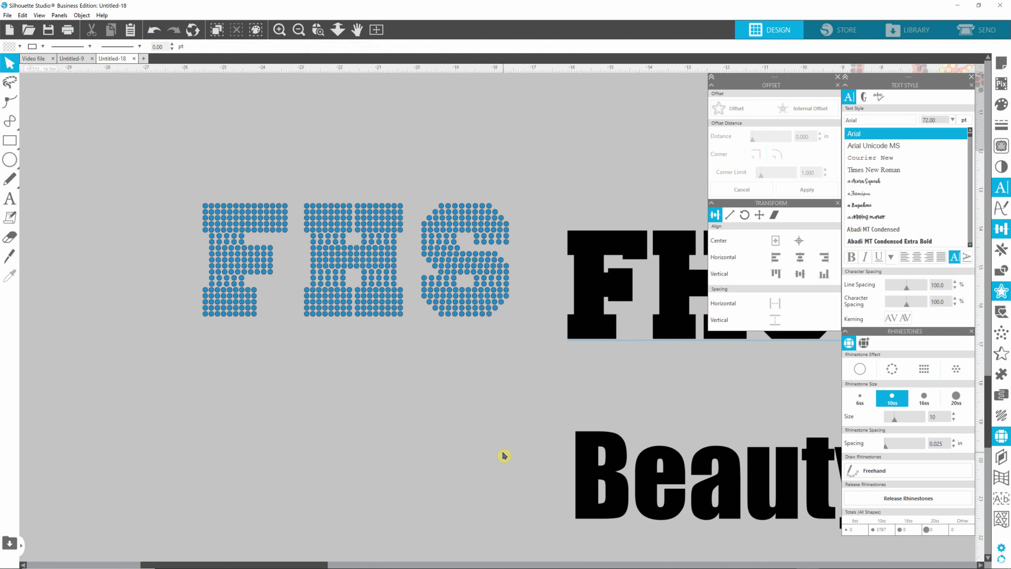
left_click_drag(185, 194, 515, 330)
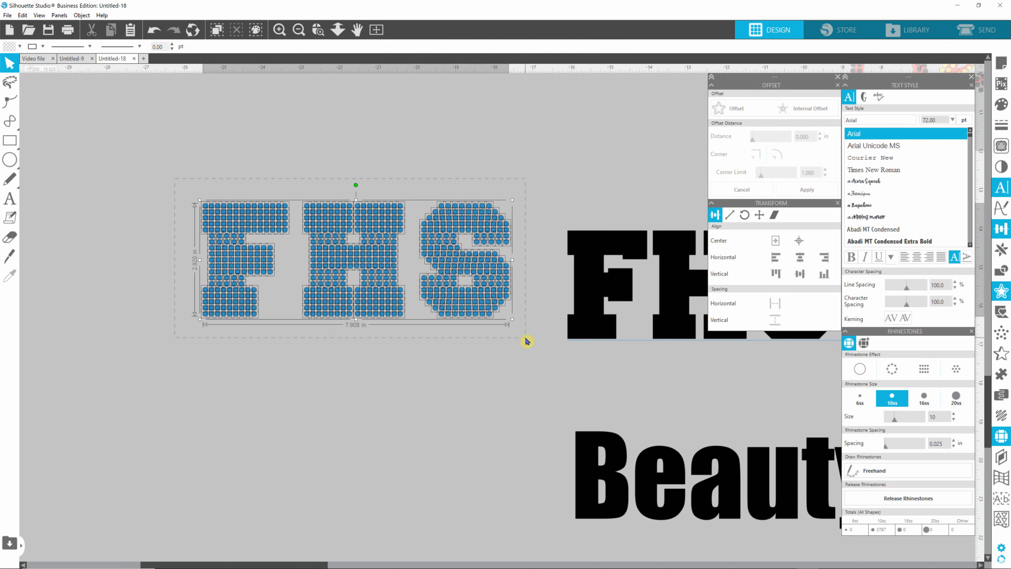
left_click(453, 280)
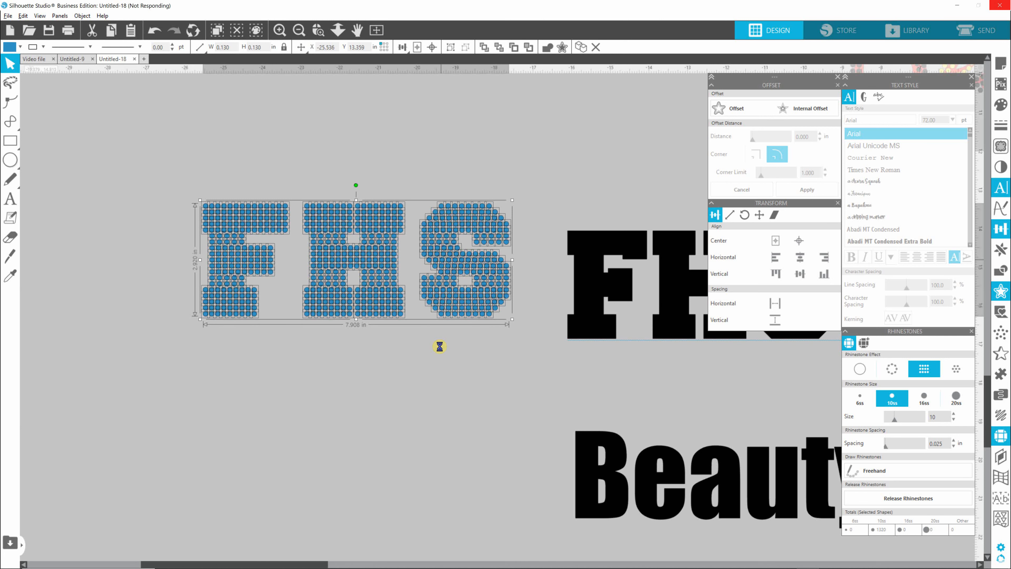
left_click(440, 349)
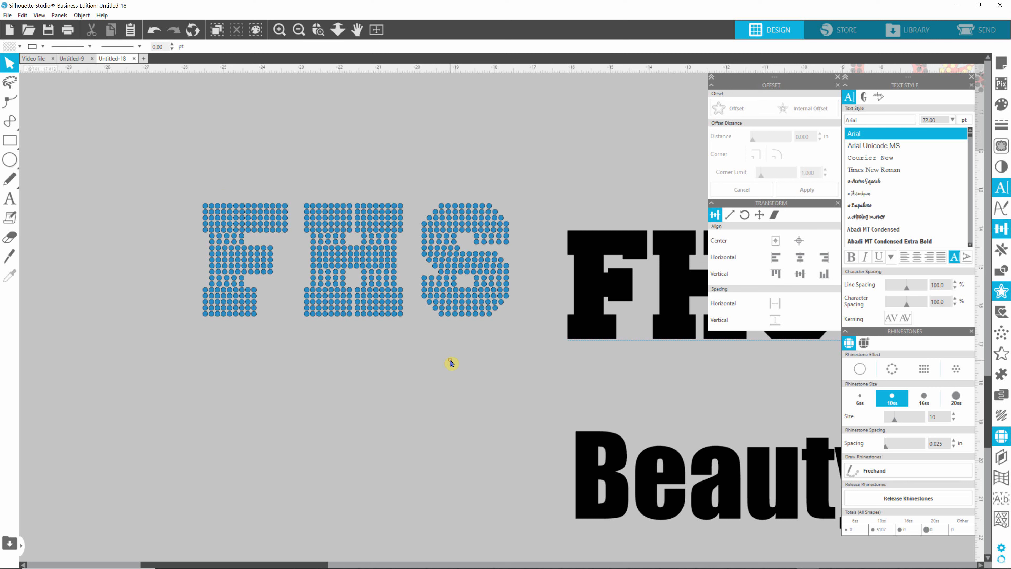
left_click_drag(172, 181, 254, 262)
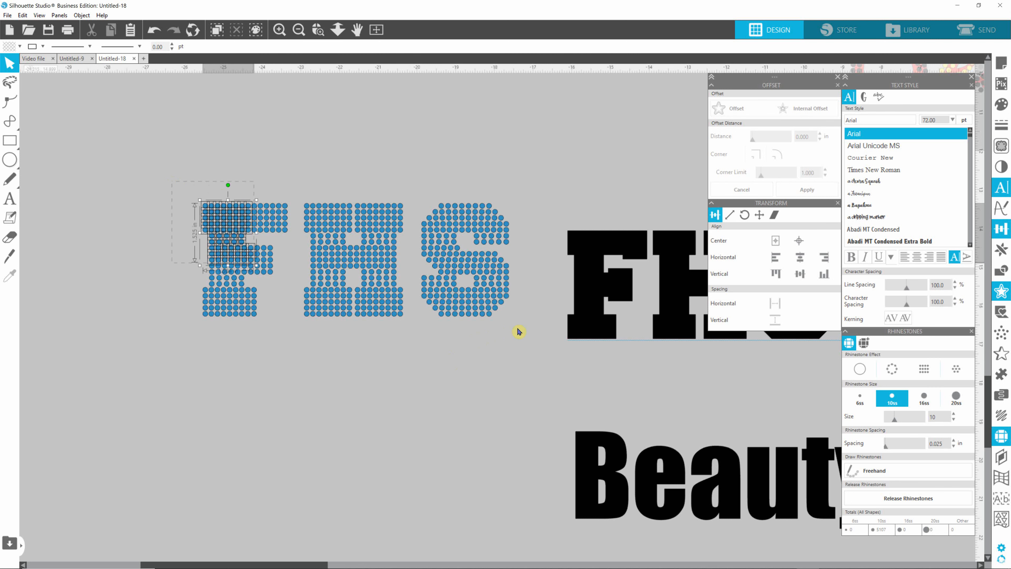
left_click_drag(518, 331, 537, 331)
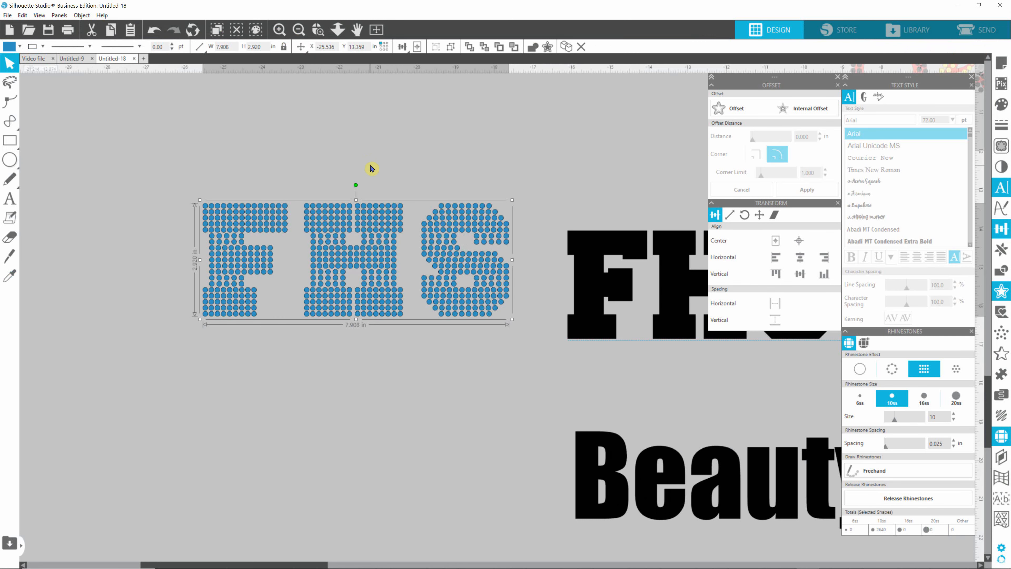
left_click(408, 432)
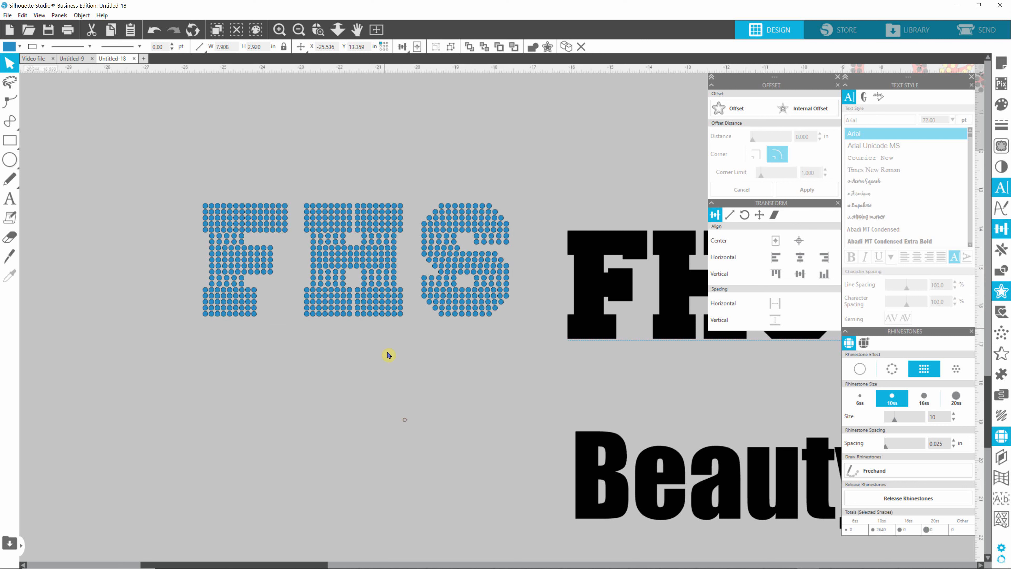
left_click(388, 312)
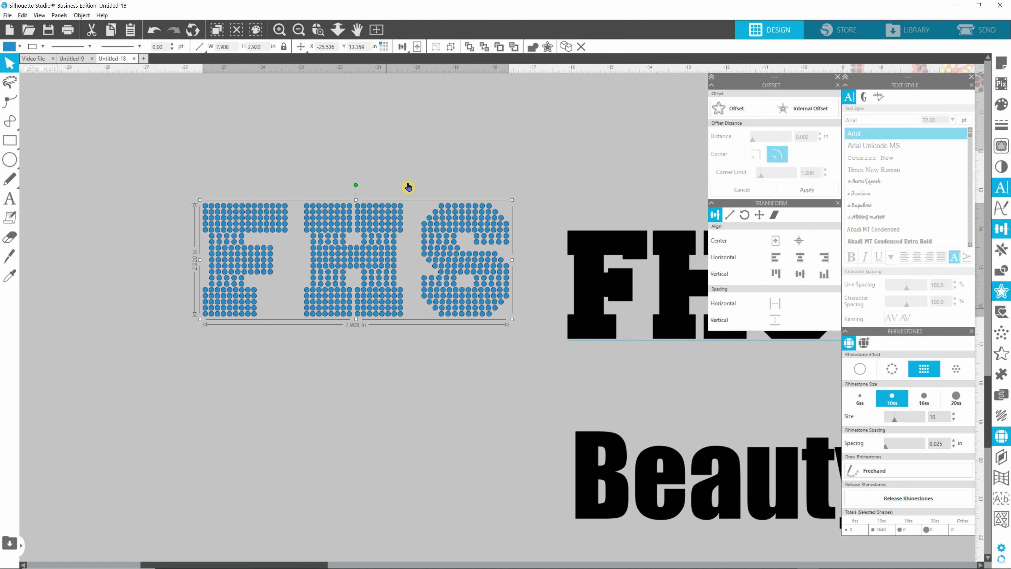
left_click(402, 170)
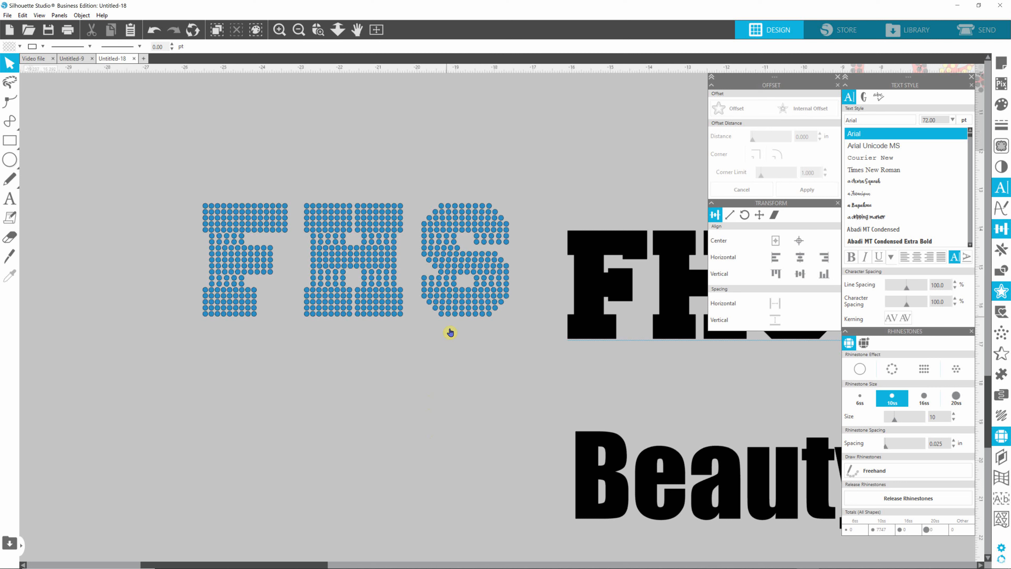
- Duplicate the grouped blue FHS and place the copy directly below the original
left_click(451, 300)
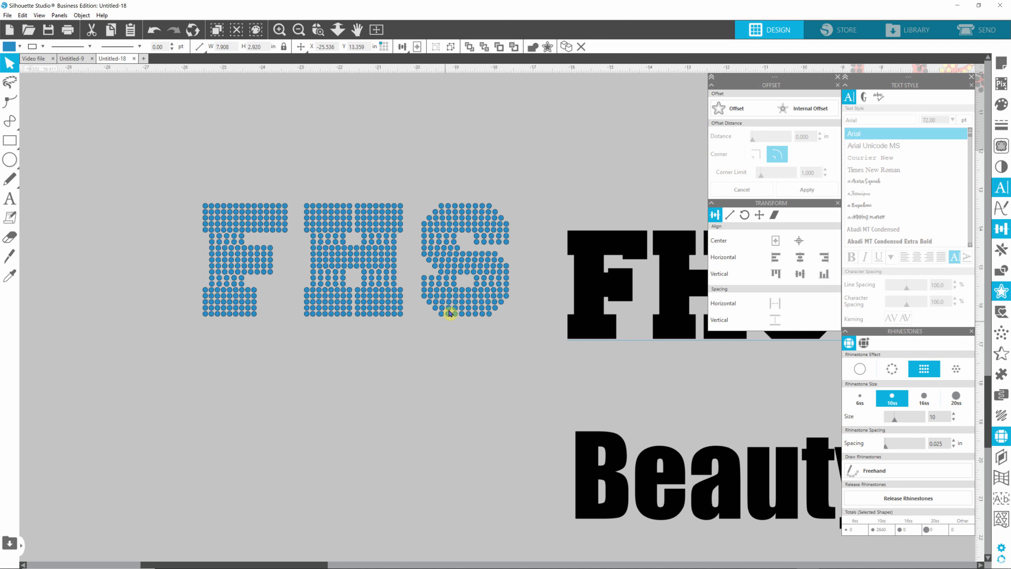
right_click(445, 300)
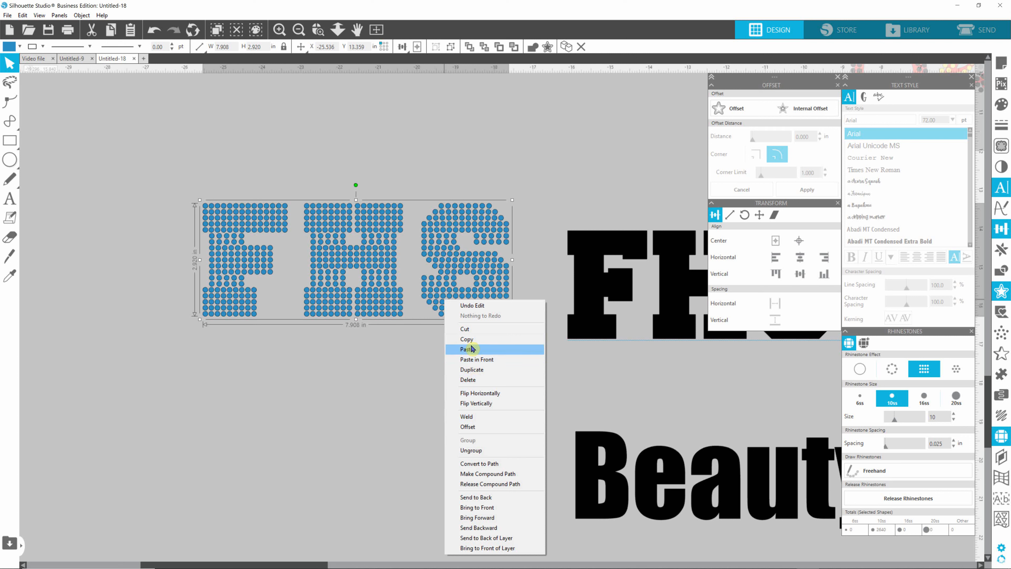
left_click(475, 370)
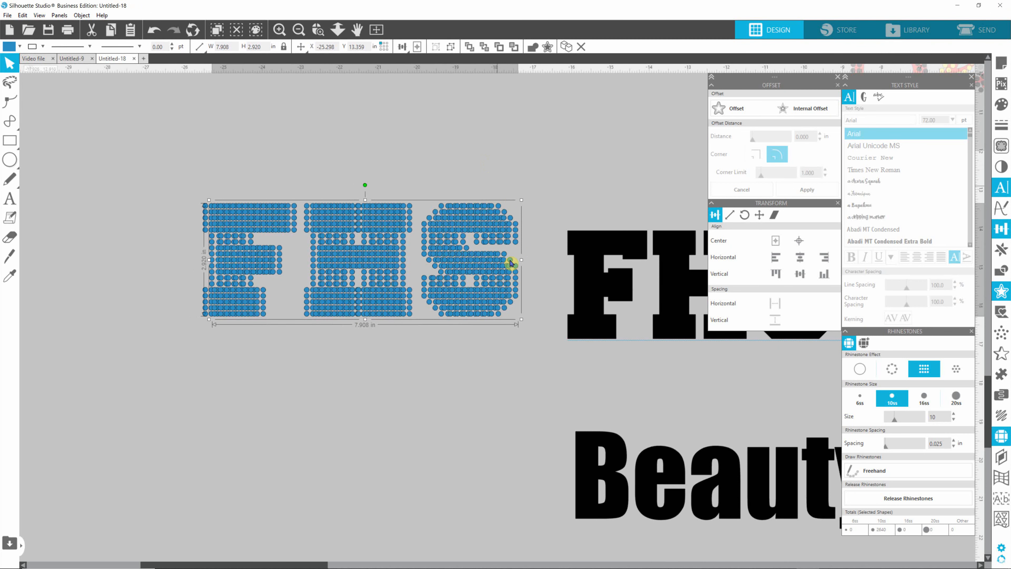
left_click_drag(489, 271, 478, 446)
left_click(307, 130)
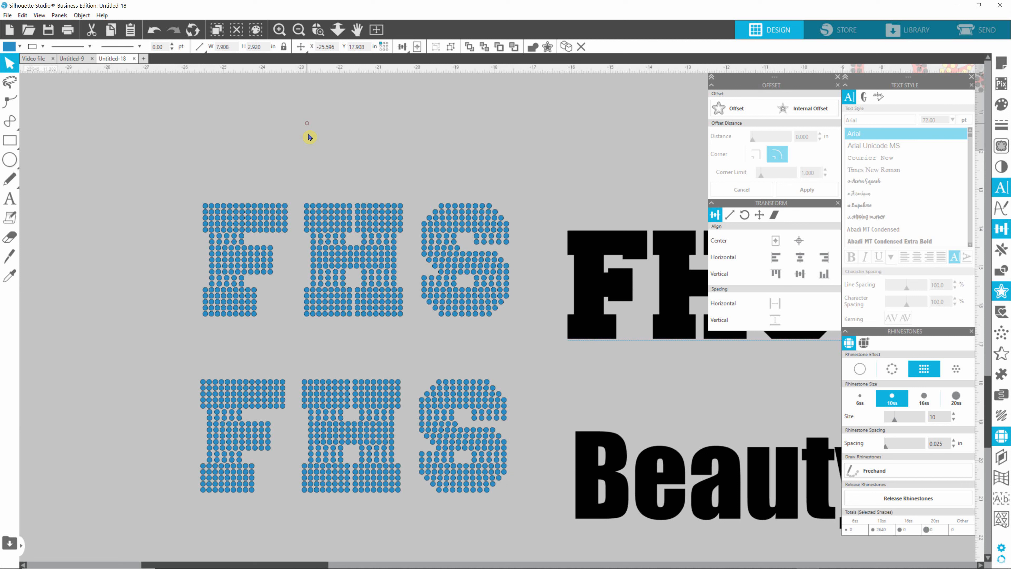
- Ungroup the upper blue FHS into individual rhinestones
left_click(335, 231)
key("i")
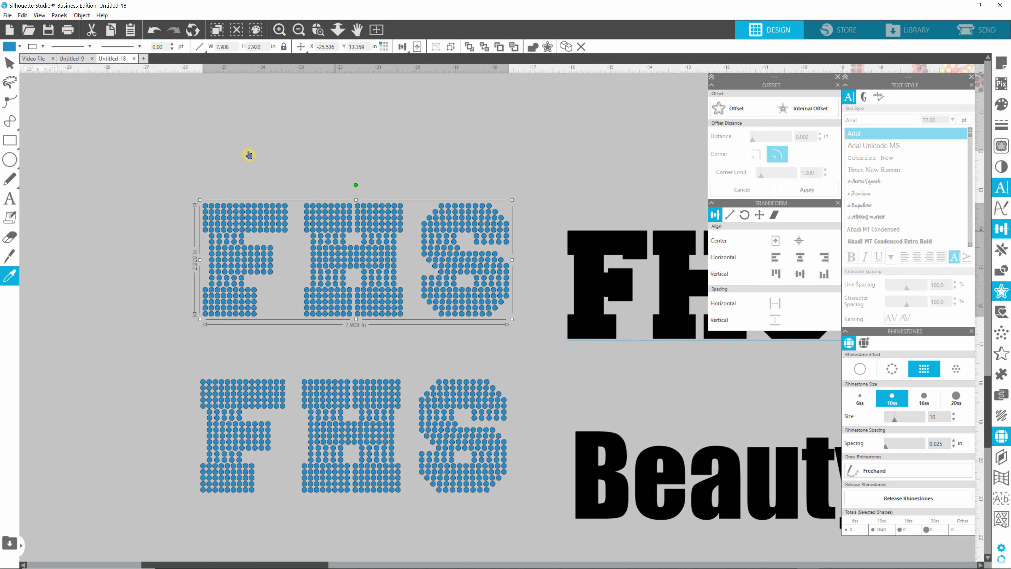
key("ctrl+u")
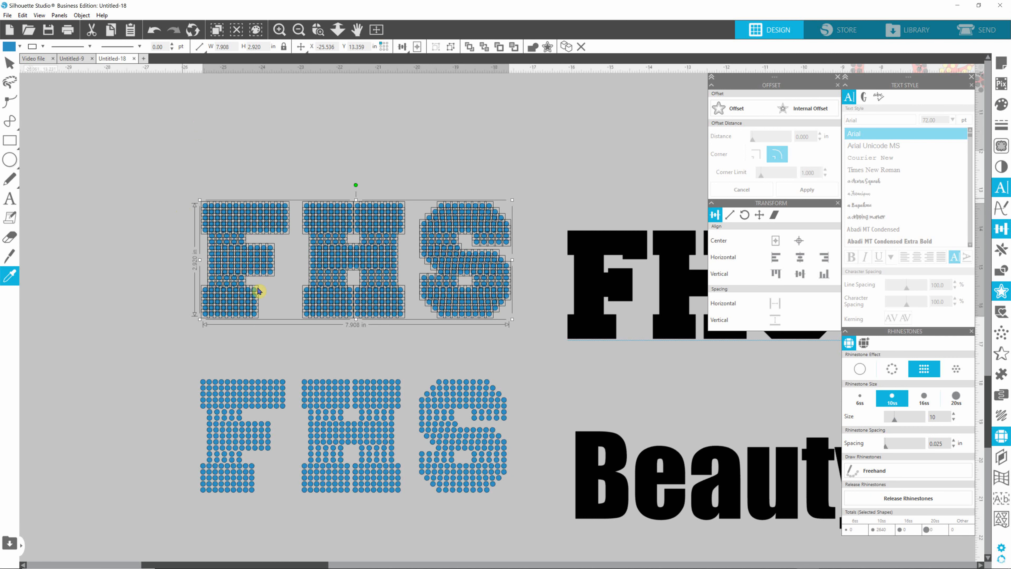
left_click(267, 194)
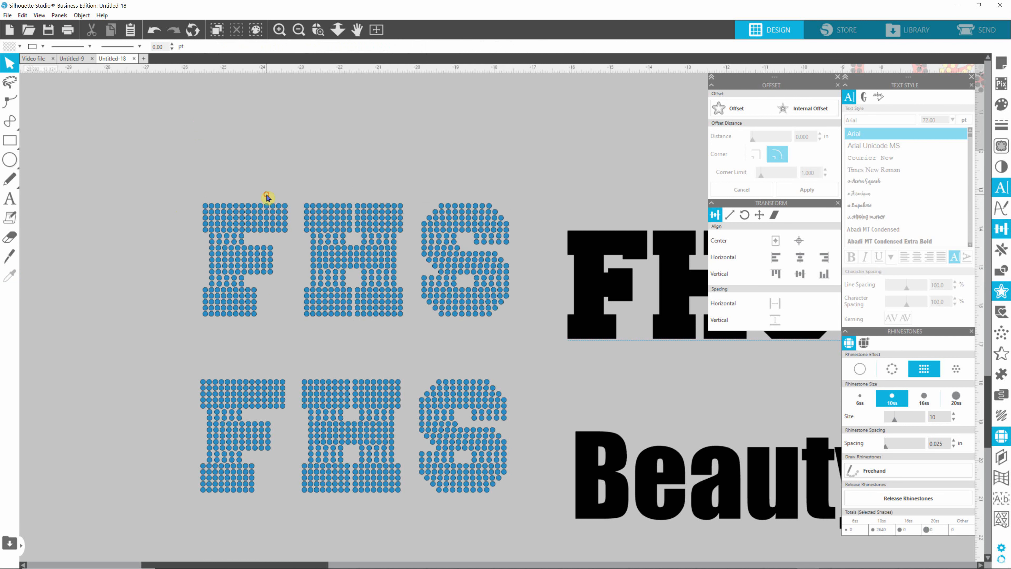
- Align the left edges of the second rhinestone column in the upper F's stem, from its base up to the top bar
left_click(317, 441)
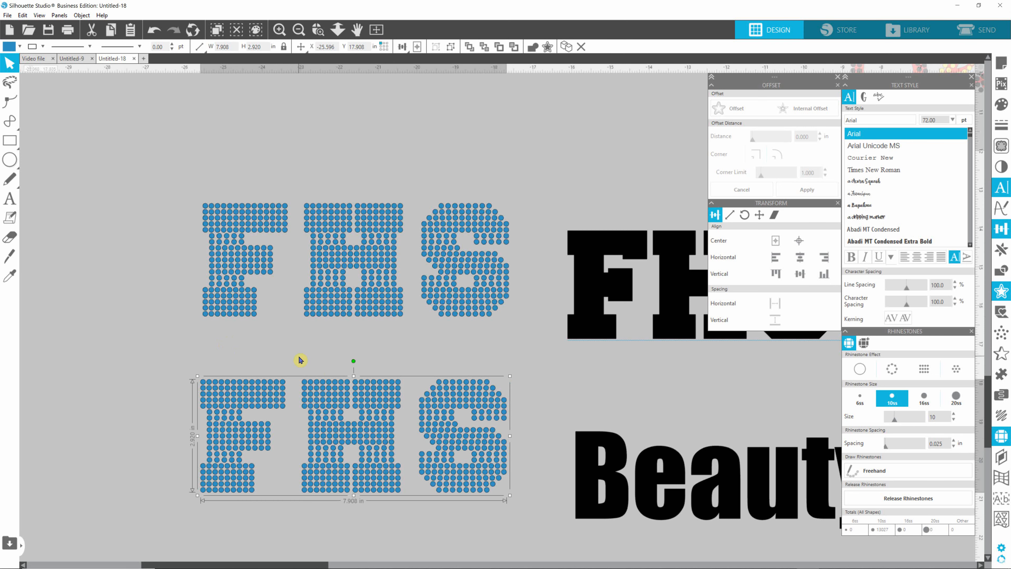
scroll(305, 332, "up", 3)
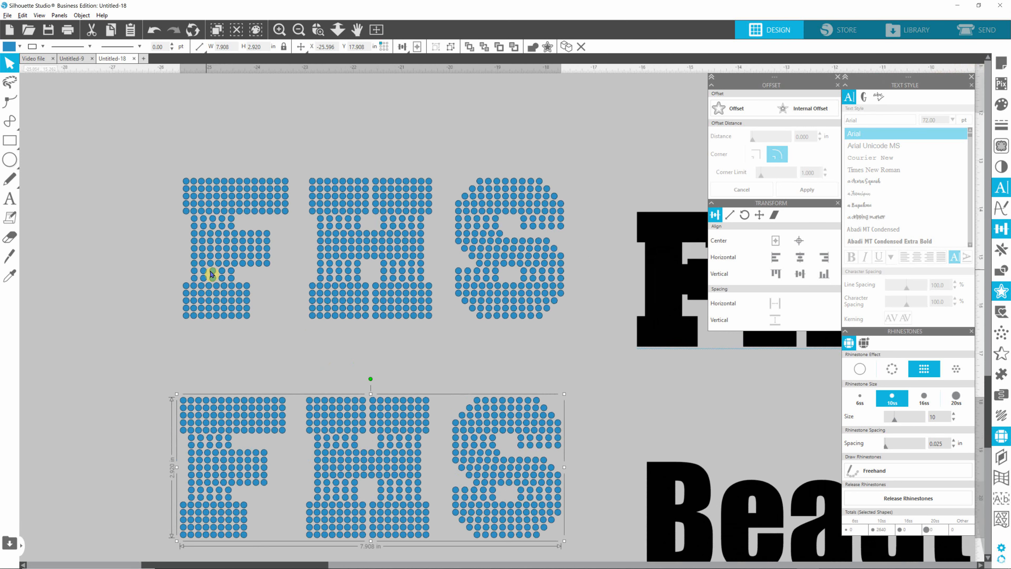
scroll(211, 273, "up", 3)
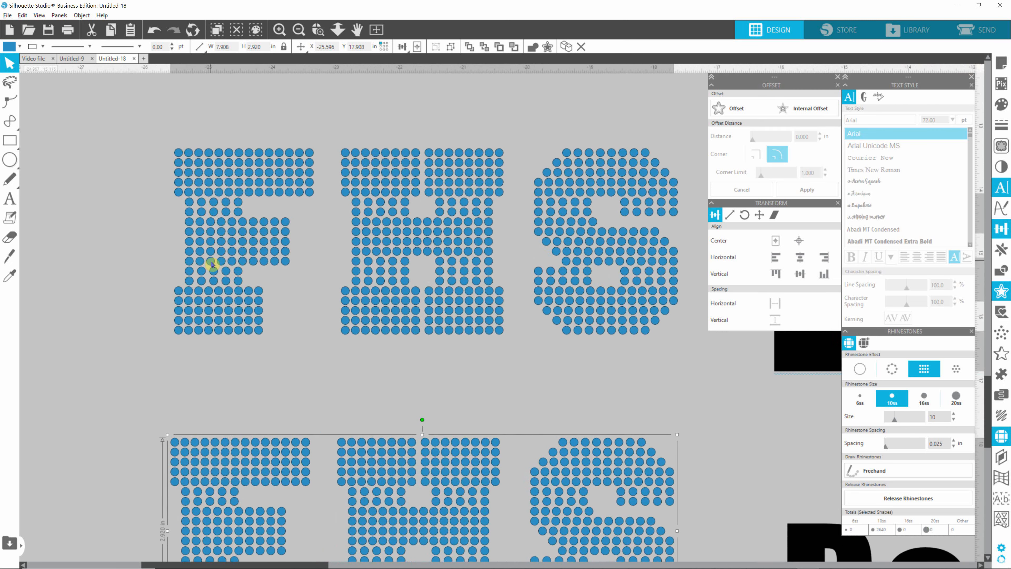
scroll(211, 264, "up", 4)
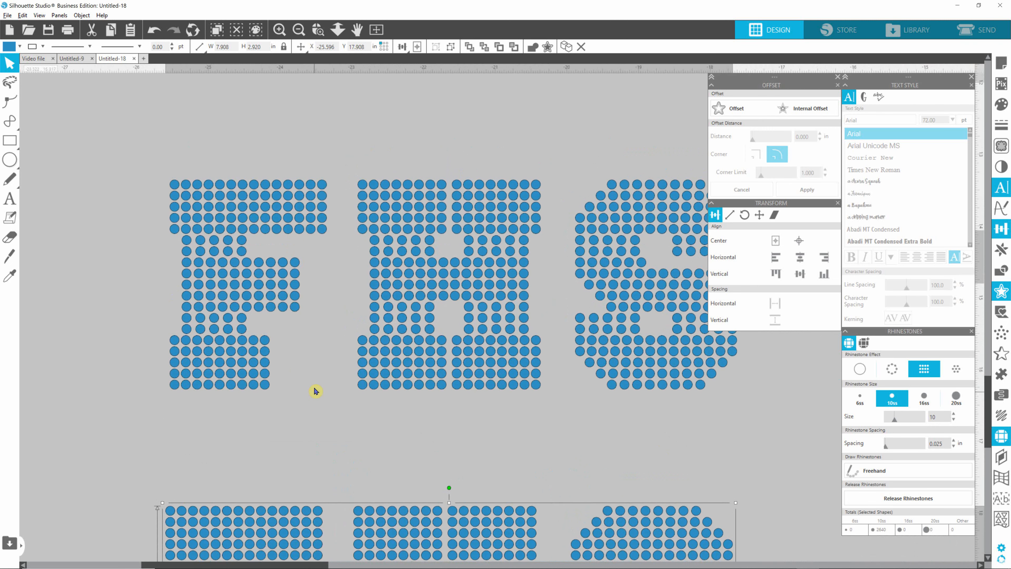
left_click(312, 391)
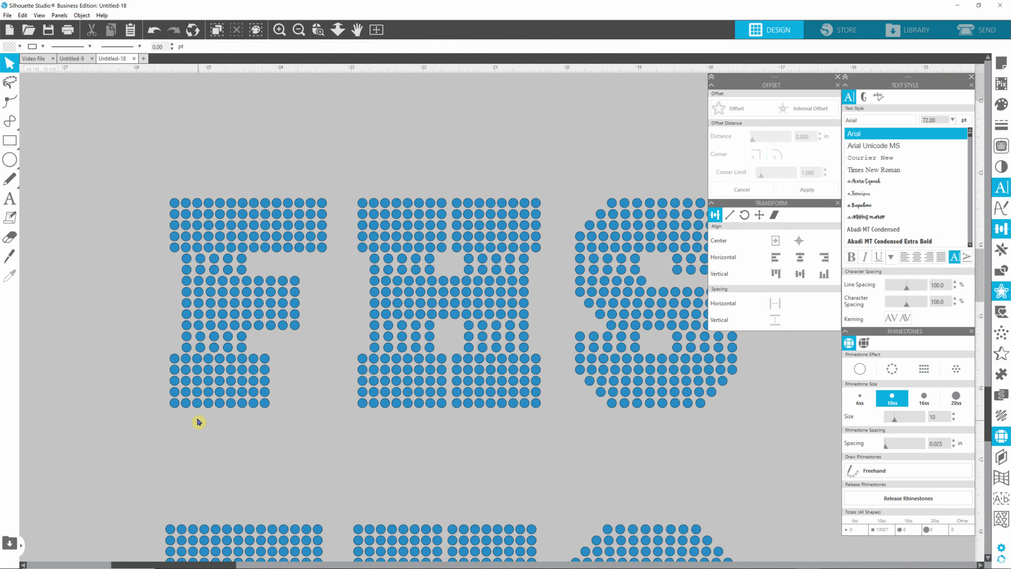
left_click_drag(189, 425, 211, 249)
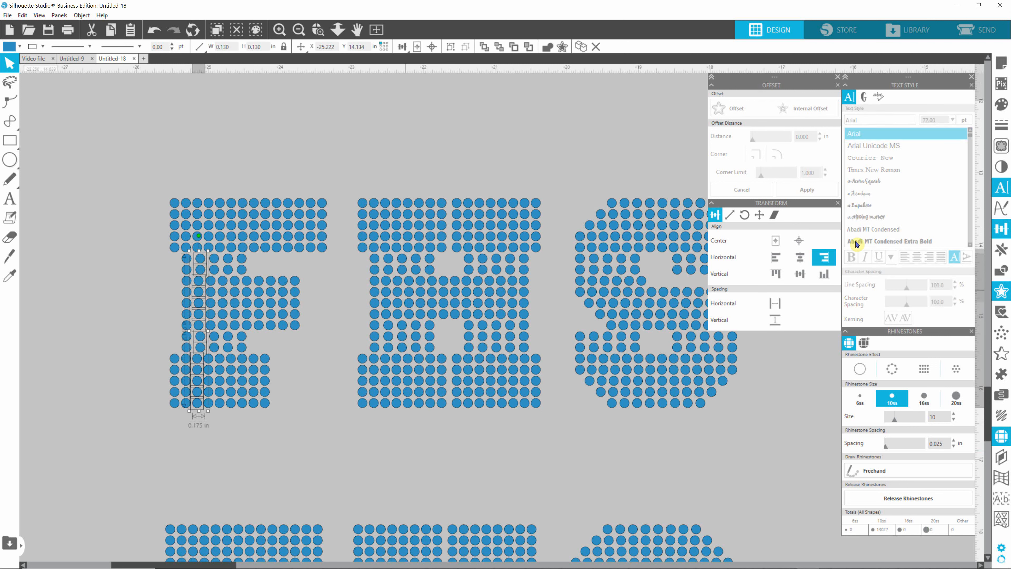
left_click(773, 265)
left_click(211, 425)
- Move the overlapping duplicate FHS group off the upper lettering and delete it
left_click_drag(199, 417, 210, 396)
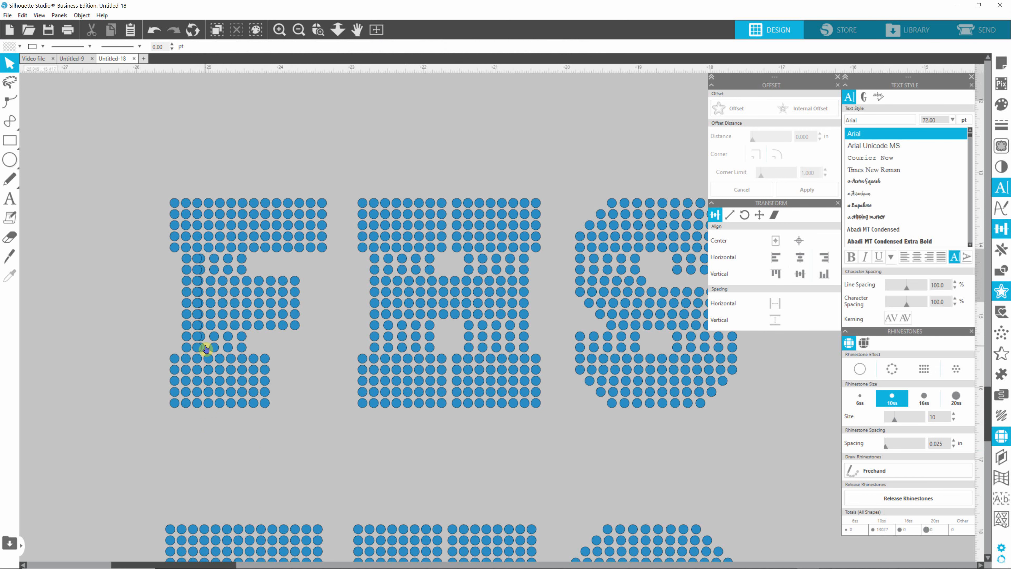
left_click_drag(205, 349, 288, 178)
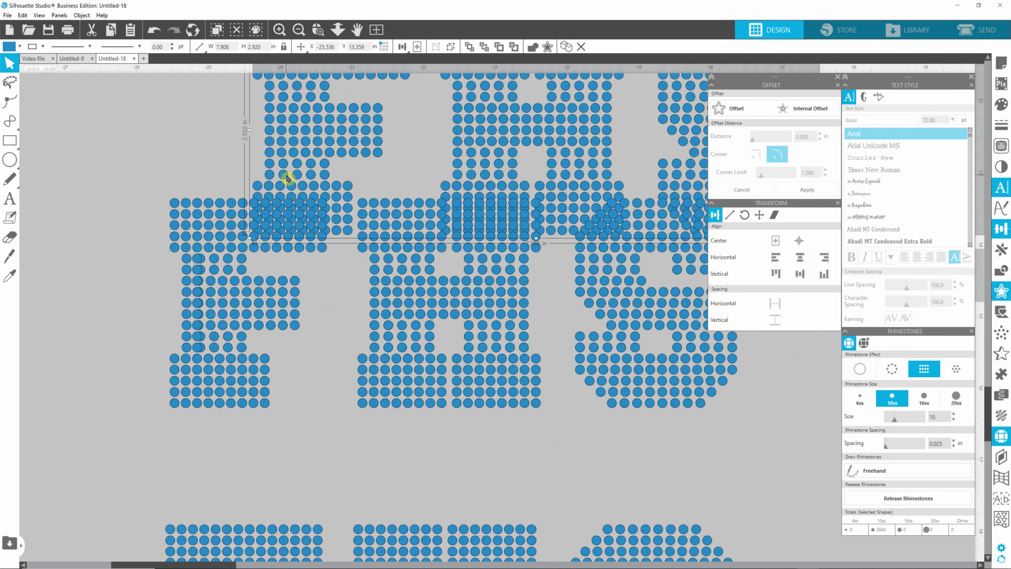
key("Delete")
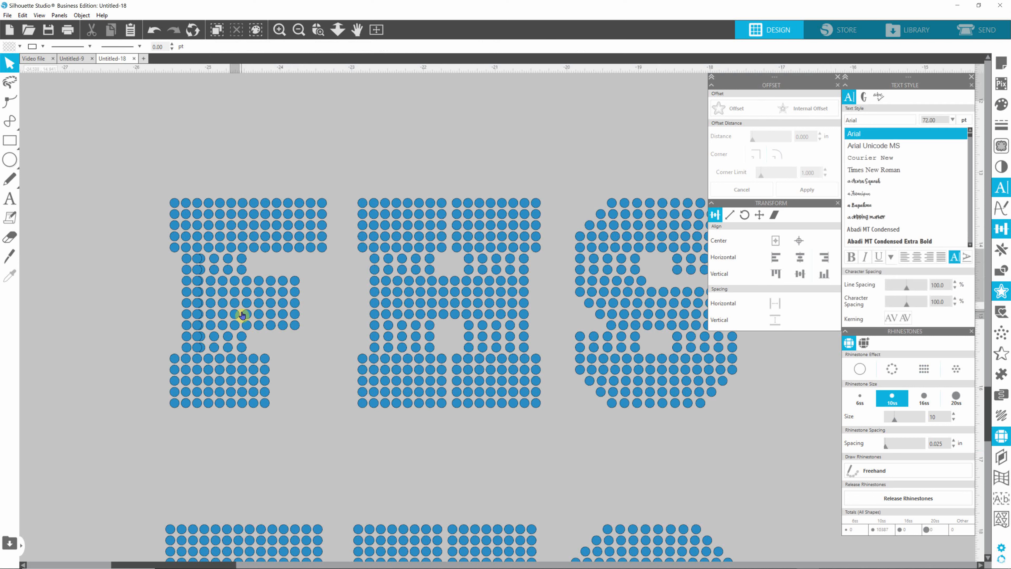
- Move a single rhinestone along the upper F's middle arm to check for duplicate stones underneath
left_click(238, 314)
left_click_drag(246, 314, 262, 313)
left_click(265, 321)
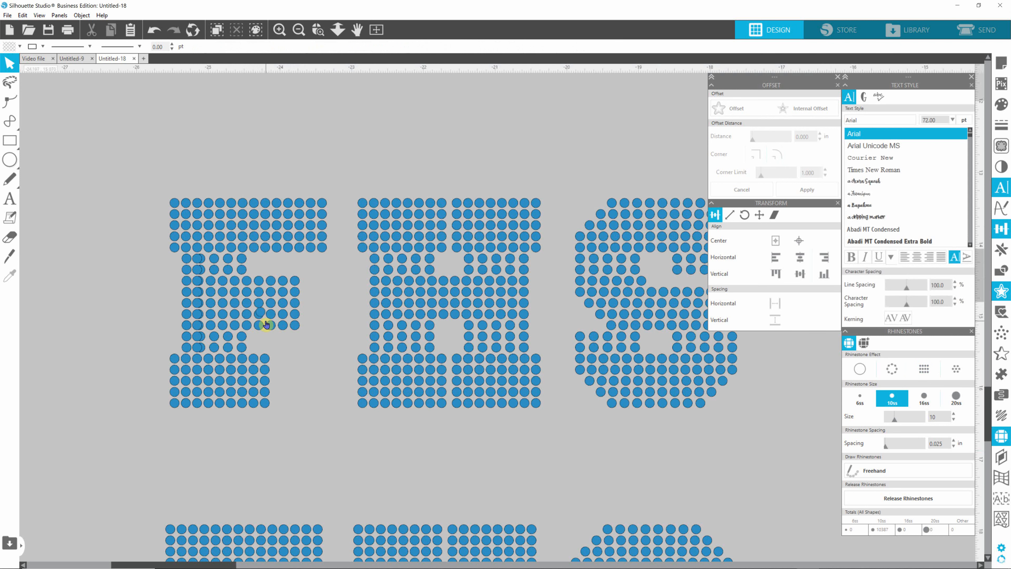
left_click(198, 293)
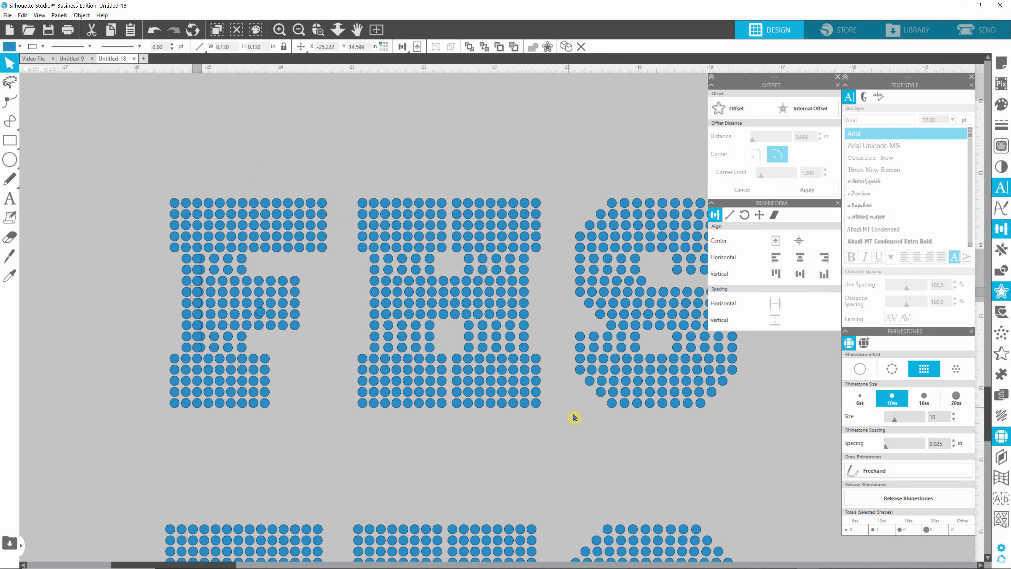
scroll(574, 417, "down", 5)
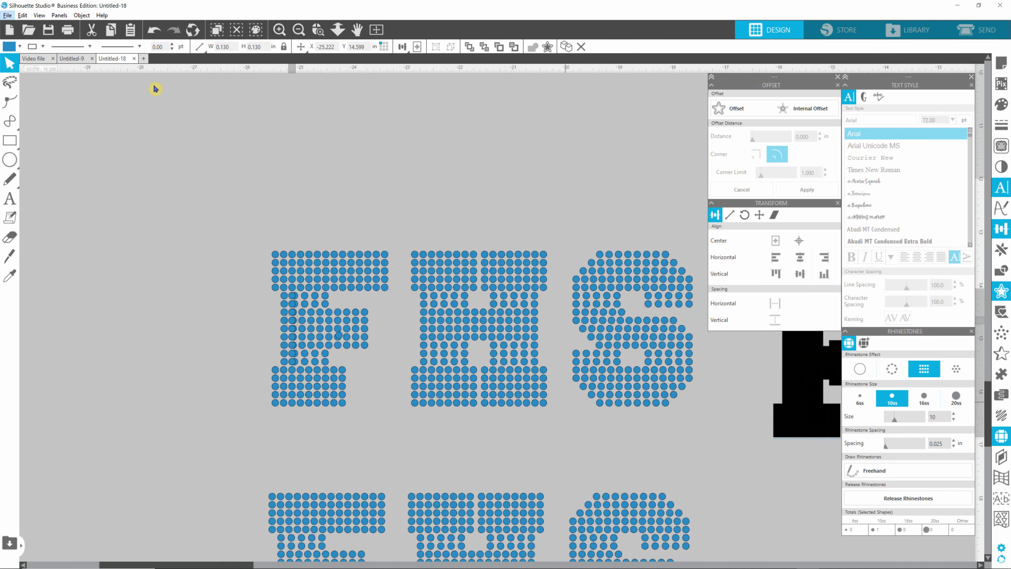
left_click(152, 34)
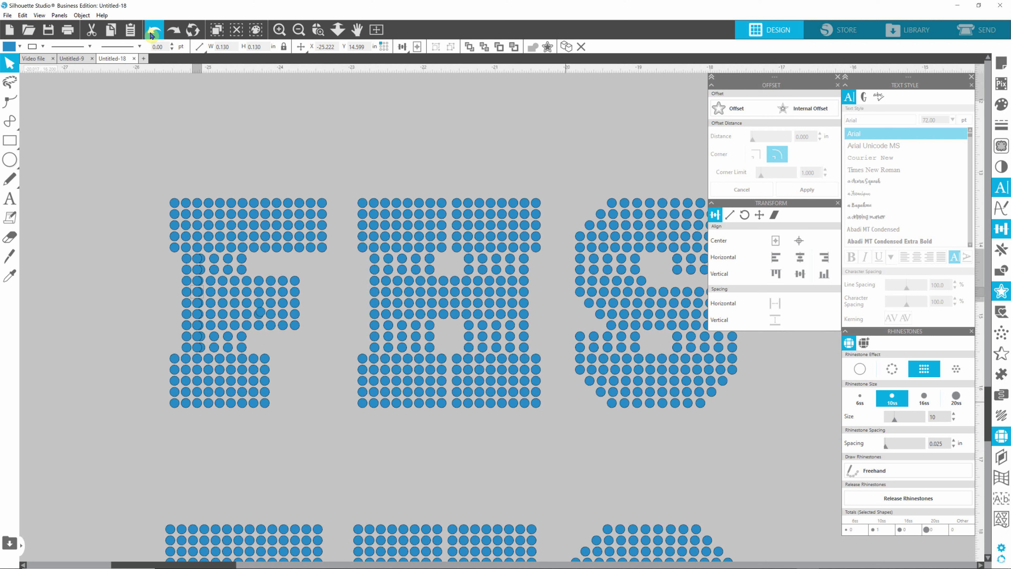
- Select all the individual rhinestones of the upper FHS and delete them
left_click(535, 426)
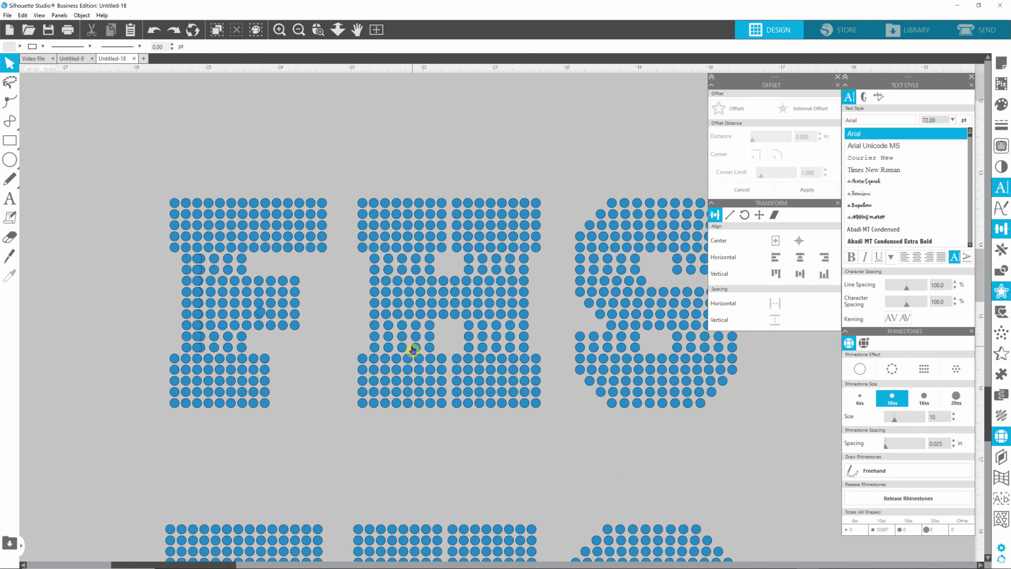
left_click_drag(133, 176, 216, 262)
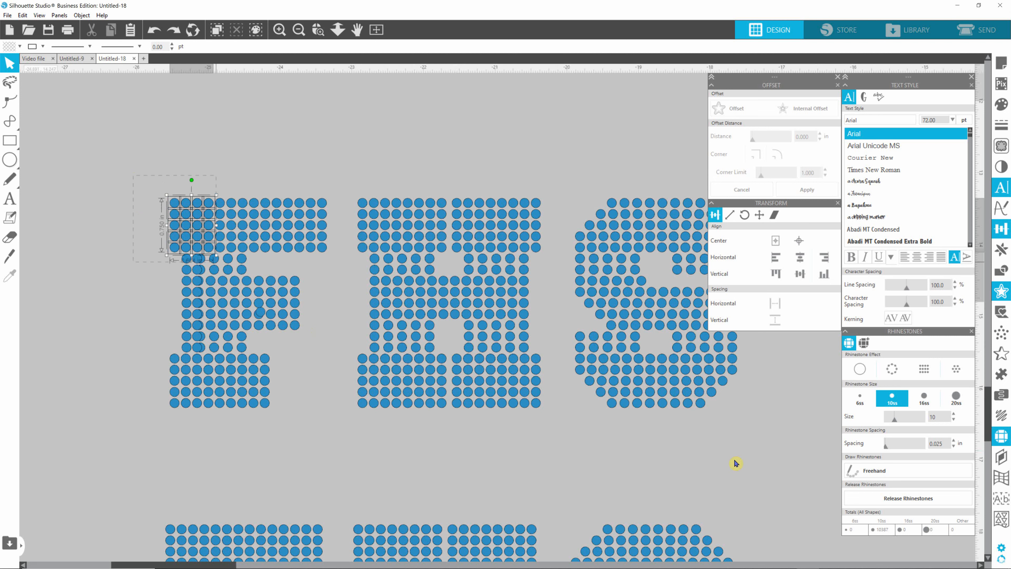
left_click_drag(795, 450, 815, 461)
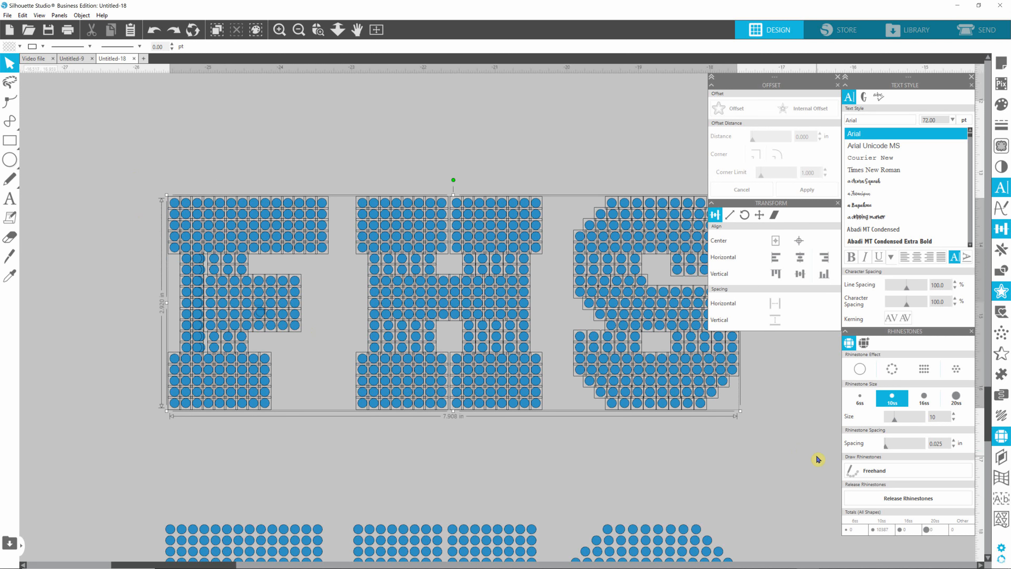
key("Delete")
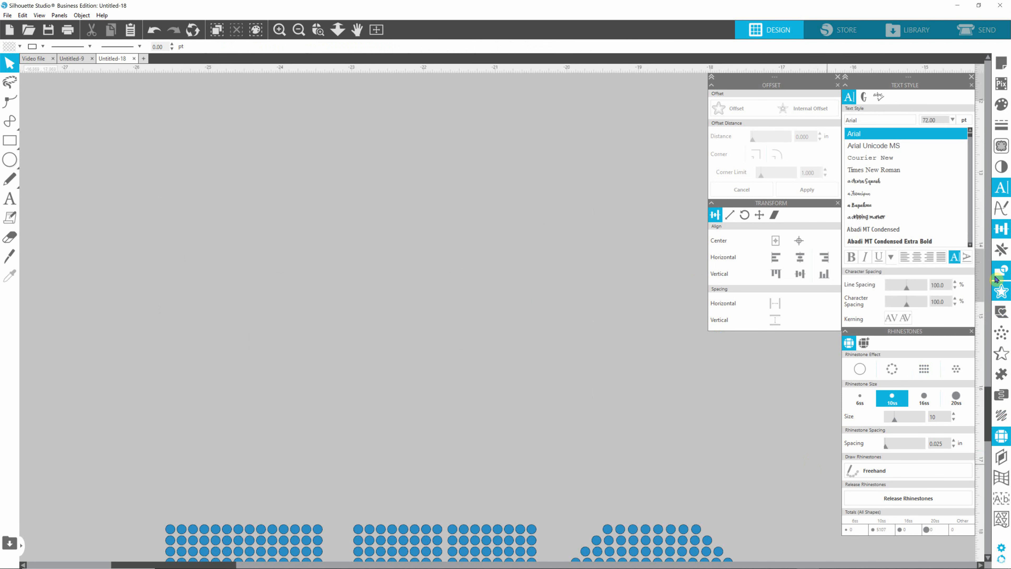
- Move the remaining grouped FHS up into the cleared space and paste the clipboard contents in front
left_click(634, 540)
left_click_drag(634, 540, 550, 350)
right_click(542, 361)
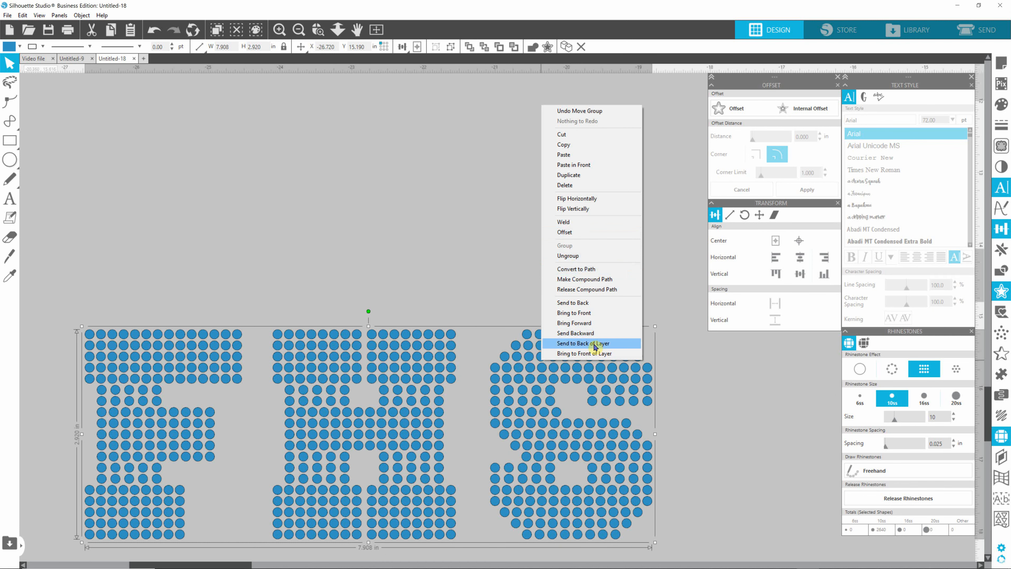
left_click(571, 168)
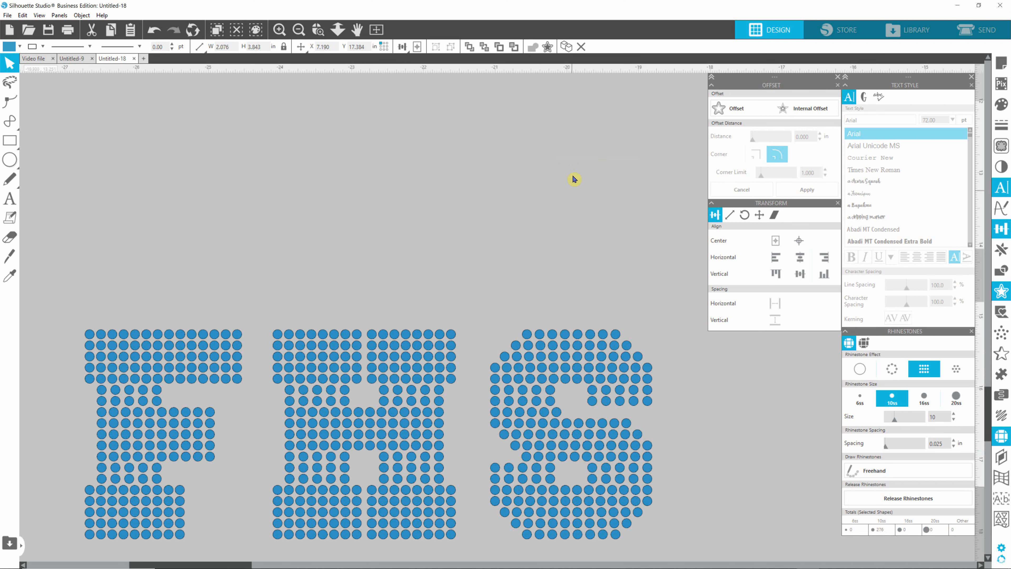
- Duplicate the grouped blue rhinestone FHS and place the copy directly above the original
right_click(591, 369)
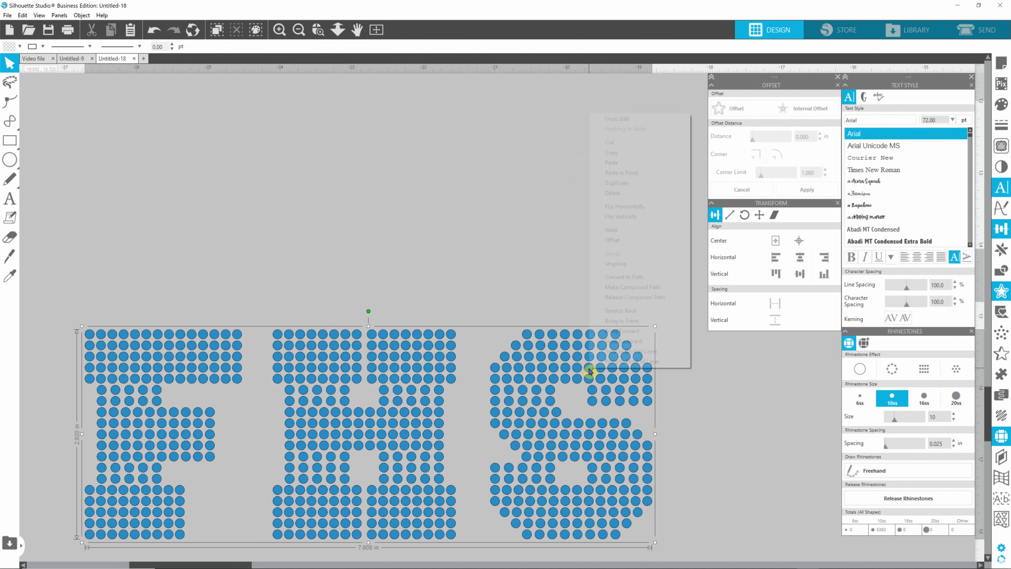
left_click(618, 184)
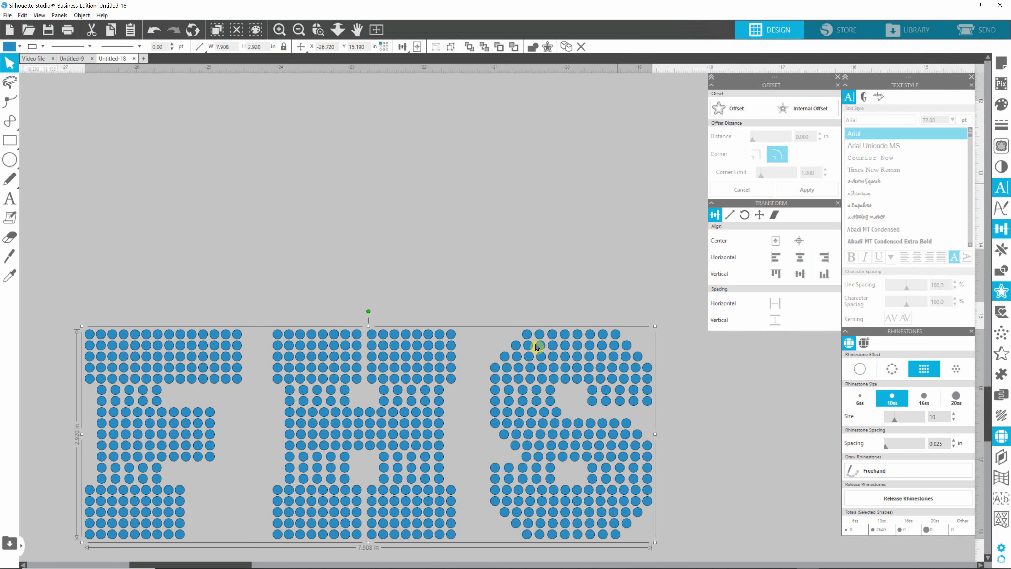
left_click_drag(536, 347, 533, 126)
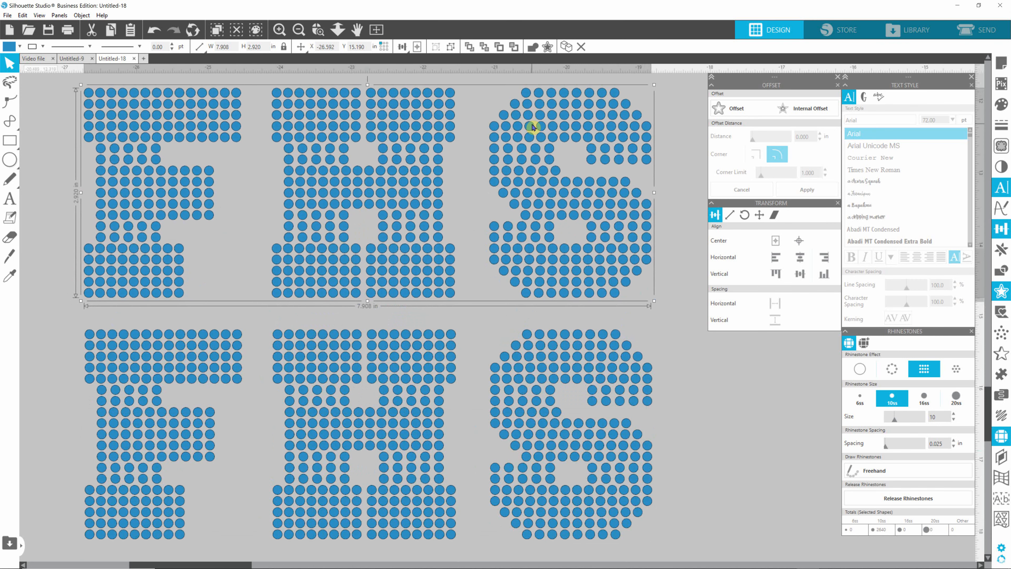
- Ungroup the lower FHS and nudge the end stone of the S's upper arm to check that it moves individually
left_click(694, 367)
left_click(651, 372)
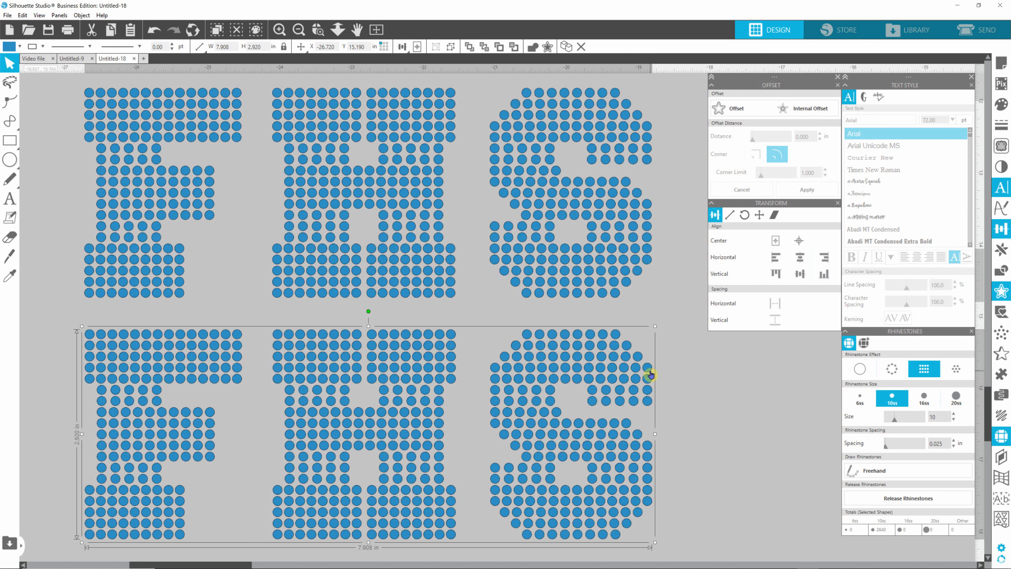
right_click(651, 375)
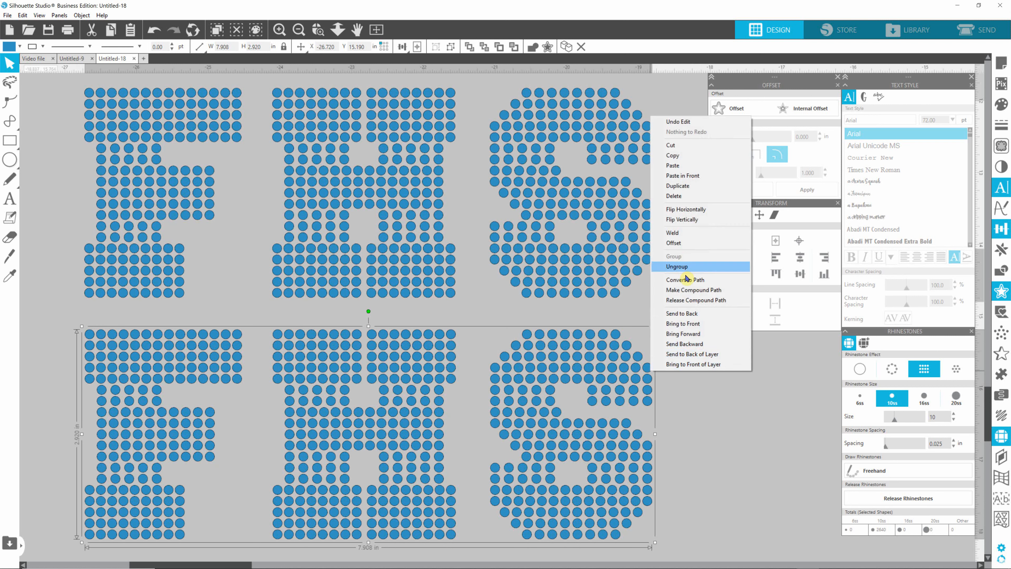
left_click(679, 267)
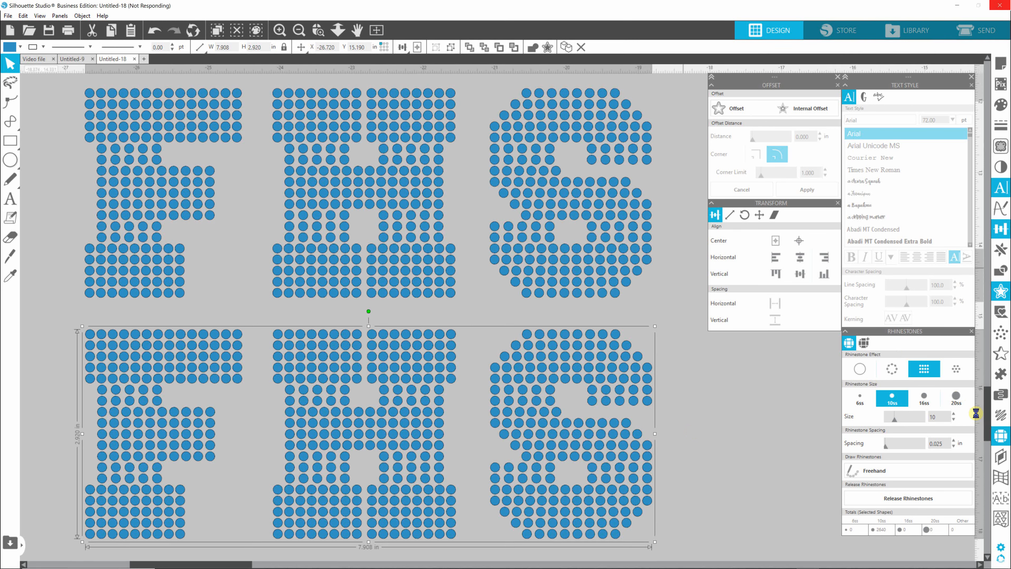
left_click(662, 418)
left_click(647, 402)
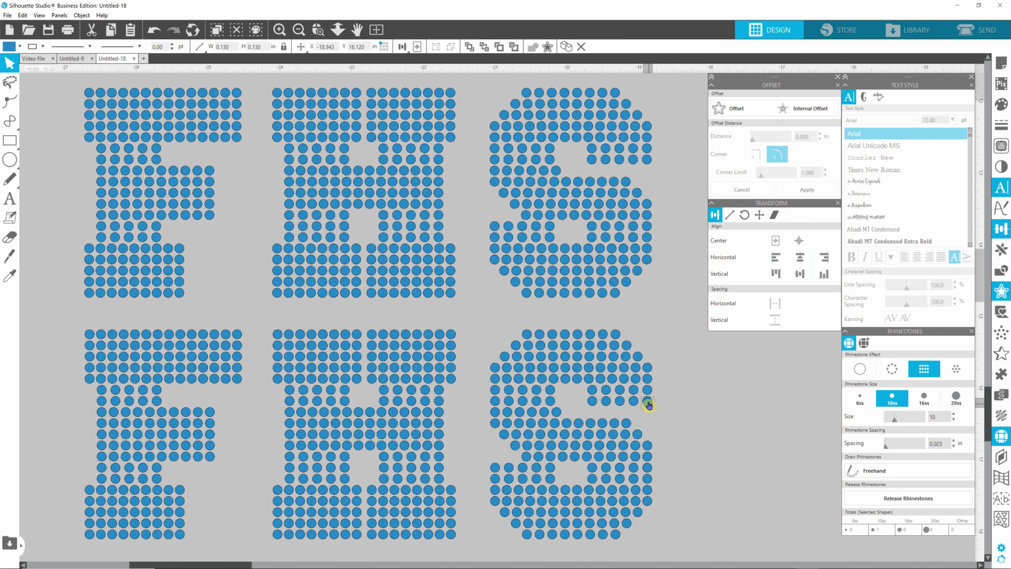
left_click_drag(648, 405, 654, 412)
- Delete both blue rhinestone FHS designs and place a copy of the black FHS text in the cleared space
scroll(724, 417, "down", 5)
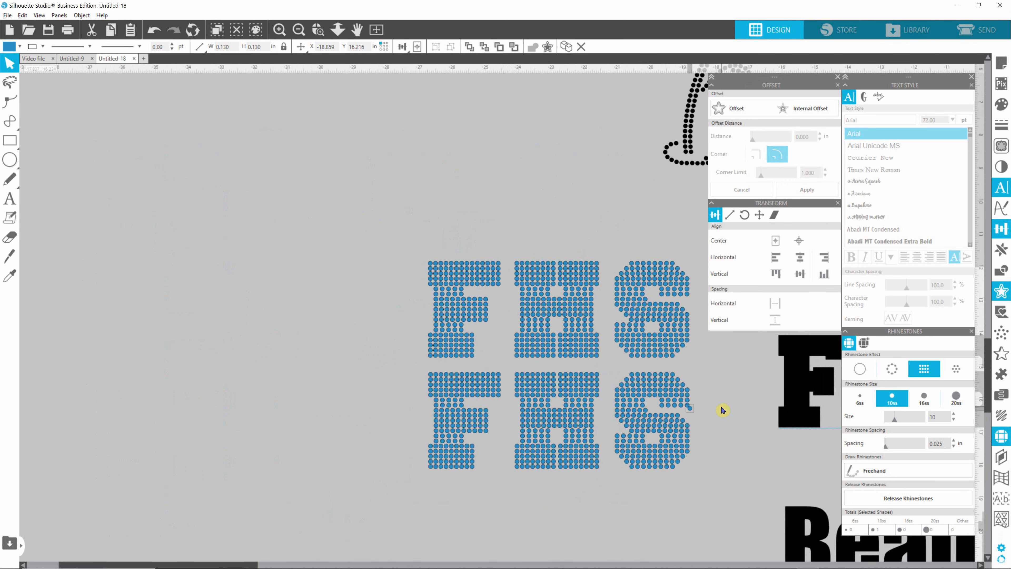
scroll(722, 408, "down", 1)
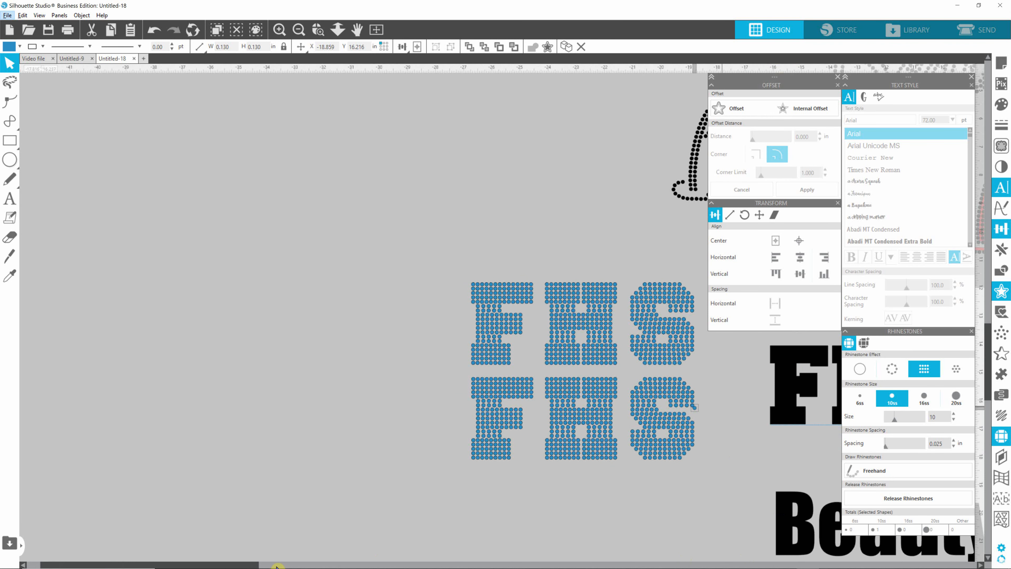
left_click_drag(235, 563, 302, 567)
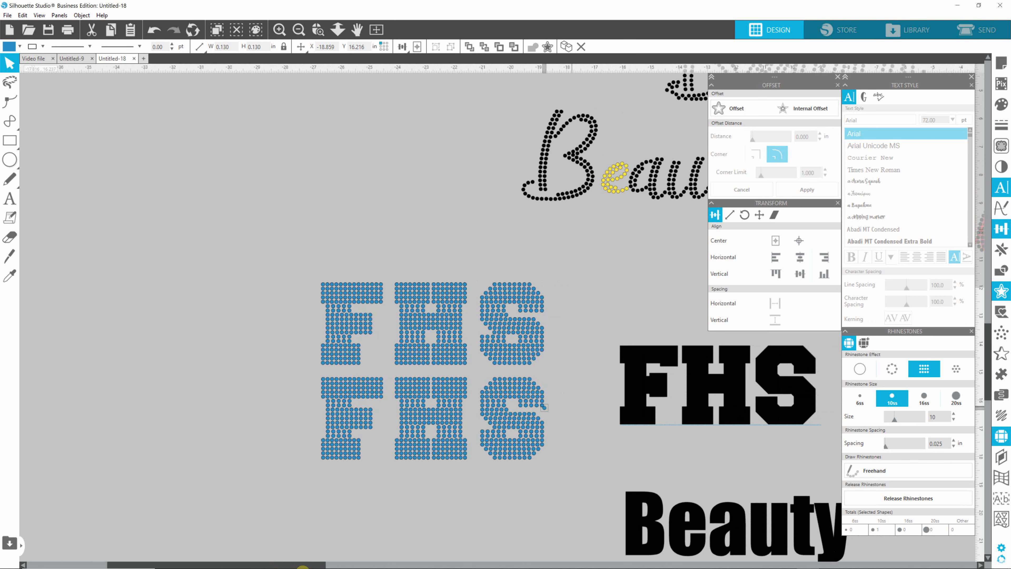
left_click_drag(576, 477, 586, 486)
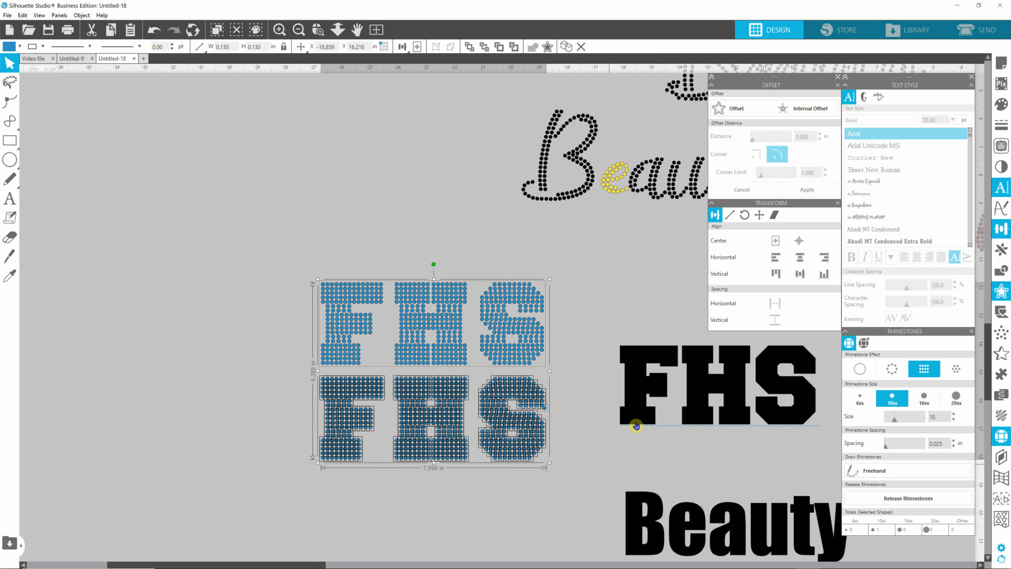
key("Delete")
left_click(643, 399)
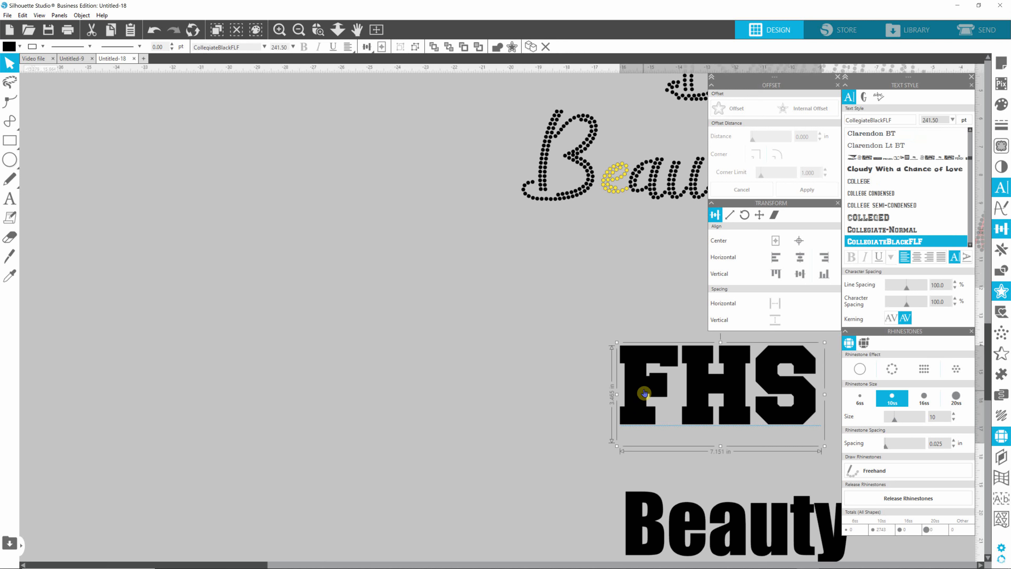
left_click_drag(643, 399, 273, 321)
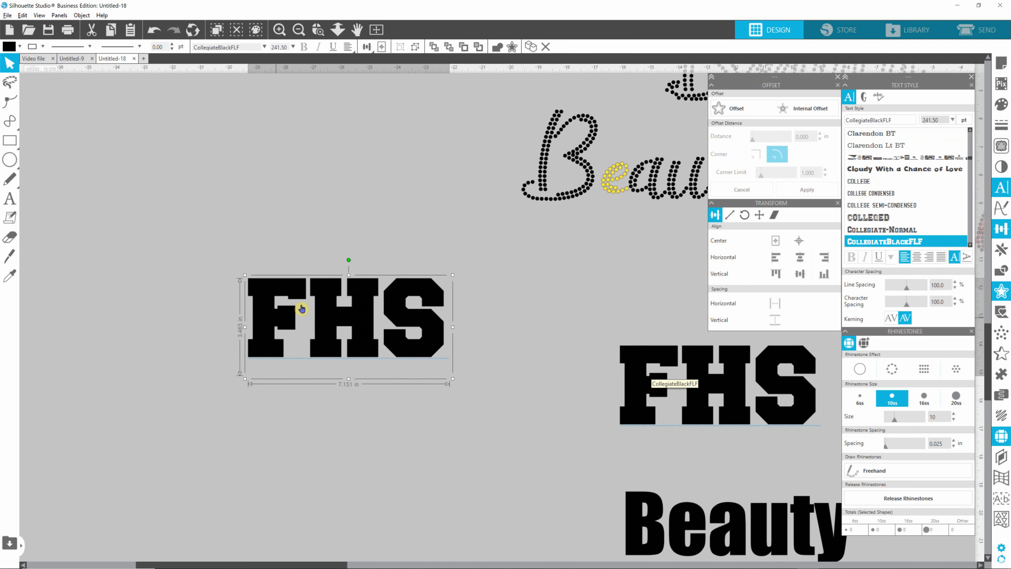
- Set the copied FHS text's character spacing to 135% and fill it with straight rows of 10ss rhinestones
left_click(936, 373)
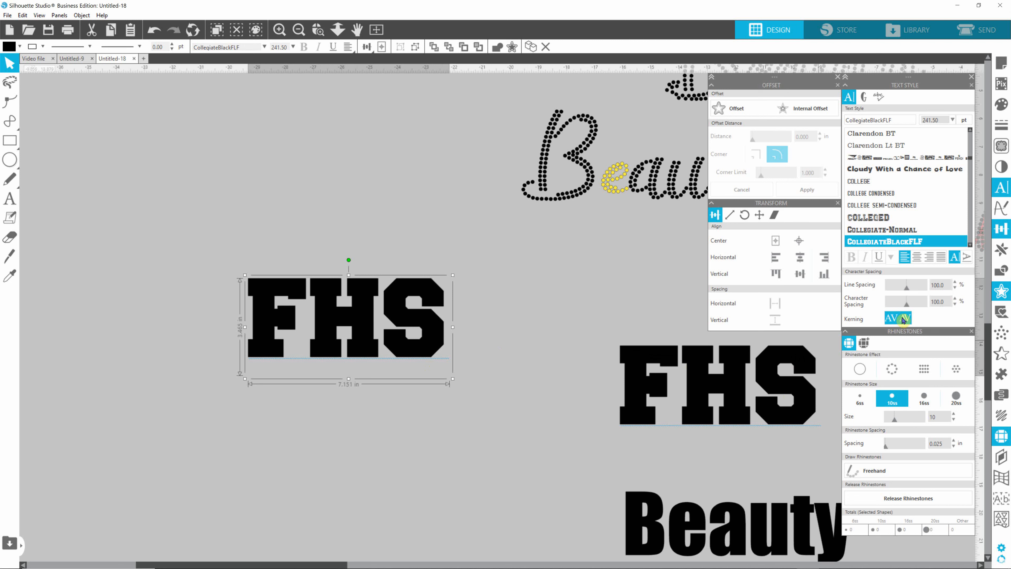
left_click(956, 299)
left_click(956, 299)
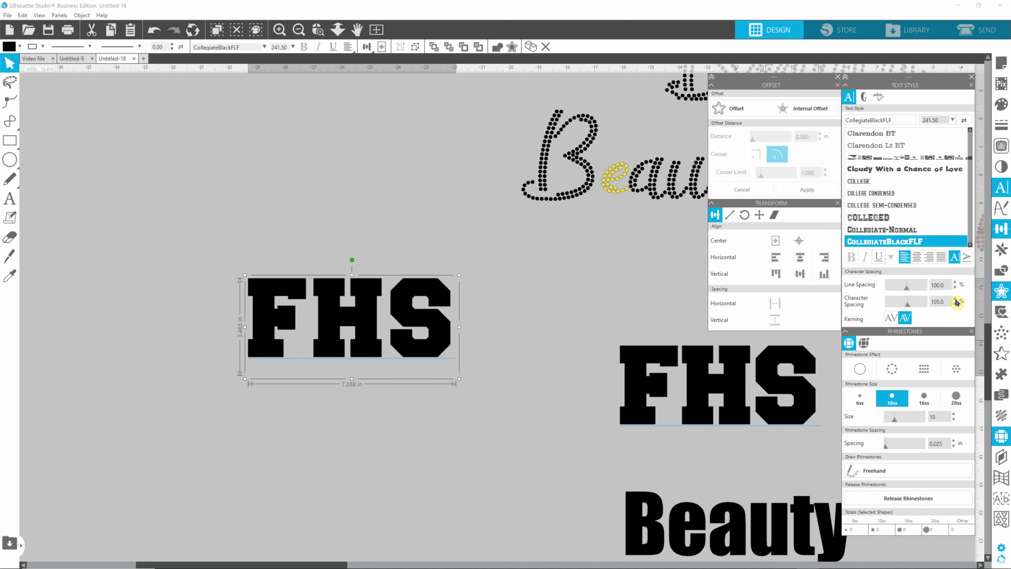
left_click(956, 300)
left_click(956, 299)
left_click(956, 299)
left_click(956, 300)
left_click(956, 299)
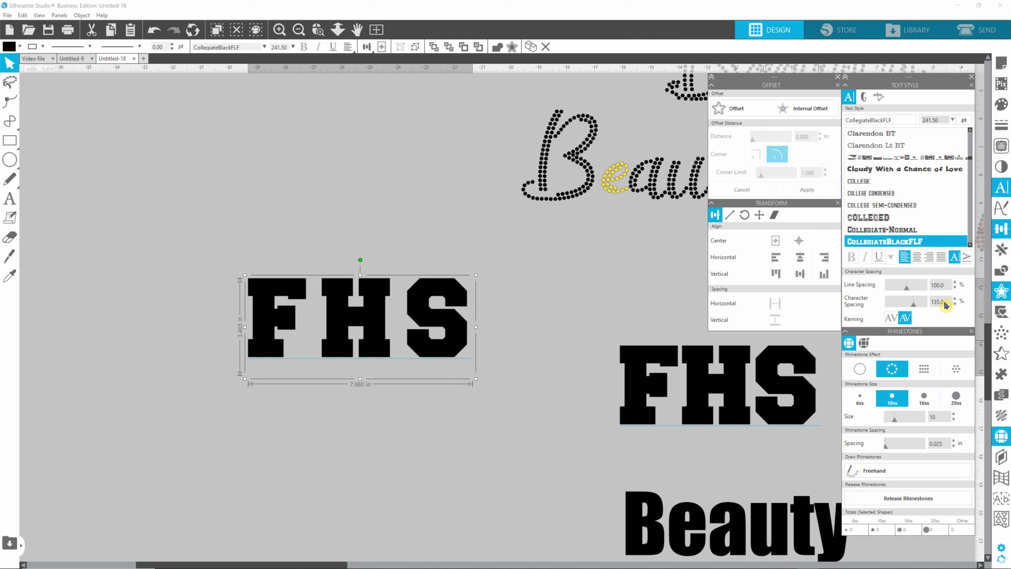
left_click(917, 369)
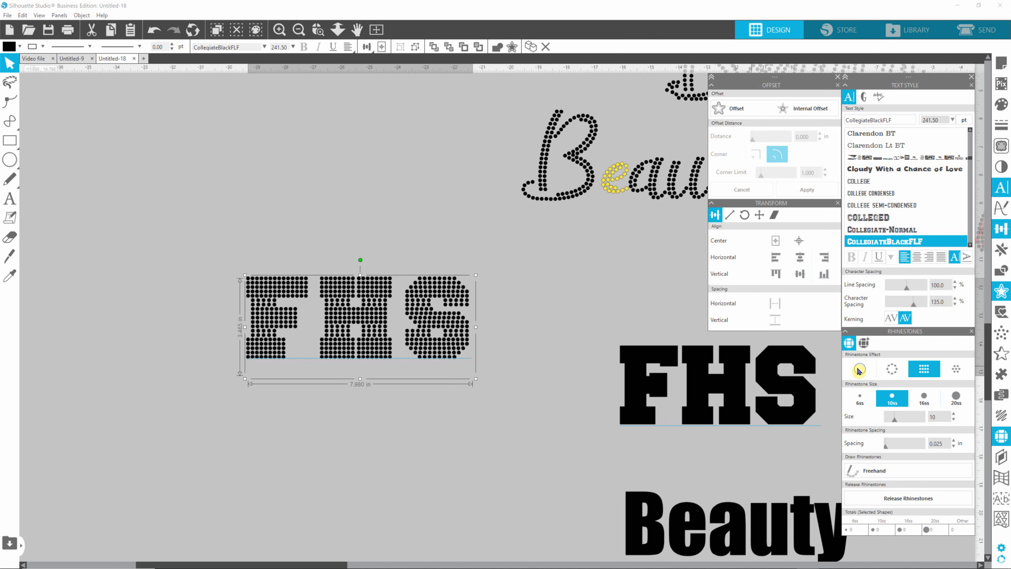
left_click(218, 266)
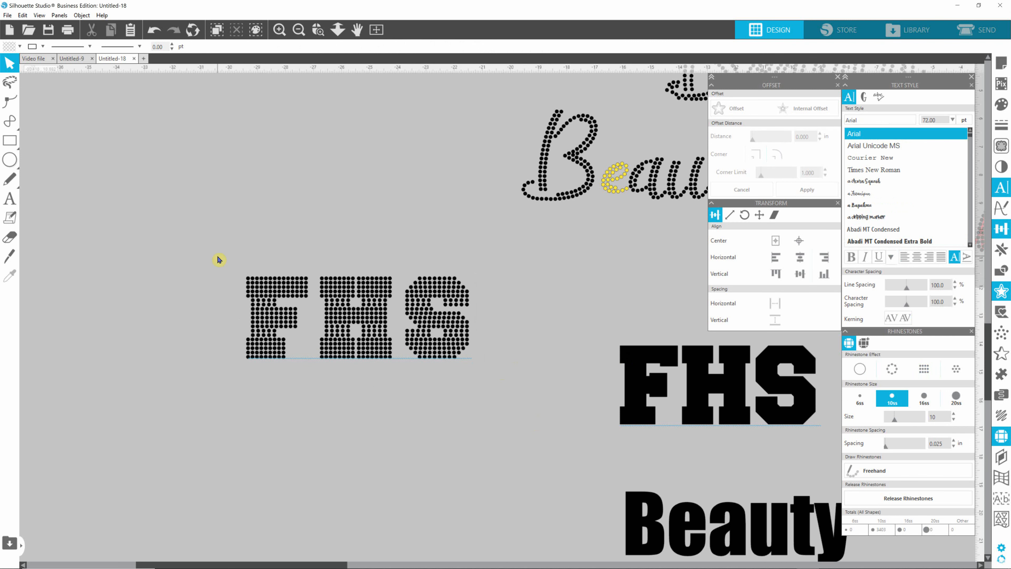
- Duplicate the rhinestone-filled FHS text and separate the two versions, one above the other
left_click(401, 362)
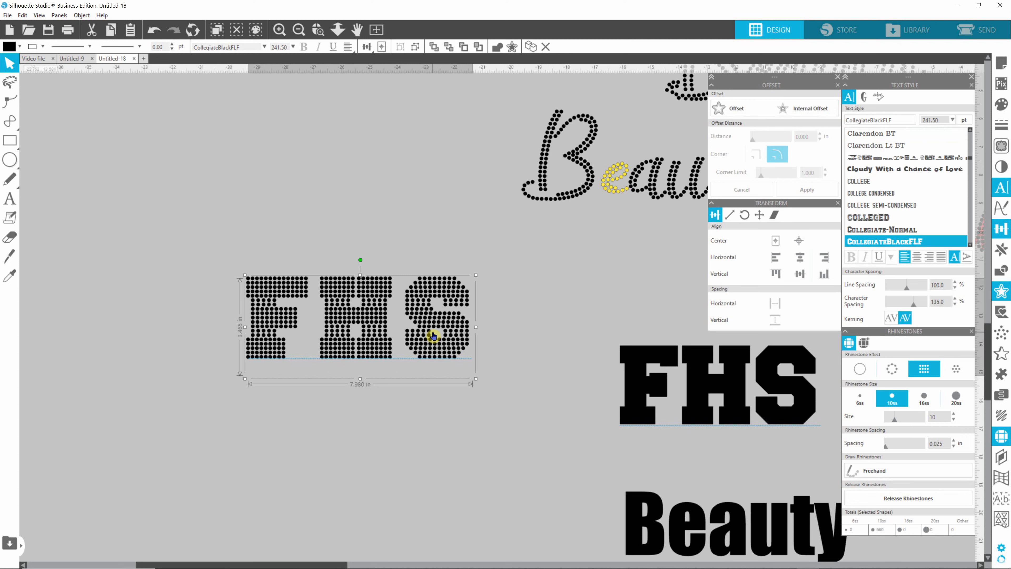
right_click(426, 315)
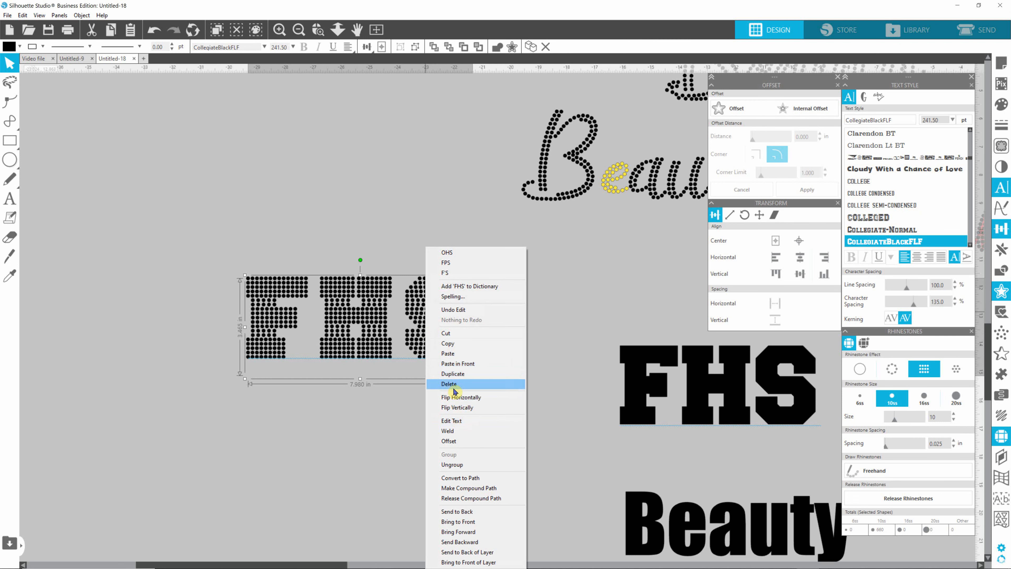
left_click(454, 376)
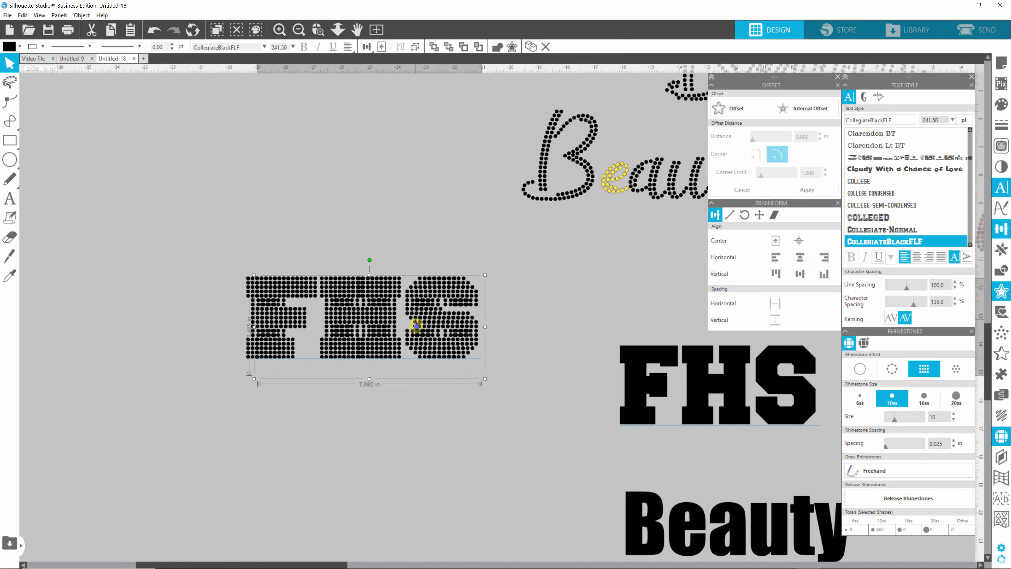
left_click_drag(416, 319, 419, 440)
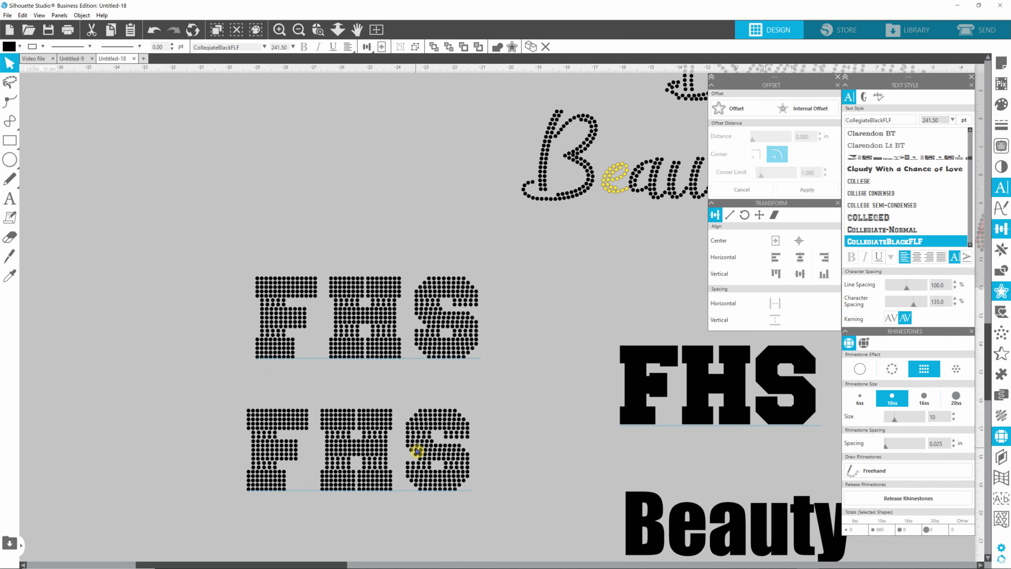
left_click(419, 440)
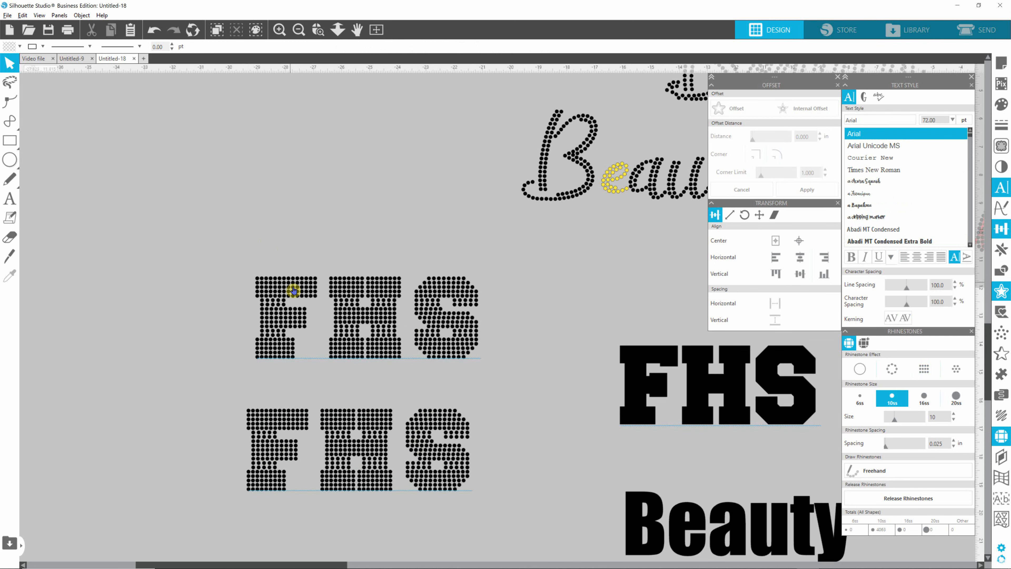
- Examine how the rhinestones of the upper FHS line up along the F's stem, base and baseline
scroll(294, 275, "up", 1)
scroll(295, 275, "up", 3)
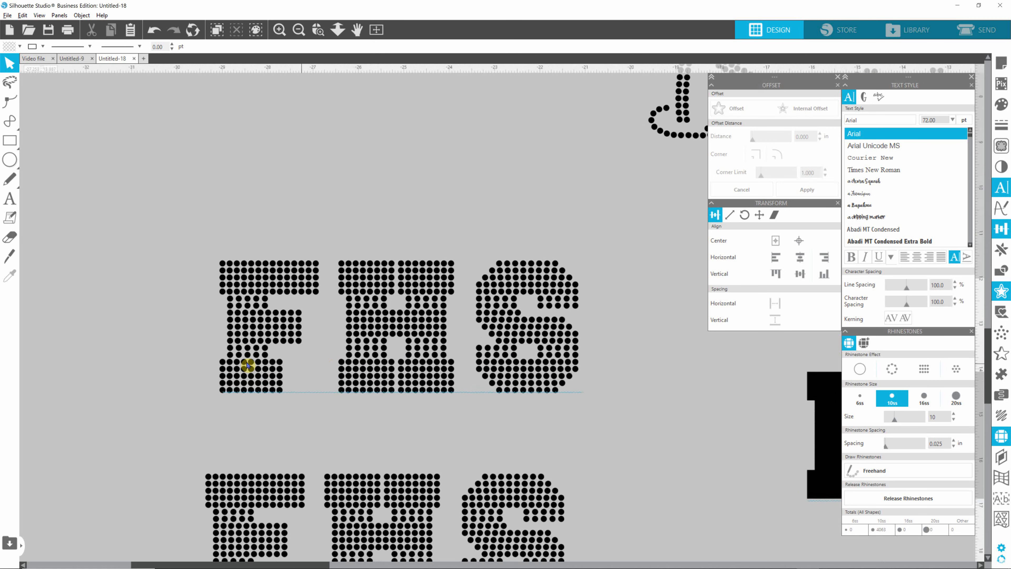
scroll(237, 343, "up", 3)
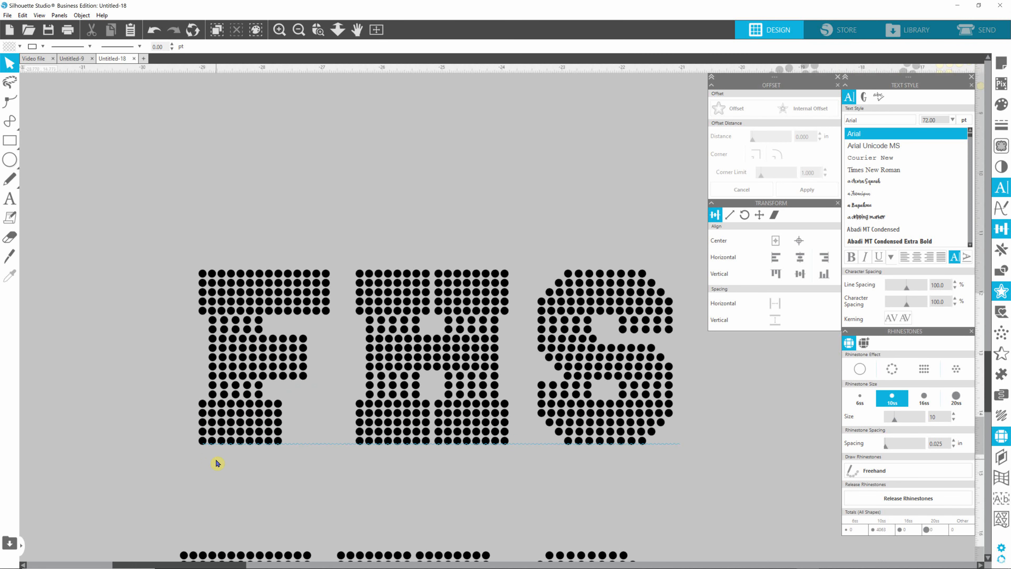
left_click(225, 435)
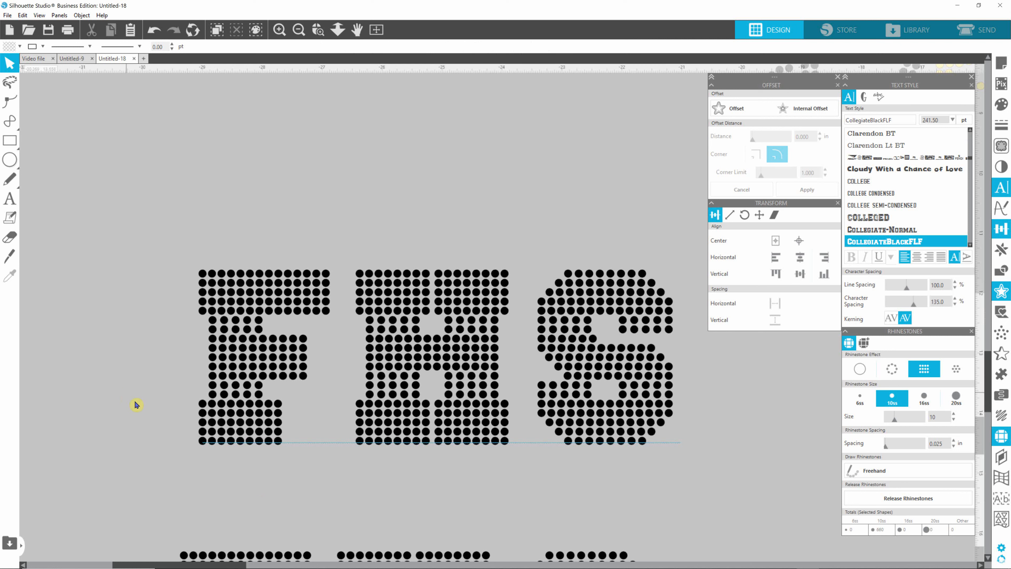
left_click(279, 448)
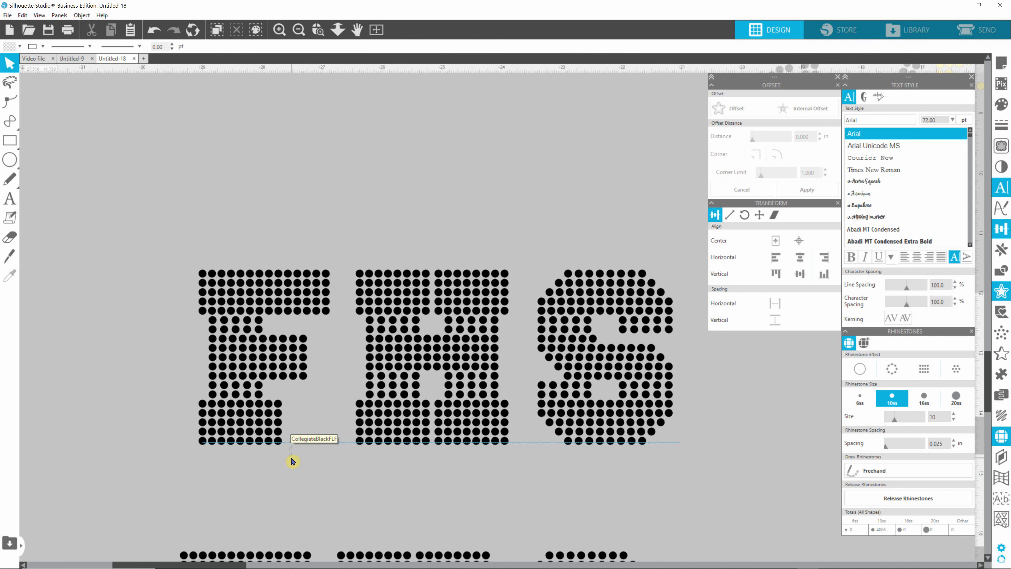
scroll(241, 448, "up", 4)
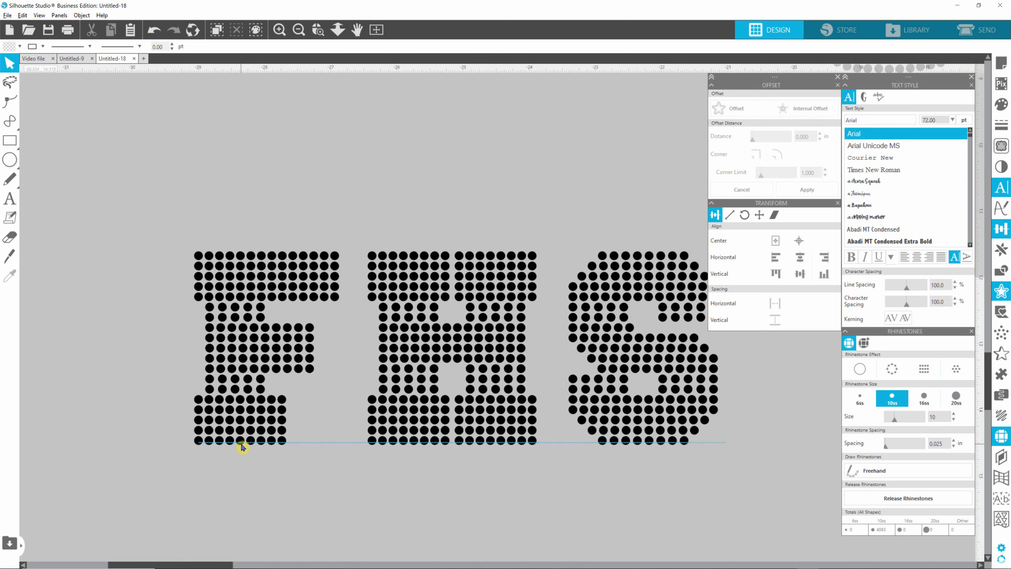
key("alt")
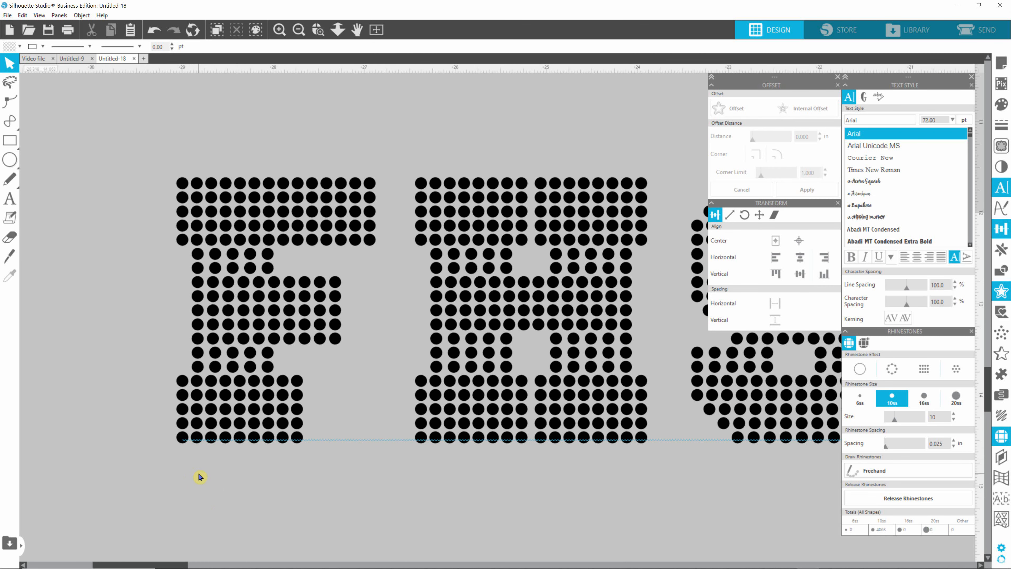
left_click_drag(201, 454, 226, 248)
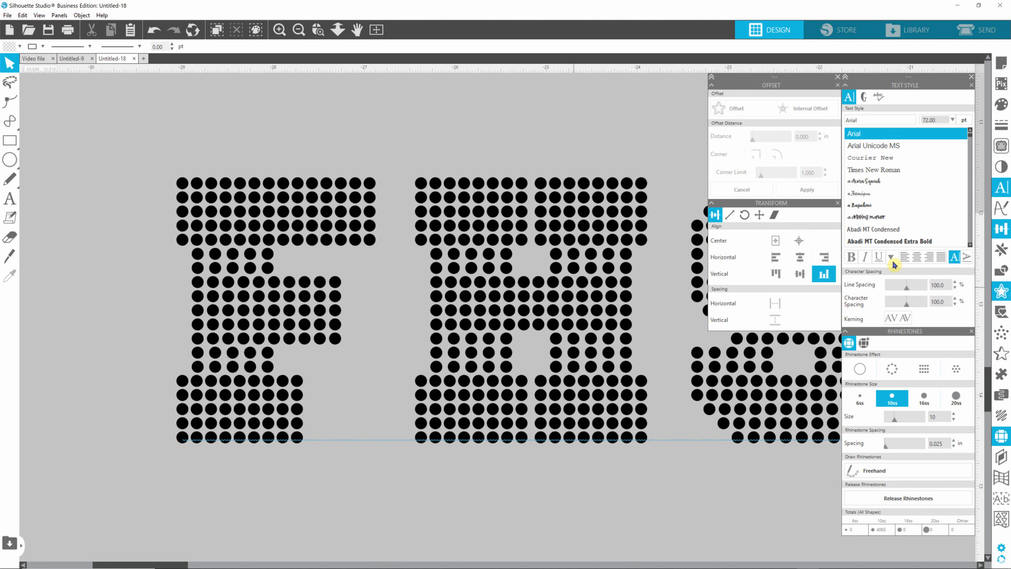
left_click(776, 259)
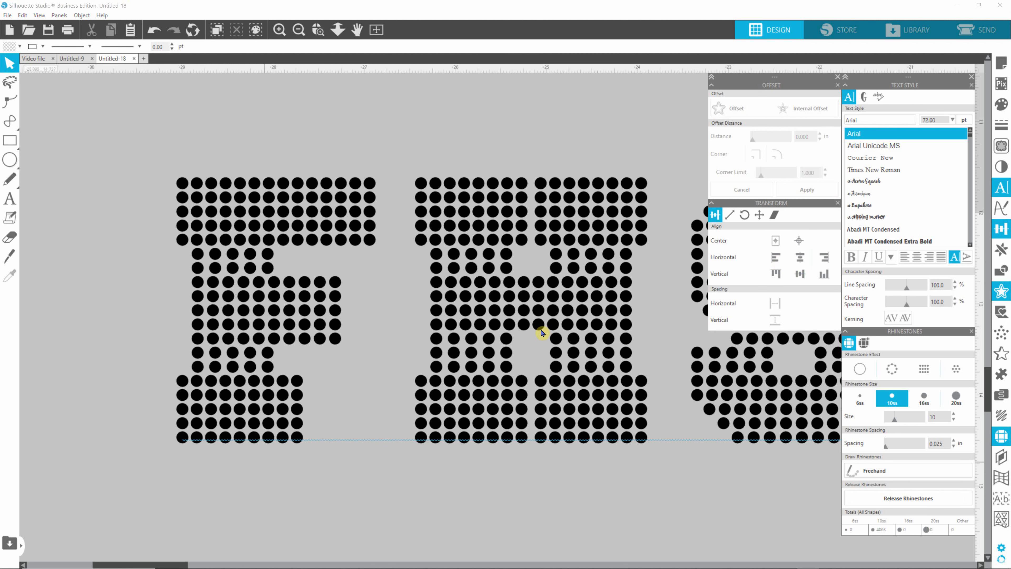
- Ungroup the upper FHS text into separate letters and release the rhinestones of the F
left_click(215, 411)
right_click(215, 411)
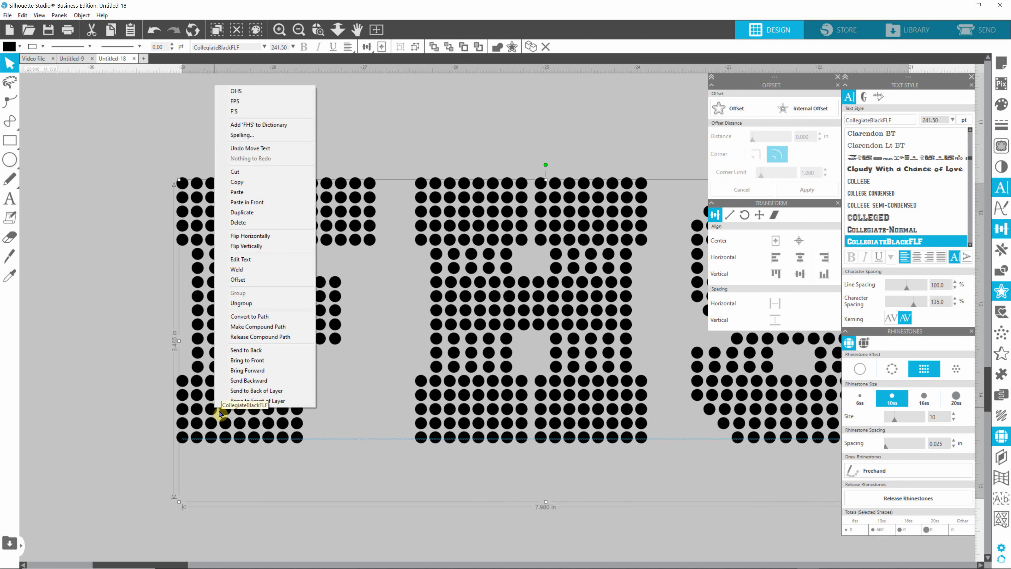
left_click(251, 304)
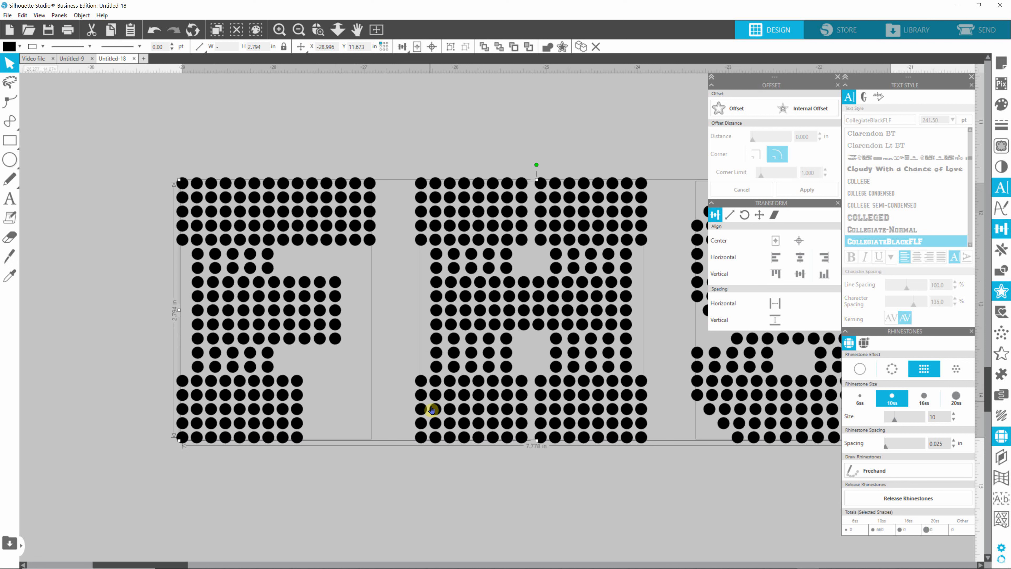
left_click(164, 146)
left_click_drag(158, 162, 349, 404)
left_click(365, 236)
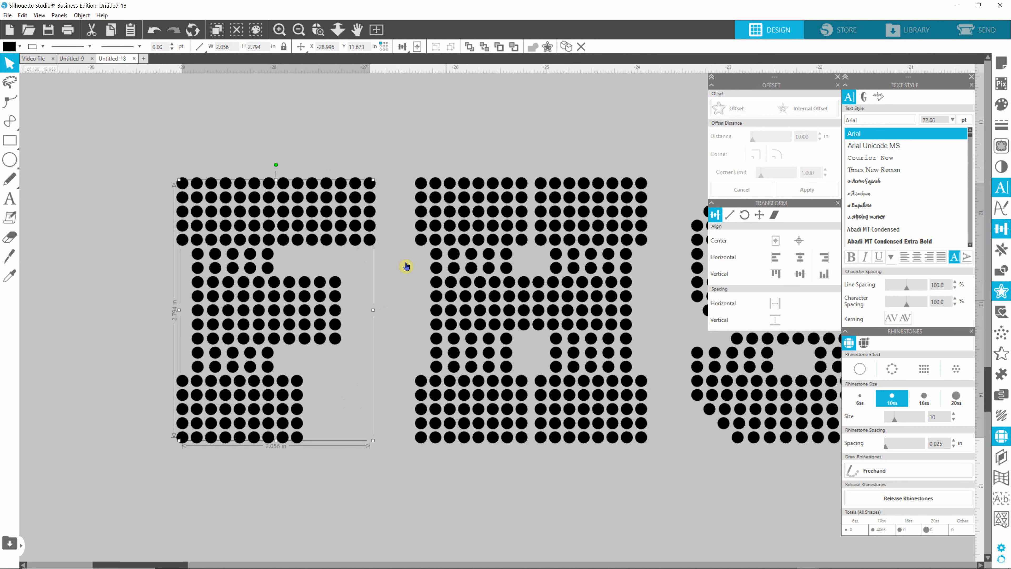
left_click(903, 498)
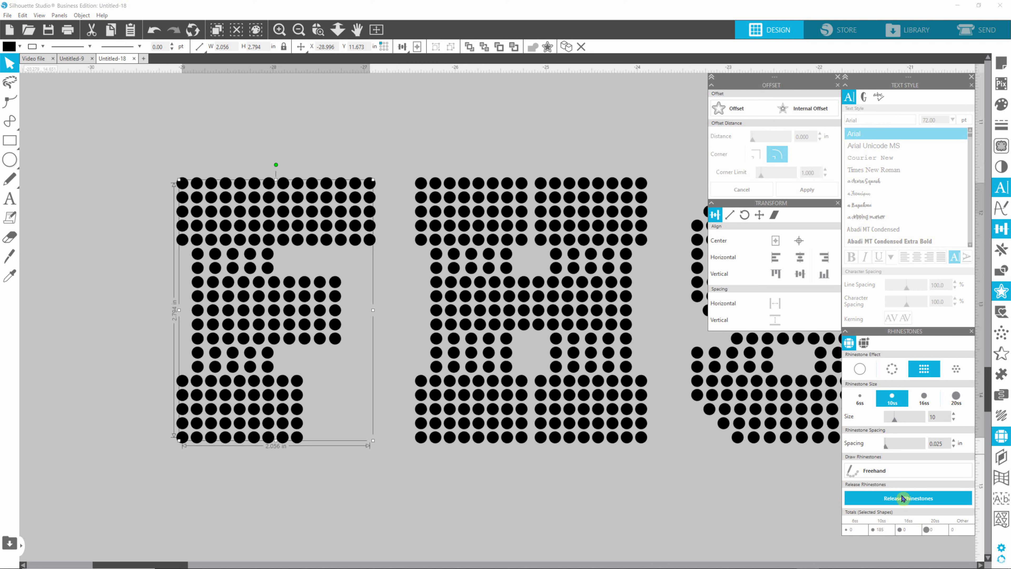
- Release the rhinestones of the upper H and S
left_click(553, 367)
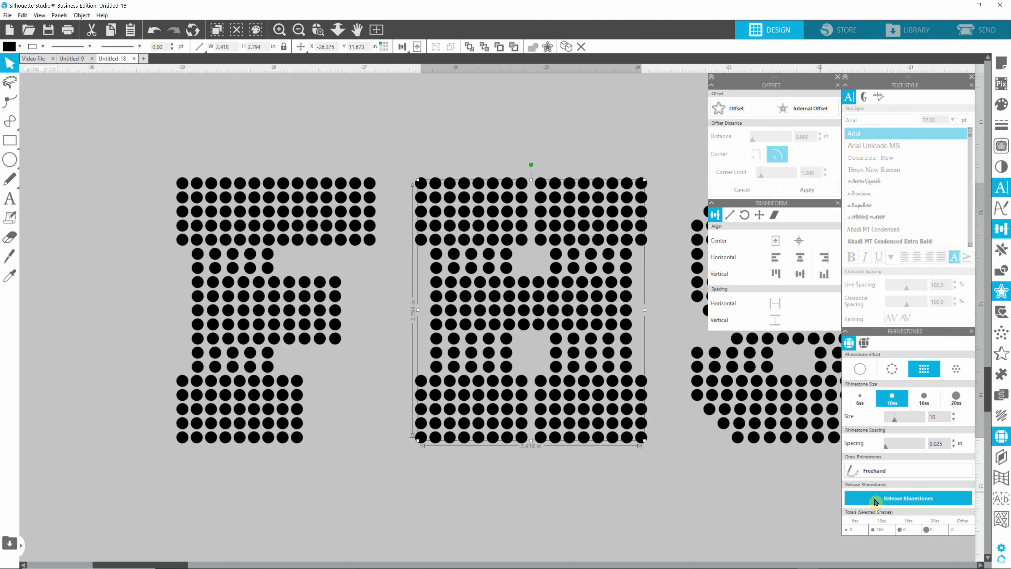
left_click(858, 494)
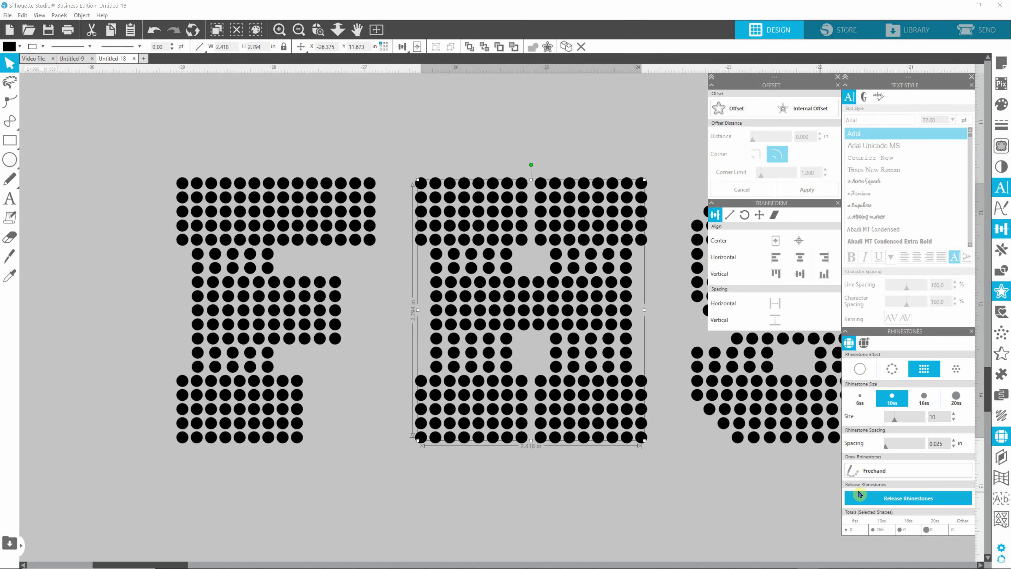
left_click(741, 427)
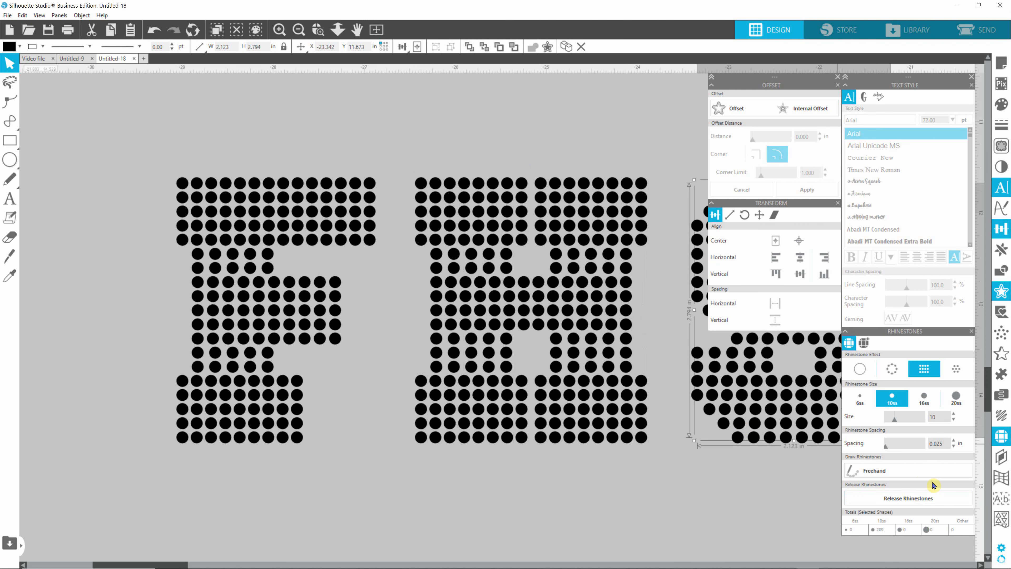
left_click(927, 498)
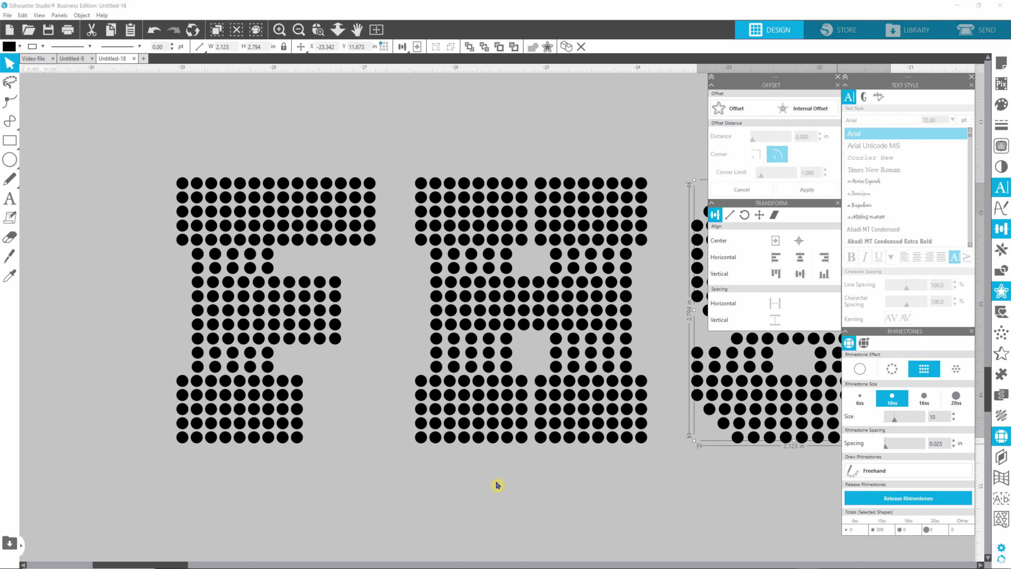
left_click(454, 480)
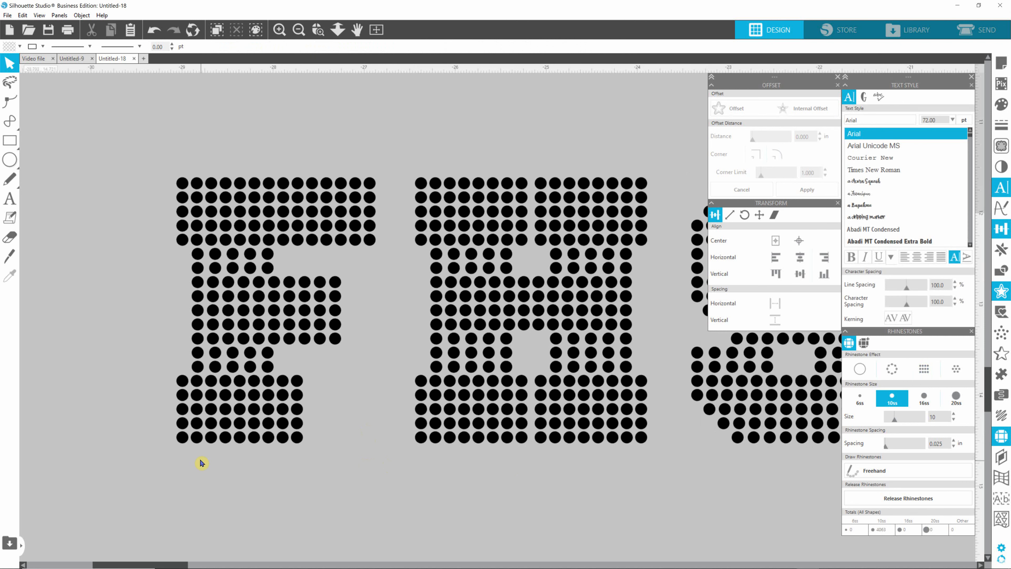
- Left-align the first two rhinestone columns of the F's stem with the matching columns of its base
left_click_drag(200, 457, 224, 249)
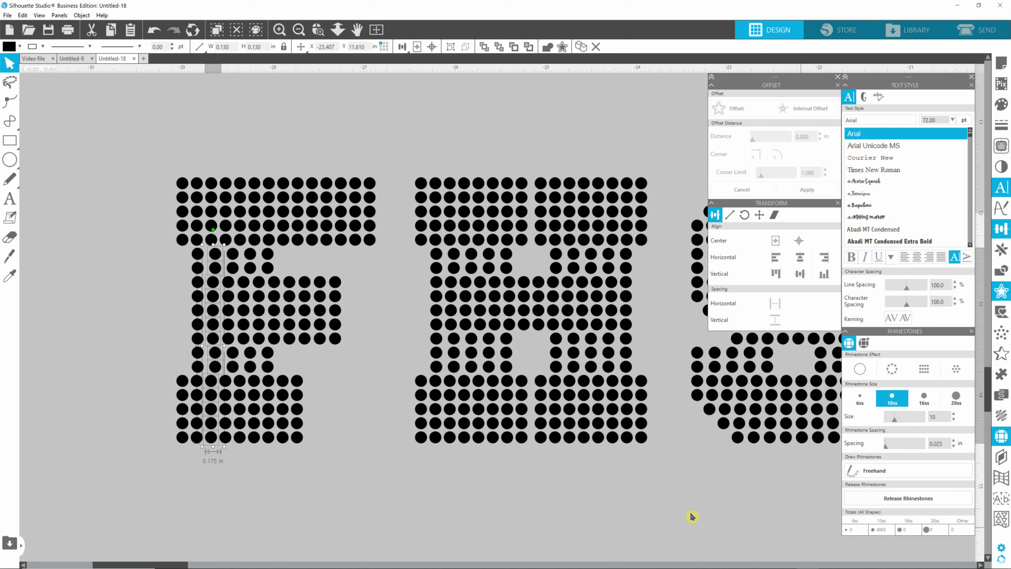
left_click(775, 263)
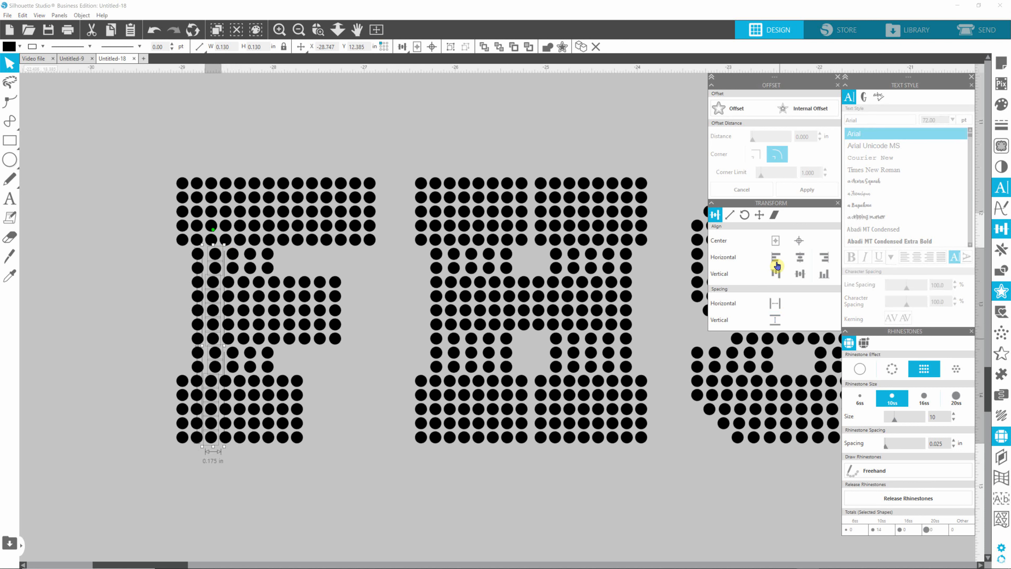
left_click(323, 468)
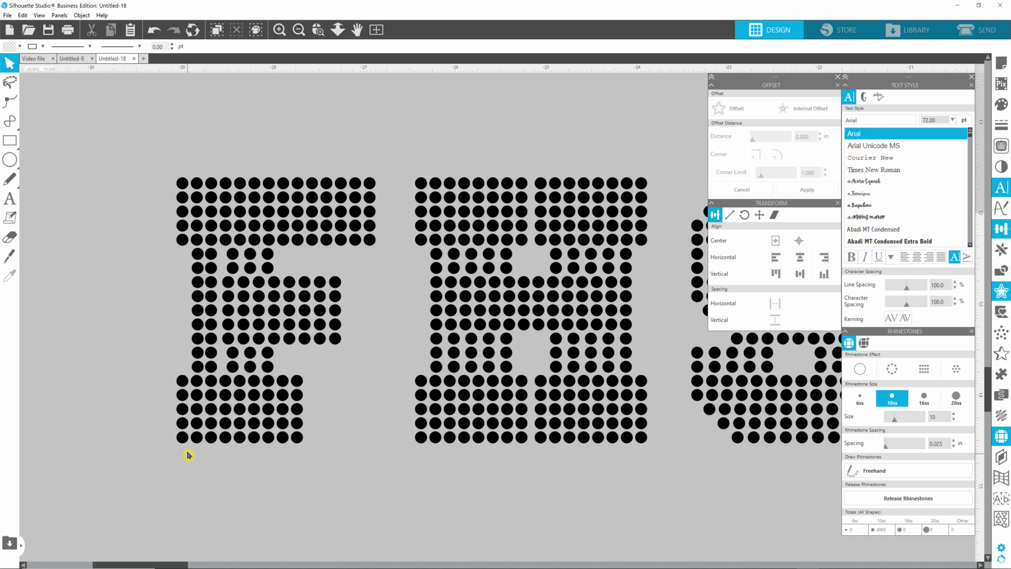
left_click_drag(191, 454, 206, 247)
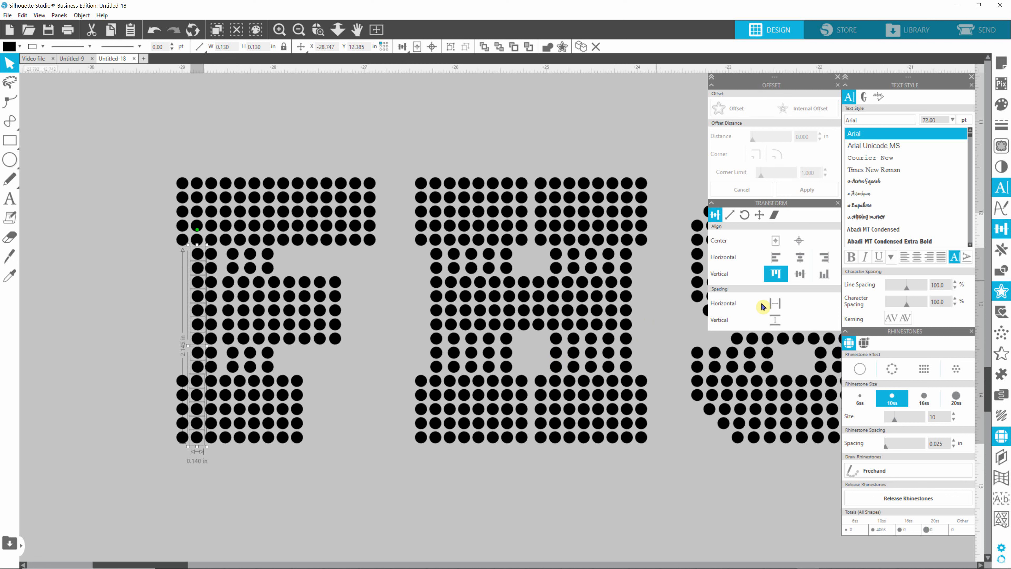
left_click(775, 257)
left_click(350, 525)
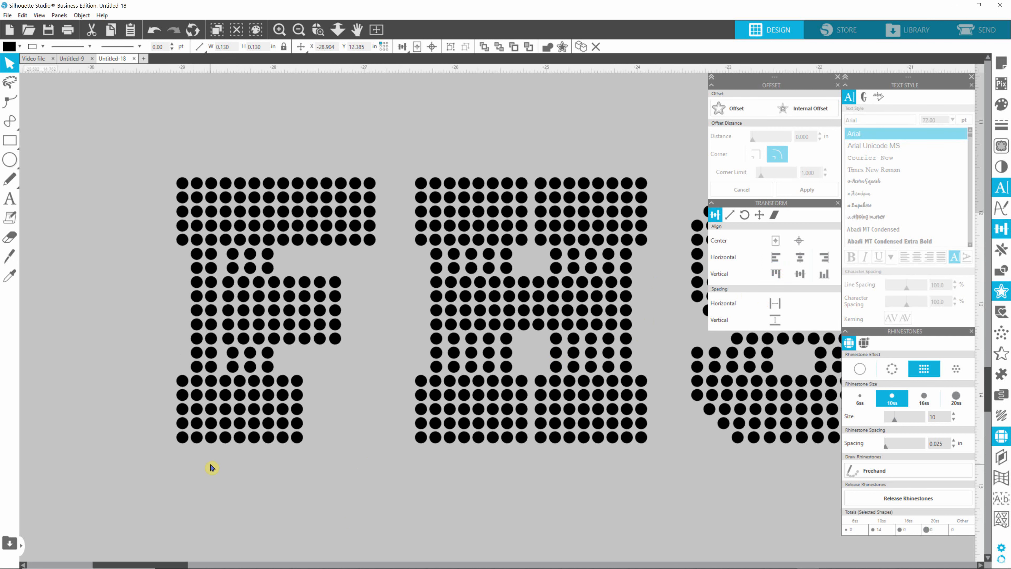
- Left-align the third rhinestone column of the F's stem with the base column below it
left_click_drag(215, 462, 244, 247)
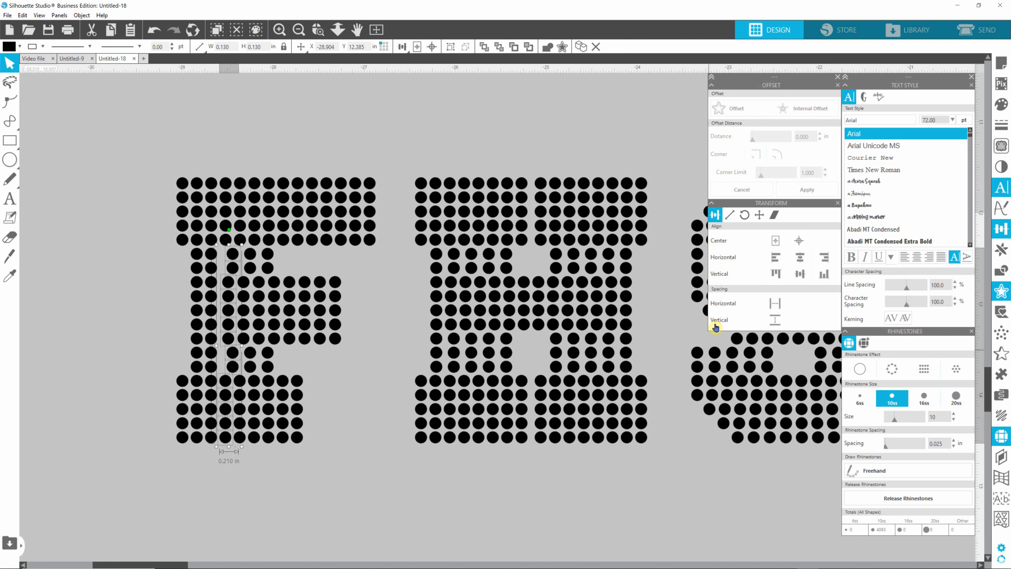
left_click(773, 261)
left_click(290, 517)
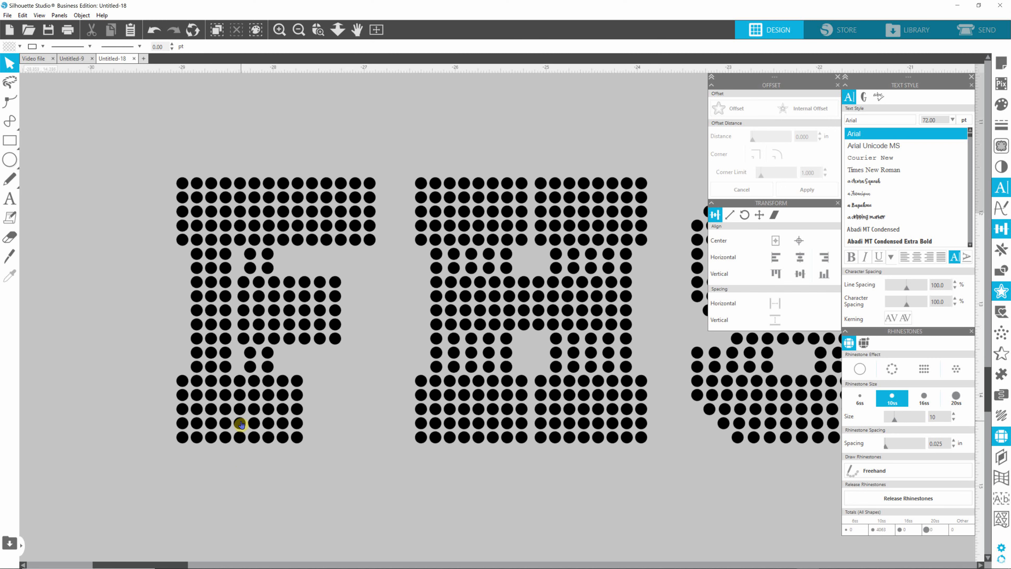
- Left-align the fourth column of the F's stem, including its middle-arm stones, with the base's top stone below it
scroll(236, 358, "up", 1)
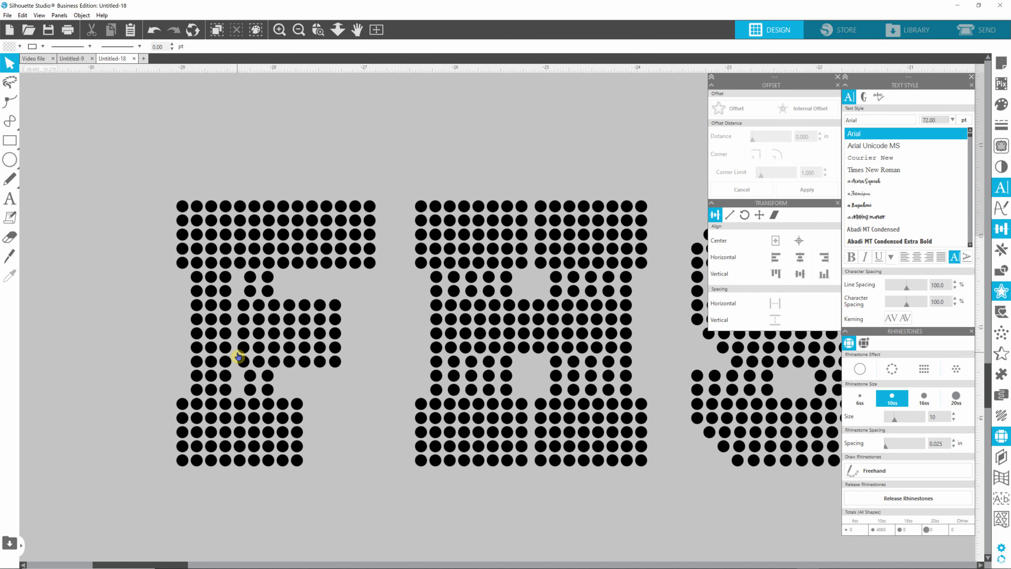
scroll(241, 378, "left", 1)
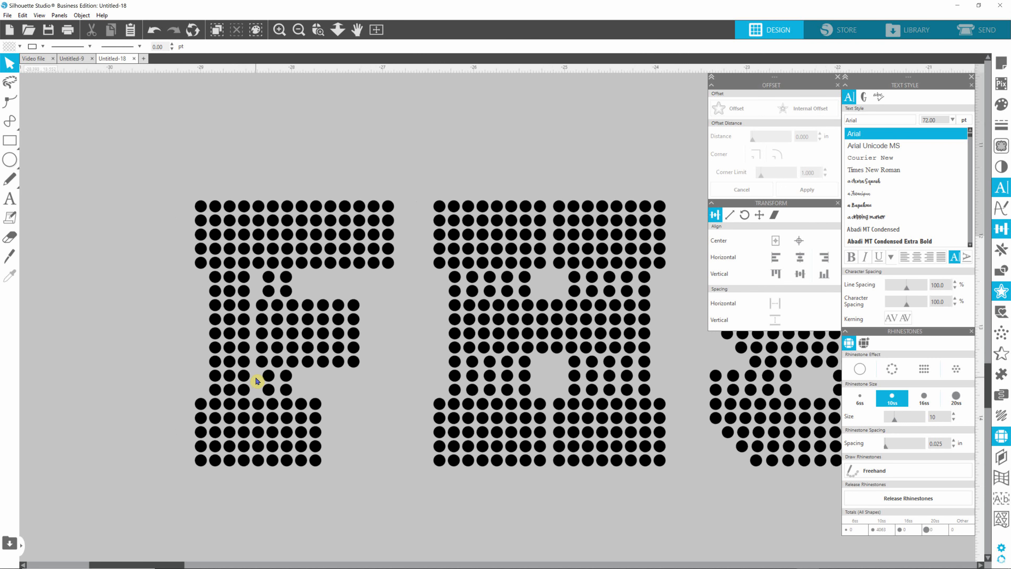
scroll(256, 383, "up", 5)
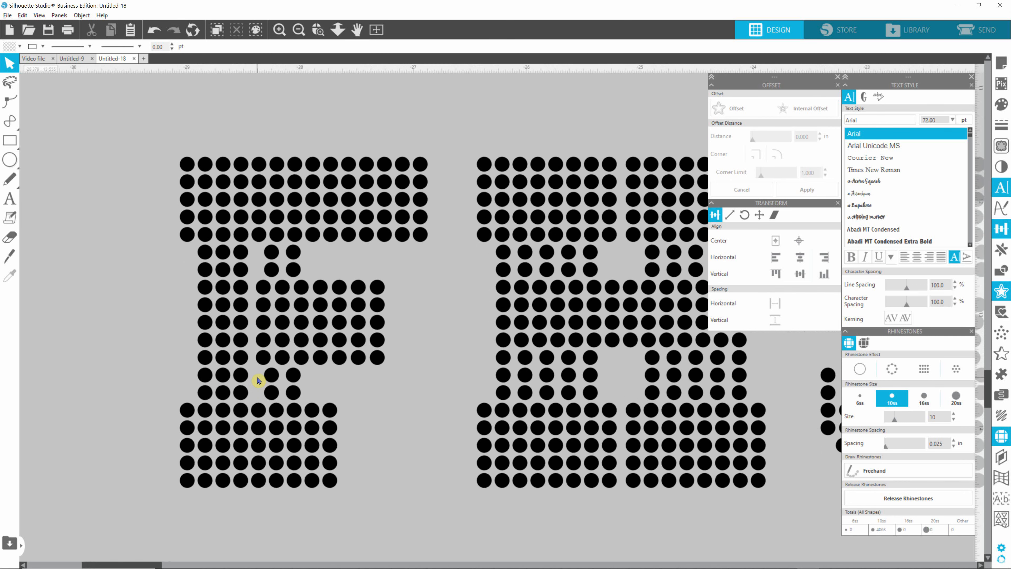
left_click_drag(244, 250, 286, 372)
left_click(273, 248, "shift")
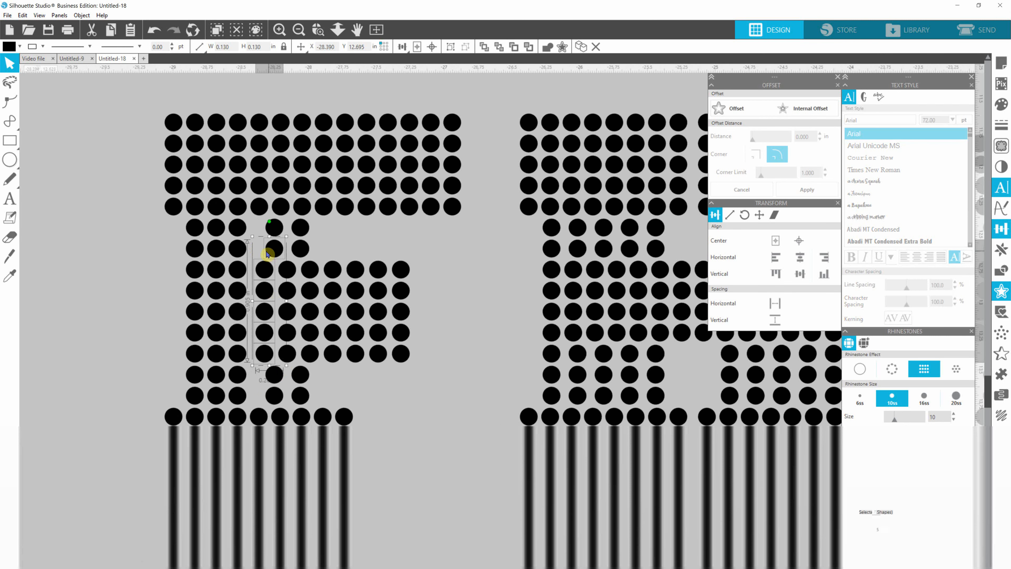
left_click(280, 230, "shift")
left_click(273, 381, "shift")
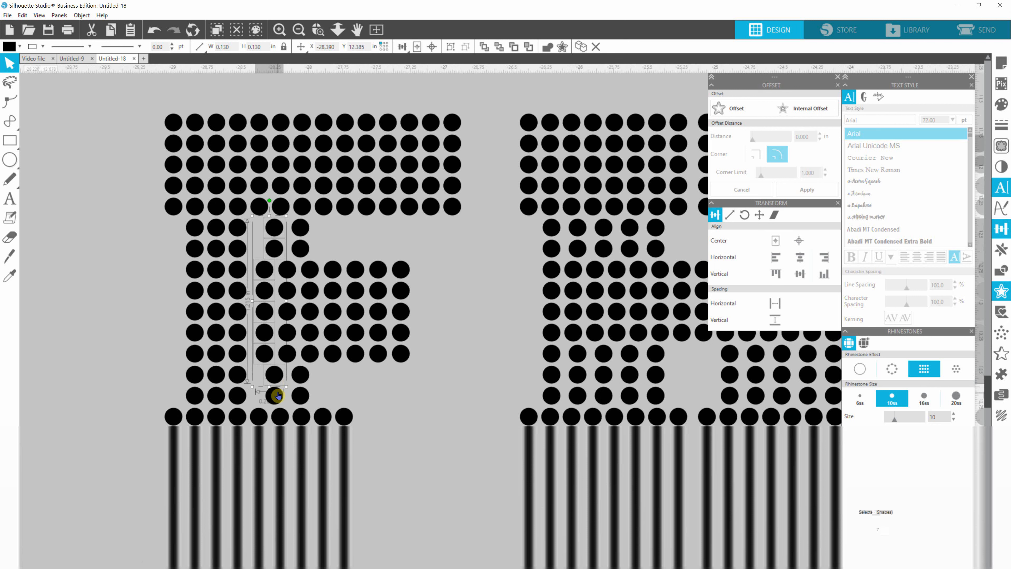
left_click(276, 396, "shift")
left_click(257, 424, "shift")
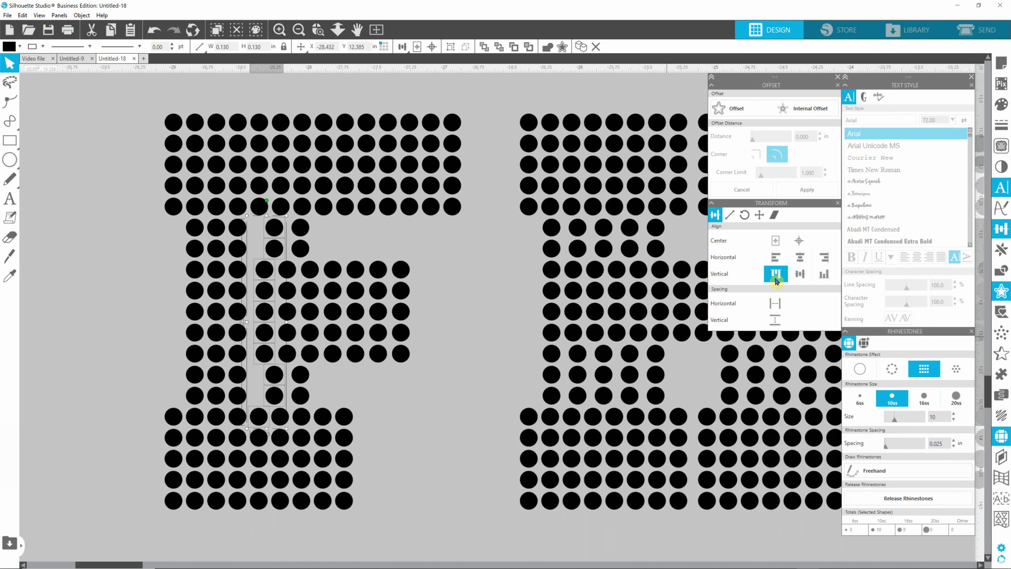
left_click(776, 257)
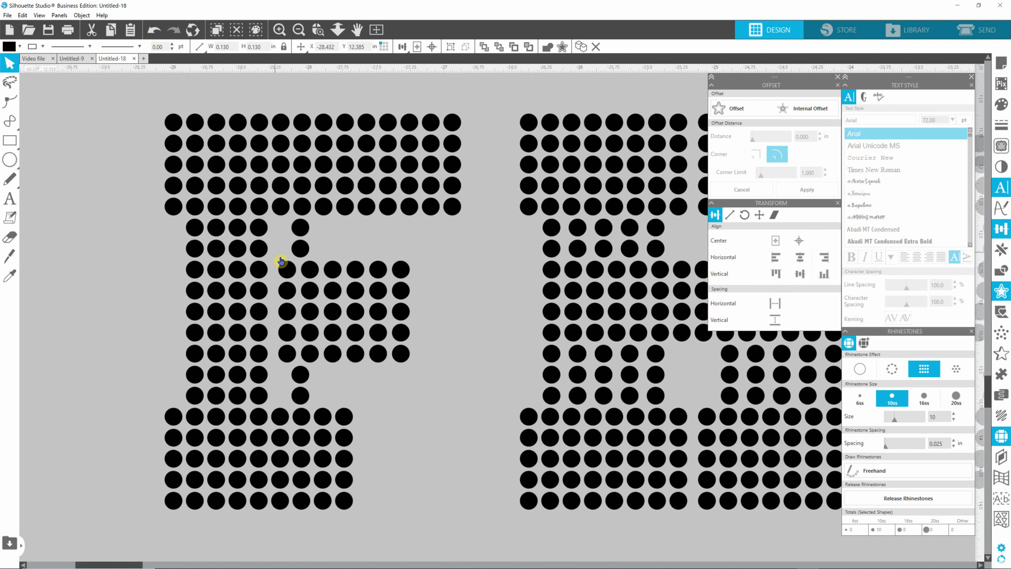
- Straighten the fifth column of the F's stem and left-align it with the base's top stone below it
left_click_drag(278, 260, 305, 375)
left_click(300, 230, "shift")
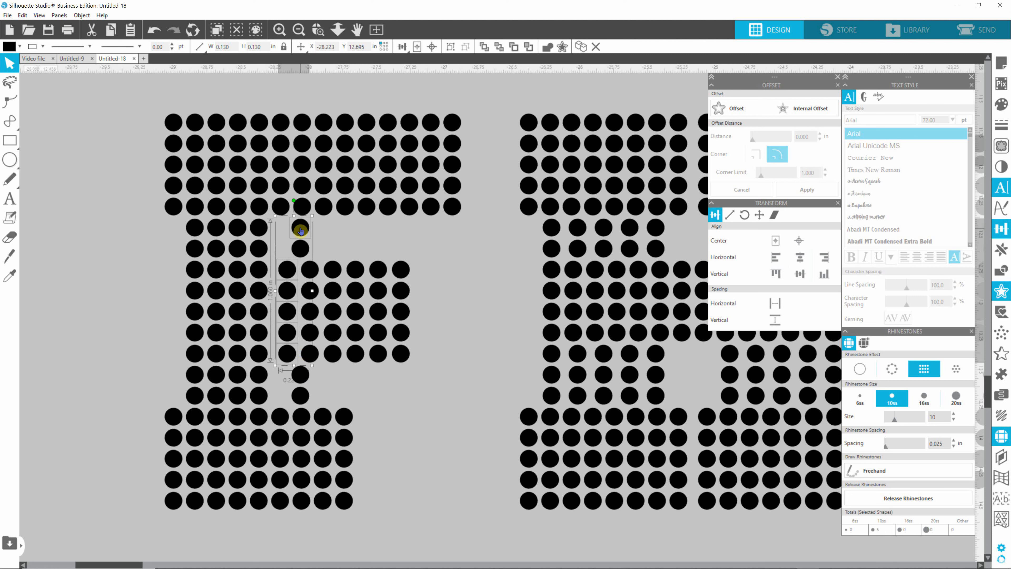
left_click(300, 376, "shift")
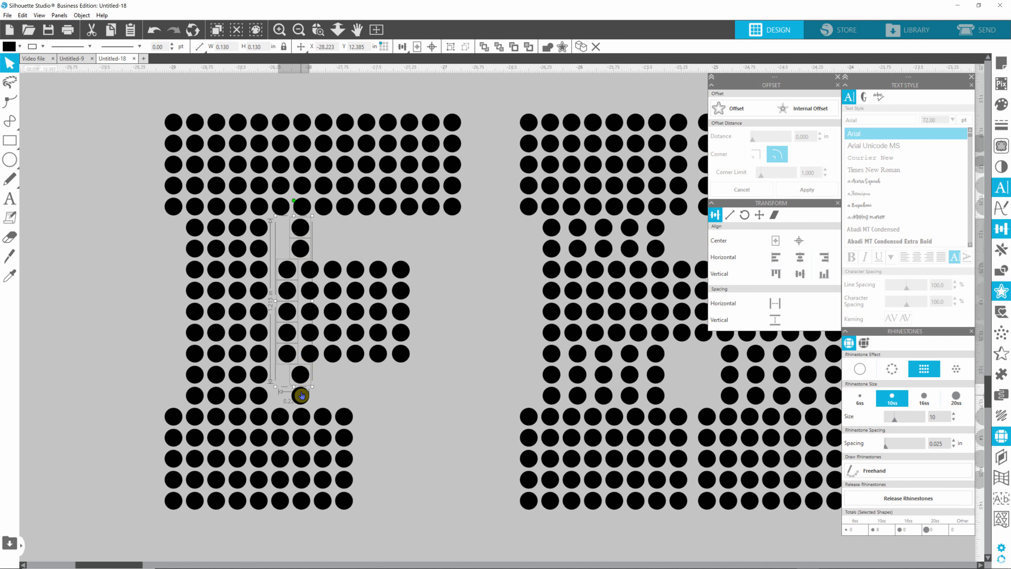
left_click(300, 395, "shift")
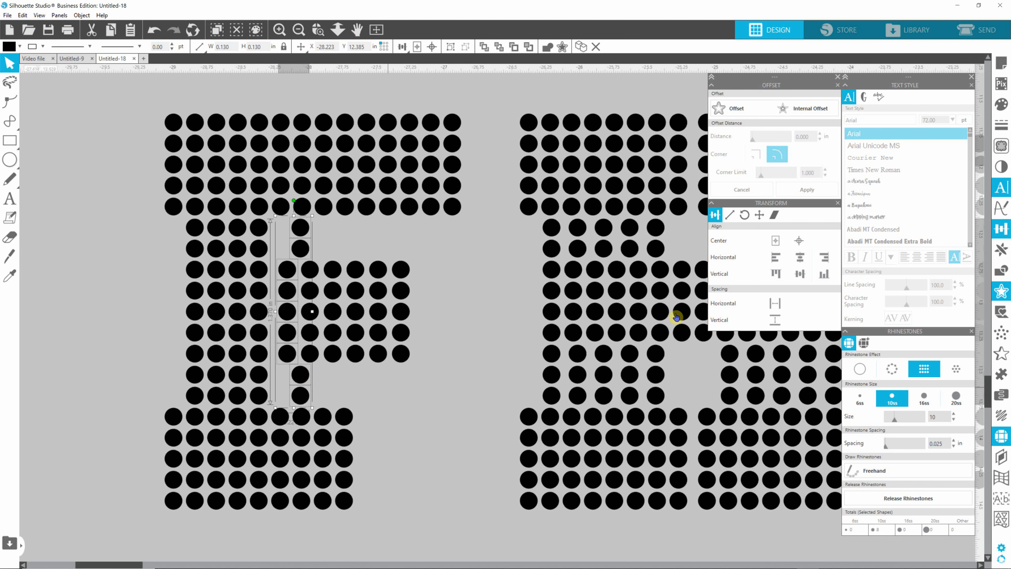
left_click(776, 260)
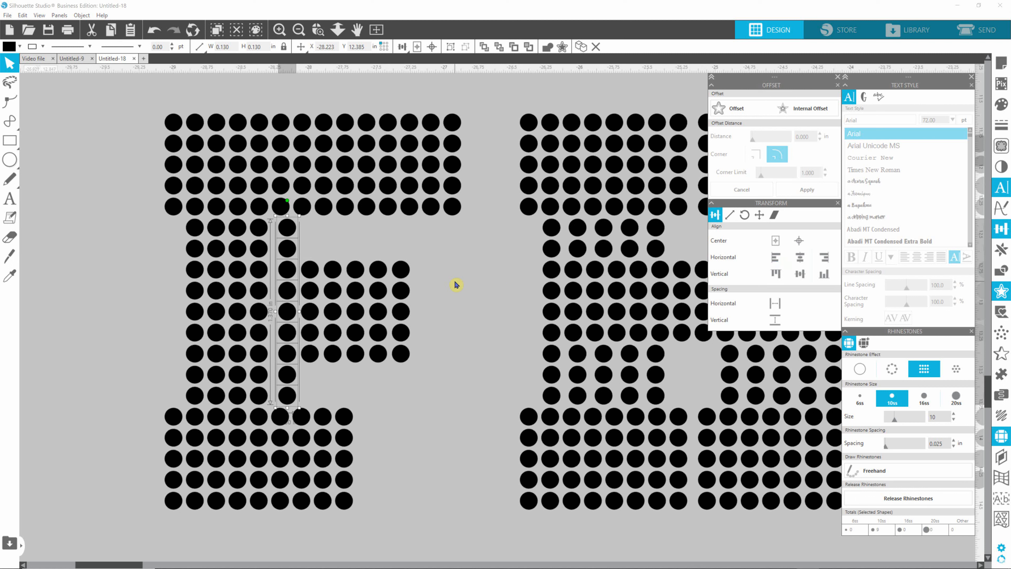
left_click(278, 421, "shift")
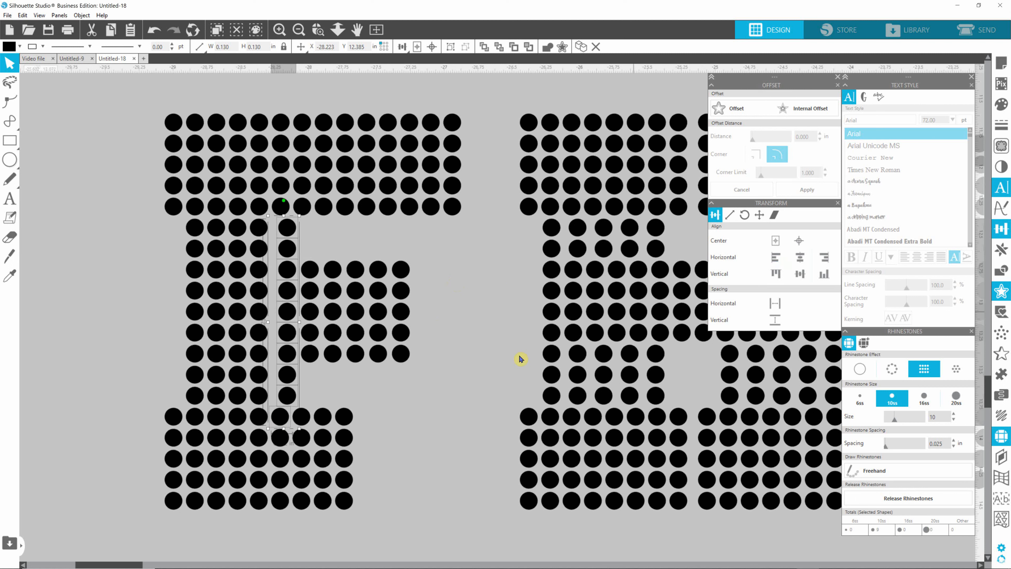
left_click(774, 259)
left_click(479, 368)
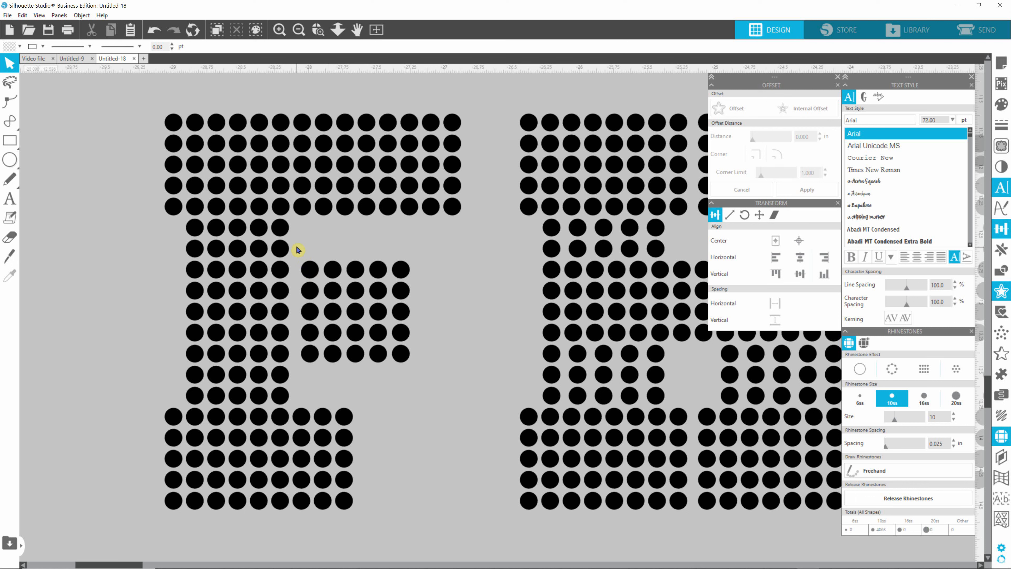
- Left-align the first two columns of the F's middle arm beyond the stem with the top-bar stones above them
left_click_drag(294, 249, 331, 373)
left_click(302, 214, "shift")
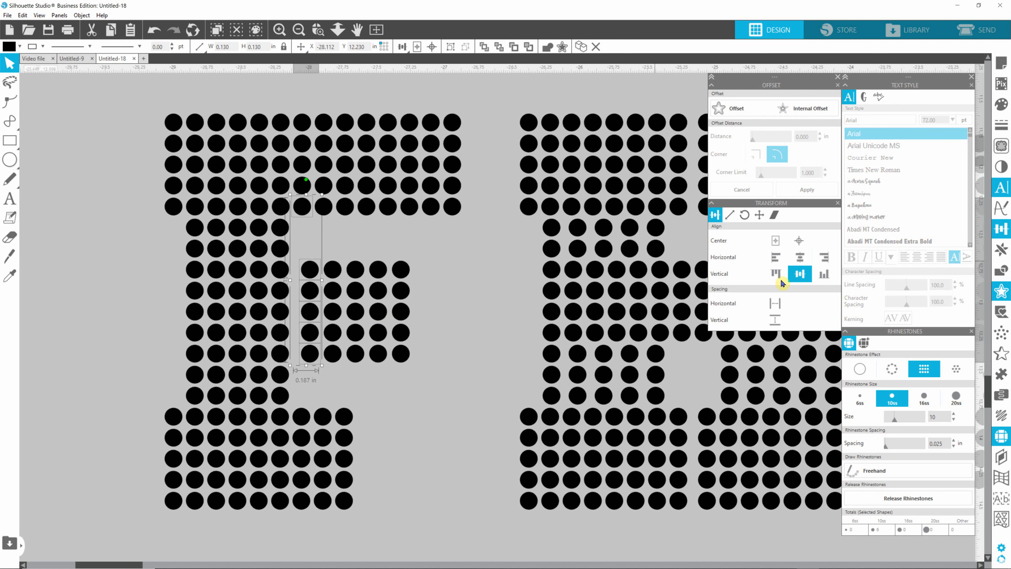
left_click(772, 259)
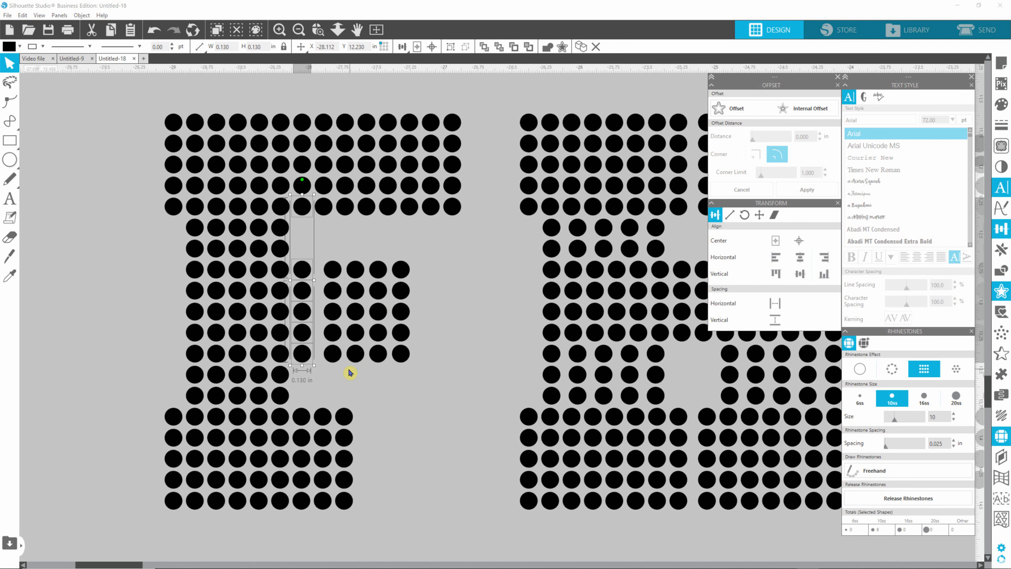
left_click(330, 353)
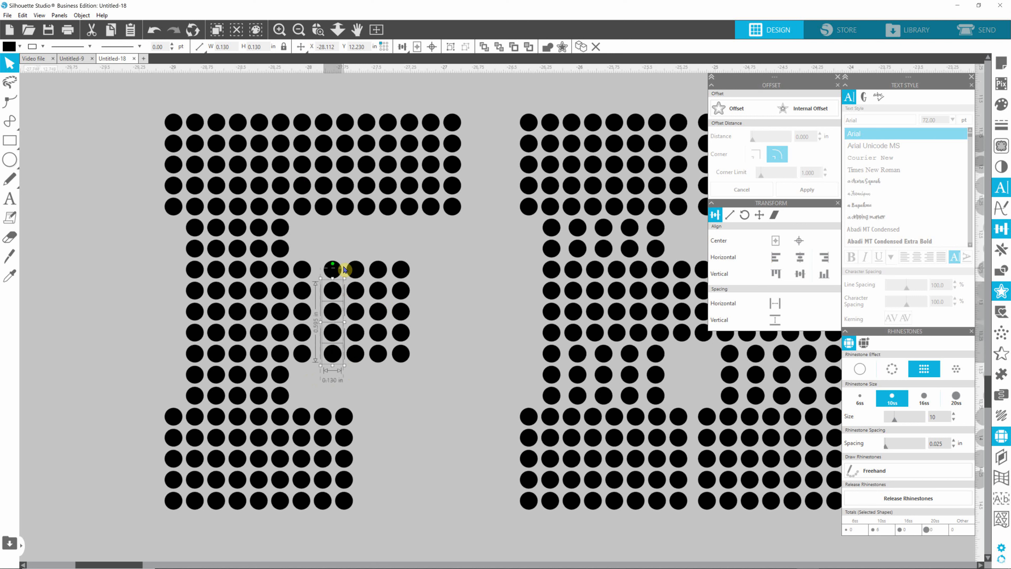
left_click(322, 211, "shift")
left_click(775, 257)
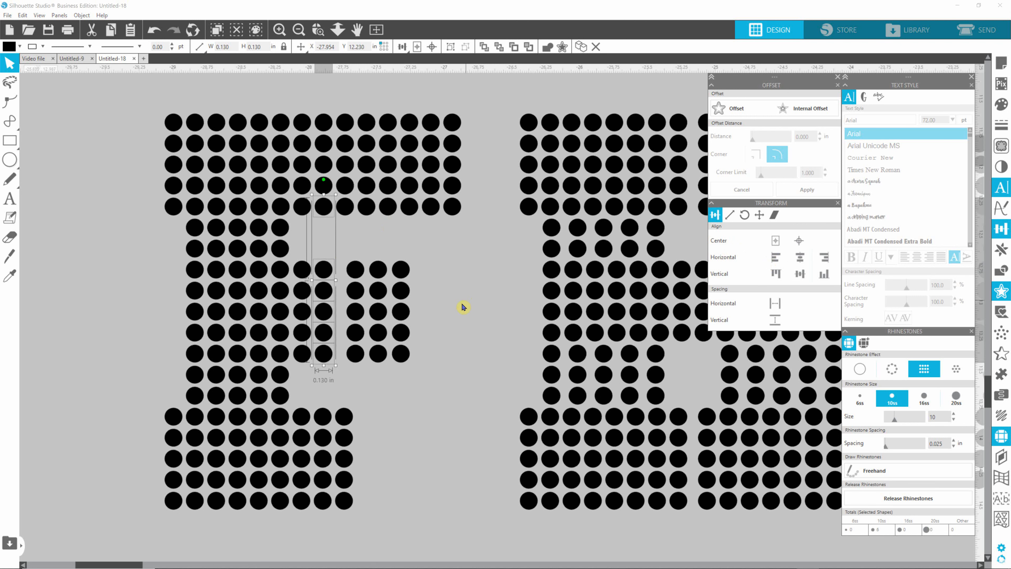
left_click(463, 307)
- Left-align the third and fourth columns of the F's middle arm with the top-bar stones above them
left_click_drag(336, 384, 375, 257)
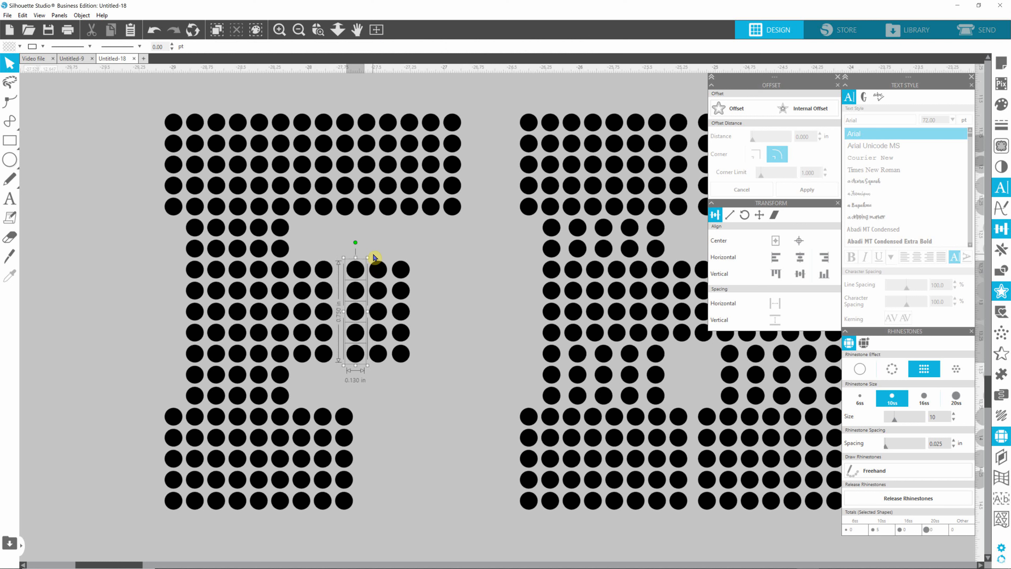
left_click(345, 215, "shift")
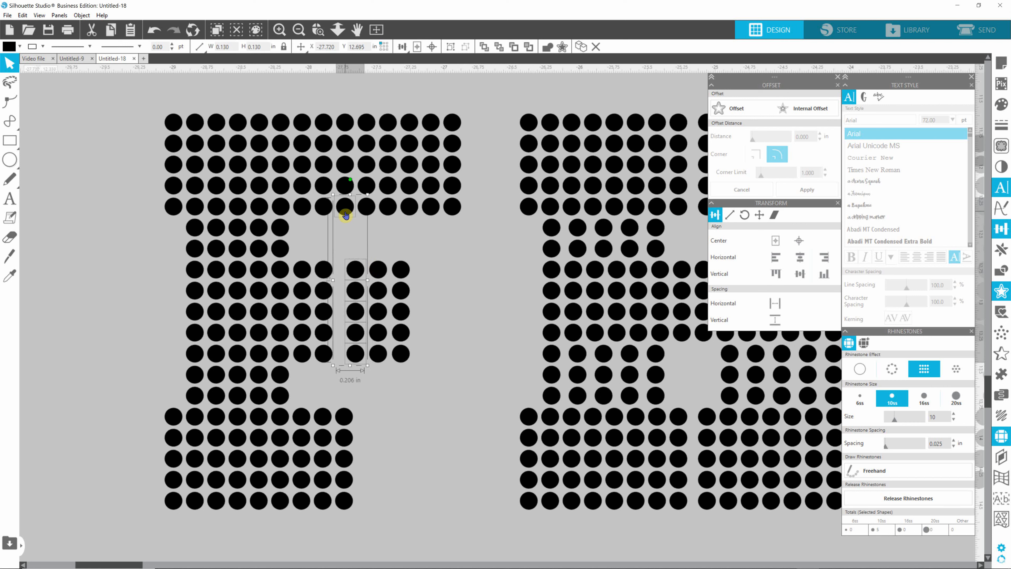
left_click(775, 257)
left_click(440, 339)
left_click_drag(363, 255, 391, 387)
left_click(366, 217, "shift")
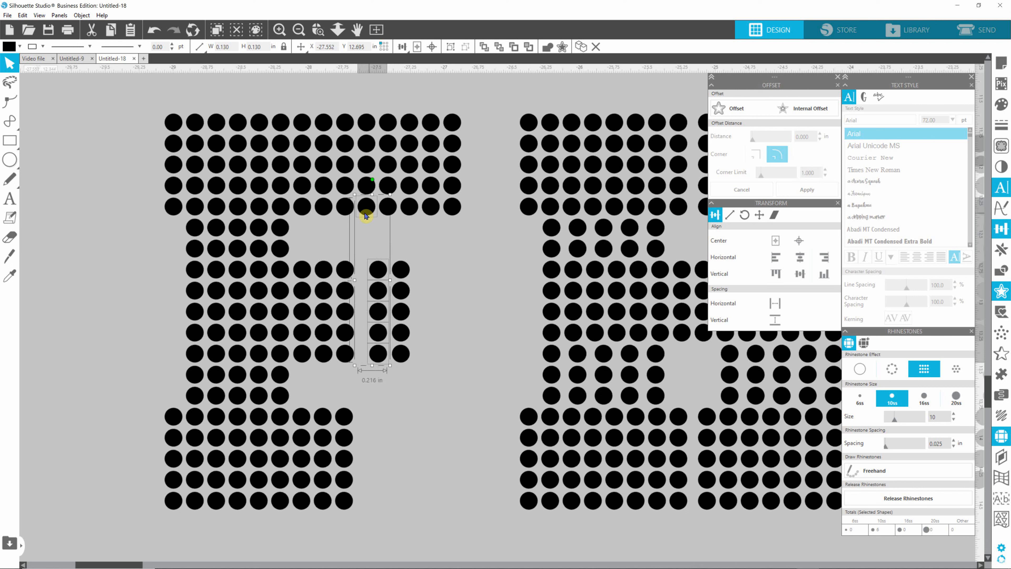
left_click(505, 338)
- Left-align the outermost column of the F's middle arm with the top-bar stone above it
left_click_drag(430, 243, 393, 383)
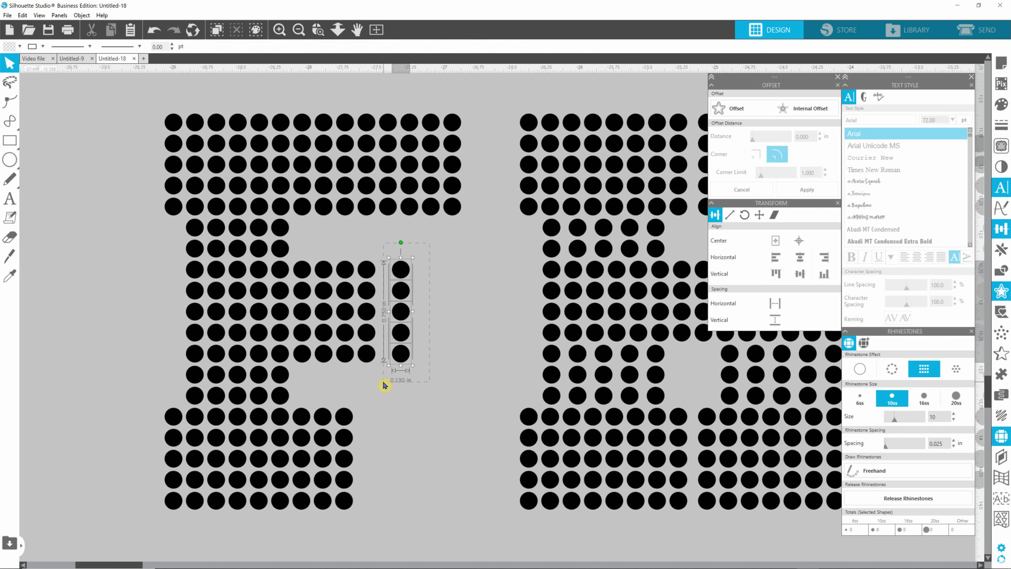
left_click(387, 206, "shift")
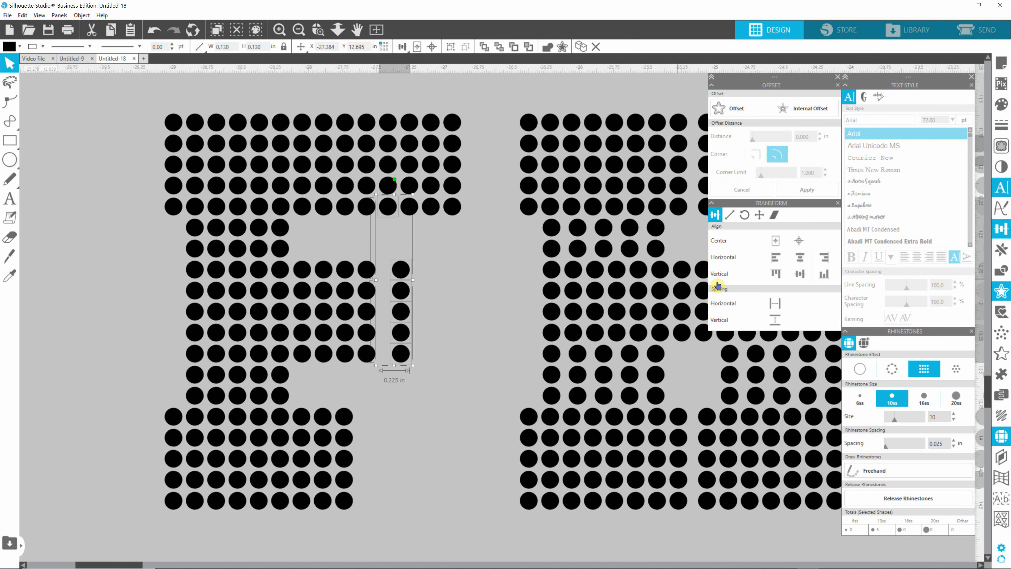
left_click(775, 257)
left_click(495, 366)
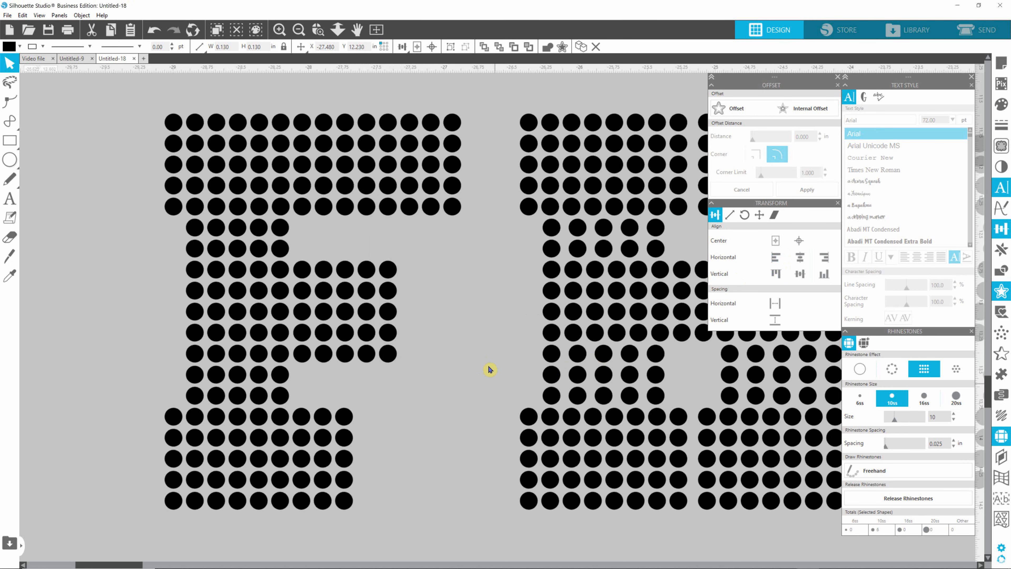
- Move the unreleased FHS rhinestone text up so it sits directly beneath the hand-aligned FHS lettering
scroll(497, 368, "down", 5)
scroll(498, 371, "down", 8)
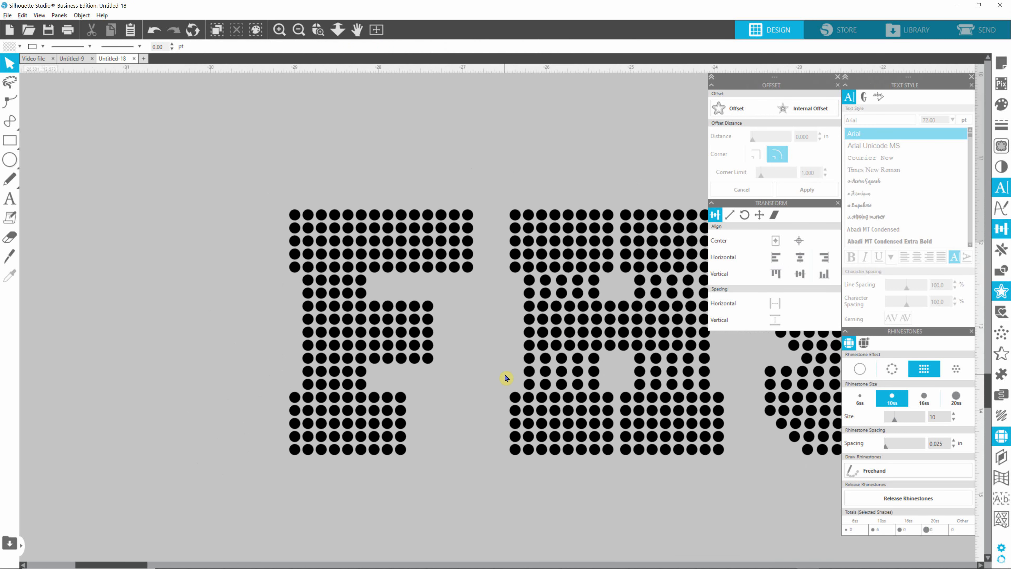
scroll(511, 392, "down", 2)
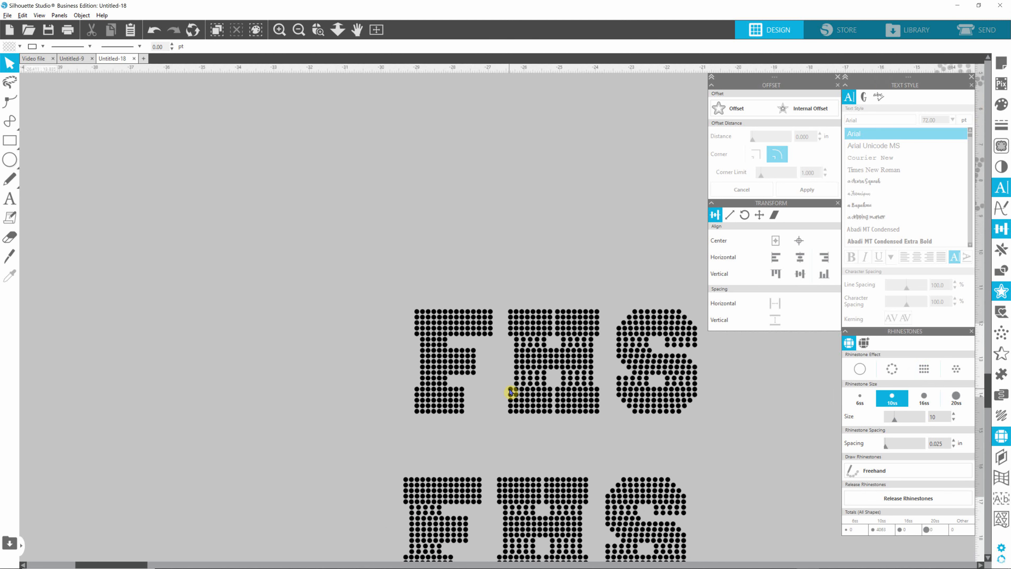
key("alt")
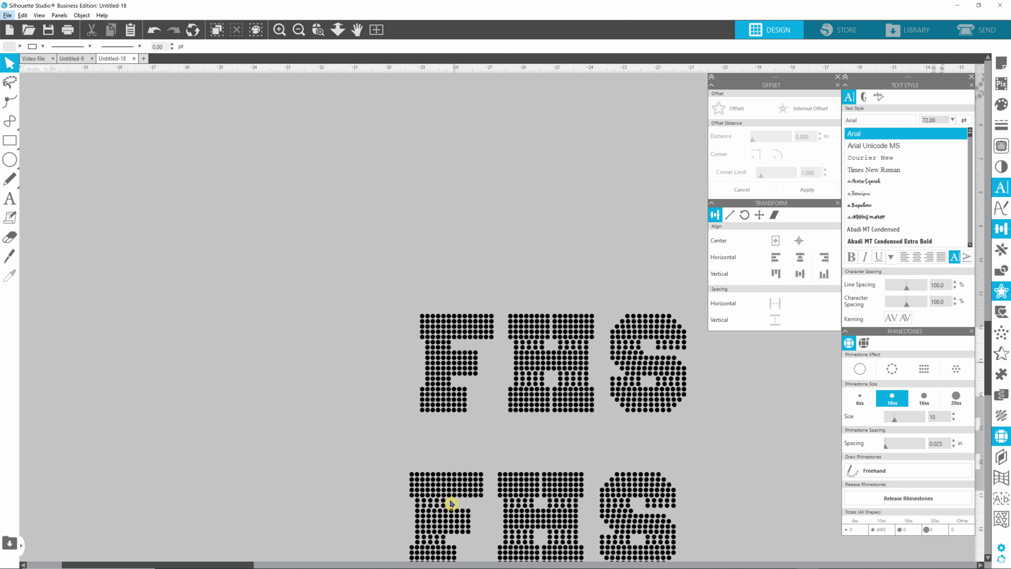
left_click(436, 519)
left_click_drag(436, 520, 449, 478)
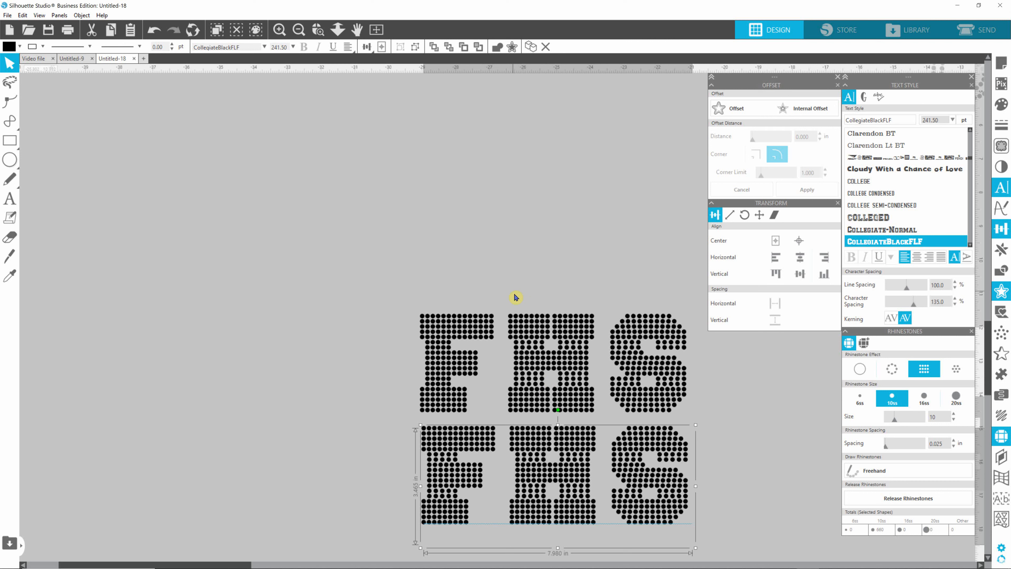
- Delete the upper row's H stones and place a duplicate of the straightened F to the left of the original
mouse_move(502, 300)
left_mouse_down()
mouse_move(576, 413)
mouse_move(591, 419)
left_mouse_up()
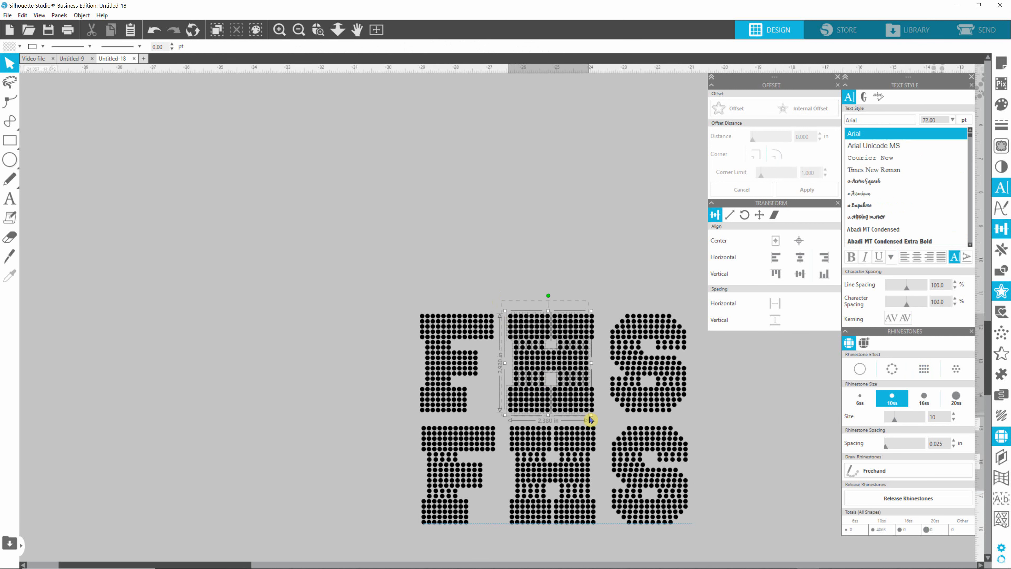
key("Delete")
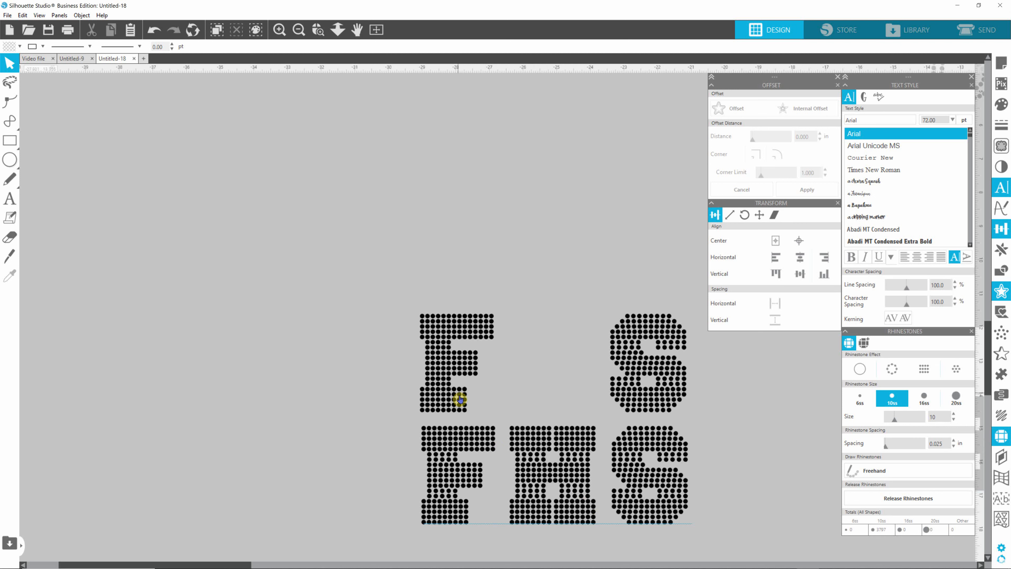
left_click_drag(410, 299, 520, 418)
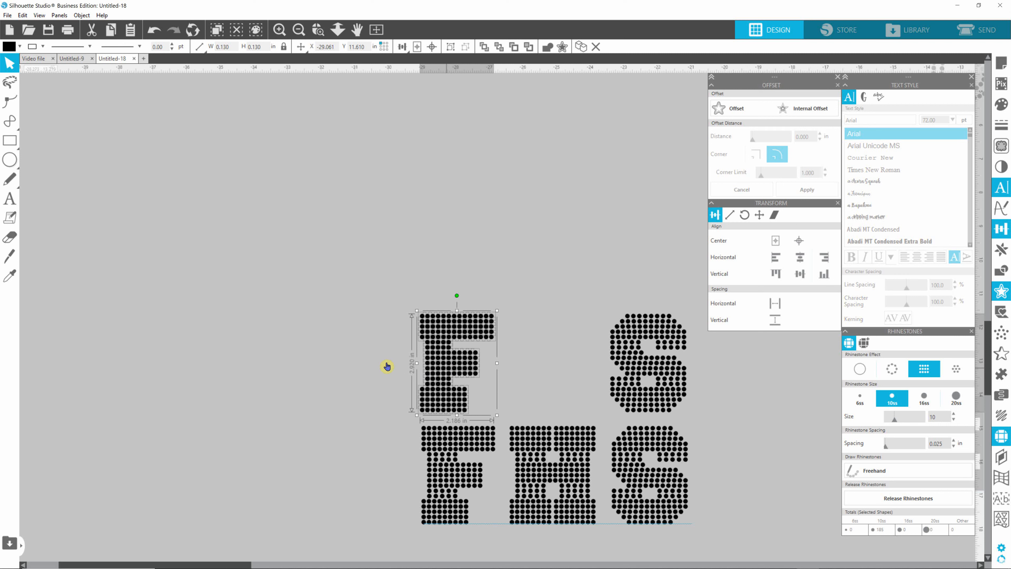
mouse_move(336, 362)
left_mouse_down()
mouse_move(293, 357)
mouse_move(334, 362)
mouse_move(345, 373)
left_mouse_up()
left_click(351, 450)
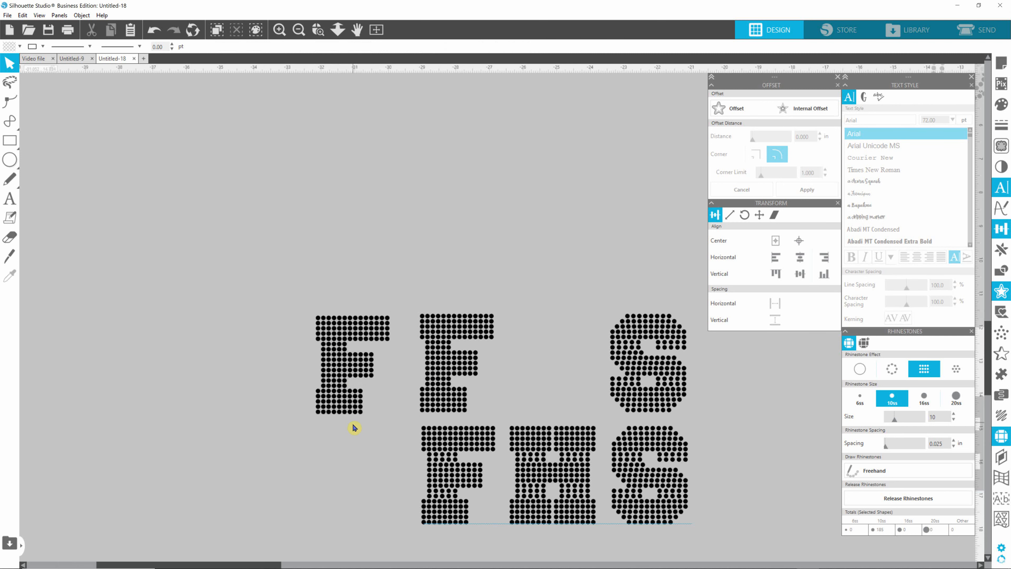
- Trim the duplicated F's base and top bar to seven columns each by deleting the extra stones on their right ends
left_click(369, 392)
mouse_move(371, 387)
left_mouse_down()
mouse_move(395, 316)
mouse_move(383, 400)
mouse_move(379, 390)
left_mouse_up()
key("Delete")
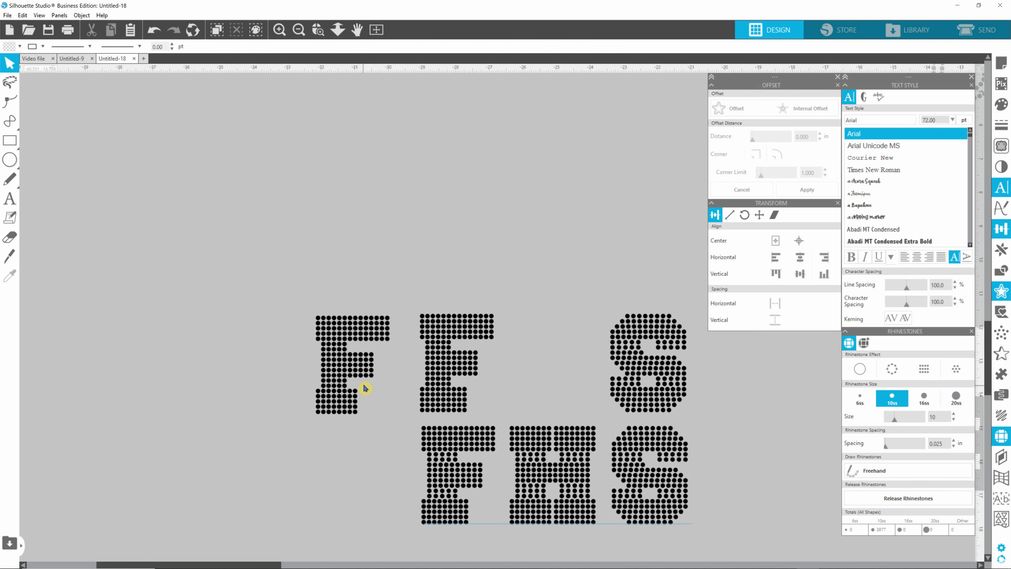
left_click(355, 401)
key("Delete")
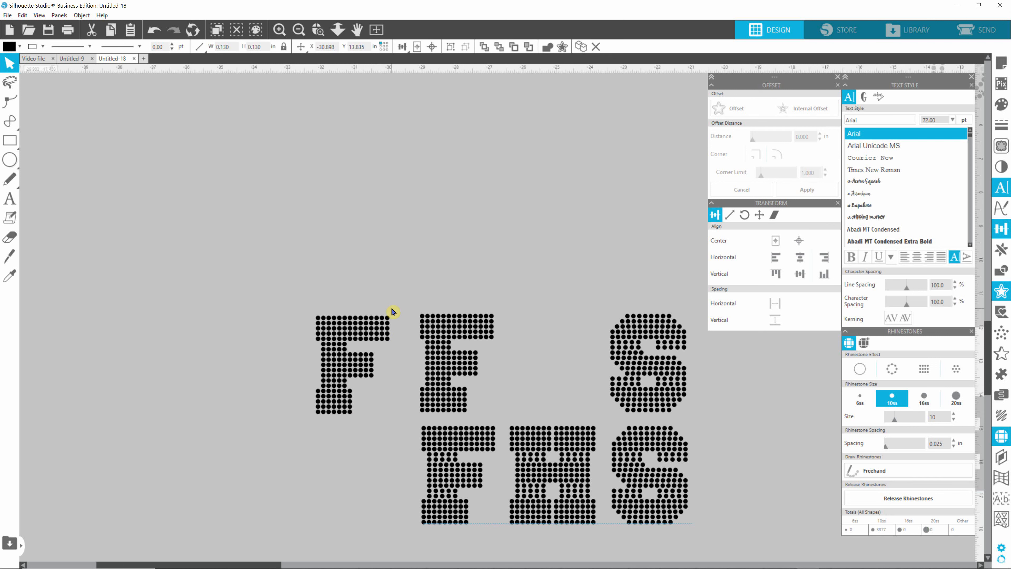
left_click_drag(392, 311, 354, 356)
key("Delete")
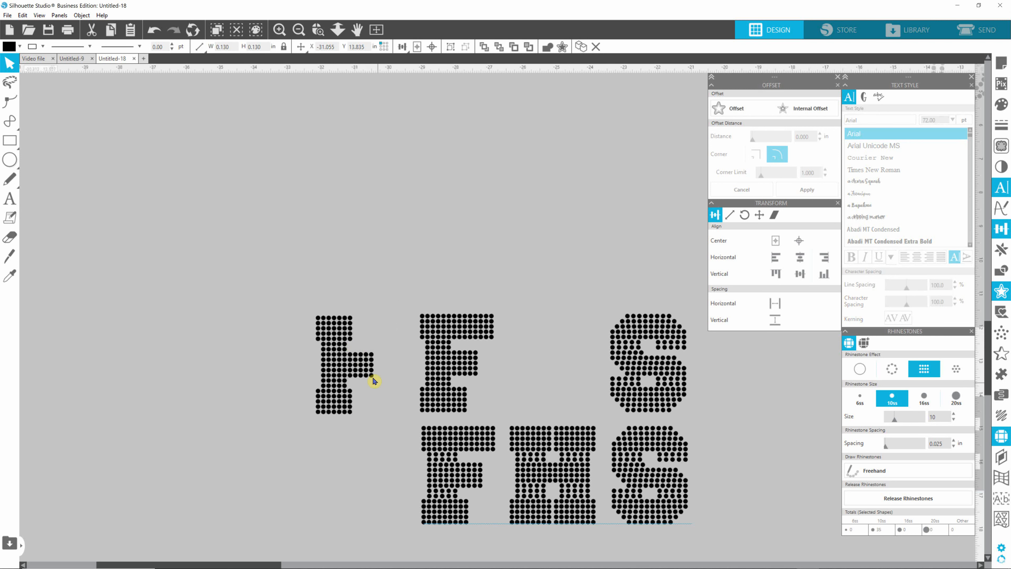
left_click(383, 398)
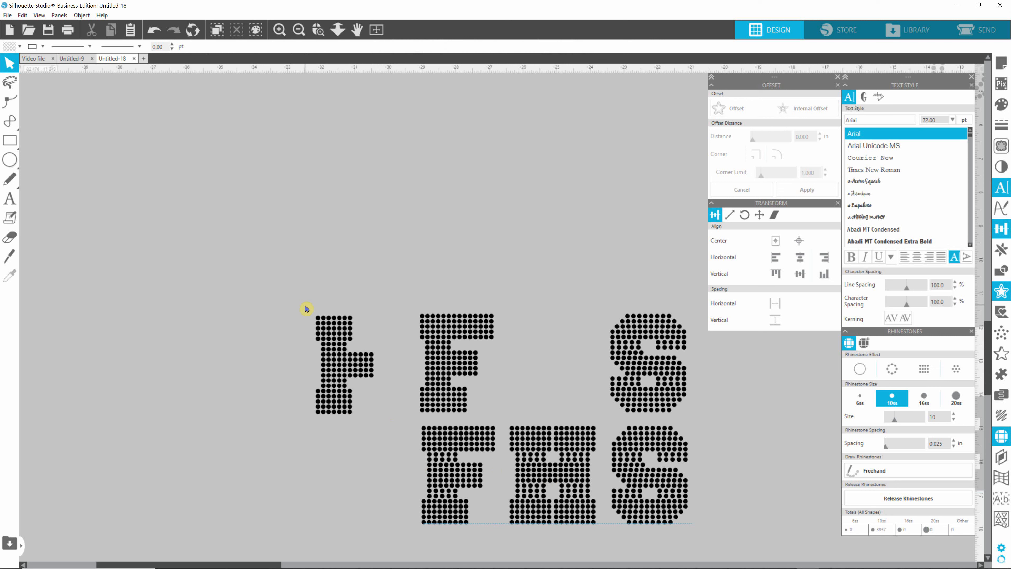
- Move the trimmed half letter above the original F and mirror a copy to its right to form an H
left_click_drag(301, 291, 396, 430)
left_click_drag(348, 374, 444, 246)
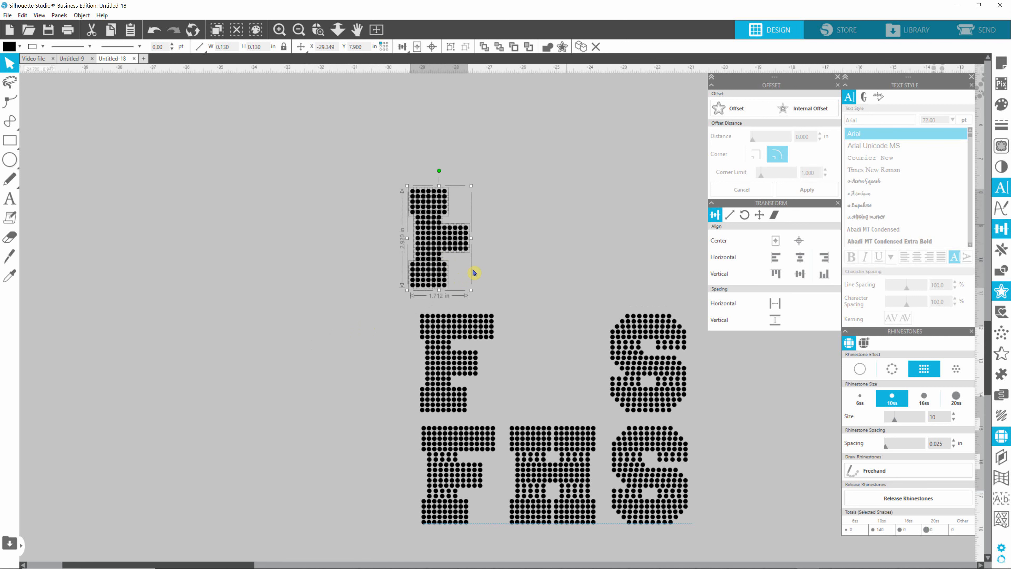
left_click(1001, 248)
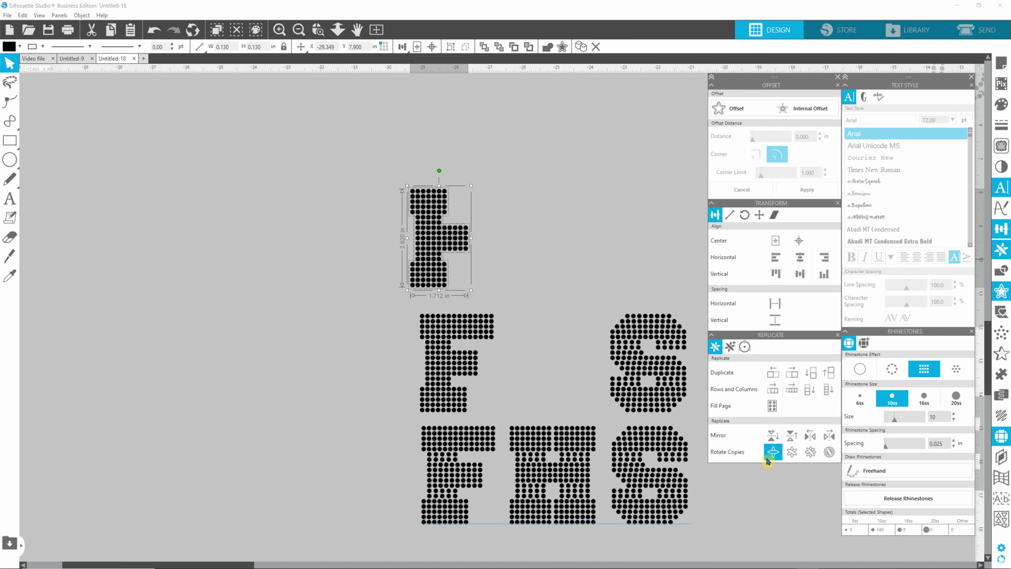
left_click(831, 441)
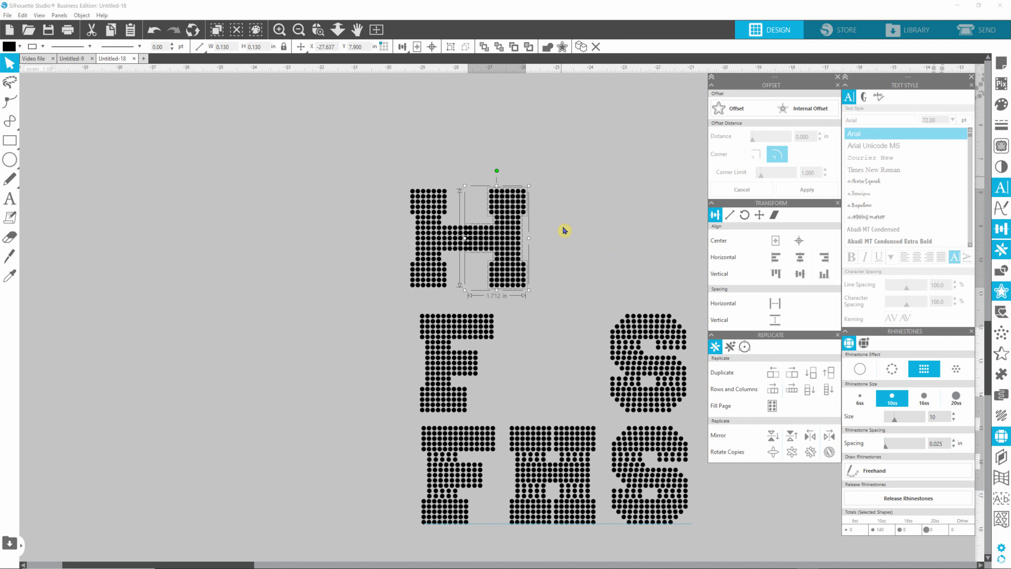
- Fill the mirrored right half of the H with light orange
left_click(10, 48)
left_click(118, 182)
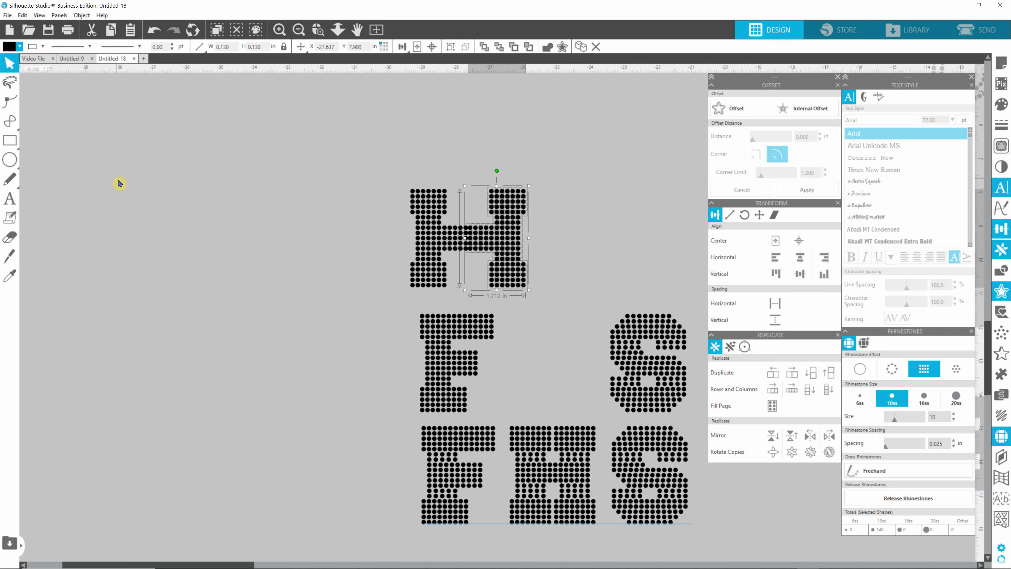
left_click(12, 47)
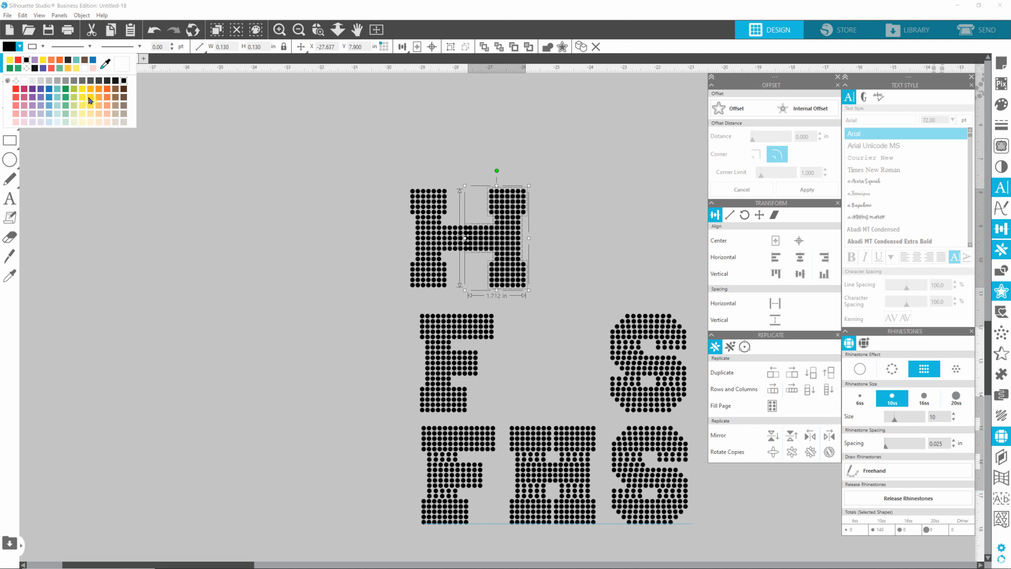
left_click(109, 99)
left_click(609, 256)
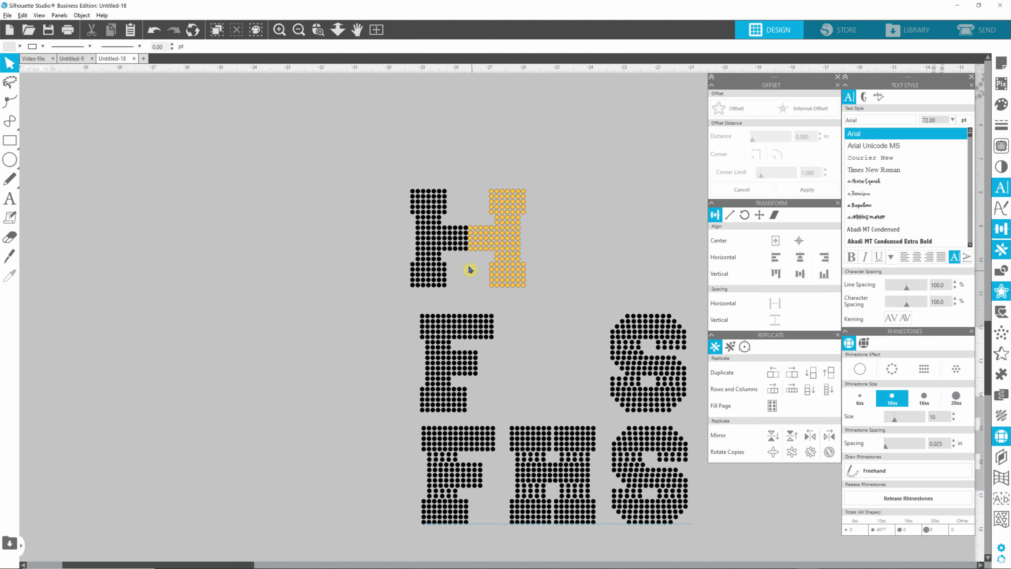
- Examine the stone columns where the black and orange halves of the H meet and compare its proportions with the lettering below
scroll(470, 270, "up", 3)
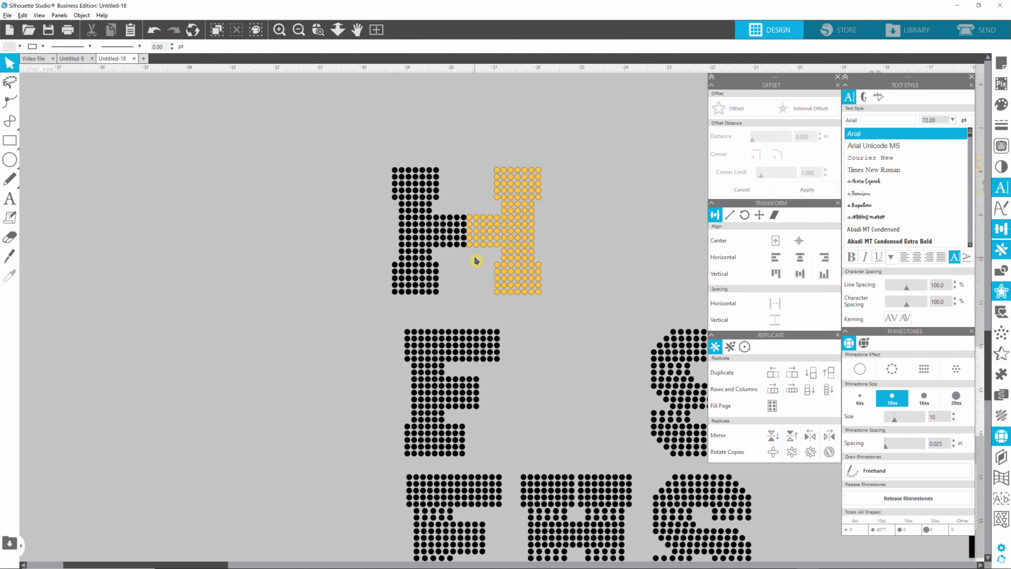
scroll(592, 529, "down", 2)
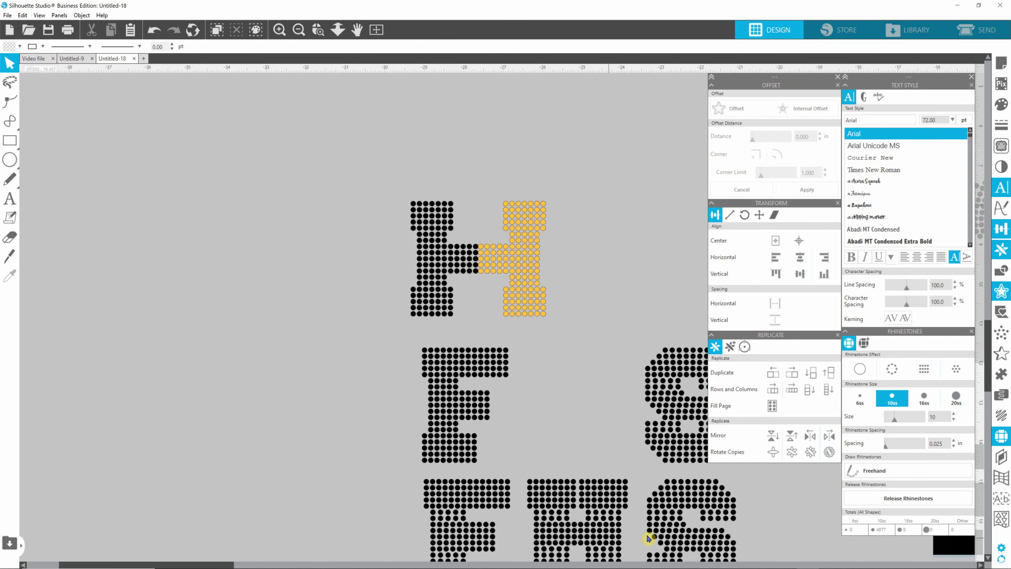
left_click_drag(989, 341, 988, 361)
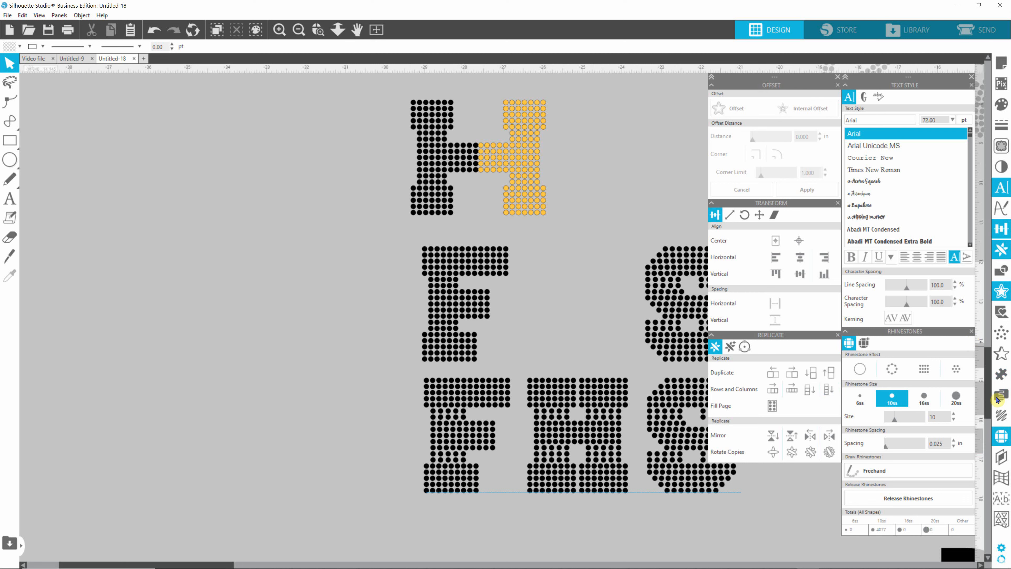
left_click_drag(988, 394, 988, 379)
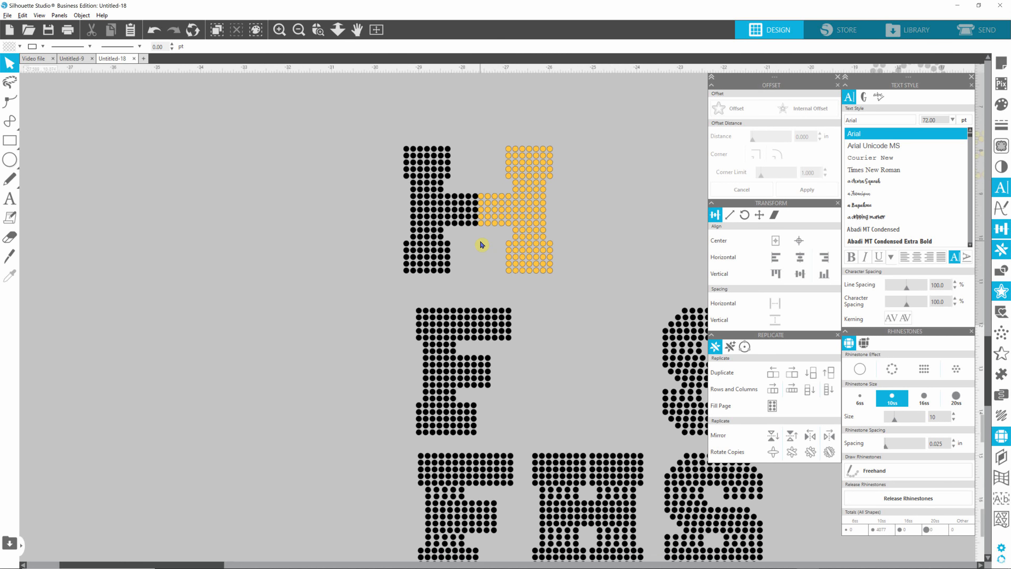
scroll(482, 247, "up", 3)
scroll(477, 211, "up", 3)
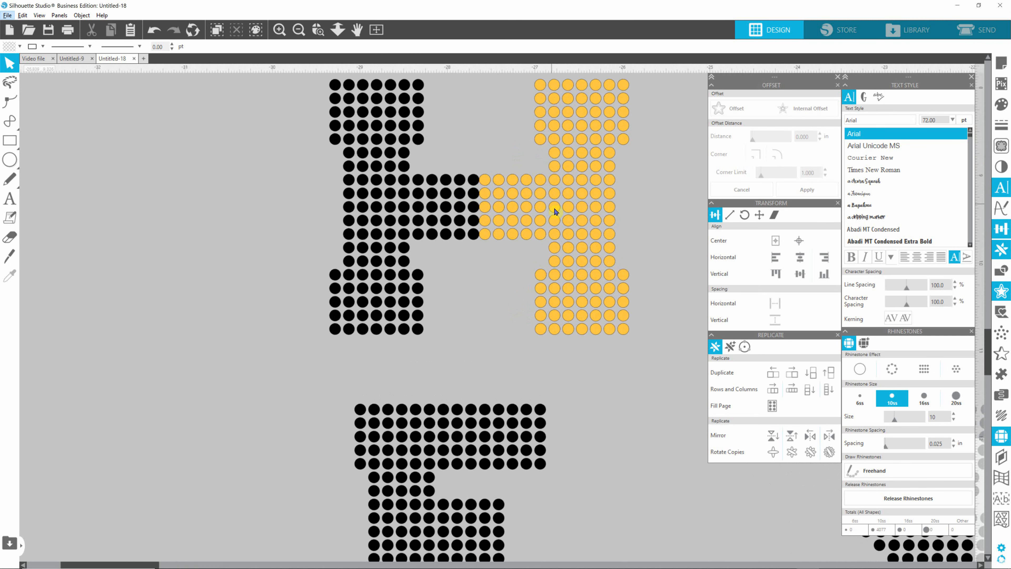
left_click(555, 207)
left_click(645, 208)
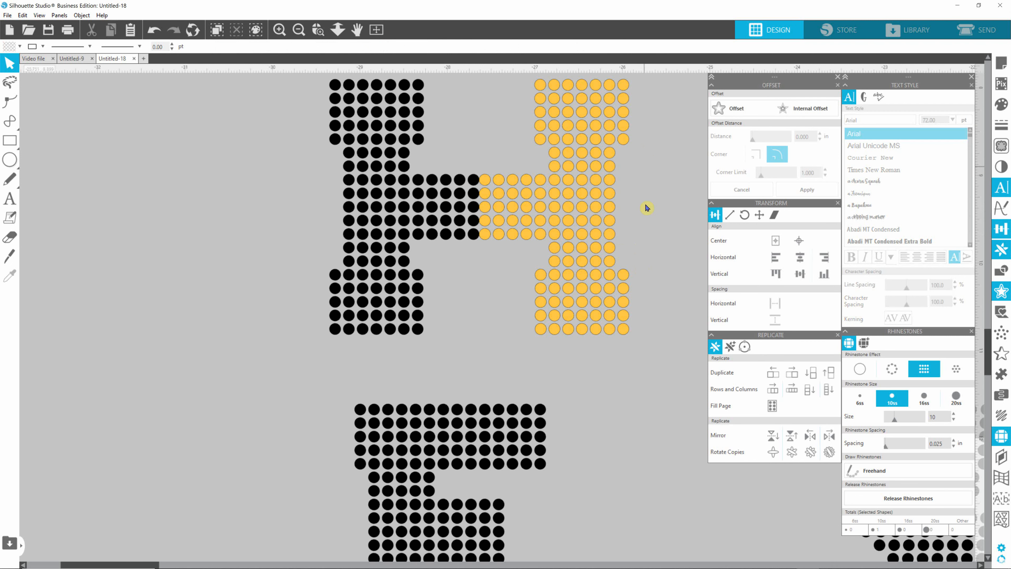
left_click_drag(989, 351, 989, 340)
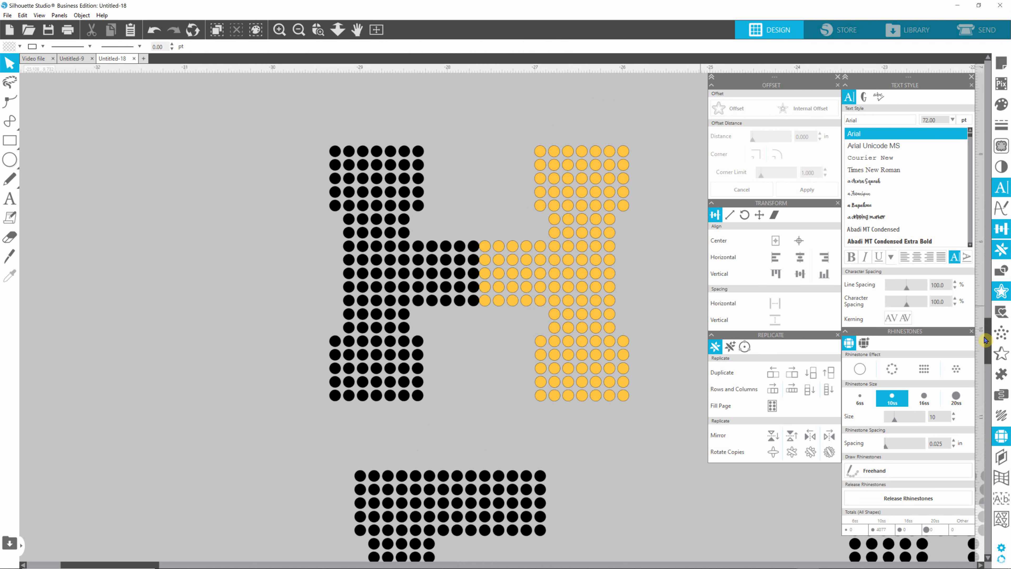
- Group all the yellow rhinestones that form one half of the letter H
left_click_drag(650, 125, 477, 407)
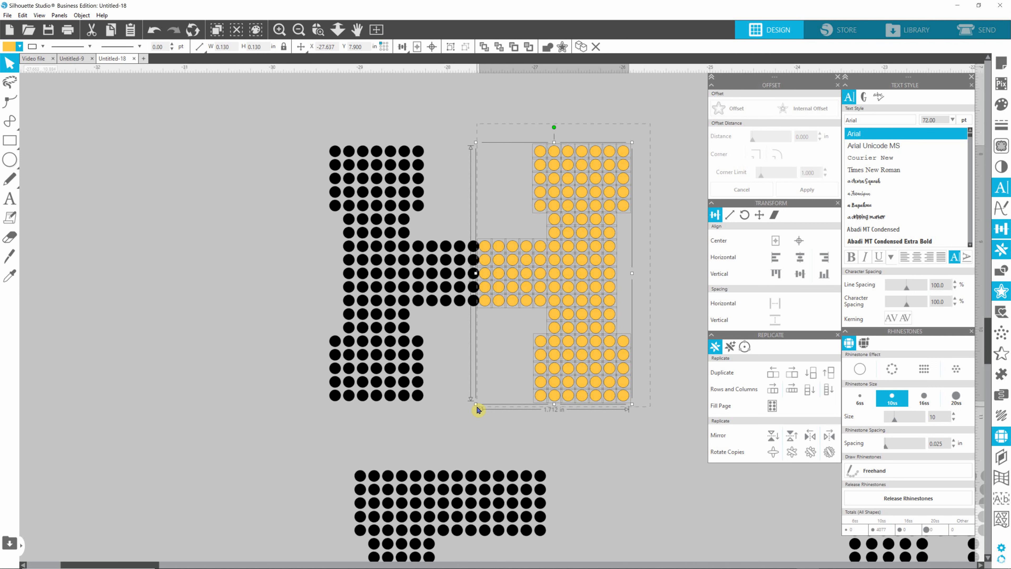
right_click(549, 343)
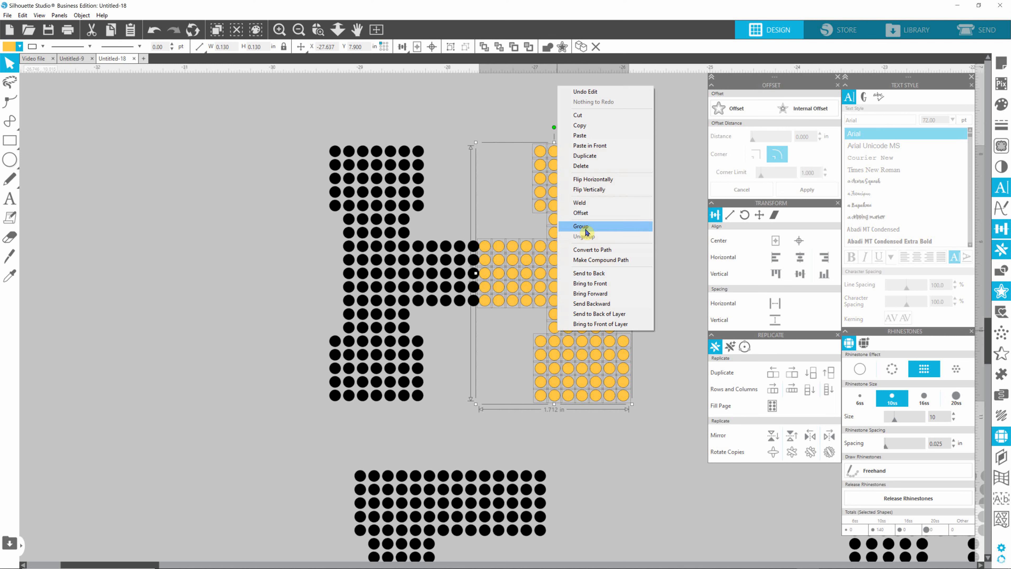
left_click(585, 233)
left_click(672, 309)
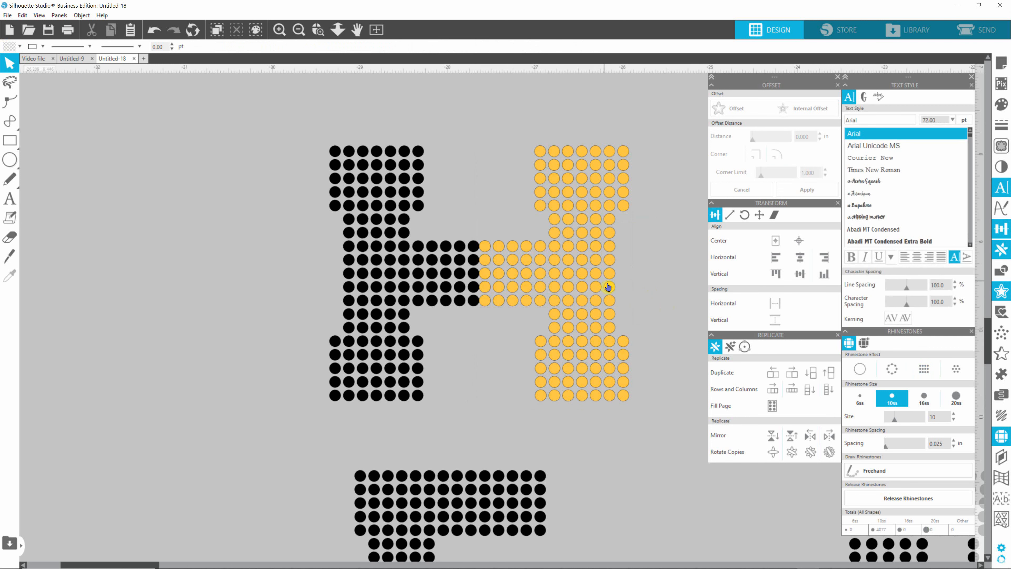
- Move the grouped yellow half left so its crossbar overlaps the black crossbar and narrows the H
left_click(598, 275)
left_click_drag(598, 276, 504, 277)
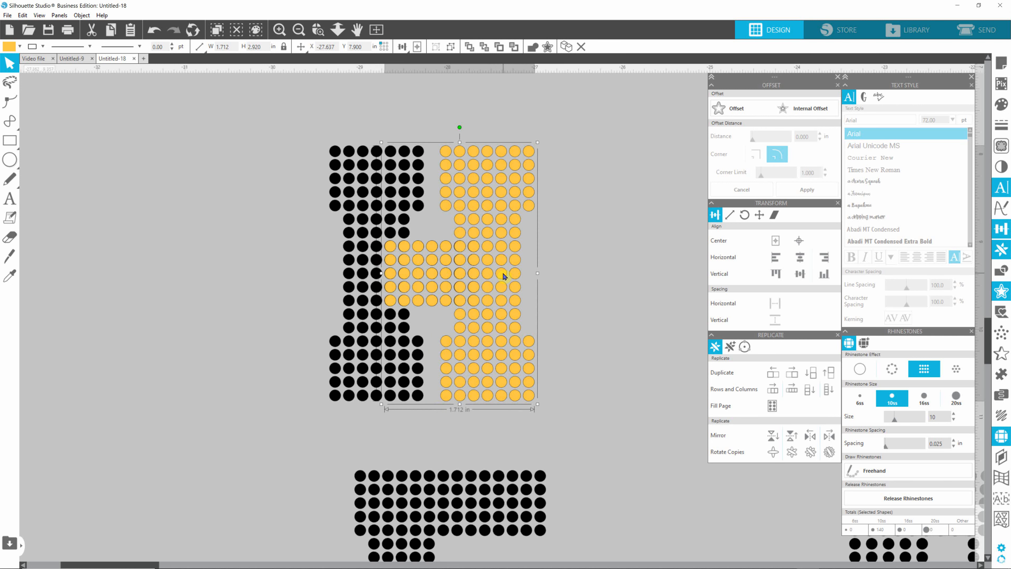
mouse_move(503, 276)
left_mouse_down()
mouse_move(490, 275)
mouse_move(504, 276)
left_mouse_up()
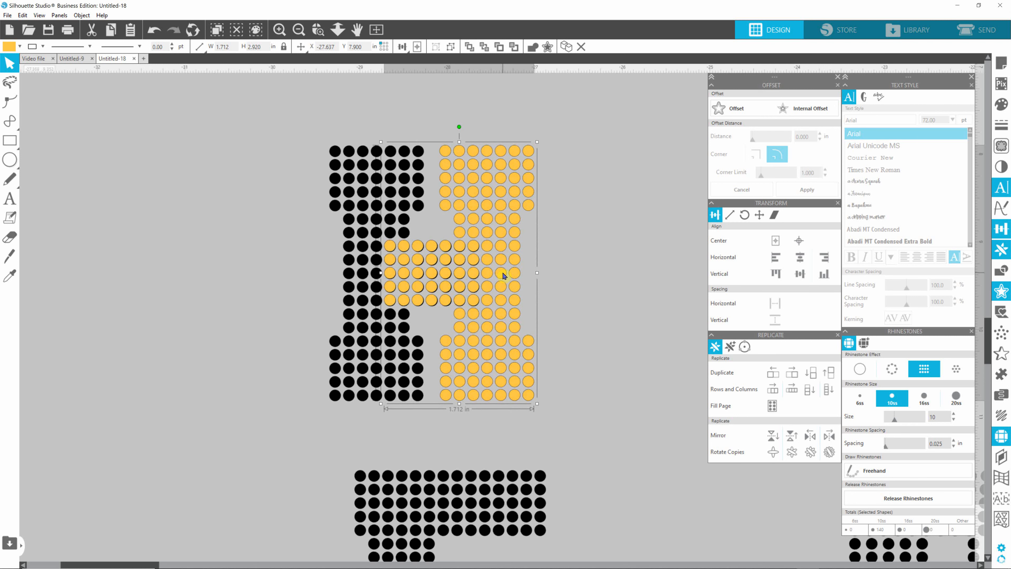
left_click_drag(504, 275, 504, 276)
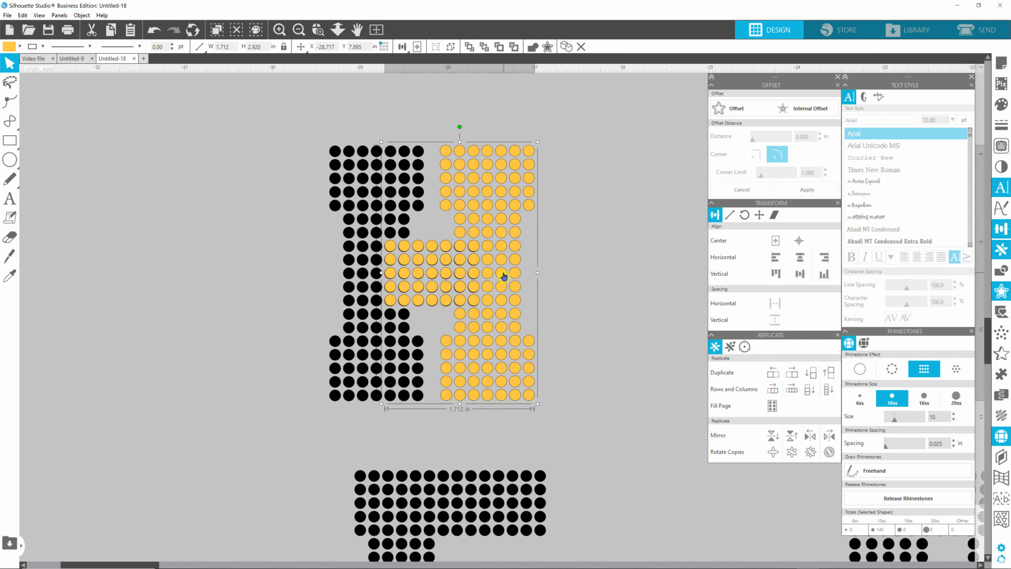
- Nudge the yellow half to X -28.717, Y 7.901 so its stones line up over the black crossbar stones
scroll(474, 297, "up", 2)
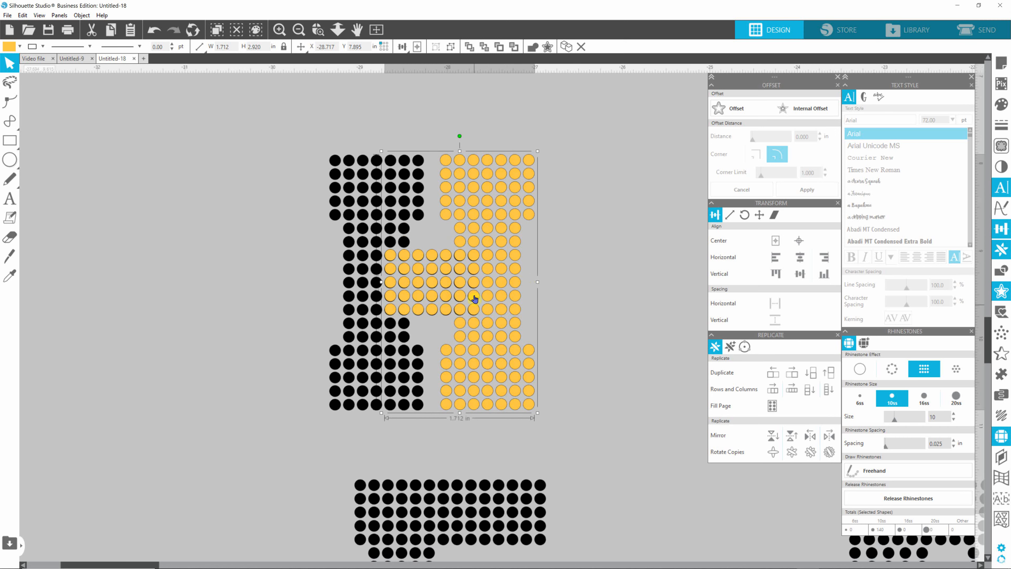
scroll(475, 298, "up", 3)
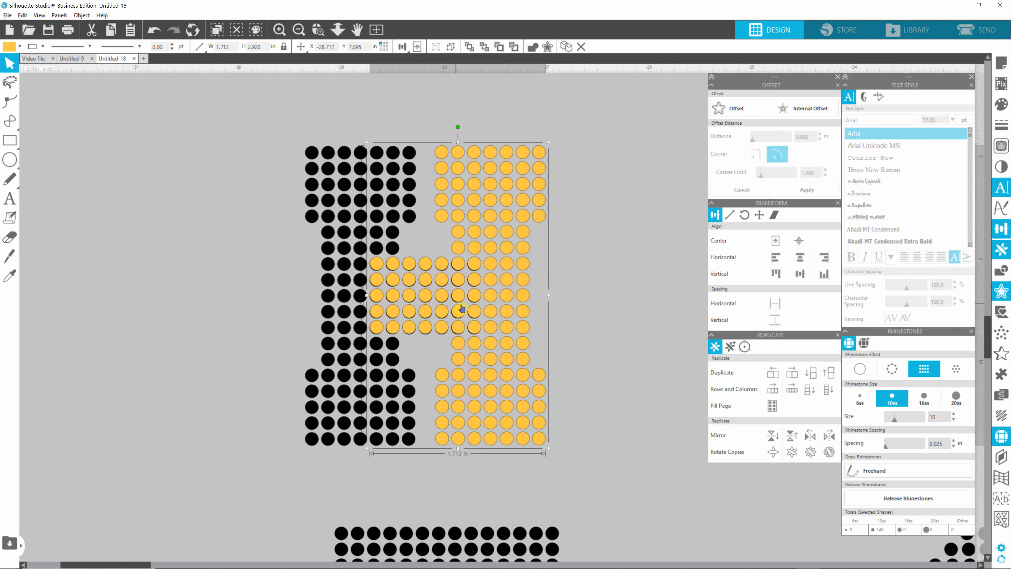
scroll(452, 247, "up", 3)
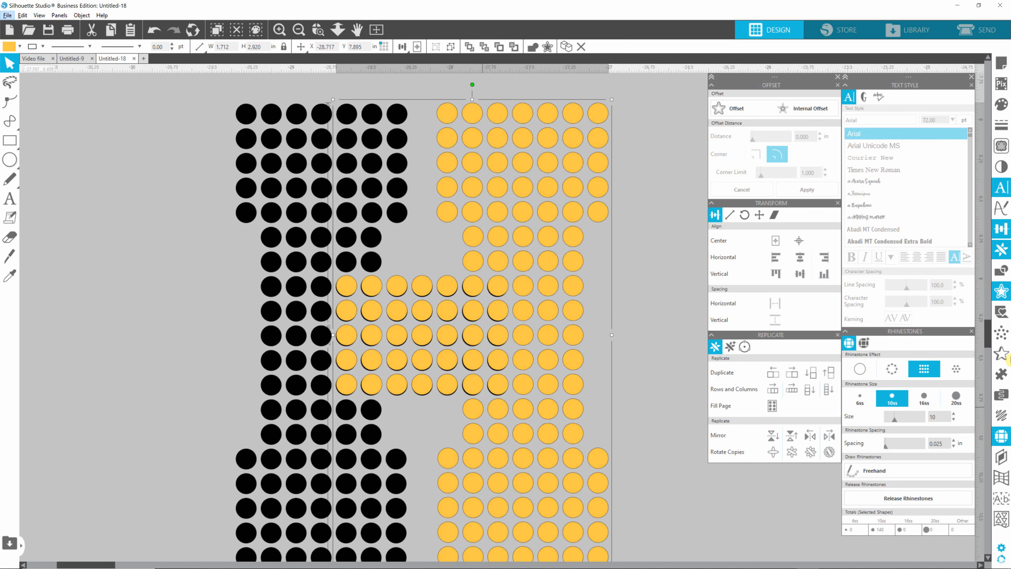
scroll(990, 337, "down", 2)
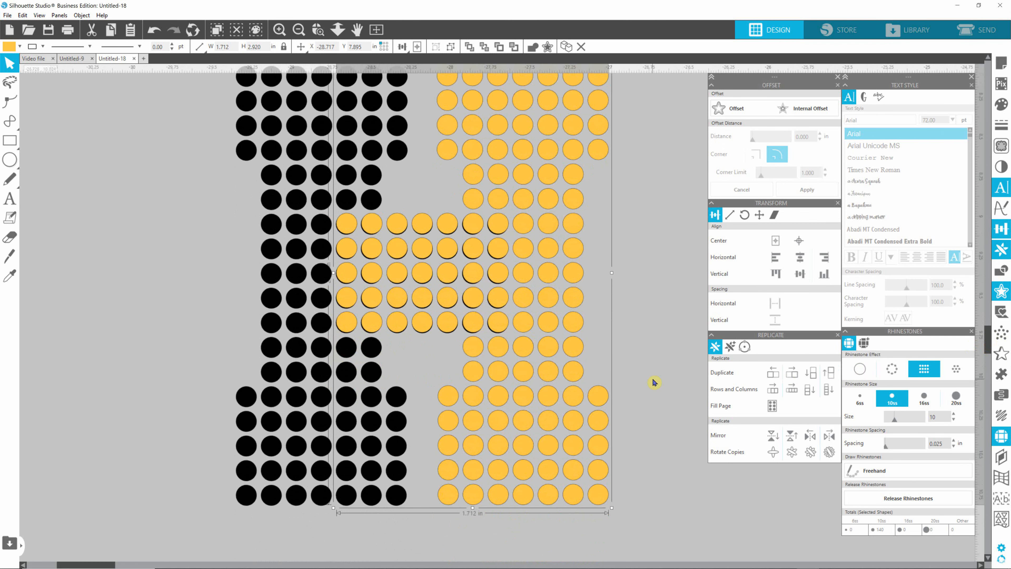
key("Down")
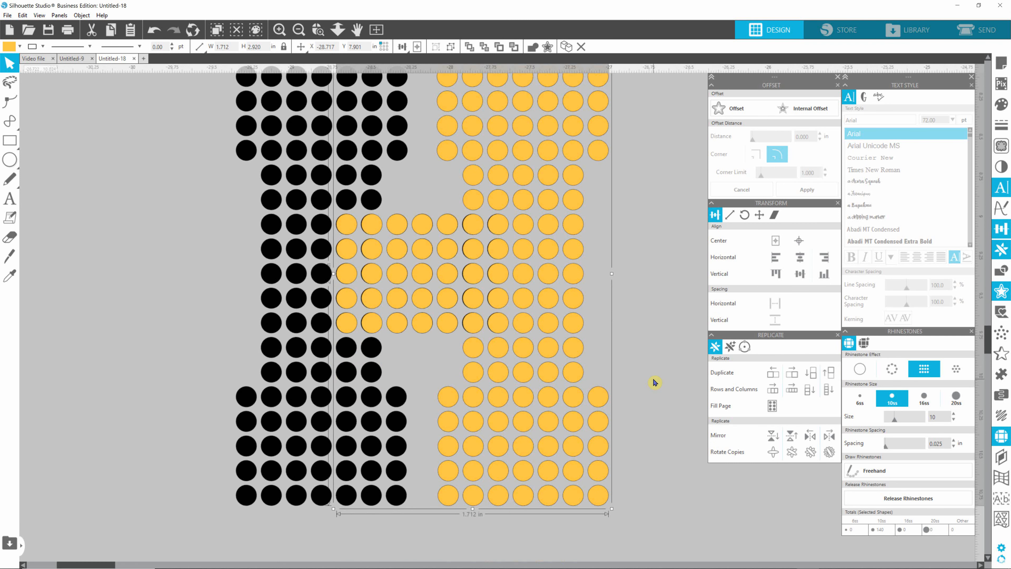
key("Up")
key("Left")
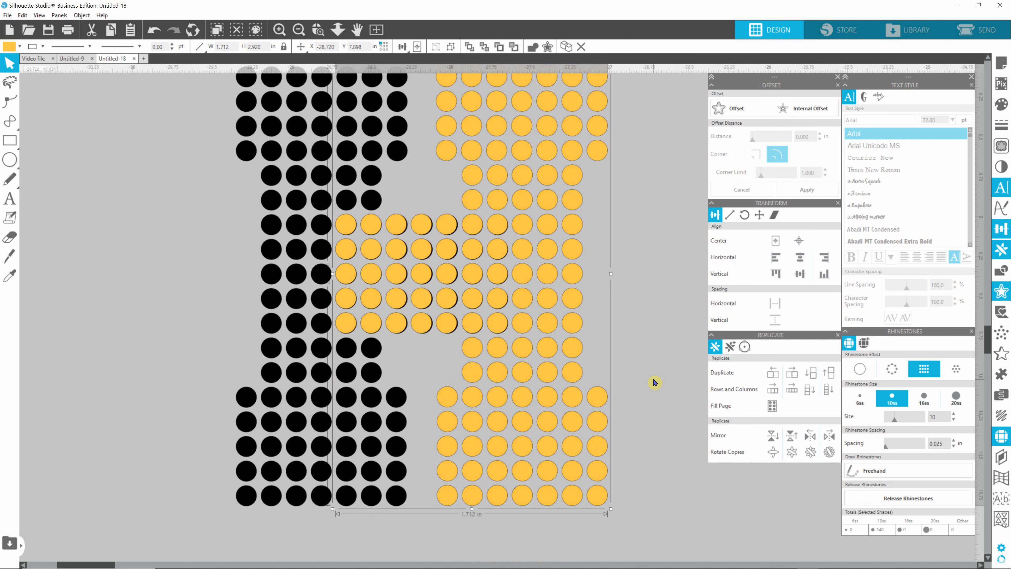
key("Right")
key("Down")
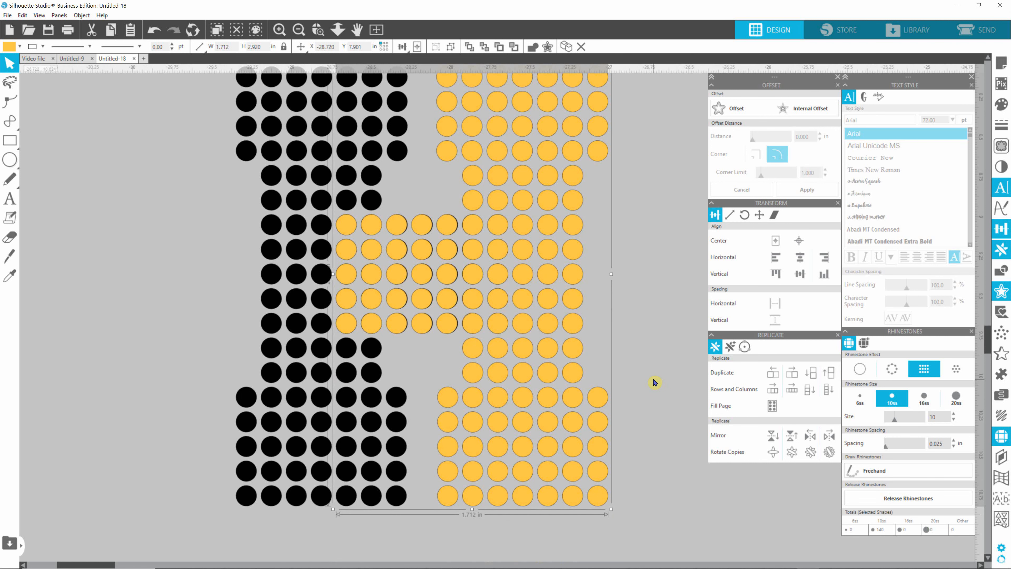
key("Right")
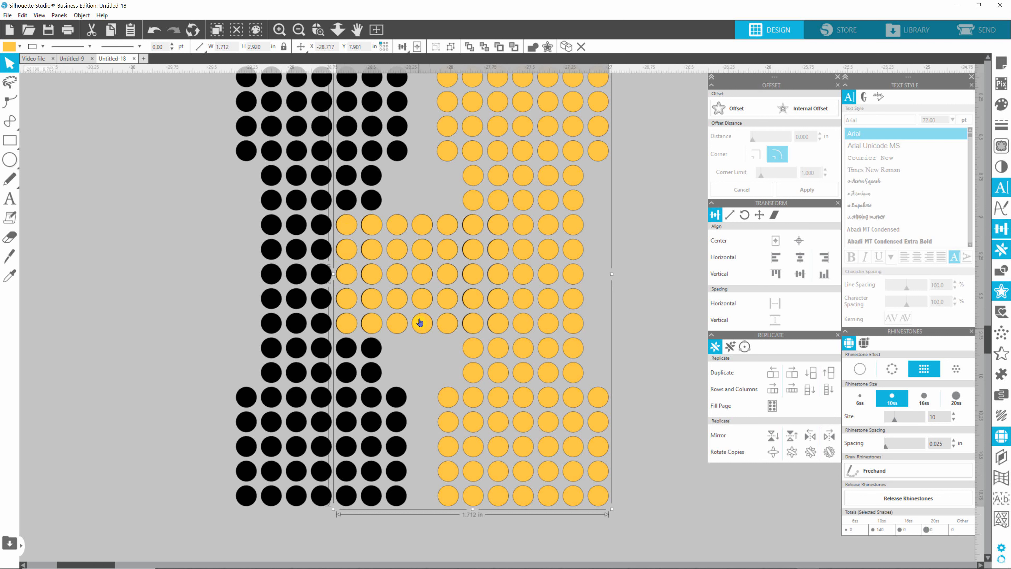
- Delete the duplicate black rhinestones lying beneath the yellow crossbar, leaving the yellow ones in place
left_click(297, 372)
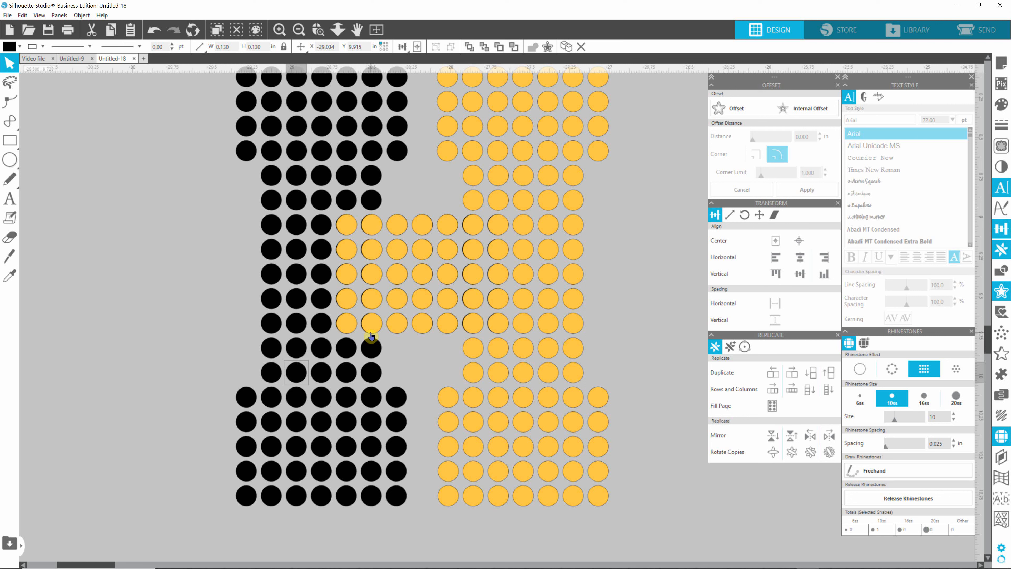
left_click(385, 208)
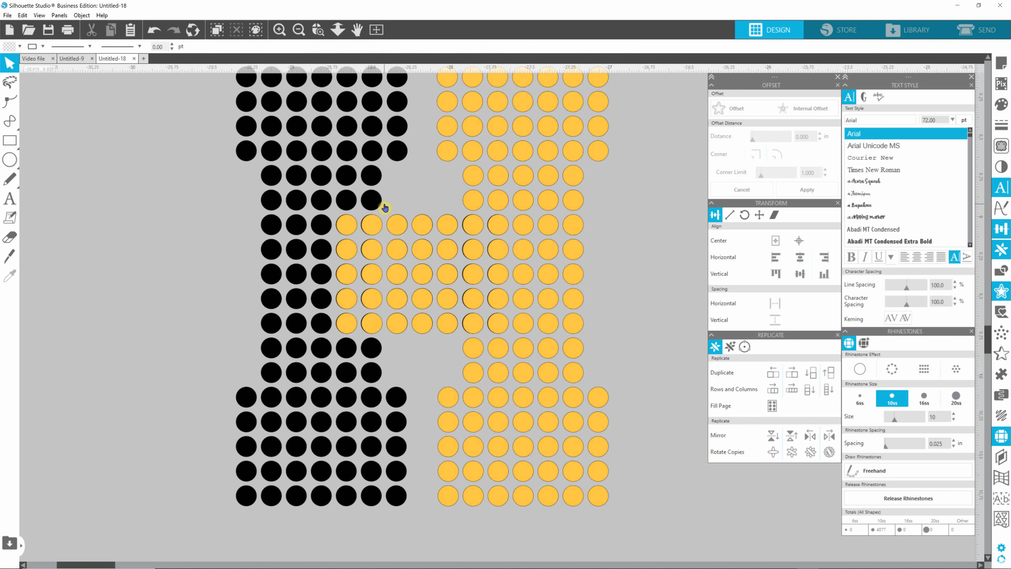
left_click_drag(395, 275, 511, 338)
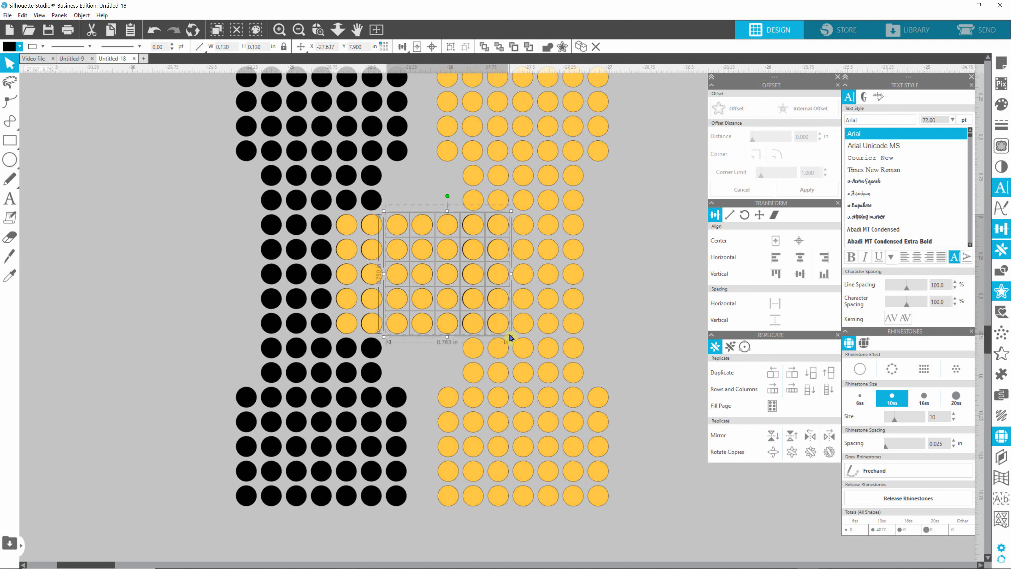
key("Delete")
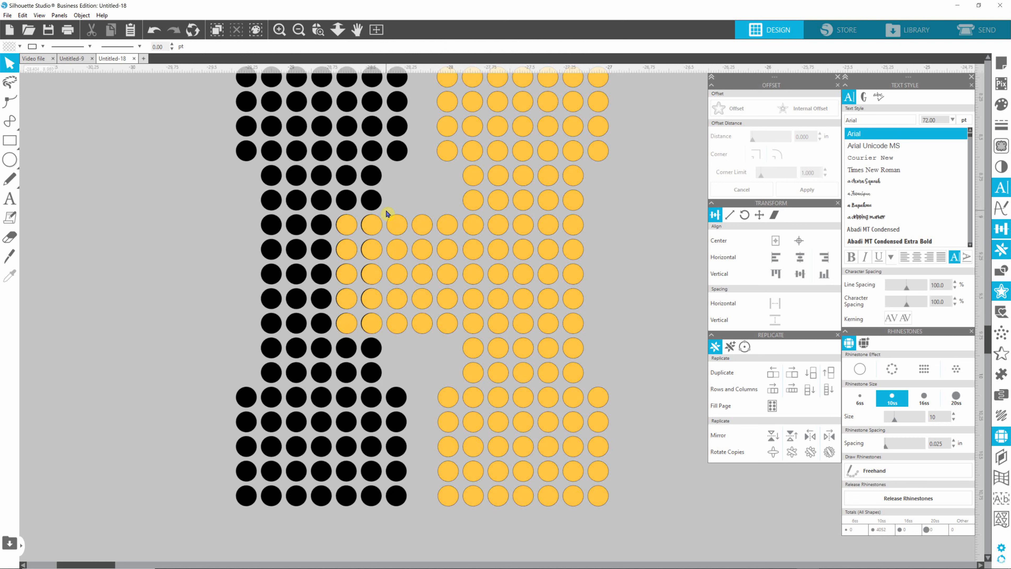
left_click_drag(386, 209, 334, 342)
key("Delete")
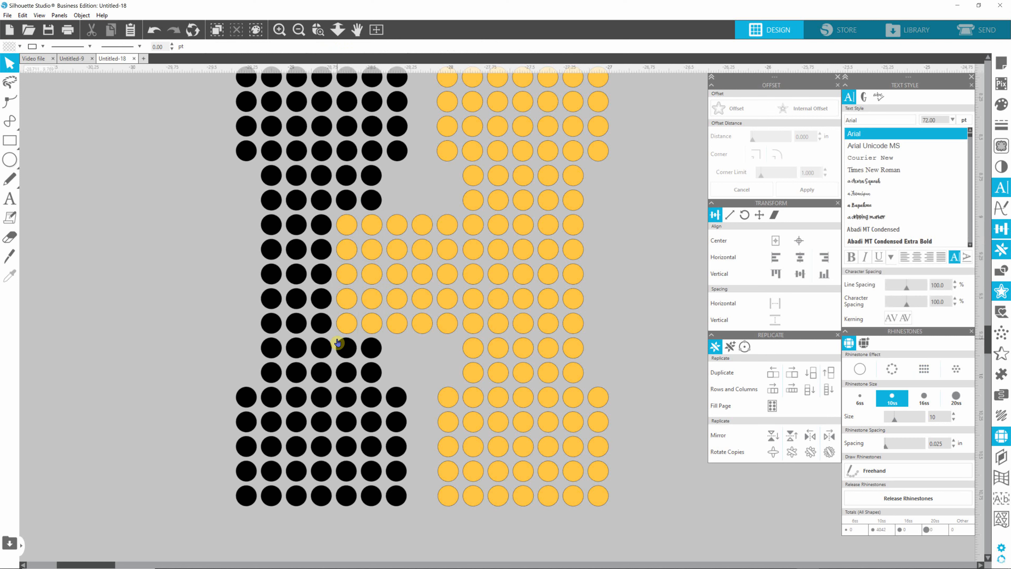
- Fill the yellow half of the H with black and ungroup it into individual rhinestones
left_click(471, 275)
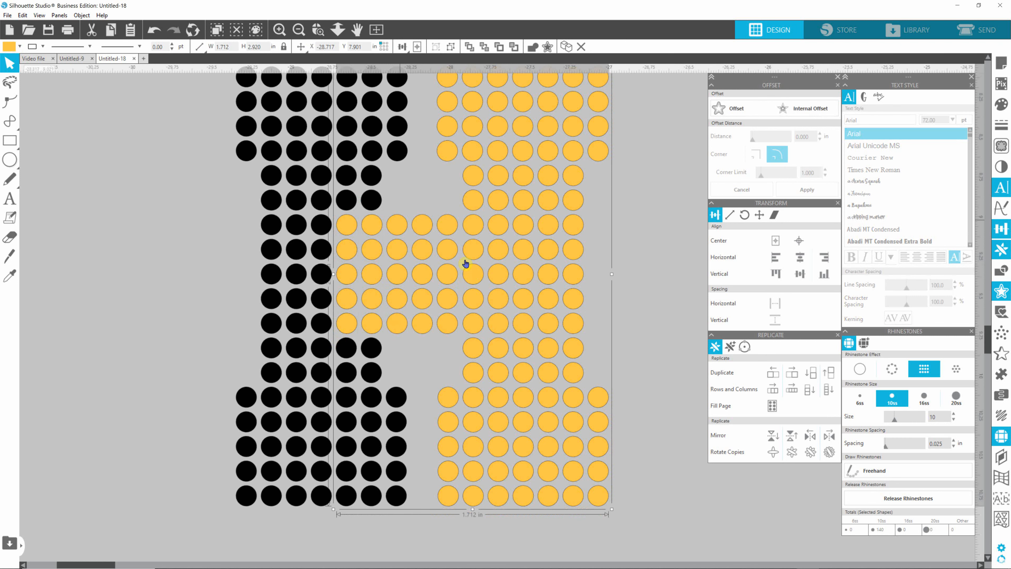
left_click(8, 47)
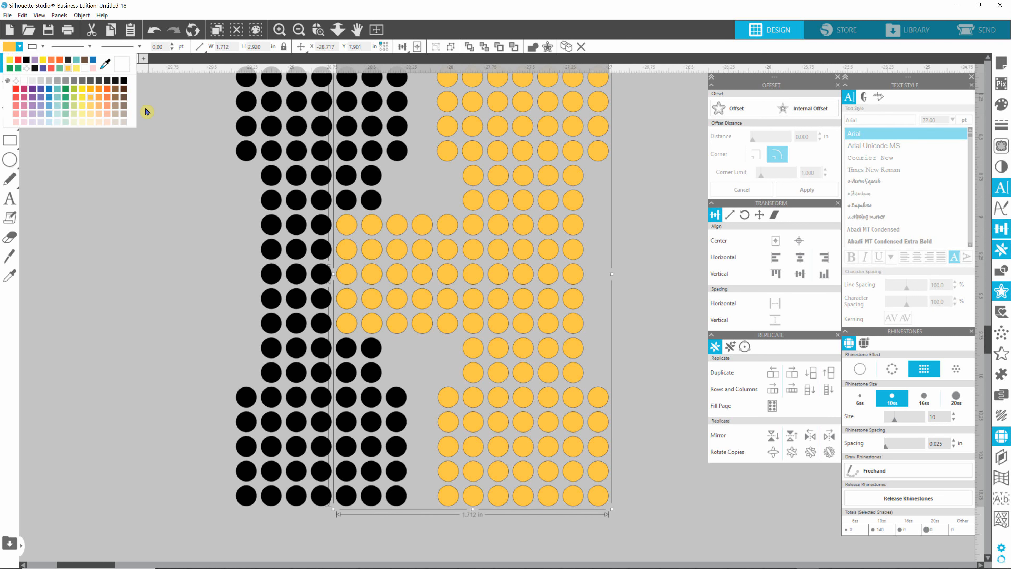
left_click(124, 81)
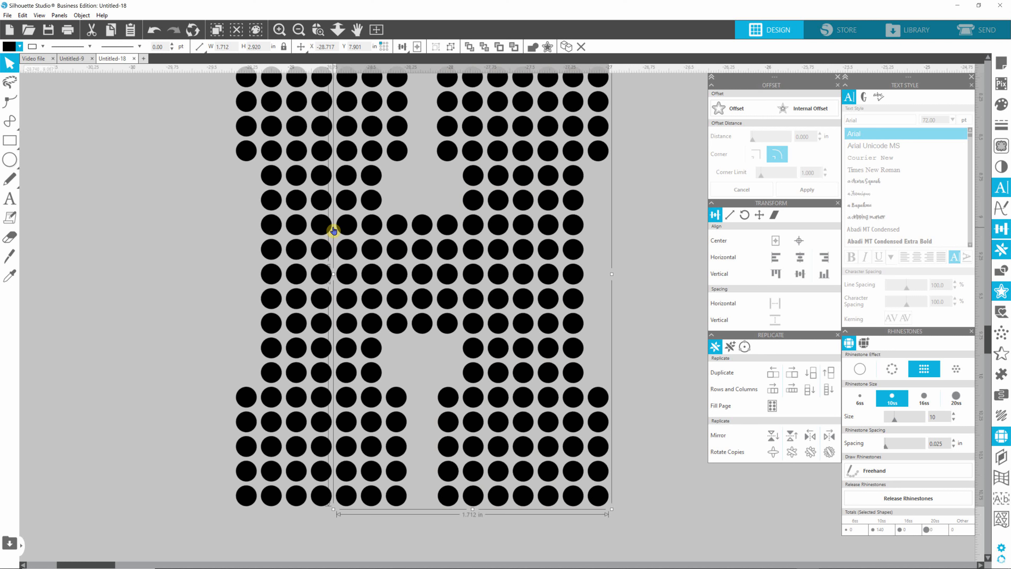
key("i")
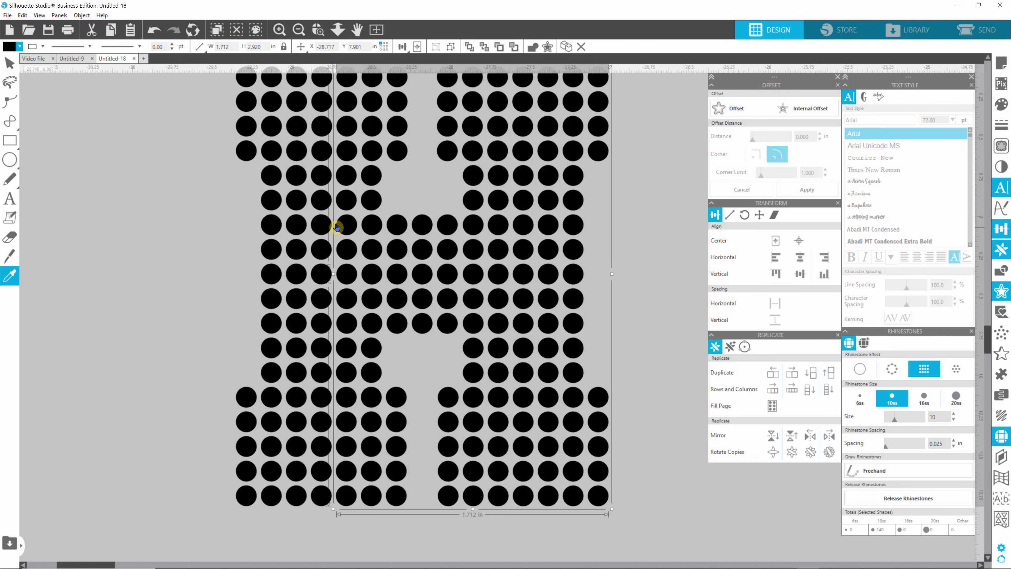
left_click(336, 227)
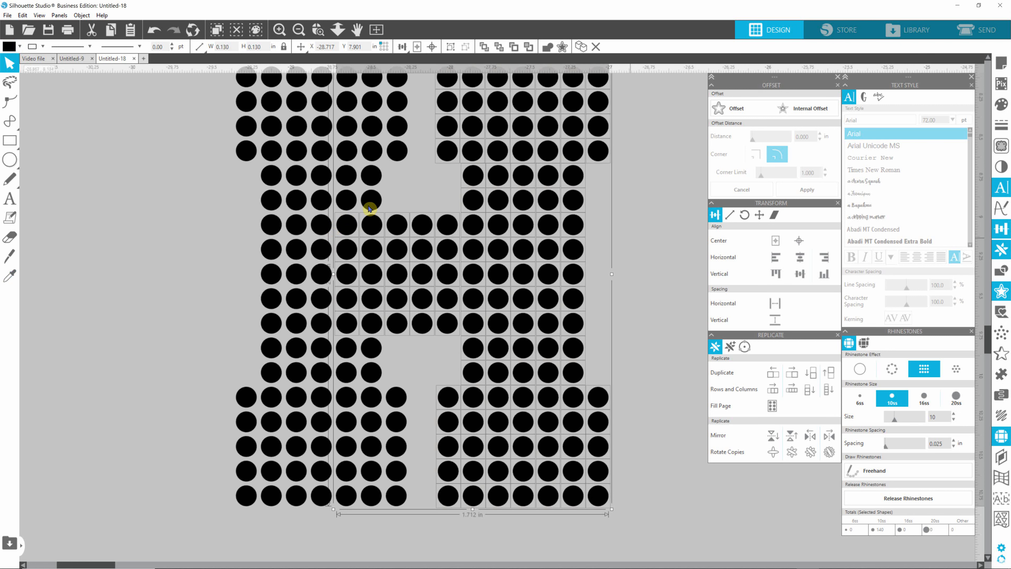
left_click(662, 261)
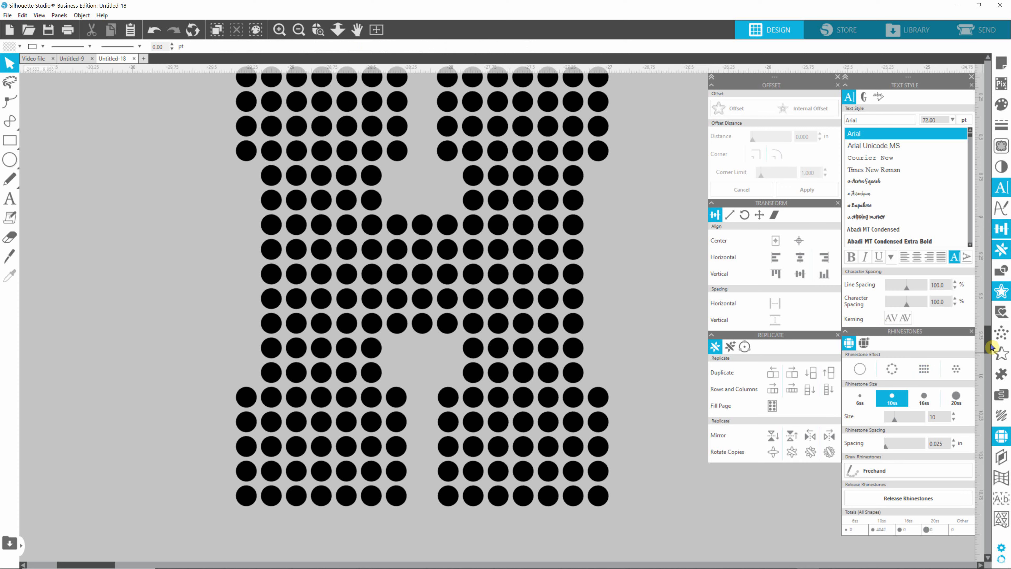
- Select all rhinestones of the F directly below the H and move them about 2 in left and slightly up
scroll(991, 346, "up", 1)
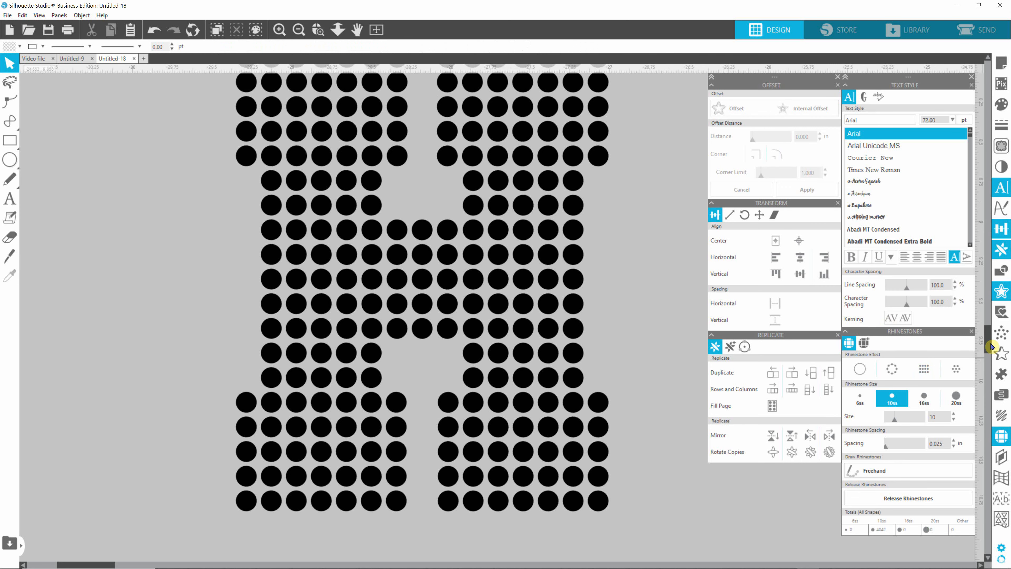
scroll(615, 289, "down", 4)
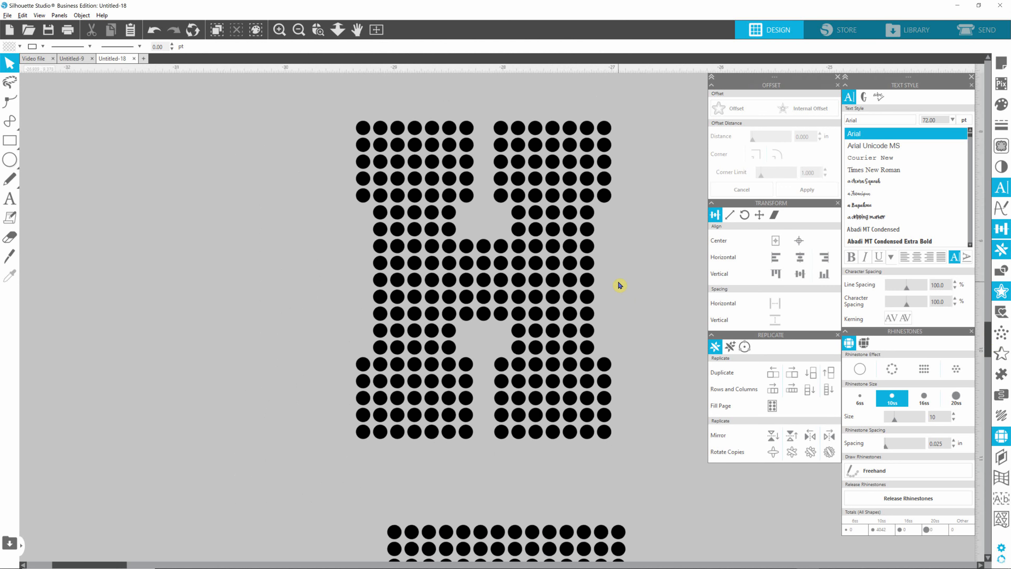
scroll(620, 287, "down", 5)
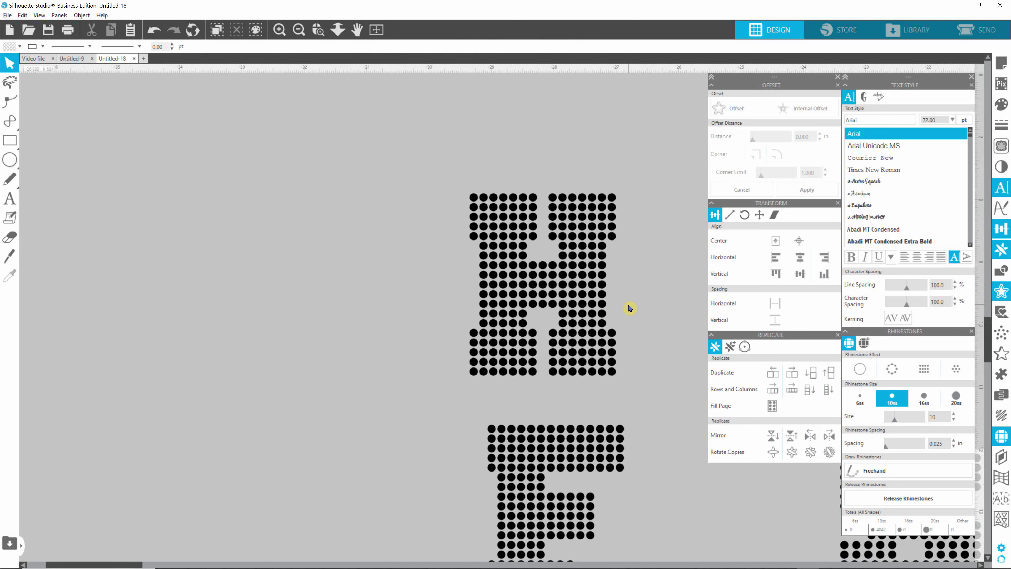
scroll(639, 324, "down", 1)
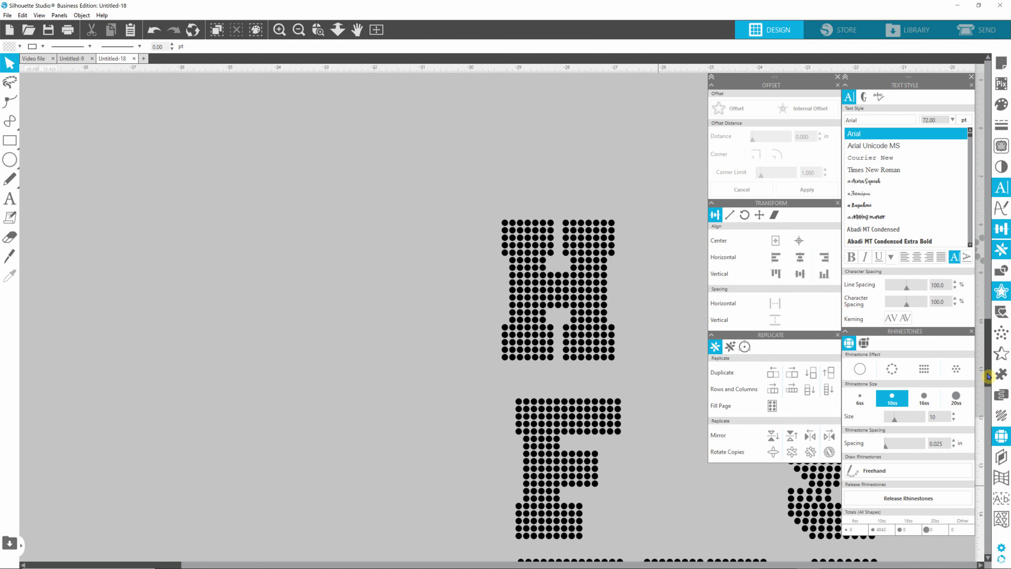
scroll(987, 394, "down", 4)
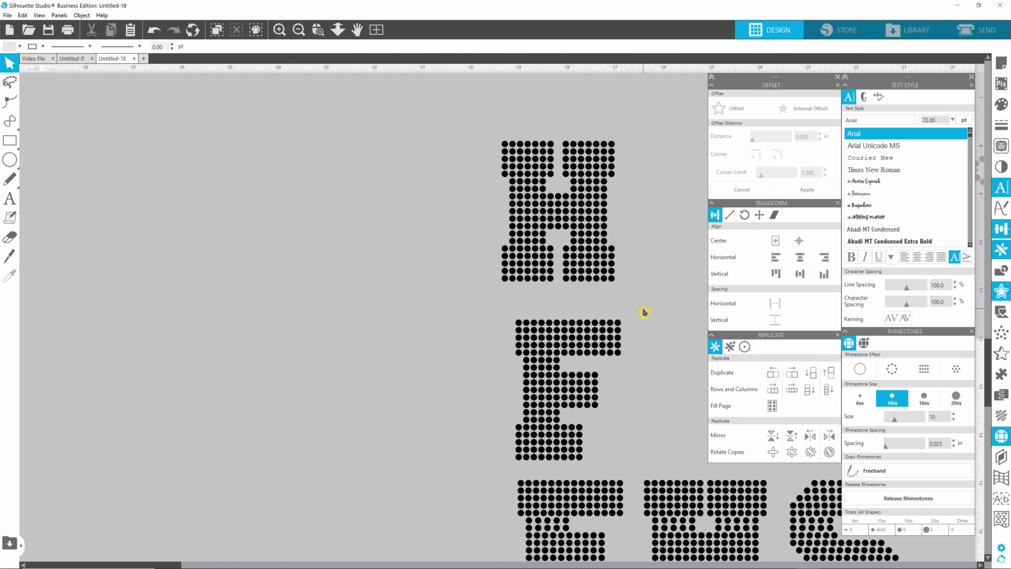
scroll(634, 384, "up", 4)
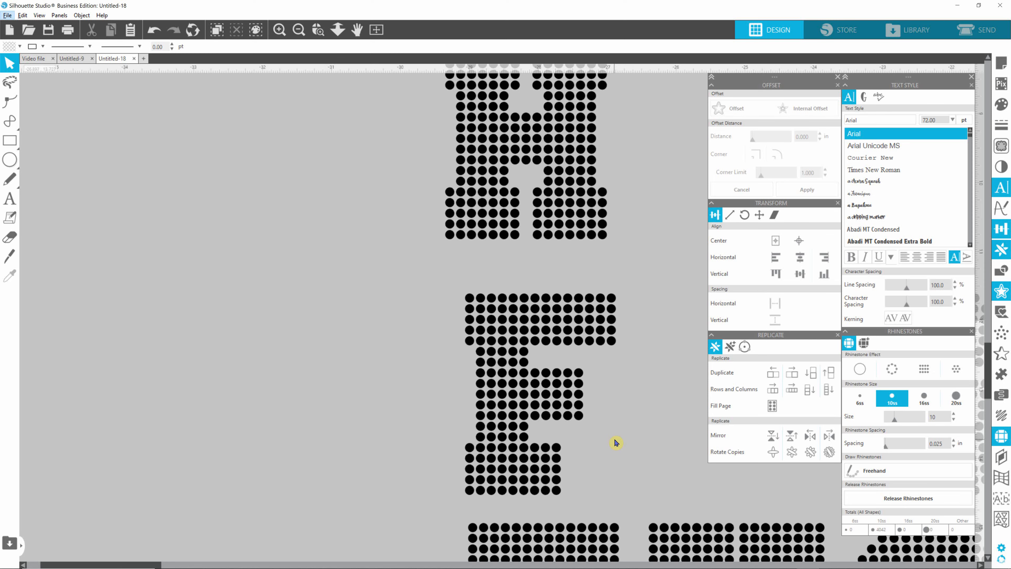
scroll(616, 442, "down", 3)
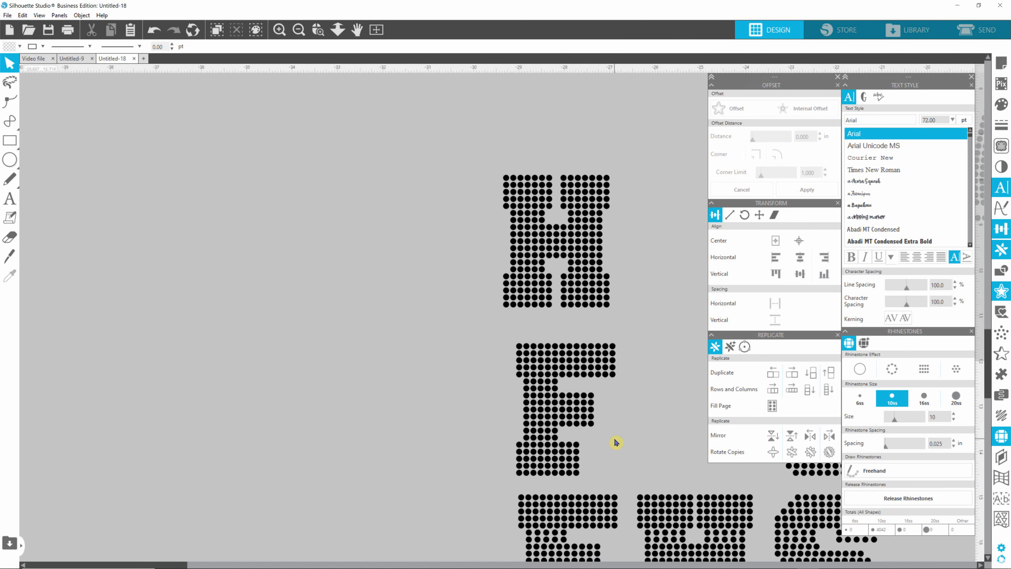
scroll(616, 443, "down", 1)
left_click_drag(988, 381, 990, 401)
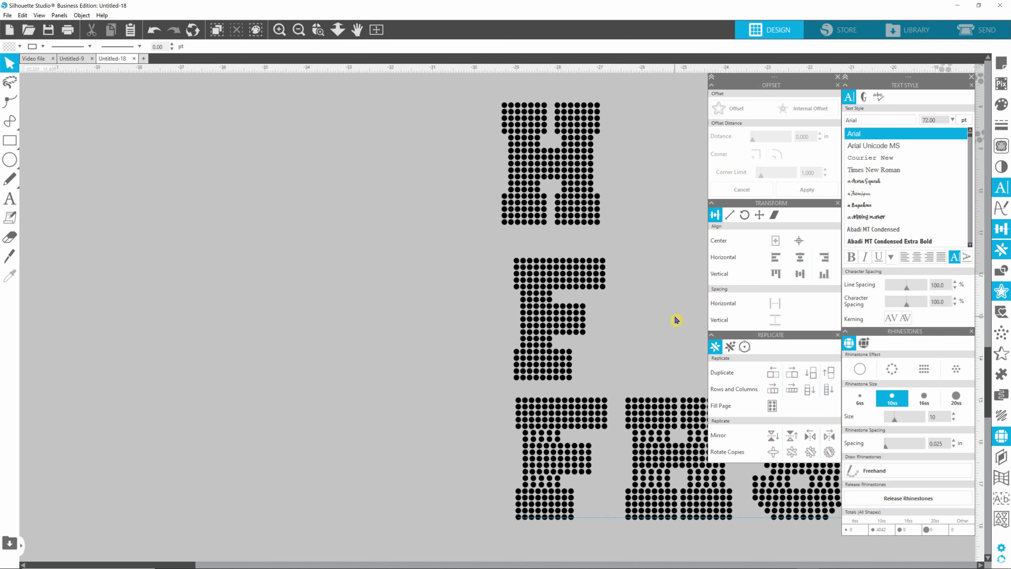
left_click_drag(492, 256, 633, 388)
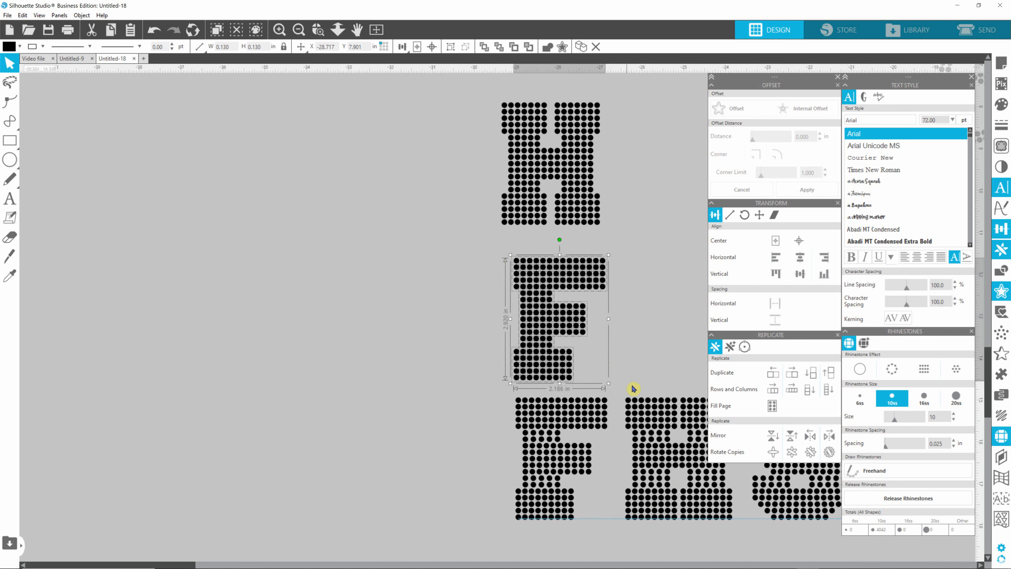
left_click_drag(569, 285, 483, 273)
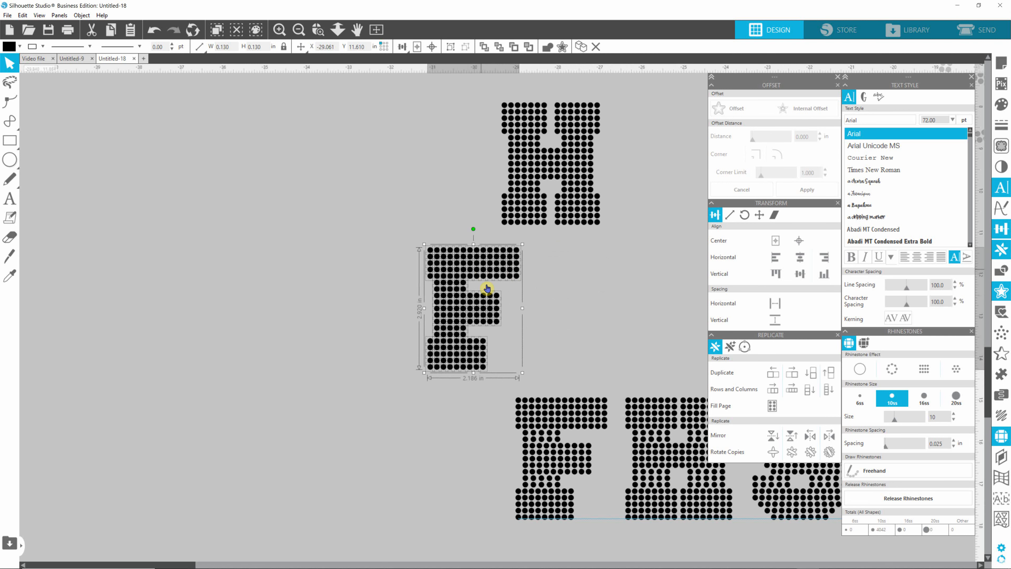
- Delete the two rightmost columns of rhinestones from the foot of the separate F to narrow it
left_click(601, 342)
left_click_drag(496, 338, 474, 378)
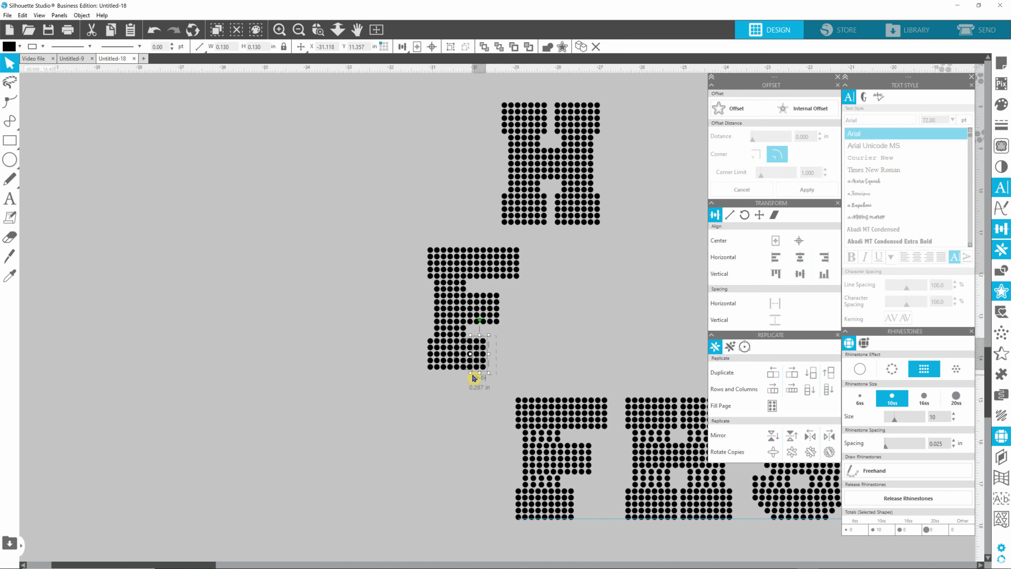
key("Delete")
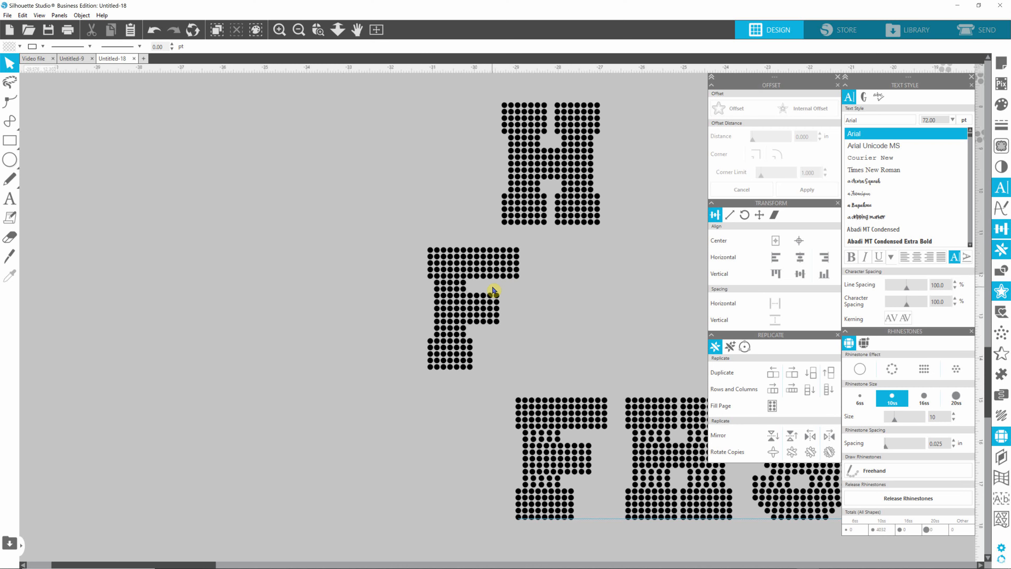
- Add a row of five duplicate rhinestones below the right end of the F's top arm, bottom-aligned with the adjacent stem row
scroll(492, 290, "up", 4)
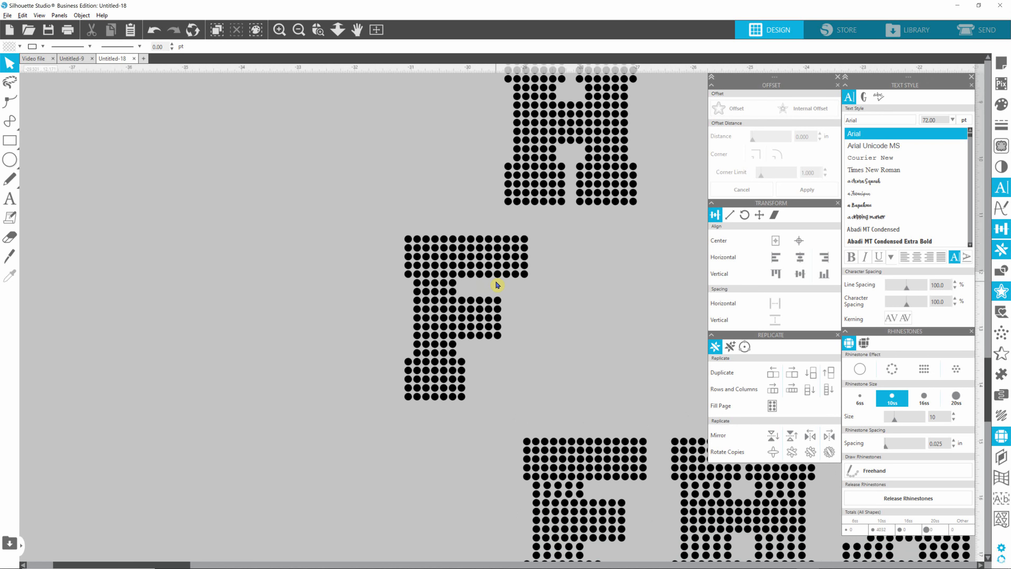
scroll(500, 277, "up", 4)
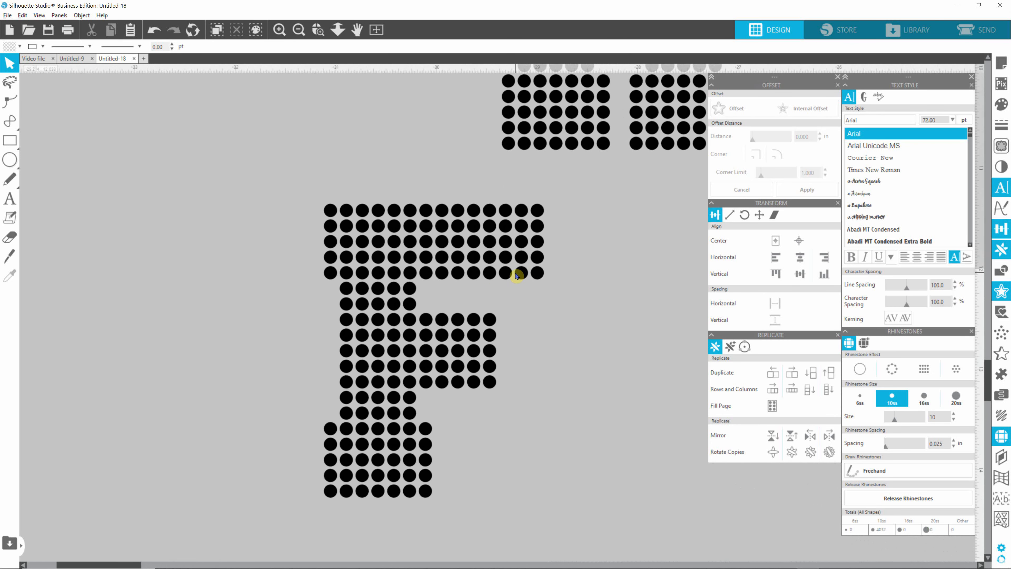
scroll(514, 277, "up", 2)
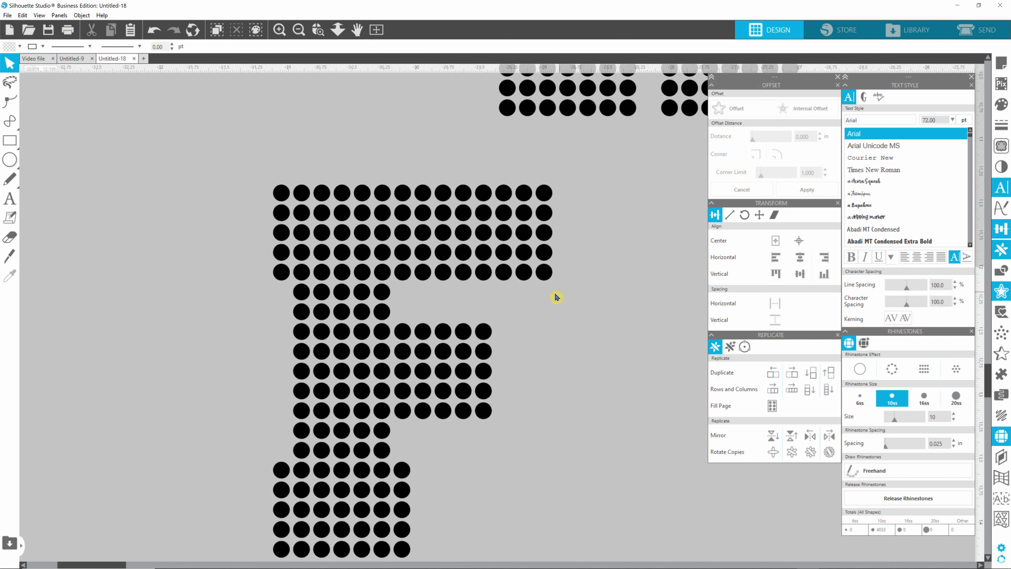
left_click_drag(559, 266, 503, 290)
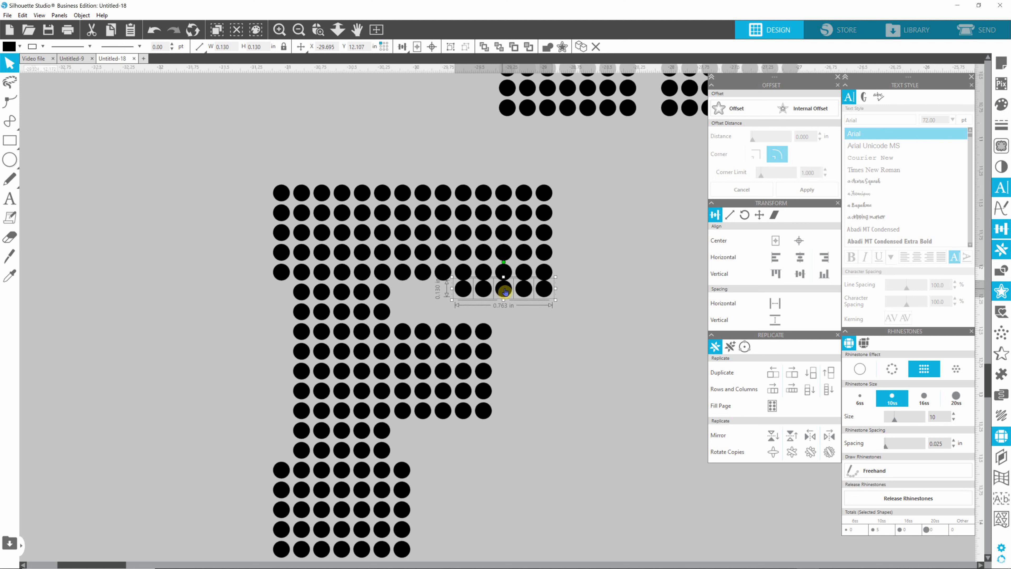
left_click(384, 296, "shift")
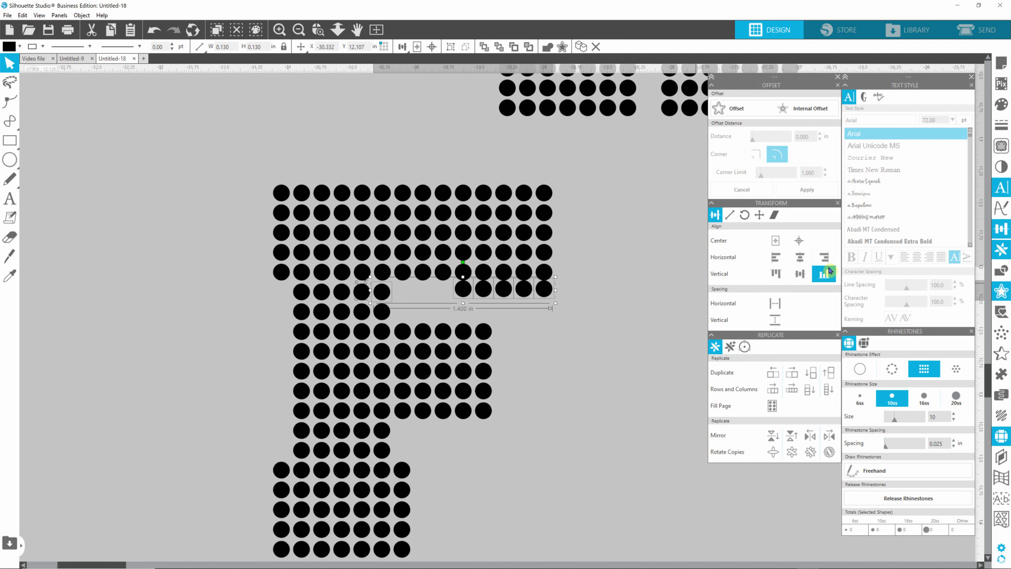
left_click(824, 275)
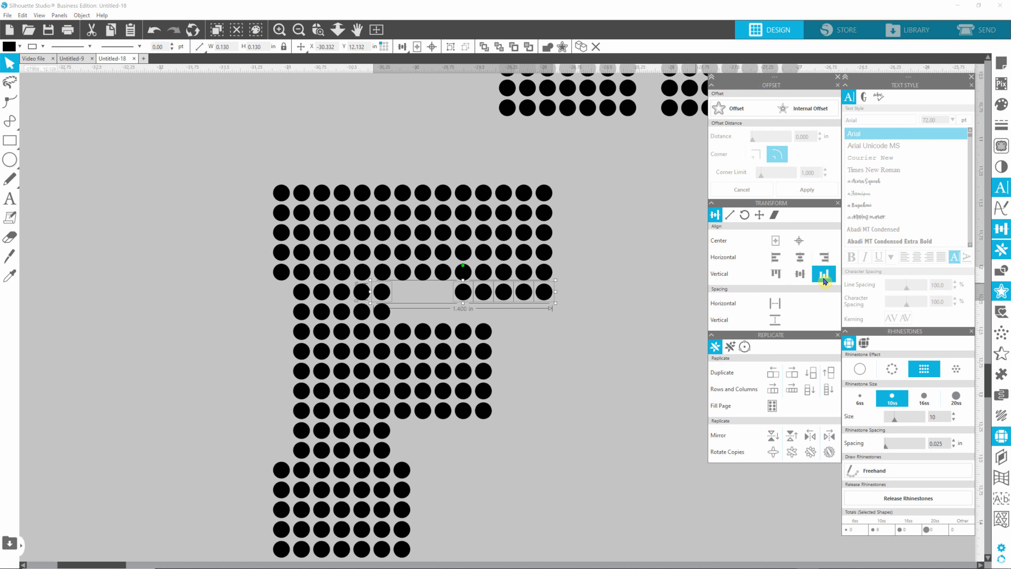
left_click(638, 335)
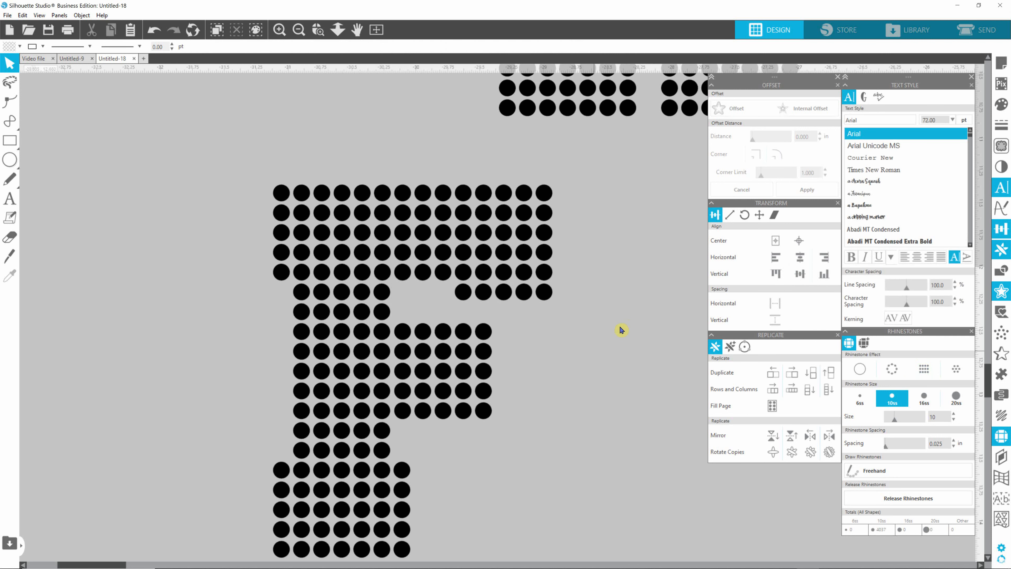
- Select the whole edited F and move it just left of the finished H, to about X -31.787, Y 7.875
scroll(541, 354, "down", 5)
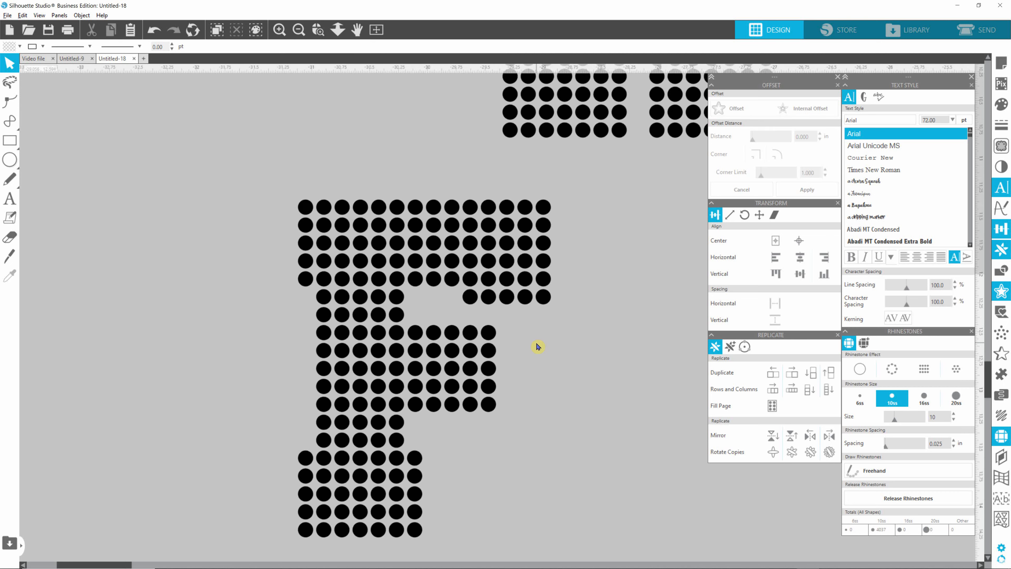
scroll(538, 348, "down", 4)
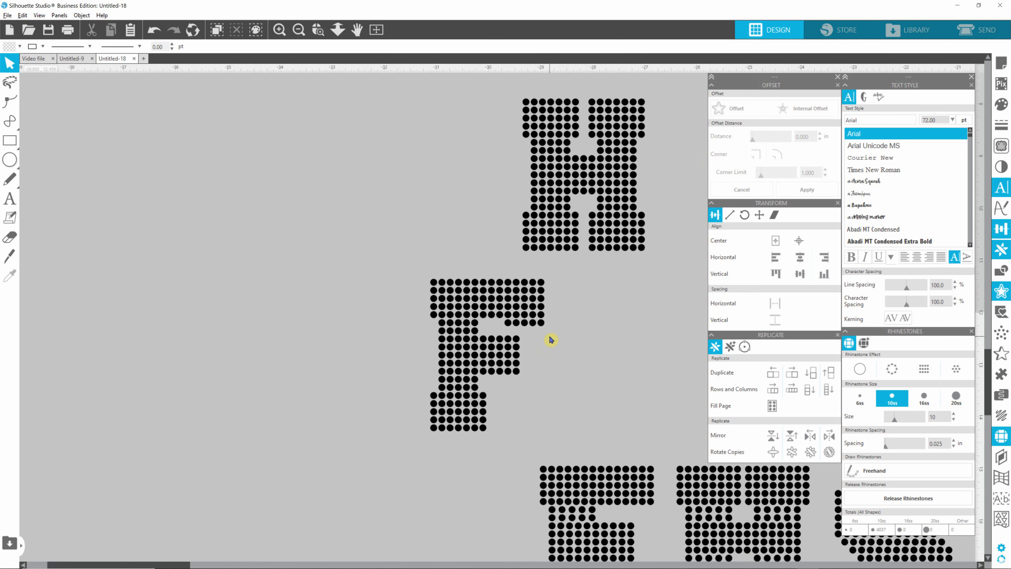
scroll(551, 339, "down", 4)
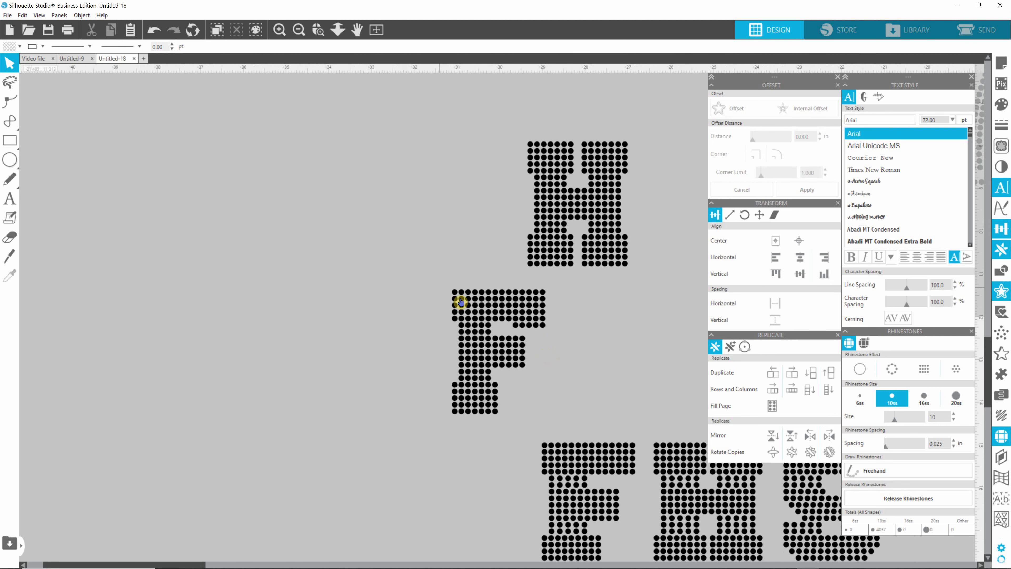
left_click(536, 362)
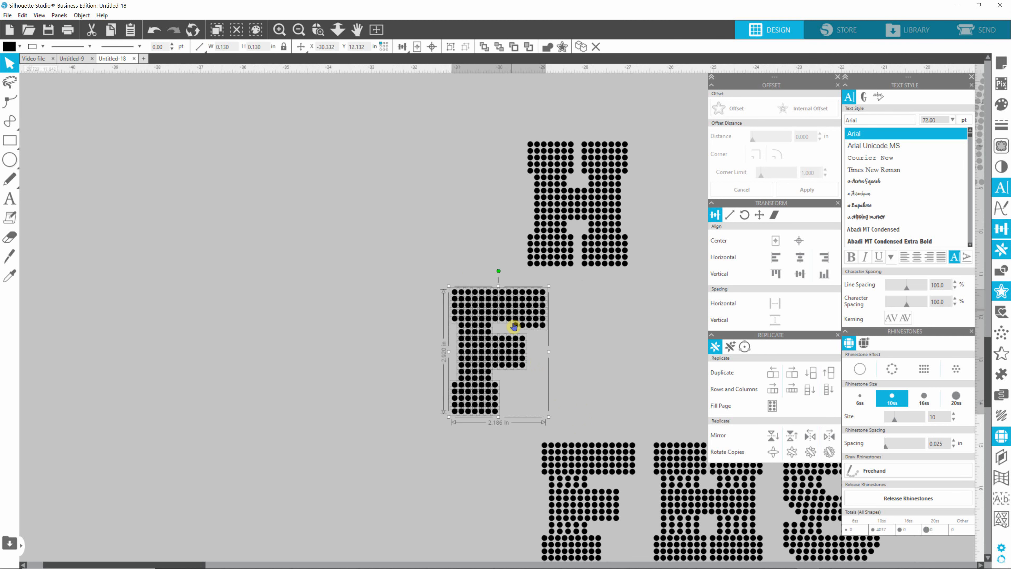
left_click_drag(514, 325, 484, 159)
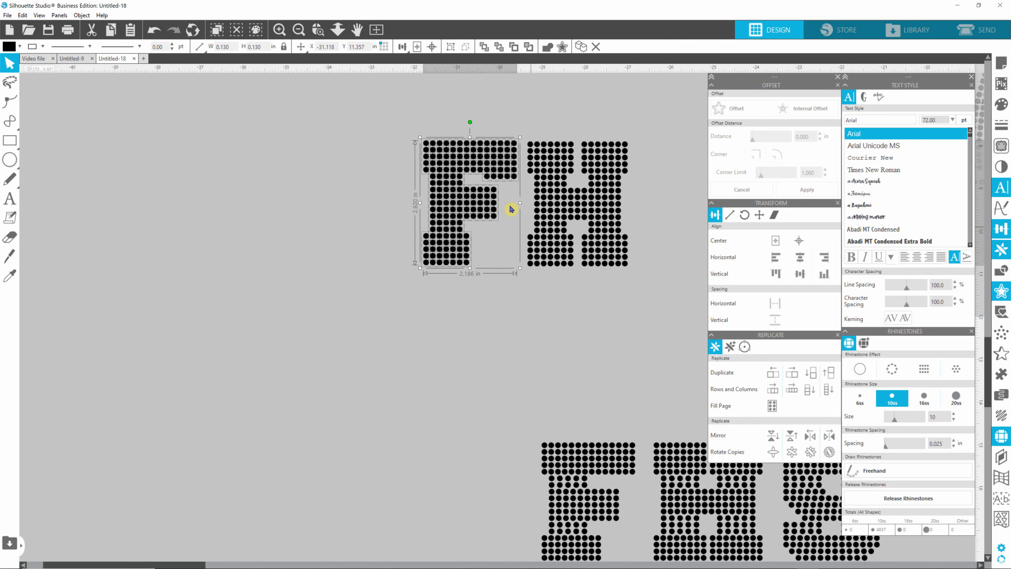
left_click(747, 564)
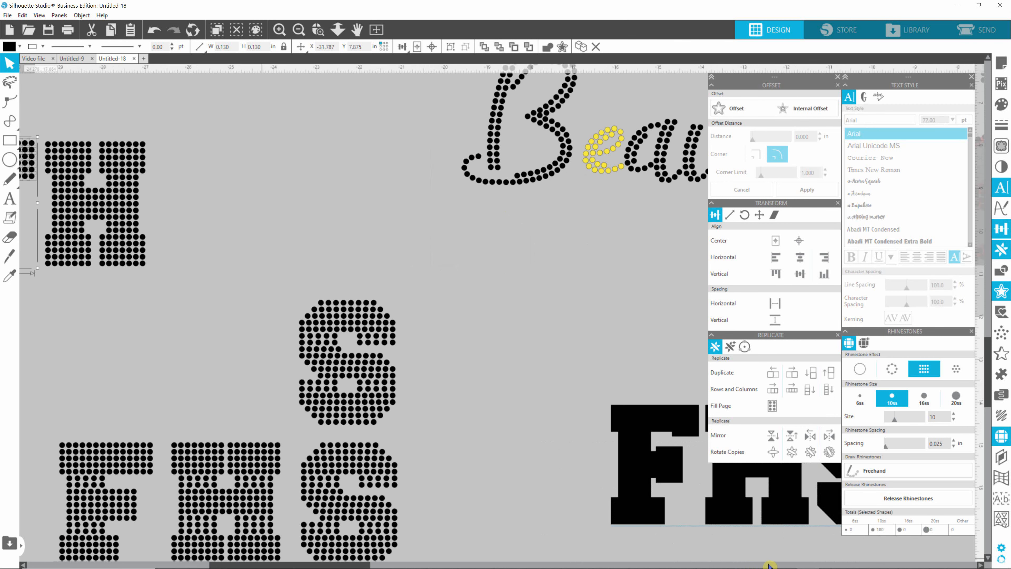
left_click(334, 358)
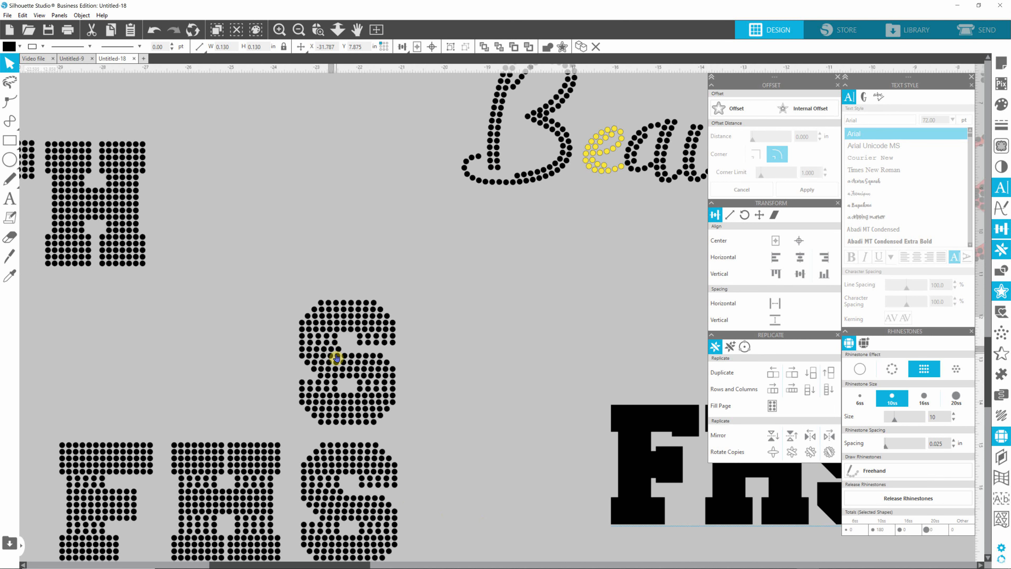
left_click_drag(335, 358, 305, 298)
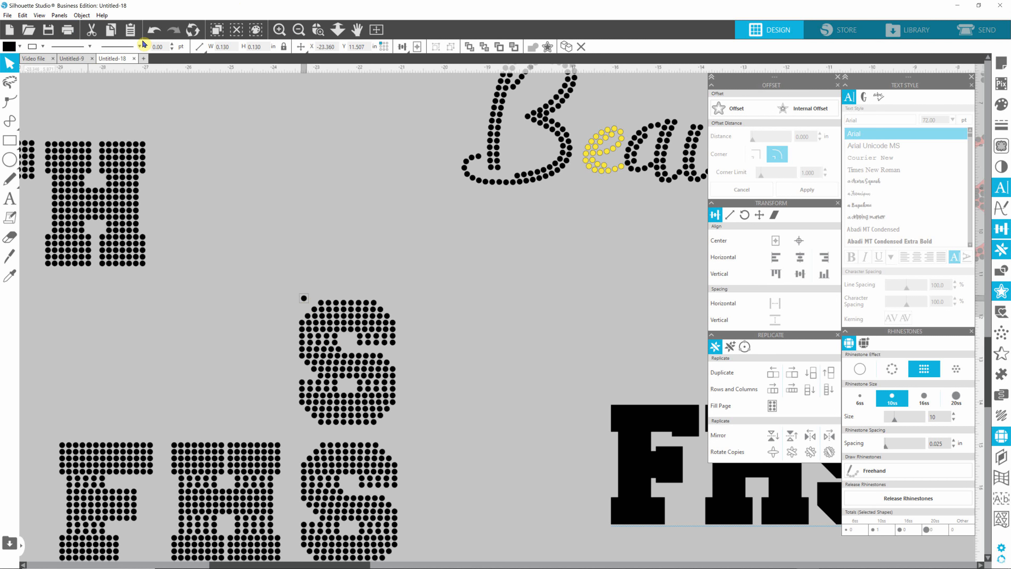
left_click(153, 36)
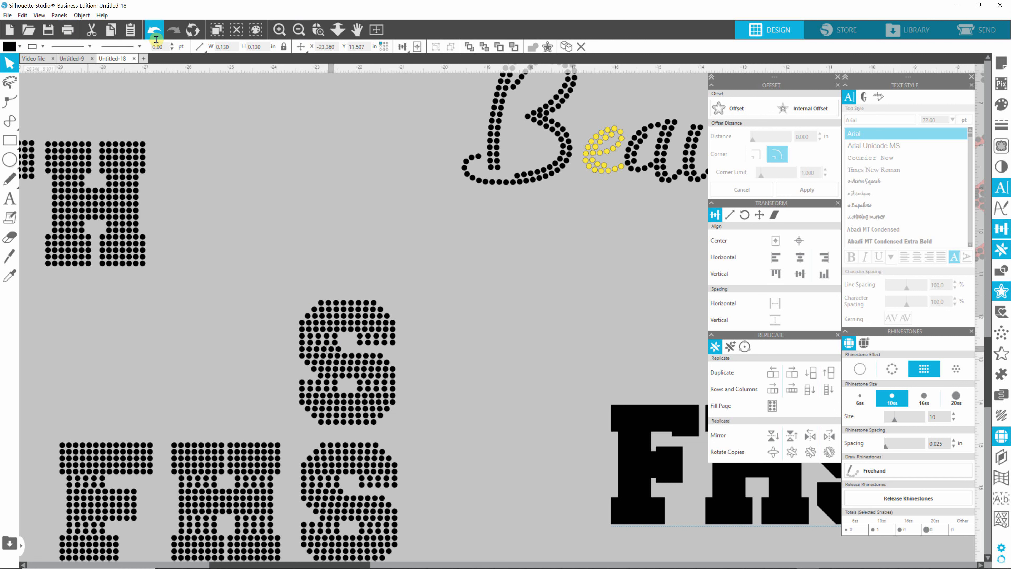
- Notch the F's middle arm near the stem by deleting one rhinestone from its top row and one from its bottom row
left_click(462, 414)
left_click(370, 516)
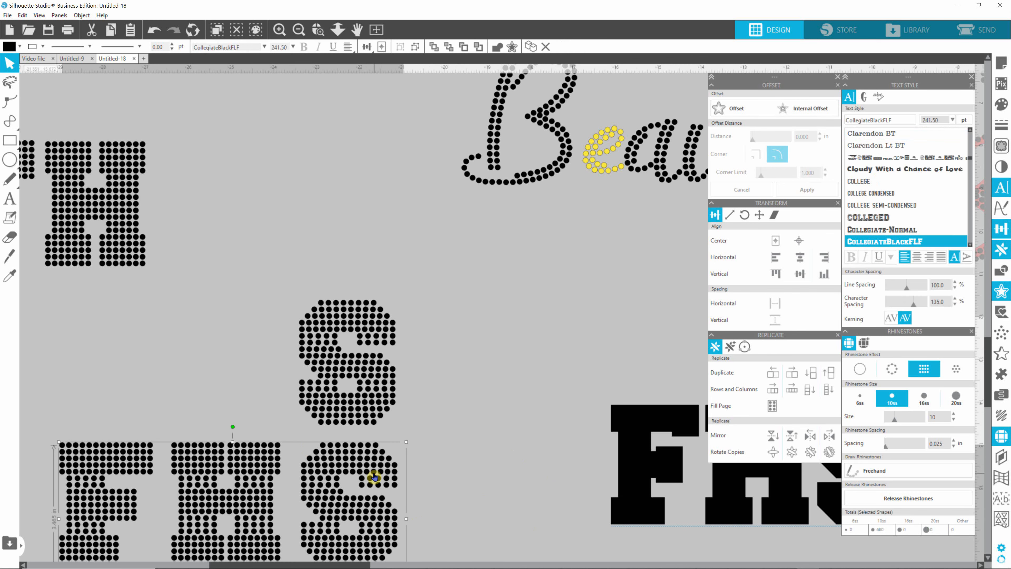
scroll(374, 477, "down", 4)
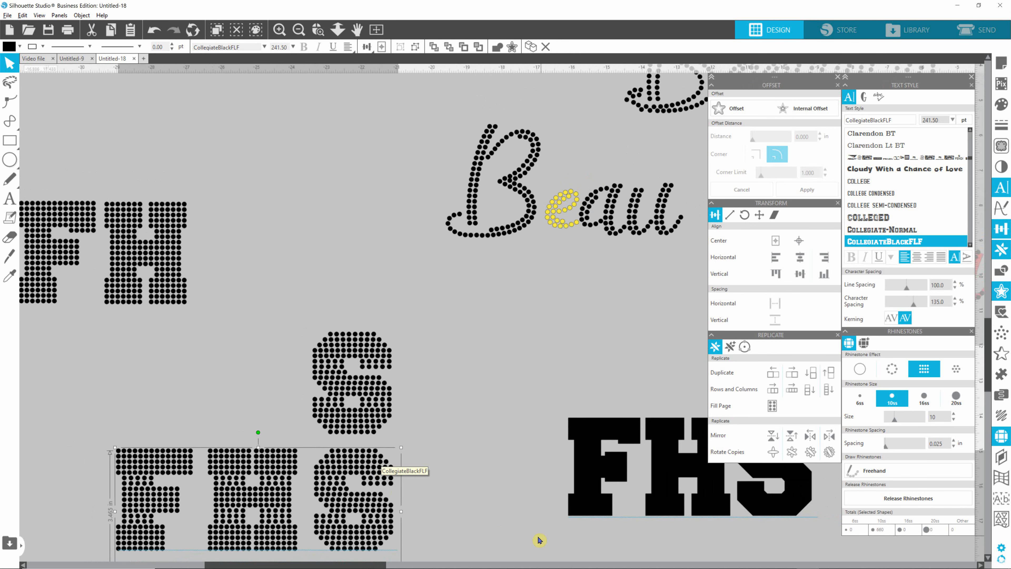
left_click(605, 481)
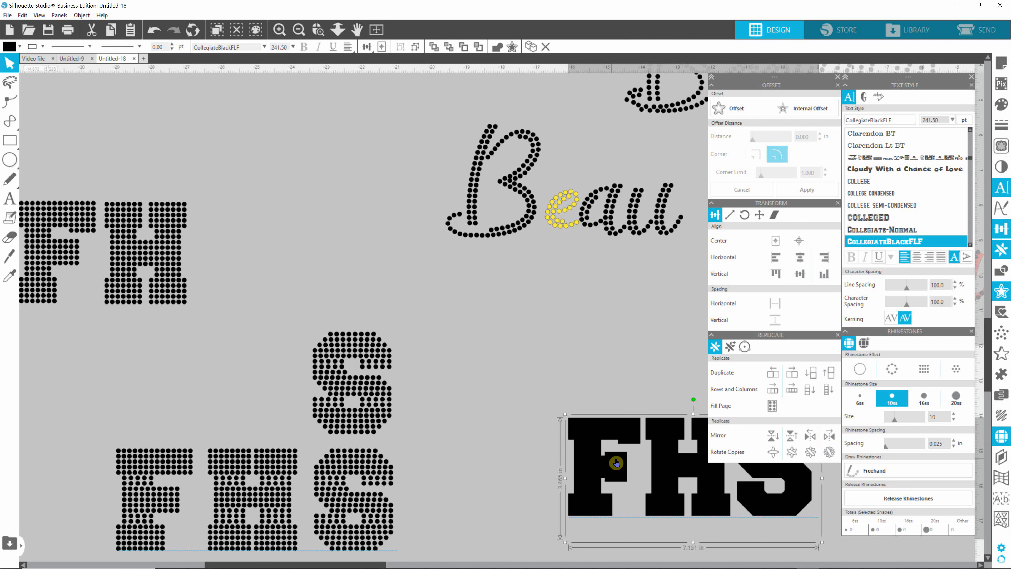
left_click(54, 244)
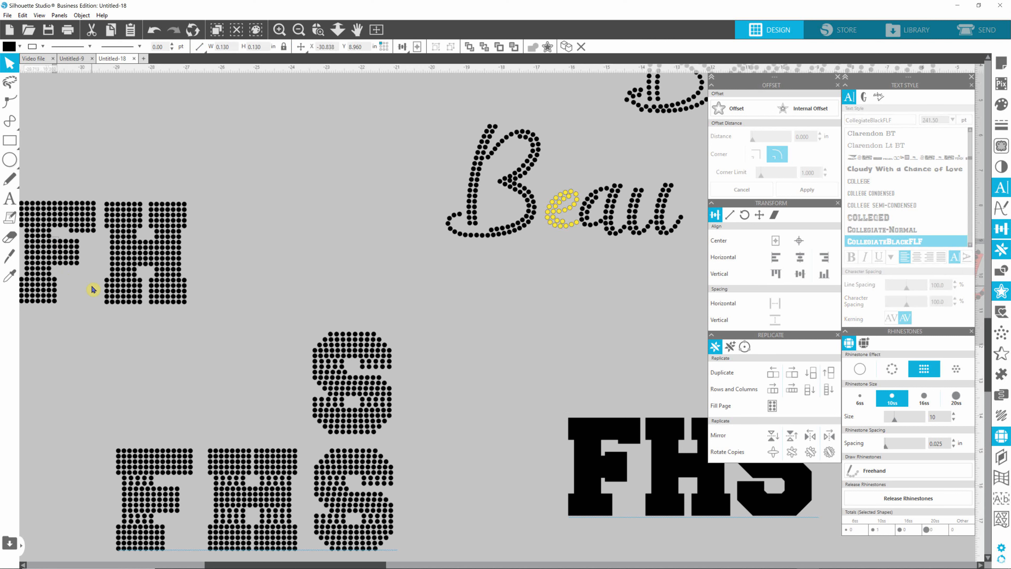
left_click(70, 288)
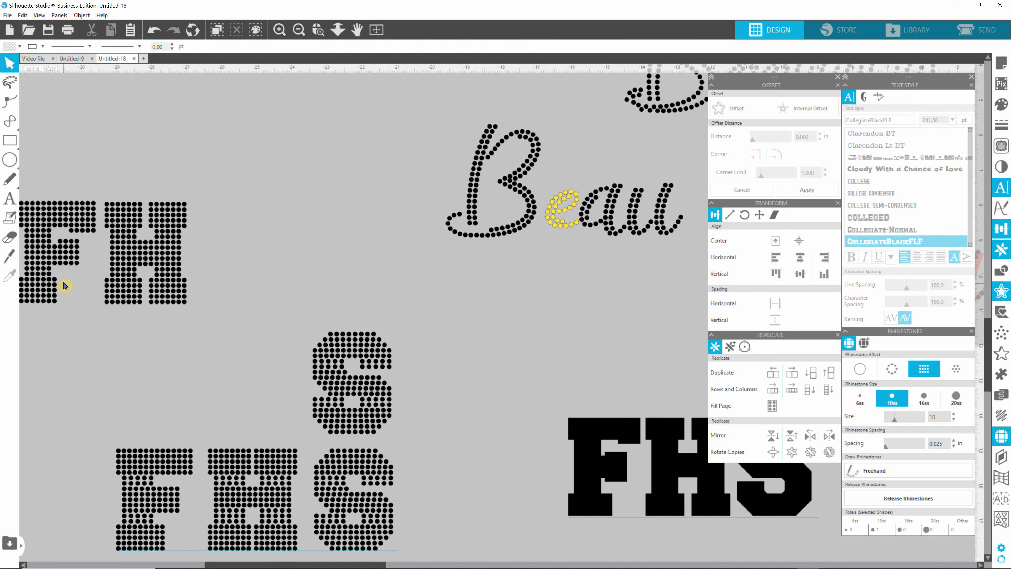
left_click(56, 265)
key("Delete")
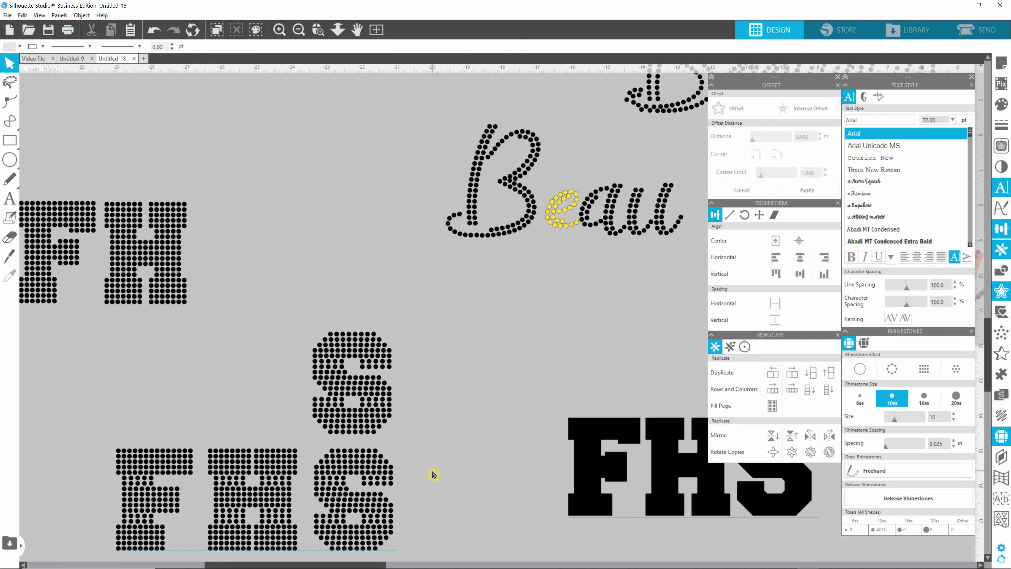
- Duplicate all rhinestones of the separate S and place the copy right of the finished H, at about X -25.63, Y 7.36
left_click(361, 505)
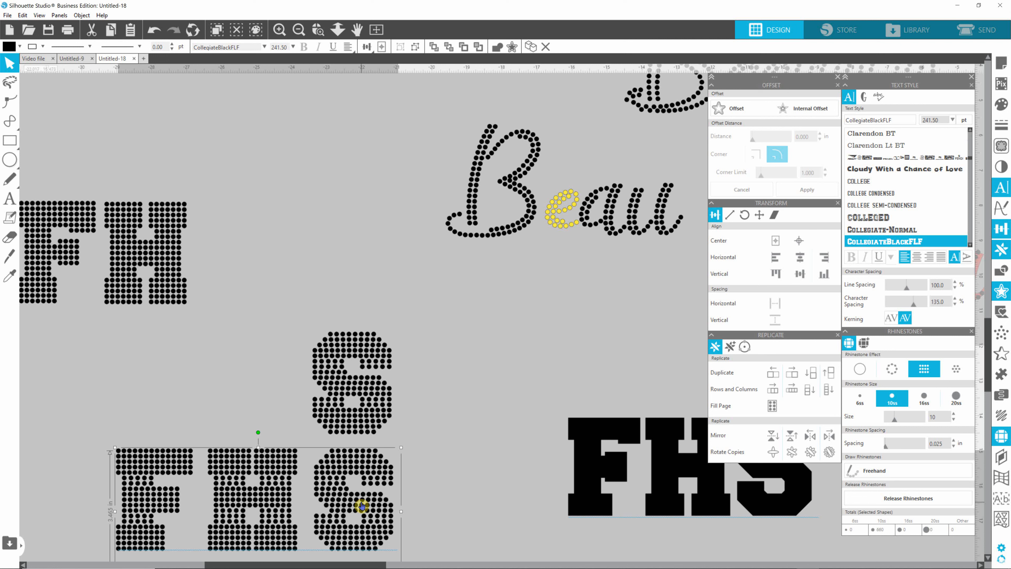
left_click(412, 317)
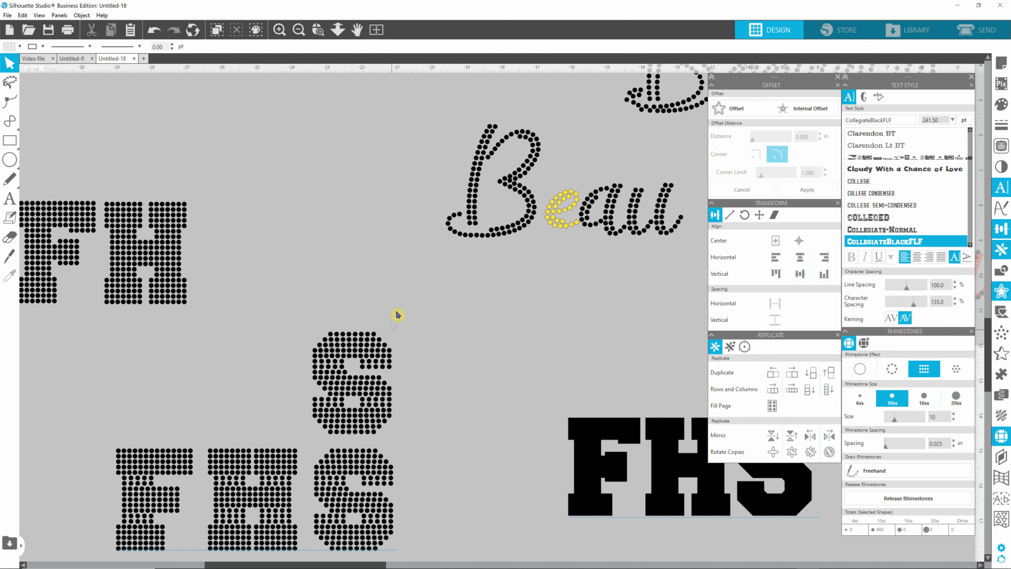
left_click_drag(398, 315, 313, 437)
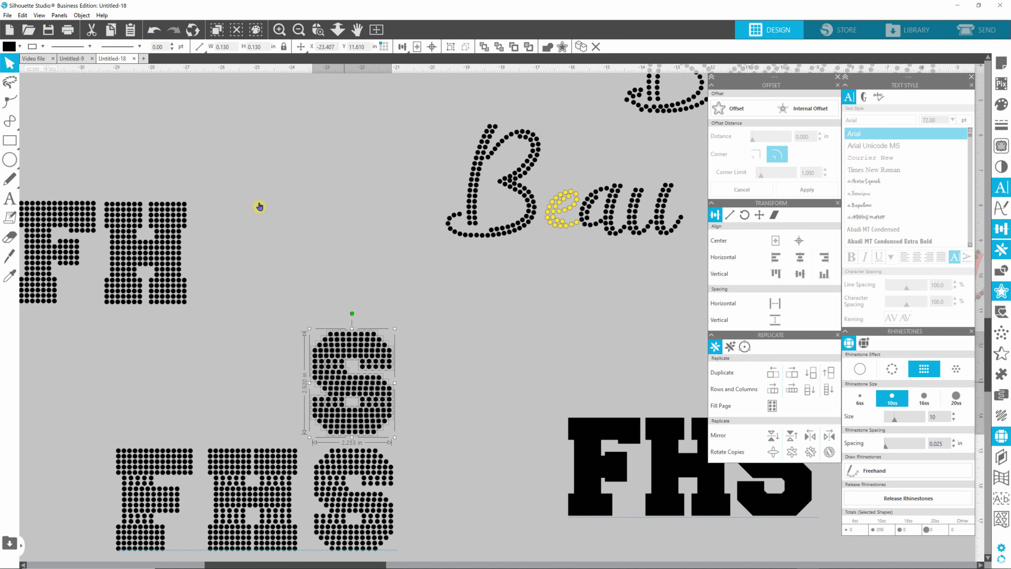
left_click_drag(345, 384, 268, 237)
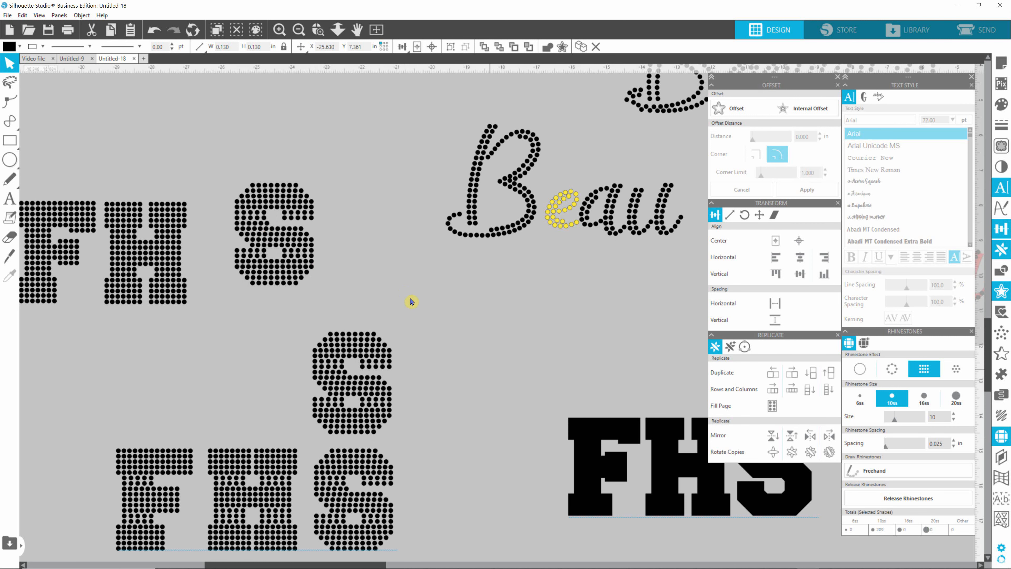
- Move the solid black FHS text beneath the finished F and H and fill it with teal
left_click(648, 458)
left_click_drag(731, 493, 98, 352)
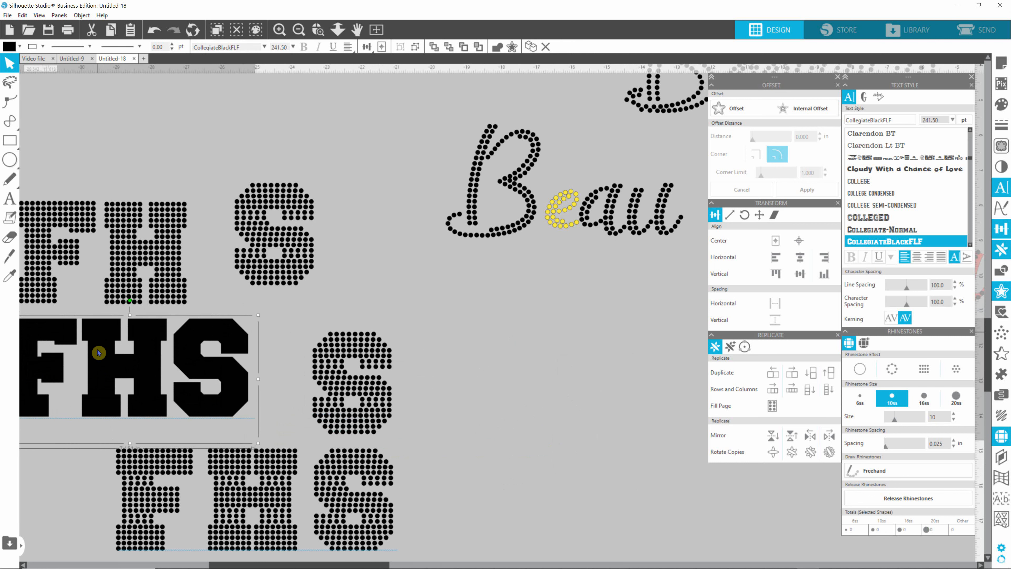
left_click(19, 46)
left_click(73, 63)
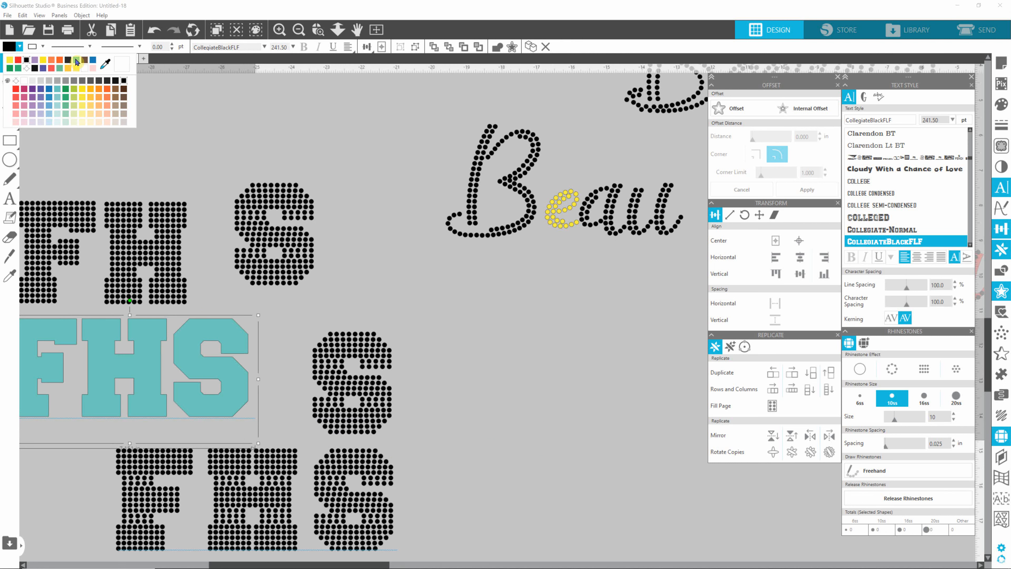
- Position the teal FHS text so its S lies directly behind the copied rhinestone S as a guide
left_click_drag(203, 361, 269, 233)
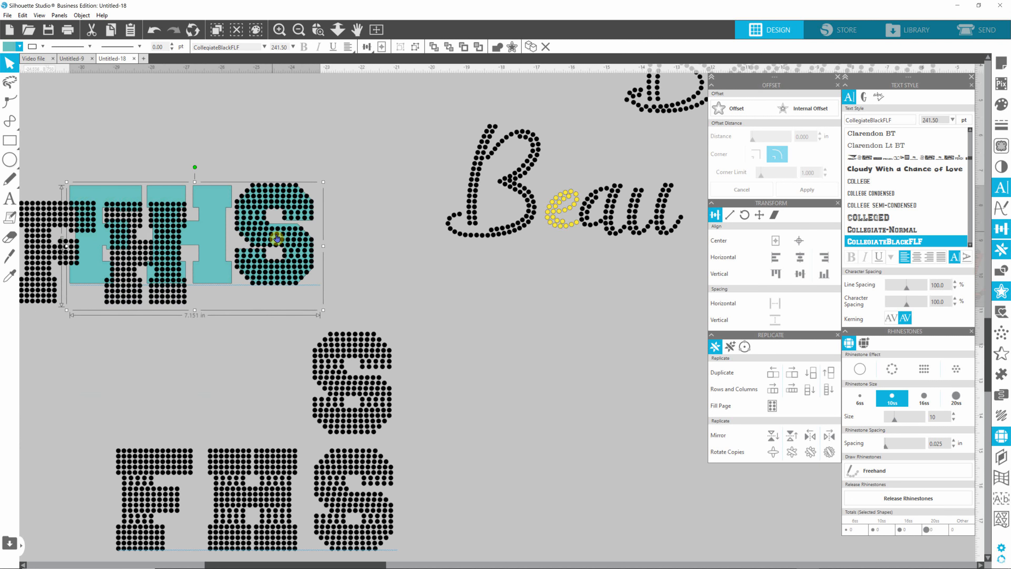
scroll(291, 250, "up", 4)
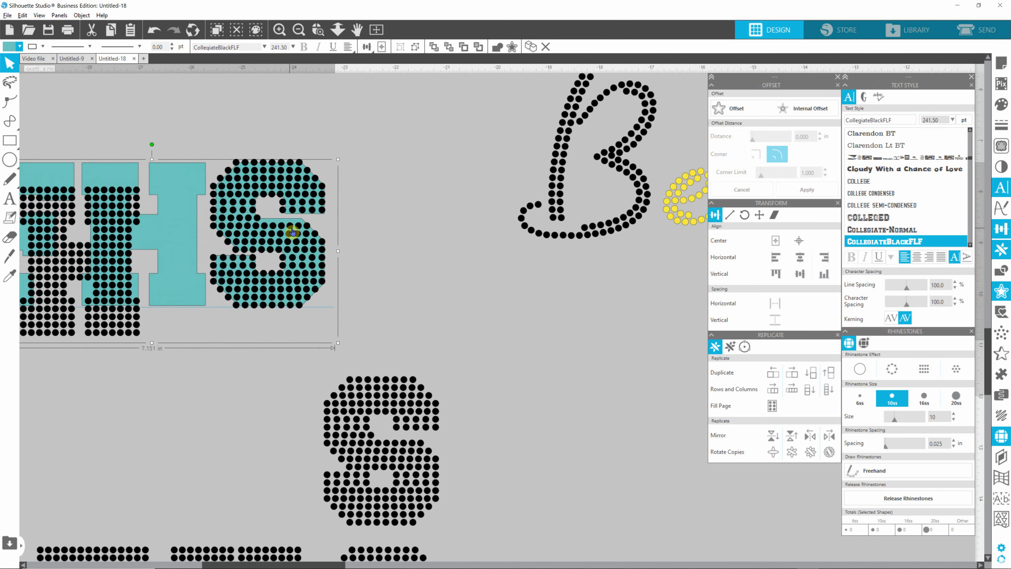
scroll(293, 233, "up", 3)
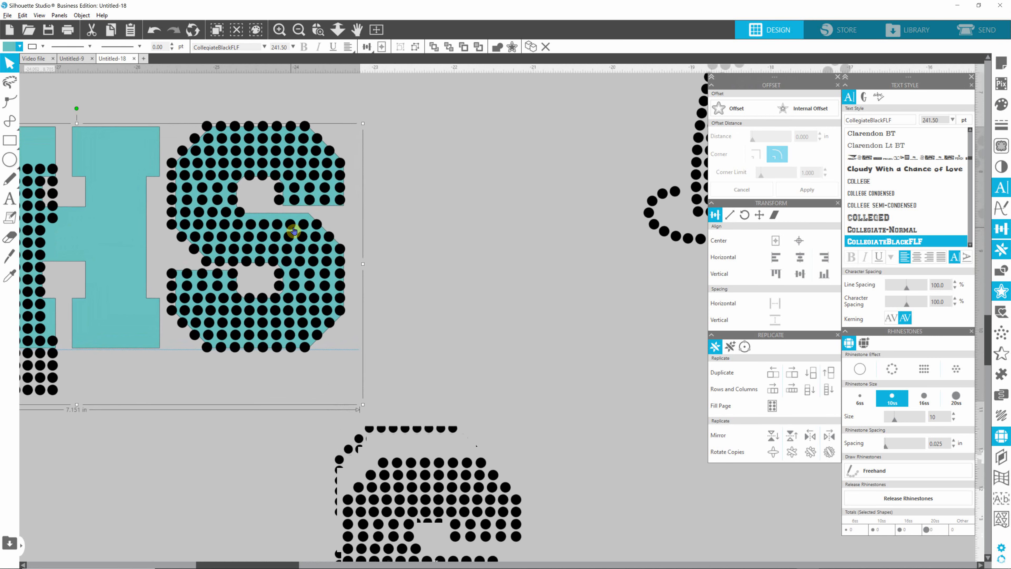
scroll(293, 230, "down", 1)
left_click(354, 250)
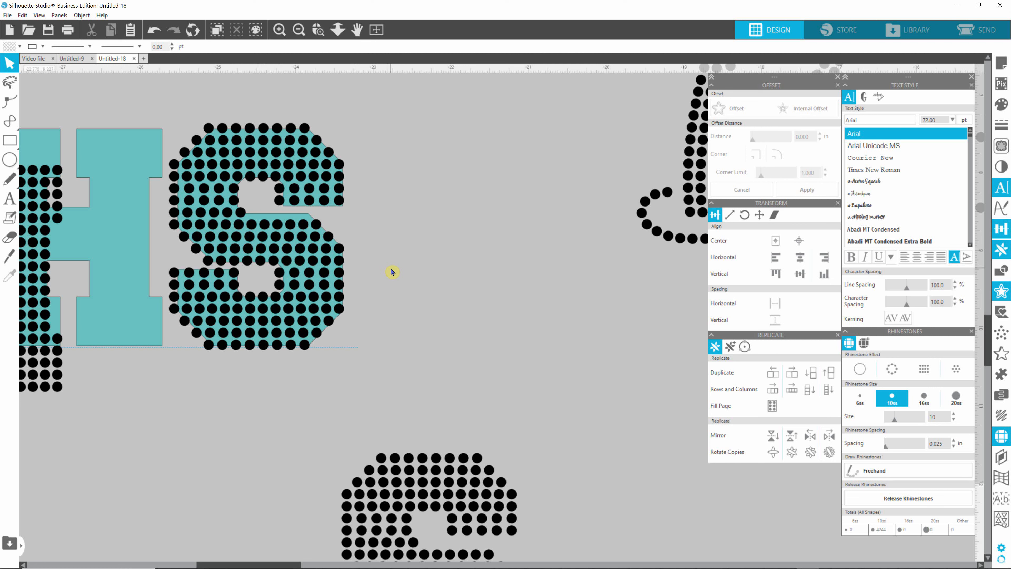
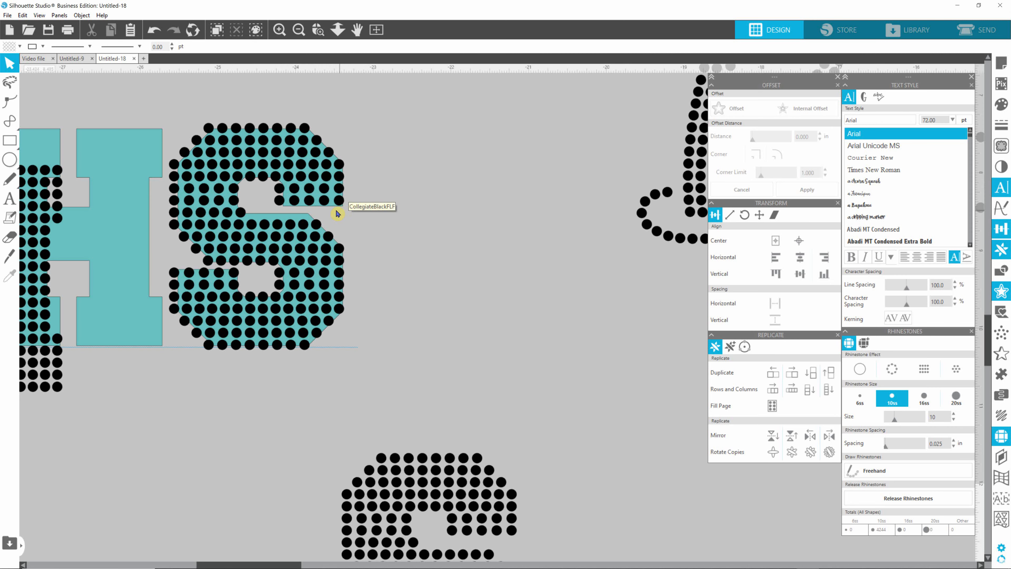
- Right-align the three stacked stones in each of the second and third columns from the right in the S's upper-right end
scroll(332, 214, "up", 2)
scroll(306, 200, "up", 3)
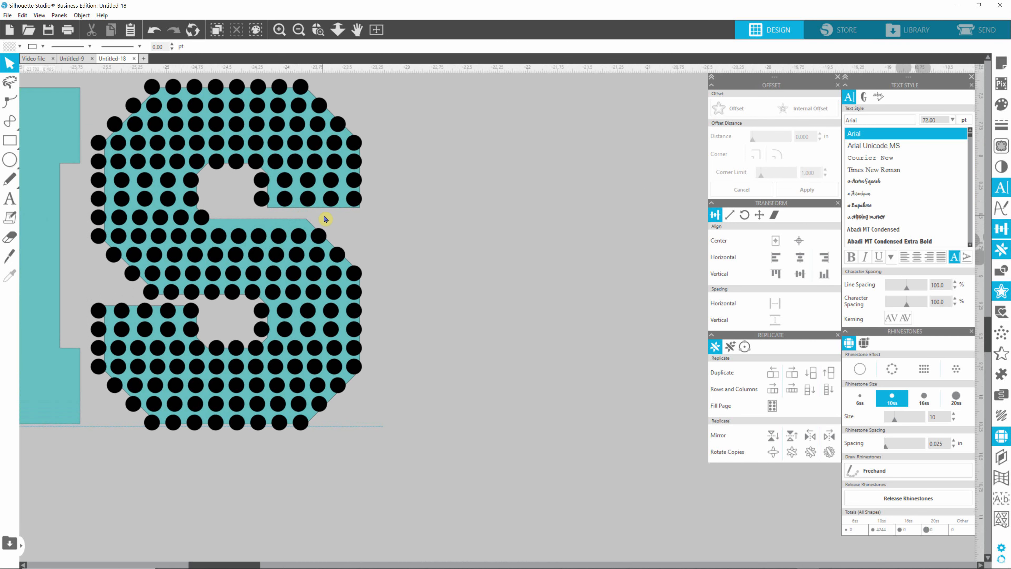
left_click_drag(319, 217, 350, 143)
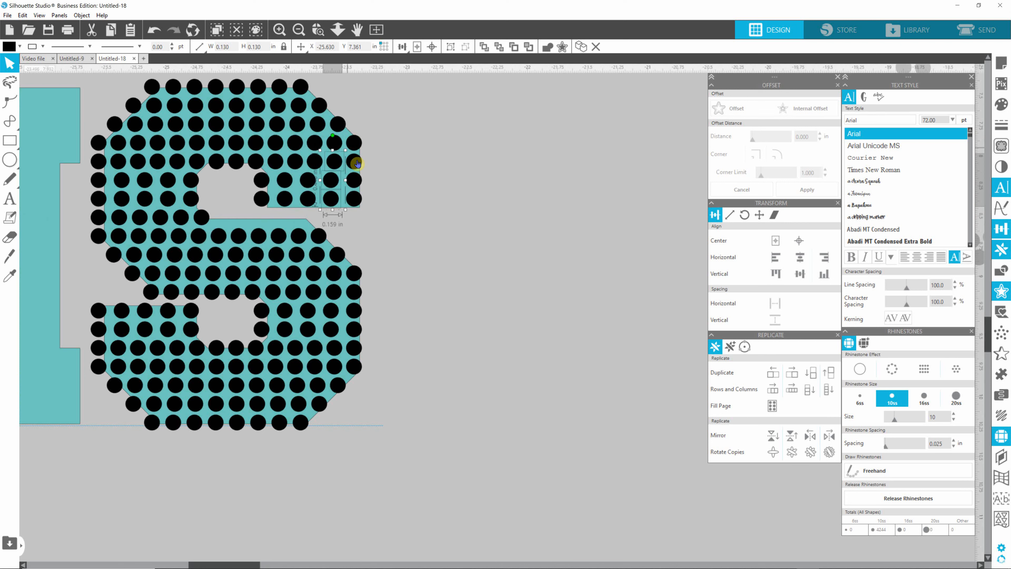
left_click(519, 301)
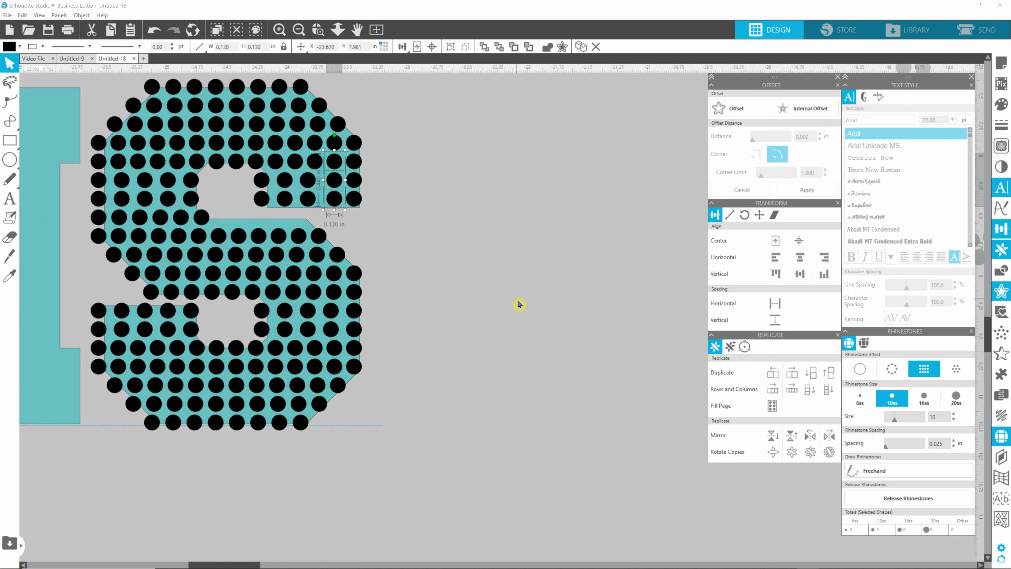
left_click_drag(294, 210, 330, 150)
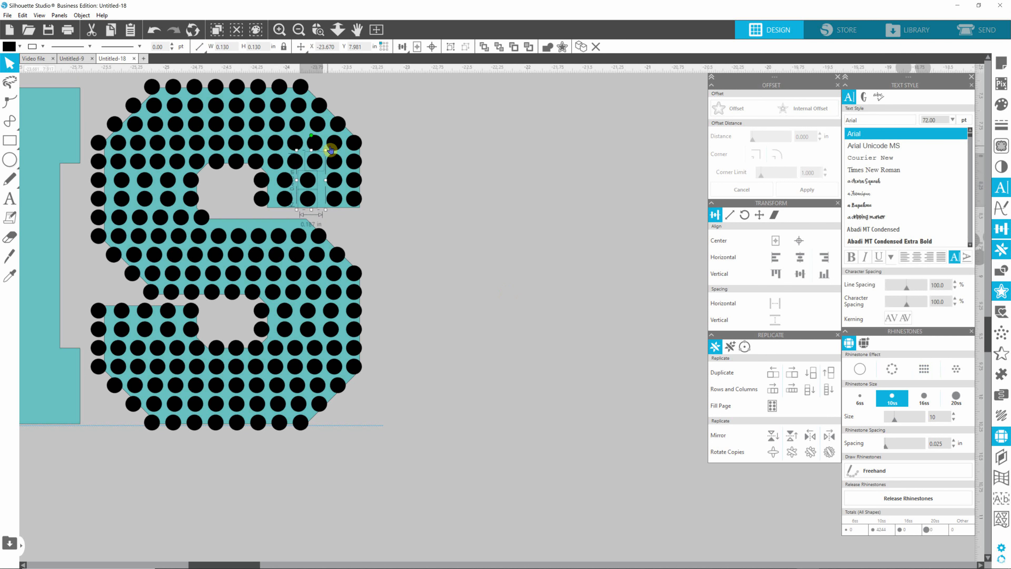
left_click(826, 265)
left_click(416, 225)
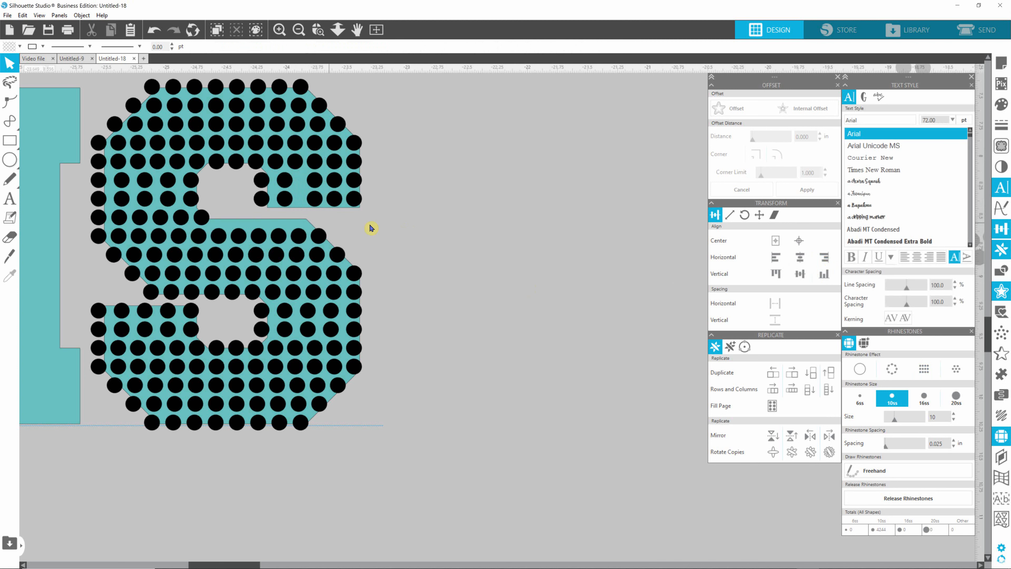
- Right-align the three stacked stones in each of the two innermost columns of the S's upper-right end
left_click_drag(273, 215, 299, 168)
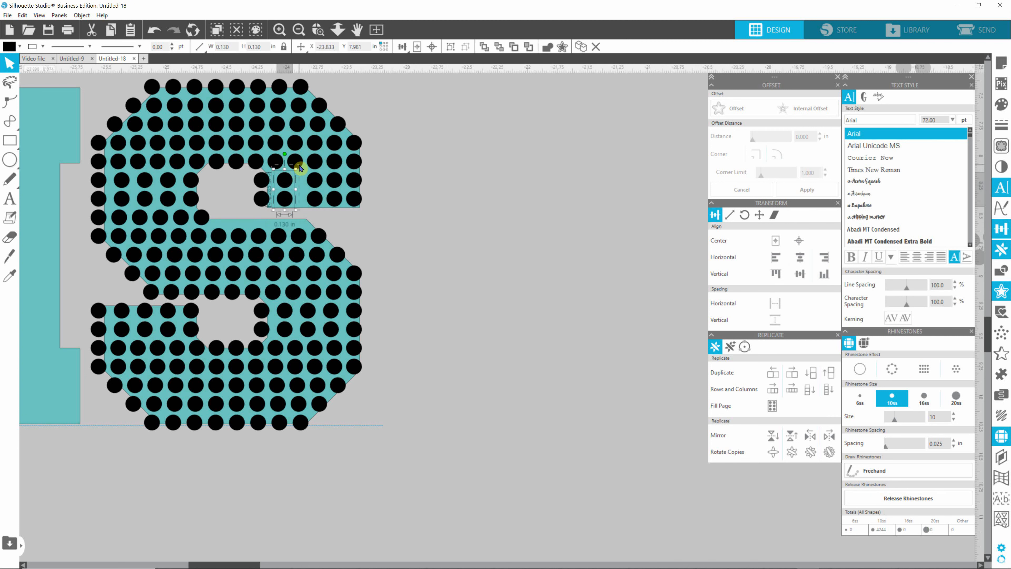
left_click(299, 162, "shift")
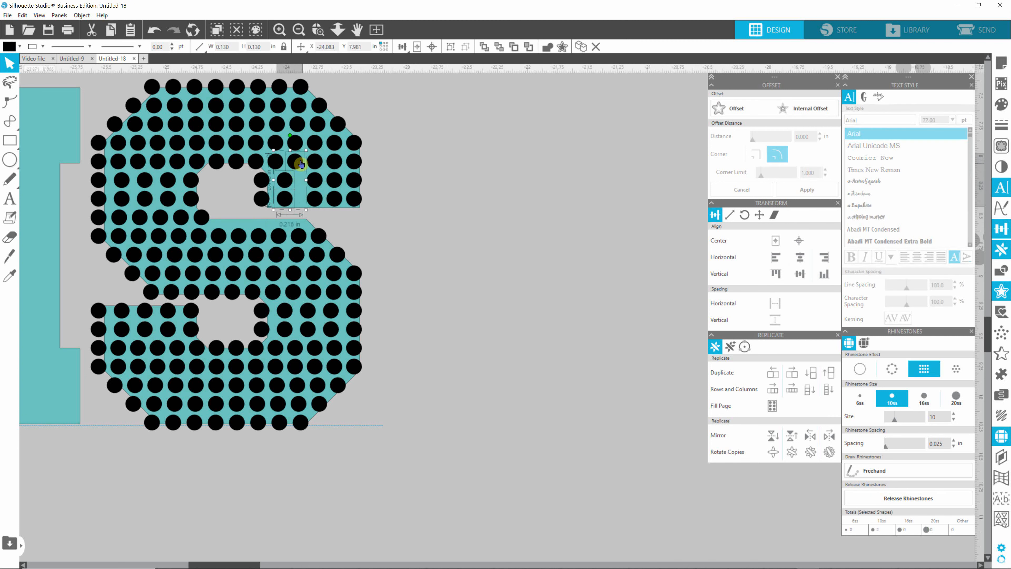
left_click(821, 283)
left_click(250, 215)
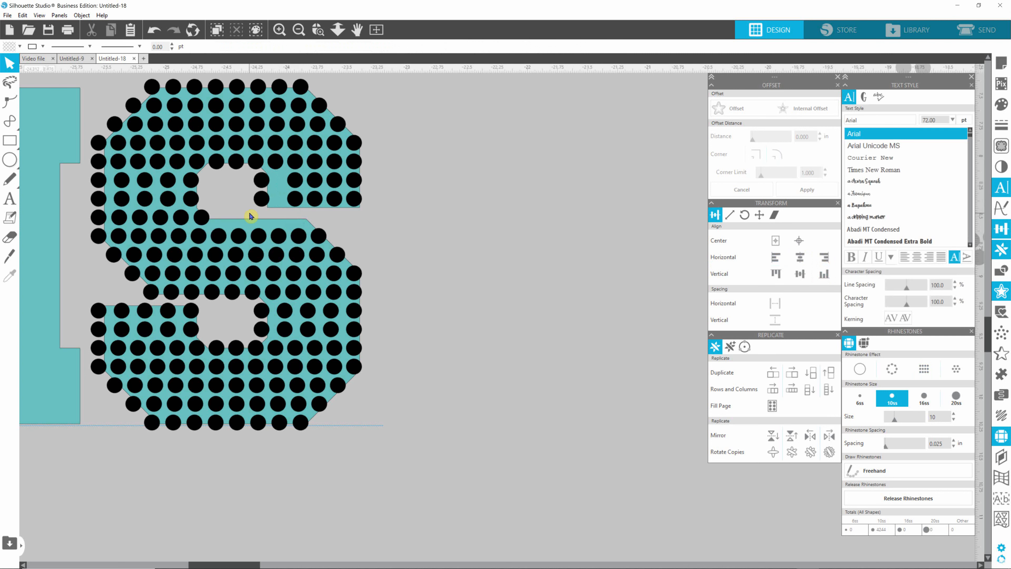
left_click_drag(244, 219, 281, 168)
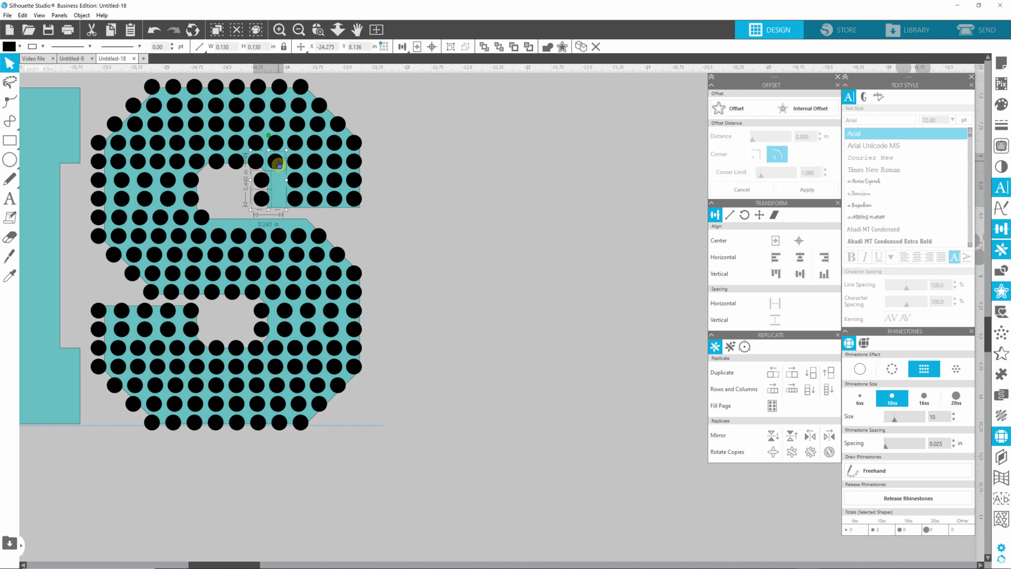
left_click(278, 164, "shift")
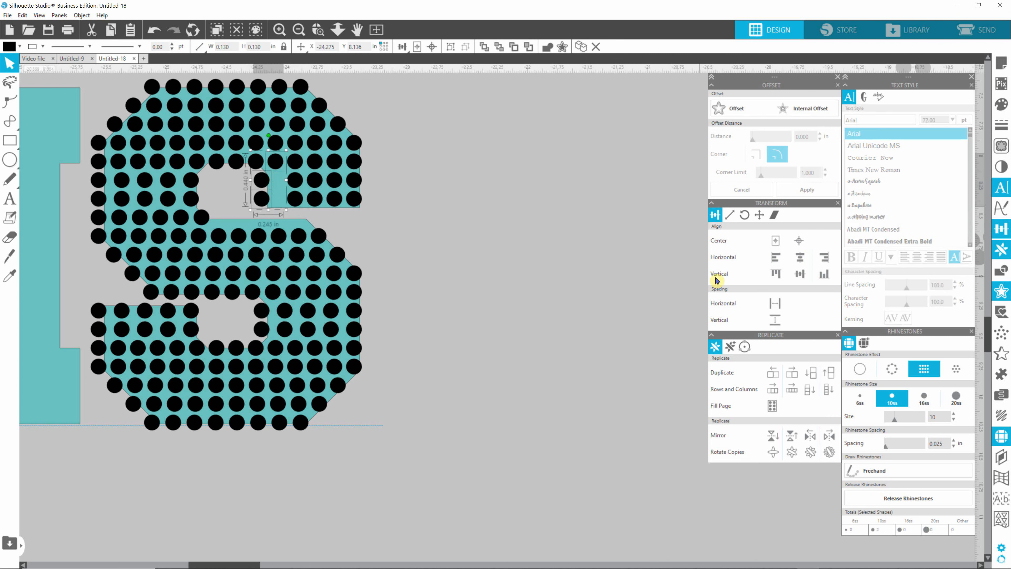
left_click(824, 258)
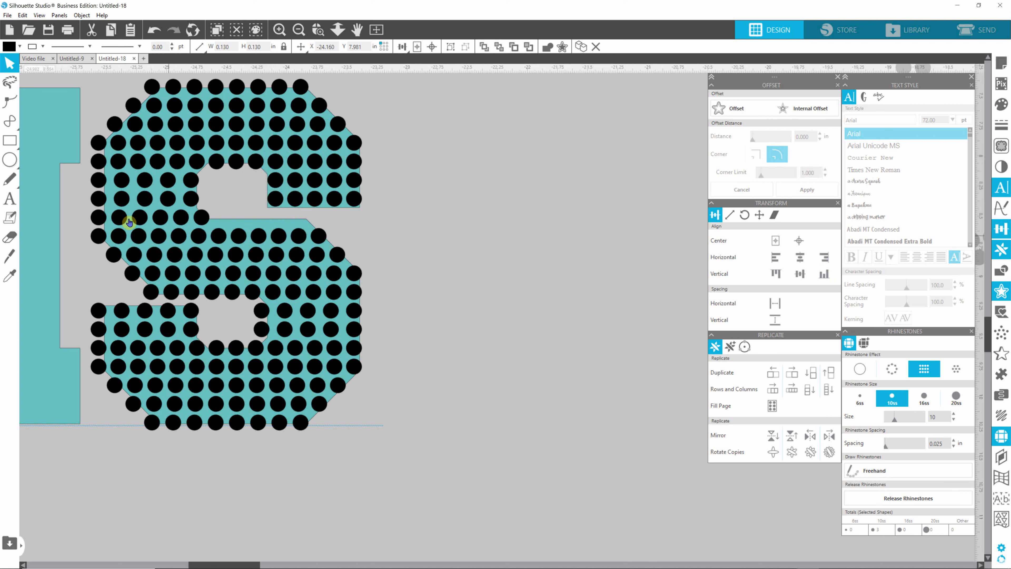
- Left-align three stacked stones in the second column from the left, beside the S's upper opening
left_click(108, 186)
left_click(117, 180)
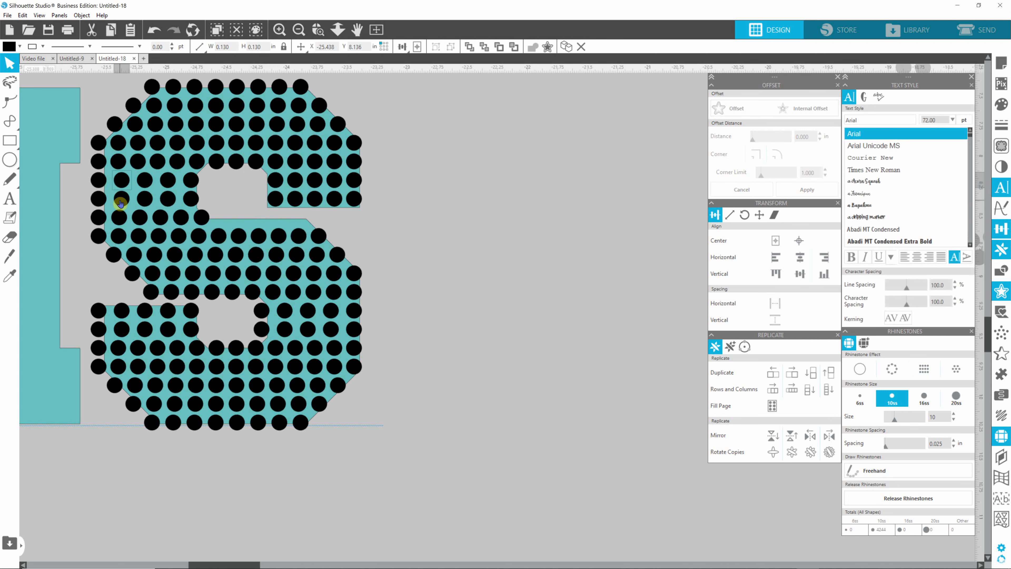
left_click(120, 197, "shift")
left_click(118, 167, "shift")
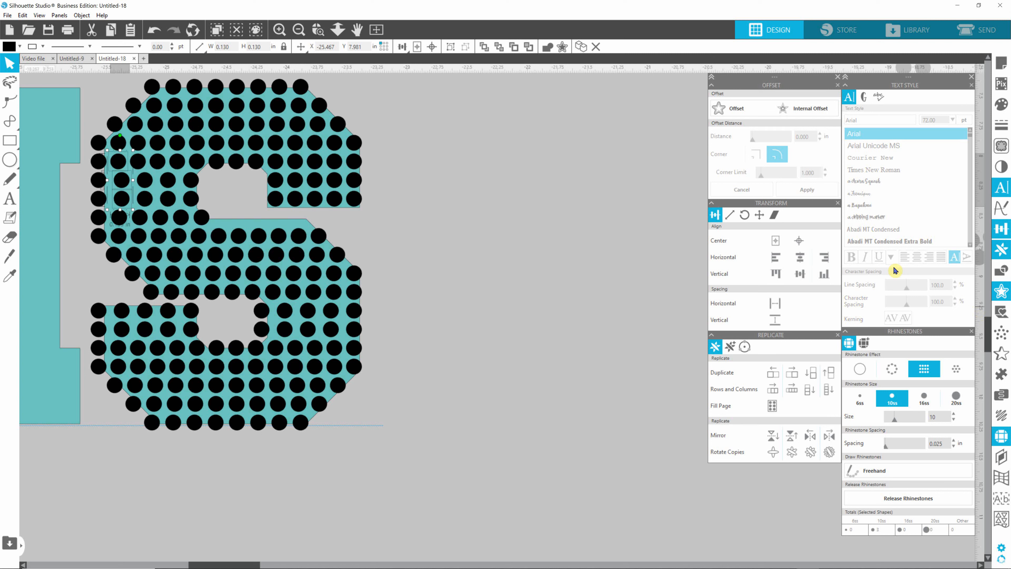
left_click(784, 266)
left_click(422, 225)
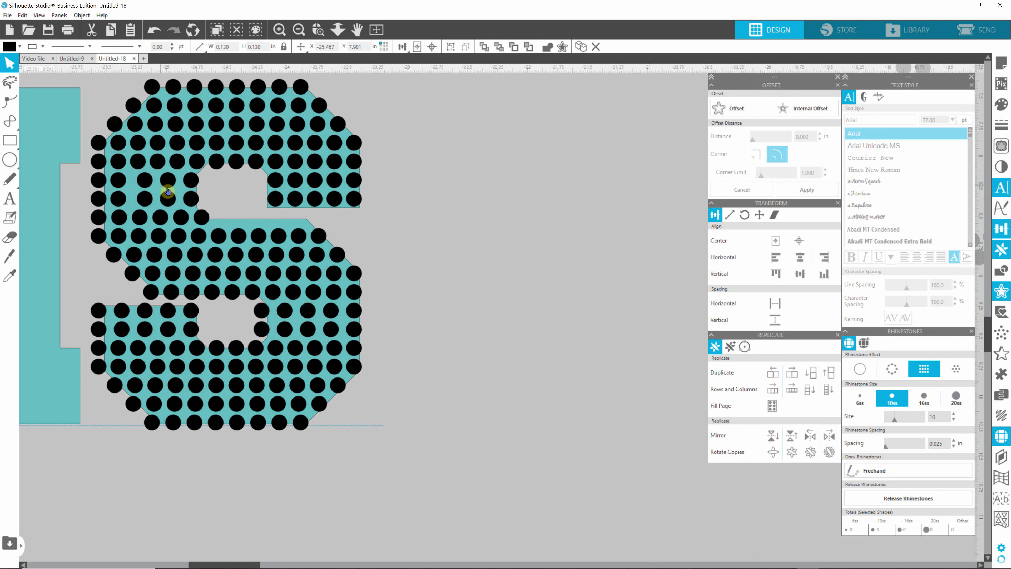
- Left-align the matching three stones in the third column from the left of the S's upper half
left_click(138, 167)
left_click(143, 181, "shift")
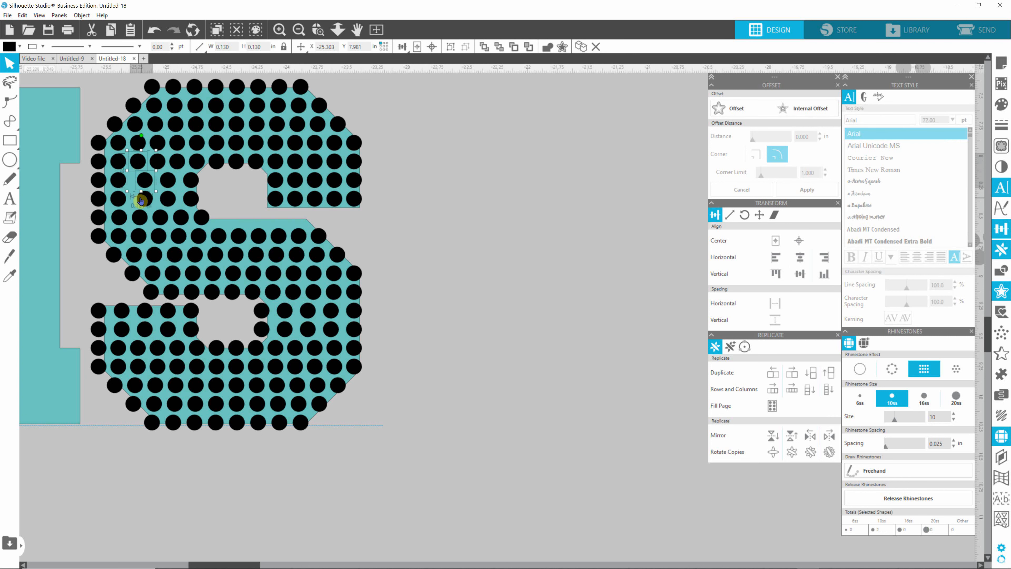
left_click(145, 201, "shift")
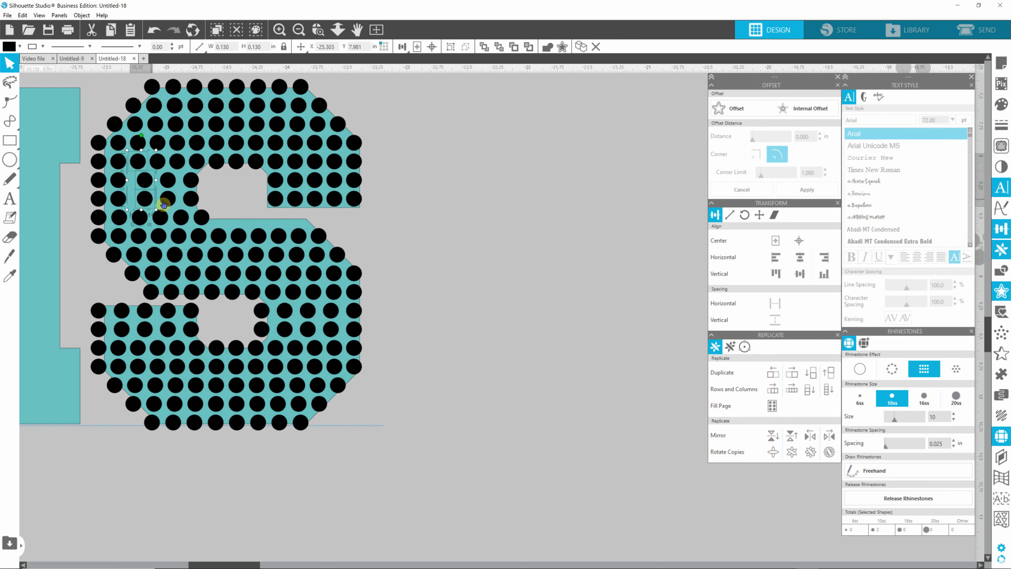
left_click(774, 275)
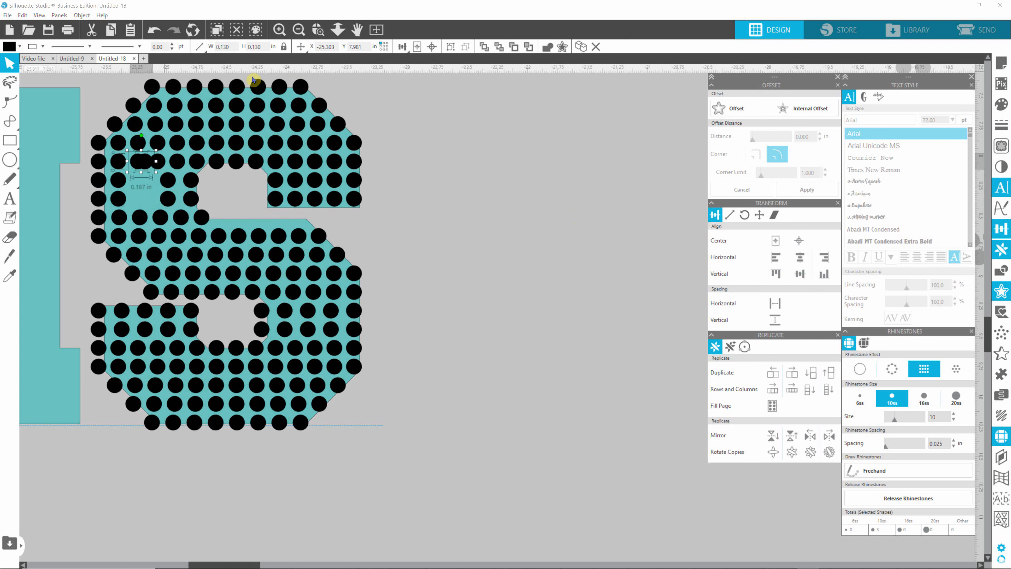
left_click(153, 29)
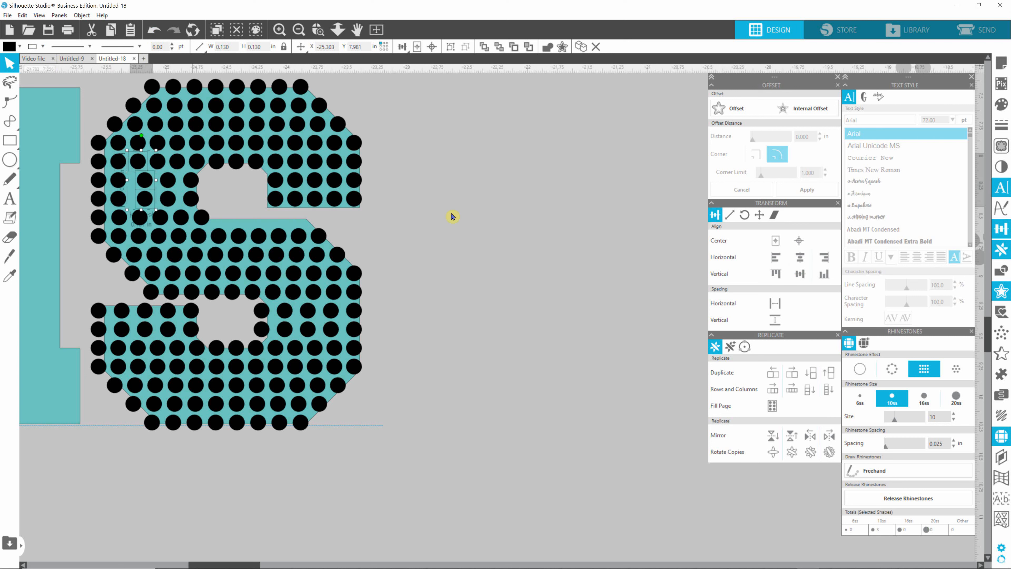
left_click(776, 257)
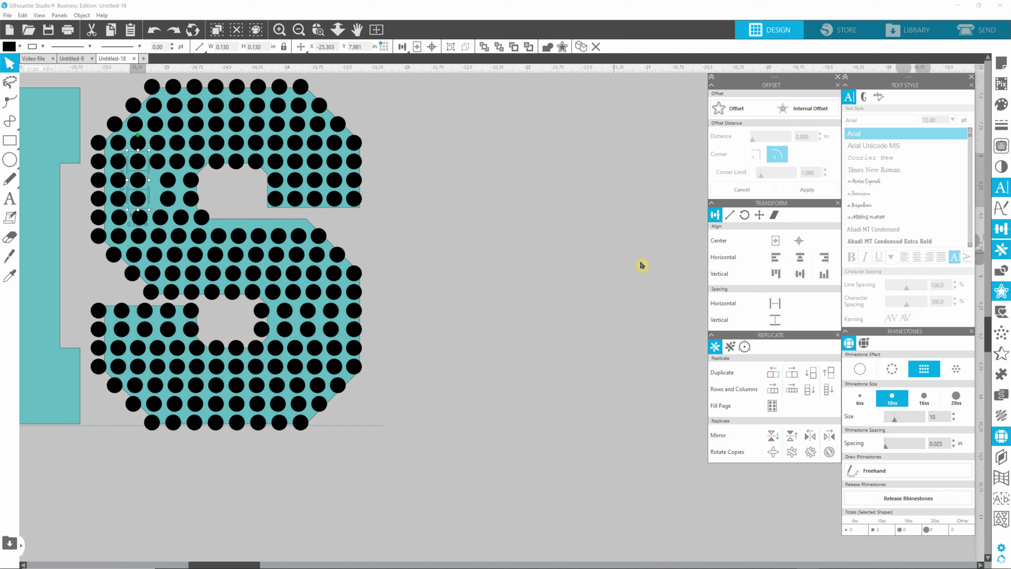
left_click(598, 261)
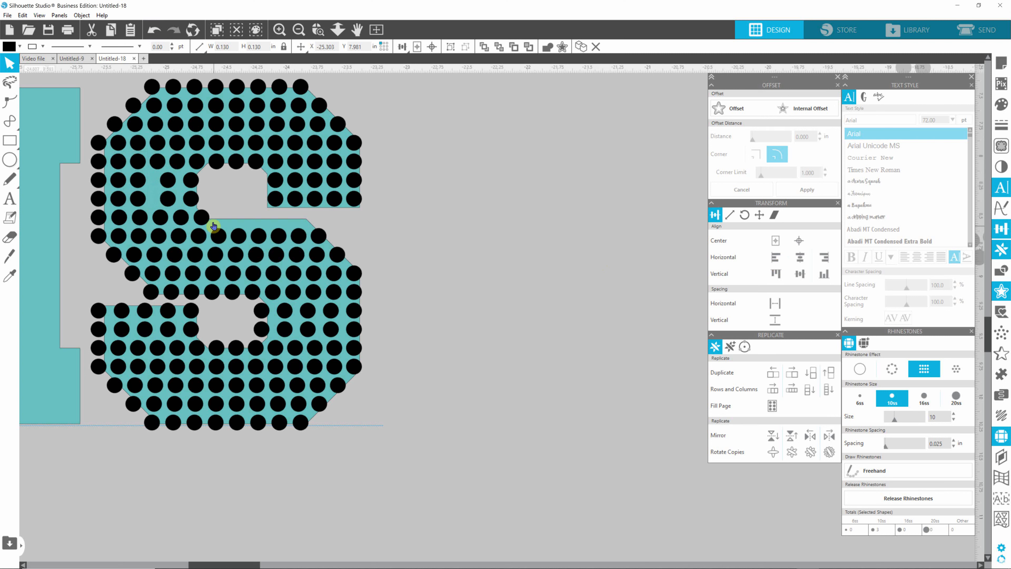
- Left-align the matching three stones in the fourth column from the left of the S's upper half
left_click(160, 166)
left_click(168, 186, "shift")
left_click(169, 199, "shift")
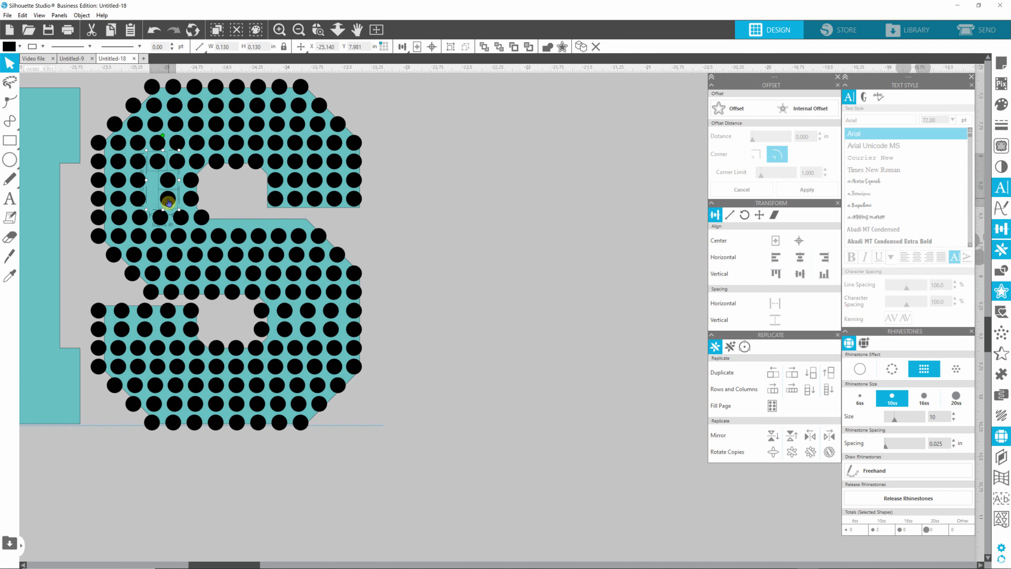
left_click(776, 257)
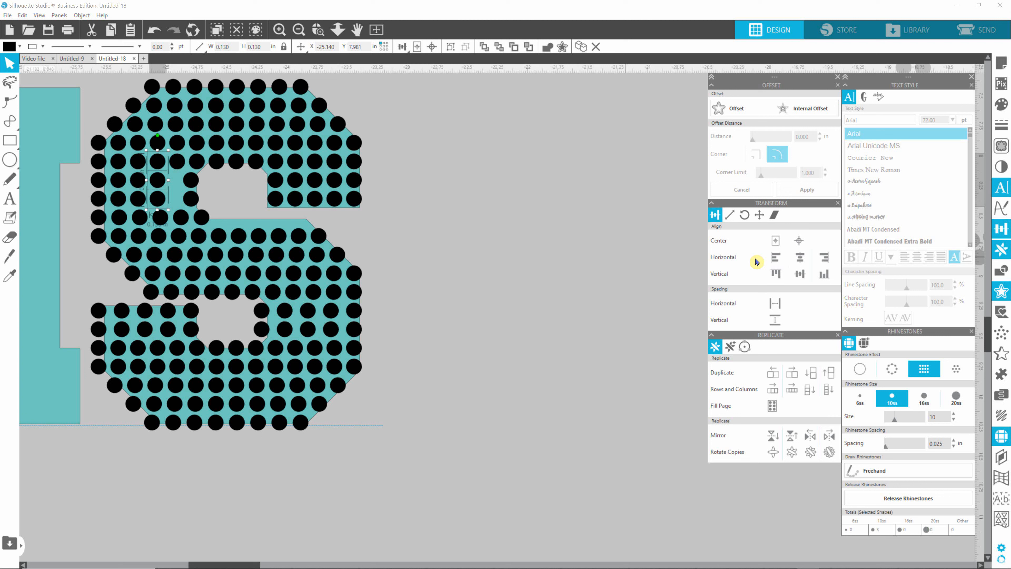
left_click(420, 253)
- Left-align the three stones in the column bordering the S's upper opening and delete the stone protruding at its lower-left corner
left_click(194, 183)
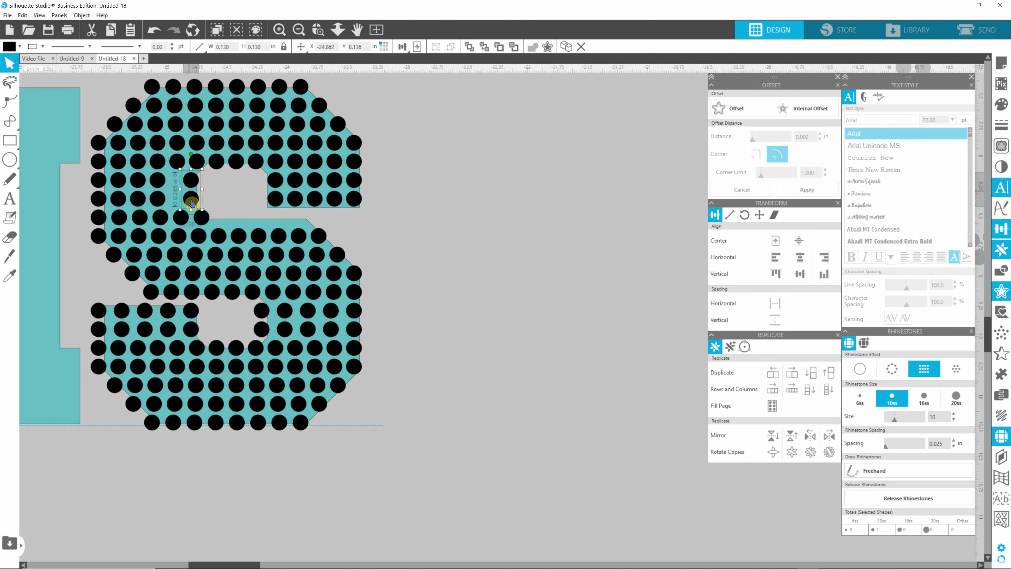
left_click(799, 274)
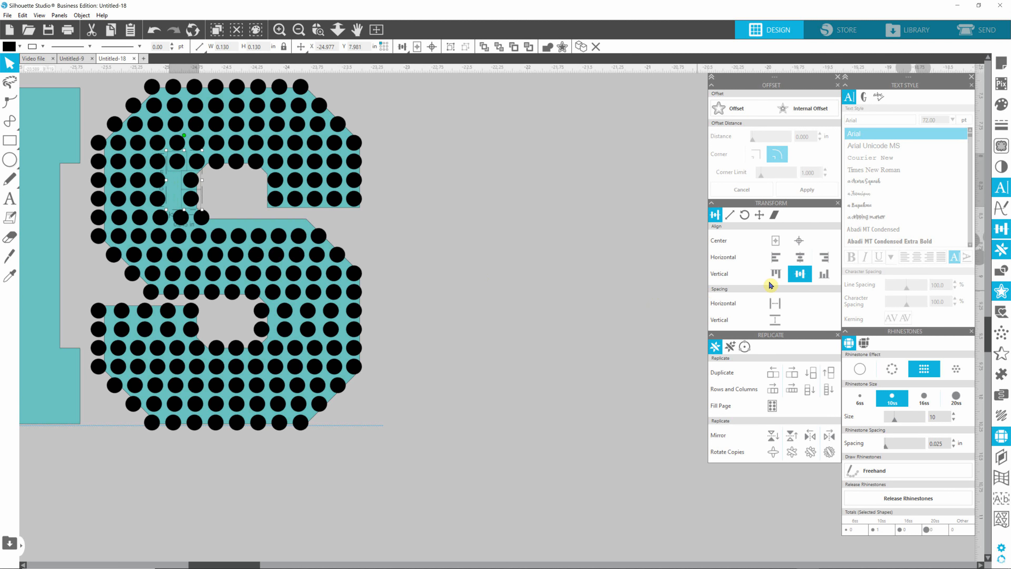
left_click(777, 258)
left_click(442, 268)
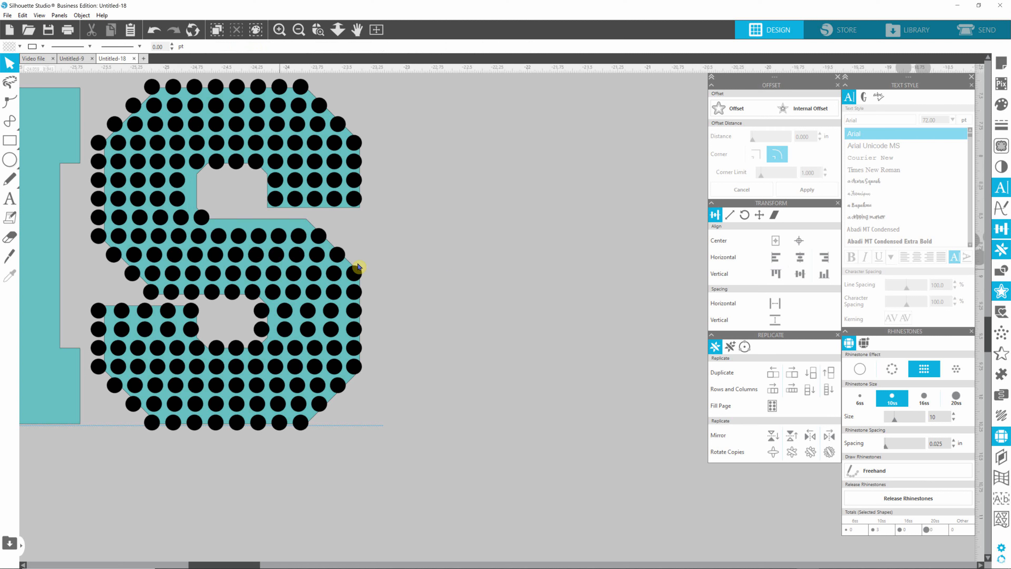
left_click(201, 219)
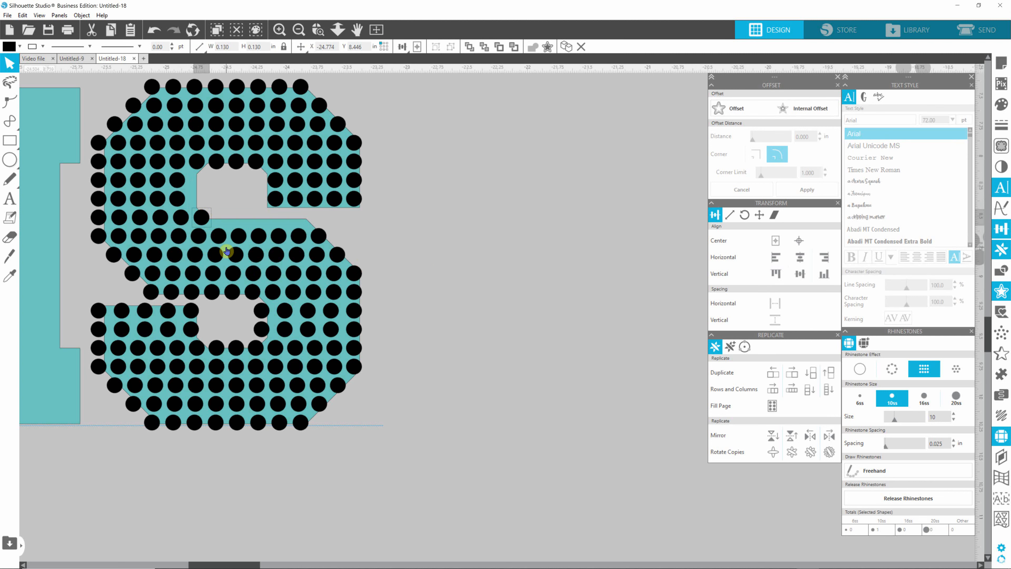
key("Delete")
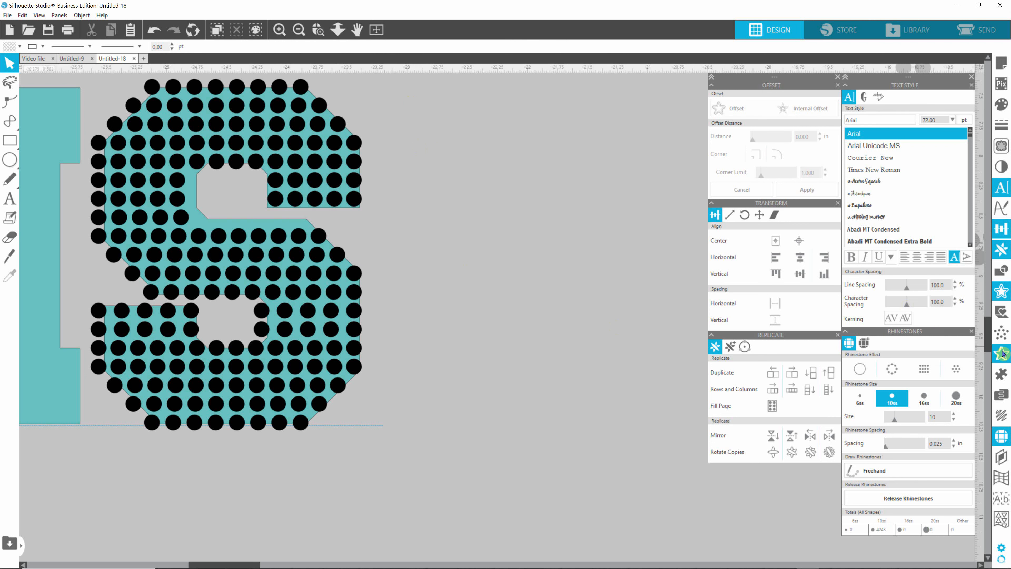
scroll(989, 339, "up", 3)
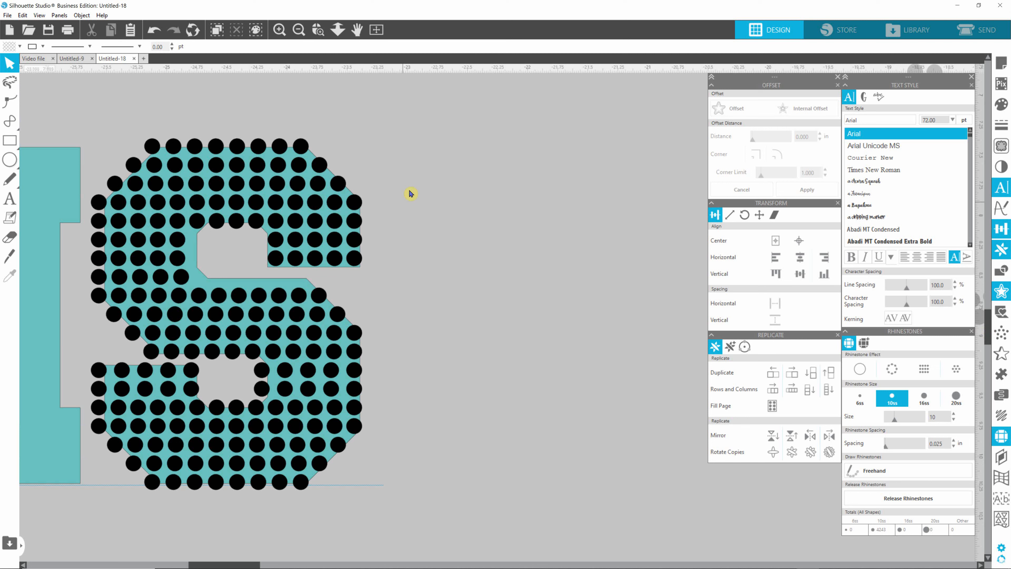
left_click_drag(403, 63, 87, 328)
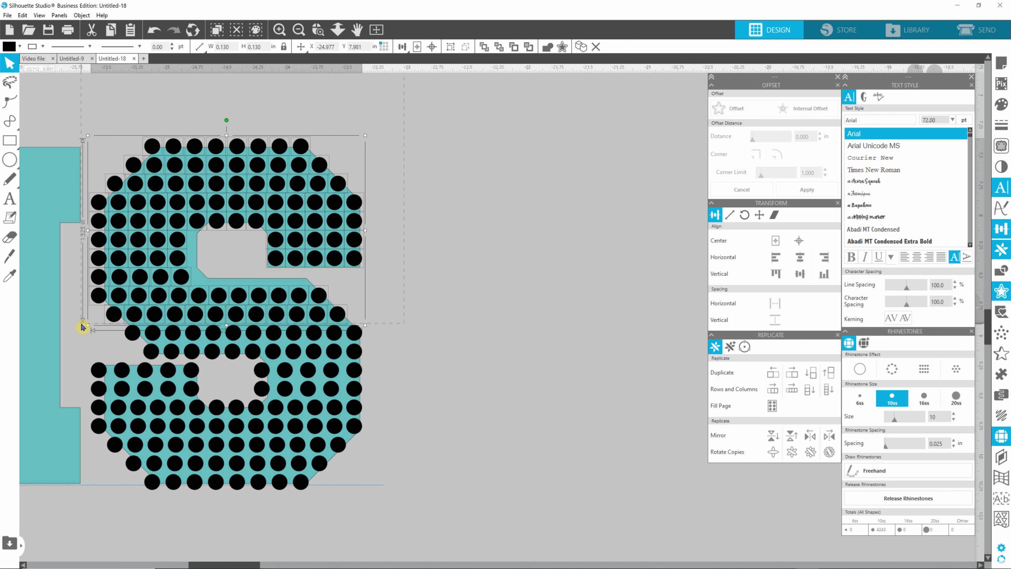
left_click_drag(82, 327, 84, 326)
left_click(463, 309)
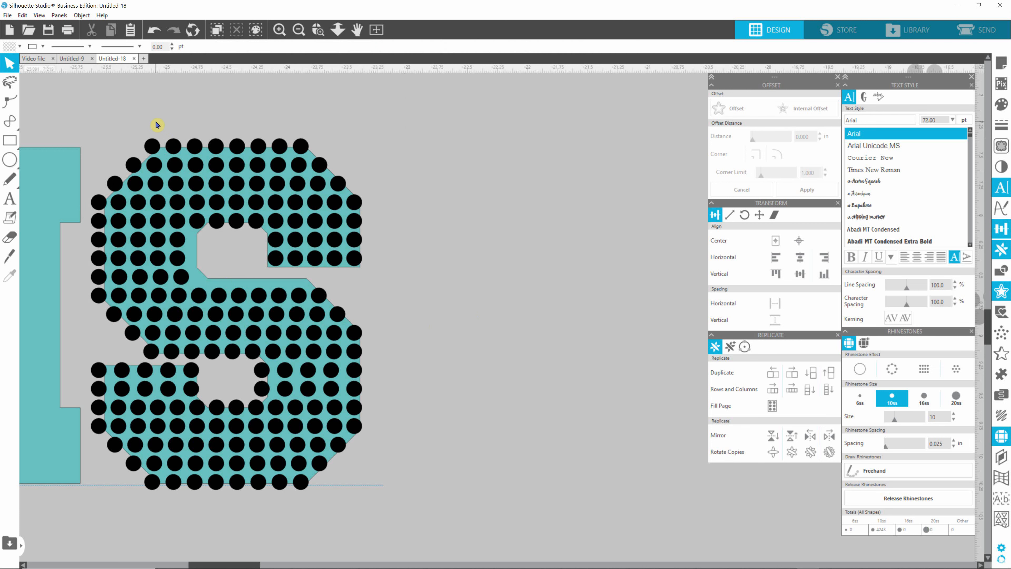
left_click_drag(156, 127, 189, 404)
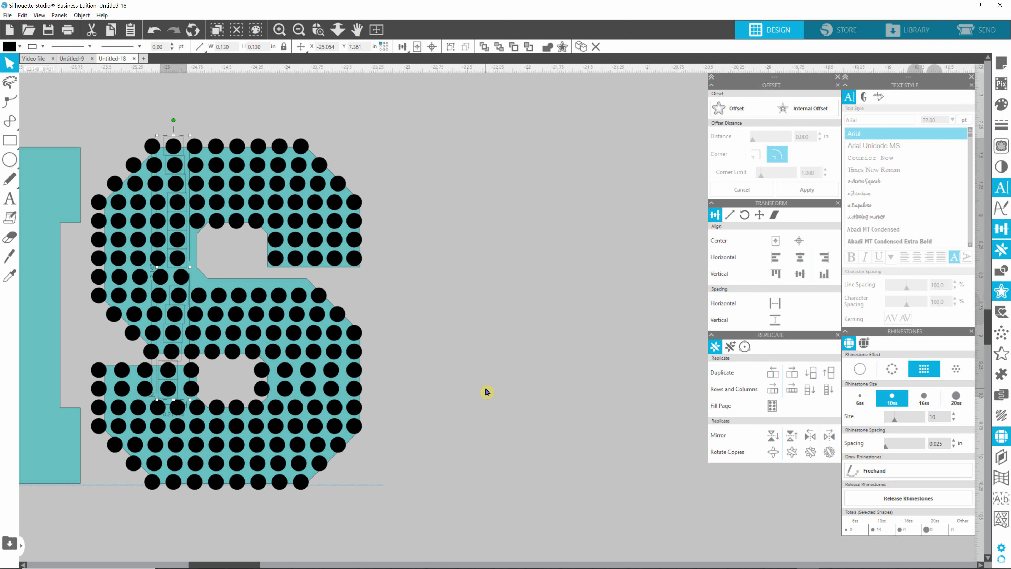
left_click(506, 344)
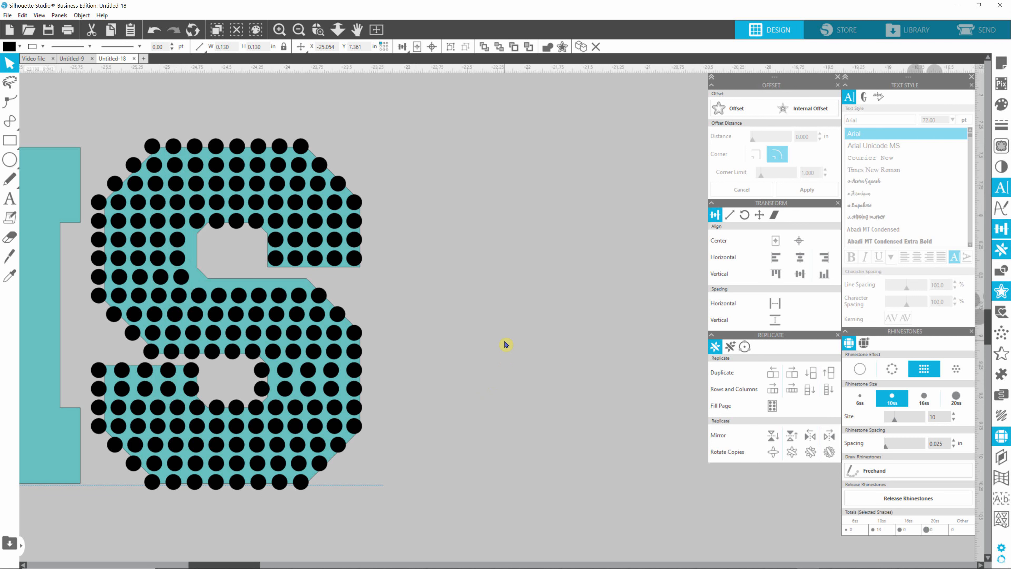
- Duplicate the S's upper ten rows twice and stack the copies right of the letter, at about Y 7.219 and Y 8.797
left_click_drag(430, 120, 85, 332)
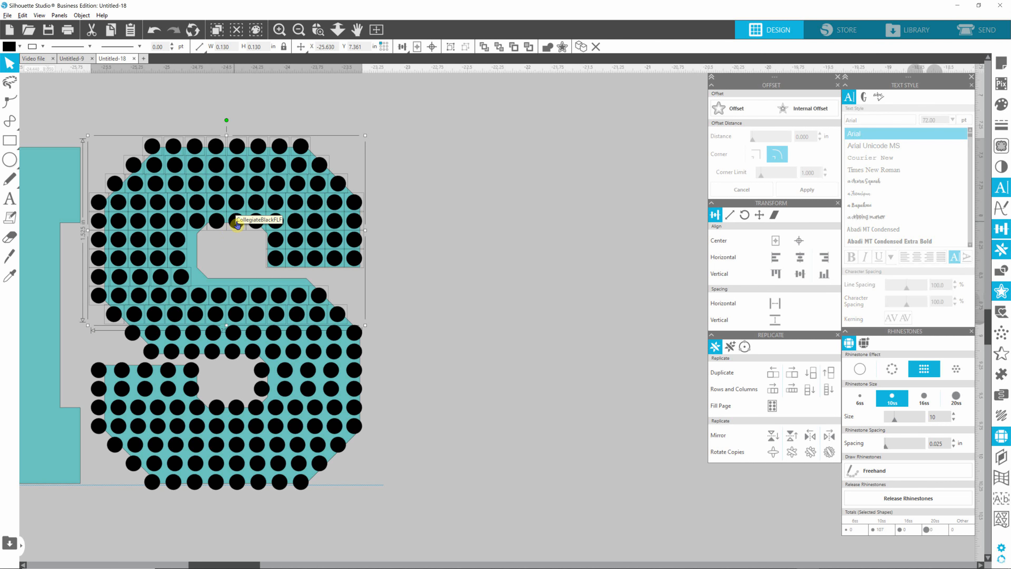
key("ctrl+d")
left_click_drag(526, 233, 552, 208)
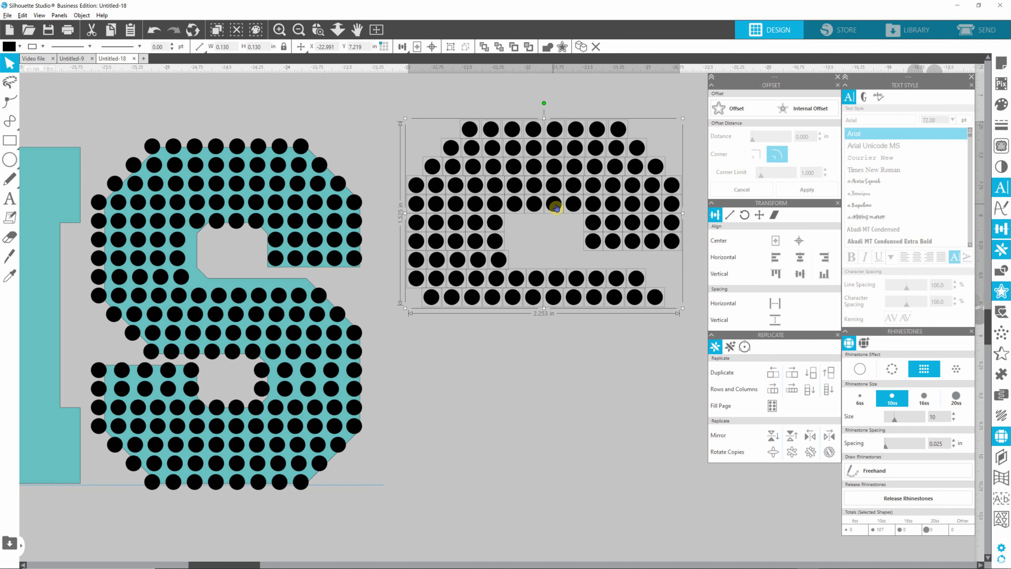
left_click_drag(554, 204, 551, 396)
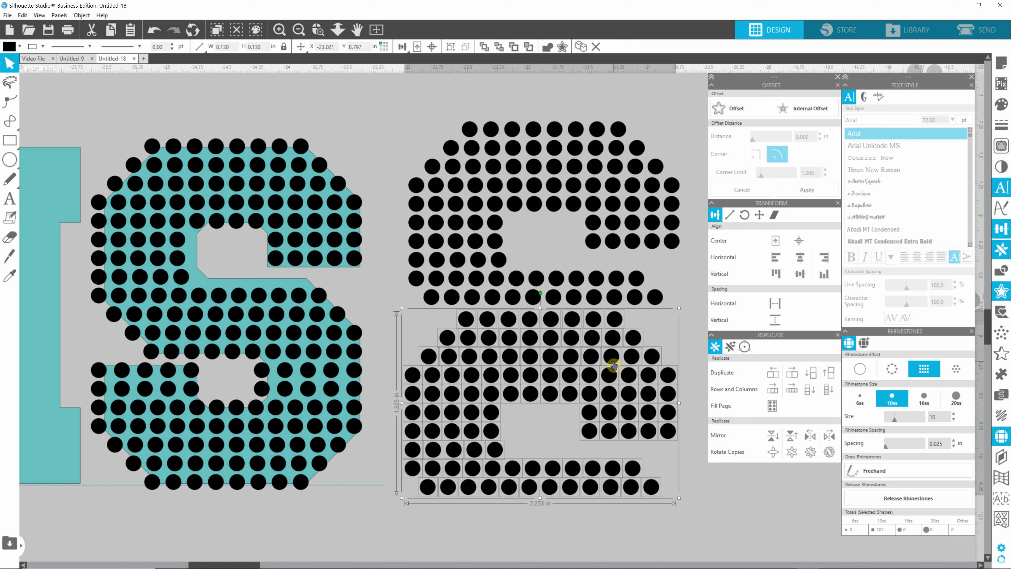
- Delete the lower duplicate of the S's upper ten rows and mirror the remaining copy below itself
key("Delete")
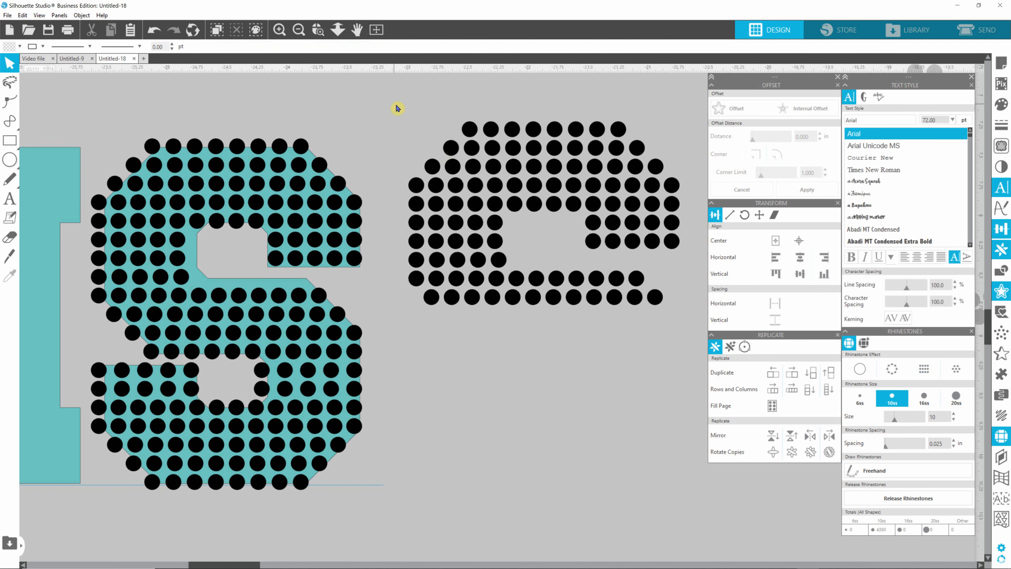
left_click_drag(395, 105, 648, 295)
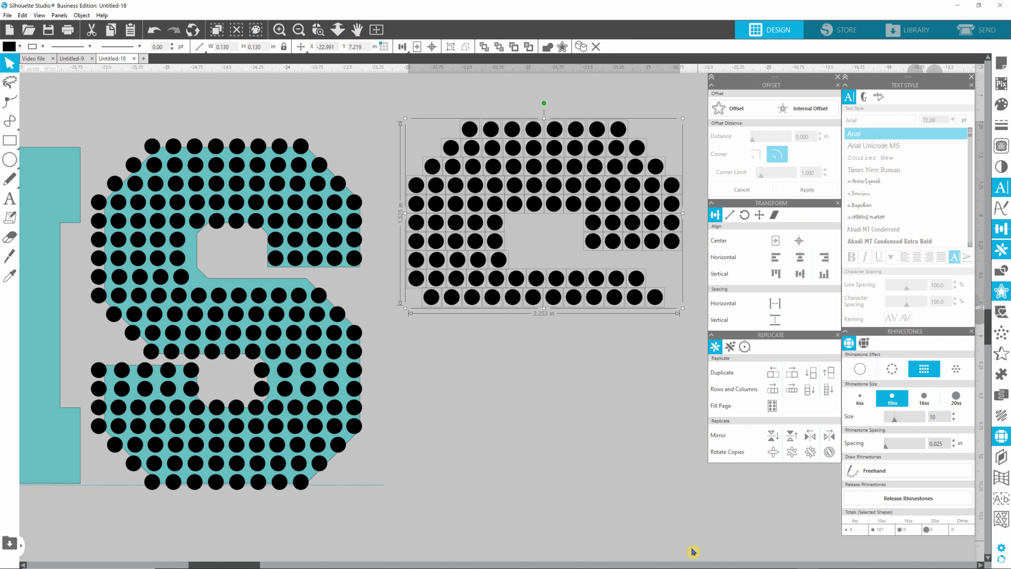
left_click(791, 451)
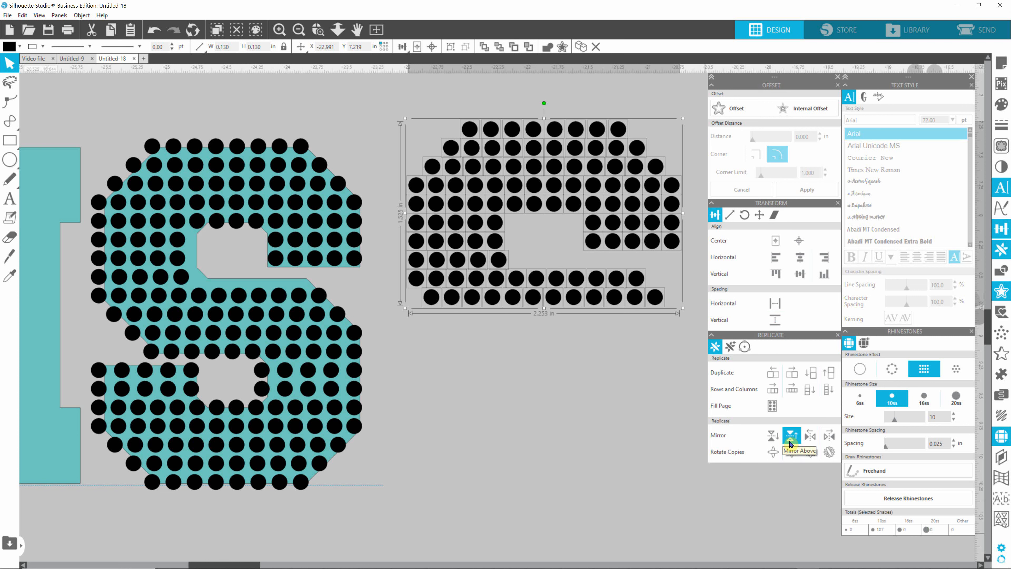
left_click(772, 435)
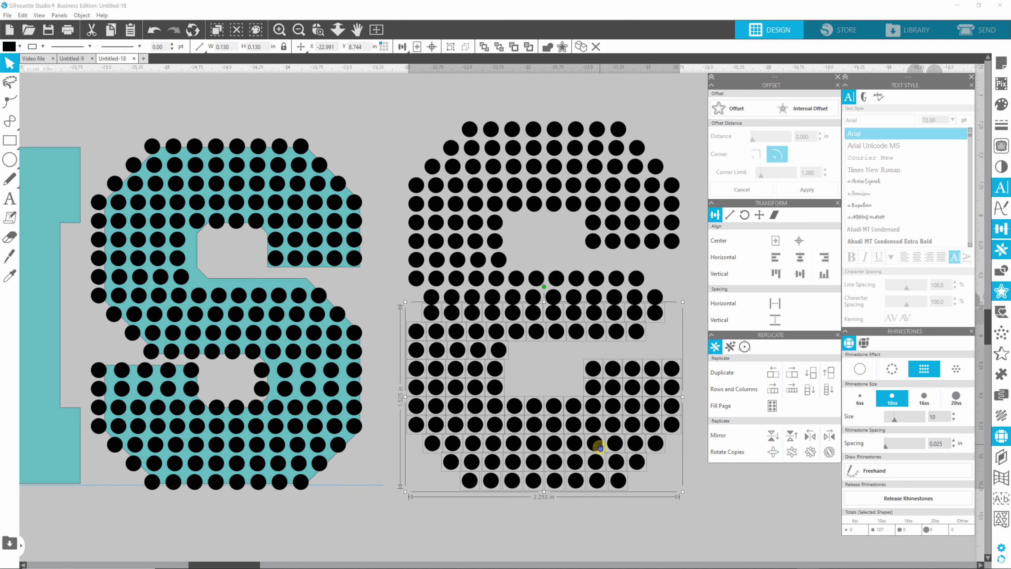
- Flip the mirrored lower half horizontally and move it slightly down to about Y 8.790
right_click(481, 372)
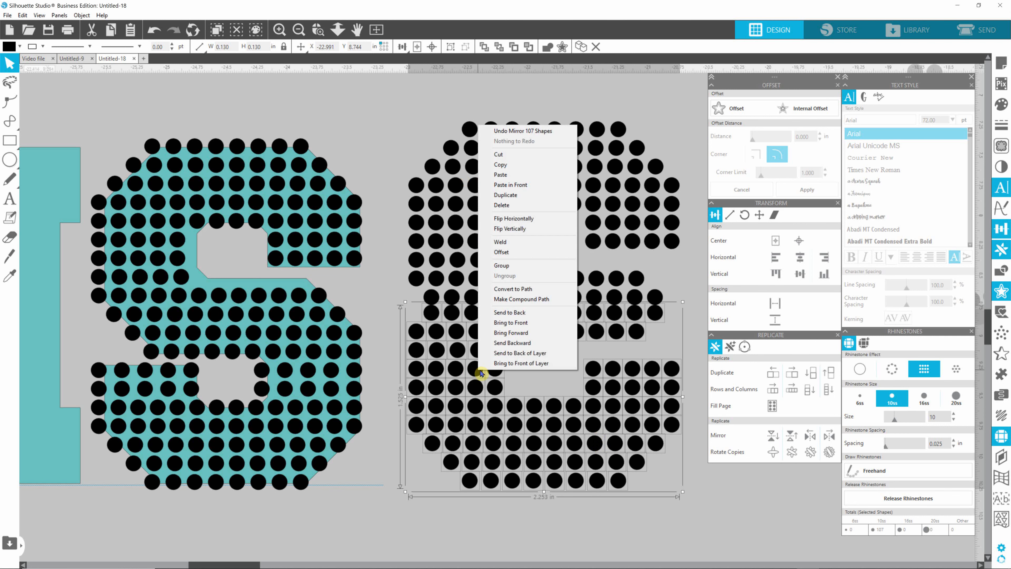
left_click(507, 218)
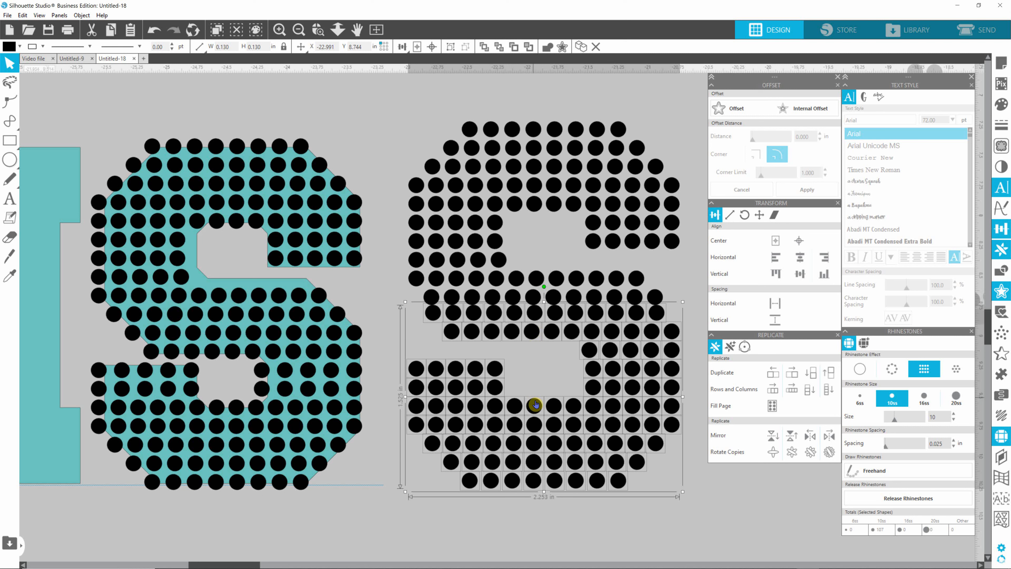
mouse_move(535, 431)
left_mouse_down()
mouse_move(534, 411)
mouse_move(533, 435)
left_mouse_up()
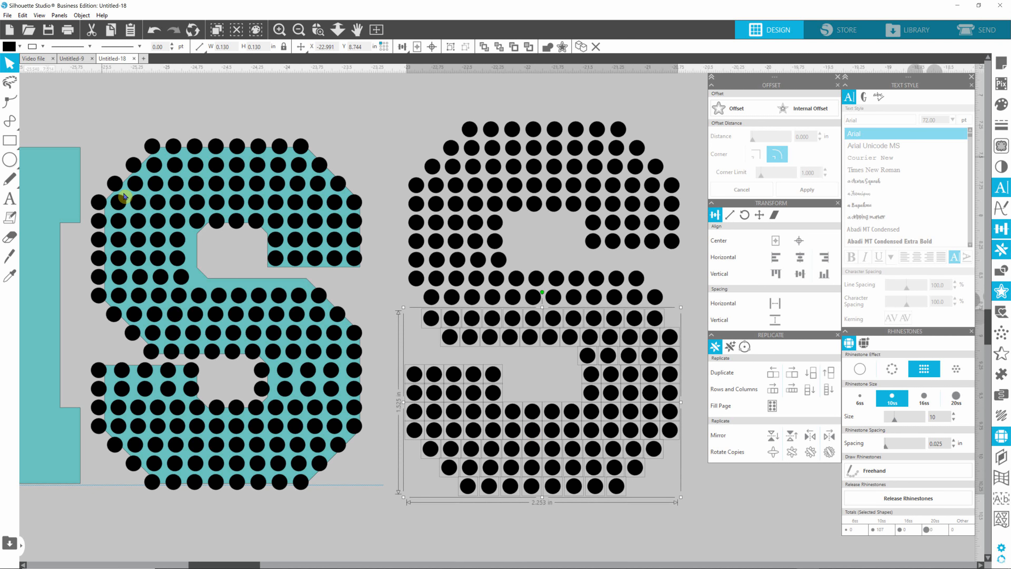
- Fill the flipped lower half's stones with yellow and move them down, clear of the black upper half
left_click(9, 50)
left_click(29, 66)
left_click(10, 47)
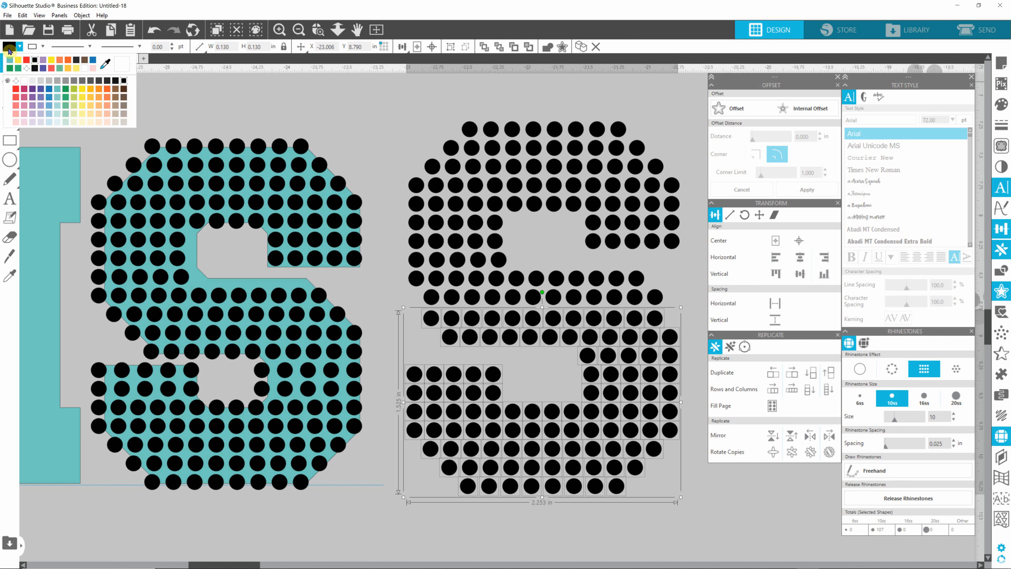
left_click(55, 61)
left_click_drag(570, 414, 573, 437)
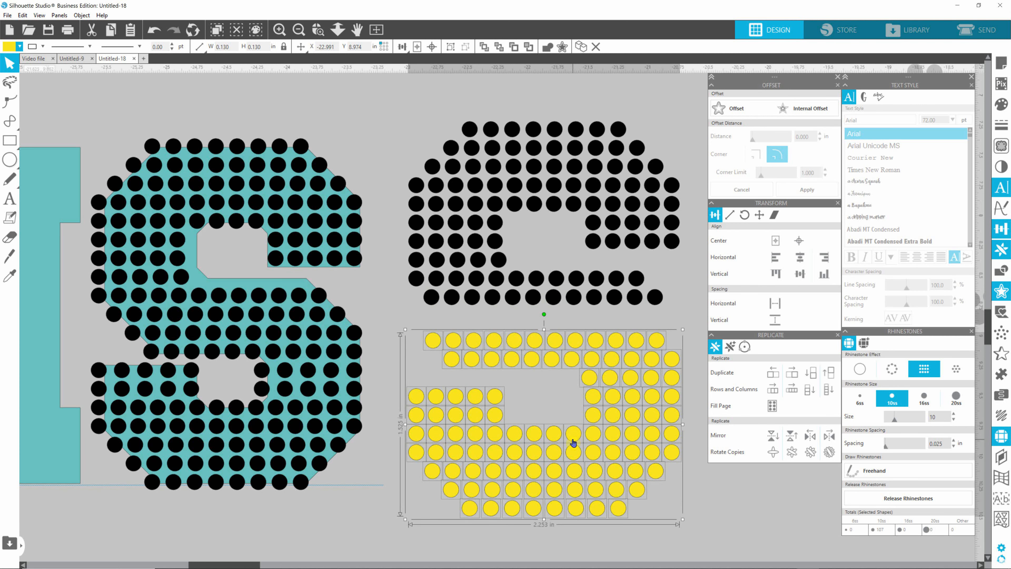
- Group the yellow stones of the lower half and move the group slightly up toward the black half
key("i")
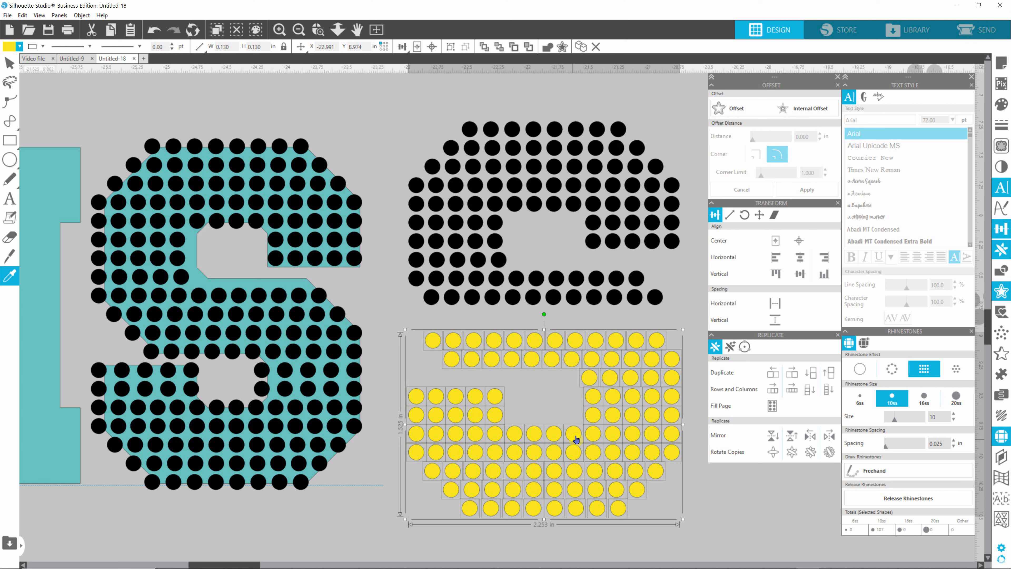
key("ctrl+g")
key("v")
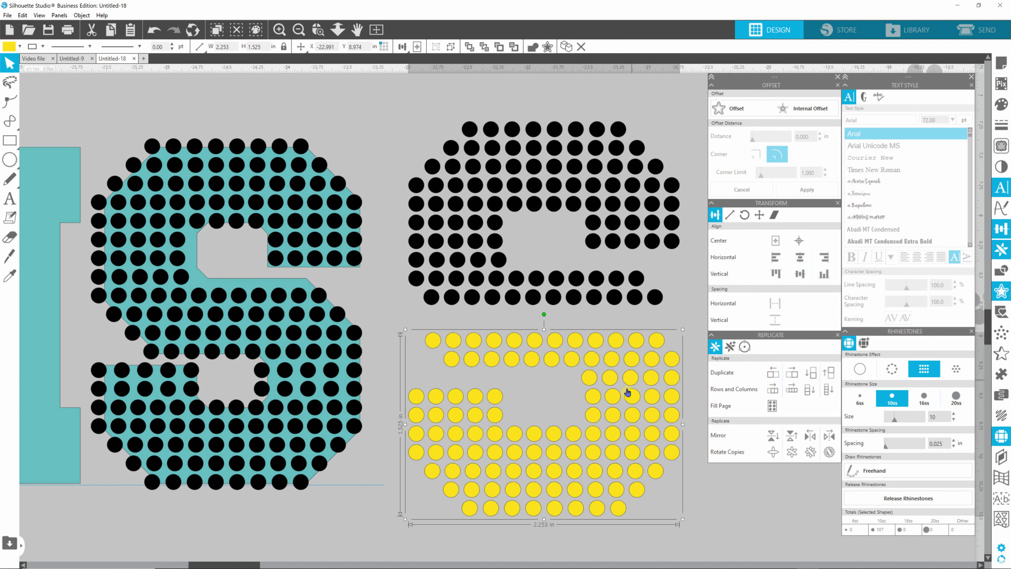
left_click_drag(595, 440, 593, 425)
key("Down")
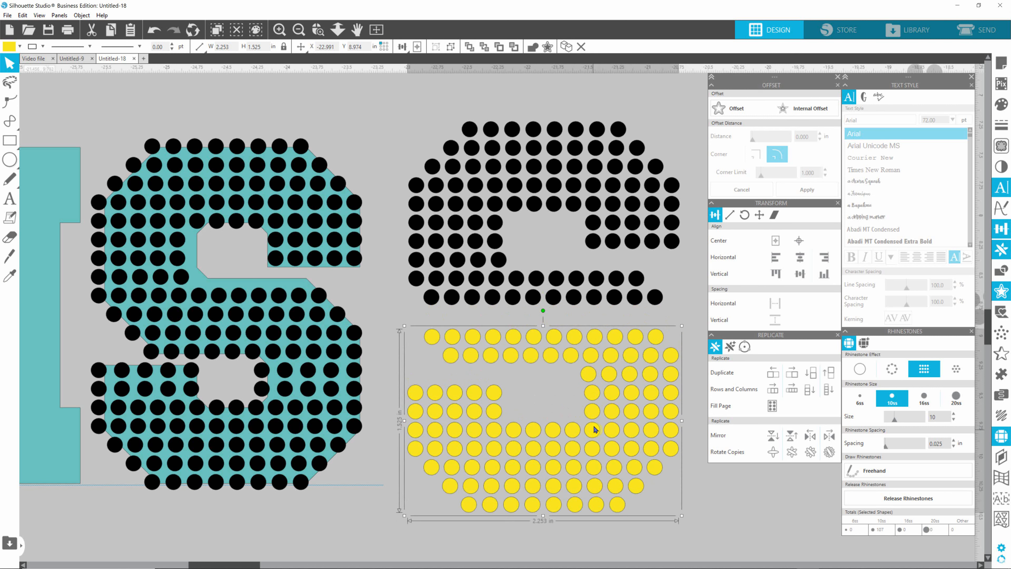
- Group all black stones of the copied upper half
left_click_drag(393, 106, 719, 315)
key("i")
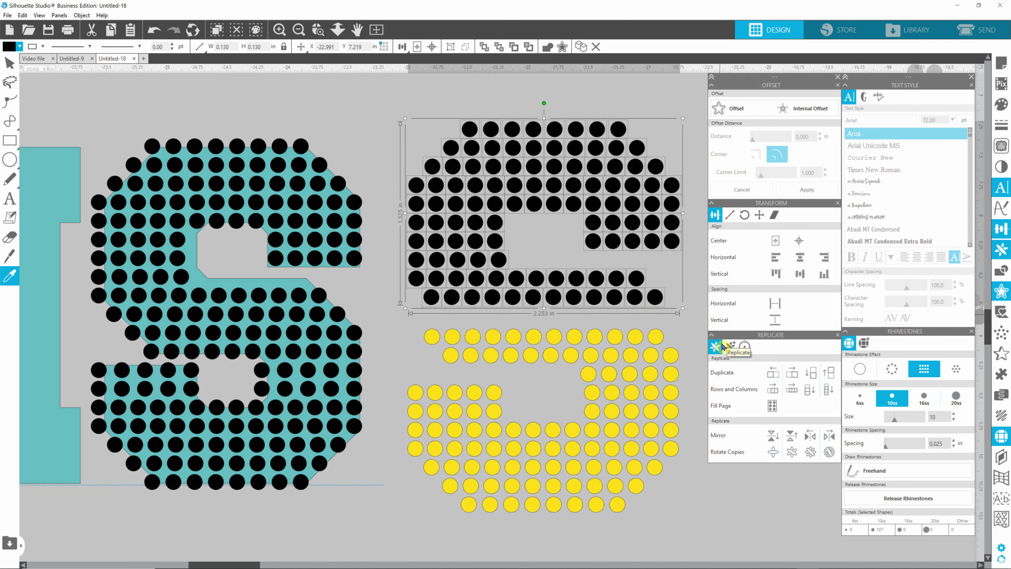
key("ctrl+g")
left_click(620, 96)
left_click(620, 96)
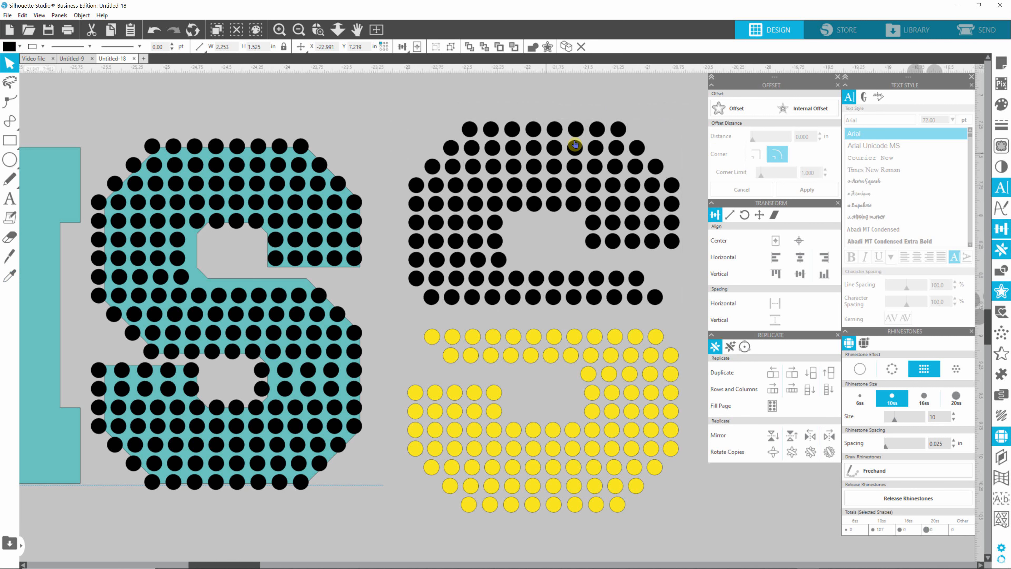
- Move the black group down slightly and top-align it with a top-row stone of the original S
left_click_drag(539, 162, 531, 191)
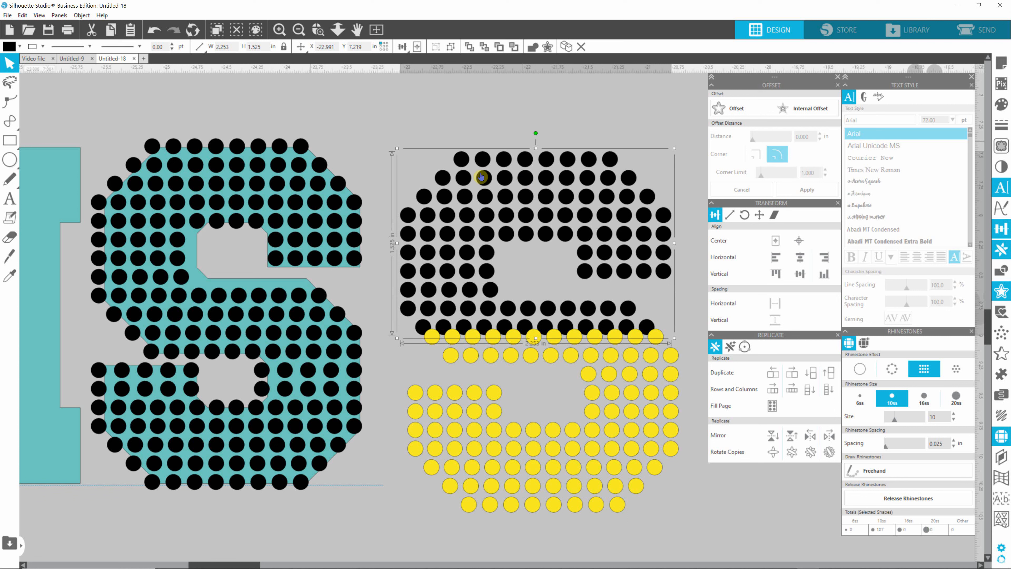
left_click(279, 147, "shift")
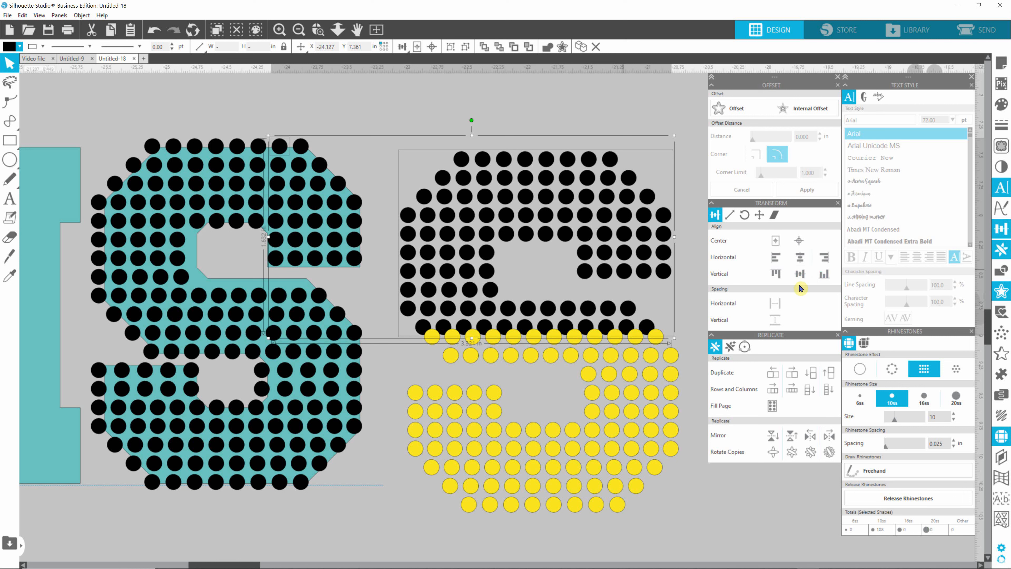
left_click(776, 274)
left_click(518, 112)
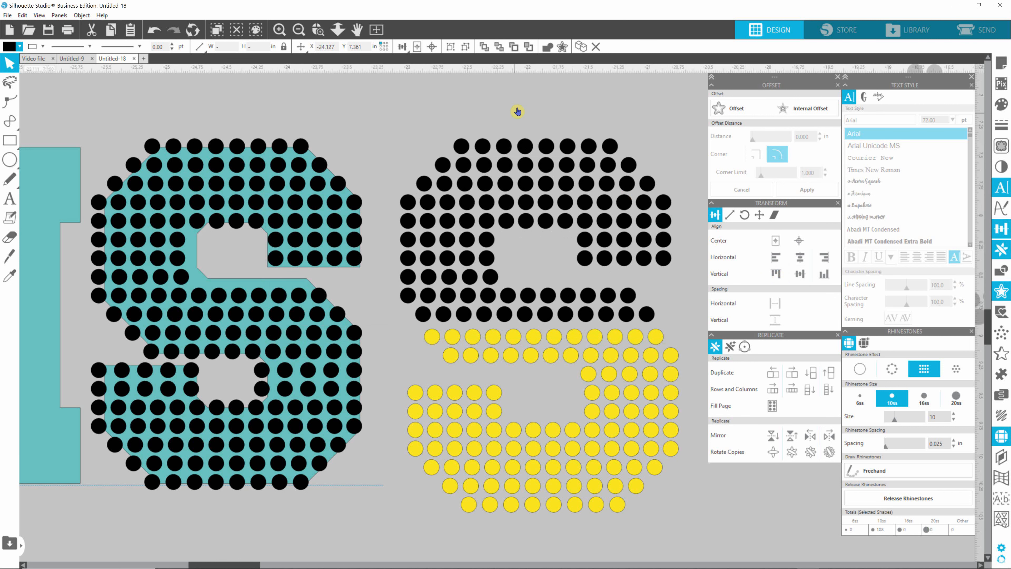
- Move the yellow group up onto the black half and bottom-align it with a bottom-row stone of the original S
left_click(546, 362)
left_click_drag(545, 361, 544, 317)
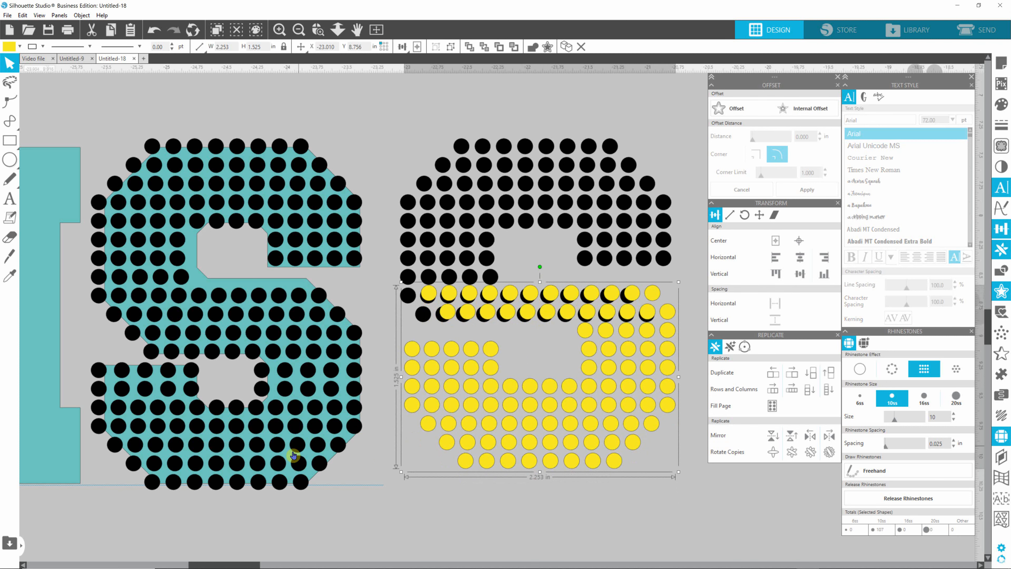
left_click(238, 482, "shift")
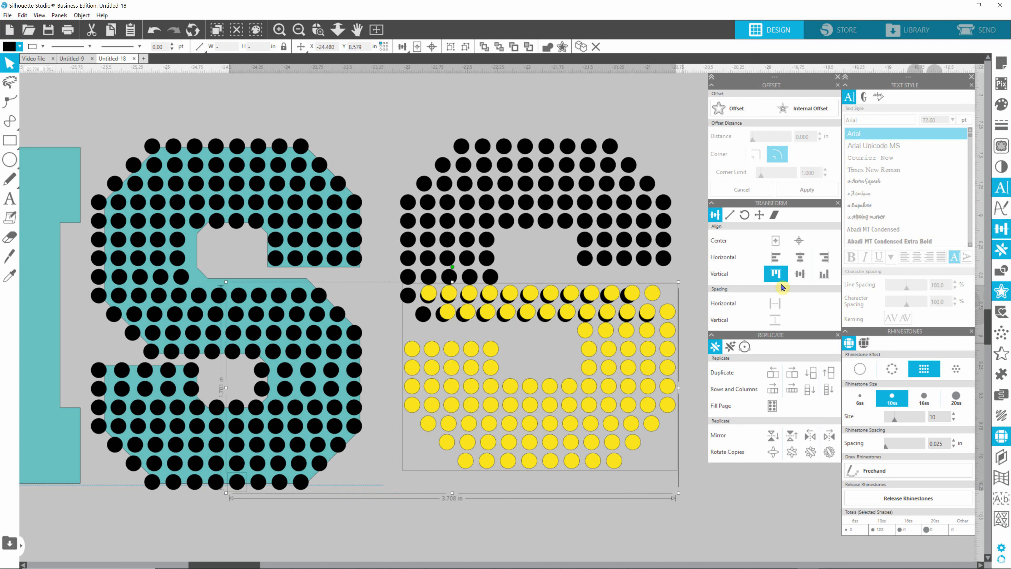
left_click(828, 279)
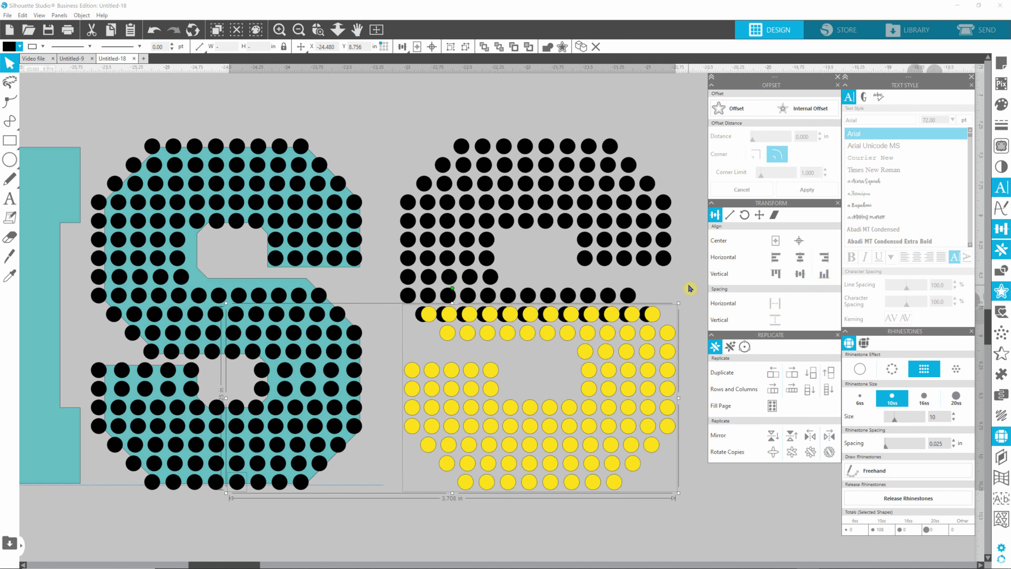
left_click(688, 299)
left_click(667, 358)
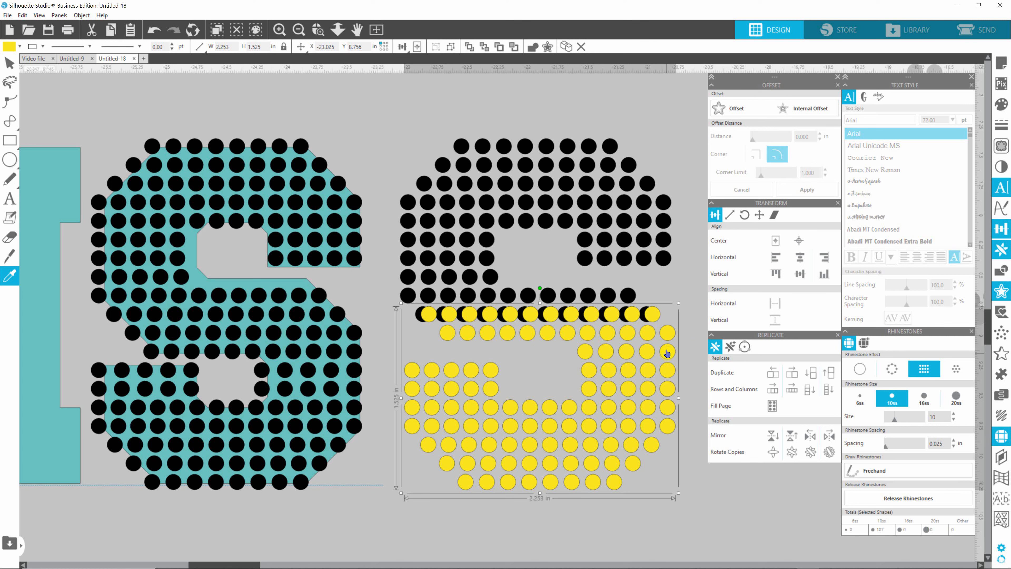
- Nudge the yellow group horizontally to X -23.071 so its top row covers the black half's bottom row
key("v")
key("Left")
key("Left")
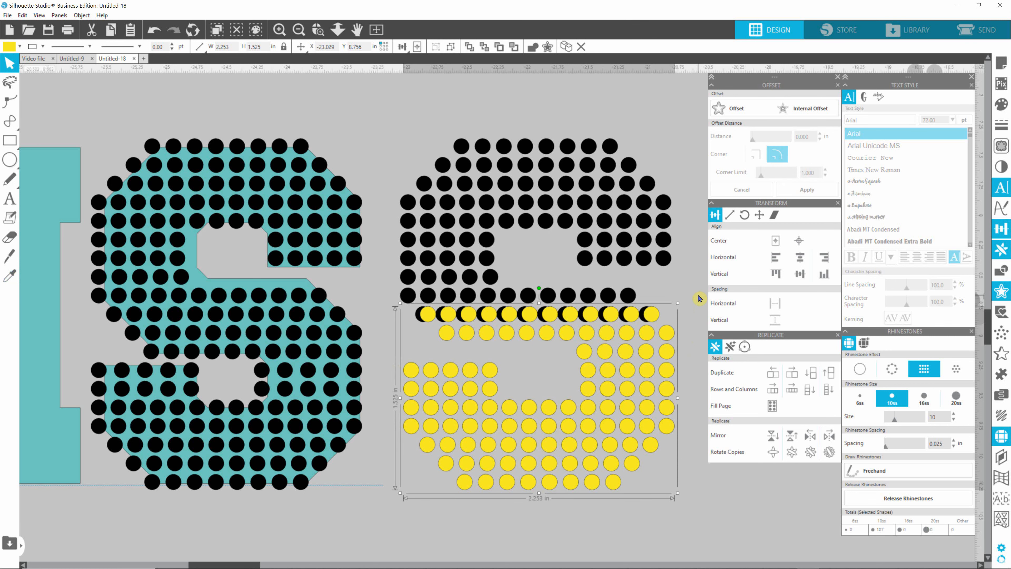
key("Left")
key("Left")
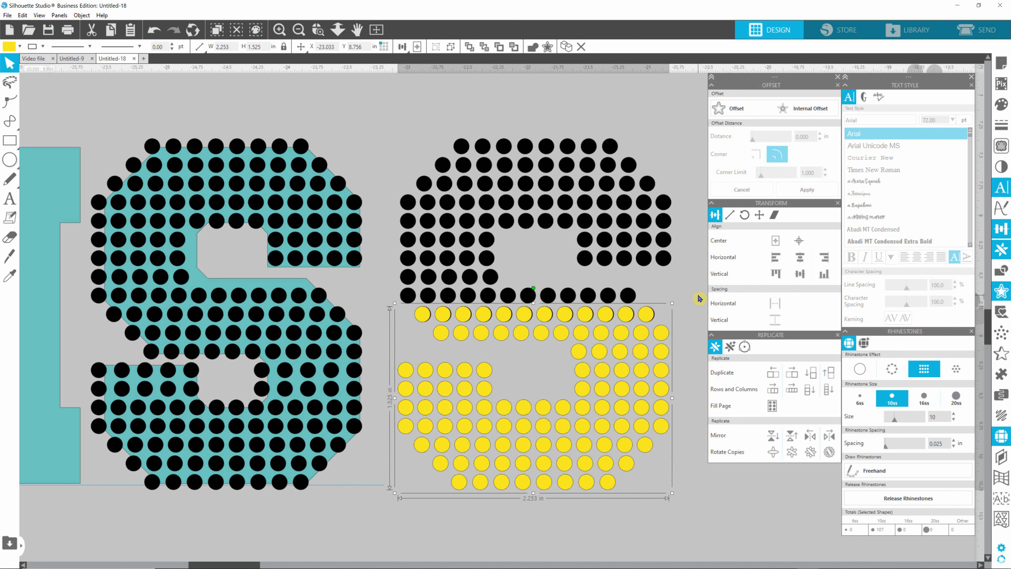
key("Left")
key("Left")
key("Left")
key("Left")
key("Left")
key("Left")
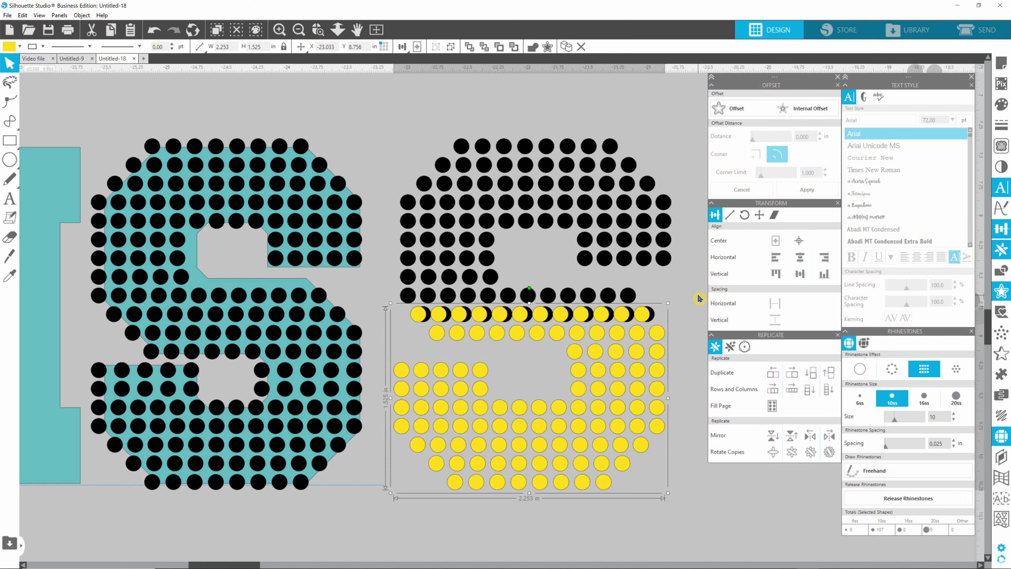
key("Right")
key("Right")
key("Right")
key("Right")
key("Right")
key("Right")
key("Right")
key("Right")
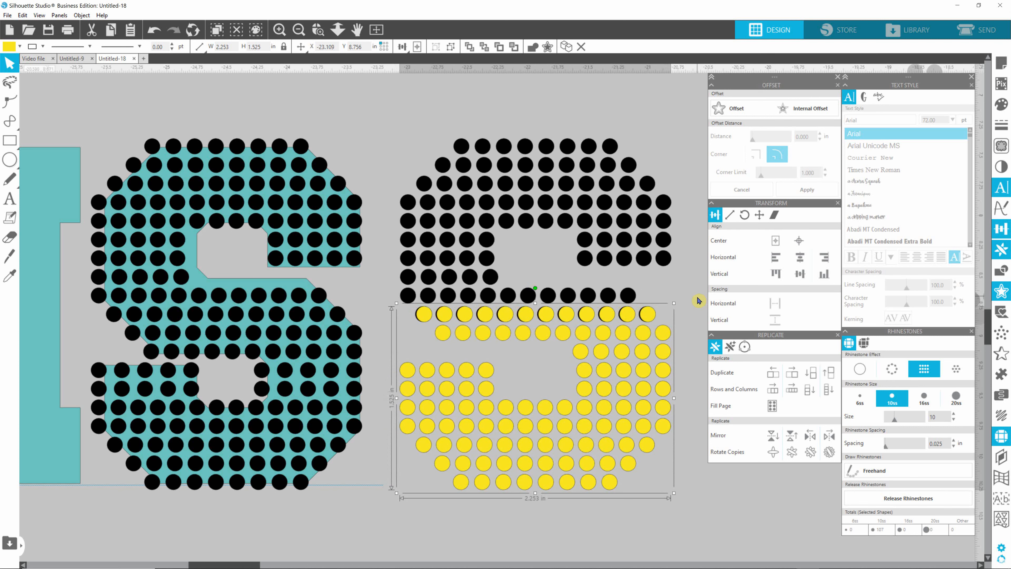
key("Left")
key("Left")
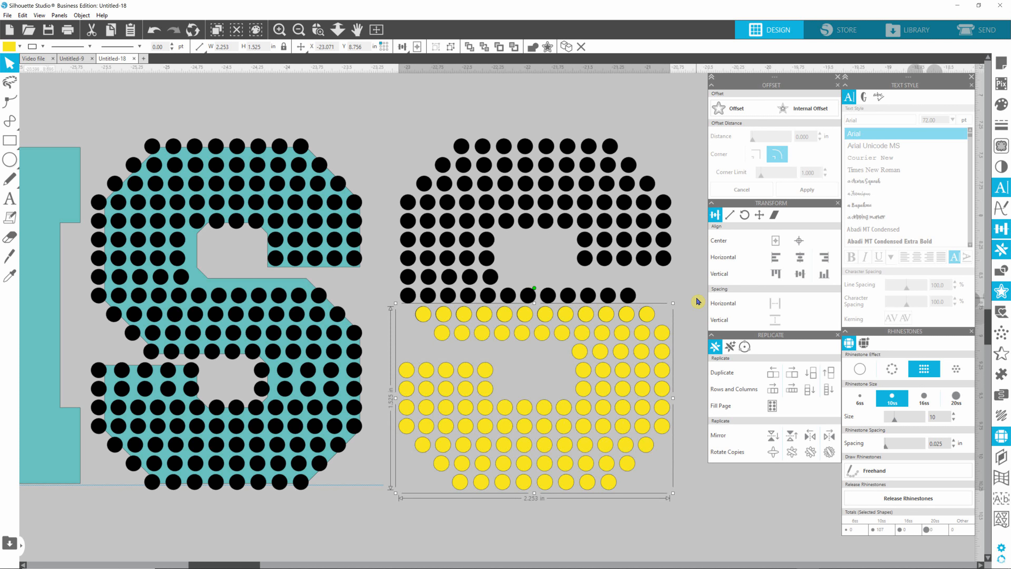
- Ungroup the black upper half and delete its bottom row of stones underneath the yellow row
left_click(697, 302)
left_click(644, 259)
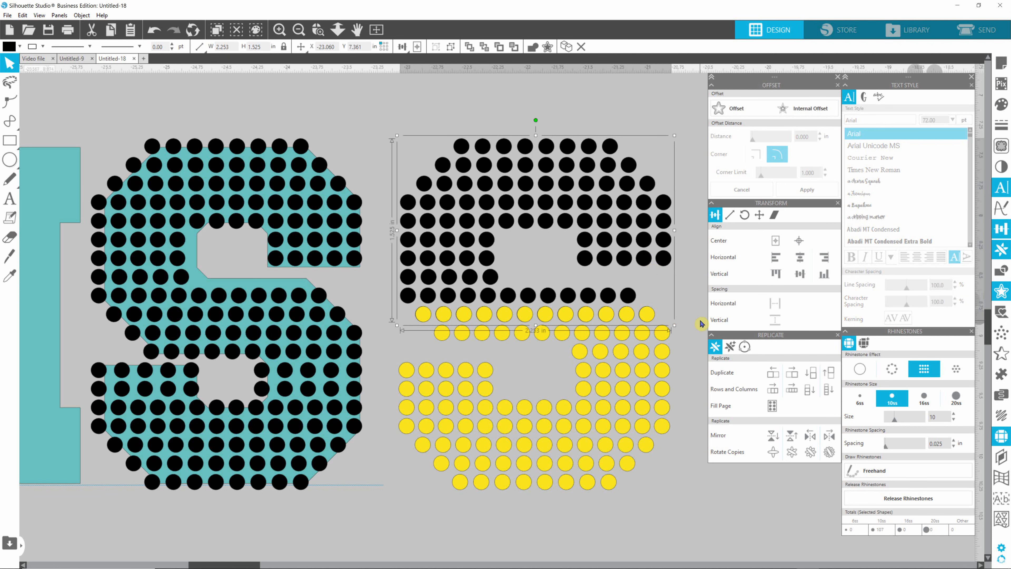
key("i")
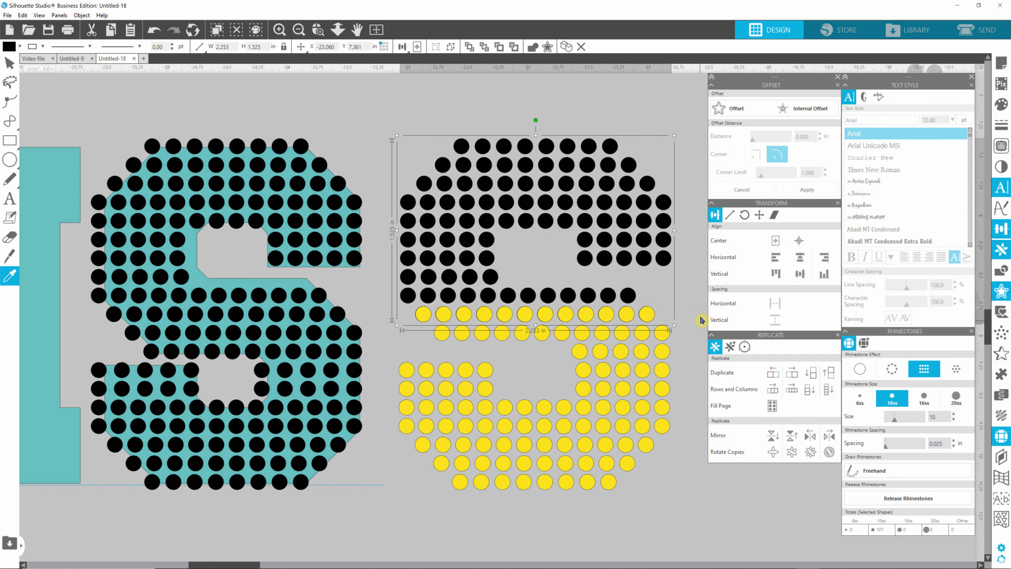
key("ctrl+shift+g")
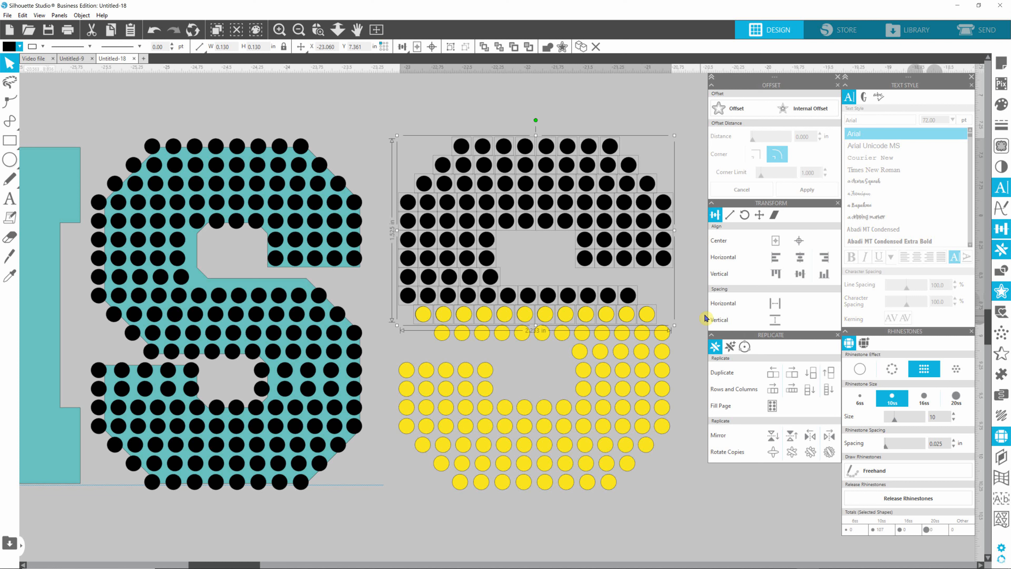
left_click(699, 322)
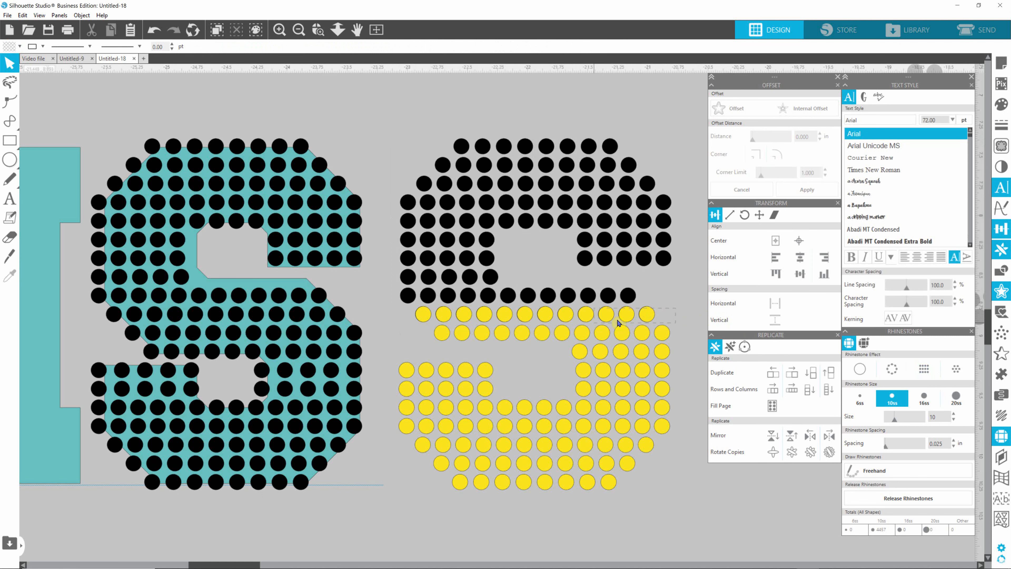
left_click_drag(662, 302, 405, 329)
key("Delete")
- Ungroup the yellow lower half and delete the top row of five stones on its left arm
left_click(482, 374)
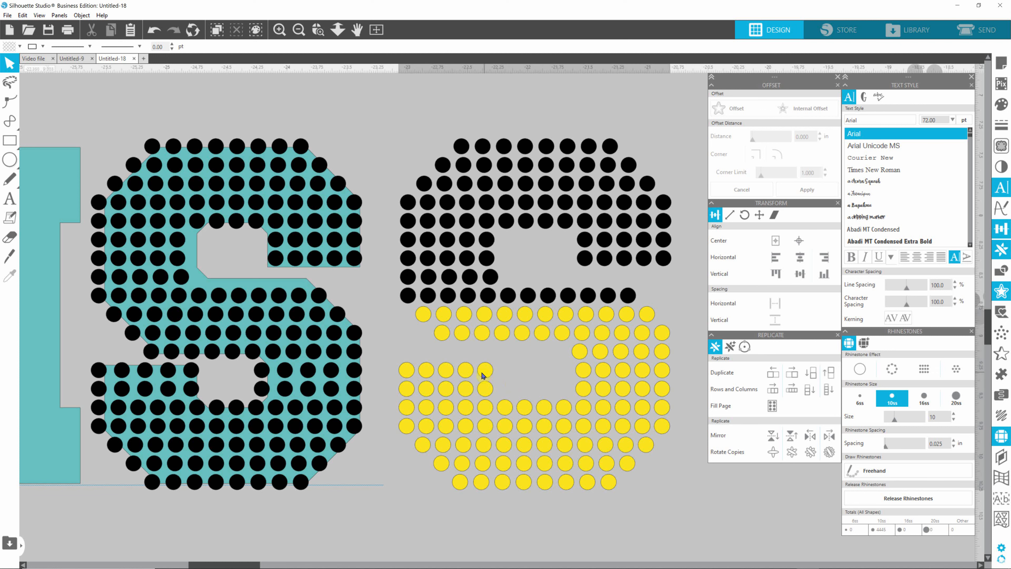
key("i")
left_click(572, 398)
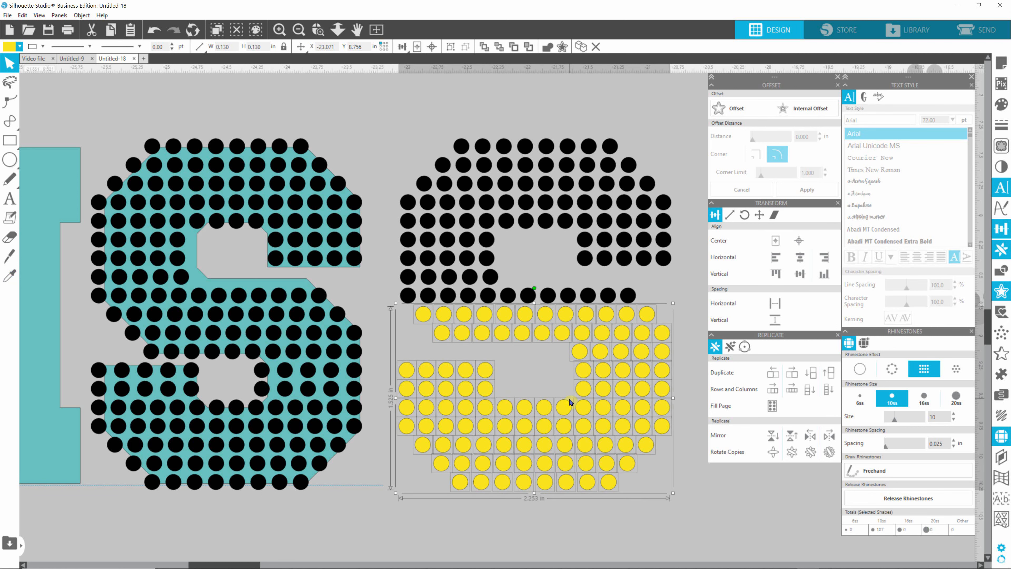
left_click(672, 290)
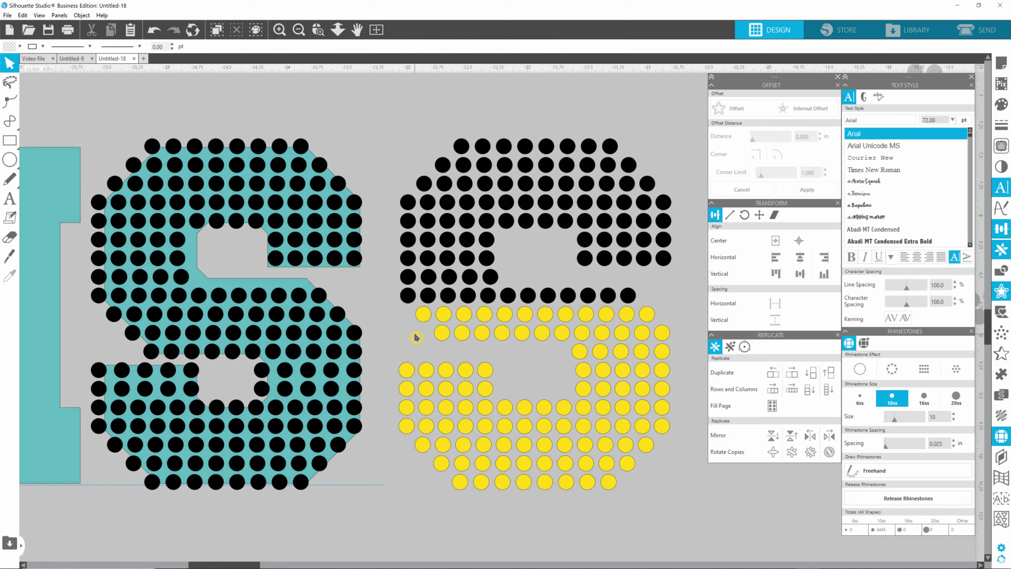
left_click_drag(467, 375, 504, 384)
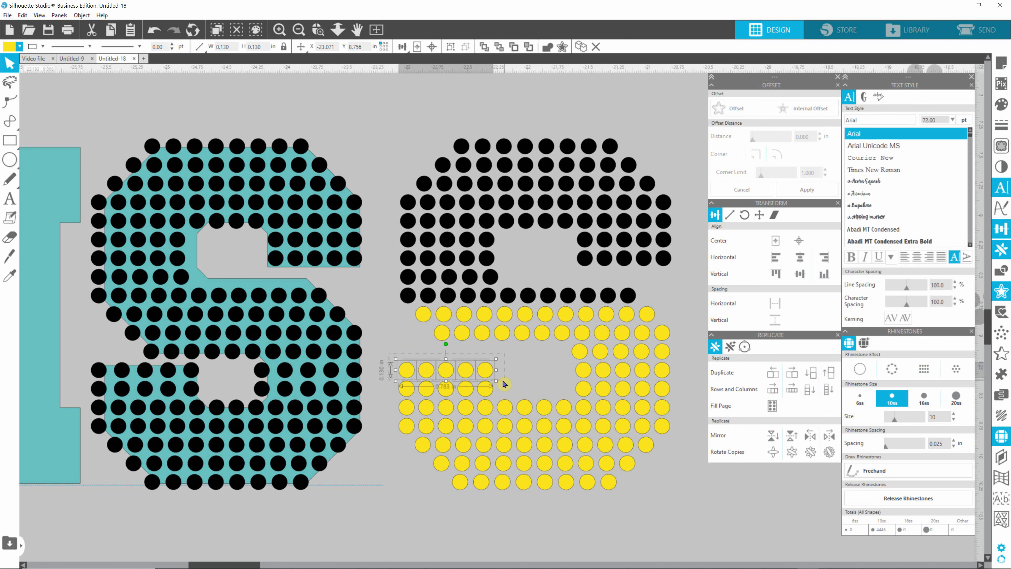
key("Delete")
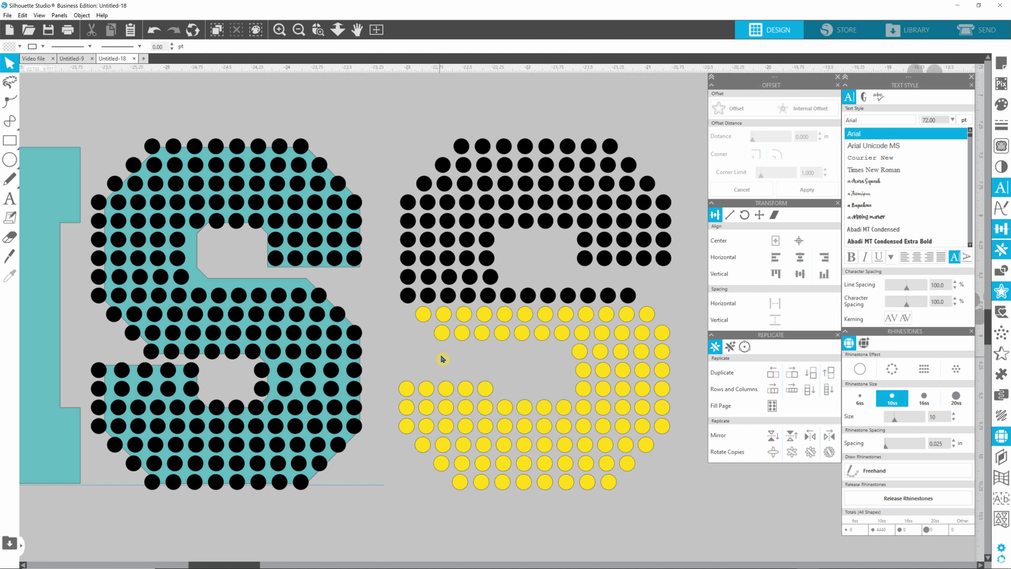
- Copy the first seven stones of the second yellow row into the gap below and bottom-align them with the third row's stones
left_click_drag(434, 357, 575, 322)
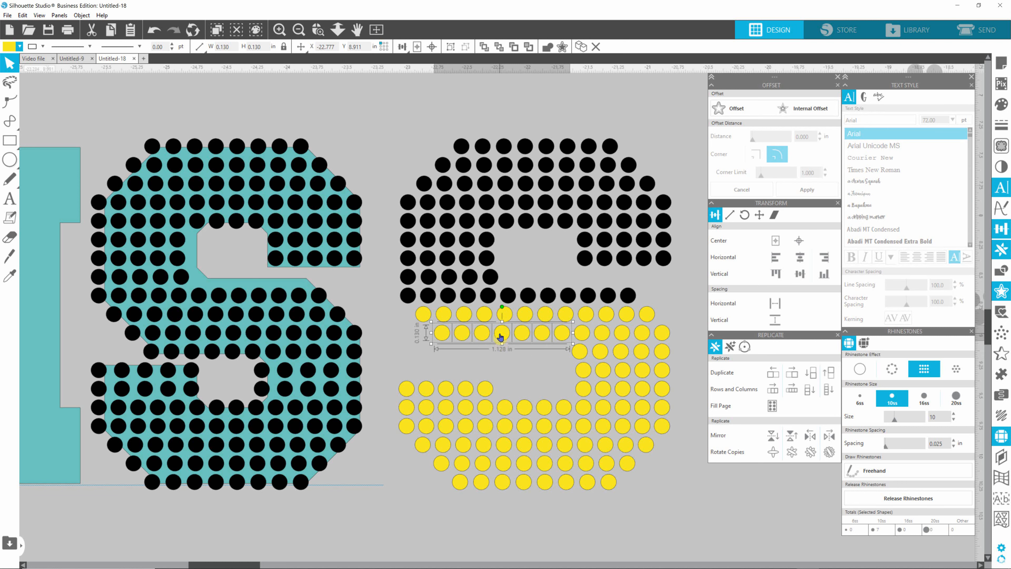
key("alt")
key("alt")
key("Escape")
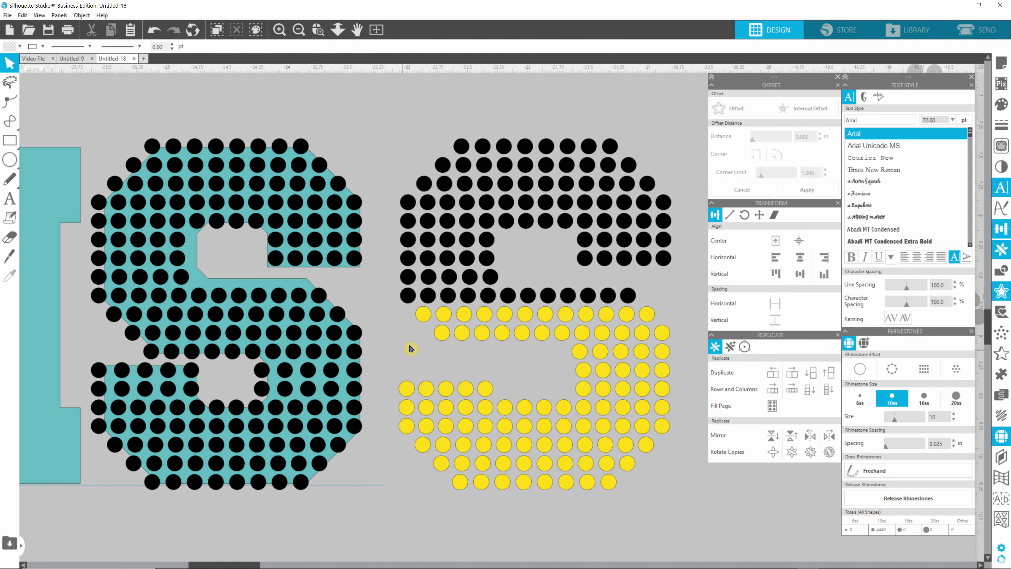
mouse_move(513, 356)
left_mouse_down()
mouse_move(526, 315)
mouse_move(500, 348)
left_mouse_up()
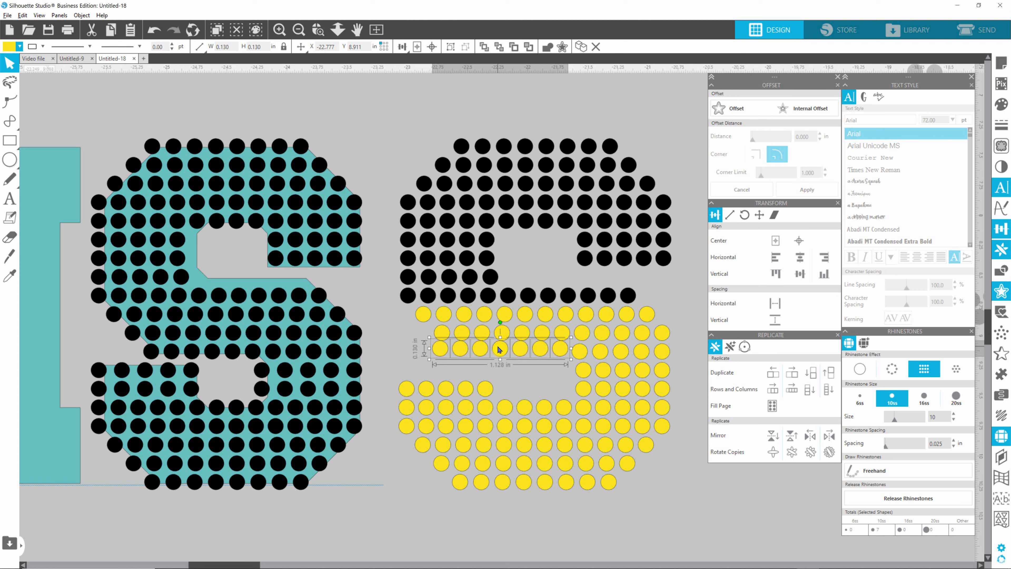
left_click(580, 352, "shift")
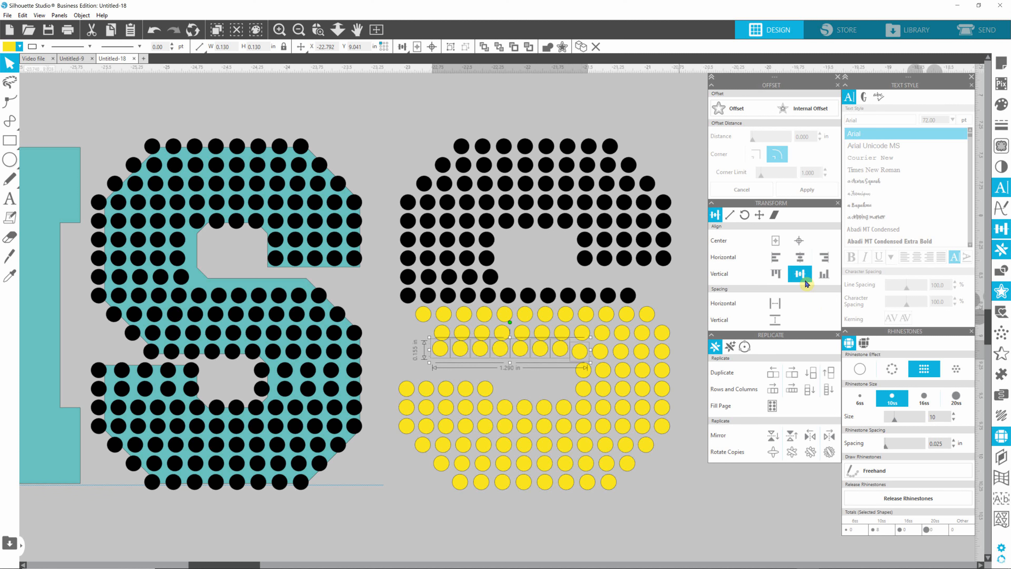
left_click(822, 275)
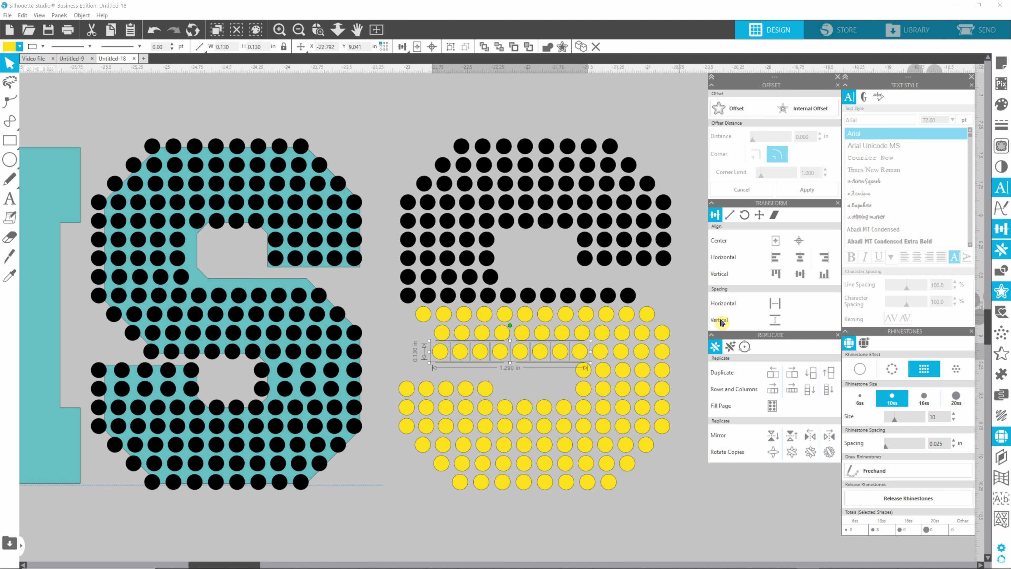
left_click(690, 305)
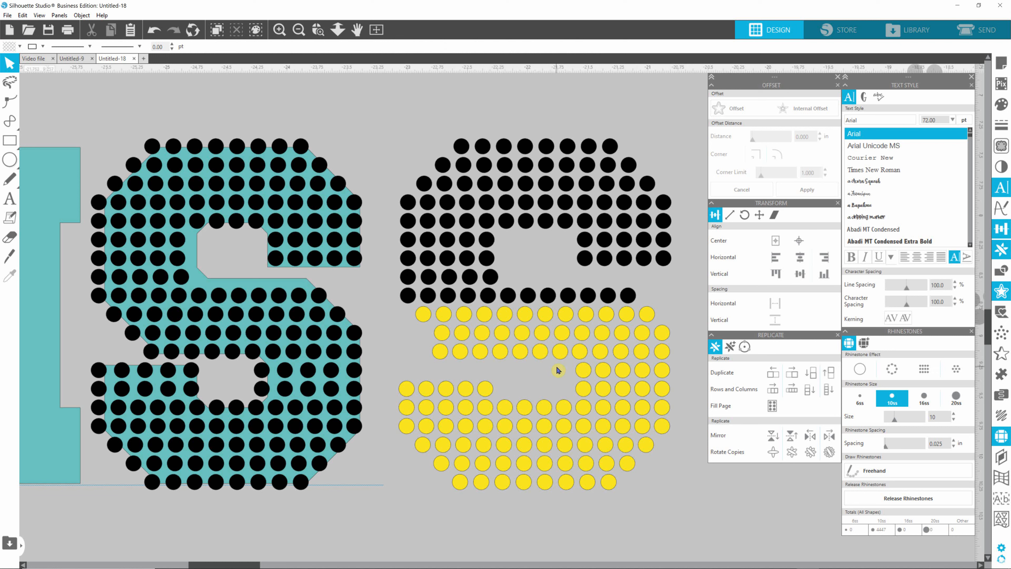
- Left-align the leftmost stone of the top yellow row with the outer left stone of the black half's fourth row
left_click(423, 315)
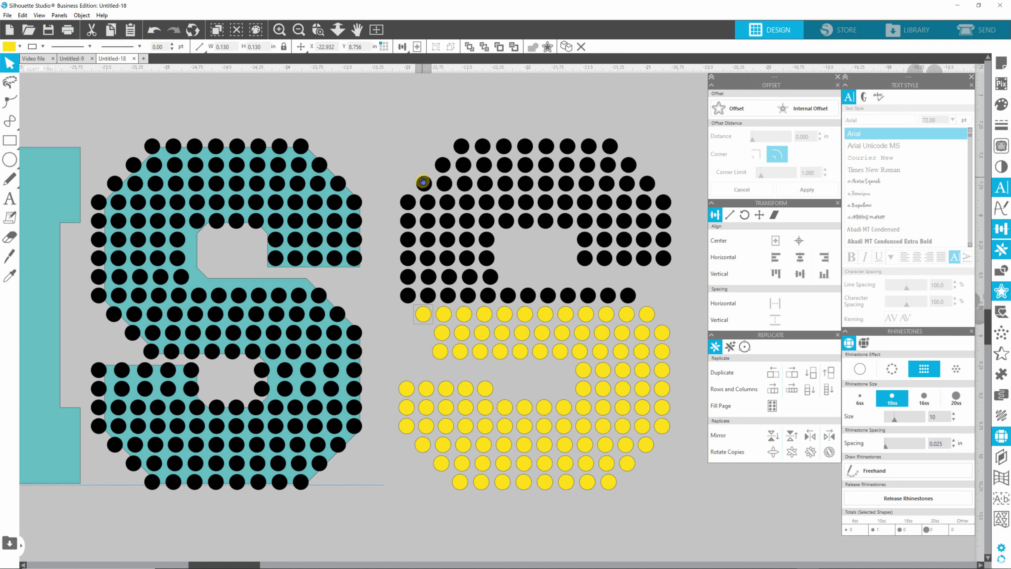
left_click(396, 344)
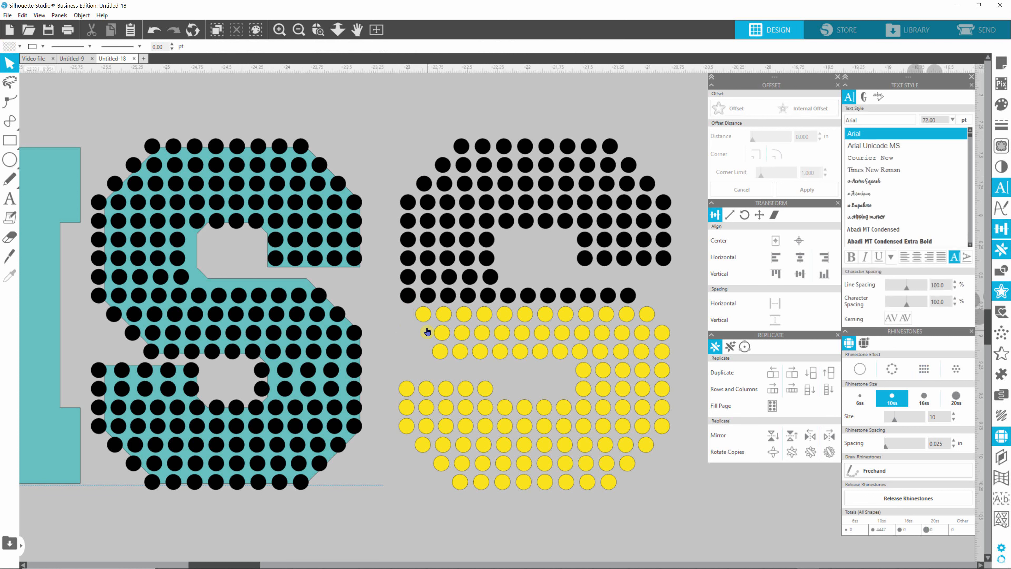
left_click(424, 317)
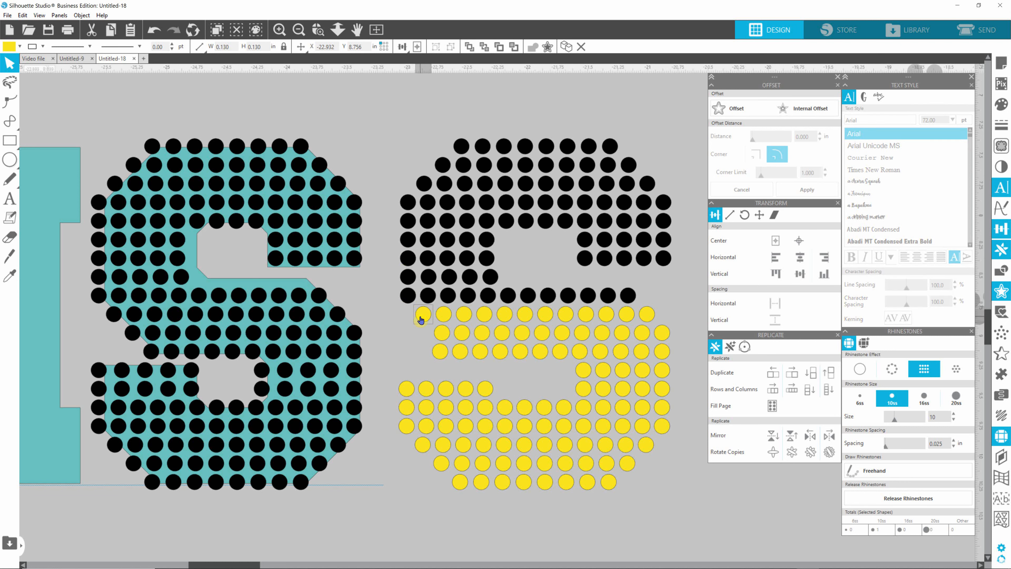
left_click(673, 307)
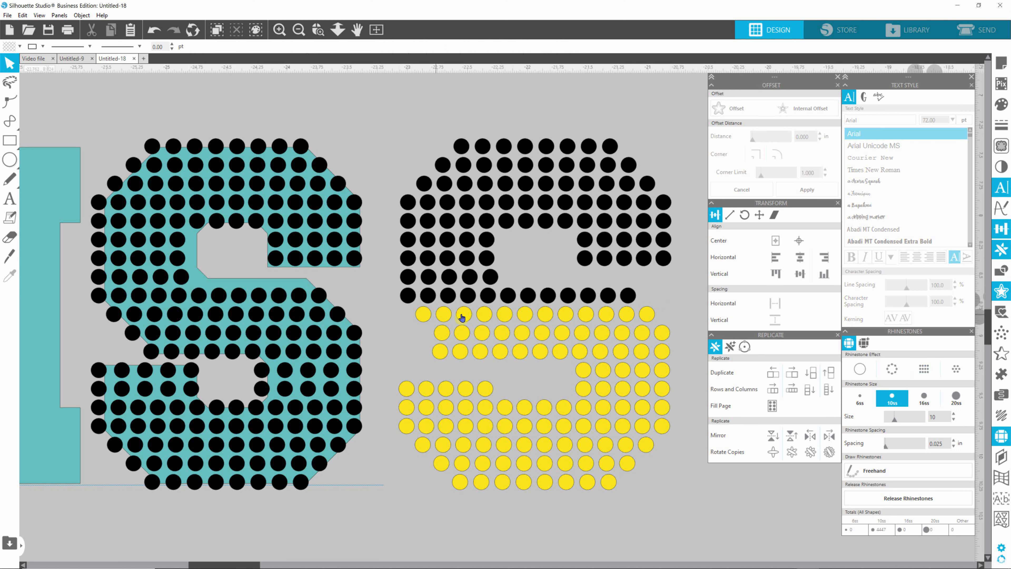
left_click(424, 318)
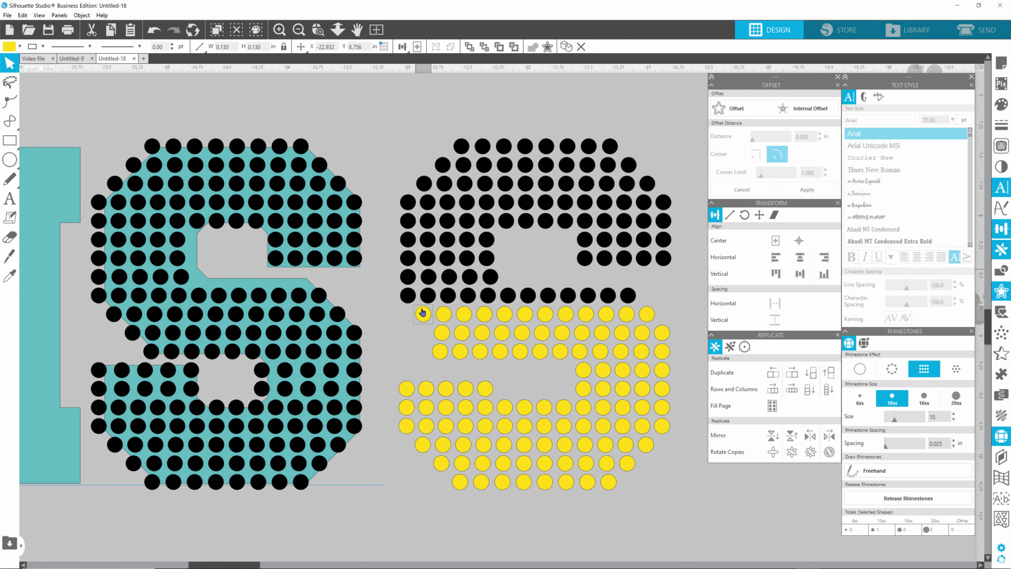
left_click(409, 206, "shift")
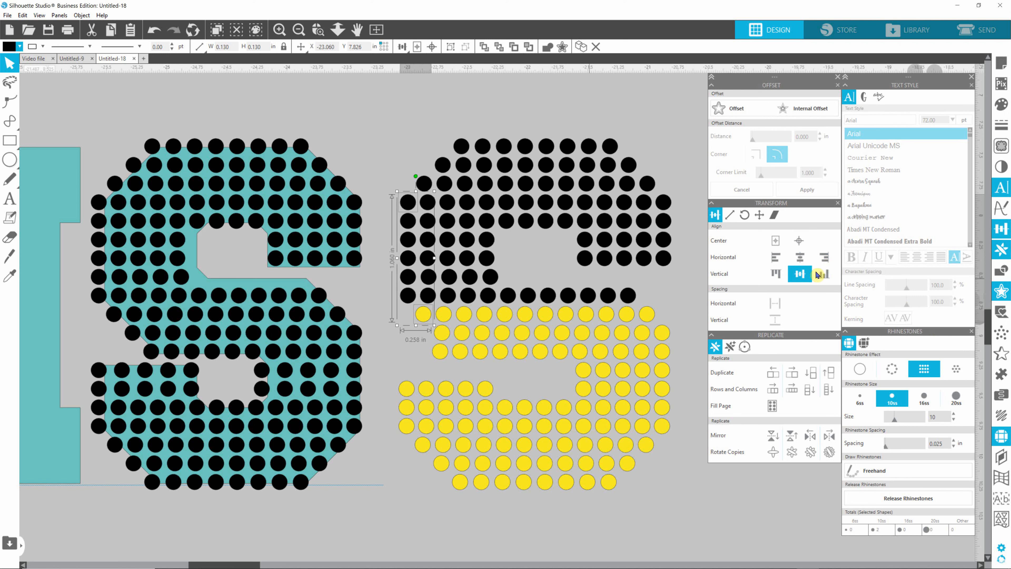
left_click(776, 259)
left_click(659, 281)
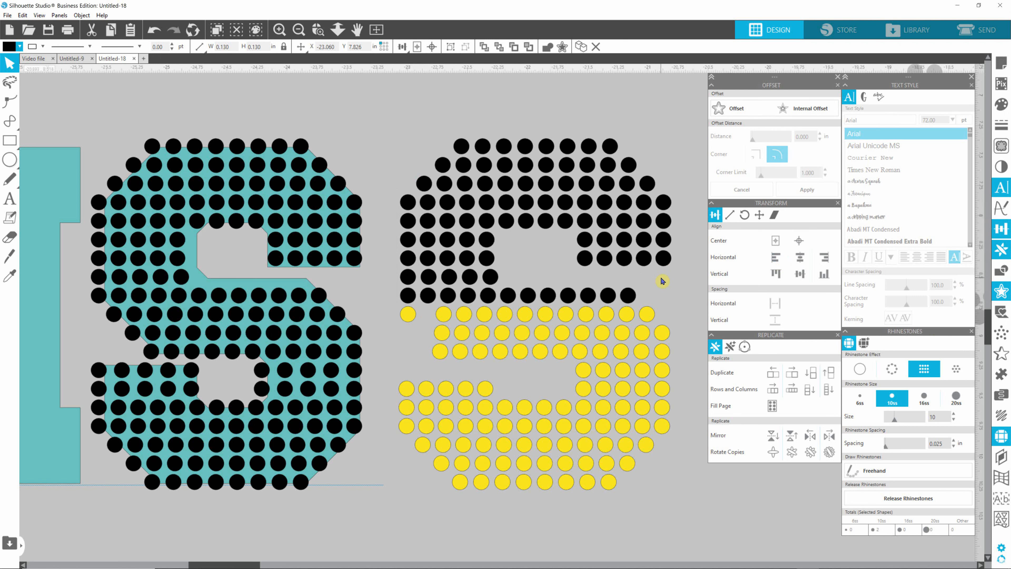
- Copy the leftmost stone of the top yellow row into the gap beside it and space the whole row evenly horizontally
left_click(411, 316)
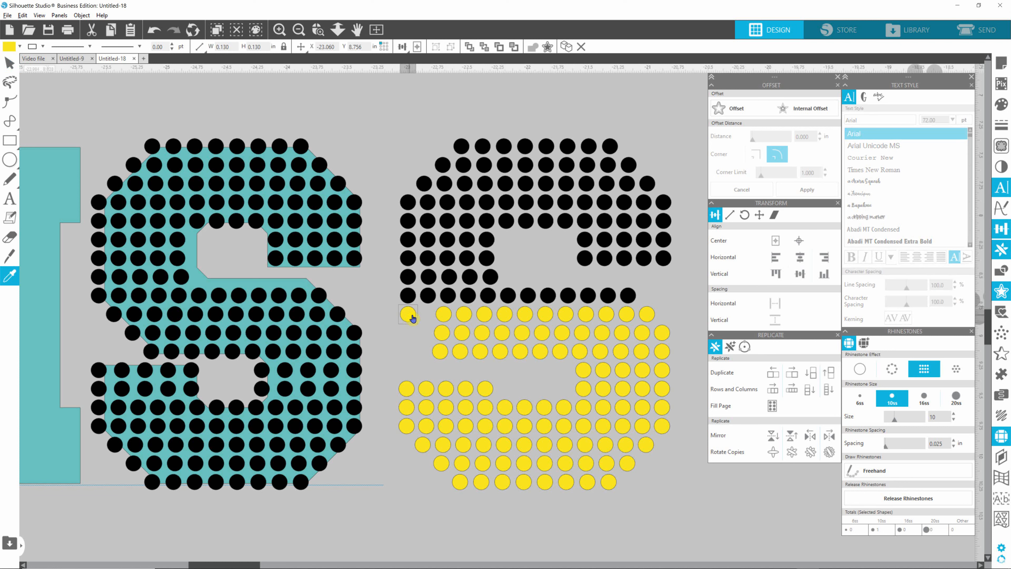
key("v")
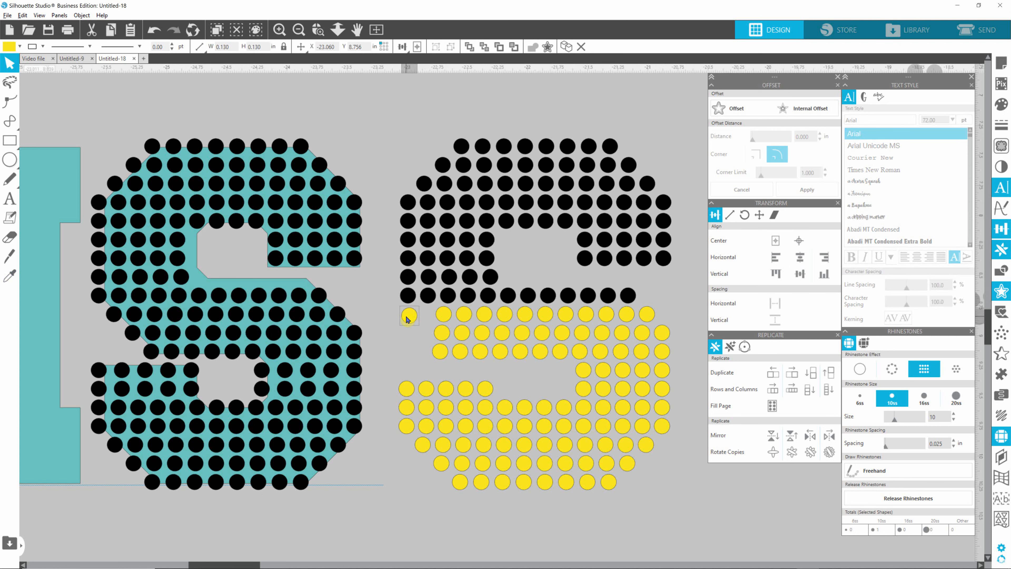
left_click_drag(405, 316, 424, 318)
left_click_drag(679, 301, 392, 332)
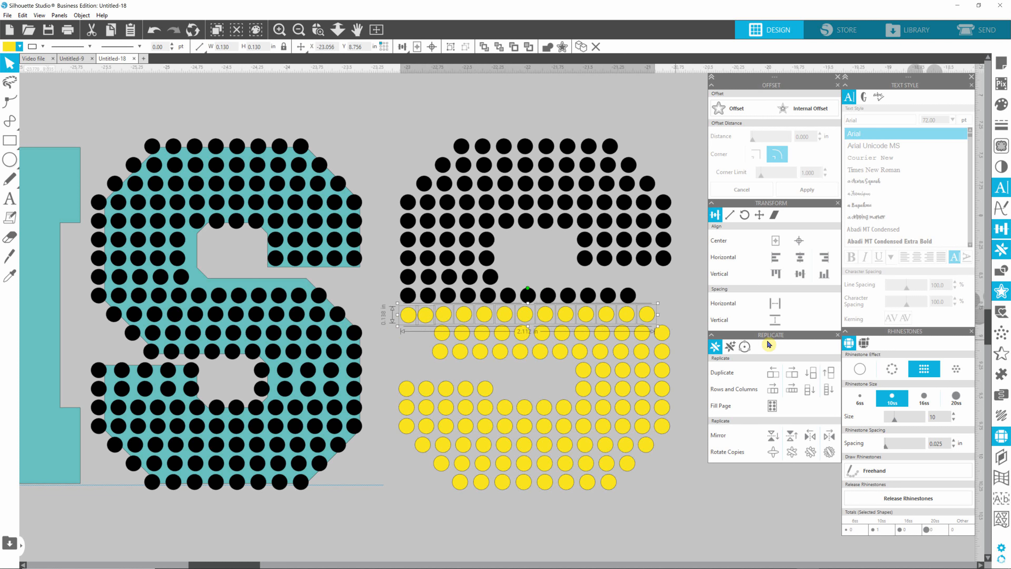
left_click(776, 304)
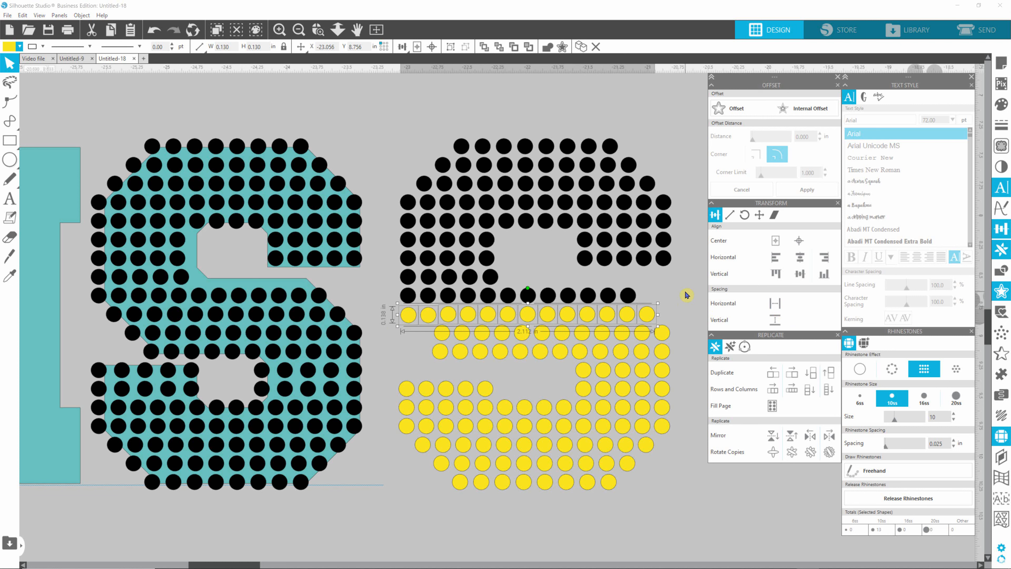
- Left-align the leftmost stone of the top yellow row with the black stone directly above it
left_click(407, 295)
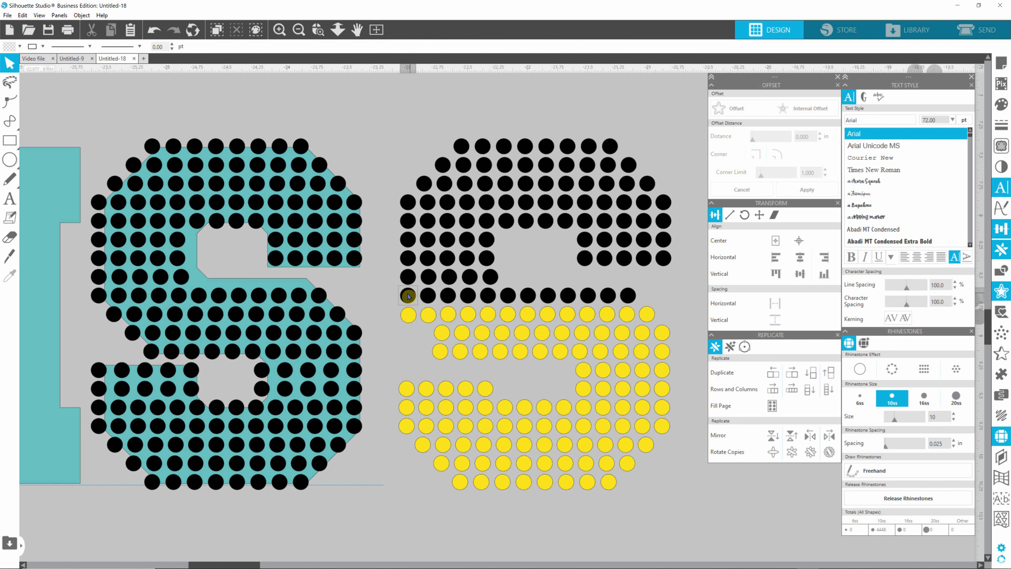
left_click(405, 315, "shift")
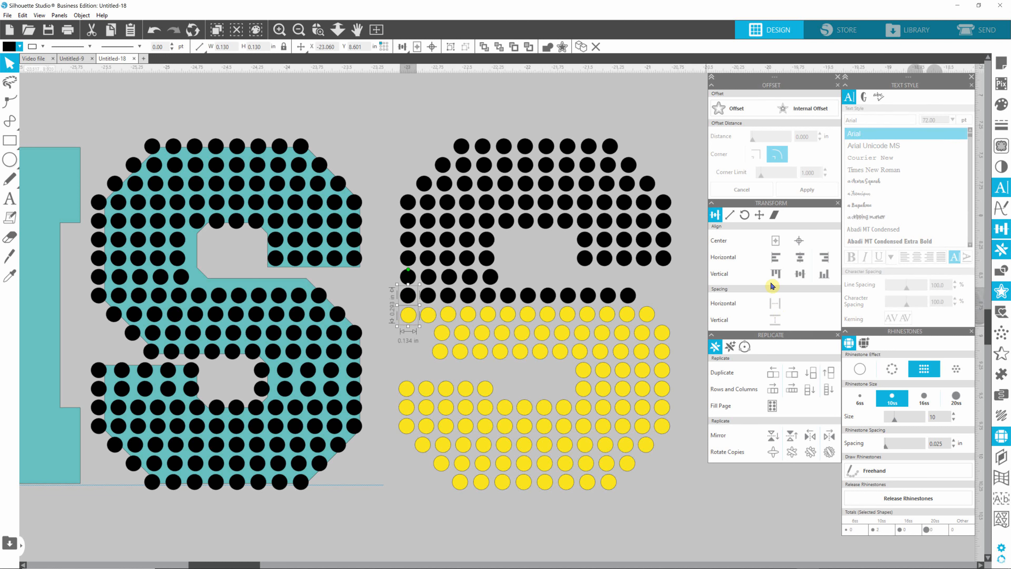
left_click(775, 265)
left_click_drag(684, 305, 392, 326)
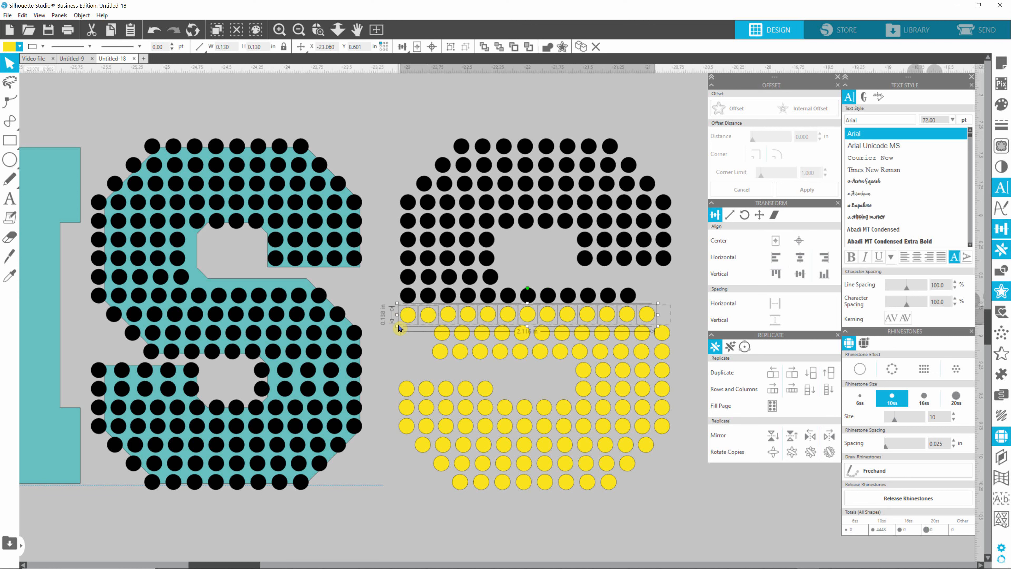
left_click(776, 262)
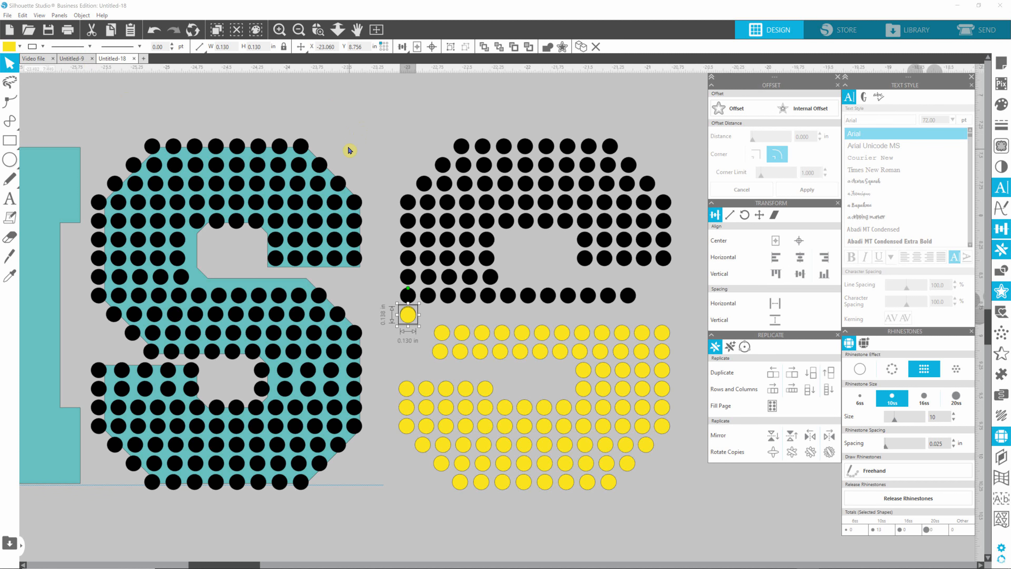
left_click(156, 31)
left_click(683, 304)
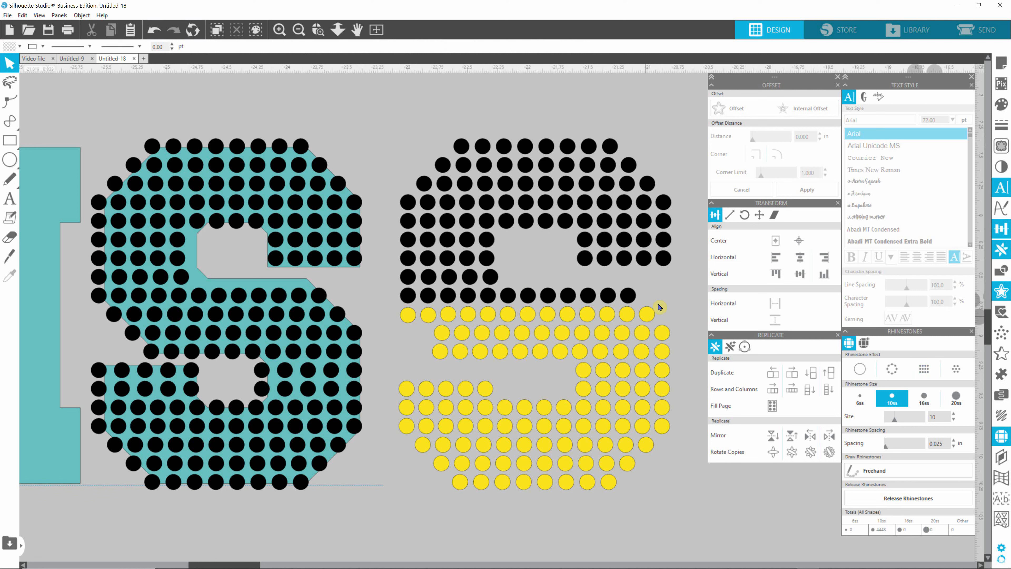
left_click(453, 315)
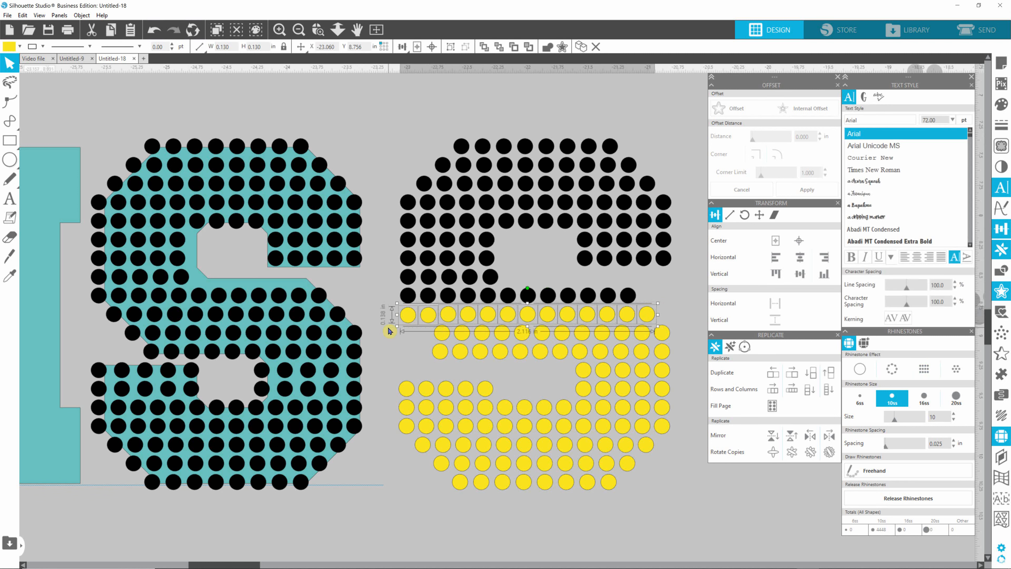
left_click(680, 314)
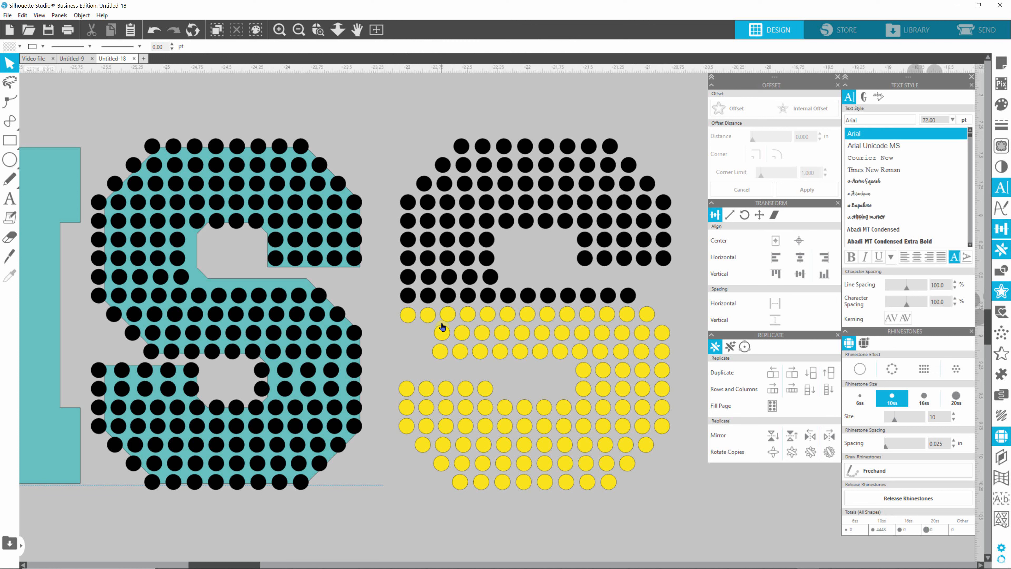
- Add a stone at the left end of the second yellow row and nudge the third row's leftmost stone slightly outward
left_click(441, 338)
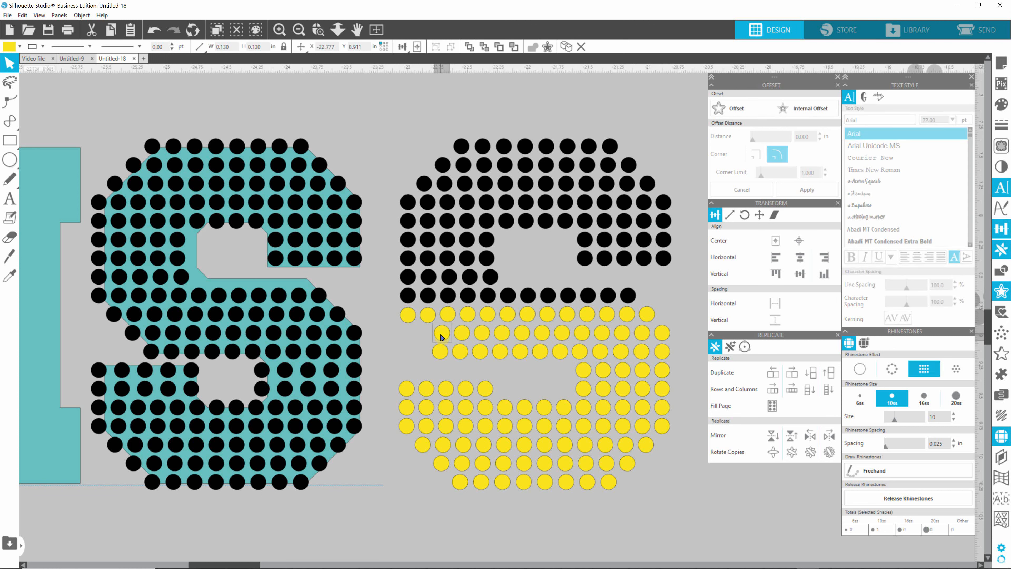
mouse_move(441, 334)
left_mouse_down()
mouse_move(418, 329)
mouse_move(422, 336)
left_mouse_up()
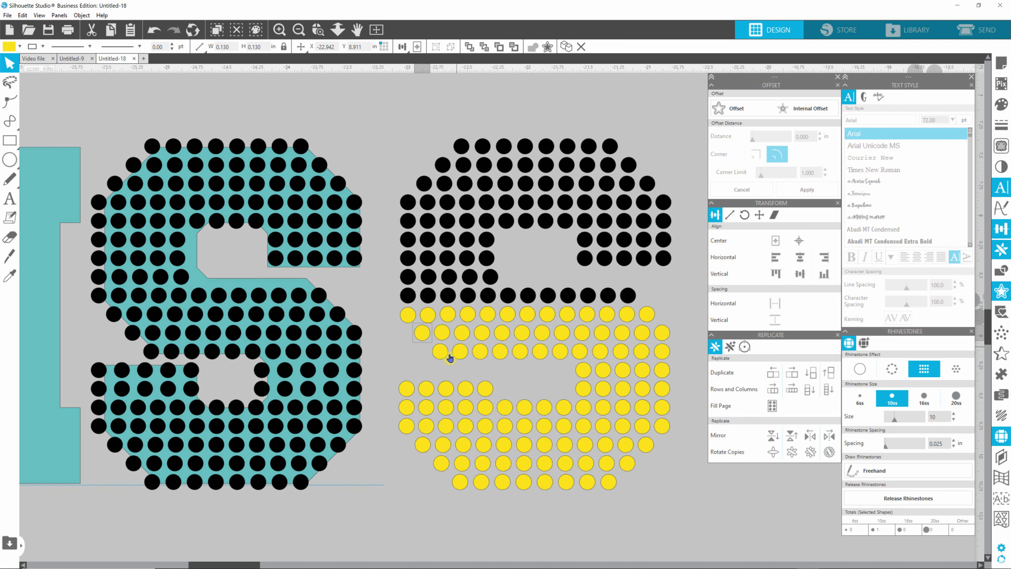
left_click(434, 367)
left_click(440, 354)
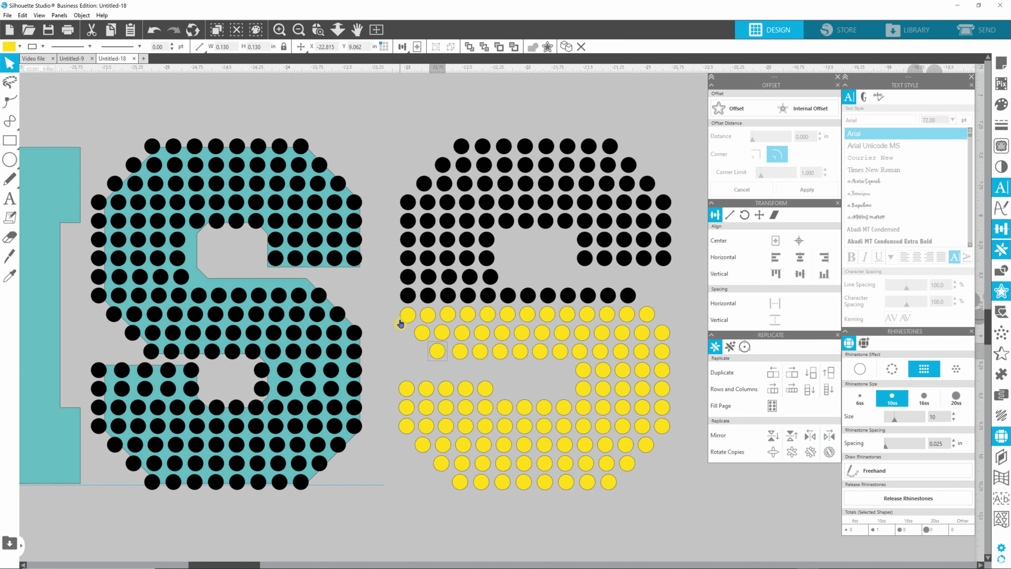
- Space the stones of the second and third yellow rows evenly in the horizontal direction, one row at a time
left_click(386, 326)
left_click_drag(387, 323, 685, 342)
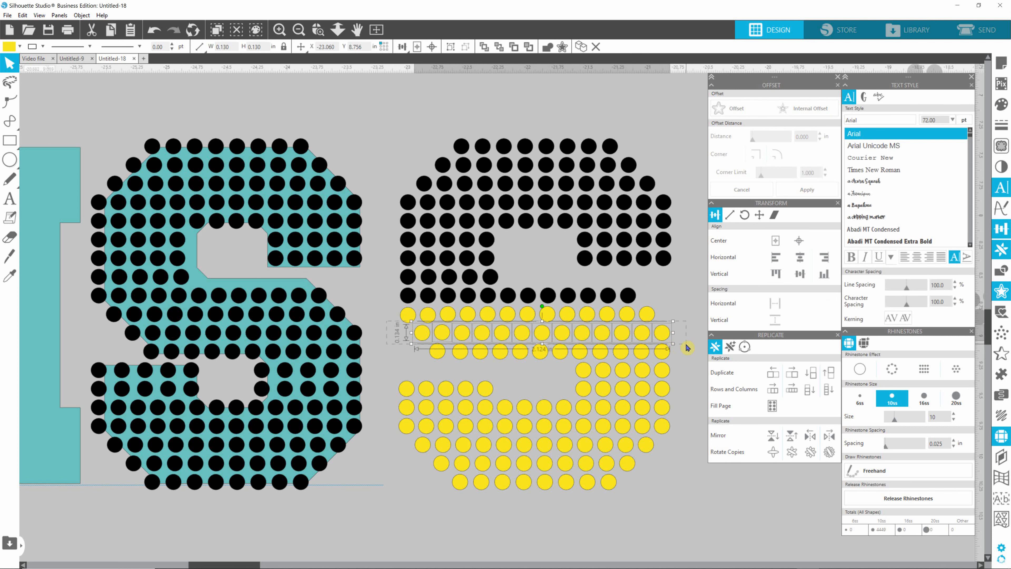
left_click(773, 305)
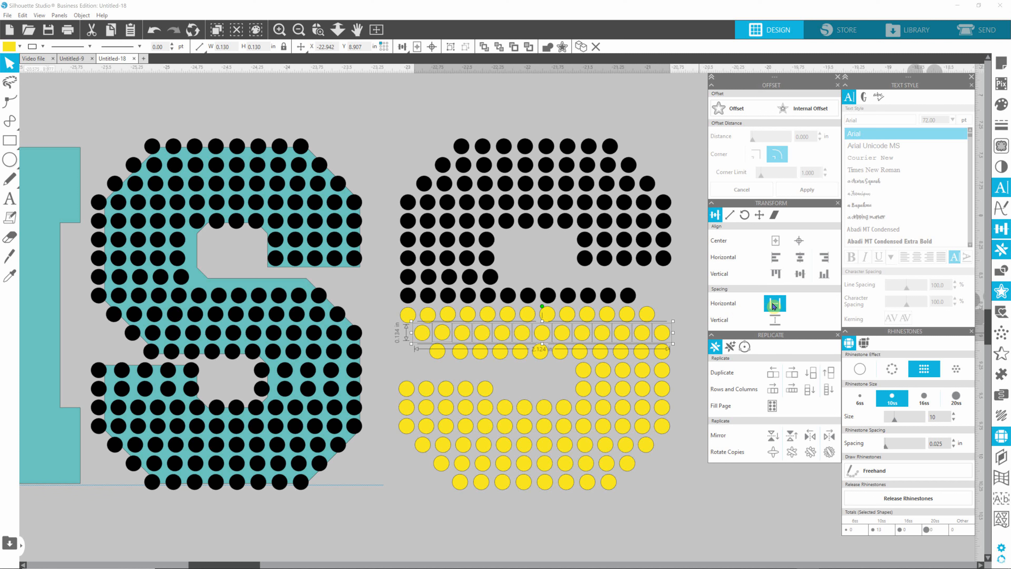
left_click(678, 298)
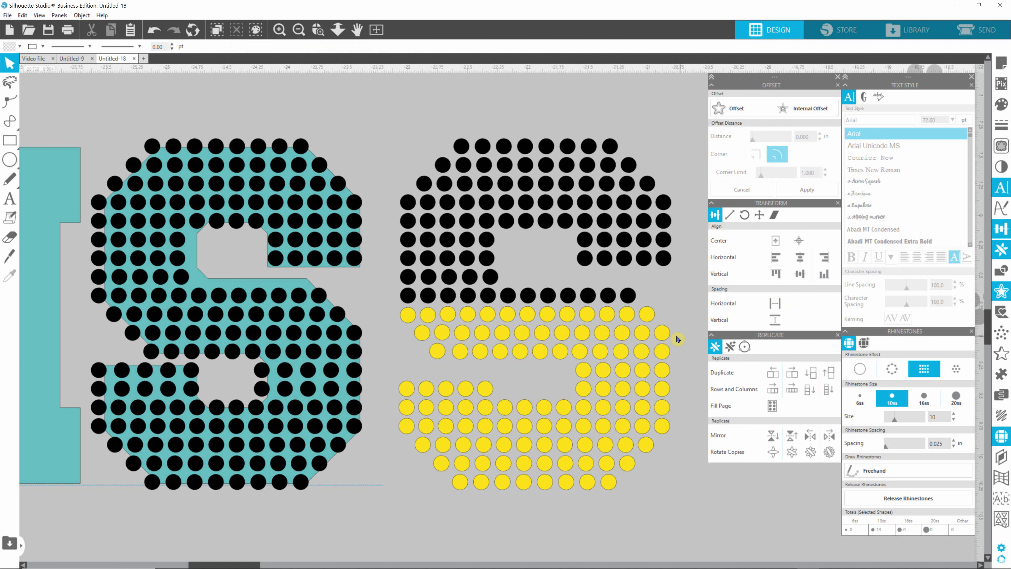
left_click_drag(677, 339, 424, 363)
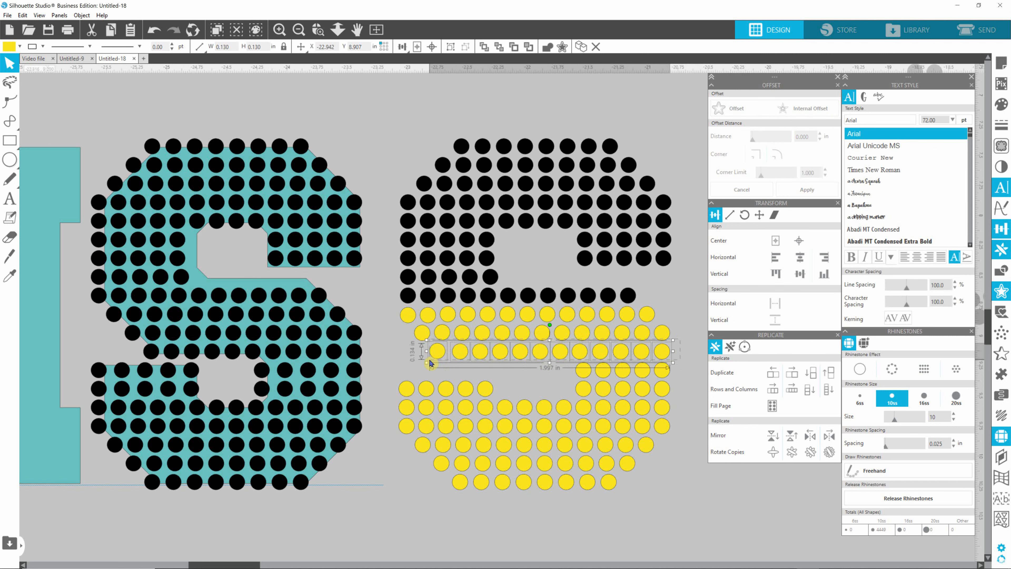
left_click(774, 303)
left_click(677, 309)
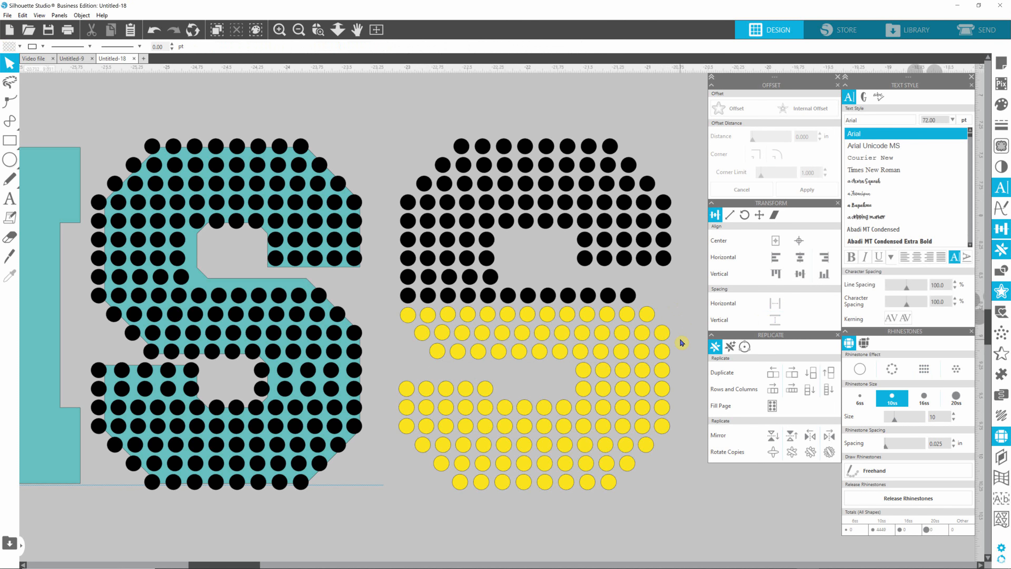
scroll(683, 343, "down", 3)
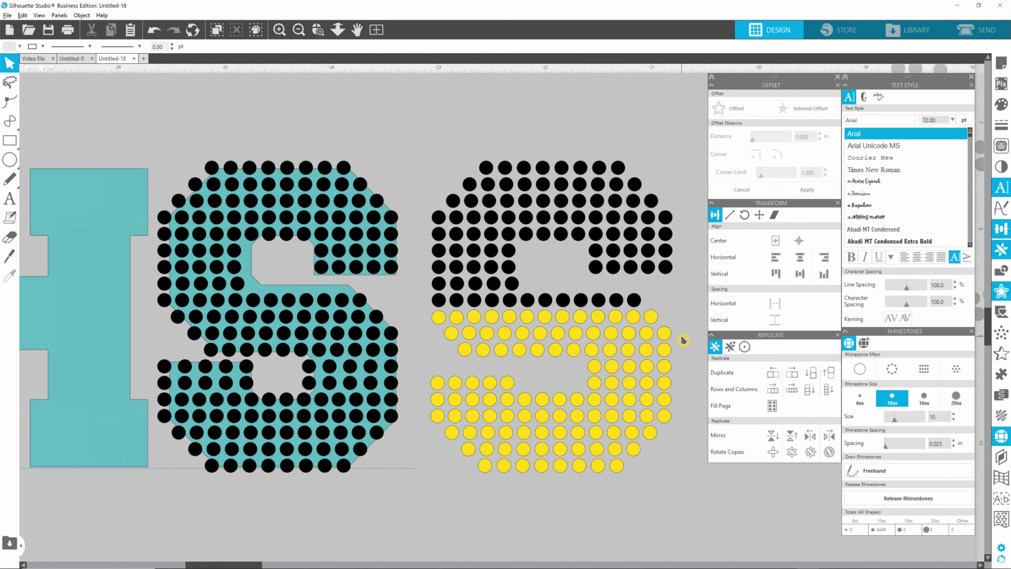
key("alt")
left_click_drag(456, 153, 722, 478)
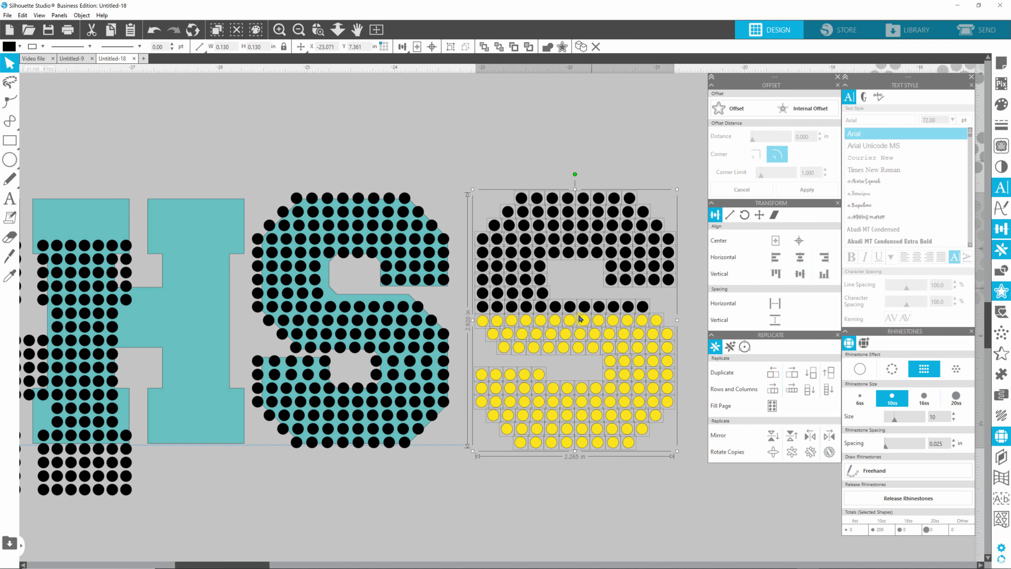
left_click(590, 131)
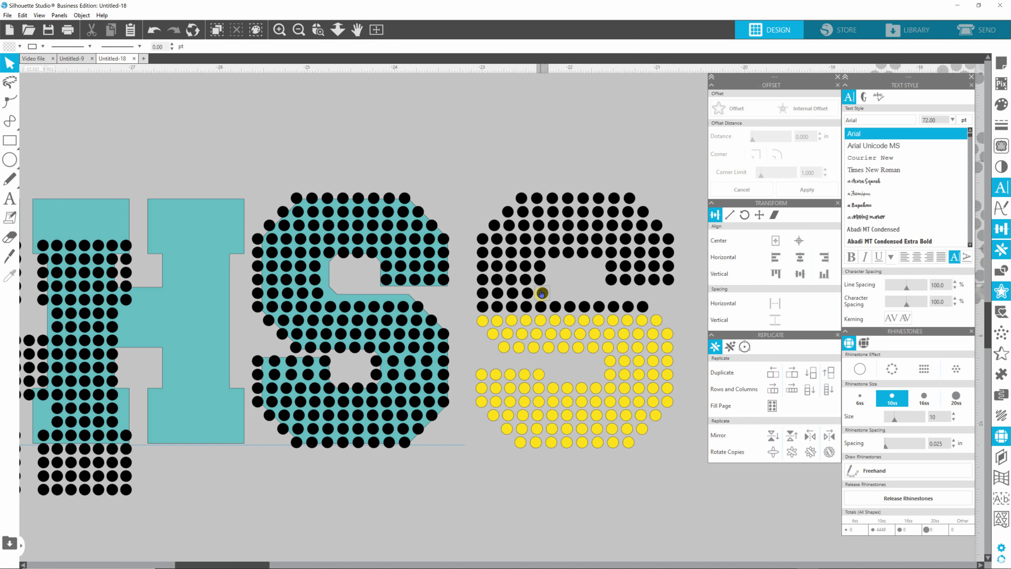
- Left-align the right-end stone of the last short black row with the stone above it and space that row evenly horizontally
left_click(539, 280)
left_click(539, 279, "shift")
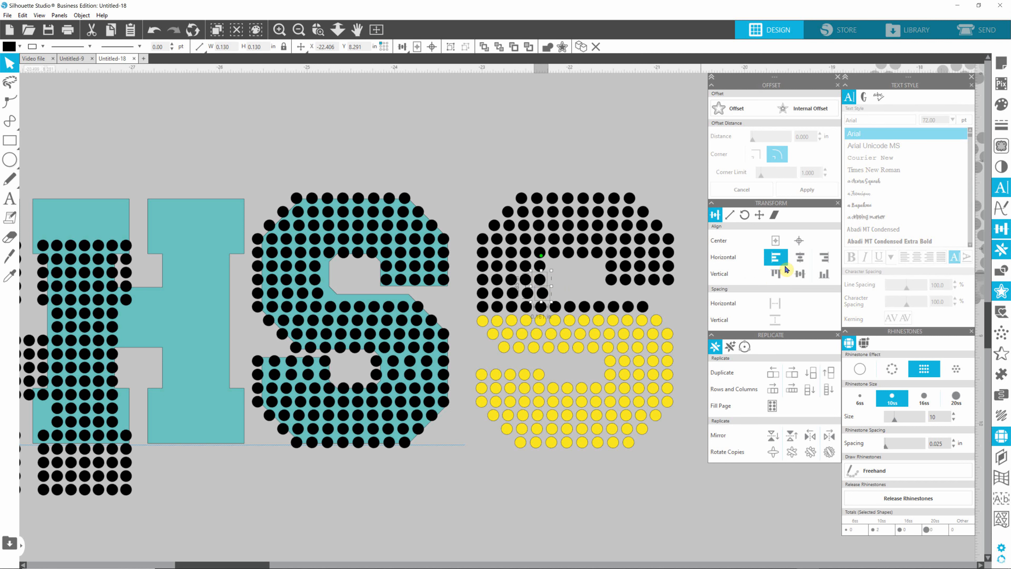
left_click(776, 263)
left_click_drag(581, 289, 467, 305)
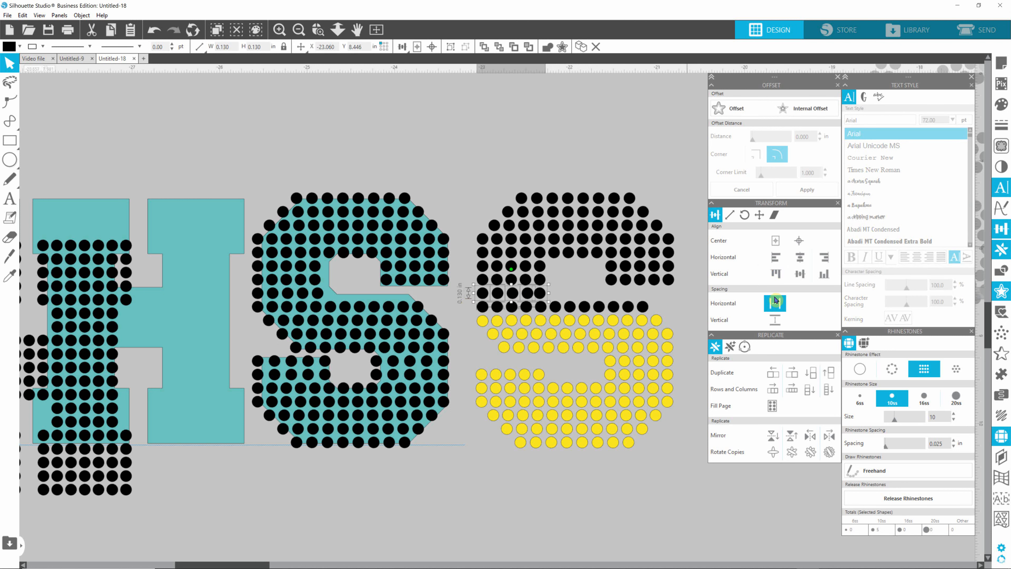
left_click(775, 304)
left_click(587, 282)
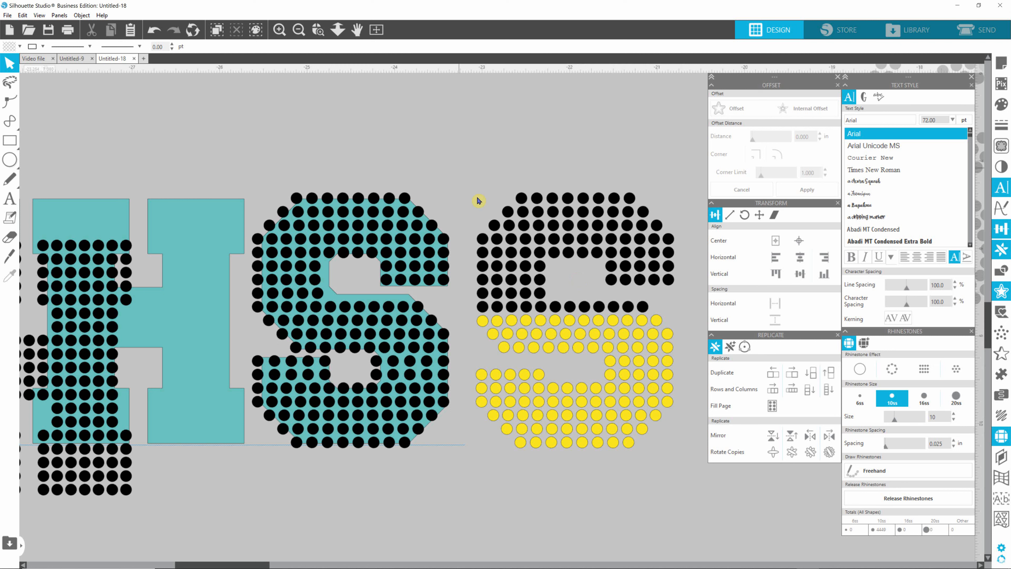
- Fill all the stones of the rebuilt S with black
left_click_drag(459, 165, 737, 524)
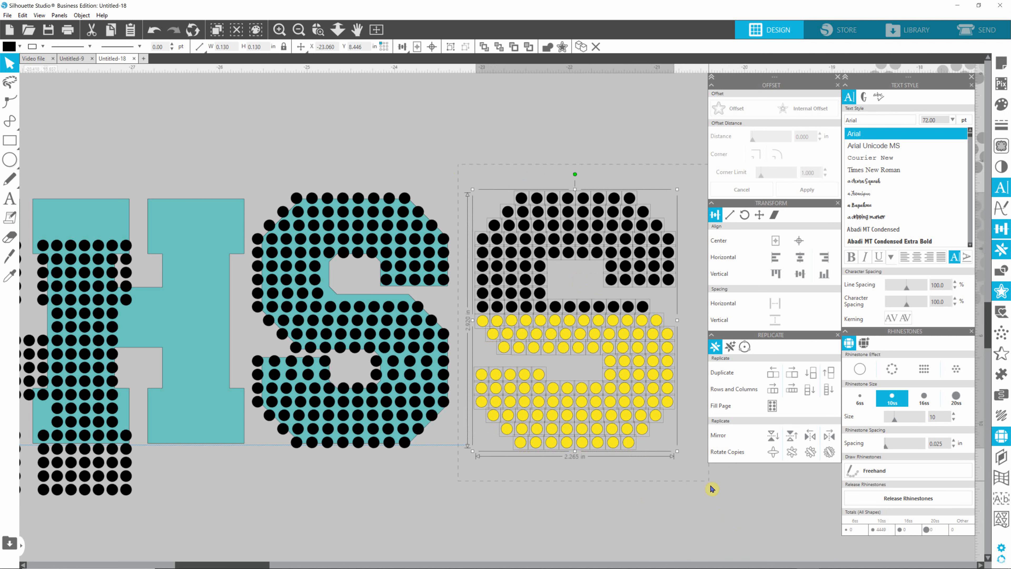
left_click(19, 46)
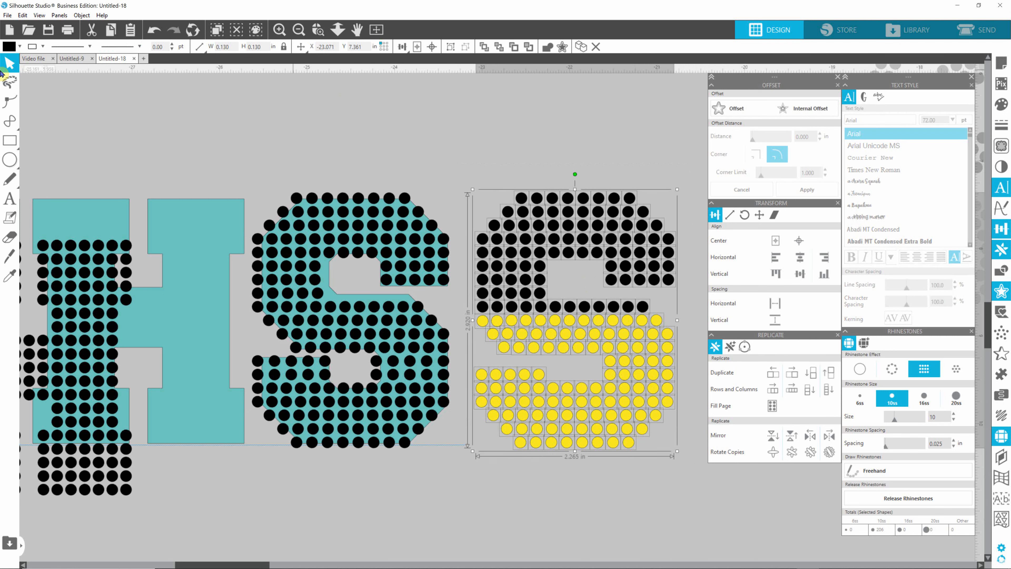
left_click(120, 86)
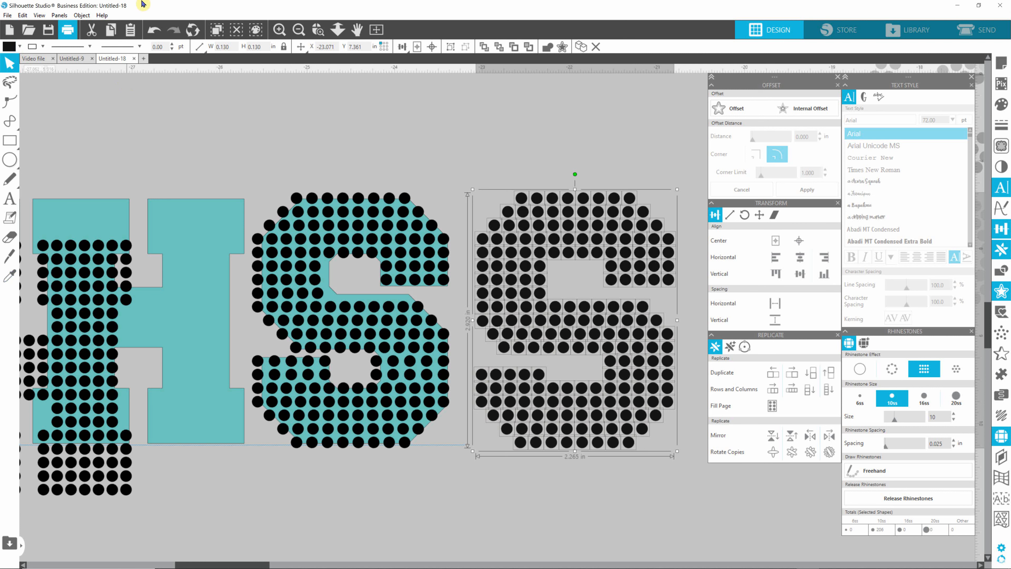
left_click(533, 135)
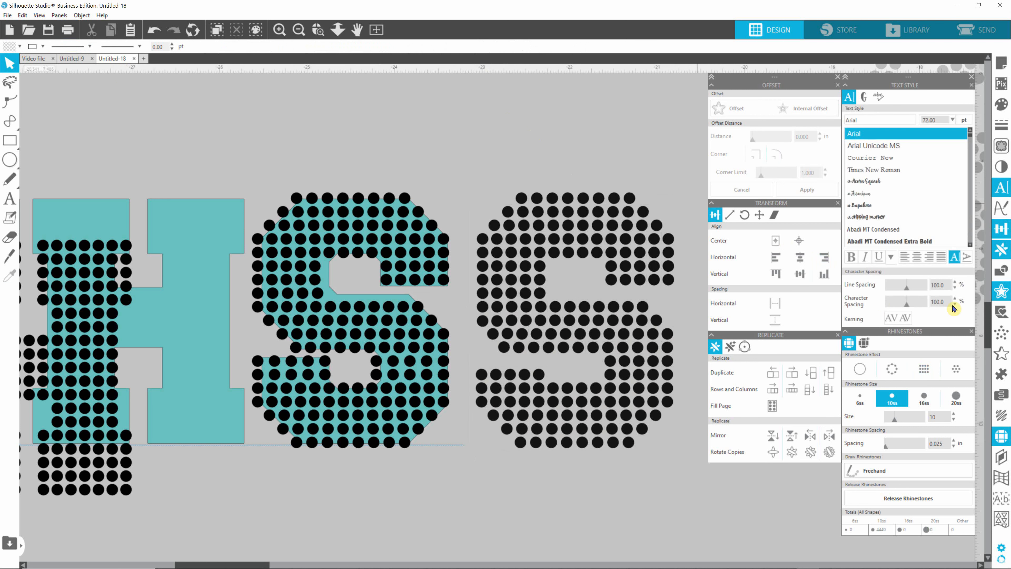
- Move the whole rebuilt S into the empty space below the F and H rhinestone letters
scroll(990, 328, "down", 1)
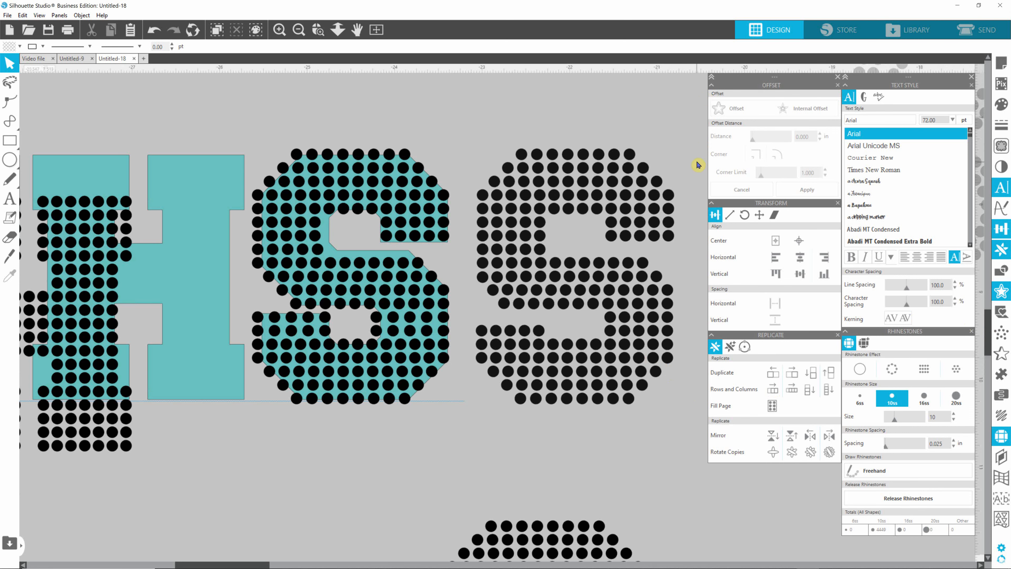
scroll(596, 341, "down", 3)
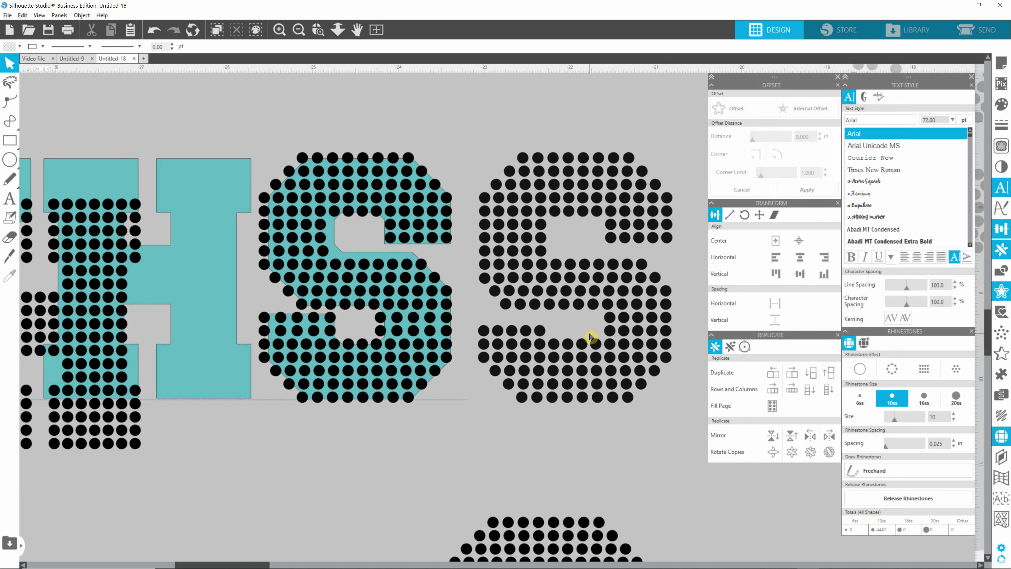
scroll(597, 342, "down", 2)
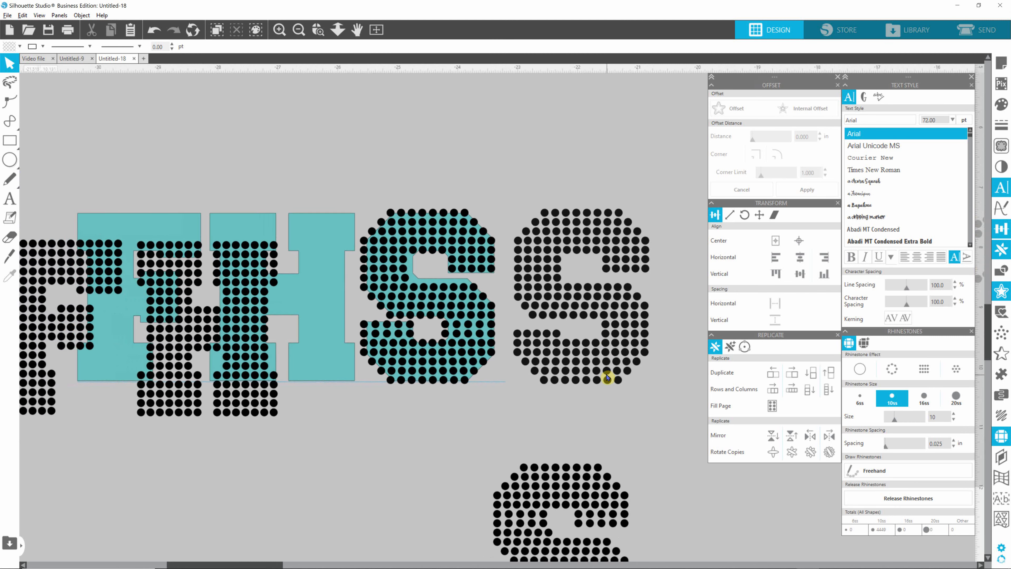
scroll(656, 426, "down", 1)
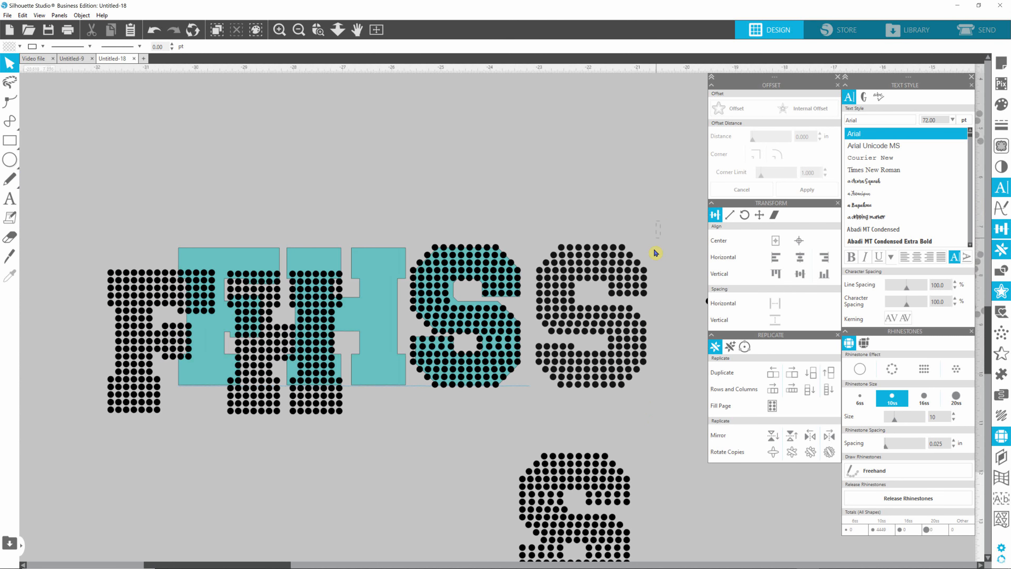
left_click_drag(656, 252, 516, 402)
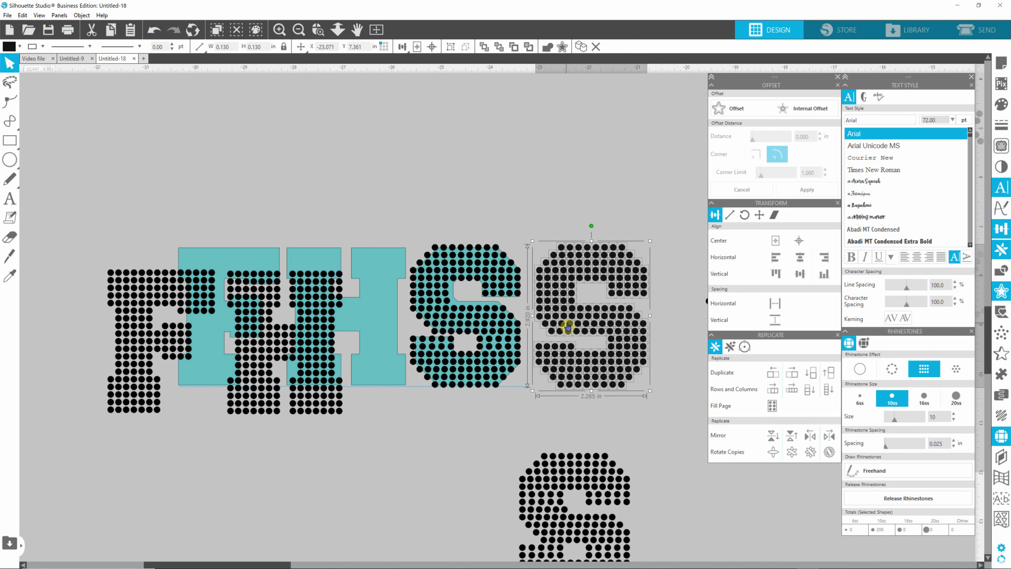
left_click_drag(568, 327, 363, 518)
left_click_drag(989, 332, 985, 378)
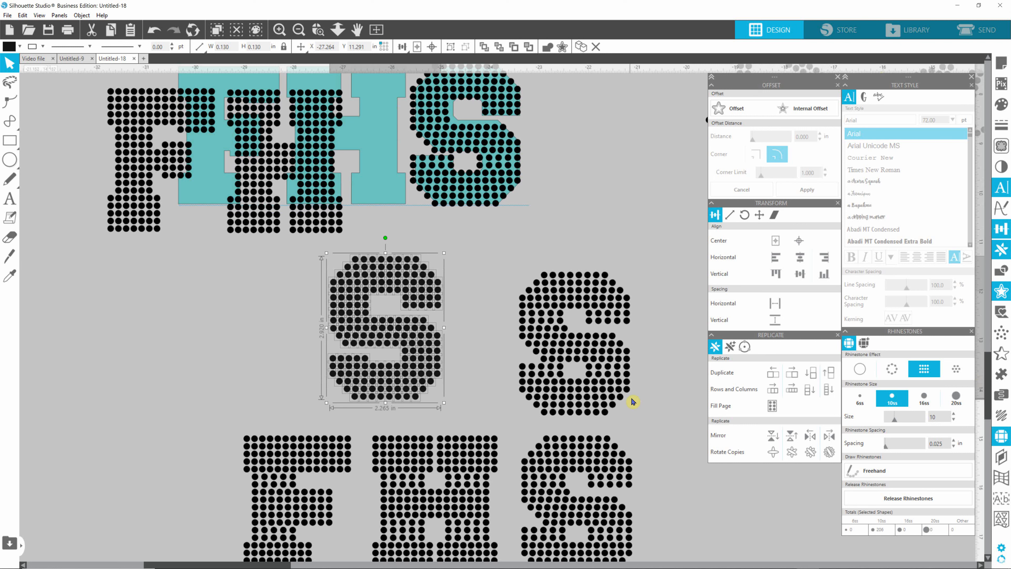
- Delete the older draft S above the bottom FHS and move the rebuilt S into its place
left_click(567, 339)
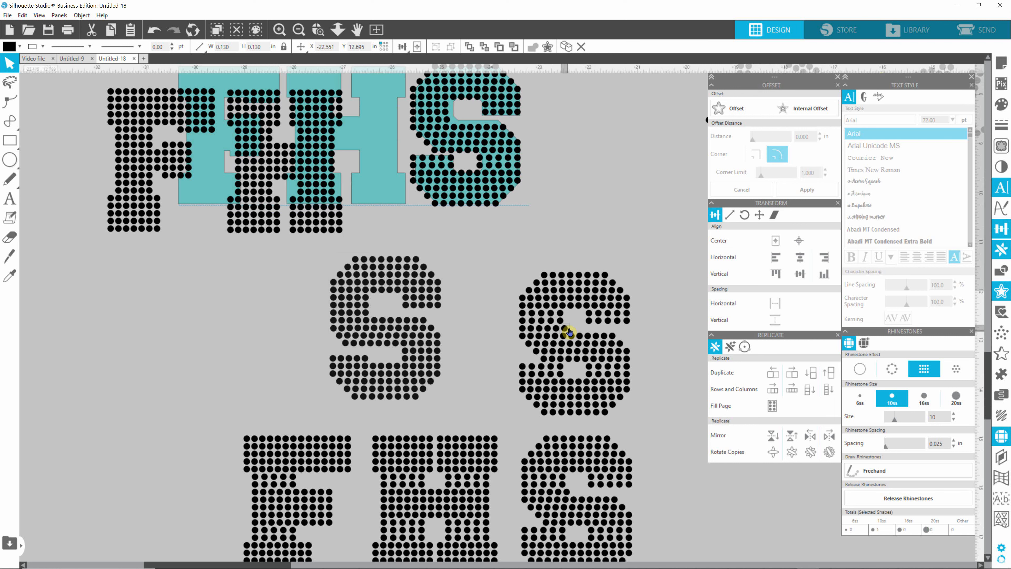
left_click_drag(648, 247, 514, 422)
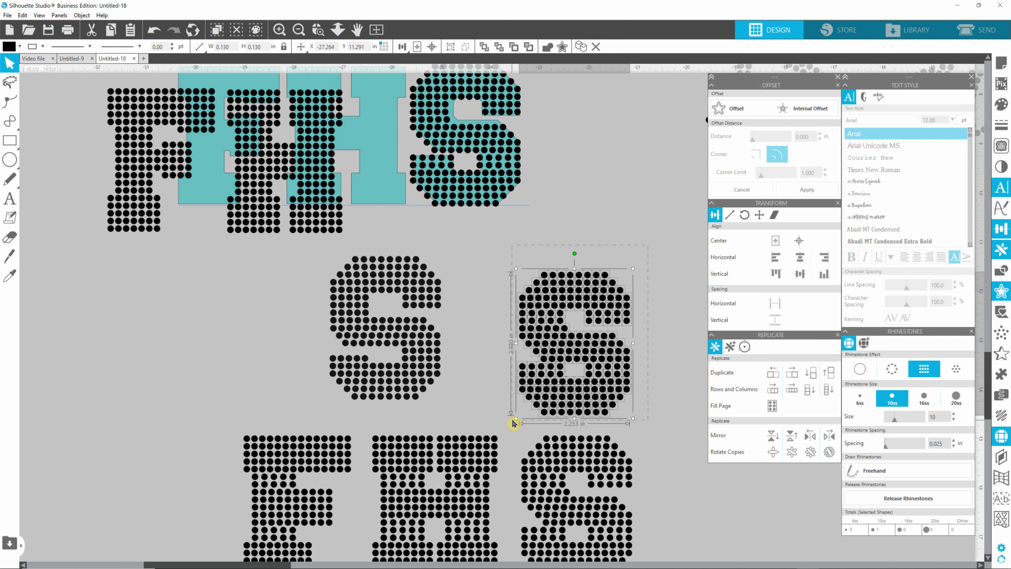
key("Delete")
left_click_drag(302, 248, 471, 405)
left_click_drag(424, 338, 624, 354)
- Move the rhinestone F and H off the teal text and place them in line before the rebuilt S
left_click_drag(95, 239, 353, 84)
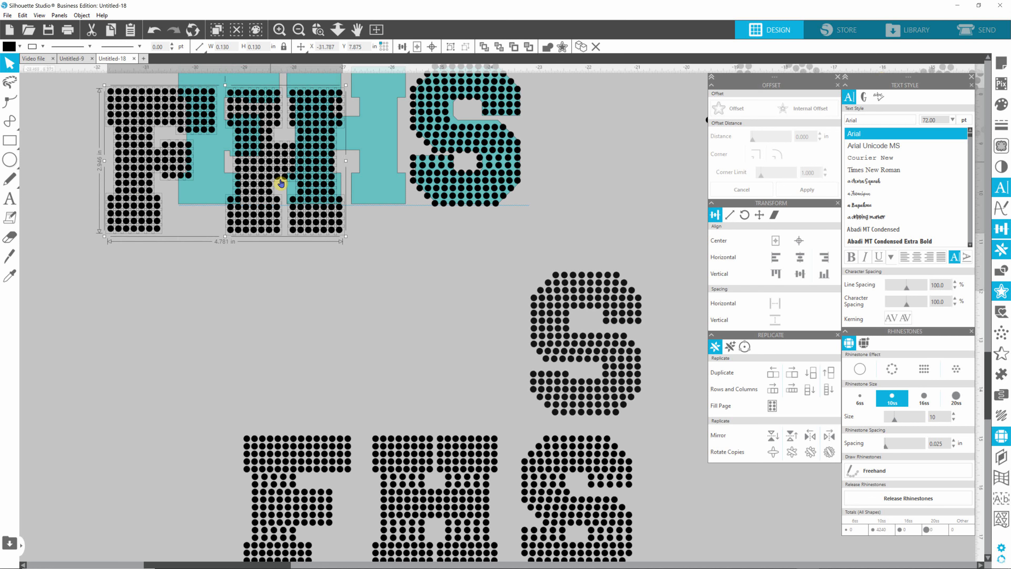
left_click_drag(288, 174, 434, 343)
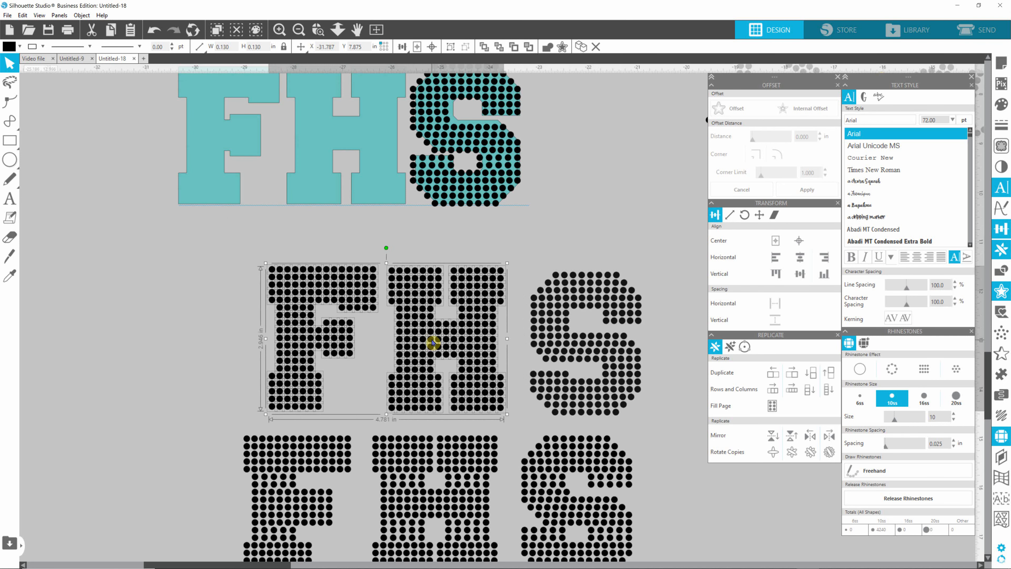
left_click(622, 258)
- Compare the stone layout of the rebuilt FHS with the FHS version below it
scroll(516, 323, "down", 3)
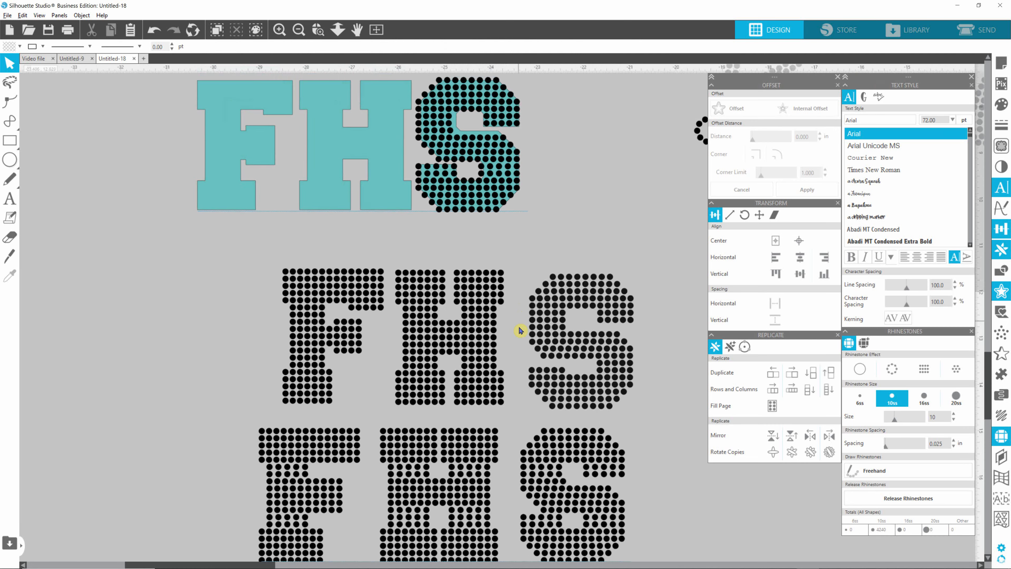
scroll(540, 426, "down", 2)
scroll(542, 434, "down", 3)
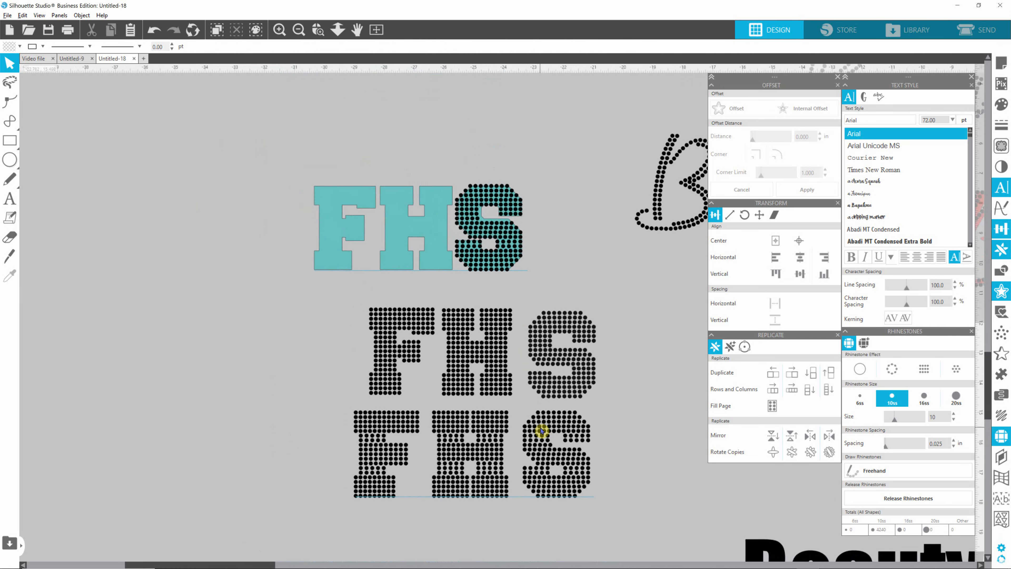
scroll(548, 454, "up", 2)
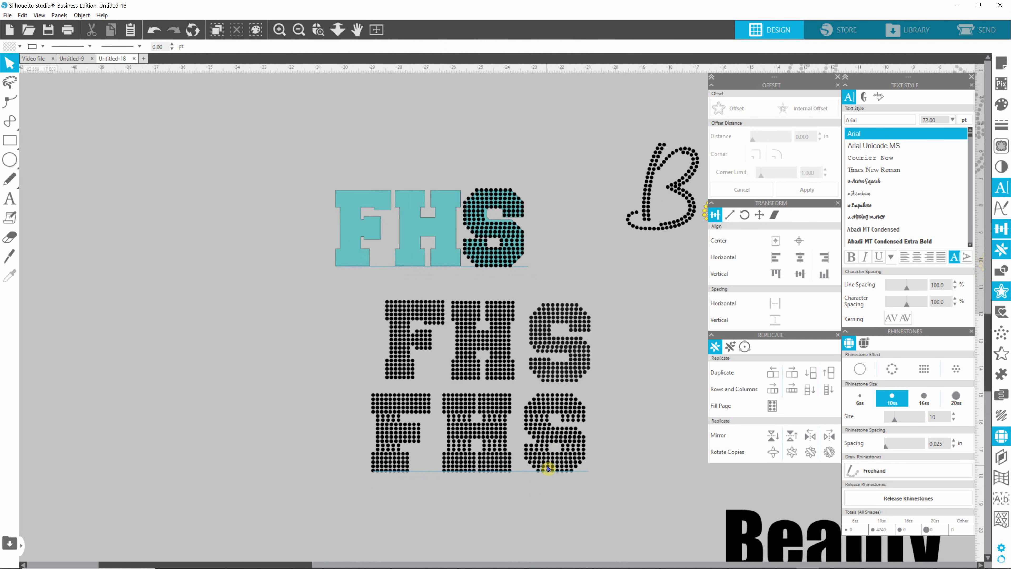
scroll(515, 490, "up", 3)
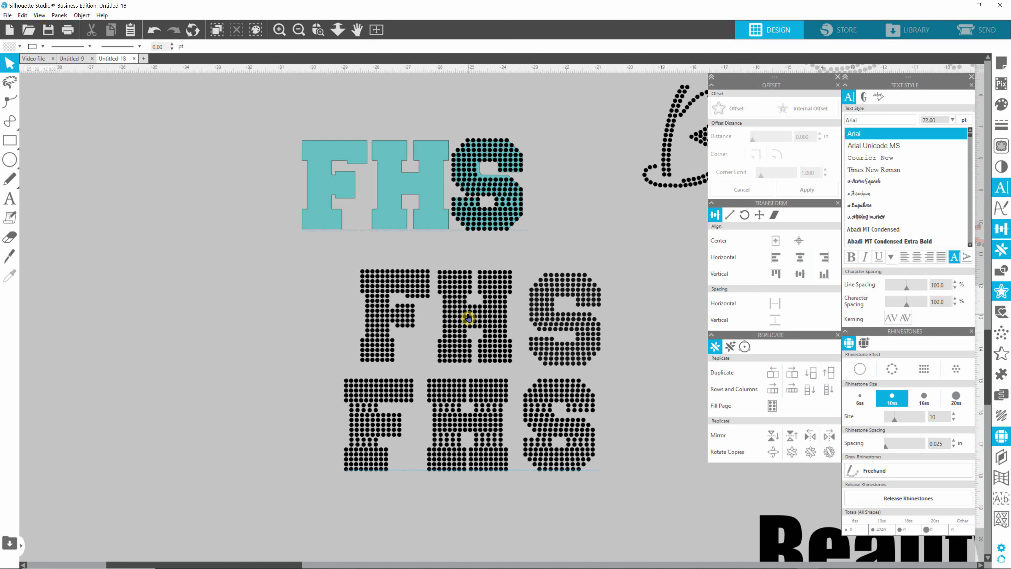
scroll(518, 315, "up", 1)
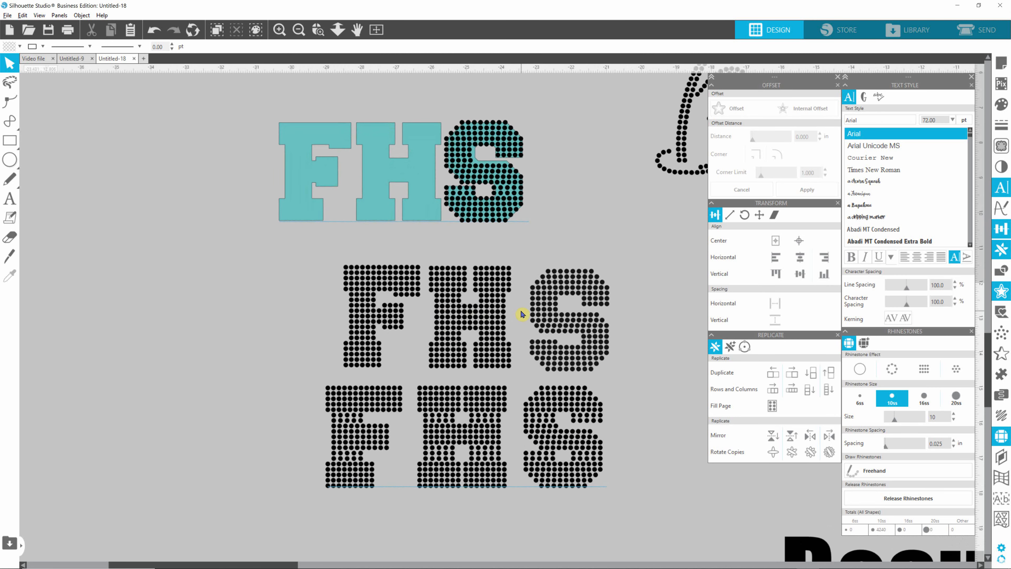
scroll(504, 354, "up", 1)
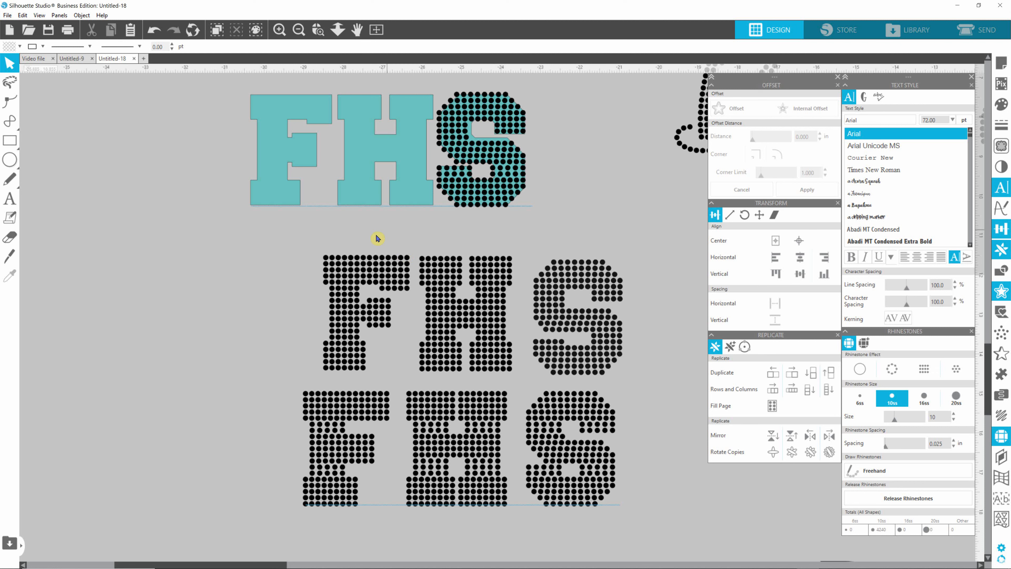
- Fill the top row of stones on the rebuilt F and H with orange
left_click_drag(322, 238, 523, 269)
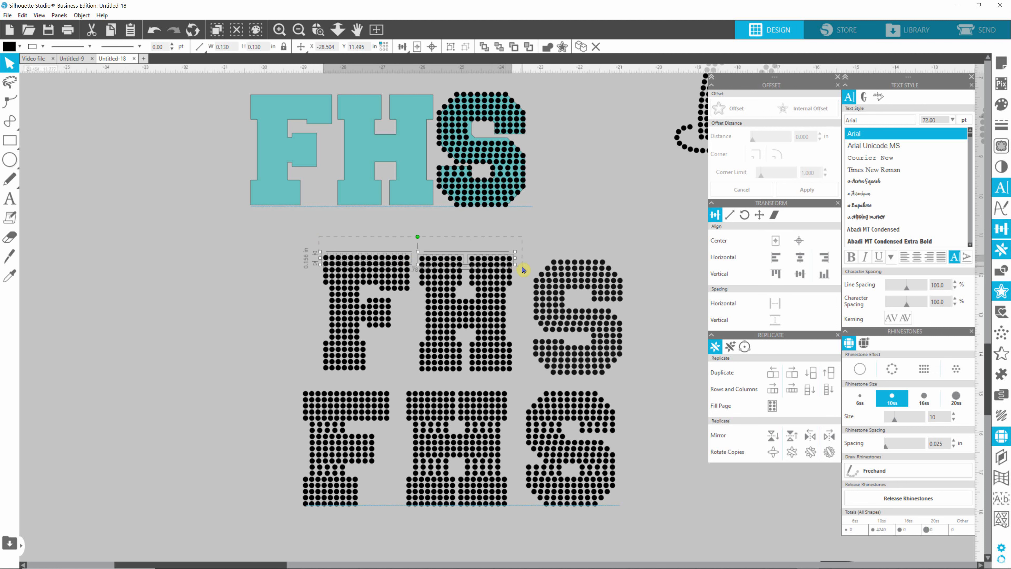
left_click(12, 46)
left_click(69, 61)
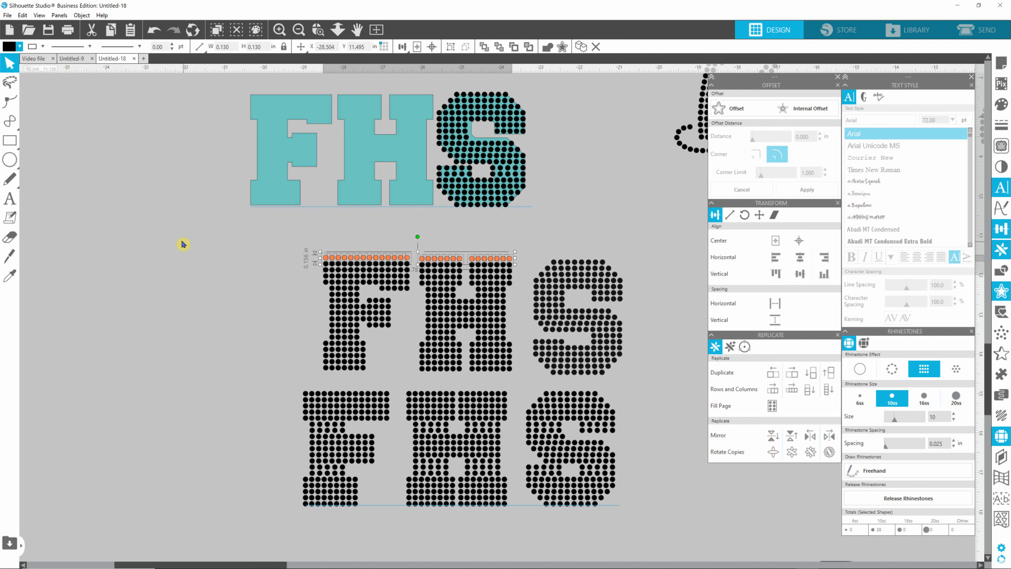
left_click(195, 251)
- Fill the leftmost column of stones on the rebuilt F with orange
left_click_drag(287, 246, 331, 377)
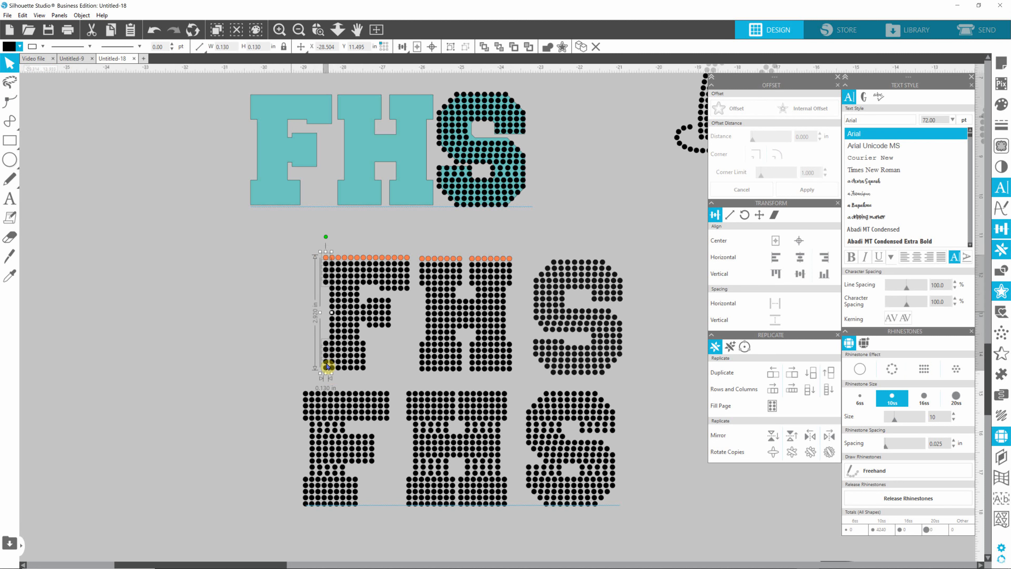
left_click(8, 46)
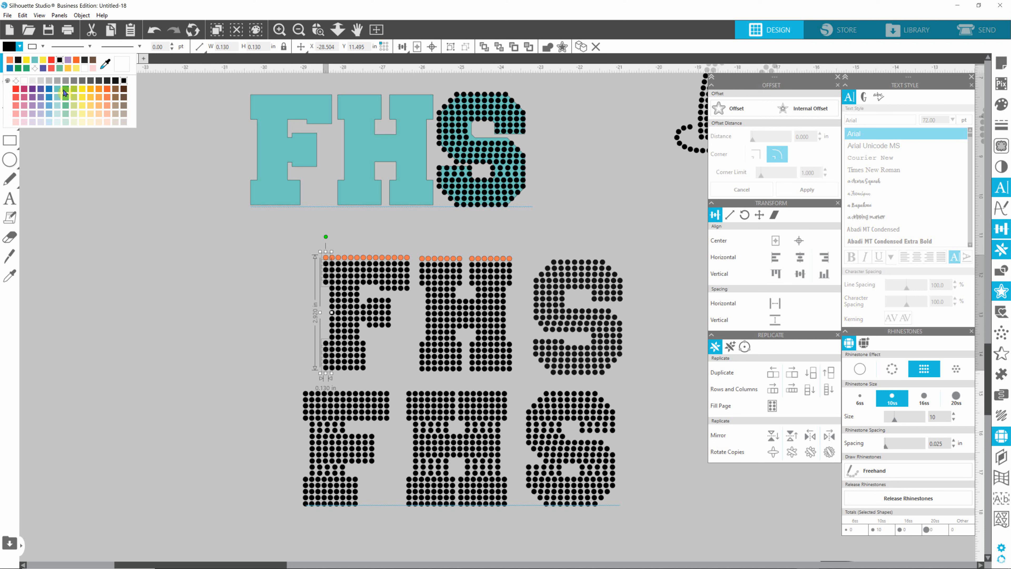
left_click(10, 69)
left_click(151, 279)
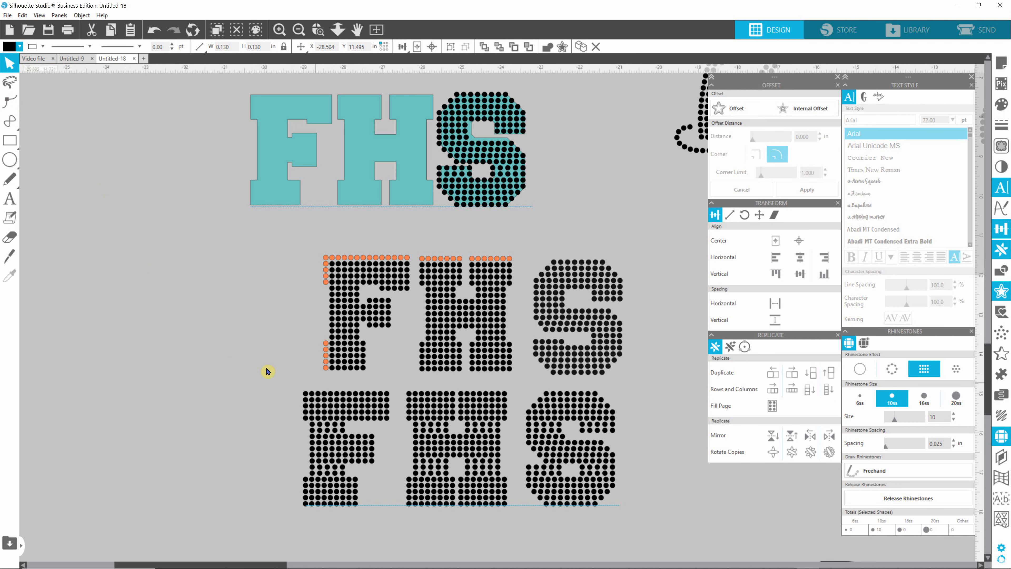
left_click_drag(322, 377, 517, 366)
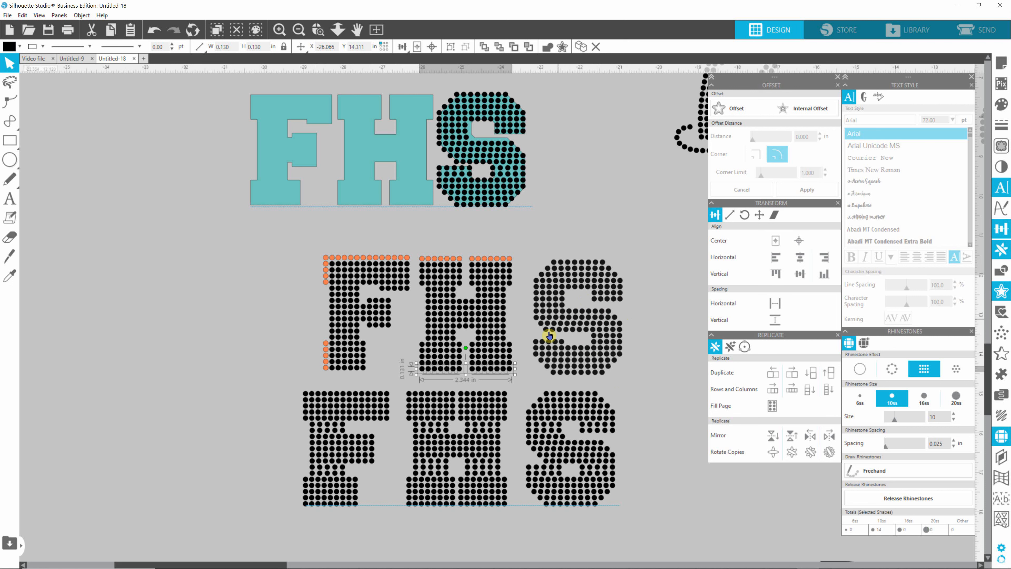
left_click(255, 240)
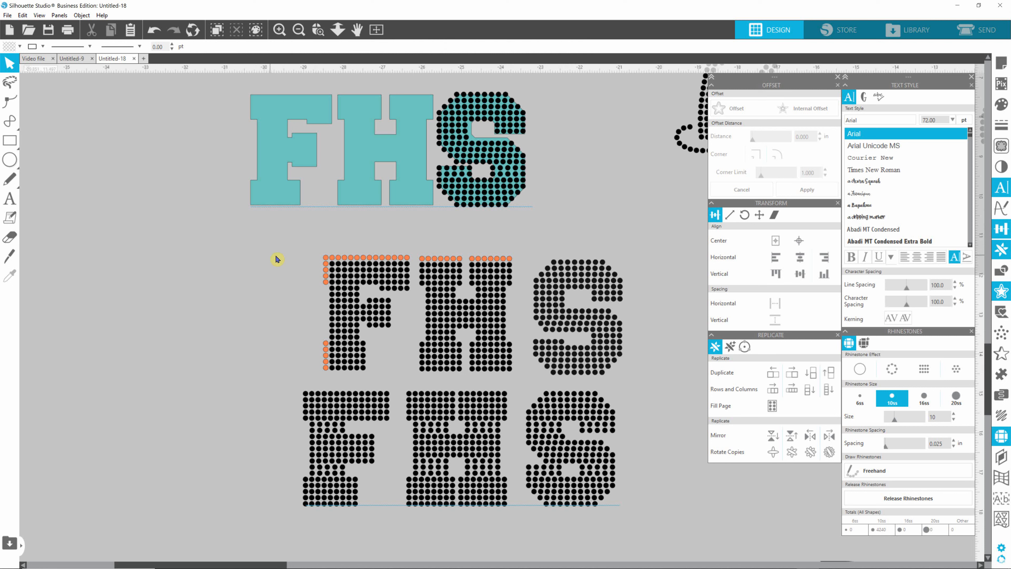
- Place a copy of the teal FHS text beside the rebuilt rhinestone letters, in line to the left of the F
left_click(346, 167)
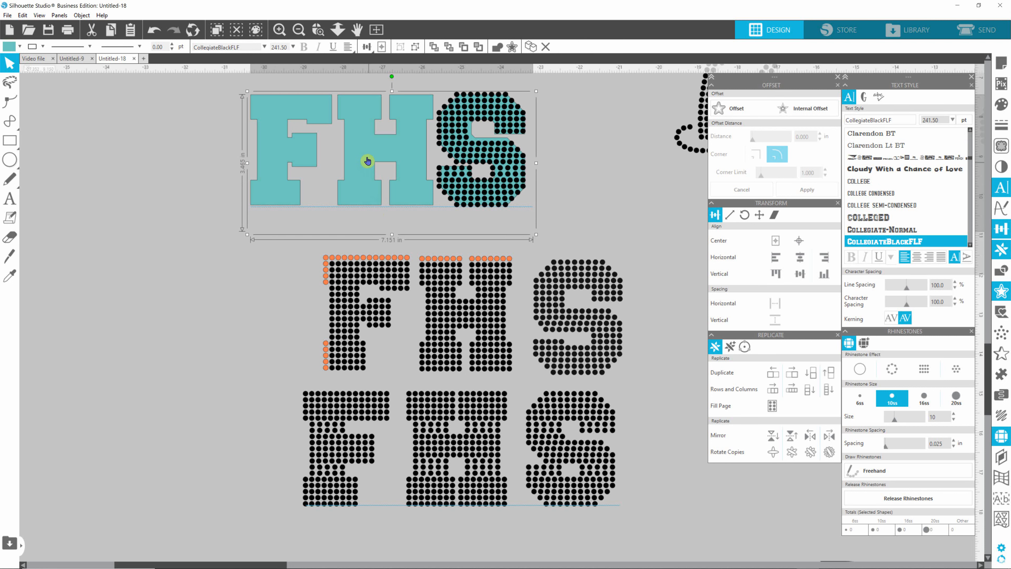
left_click_drag(367, 157, 129, 325)
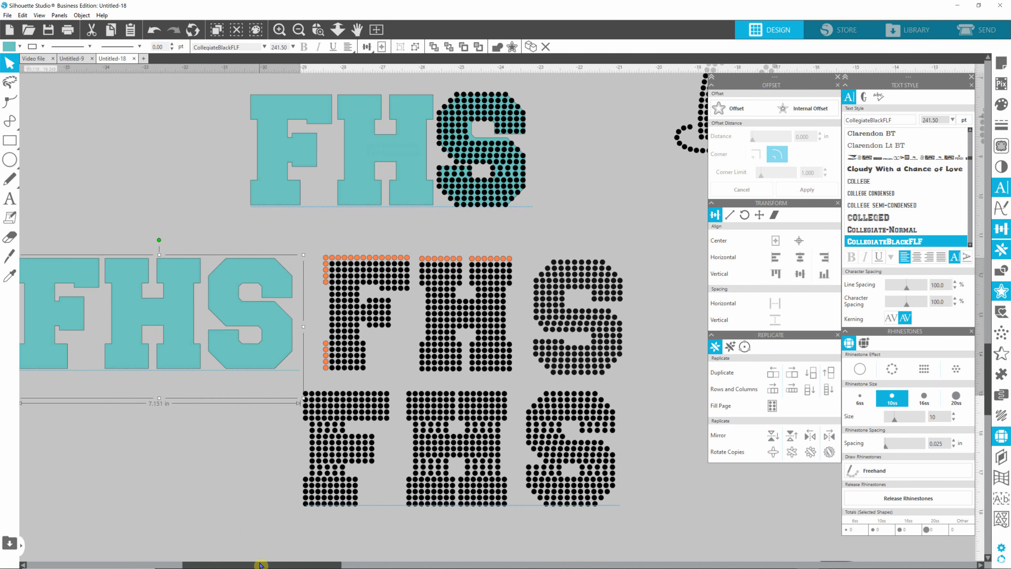
left_click_drag(261, 564, 215, 545)
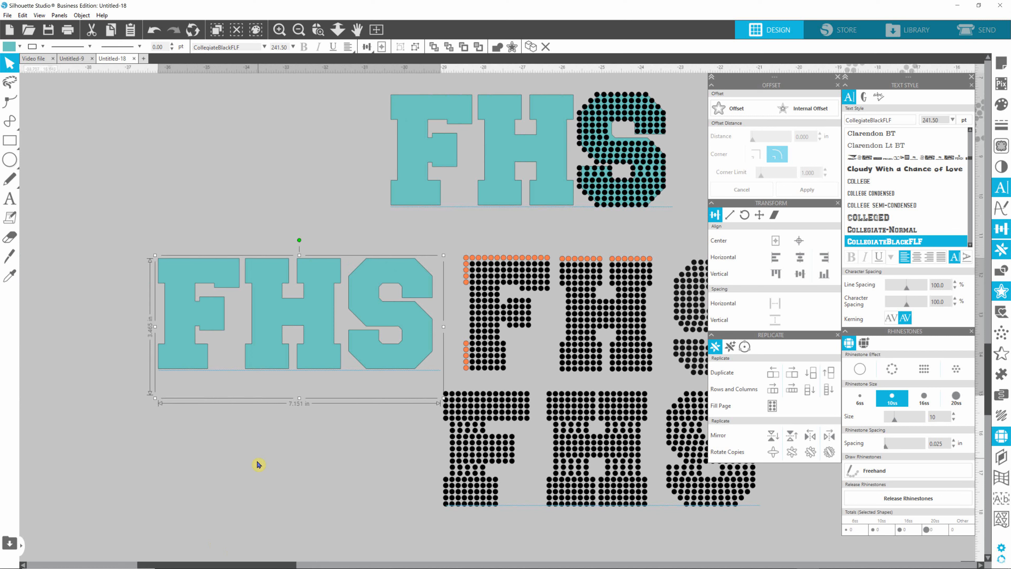
left_click(258, 465)
left_click(279, 310)
left_click(219, 470)
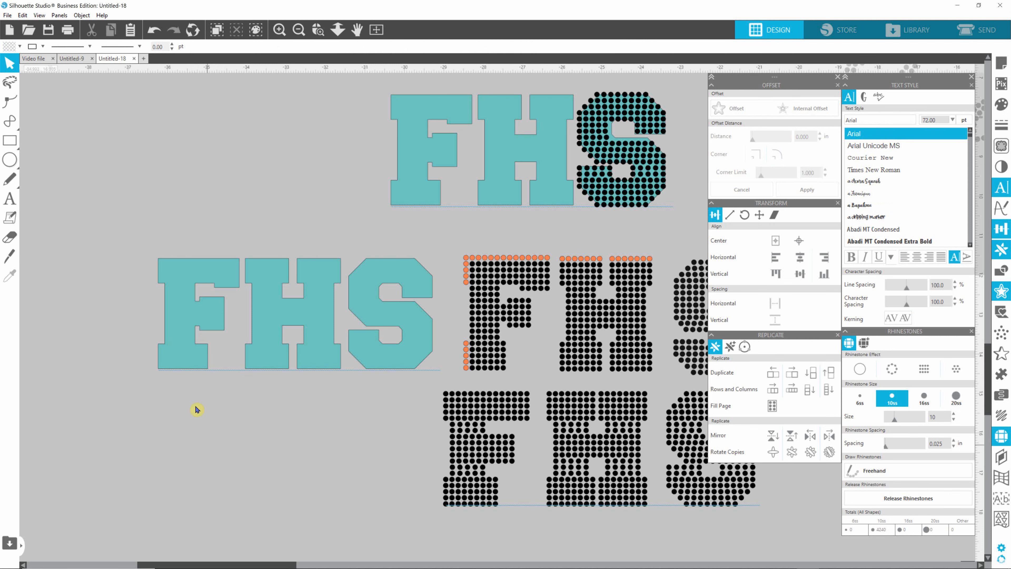
- Draw a small circle below the teal F, convert it to a path, and make it 0.130 in wide and high
left_click(9, 159)
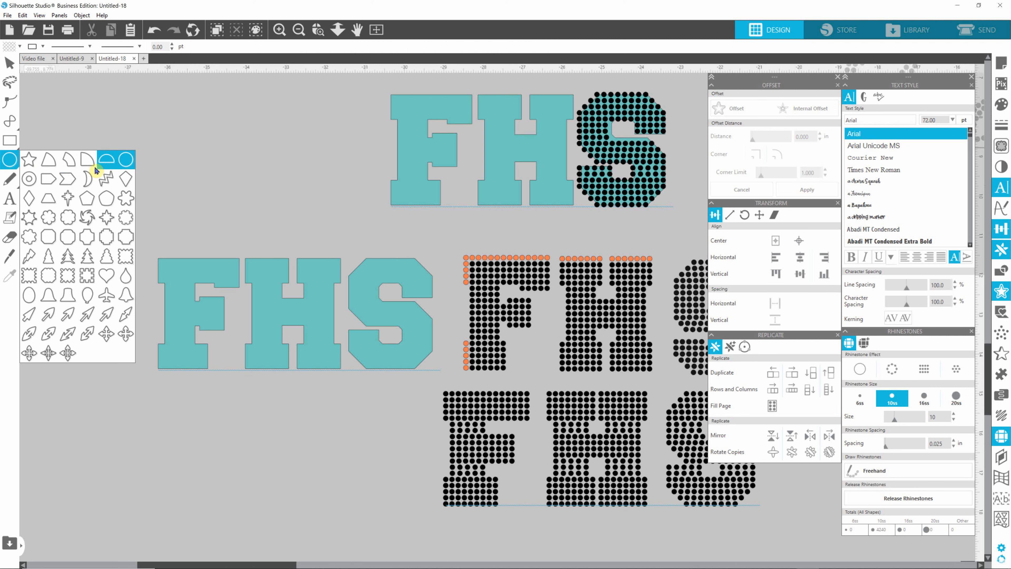
left_click(124, 164)
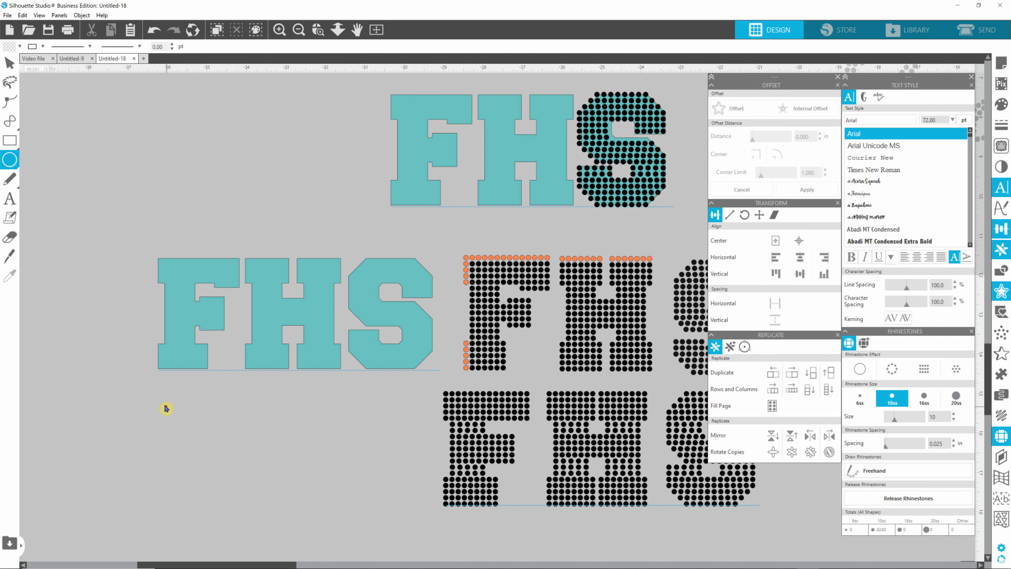
left_click_drag(168, 412, 169, 412)
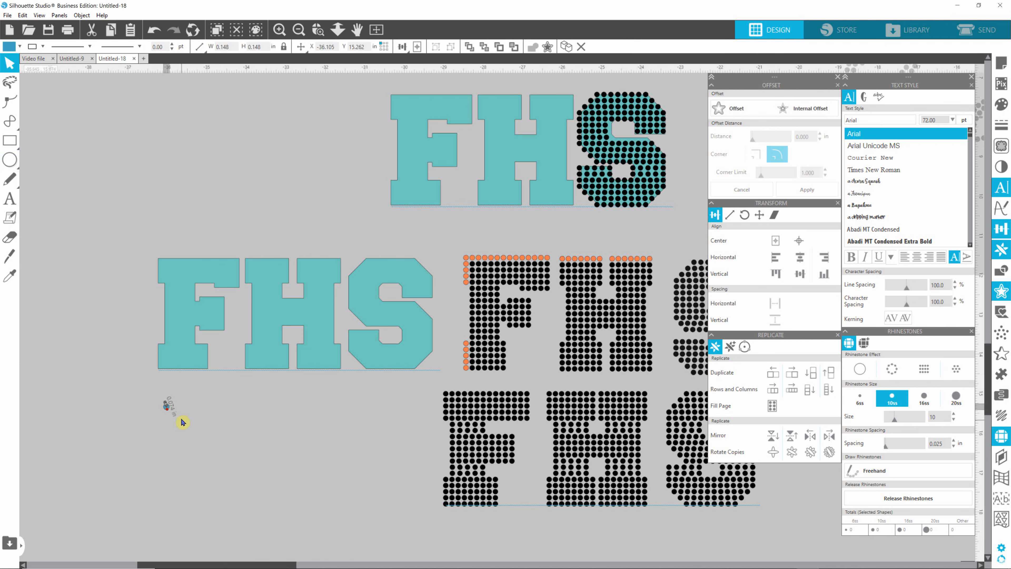
right_click(169, 410)
left_click(192, 336)
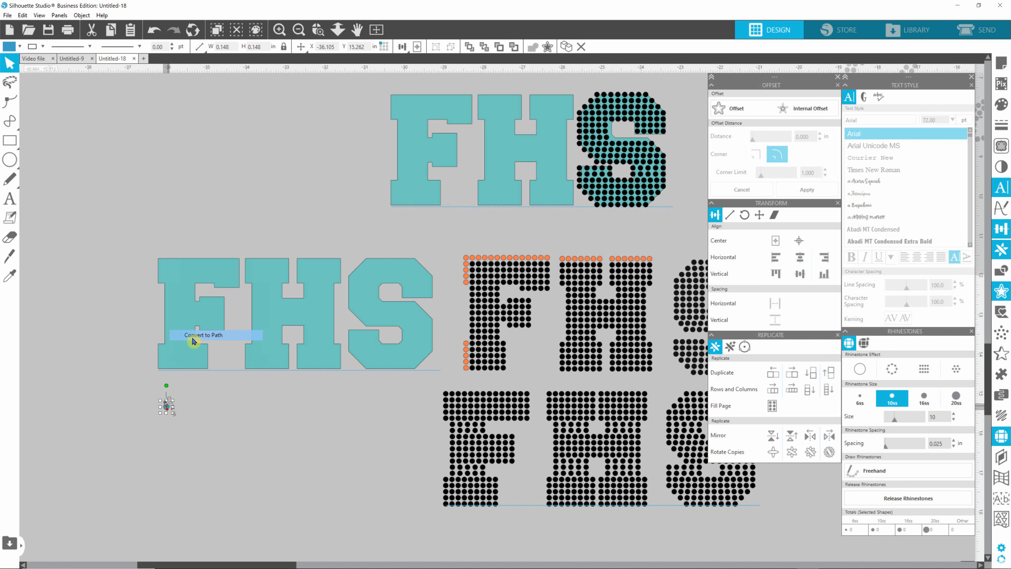
left_click(214, 431)
left_click(167, 406)
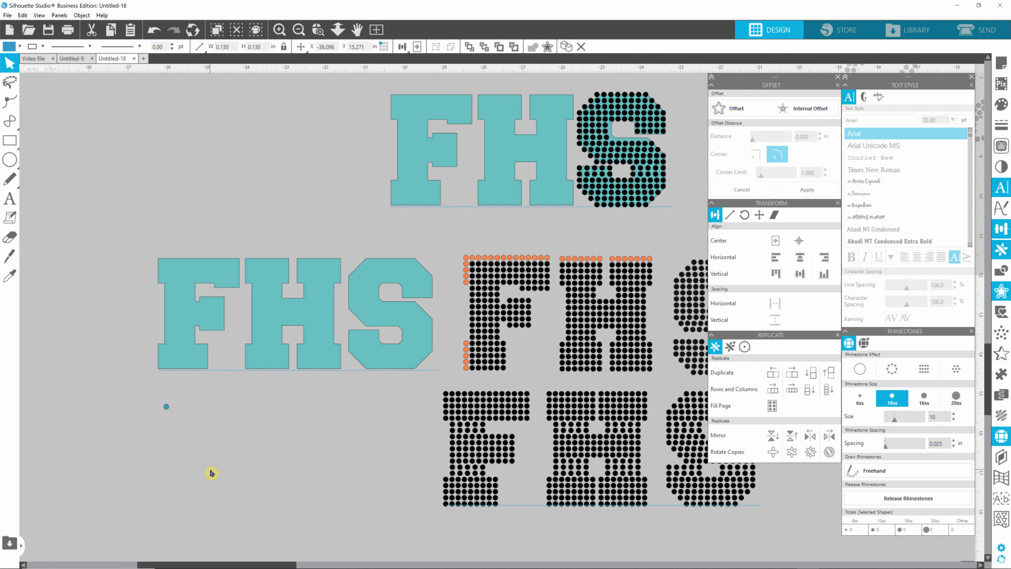
- Fill the small circle with black so it matches the other stones
left_click_drag(145, 391, 220, 435)
left_click(19, 46)
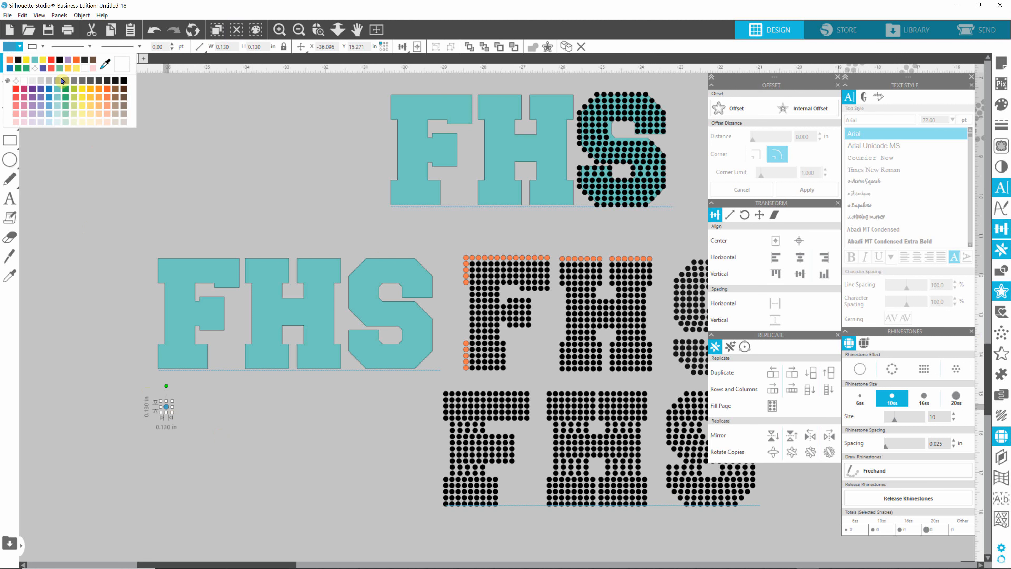
left_click(88, 60)
left_click(203, 416)
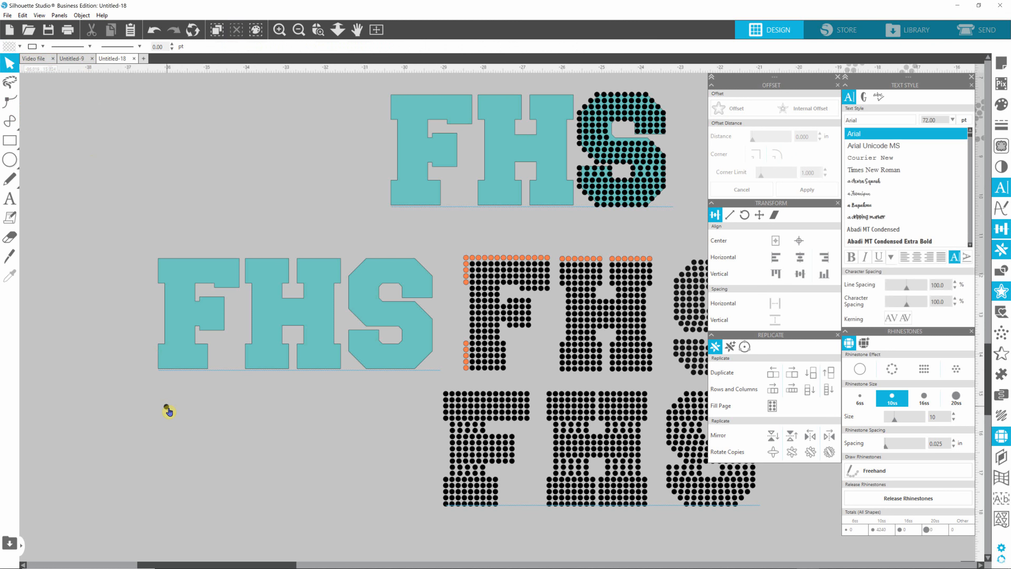
- Move the black stone onto the bottom-left corner of the teal F, centred on the corner point
left_click_drag(167, 411, 160, 370)
scroll(167, 371, "up", 5)
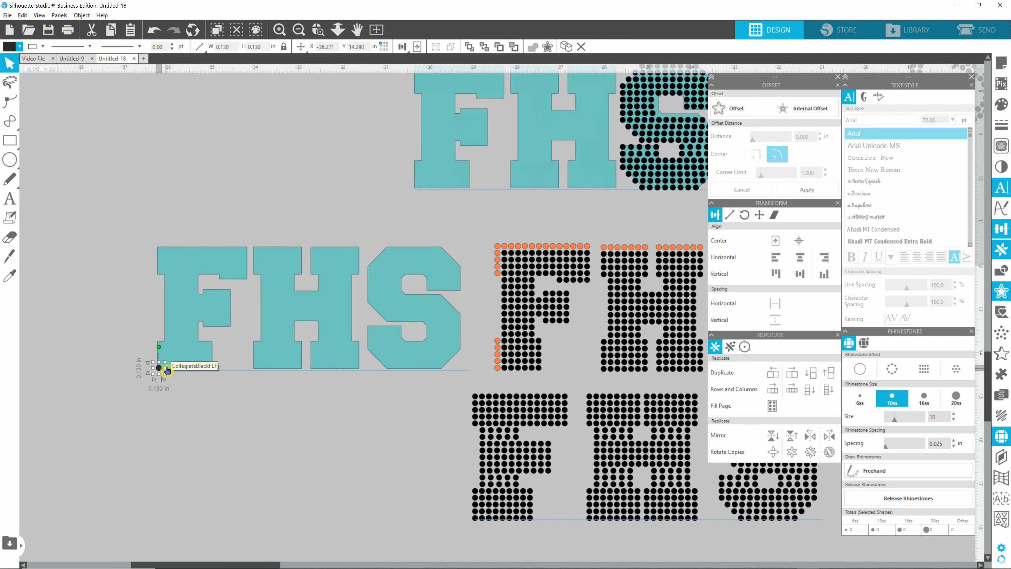
scroll(175, 364, "up", 1)
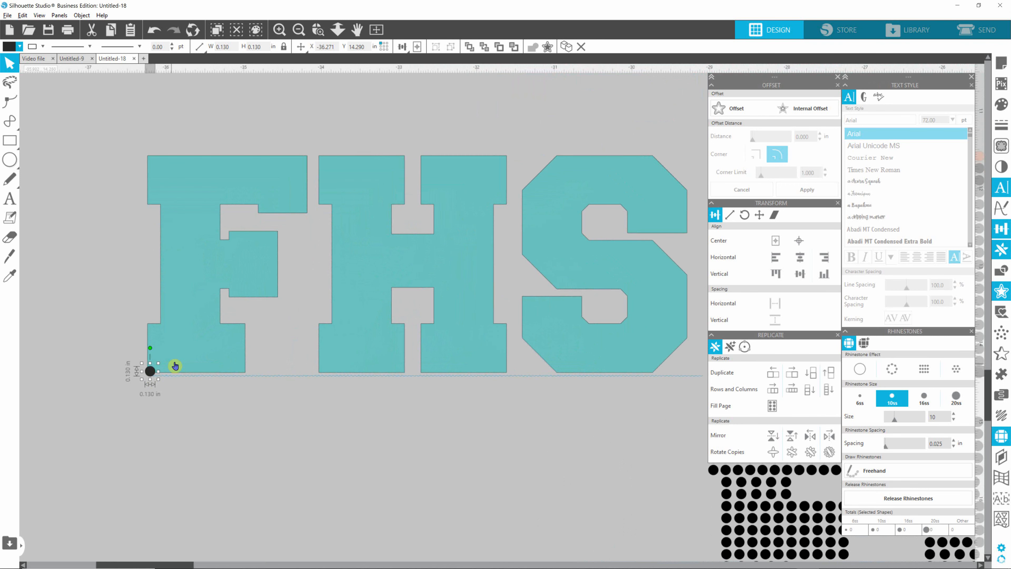
left_click_drag(149, 372, 146, 372)
left_click(283, 469)
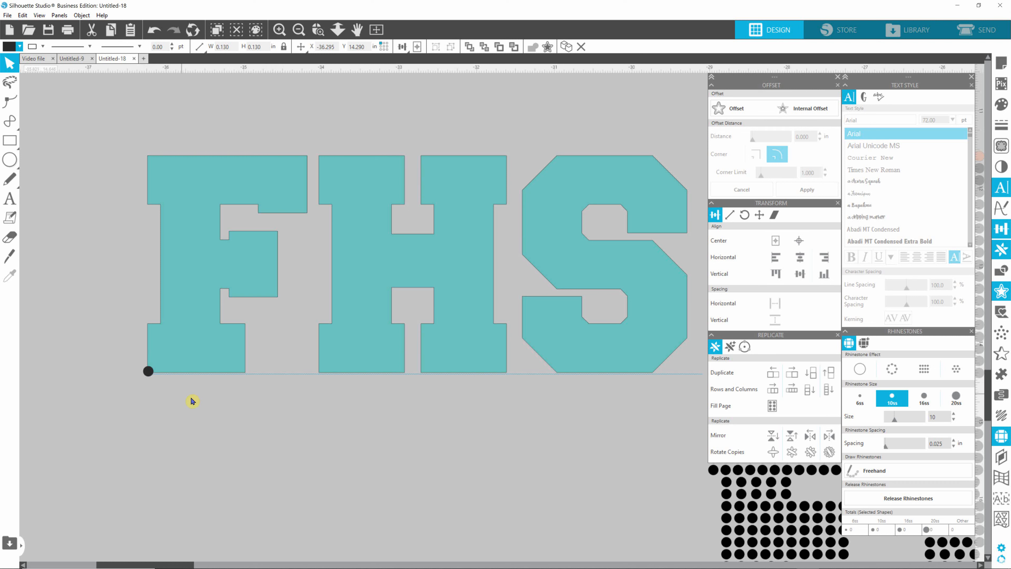
- Set the replication of the corner stone to position each copy by X and Y offset
left_click(148, 372)
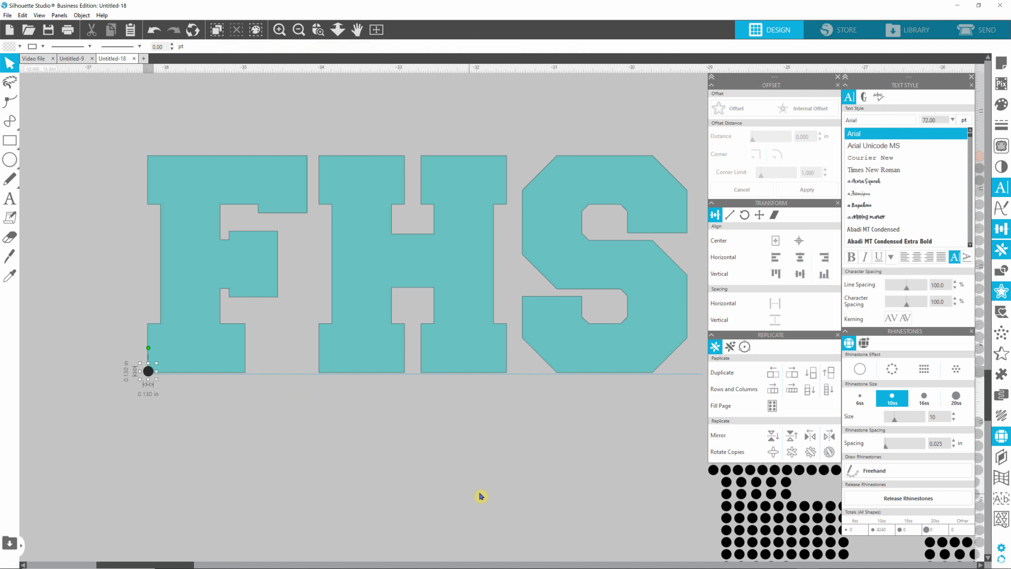
left_click(731, 349)
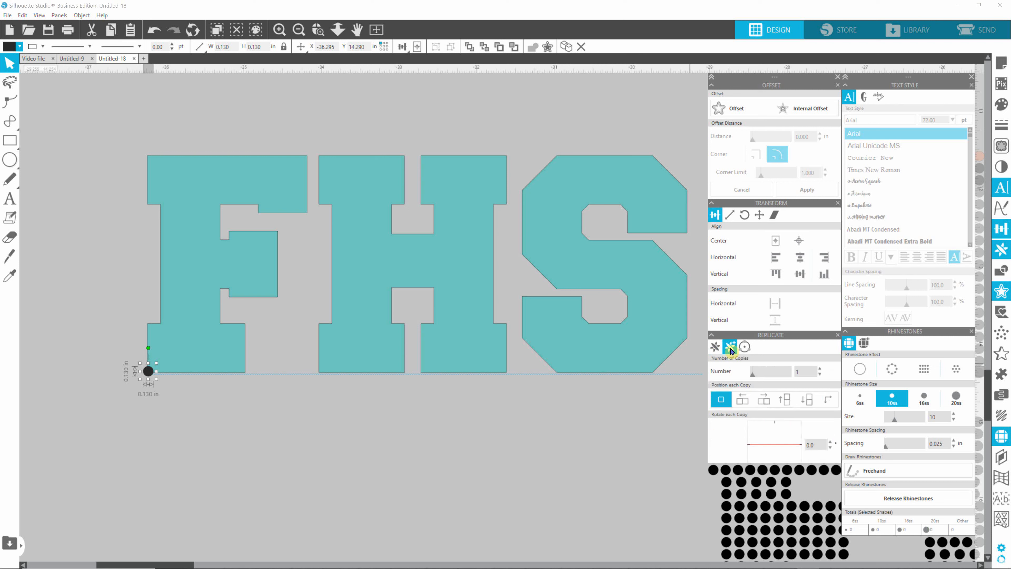
left_click(829, 404)
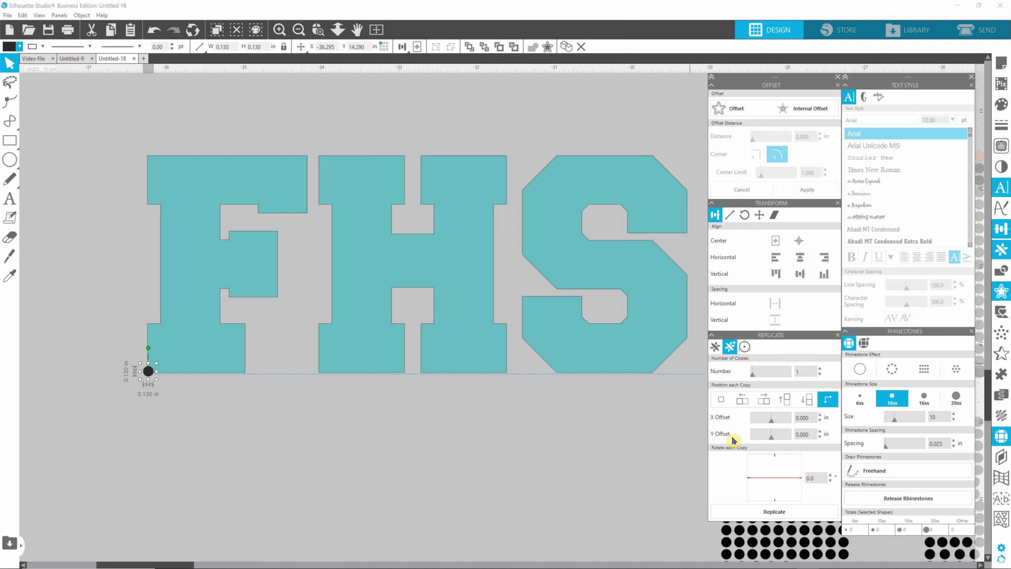
left_click_drag(112, 420, 170, 352)
left_click_drag(815, 434, 788, 434)
type(".155")
left_click(791, 518)
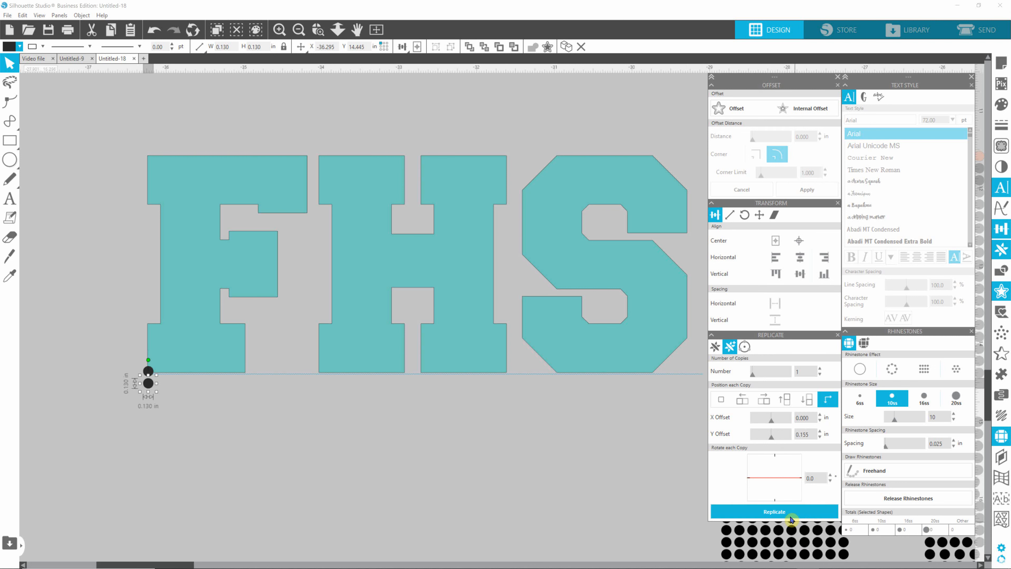
left_click(301, 436)
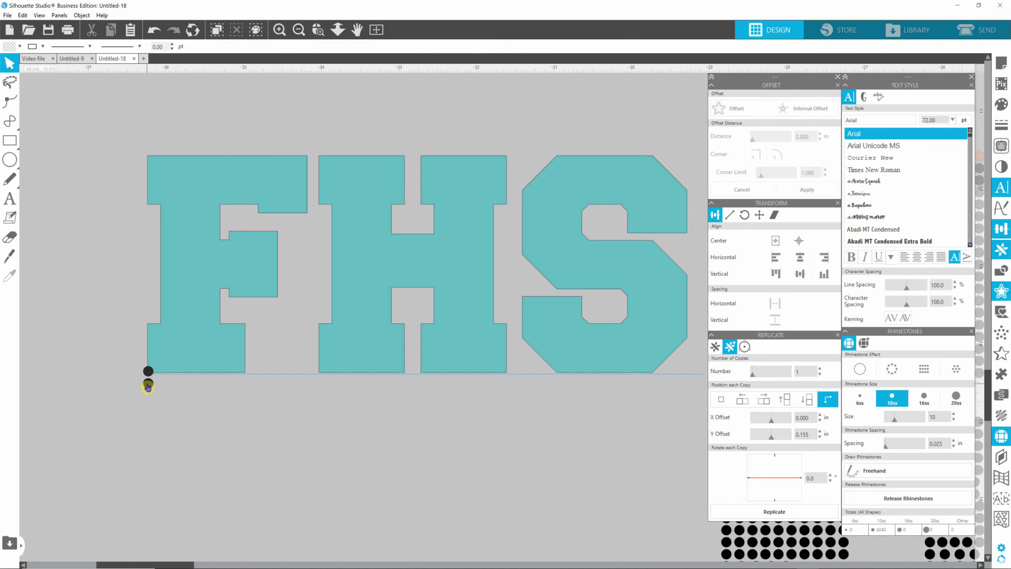
left_click(148, 383)
key("Delete")
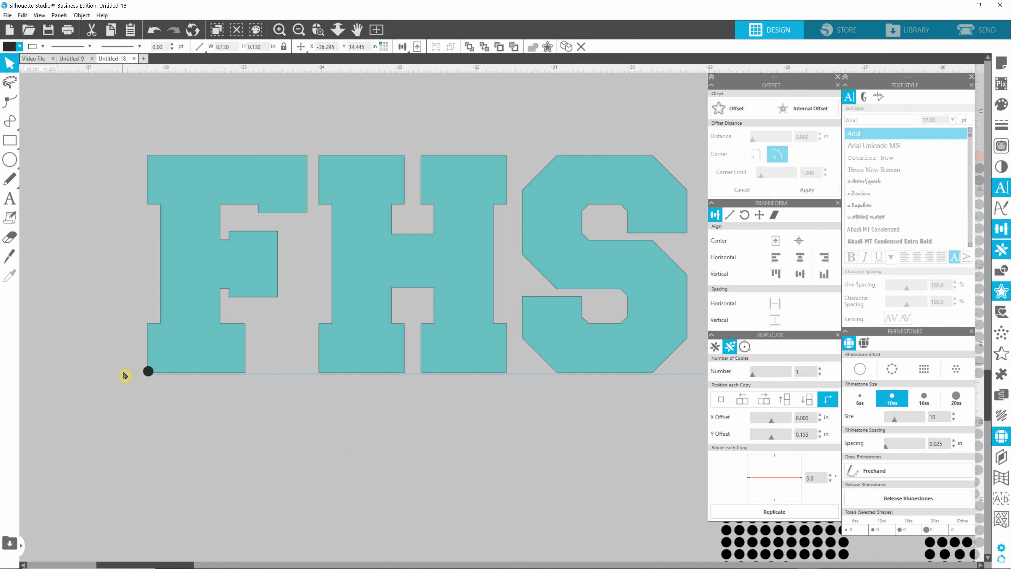
- Replicate the corner stone upward with a Y offset of -0.155 in until a 19-stone column spans the F's full height
left_click(148, 371)
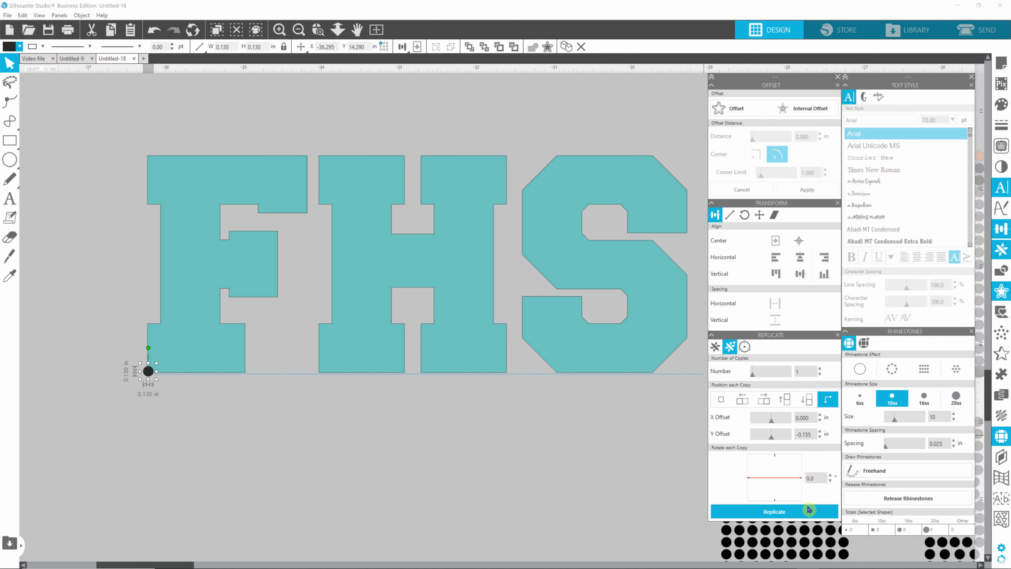
left_click(799, 516)
left_click(799, 514)
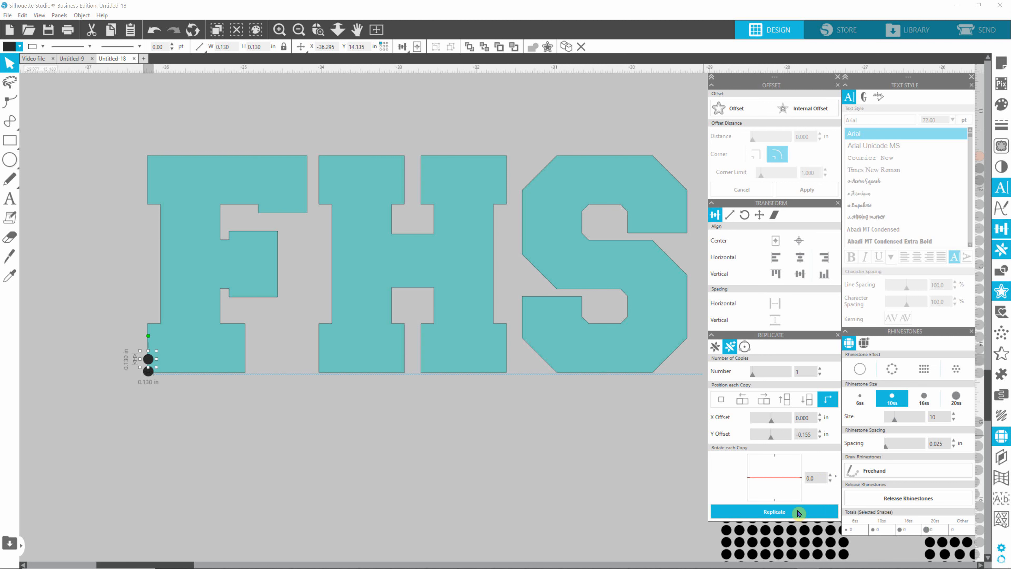
left_click(798, 513)
left_click(798, 514)
left_click(798, 514)
left_click(798, 514)
left_click(798, 514)
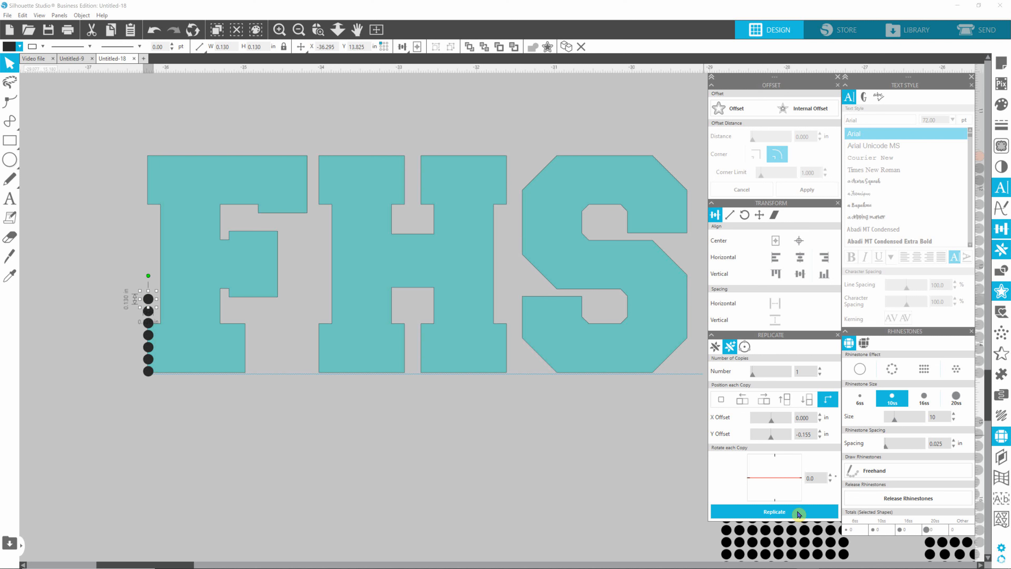
left_click(798, 513)
left_click(798, 514)
left_click(798, 514)
left_click(798, 514)
left_click(798, 513)
left_click(799, 514)
left_click(798, 514)
left_click(798, 514)
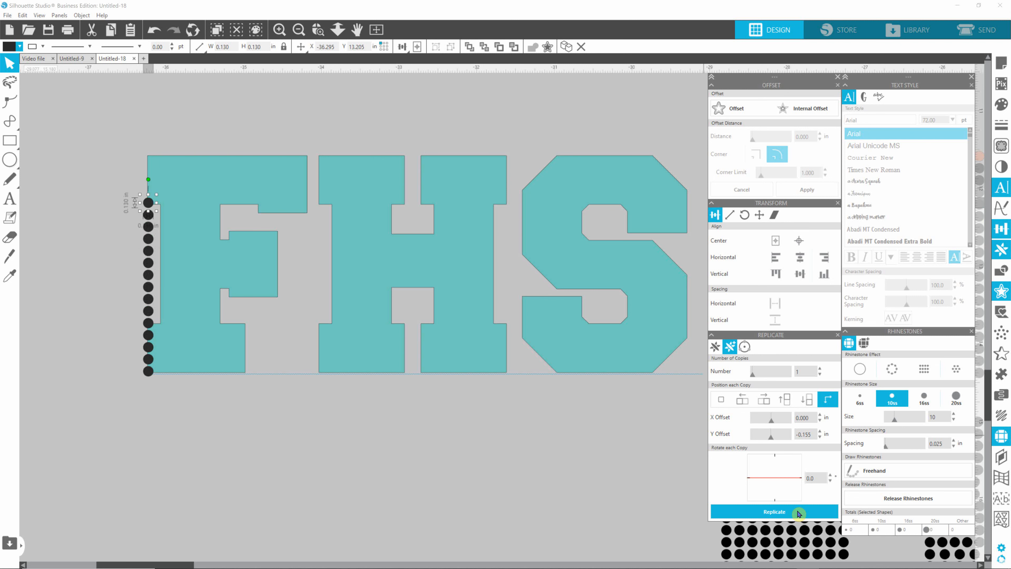
left_click(798, 513)
left_click(798, 514)
left_click(798, 514)
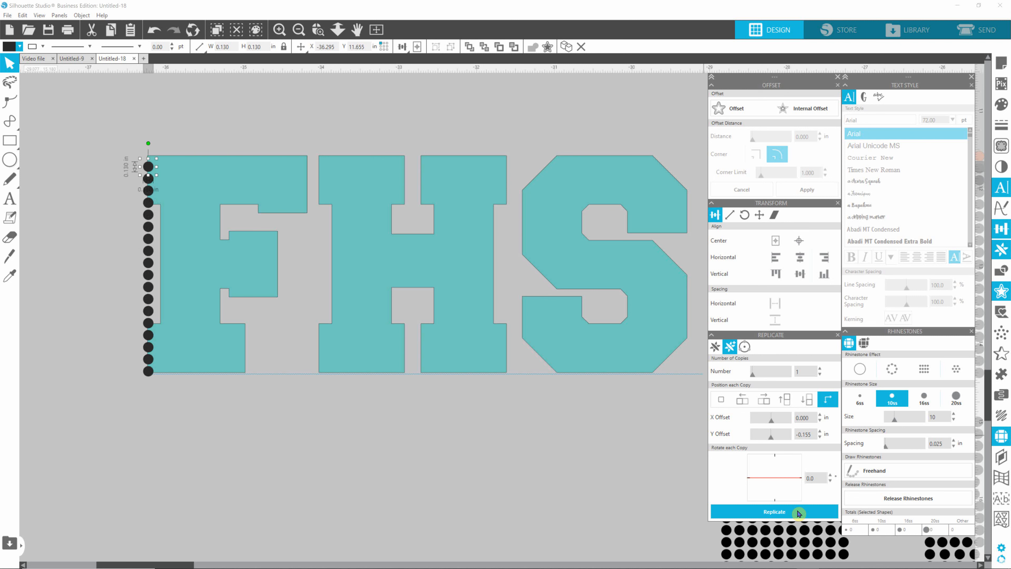
left_click(798, 514)
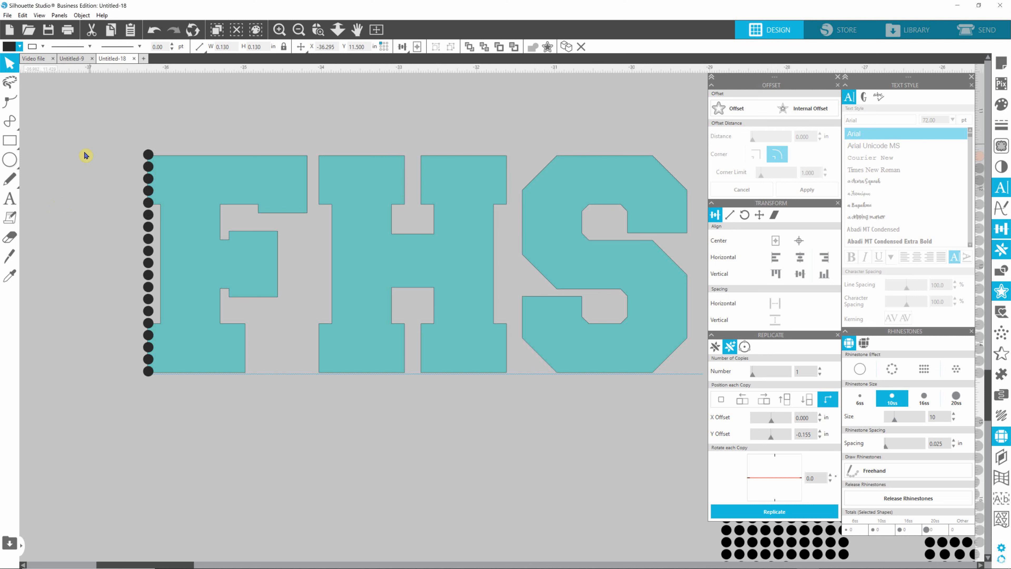
- Replicate the stone column across the F with X offset 0.155 in and Y offset 0, then delete the six surplus columns over the H
left_click_drag(98, 131, 175, 394)
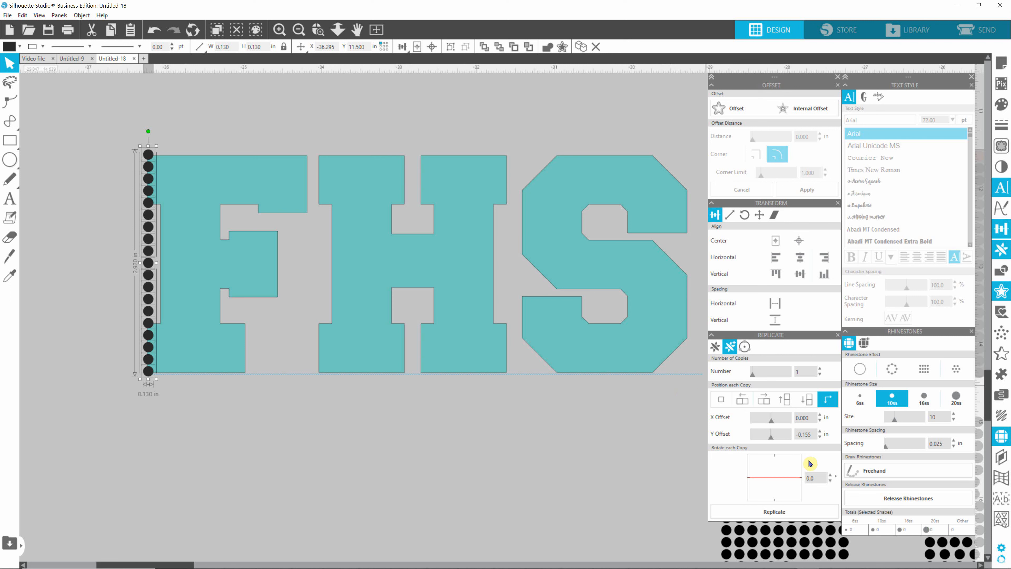
left_click_drag(814, 434, 797, 434)
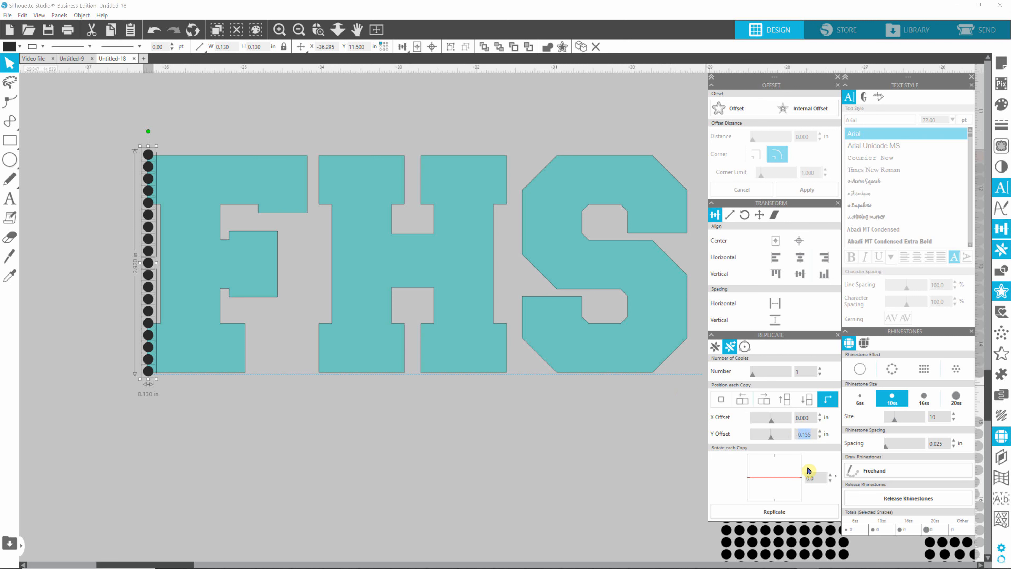
type("-0")
left_click(804, 417)
type(".155")
left_click(810, 513)
left_click(809, 514)
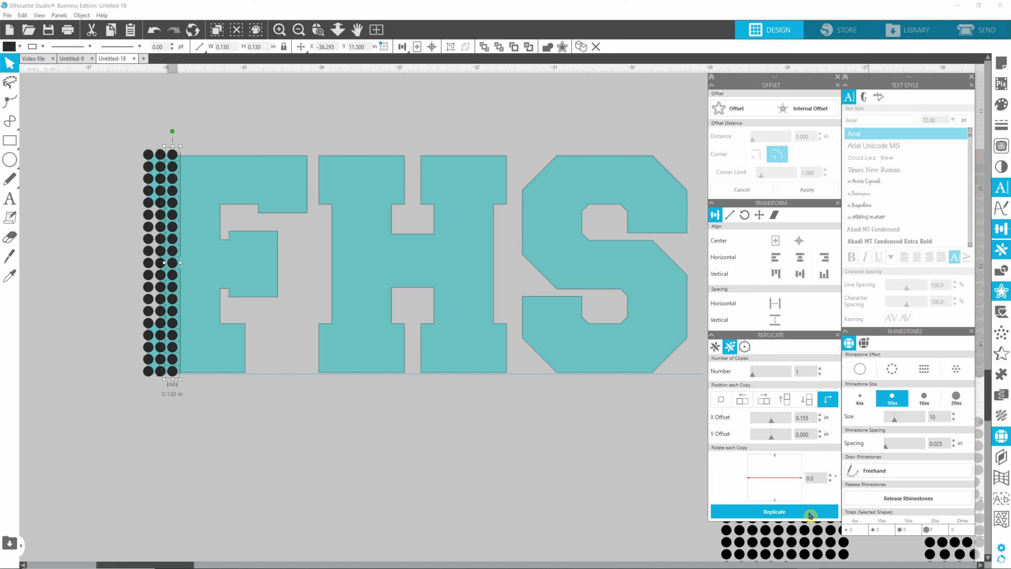
left_click(809, 514)
left_click(810, 514)
left_click(809, 513)
left_click(811, 515)
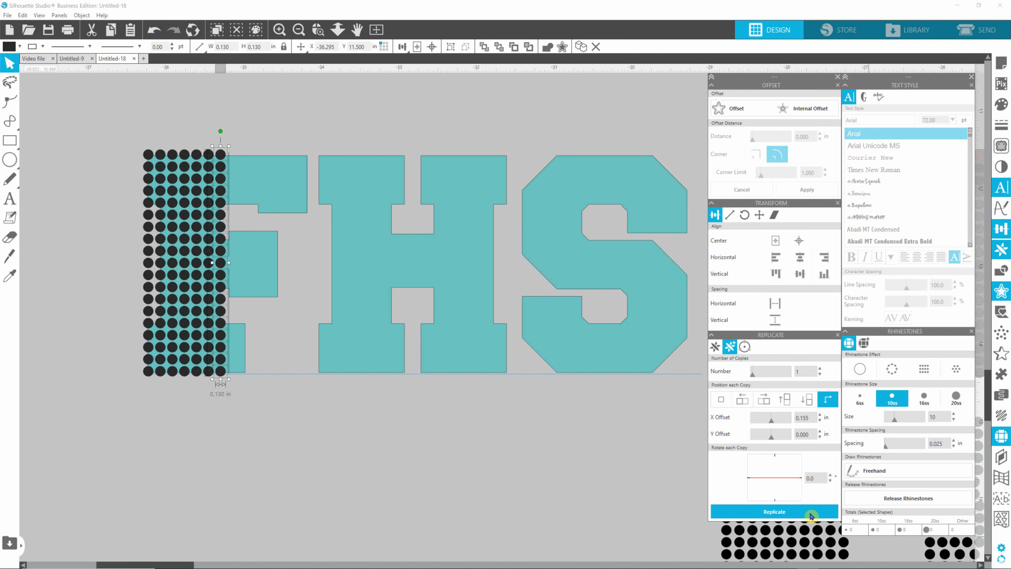
left_click(810, 516)
left_click(811, 515)
left_click(811, 515)
left_click(811, 515)
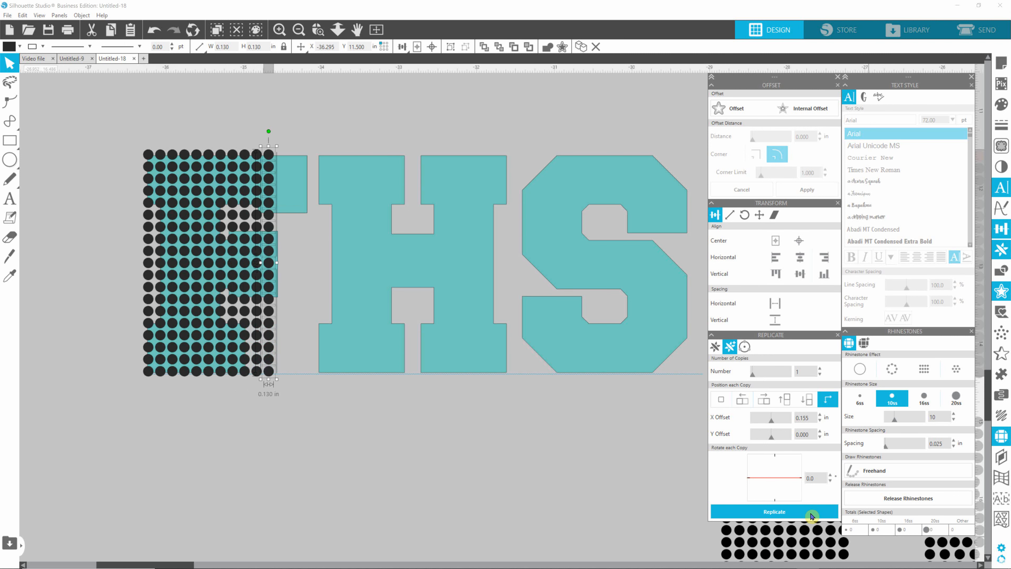
left_click(811, 515)
left_click(811, 515)
left_click(811, 515)
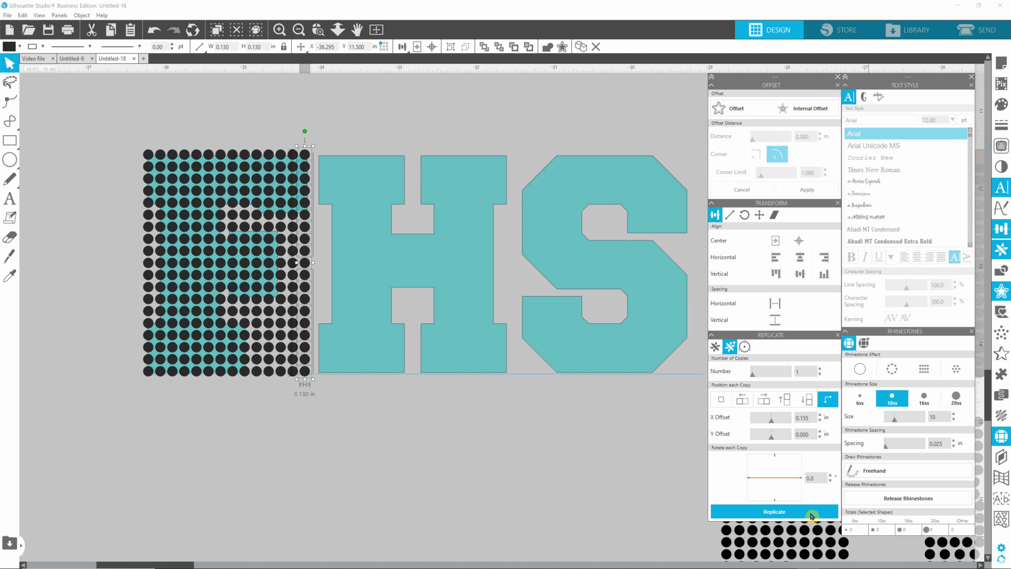
left_click(812, 514)
left_click(812, 514)
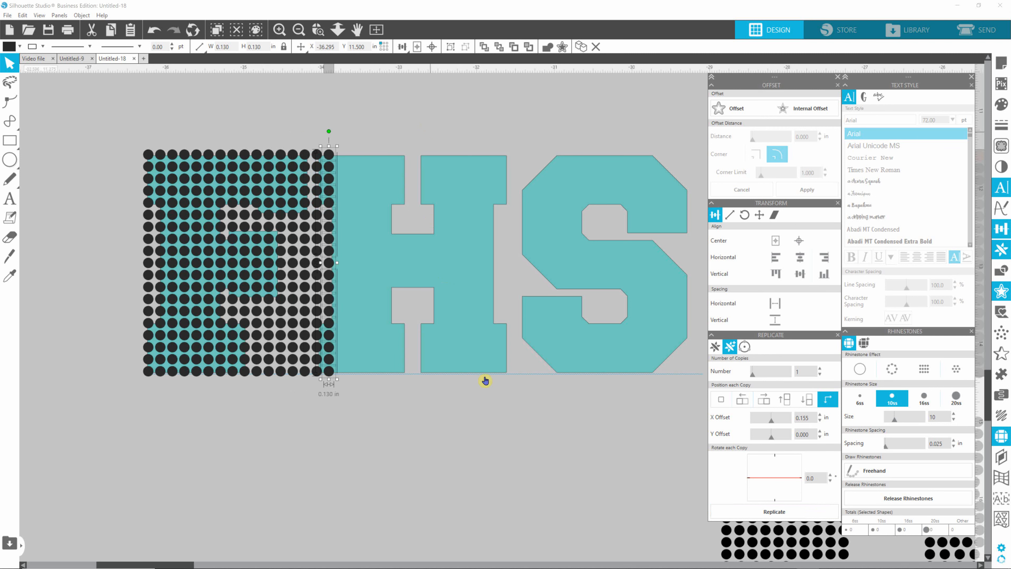
left_click(830, 510)
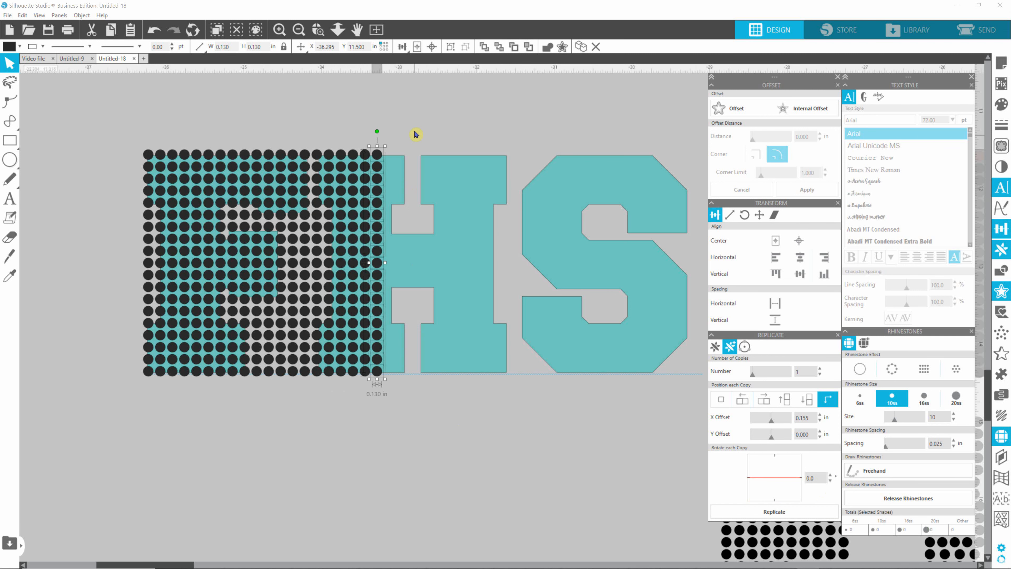
left_click_drag(417, 130, 309, 396)
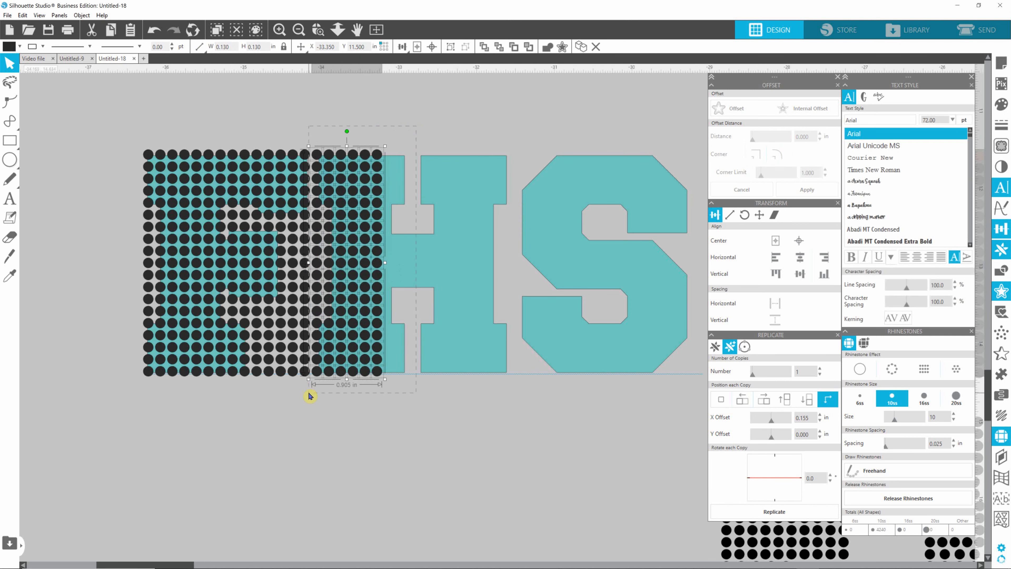
key("Delete")
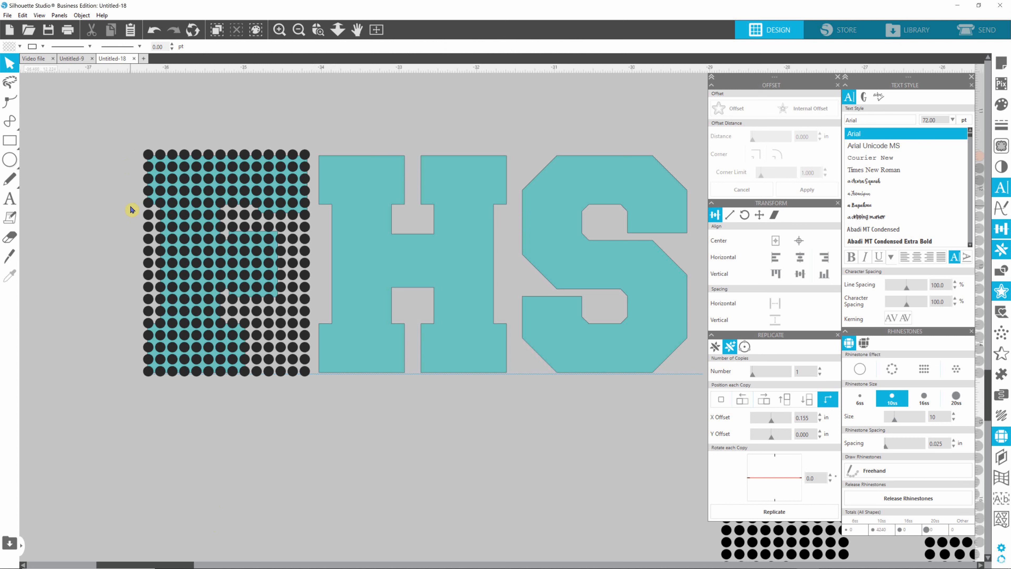
- Delete the stones outside the F in its left-side indent and in the empty area right of its foot
left_click_drag(131, 211, 155, 320)
key("Delete")
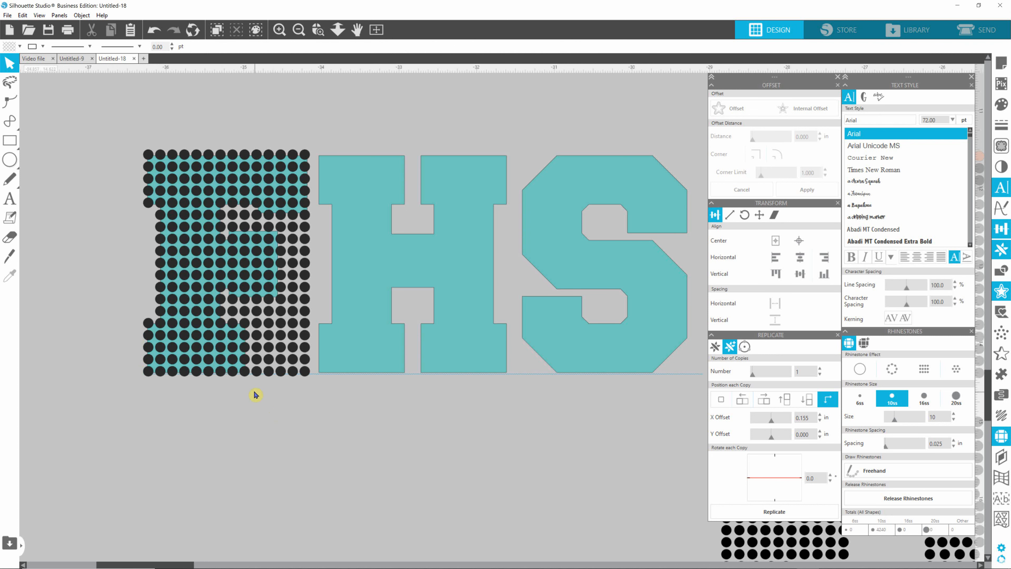
left_click_drag(254, 389, 322, 308)
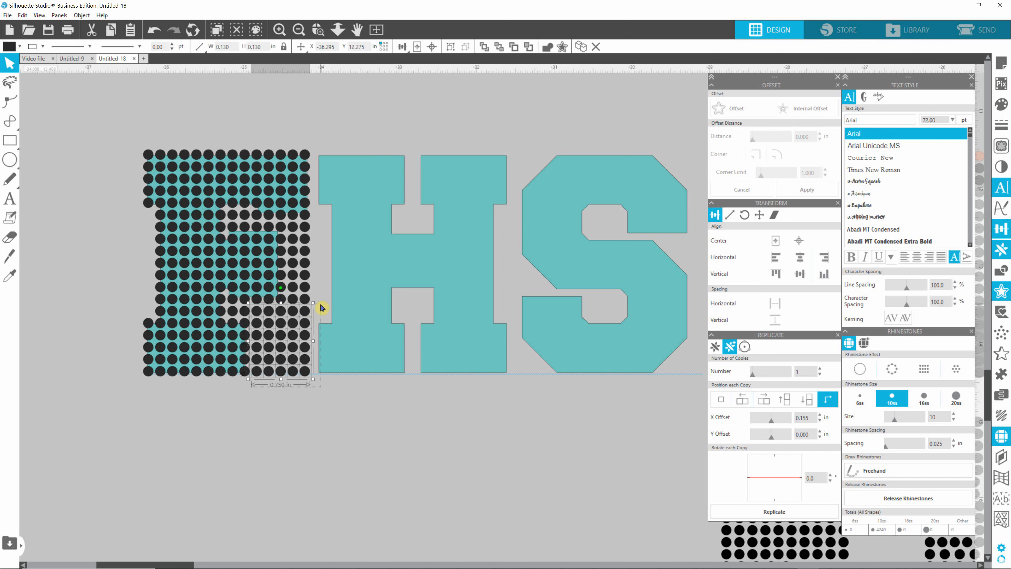
key("Delete")
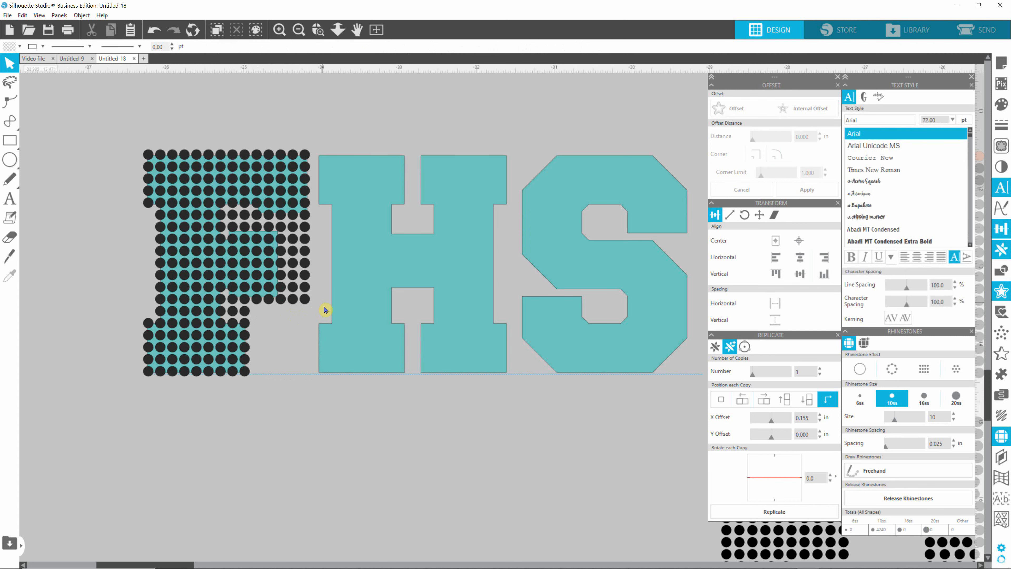
- Delete the stones outside the F beside its middle arm, including the row in the gap under the top arm
left_click_drag(320, 305, 226, 321)
key("Delete")
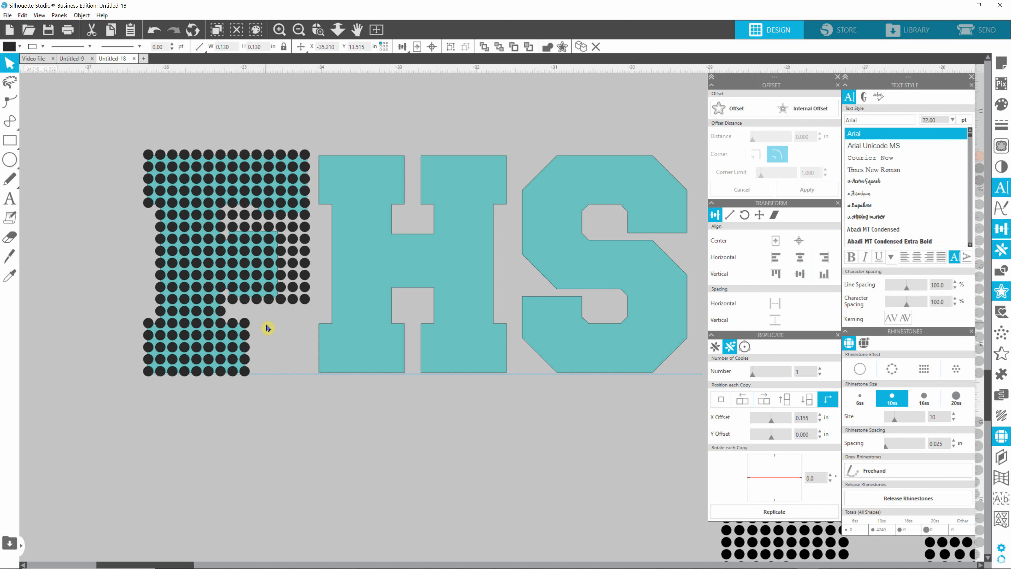
left_click_drag(284, 329, 223, 233)
key("Delete")
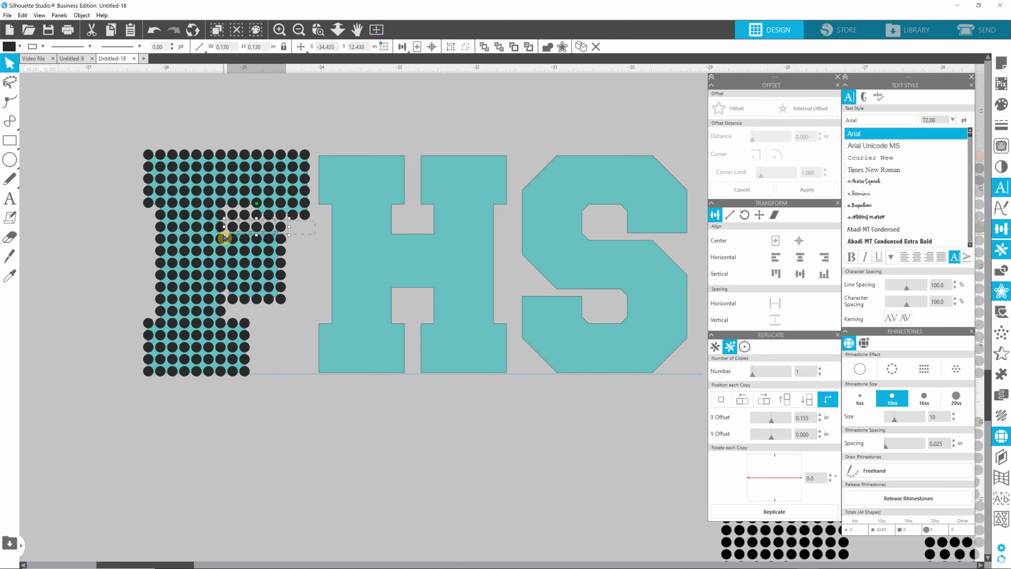
key("Delete")
- Delete the individual stray stones at the F's inner corners, above and along the stem side of the middle arm
left_click(245, 216)
key("Delete")
left_click(233, 215)
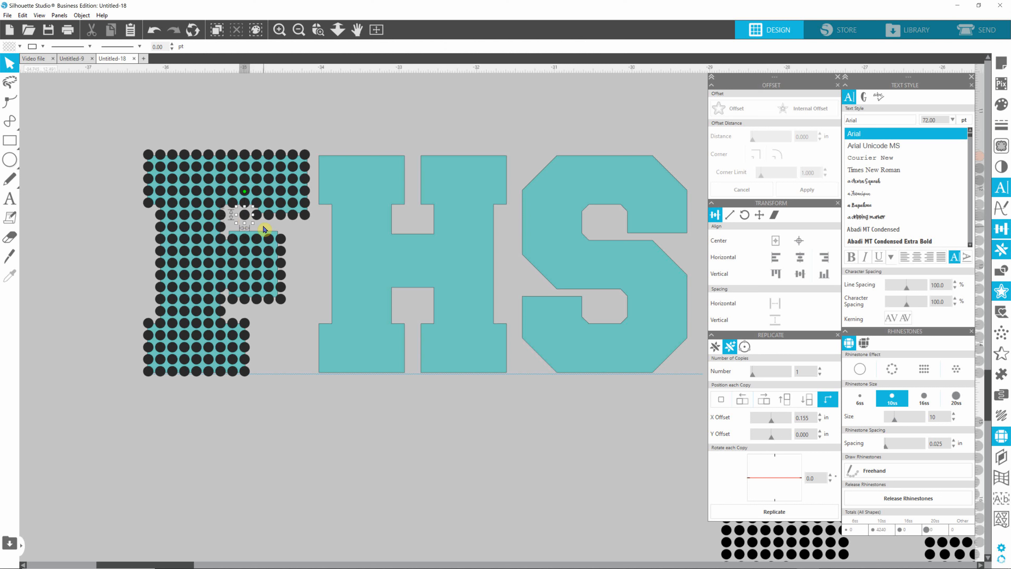
key("Delete")
left_click(231, 241)
key("Delete")
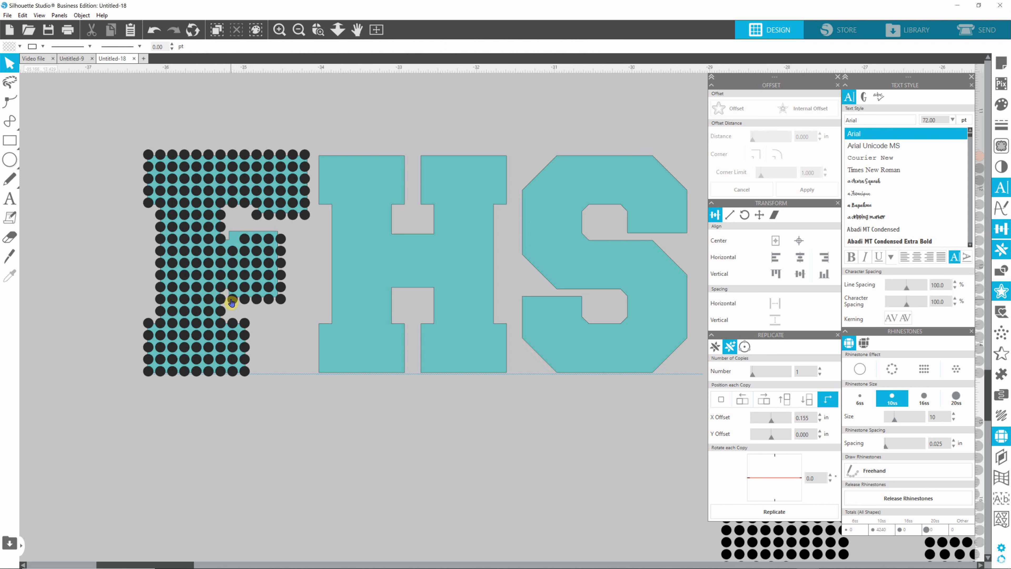
left_click(232, 303)
key("Delete")
- Move the black Impact text "Beauty" up into the open space beside the rhinestone FHS samples
scroll(233, 438, "down", 1)
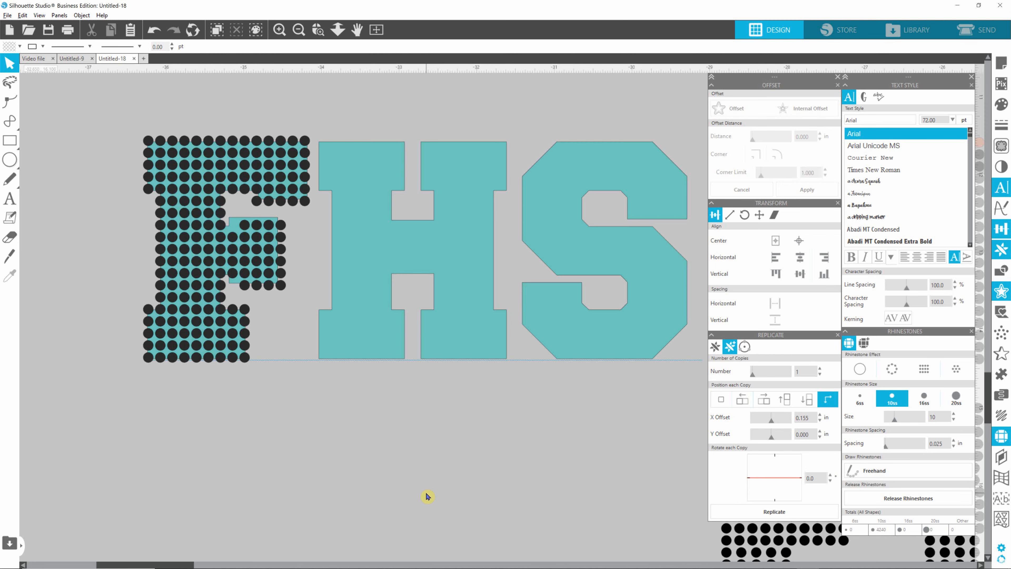
scroll(427, 496, "down", 4)
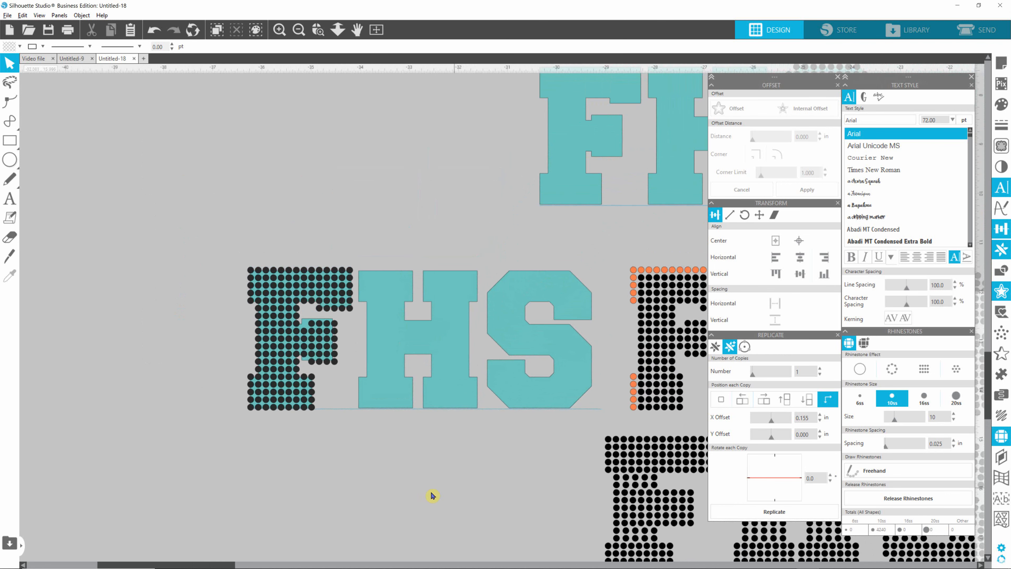
key("alt")
scroll(349, 448, "down", 4)
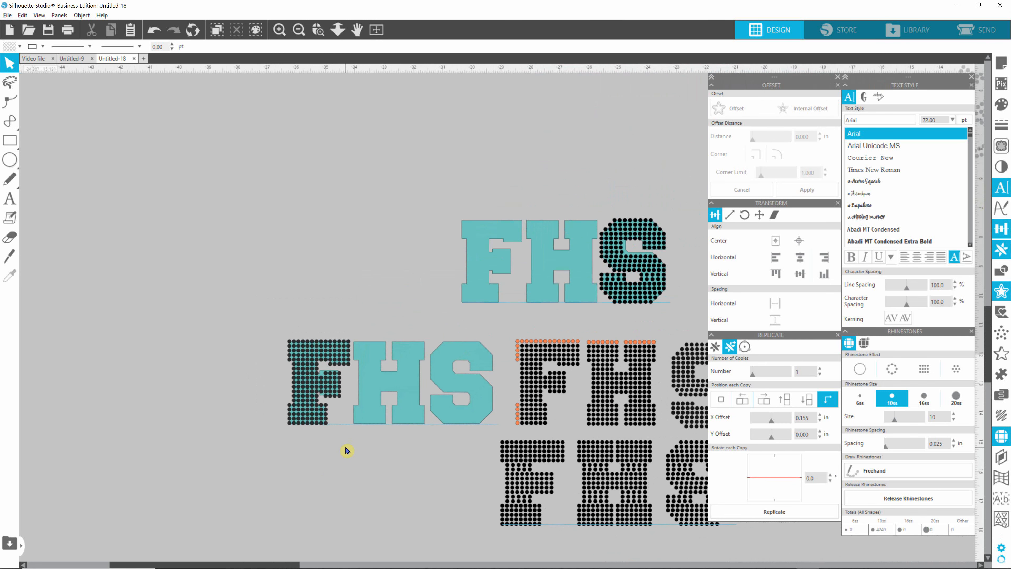
key("alt")
left_click_drag(989, 345, 988, 400)
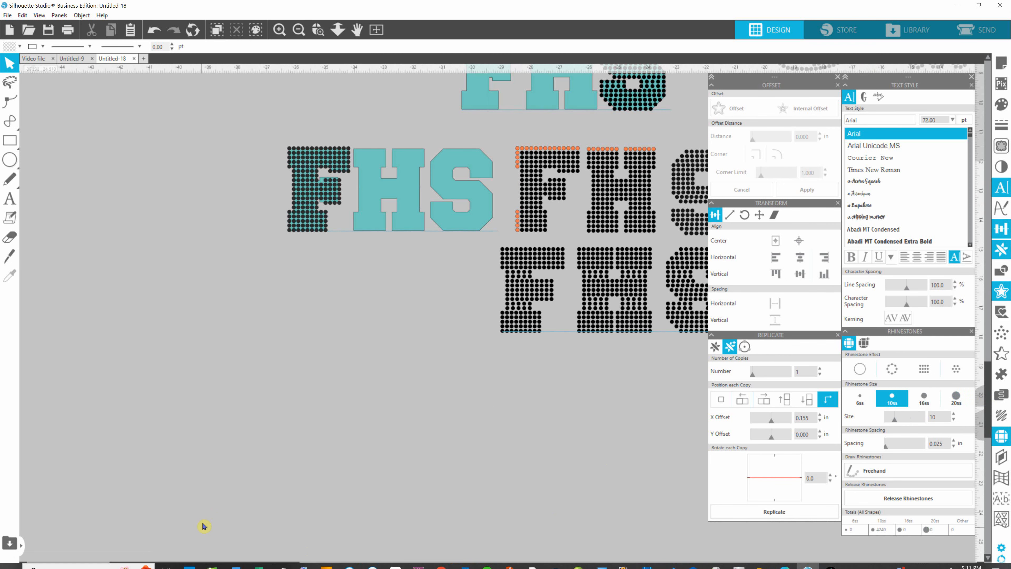
left_click_drag(201, 565, 416, 565)
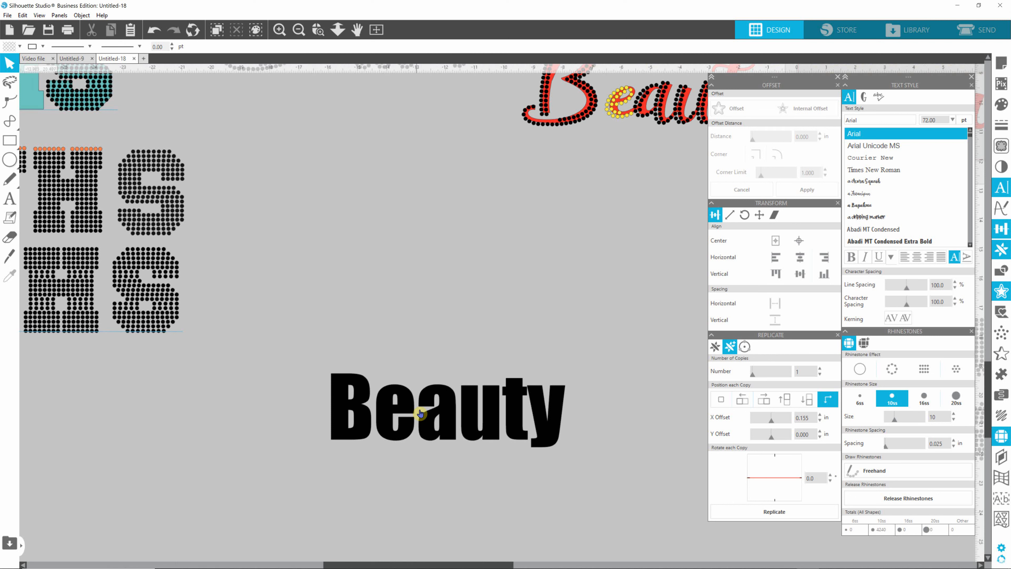
left_click_drag(425, 418, 427, 273)
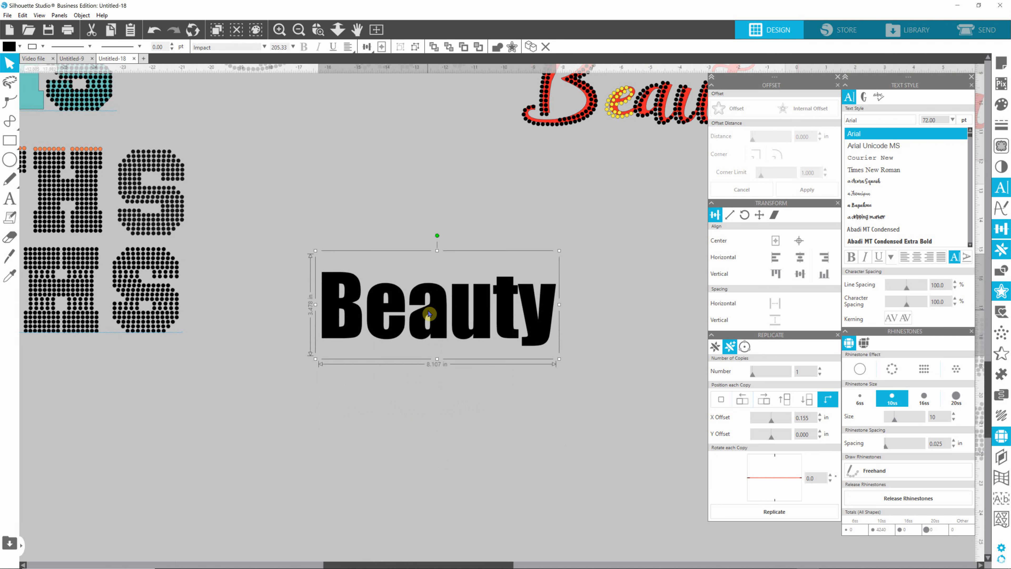
- Close the Offset, Replicate, Transform and Text Style settings, keeping only Rhinestones open, and deselect the text
left_click(838, 84)
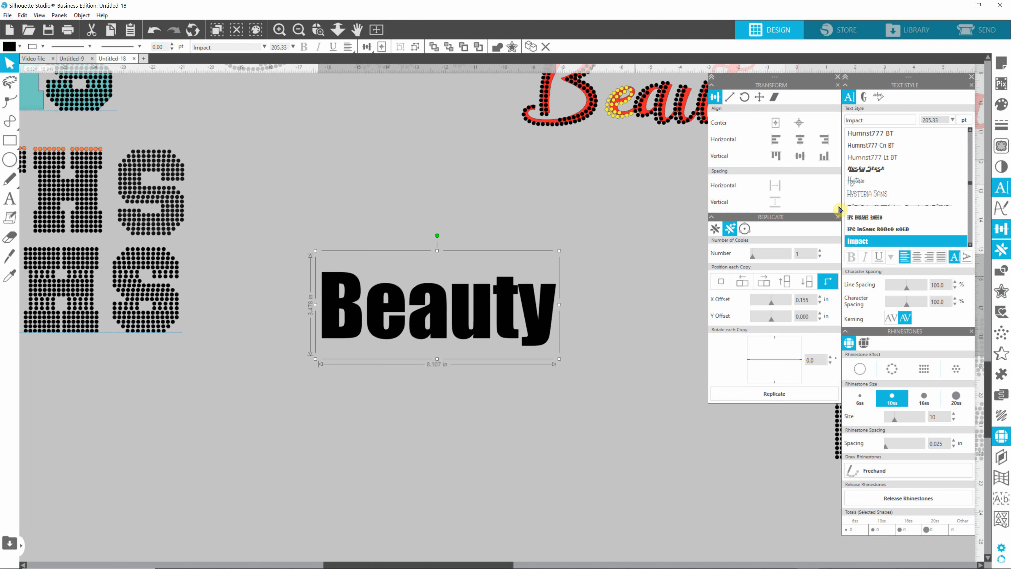
left_click(837, 217)
left_click(838, 85)
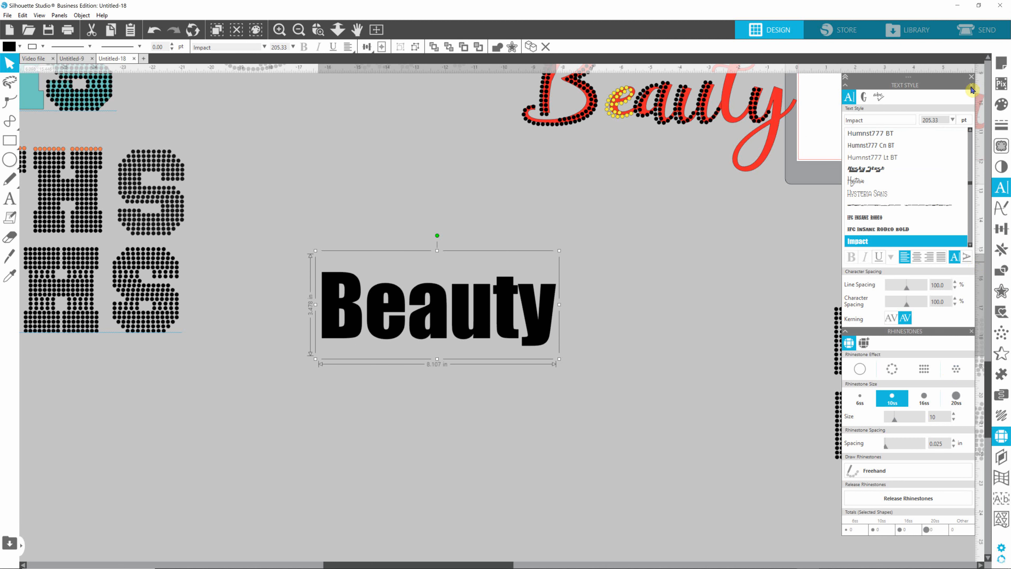
left_click(972, 76)
left_click(763, 441)
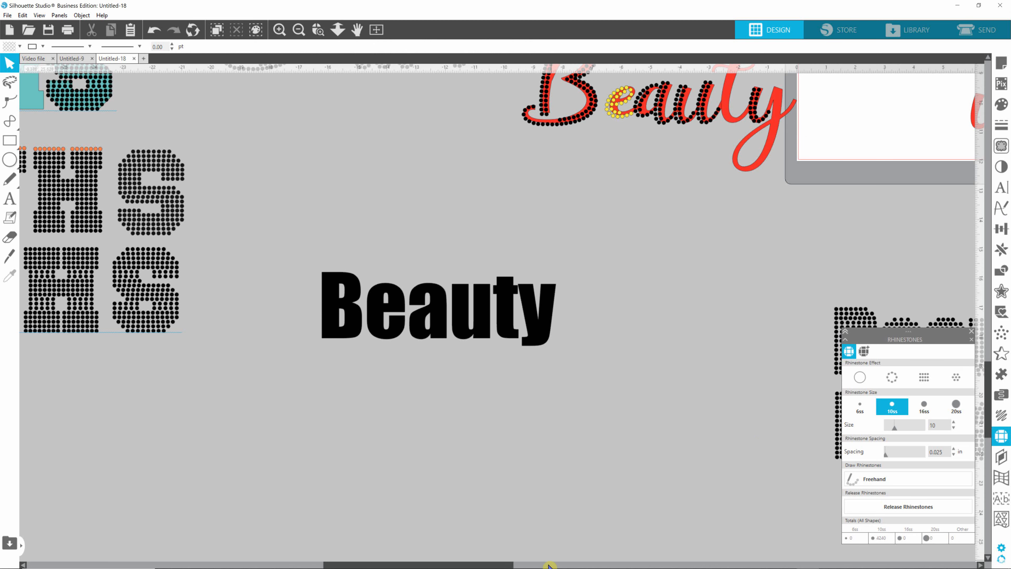
- Pull the blue rhinestone S off the rhinestone "Beauty" samples and delete it
left_click_drag(494, 563, 617, 566)
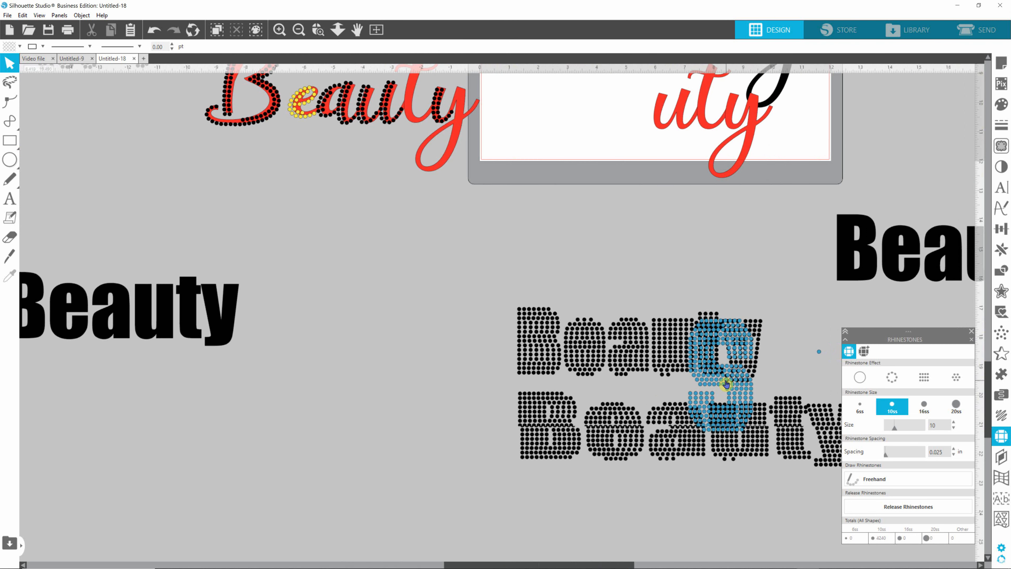
left_click_drag(726, 383, 625, 201)
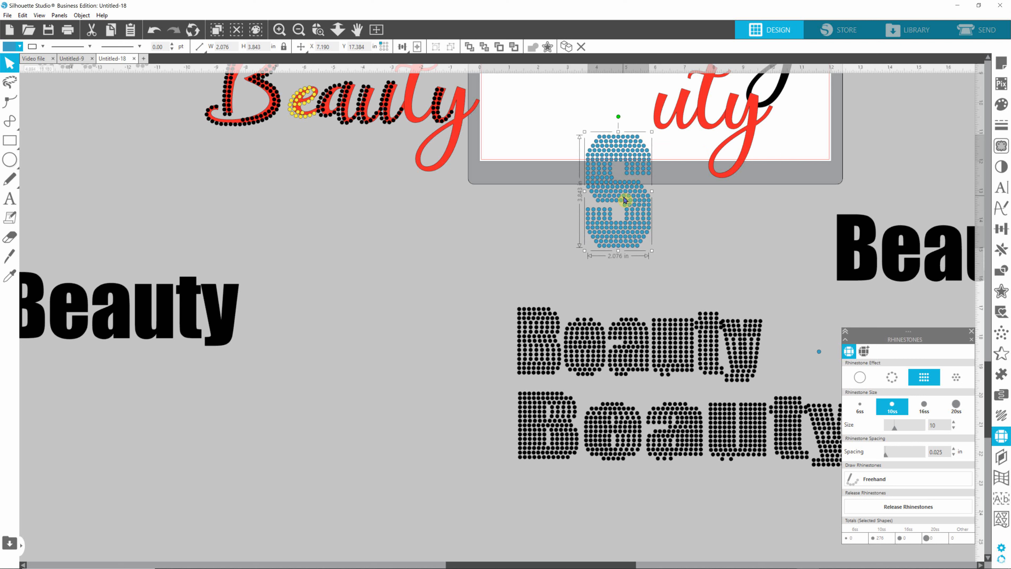
key("Delete")
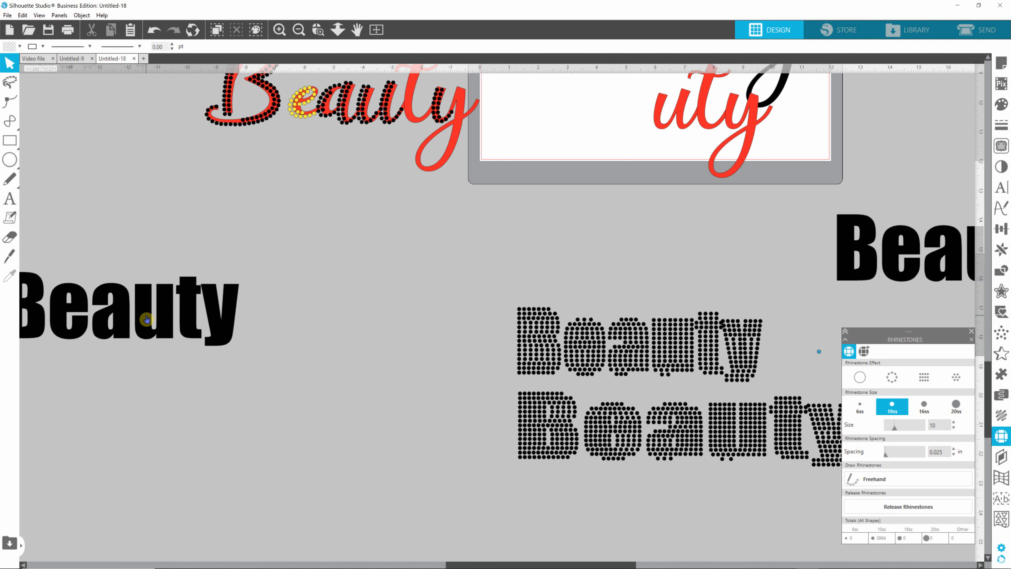
- Move the Impact text "Beauty" next to the rhinestone "Beauty" samples and ungroup it into separate letters
left_click_drag(140, 321, 328, 392)
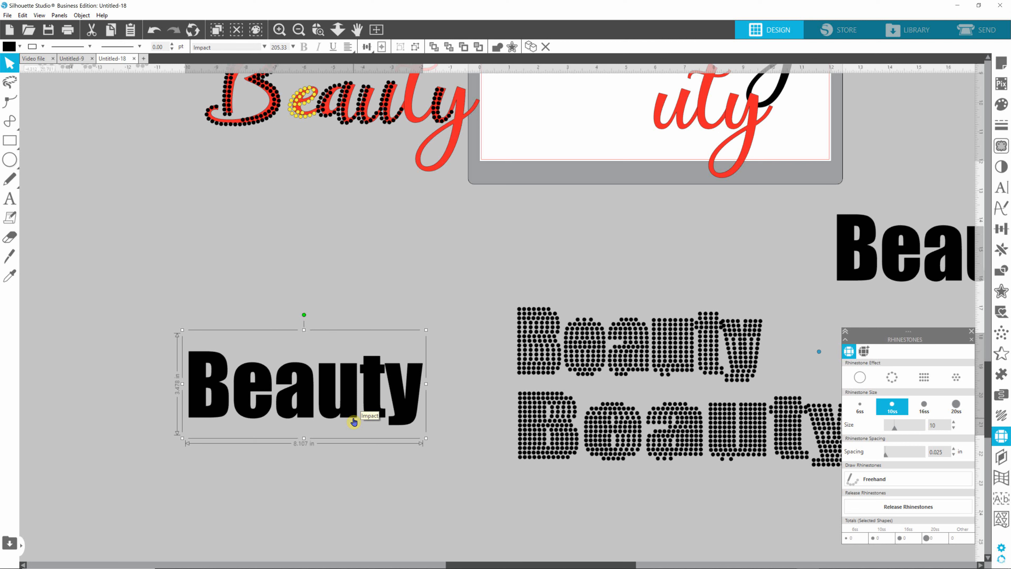
key("i")
key("ctrl+shift+g")
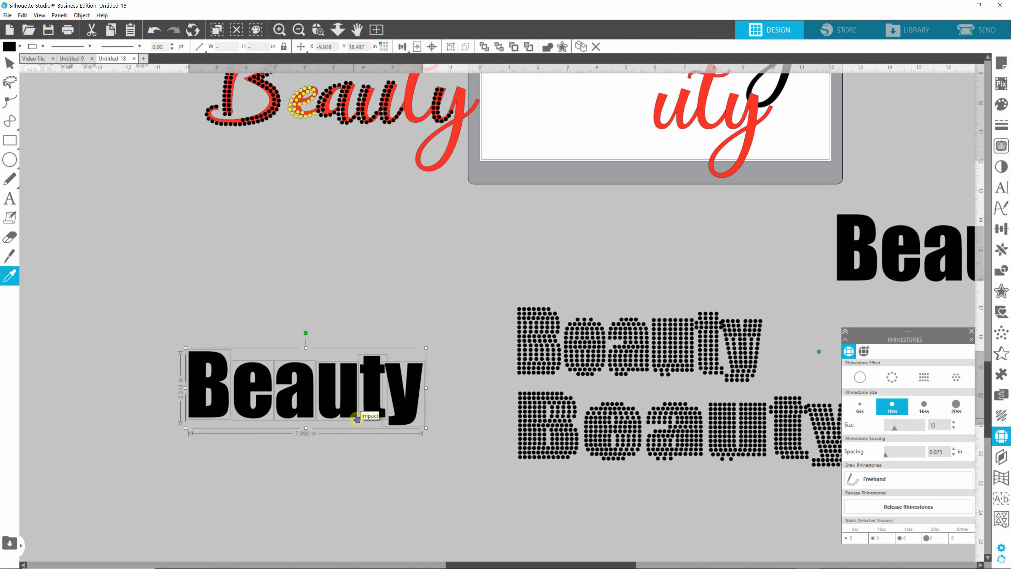
left_click(446, 350)
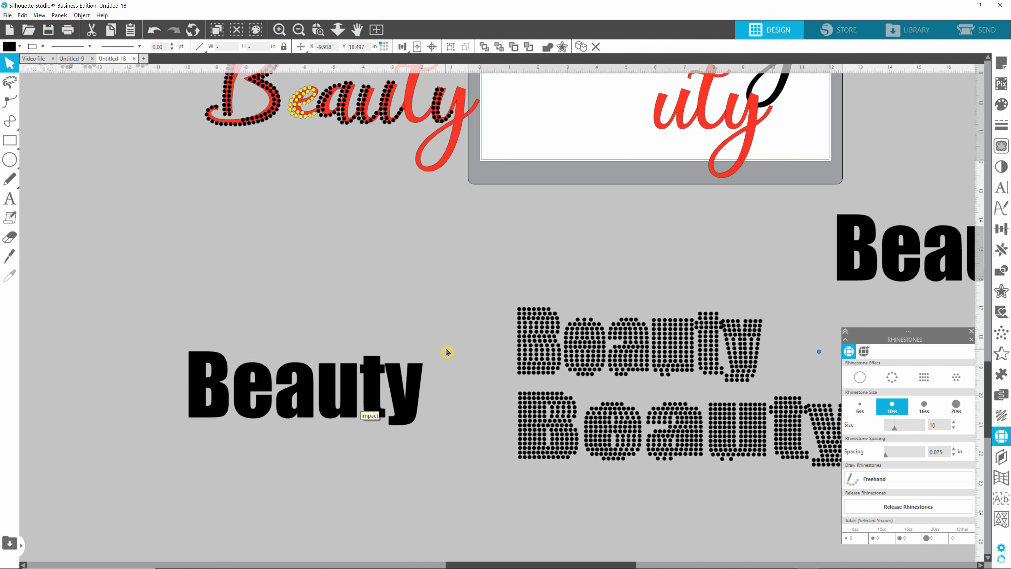
- Nudge the letters "eauty" together away from the B to open a gap between them
left_click_drag(447, 332, 221, 453)
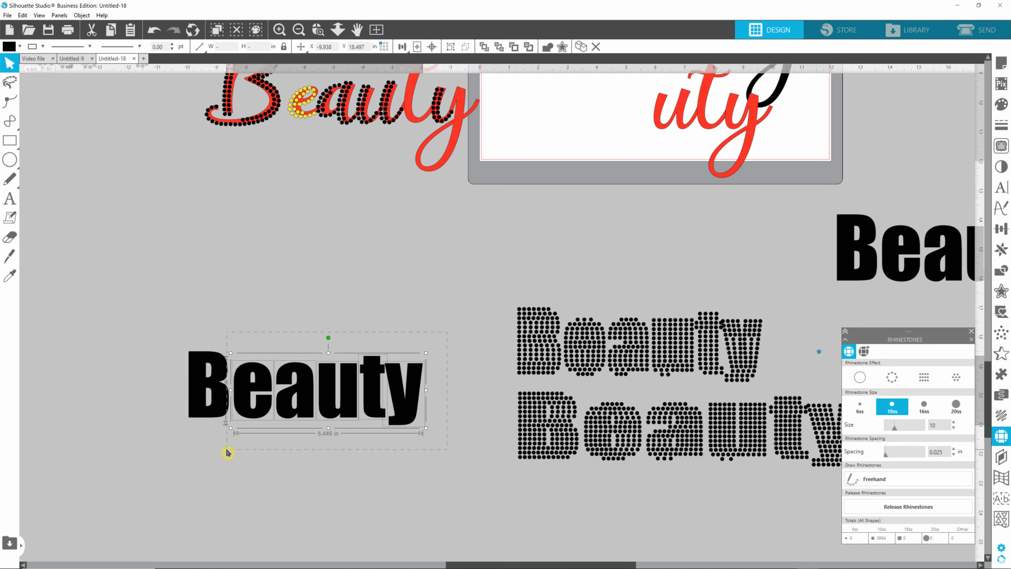
key("Right")
key("Right")
key("Right")
key("Right")
key("Right")
key("Right")
key("Right")
key("Right")
key("Right")
key("Right")
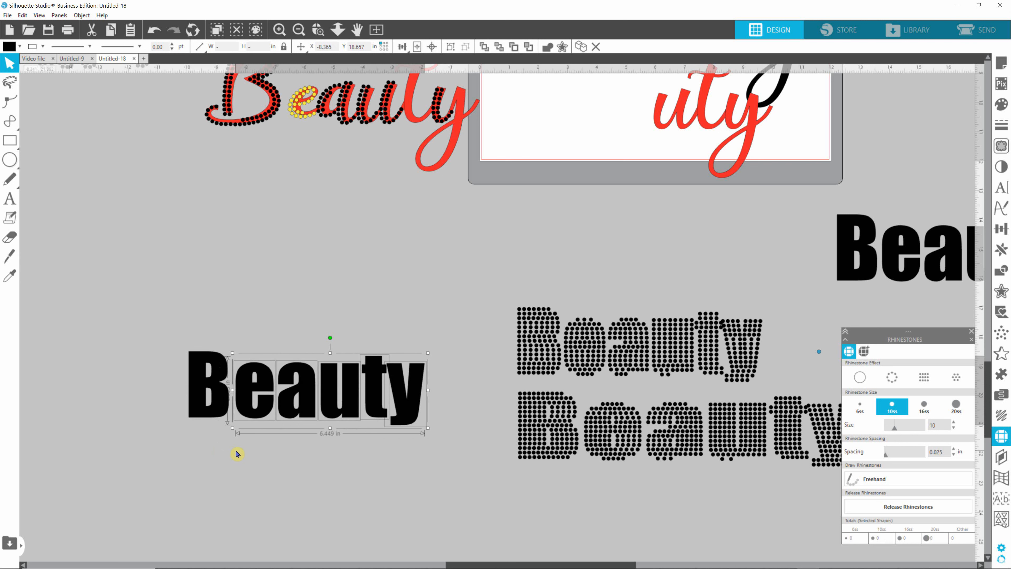
- Nudge the letters "auty" together away from the e to widen the gap after it
left_click_drag(464, 335, 278, 453)
key("Right")
key("Right")
key("Right")
key("Right")
key("Right")
key("Right")
key("Right")
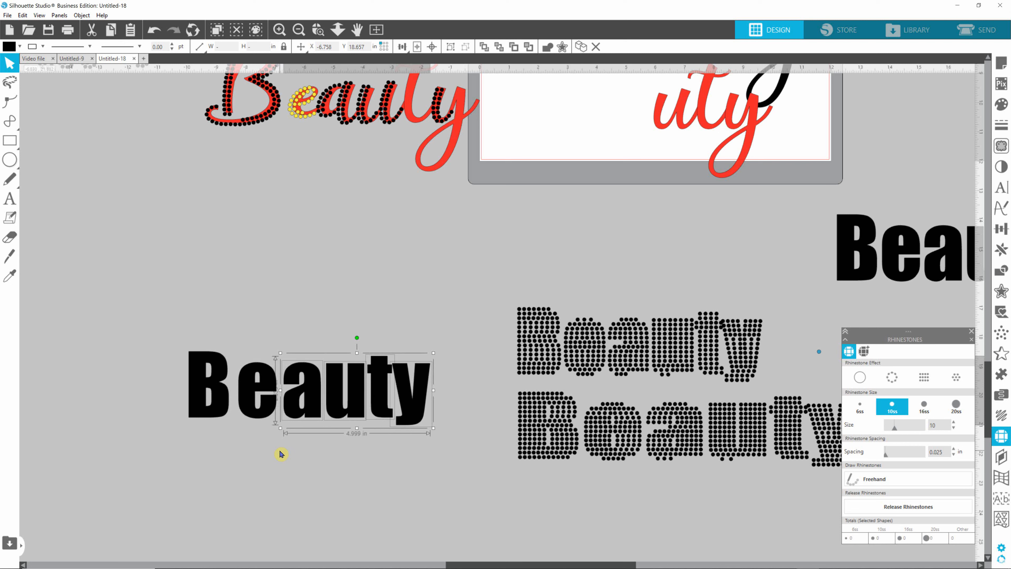
key("Right")
key("Right")
key("Right")
key("Right")
key("Right")
key("Right")
key("Right")
key("Right")
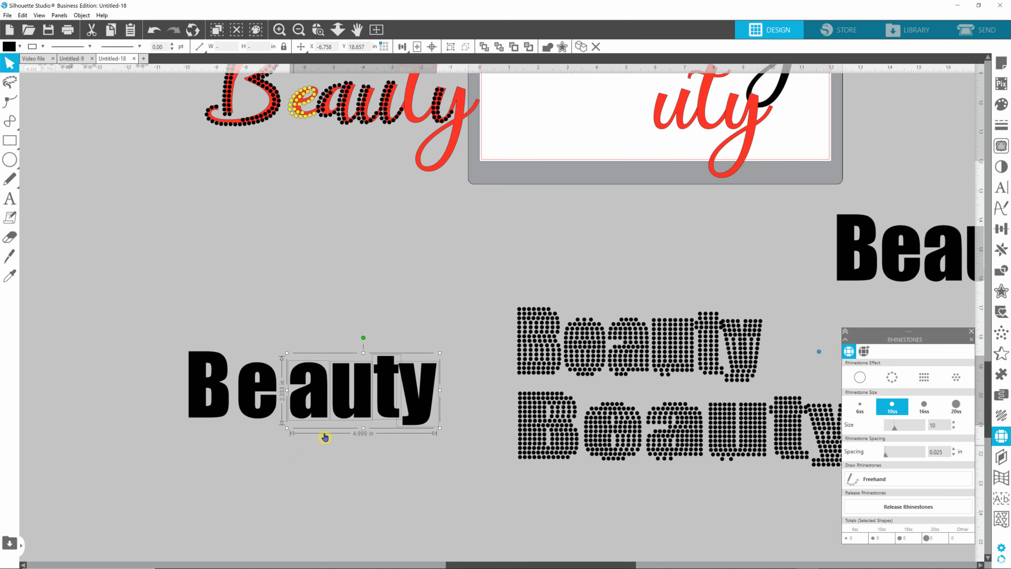
- Nudge the letters "uty" together away from the a to widen the gap after it
left_click(468, 334)
left_click_drag(467, 330, 332, 440)
key("Right")
key("Right")
key("Right")
key("Right")
key("Right")
key("Right")
key("Right")
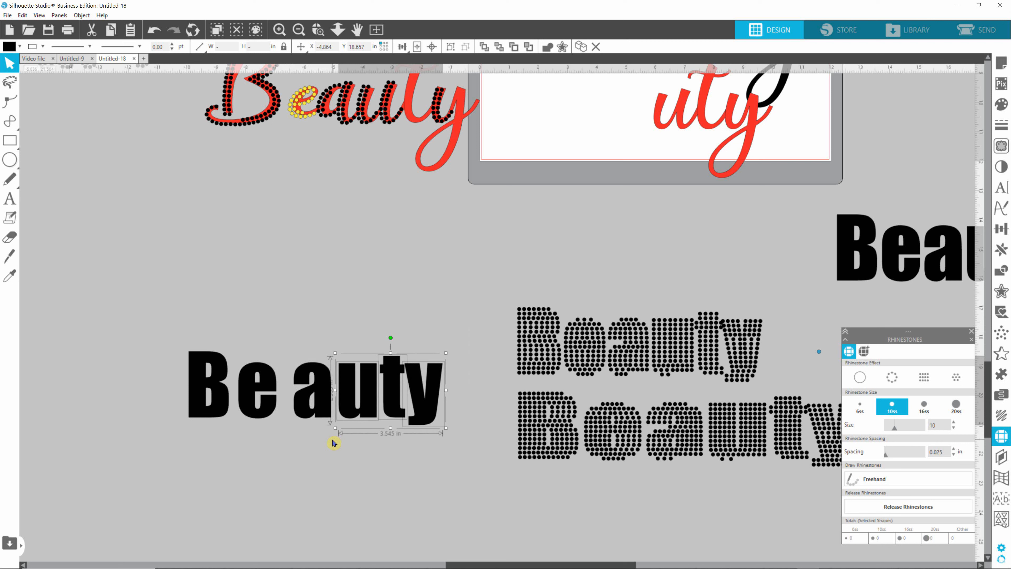
key("Right")
key("Right")
key("Right")
key("Right")
key("Right")
key("Right")
key("Right")
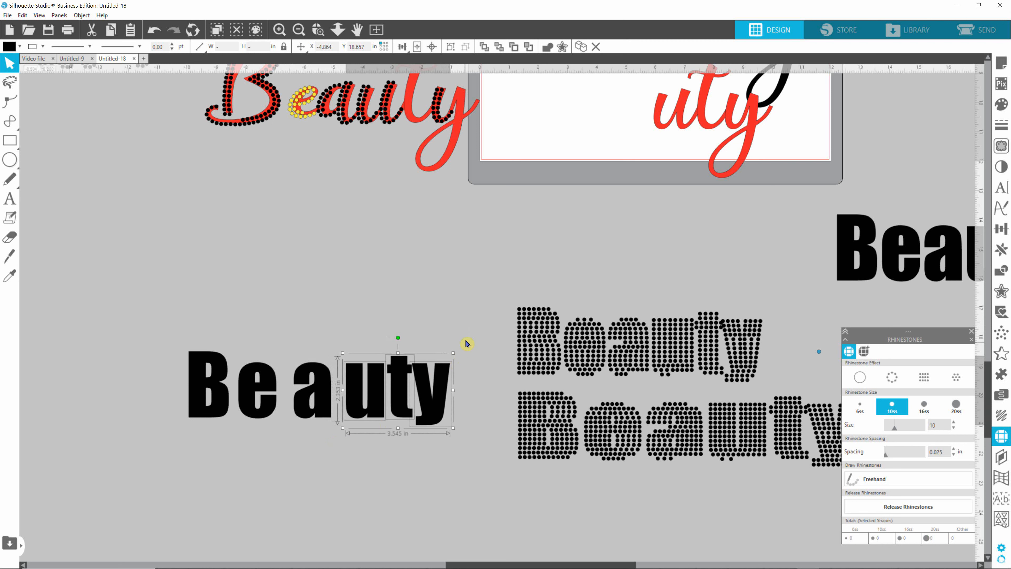
- Nudge the letters "ty" together away from the u to widen the gap after it
left_click(462, 340)
left_click_drag(470, 329, 385, 444)
key("Right")
key("Right")
key("Right")
key("Right")
key("Right")
key("Right")
key("Right")
key("Right")
key("Right")
key("Right")
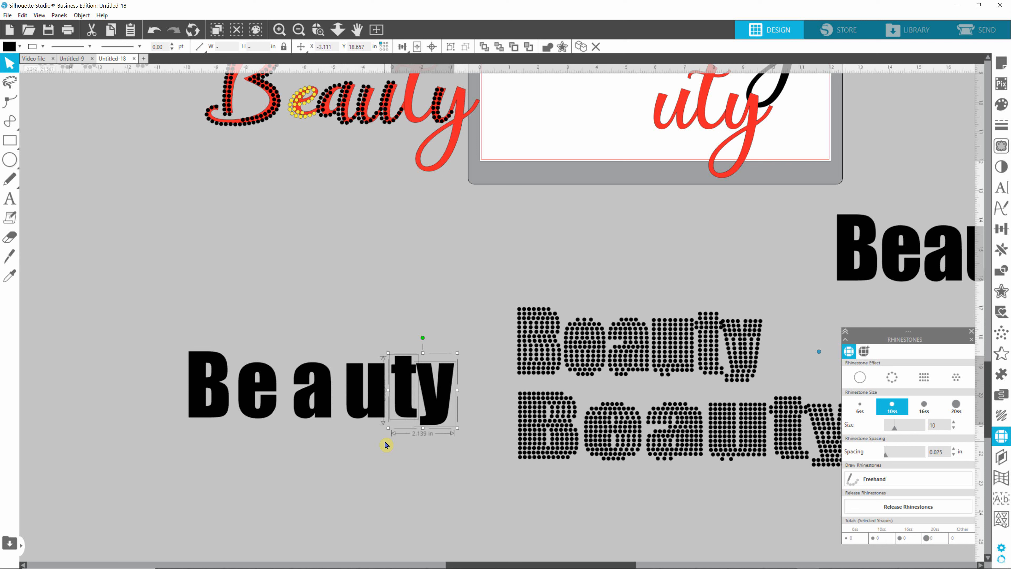
- Nudge the letter y away from the t so the last letters of "Beauty" are spaced apart
left_click_drag(492, 334, 462, 389)
key("Right")
key("Right")
key("Right")
key("Right")
key("Right")
key("Right")
key("Right")
key("Right")
key("Right")
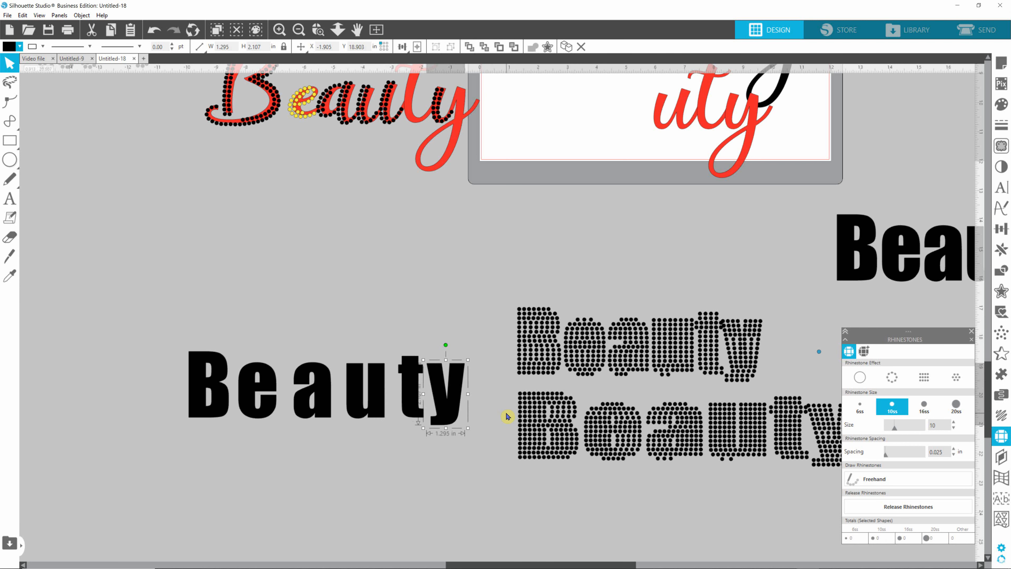
key("Right")
key("Right")
key("Right")
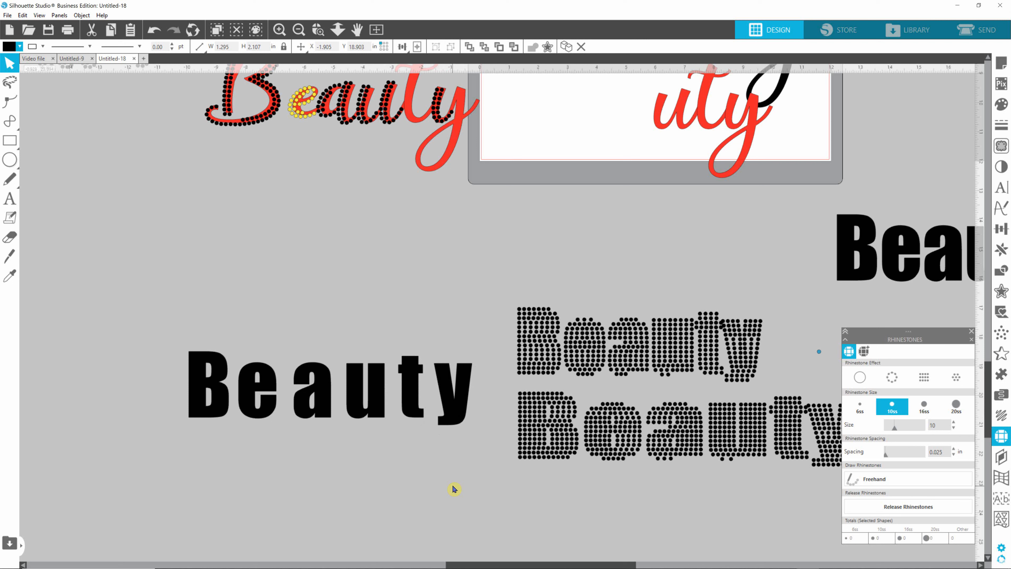
left_click(471, 467)
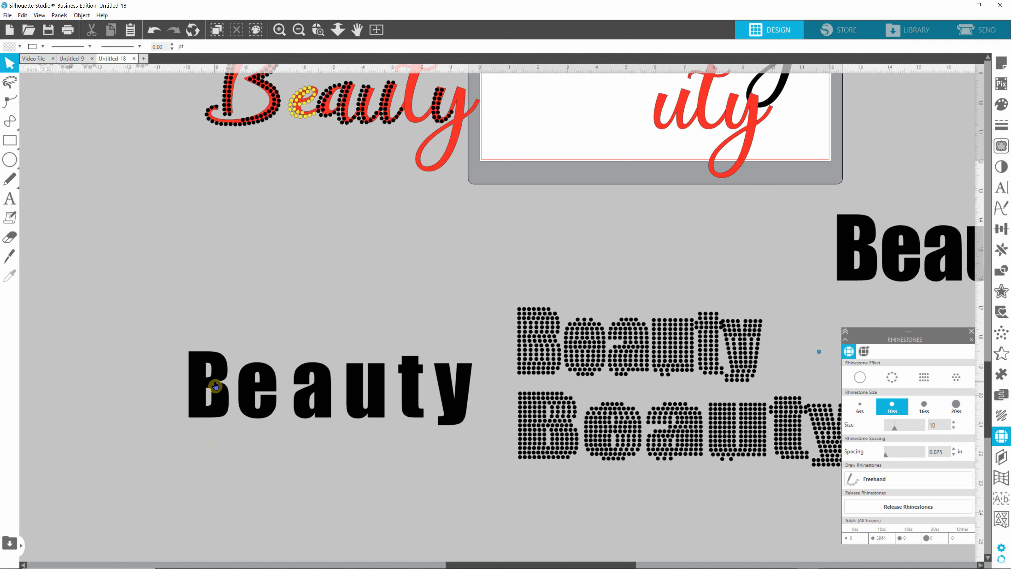
- Select all the spaced "Beauty" letters and arrange a duplicate set below the original
left_click(270, 393)
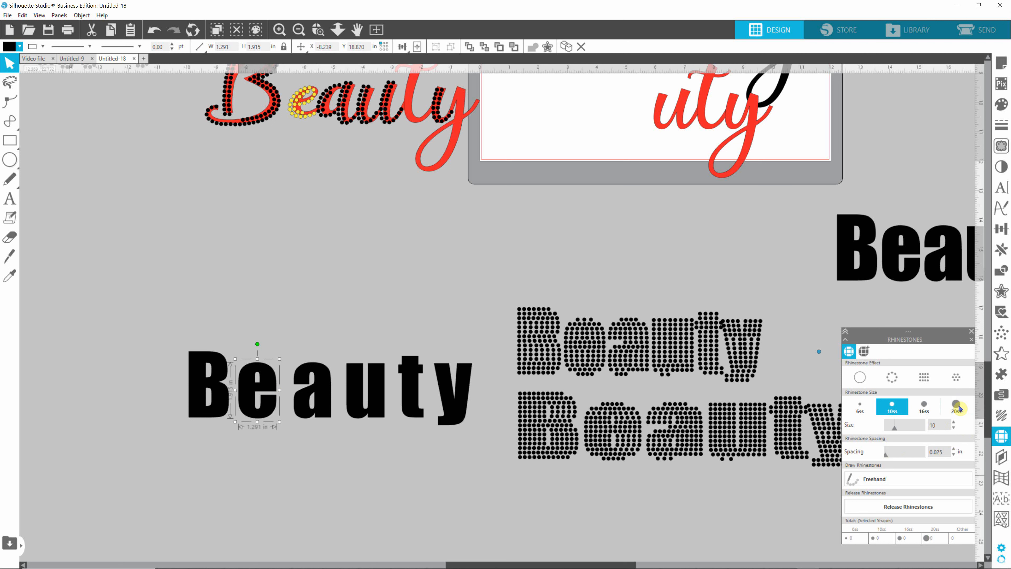
left_click(948, 385)
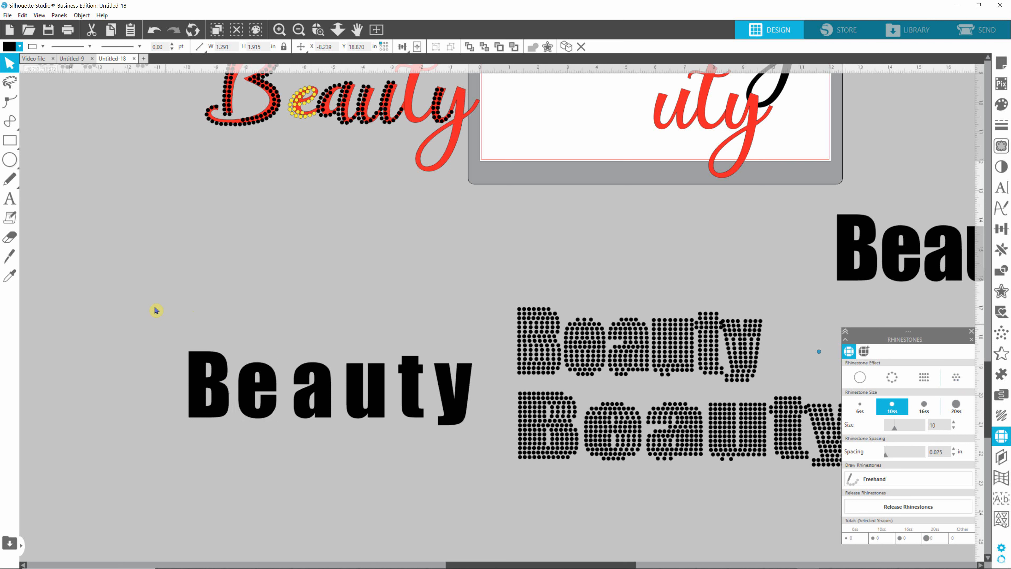
left_click_drag(169, 330, 485, 431)
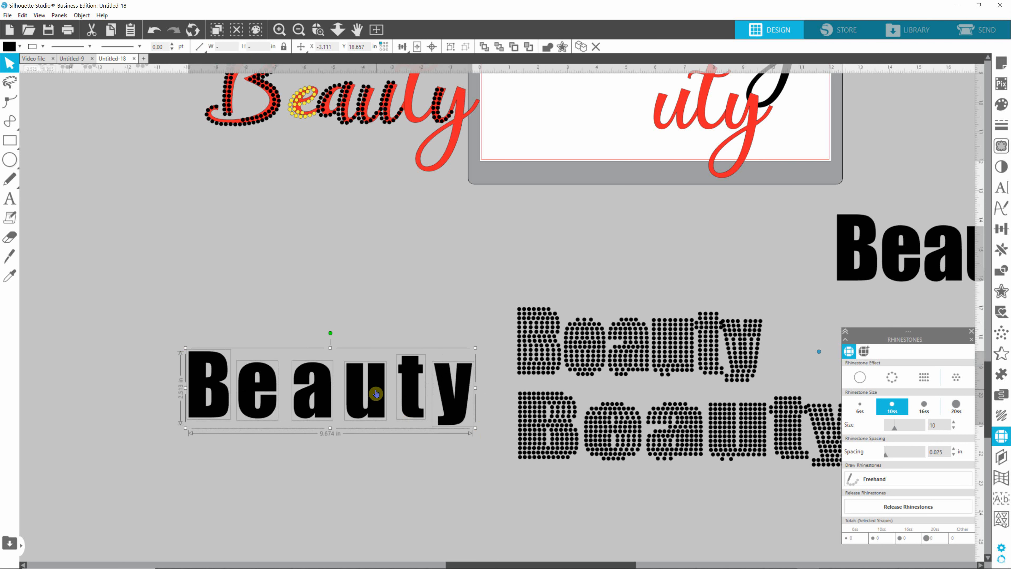
mouse_move(376, 390)
left_mouse_down()
mouse_move(365, 281)
mouse_move(364, 402)
left_mouse_up()
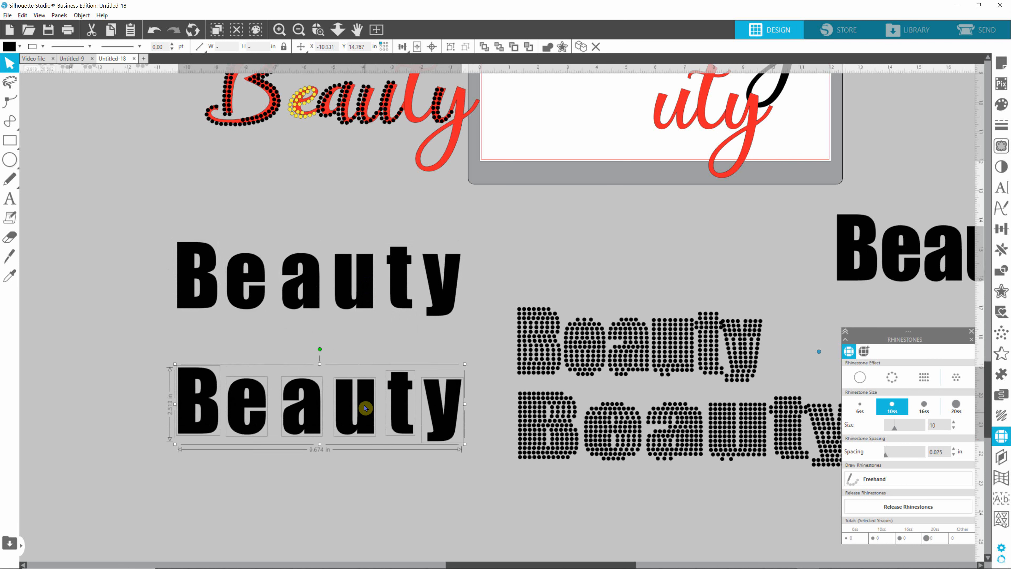
- Apply the radial rhinestone fill with 10ss stones to the e of the lower "Beauty" copy
left_click(955, 382)
left_click(377, 461)
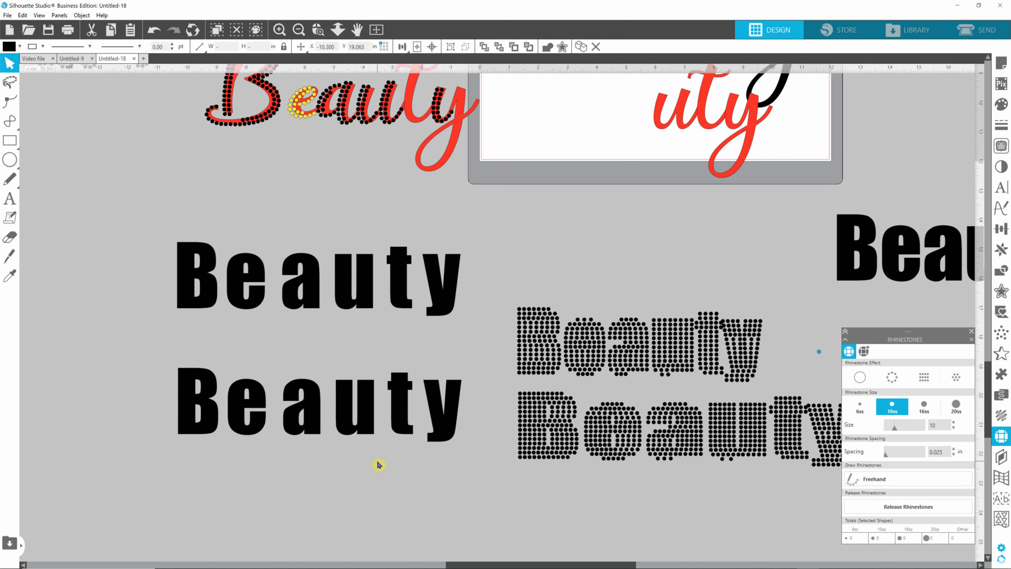
left_click(261, 401)
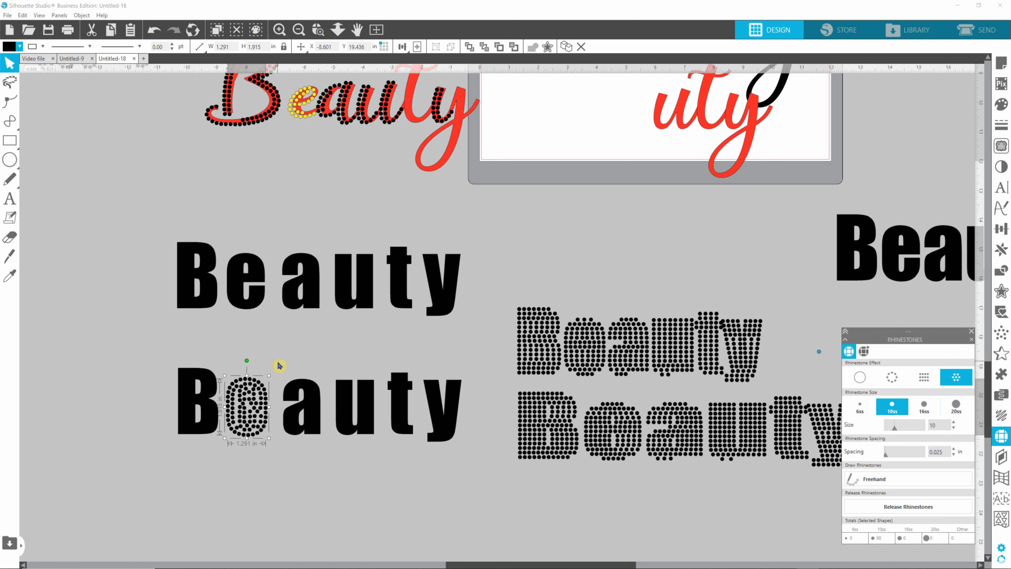
- Apply the radial rhinestone fill with 10ss stones to the a and the u of the lower "Beauty" copy
left_click_drag(278, 365, 322, 445)
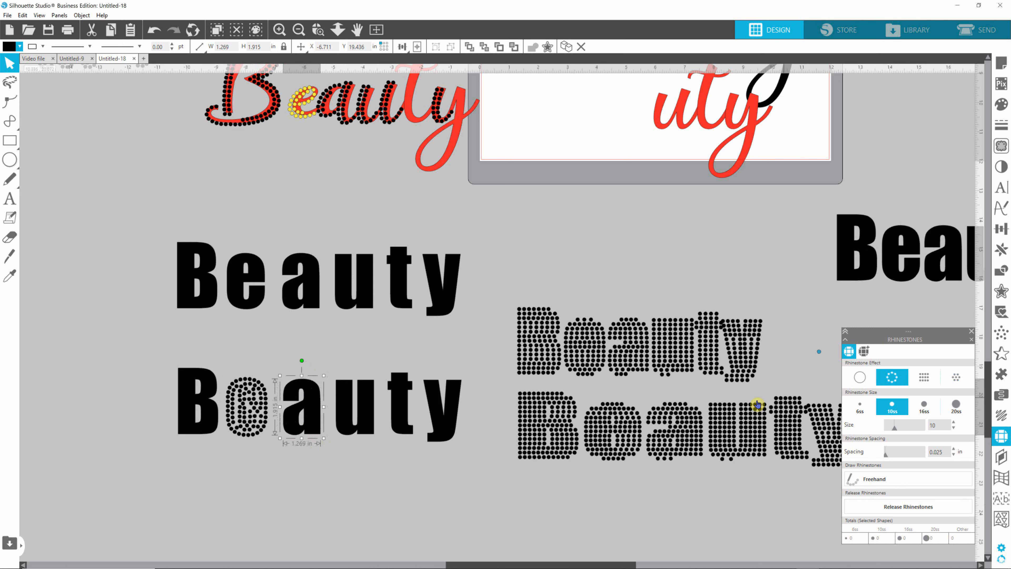
left_click(959, 385)
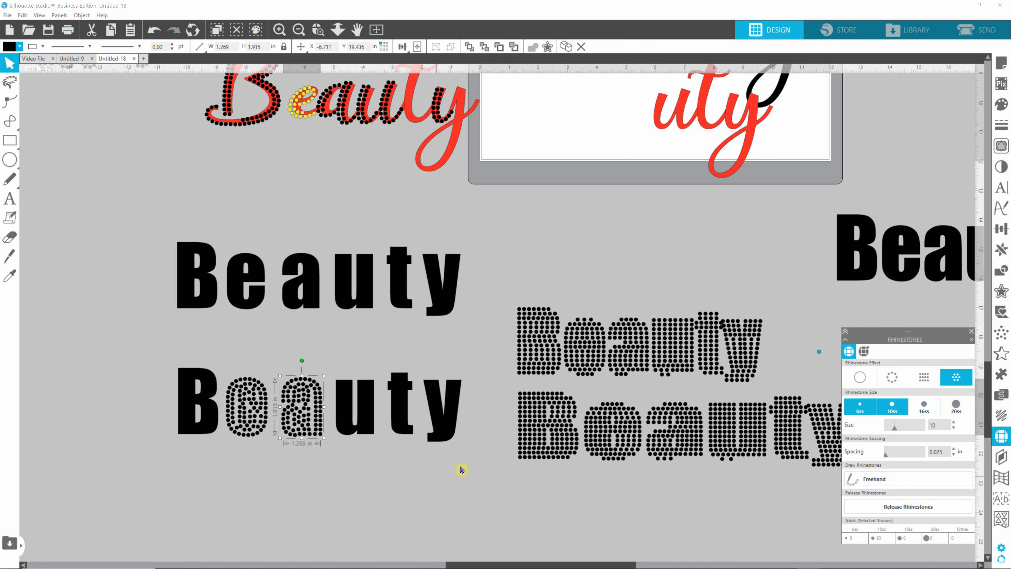
left_click(415, 484)
left_click_drag(334, 382, 385, 447)
left_click(962, 383)
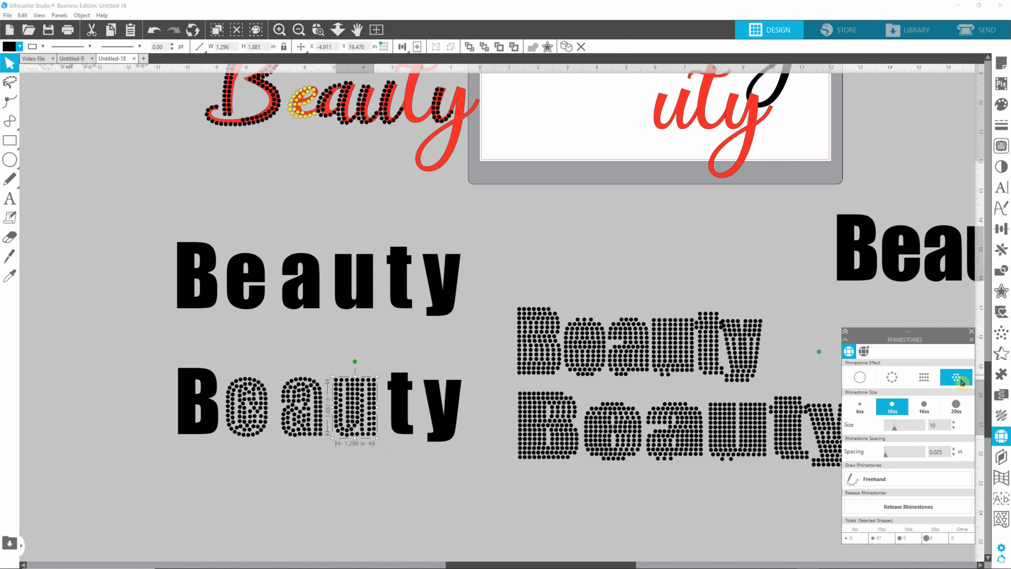
- Colour the rhinestones of the lower e, a and u red
left_click_drag(221, 364, 386, 445)
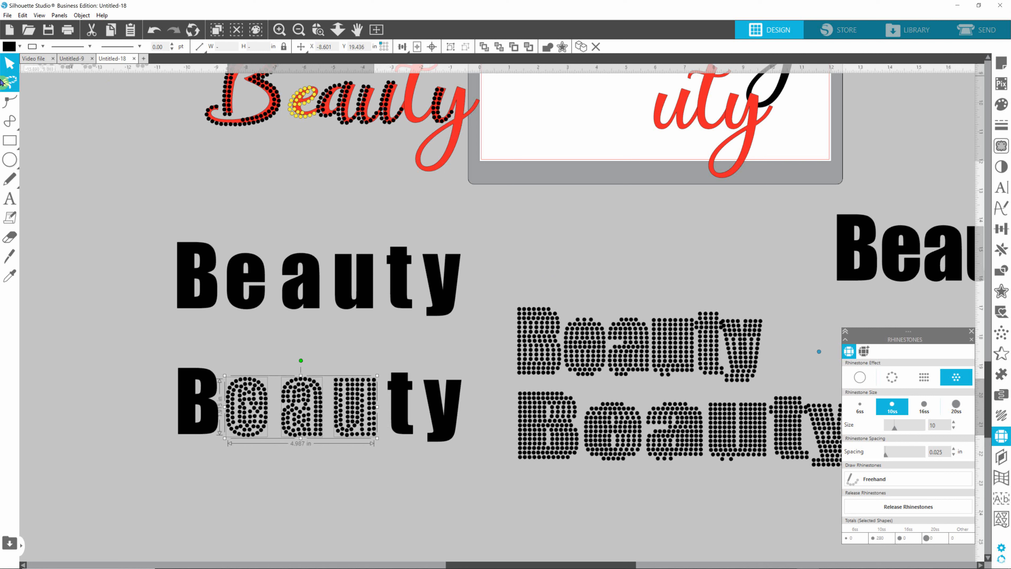
left_click(9, 46)
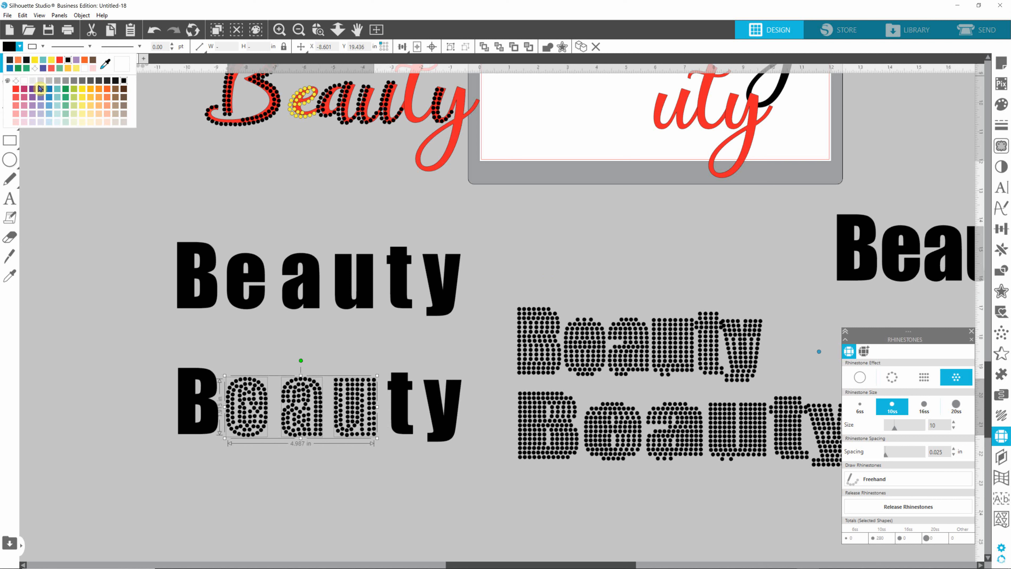
left_click(20, 92)
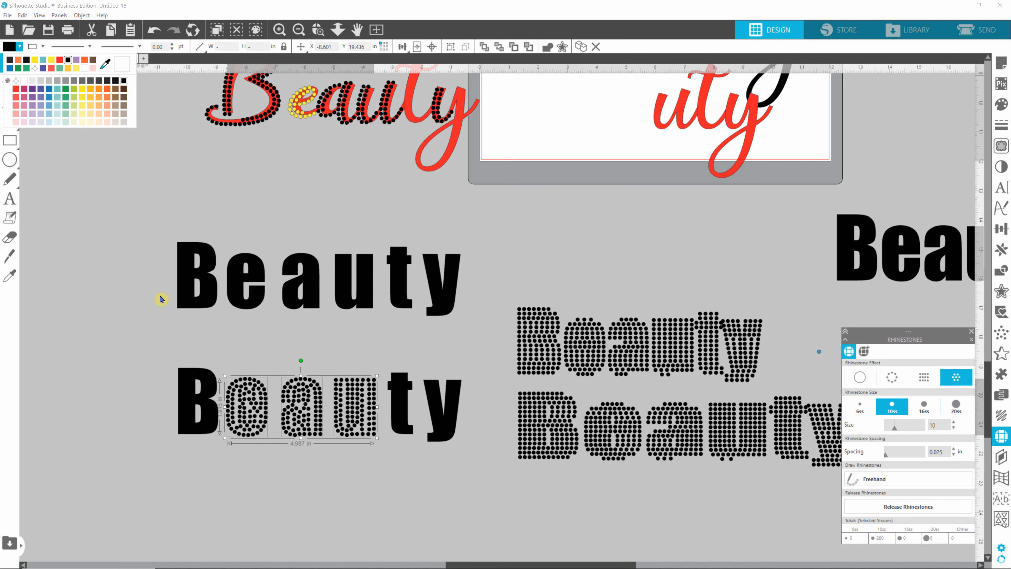
left_click(280, 487)
- Move the solid e, a and u from the upper "Beauty" onto the matching red rhinestone letters below
left_click(258, 306)
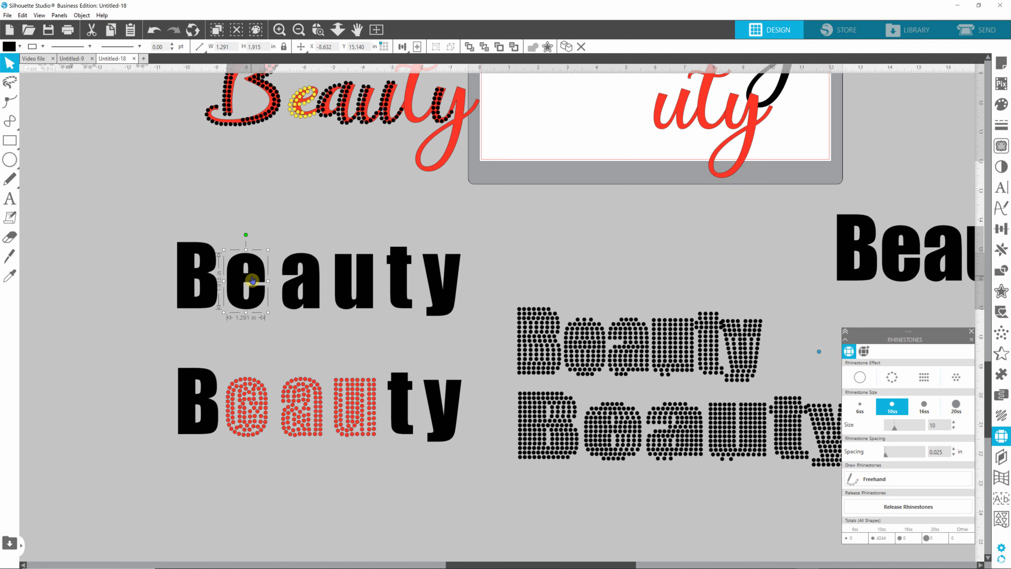
left_click(311, 281, "shift")
left_click(342, 290, "shift")
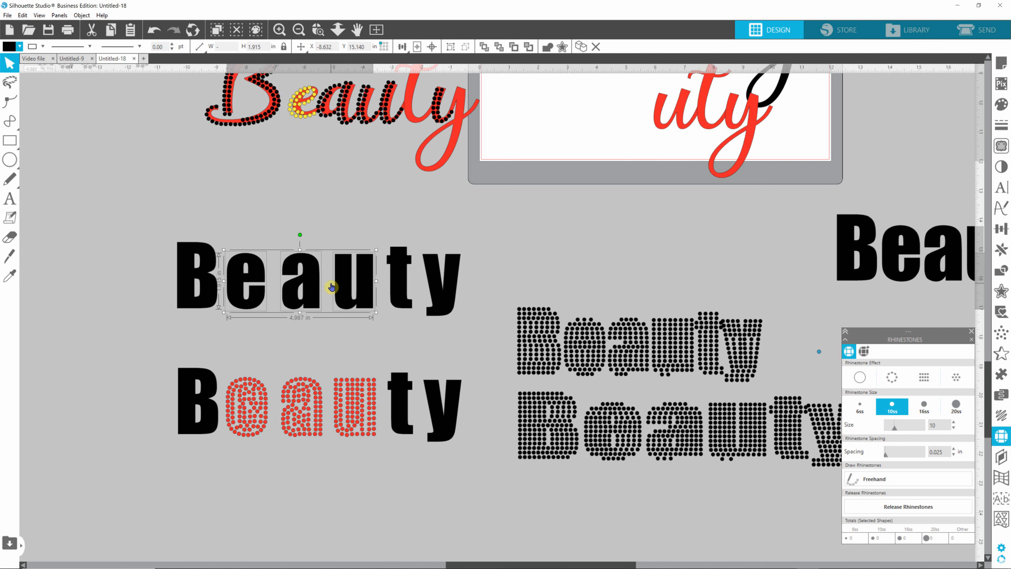
left_click_drag(338, 282, 339, 407)
left_click(406, 493)
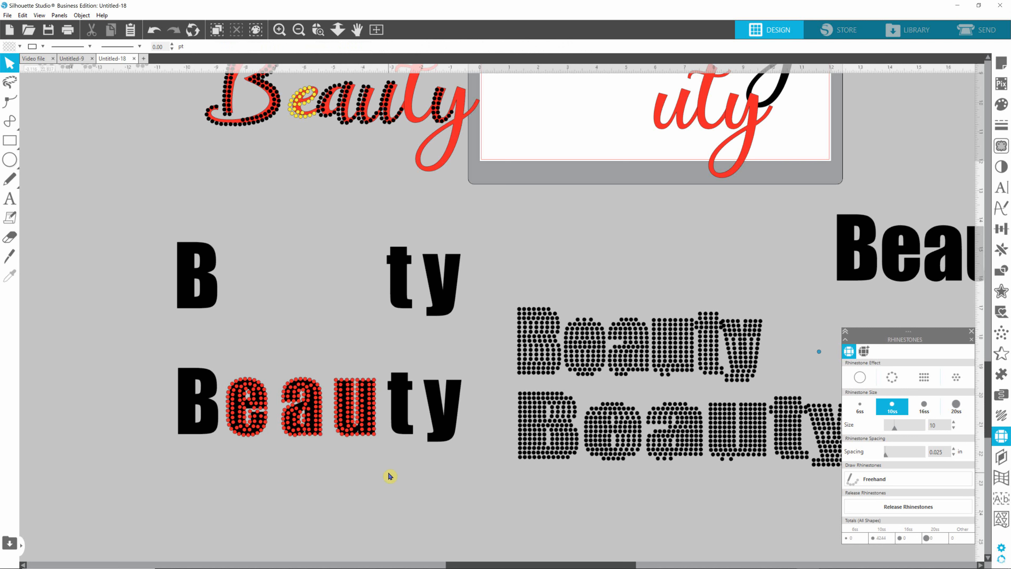
- Delete the rhinestones on the u's right stem, keeping only the outermost column of stones
scroll(368, 443, "up", 2)
scroll(368, 433, "up", 4)
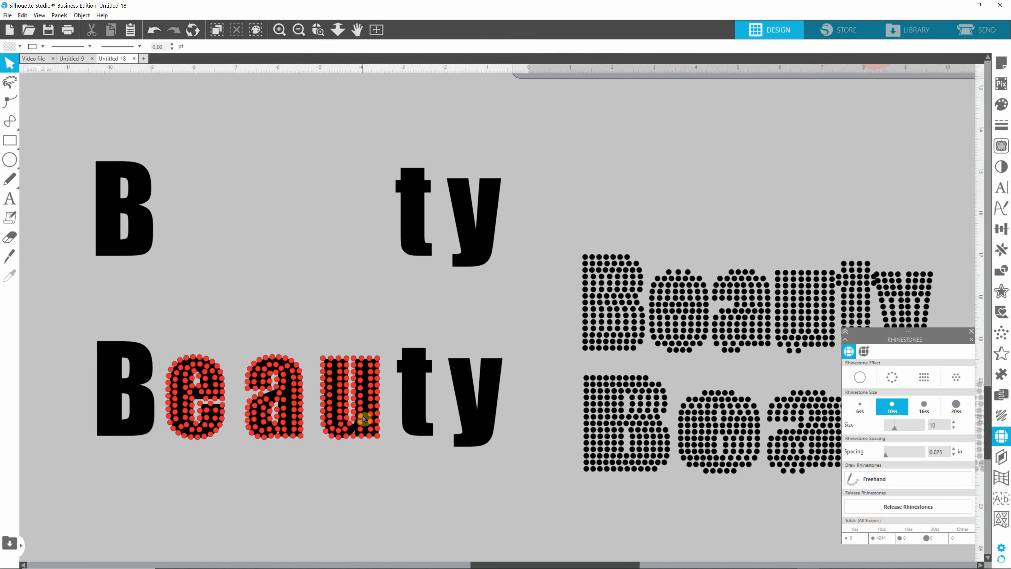
scroll(368, 416, "up", 3)
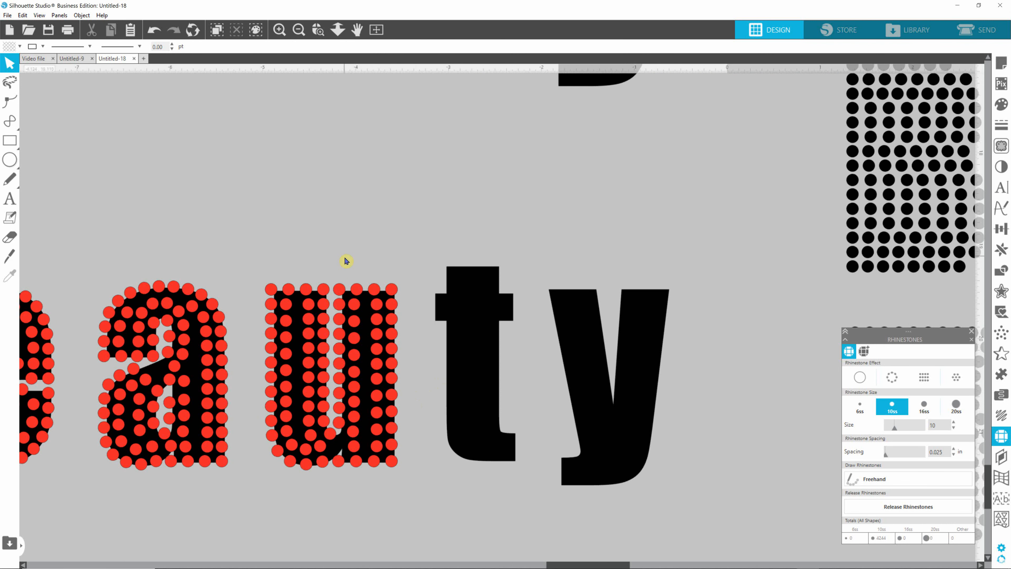
left_click_drag(335, 264, 385, 483)
left_click(373, 429)
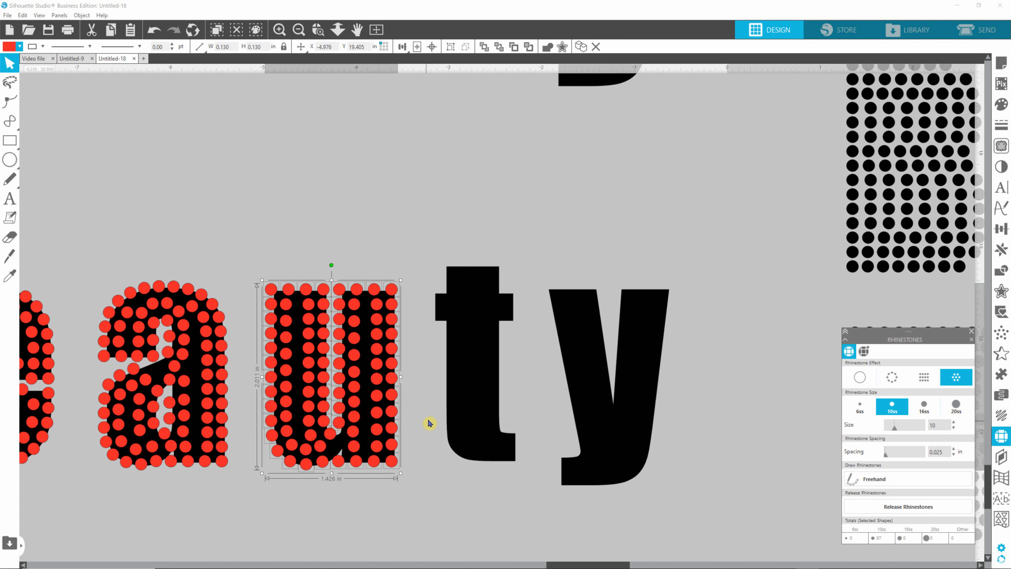
left_click(425, 427)
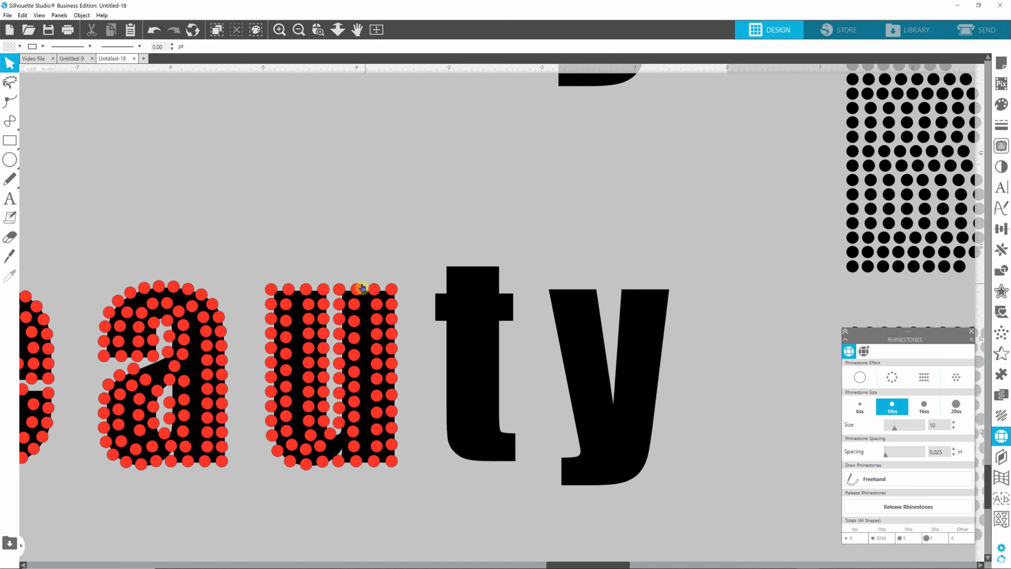
left_click_drag(331, 273, 383, 445)
key("Delete")
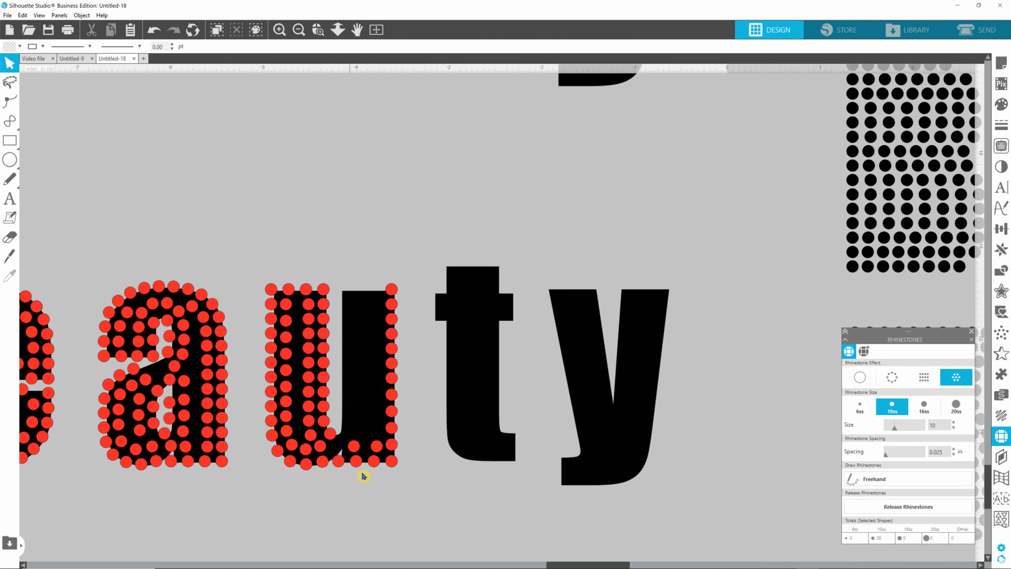
left_click_drag(342, 503, 387, 427)
key("Delete")
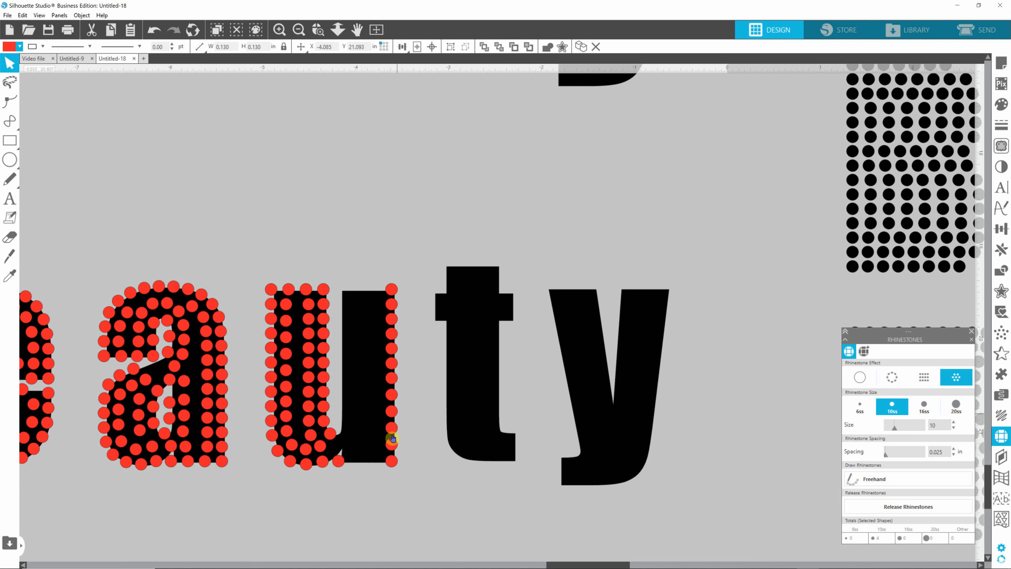
- Space the stones of the u's outermost right column evenly in the vertical direction
left_click_drag(410, 252, 381, 487)
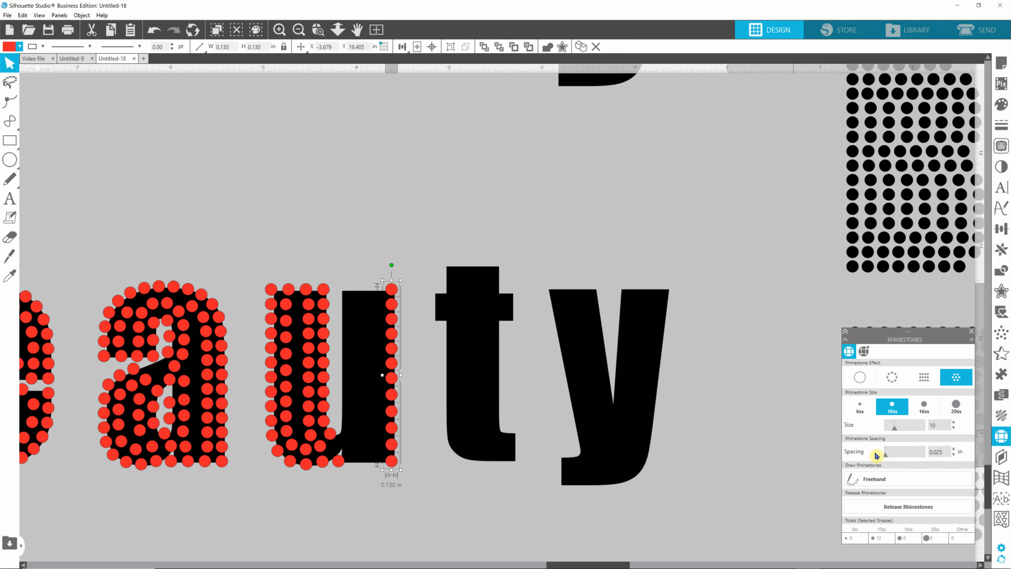
left_click(1004, 230)
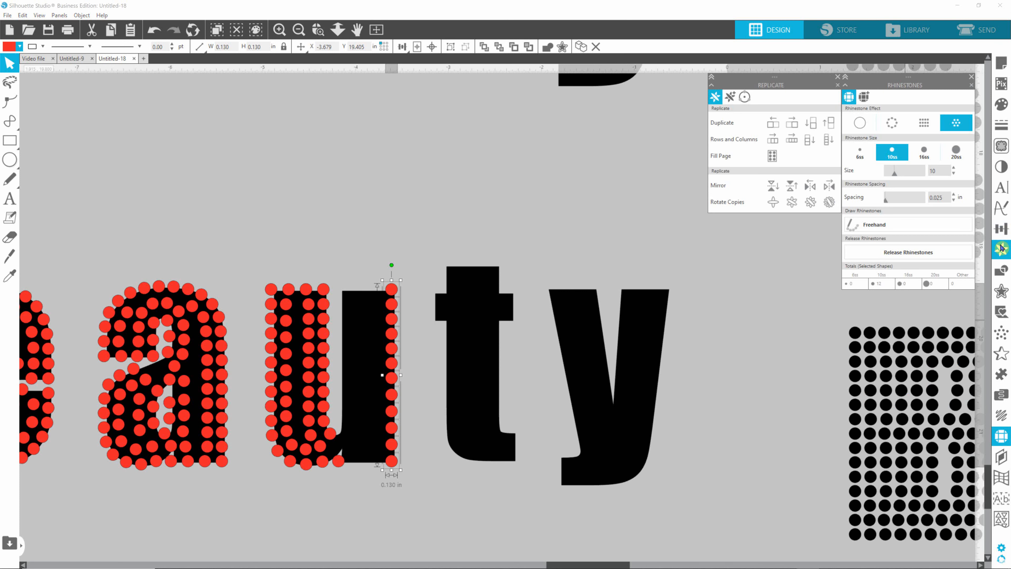
left_click(1001, 228)
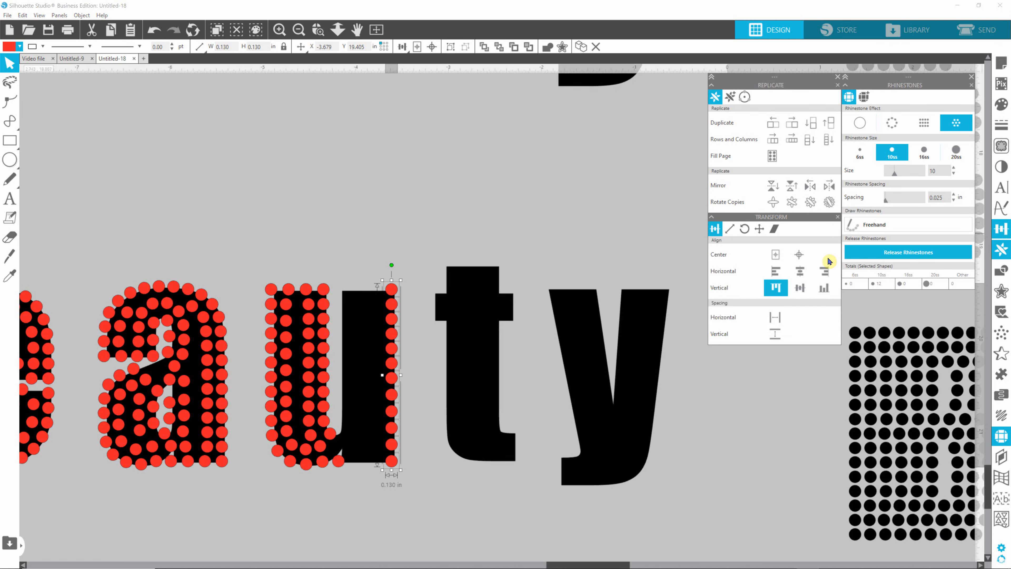
left_click(774, 337)
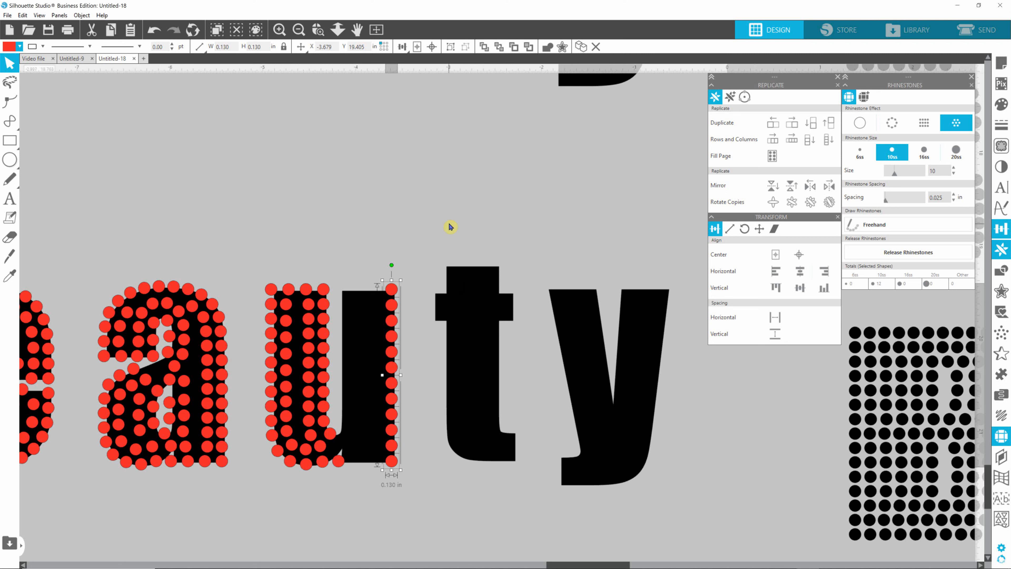
- Replicate the u's right stone column three times inward, using an X offset of -0.155 in and a Y offset of 0
left_click(413, 254)
left_click_drag(382, 264, 445, 500)
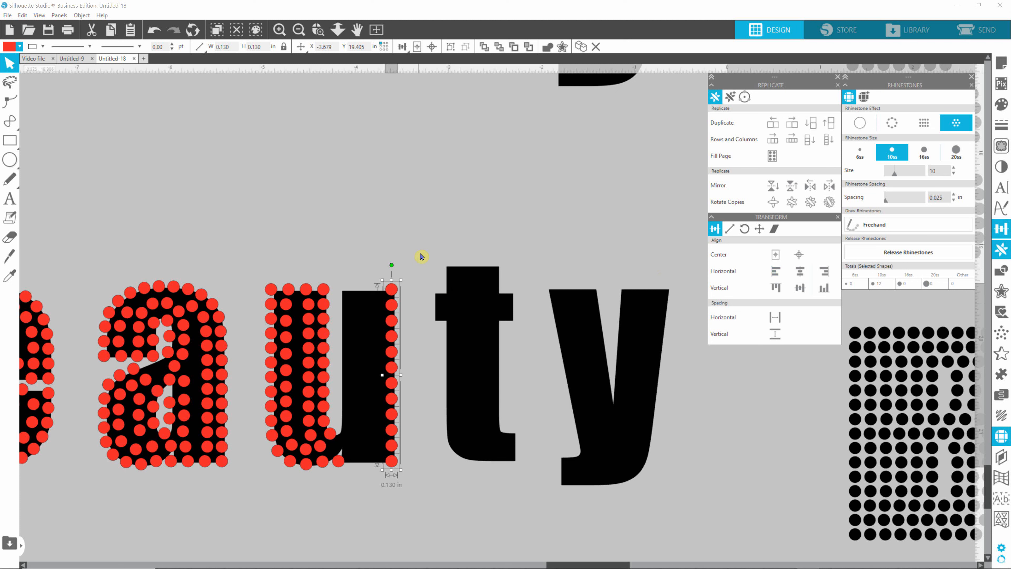
left_click(417, 273)
left_click_drag(417, 250, 414, 305)
left_click_drag(399, 467, 398, 470)
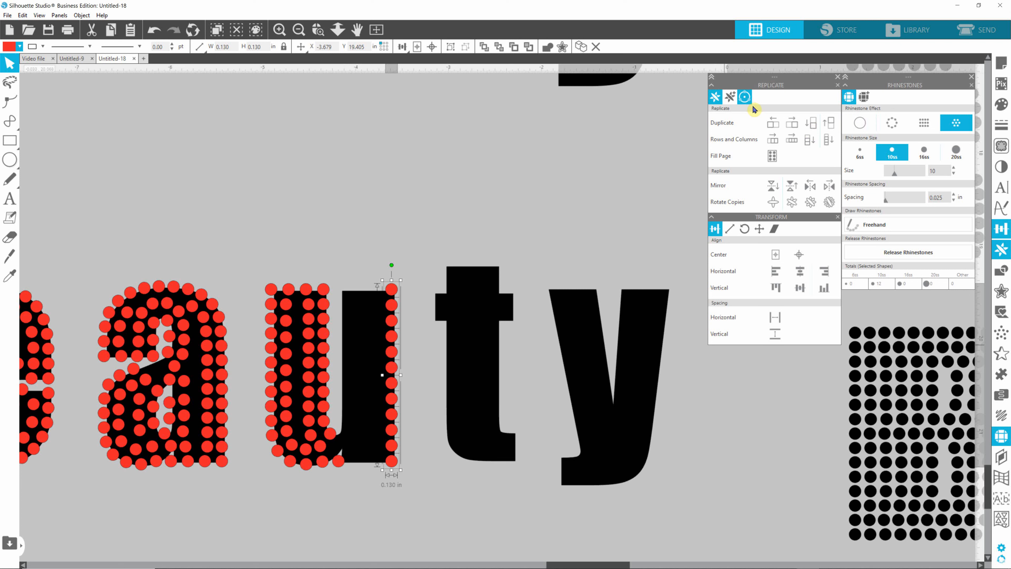
left_click(730, 96)
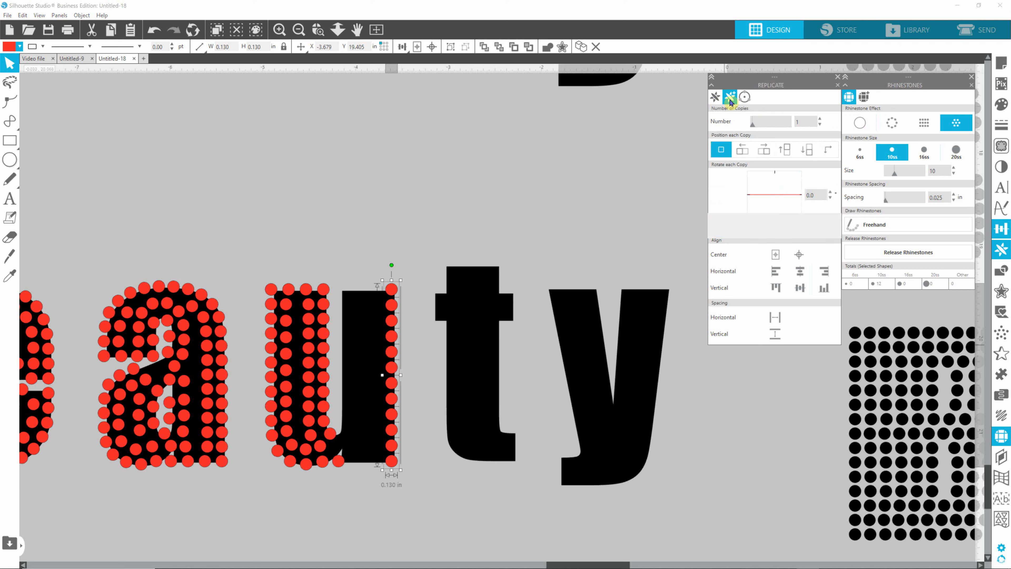
left_click(828, 150)
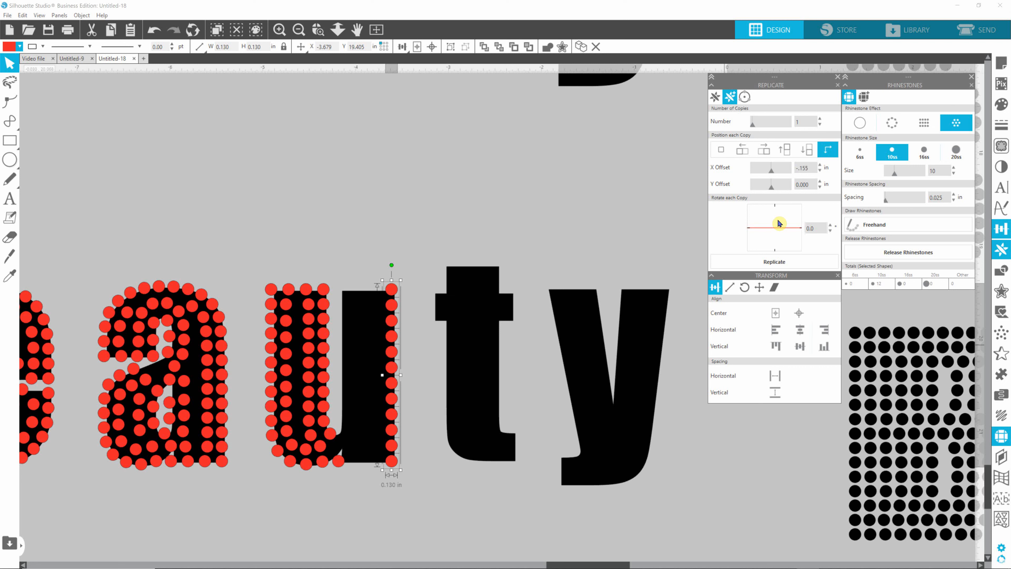
left_click(762, 266)
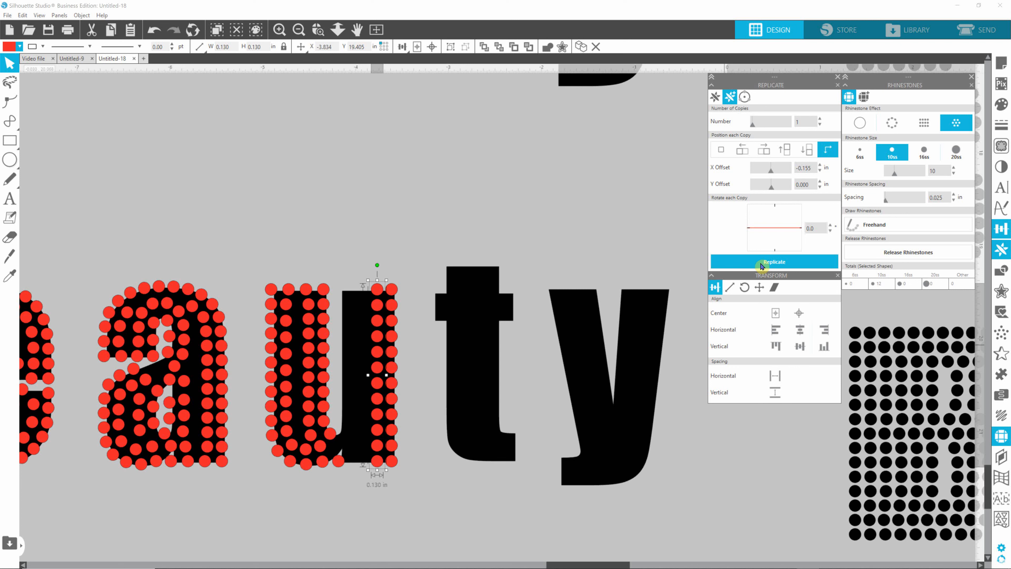
left_click(761, 266)
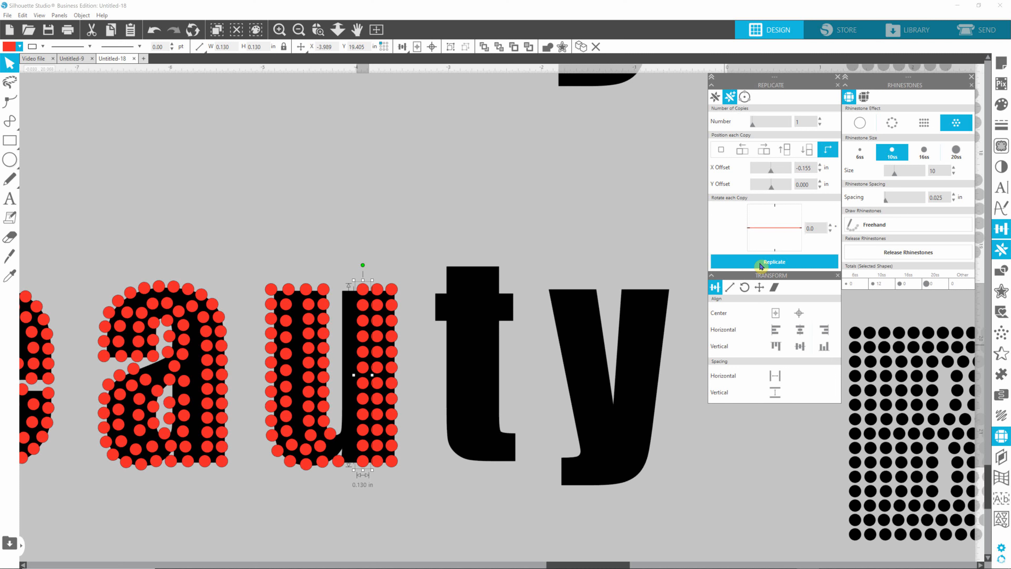
left_click(760, 266)
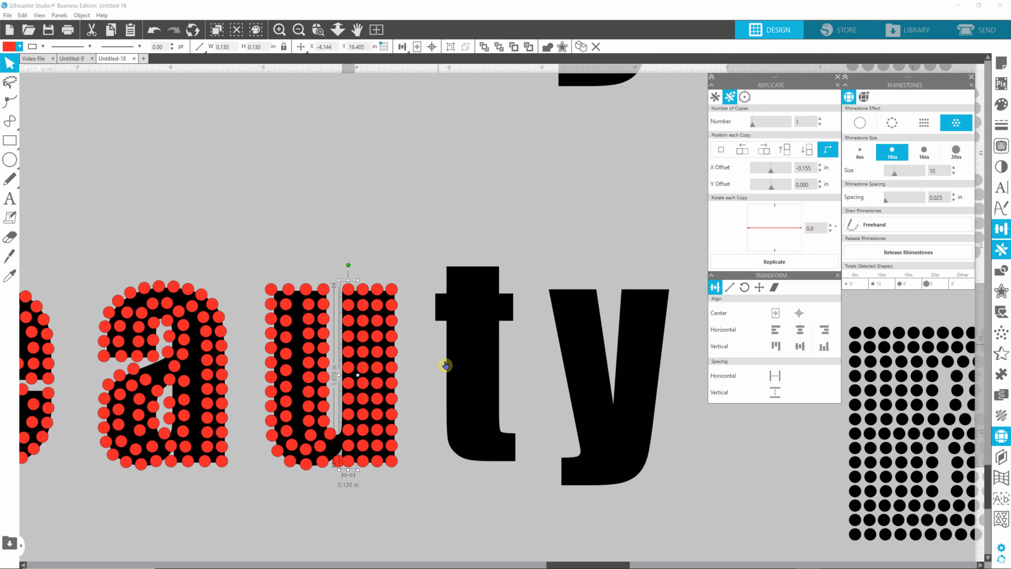
- Select the four stone columns on the u's right stem and nudge them together to the right, away from the left stem
left_click(426, 320)
left_click_drag(413, 271, 340, 482)
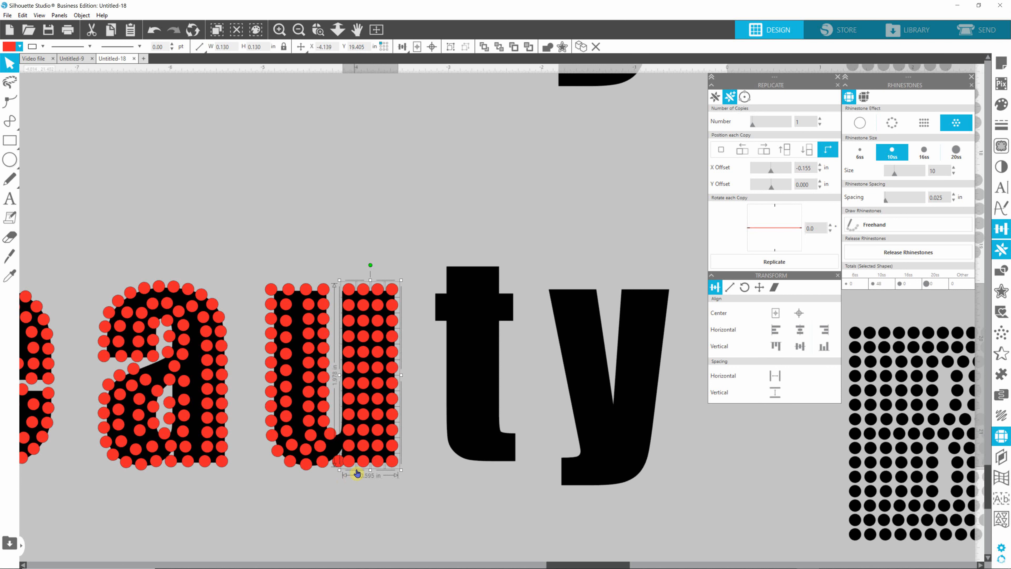
key("Right")
key("Right")
key("Right")
key("Right")
key("Right")
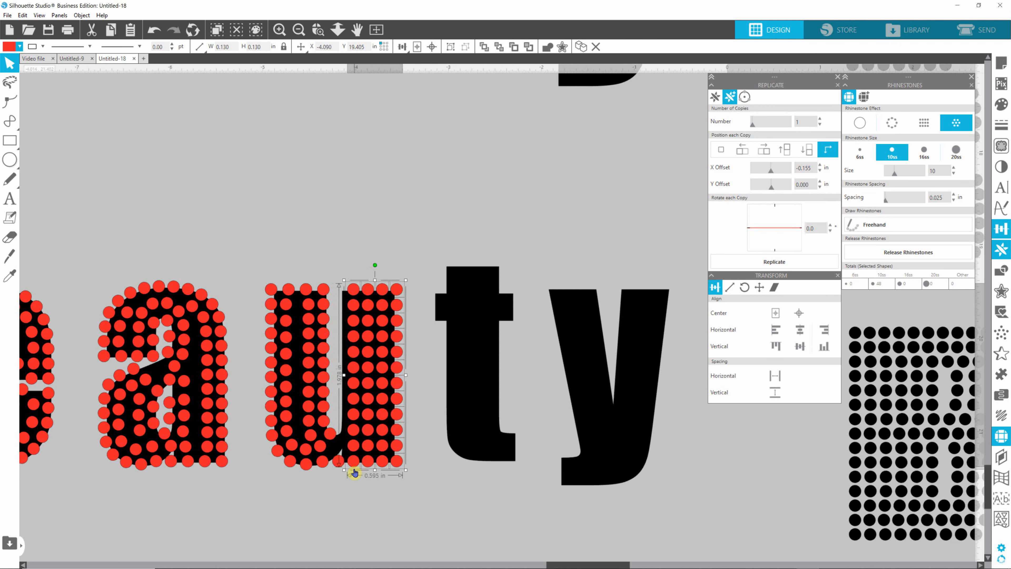
key("Right")
key("Right")
key("Right")
key("Right")
key("Right")
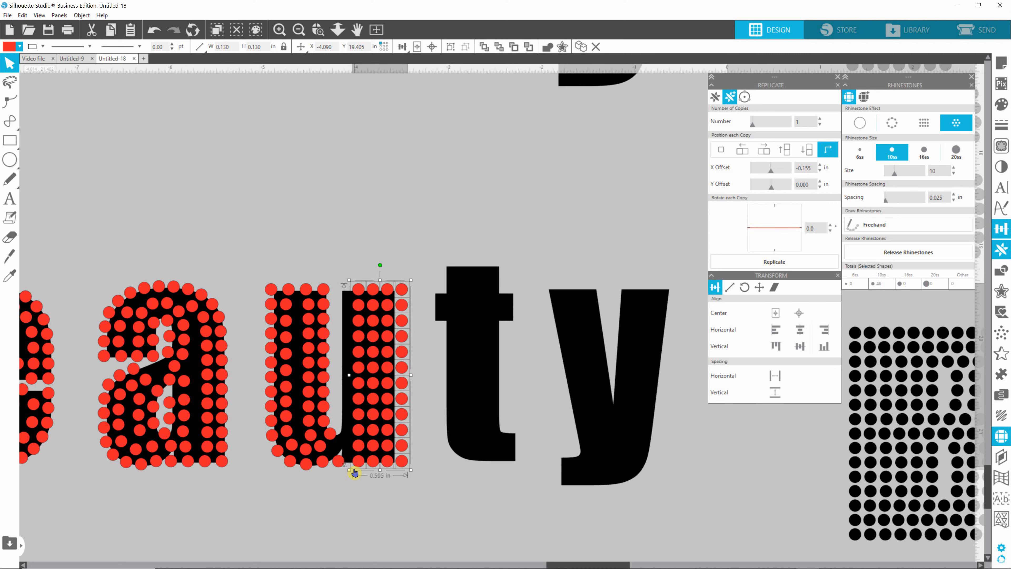
key("Right")
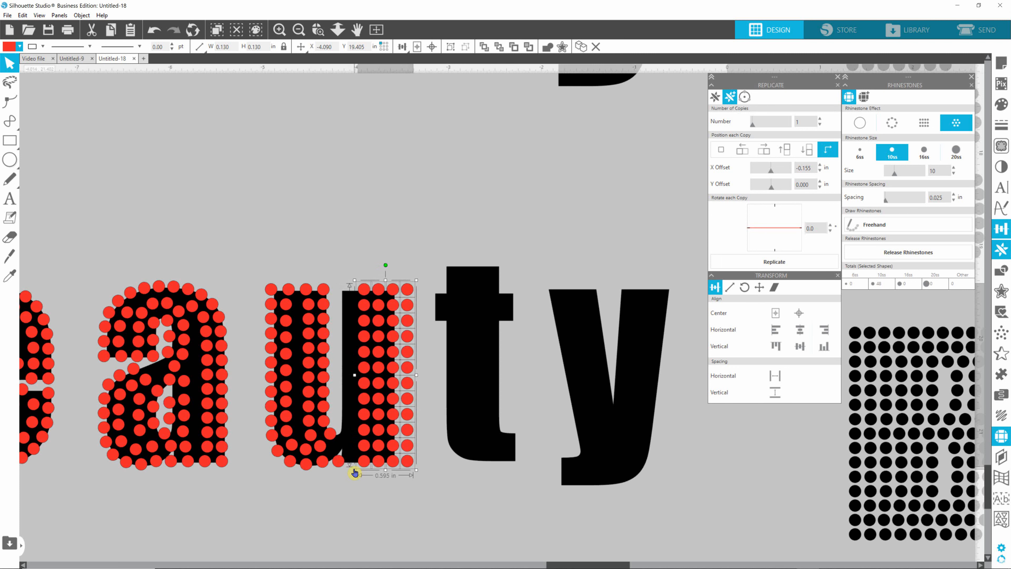
key("Right")
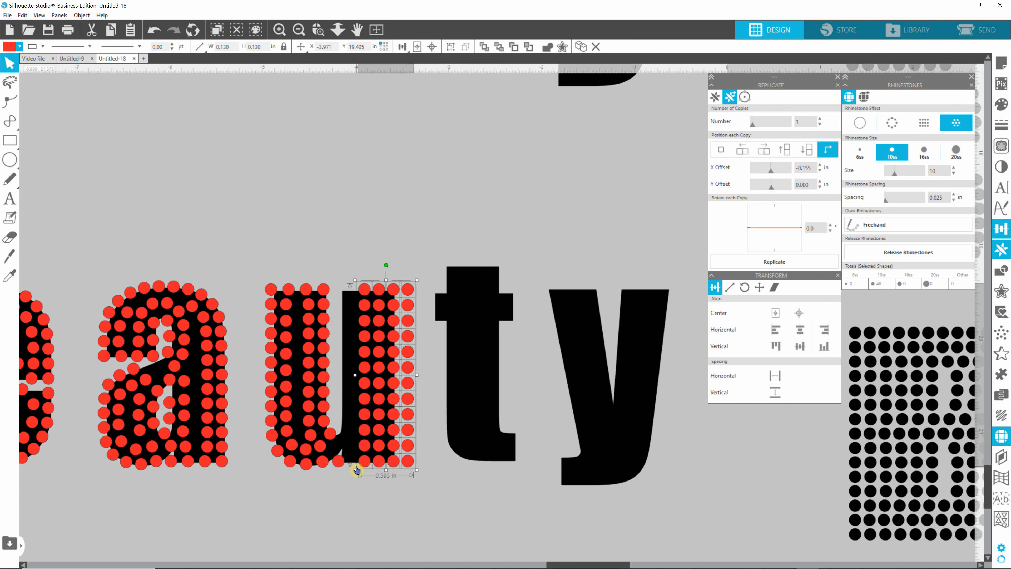
left_click(374, 508)
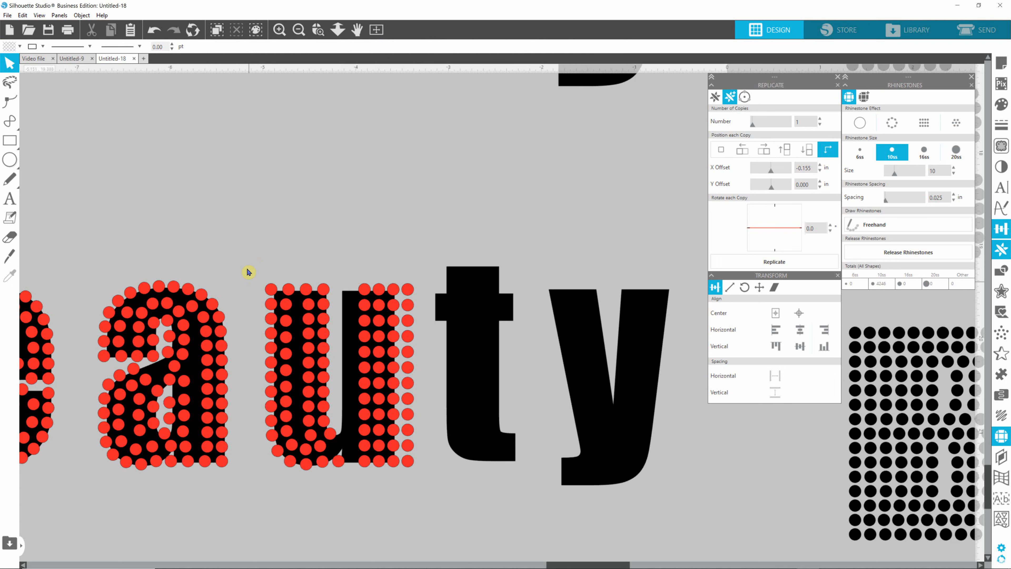
- Replace the stones on the u's straight left stem with a copy of the upper rows of the four-column block
left_click_drag(246, 265, 334, 431)
key("Delete")
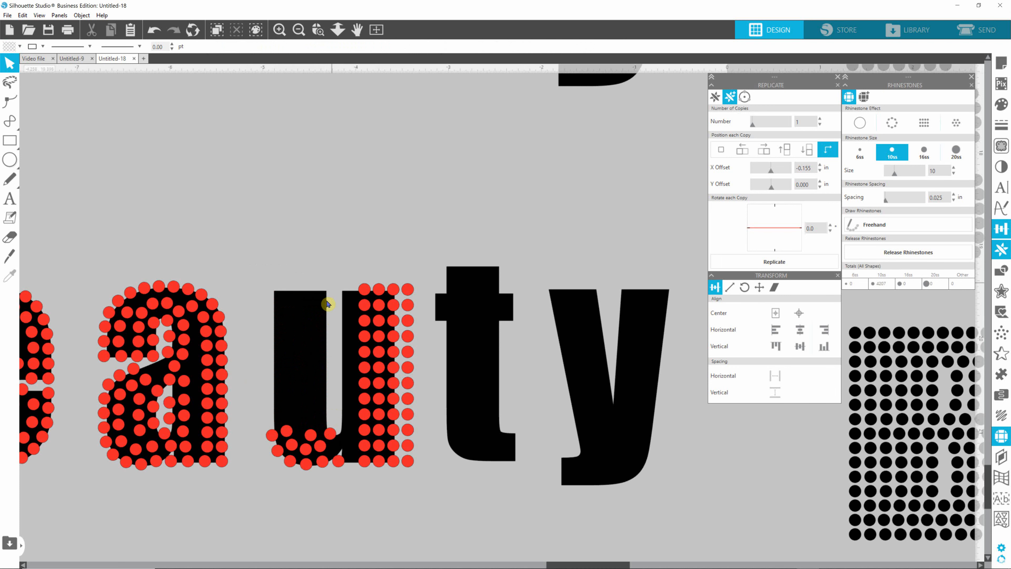
left_click_drag(336, 281, 433, 427)
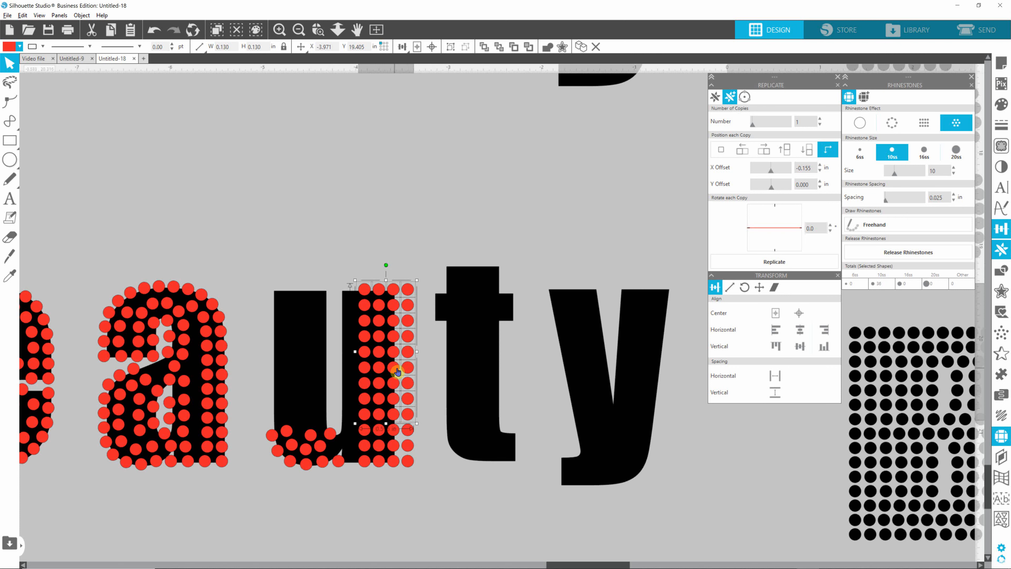
left_click_drag(397, 372, 335, 371)
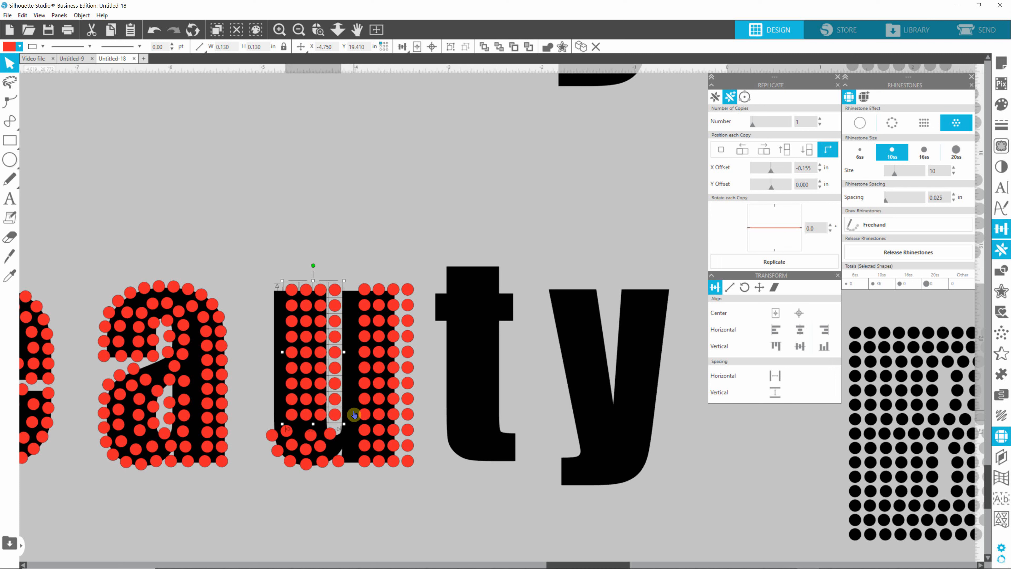
- Shift the black u shape to the right until it sits evenly behind its two blocks of stone columns
left_click(418, 477)
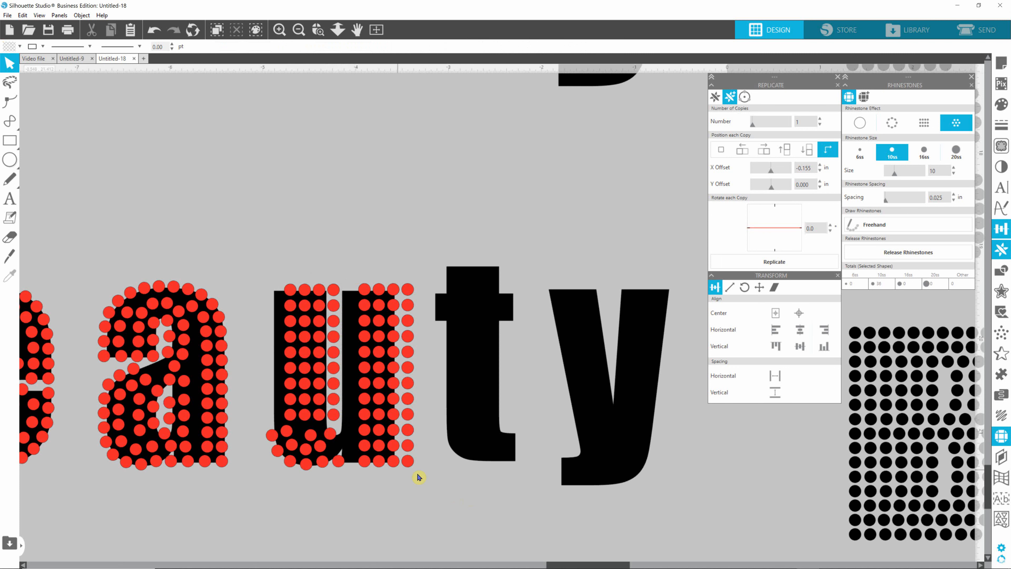
left_click(321, 469)
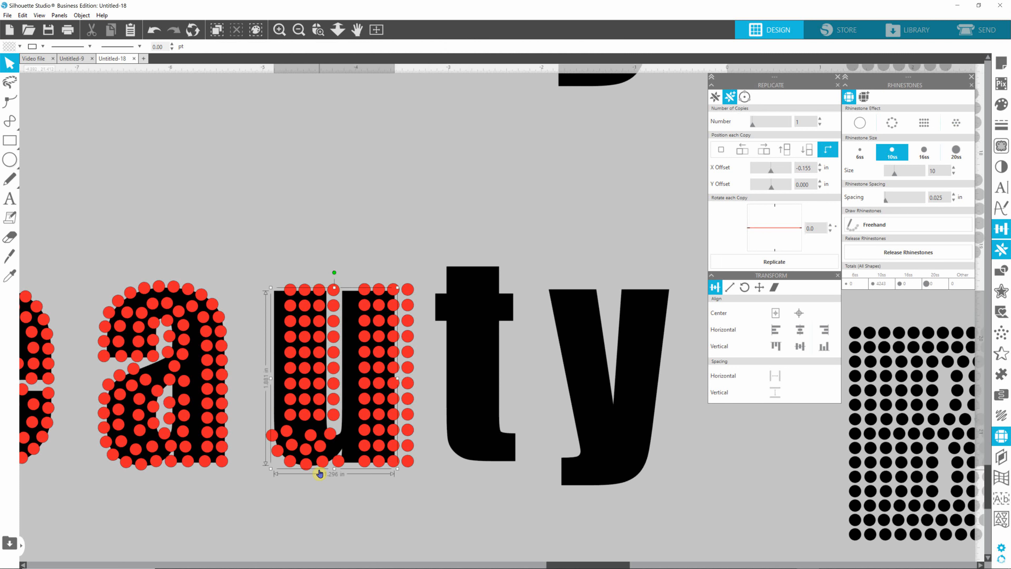
left_click_drag(321, 466, 325, 466)
key("Right")
key("Right")
key("Right")
key("Right")
key("Right")
key("Right")
key("Right")
key("Right")
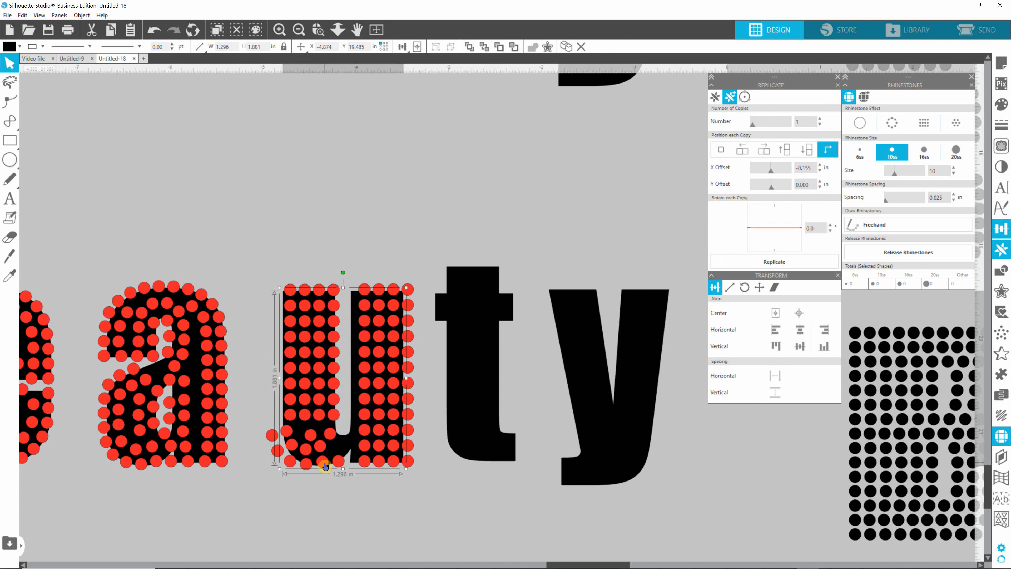
key("Right")
key("Right")
key("Right")
key("Right")
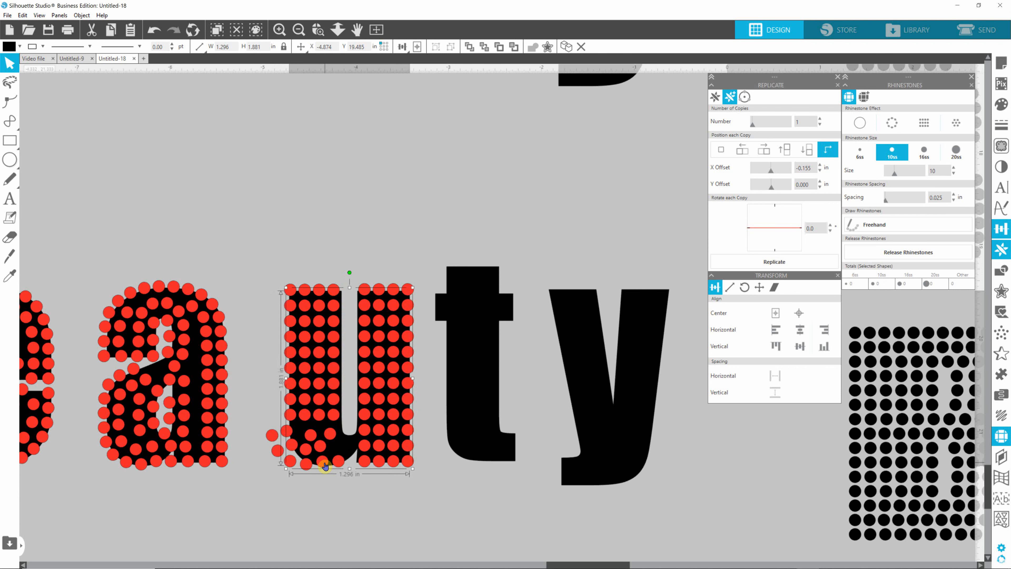
key("Left")
key("Left")
key("Left")
key("Left")
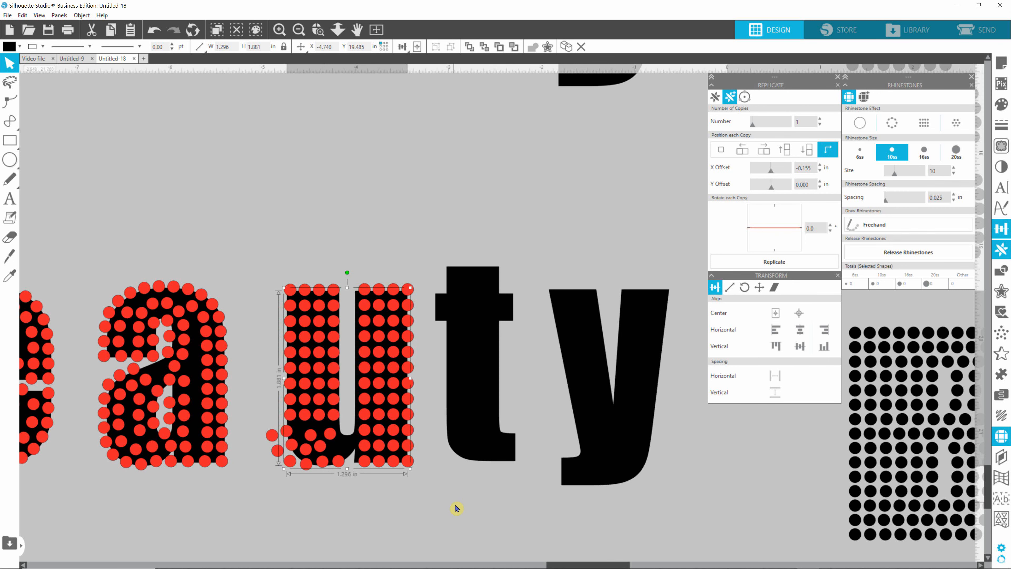
left_click(458, 519)
- Arrange four loose stones as one more row under the columns of the u's left stem
scroll(347, 471, "up", 5)
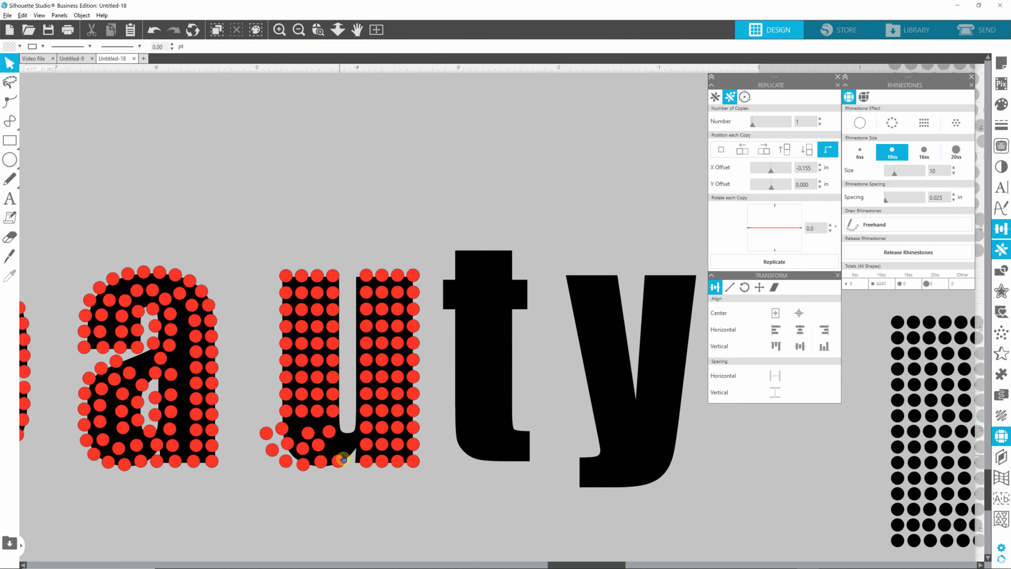
scroll(322, 444, "up", 6)
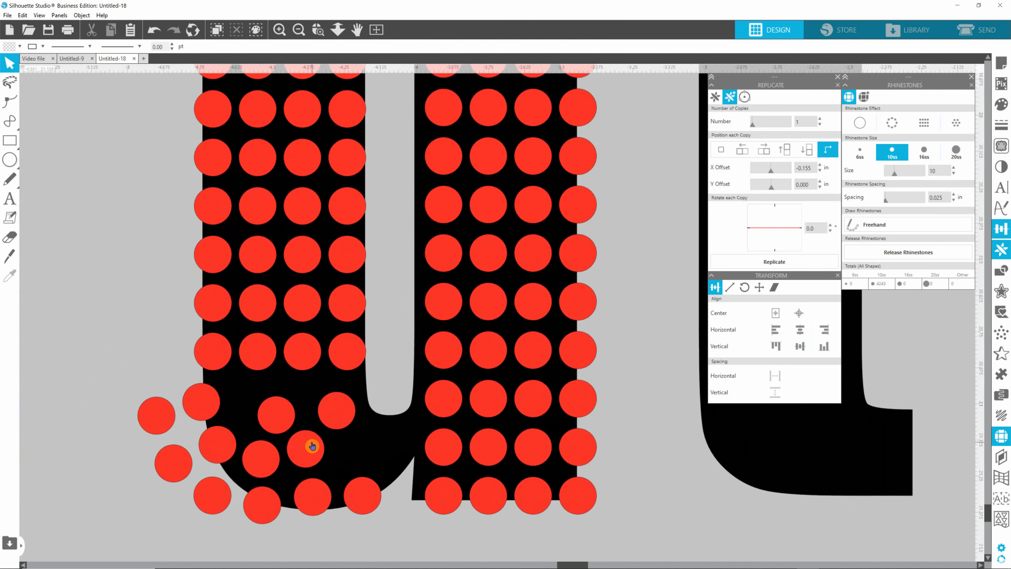
left_click_drag(198, 405, 214, 398)
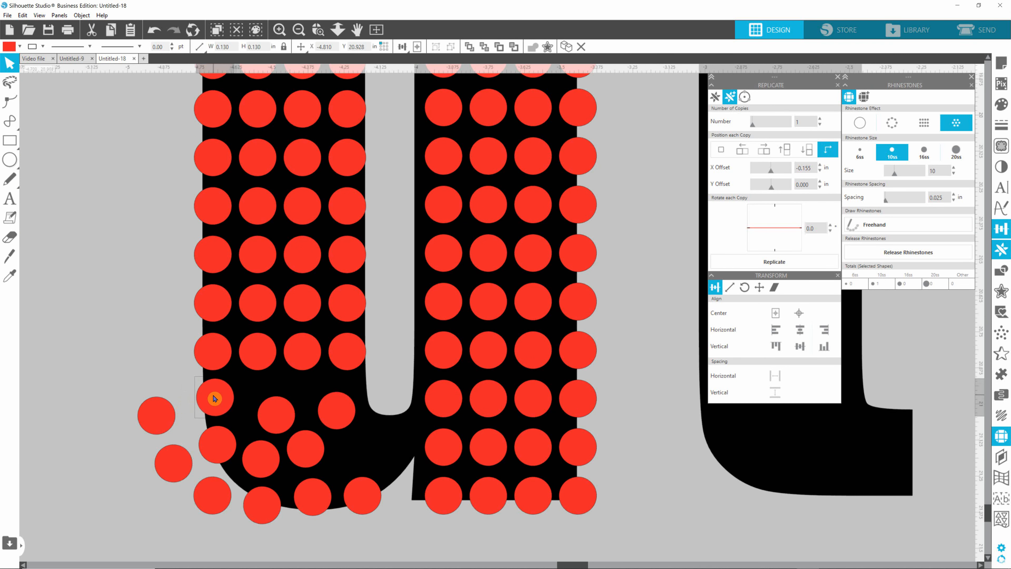
left_click(219, 447)
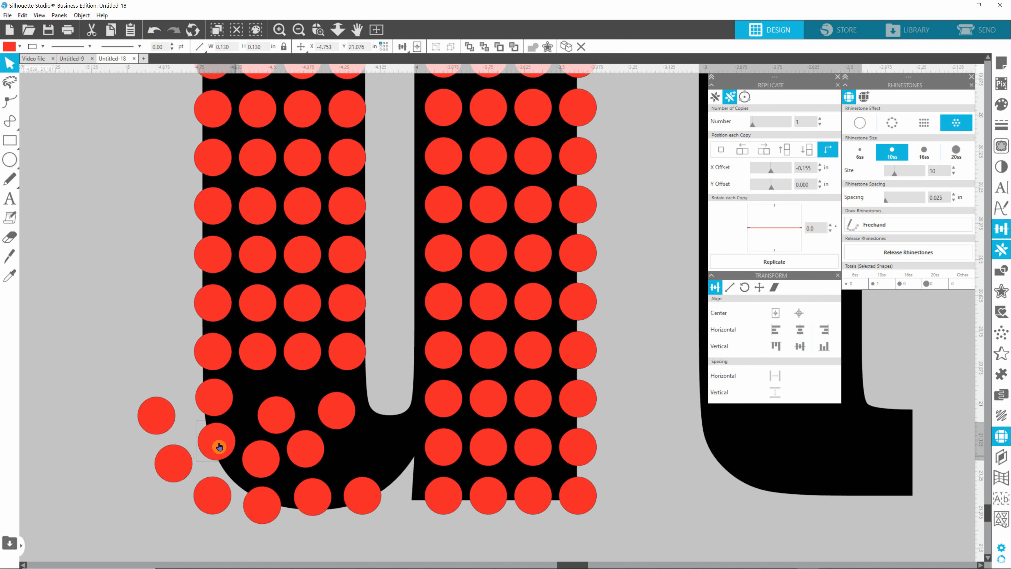
left_click(260, 471)
left_click_drag(281, 423, 266, 401)
left_click_drag(339, 418, 315, 404)
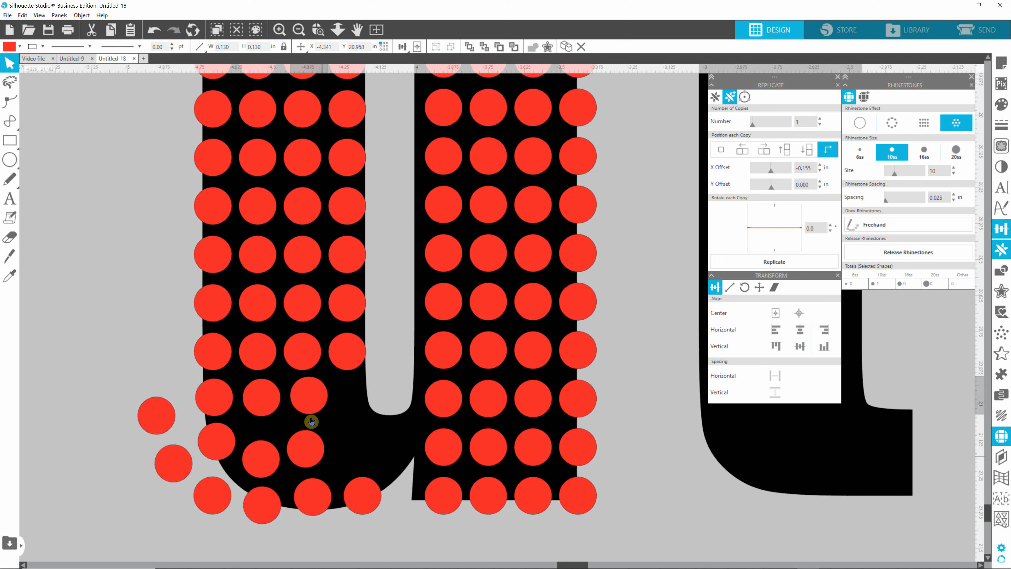
left_click(318, 456)
left_click(308, 397)
left_click_drag(317, 464, 356, 400)
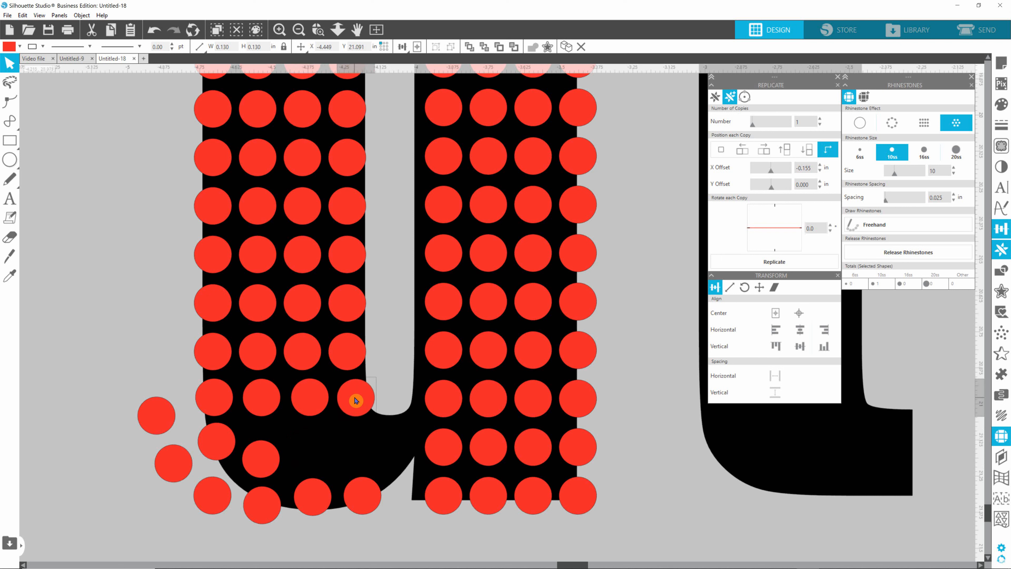
- Place two stones where the u's bowl meets the right stem, one on the lower right curve, and two inside the bowl
left_click_drag(359, 496, 398, 432)
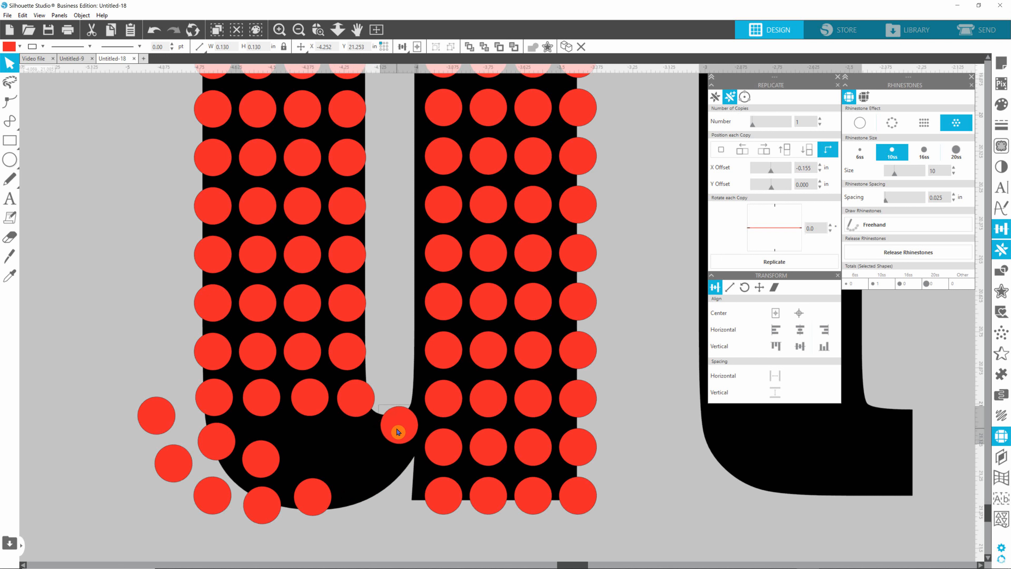
left_click_drag(312, 492, 395, 470)
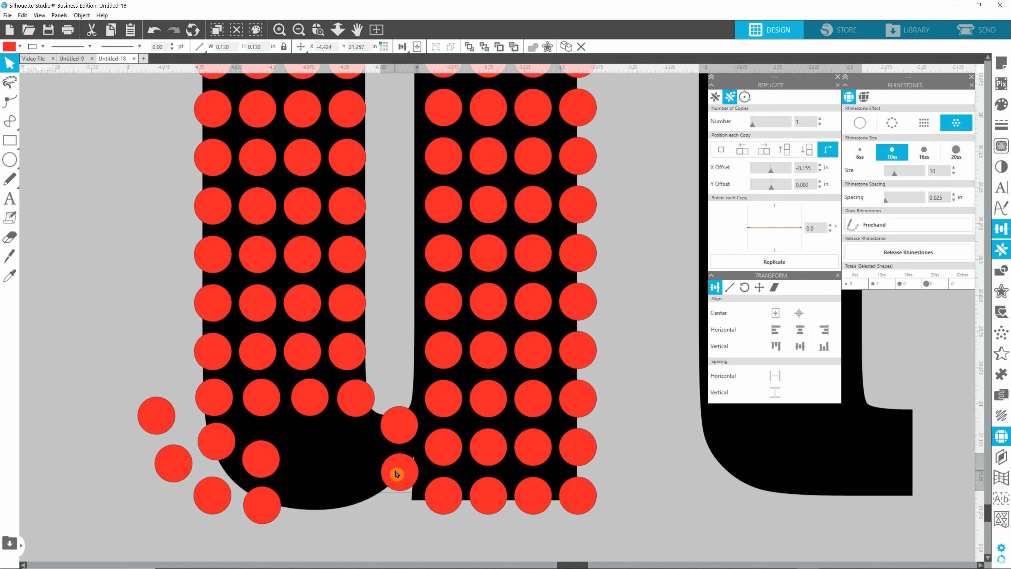
left_click(266, 507)
left_click_drag(266, 508, 364, 494)
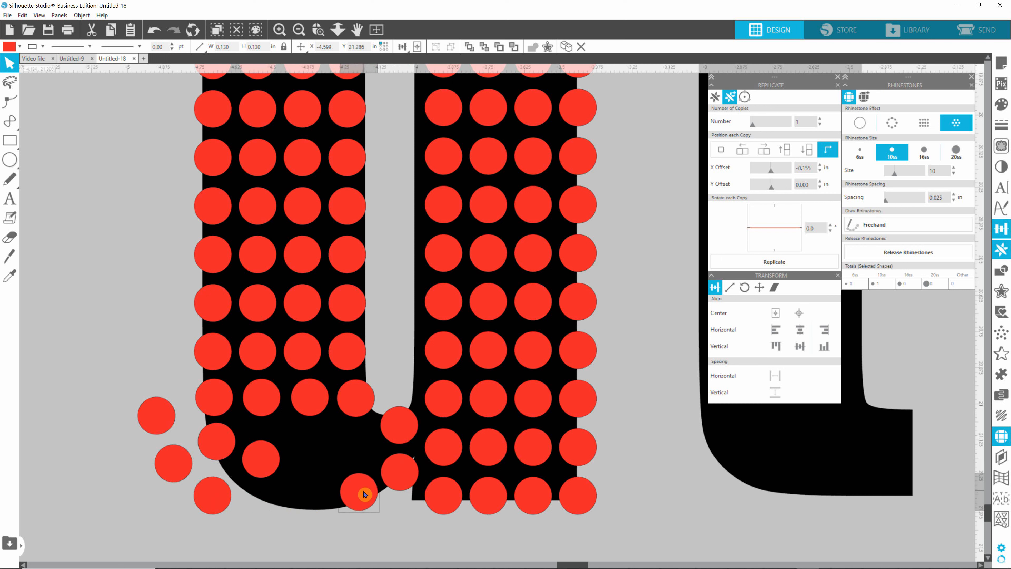
left_click_drag(262, 461, 357, 448)
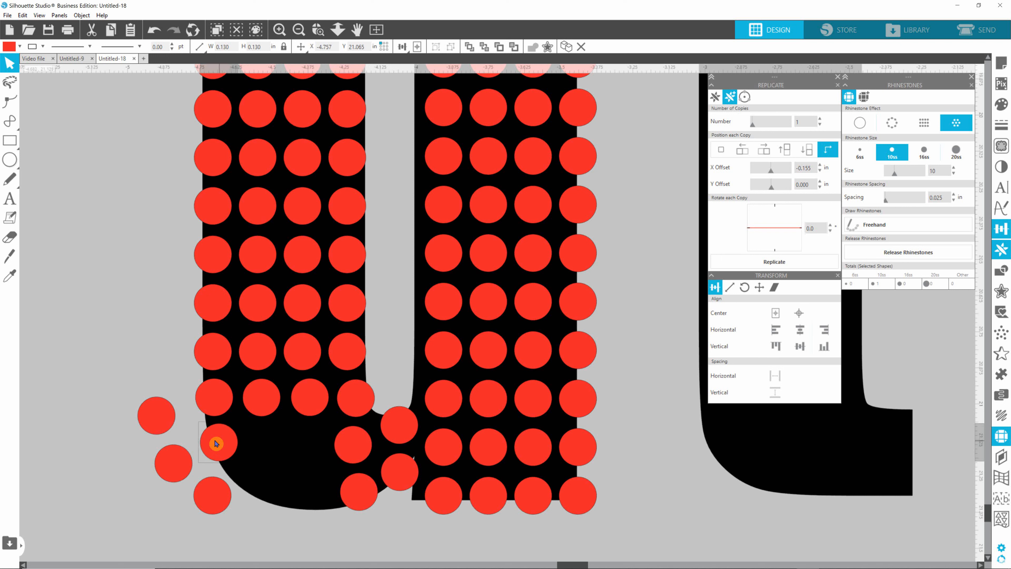
left_click_drag(216, 443, 306, 446)
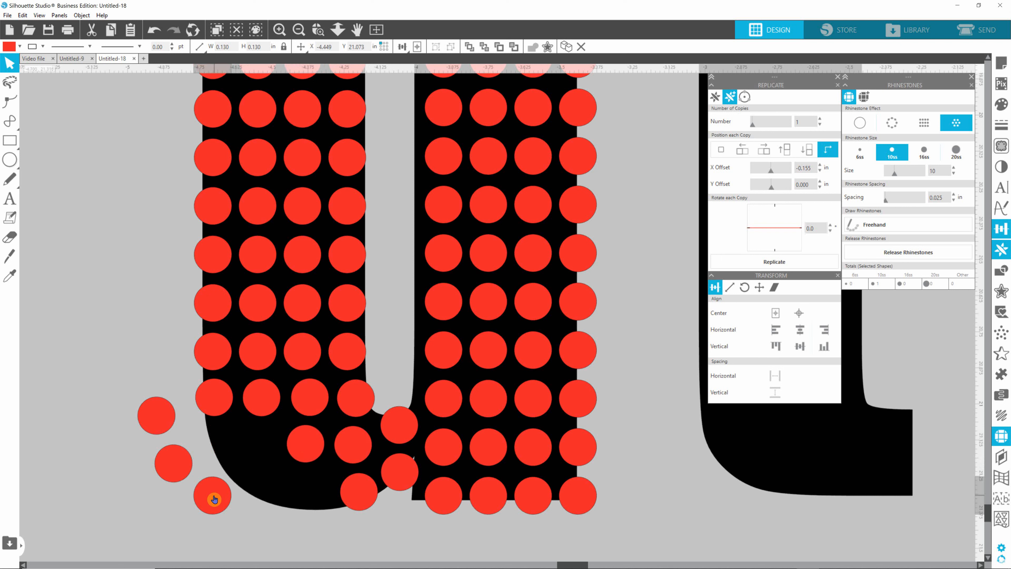
- Place the three remaining loose stones along the u's bottom and lower left curve, evening out their spacing
left_click_drag(213, 495, 312, 504)
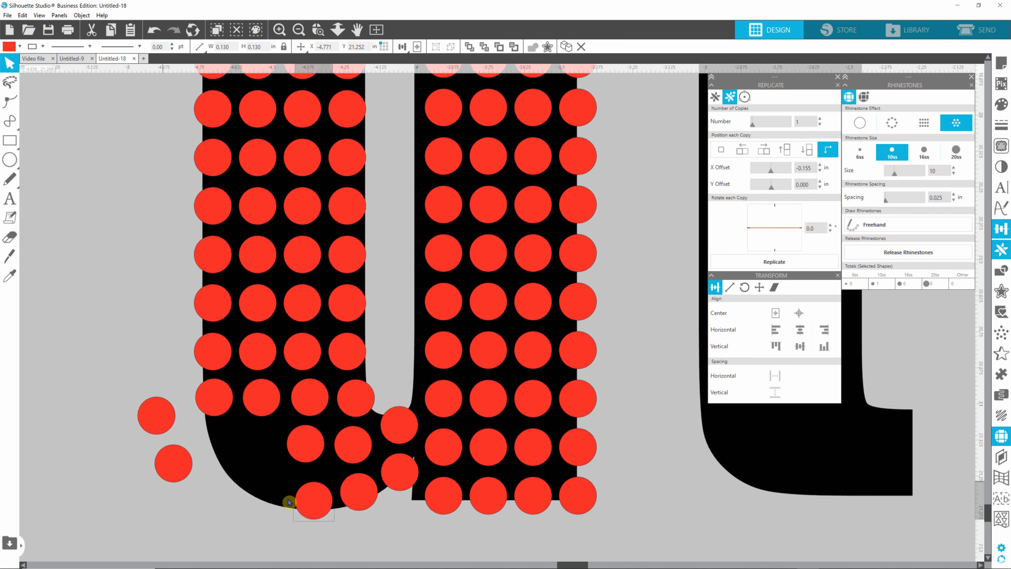
left_click_drag(164, 462, 264, 489)
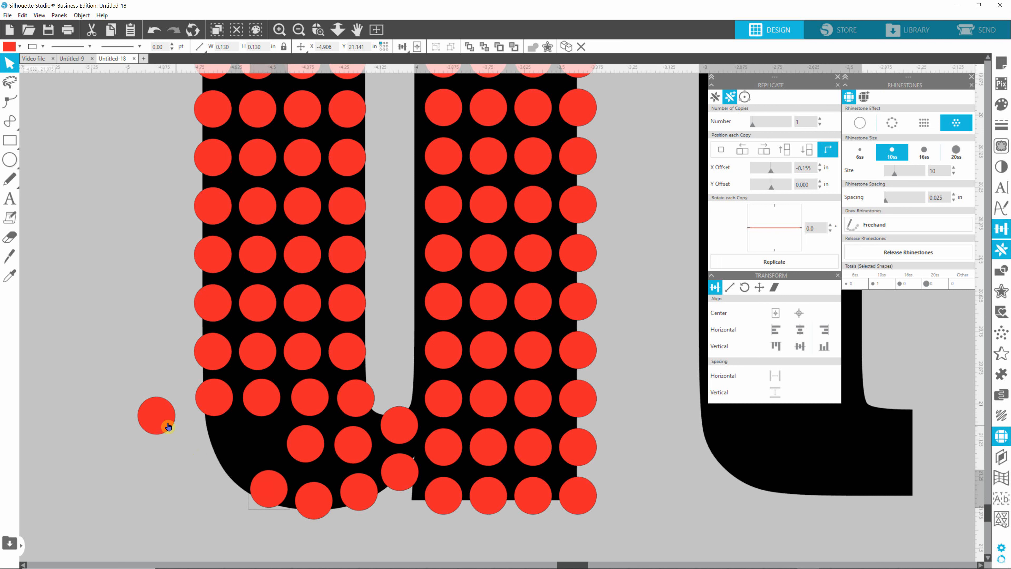
left_click_drag(168, 427, 230, 461)
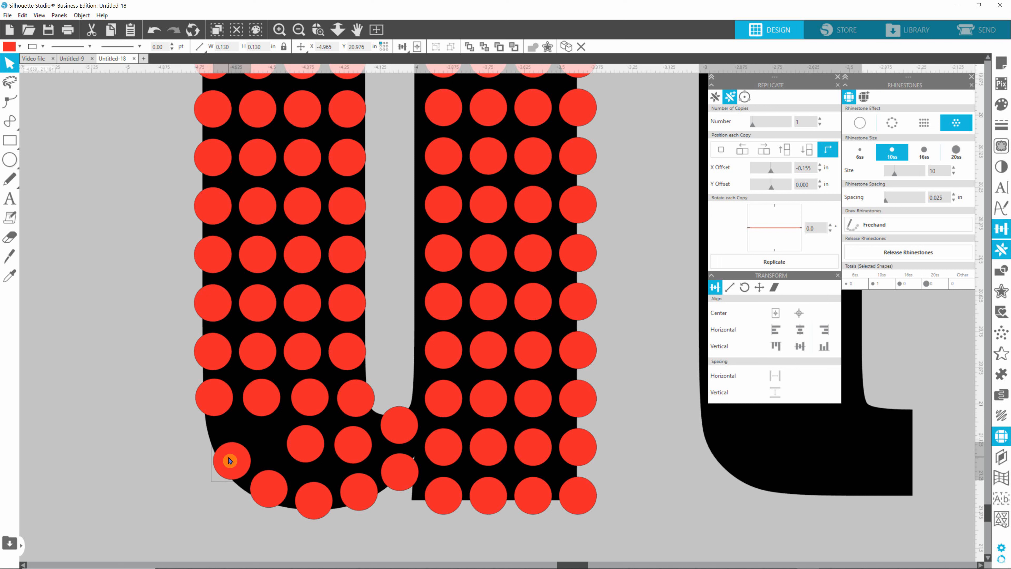
left_click_drag(268, 489, 267, 494)
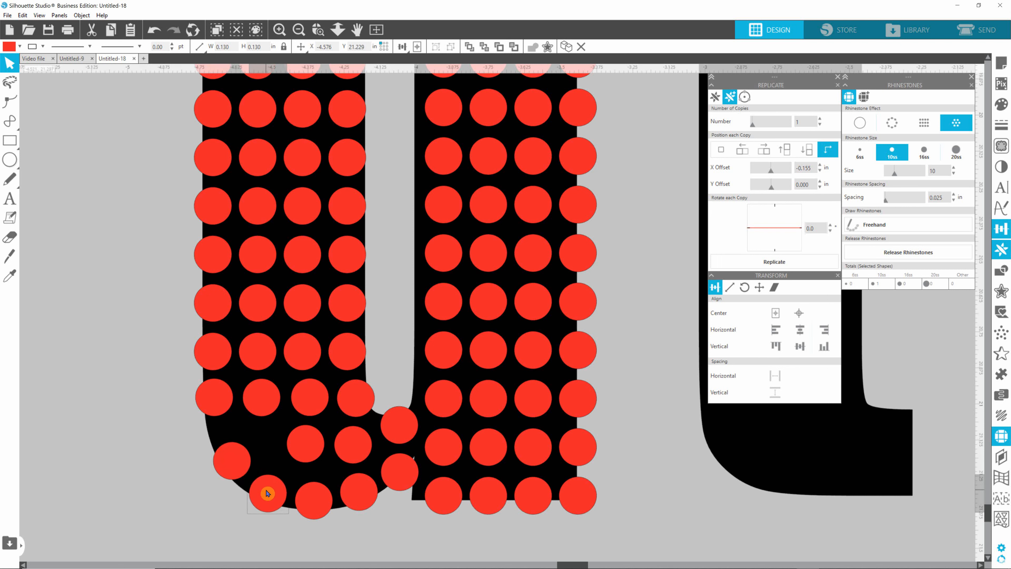
left_click(232, 462)
left_click_drag(232, 461, 233, 460)
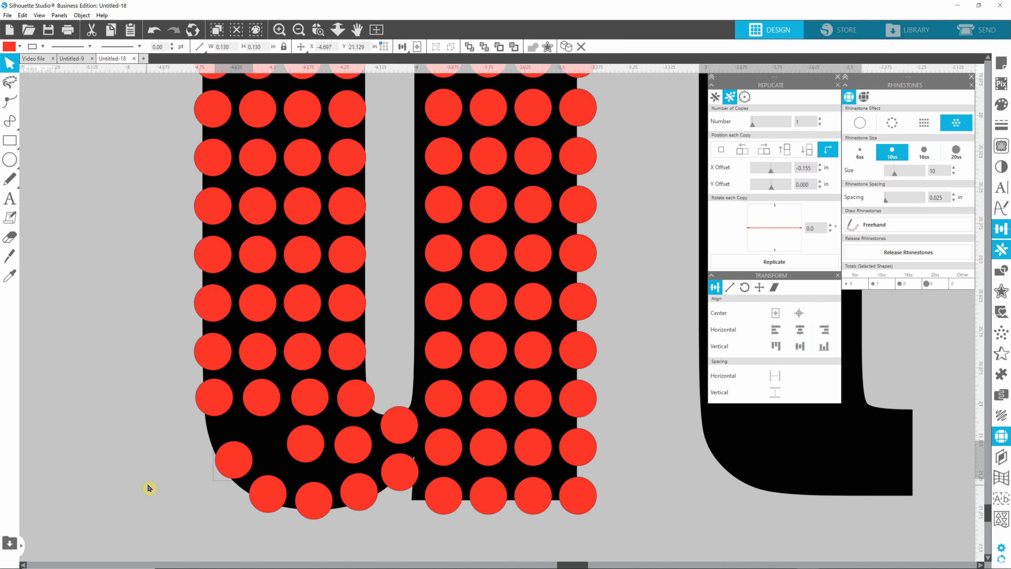
- Lower the bottom two stones of the u's outer left column and shift two inner bowl stones down to follow the curve
left_click(210, 400)
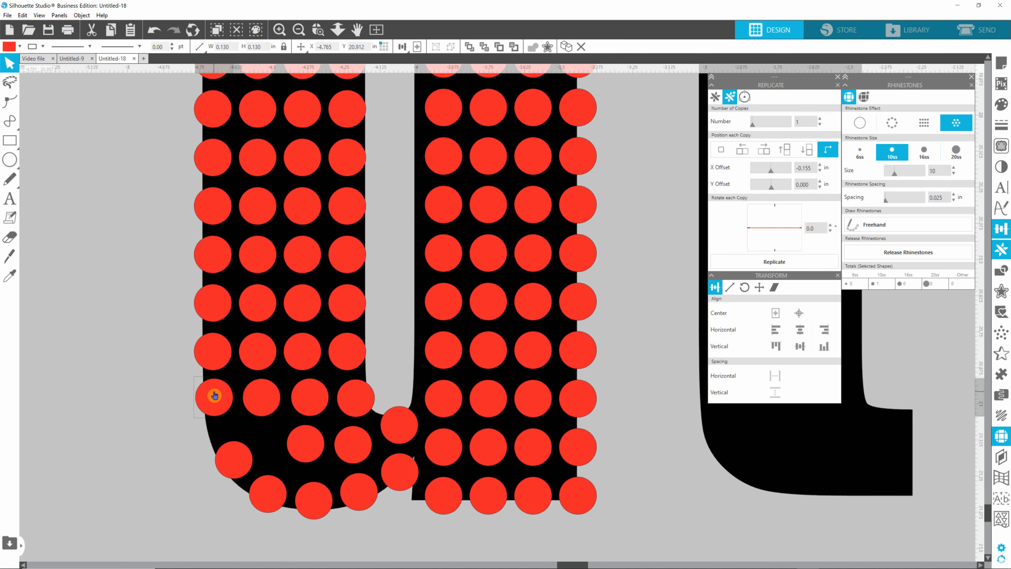
left_click_drag(216, 400, 216, 417)
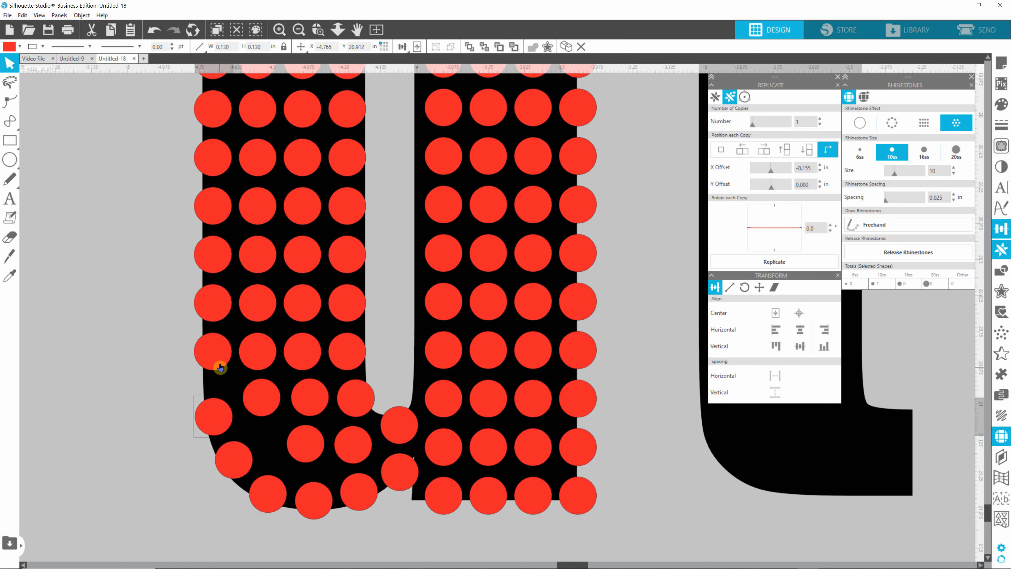
left_click_drag(214, 349, 212, 365)
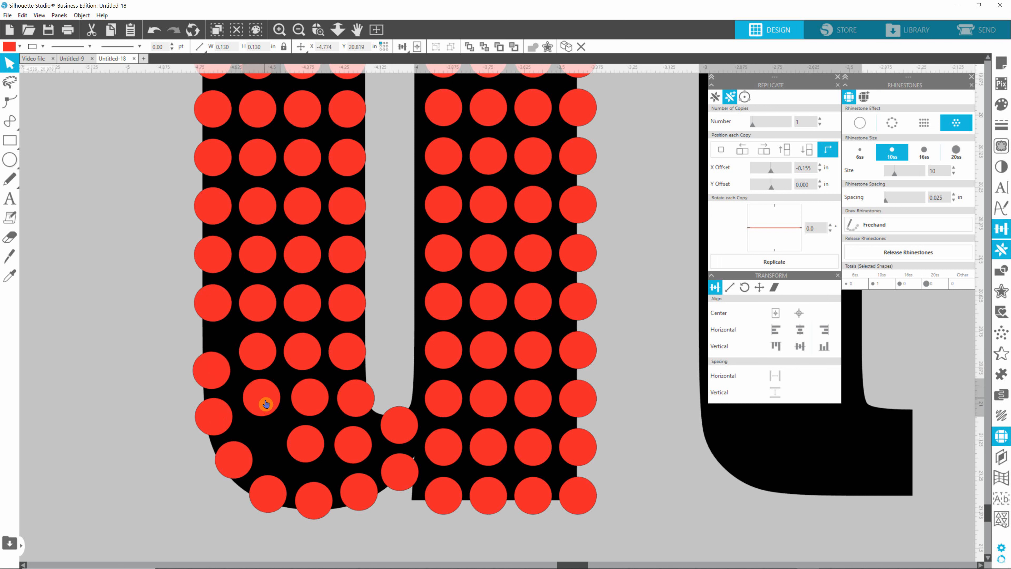
left_click_drag(264, 400, 309, 454)
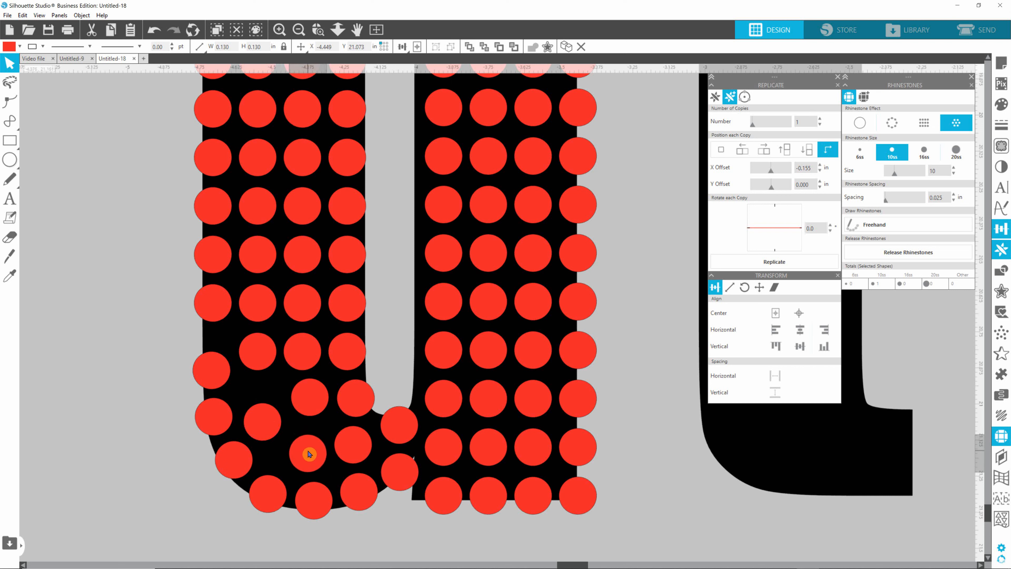
left_click_drag(261, 423, 266, 429)
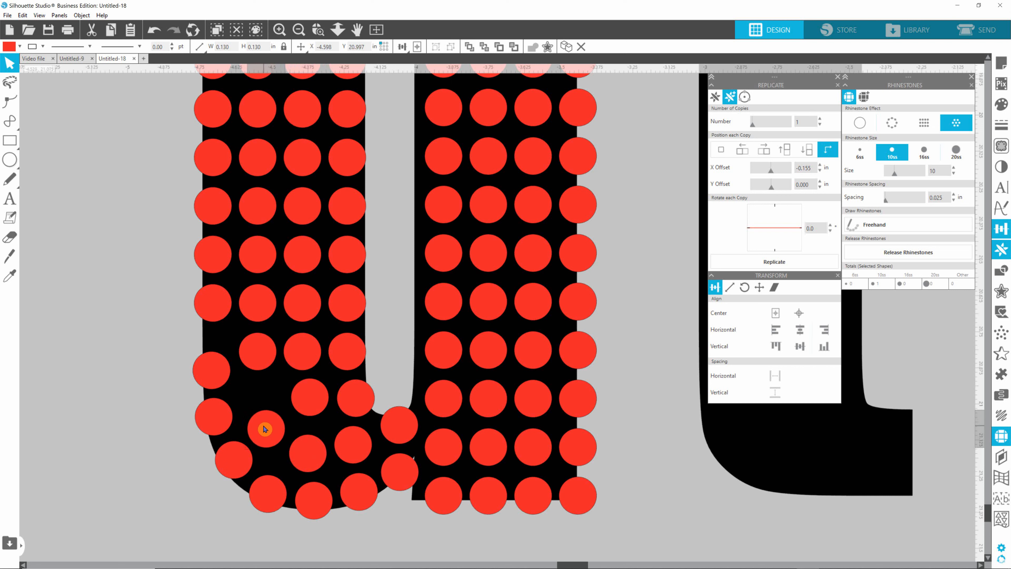
- Nudge the rhinestones in the lower-left curve of the u into even spacing and fill the remaining gap with a duplicated stone
left_click(260, 362)
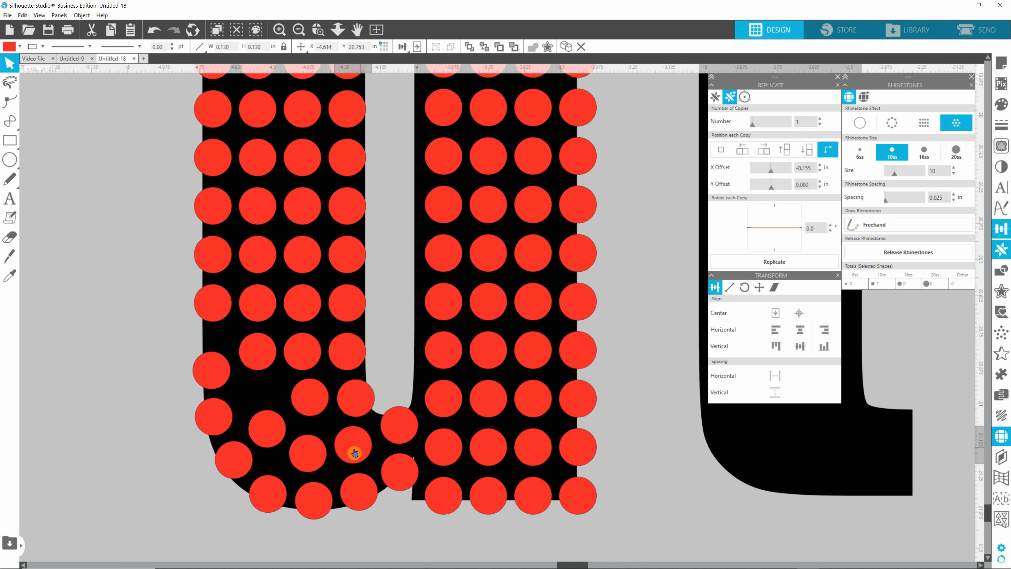
left_click_drag(354, 453, 312, 456)
left_click(307, 453)
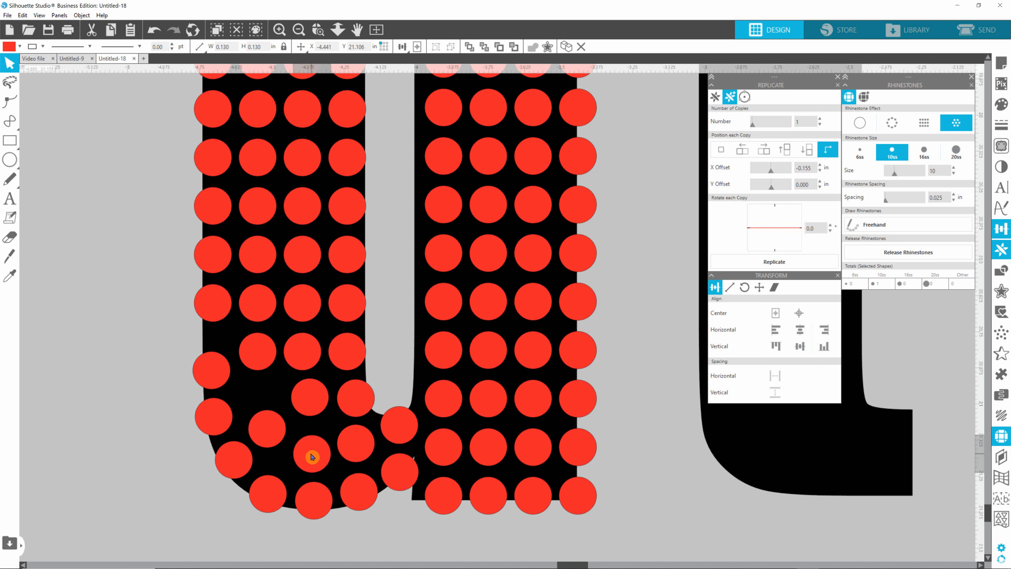
left_click(276, 437)
left_click_drag(269, 430, 272, 434)
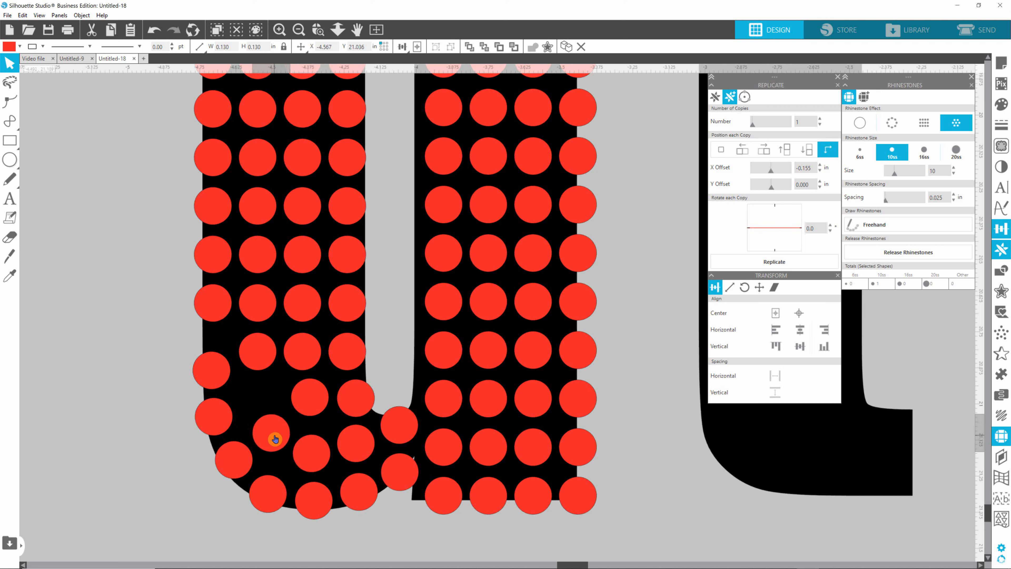
left_click_drag(274, 437, 259, 396)
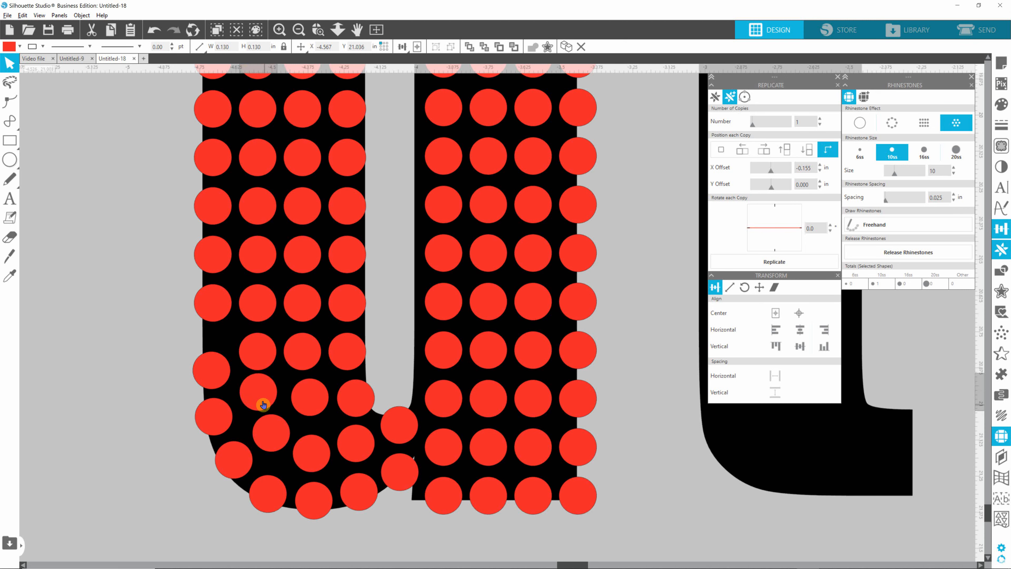
- Space the rhinestones evenly in the vertical direction within each of the three leftmost columns of the u
scroll(271, 415, "down", 5)
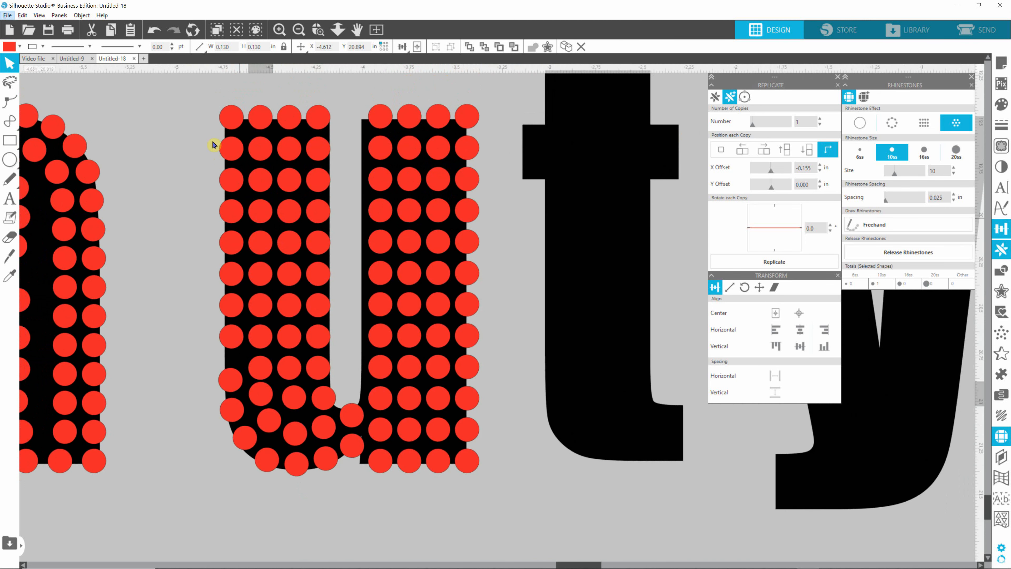
left_click_drag(210, 99, 222, 188)
left_click_drag(244, 402, 244, 428)
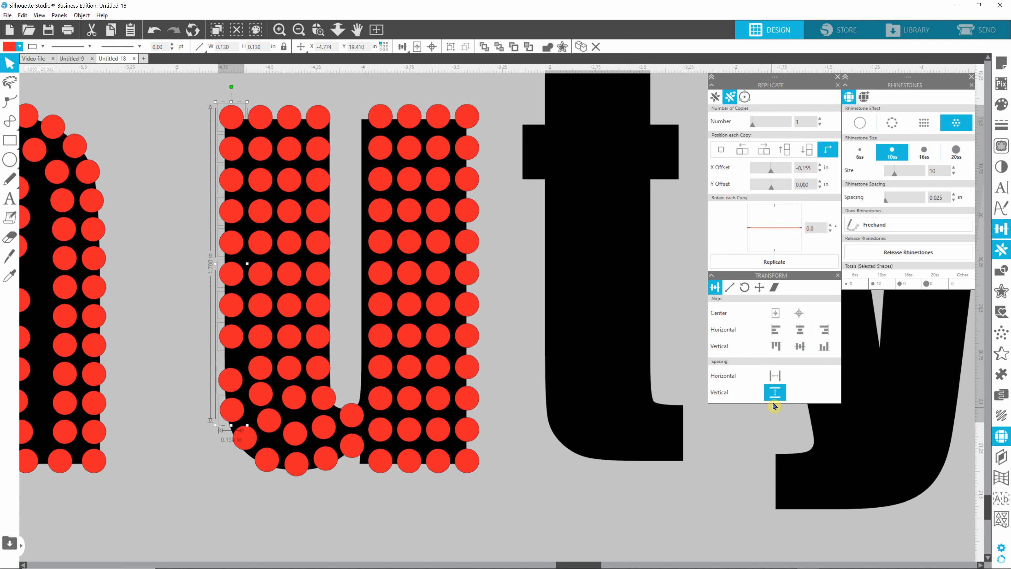
left_click(775, 392)
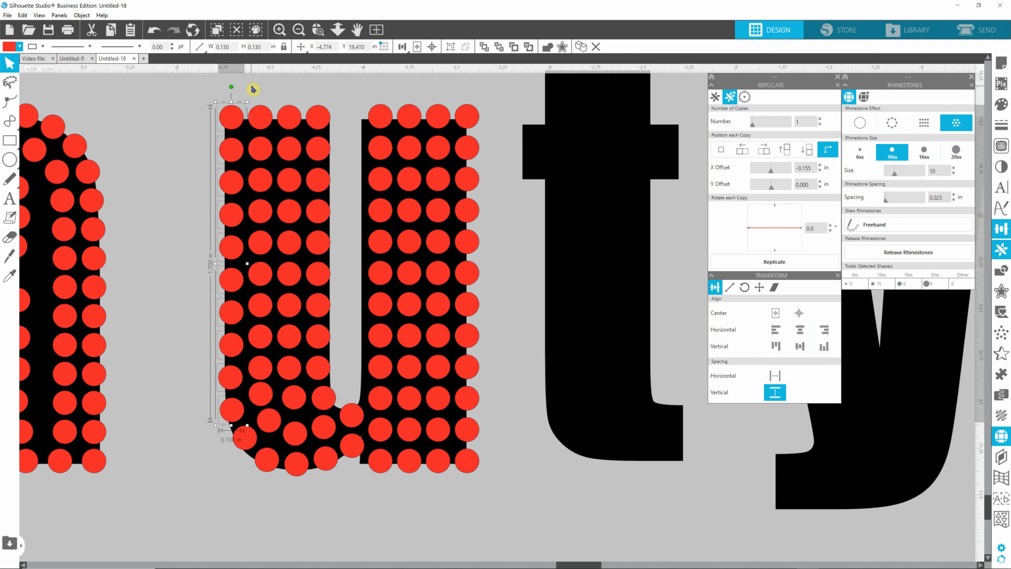
left_click_drag(244, 90, 279, 434)
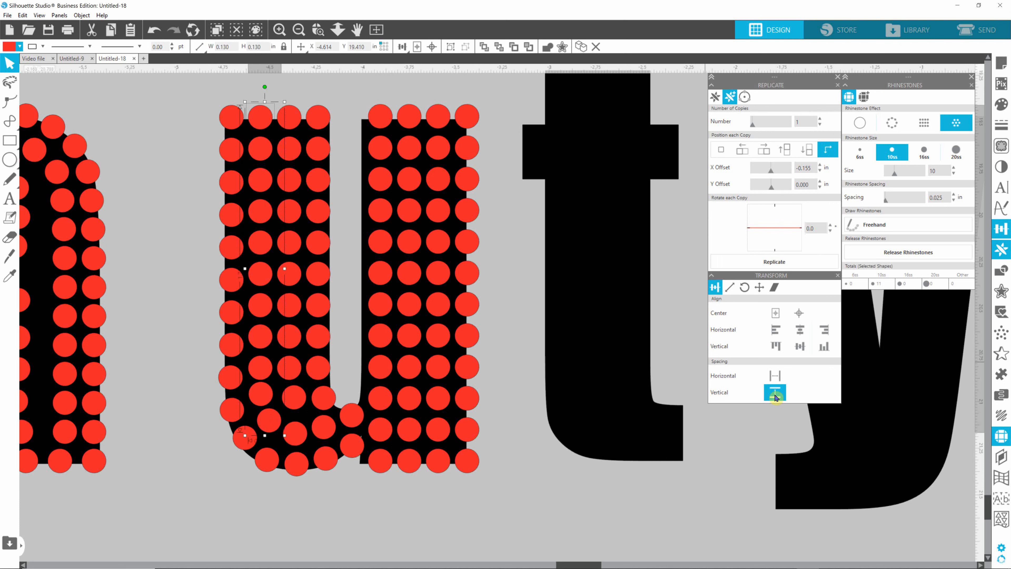
left_click(775, 392)
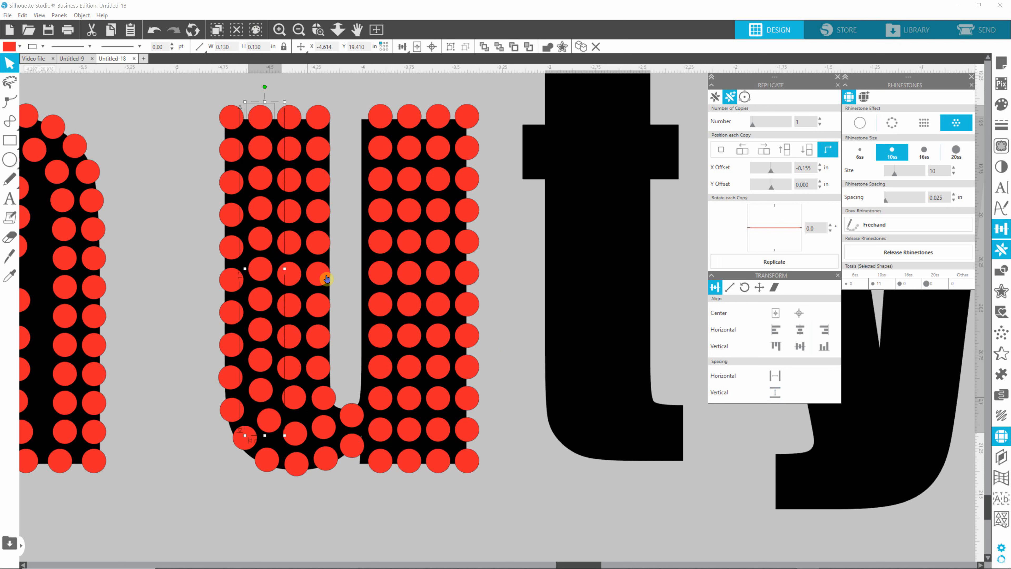
left_click_drag(273, 91, 317, 456)
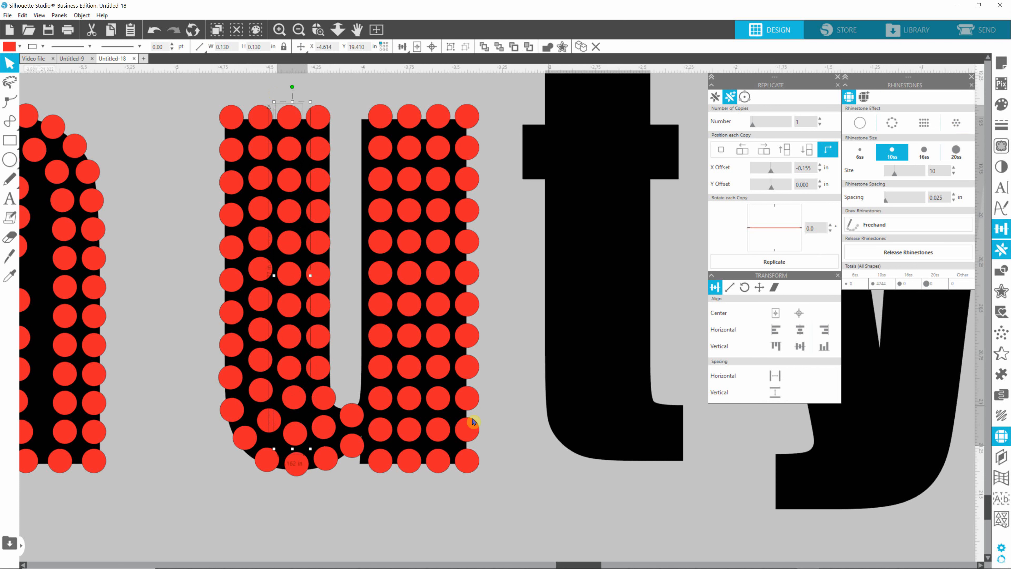
left_click(775, 394)
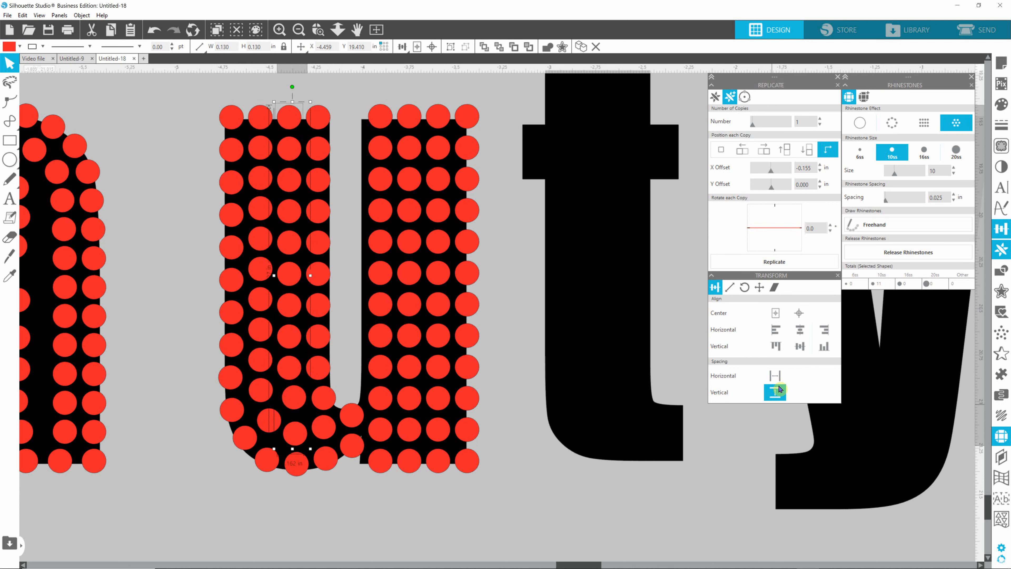
left_click(777, 392)
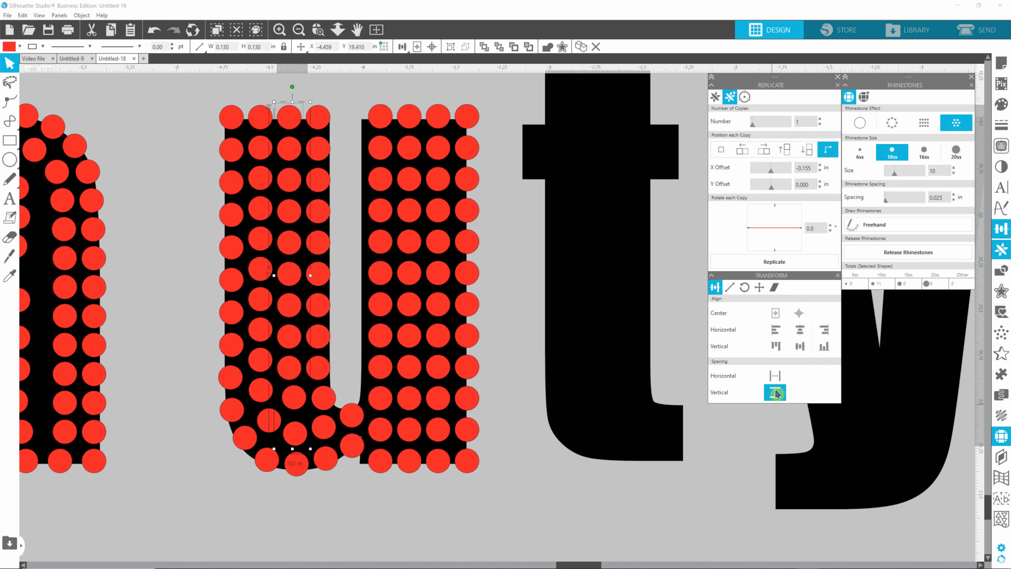
left_click(203, 472)
- Place a duplicate of the rhinestone-filled e and a just above the originals in the word Beauty
scroll(224, 452, "down", 1)
scroll(225, 452, "down", 5)
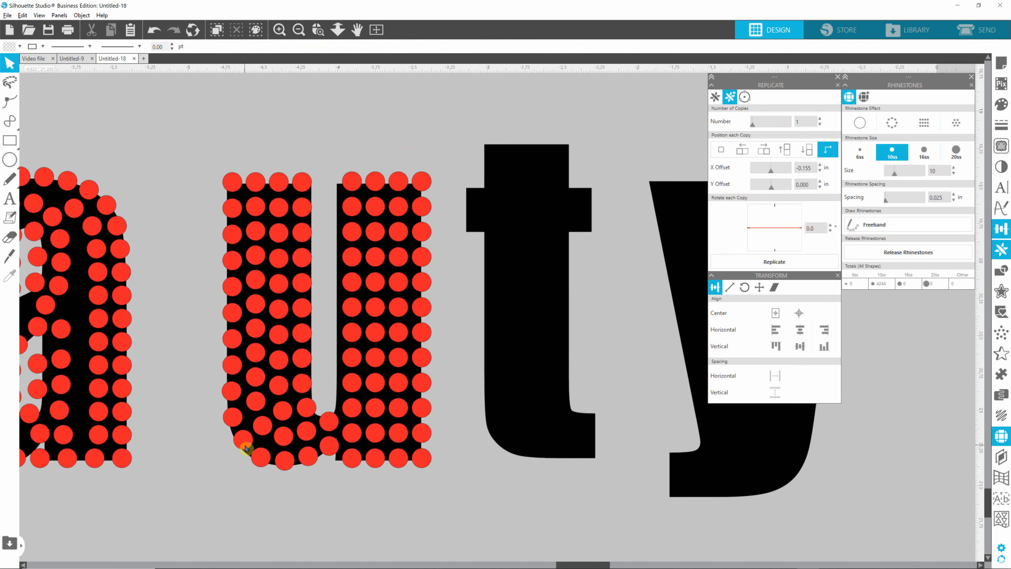
scroll(245, 444, "down", 1)
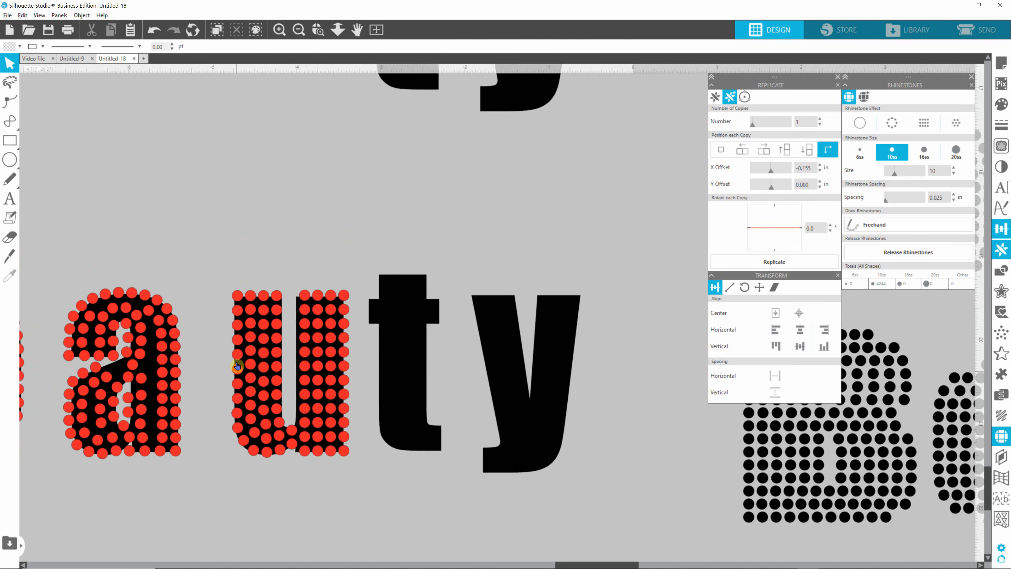
left_click_drag(227, 275, 360, 468)
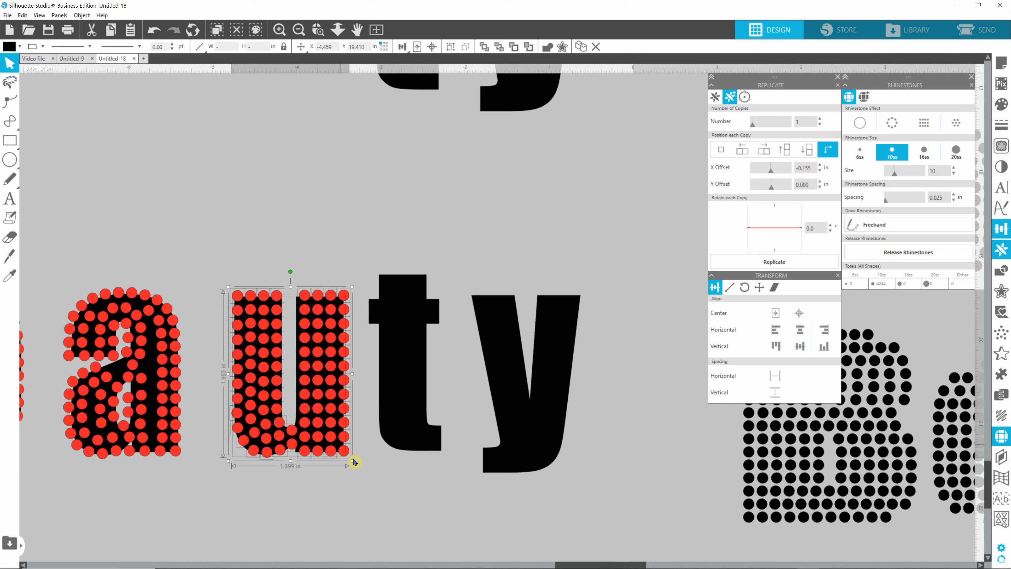
scroll(137, 405, "down", 3)
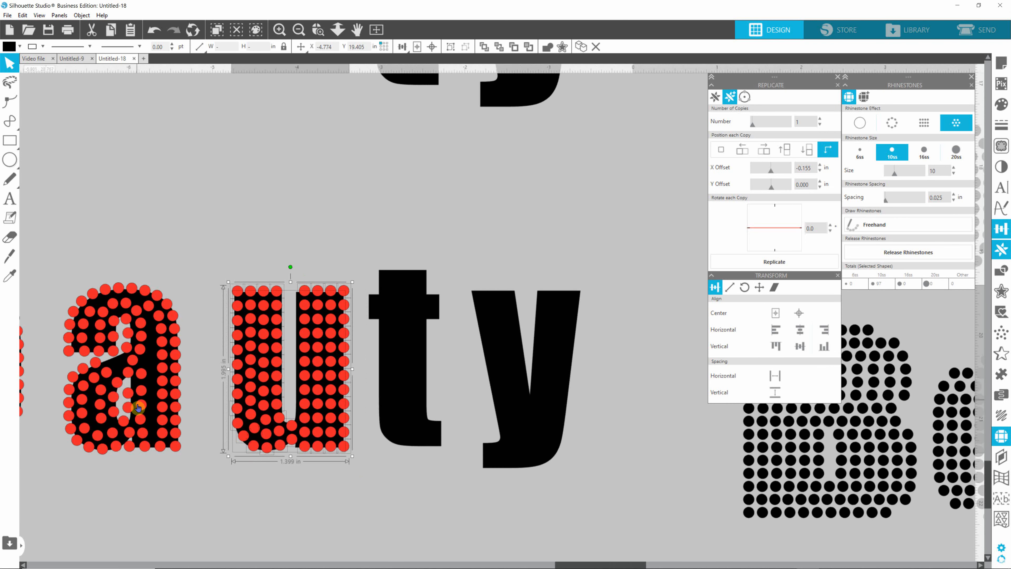
scroll(146, 395, "down", 2)
scroll(146, 395, "down", 2)
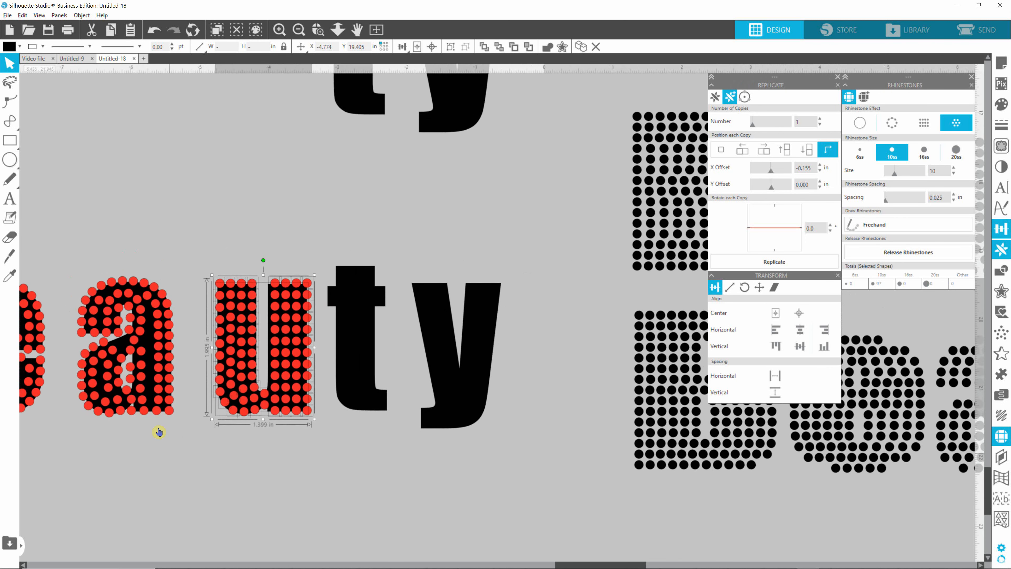
scroll(158, 429, "down", 2)
key("alt")
left_click_drag(580, 564, 531, 561)
left_click_drag(160, 230, 442, 437)
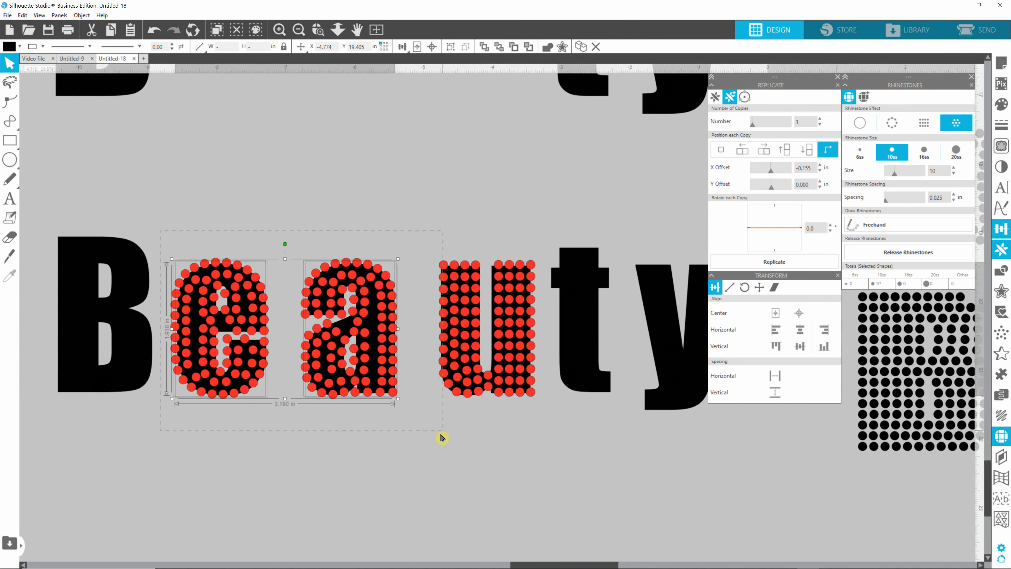
left_click_drag(354, 332, 361, 167)
left_click(460, 452)
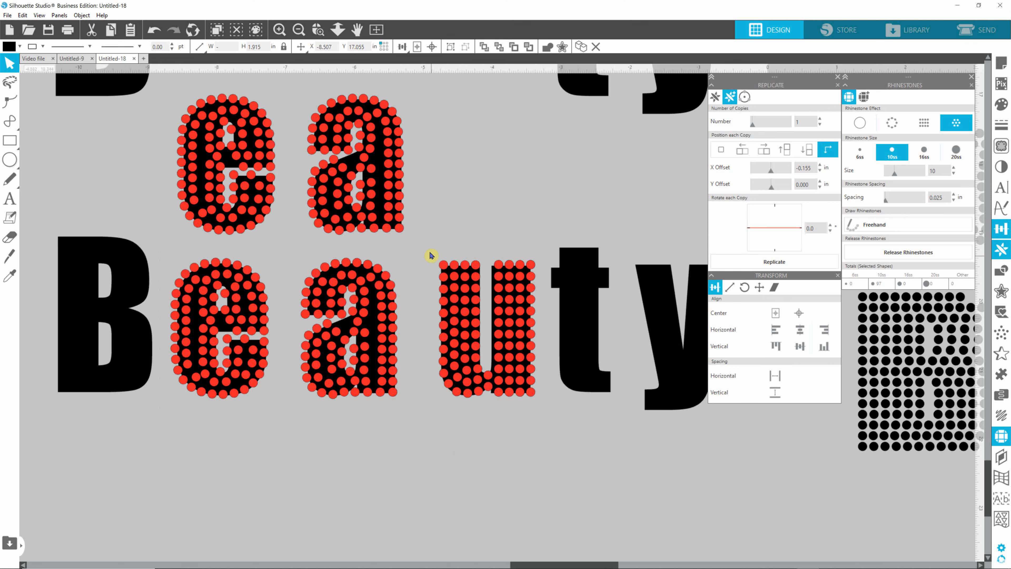
- Place a duplicate of the rhinestone-filled u below the word and delete the black letter shape behind the copy
left_click_drag(429, 256, 549, 399)
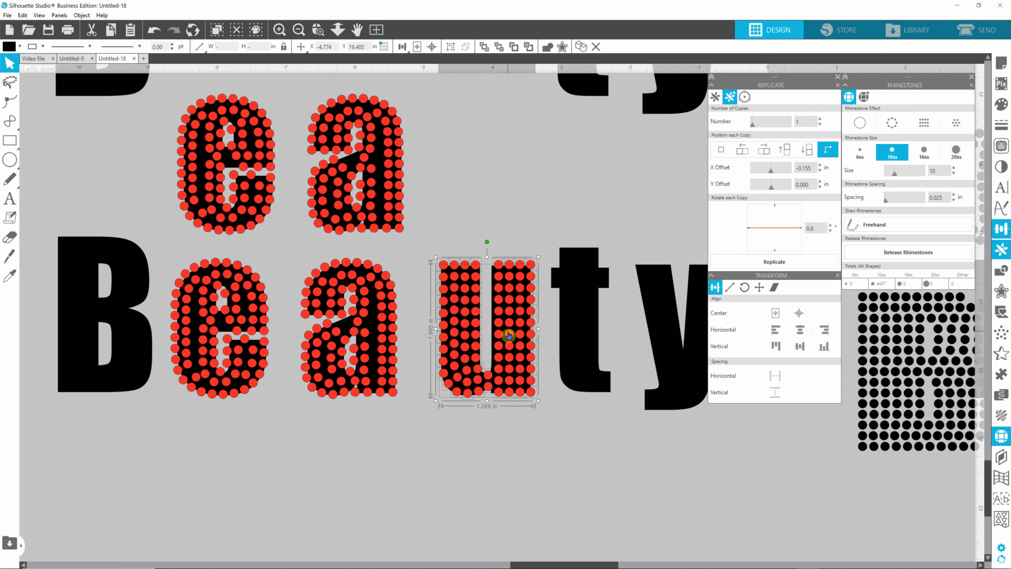
left_click_drag(495, 498, 416, 495)
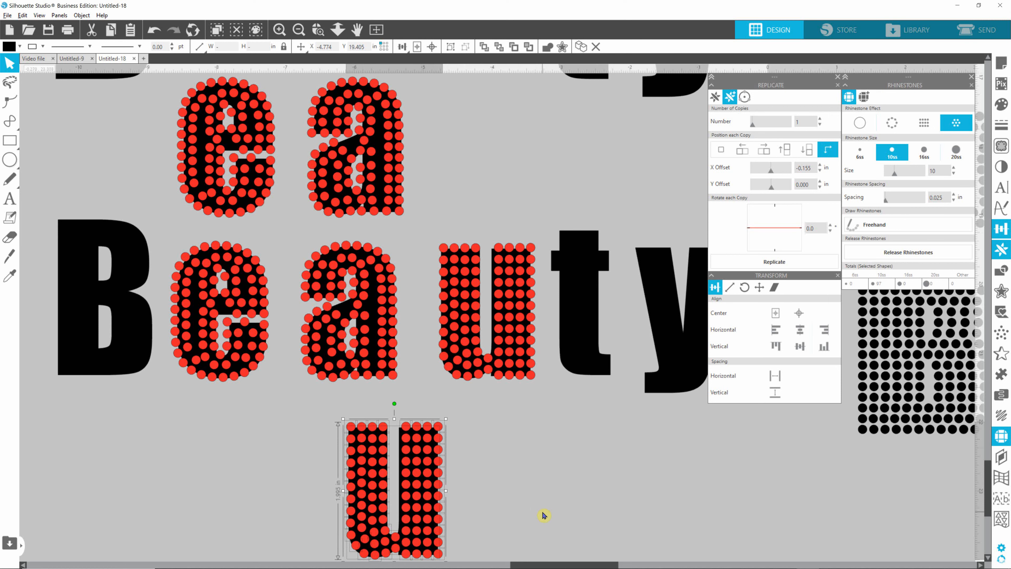
left_click(533, 508)
left_click(432, 493)
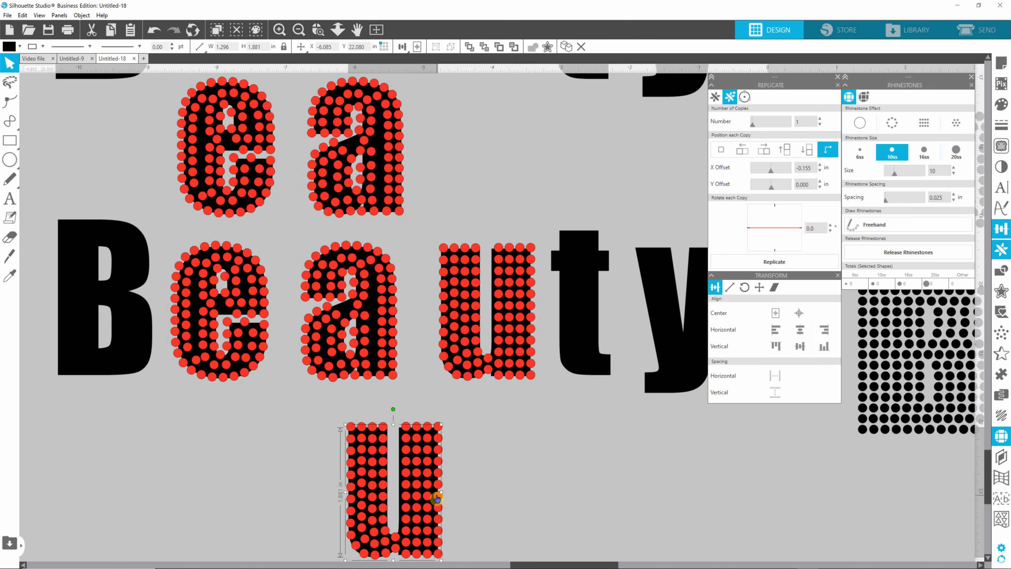
key("Delete")
- Flip the copied rhinestone u below the word vertically
scroll(470, 539, "down", 1)
scroll(471, 539, "down", 2)
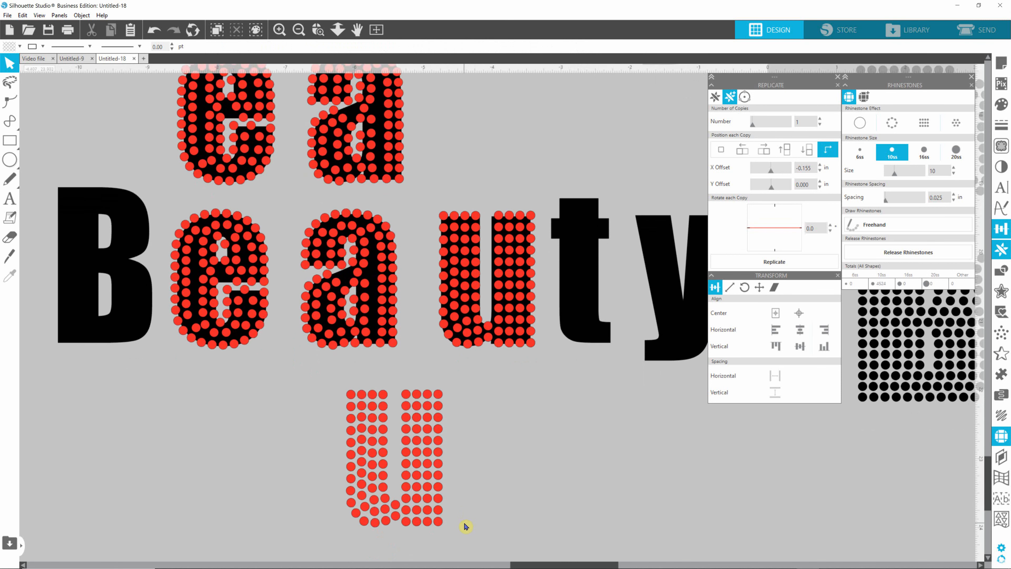
left_click_drag(326, 529, 458, 356)
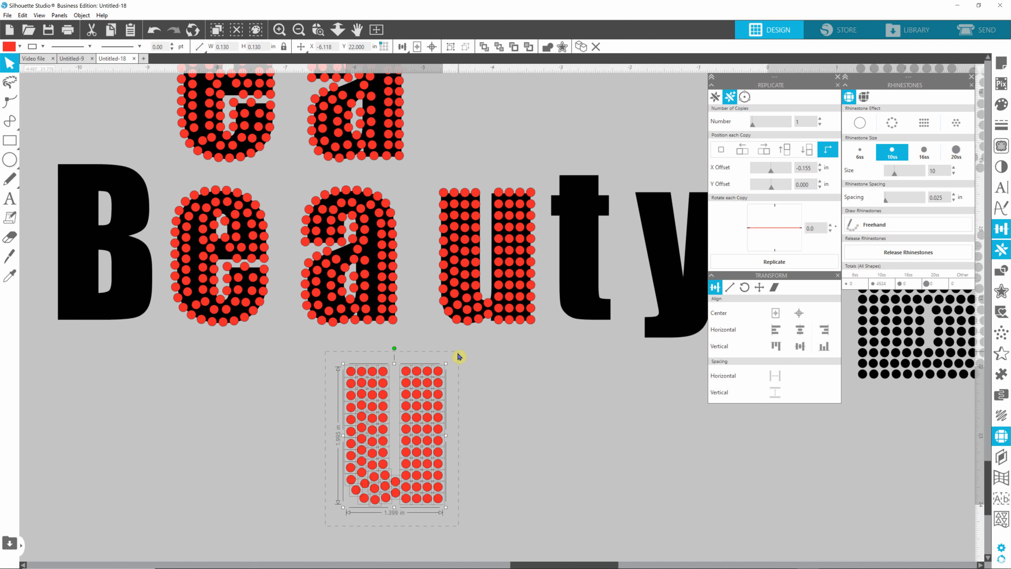
right_click(433, 421)
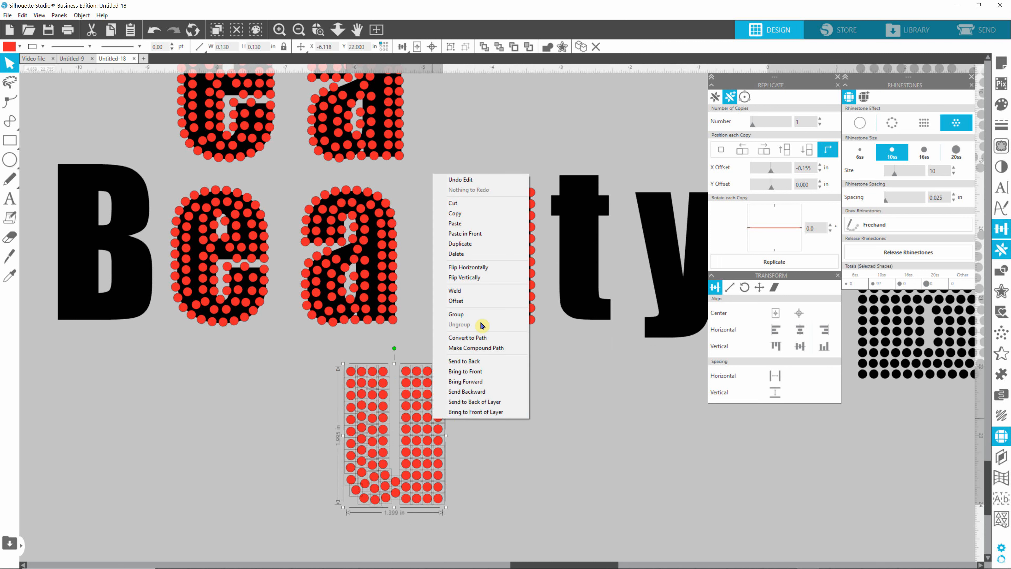
left_click(478, 283)
left_click(492, 434)
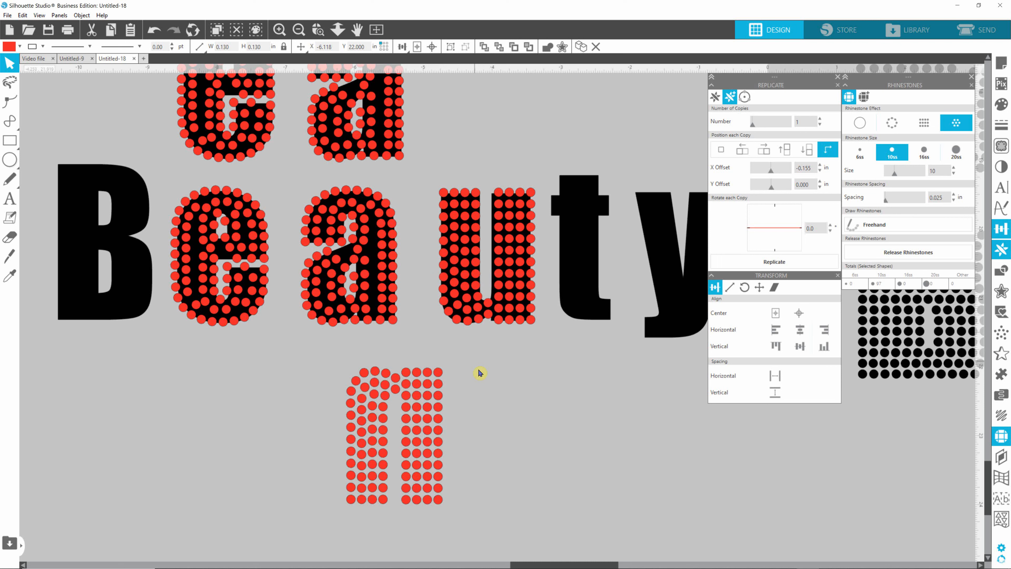
- Flip the inverted rhinestone letter horizontally to turn it into an n
left_click_drag(449, 356, 350, 515)
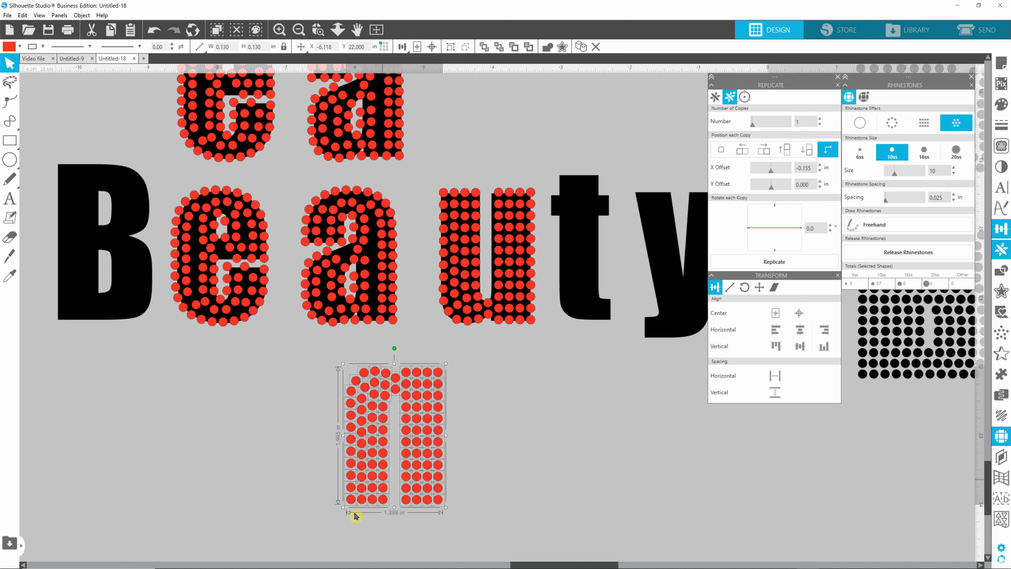
right_click(403, 451)
left_click(473, 298)
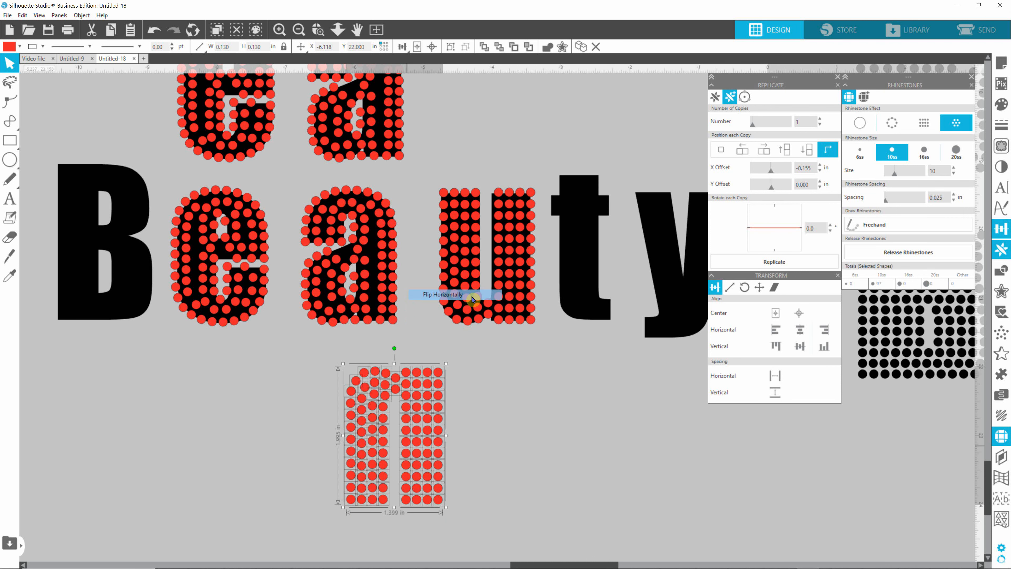
left_click(530, 452)
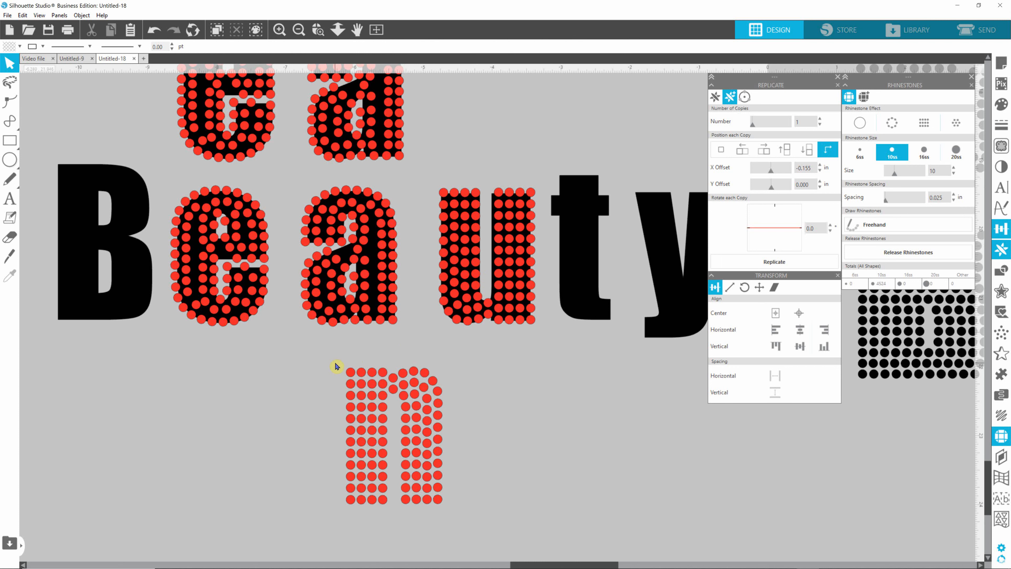
- Move the whole rhinestone n farther down and to the right, away from the word
left_click_drag(336, 366, 473, 514)
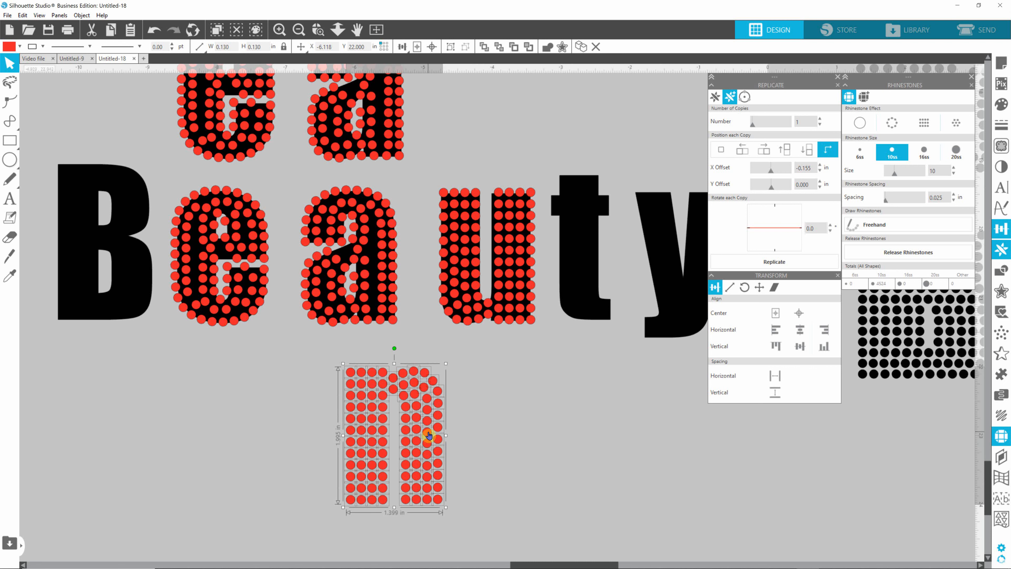
left_click_drag(427, 433, 551, 510)
left_click(577, 424)
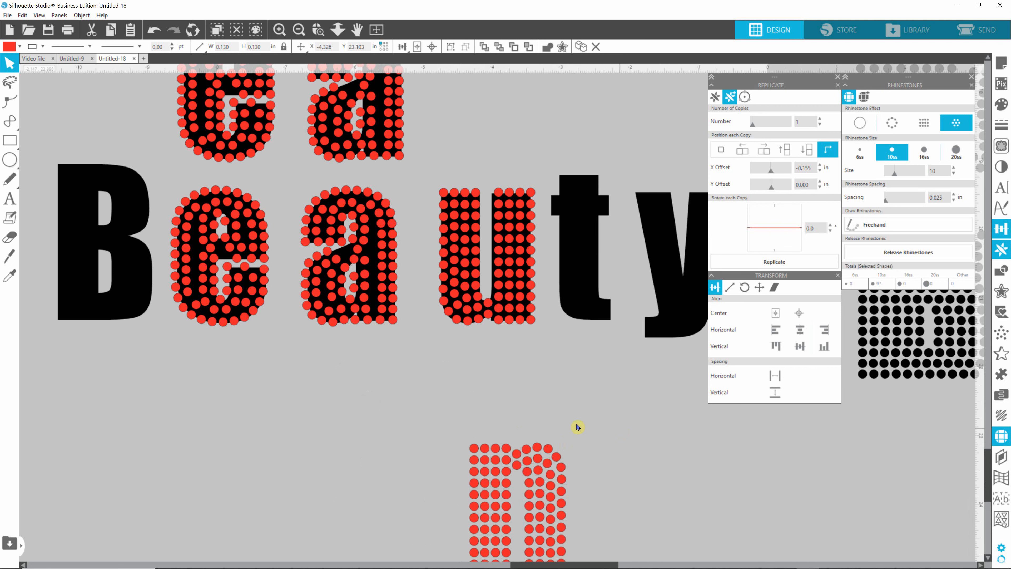
left_click_drag(426, 429, 515, 452)
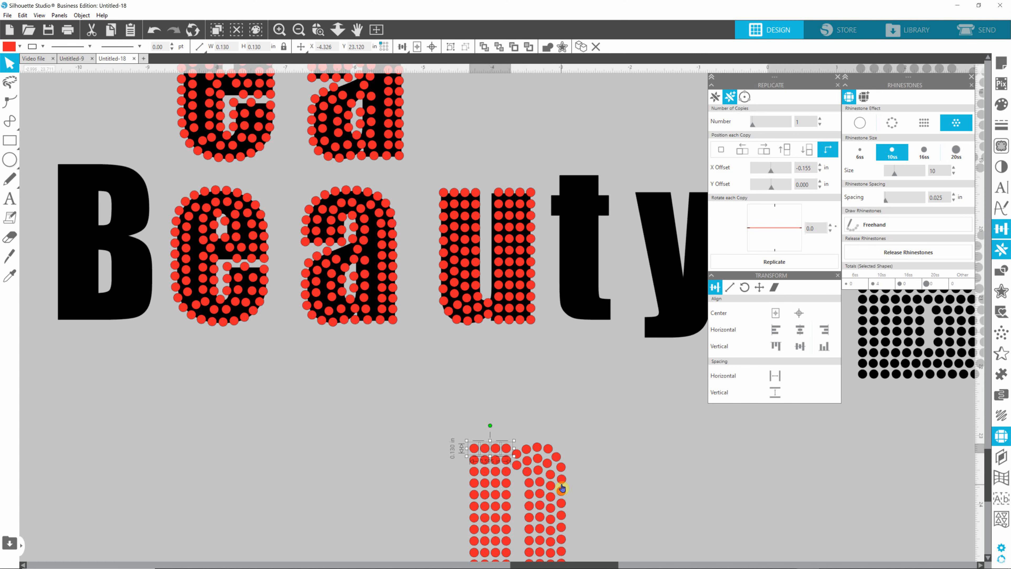
left_click(613, 500)
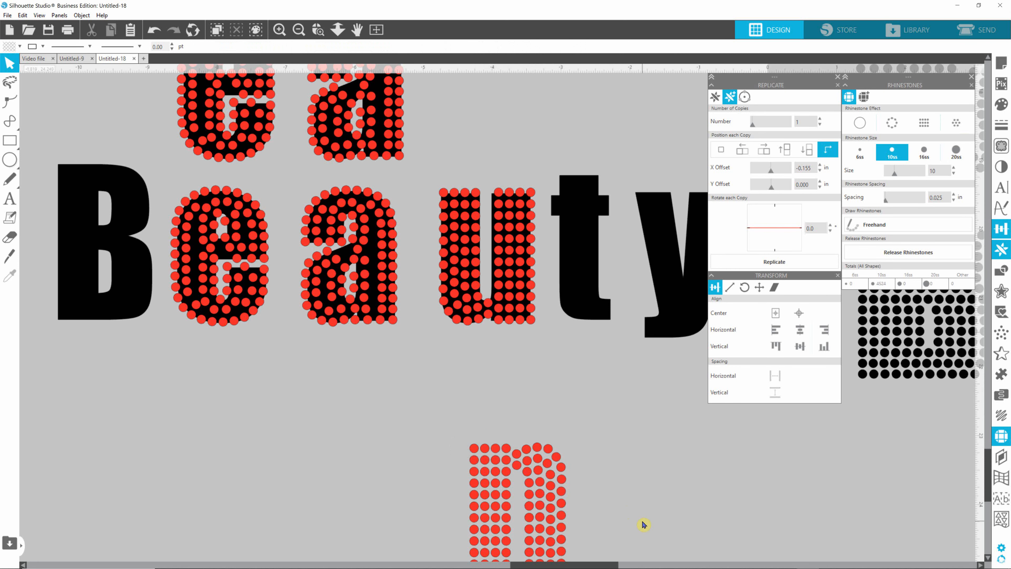
scroll(644, 525, "down", 1)
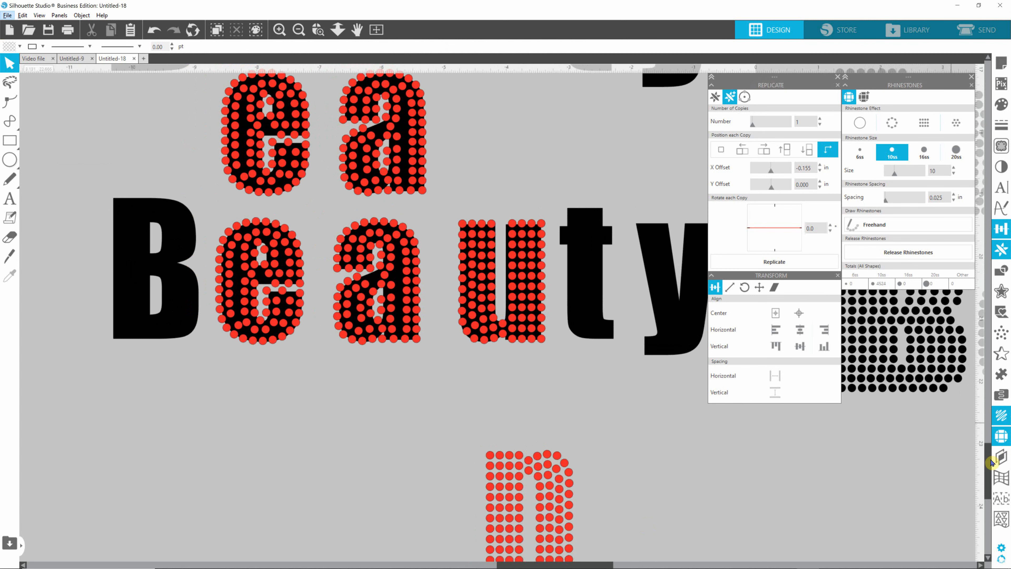
scroll(990, 473, "down", 3)
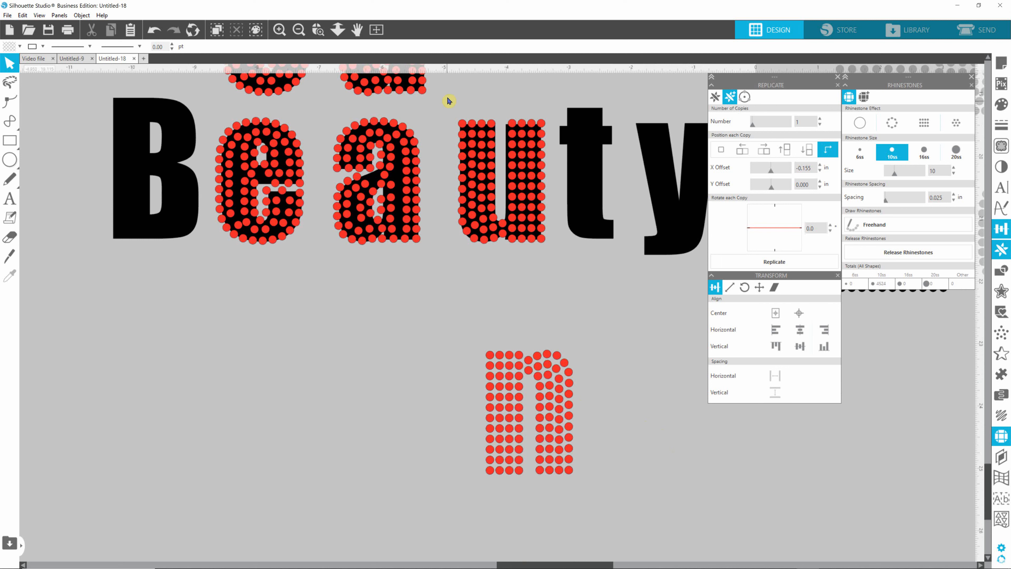
- Place a copy of the rhinestones in the u's left stem over the stem of the black t
left_click_drag(447, 100, 508, 267)
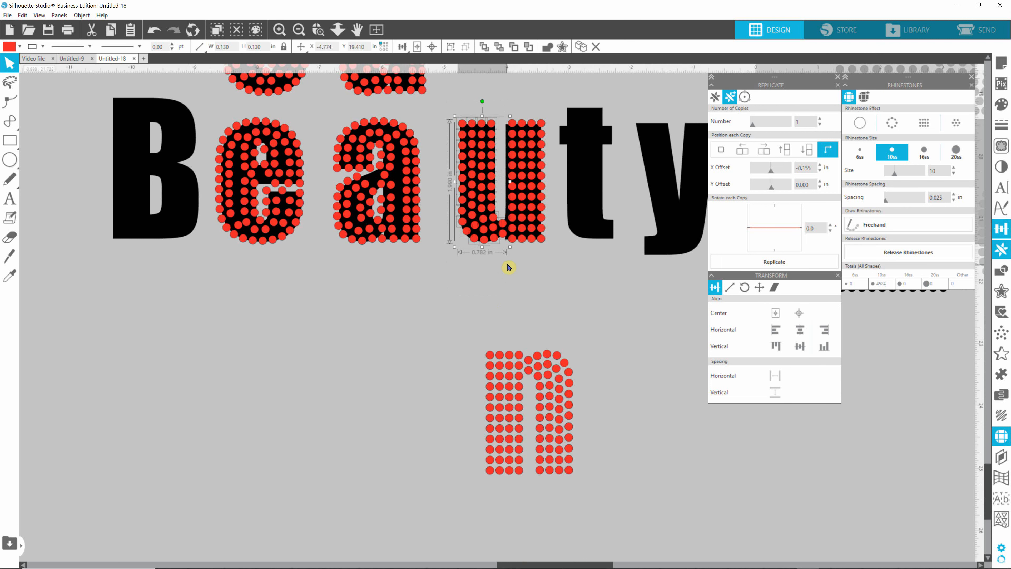
left_click(485, 183)
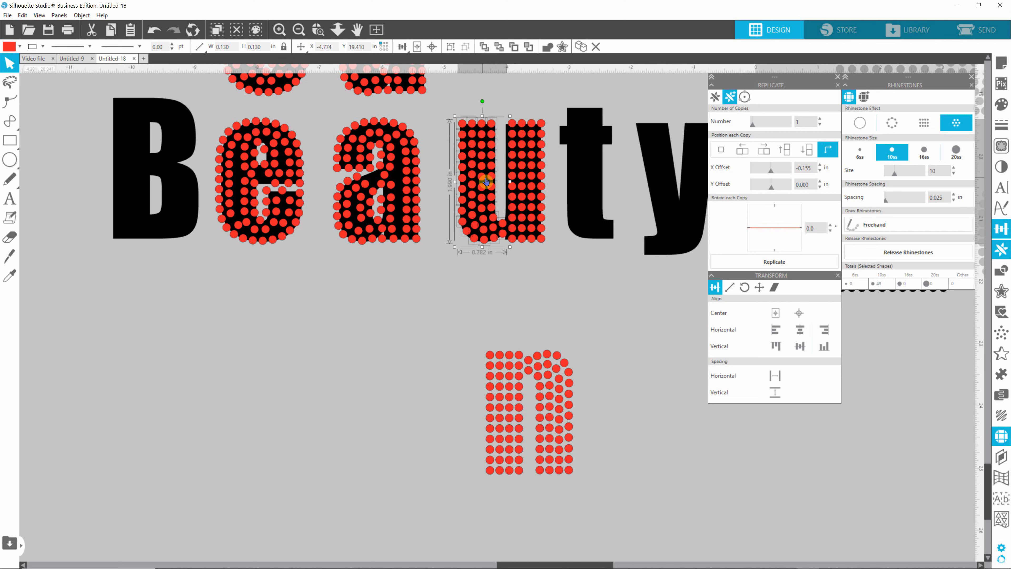
left_click_drag(486, 182, 592, 180)
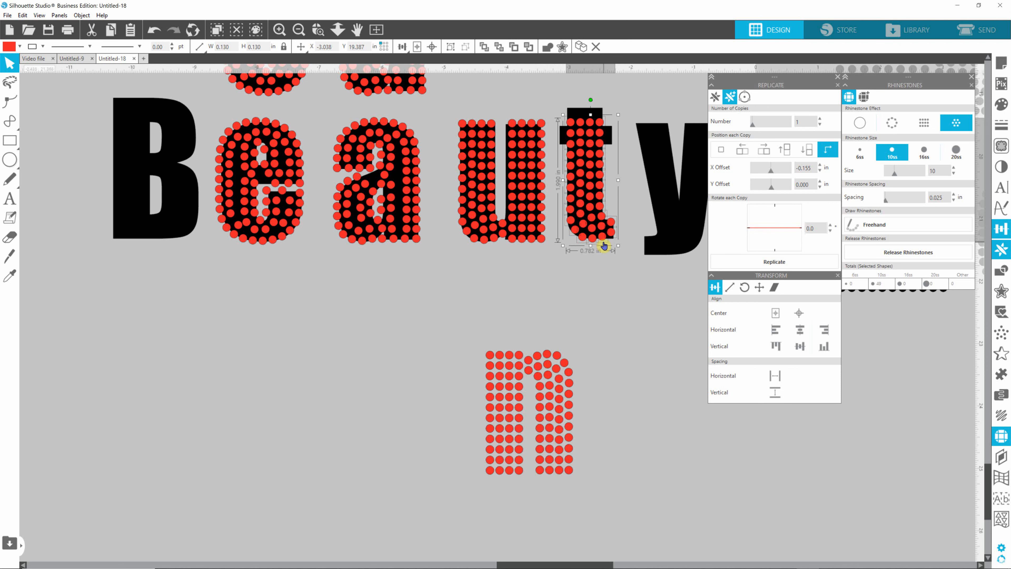
- Rearrange the individual rhinestones around the t's foot and duplicate one to fill the gap at its tip
left_click(616, 265)
scroll(617, 271, "up", 2)
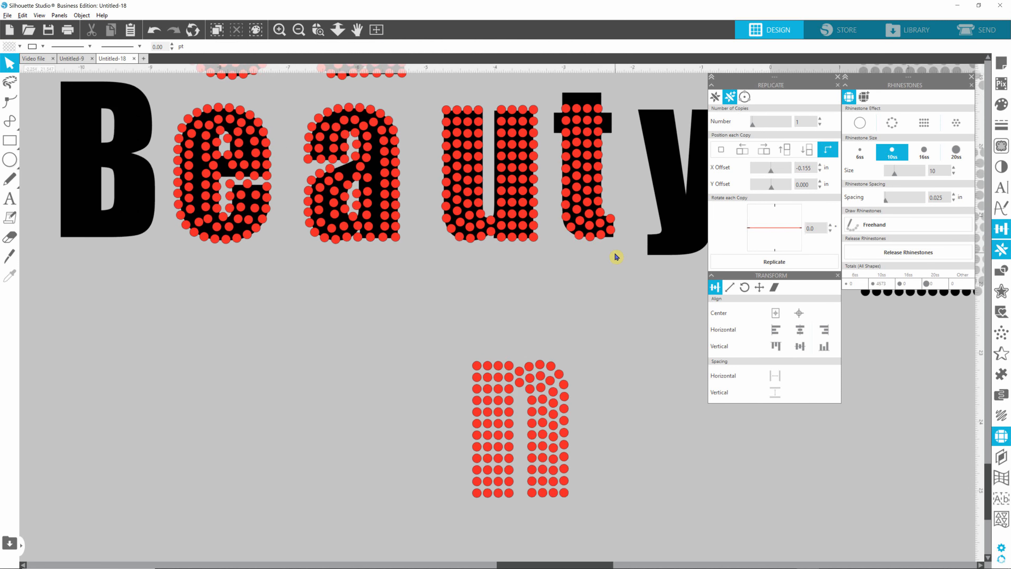
scroll(619, 239, "up", 4)
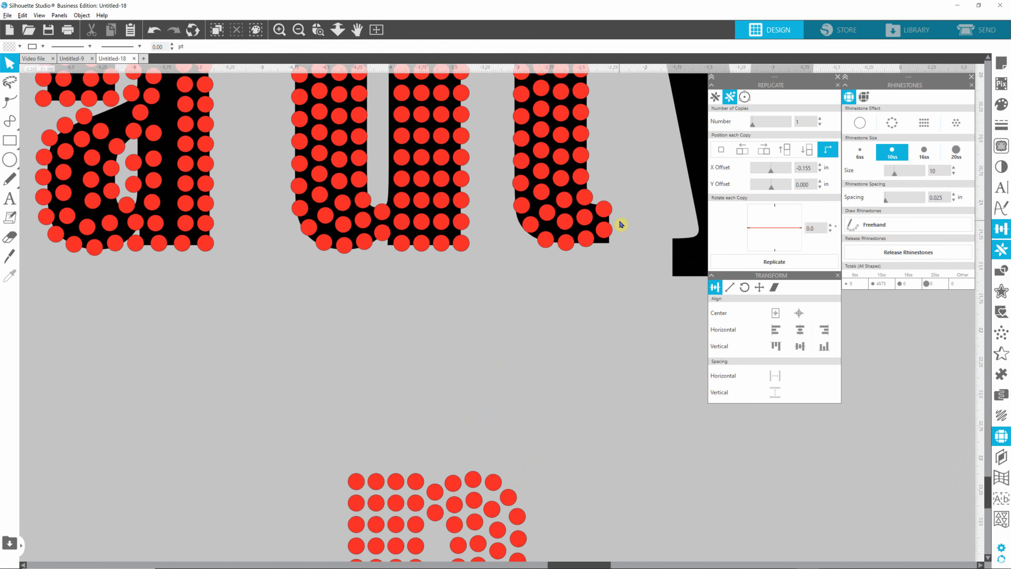
left_click(583, 243)
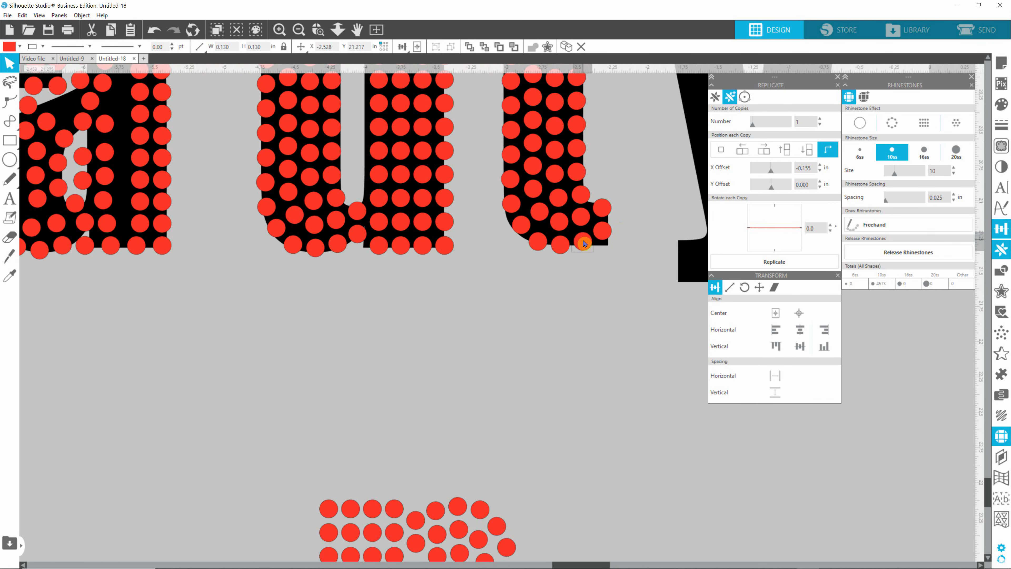
left_click_drag(602, 229, 609, 245)
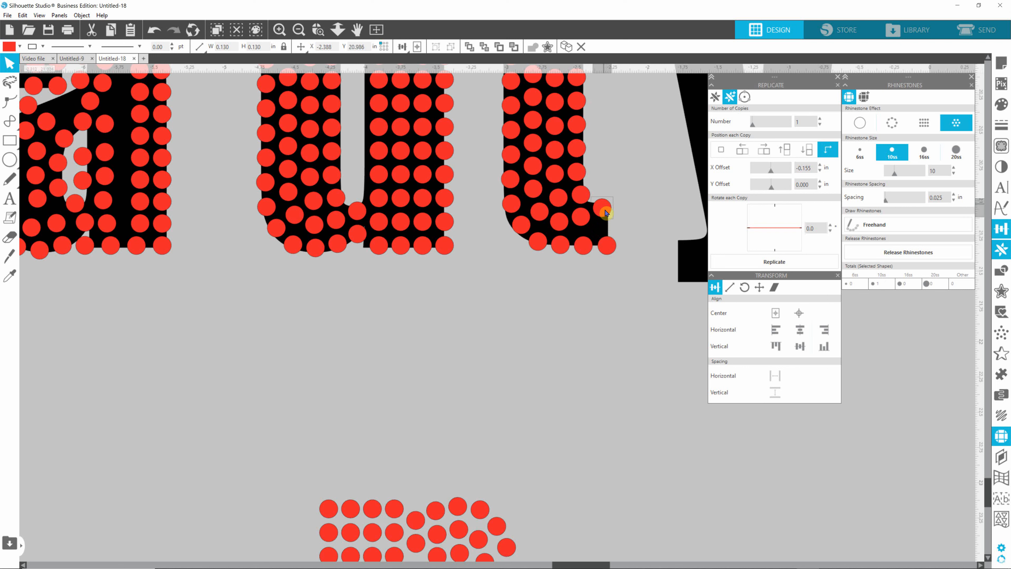
mouse_move(602, 208)
left_mouse_down()
mouse_move(607, 221)
mouse_move(585, 223)
mouse_move(609, 214)
mouse_move(609, 201)
left_mouse_up()
left_click(584, 220)
left_click(609, 225)
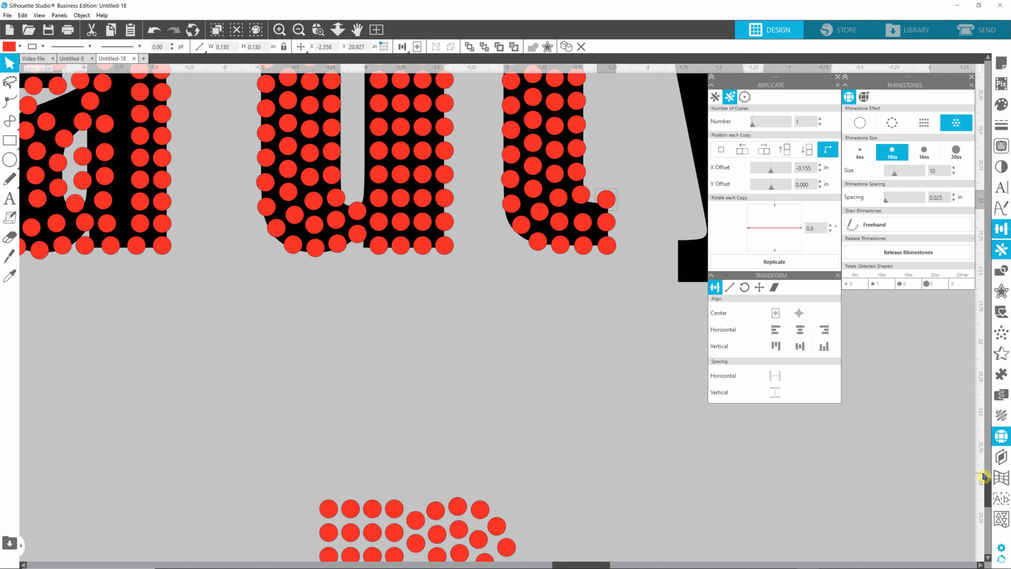
- Space the column of rhinestones along the right edge of the t's stem evenly in the vertical direction
mouse_move(987, 494)
left_mouse_down()
mouse_move(988, 467)
mouse_move(988, 477)
left_mouse_up()
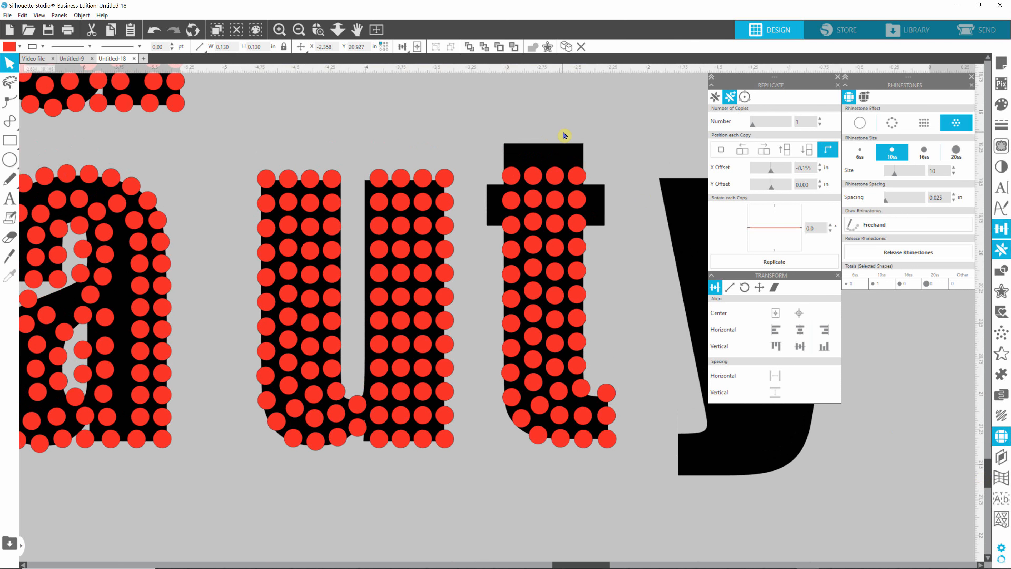
left_click_drag(563, 130, 602, 309)
left_click_drag(608, 367, 597, 454)
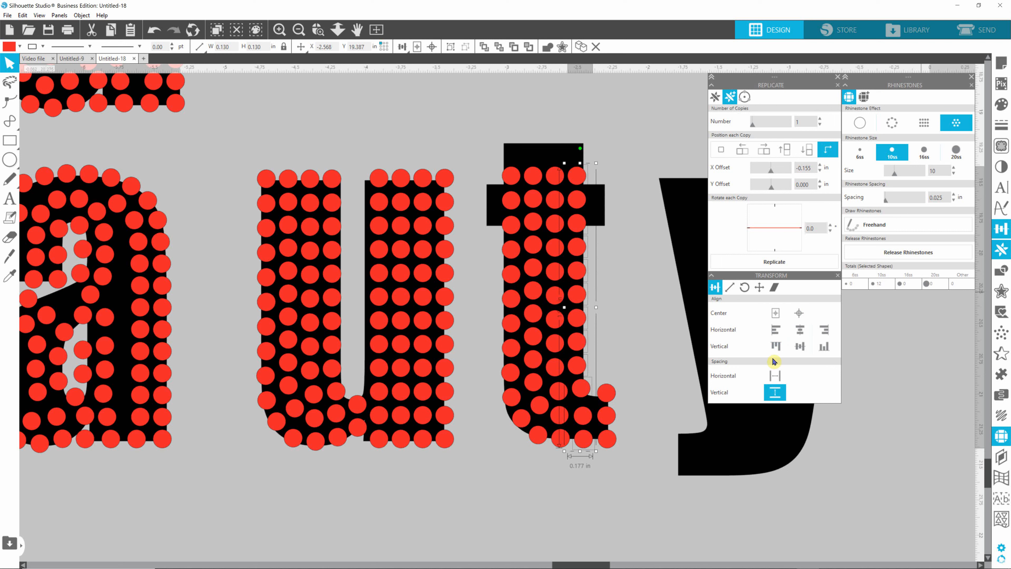
left_click(776, 394)
left_click(638, 329)
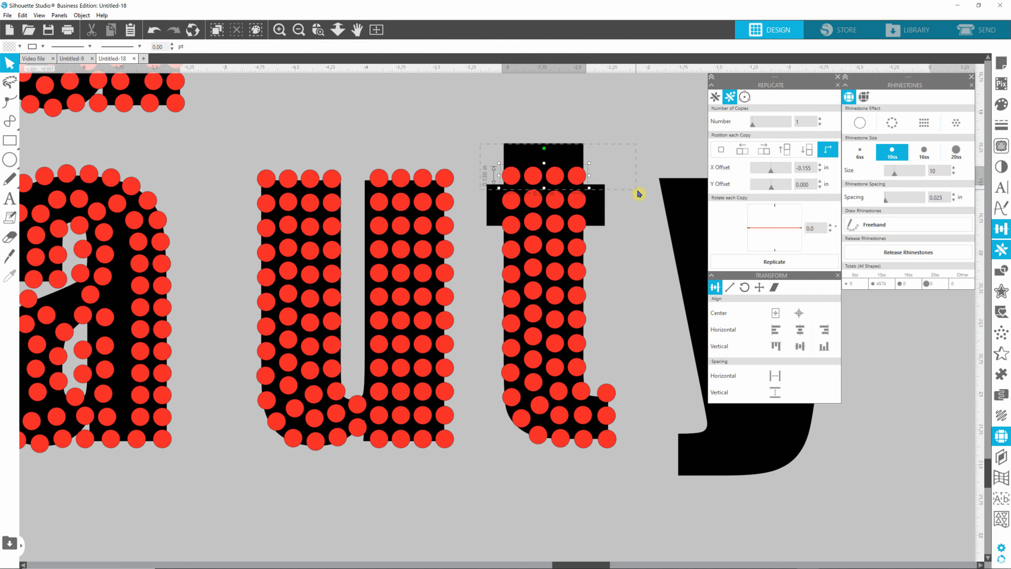
- Duplicate the top row of four rhinestones on the t upward to fill the top of its stem
left_click(559, 180)
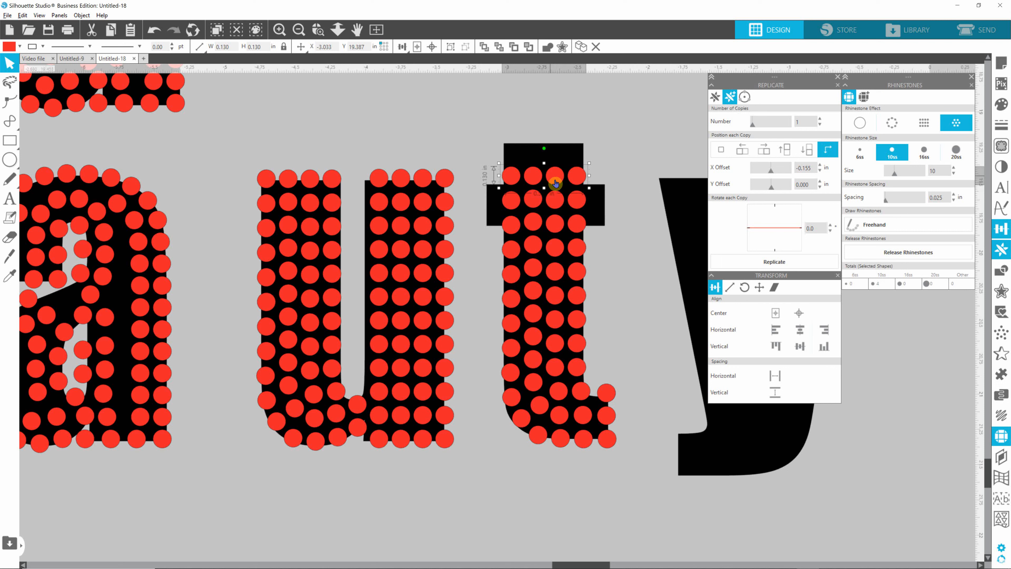
left_click_drag(554, 179, 555, 158)
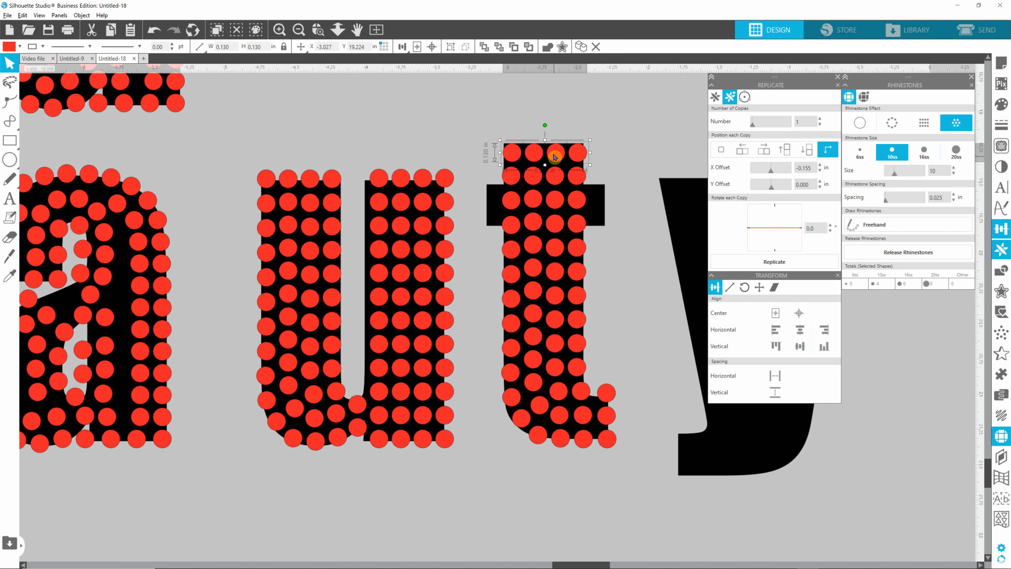
left_click(650, 252)
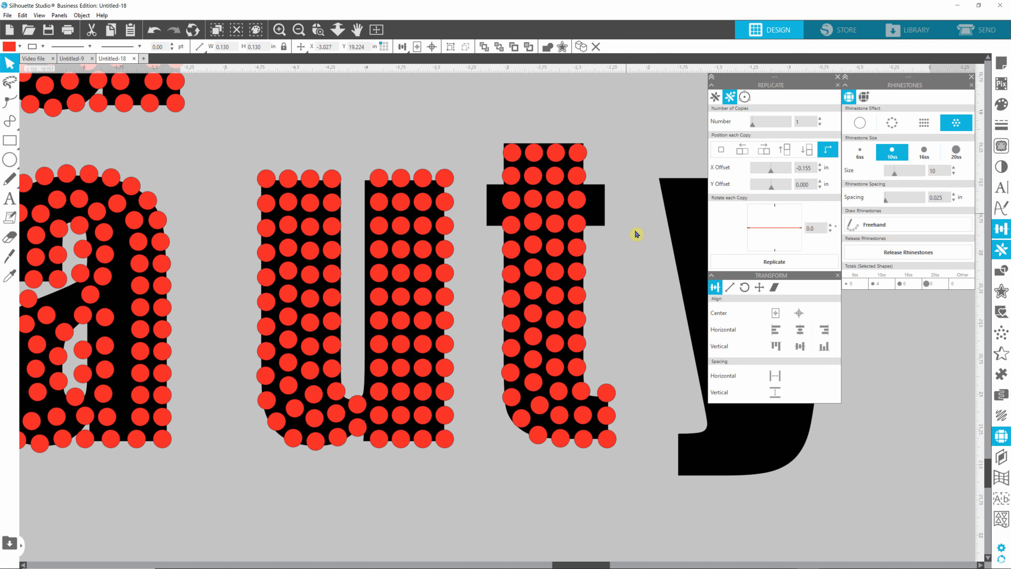
- Copy a vertical group of three stem rhinestones onto both ends of the t's crossbar
left_click(623, 177)
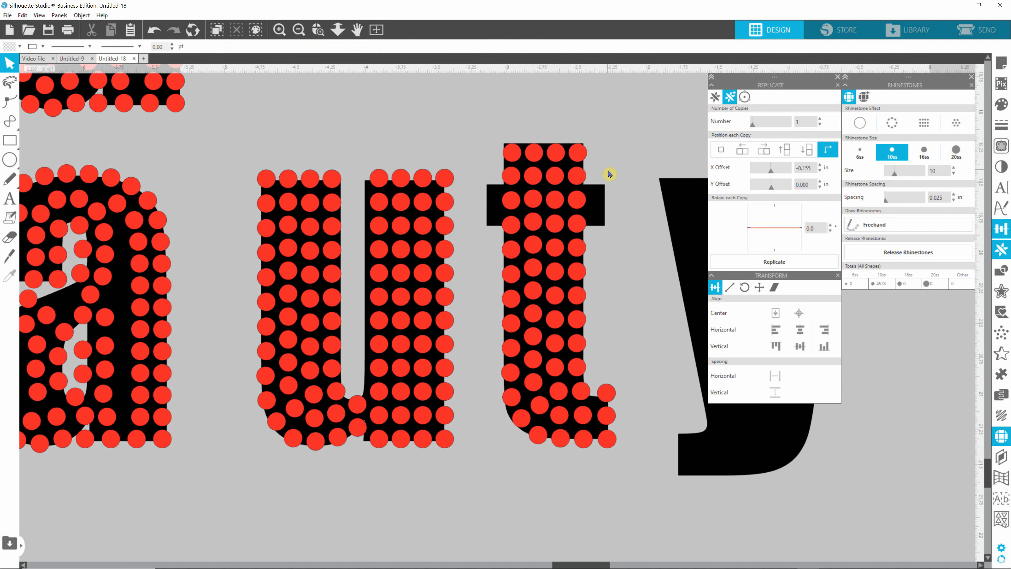
left_click_drag(604, 162, 561, 235)
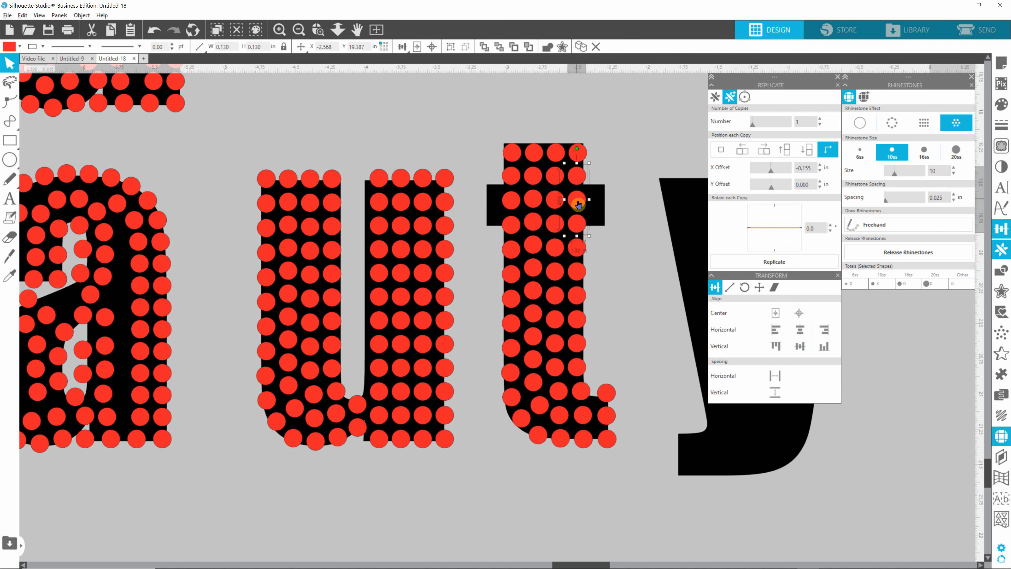
left_click_drag(573, 199, 489, 202)
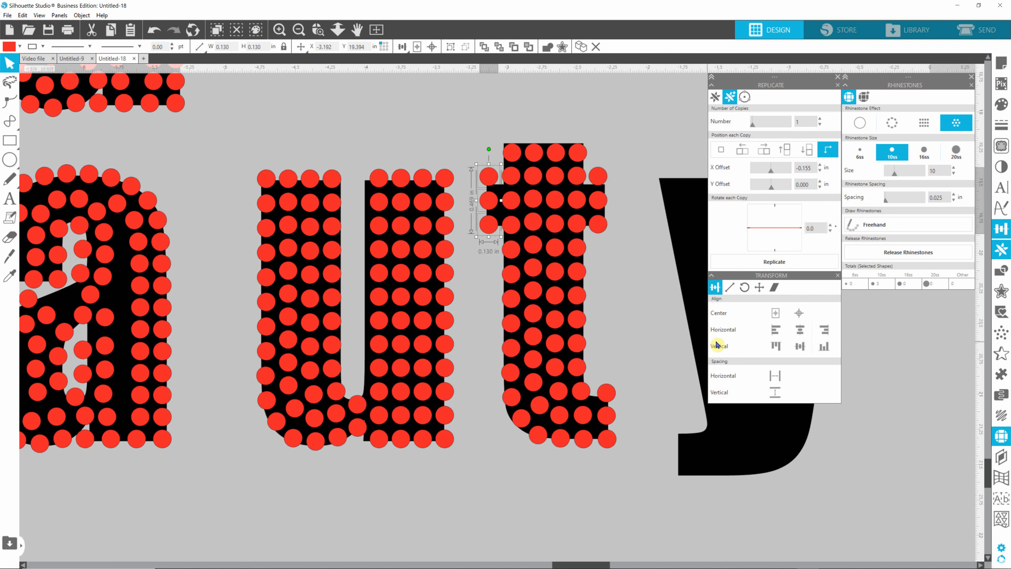
left_click(664, 351)
- Move the rhinestones of the u's right stem onto the left stem of the black B
scroll(663, 351, "down", 2)
scroll(664, 352, "down", 5)
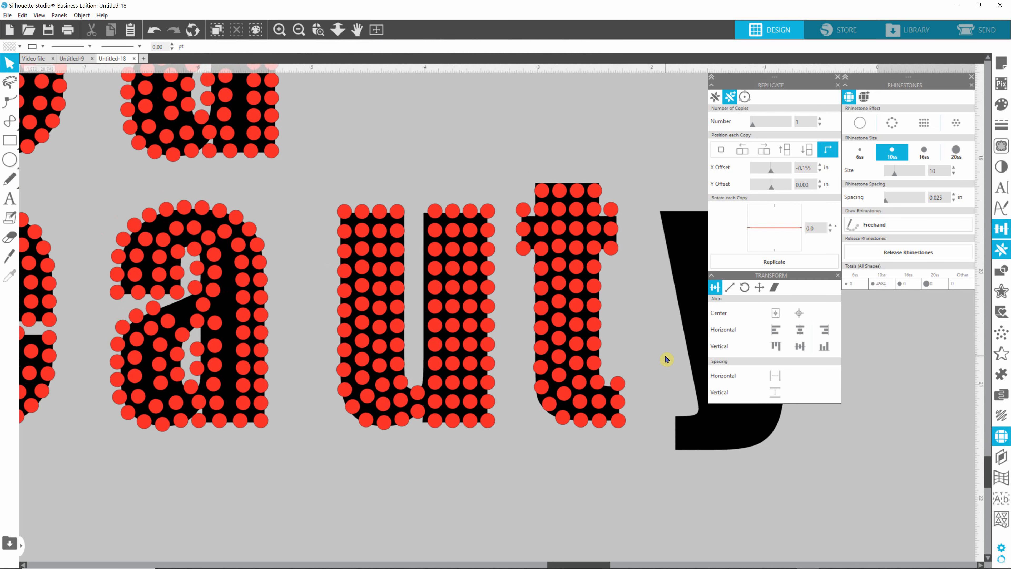
scroll(665, 367, "down", 2)
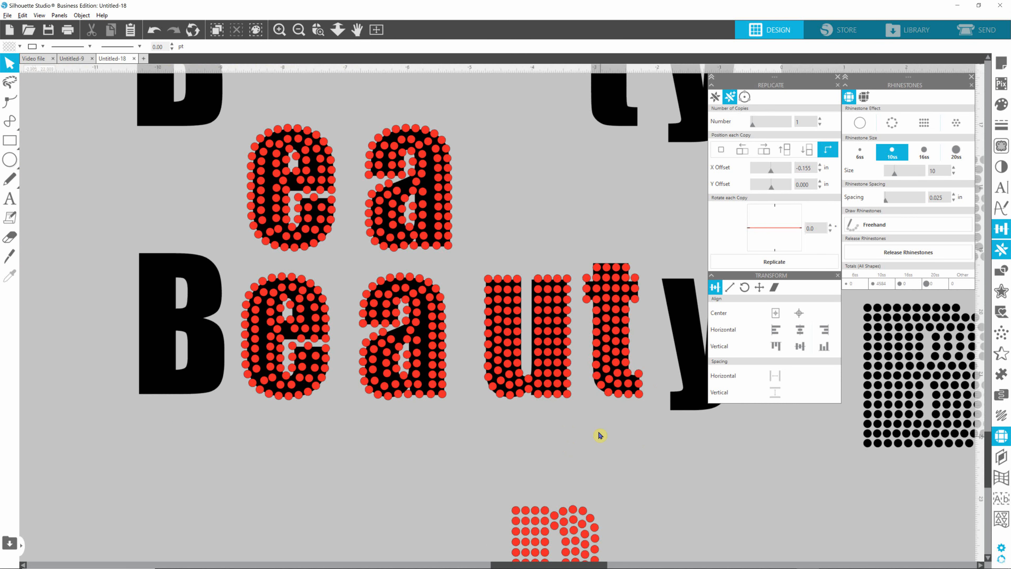
scroll(599, 436, "down", 2)
key("alt")
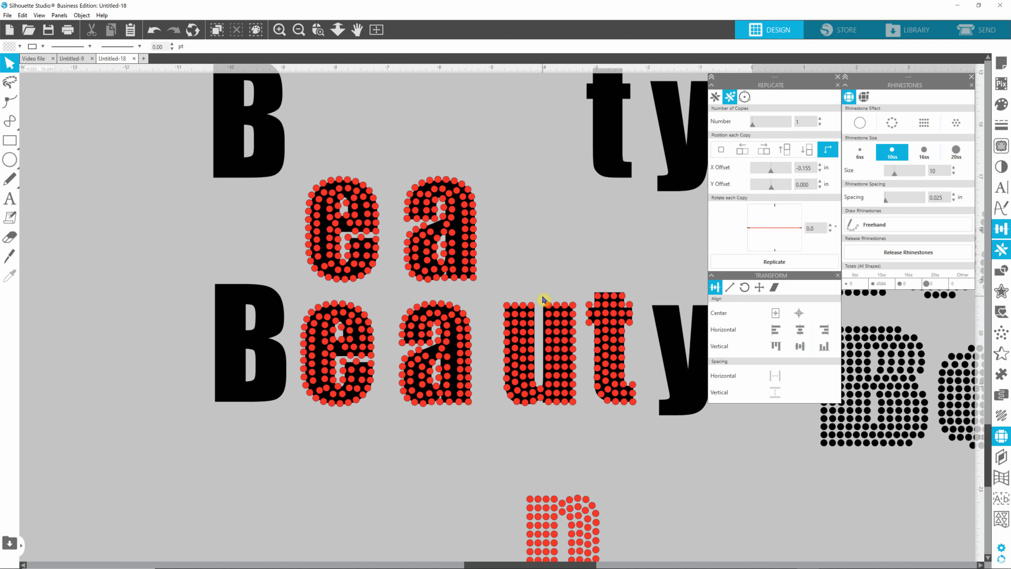
left_click_drag(536, 291, 576, 413)
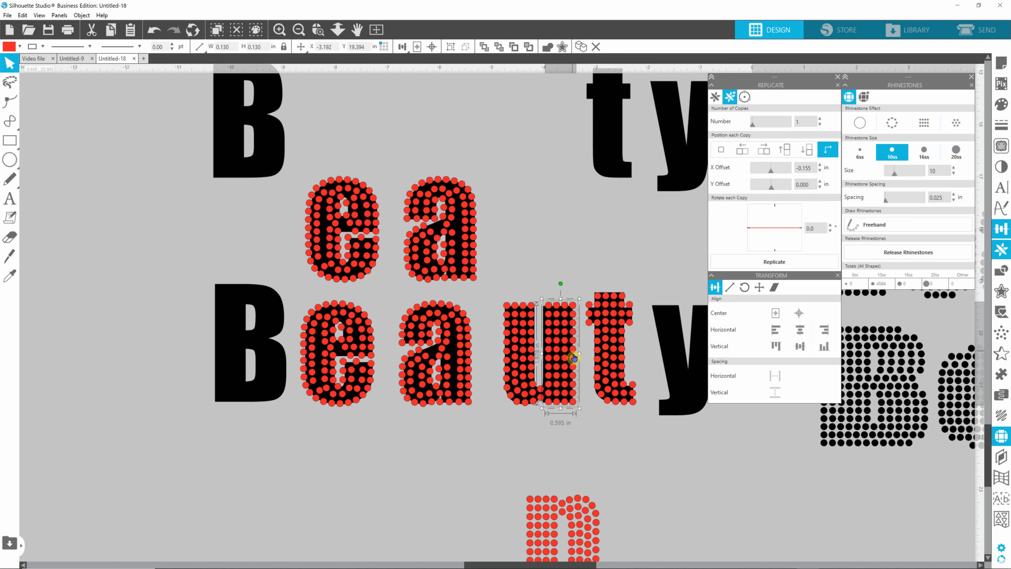
left_click_drag(574, 357, 242, 346)
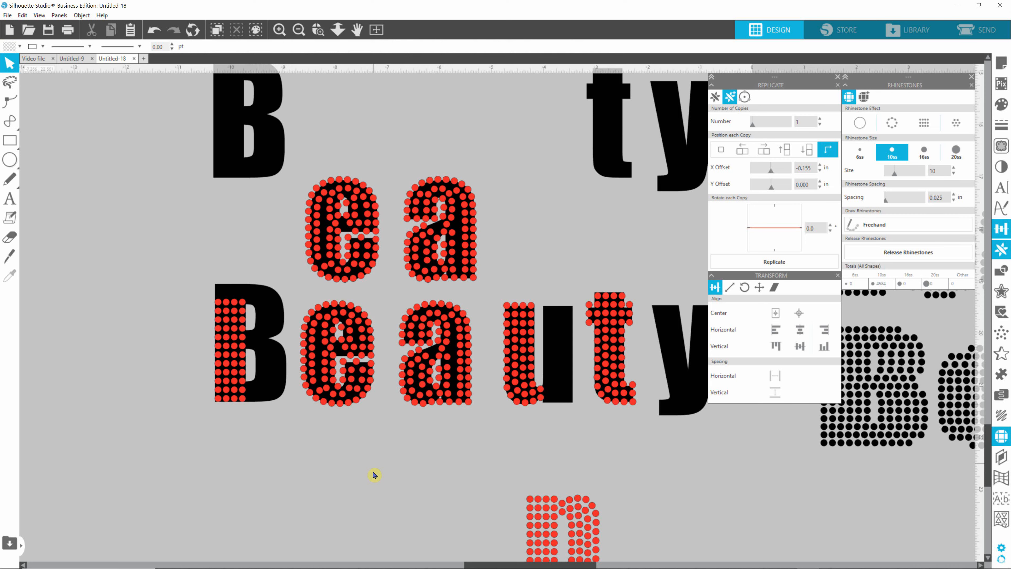
- Release the rhinestone fill of the e in the lower word into individual stones
scroll(334, 384, "up", 4)
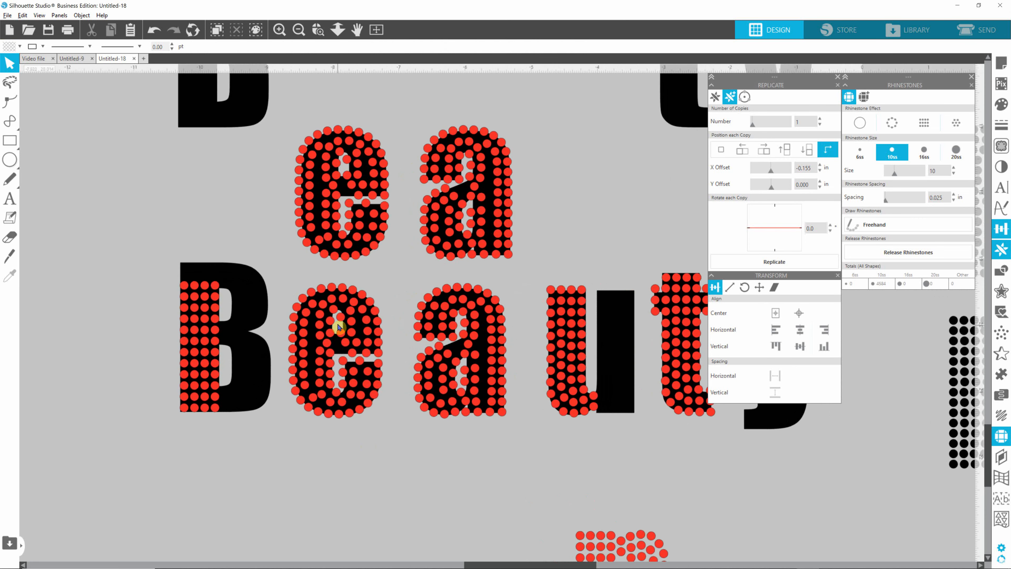
scroll(314, 364, "up", 4)
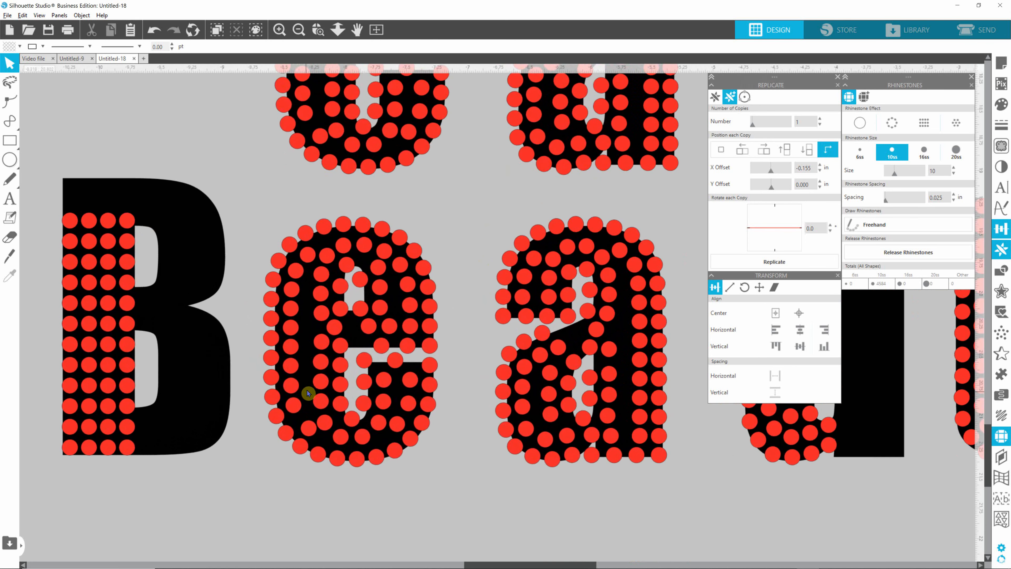
key("alt")
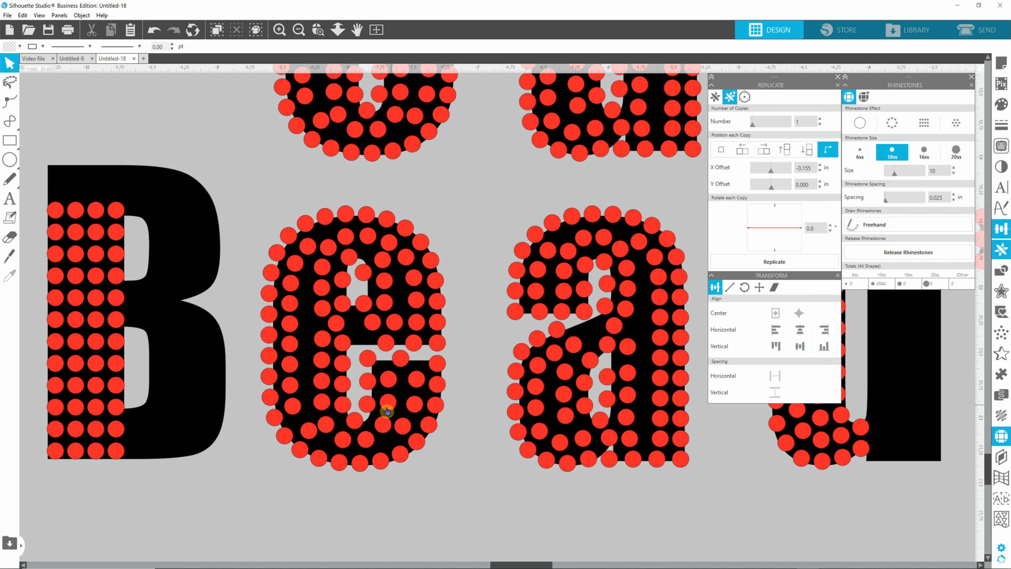
scroll(406, 406, "up", 1)
scroll(406, 406, "up", 2)
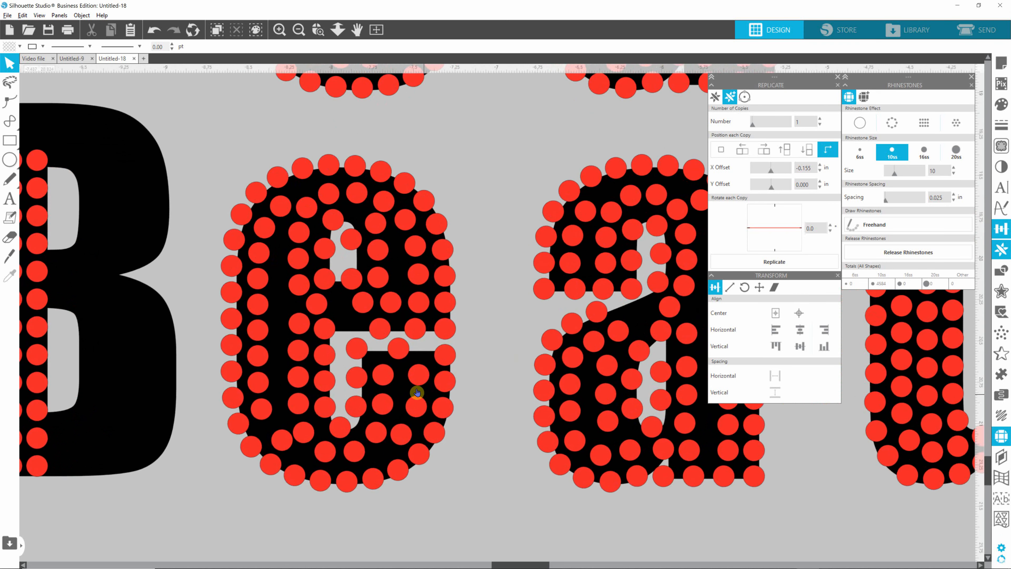
left_click(451, 360)
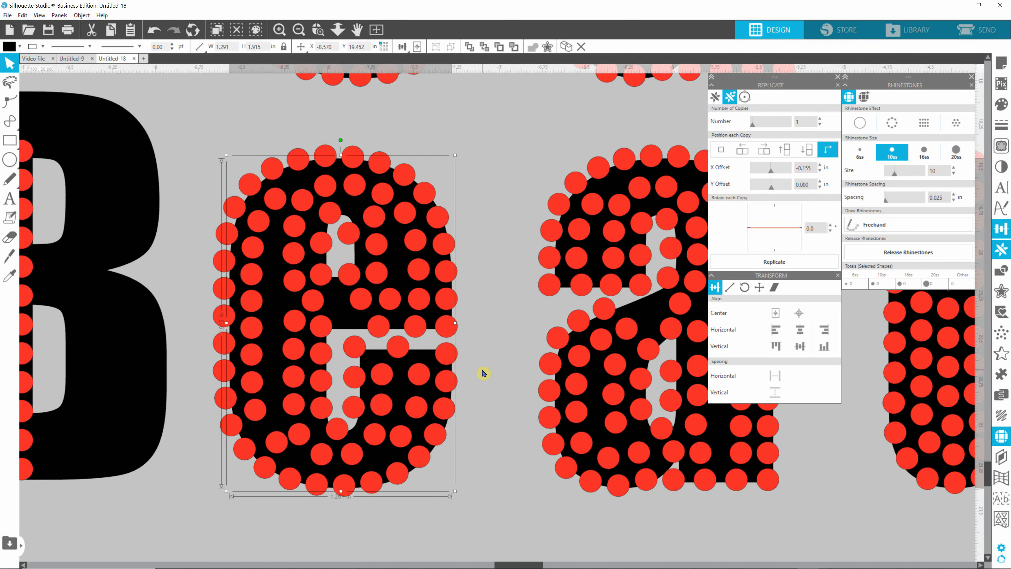
left_click(927, 257)
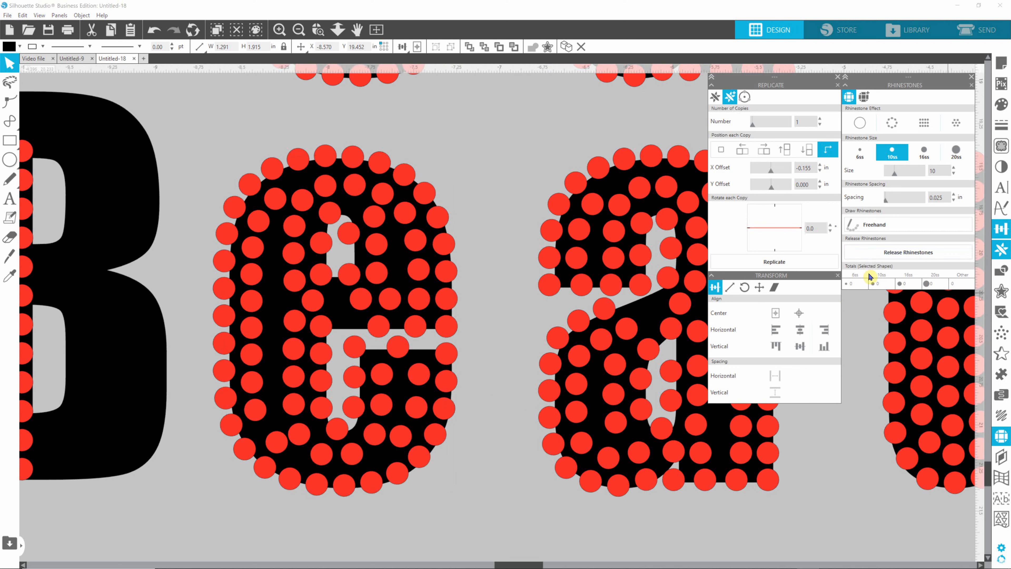
left_click(499, 397)
left_click(452, 363)
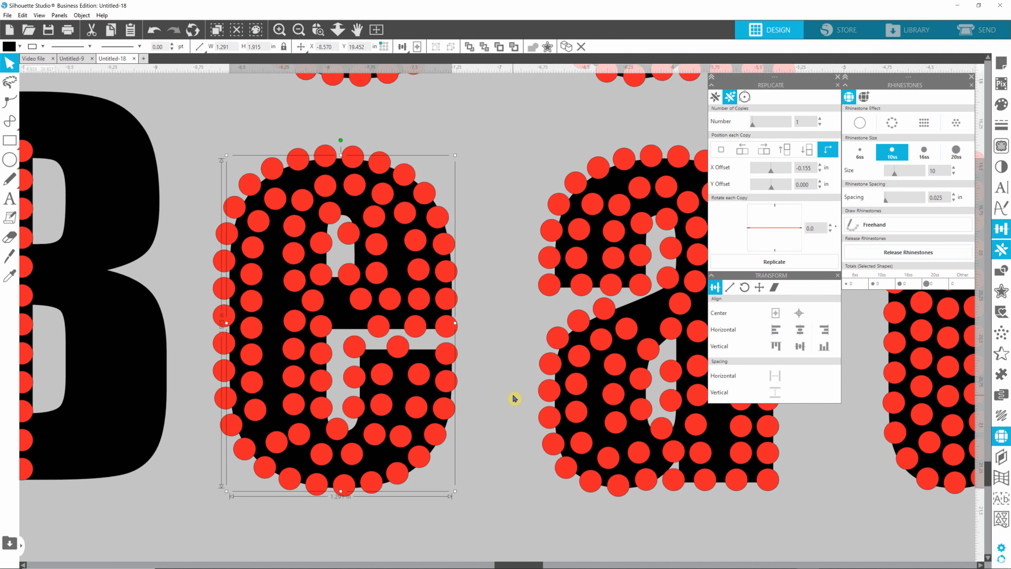
left_click(500, 371)
left_click(446, 327)
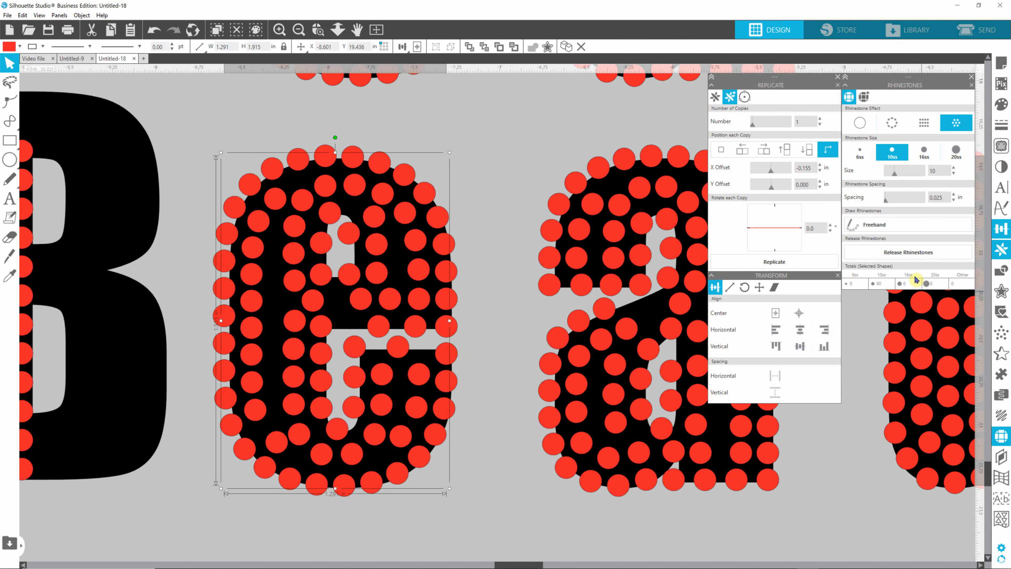
left_click(510, 223)
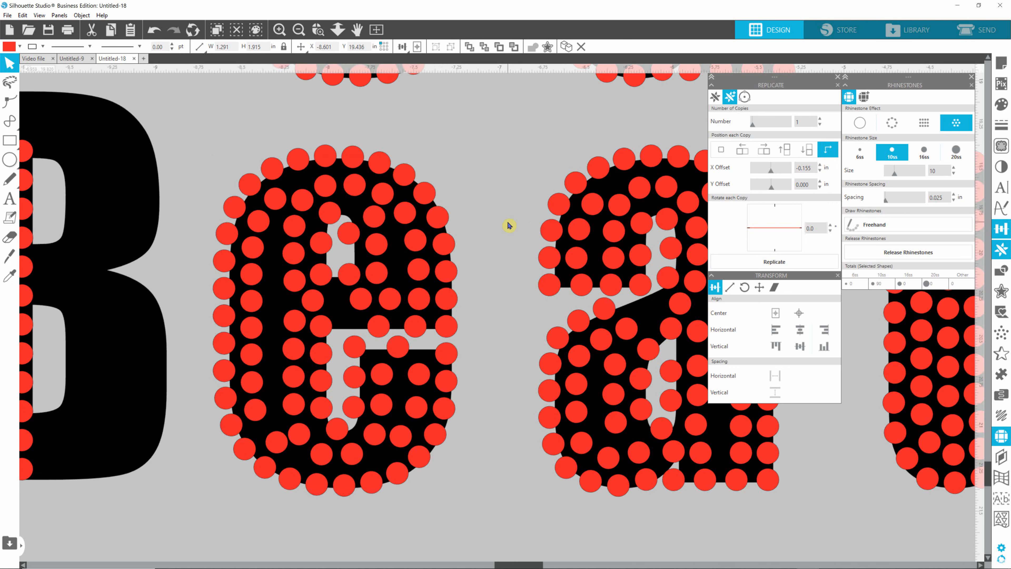
left_click(444, 215)
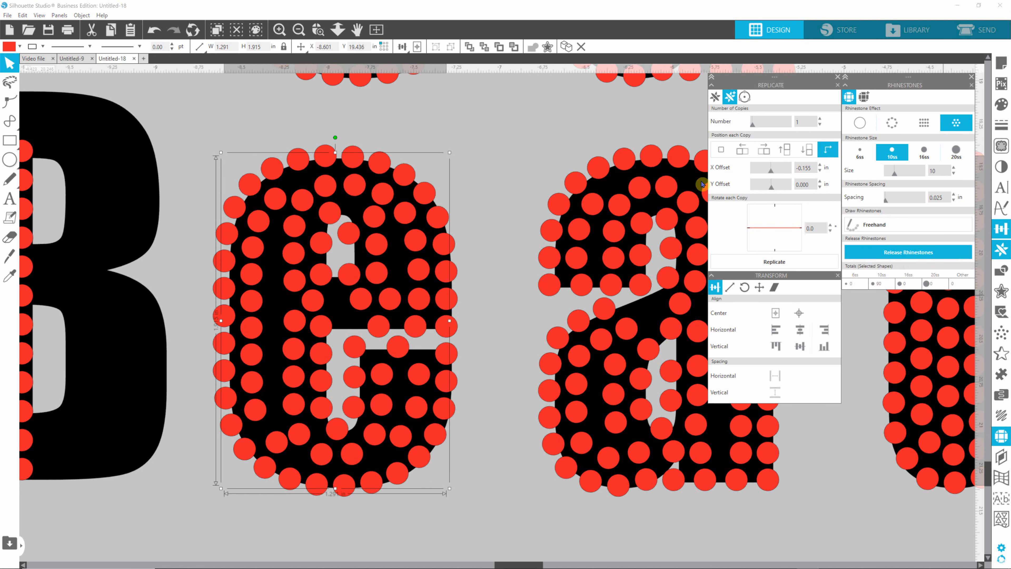
left_click(474, 378)
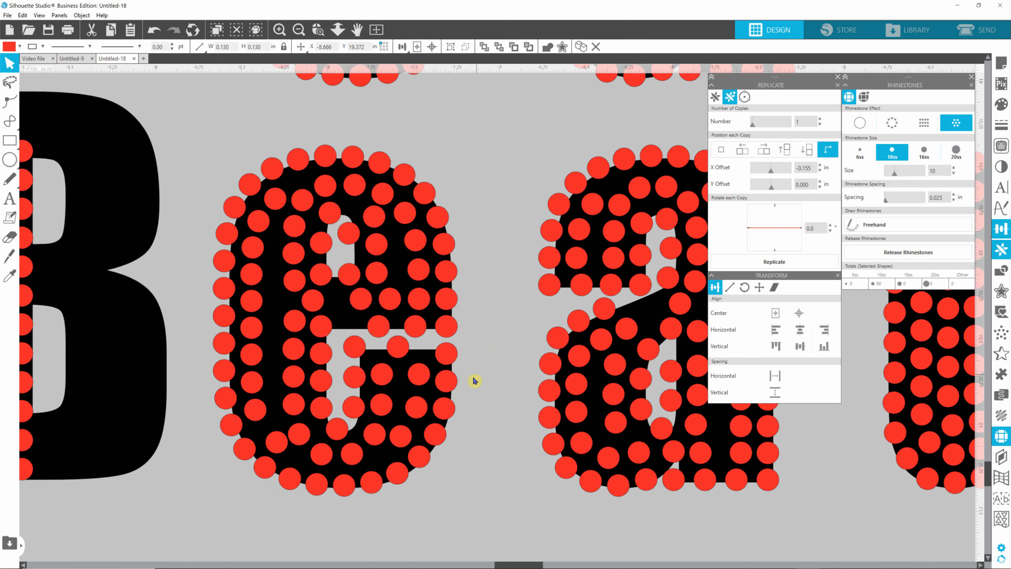
- Delete the single rhinestone at the right end of the row just below the e's horizontal gap
left_click(451, 355)
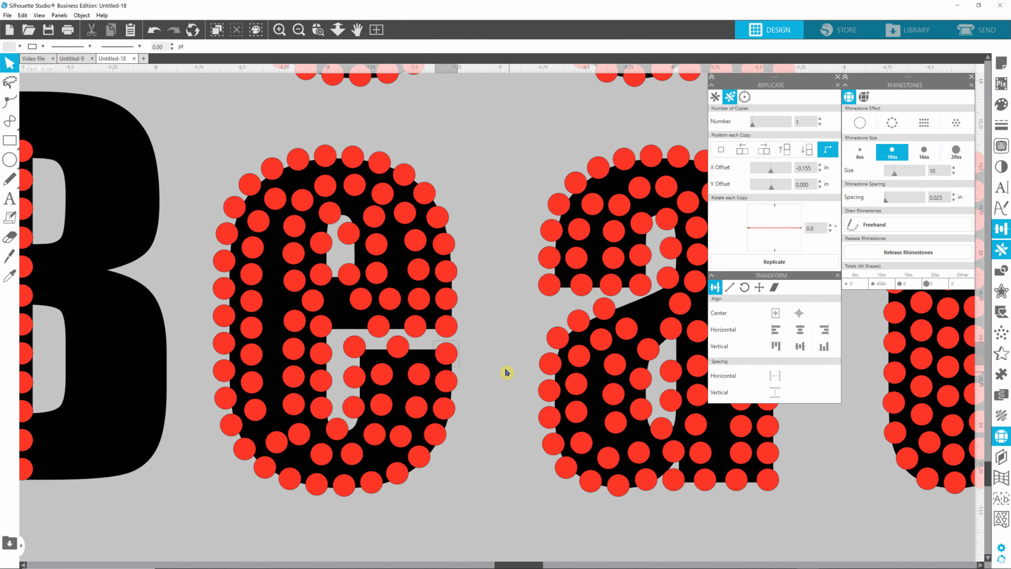
key("Delete")
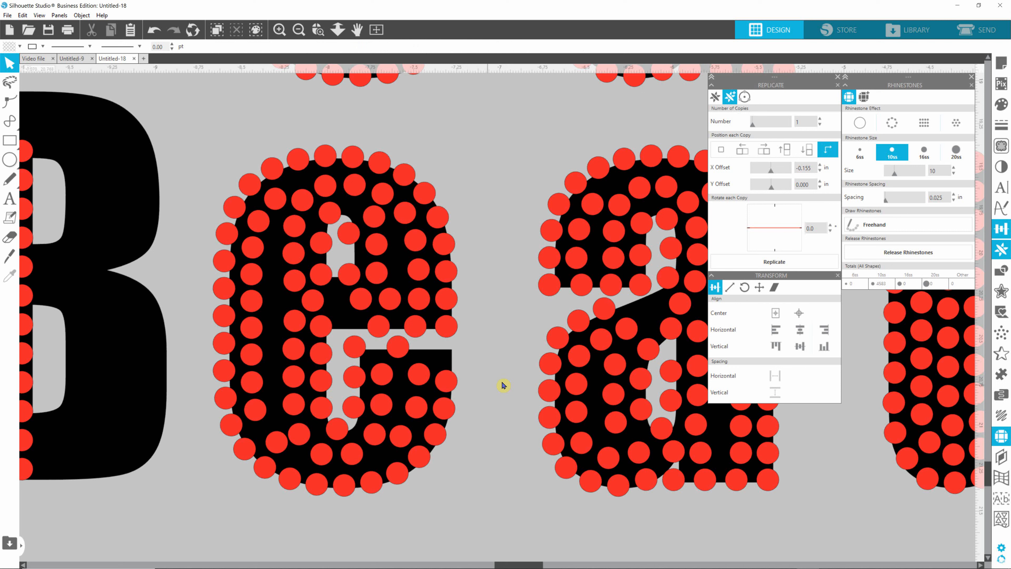
- Move nearby rhinestones into the row just above the e's horizontal gap so it extends across to the left stem
left_click(449, 383)
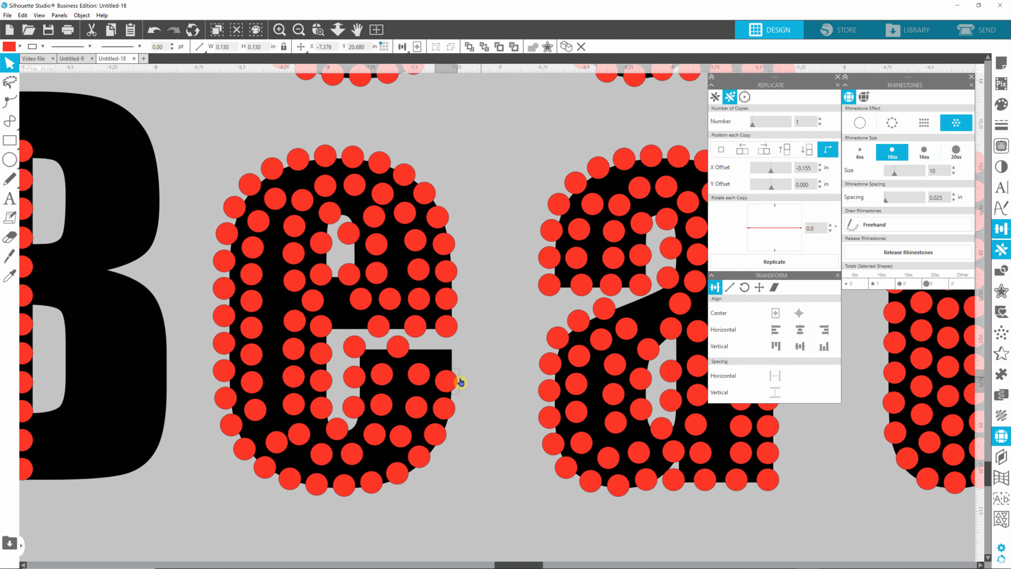
left_click(465, 367)
scroll(406, 296, "up", 1)
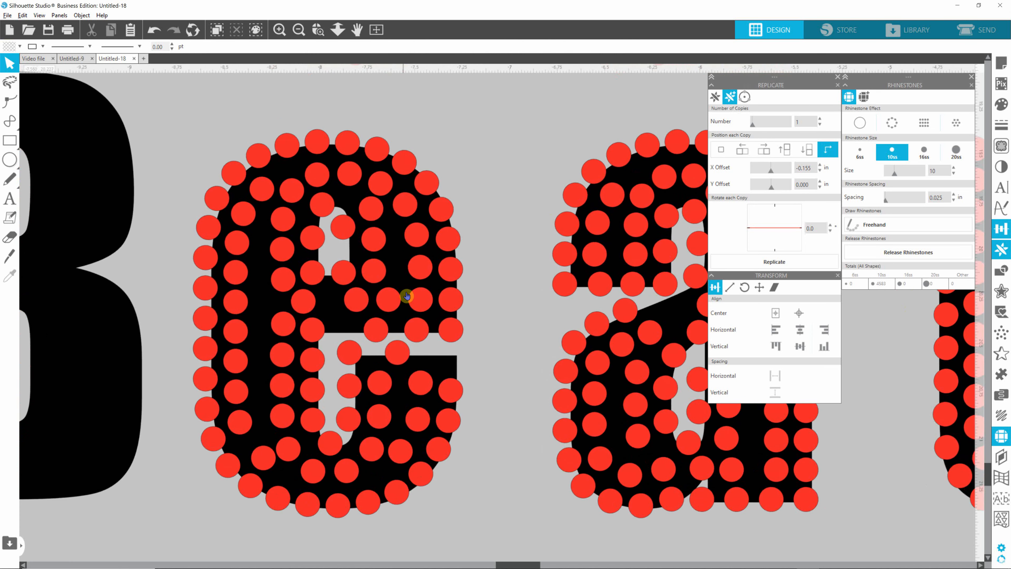
scroll(407, 295, "up", 2)
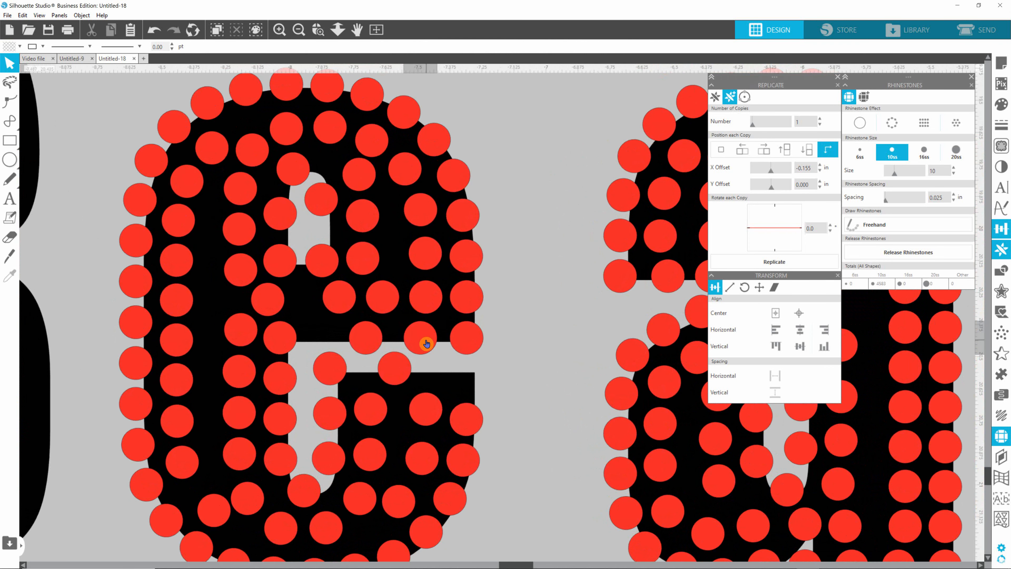
left_click_drag(419, 337, 270, 340)
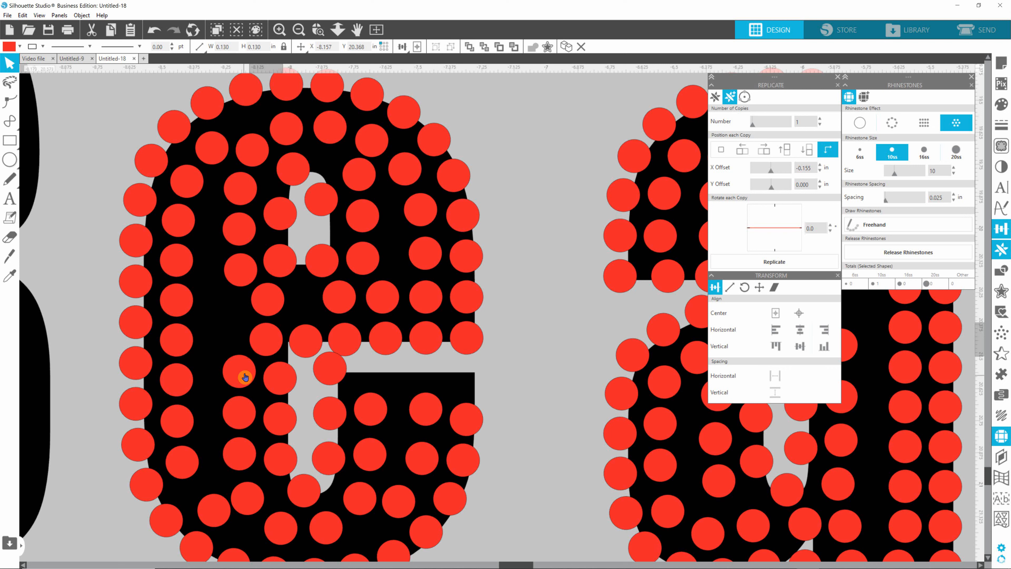
left_click_drag(242, 374, 220, 342)
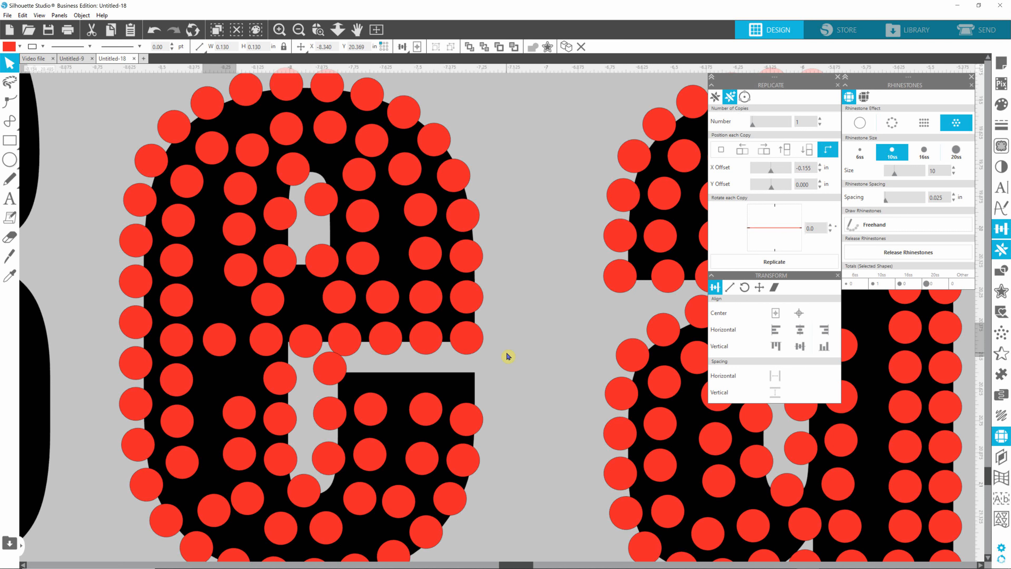
left_click(528, 361)
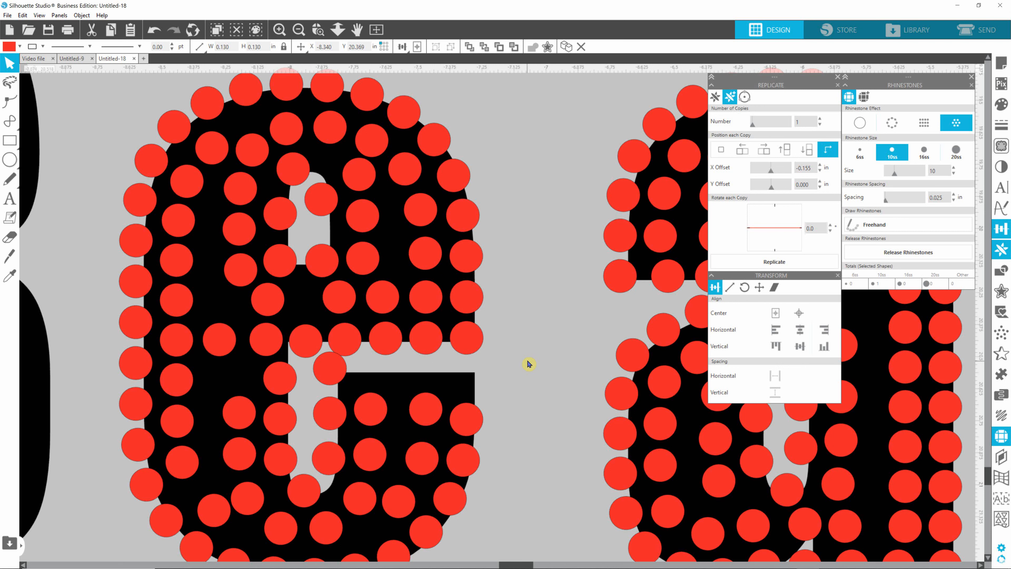
left_click(271, 343)
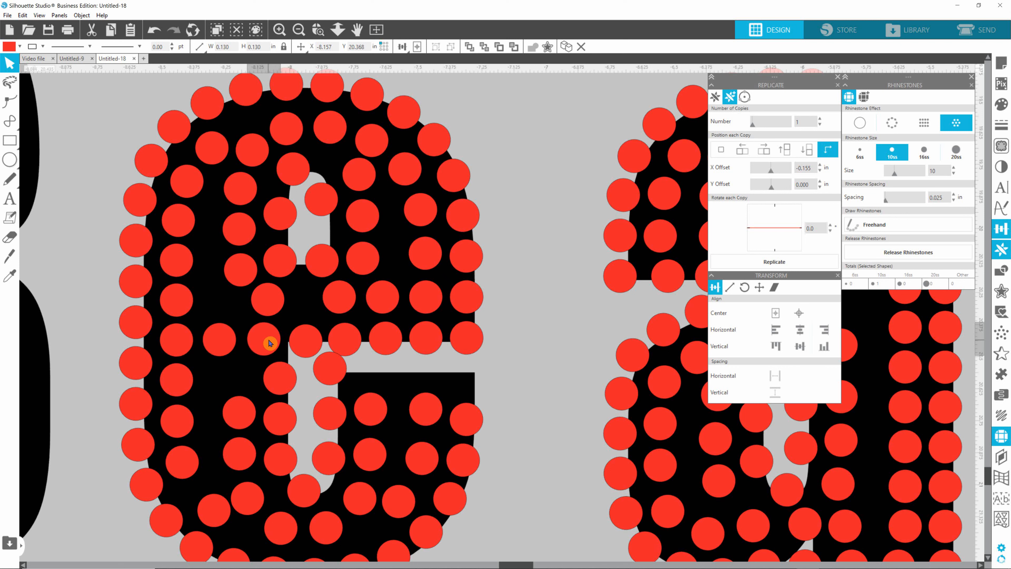
left_click_drag(268, 341, 268, 341)
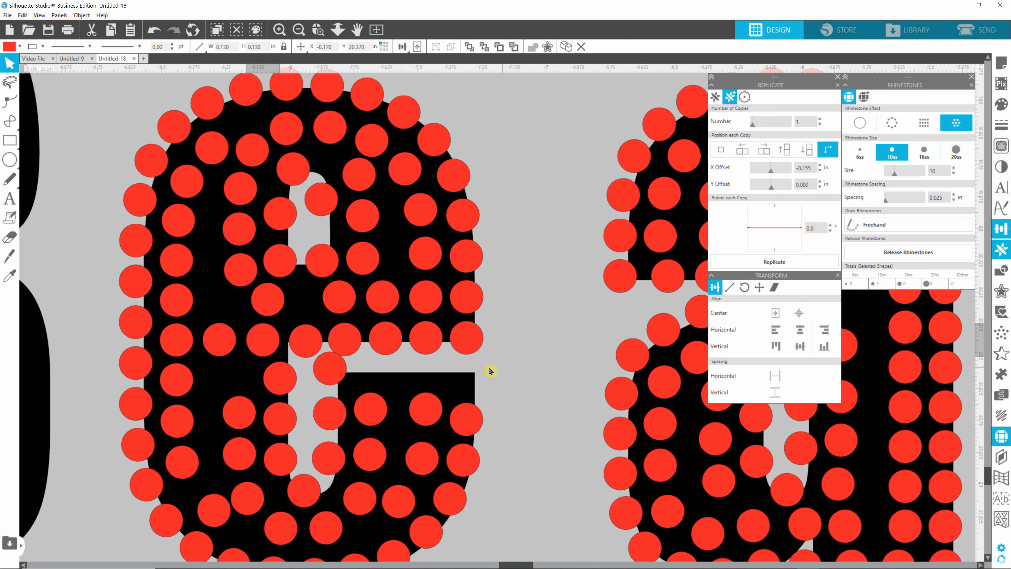
- Space the rhinestones of the row just above the e's horizontal gap evenly in the horizontal direction
left_click_drag(503, 314, 154, 363)
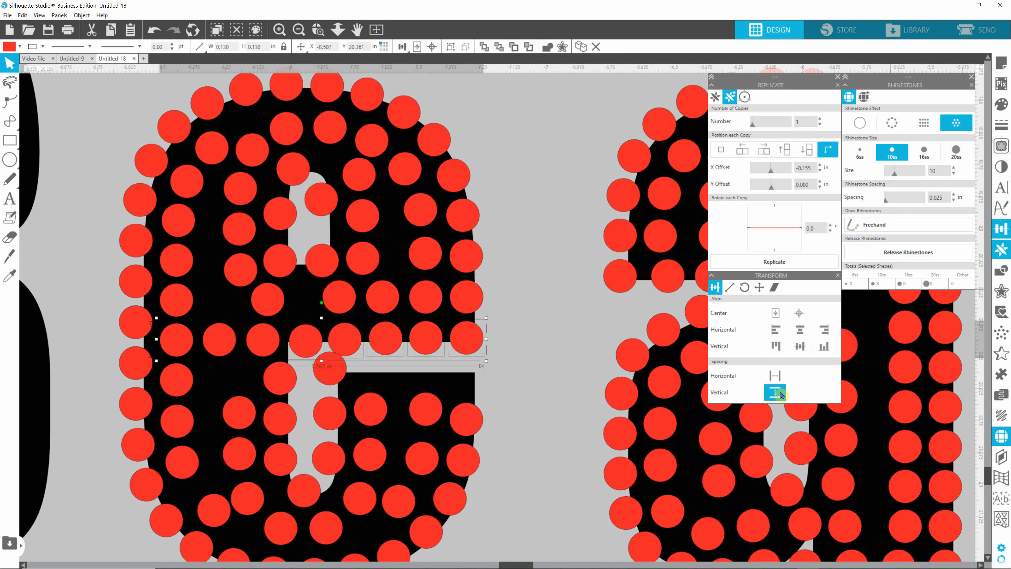
left_click(775, 375)
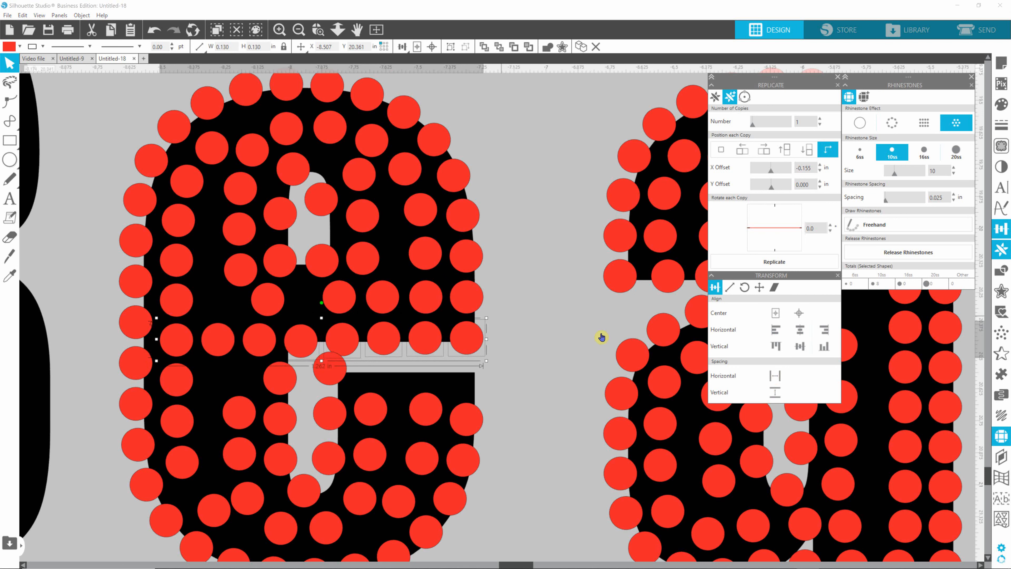
left_click(565, 340)
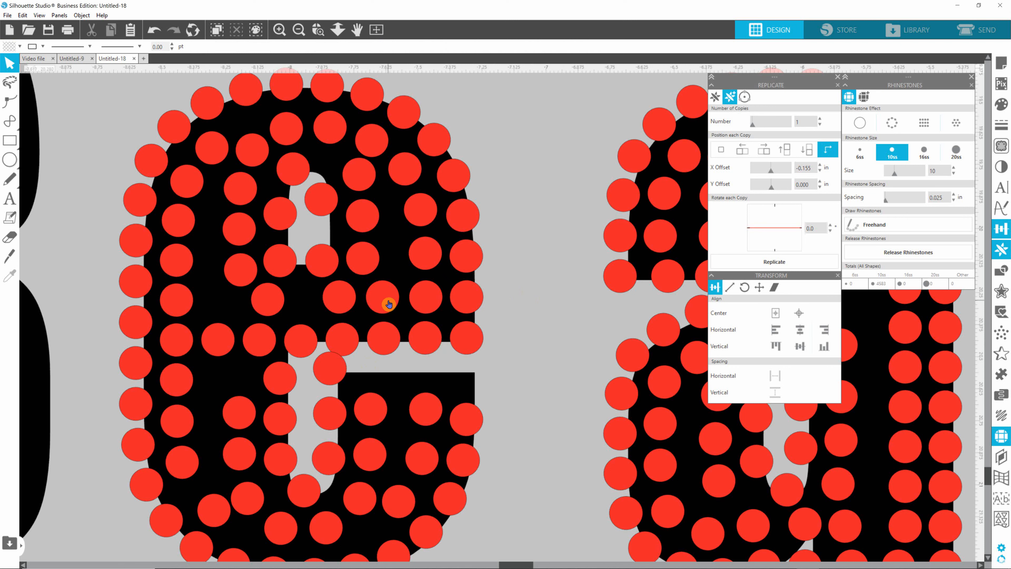
- Line up the two inner rhinestones of the second row above the e's gap with the stones beneath them
left_click_drag(388, 304, 342, 299)
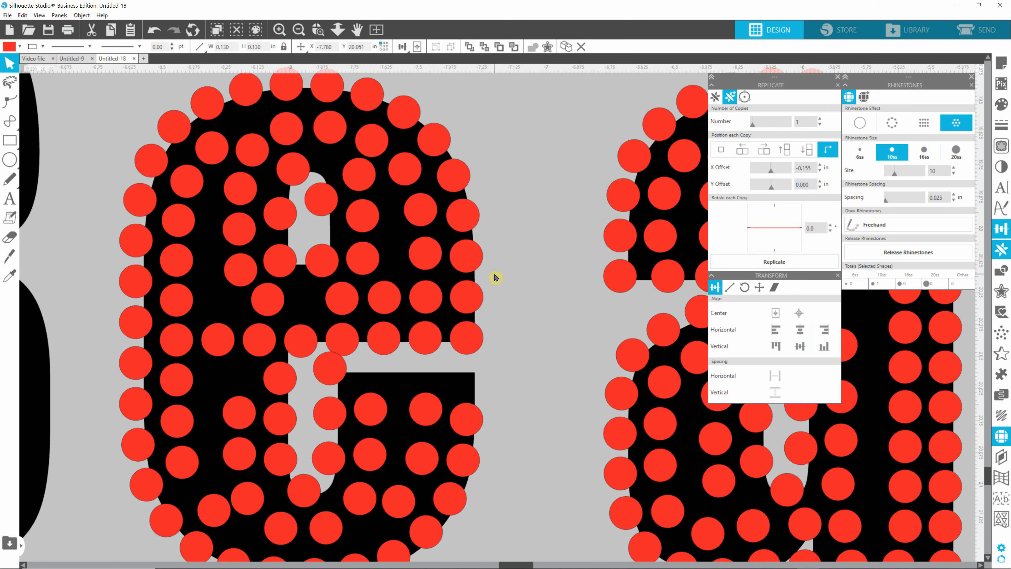
left_click(550, 300)
left_click(367, 265)
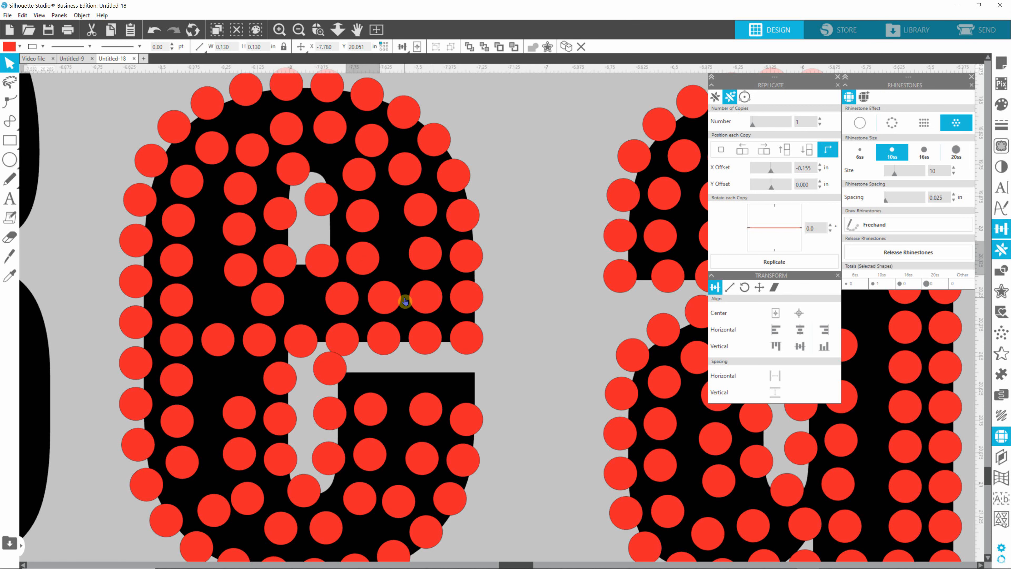
scroll(394, 280, "down", 1)
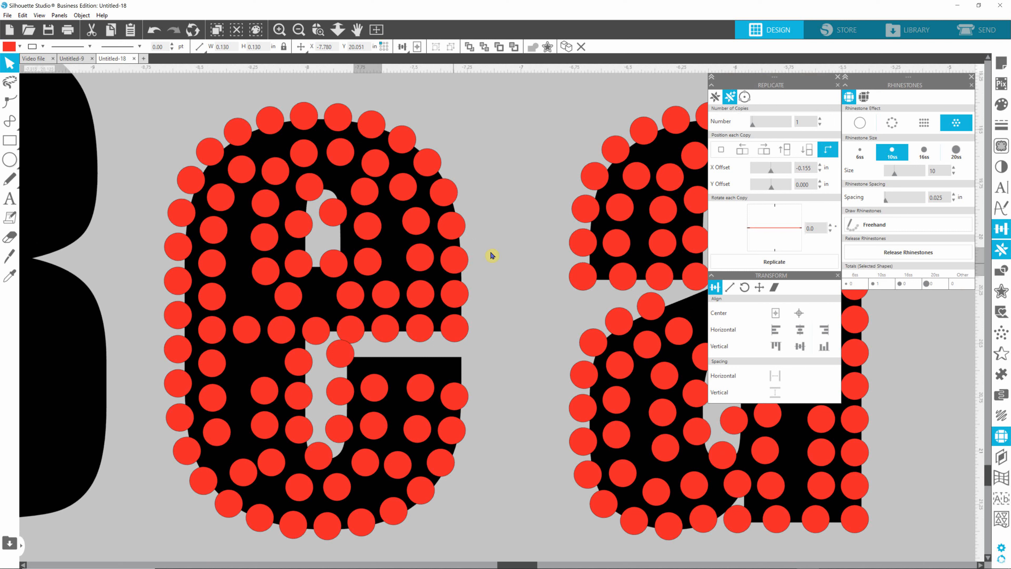
left_click(460, 263)
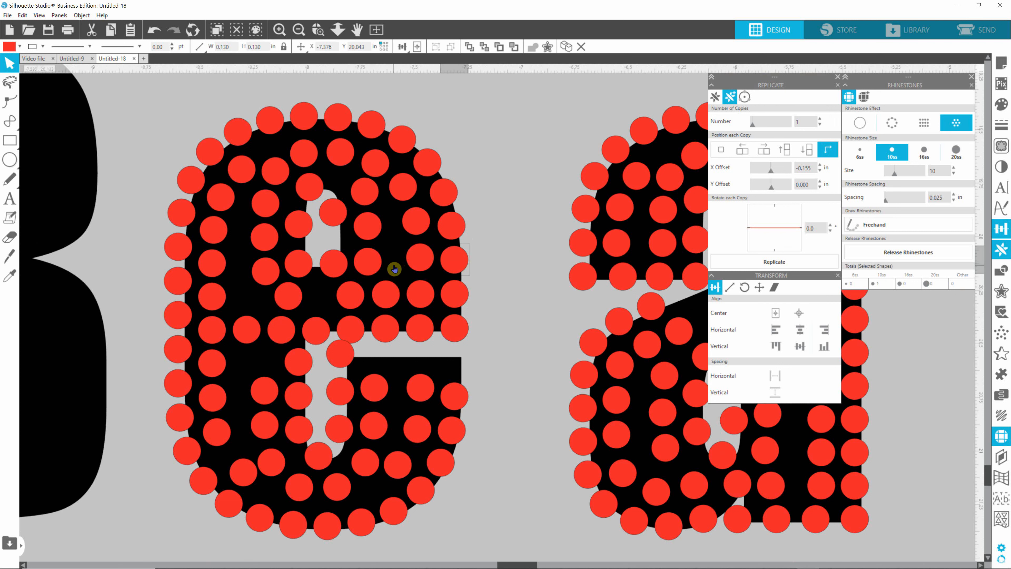
left_click(519, 222)
- Fill the e's letter shape with yellow
left_click(429, 243)
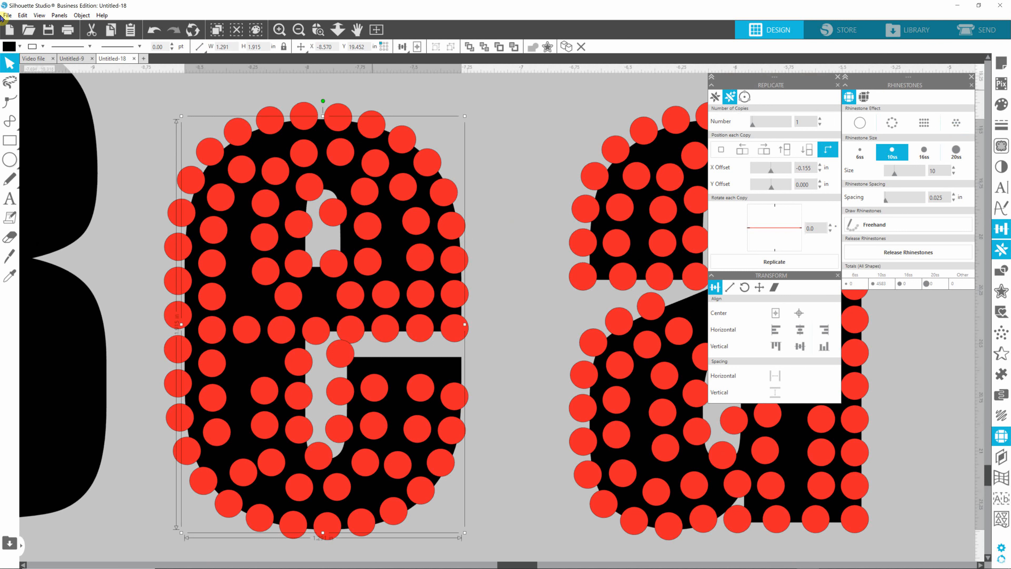
left_click(13, 46)
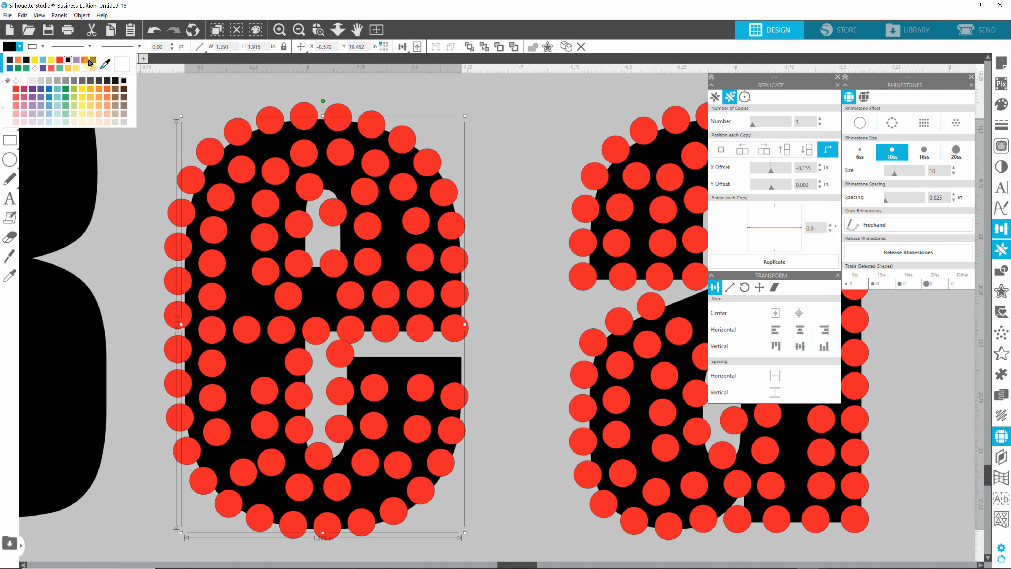
left_click(77, 99)
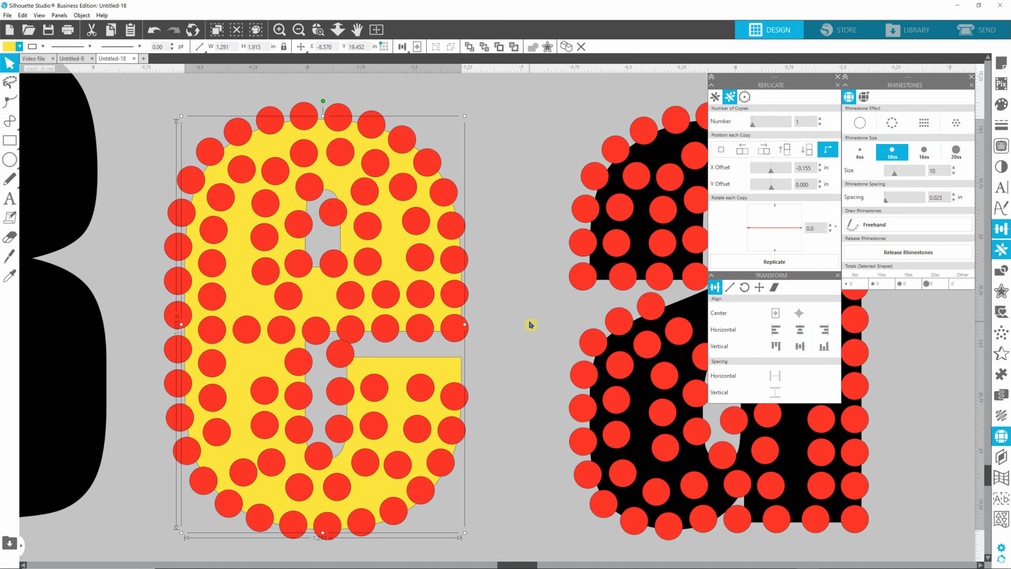
left_click(469, 312)
- Shift the inner rhinestones between the e's upper opening and outer edge rightward and adjust the upper-right curve to even the spacing
scroll(452, 289, "up", 3)
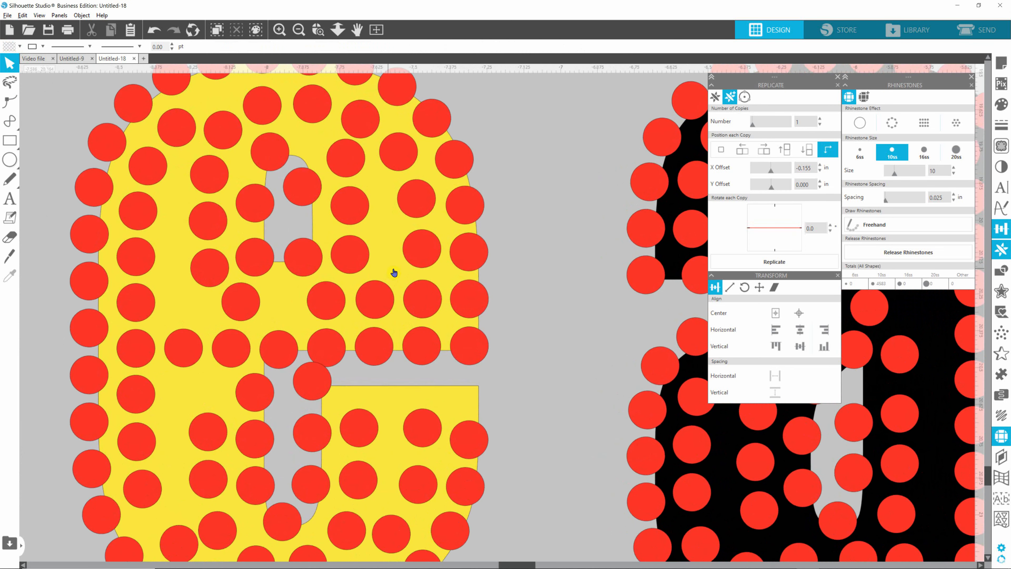
left_click_drag(350, 255, 375, 253)
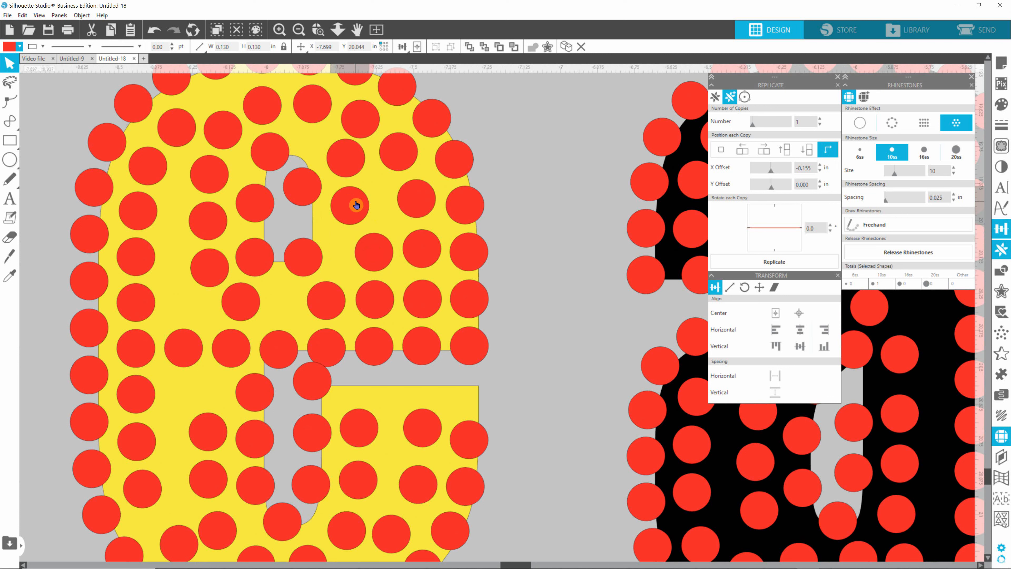
left_click_drag(354, 203, 374, 208)
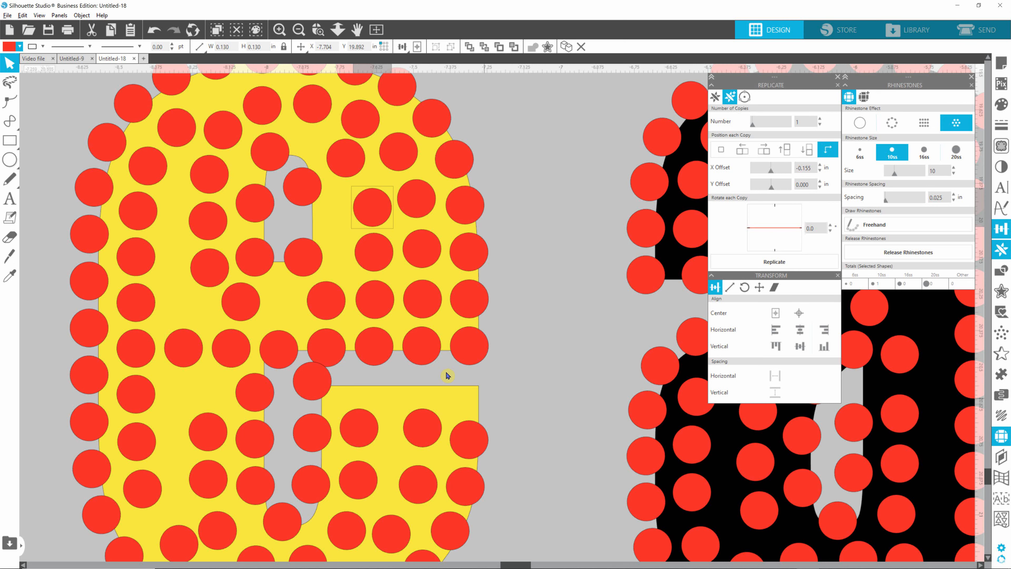
scroll(657, 422, "down", 3)
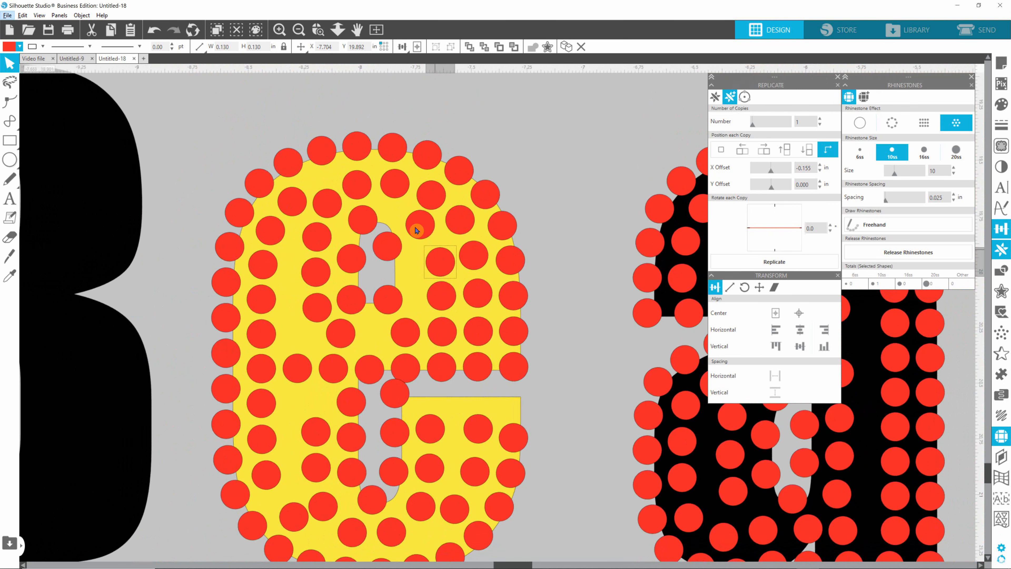
scroll(422, 242, "up", 3)
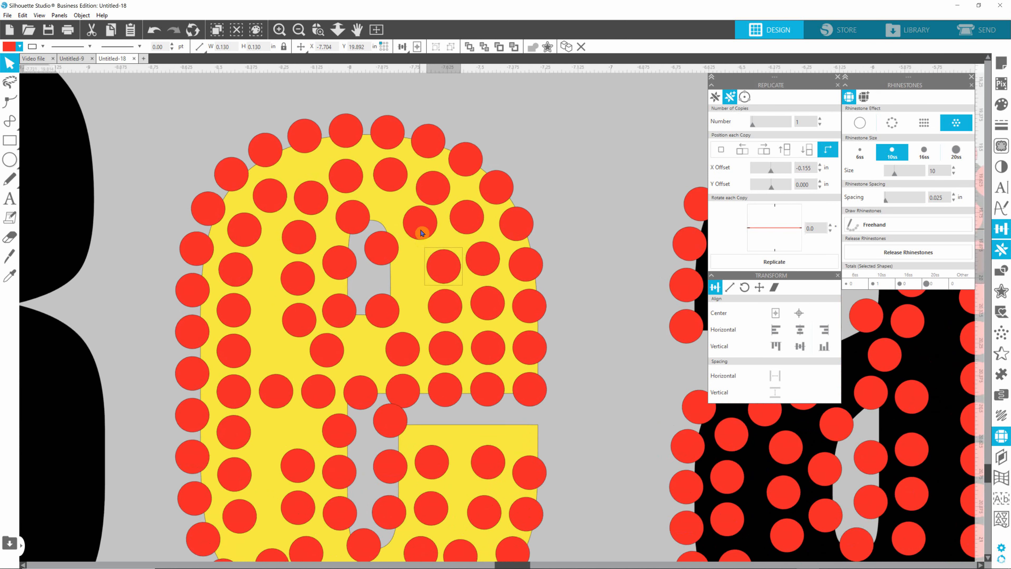
left_click_drag(421, 228, 426, 226)
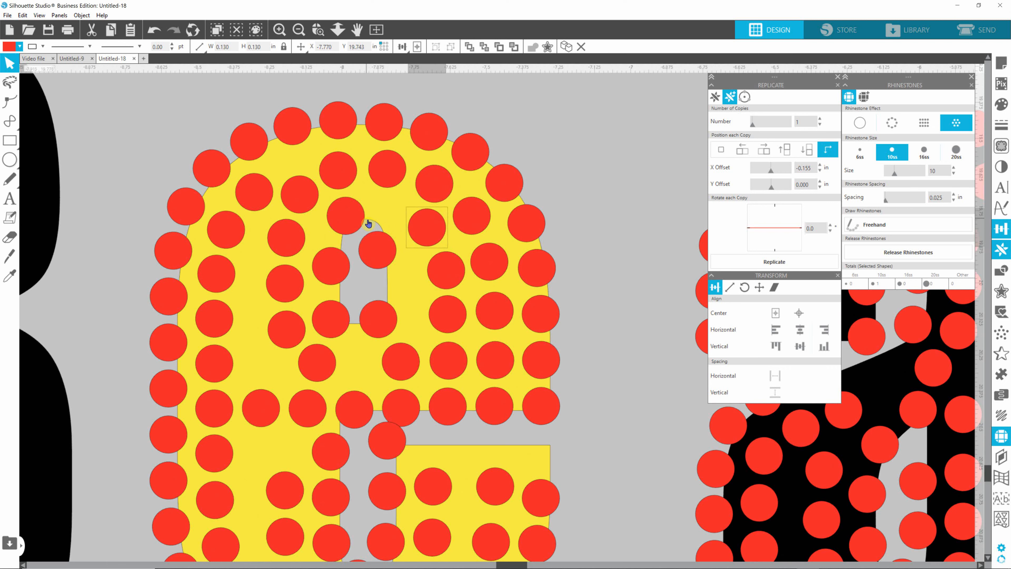
mouse_move(439, 191)
left_mouse_down()
mouse_move(398, 178)
mouse_move(444, 183)
left_mouse_up()
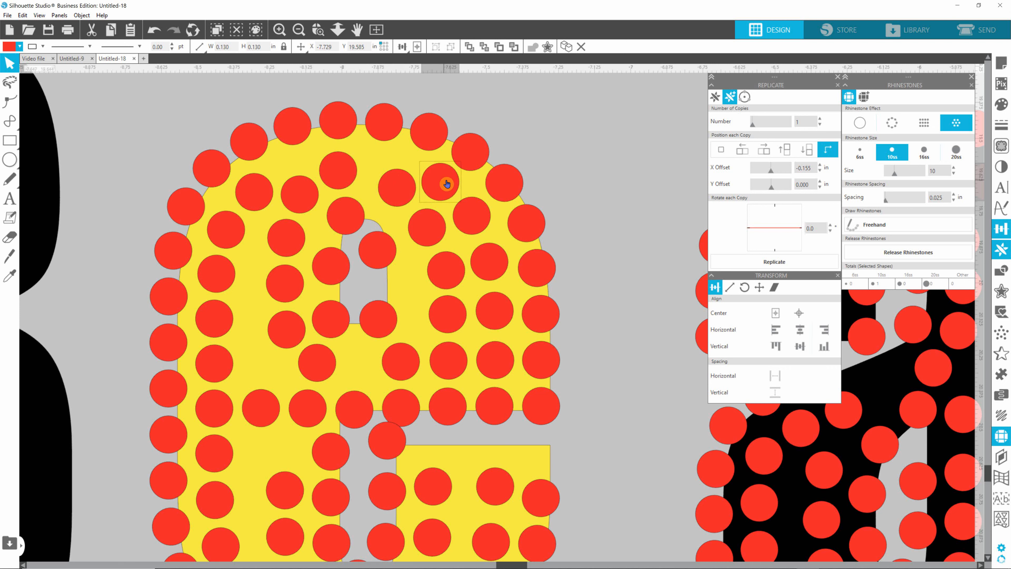
- Move three rhinestones along the inner arc at the e's upper left up toward the top curve
left_click_drag(338, 170, 355, 165)
left_click(298, 200)
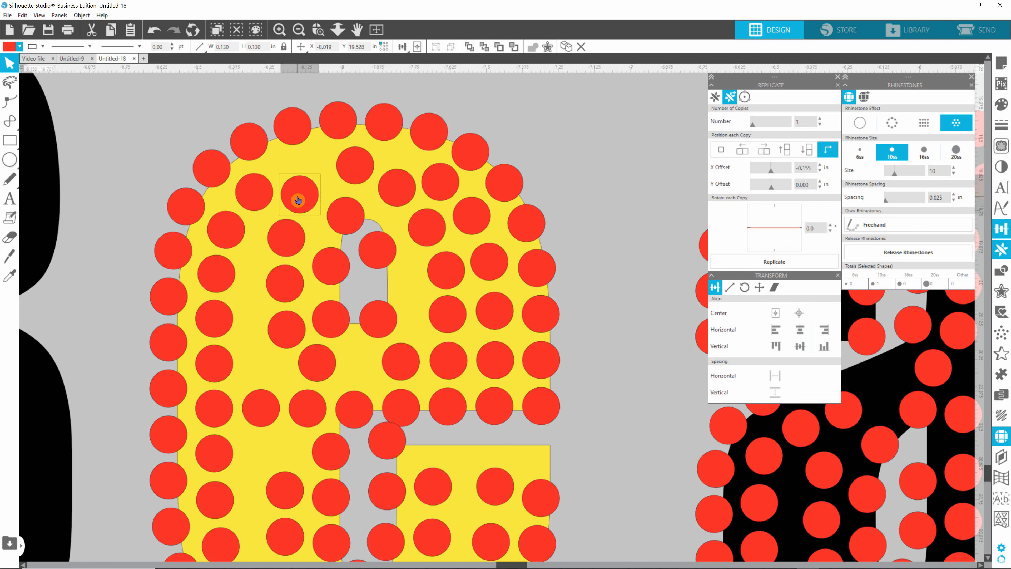
left_click_drag(299, 198, 311, 183)
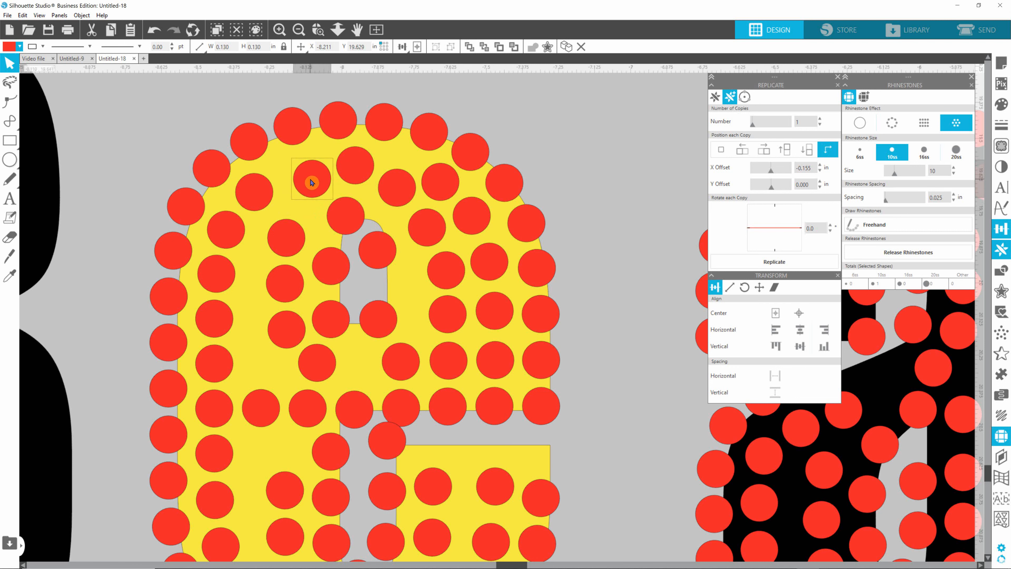
left_click_drag(287, 244, 290, 225)
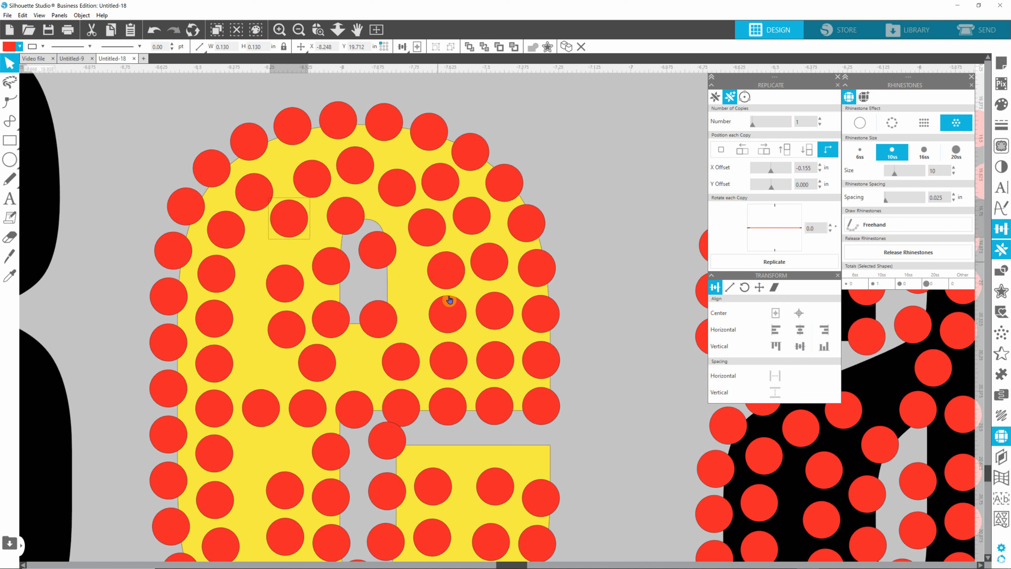
- Place rhinestones along the right edge of the e's upper opening and realign the row beside the opening's top
left_click_drag(378, 321, 404, 315)
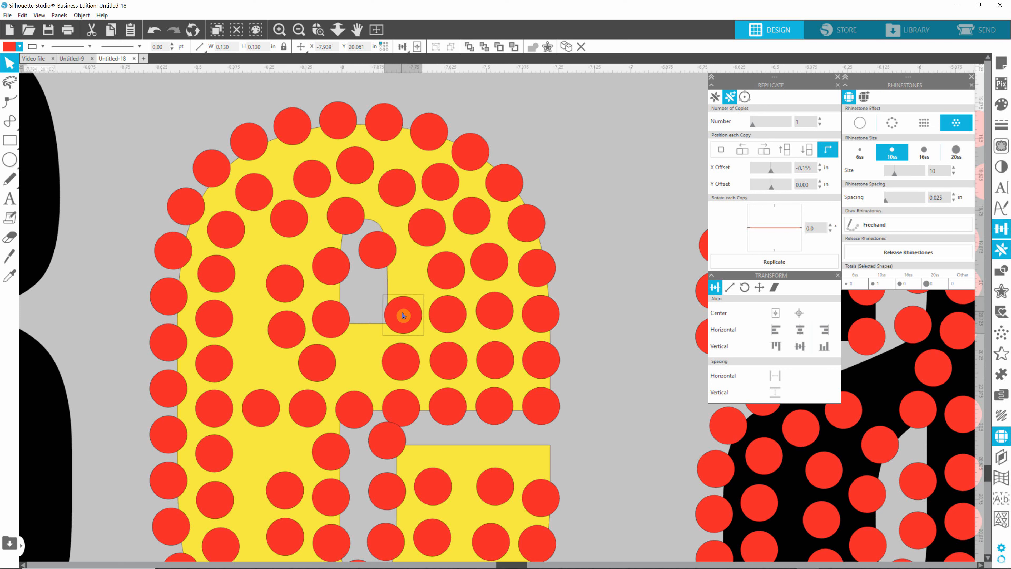
left_click_drag(377, 250, 401, 265)
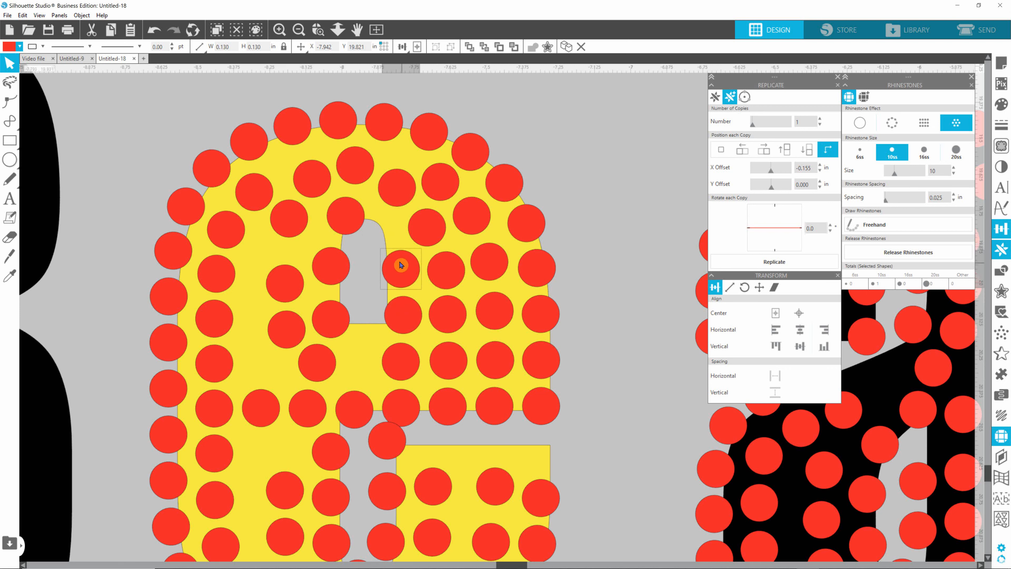
left_click(398, 188)
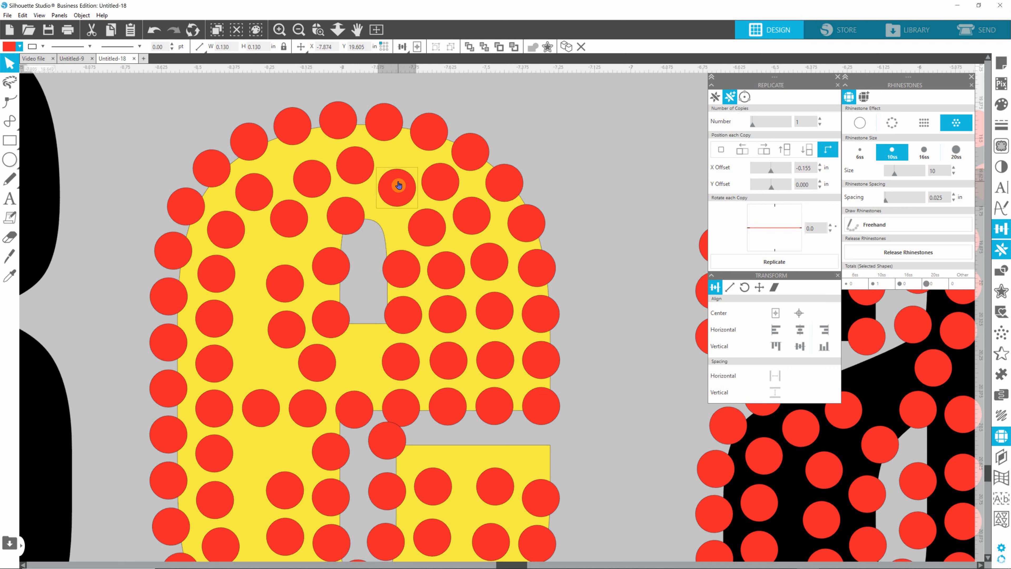
left_click_drag(398, 185, 437, 226)
left_click(400, 232)
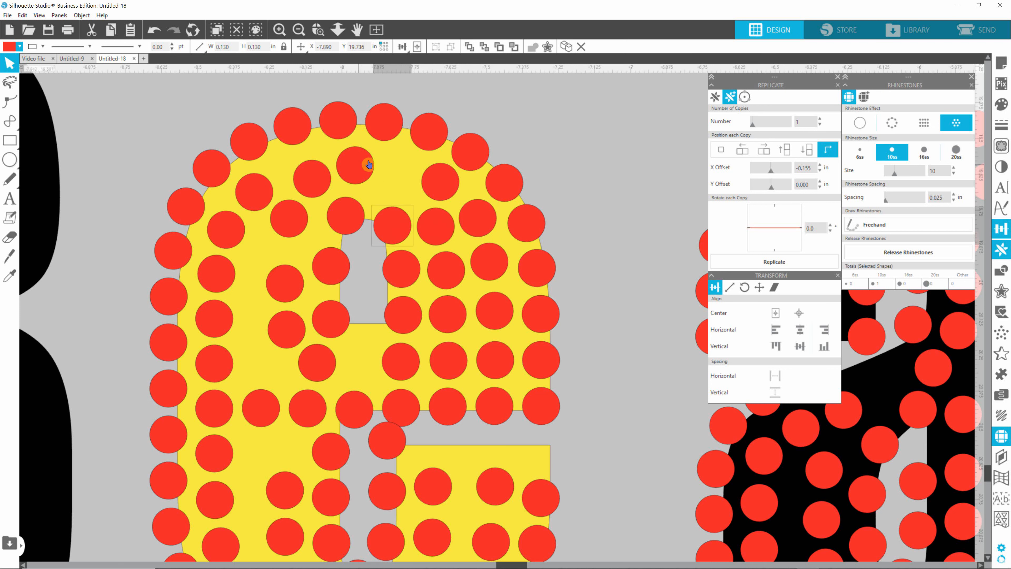
- Spread the second row of rhinestones evenly along the e's top curve and reposition the stone above the upper opening
left_click(358, 169)
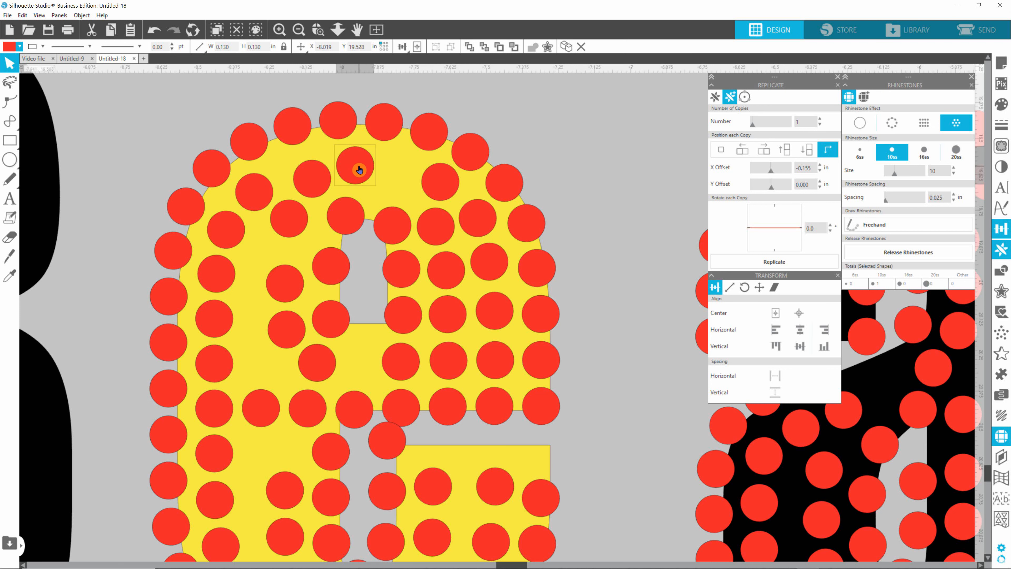
left_click_drag(359, 170, 400, 175)
left_click(354, 215)
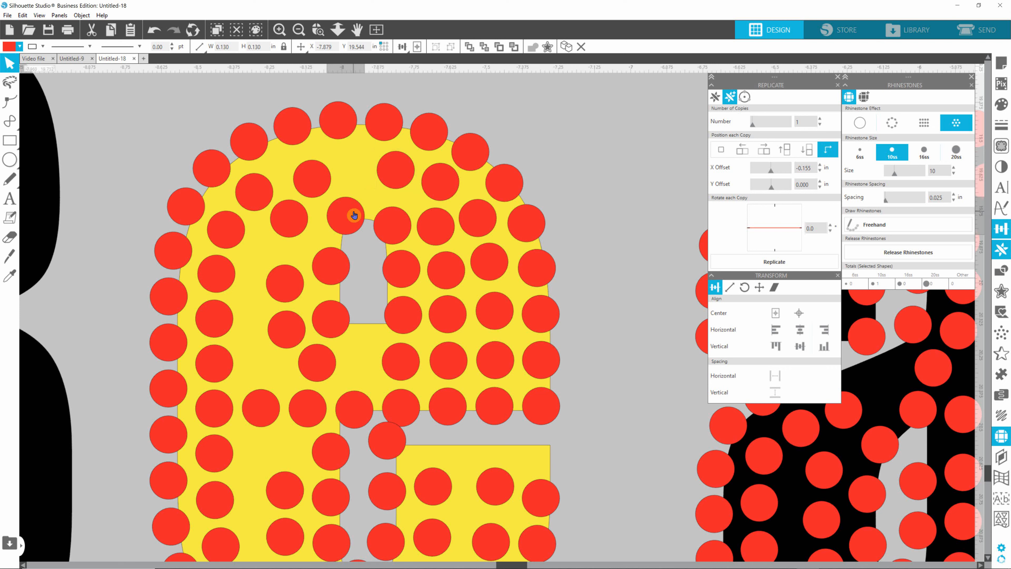
left_click_drag(315, 180, 354, 168)
left_click_drag(345, 221, 305, 173)
left_click(286, 217)
left_click(294, 224)
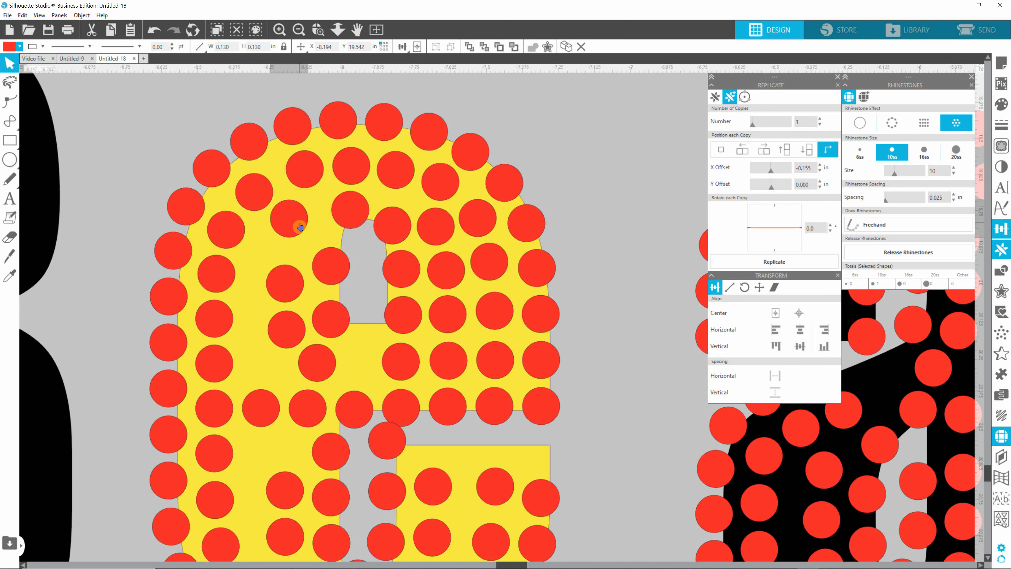
- Nudge the rhinestones around the e's upper-left curve upward, including the stone at the opening's left edge, to even the spacing
left_click(333, 271)
left_click_drag(333, 271, 314, 240)
left_click_drag(269, 194, 264, 185)
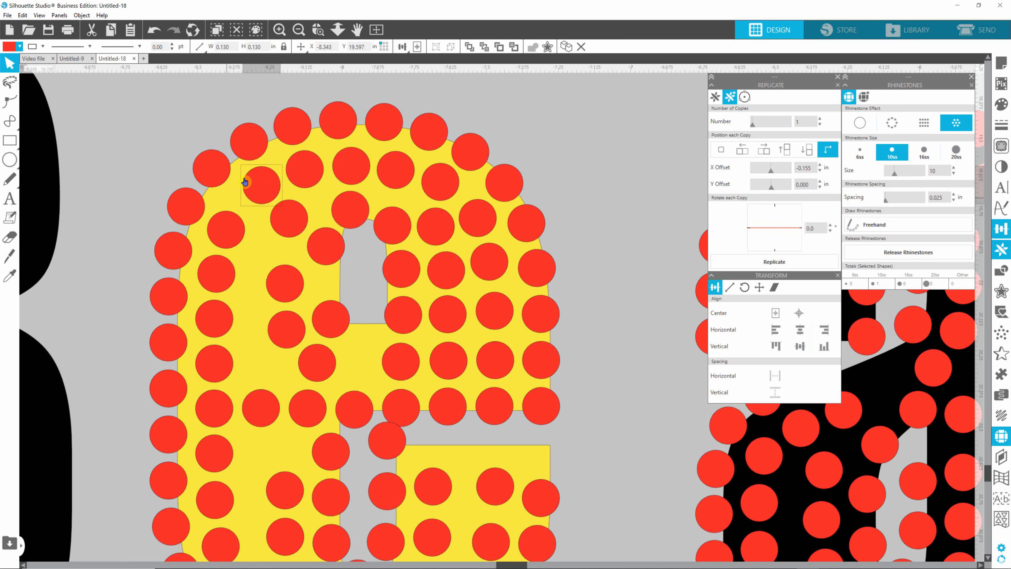
left_click_drag(232, 229, 234, 223)
left_click_drag(218, 275, 218, 269)
left_click_drag(275, 285, 263, 258)
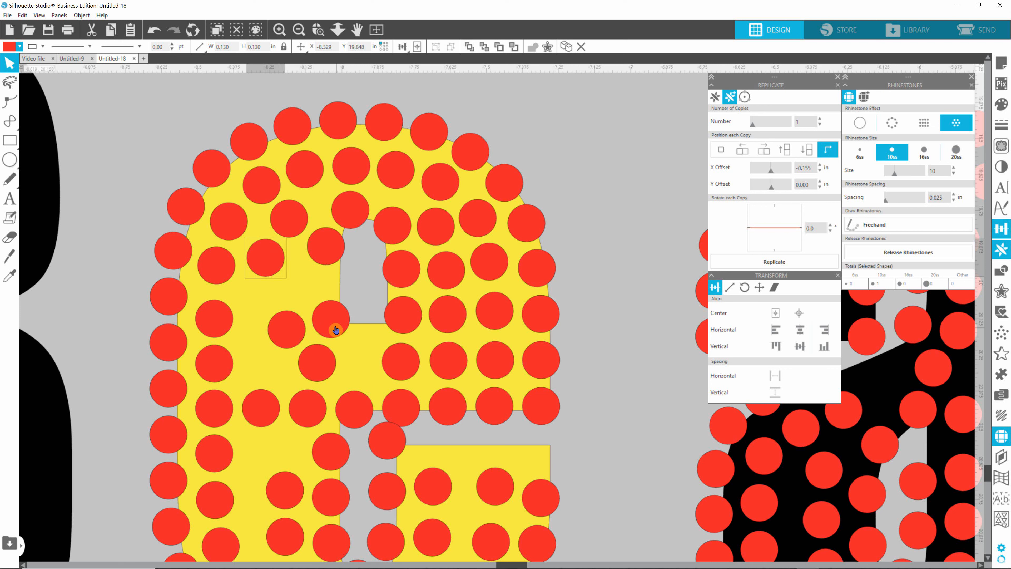
- Move the rhinestones between the e's left edge and the upper opening upward into evenly spaced rows
left_click_drag(335, 330, 321, 300)
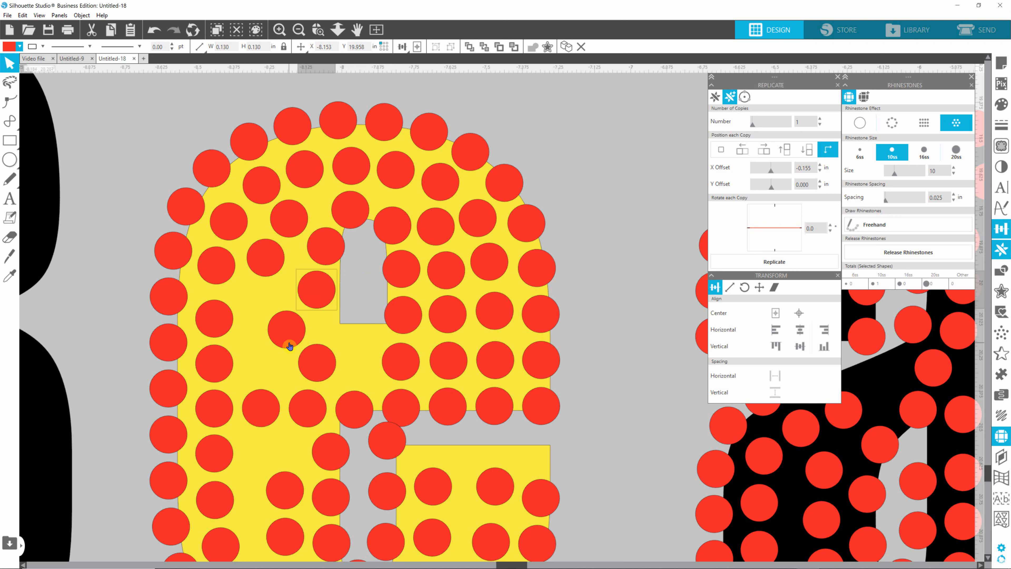
left_click_drag(288, 334, 308, 286)
left_click_drag(216, 324, 214, 314)
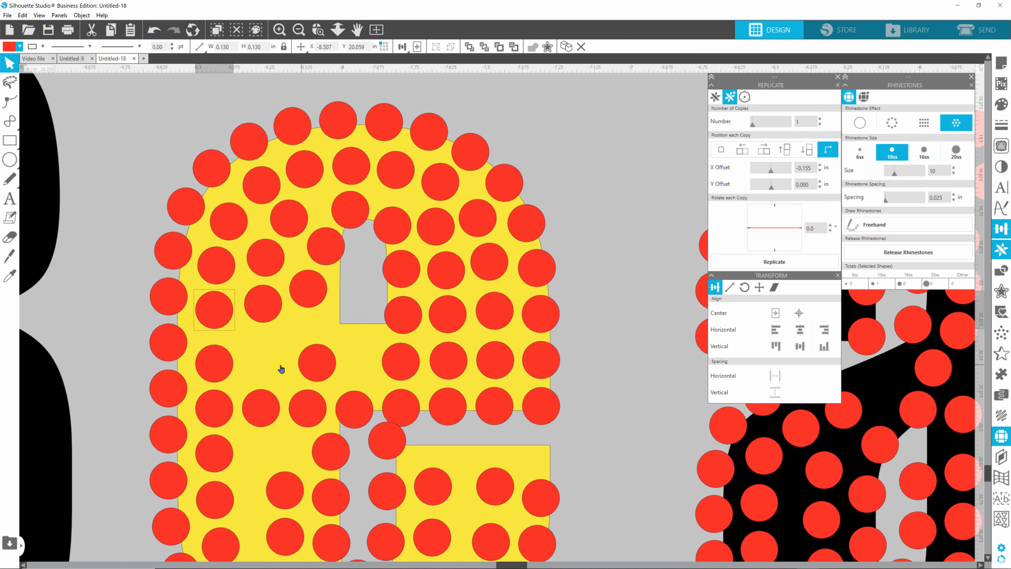
left_click_drag(317, 363, 314, 339)
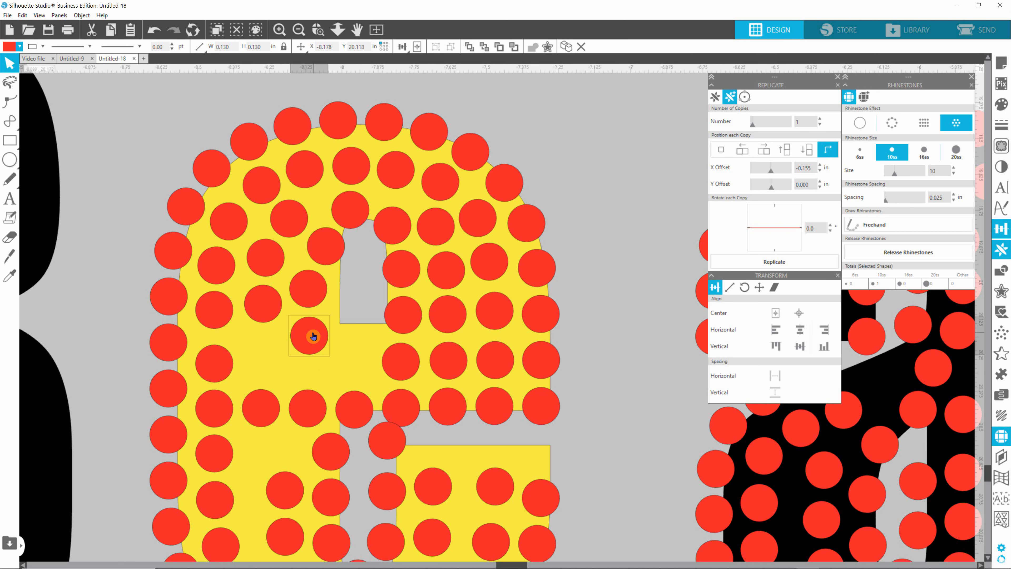
left_click_drag(314, 337, 312, 334)
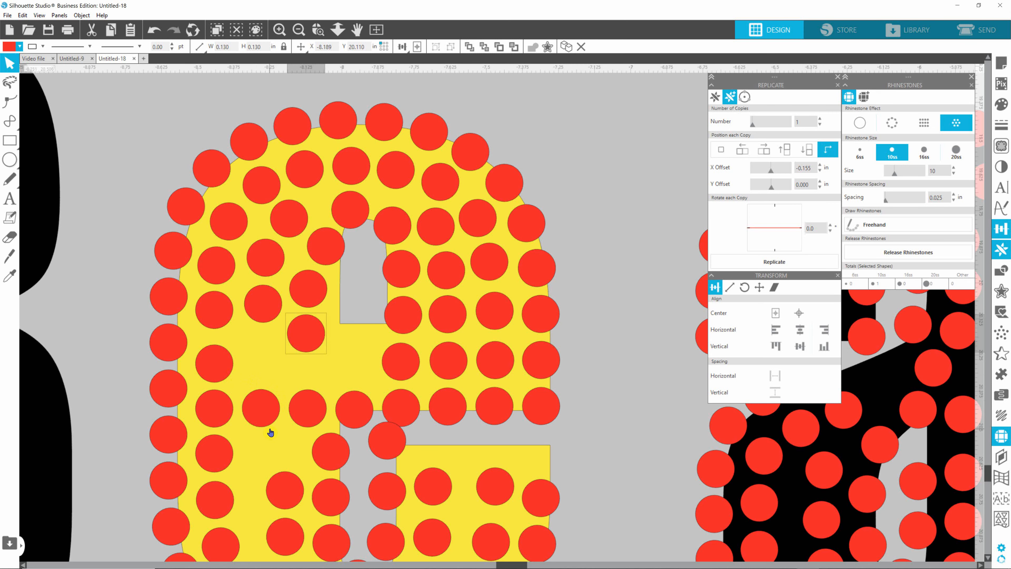
- Shift four stacked rhinestones in the inner left column of the e's stem slightly upward and realign the stone below them
scroll(273, 431, "down", 4)
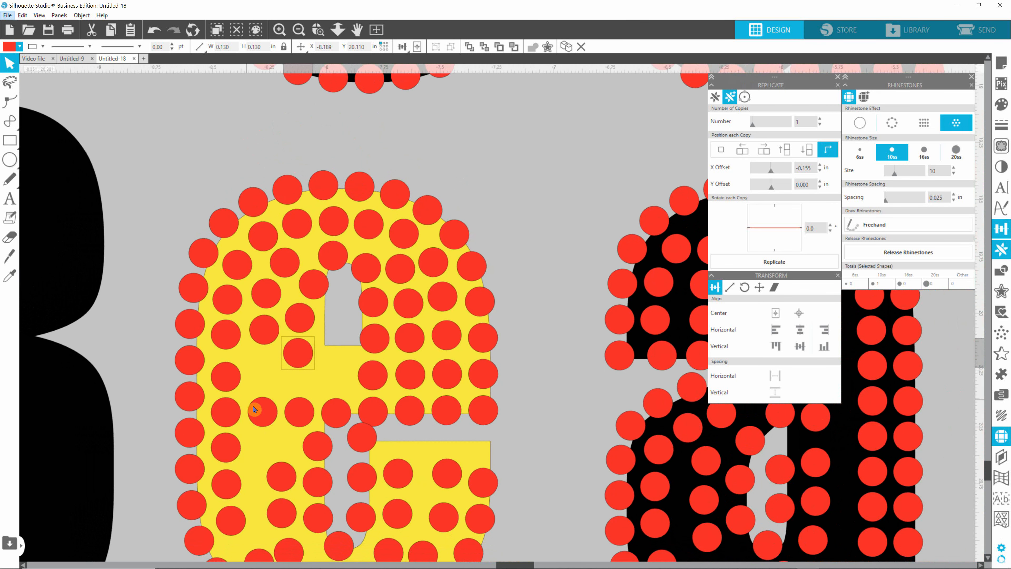
left_click(231, 387)
left_click(227, 419, "shift")
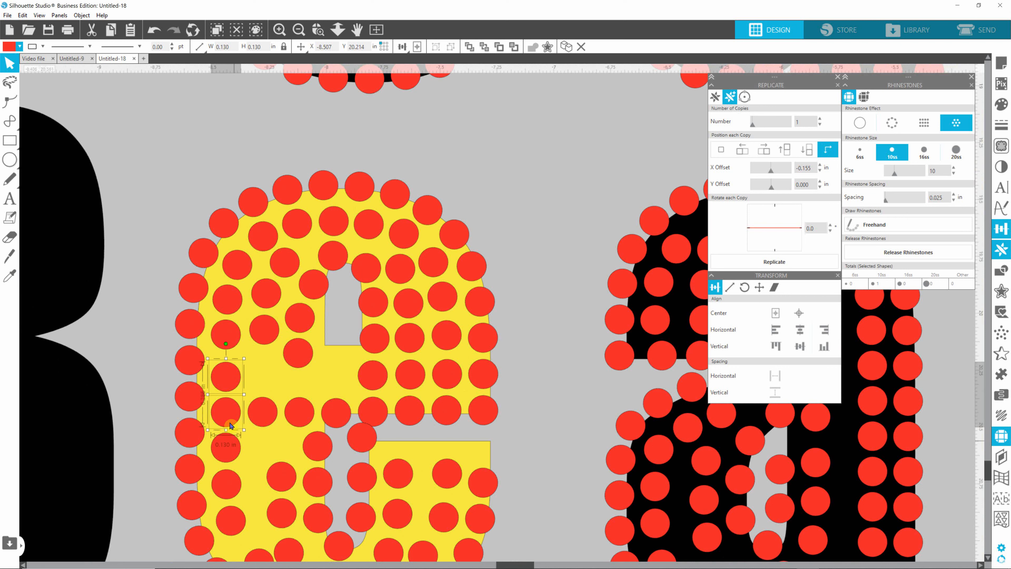
left_click(235, 454, "shift")
left_click(227, 483, "shift")
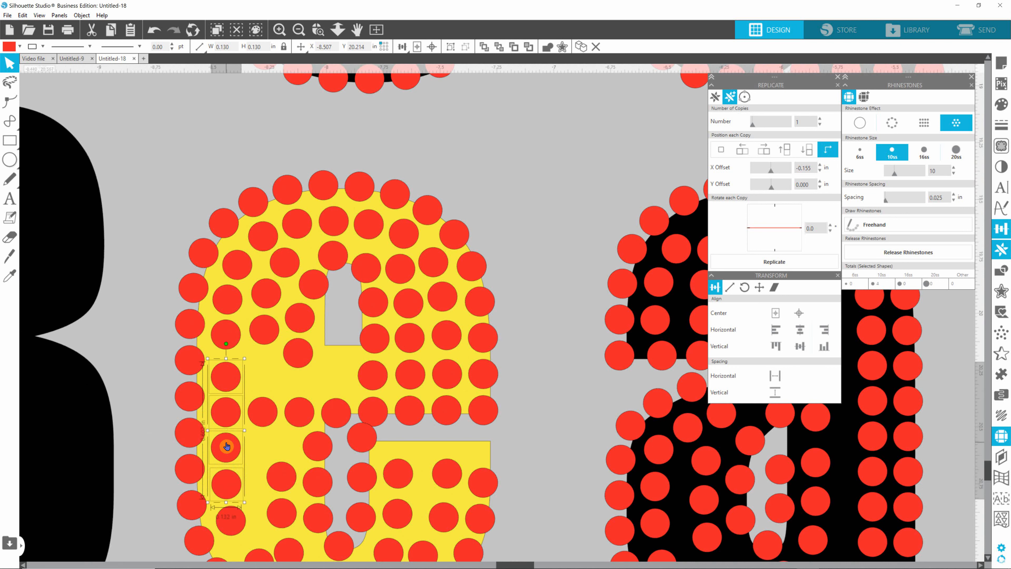
left_click_drag(226, 445, 227, 441)
left_click_drag(232, 529, 230, 524)
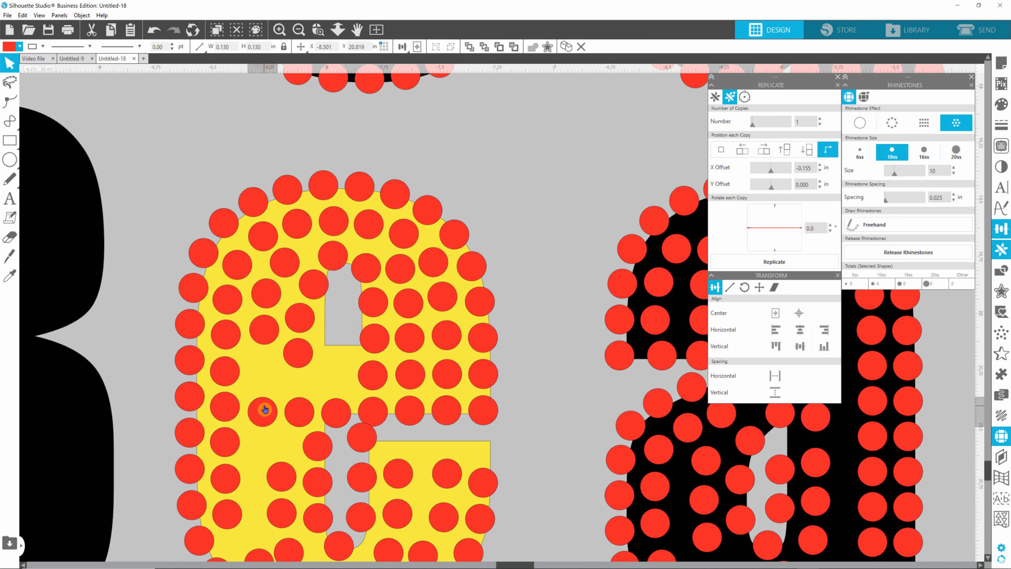
mouse_move(262, 411)
left_mouse_down()
mouse_move(262, 367)
mouse_move(263, 403)
left_mouse_up()
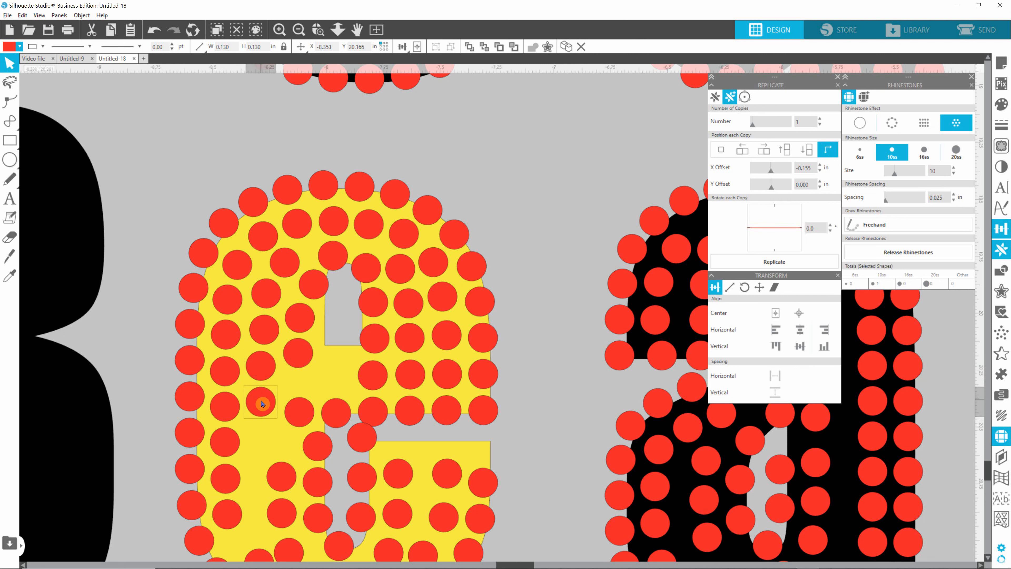
left_click(233, 447)
left_click(227, 482, "shift")
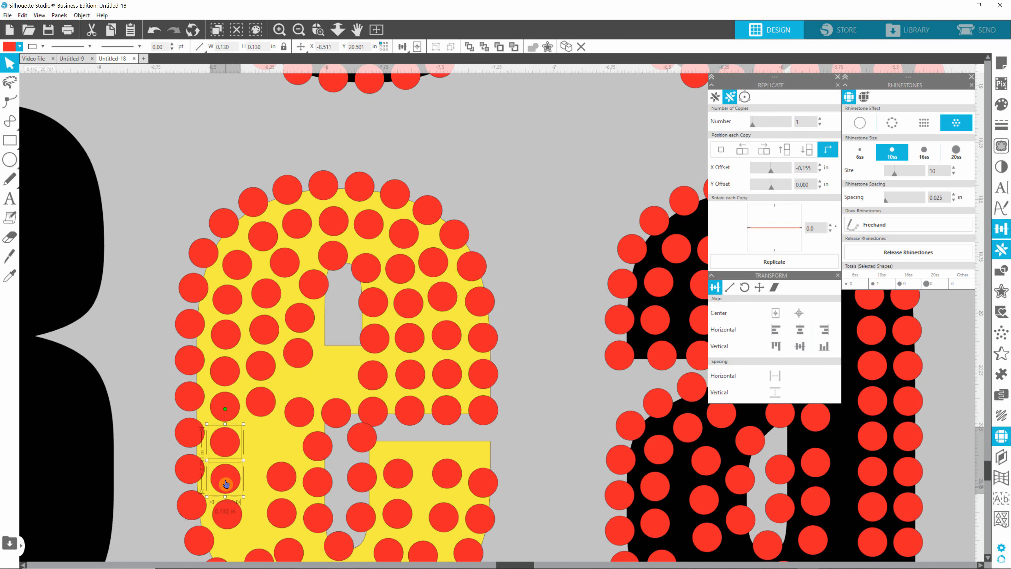
left_click(226, 513, "shift")
left_click(228, 484, "shift")
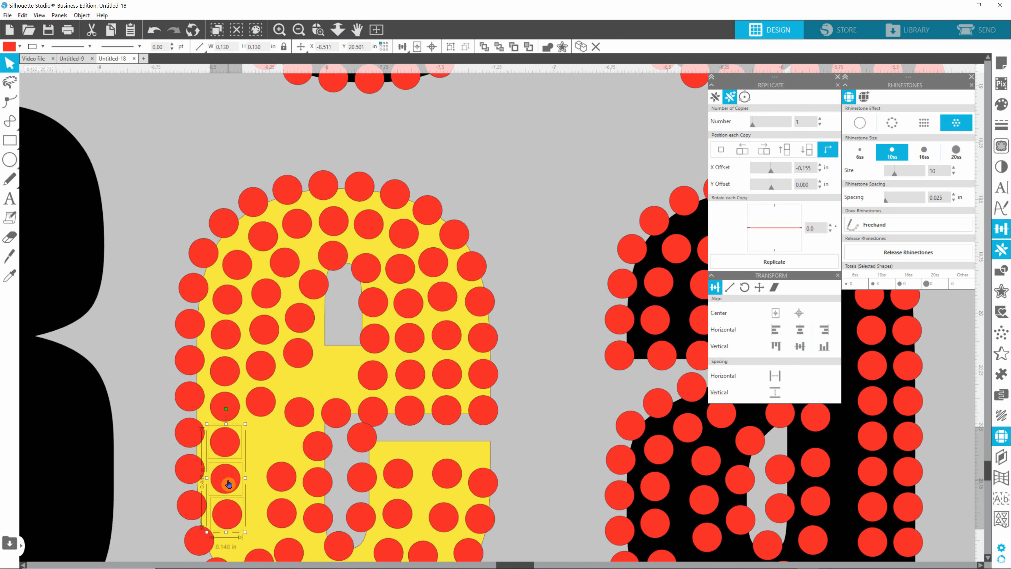
- Delete the five uneven rhinestones in the e's stem beside the lower opening
left_click(276, 490)
key("Delete")
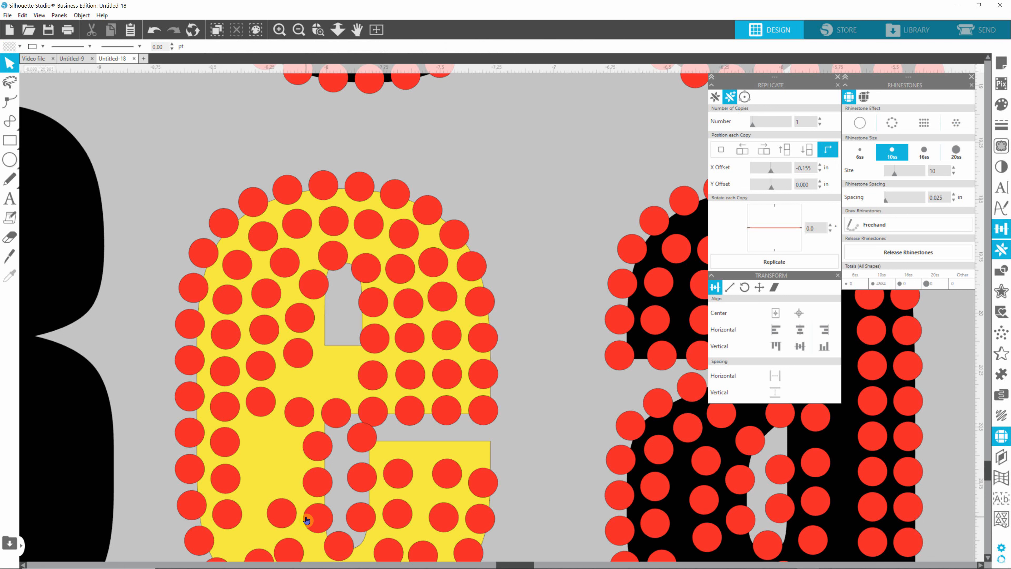
left_click(312, 519)
key("Delete")
left_click(282, 517)
key("Delete")
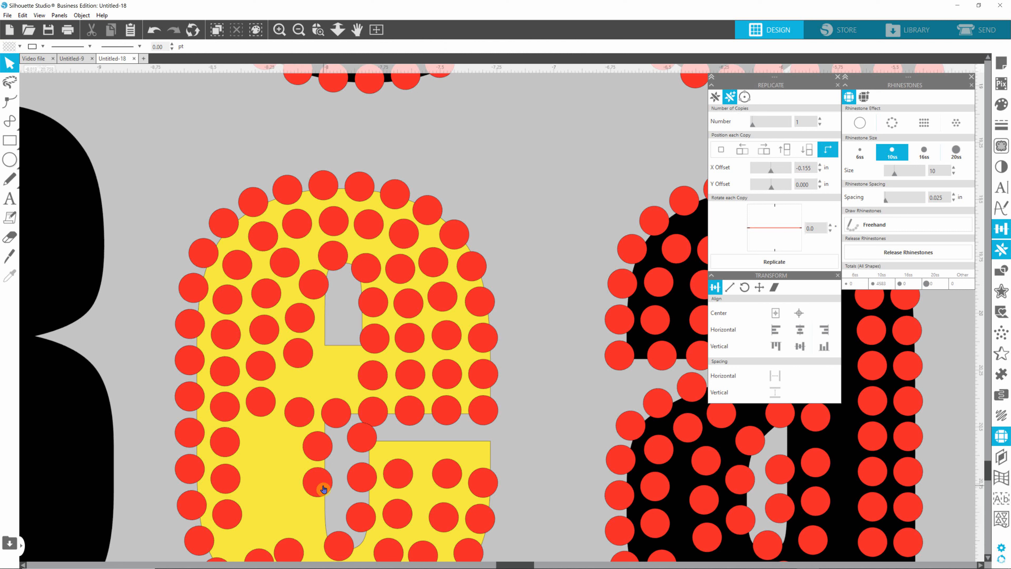
left_click(320, 482)
key("Delete")
left_click(319, 447)
key("Delete")
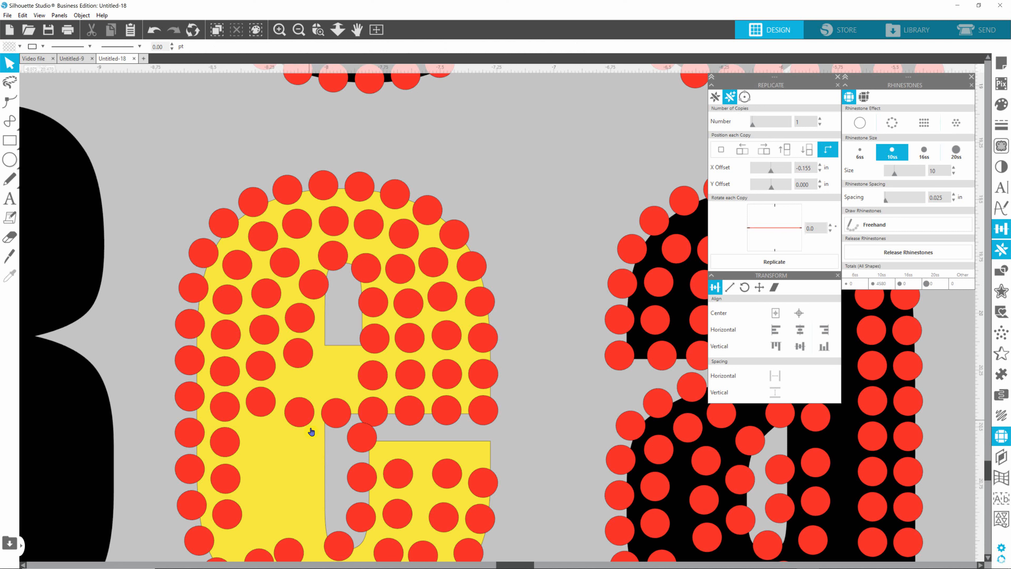
- Delete the three remaining loose rhinestones in the middle of the e's stem to clear space for new columns
left_click(301, 412)
key("Delete")
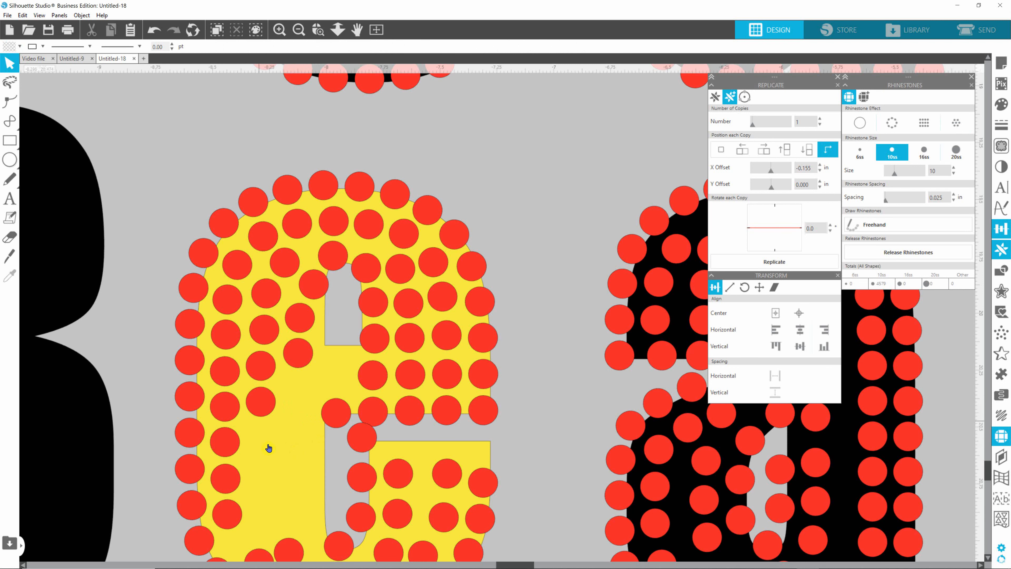
left_click(263, 402)
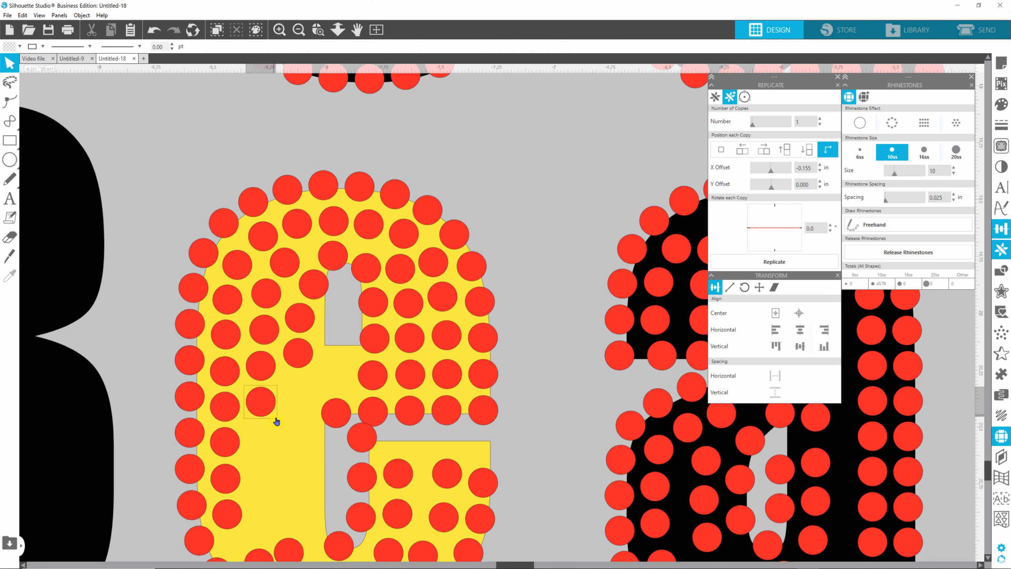
key("Delete")
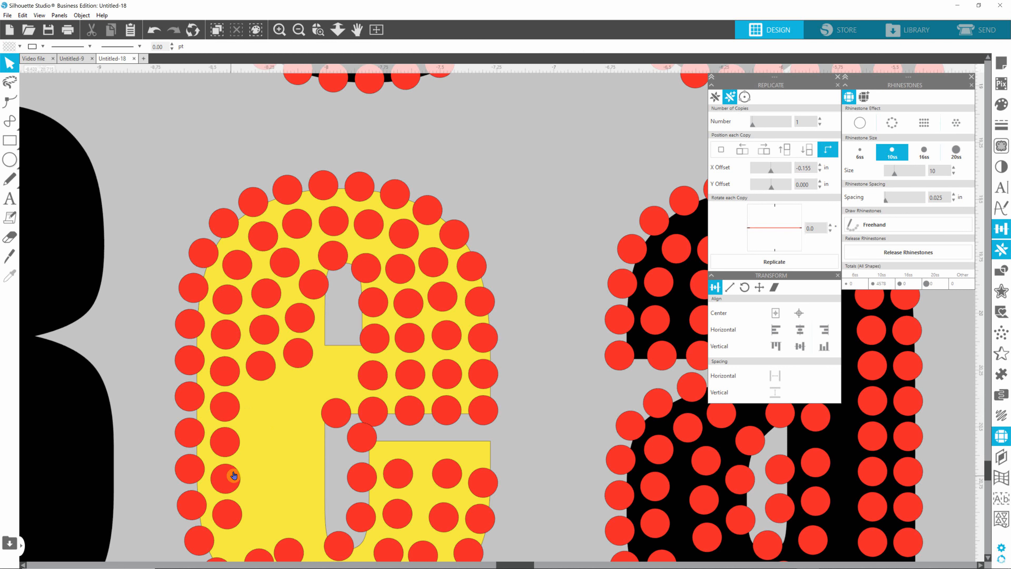
left_click(266, 375)
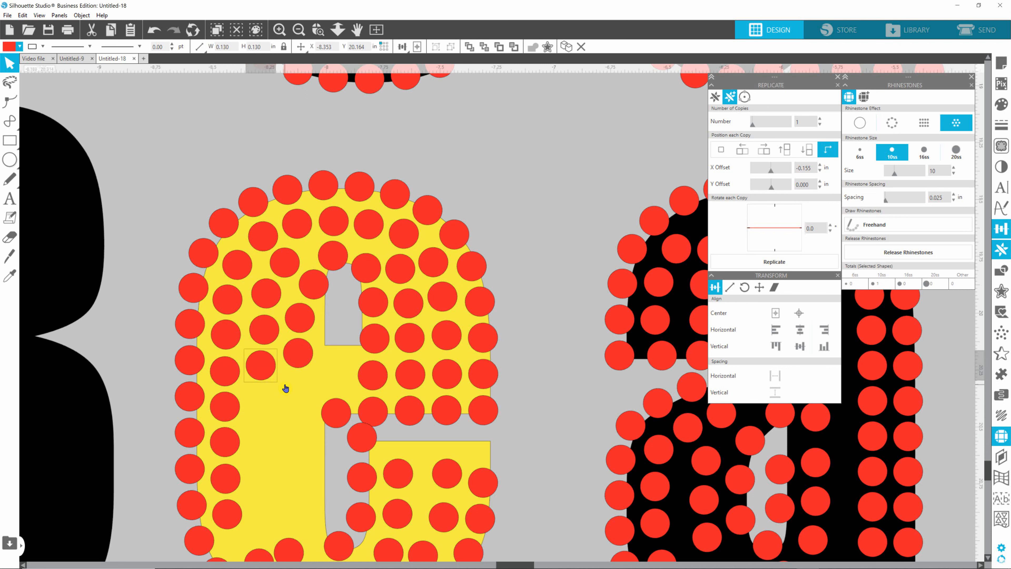
key("Delete")
- Duplicate four stacked stones from the inner left column into two staggered parallel columns across the e's stem
left_click(228, 368)
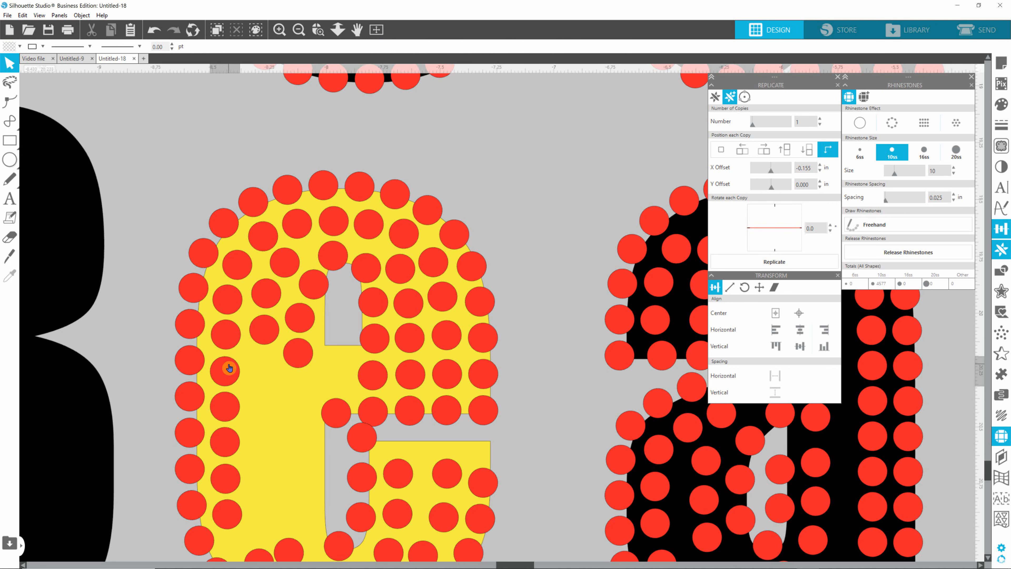
left_click(227, 407, "shift")
left_click(226, 446, "shift")
left_click(226, 480, "shift")
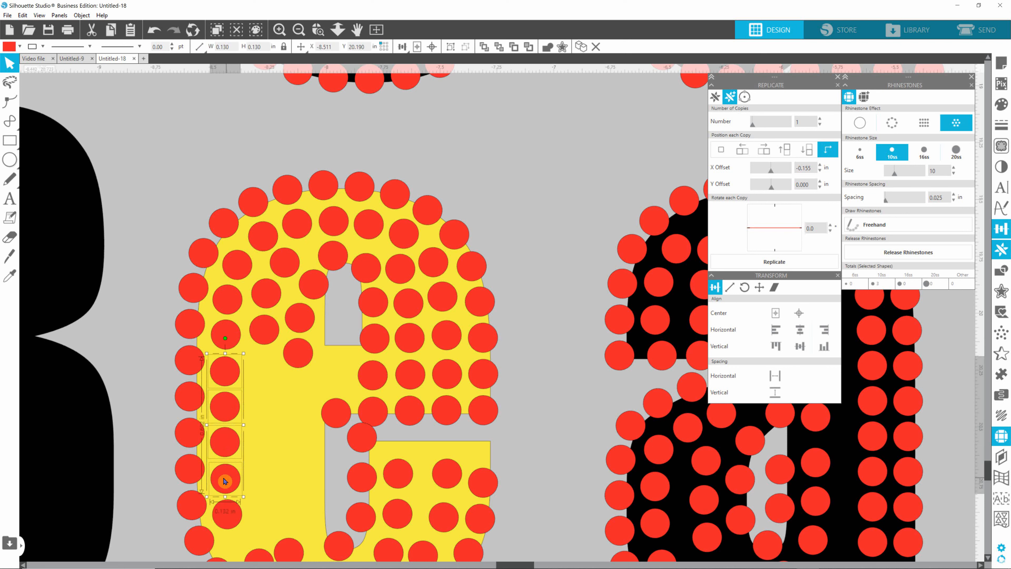
left_click_drag(231, 410, 300, 429)
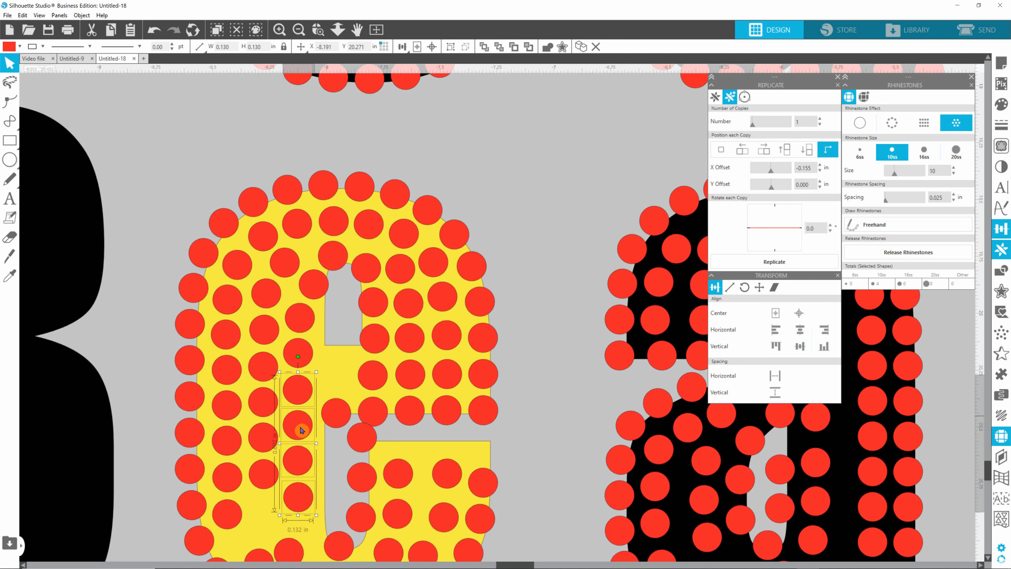
- Move three rhinestones at the e's lower left to continue the stem's columns down toward the bottom curve
left_click_drag(987, 472, 987, 488)
left_click_drag(260, 314, 243, 302)
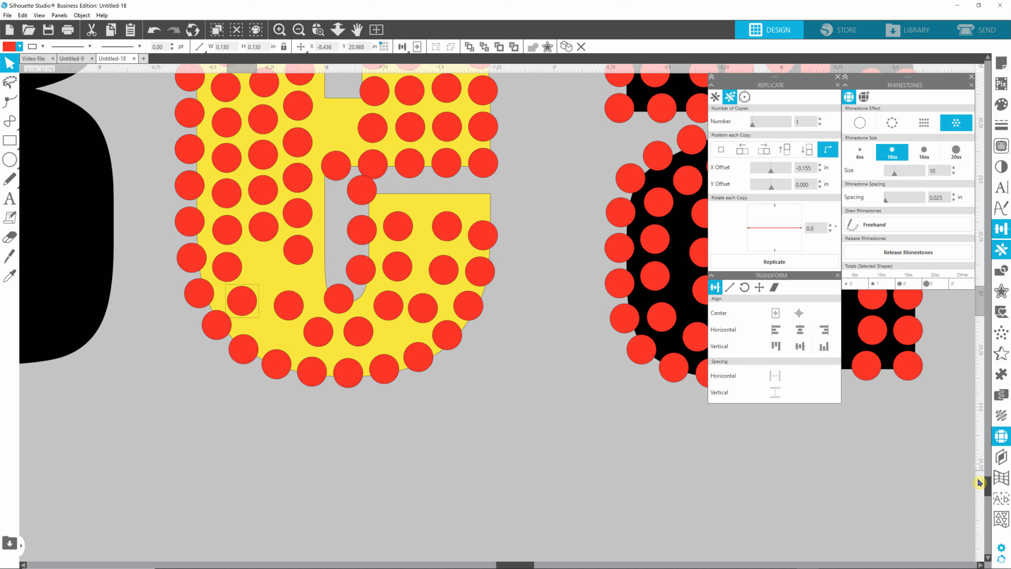
scroll(985, 483, "up", 3)
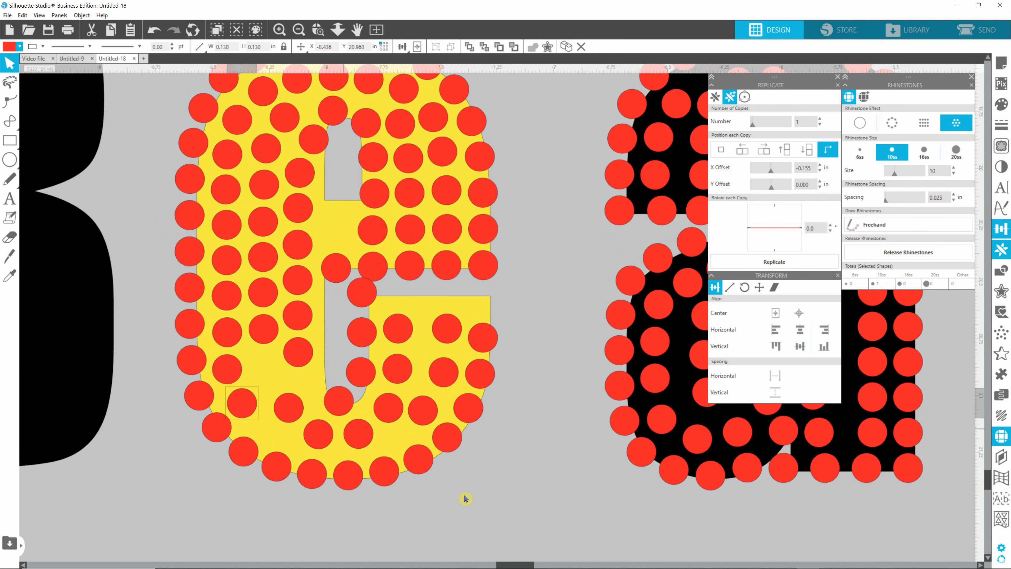
left_click_drag(293, 419, 264, 370)
left_click_drag(343, 410, 308, 391)
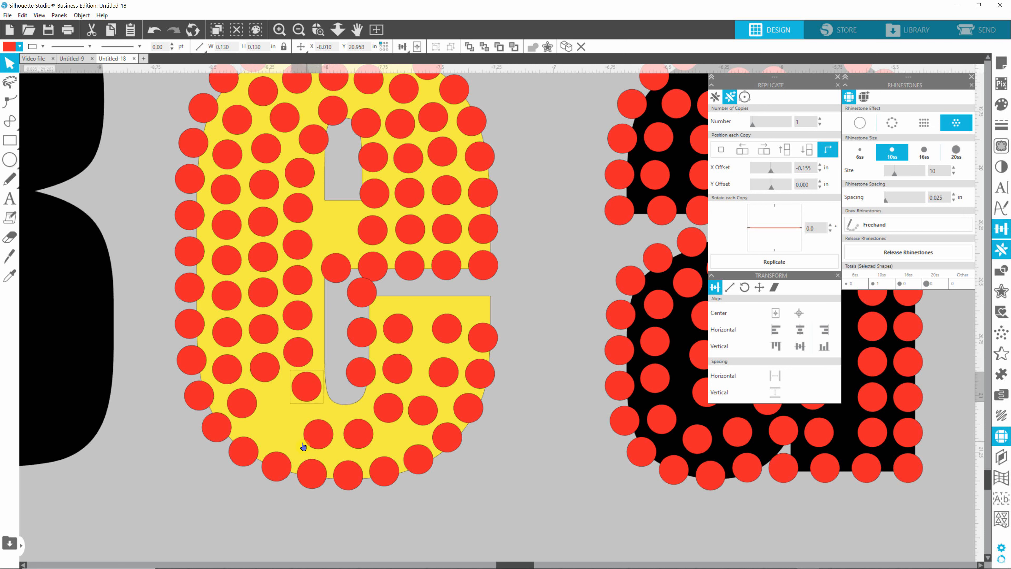
- Arrange the inner rhinestones into an evenly spaced row along the e's bottom curve and fill the gap below the middle column
left_click_drag(318, 435, 270, 429)
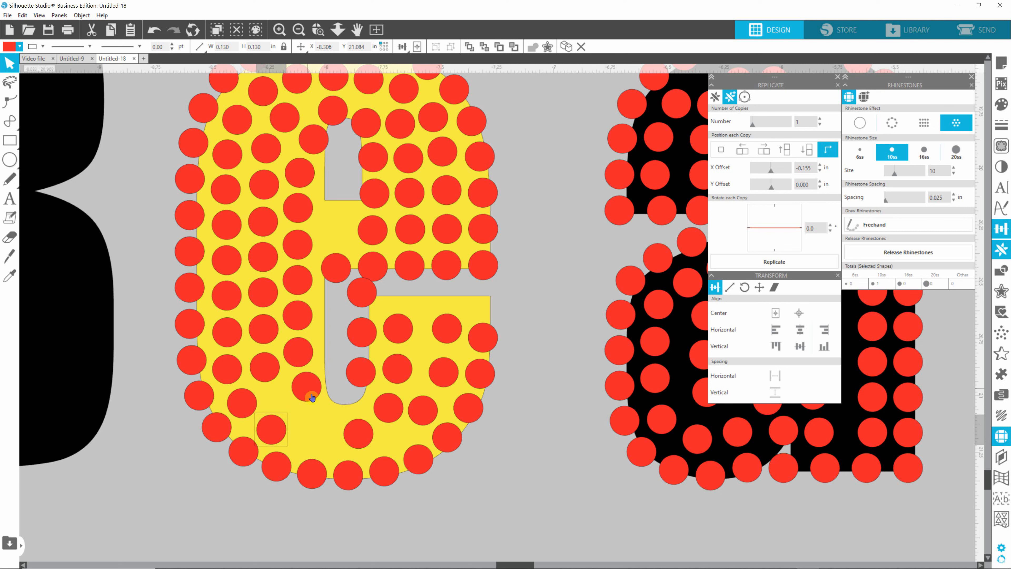
left_click(361, 444)
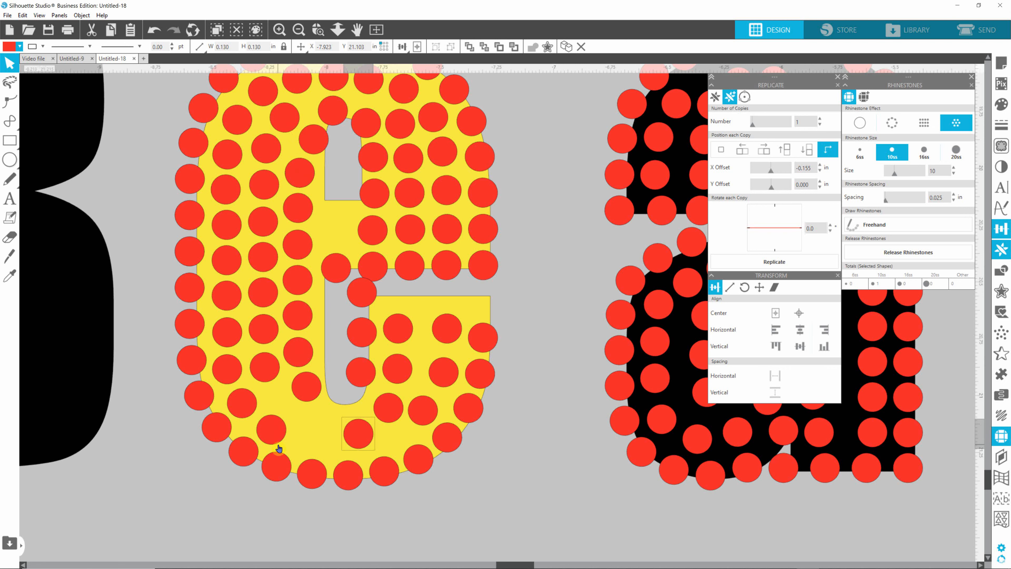
left_click_drag(273, 438, 324, 423)
left_click(360, 444)
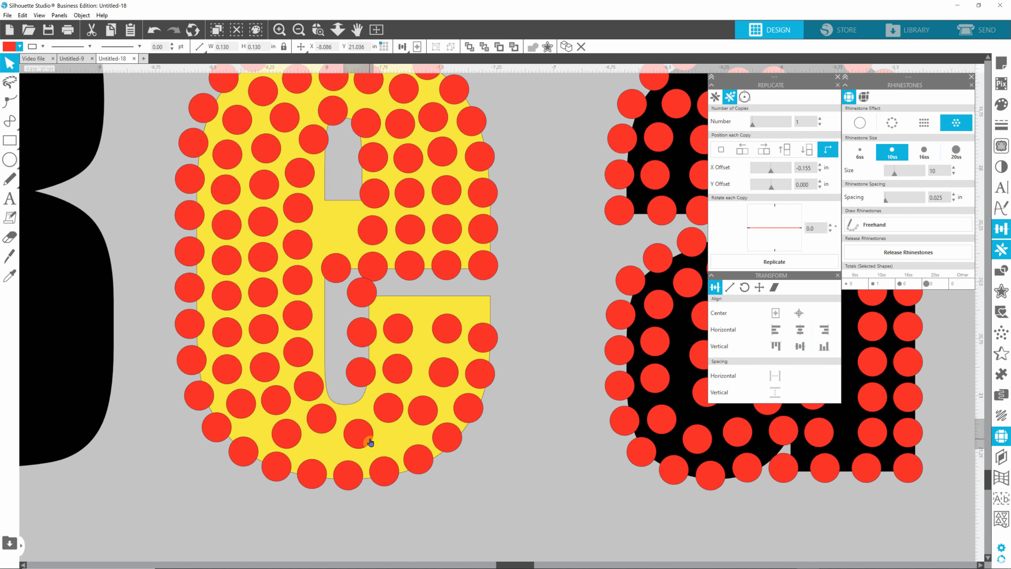
left_click_drag(326, 426, 393, 433)
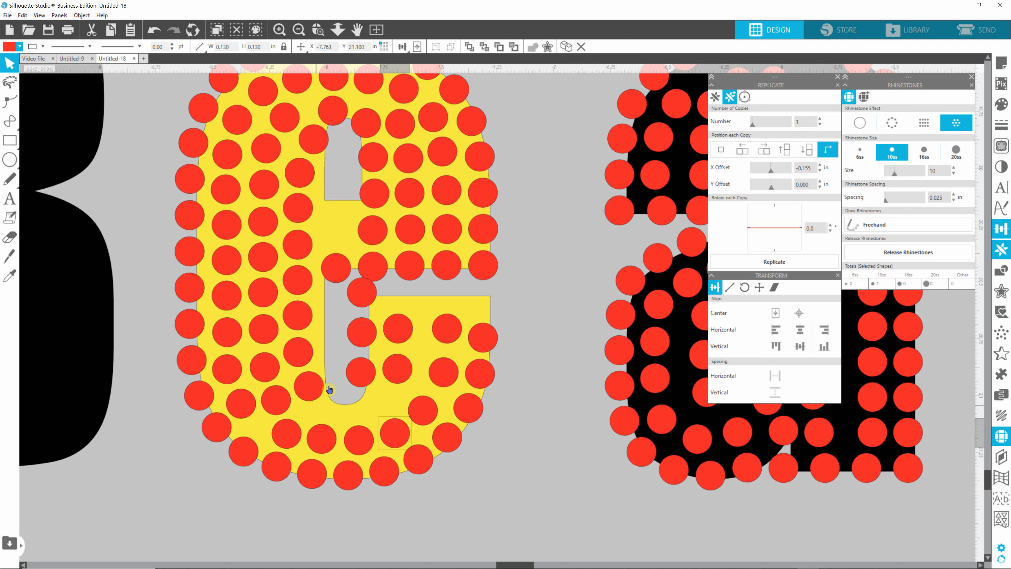
- Shift a stone up into the e's inner stem column and space that column's seven stones evenly in the vertical direction
left_click_drag(309, 385, 299, 325)
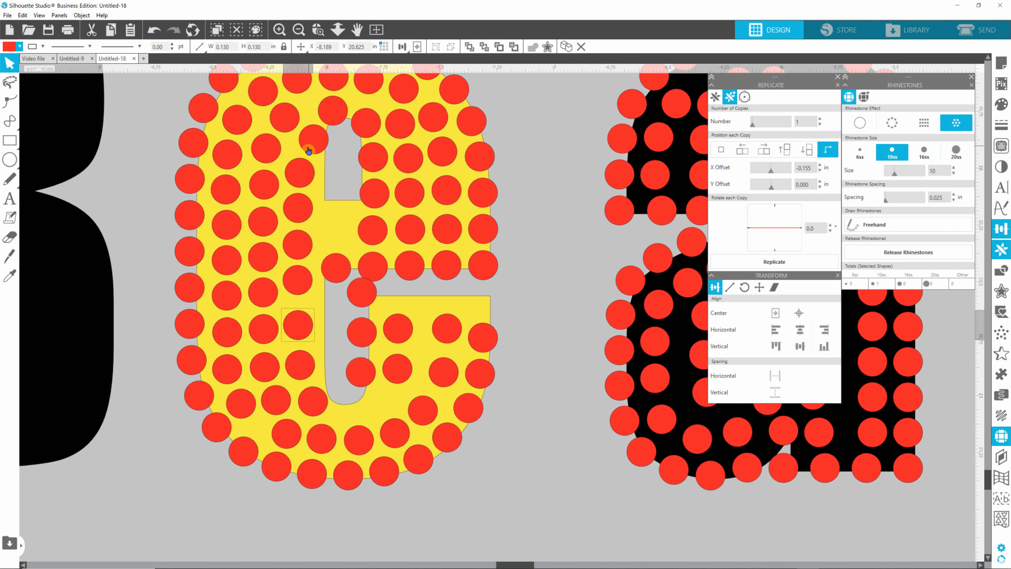
left_click(300, 364, "shift")
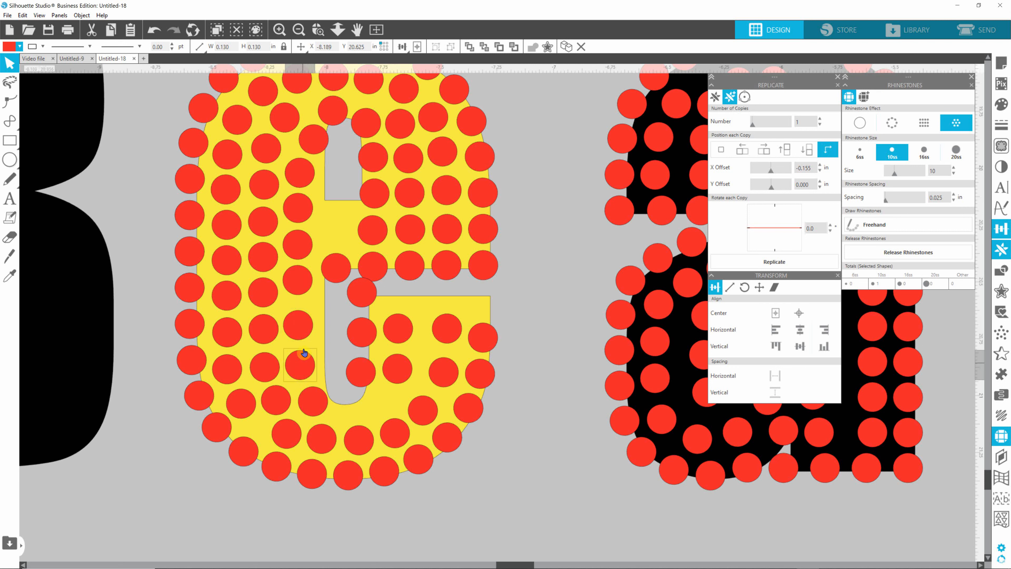
left_click(296, 280, "shift")
left_click(299, 246, "shift")
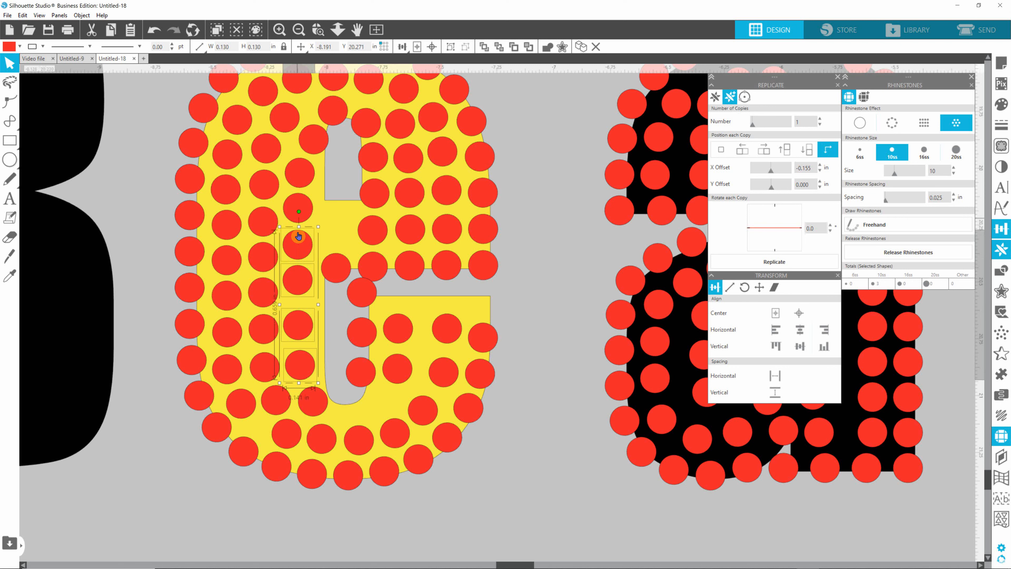
left_click(297, 209, "shift")
left_click(306, 174, "shift")
left_click(307, 131, "shift")
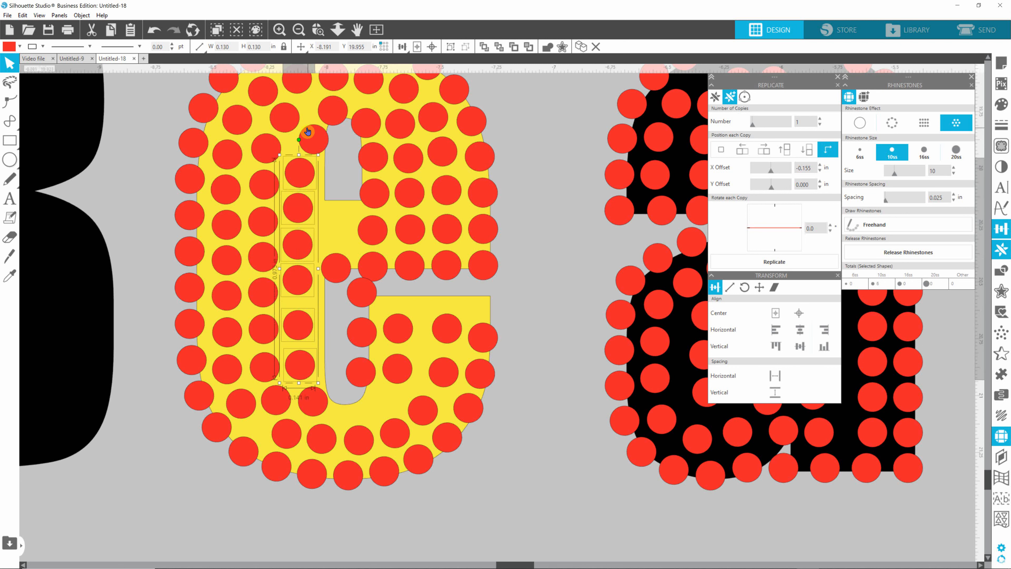
left_click(313, 141, "shift")
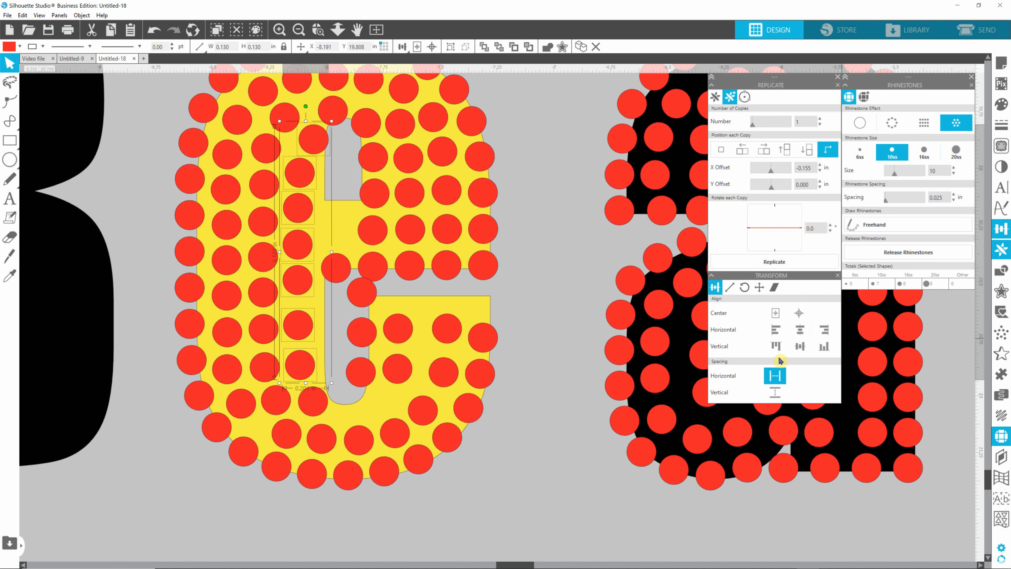
left_click(775, 376)
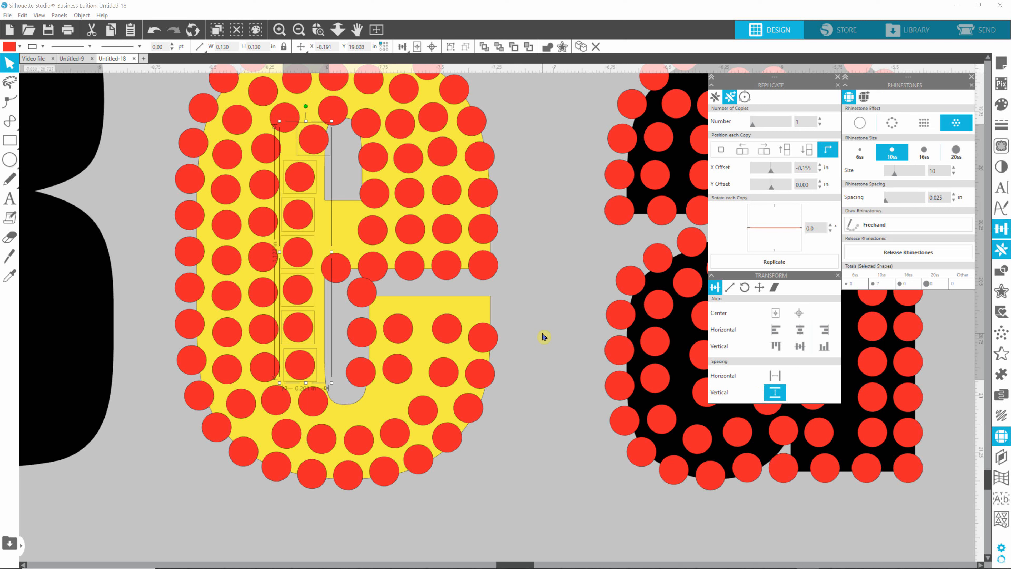
left_click(574, 230)
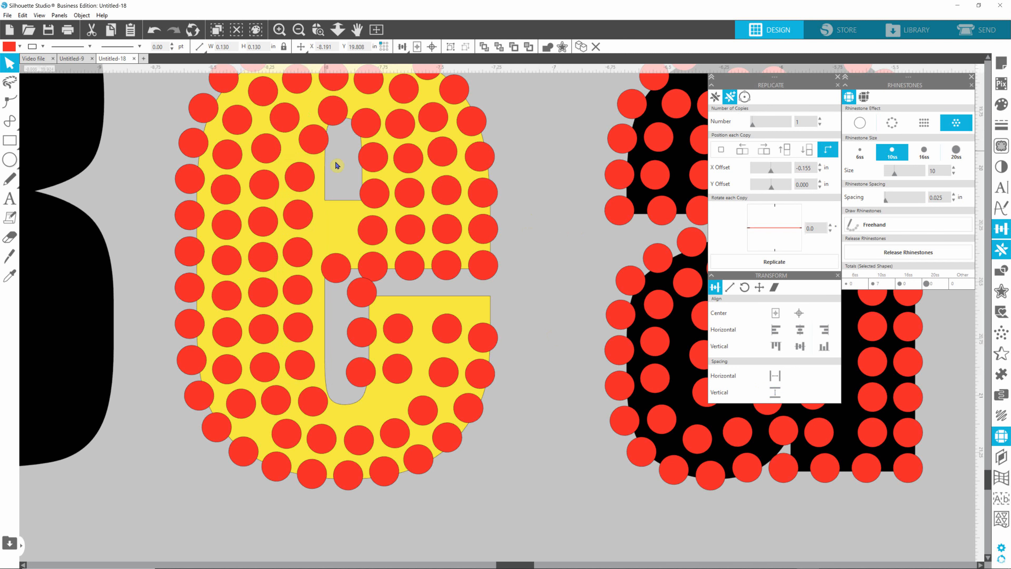
- Nudge the stones at the top of the e's inner stem column and rearrange those around the lower opening along its curve
left_click(321, 137)
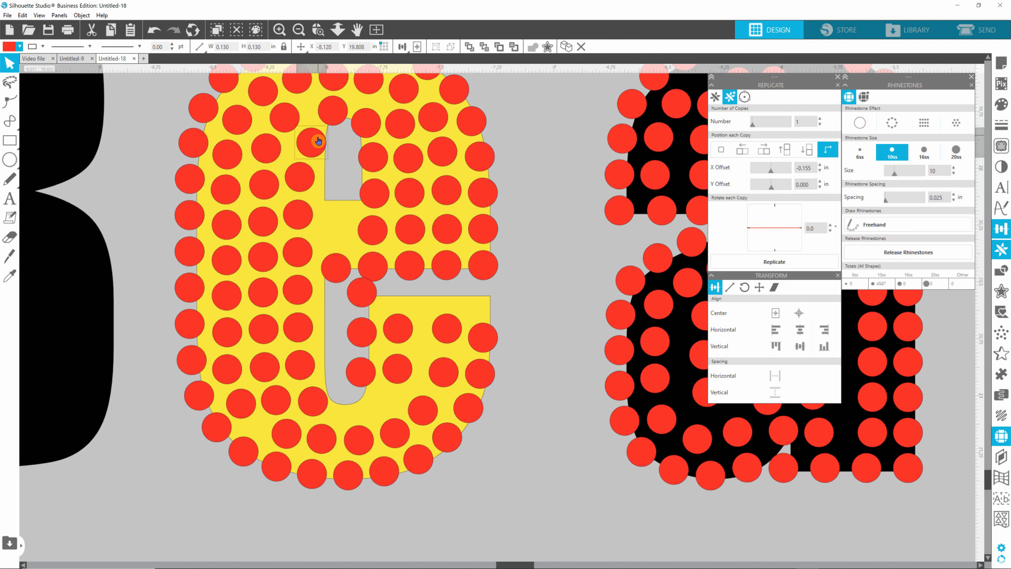
mouse_move(318, 141)
left_mouse_down()
mouse_move(338, 104)
mouse_move(314, 147)
left_mouse_up()
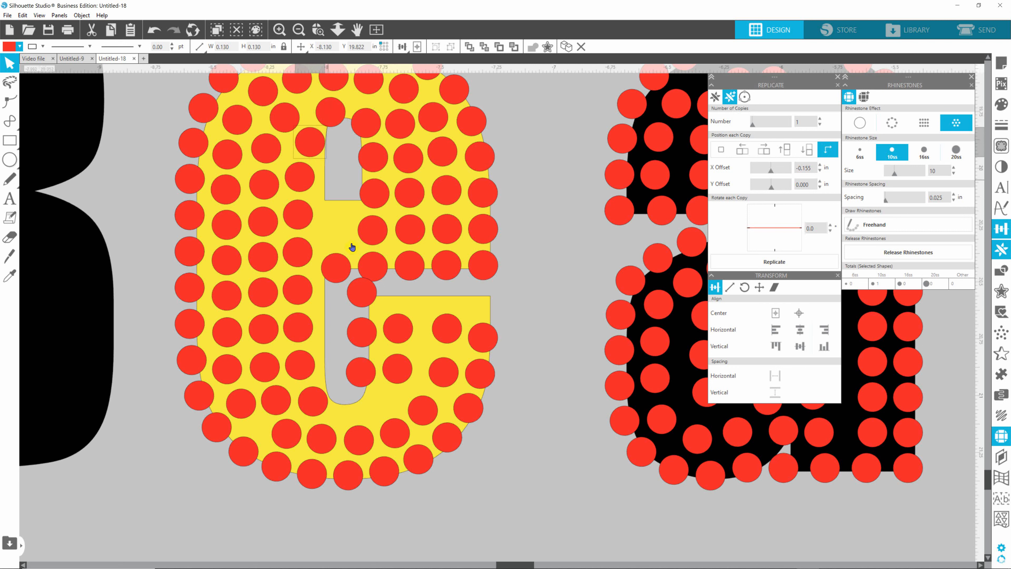
left_click_drag(361, 370, 352, 404)
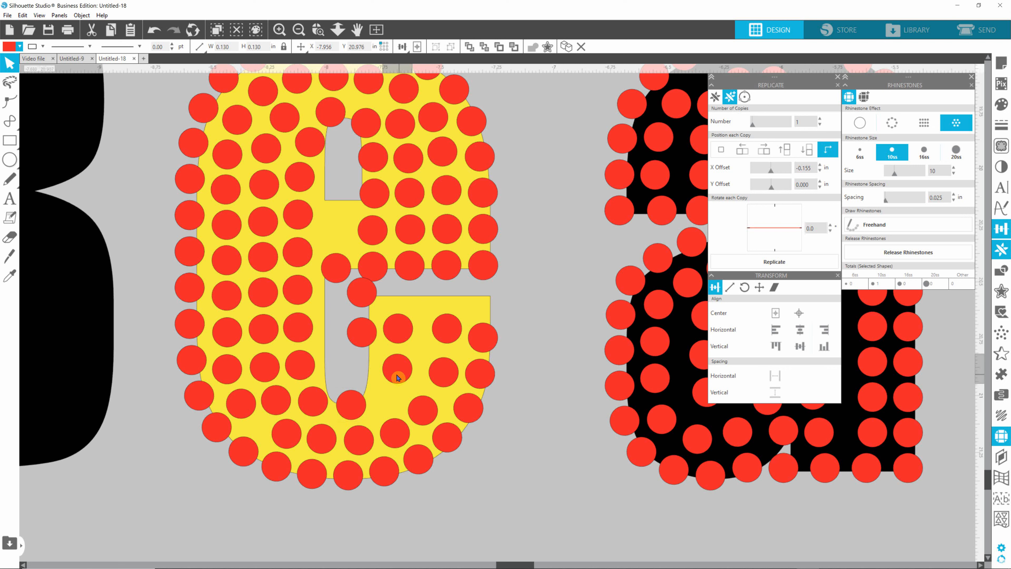
mouse_move(395, 368)
left_mouse_down()
mouse_move(388, 396)
mouse_move(411, 371)
left_mouse_up()
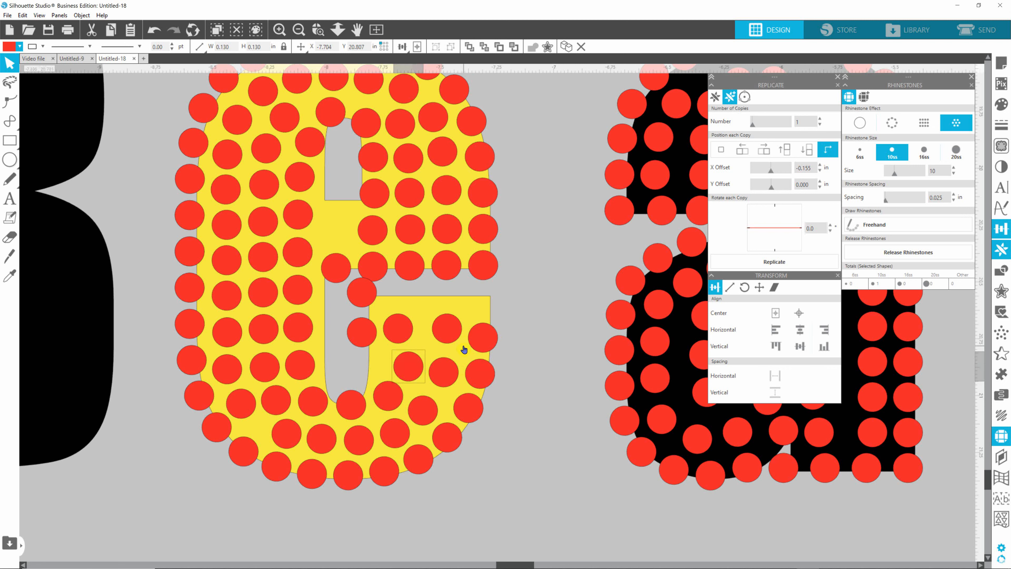
- Align the four stones across the upper part of the e's lower arm along their bottom edges
left_click(457, 333)
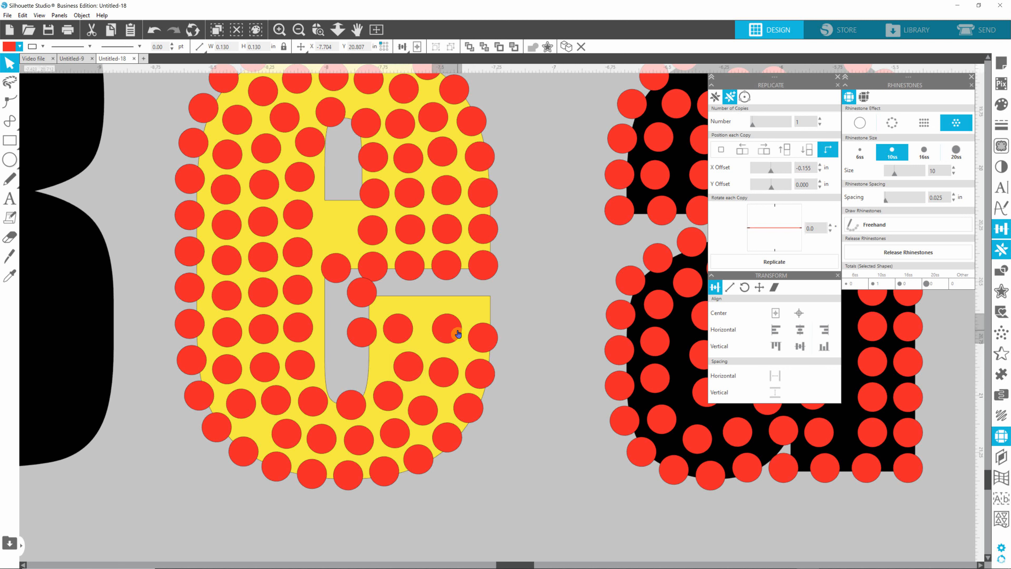
left_click_drag(448, 323, 447, 326)
left_click(361, 330)
left_click(397, 325, "shift")
left_click(448, 332, "shift")
left_click(481, 344, "shift")
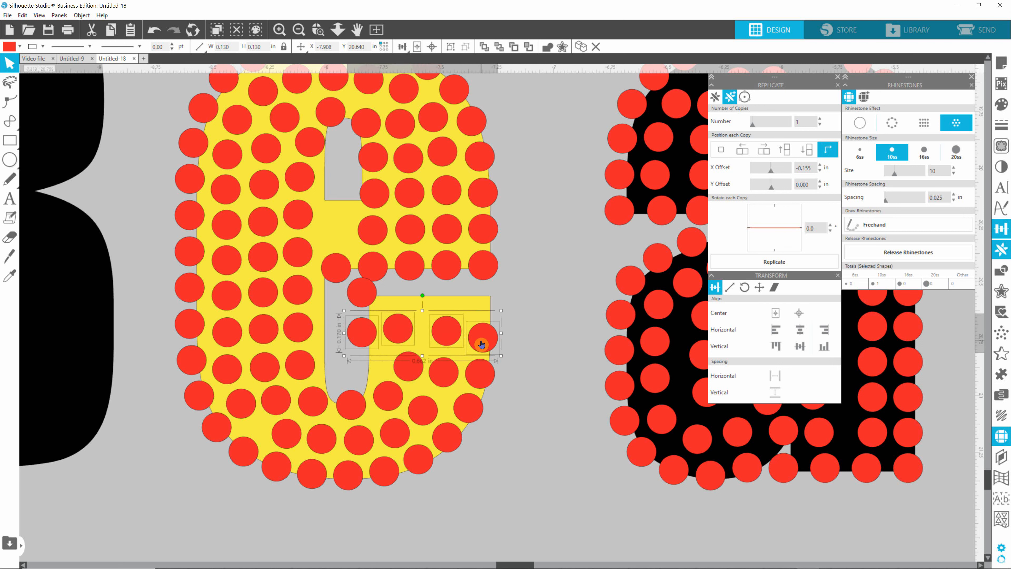
left_click(823, 346)
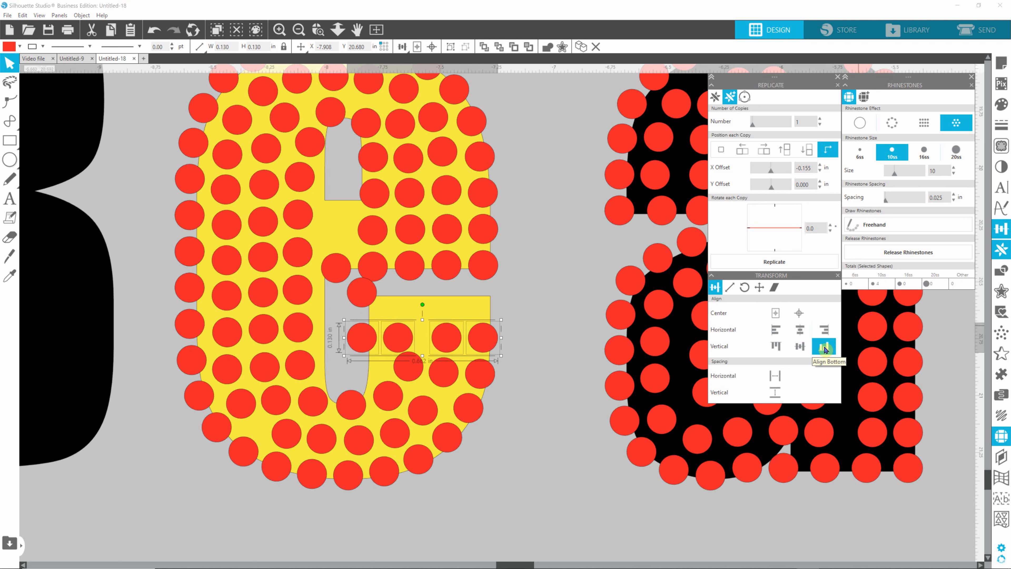
left_click(523, 392)
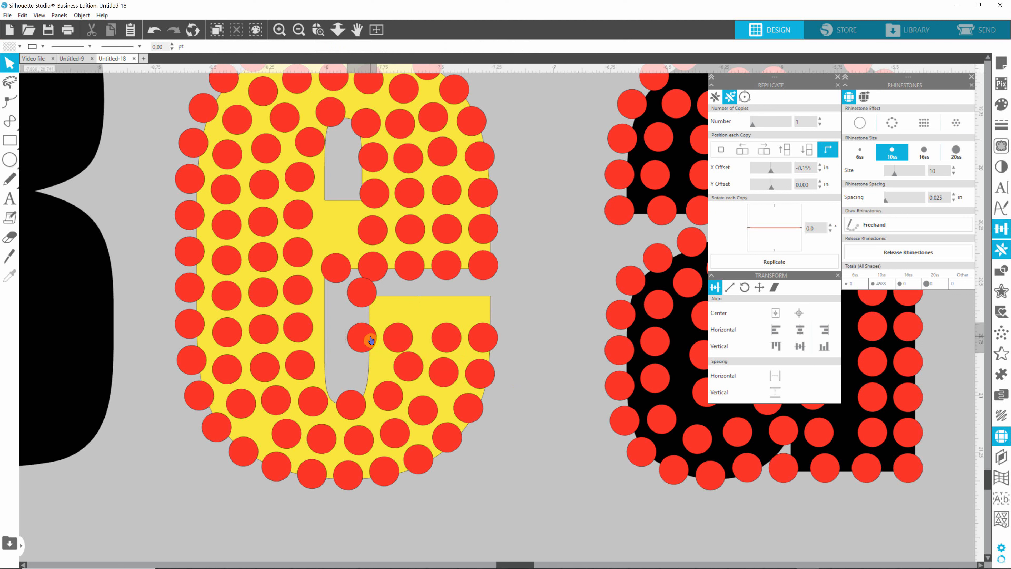
- Right-align the lower arm row's innermost stone with the crossbar stone above it and delete the two stray stones in between
left_click(372, 266)
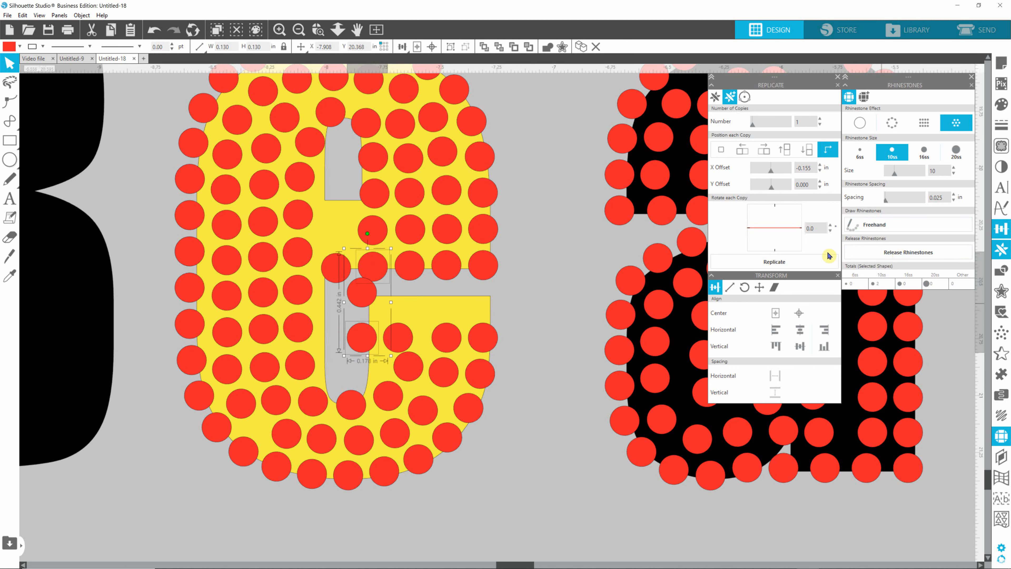
left_click(824, 331)
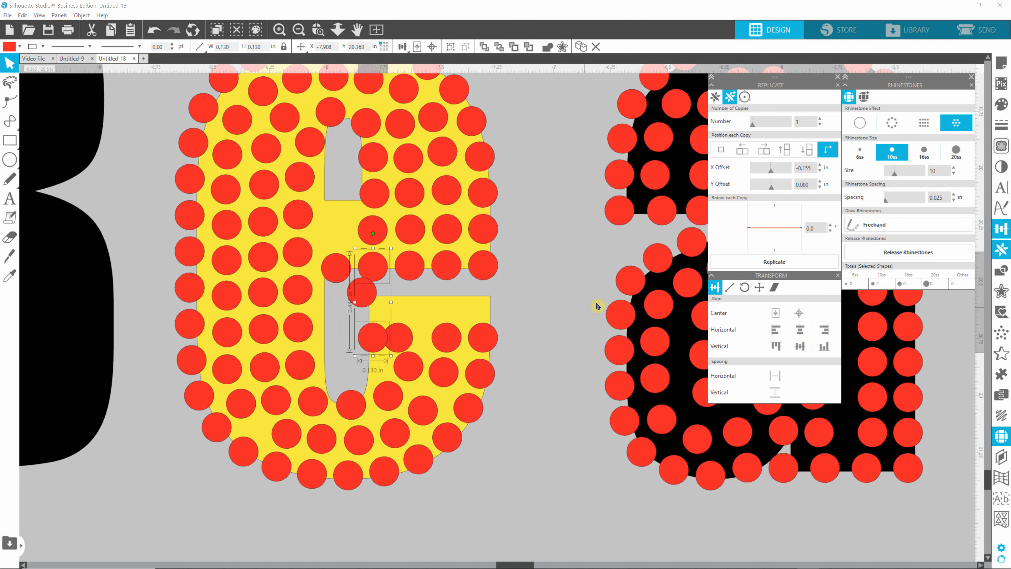
left_click(570, 304)
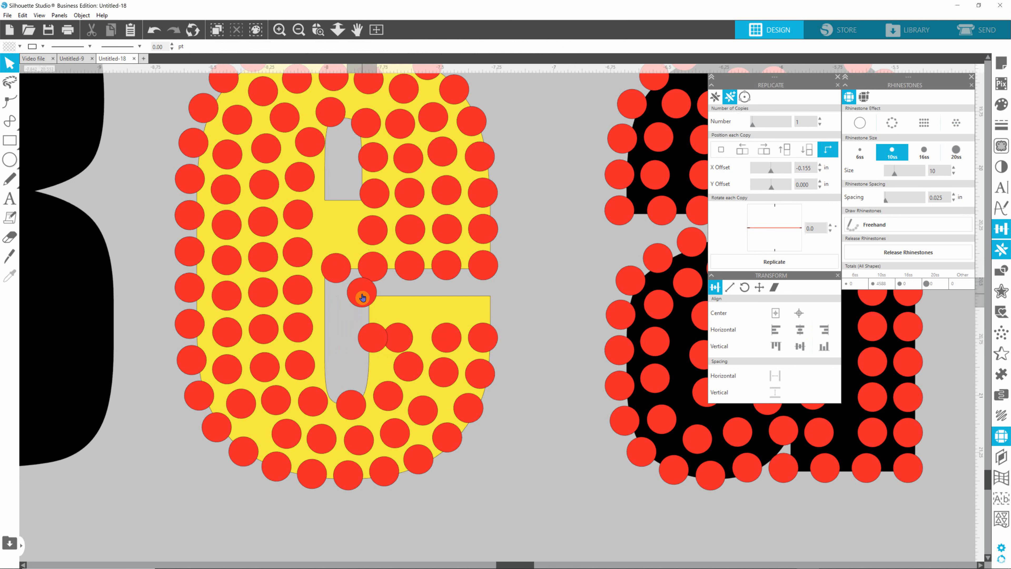
left_click_drag(362, 291, 337, 270)
key("Delete")
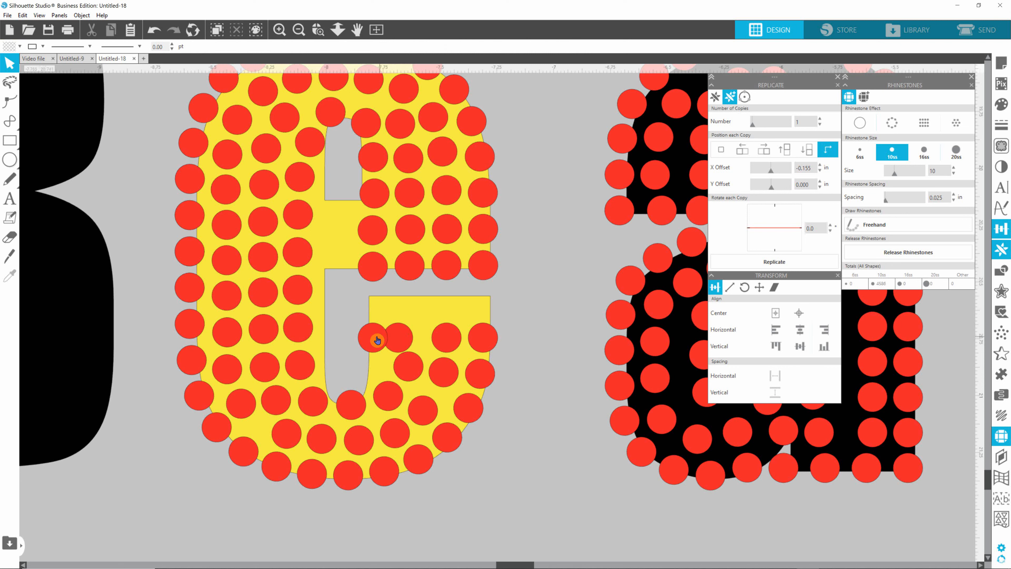
- Space the four stones in the lower arm's top row evenly in the horizontal direction
left_click(399, 339)
left_click(445, 340, "shift")
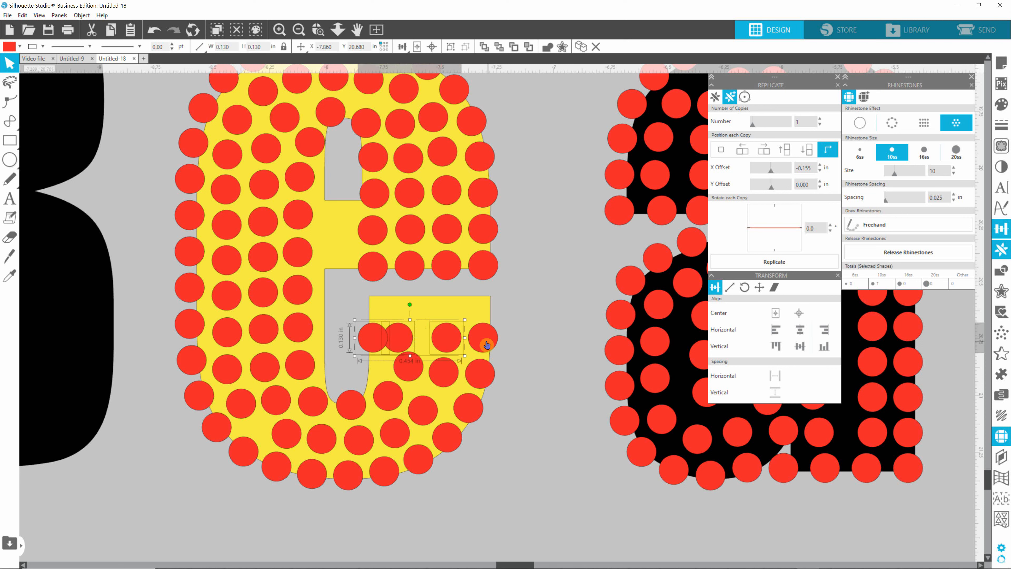
left_click(483, 338, "shift")
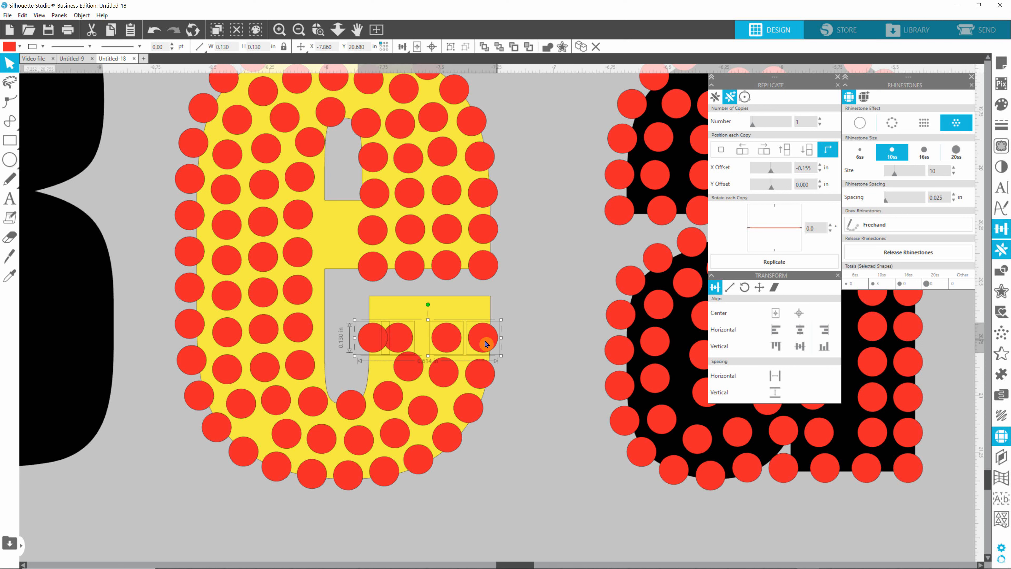
left_click(776, 382)
left_click(561, 389)
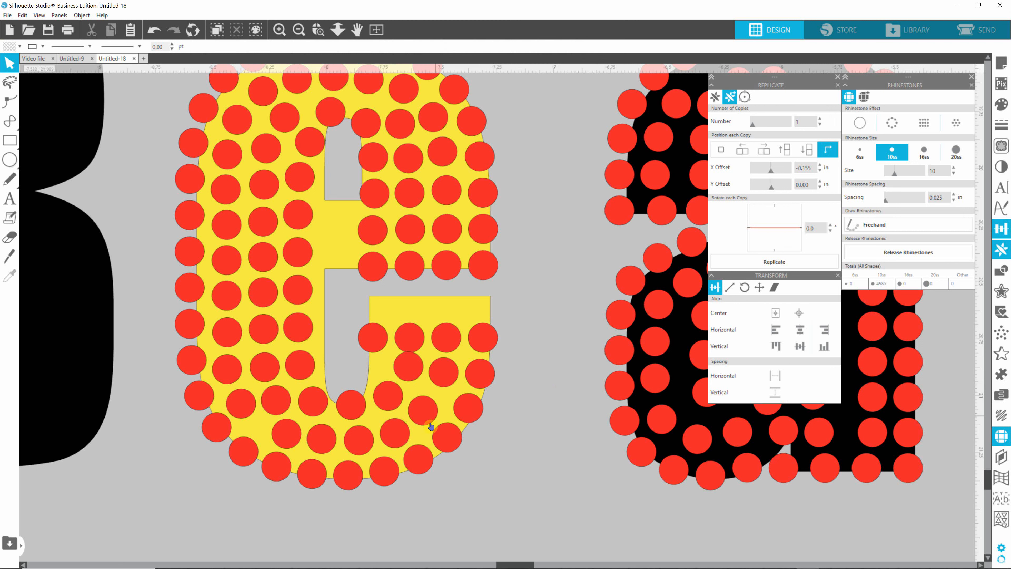
- Arrange a second row of four stones in the lower arm and reposition the stones beneath it along the bottom curve
left_click_drag(426, 412, 432, 410)
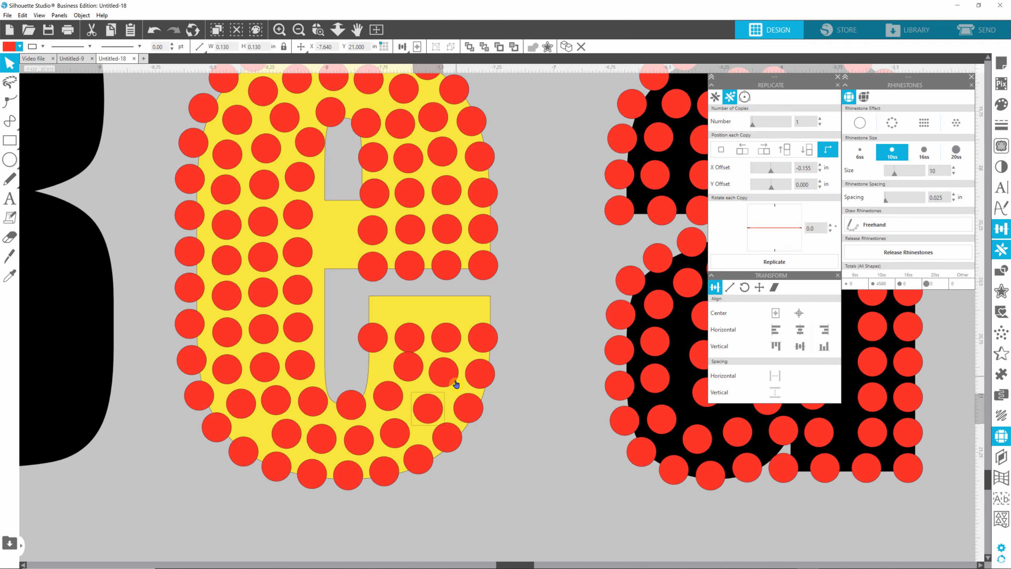
left_click_drag(452, 377, 352, 404)
left_click(407, 369)
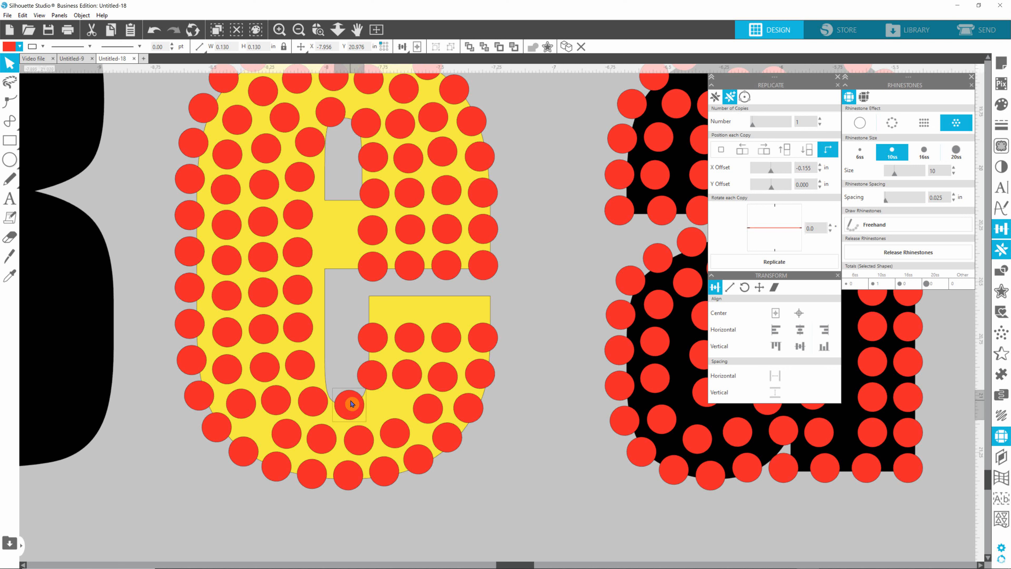
left_click_drag(404, 435, 427, 408)
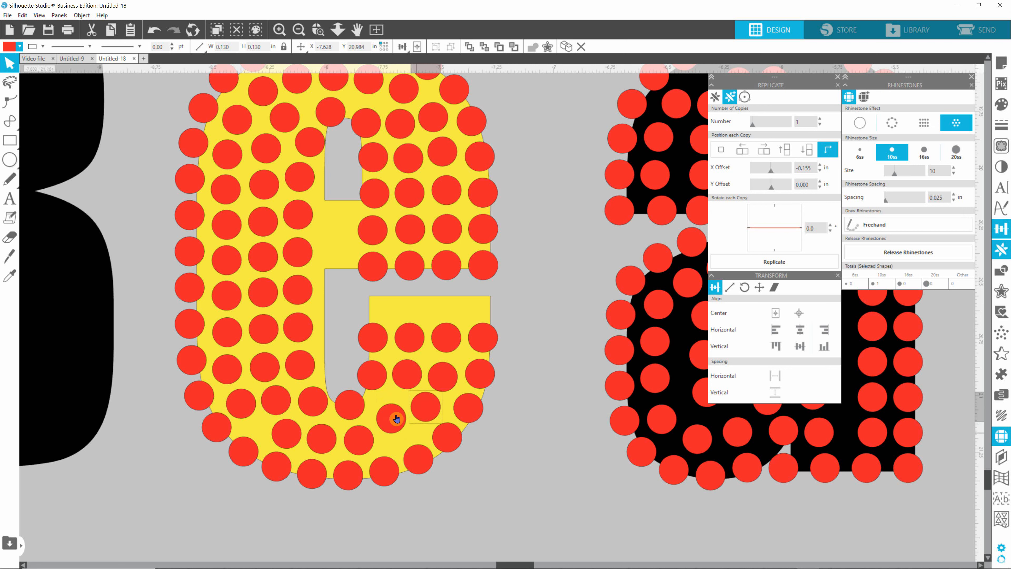
left_click_drag(392, 419, 378, 404)
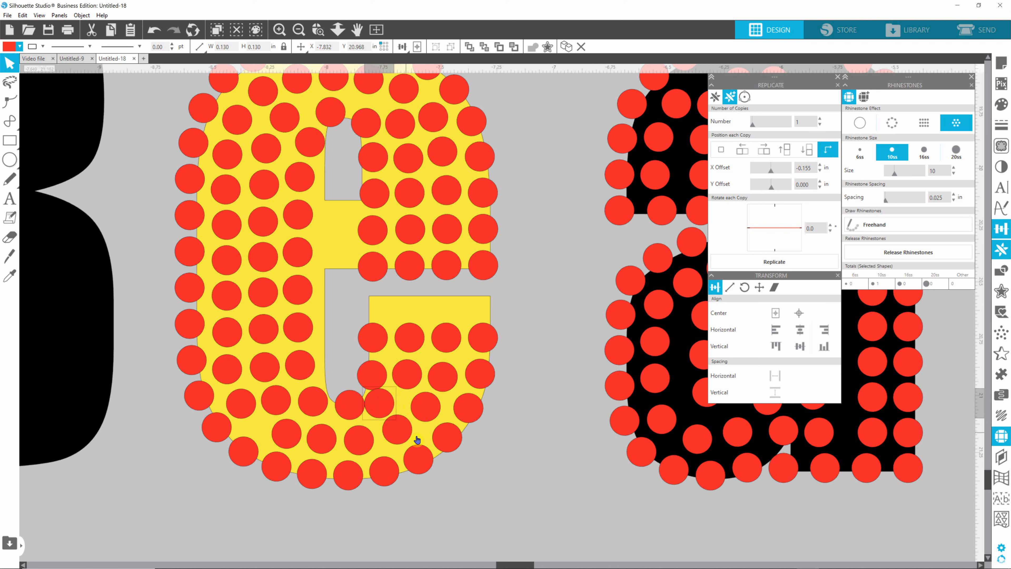
left_click(399, 431)
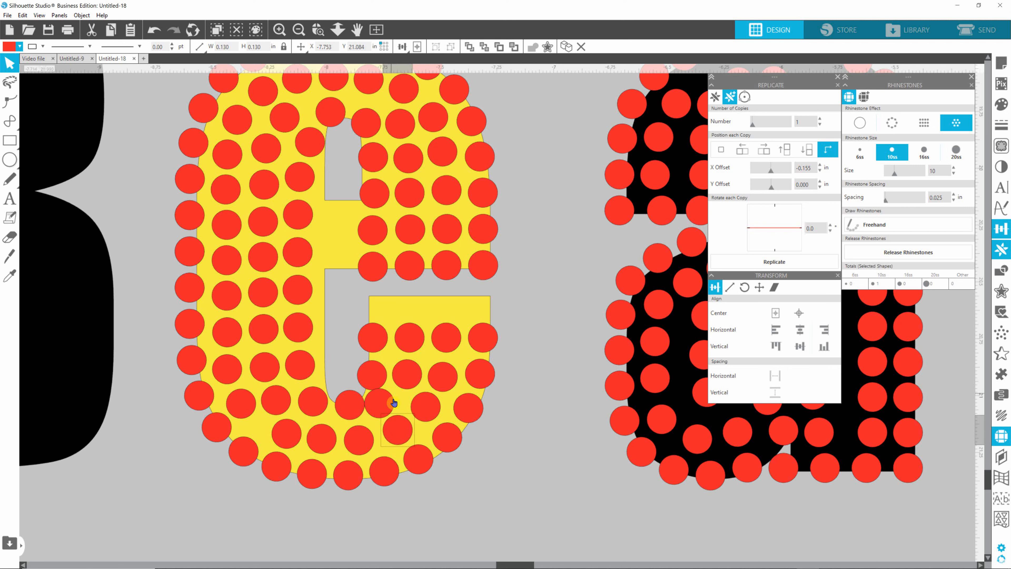
- Nudge the lower arm's top row of four stones slightly upward as a group
left_click(382, 343)
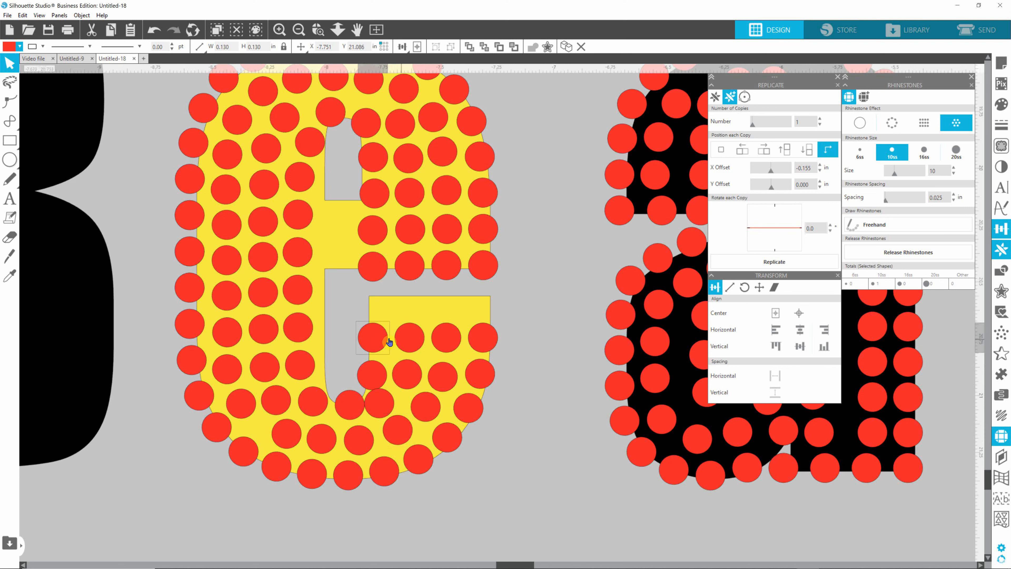
left_click(407, 342, "shift")
left_click(445, 344, "shift")
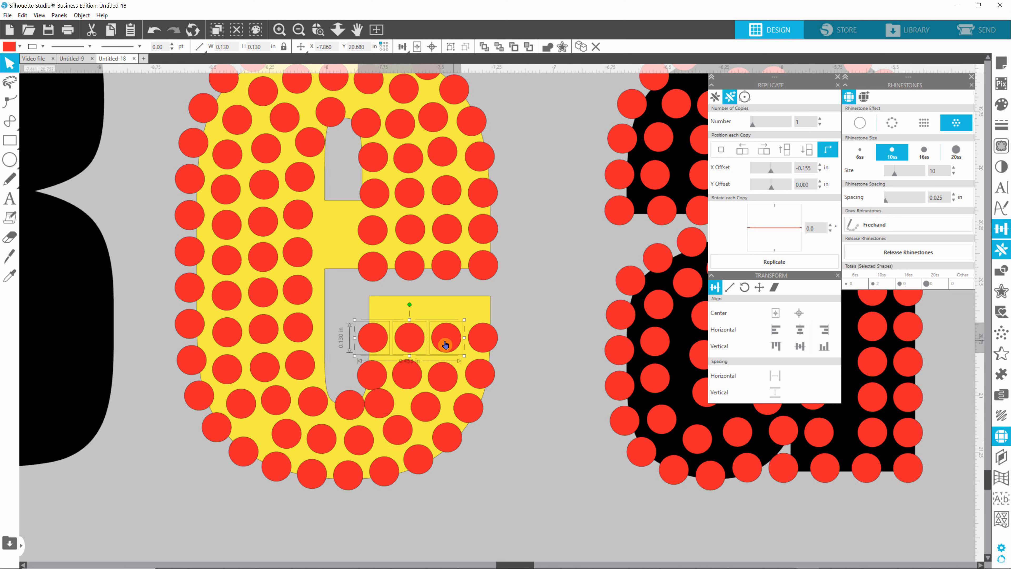
left_click(483, 345, "shift")
key("Up")
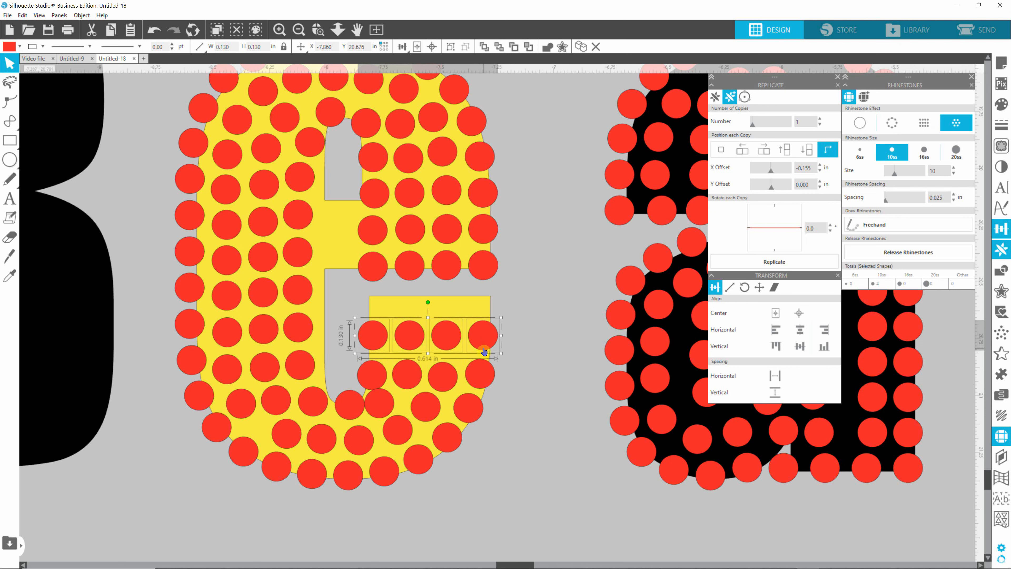
key("Up")
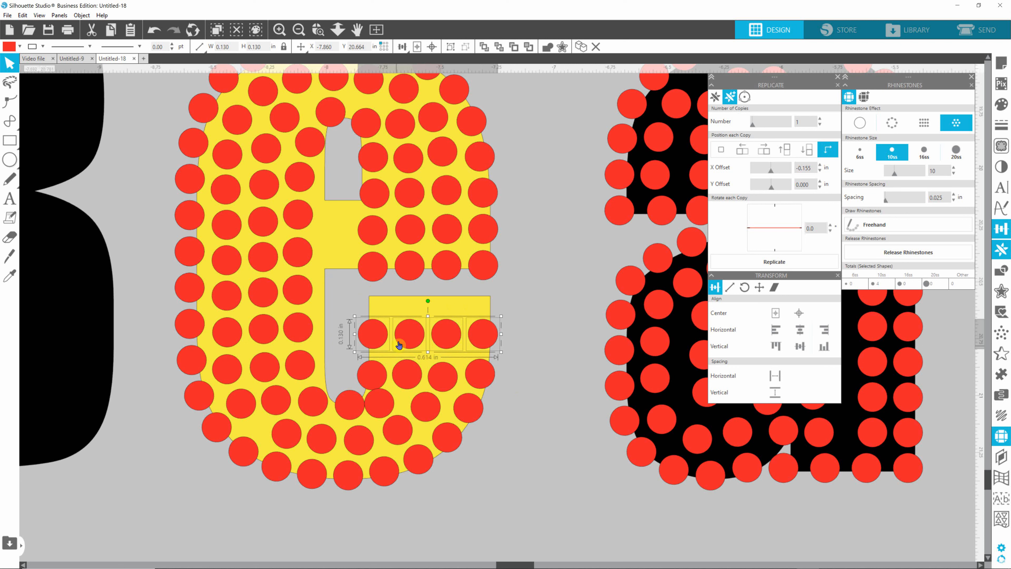
- Raise the stones of the lower arm's second row slightly to level them and tighten the gap to the row above
left_click(374, 378)
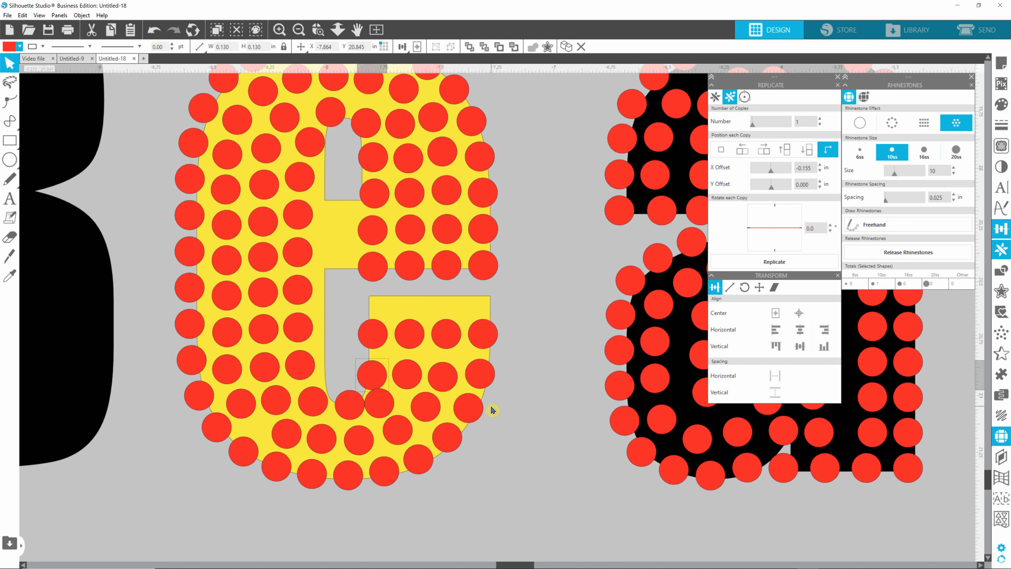
key("Up")
key("Up")
left_click(410, 373)
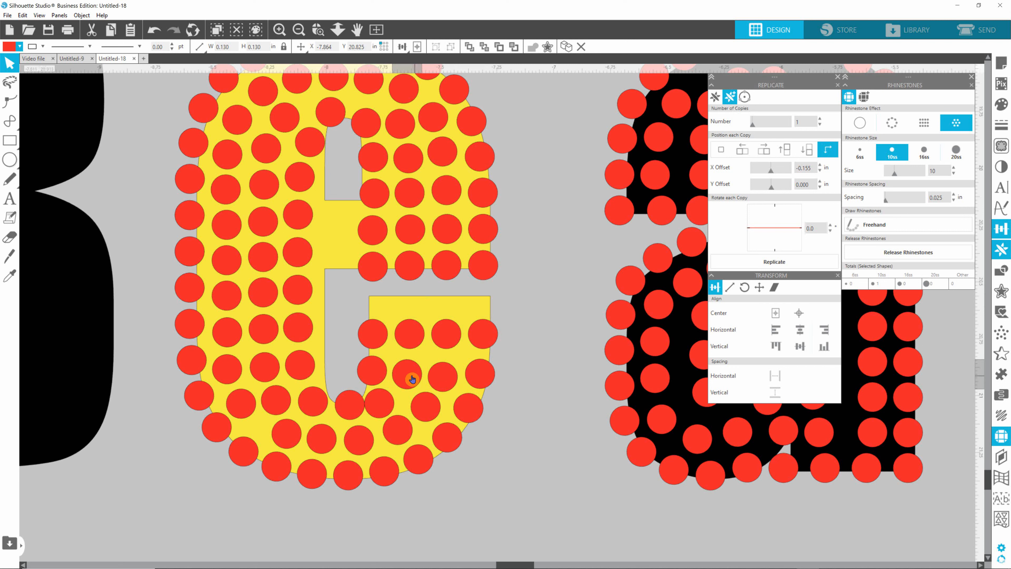
left_click_drag(450, 380, 482, 373)
- Shift the outer and inner stones along the e's lower-right curve outward to even out their spacing
left_click_drag(471, 411, 424, 459)
left_click_drag(427, 407, 382, 401)
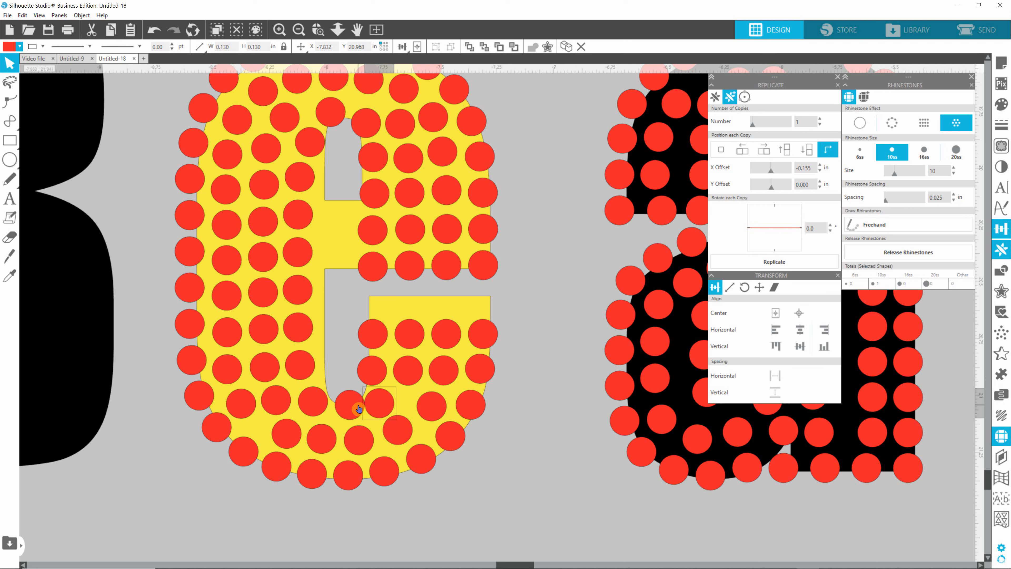
left_click_drag(384, 405, 409, 429)
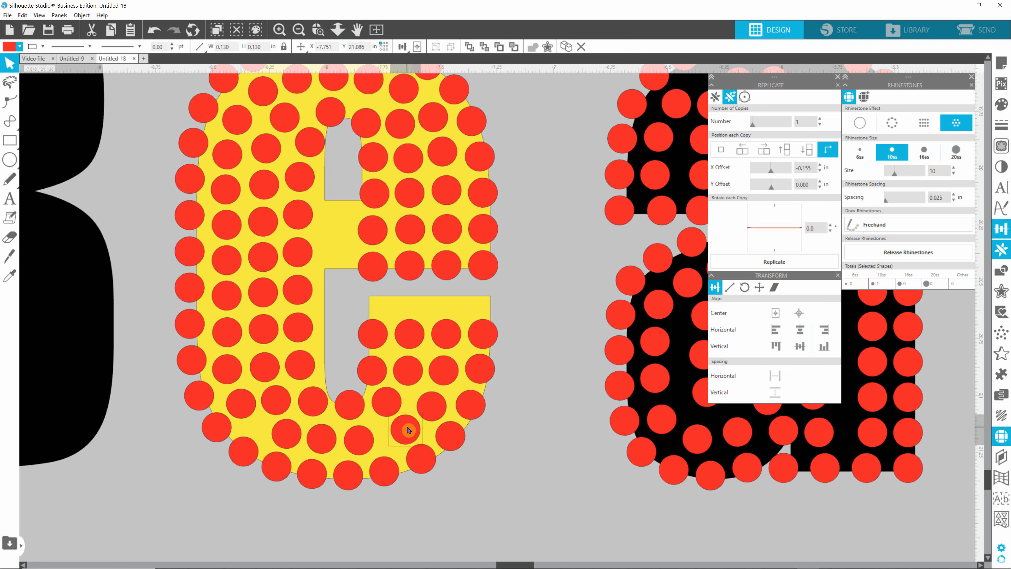
- Shift the stones below the e's lower opening and in the row beneath rightward to even out their gaps along the bottom curve
left_click(441, 411)
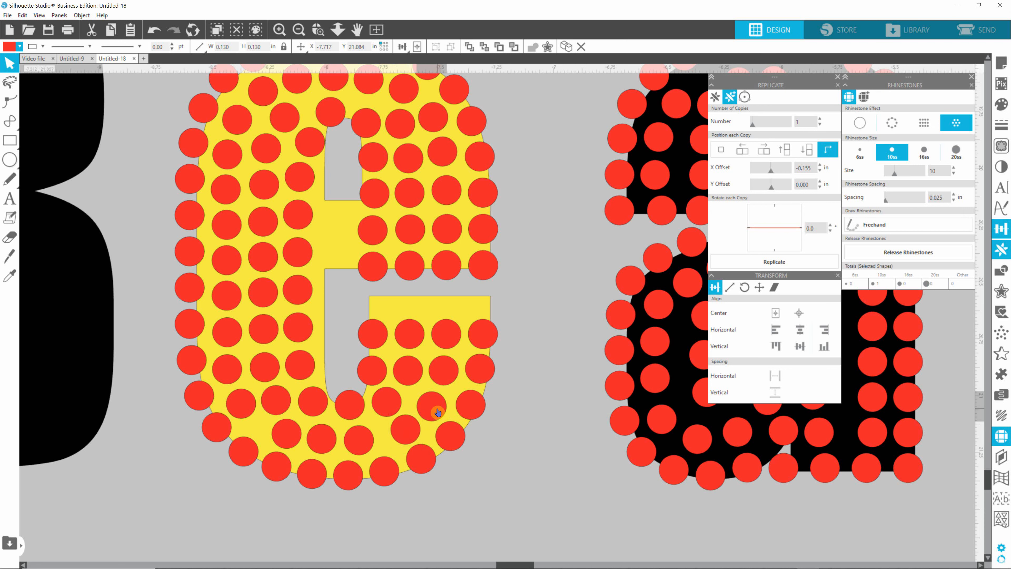
left_click_drag(434, 410, 356, 407)
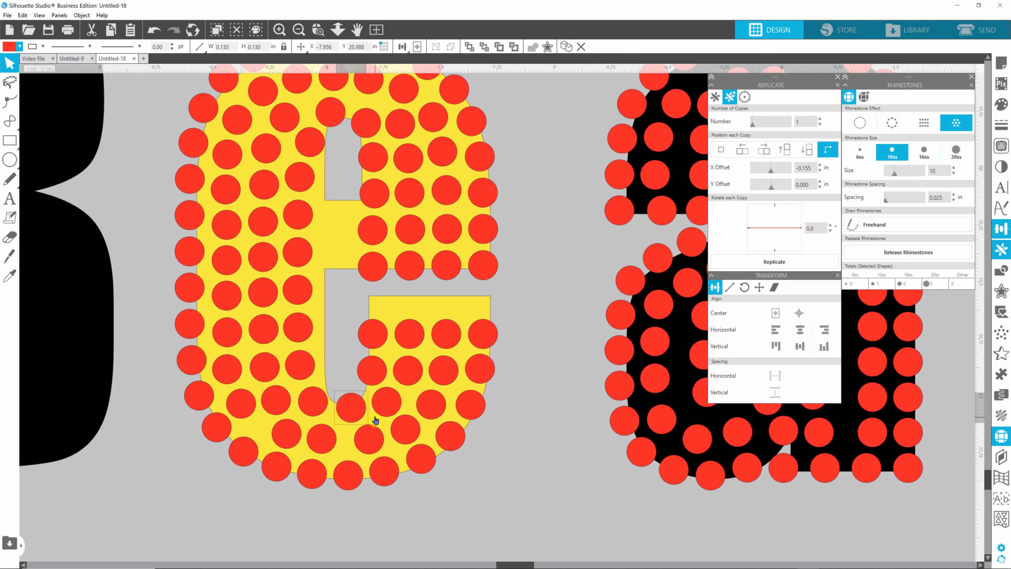
left_click_drag(329, 442, 297, 434)
left_click(318, 402)
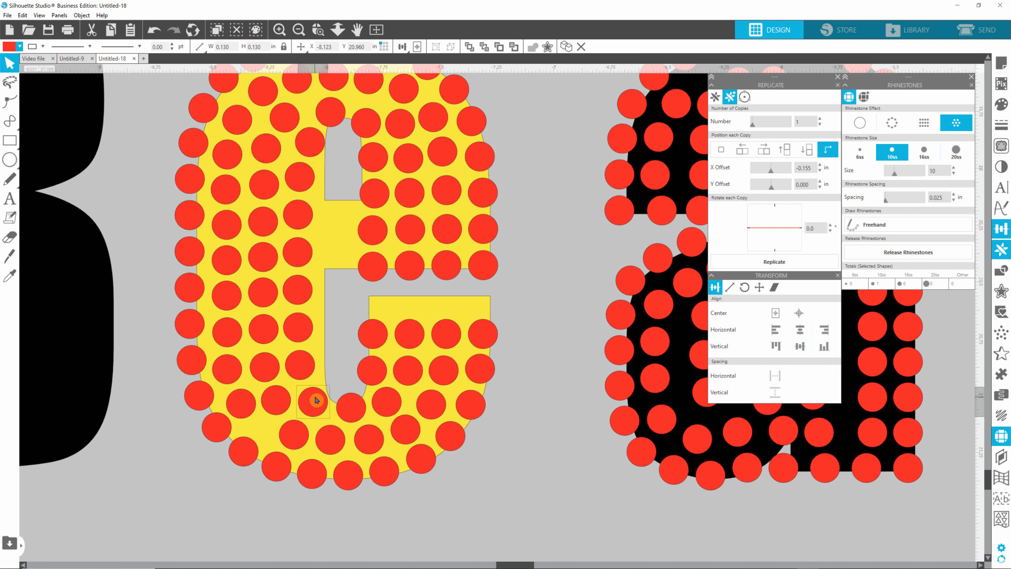
- Fine-tune the stones around the foot of the e's lower opening and fill the gap in the lower-left curve
left_click_drag(317, 400, 317, 401)
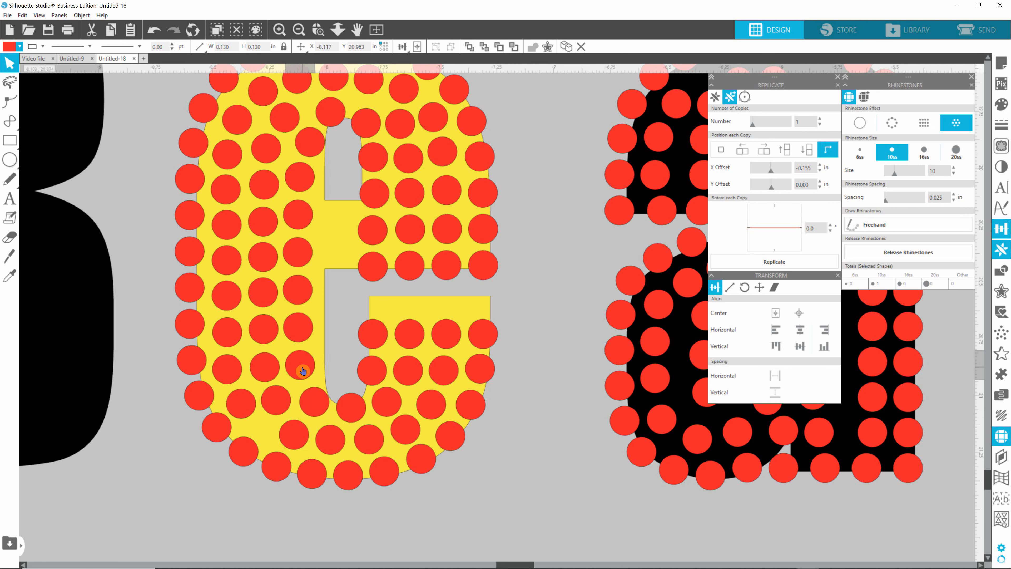
left_click_drag(301, 366, 303, 367)
left_click(315, 407)
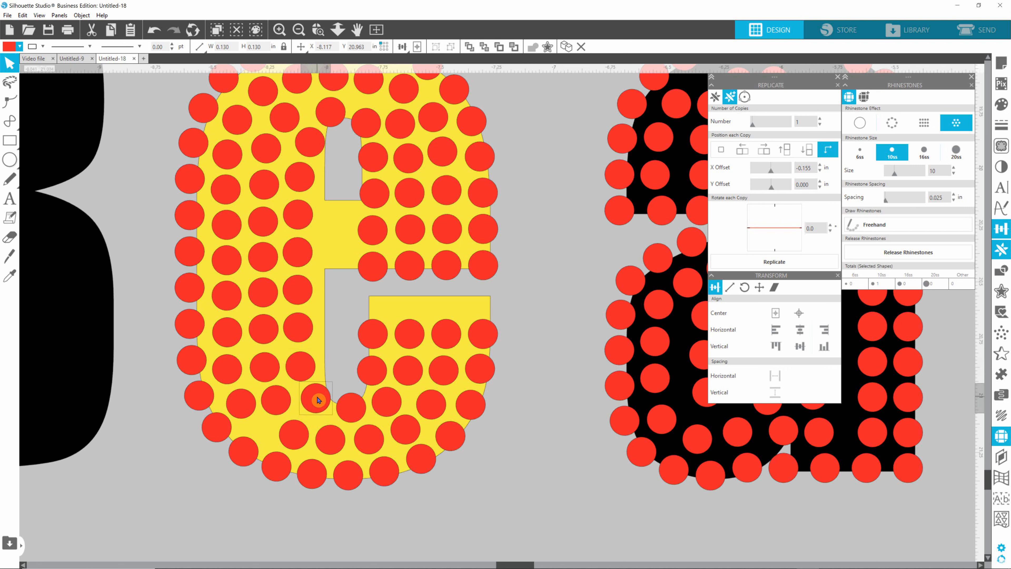
left_click_drag(356, 412, 356, 406)
mouse_move(375, 445)
left_mouse_down()
mouse_move(299, 439)
mouse_move(276, 400)
mouse_move(285, 403)
mouse_move(252, 413)
mouse_move(293, 435)
mouse_move(372, 438)
left_mouse_up()
left_click(252, 407)
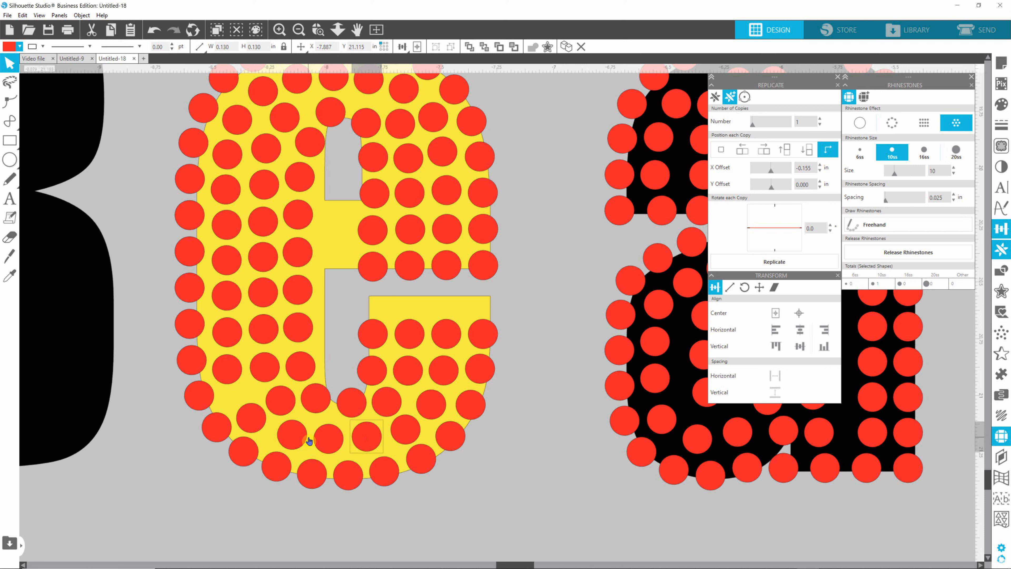
- Lower the bottom stones of the e's second stem column and distribute the whole column with equal vertical spacing
left_click_drag(231, 370, 230, 346)
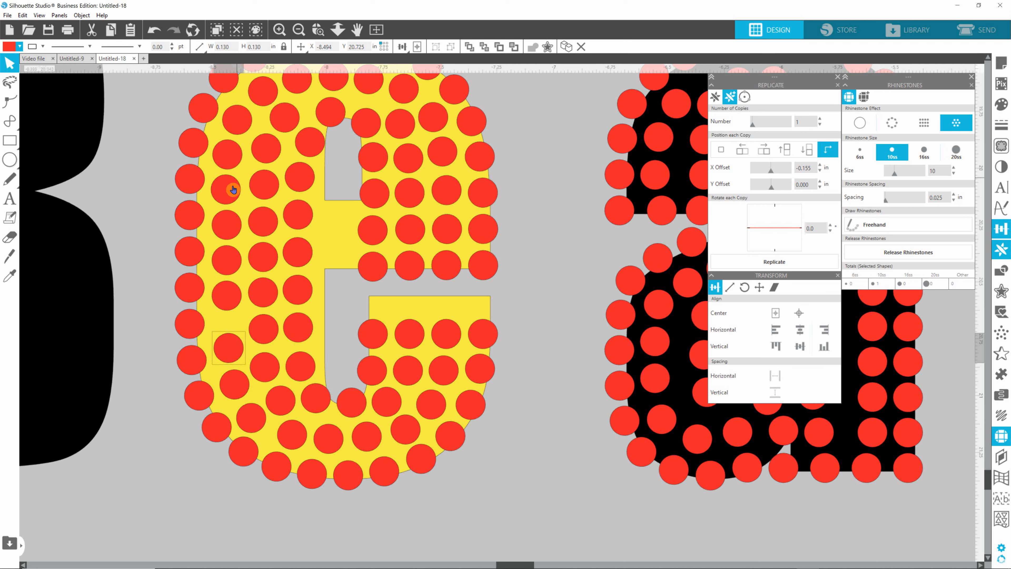
left_click(227, 297, "shift")
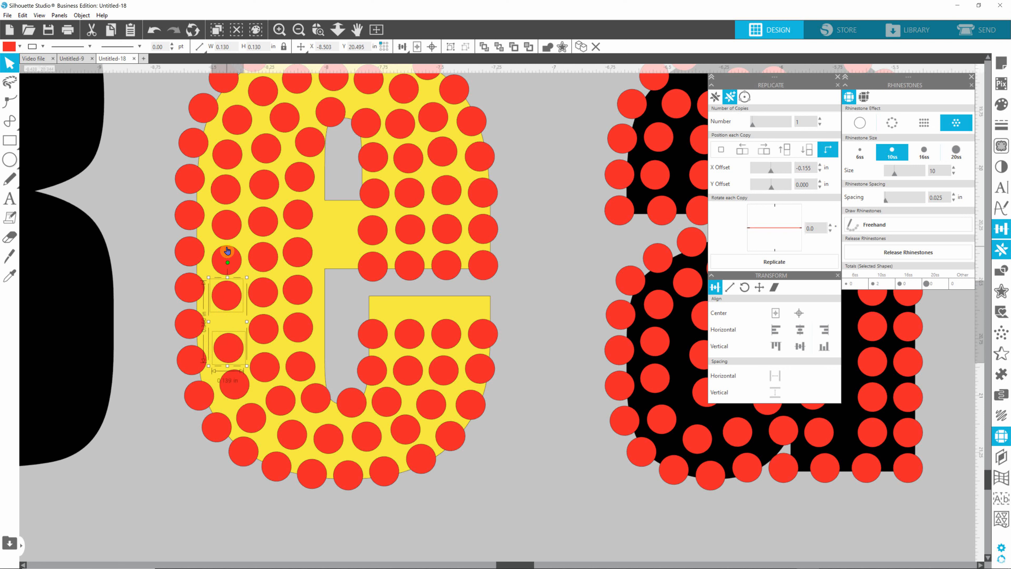
left_click(226, 257, "shift")
left_click(222, 224, "shift")
left_click(226, 180, "shift")
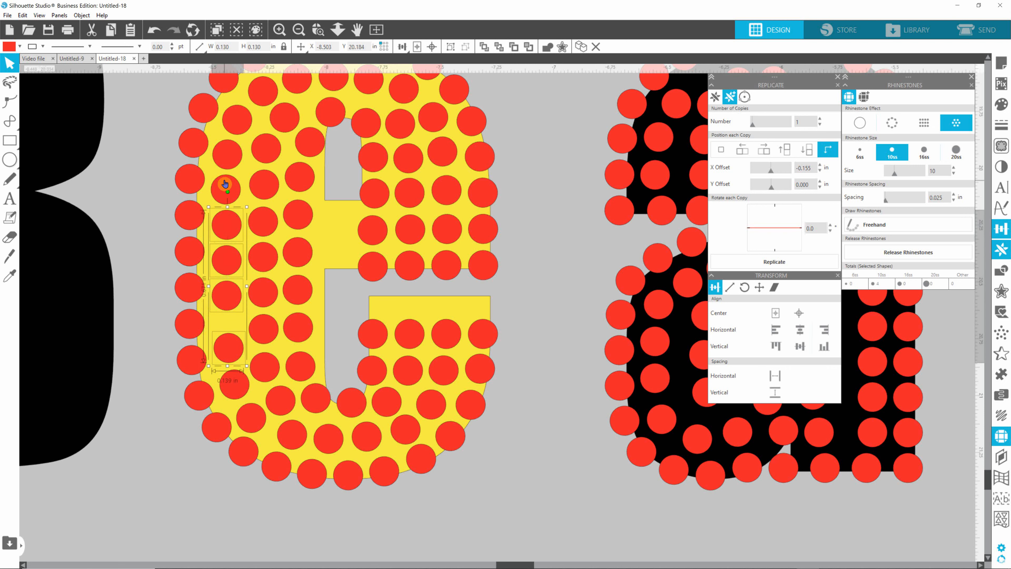
left_click(226, 152, "shift")
left_click(240, 122, "shift")
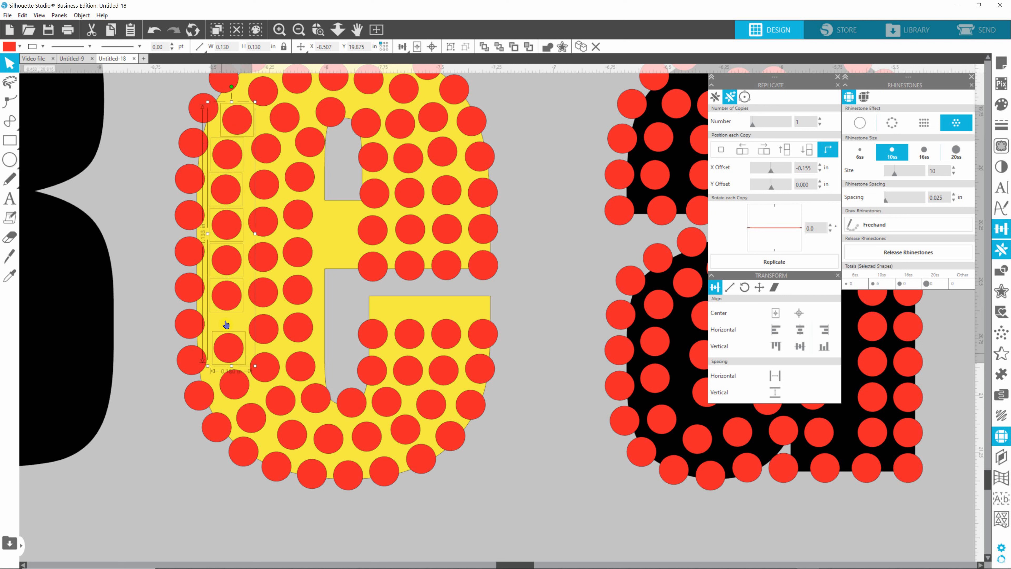
left_click(240, 389, "shift")
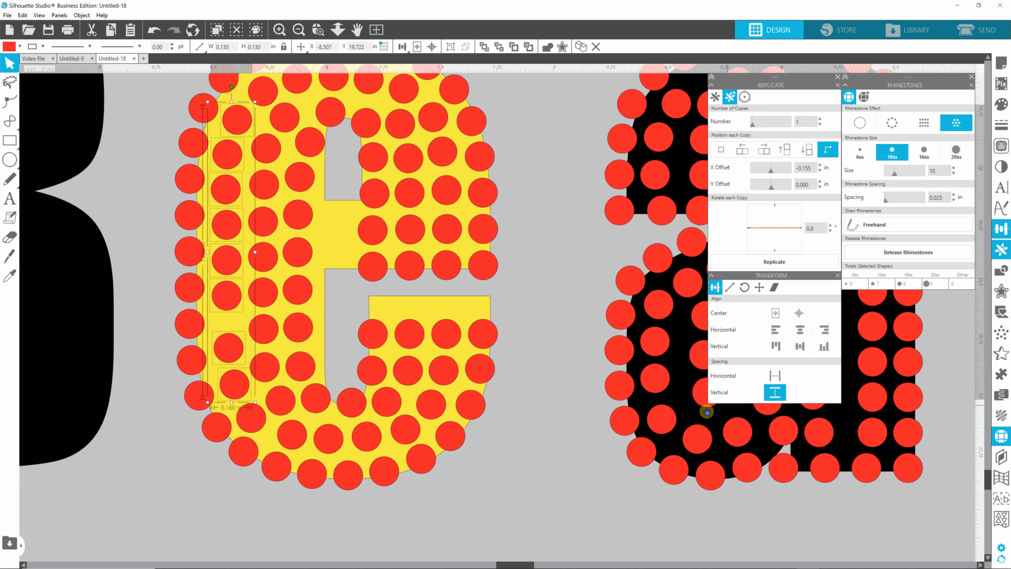
left_click(775, 393)
left_click(564, 260)
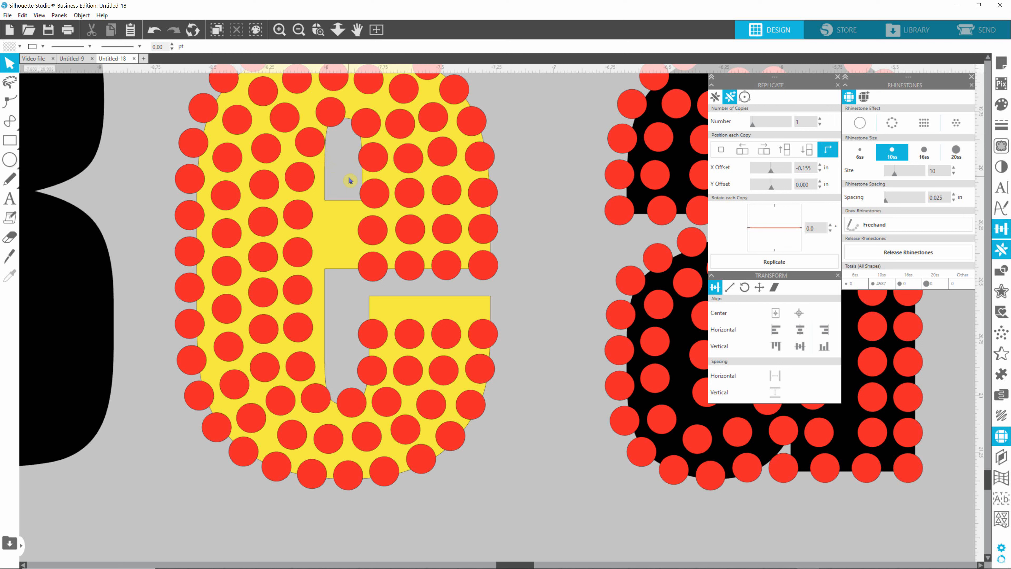
- Copy the innermost column of three stones in the e's crossbar area into the gap beside the stem
left_click(373, 230)
left_click(371, 270, "shift")
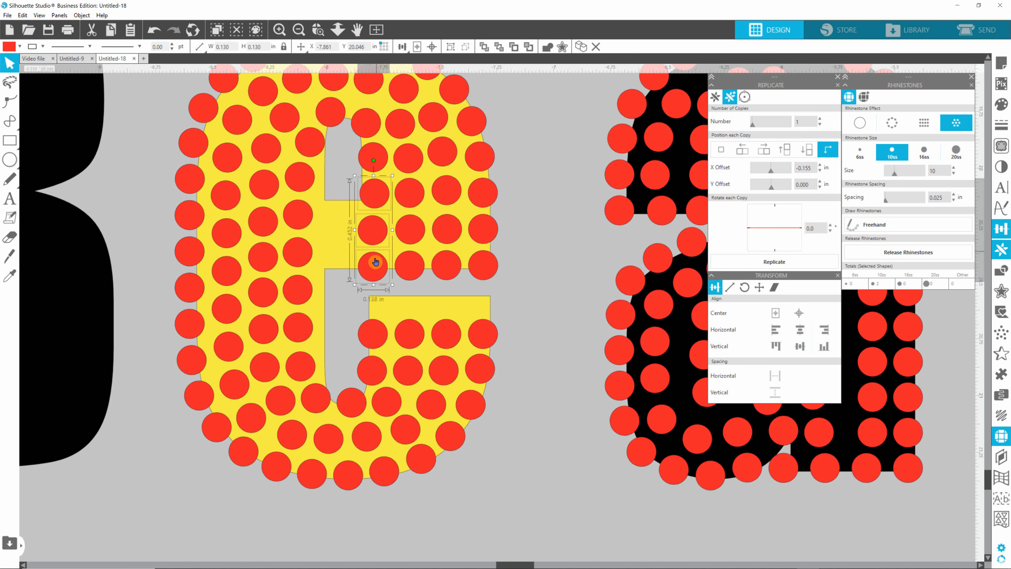
left_click_drag(375, 230, 337, 229)
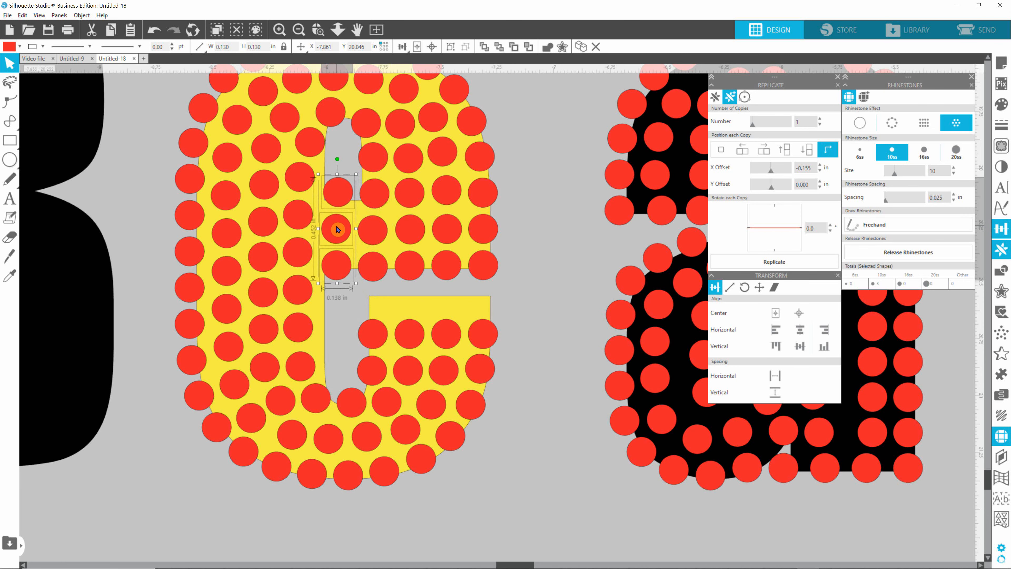
- Duplicate the finished e into the empty area below the word and delete the yellow letter shape from the copy
scroll(455, 299, "down", 5)
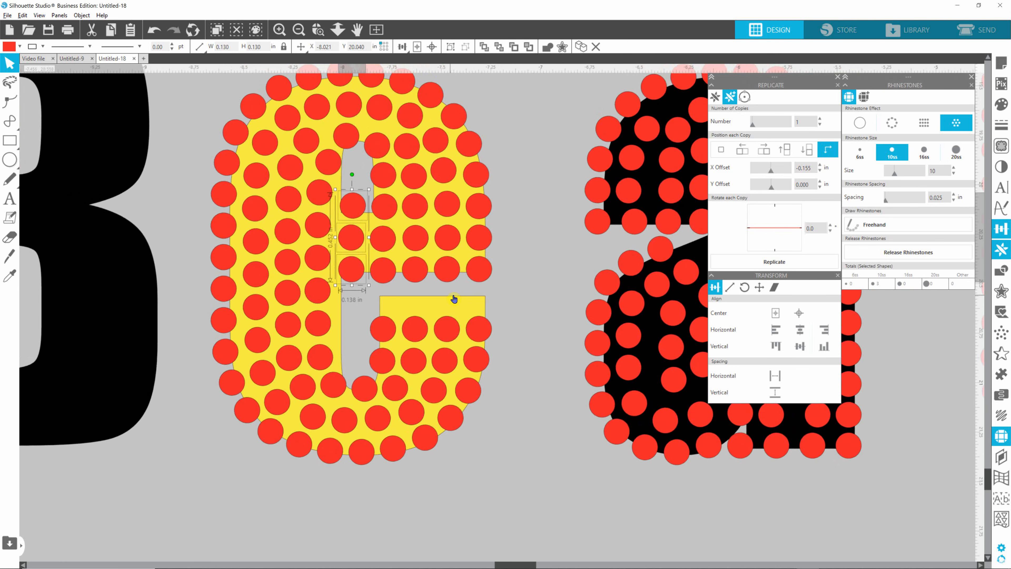
scroll(453, 293, "down", 5)
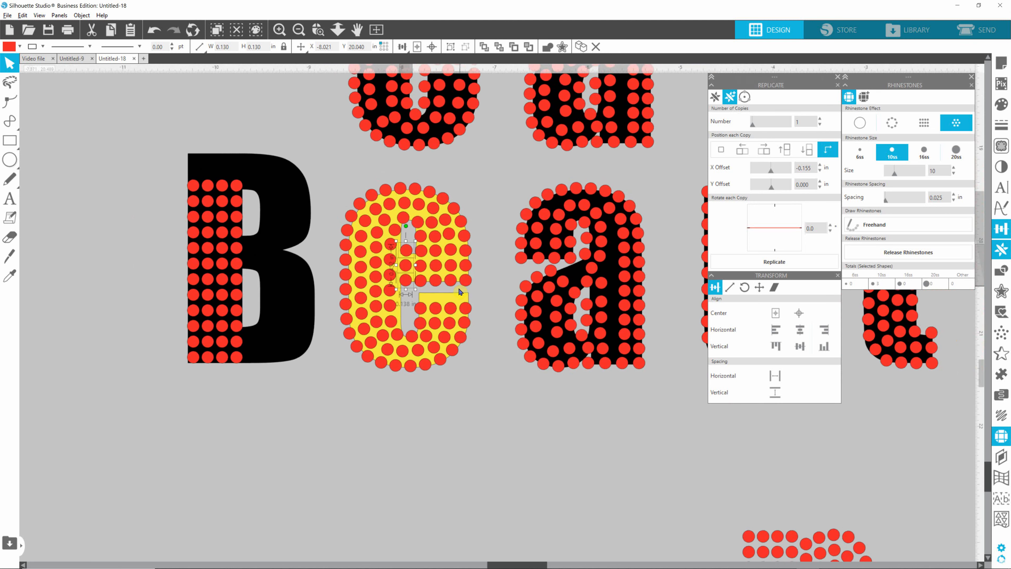
scroll(462, 287, "down", 1)
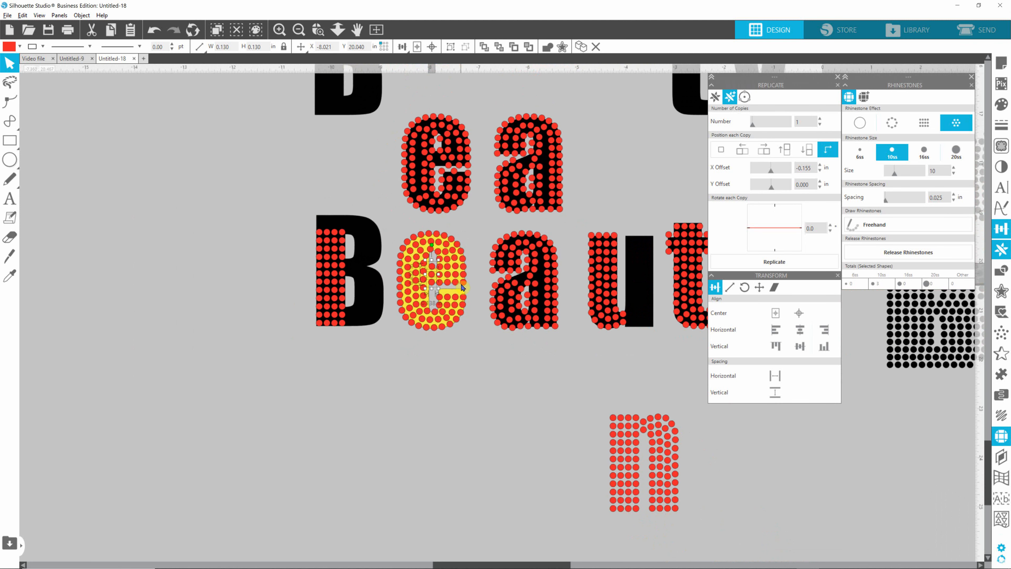
left_click_drag(376, 368, 475, 223)
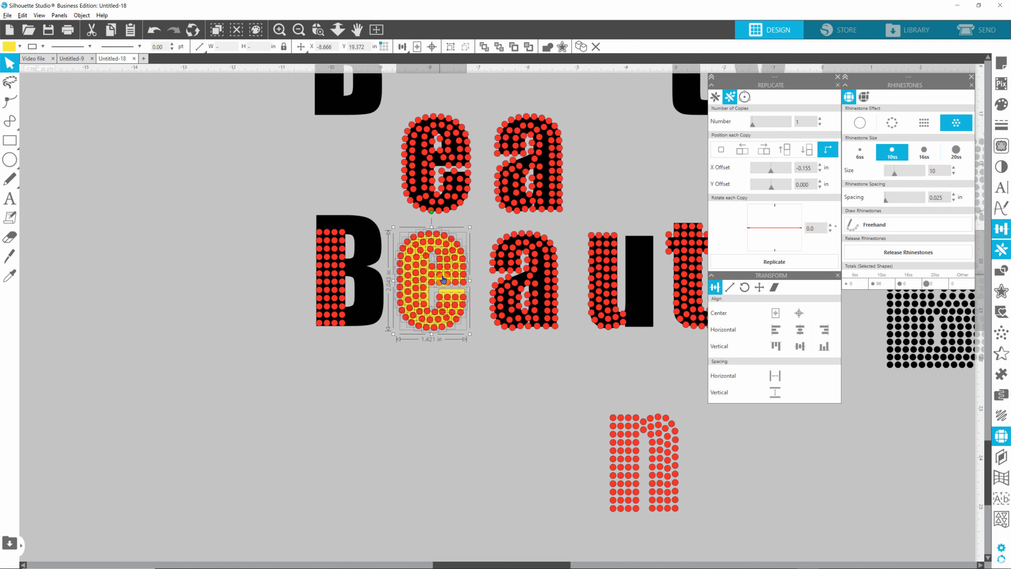
mouse_move(422, 447)
left_mouse_down()
mouse_move(493, 488)
mouse_move(424, 466)
mouse_move(421, 446)
left_mouse_up()
left_click(513, 470)
left_click(441, 467)
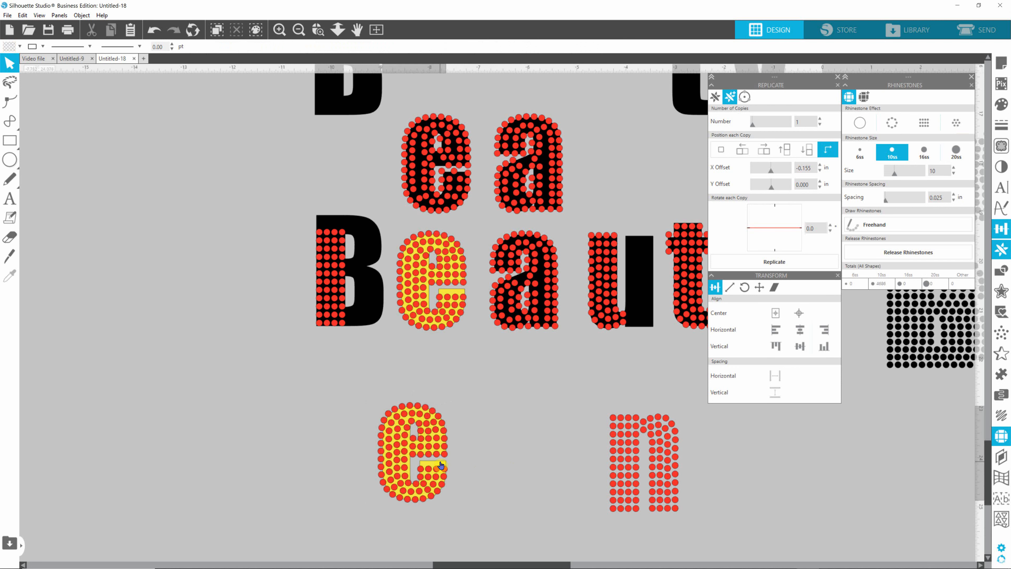
key("Delete")
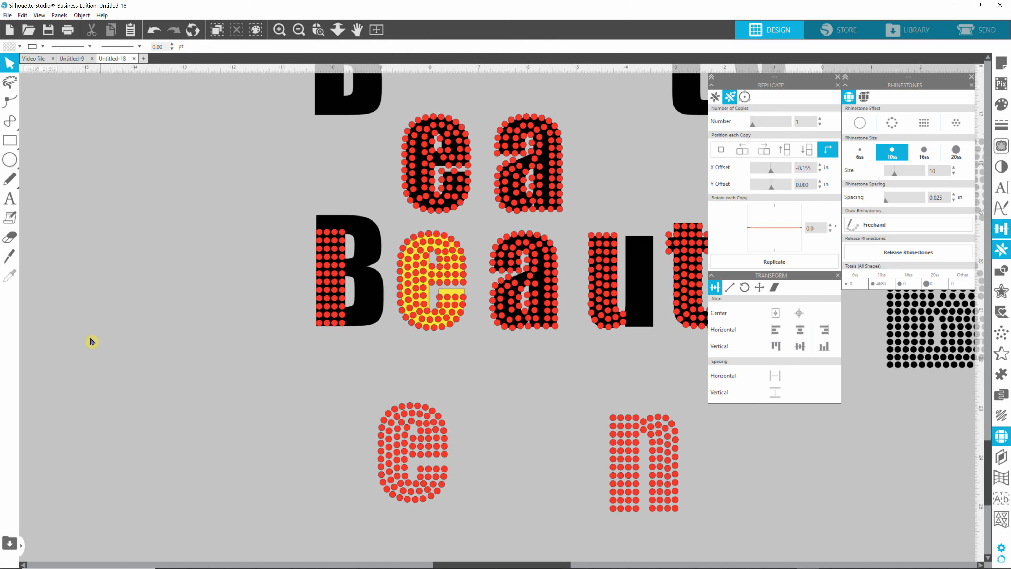
- Draw a rectangle about 4.51 by 2.40 in beside the copied stone e, fill it black and position it next to the letter
left_click(11, 141)
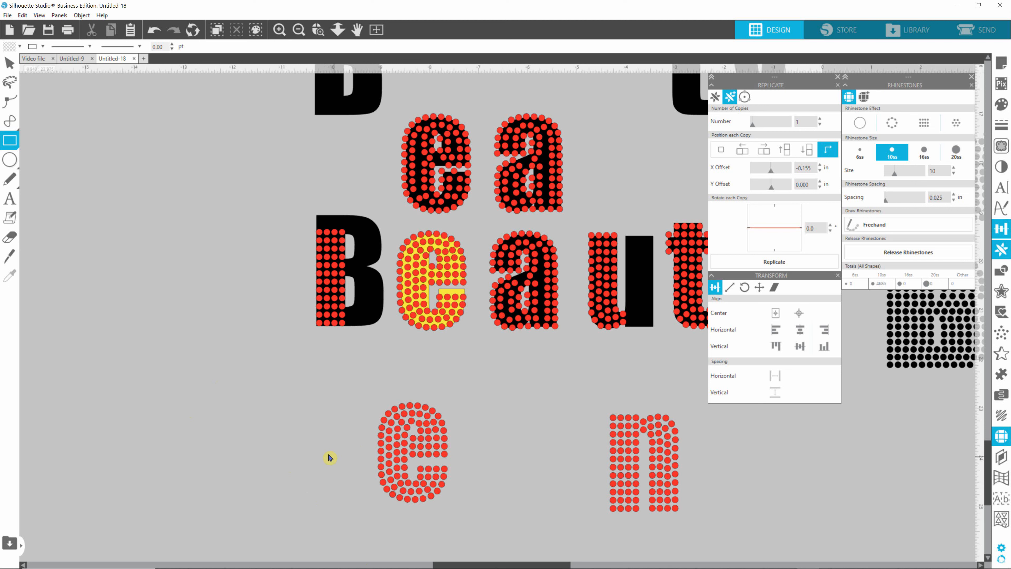
left_click_drag(331, 456, 115, 344)
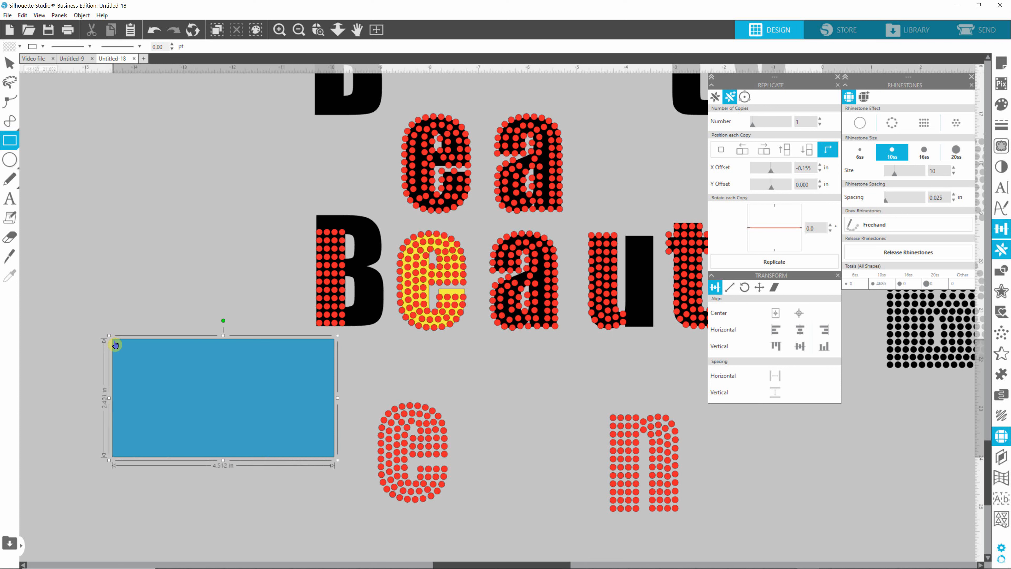
key("v")
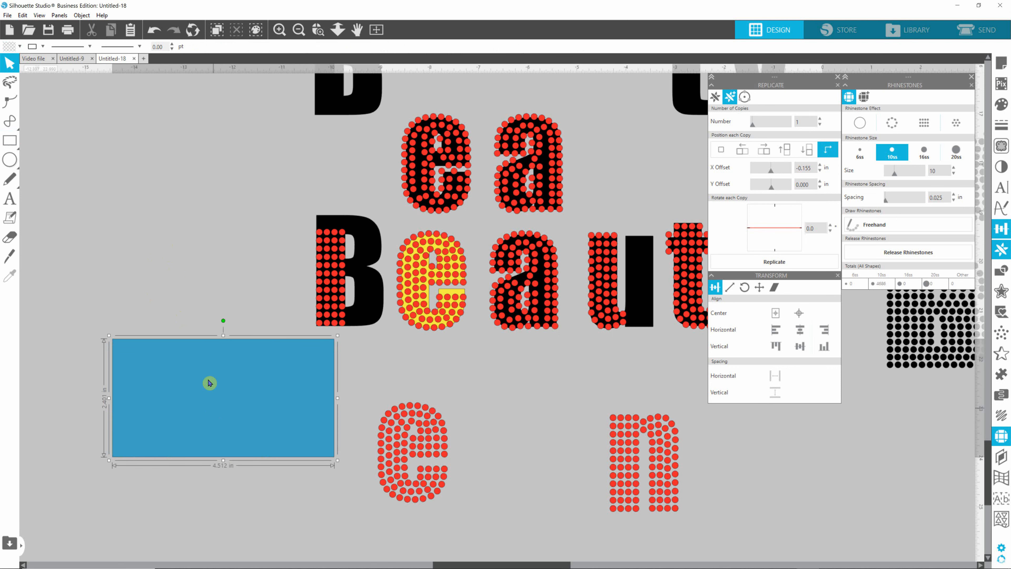
left_click(16, 46)
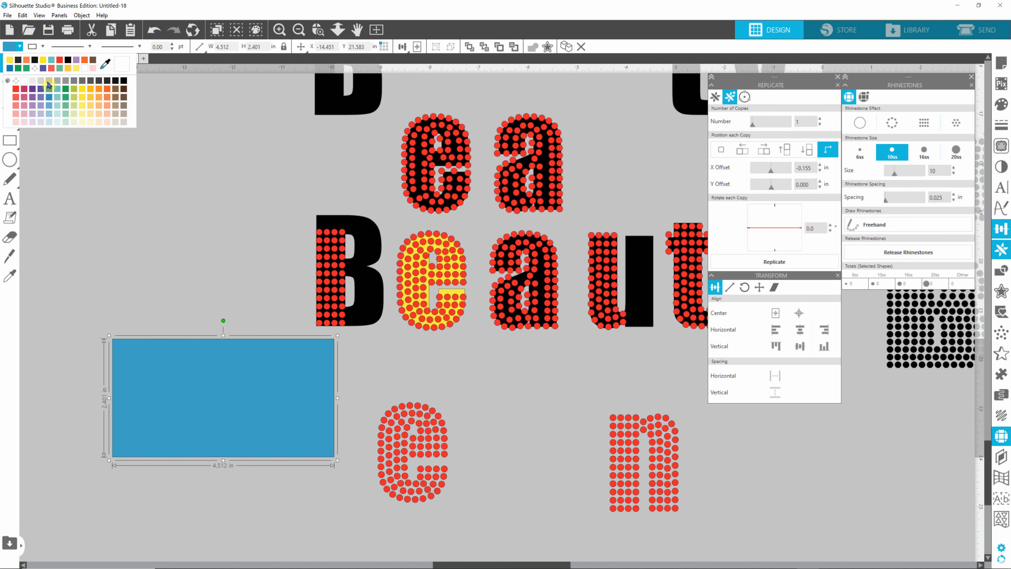
left_click(126, 90)
left_click_drag(228, 394, 253, 442)
- Move the copied stone e onto the black rectangle and arrange the rectangle behind the stones
left_click_drag(479, 397, 366, 516)
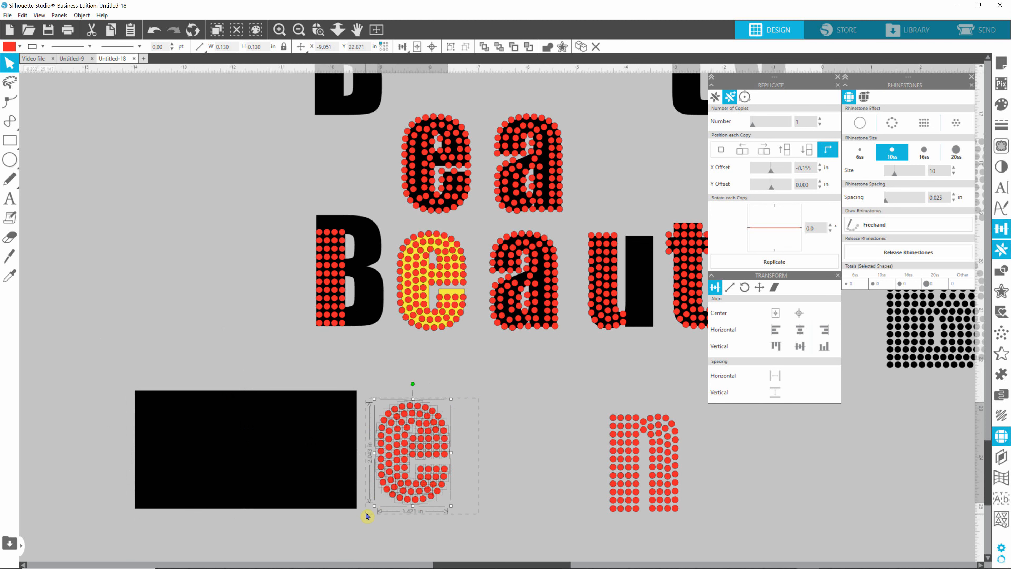
left_click_drag(431, 453, 196, 447)
right_click(196, 447)
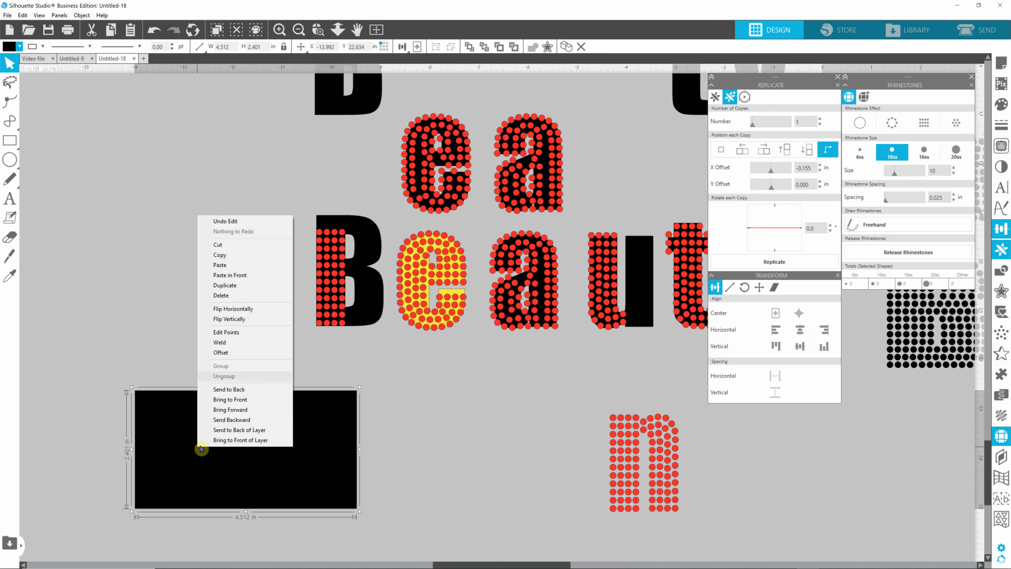
left_click(238, 400)
left_click(428, 463)
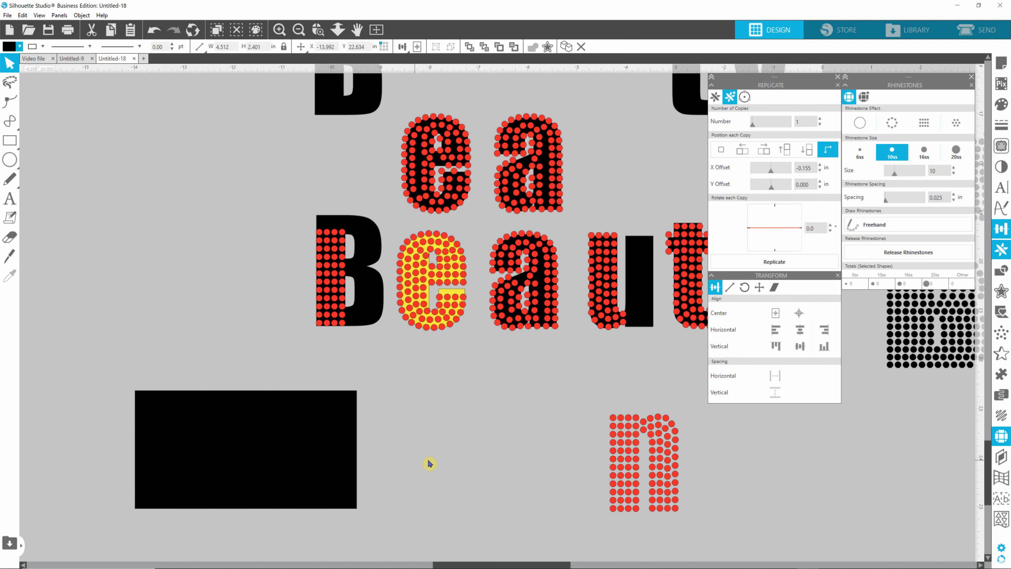
left_click(339, 459)
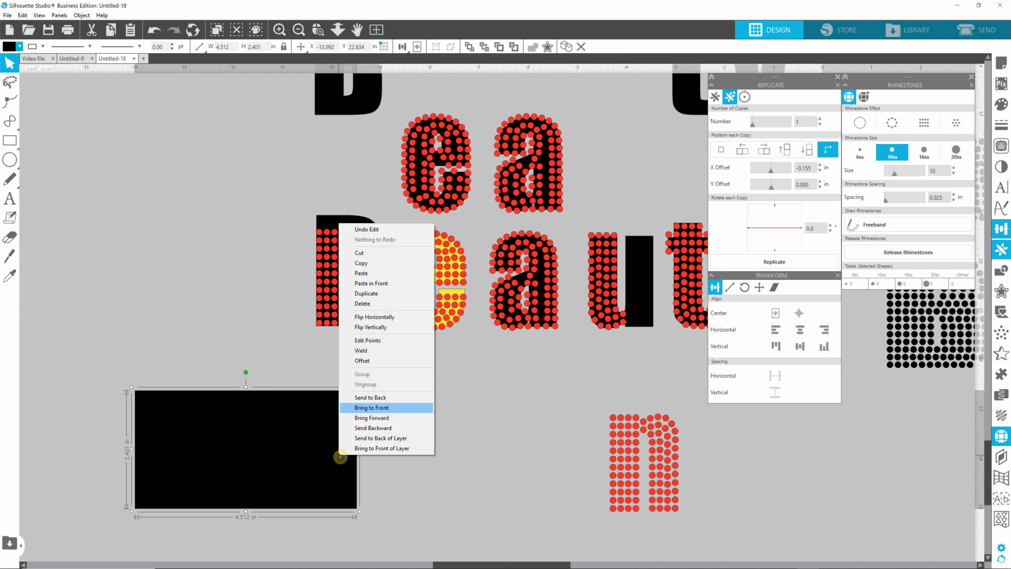
left_click(376, 408)
left_click(414, 474)
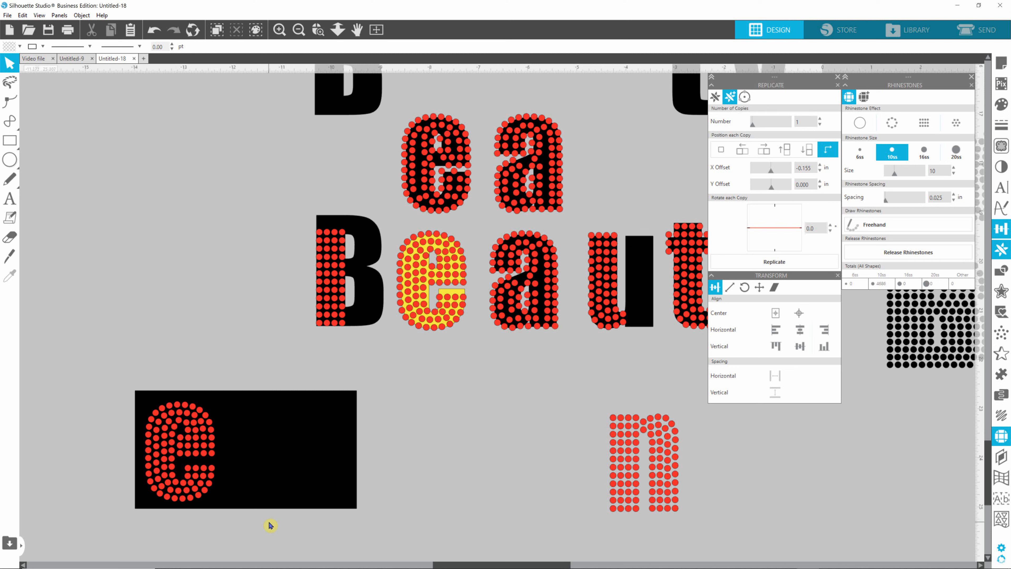
- Try a yellow fill on the backing rectangle and return it to black
left_click(334, 467)
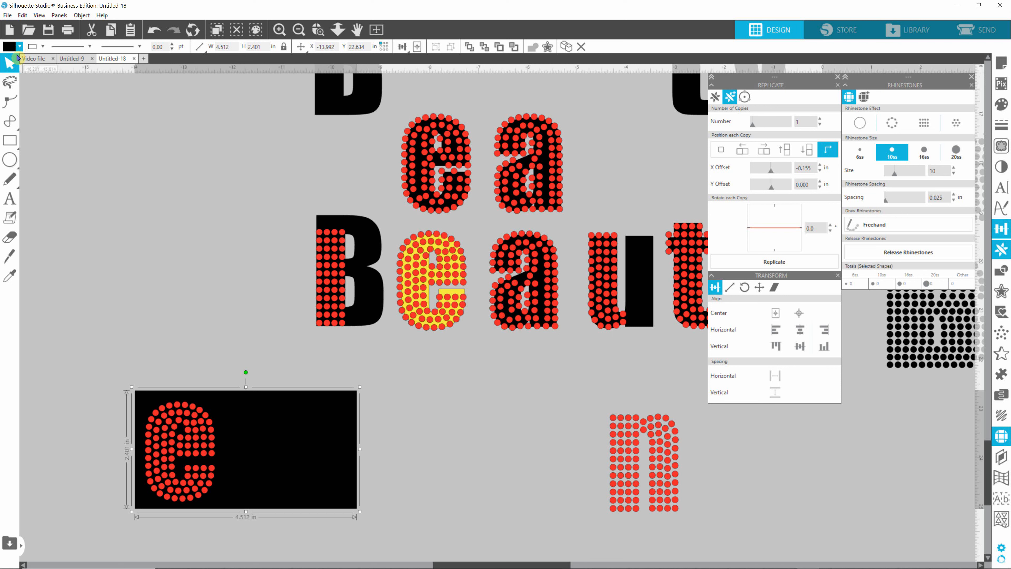
left_click(19, 46)
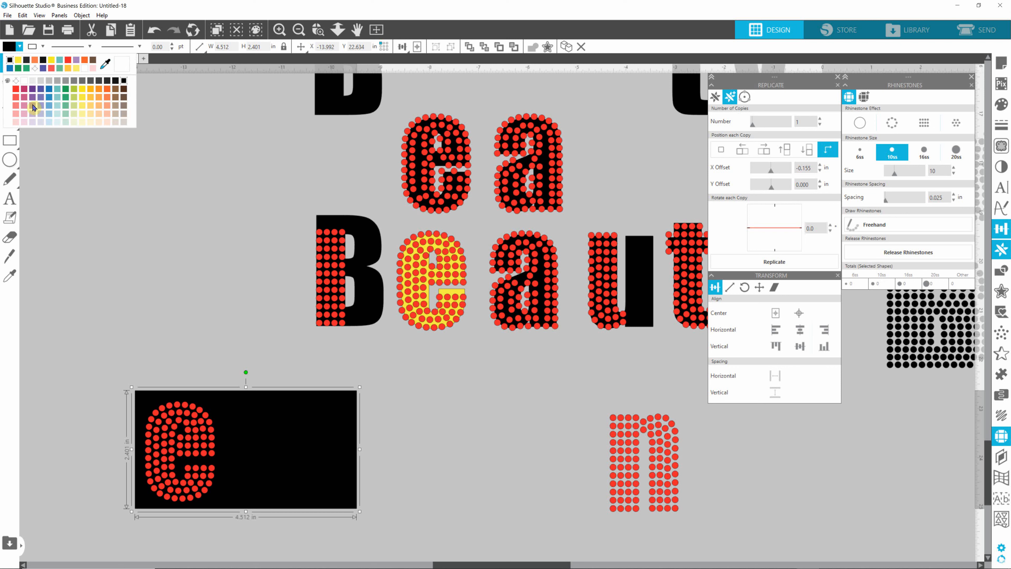
left_click(81, 91)
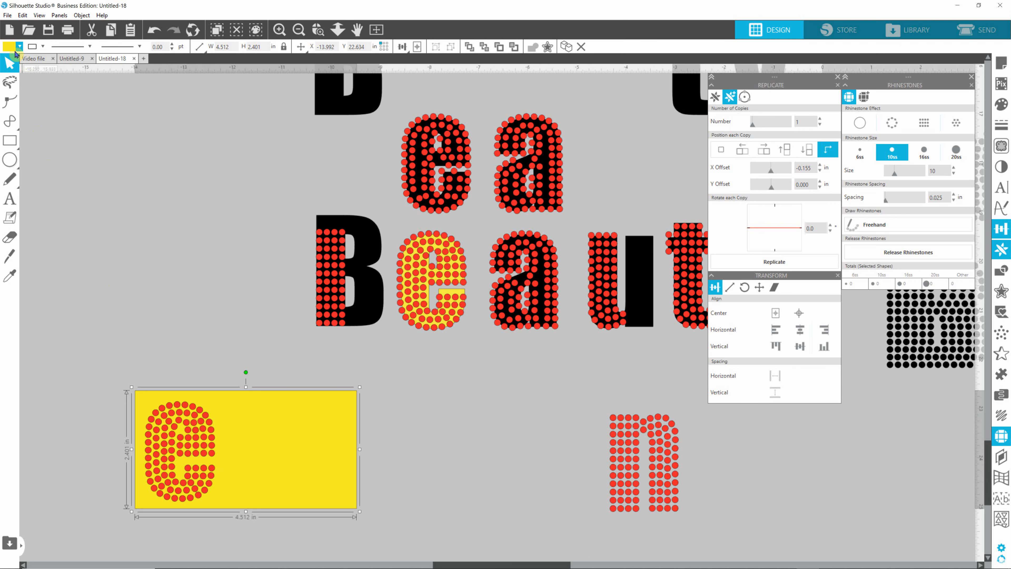
left_click(11, 50)
left_click(18, 60)
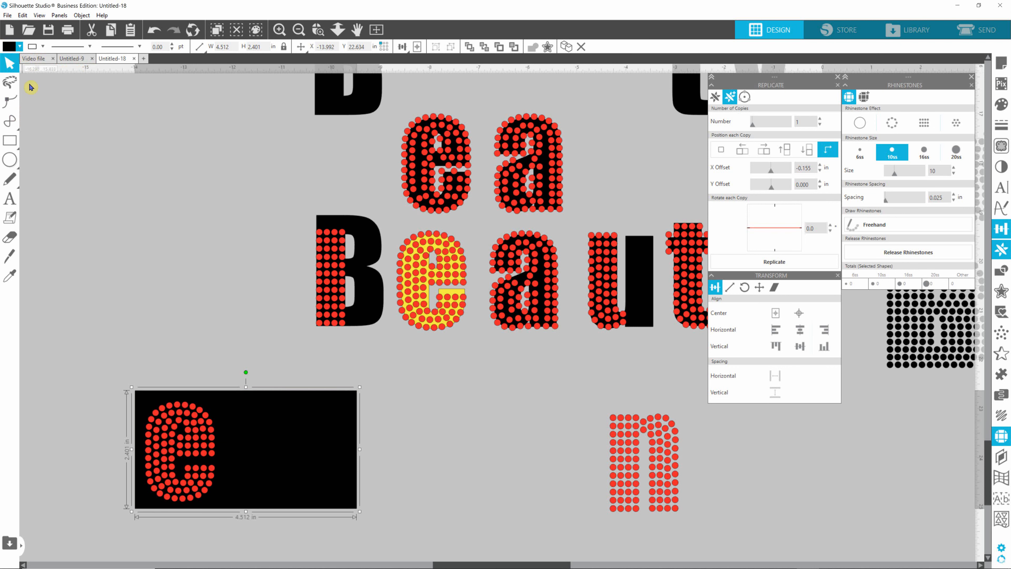
left_click(455, 472)
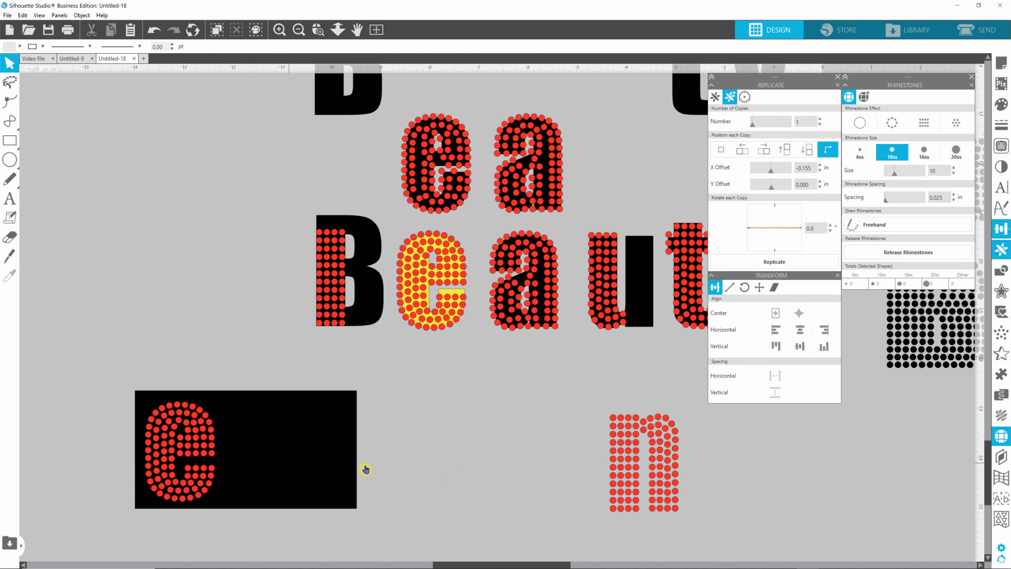
- Delete the extra stone in the upper opening of the e on the black rectangle
left_click(180, 438)
key("Delete")
scroll(562, 318, "up", 3)
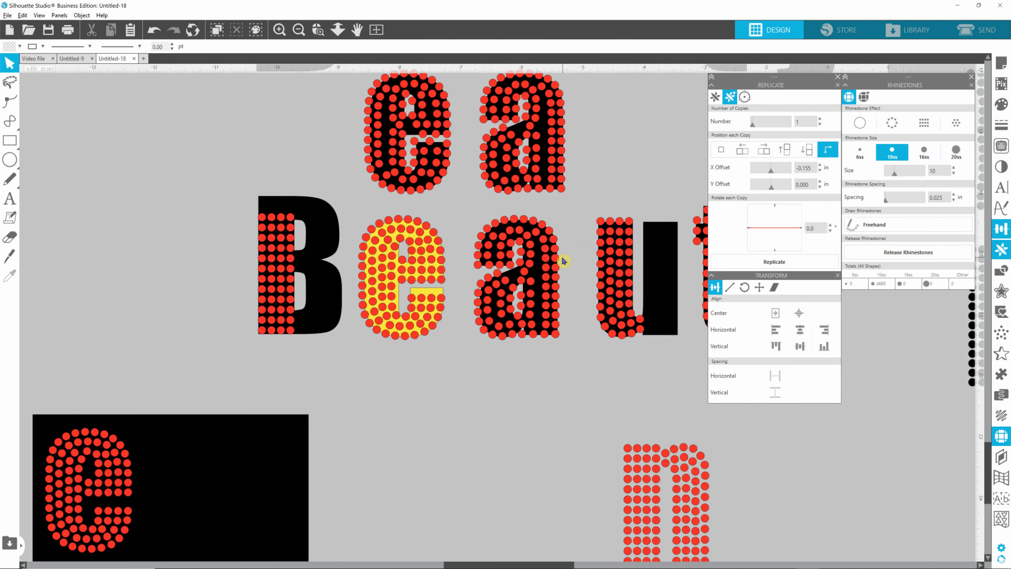
- Ungroup the rhinestones on the a beside the yellow e so its stones can be selected individually
scroll(575, 261, "up", 4)
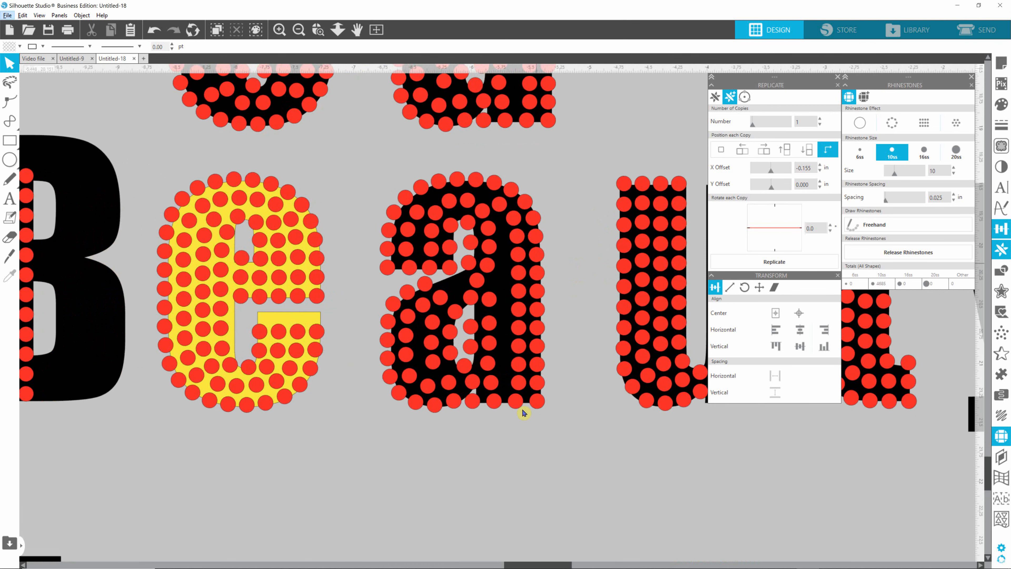
left_click(517, 400)
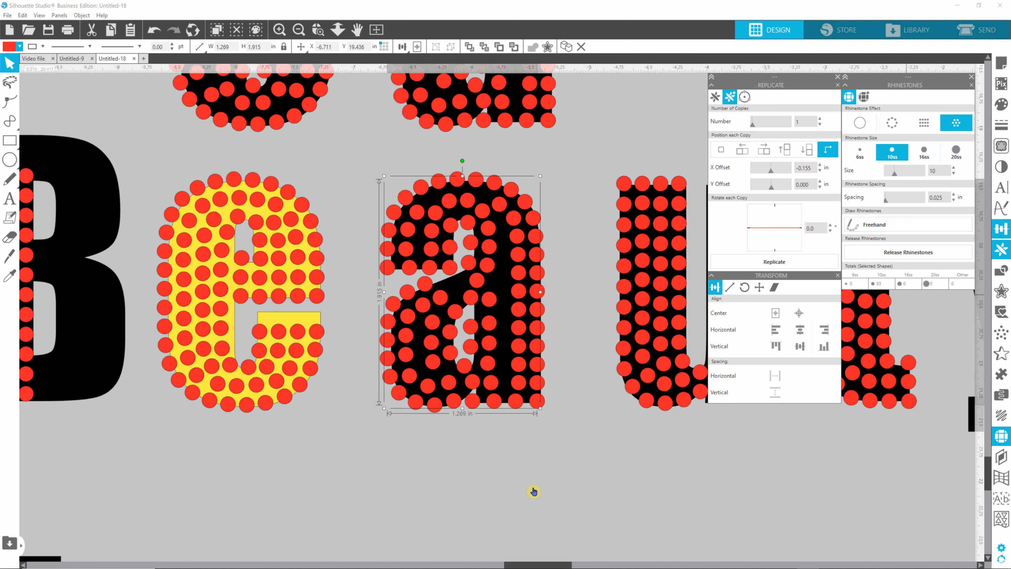
left_click(535, 440)
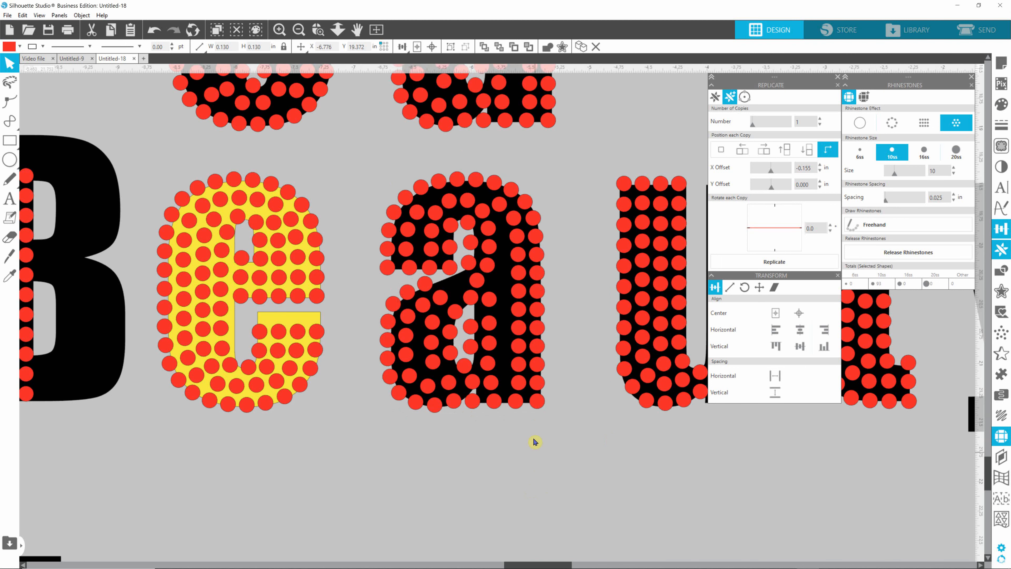
left_click(517, 399)
left_click(522, 385, "shift")
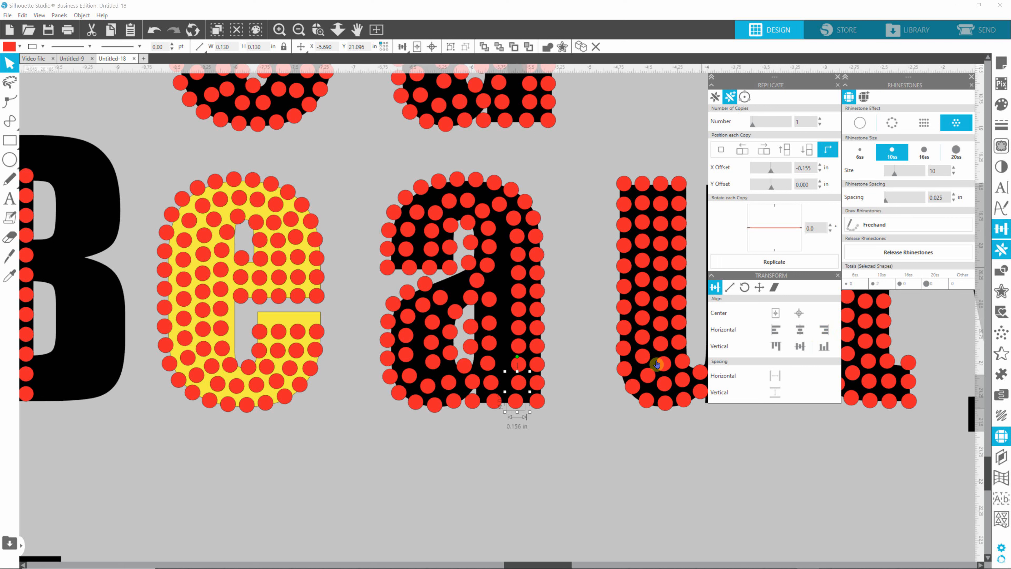
left_click(502, 443)
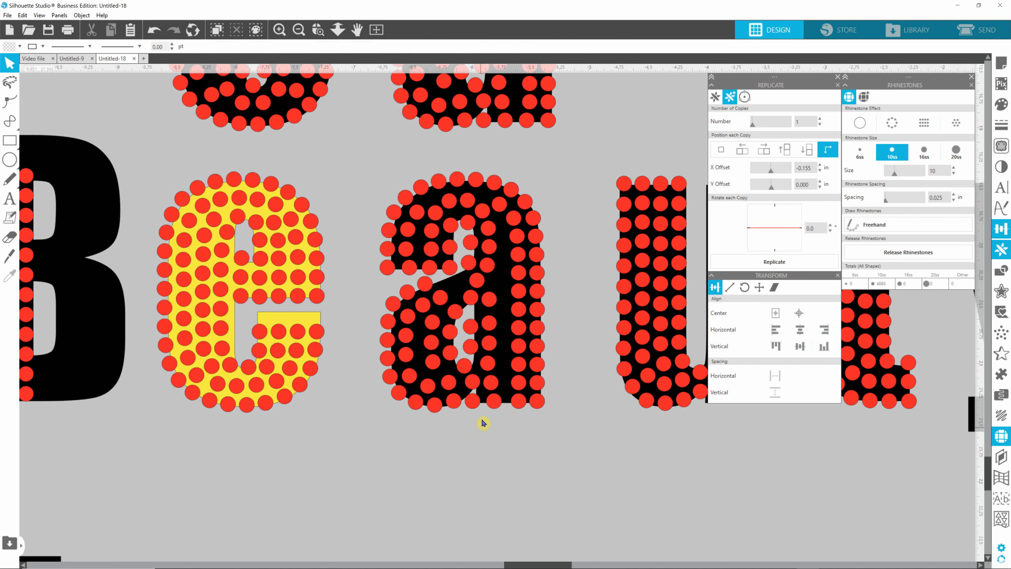
- Delete the uneven column of stones inside the a's stem, beside its two straight right-hand columns
left_click_drag(483, 423, 512, 289)
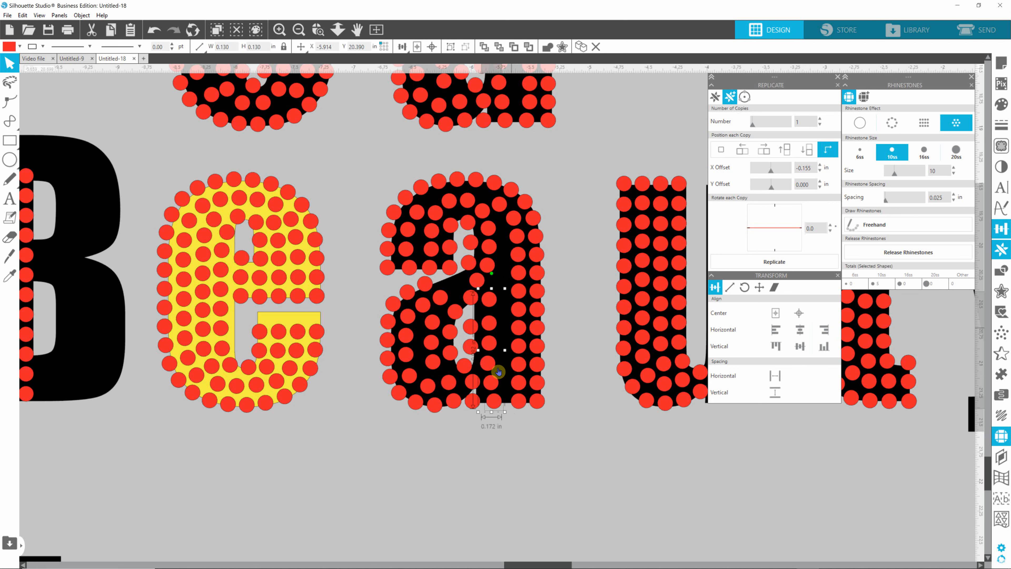
key("Delete")
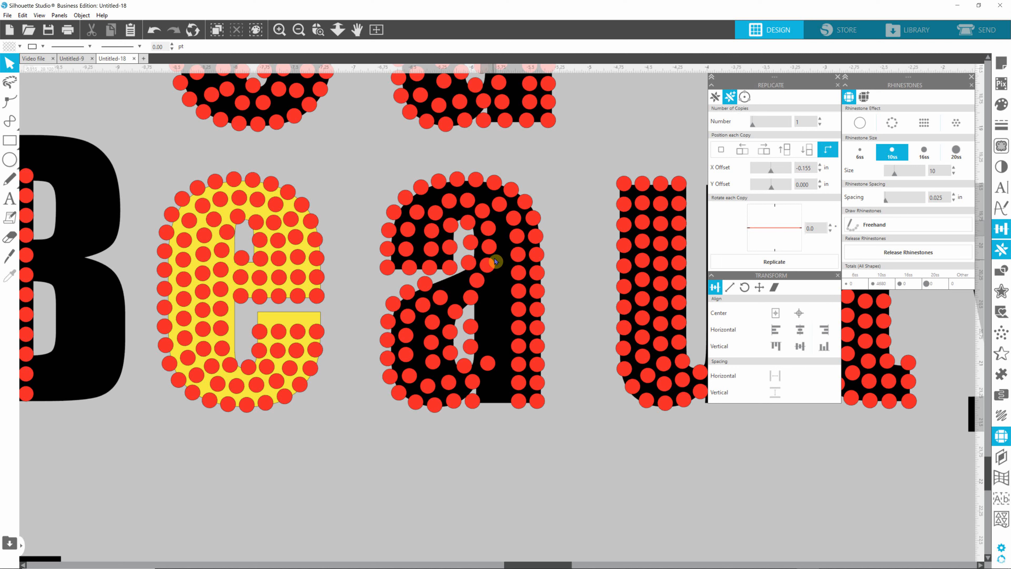
key("Delete")
left_click(490, 249)
key("Delete")
left_click(491, 269)
key("Delete")
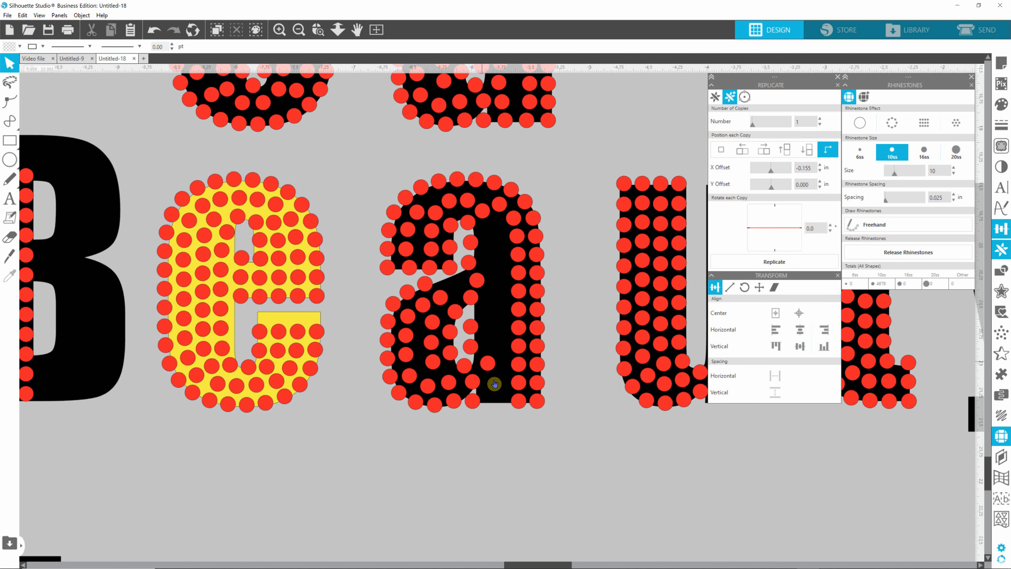
left_click(488, 362)
- Copy the inner straight column of stem stones twice toward the left, filling the a's stem with four columns
left_click_drag(503, 439, 534, 245)
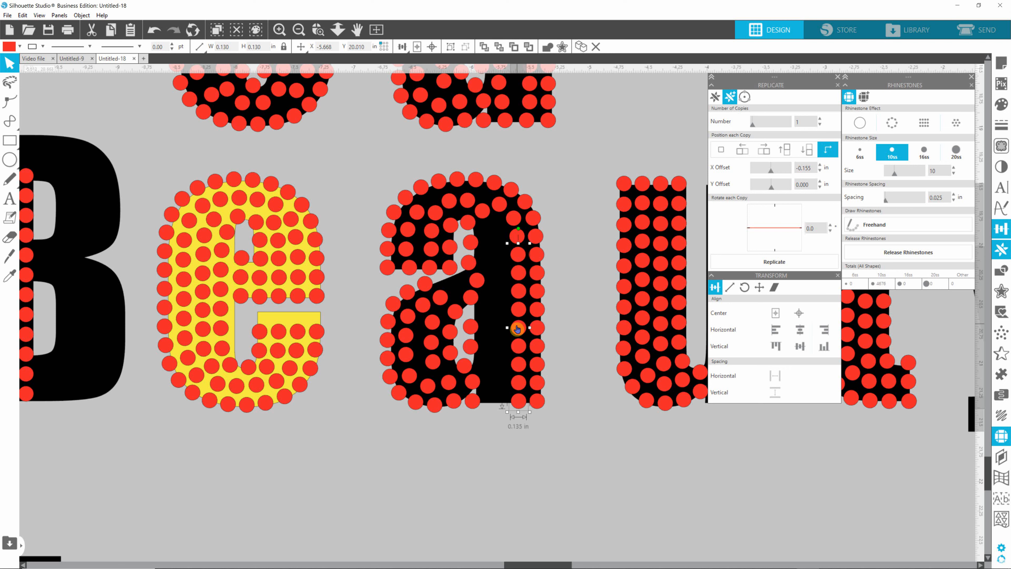
left_click(516, 236, "shift")
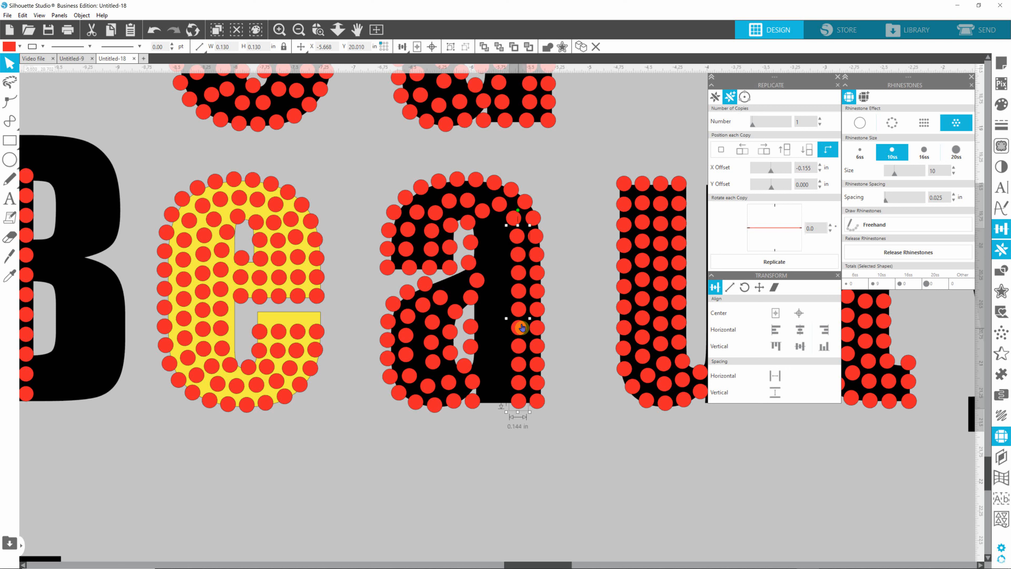
key("i")
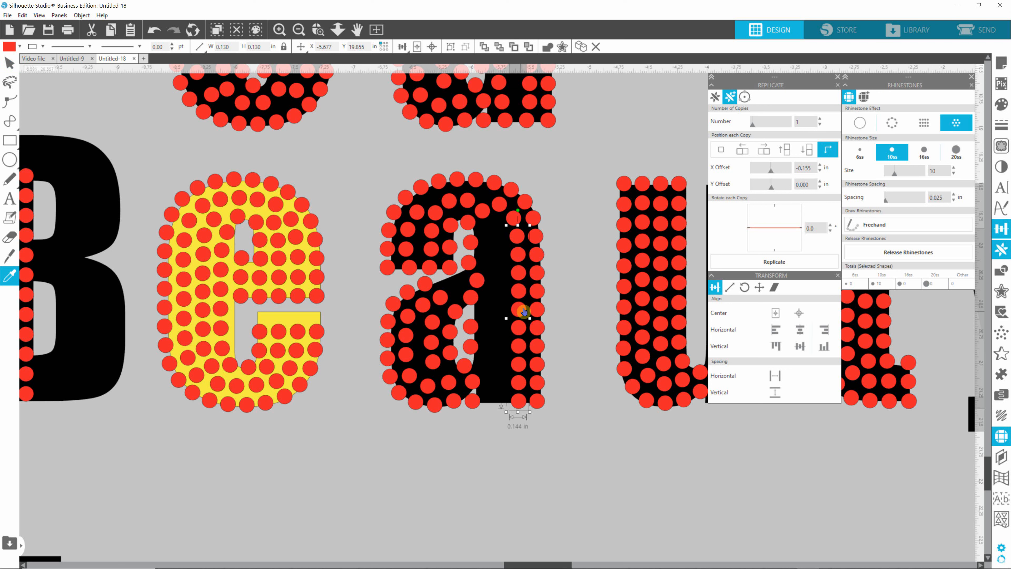
key("v")
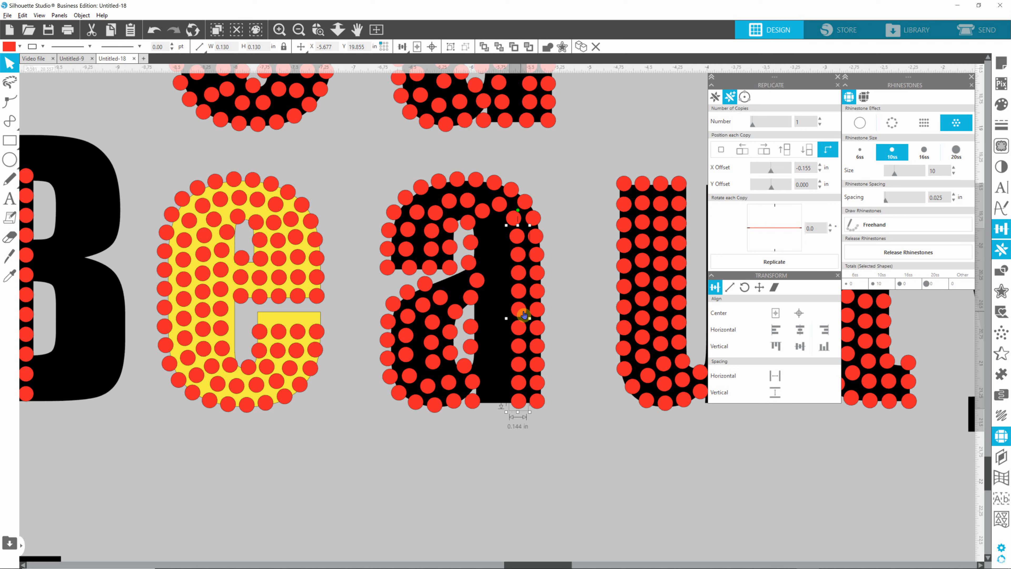
left_click_drag(524, 315, 483, 314)
left_click(581, 397)
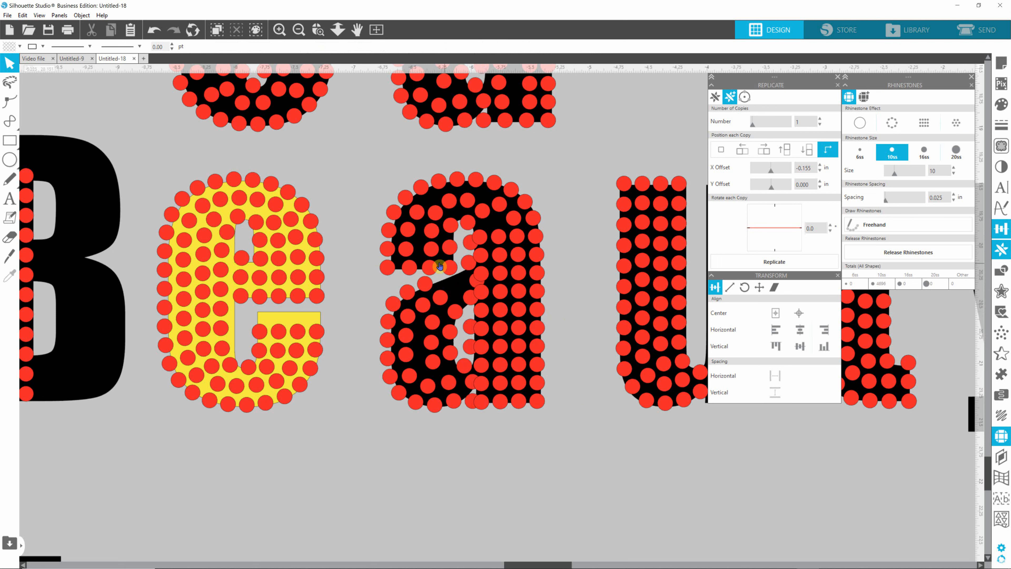
- Delete the three crowding stones between the a's upper opening and the new leftmost stem column
left_click(470, 243)
key("Delete")
left_click(468, 266)
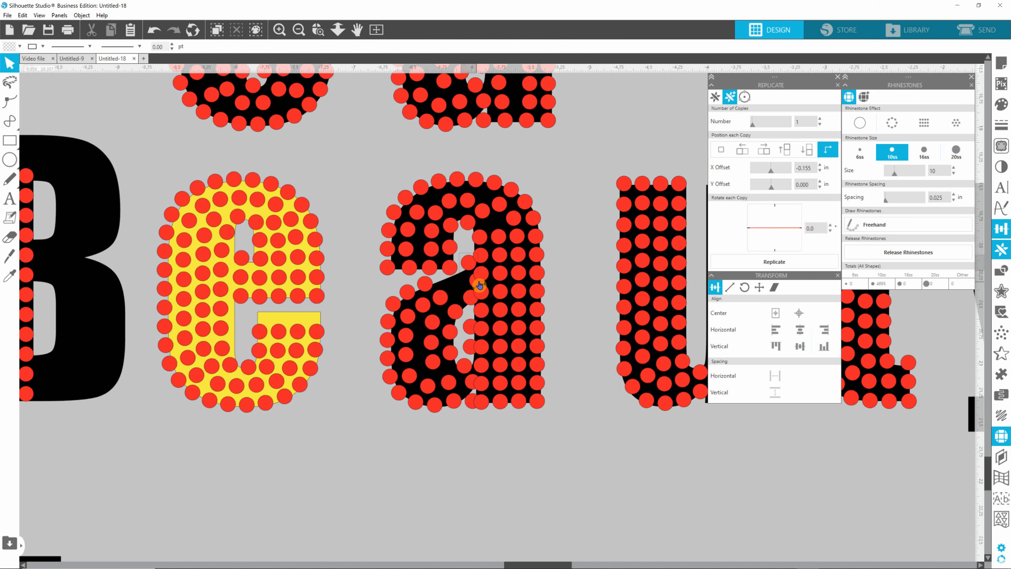
key("Delete")
left_click(474, 284)
key("Delete")
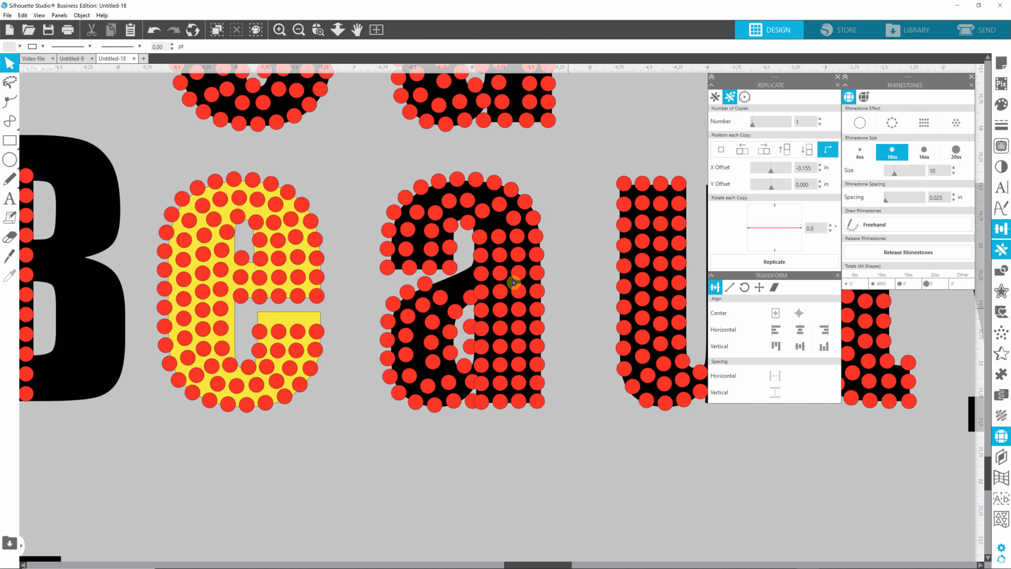
- Reposition the inner stones along the a's upper arch and at the top of the stem to even out their spacing
scroll(473, 243, "up", 3)
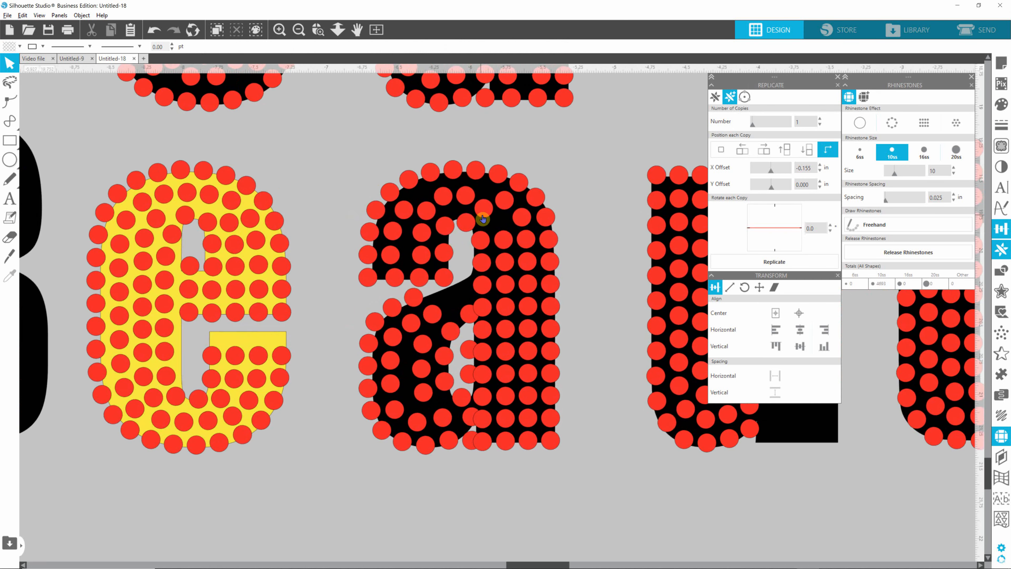
scroll(487, 234, "up", 1)
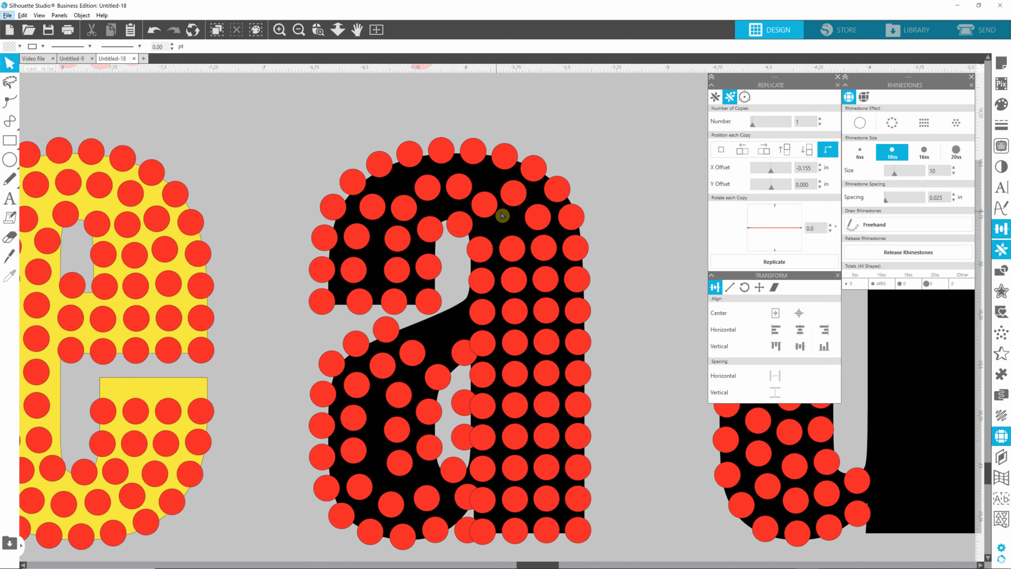
scroll(503, 211, "up", 3)
left_click(483, 213)
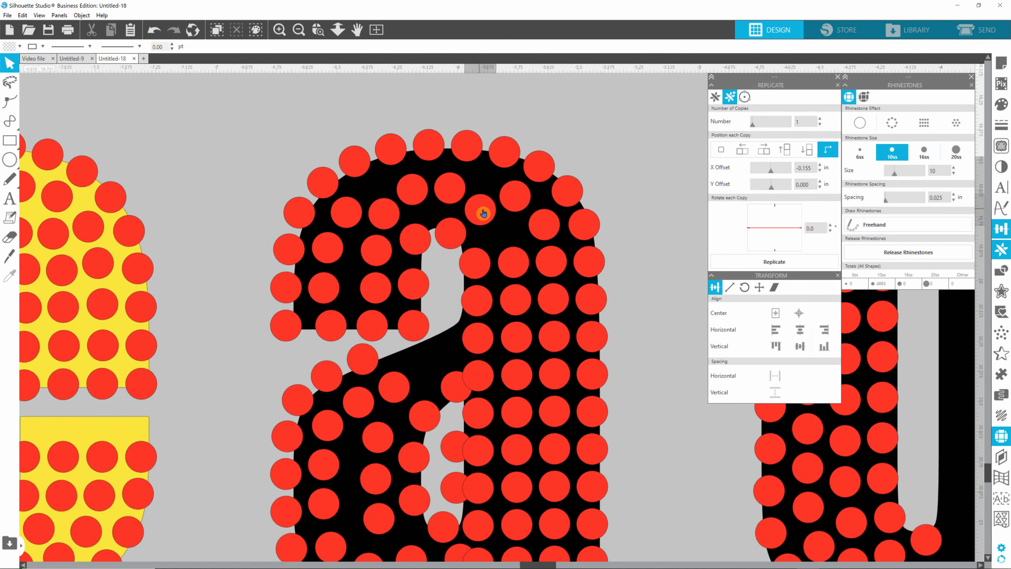
left_click_drag(481, 209, 492, 227)
left_click_drag(450, 187, 476, 183)
left_click_drag(452, 226, 458, 215)
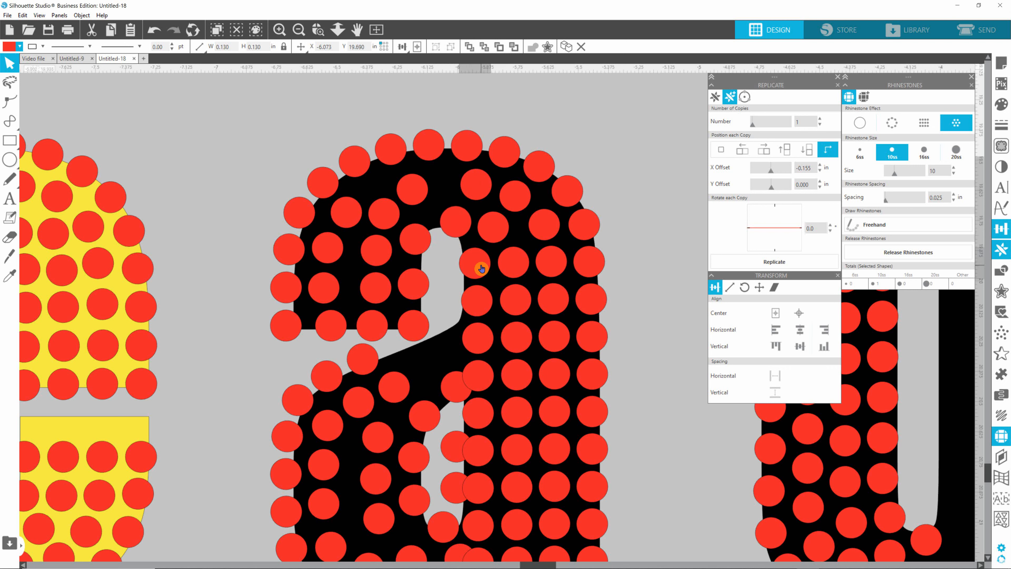
left_click_drag(481, 268, 479, 266)
left_click(417, 192)
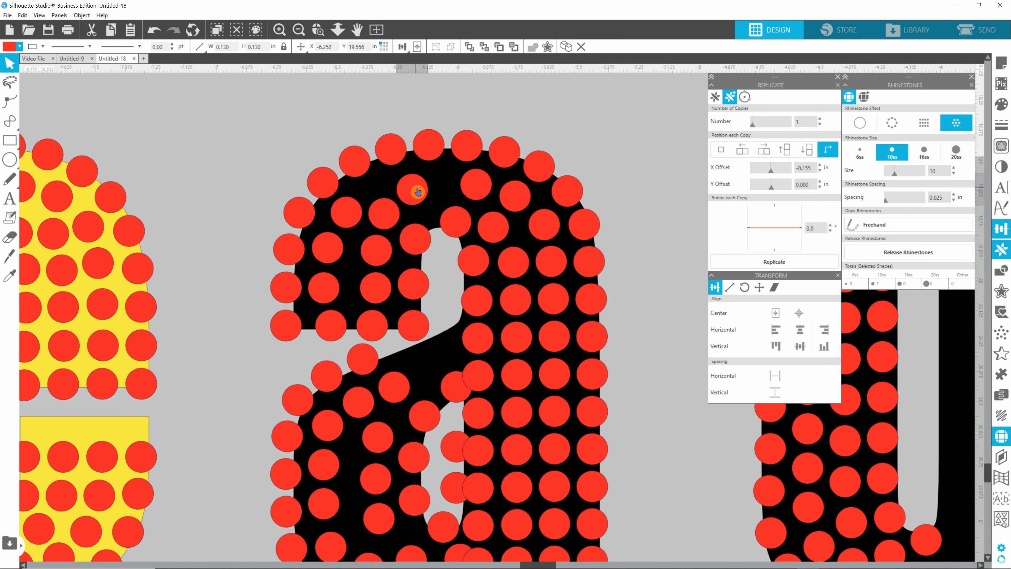
left_click_drag(417, 192, 440, 185)
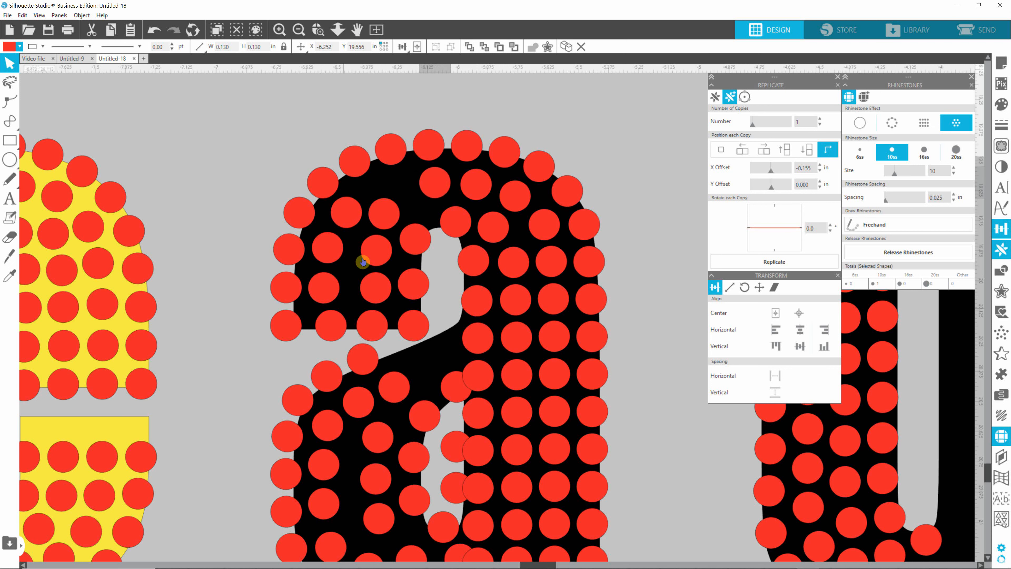
- Delete the bottom row of four stones in the a's upper-left terminal
left_click_drag(330, 327, 367, 325)
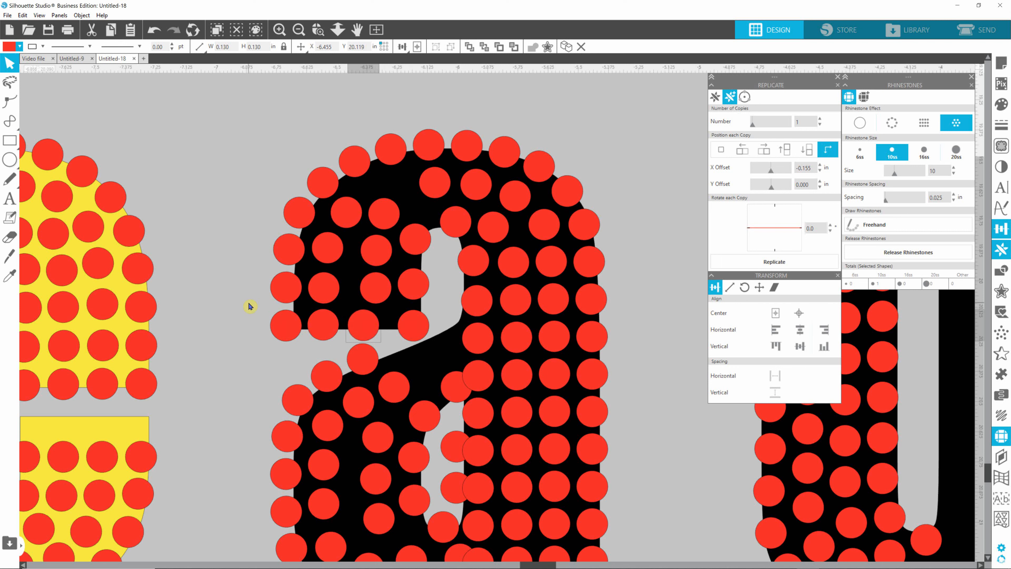
left_click_drag(248, 305, 443, 345)
key("Delete")
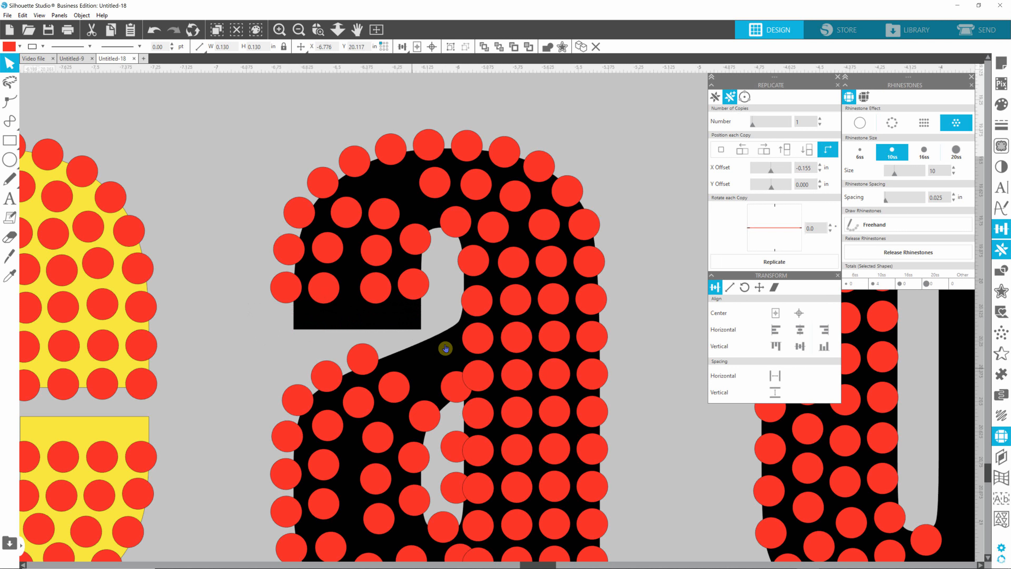
- Even out the remaining lower row in the a's upper-left terminal, shift it down and adjust the stones beside the opening
left_click(327, 291)
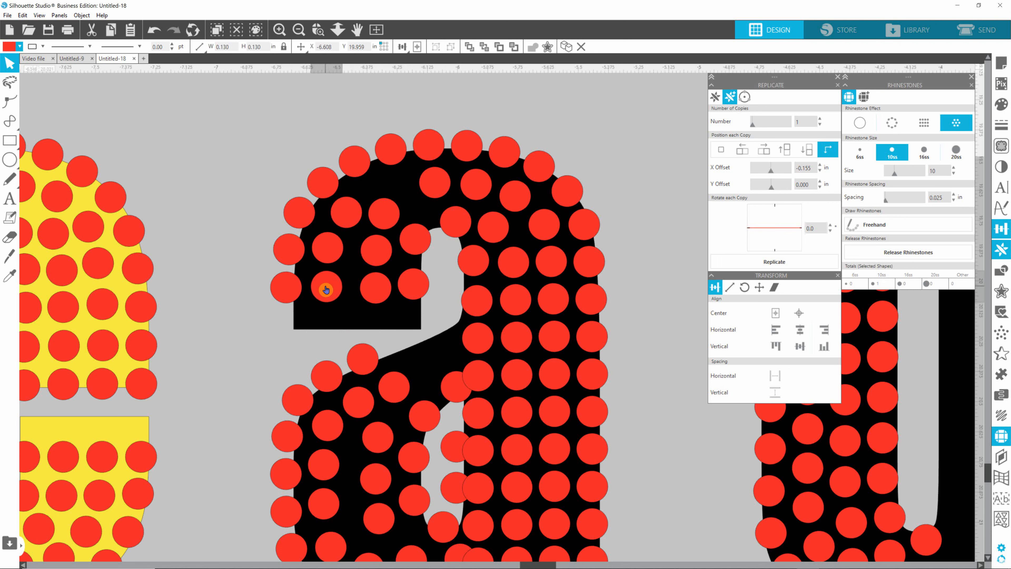
left_click_drag(326, 290, 420, 225)
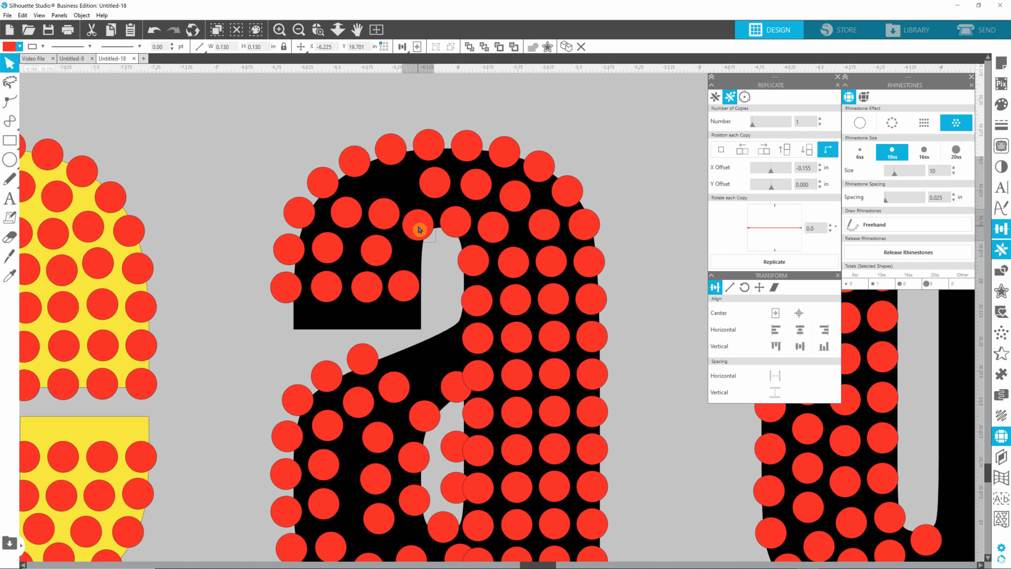
left_click_drag(419, 226, 413, 263)
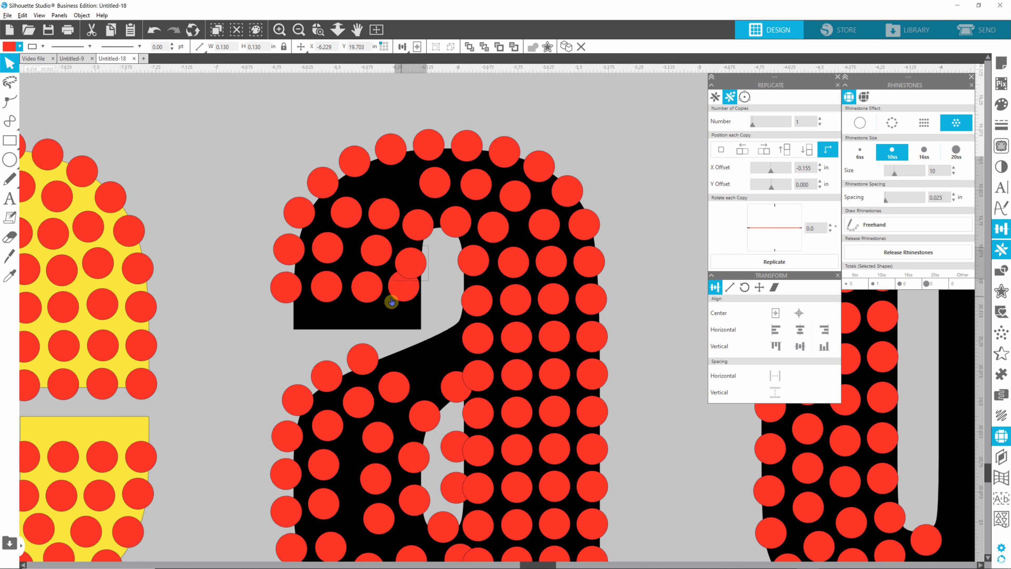
left_click_drag(245, 263, 437, 316)
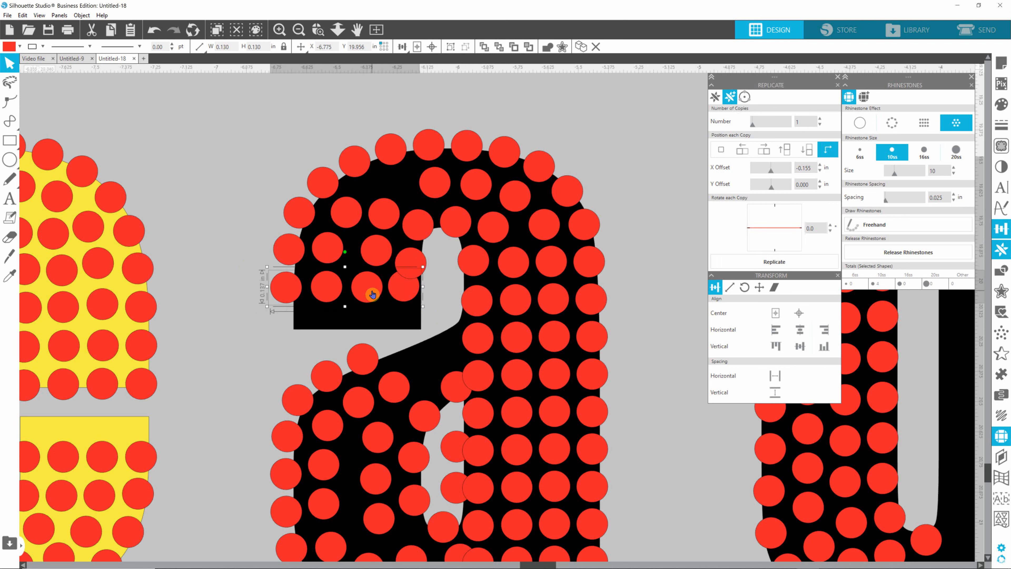
left_click_drag(373, 289, 373, 305)
left_click(425, 225)
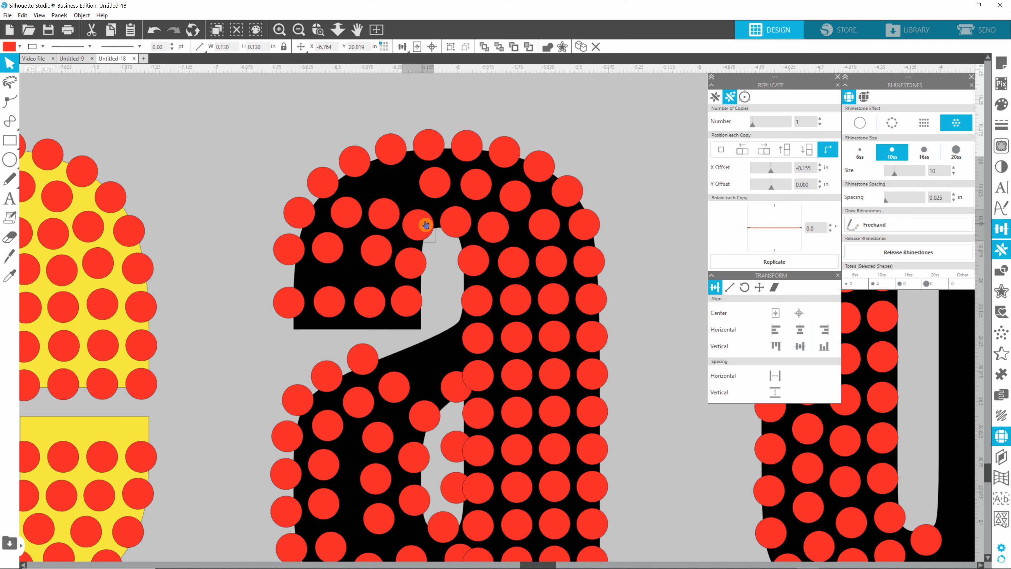
left_click_drag(425, 224, 425, 219)
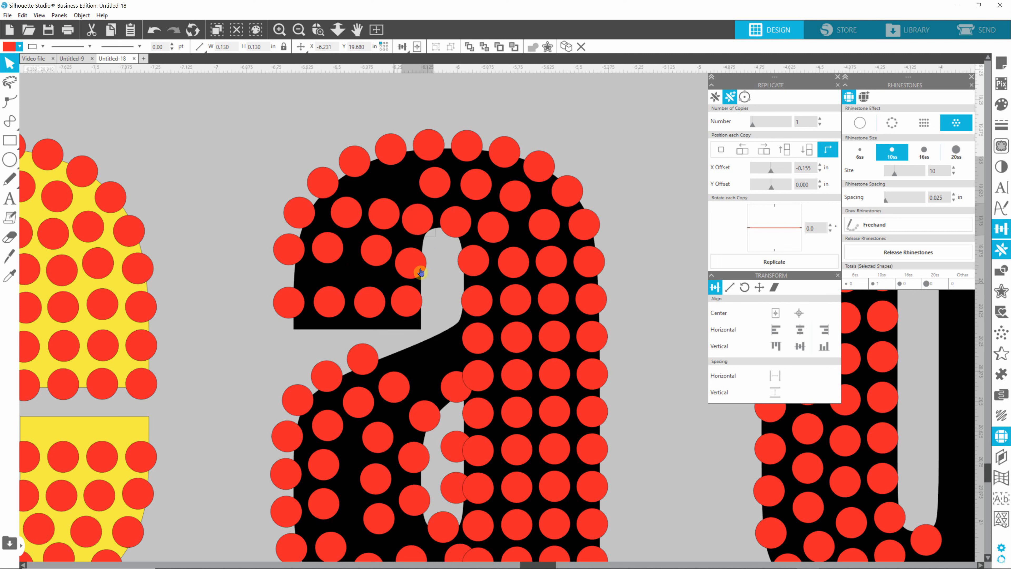
- Nudge the terminal's lower row and the stone above its inner end slightly upward
left_click_drag(252, 321, 430, 244)
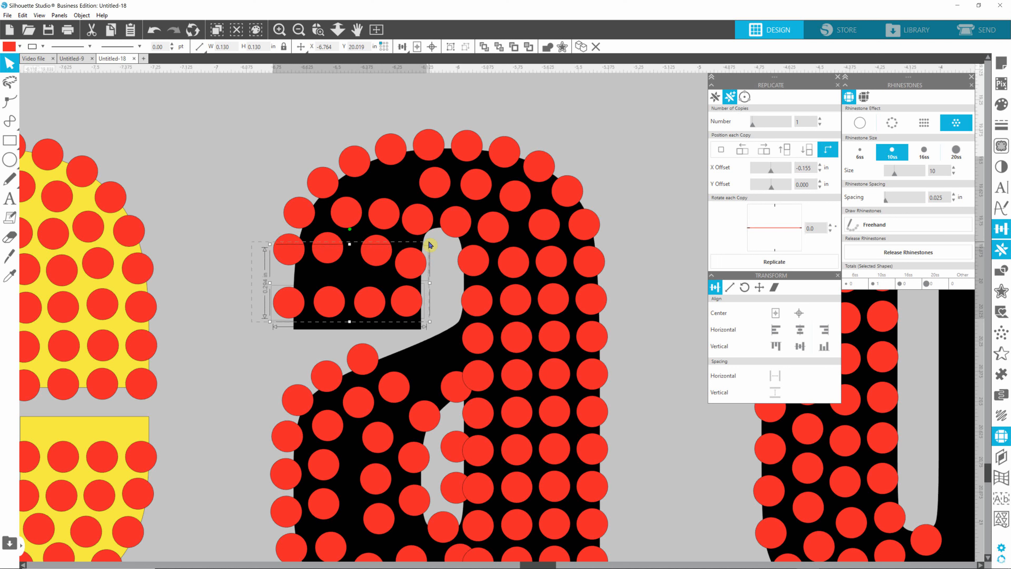
key("Up")
key("Up")
key("Up")
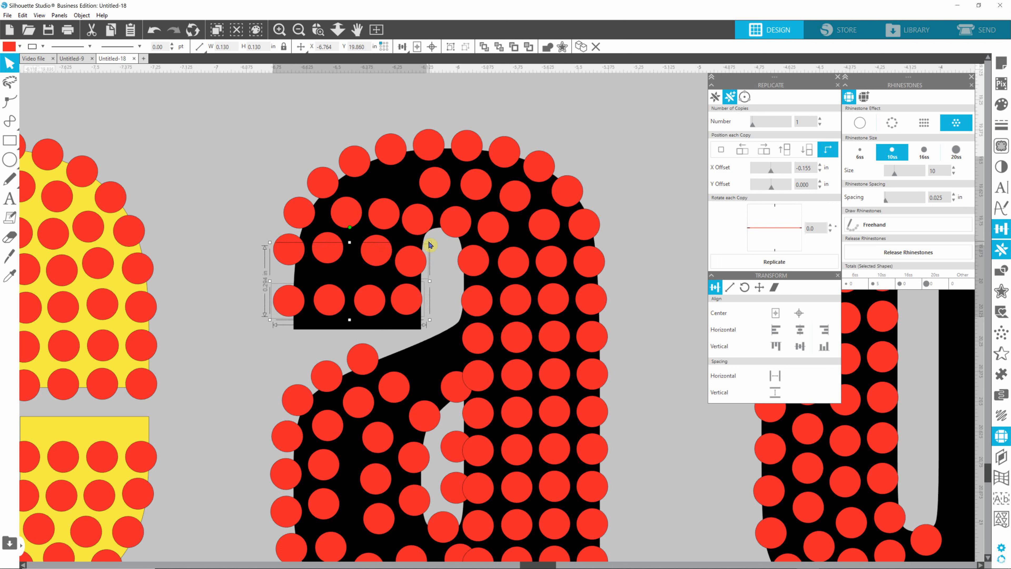
key("Up")
key("Up")
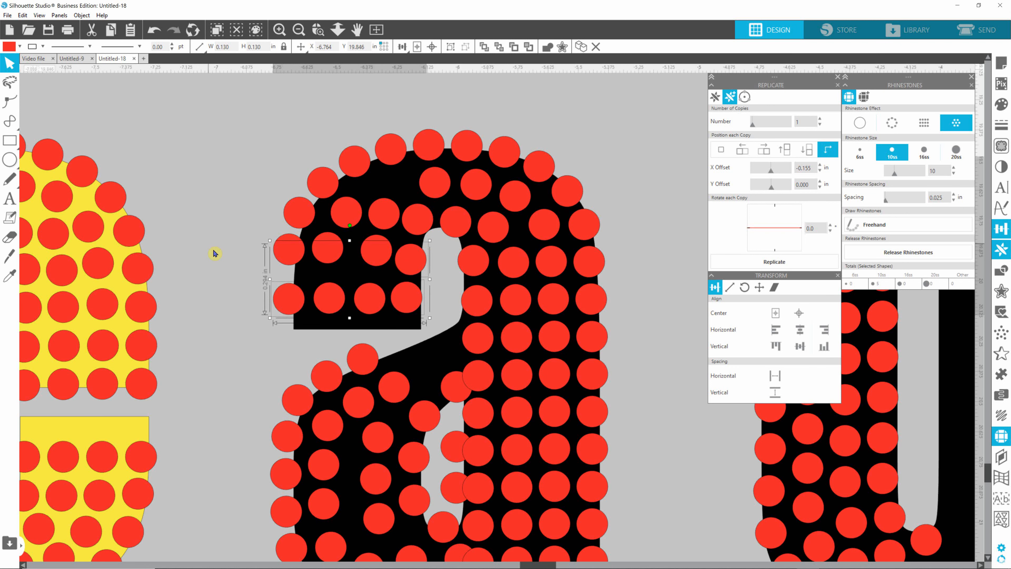
- Shift the outer row of stones around the a's upper arch to even out their spacing from the terminal to the right shoulder
left_click(215, 253)
left_click(291, 254)
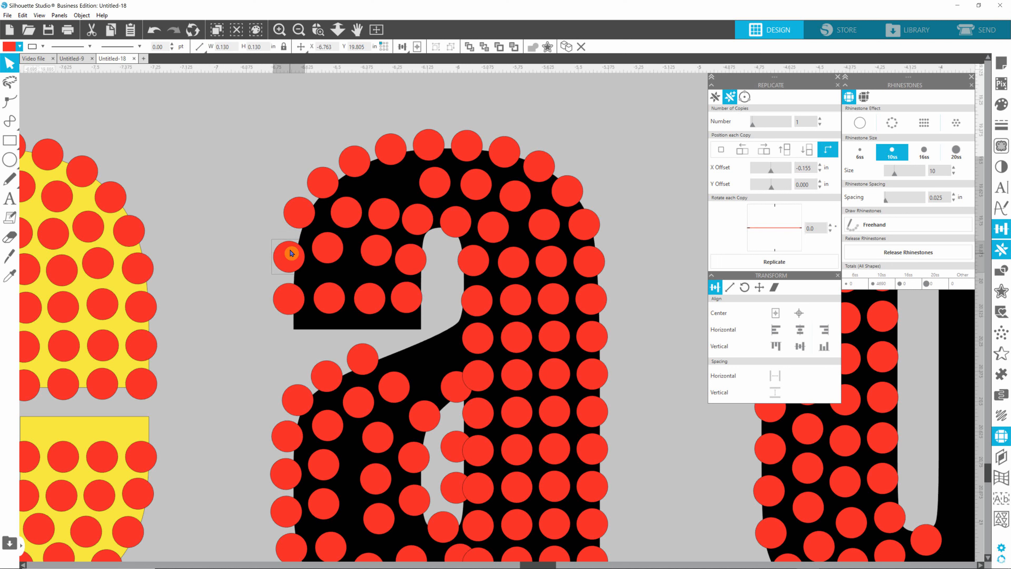
left_click_drag(291, 253, 465, 147)
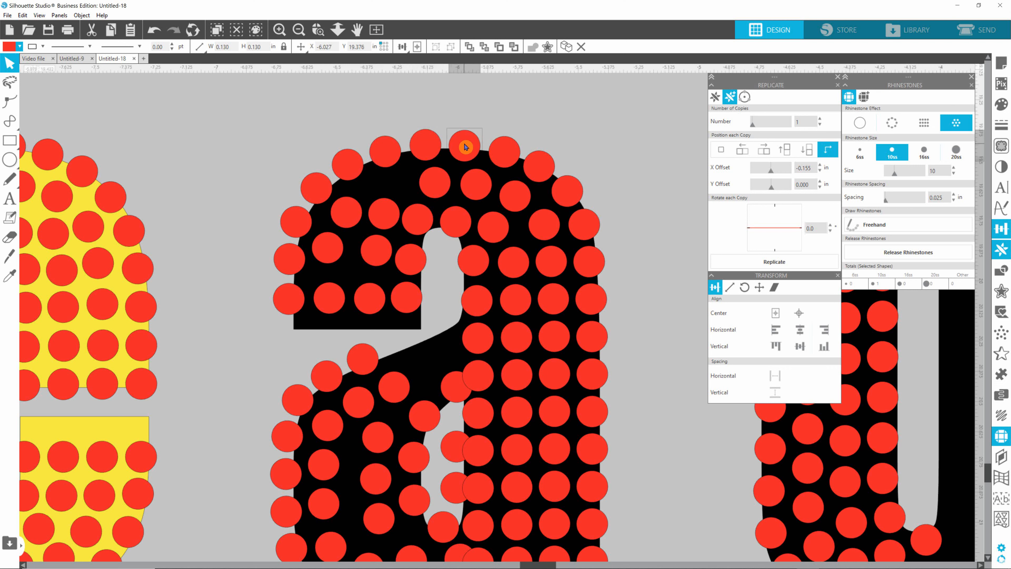
left_click(505, 153)
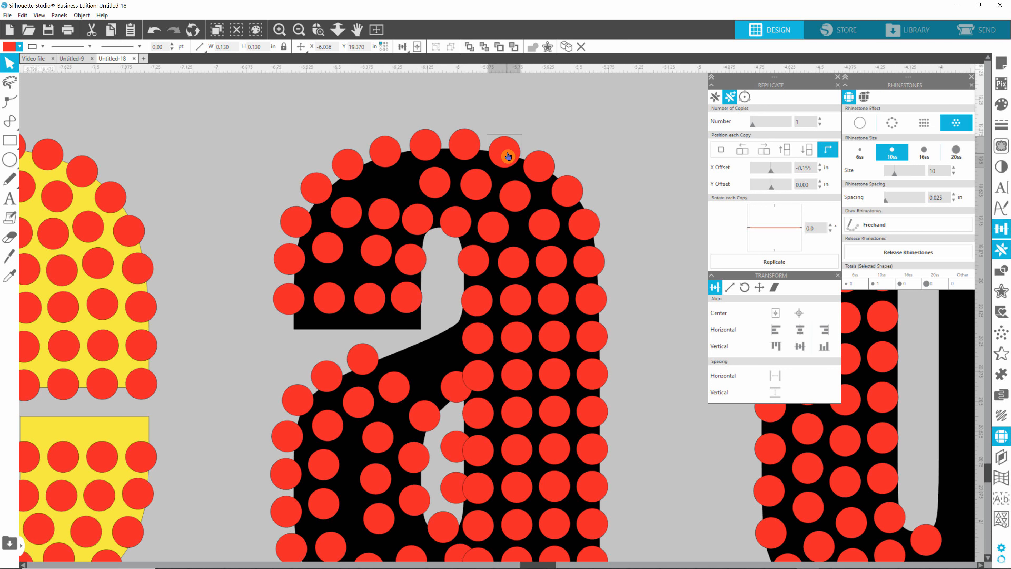
left_click(544, 168)
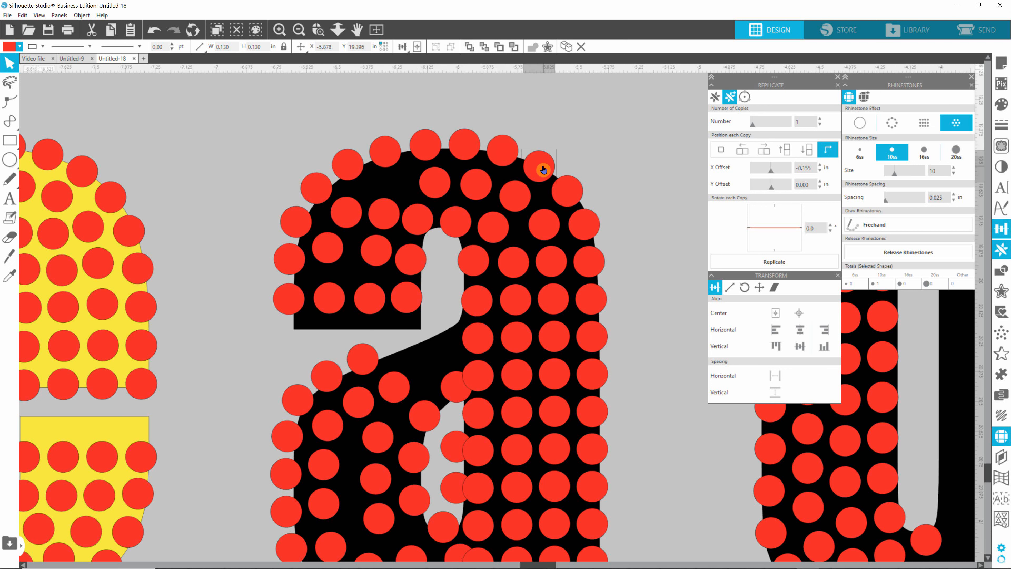
left_click(581, 198)
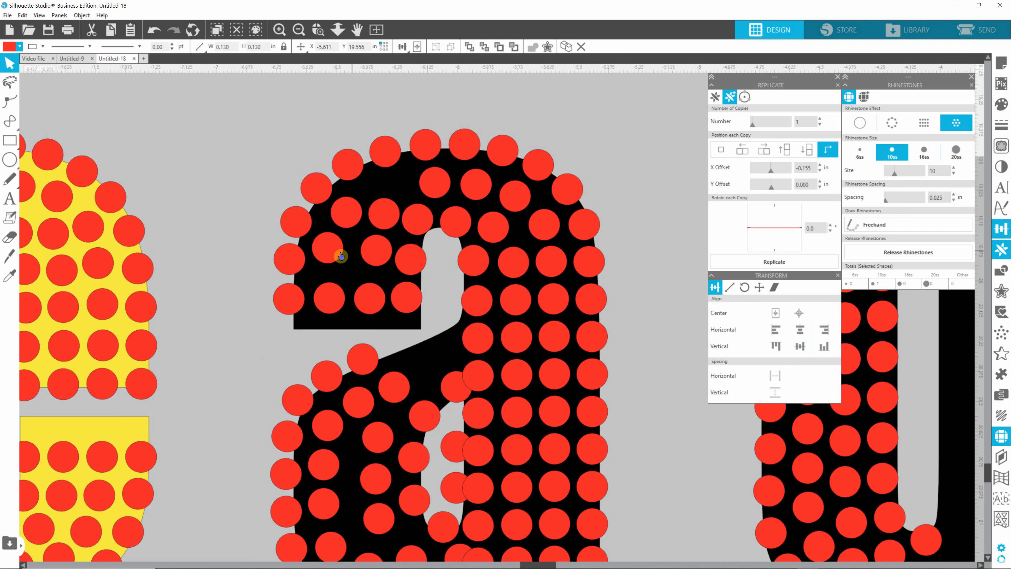
- Straighten the upper four-stone row in the a's terminal and respace the inner stones above it along the arch
left_click(329, 251)
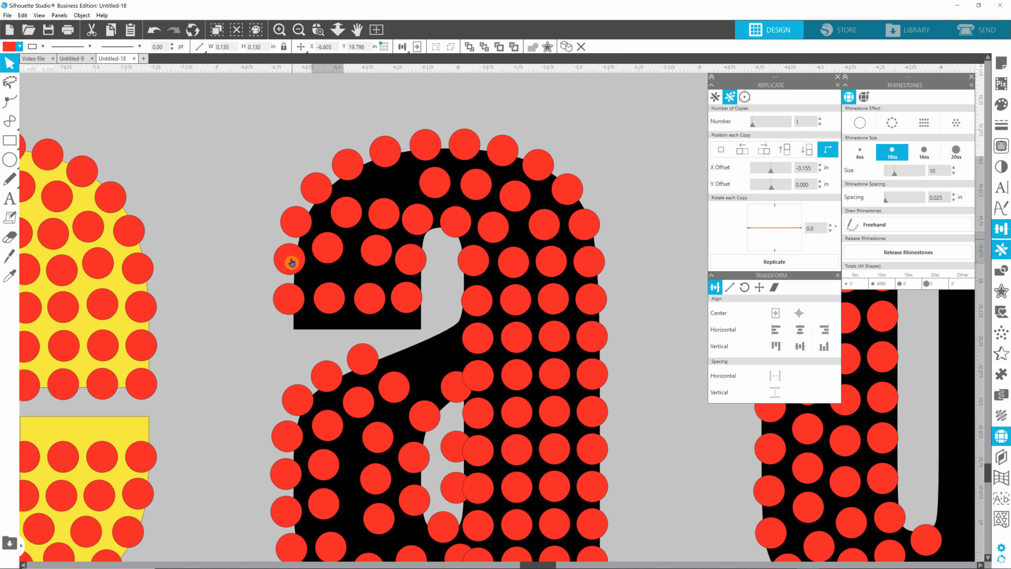
left_click_drag(327, 248, 409, 185)
left_click_drag(376, 254, 370, 259)
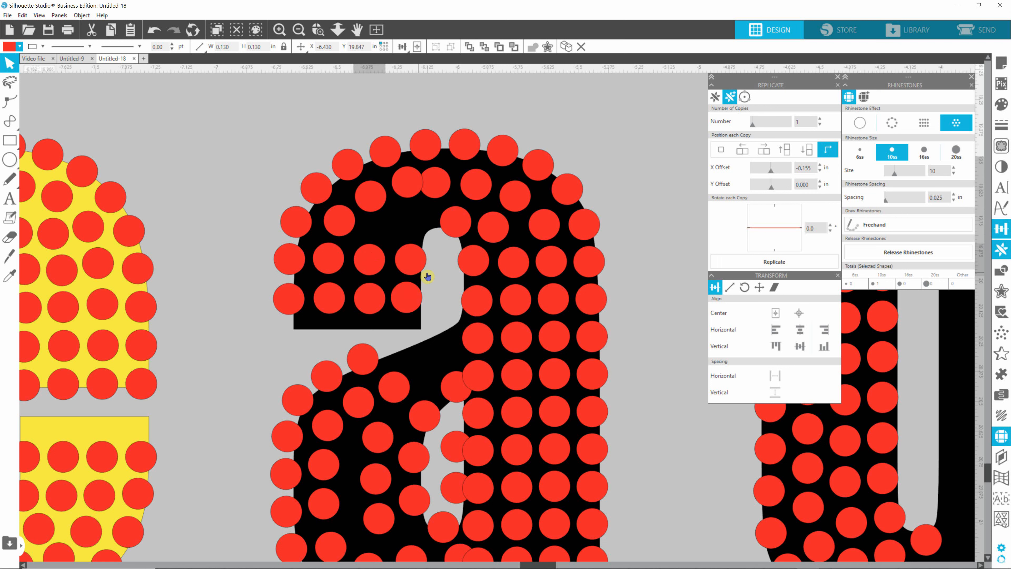
left_click(412, 266)
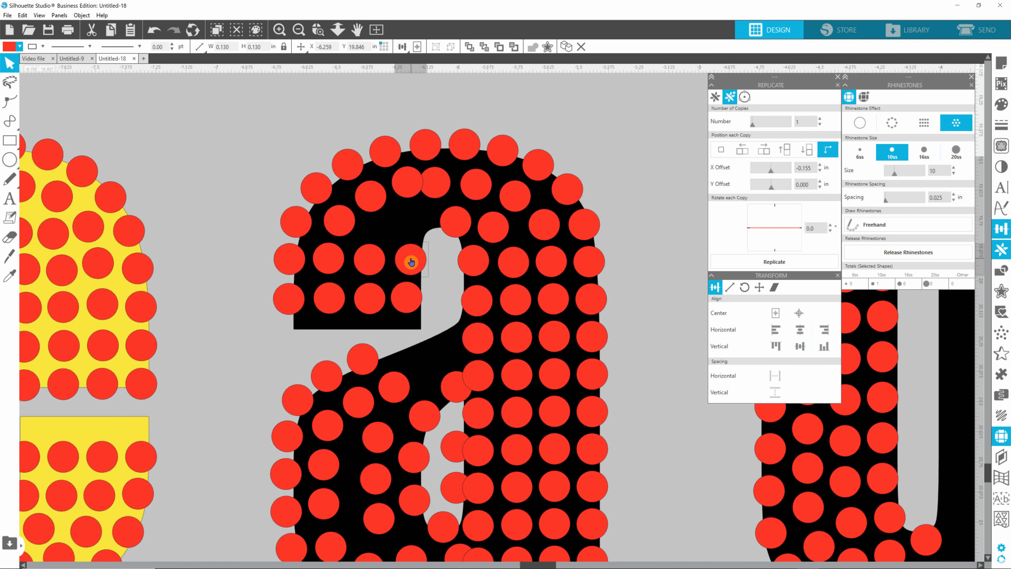
left_click(368, 265)
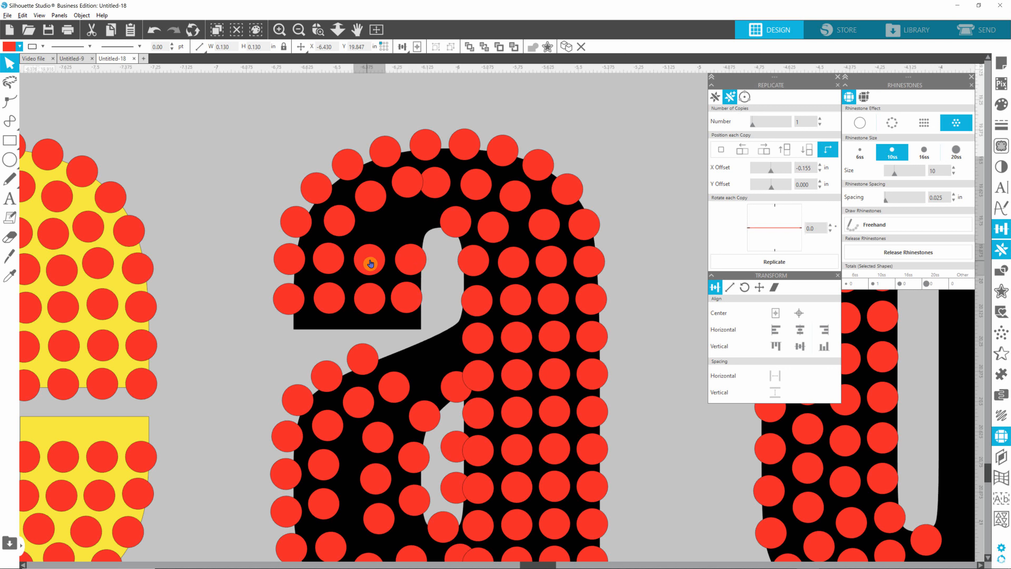
mouse_move(370, 263)
left_mouse_down()
mouse_move(393, 230)
mouse_move(430, 222)
left_mouse_up()
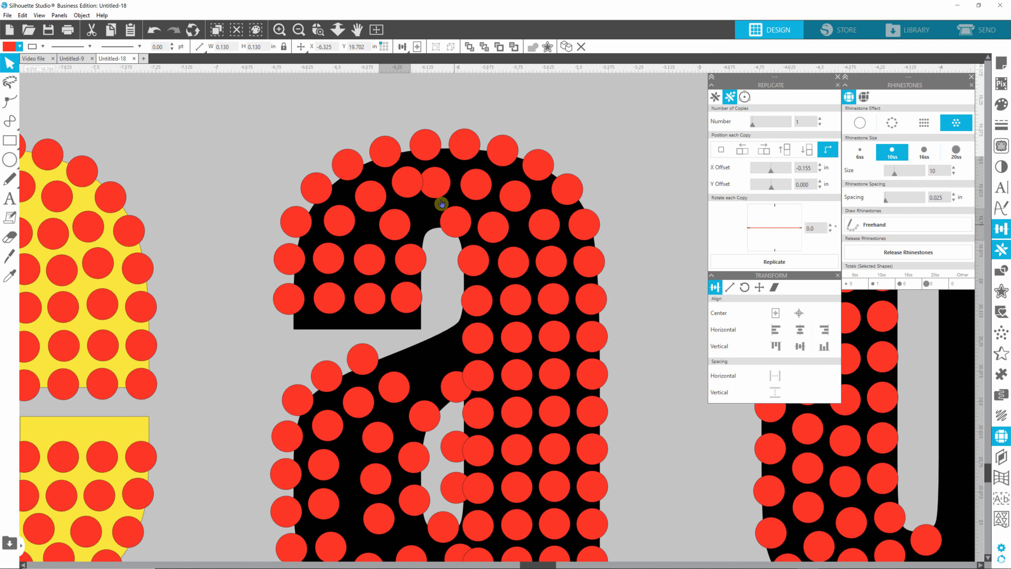
- Respace the second row of stones across the a's arch and the inner row curving over the upper opening
left_click_drag(436, 184, 551, 234)
left_click(527, 203)
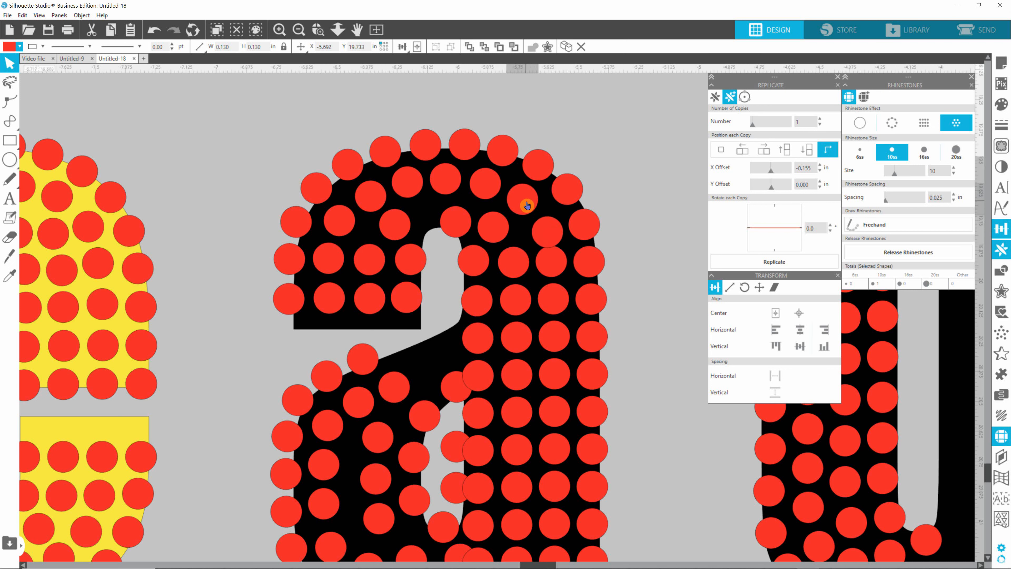
mouse_move(456, 223)
left_mouse_down()
mouse_move(434, 227)
mouse_move(490, 225)
mouse_move(475, 222)
left_mouse_up()
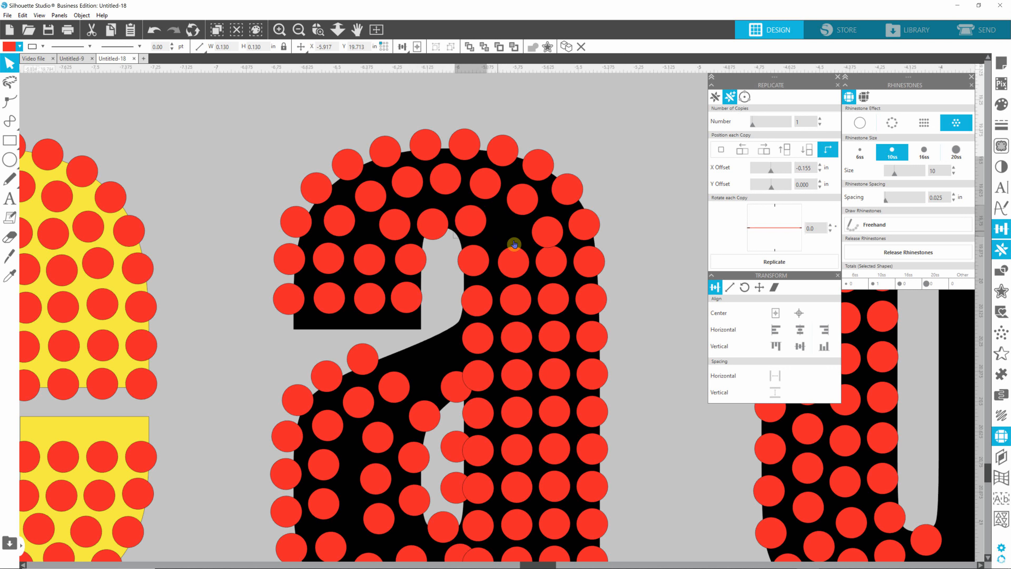
left_click_drag(555, 234, 508, 230)
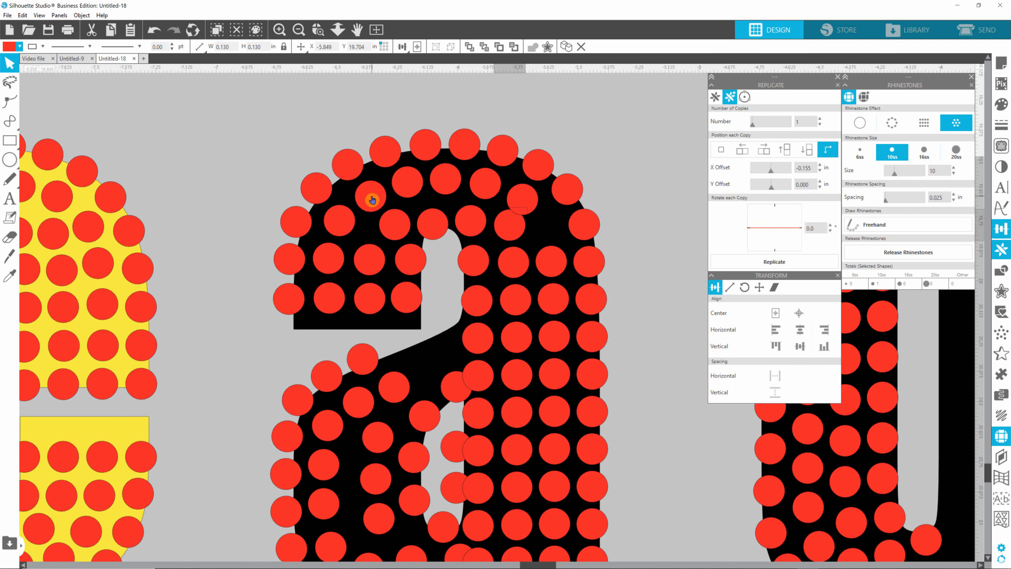
- Fine-tune the second arch row and continue it down into the top of the stem's third column with even gaps
left_click_drag(373, 199, 342, 221)
left_click_drag(406, 182, 374, 192)
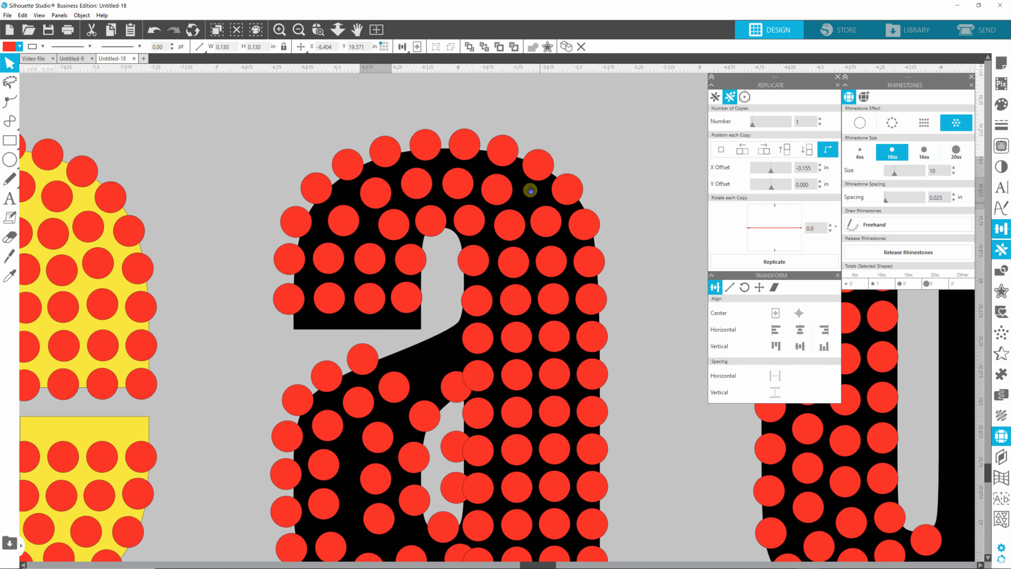
left_click_drag(517, 229, 540, 207)
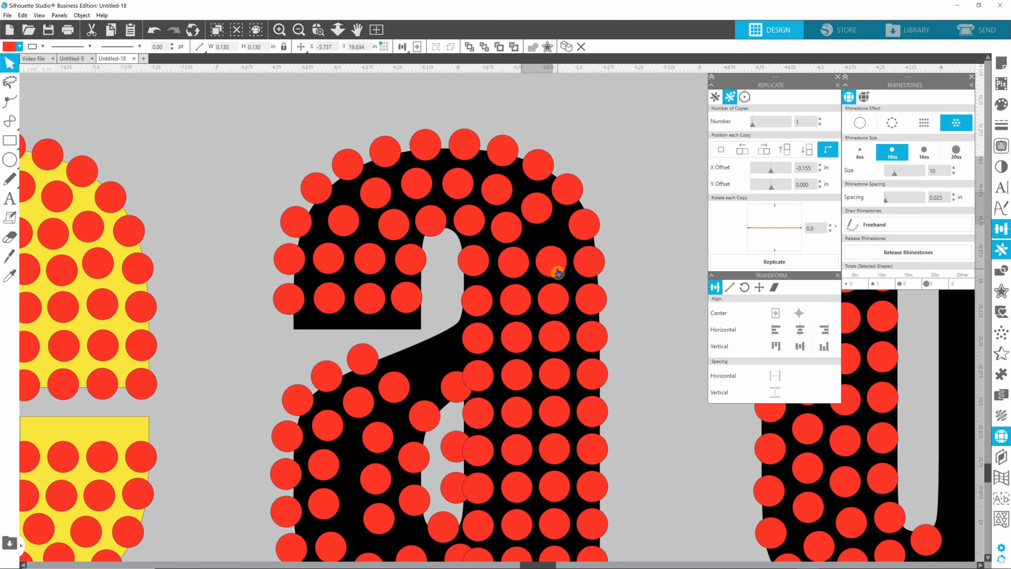
left_click_drag(557, 265, 551, 253)
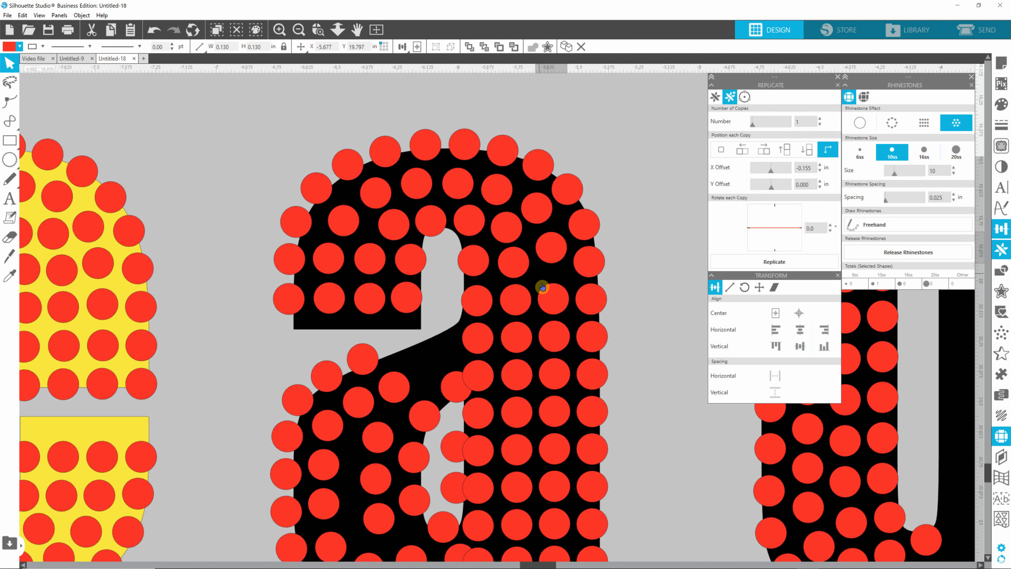
- Distribute the stones of the a's third stem column with equal vertical spacing
scroll(683, 429, "down", 5)
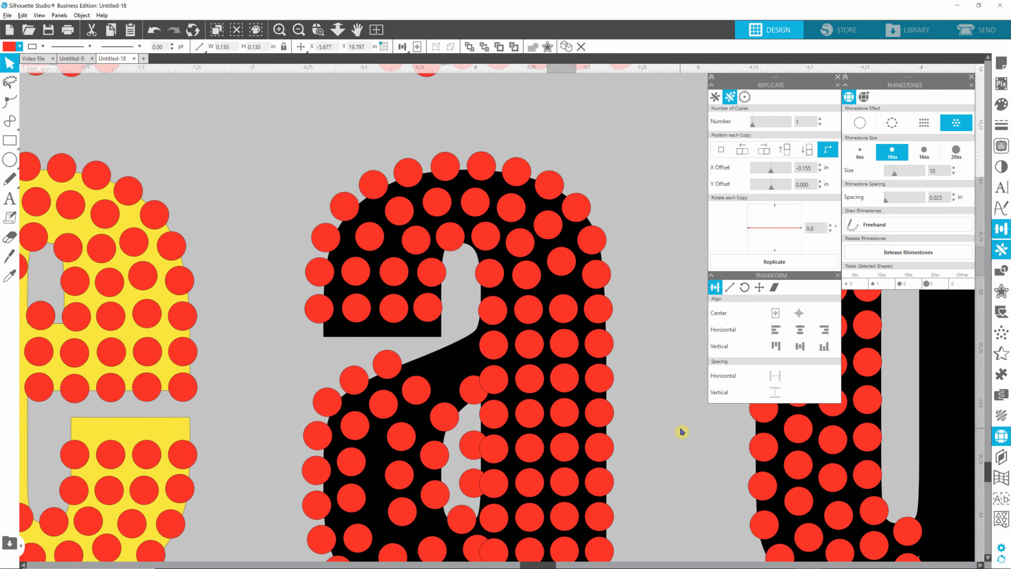
key("alt")
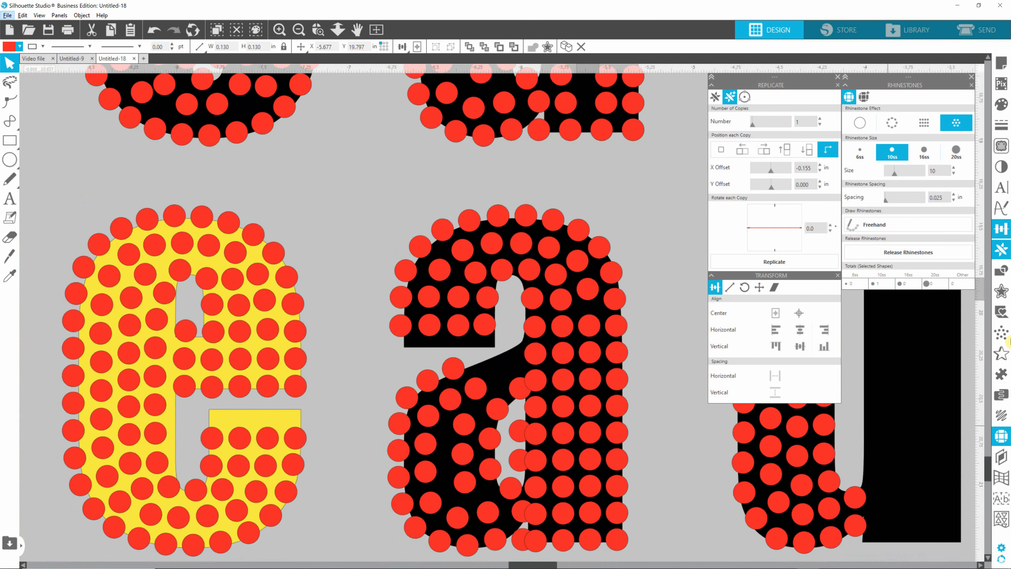
scroll(987, 476, "down", 2)
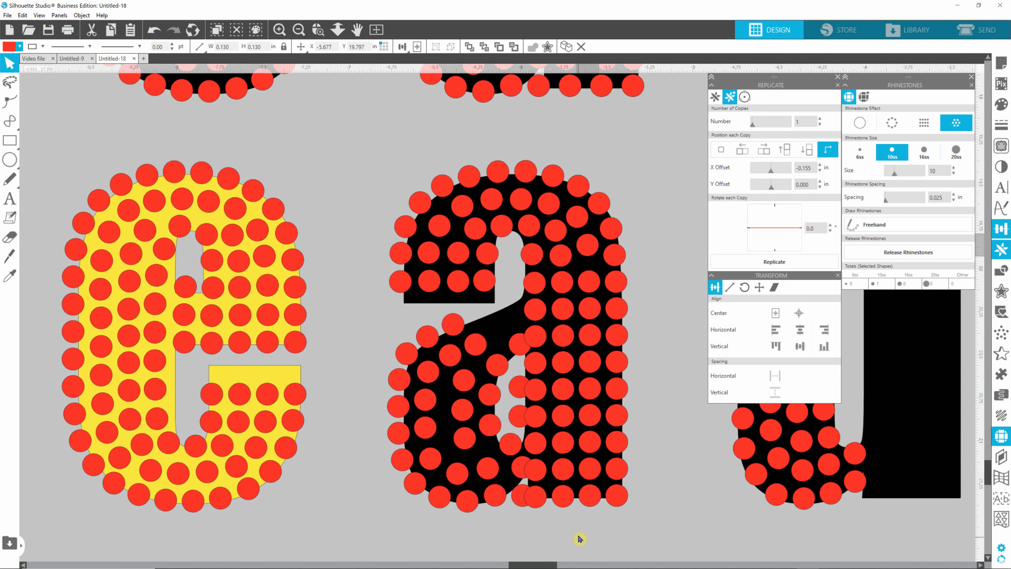
left_click_drag(570, 528, 608, 228)
left_click(793, 330)
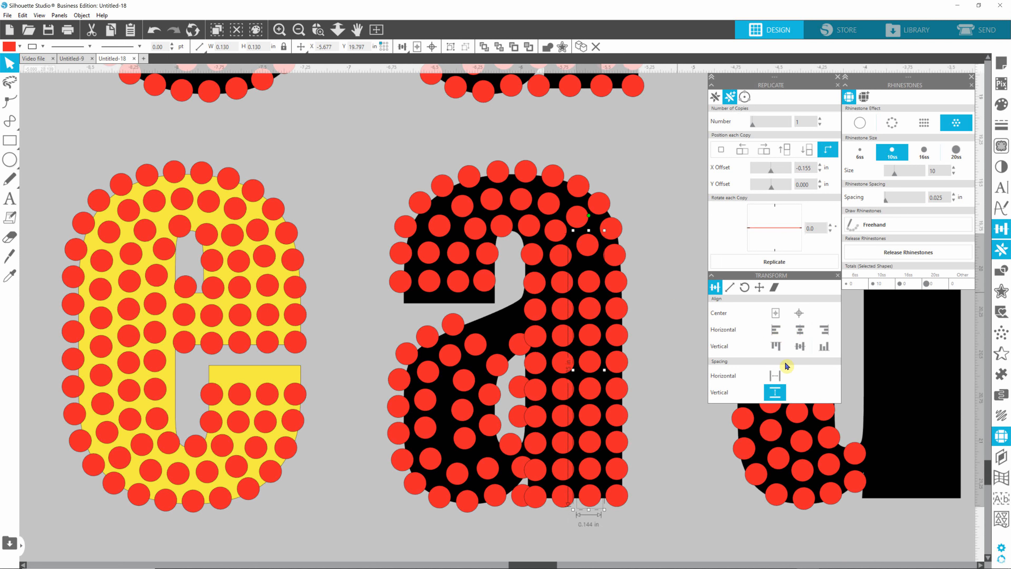
left_click(774, 392)
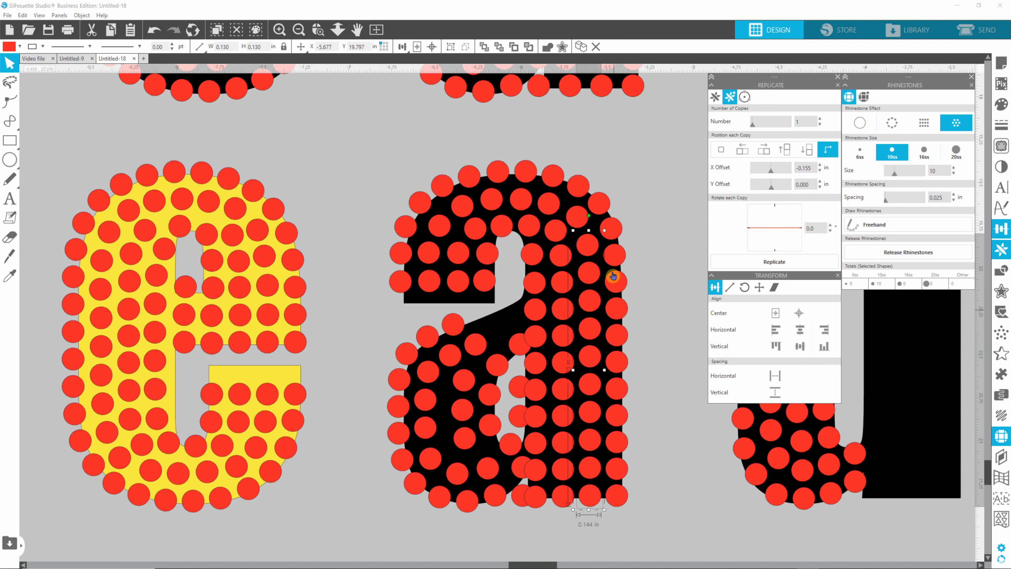
left_click(686, 334)
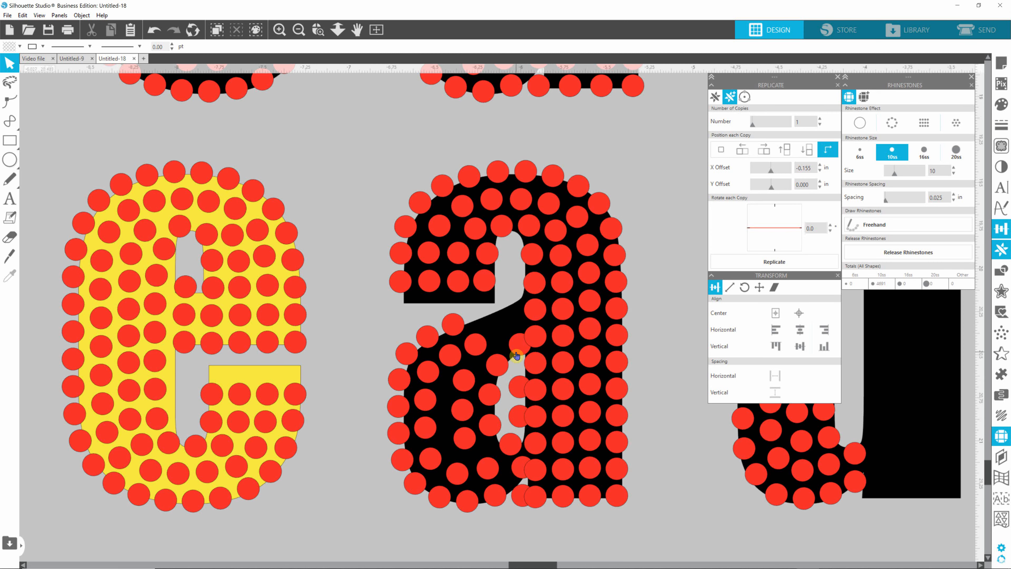
- Lower the inner arch stone above the stem's second column slightly and delete the stone it overlaps
scroll(526, 359, "up", 4)
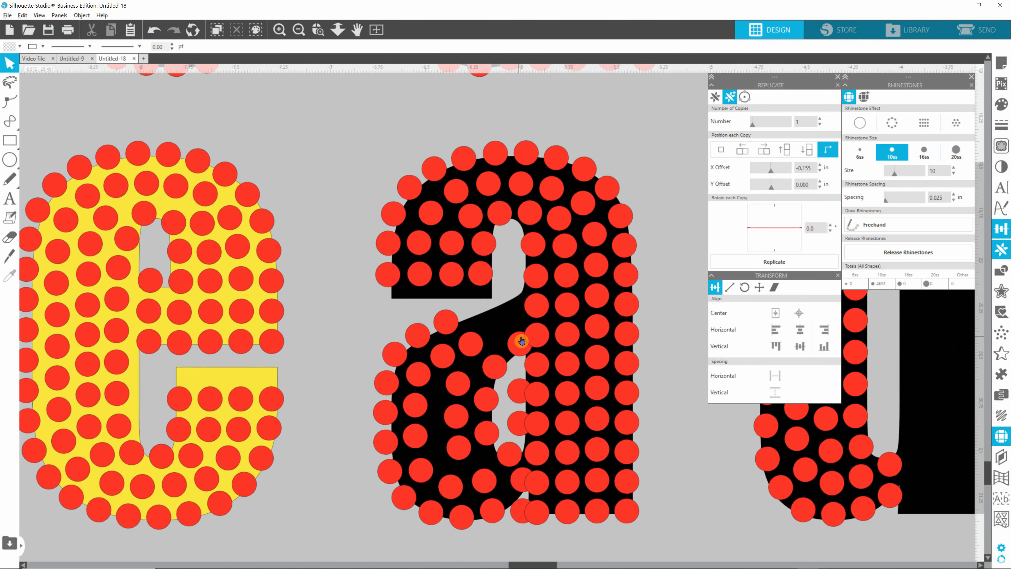
left_click(604, 226)
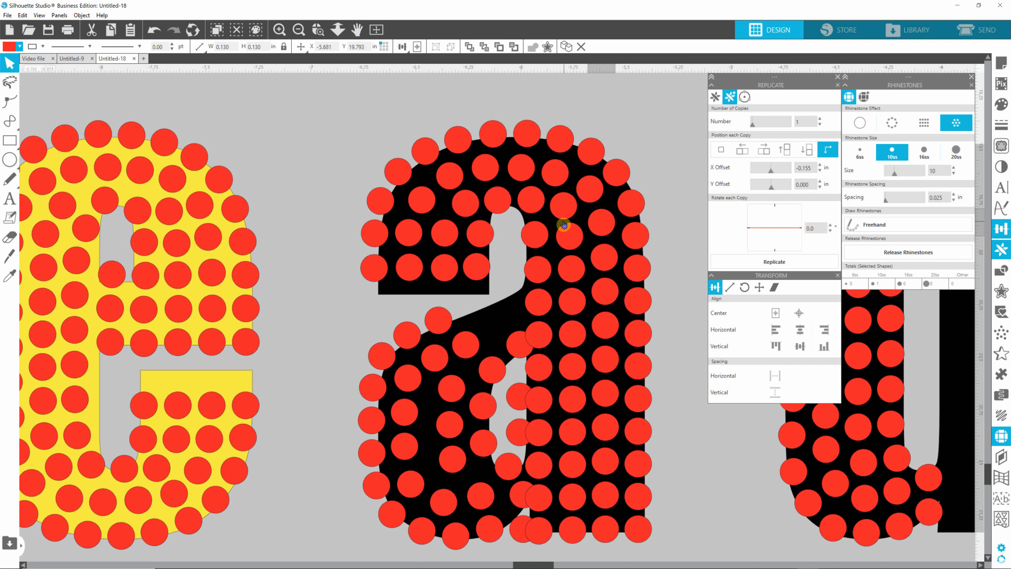
left_click_drag(565, 237, 566, 212)
left_click(569, 212)
left_click(573, 244)
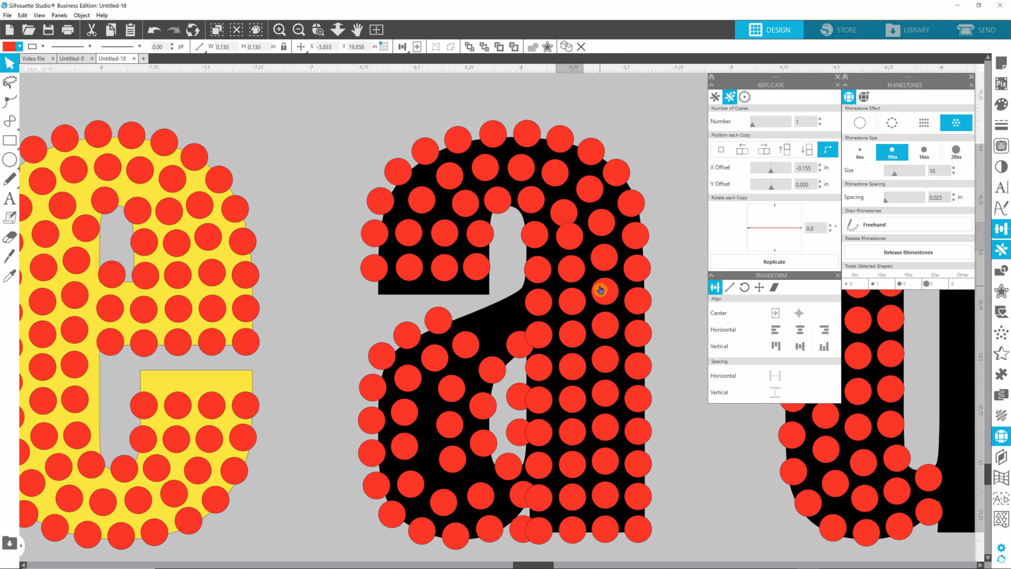
key("Delete")
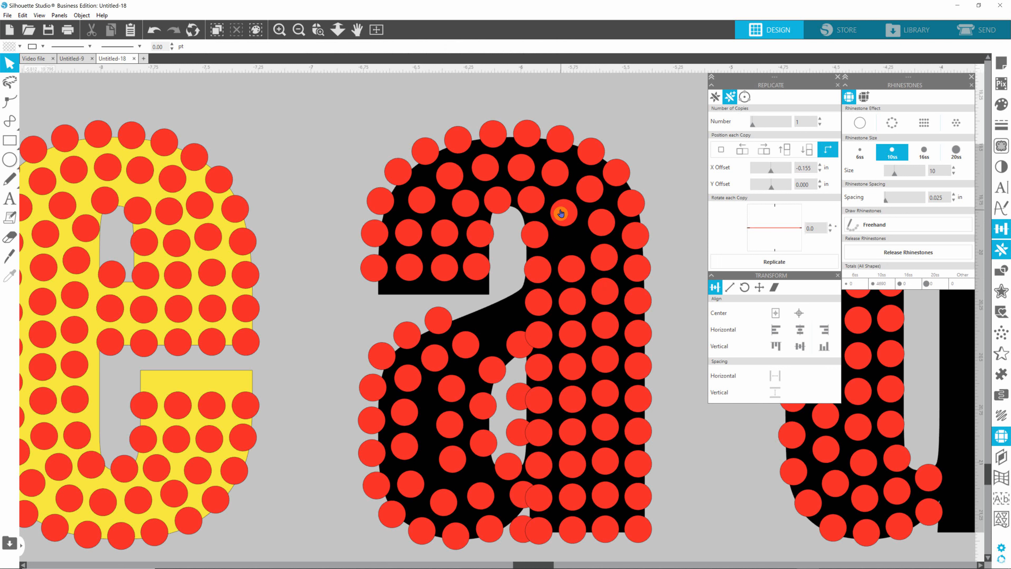
- Distribute the stones of the a's second stem column vertically, including the arch stone at its top
left_click_drag(553, 552, 568, 213)
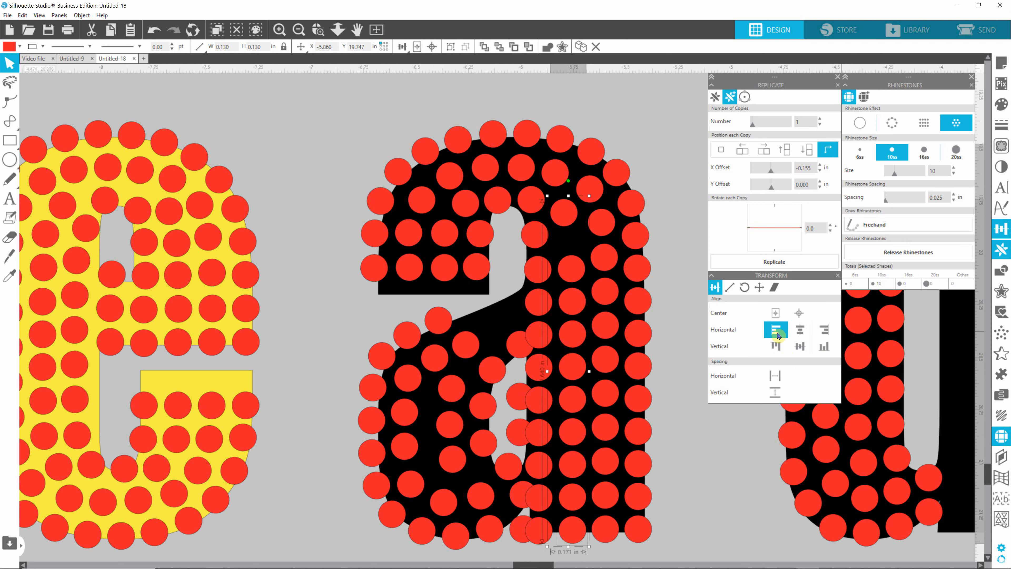
left_click(774, 391)
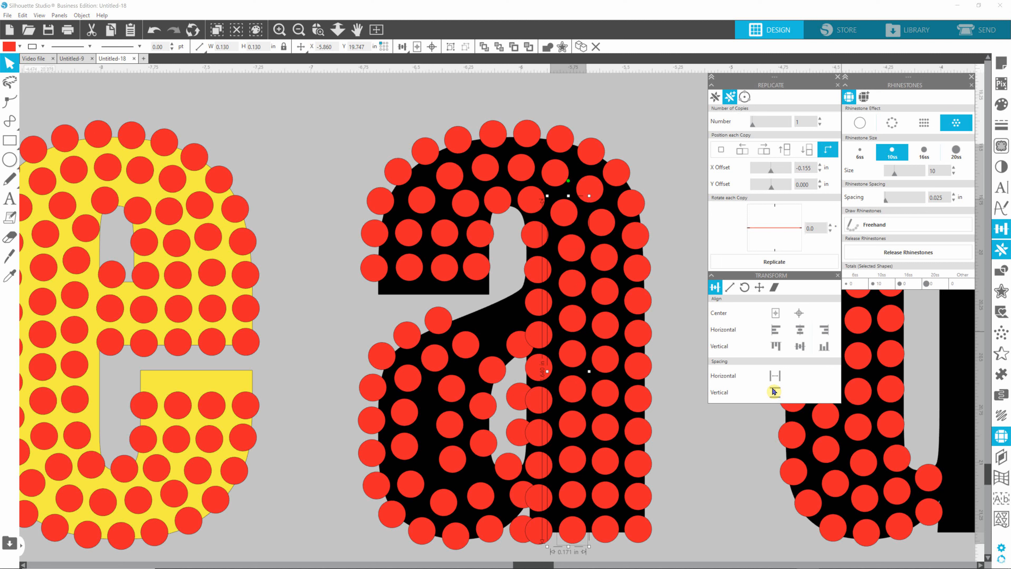
left_click(682, 288)
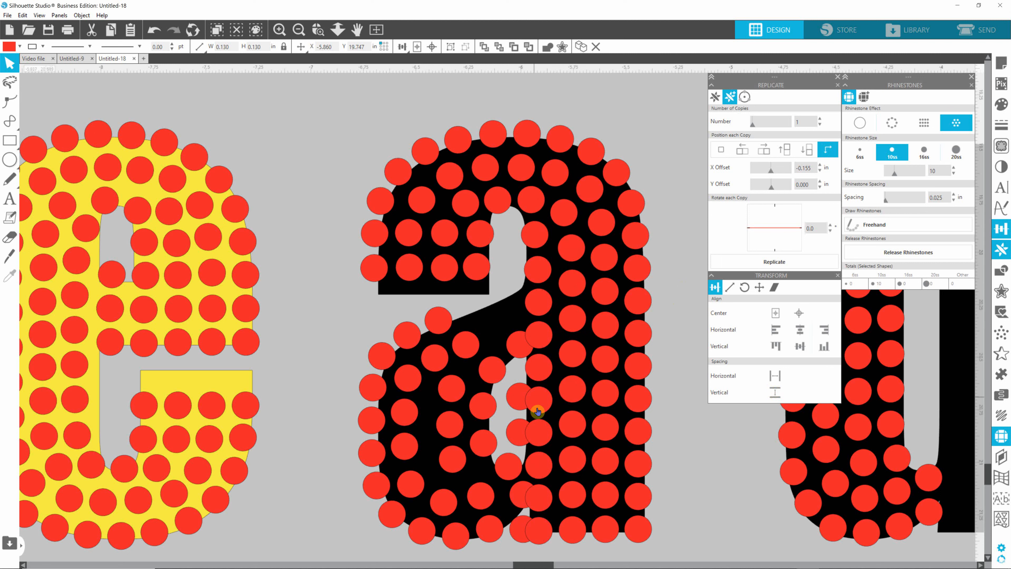
- Delete the extra stones beside the stem's inner column, inside the a's lower opening and at the baseline
left_click(515, 422)
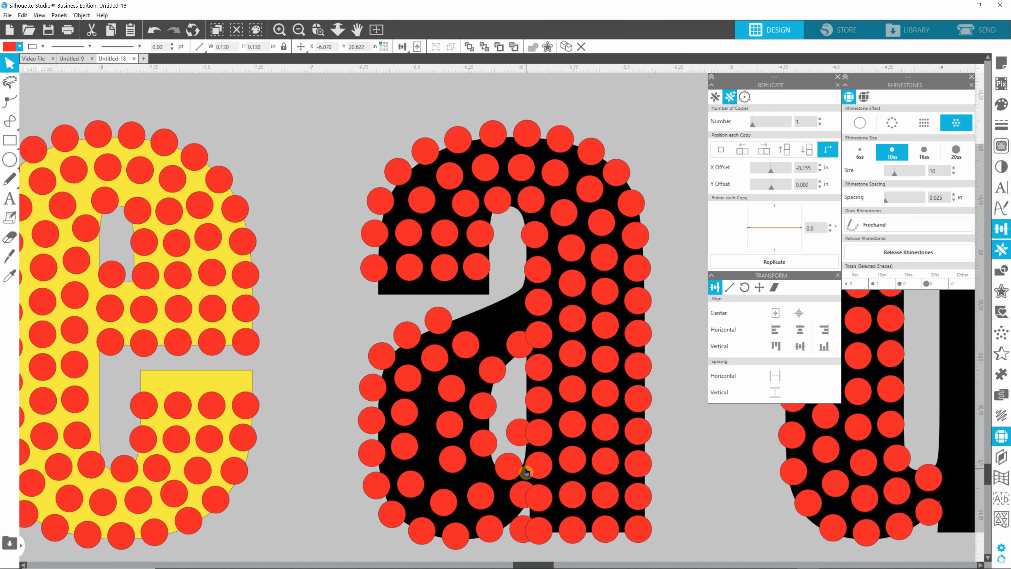
left_click(511, 434)
key("Delete")
left_click(510, 468)
key("Delete")
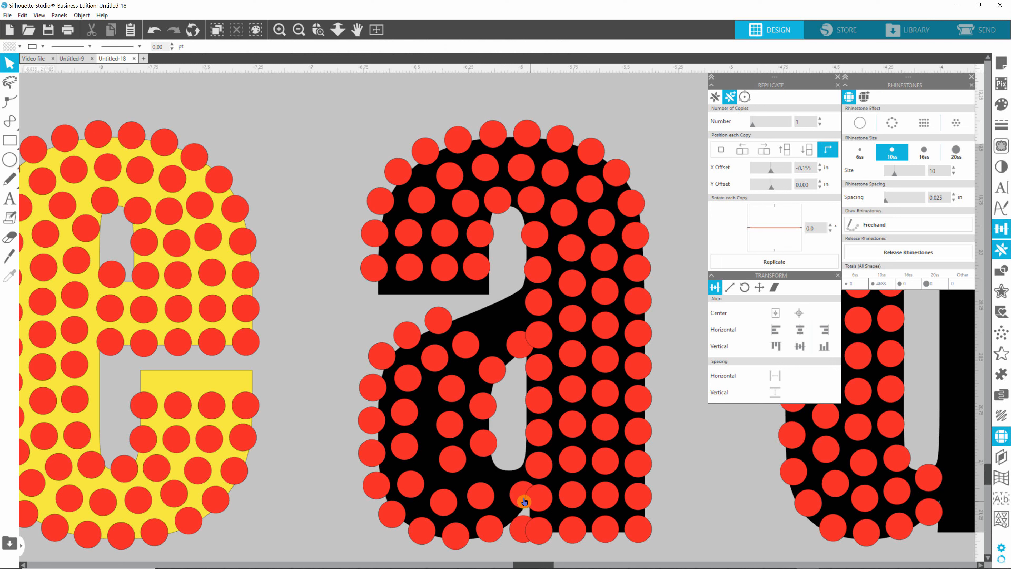
left_click(520, 533)
key("Delete")
- Move the a's bowl stones off the stem column at both joints and shift the stones lining the lower opening upward
left_click_drag(519, 493, 509, 512)
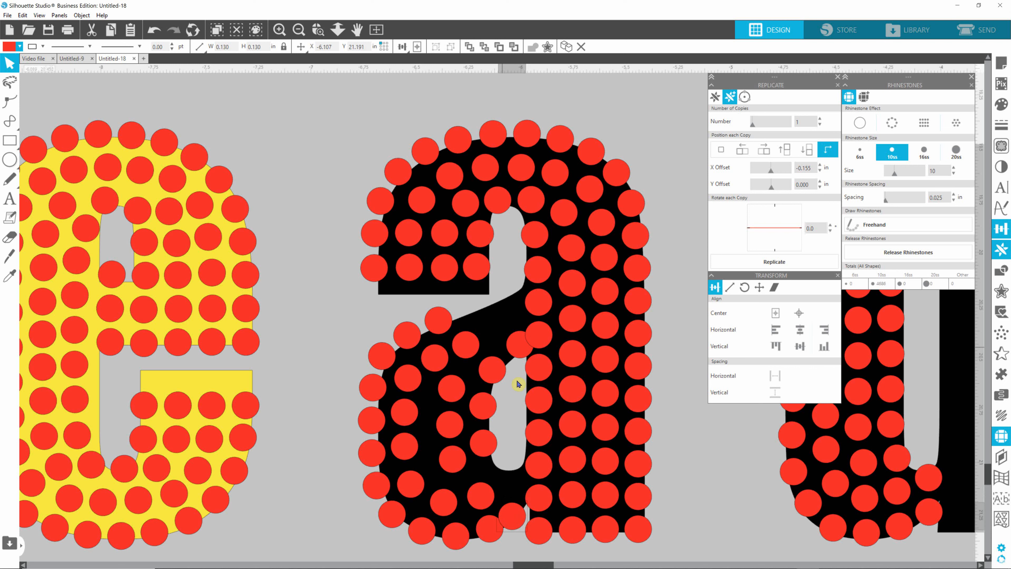
left_click_drag(517, 341, 507, 317)
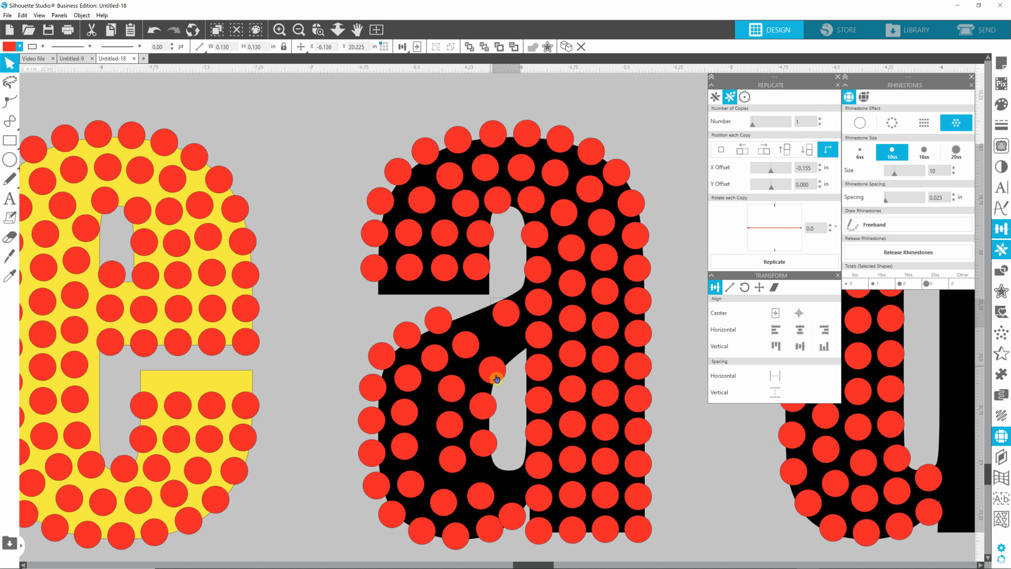
left_click_drag(497, 379, 509, 353)
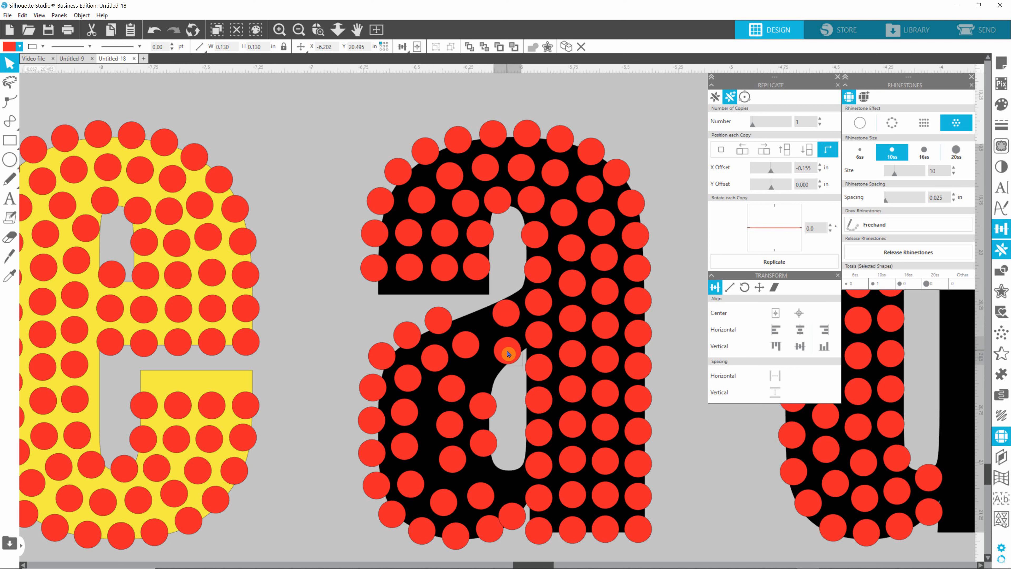
left_click(468, 351)
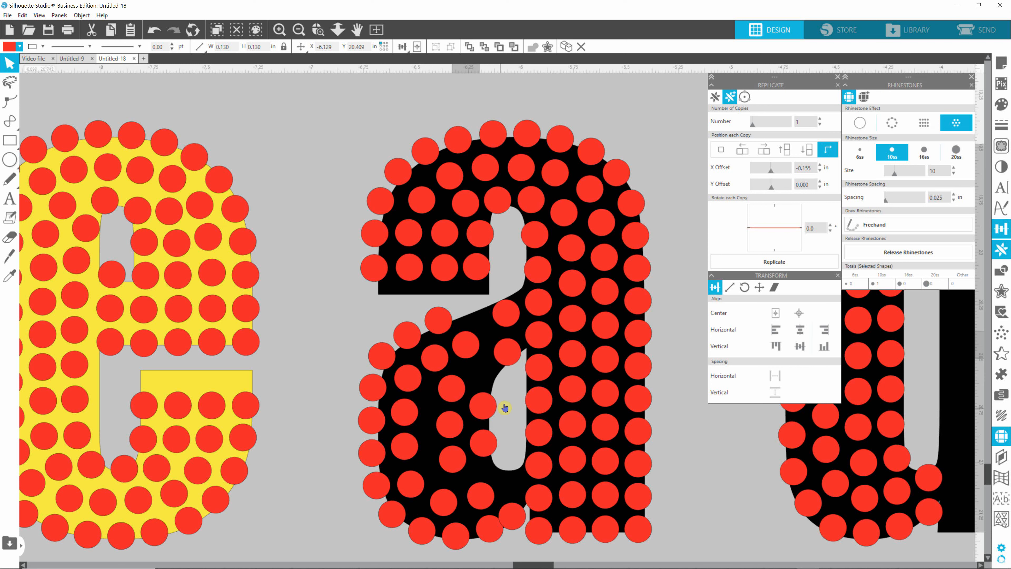
left_click_drag(487, 408, 488, 382)
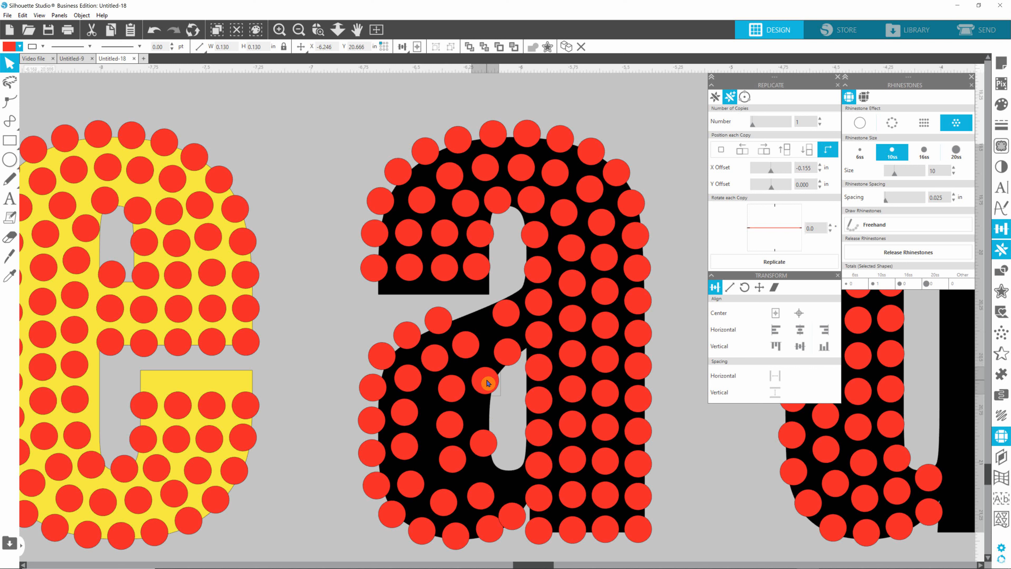
left_click_drag(486, 446, 483, 420)
- Space the outer stones along the bowl's sloping upper edge up to the stem and delete the inner stone they overlap
left_click_drag(466, 344, 473, 325)
left_click(510, 318)
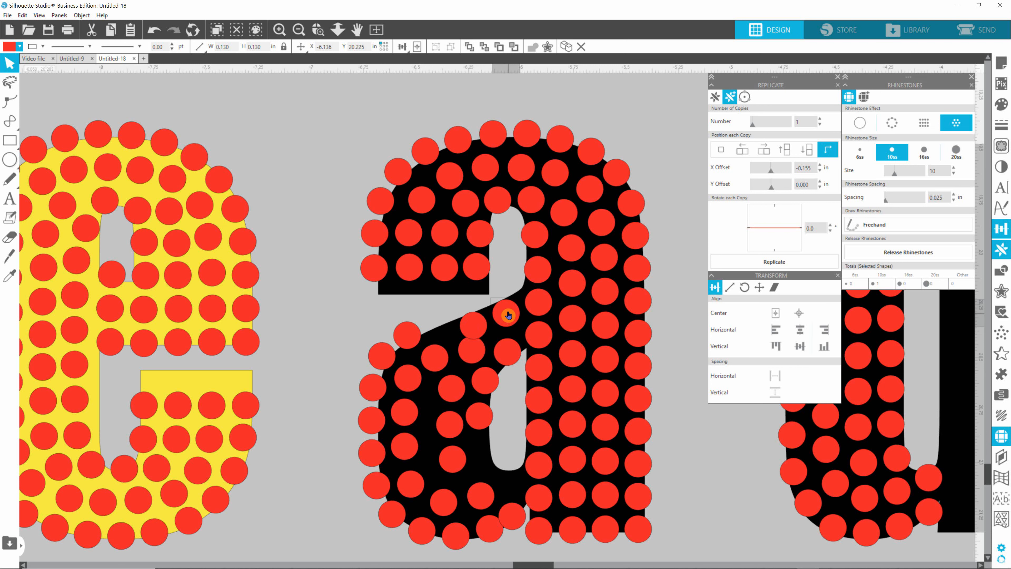
left_click_drag(392, 330, 440, 337)
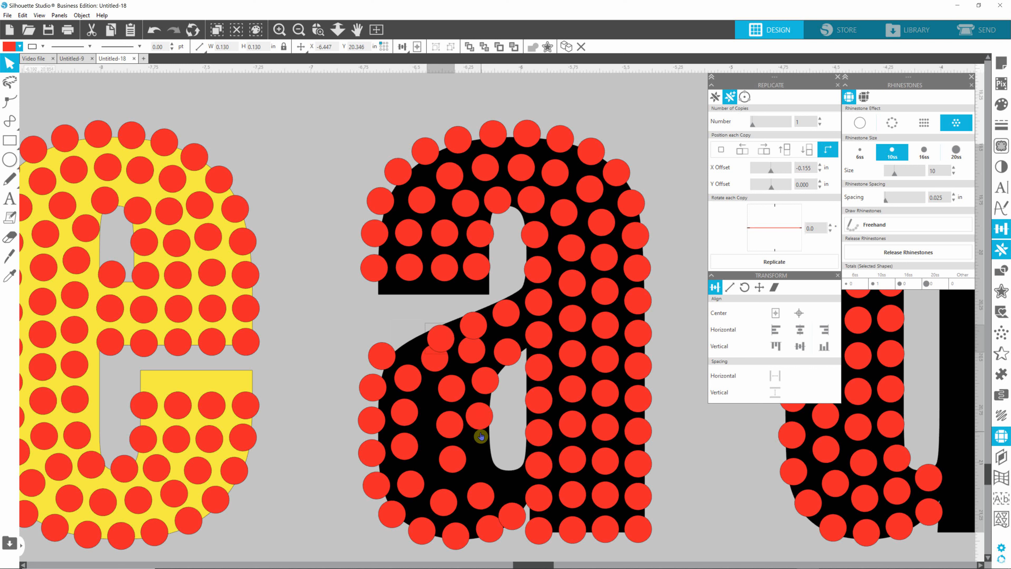
left_click(441, 363)
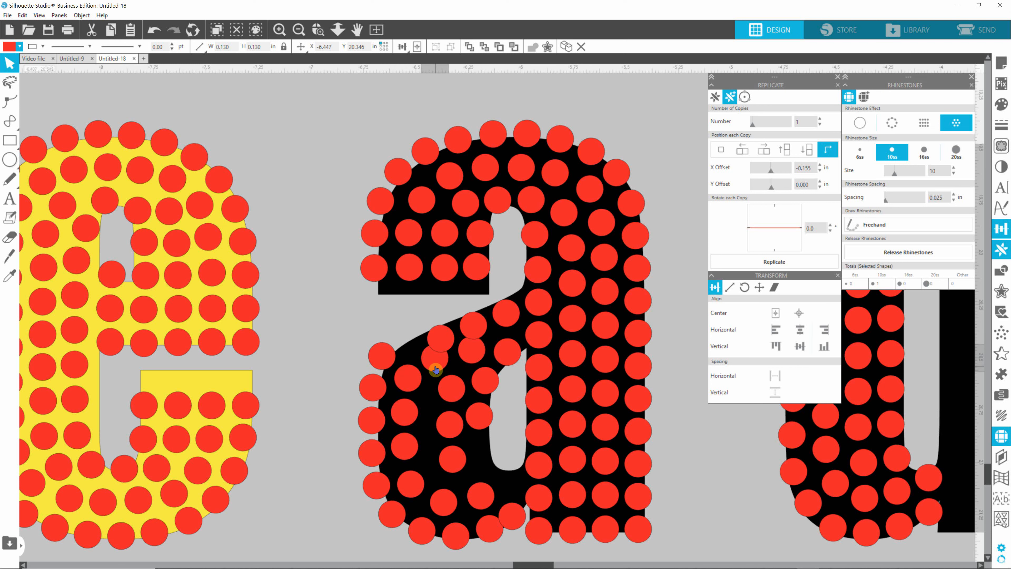
key("Delete")
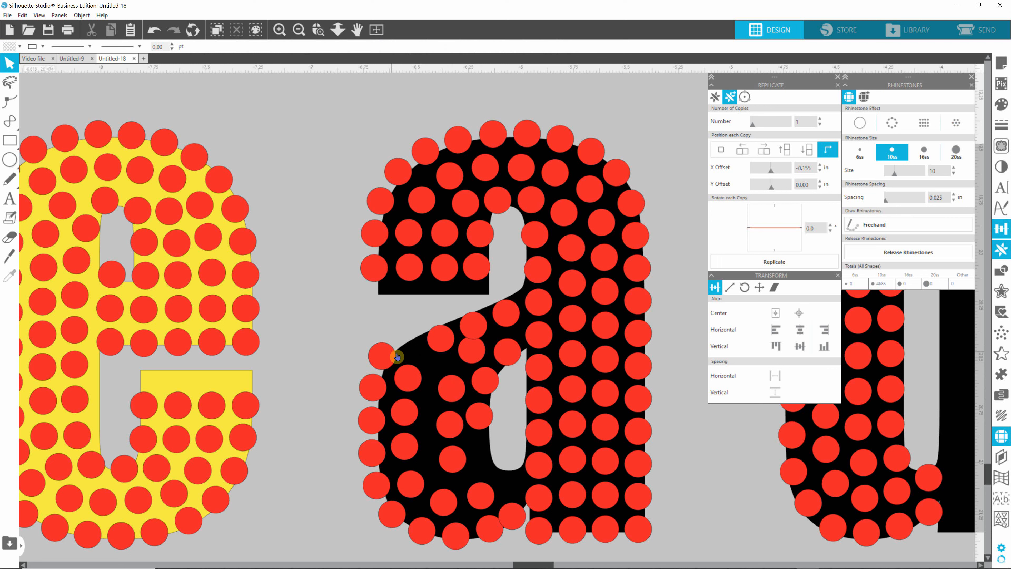
- Shift the stones on the bowl's upper outer curve along the contour to close the gap after the sloping edge
left_click_drag(391, 351, 412, 344)
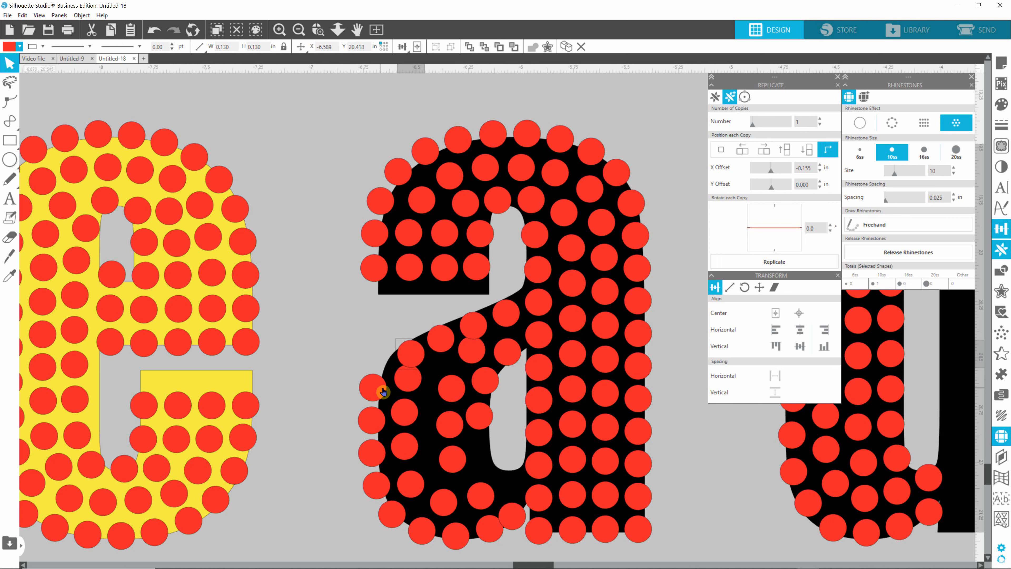
left_click_drag(374, 388, 384, 372)
left_click_drag(377, 430, 378, 413)
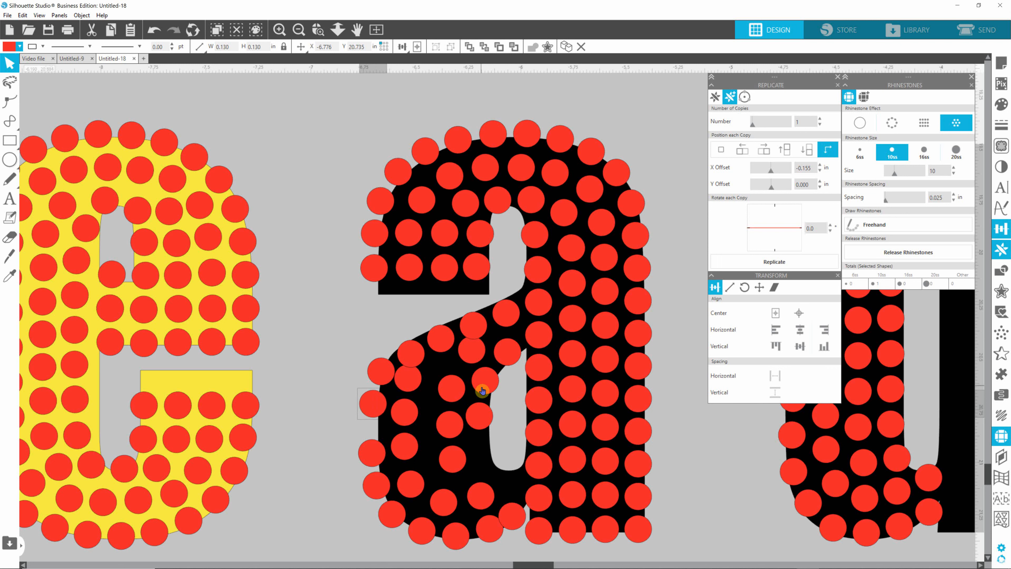
- Respace the stones around the top of the bowl's opening and move the second-row stone clear of the outer curve stone it overlaps
left_click(474, 361)
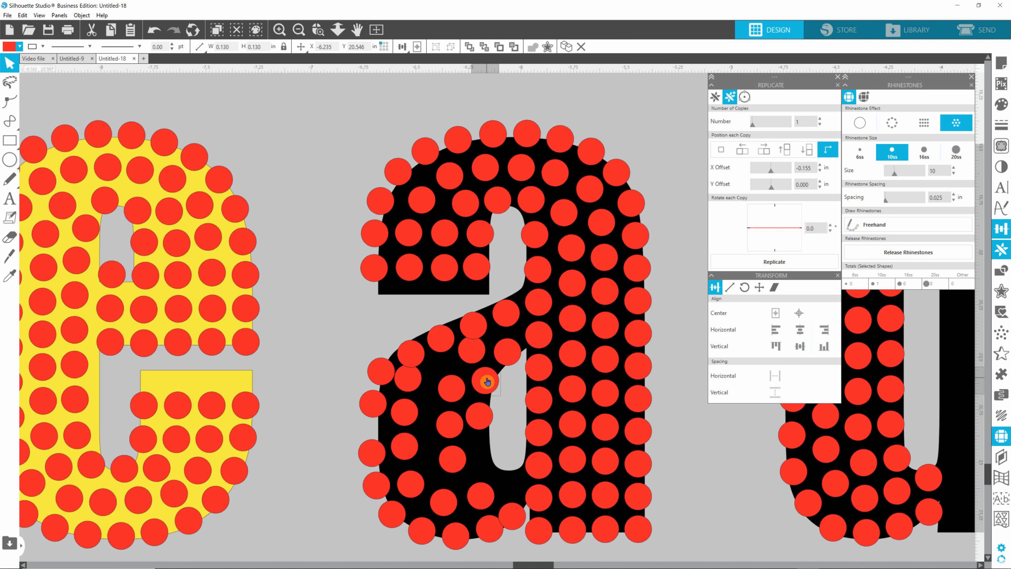
left_click_drag(487, 381, 488, 415)
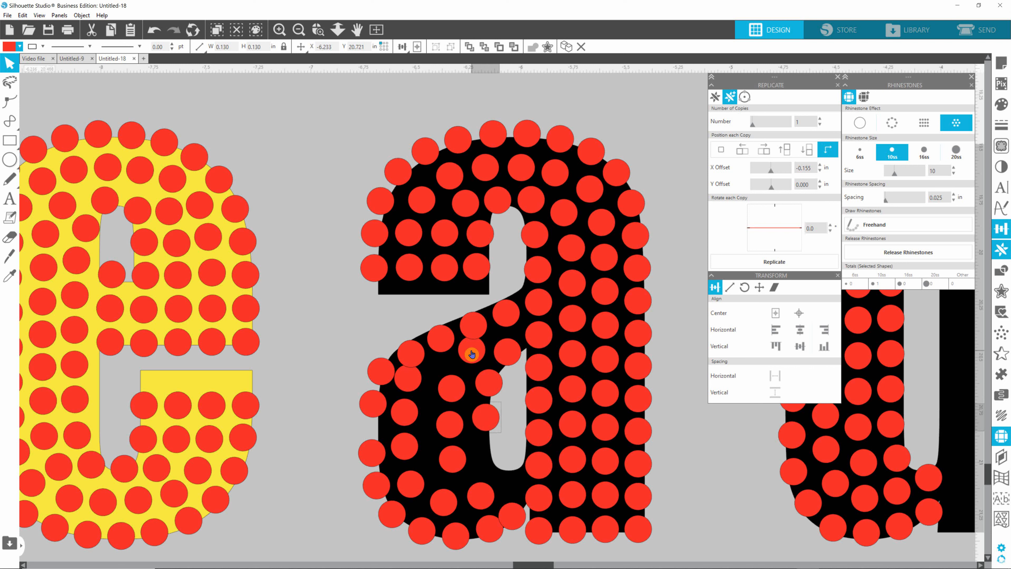
left_click_drag(471, 349, 508, 352)
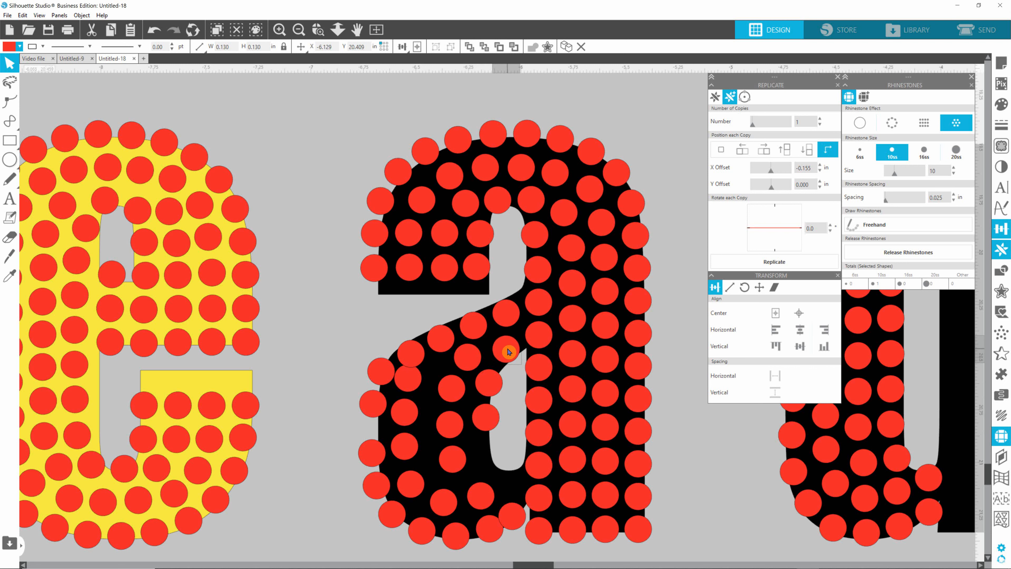
left_click_drag(498, 390, 493, 383)
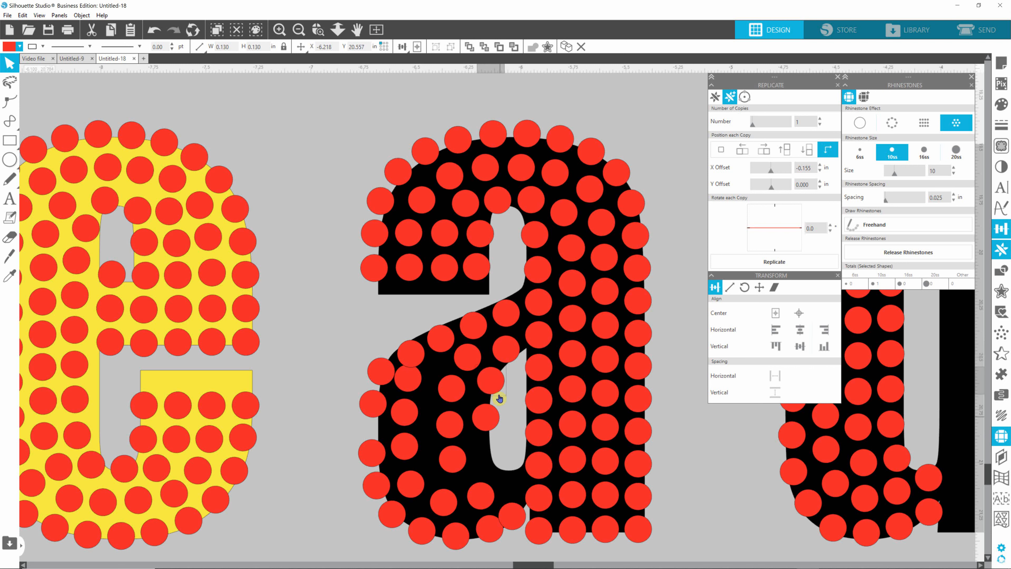
left_click_drag(494, 426, 489, 418)
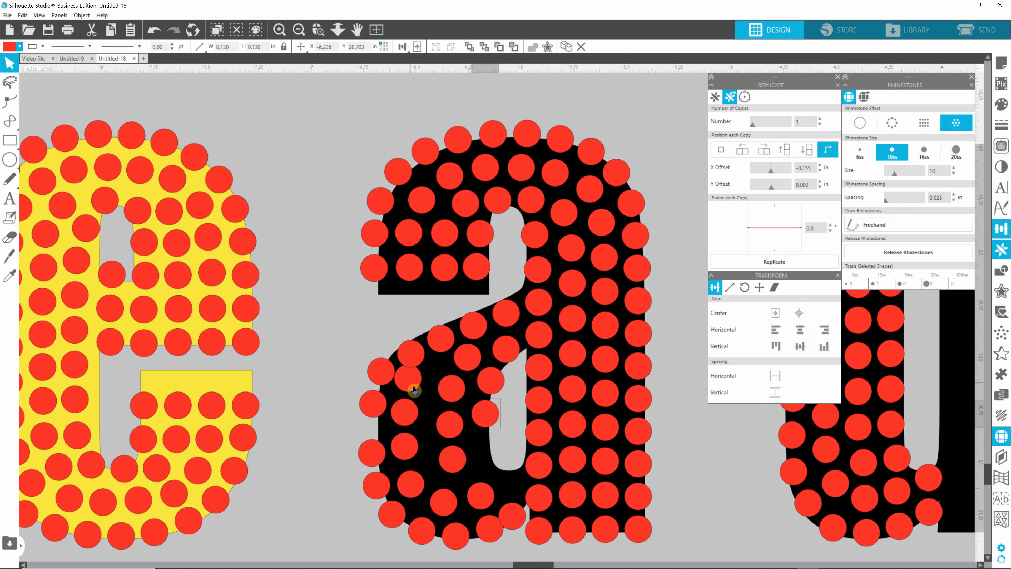
left_click(384, 371)
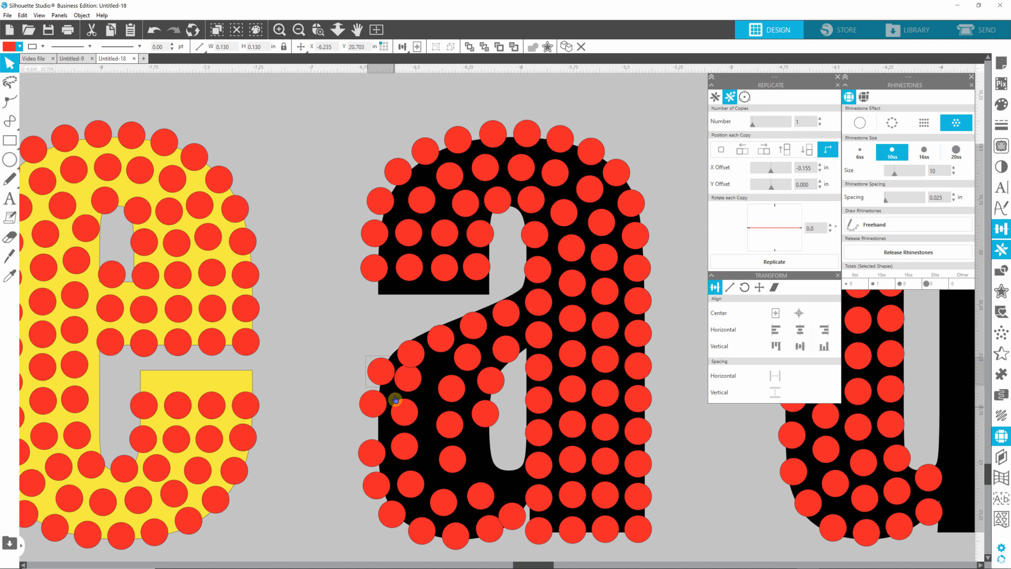
left_click_drag(414, 388, 419, 385)
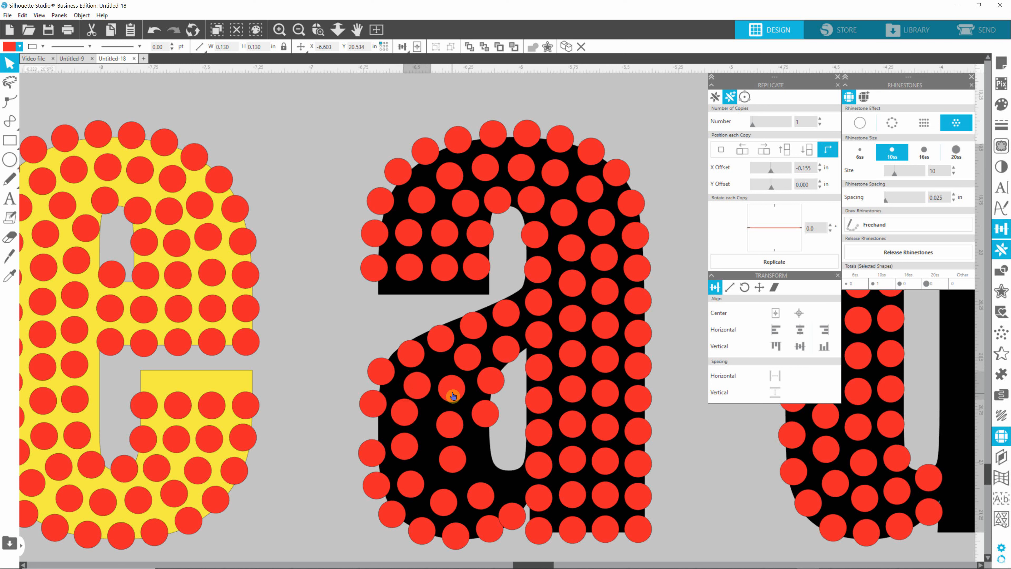
- Space the outer stones evenly down the bowl's left side and around its bottom curve
left_click(369, 462)
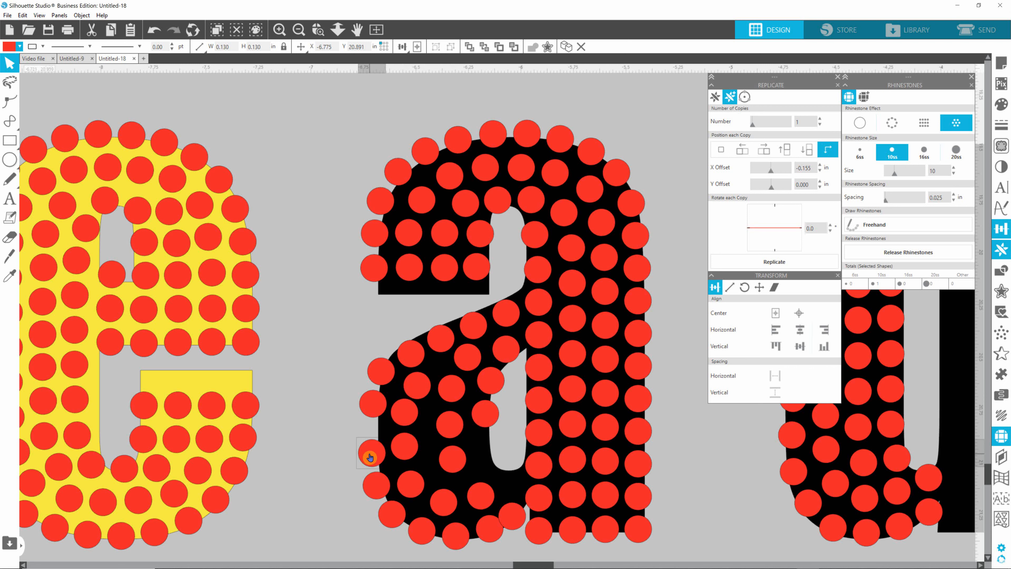
left_click_drag(369, 457, 372, 442)
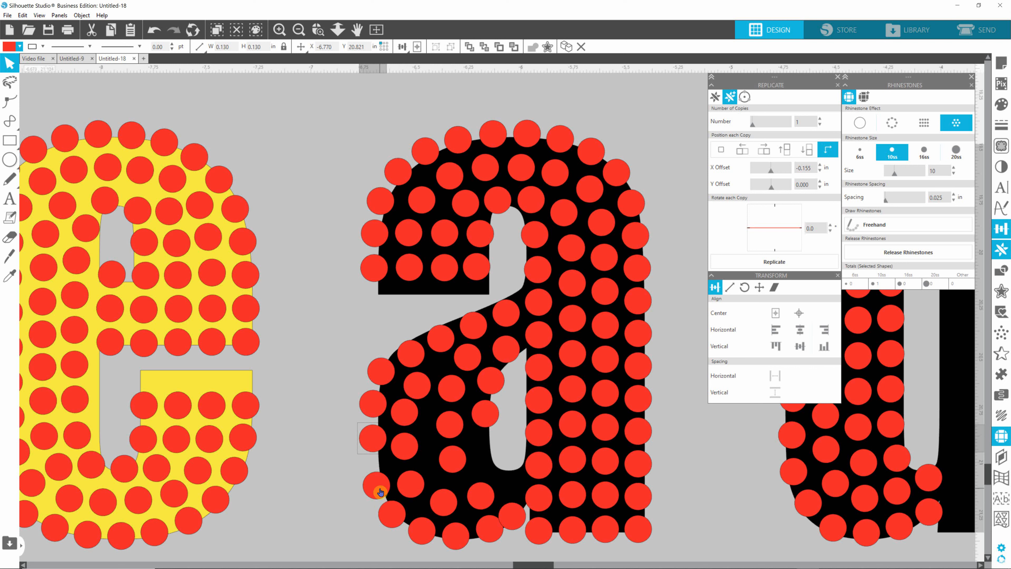
left_click_drag(380, 492, 378, 478)
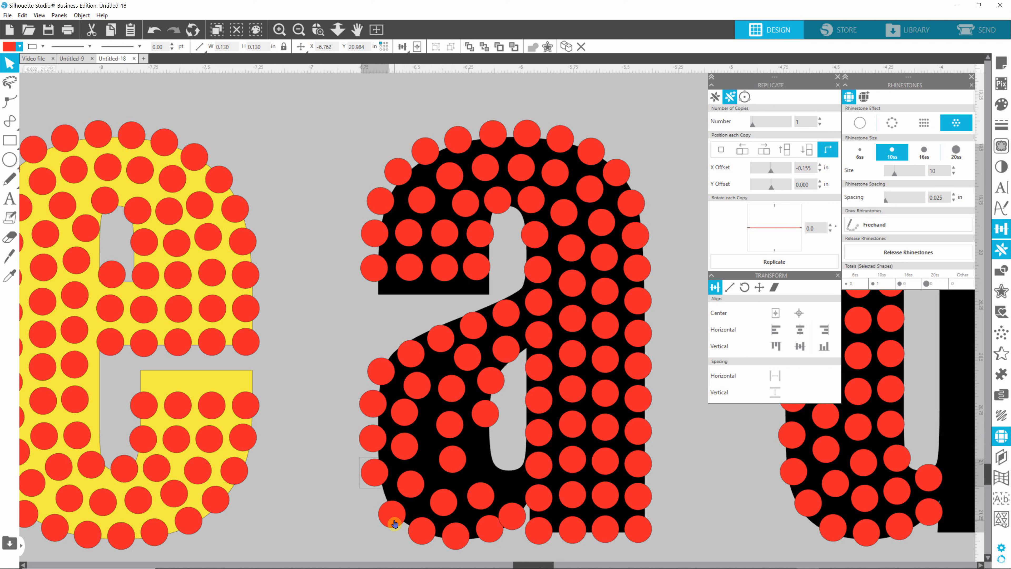
left_click_drag(394, 523, 391, 514)
left_click_drag(387, 509, 484, 533)
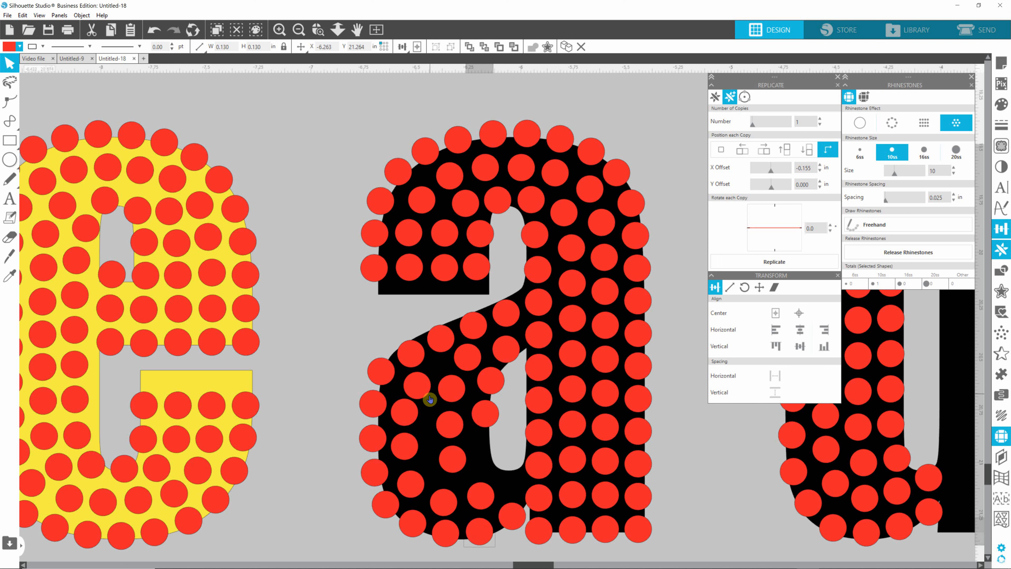
- Spread the bowl's interior stones evenly inside the outer row and nudge the stones on the upper outer edge slightly outward
left_click(404, 412)
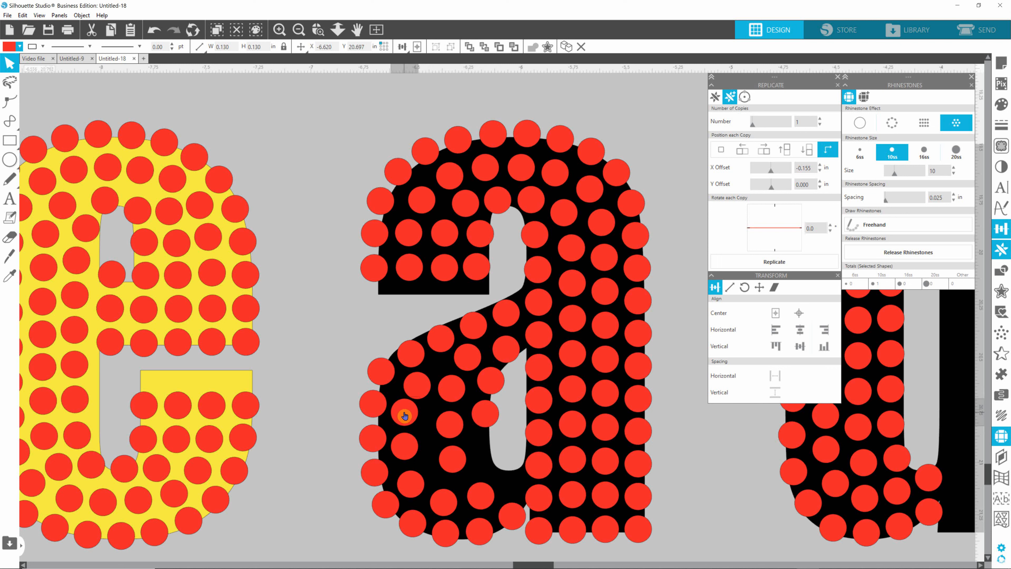
mouse_move(404, 419)
left_mouse_down()
mouse_move(422, 495)
mouse_move(413, 485)
mouse_move(458, 509)
mouse_move(510, 483)
mouse_move(444, 505)
mouse_move(483, 498)
mouse_move(469, 477)
mouse_move(448, 501)
mouse_move(451, 427)
mouse_move(441, 428)
mouse_move(464, 363)
left_mouse_up()
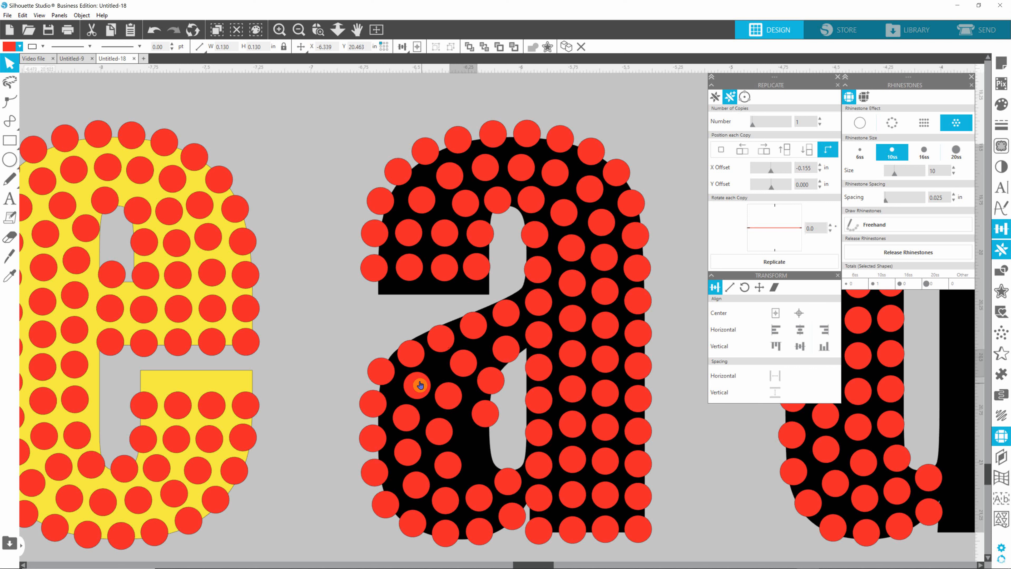
left_click(413, 352)
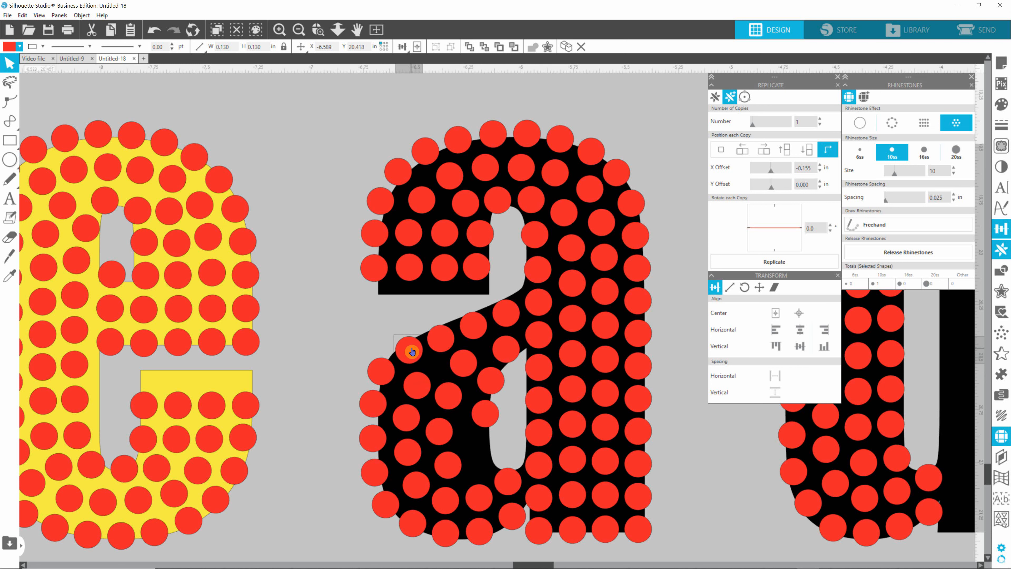
left_click_drag(412, 352, 441, 335)
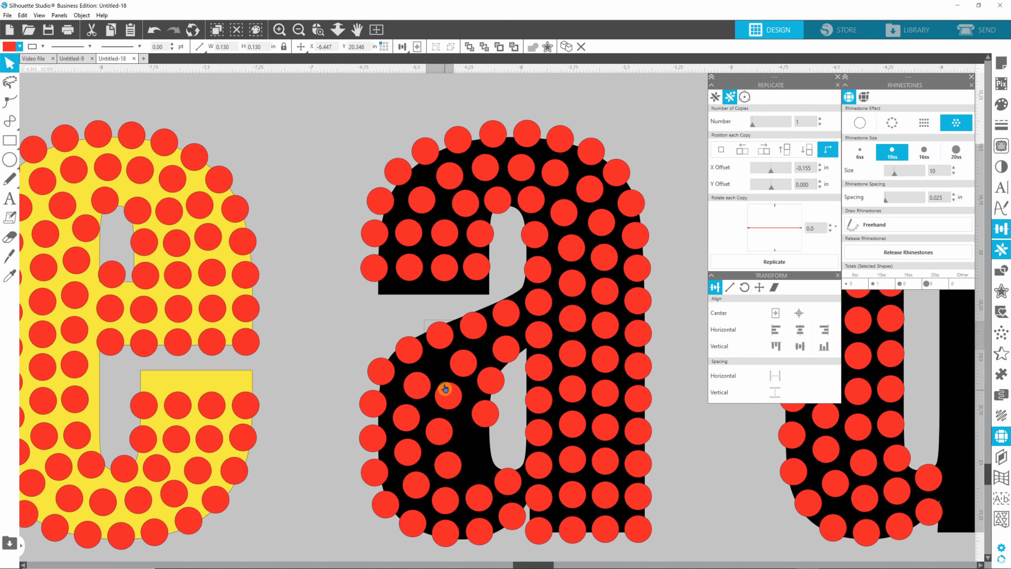
- Fine-tune the stones in the bowl's second and third rows for even gaps down its left side
left_click(423, 387)
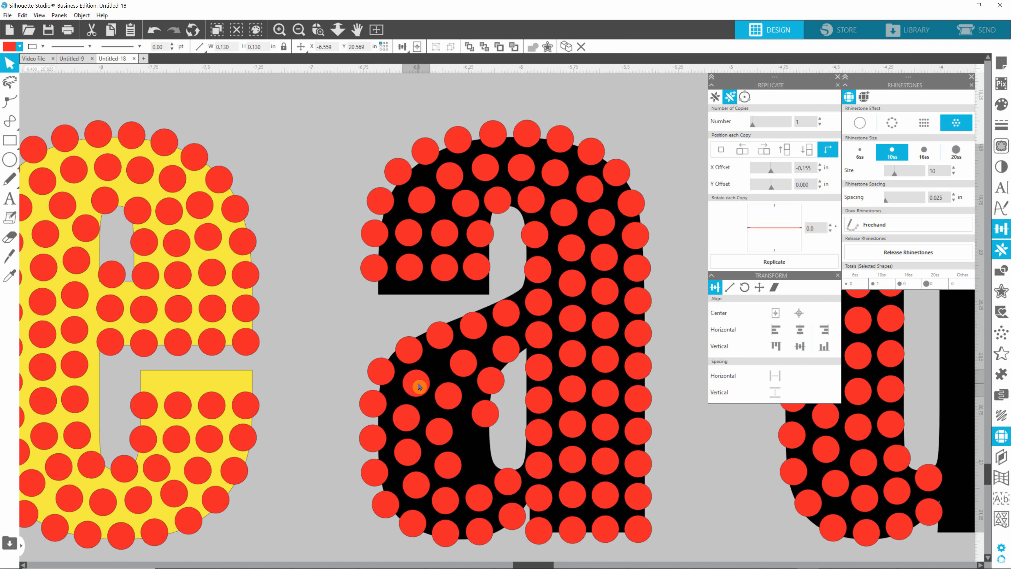
left_click(405, 420)
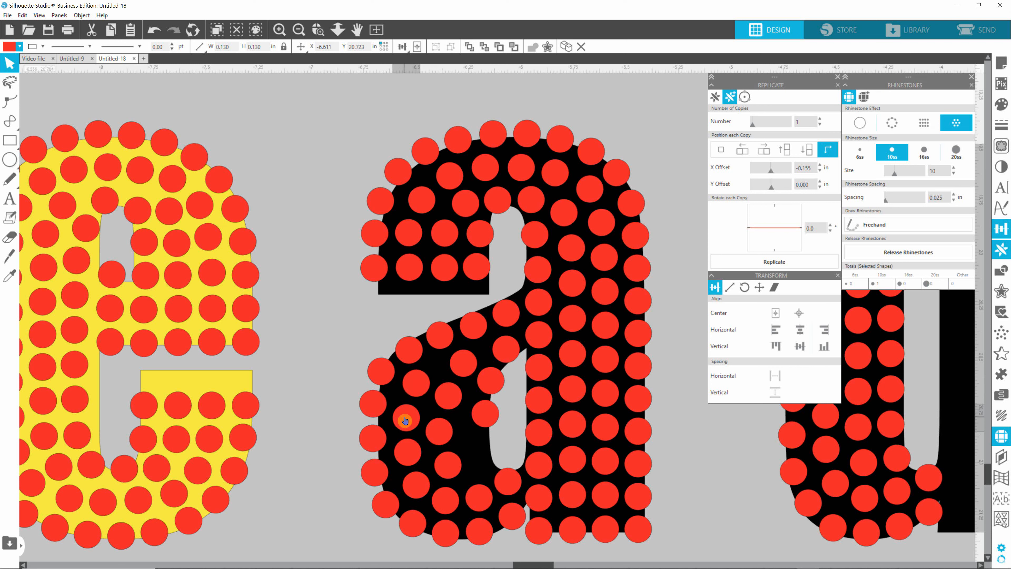
left_click(409, 453)
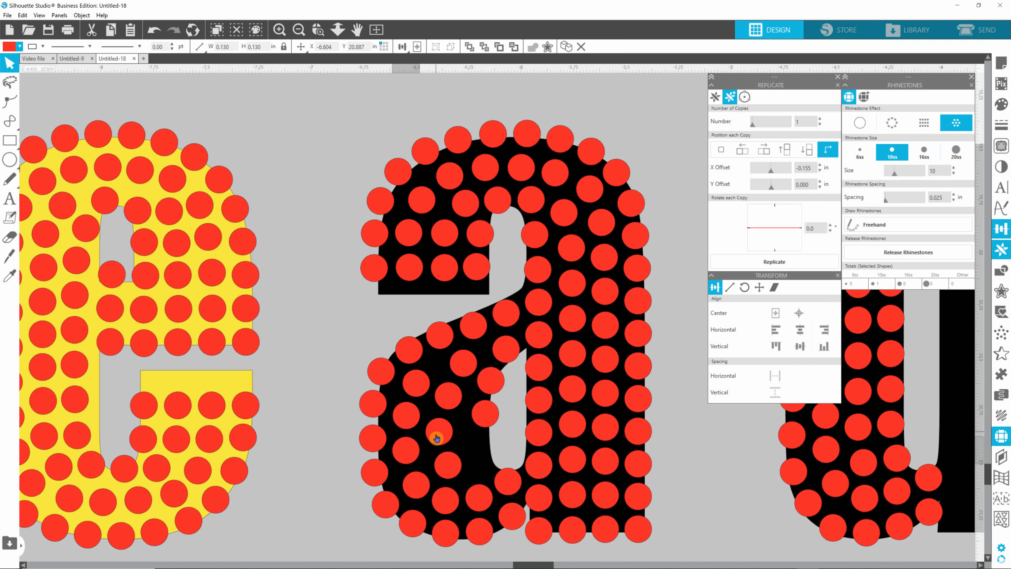
left_click(438, 431)
left_click(445, 463)
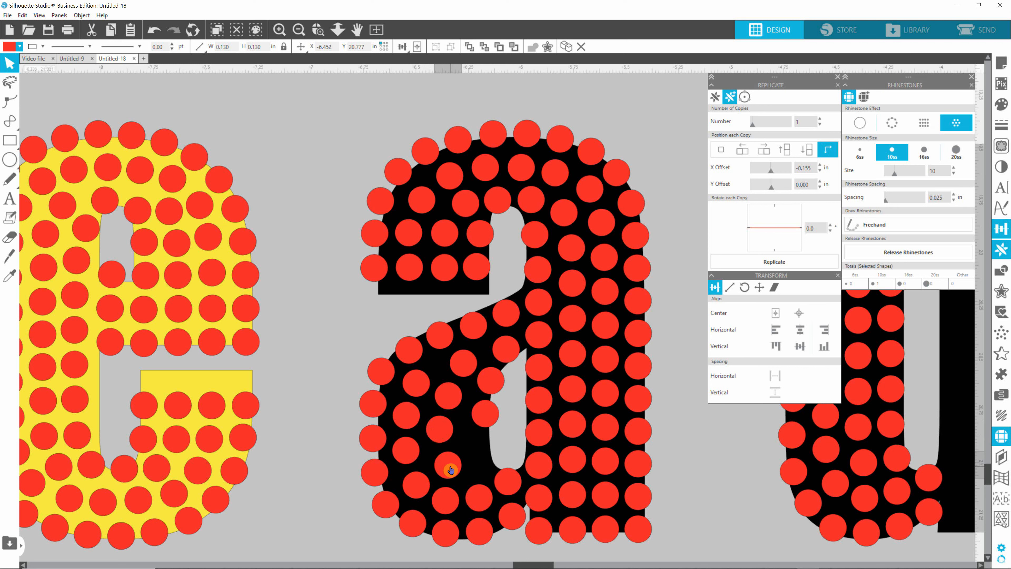
left_click(420, 485)
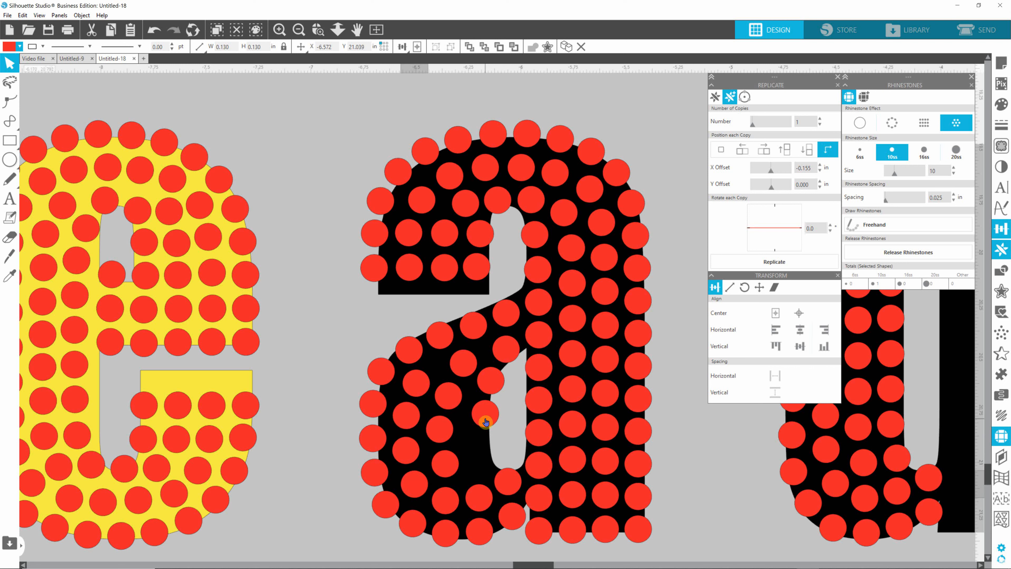
- Respace the stones along the left side of the bowl's opening and adjust those near the upper stem joint
left_click_drag(485, 422, 474, 448)
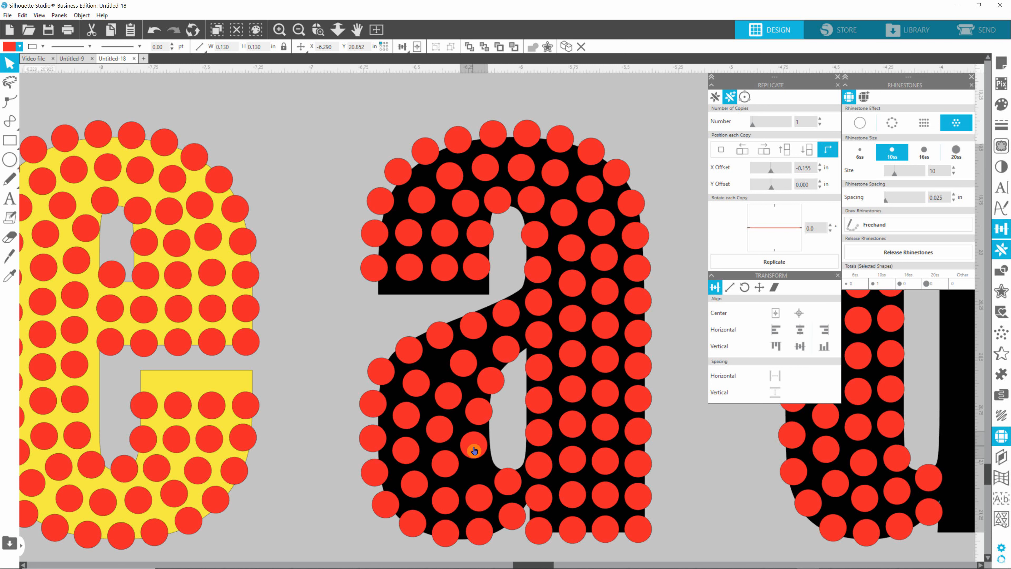
left_click_drag(473, 449, 509, 319)
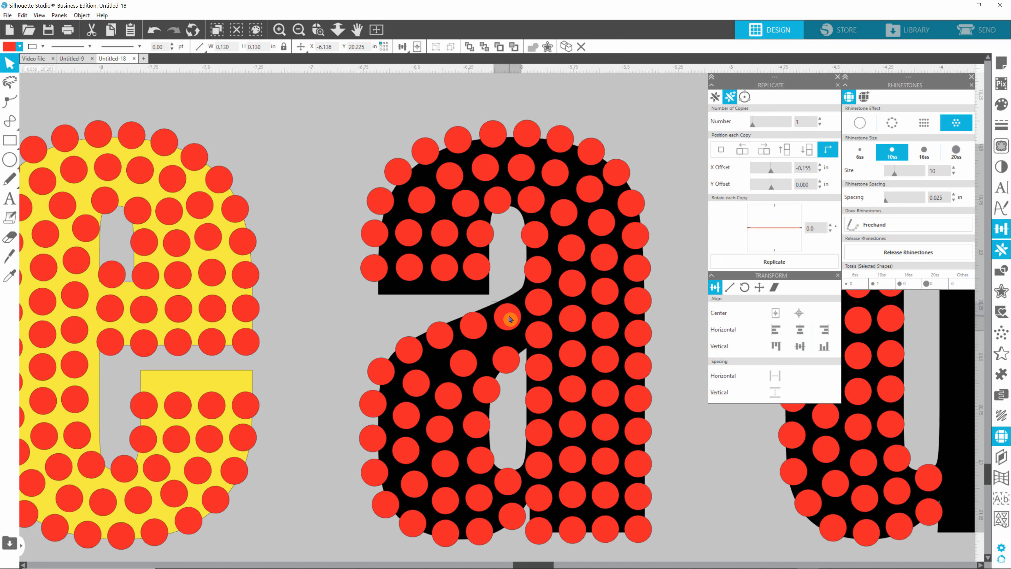
- Nudge the sloping upper edge's stones into an even line and shift the second-row stones beneath them to balance the gaps
left_click(479, 327)
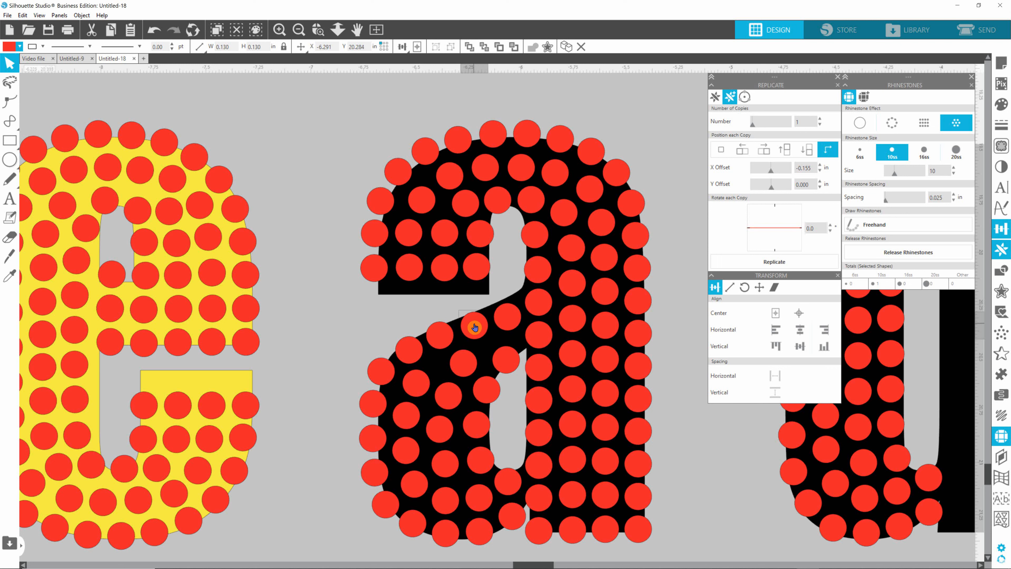
left_click_drag(474, 327, 440, 334)
mouse_move(427, 389)
left_mouse_down()
mouse_move(418, 386)
mouse_move(434, 374)
left_mouse_up()
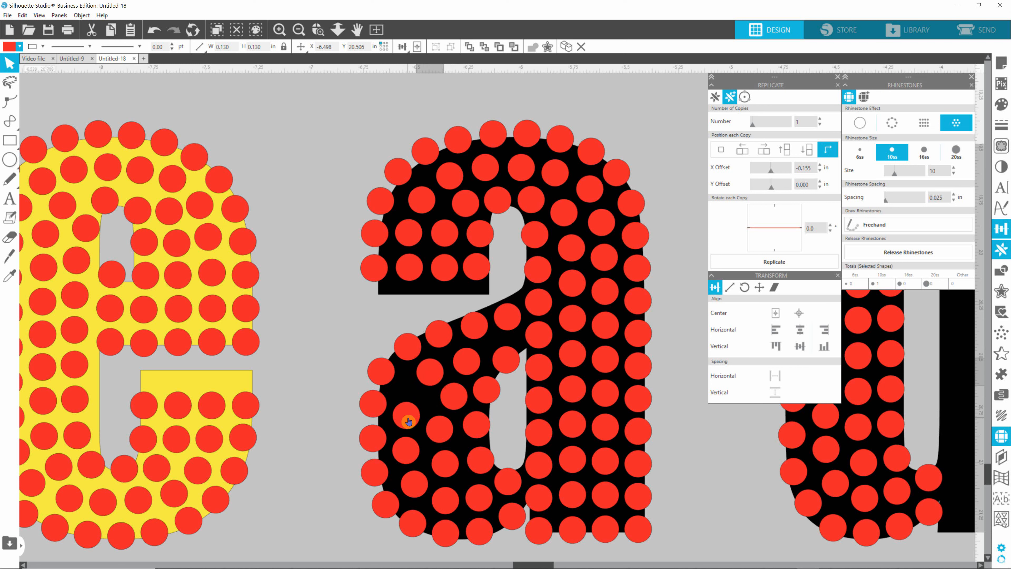
- Respace the interior stones along the left side and lower curve of the a's bowl for even gaps
left_click_drag(408, 421, 413, 409)
left_click_drag(406, 449, 409, 443)
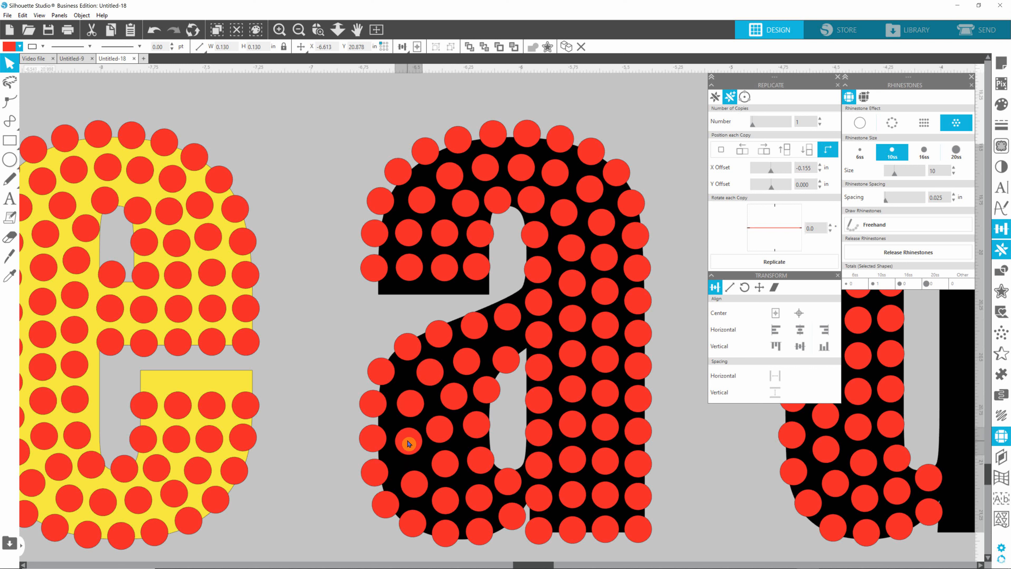
left_click_drag(416, 488, 485, 461)
left_click(439, 433)
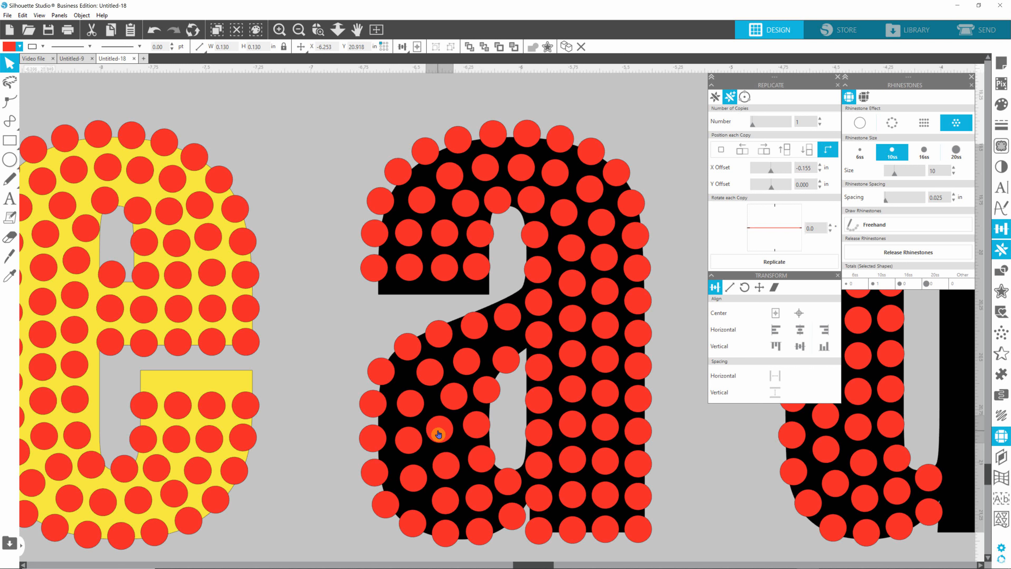
left_click_drag(443, 428, 422, 409)
- Nudge the outer-edge stones down the bowl's left side and around its bottom curve to the stem into an even line
left_click_drag(379, 368, 394, 377)
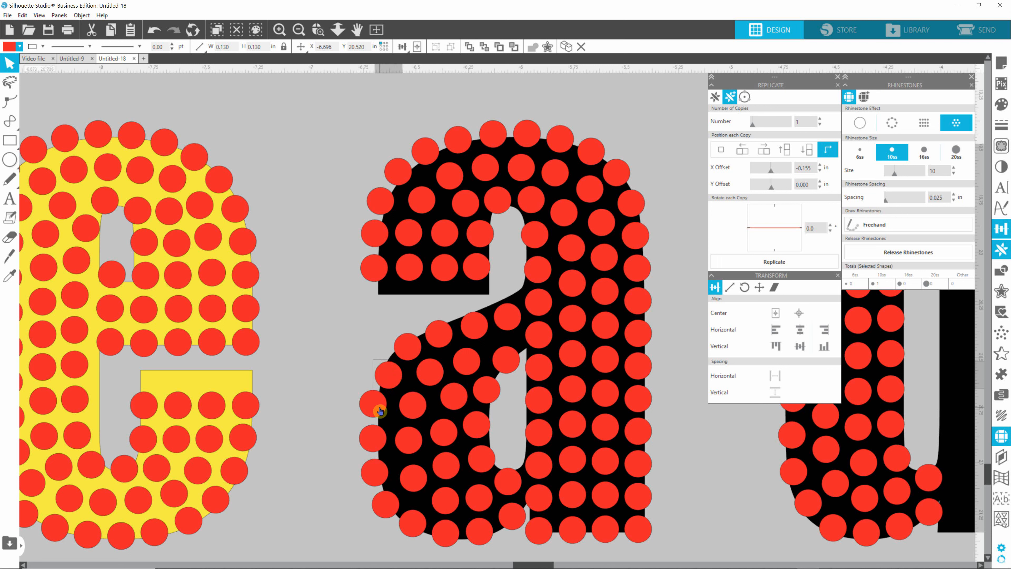
left_click_drag(381, 411, 383, 451)
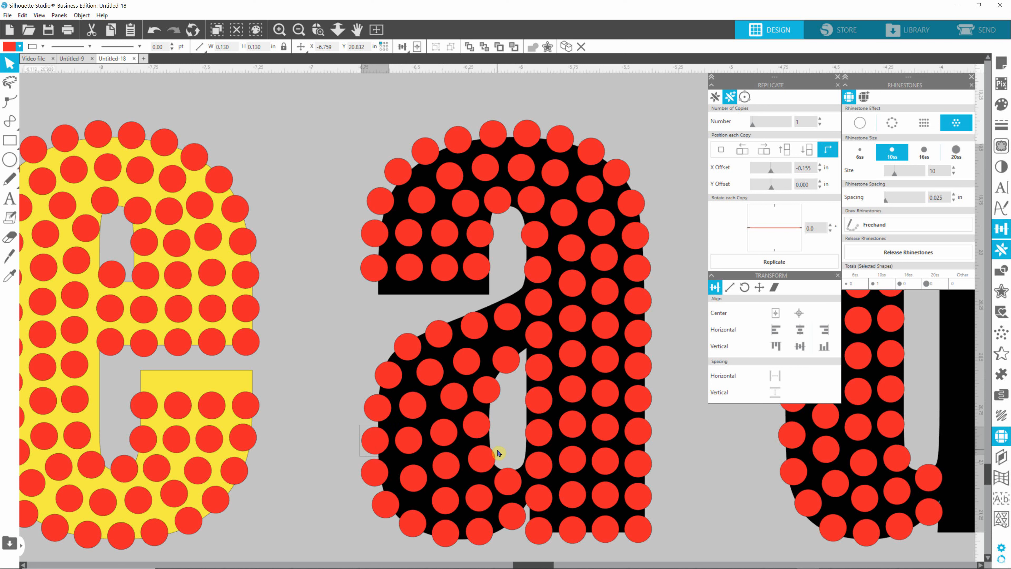
left_click(516, 519)
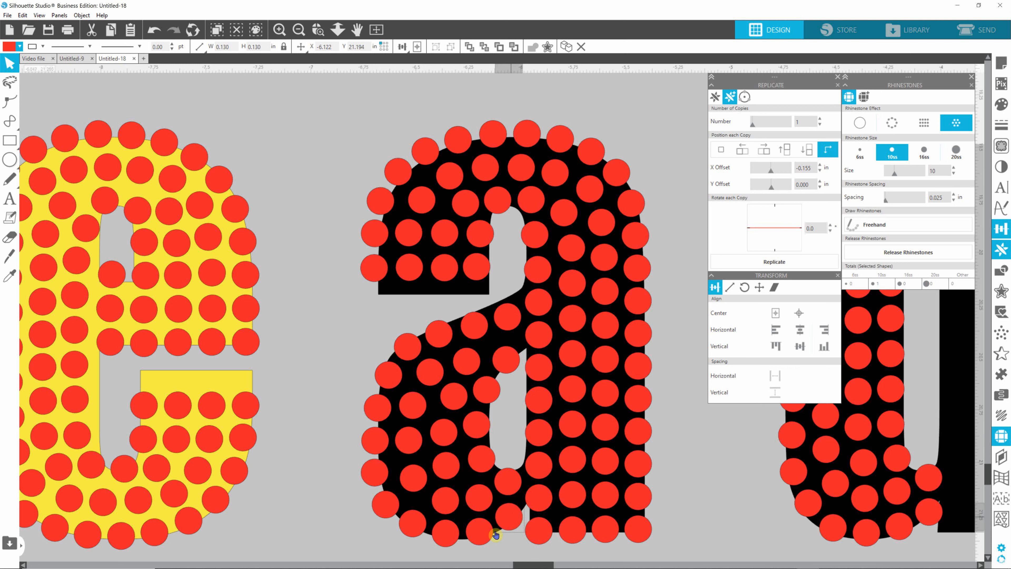
left_click_drag(388, 374, 385, 372)
left_click_drag(384, 412, 382, 406)
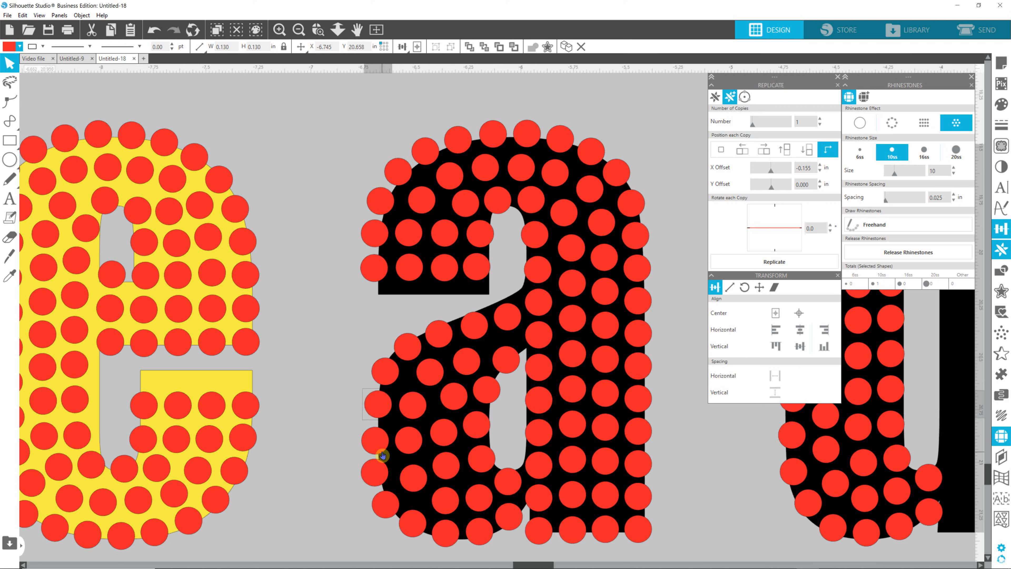
left_click_drag(381, 448, 414, 525)
left_click(446, 533)
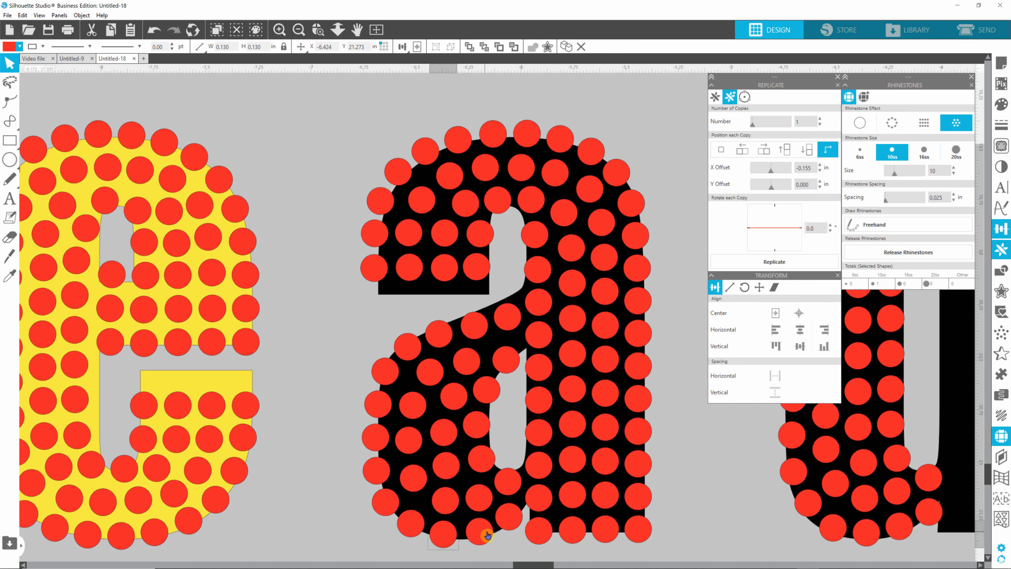
left_click_drag(486, 534, 483, 532)
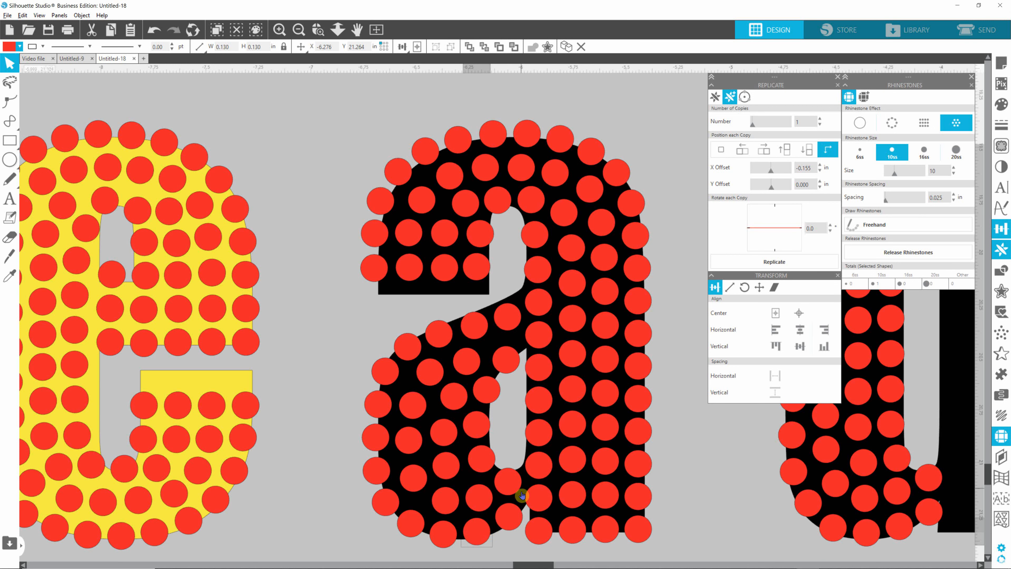
- Duplicate the hand-spaced e and a with their stones and place the copy in the empty area left of the B's
scroll(522, 494, "down", 2)
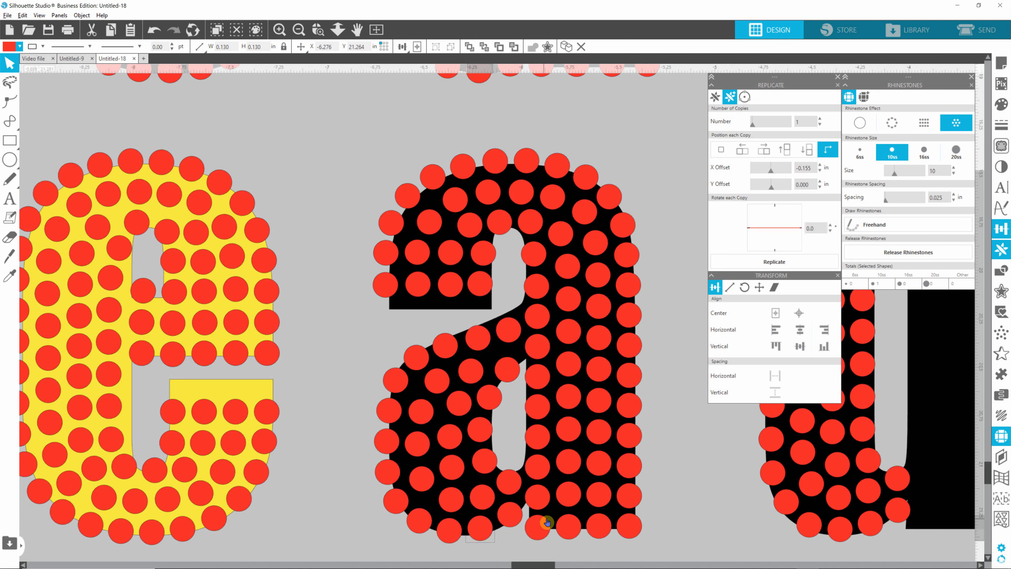
scroll(547, 522, "down", 4)
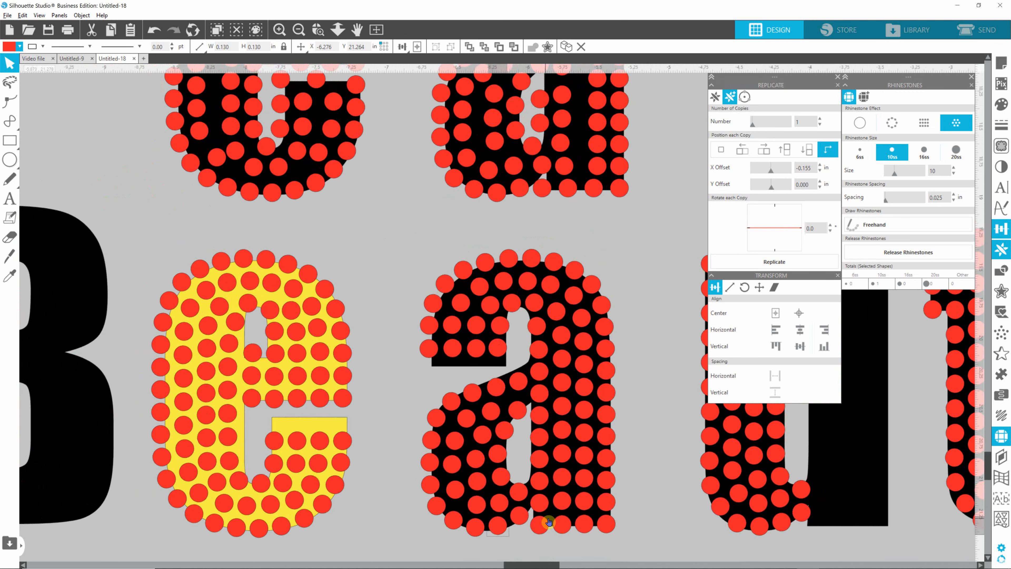
scroll(549, 522, "down", 3)
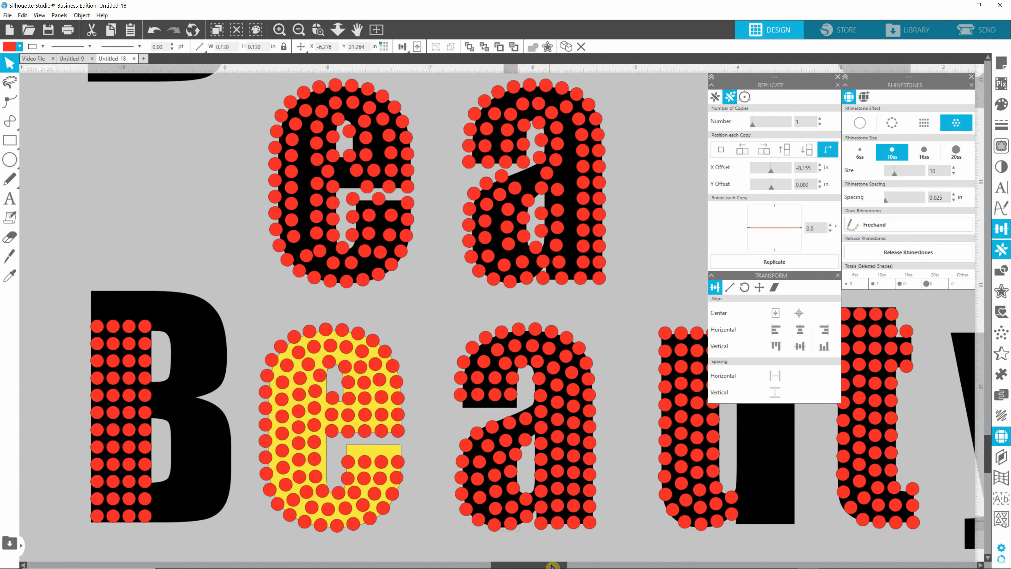
scroll(568, 527, "down", 1)
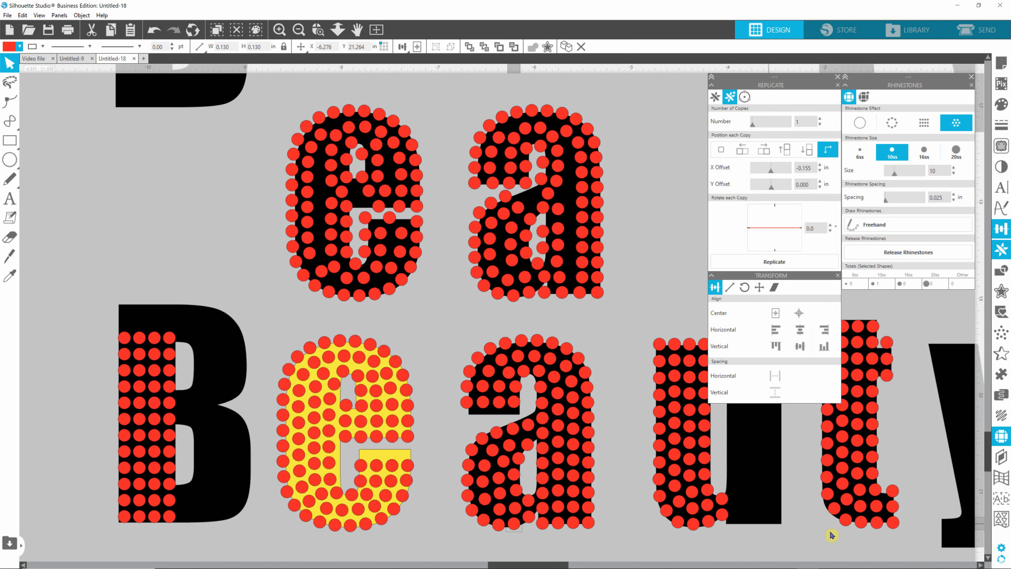
scroll(573, 473, "down", 2)
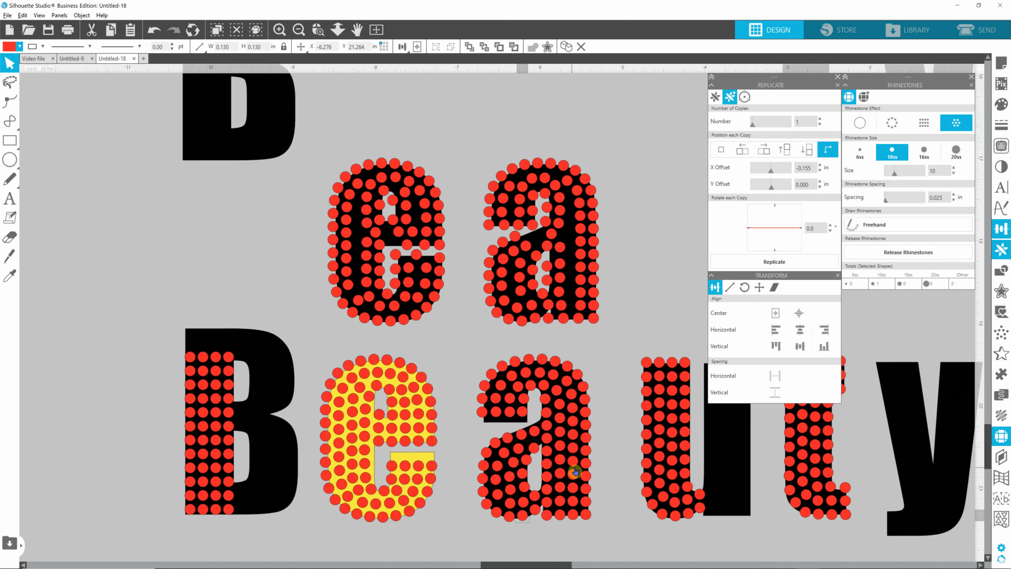
scroll(574, 471, "down", 4)
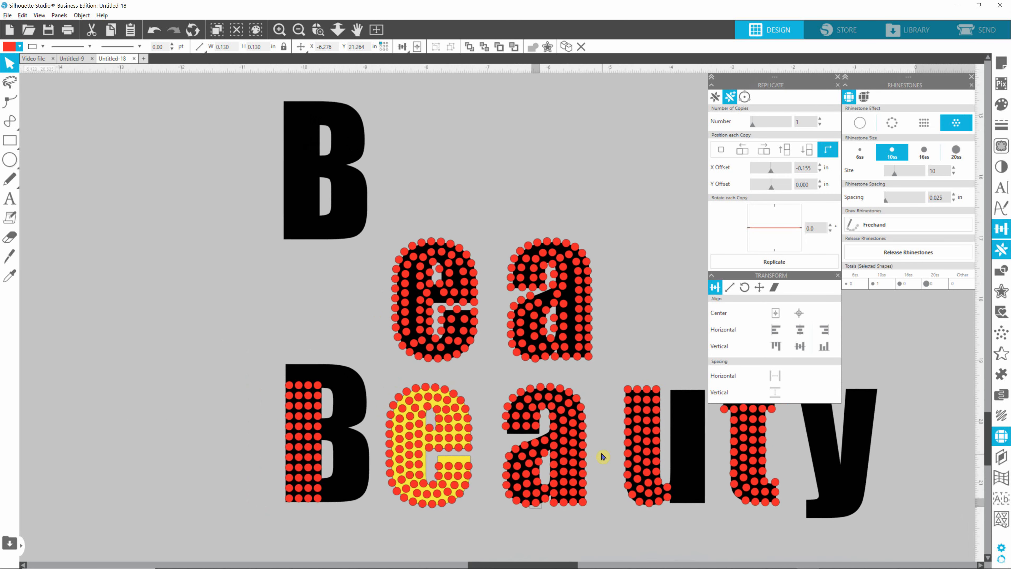
scroll(602, 457, "down", 2)
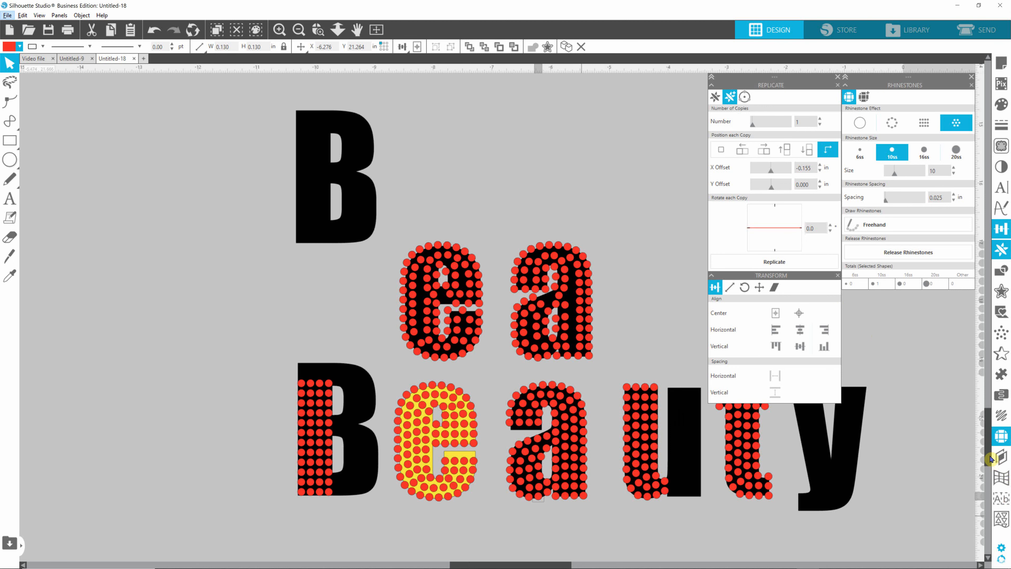
mouse_move(991, 458)
left_mouse_down()
mouse_move(991, 470)
mouse_move(991, 456)
left_mouse_up()
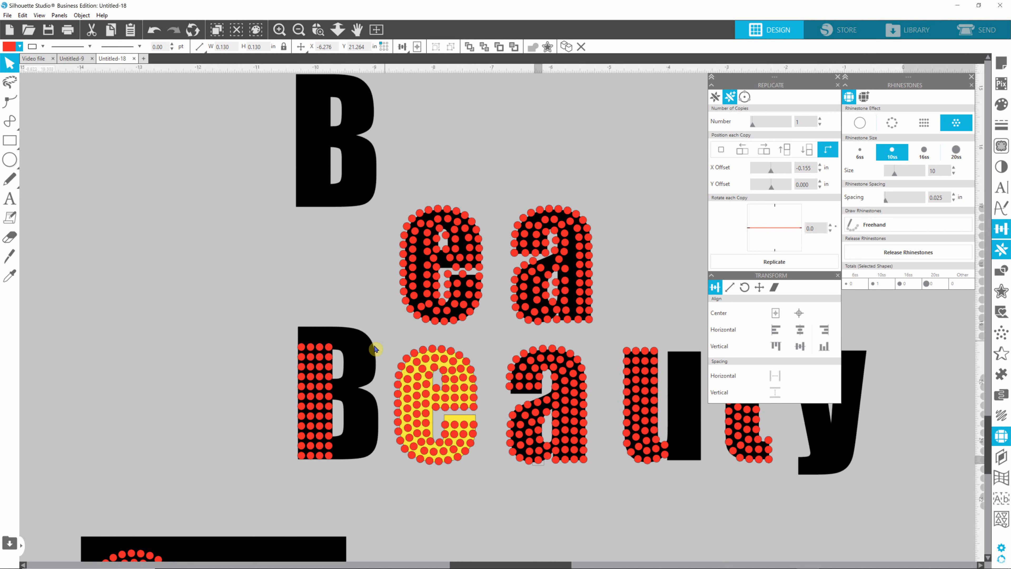
left_click_drag(382, 340, 602, 481)
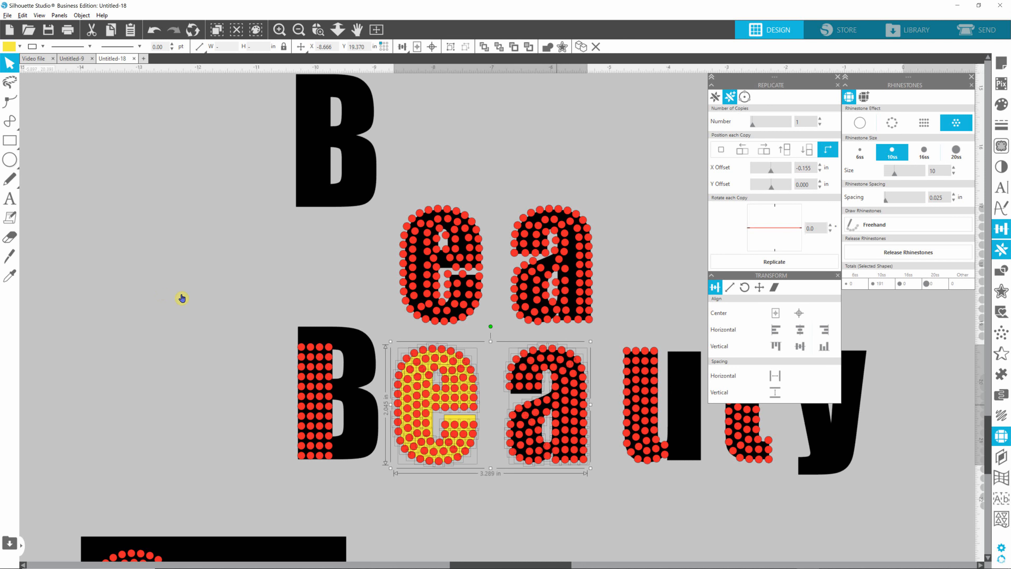
left_click_drag(341, 298, 226, 253)
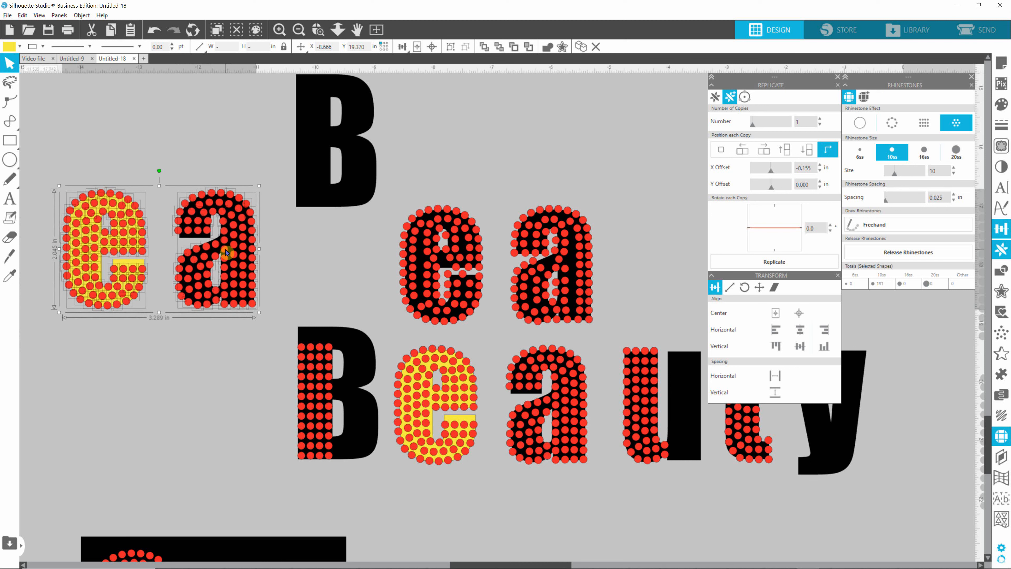
- Delete the black a and yellow e letter shapes from the copy, keeping only the stones
left_click(230, 150)
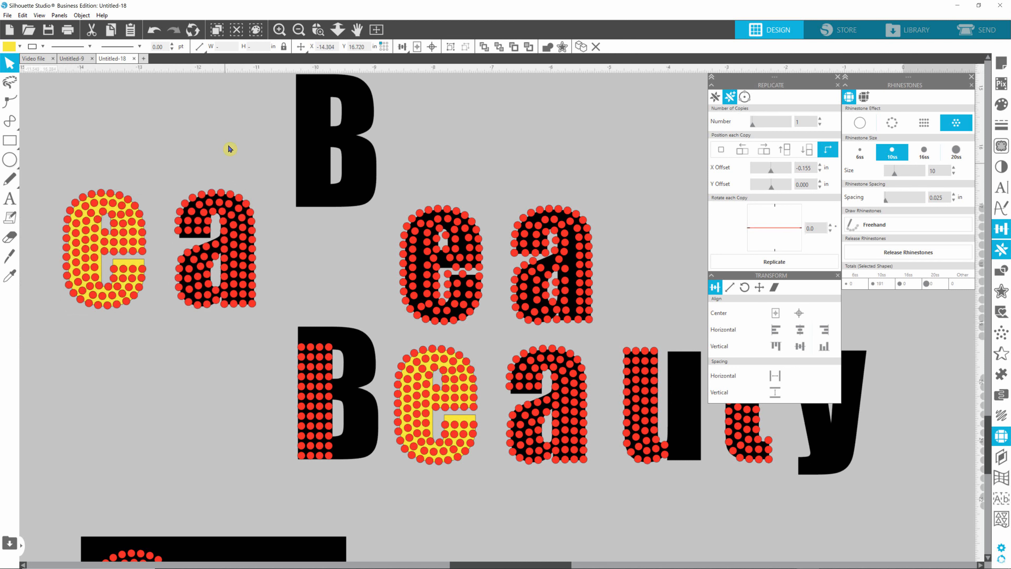
left_click(191, 239)
key("Delete")
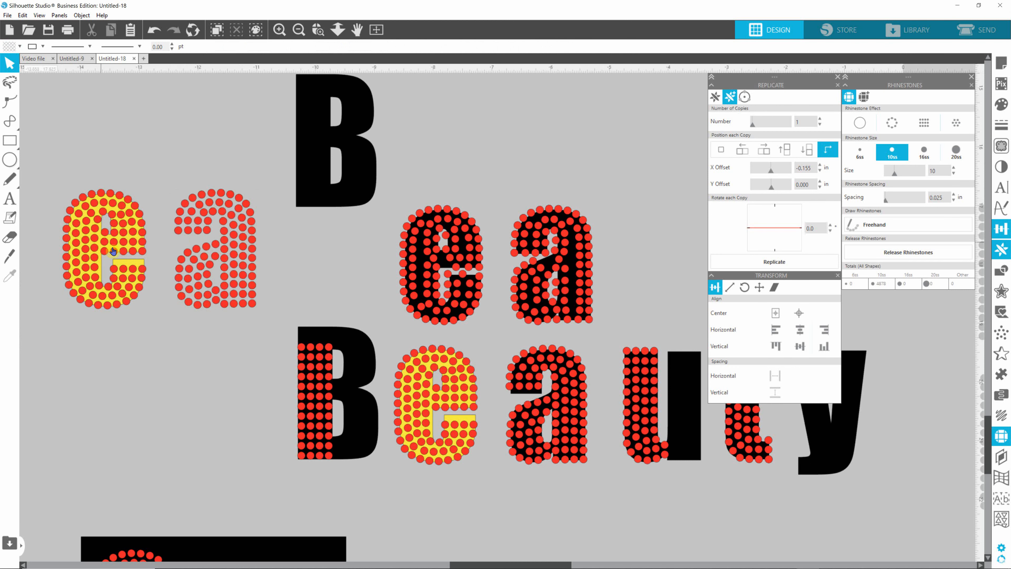
left_click(125, 268)
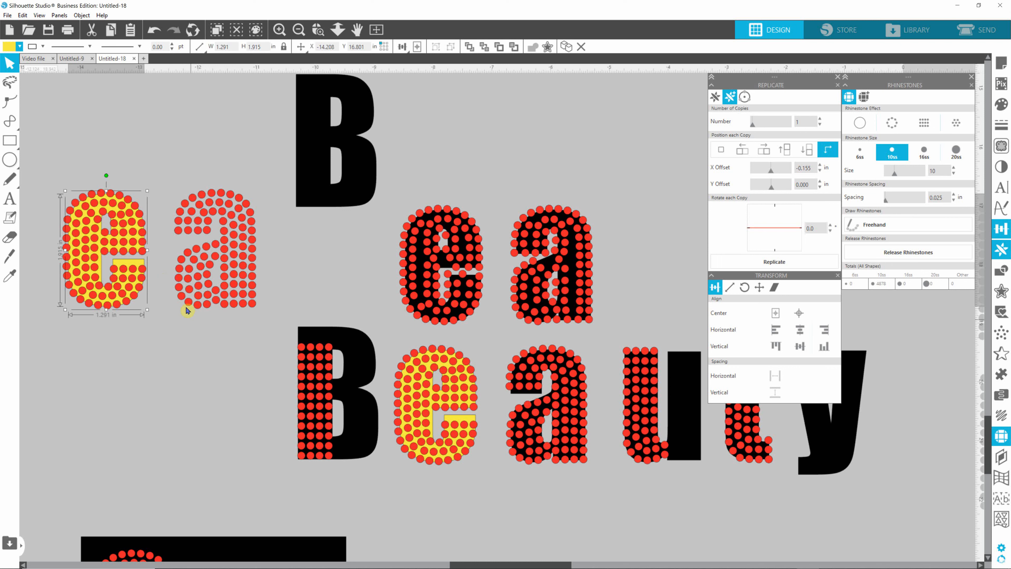
key("Delete")
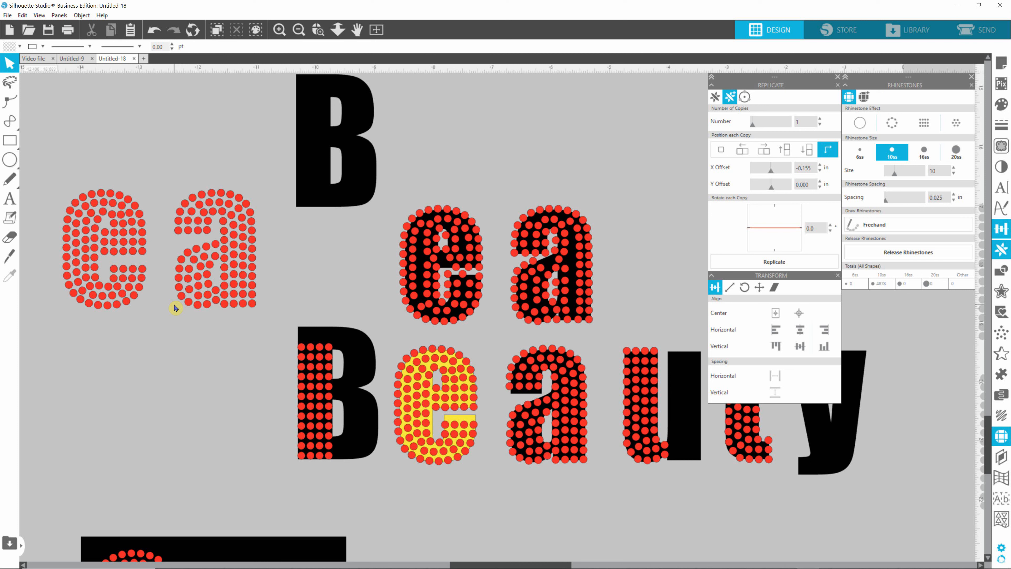
- Move the other stone-filled e and a beneath the stones-only copy and delete their black letter shapes
mouse_move(446, 567)
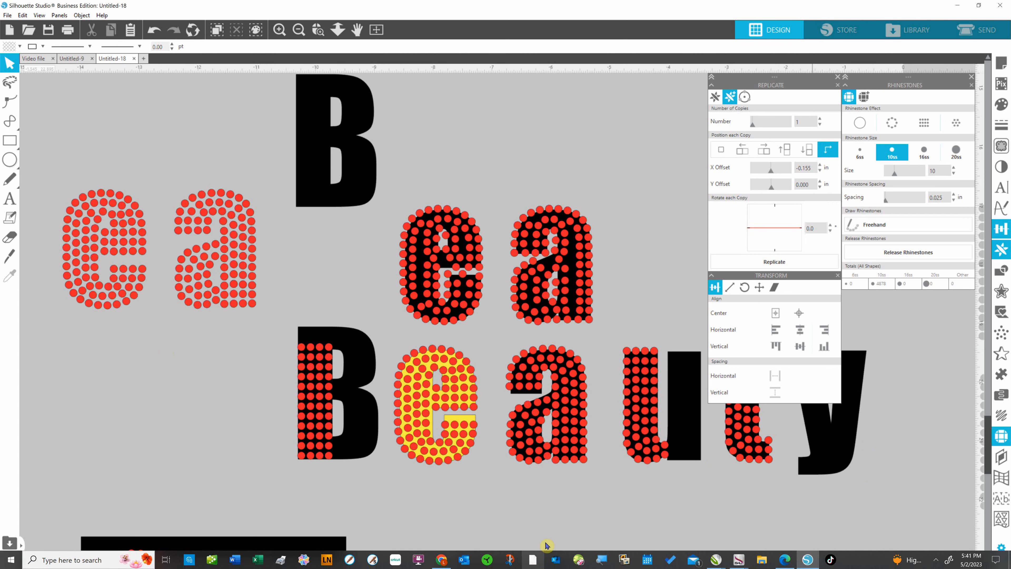
mouse_move(514, 566)
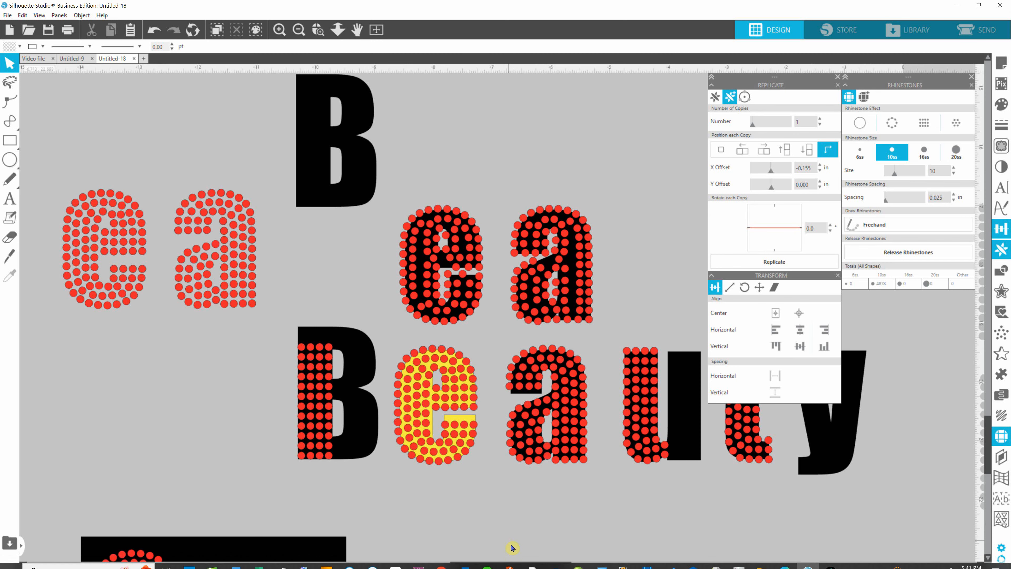
left_click_drag(515, 564, 503, 565)
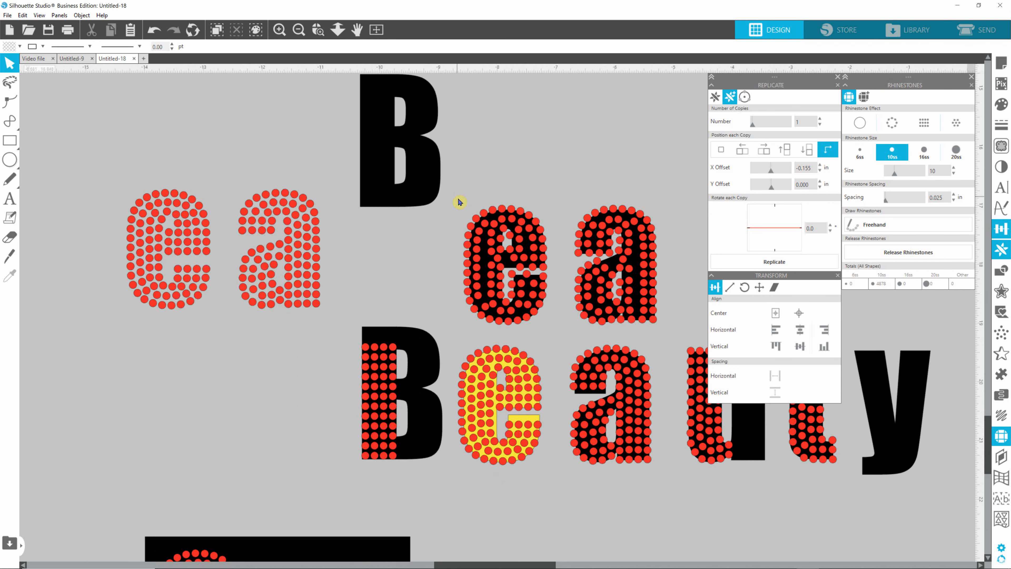
left_click_drag(458, 203, 669, 335)
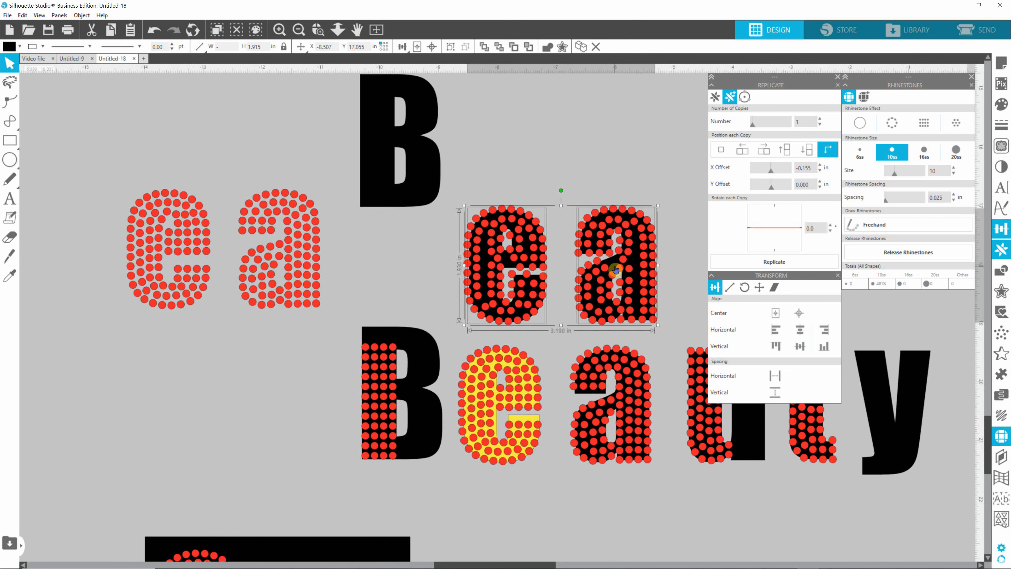
left_click_drag(611, 285, 273, 388)
left_click(355, 324)
left_click(295, 385)
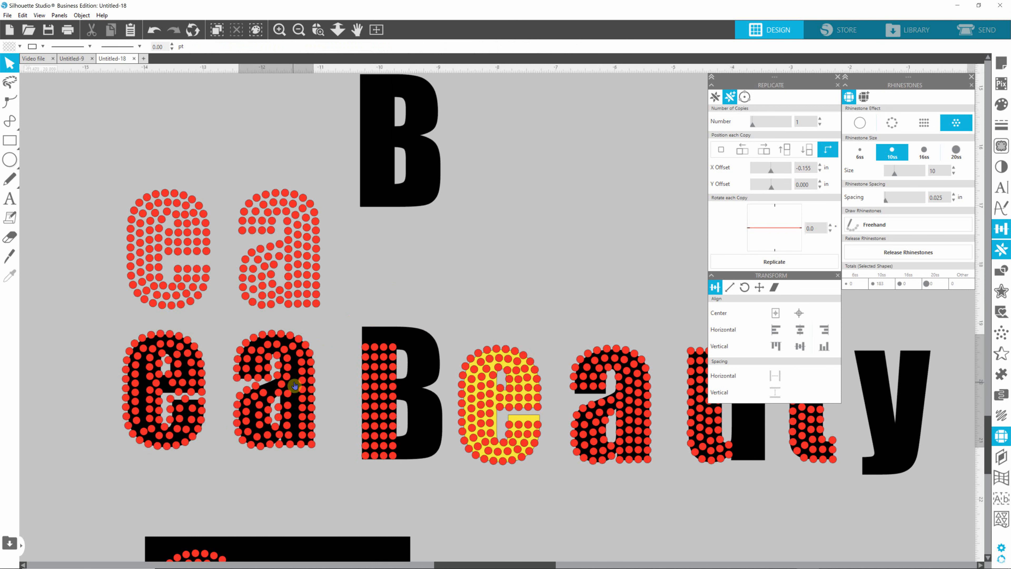
key("Delete")
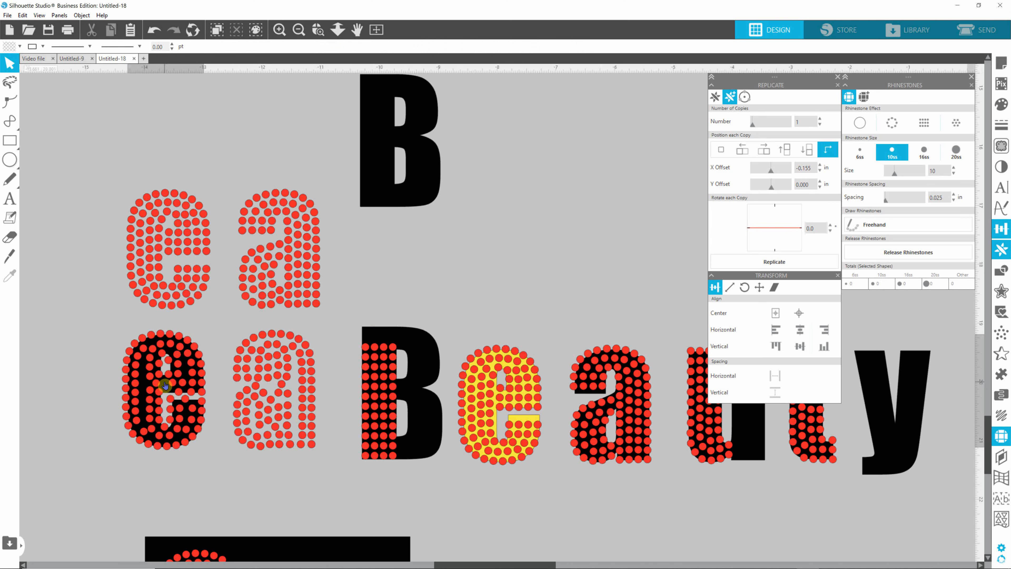
key("Delete")
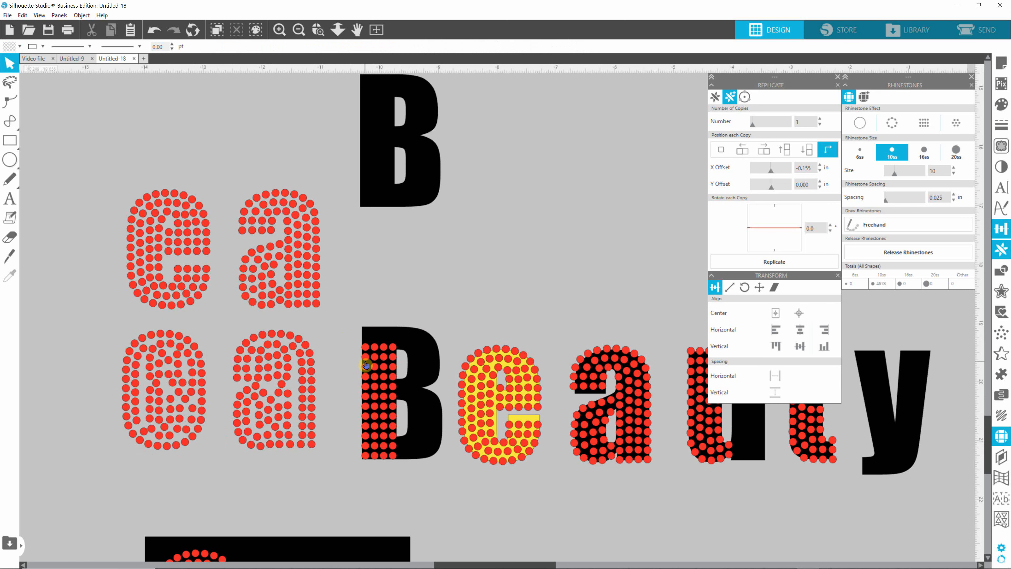
- Delete the stray stone inside the enclosed opening of the upper stones-only e
scroll(373, 354, "down", 2)
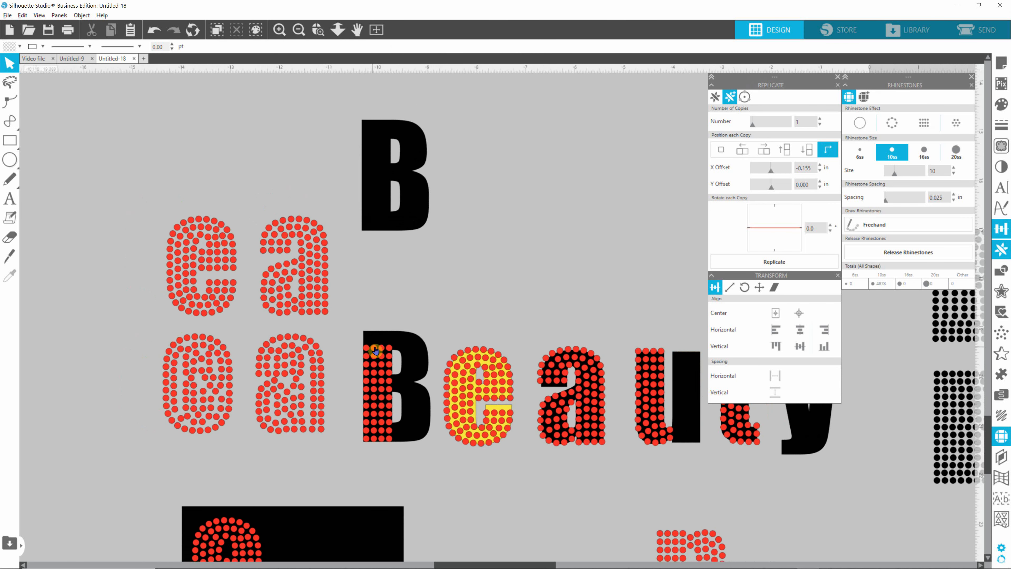
scroll(374, 352, "down", 3)
scroll(378, 349, "down", 4)
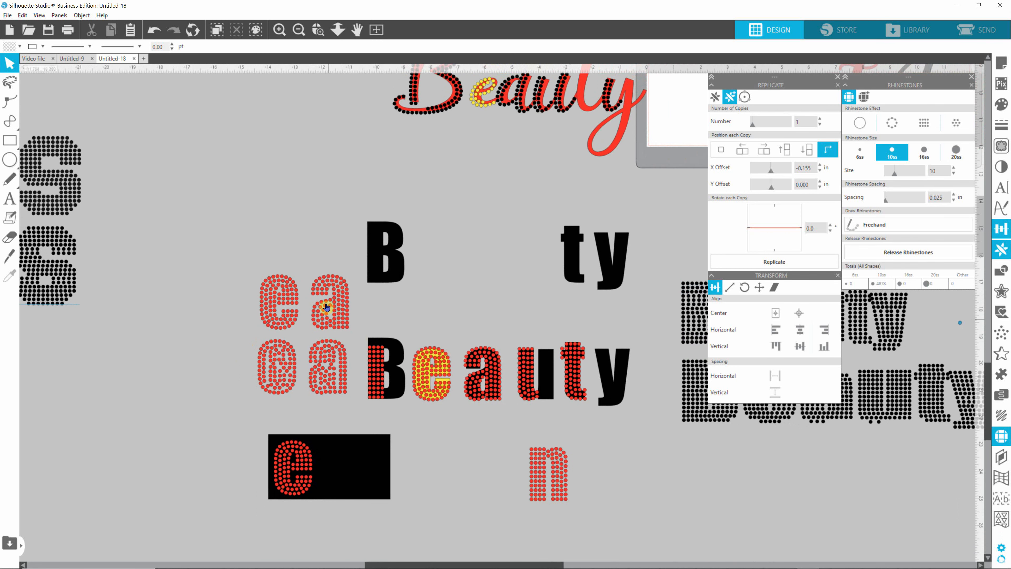
key("alt")
key("alt")
left_click(280, 294)
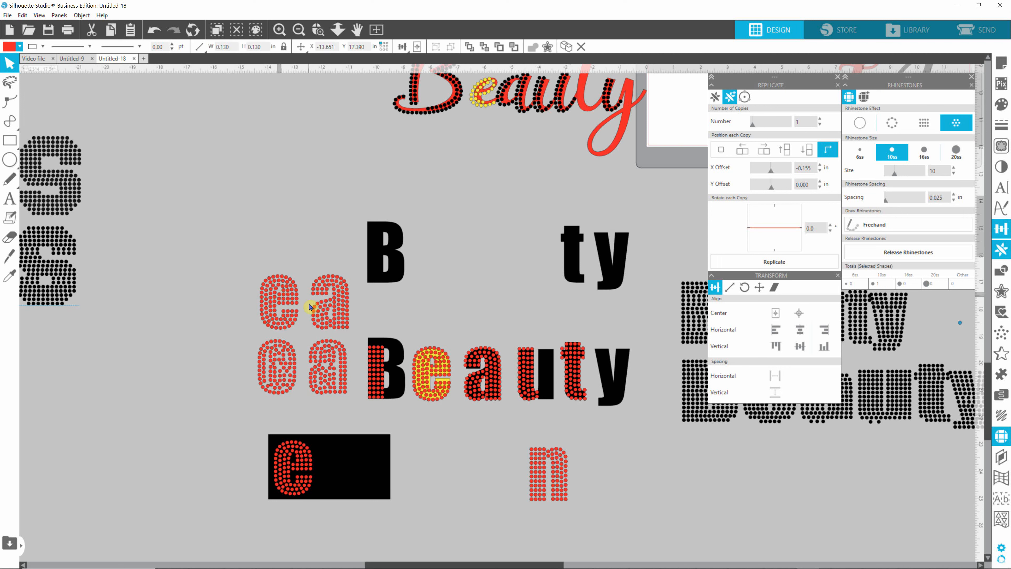
left_click(307, 286)
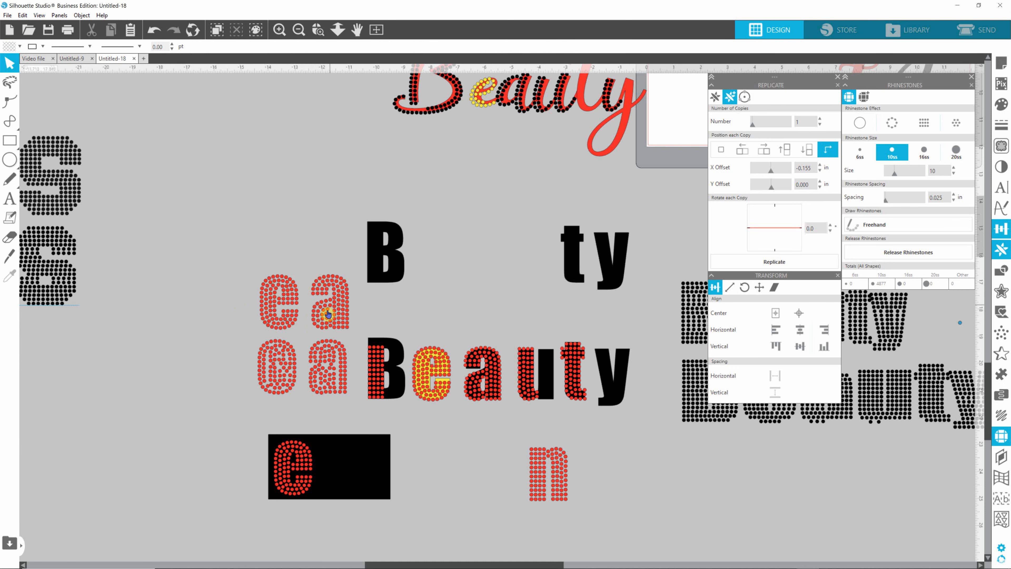
scroll(542, 445, "down", 5)
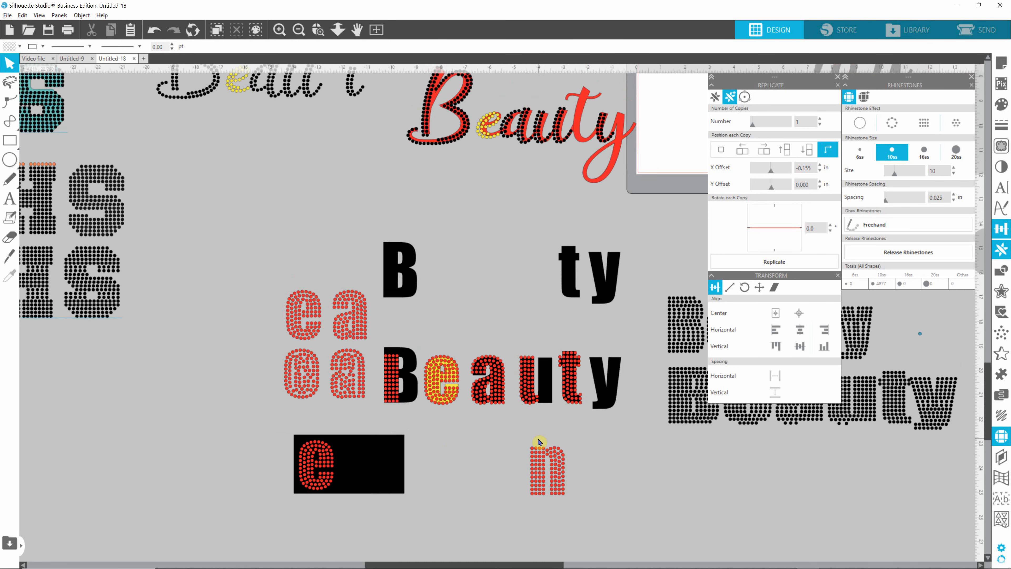
scroll(567, 442, "down", 2)
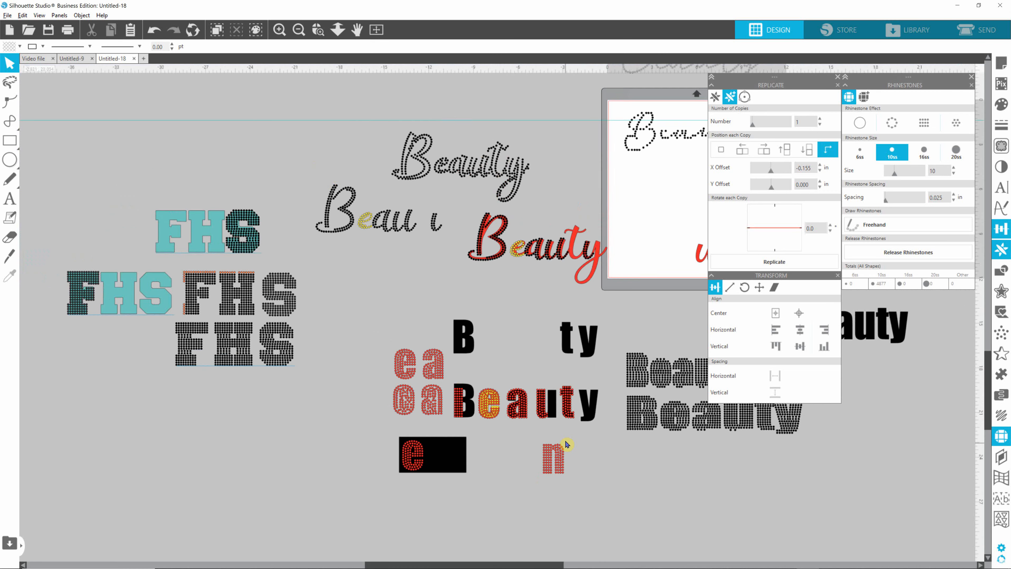
scroll(601, 455, "down", 3)
scroll(602, 455, "down", 1)
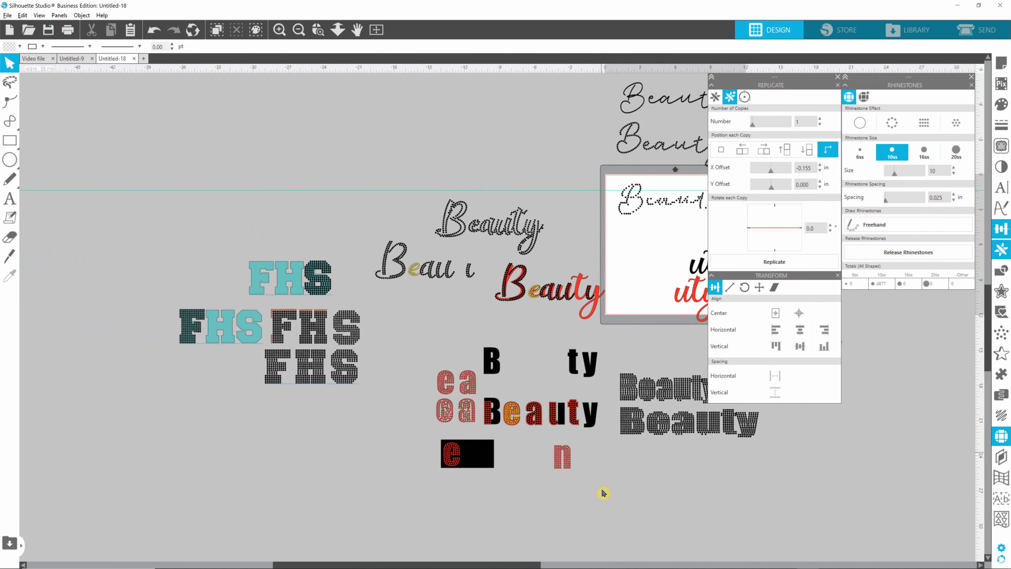
left_click_drag(503, 566, 583, 565)
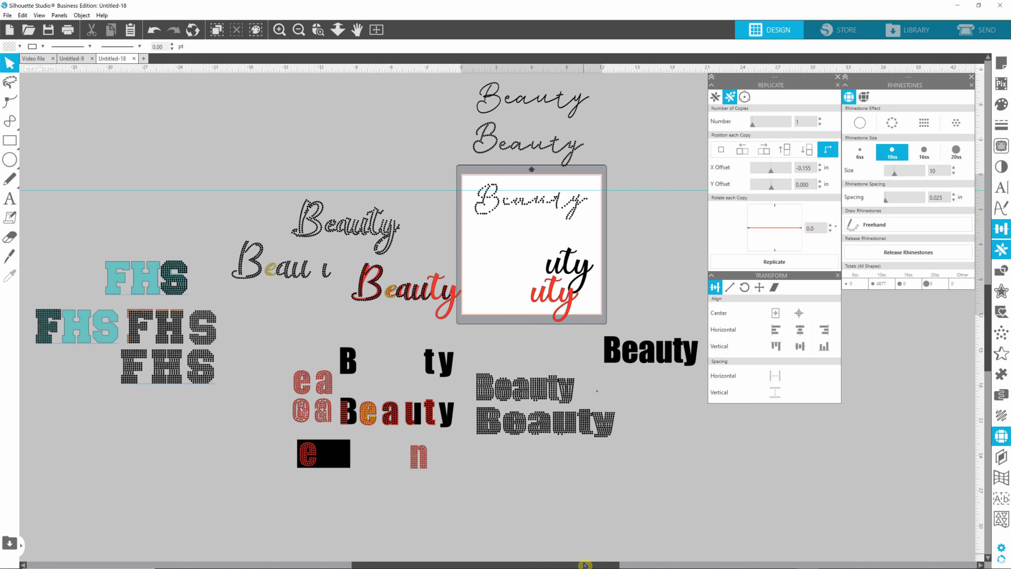